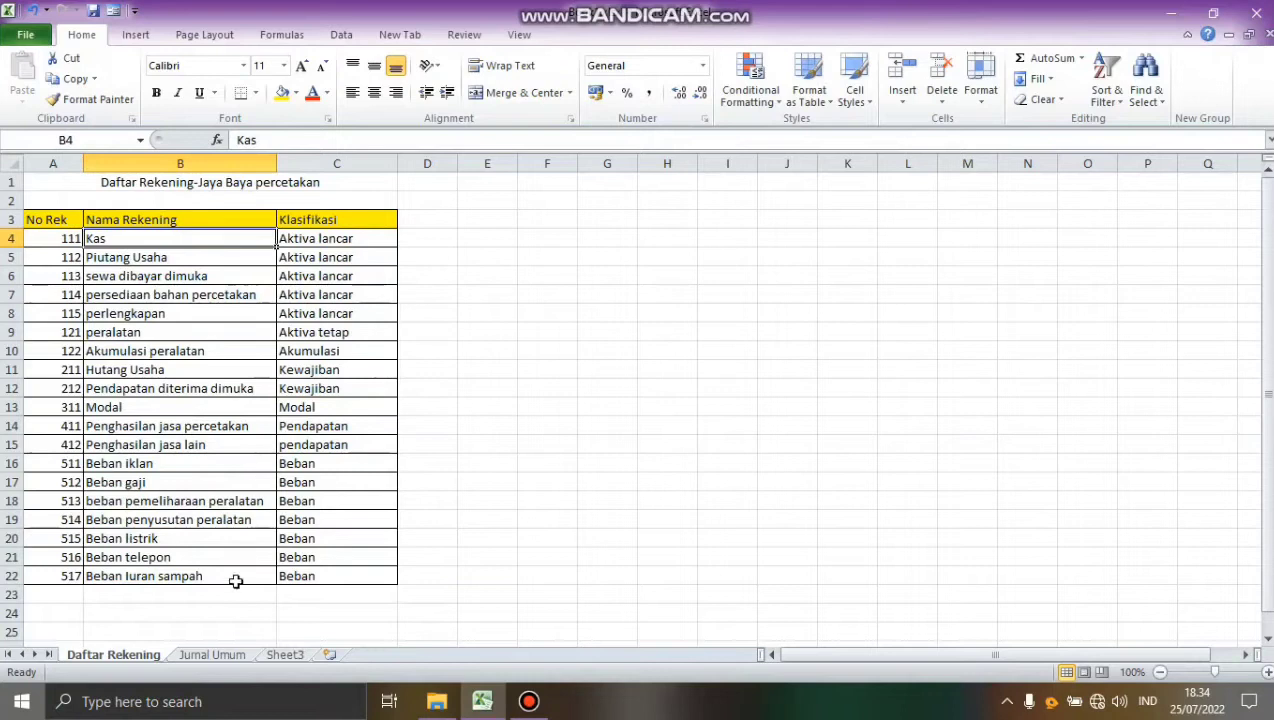
Step: Start a VLOOKUP formula in cell B6 of the Jurnal Umum sheet, using C6 as the lookup value
{"action": "left_click", "coordinate": [212, 657]}
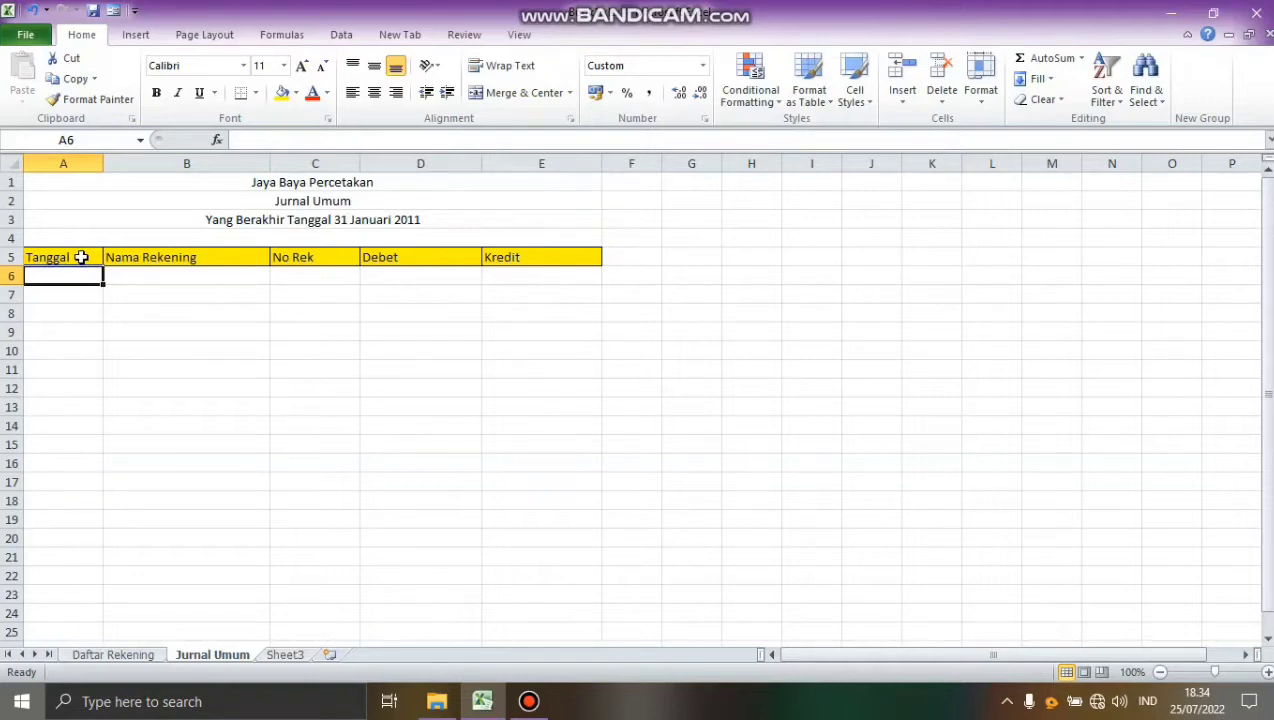
{"action": "left_click", "coordinate": [121, 273]}
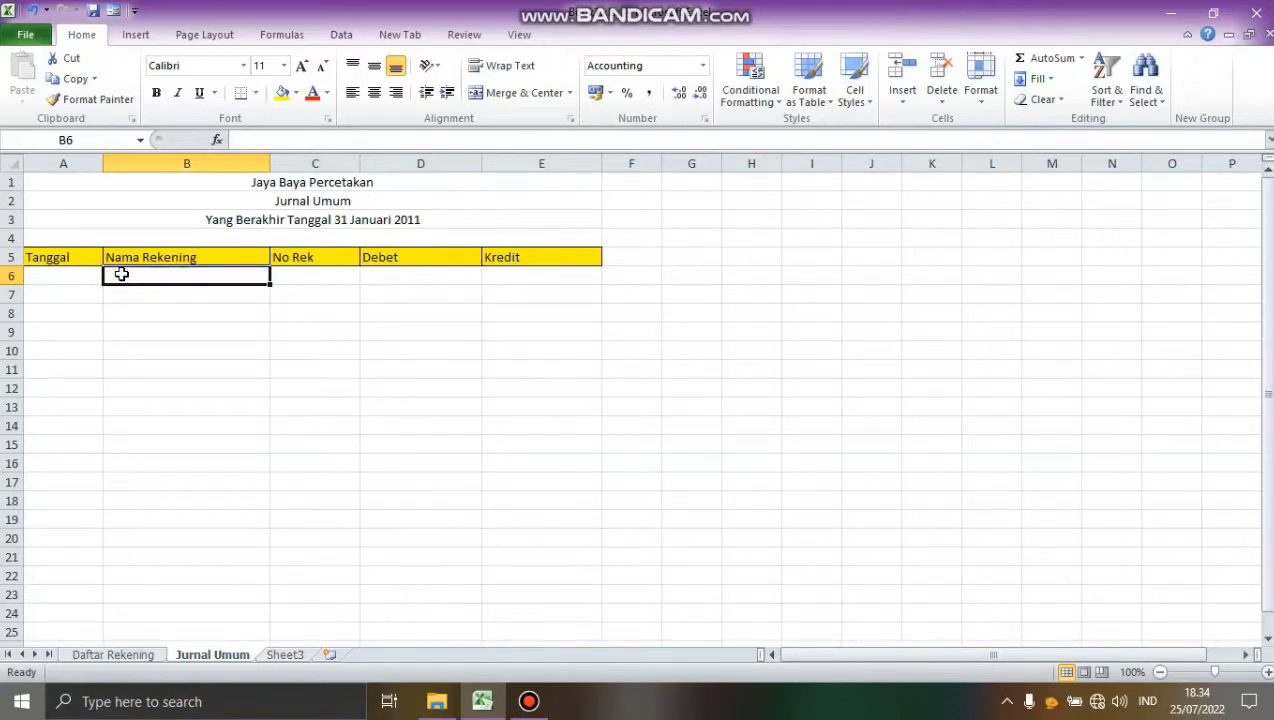
{"action": "type", "text": "=vloo"}
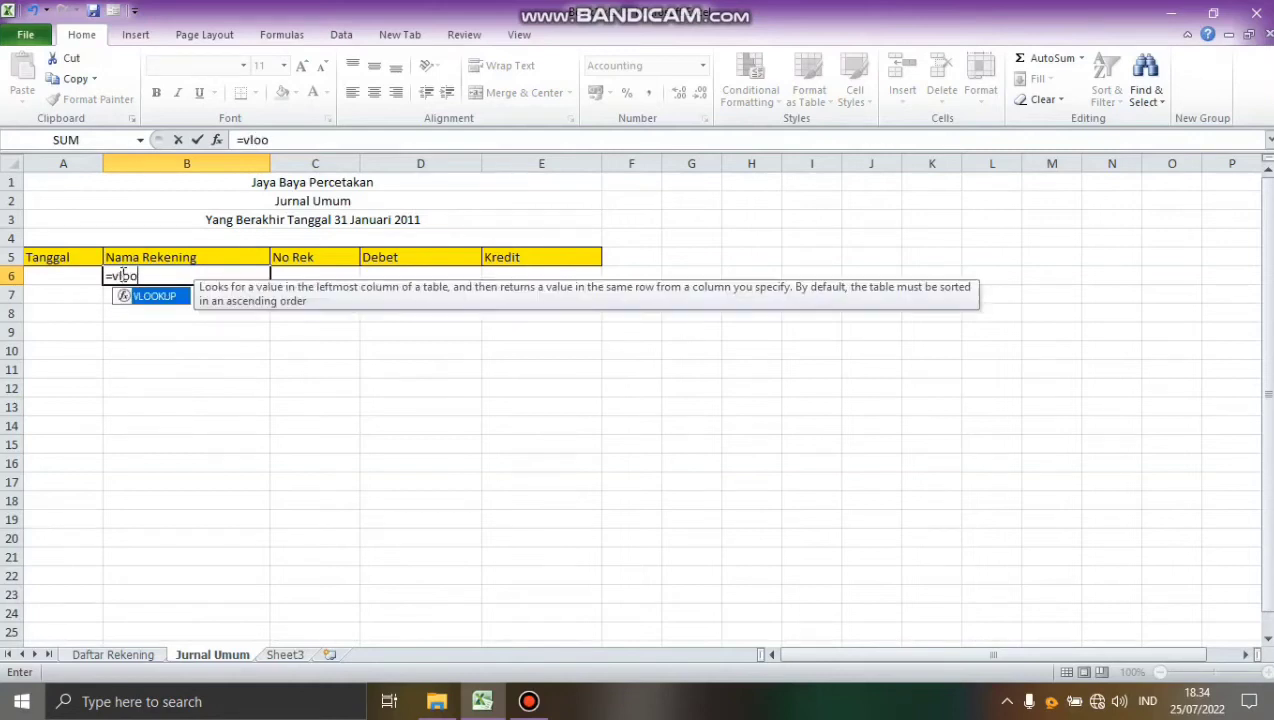
{"action": "type", "text": "kup("}
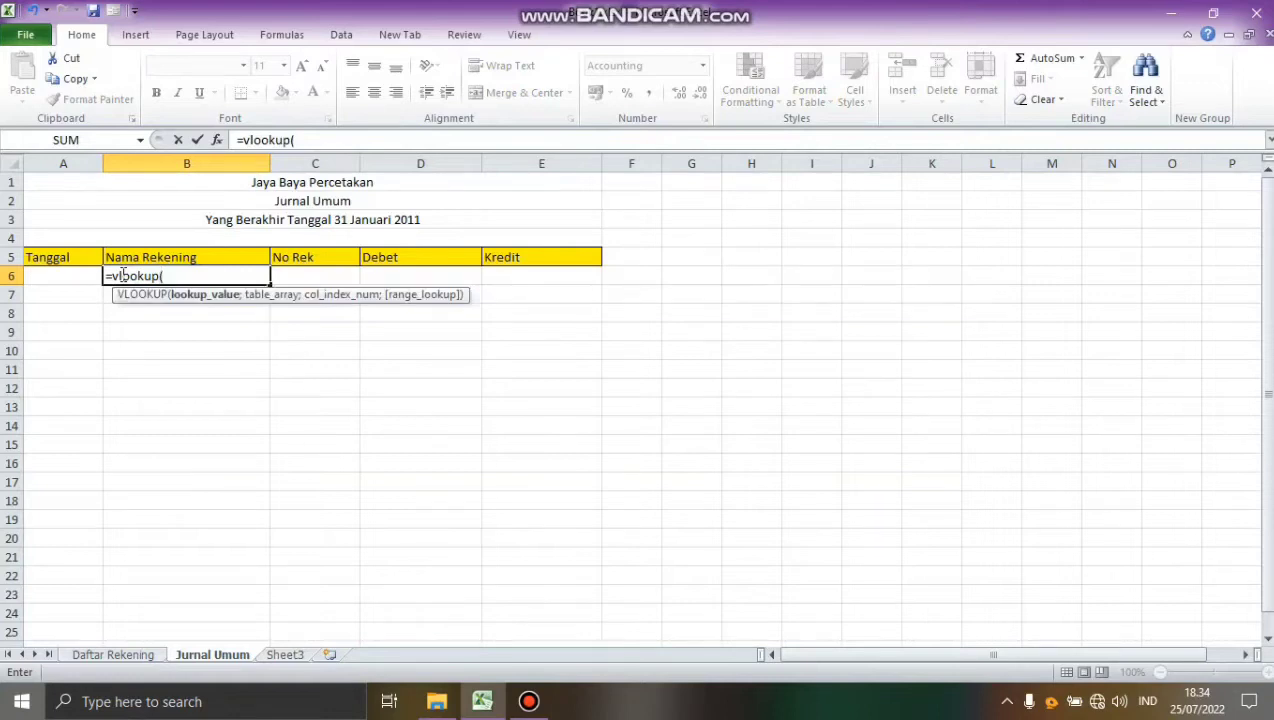
{"action": "left_click", "coordinate": [304, 275]}
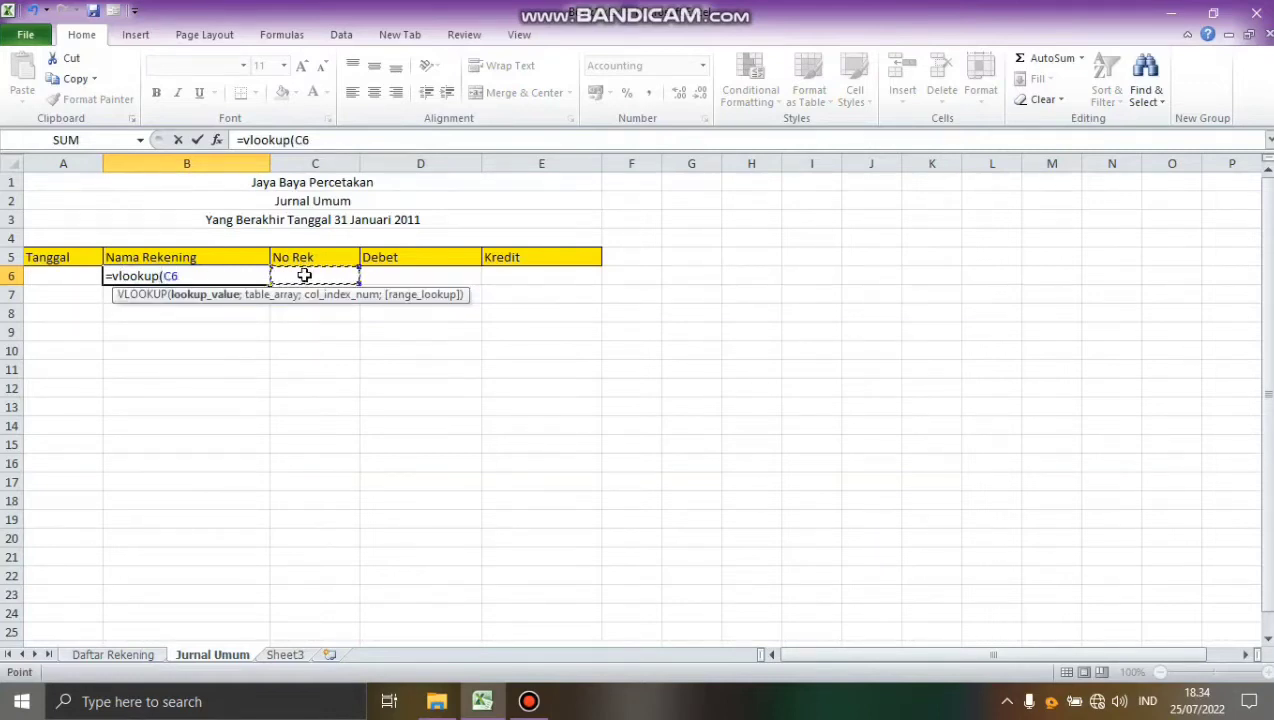
{"action": "type", "text": ";"}
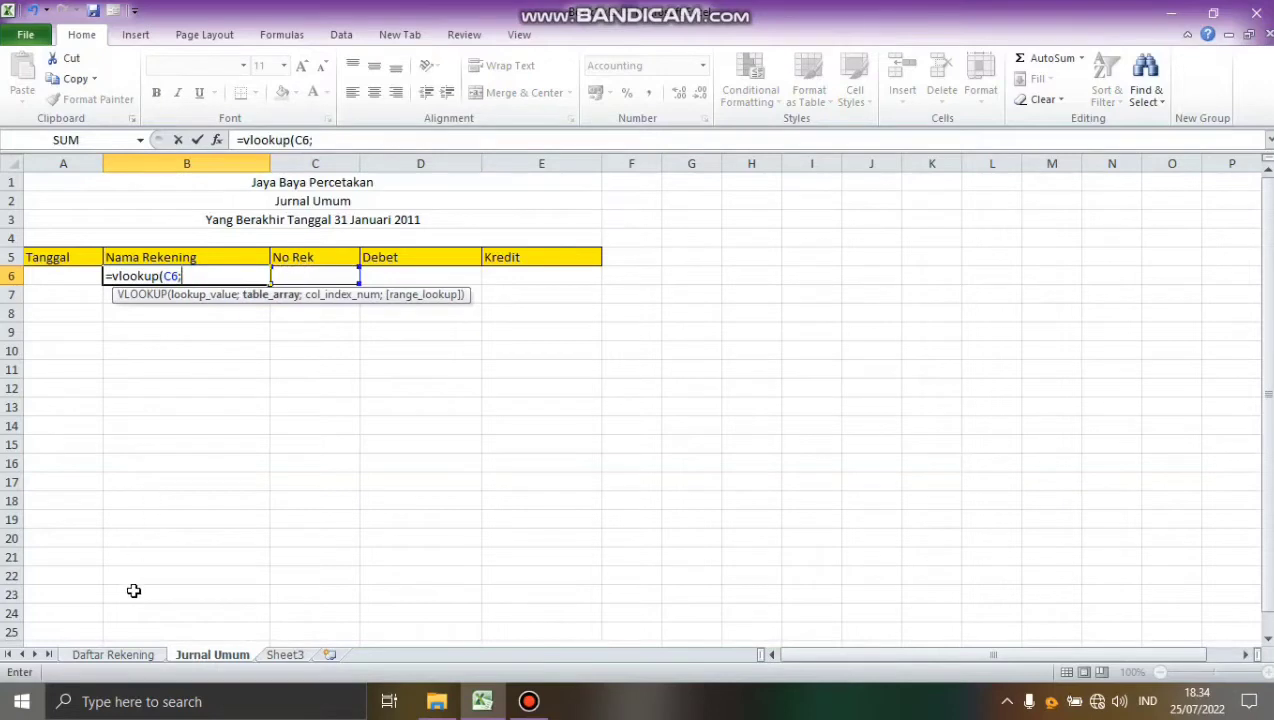
Step: Complete the VLOOKUP with the absolute range $A$3:$B$22 of the Daftar Rekening sheet and column index 2
{"action": "left_click", "coordinate": [117, 657]}
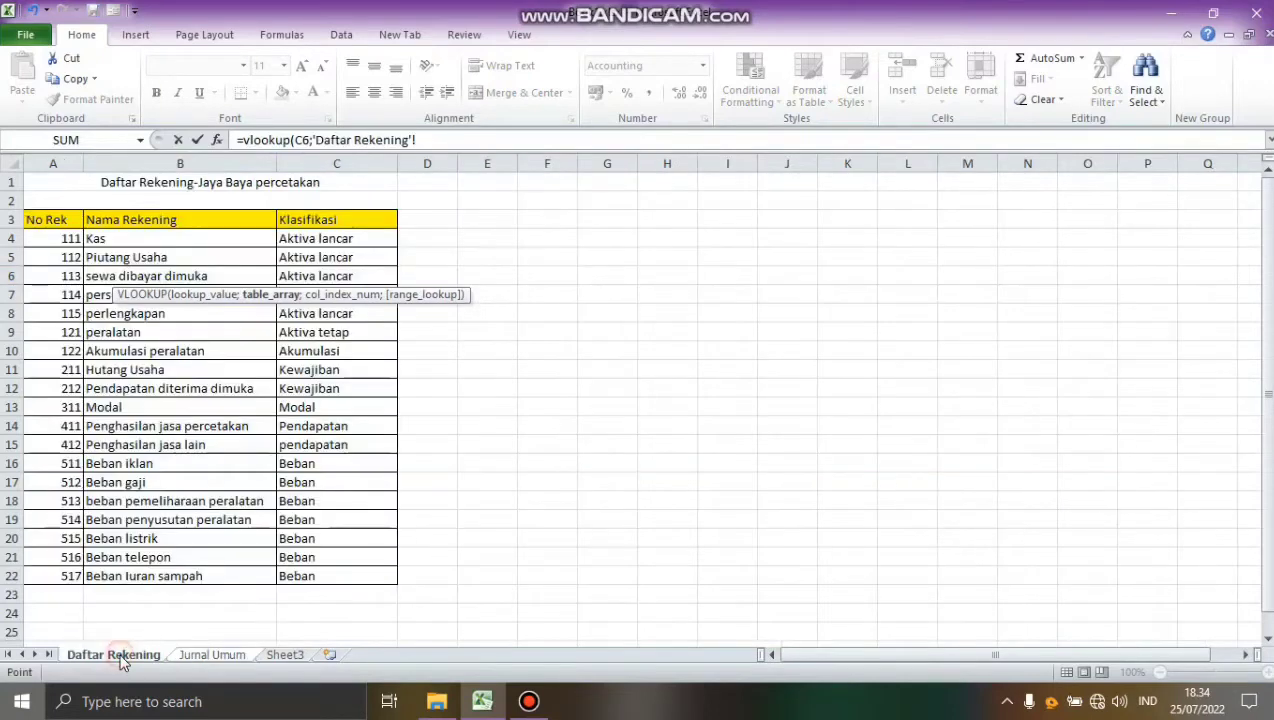
{"action": "left_click", "coordinate": [95, 220]}
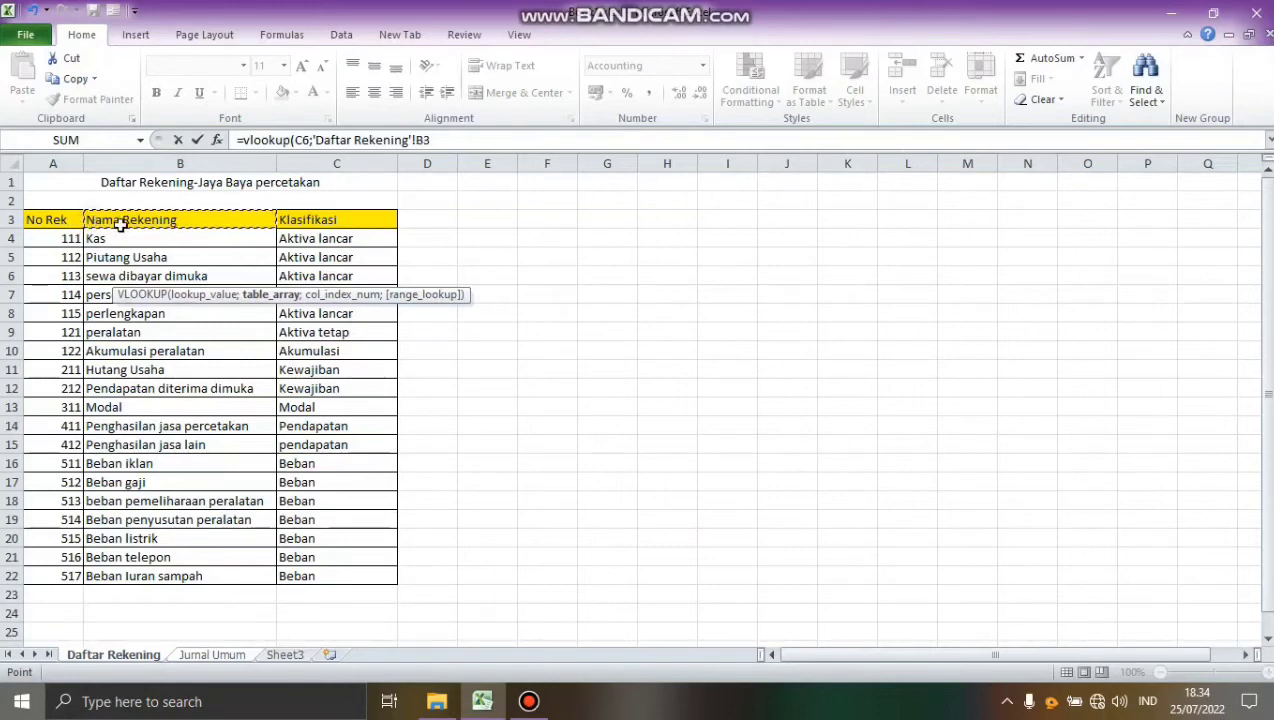
{"action": "left_click", "coordinate": [73, 223]}
{"action": "left_click_drag", "start_coordinate": [73, 223], "coordinate": [186, 577]}
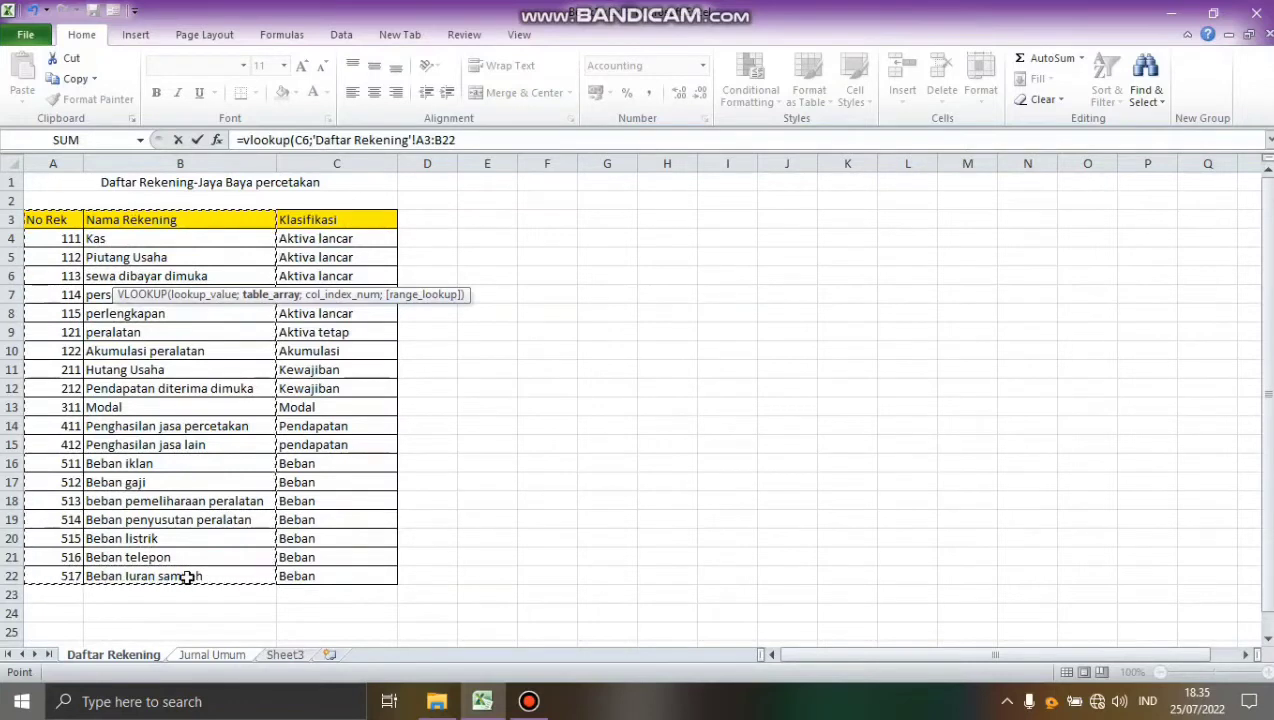
{"action": "key", "text": "F4"}
{"action": "type", "text": ";"}
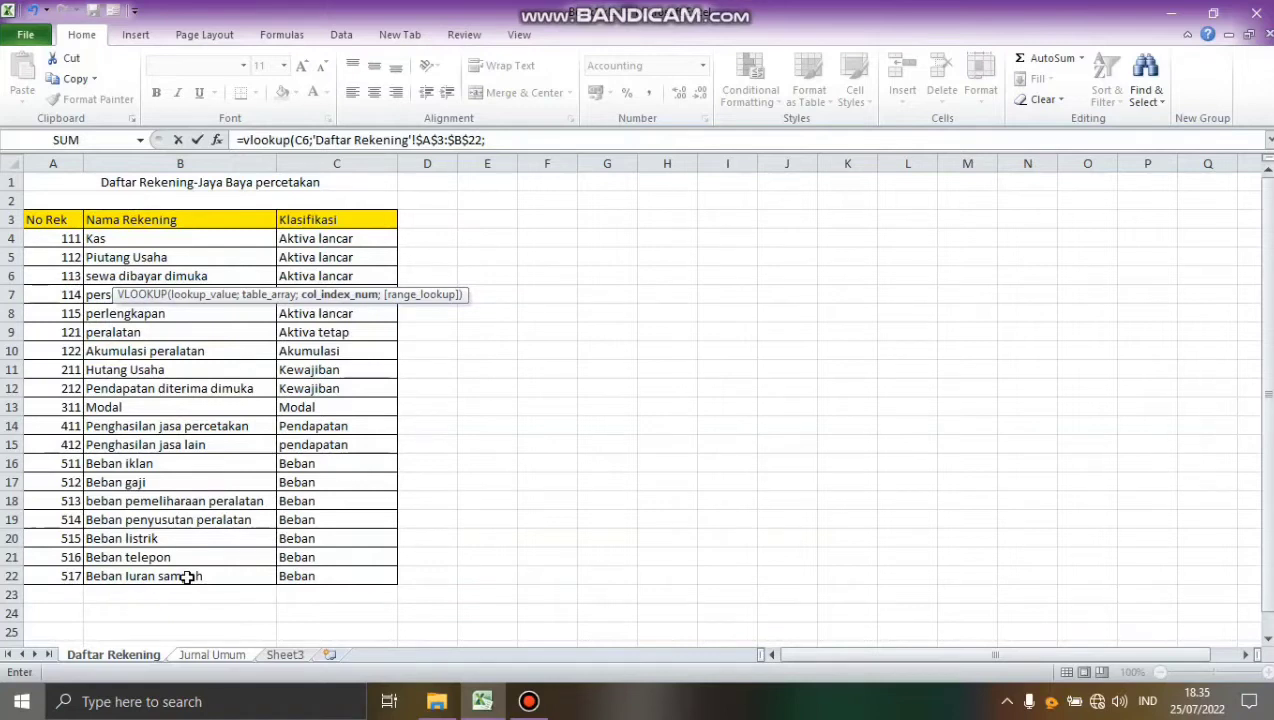
{"action": "type", "text": "2)"}
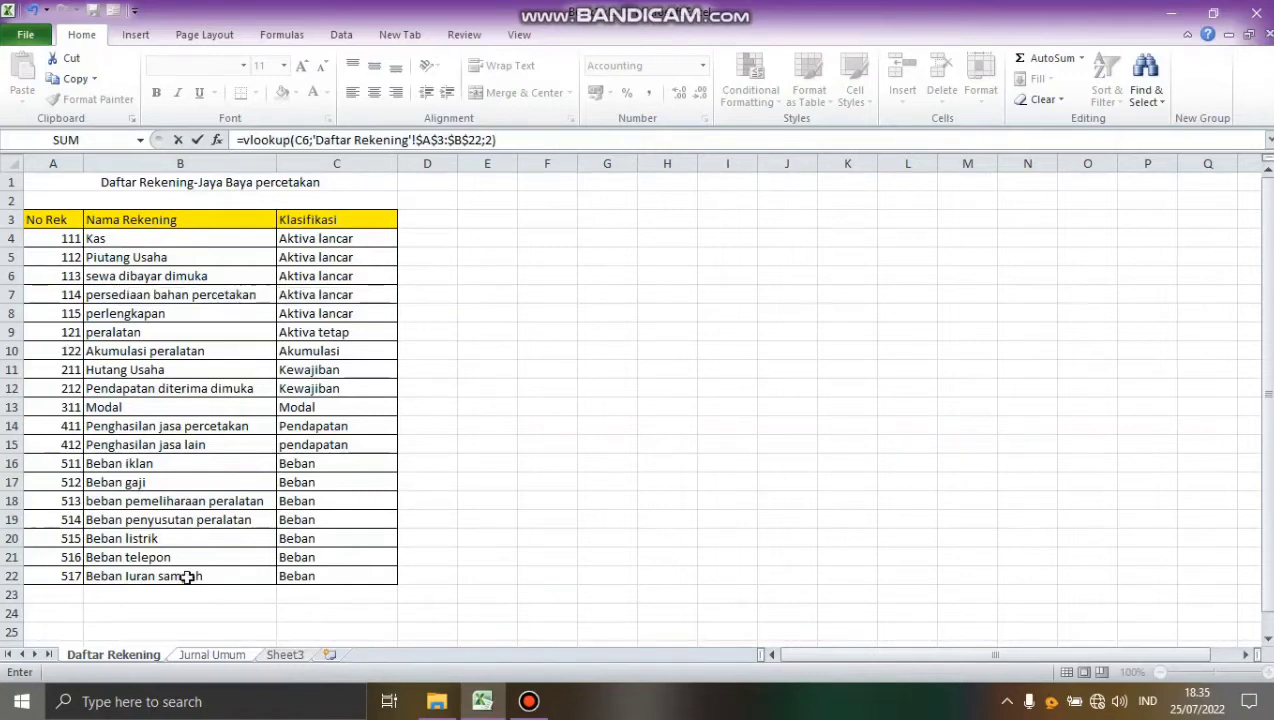
{"action": "key", "text": "Return"}
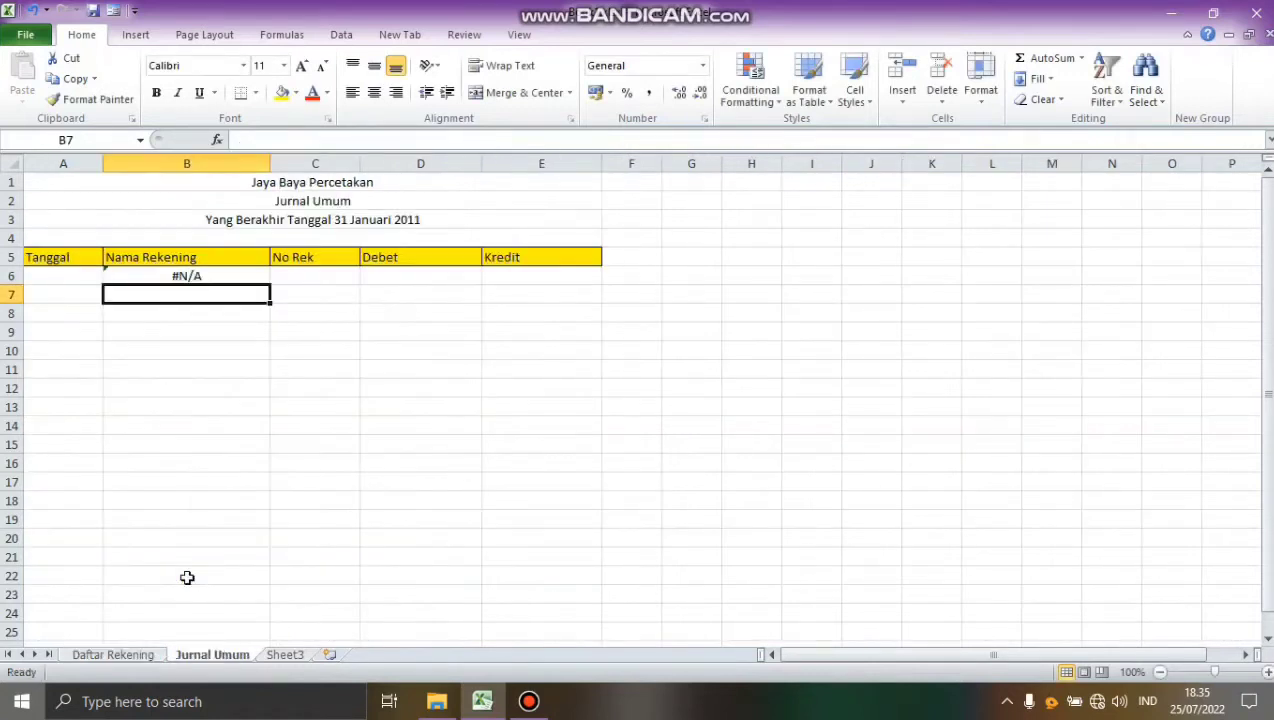
Step: Open the data form from cell B6 and fill the first record with Tanggal 3 januari 2011, No Rek 111 and Debet 80000000
{"action": "left_click", "coordinate": [207, 275]}
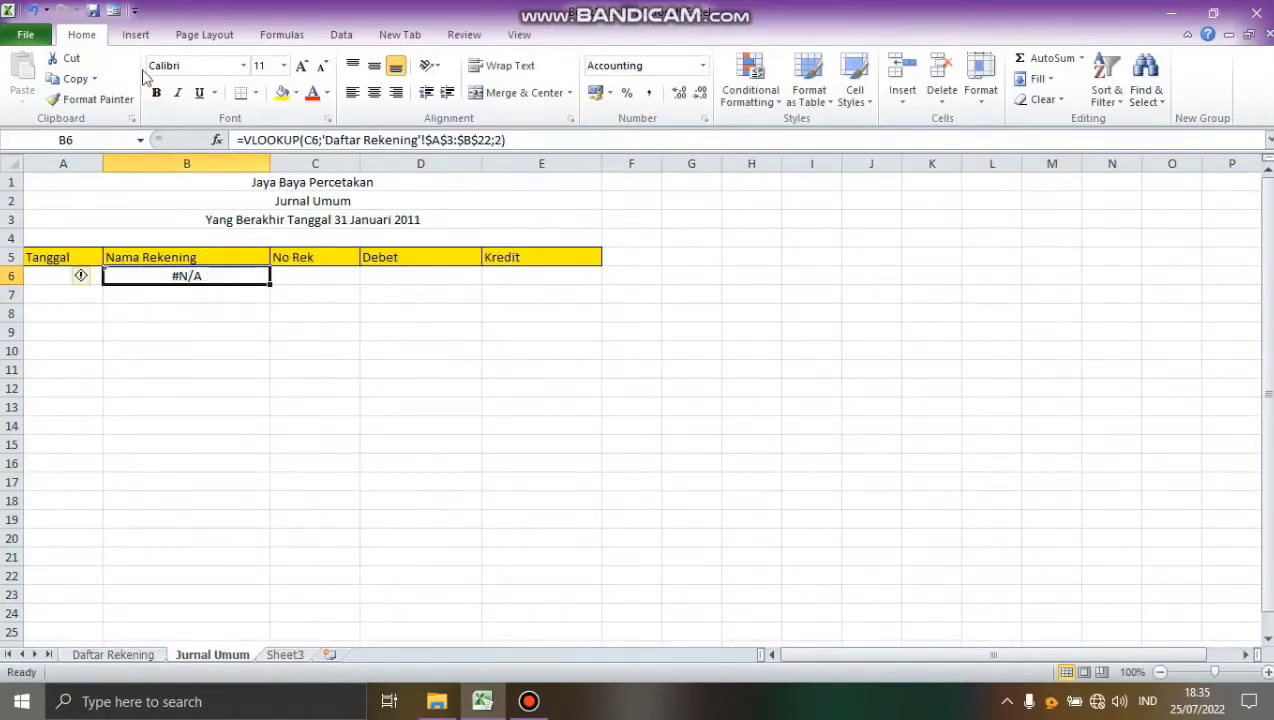
{"action": "left_click", "coordinate": [113, 10]}
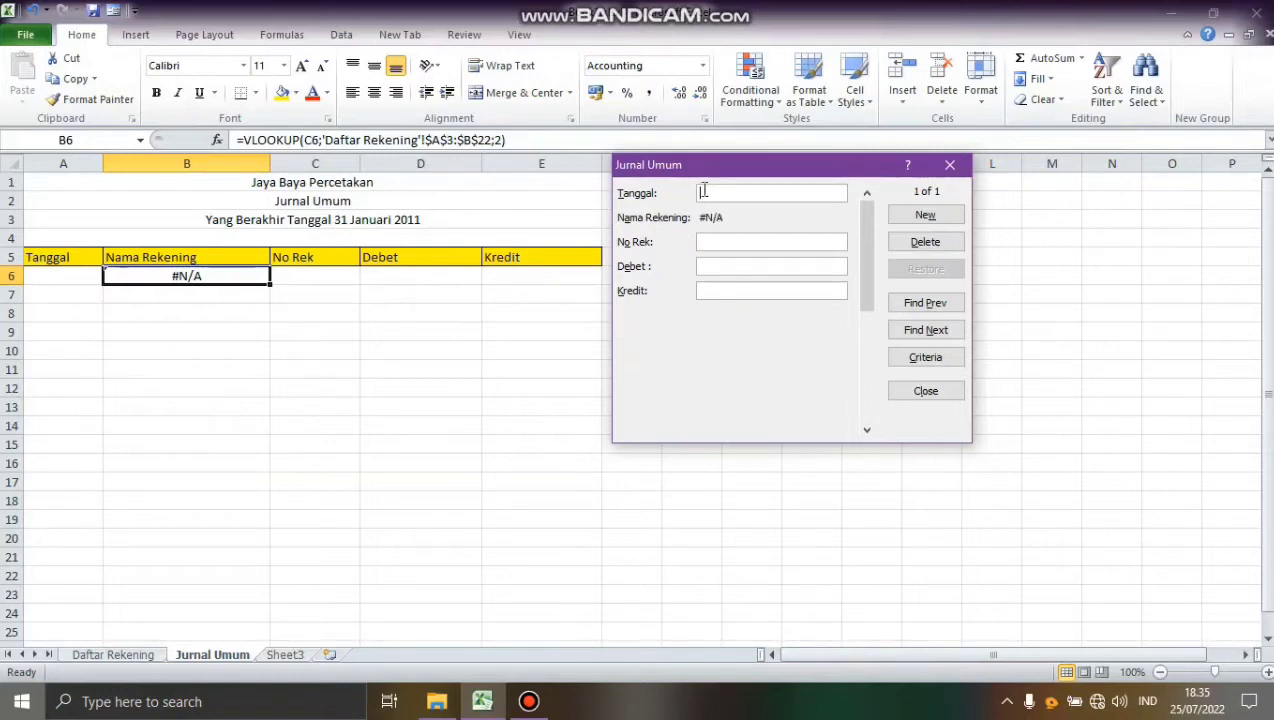
{"action": "type", "text": "1 Januari 2"}
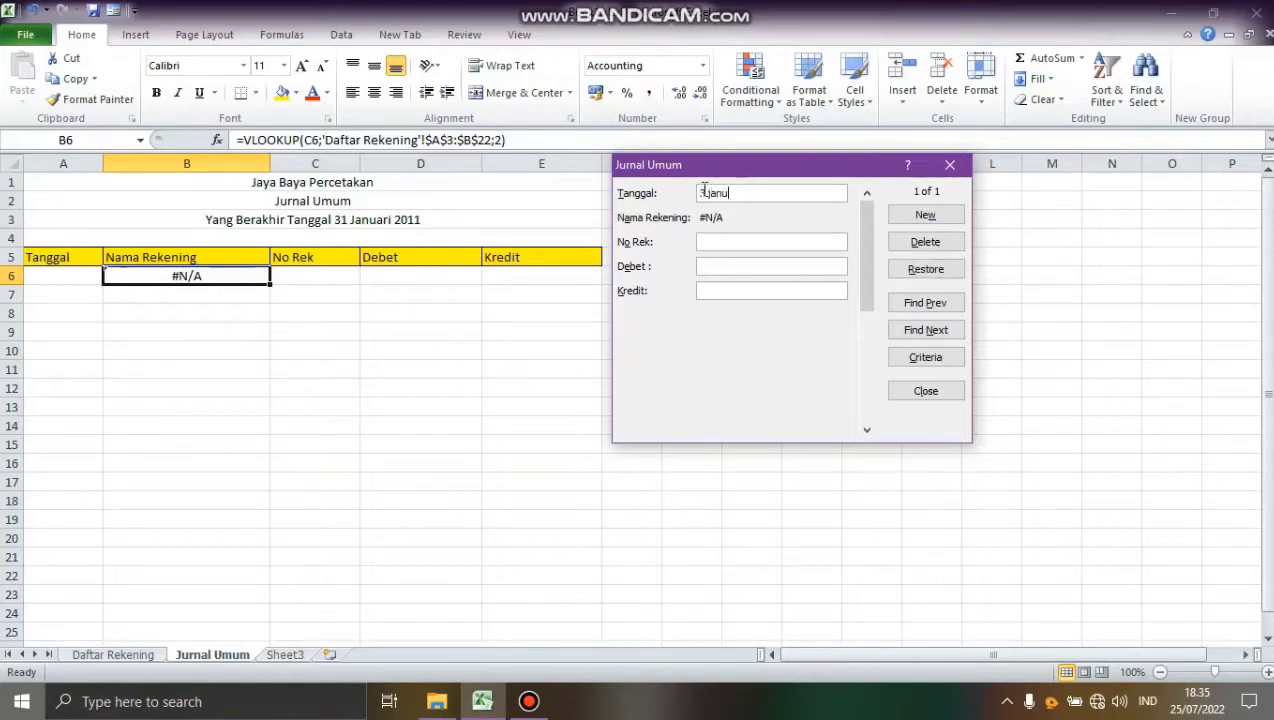
{"action": "type", "text": "011"}
{"action": "left_click", "coordinate": [730, 243]}
{"action": "type", "text": "111"}
{"action": "left_click", "coordinate": [703, 267]}
{"action": "type", "text": "5000000"}
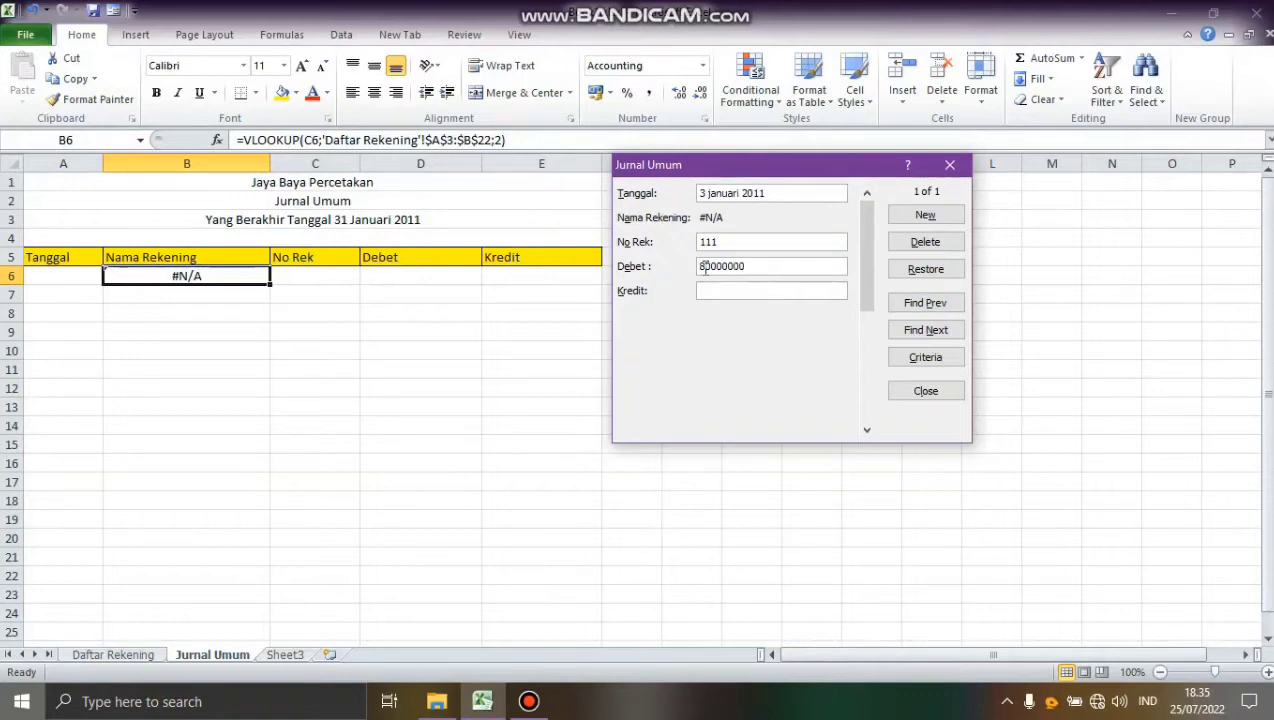
{"action": "key", "text": "Return"}
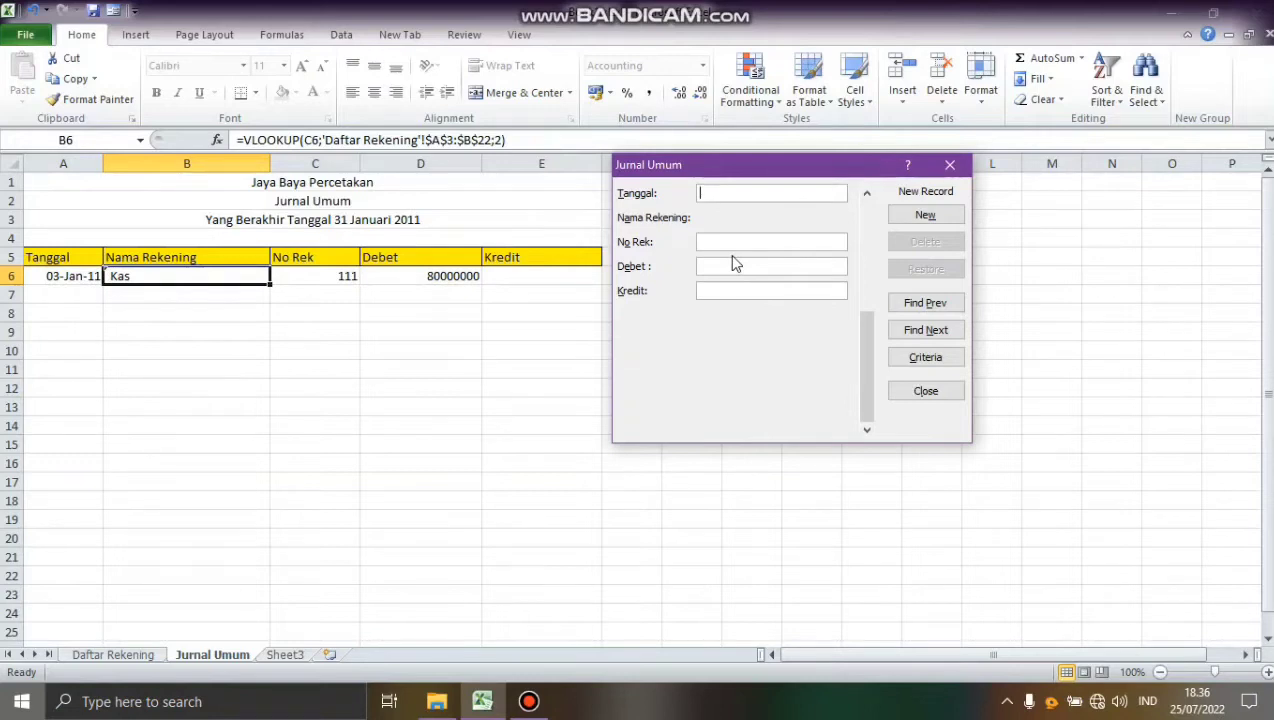
Step: Add a journal record dated 3 januari 2011 with No Rek 311 and Kredit 80000000
{"action": "type", "text": "3 januari 2011"}
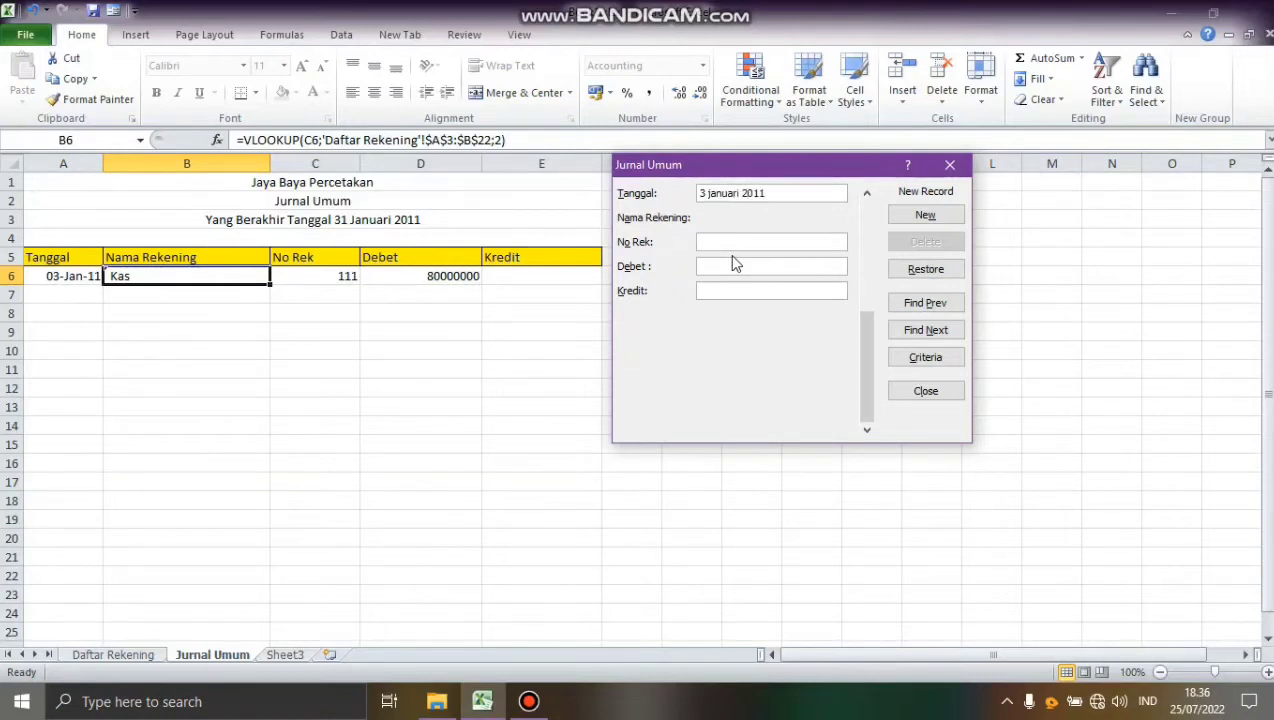
{"action": "left_click", "coordinate": [722, 243]}
{"action": "type", "text": "311"}
{"action": "left_click", "coordinate": [715, 290]}
{"action": "type", "text": "80000000"}
{"action": "key", "text": "Return"}
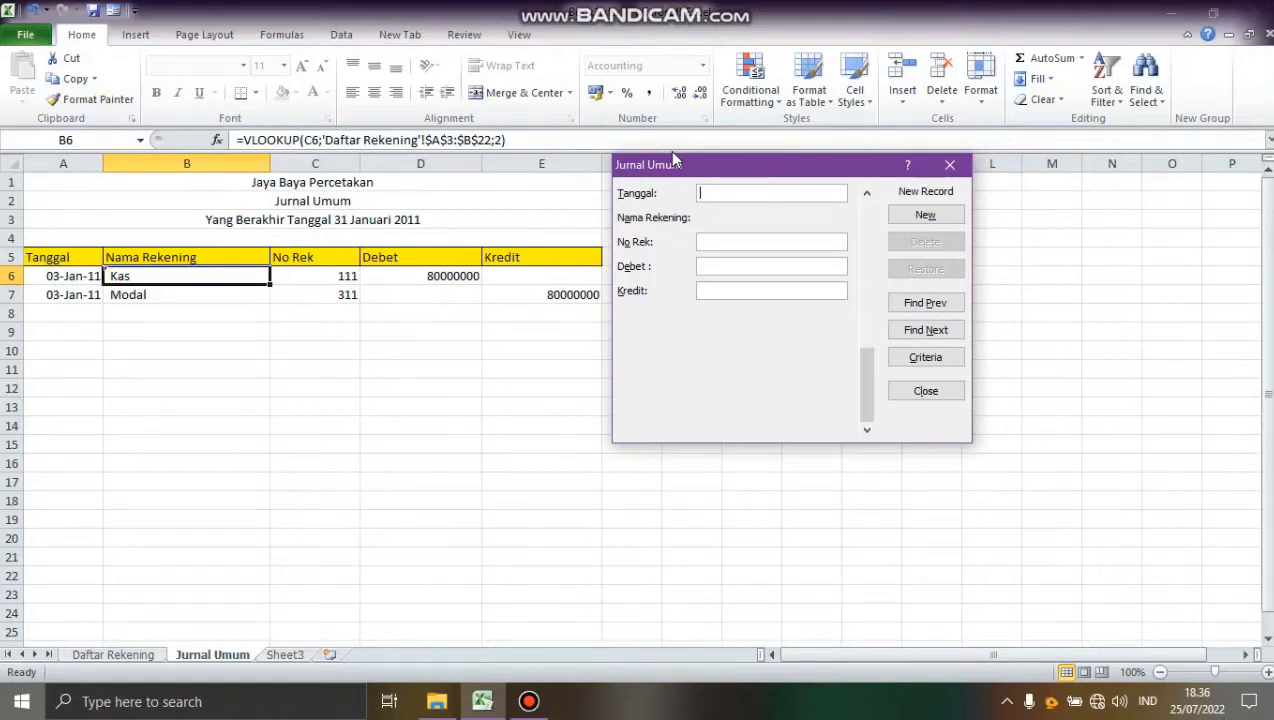
Step: Add a journal record dated 3 januari 2011 with No Rek 113 and Debet 10000000
{"action": "type", "text": "3 j"}
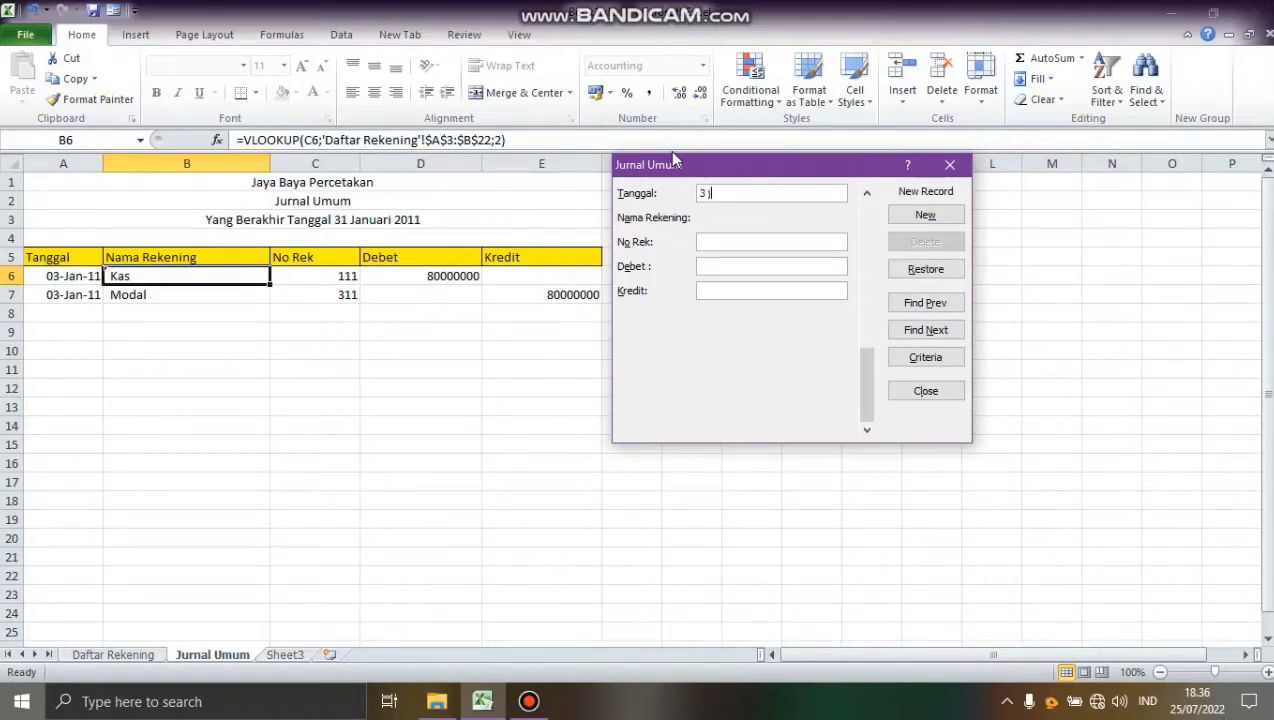
{"action": "type", "text": "anuari 2011"}
{"action": "left_click", "coordinate": [705, 241]}
{"action": "type", "text": "113"}
{"action": "left_click", "coordinate": [710, 265]}
{"action": "type", "text": "10000000"}
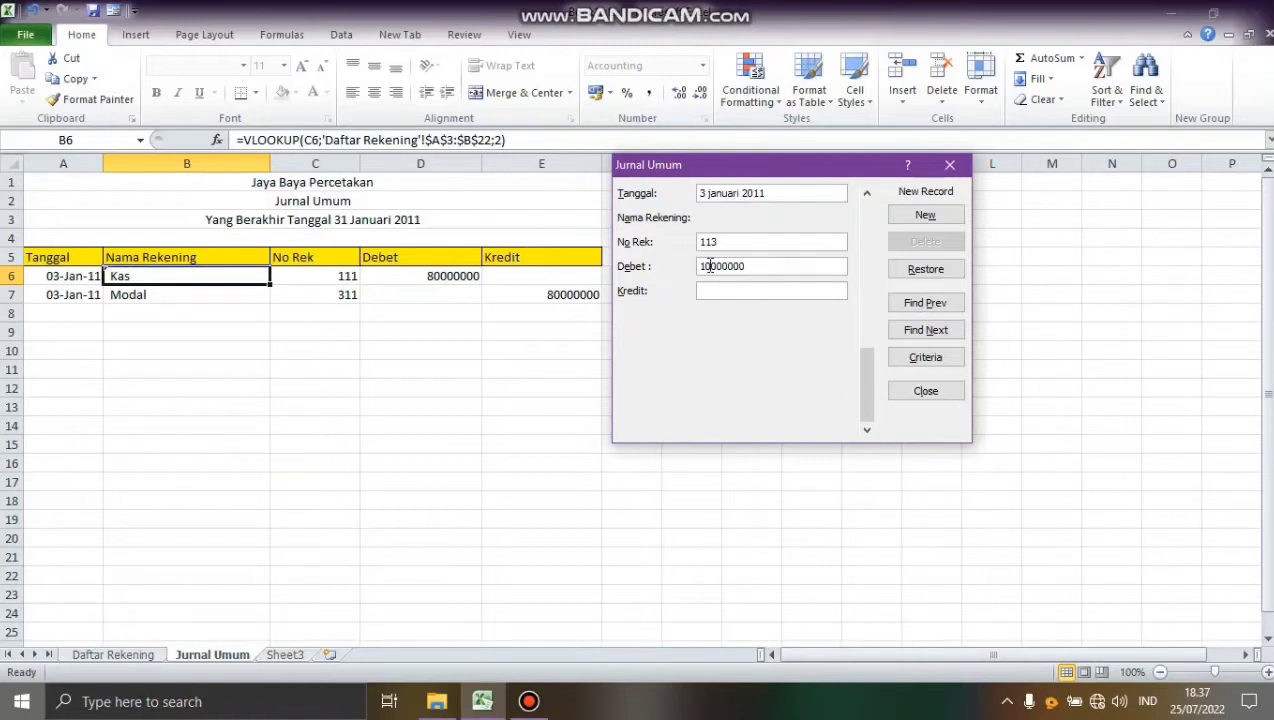
{"action": "key", "text": "Return"}
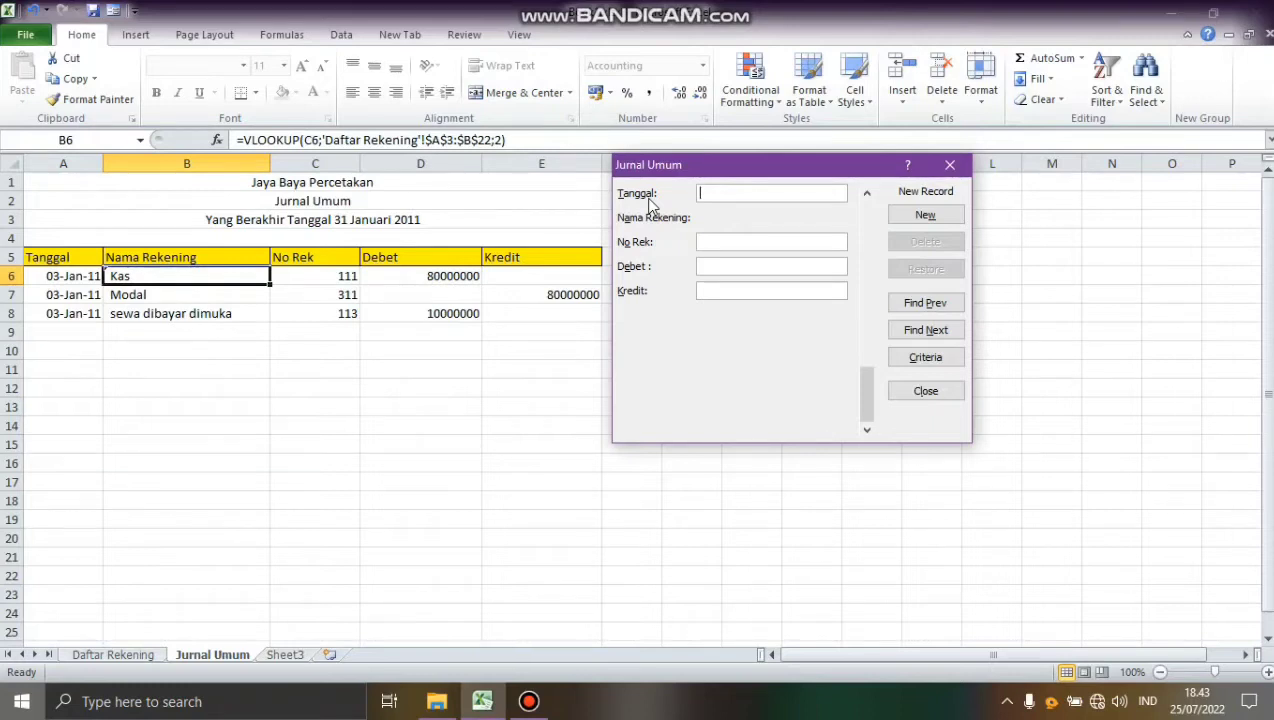
Step: Add a journal record dated 3 januari 2011 with No Rek 111 and Kredit 10000000
{"action": "type", "text": "3 ja"}
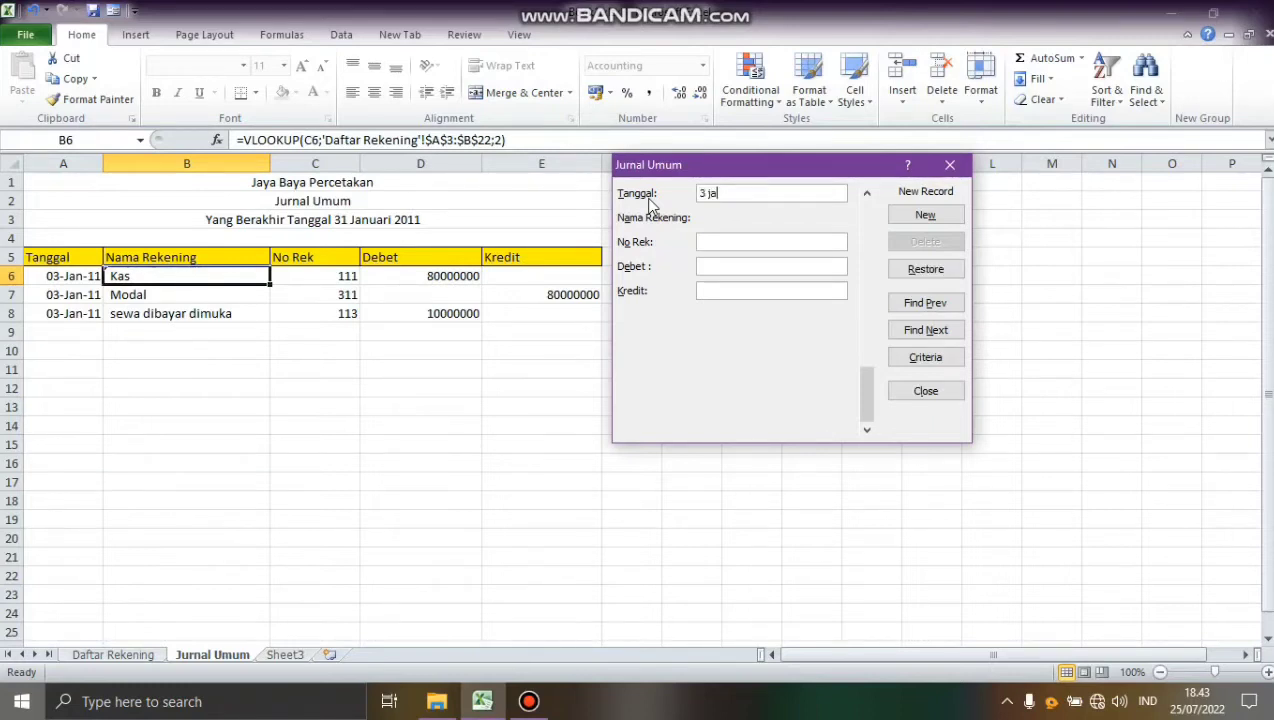
{"action": "type", "text": "nuari 20"}
{"action": "type", "text": "11"}
{"action": "left_click", "coordinate": [710, 266]}
{"action": "left_click", "coordinate": [712, 291]}
{"action": "type", "text": "10"}
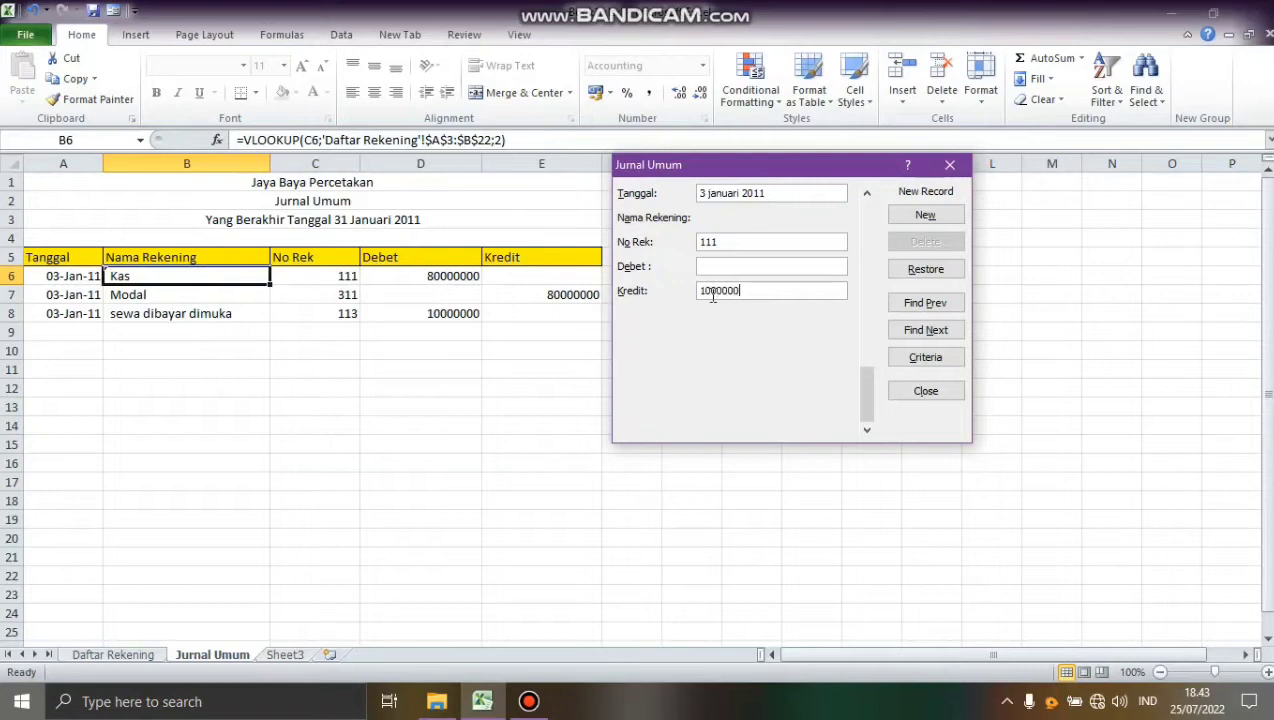
{"action": "key", "text": "Return"}
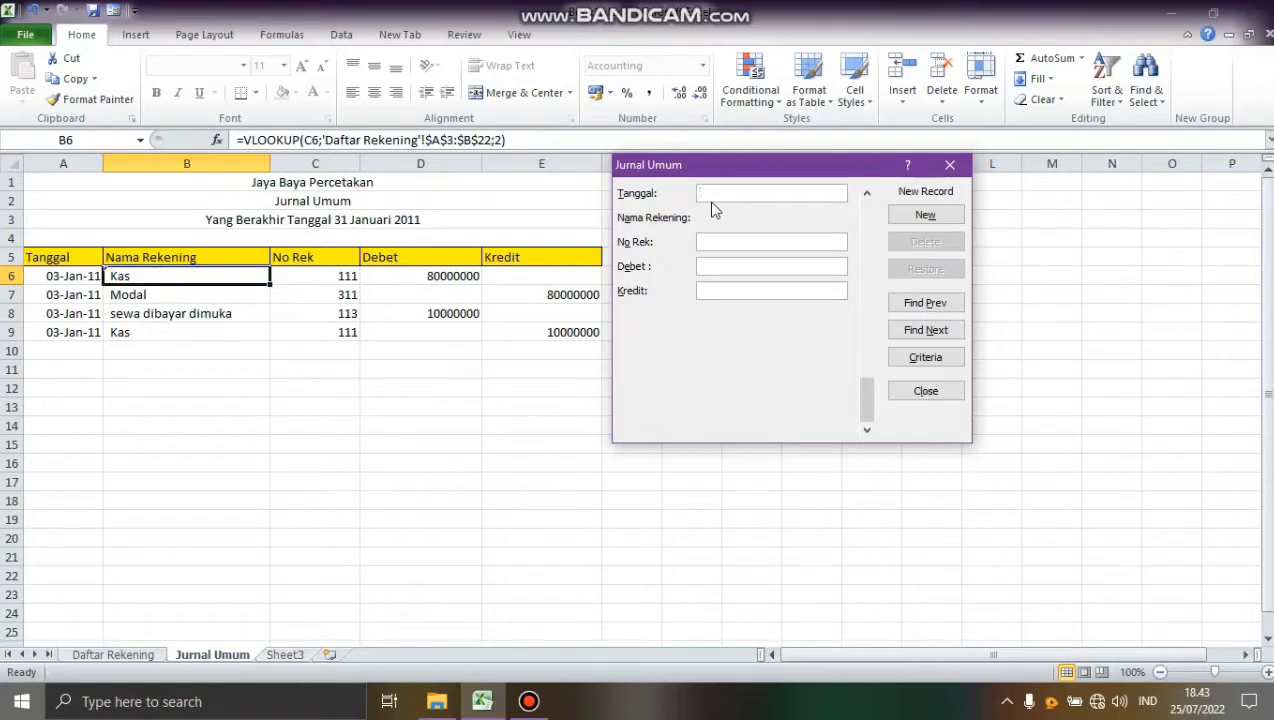
Step: Add a journal record dated 3 januari 2011 with No Rek 121 and Debet 20000000
{"action": "type", "text": "3 januari 2011"}
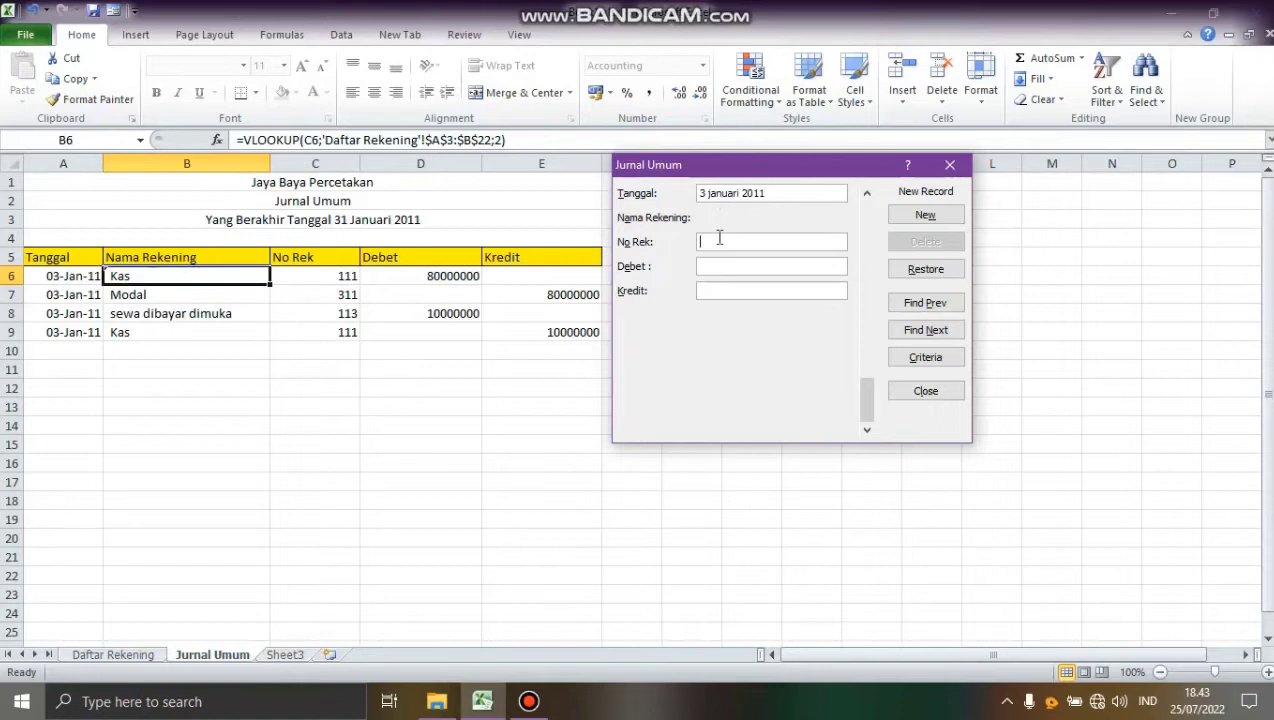
{"action": "type", "text": "21"}
{"action": "left_click", "coordinate": [726, 265]}
{"action": "type", "text": "20000000"}
{"action": "key", "text": "Return"}
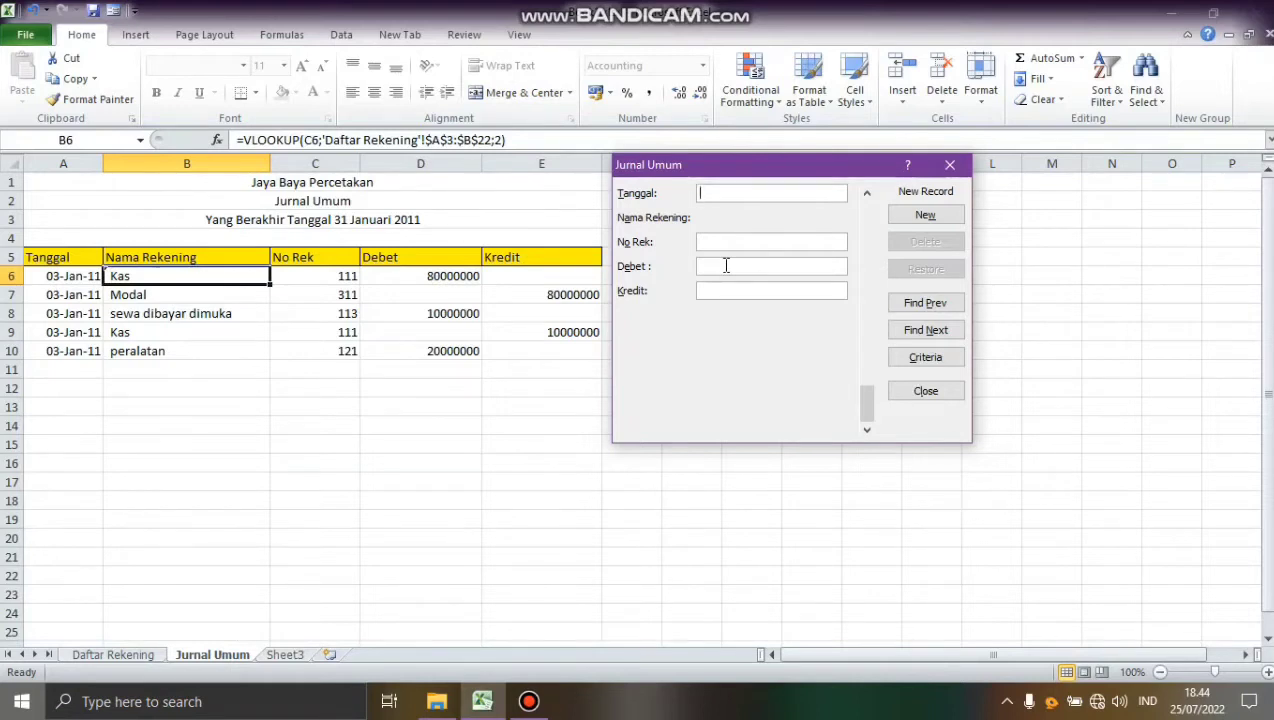
Step: Add a journal record dated 3 januari 2011 with No Rek 111 and Kredit 20000000
{"action": "type", "text": "3 januari 20111"}
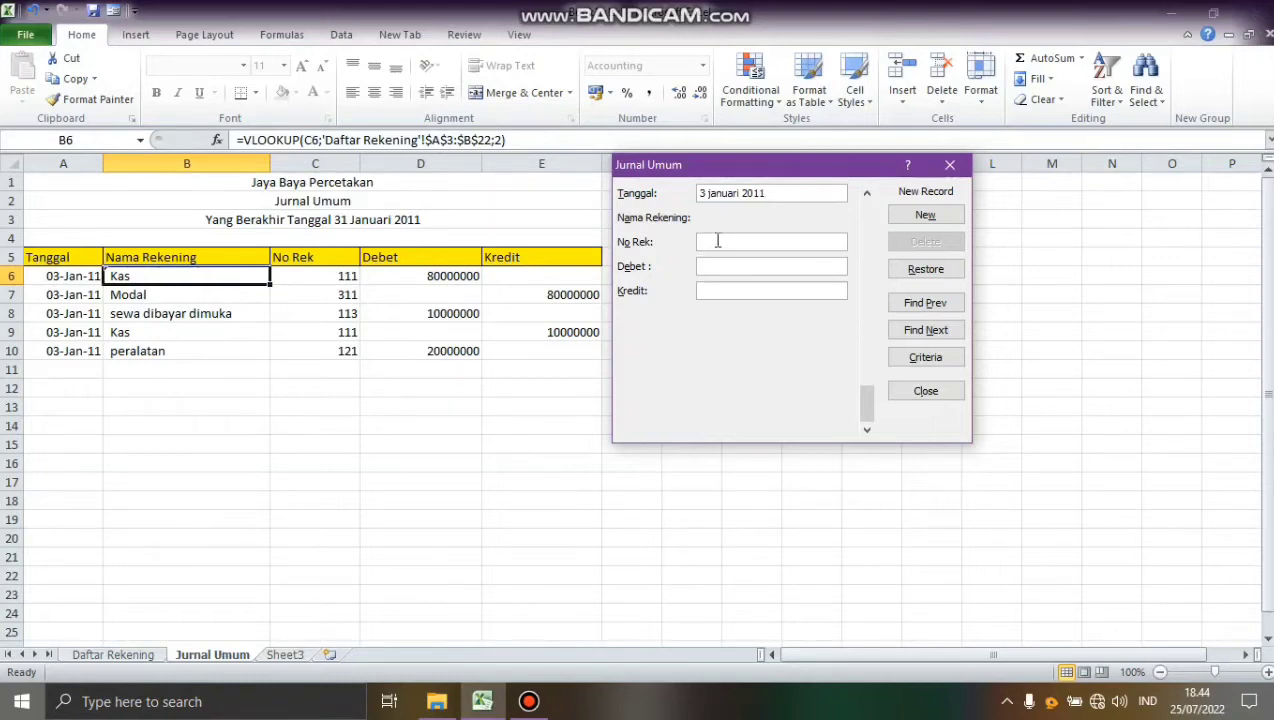
{"action": "type", "text": "111"}
{"action": "left_click", "coordinate": [711, 291]}
{"action": "type", "text": "20000000"}
{"action": "key", "text": "Return"}
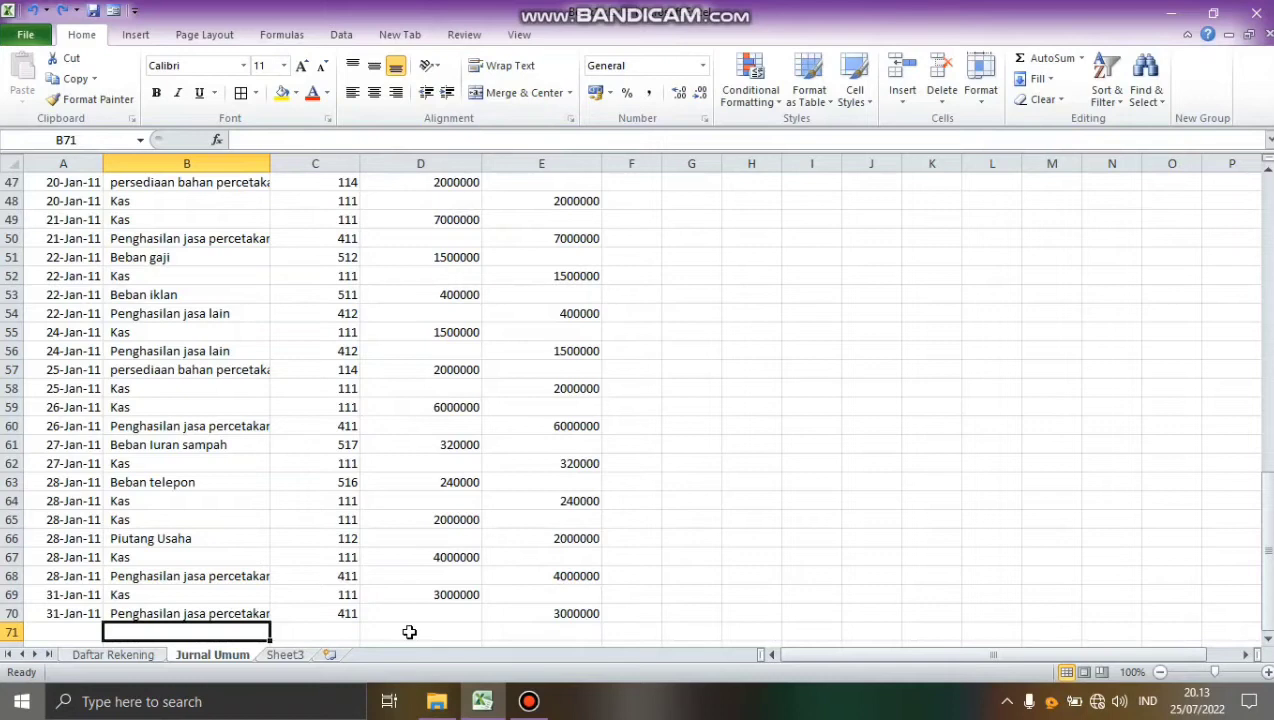
Step: Label cell B71 Total and sum the Debet column in D71 with =SUM(D6:D70)
{"action": "type", "text": "Total"}
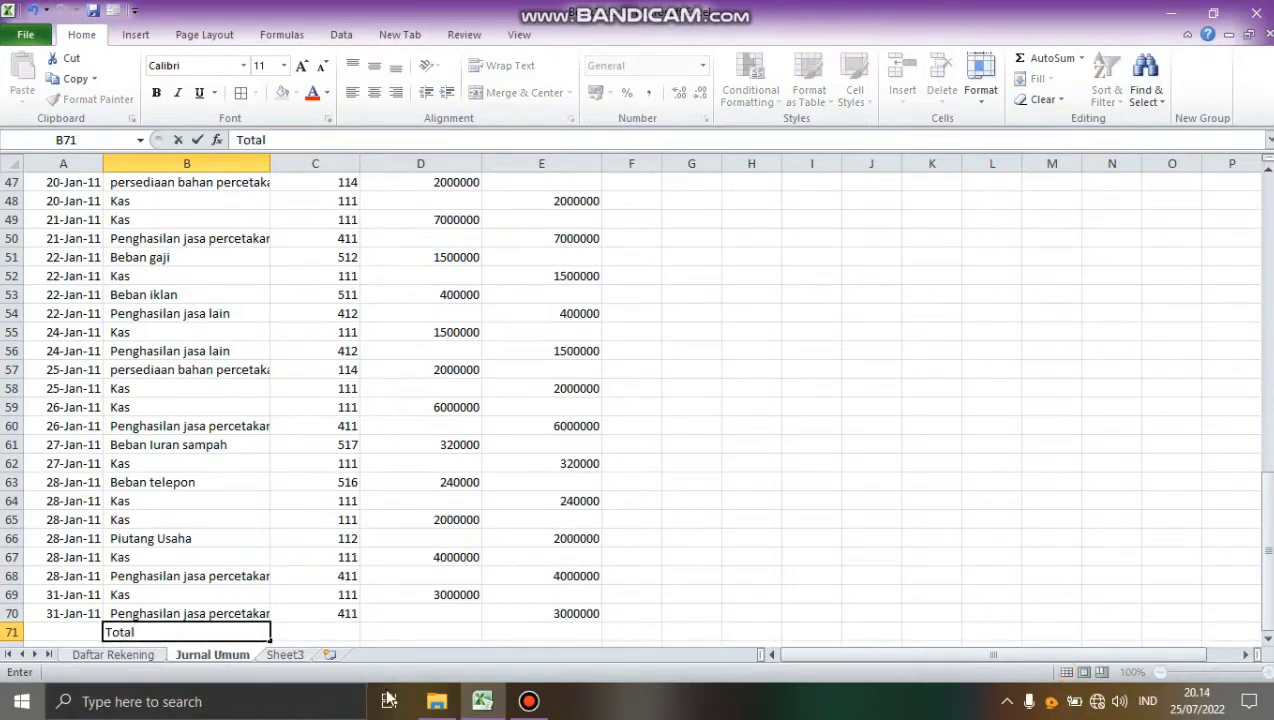
{"action": "left_click", "coordinate": [386, 635]}
{"action": "type", "text": "=sum"}
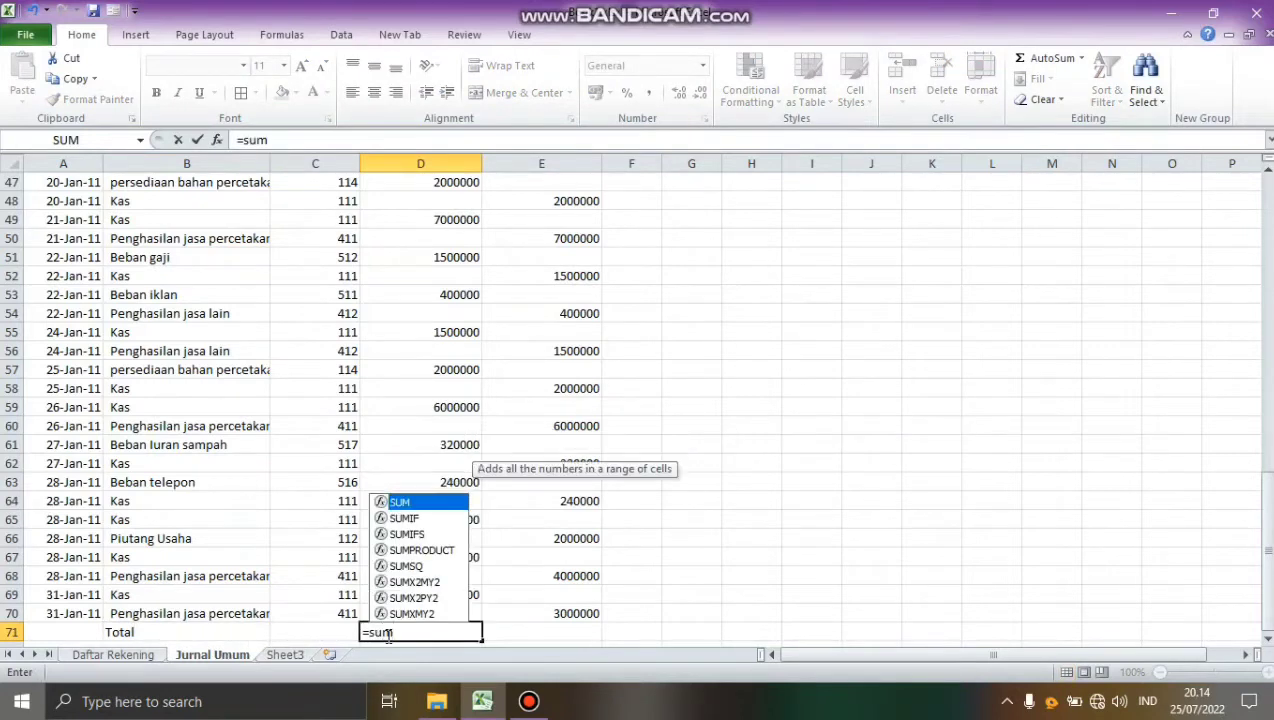
{"action": "type", "text": "("}
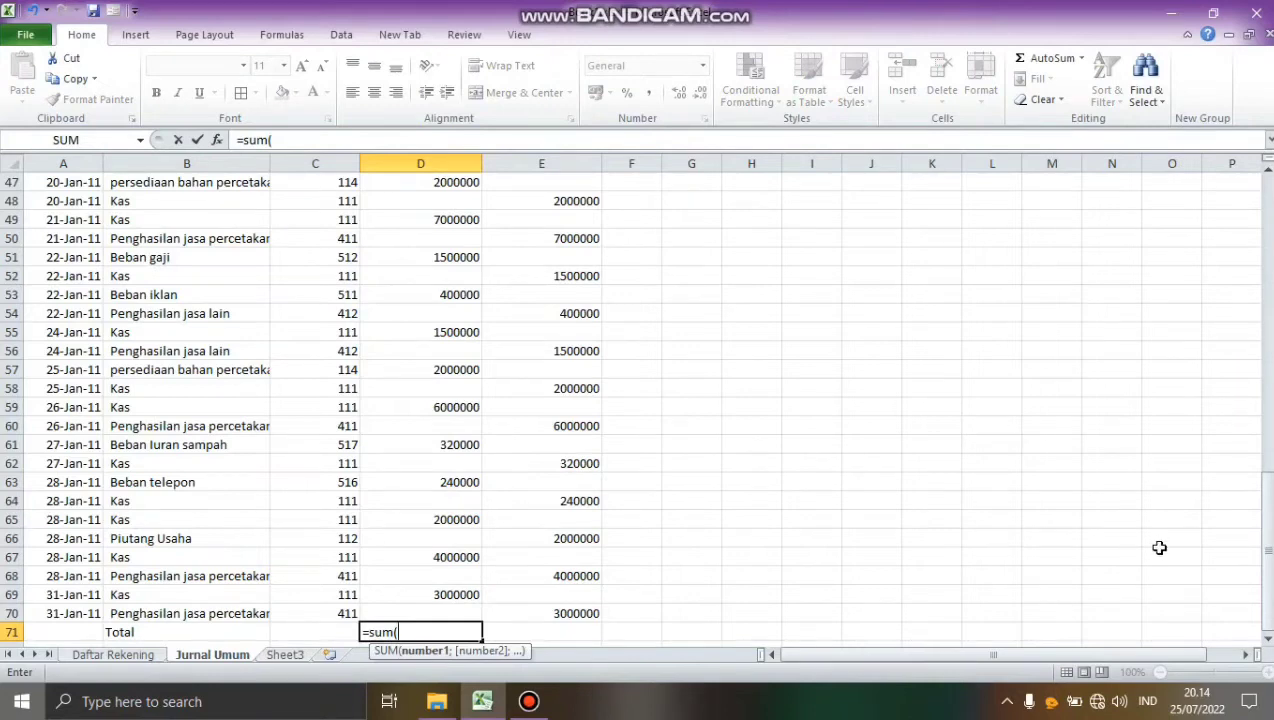
{"action": "left_click_drag", "start_coordinate": [1266, 578], "coordinate": [1266, 278]}
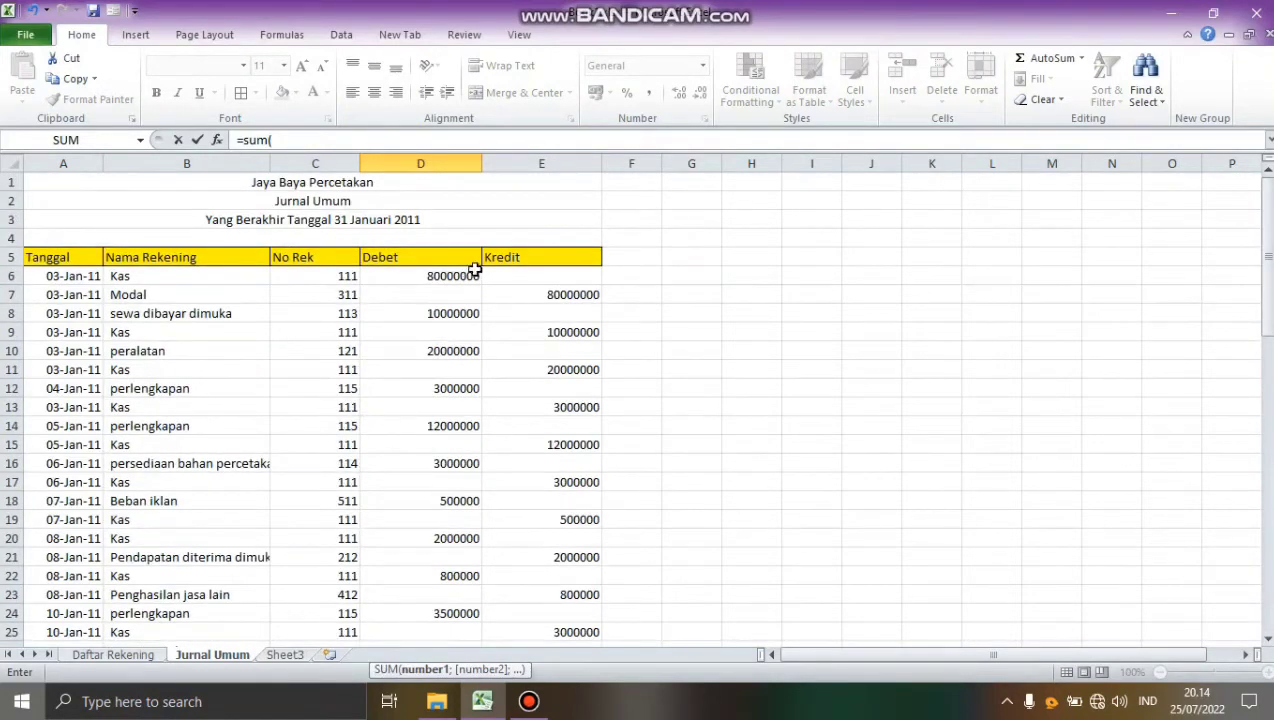
{"action": "left_click_drag", "start_coordinate": [478, 273], "coordinate": [415, 598]}
{"action": "type", "text": ")"}
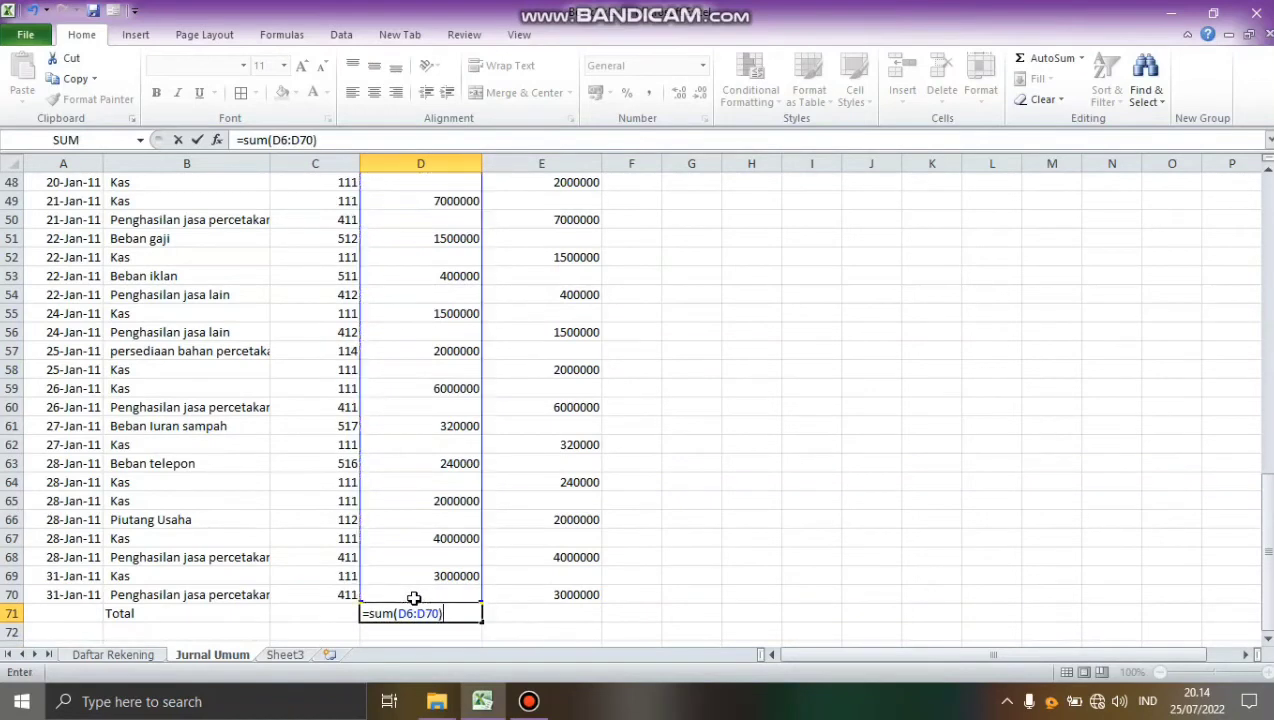
{"action": "key", "text": "Return"}
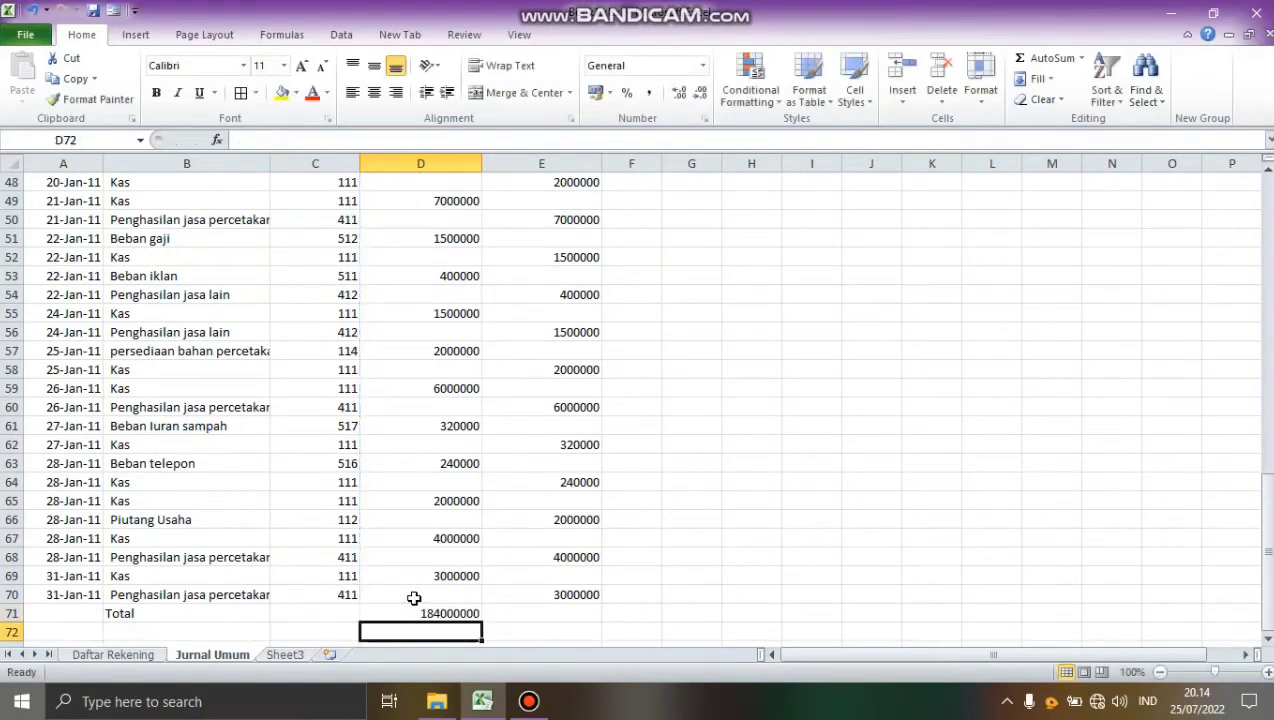
Step: Sum the Kredit column in cell E71 with =SUM(E6:E70)
{"action": "left_click", "coordinate": [506, 616]}
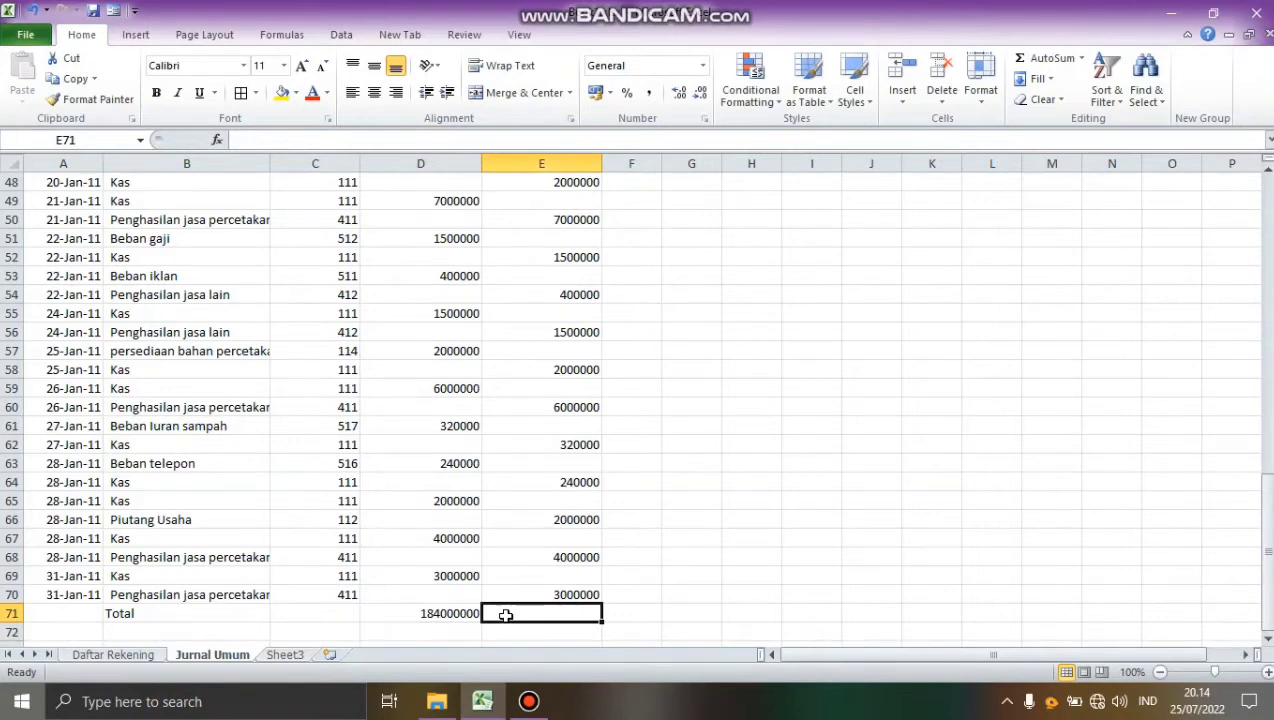
{"action": "type", "text": "=sum"}
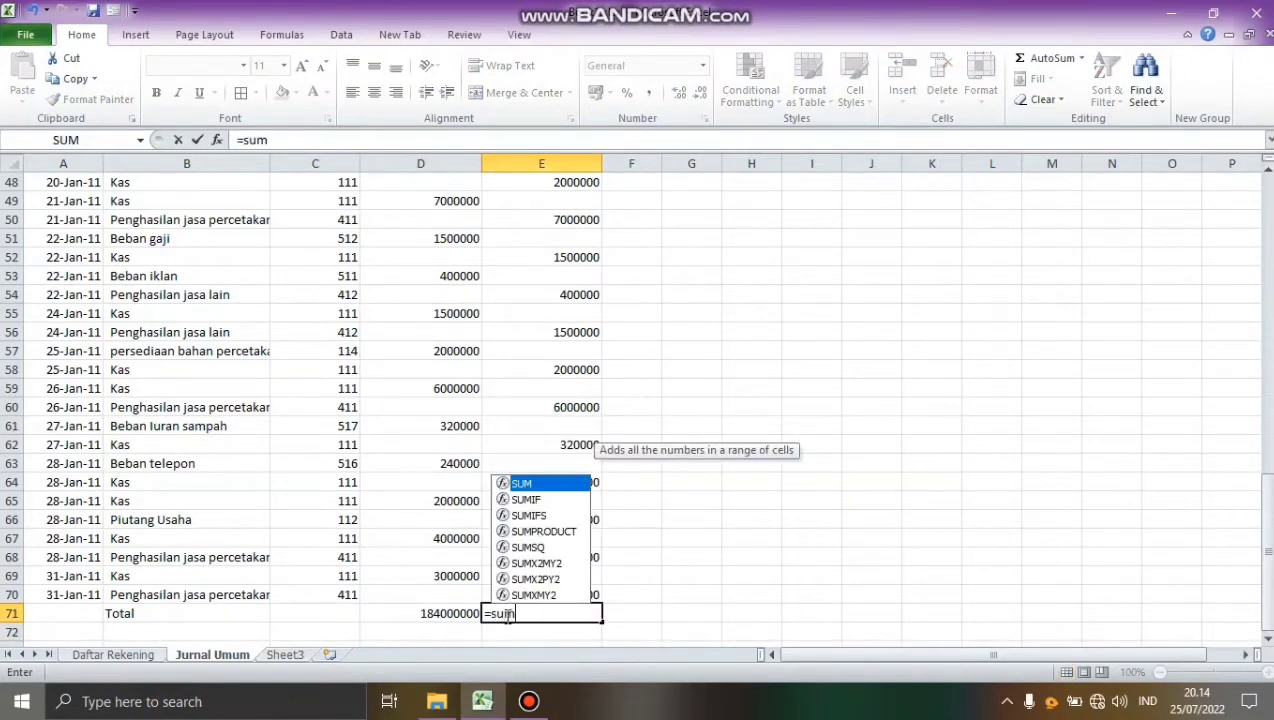
{"action": "type", "text": "("}
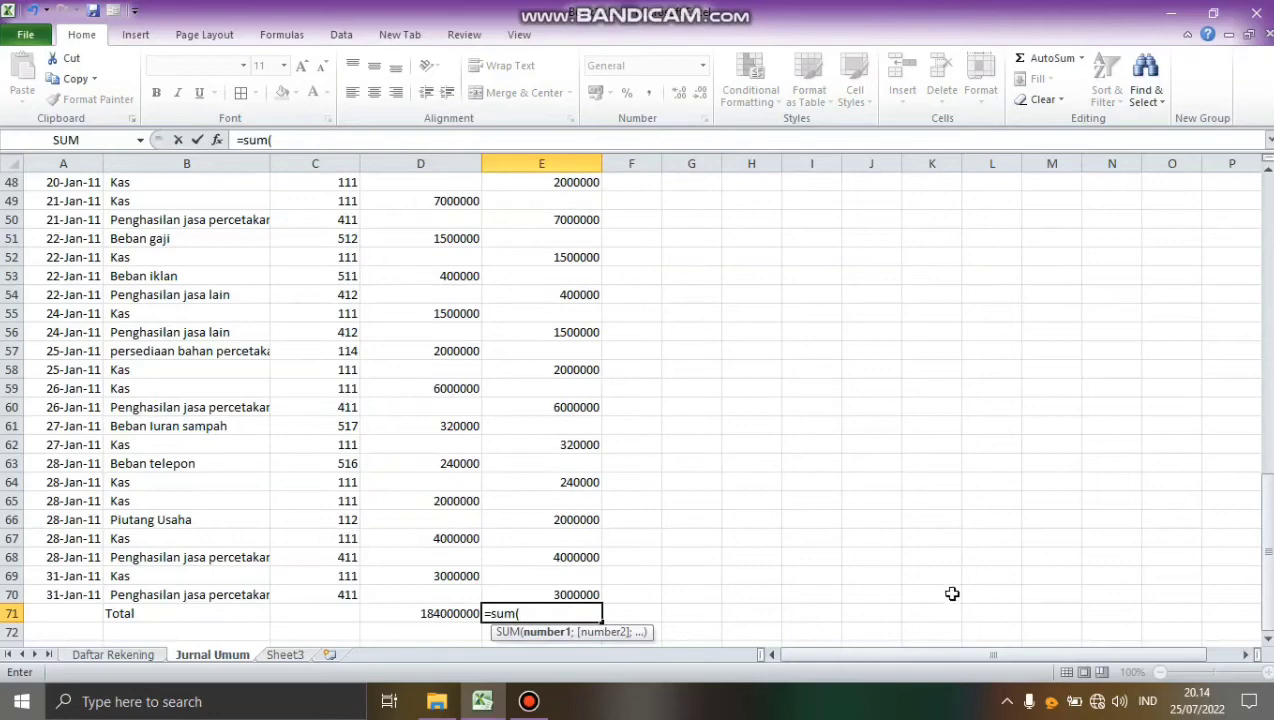
{"action": "left_click_drag", "start_coordinate": [1268, 556], "coordinate": [1260, 215]}
{"action": "left_click_drag", "start_coordinate": [572, 276], "coordinate": [546, 589]}
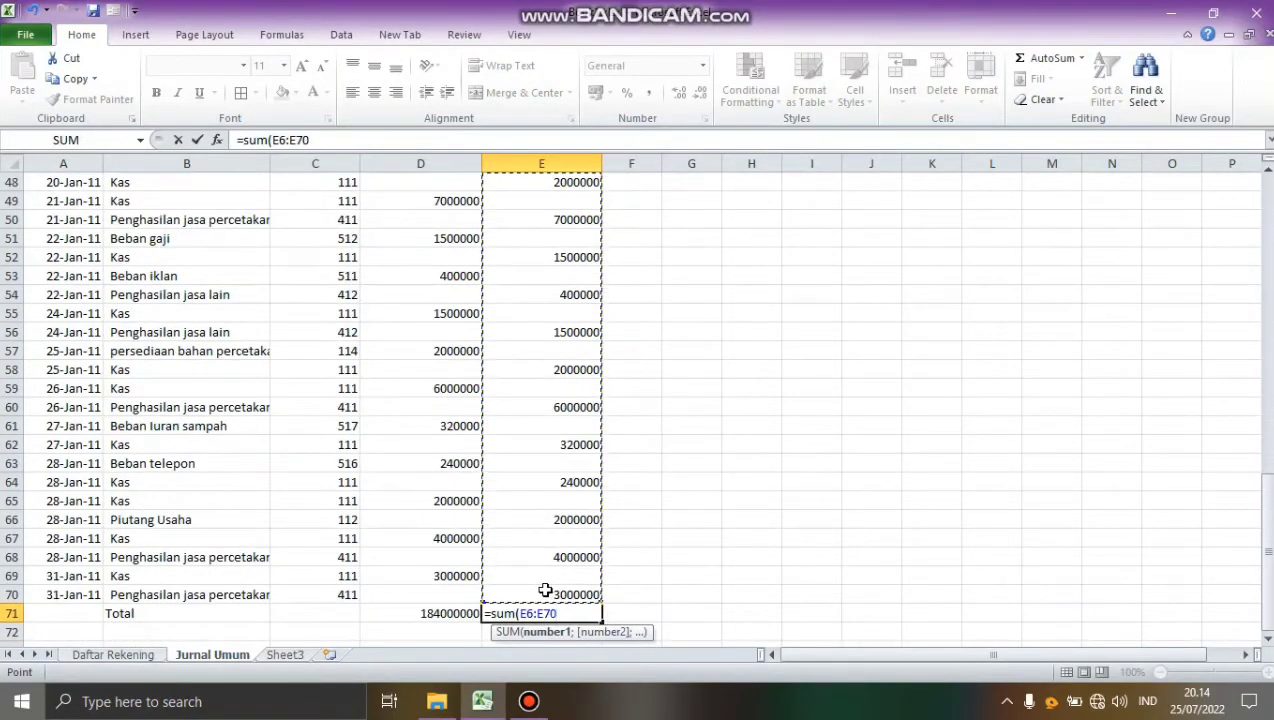
{"action": "type", "text": ")"}
{"action": "key", "text": "Return"}
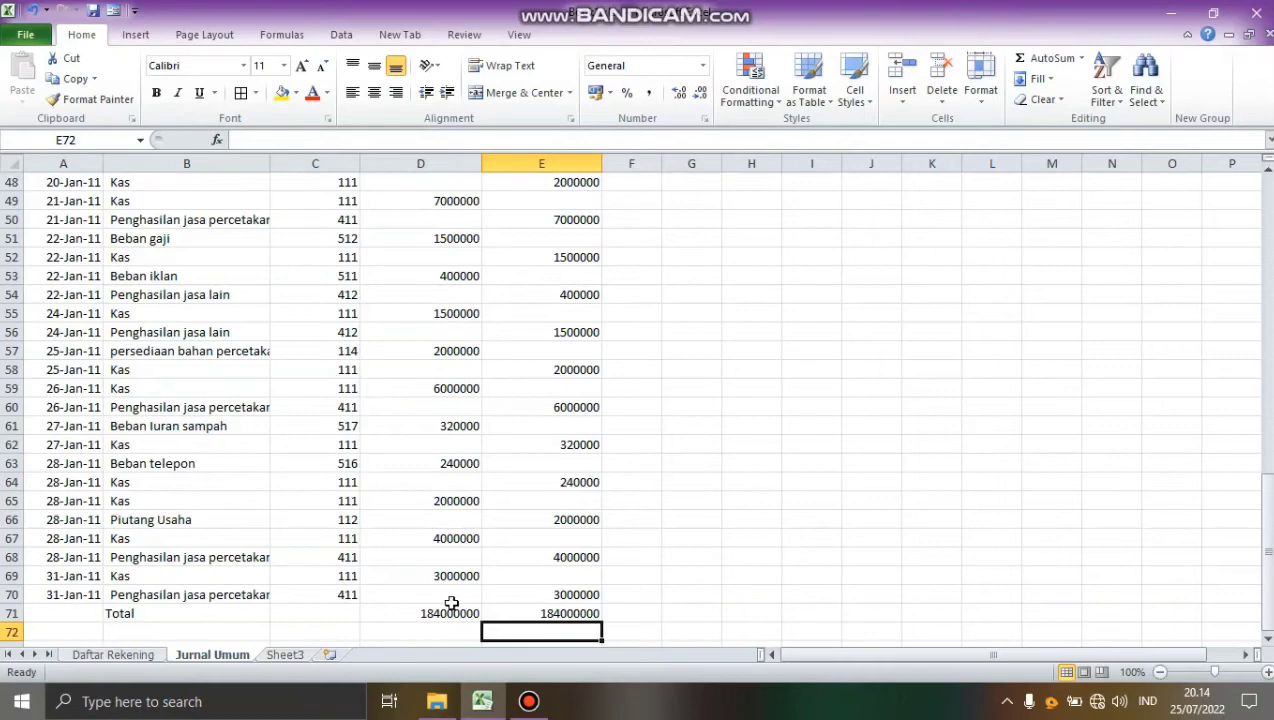
Step: Apply all borders to the journal entries and total row in A6:E71
{"action": "left_click_drag", "start_coordinate": [1262, 557], "coordinate": [1269, 225]}
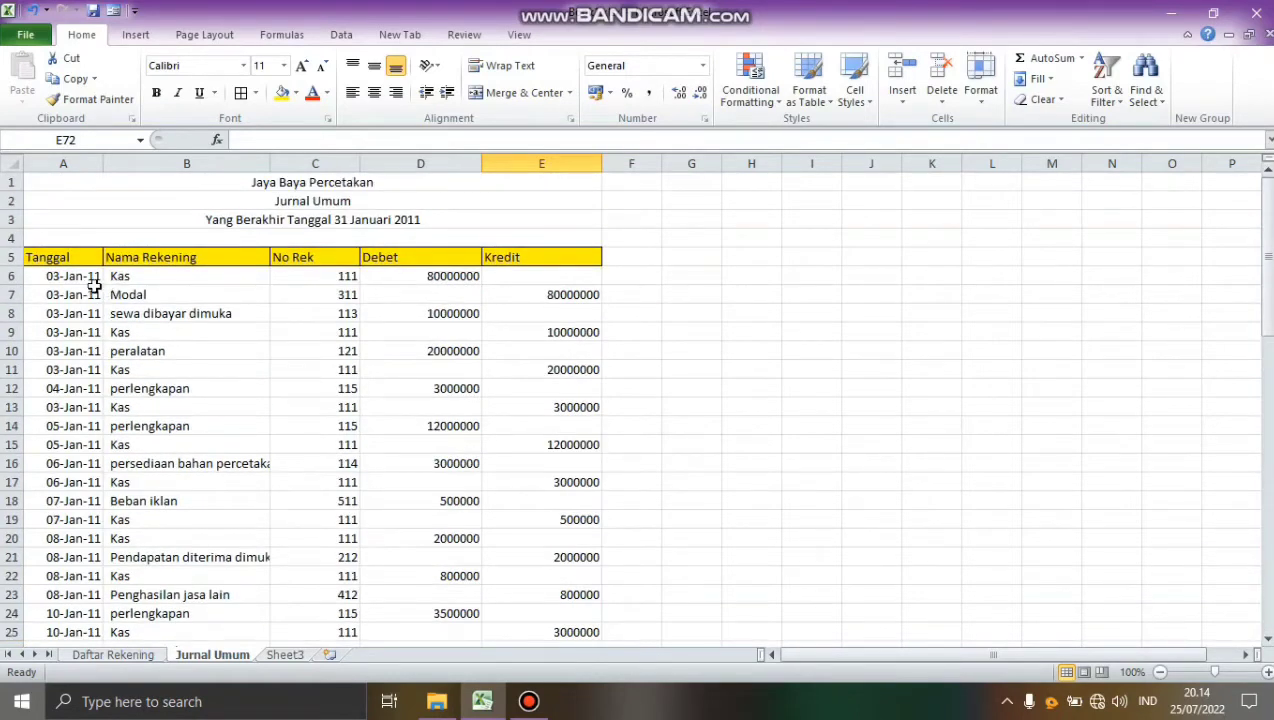
{"action": "left_click_drag", "start_coordinate": [86, 278], "coordinate": [516, 604]}
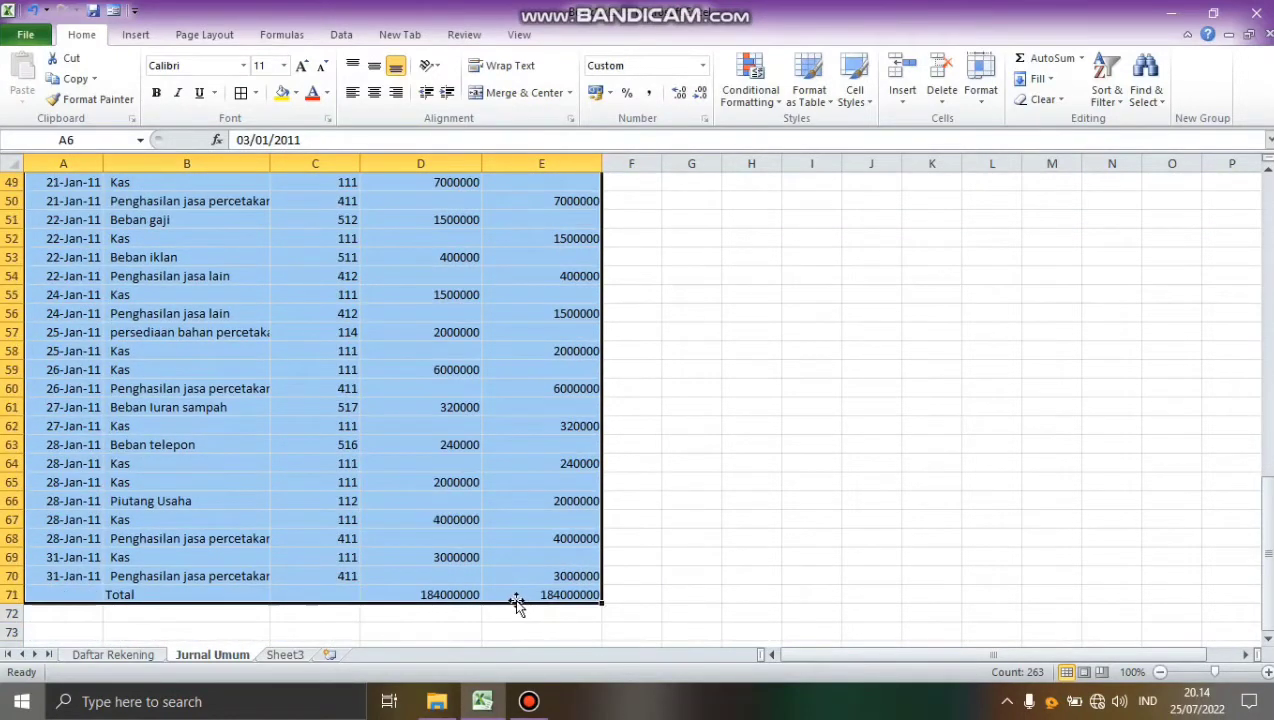
{"action": "left_click", "coordinate": [255, 93]}
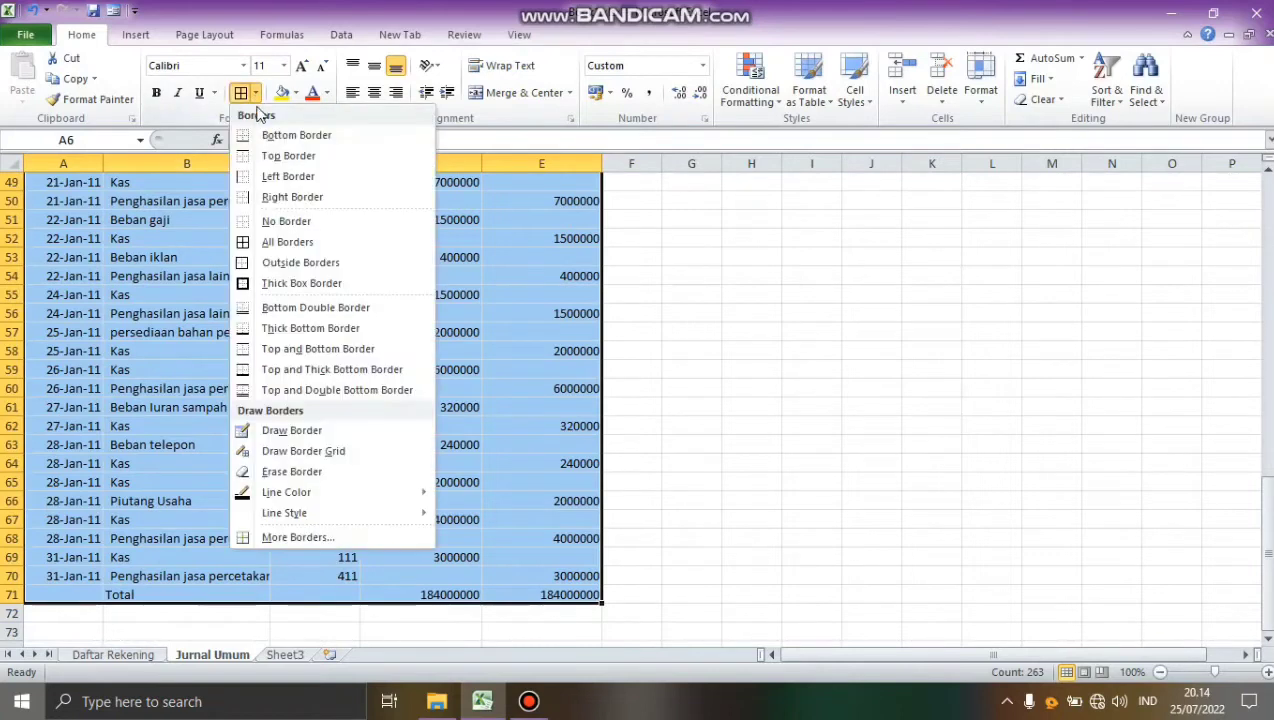
{"action": "left_click", "coordinate": [276, 248]}
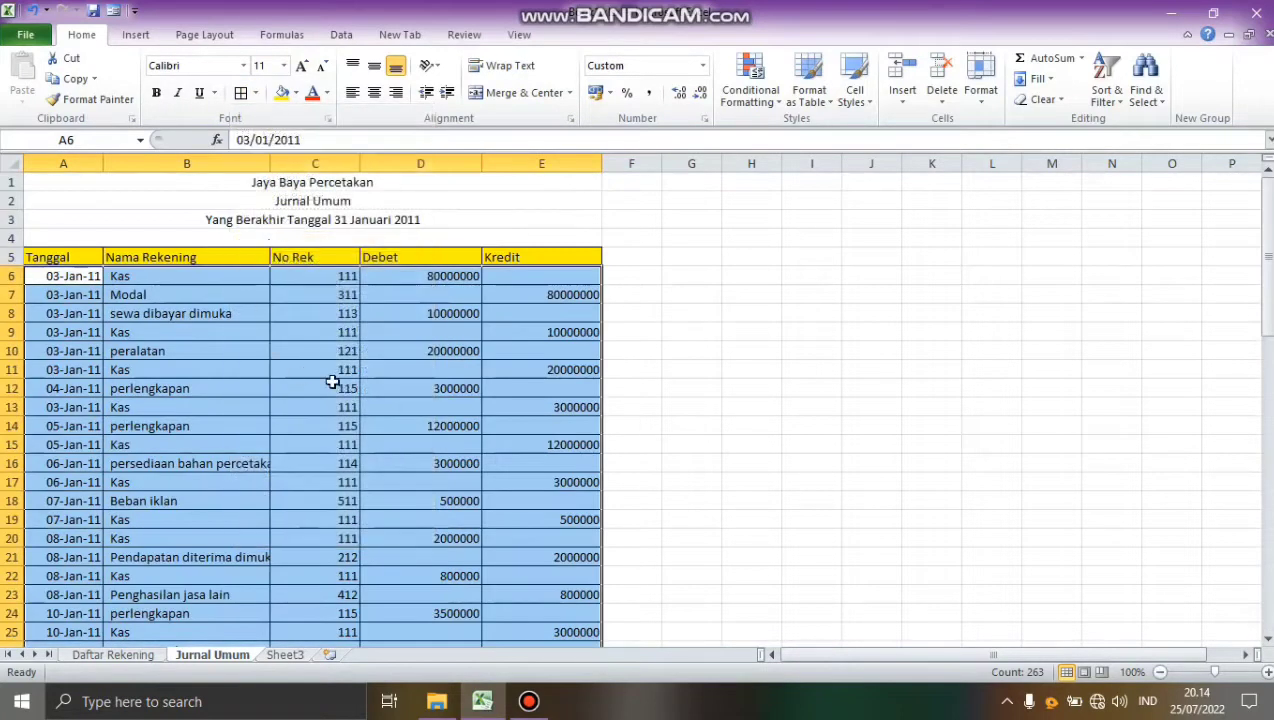
{"action": "left_click", "coordinate": [660, 374]}
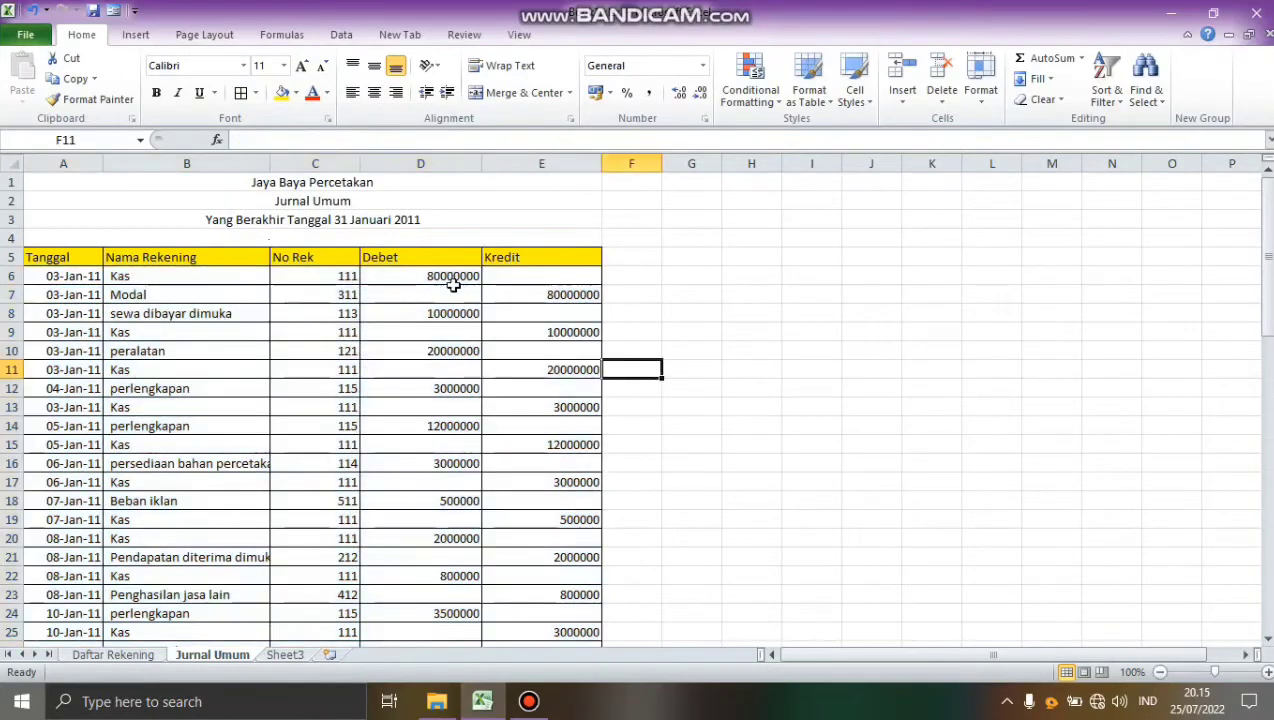
Step: Apply the comma number style to the amounts in D6:E71 and widen the Nama Rekening column to fit its entries
{"action": "left_click_drag", "start_coordinate": [455, 276], "coordinate": [512, 606]}
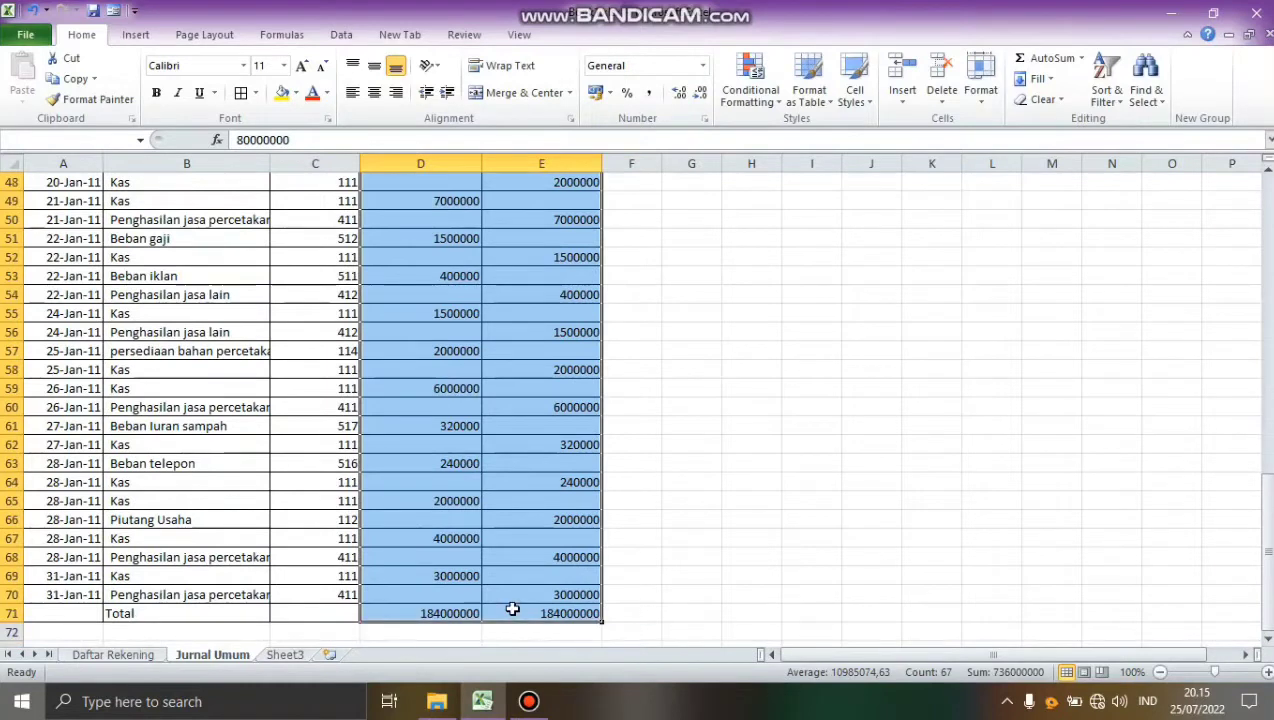
{"action": "left_click", "coordinate": [647, 93]}
{"action": "left_click", "coordinate": [680, 280]}
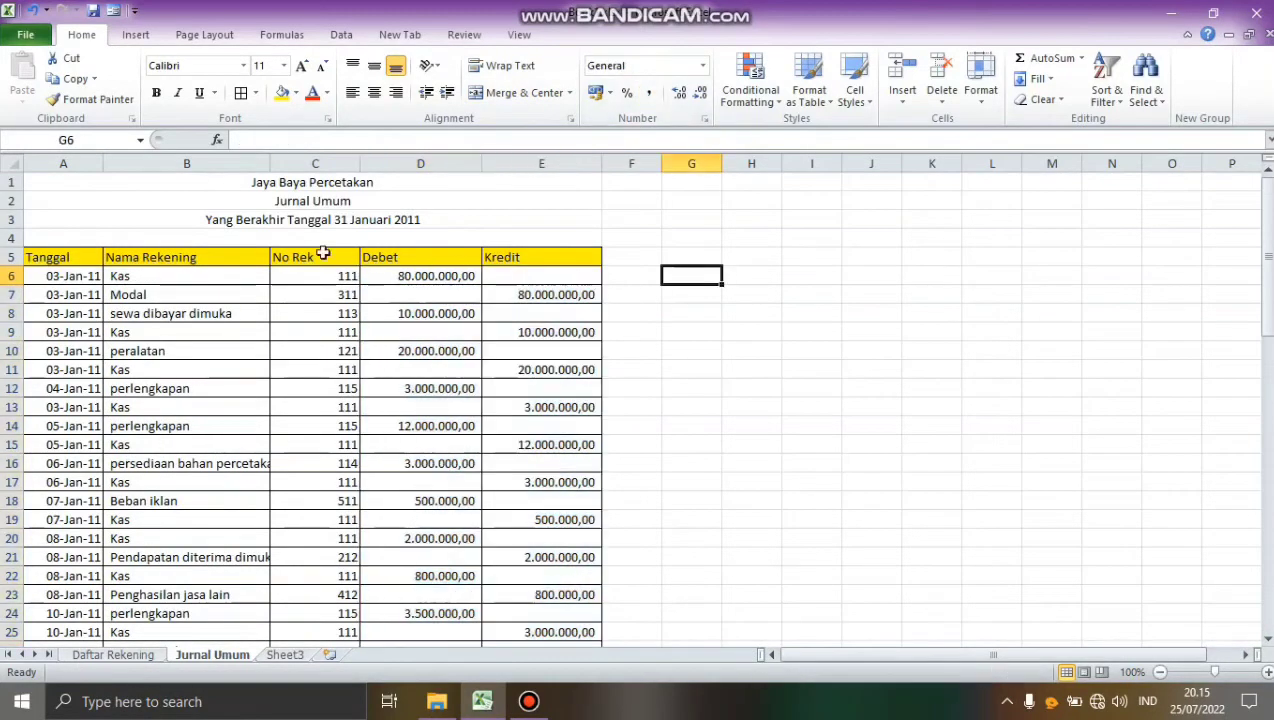
{"action": "left_click_drag", "start_coordinate": [270, 164], "coordinate": [284, 166]}
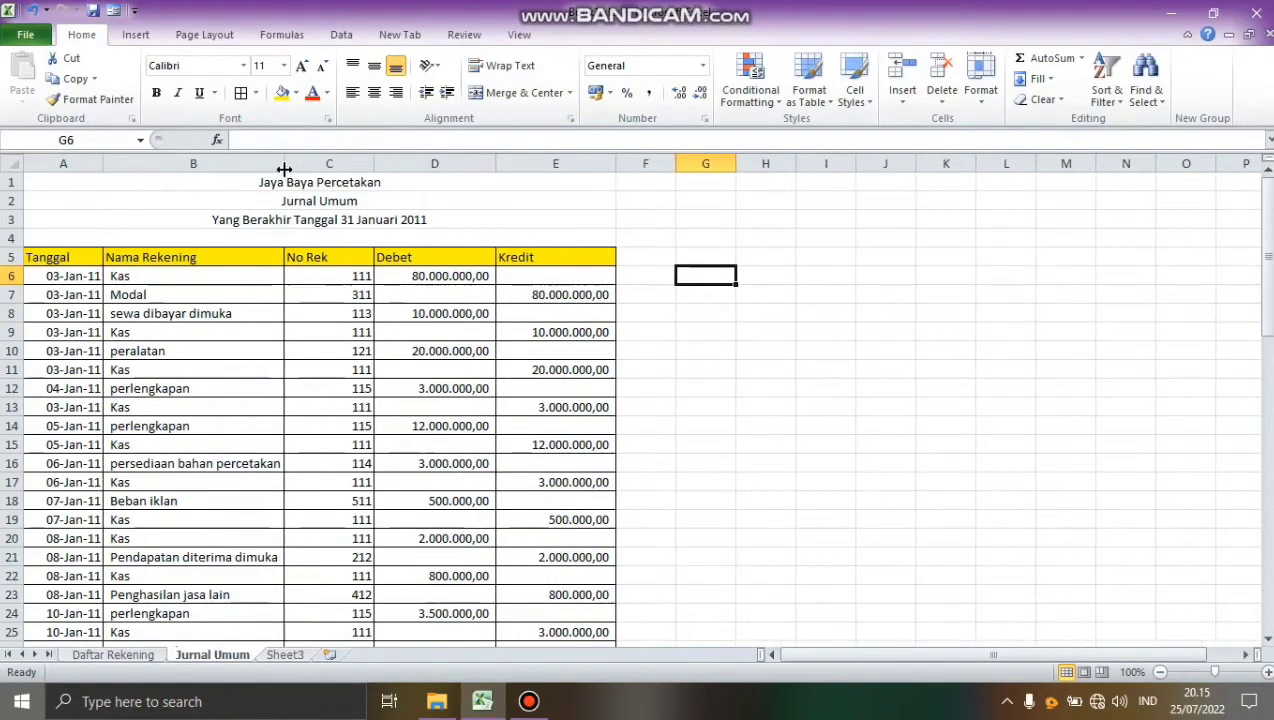
Step: Merge and center the Total label across A71:C71
{"action": "left_click_drag", "start_coordinate": [1268, 328], "coordinate": [1268, 620]}
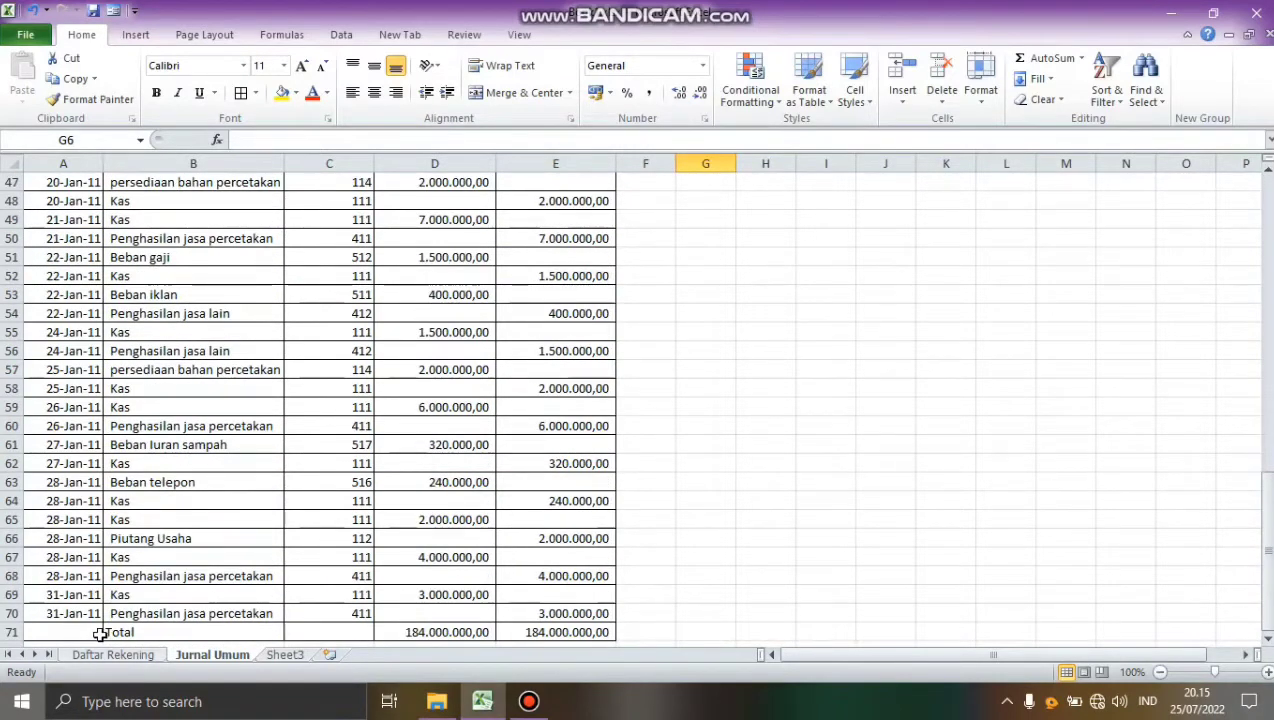
{"action": "left_click_drag", "start_coordinate": [101, 634], "coordinate": [301, 621]}
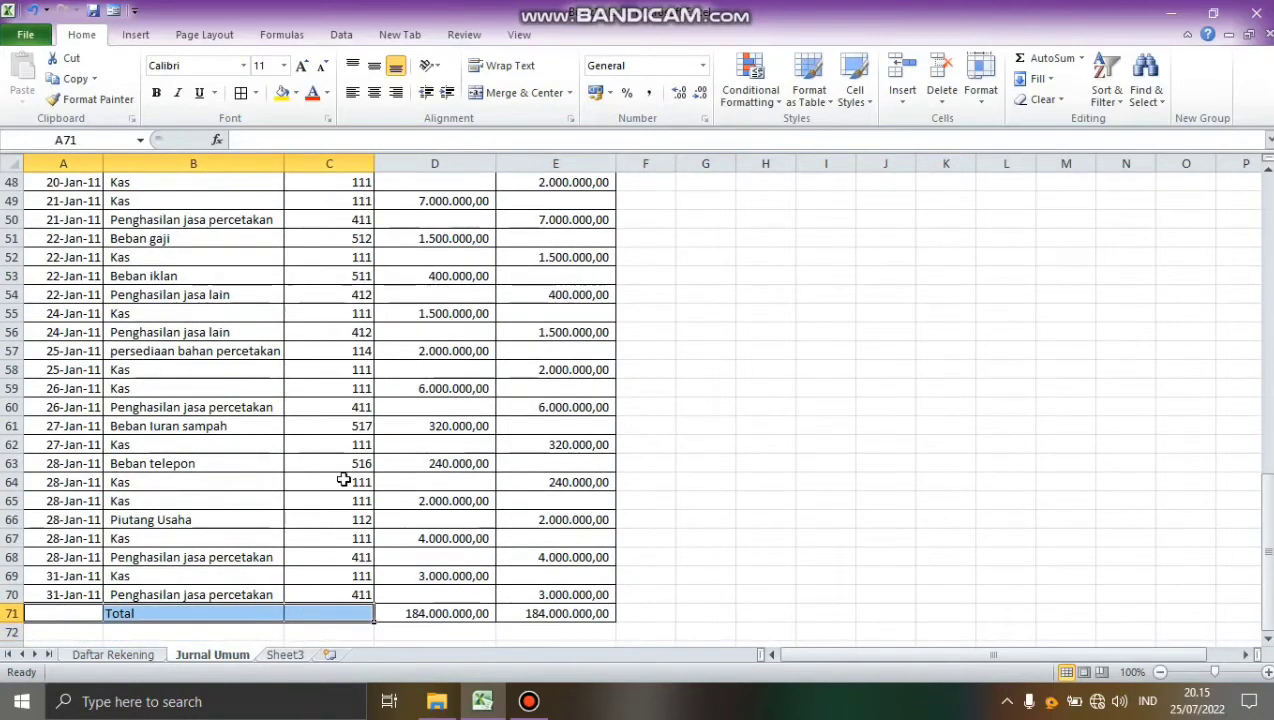
{"action": "left_click", "coordinate": [491, 100]}
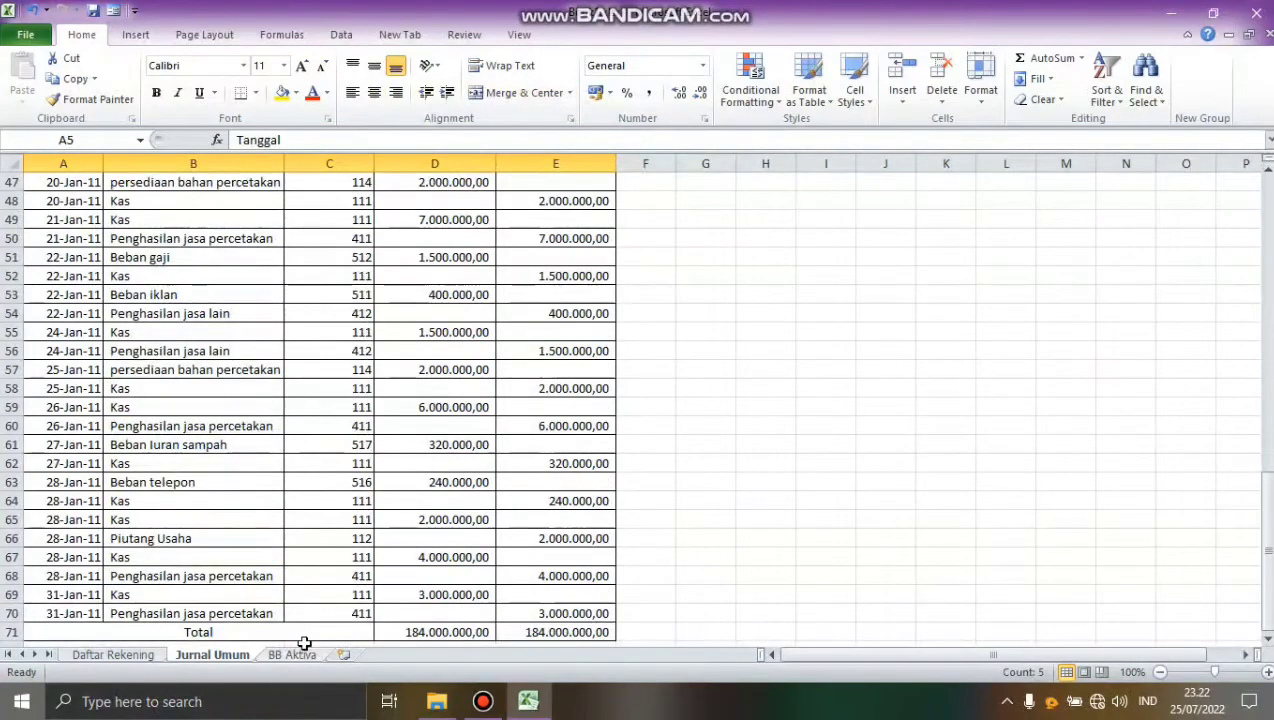
Step: On the BB Aktiva sheet, enter the ledger name Kas in B4 and the filter criterion No Rek in E3 with 111 in E4
{"action": "left_click", "coordinate": [297, 654]}
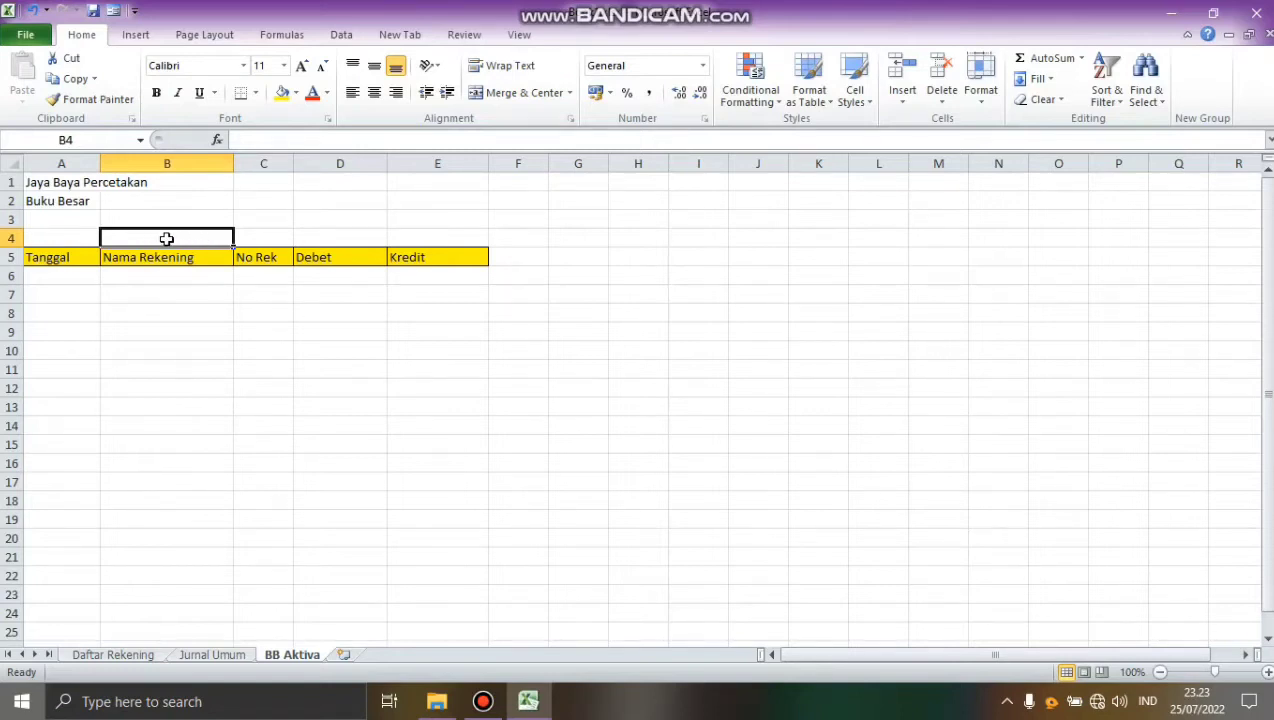
{"action": "type", "text": "Kas"}
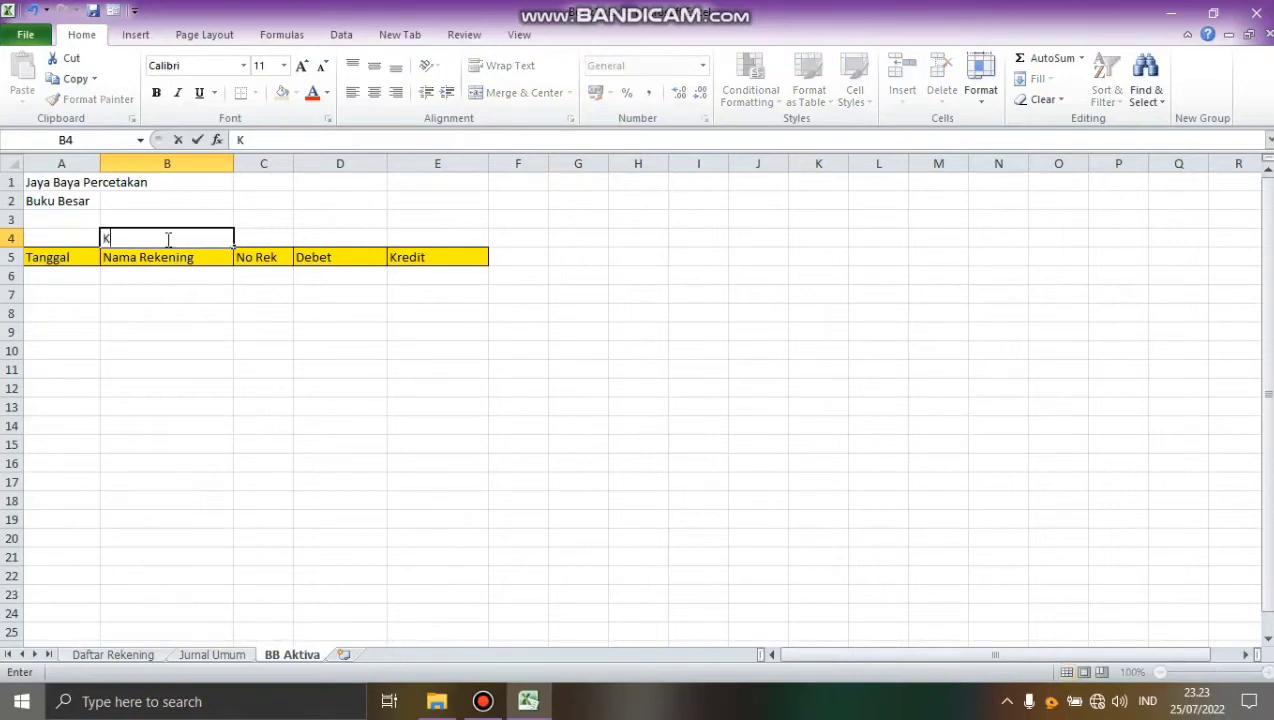
{"action": "left_click", "coordinate": [415, 222]}
{"action": "type", "text": "N"}
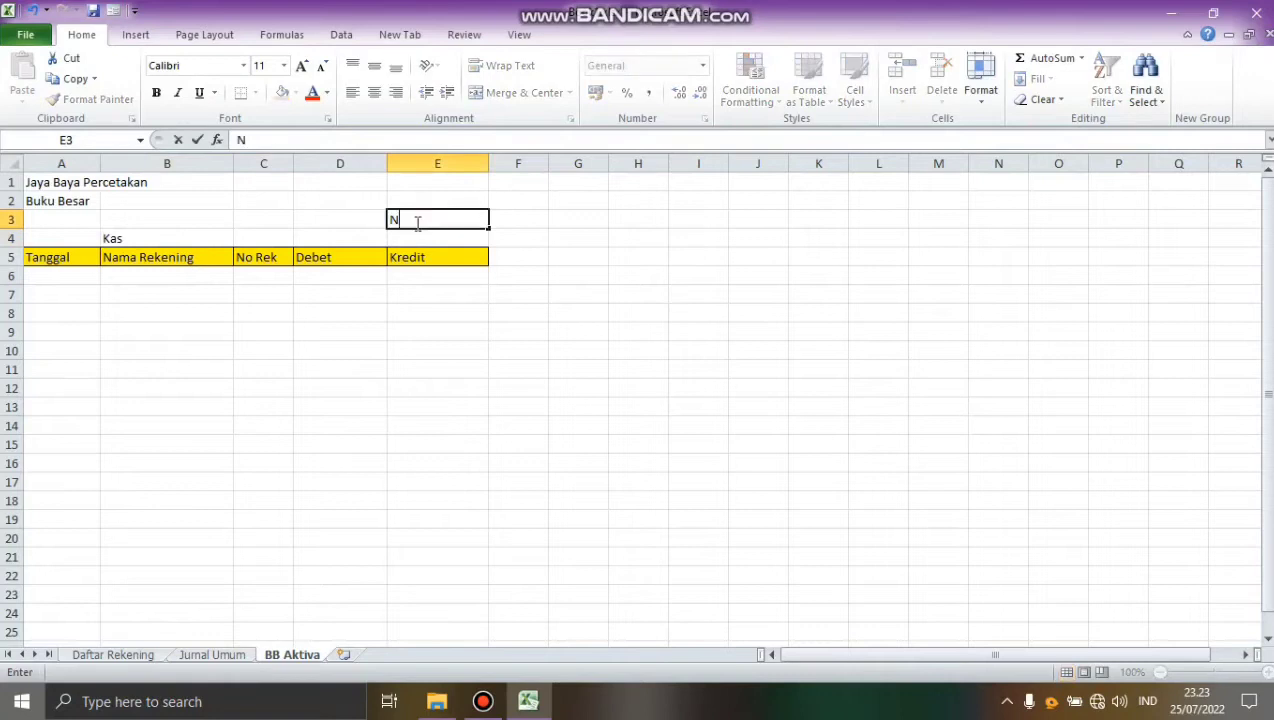
{"action": "type", "text": "o Rek"}
{"action": "left_click", "coordinate": [407, 238]}
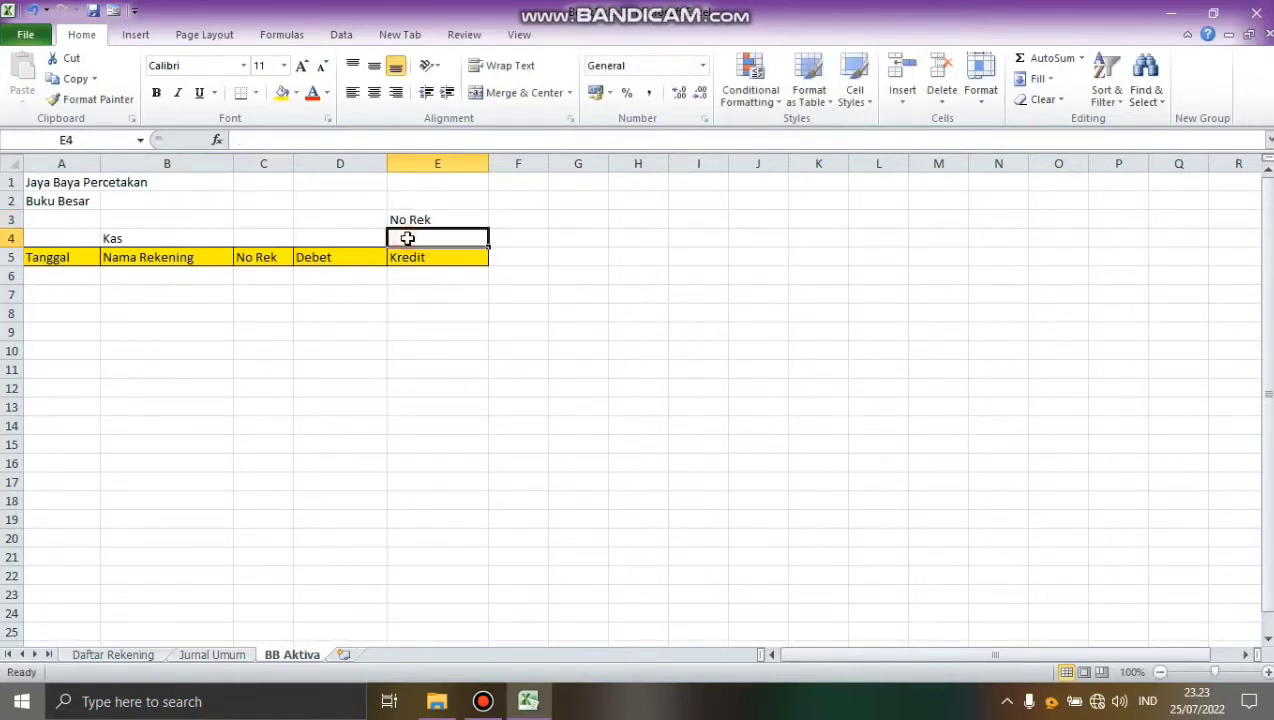
{"action": "type", "text": "111"}
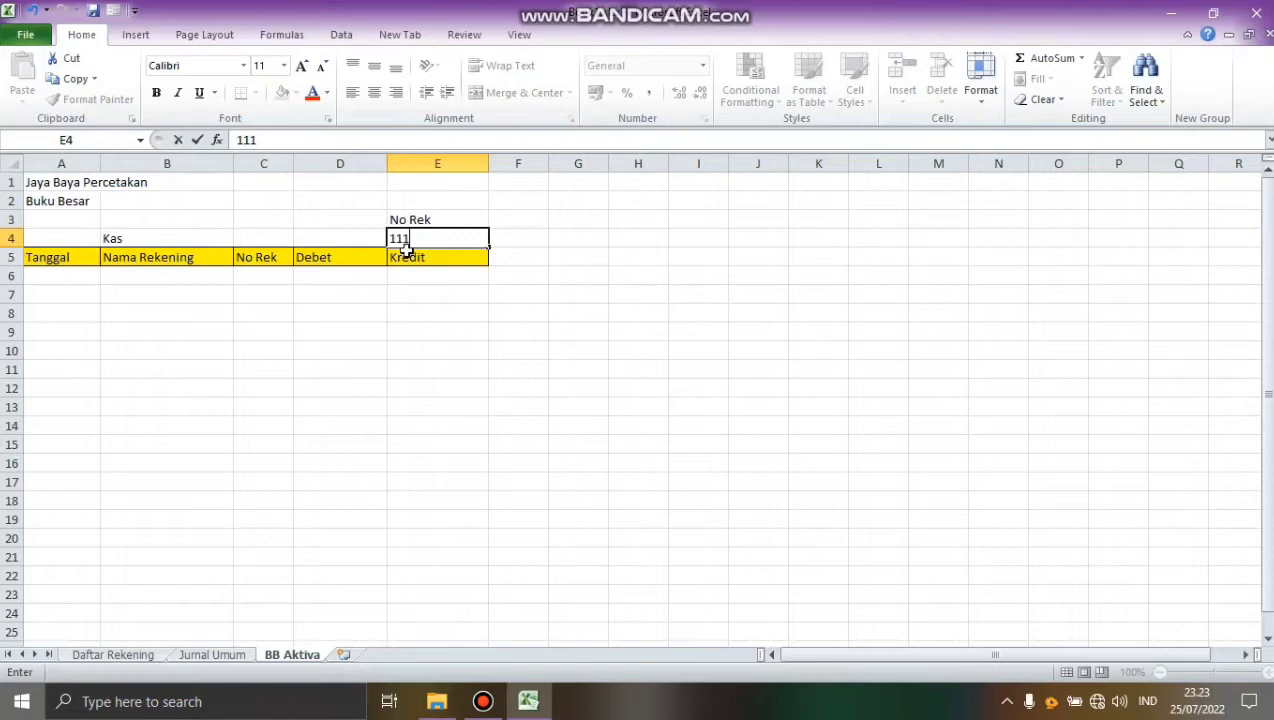
Step: Open an Advanced Filter from the Tanggal header on BB Aktiva, choose copying to another location, and clear all three prefilled ranges
{"action": "left_click", "coordinate": [75, 258]}
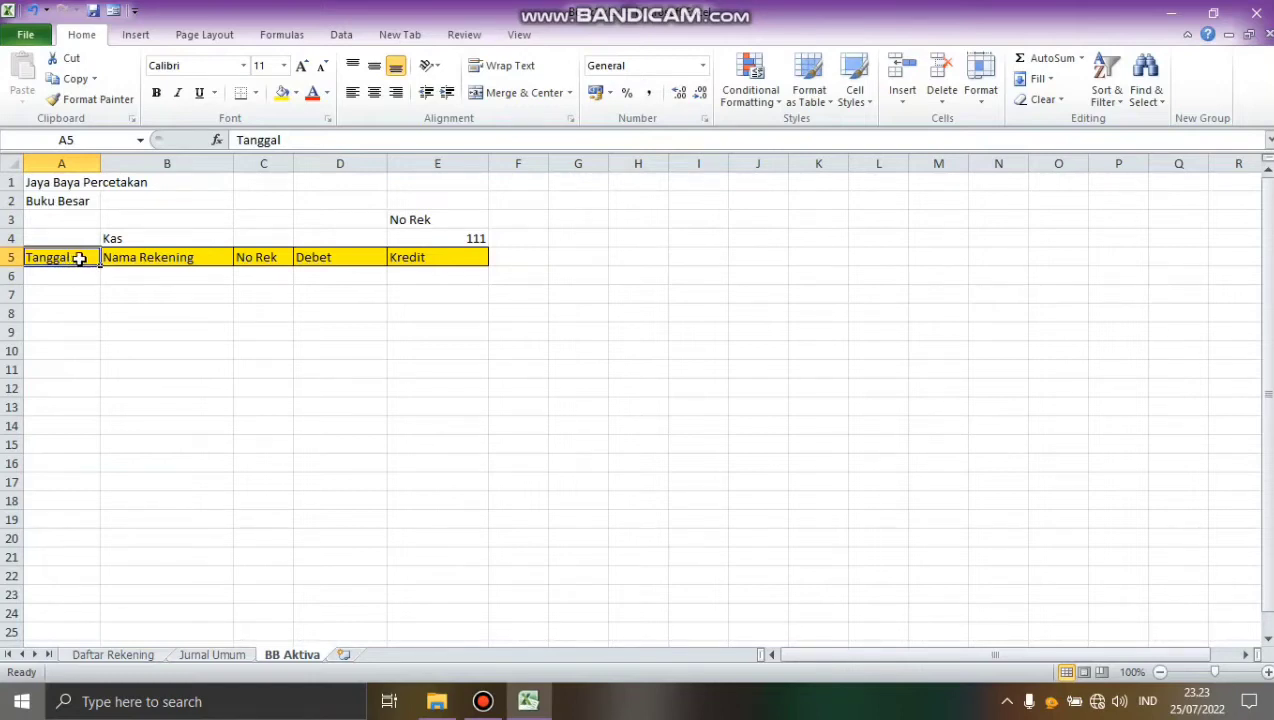
{"action": "left_click", "coordinate": [337, 36]}
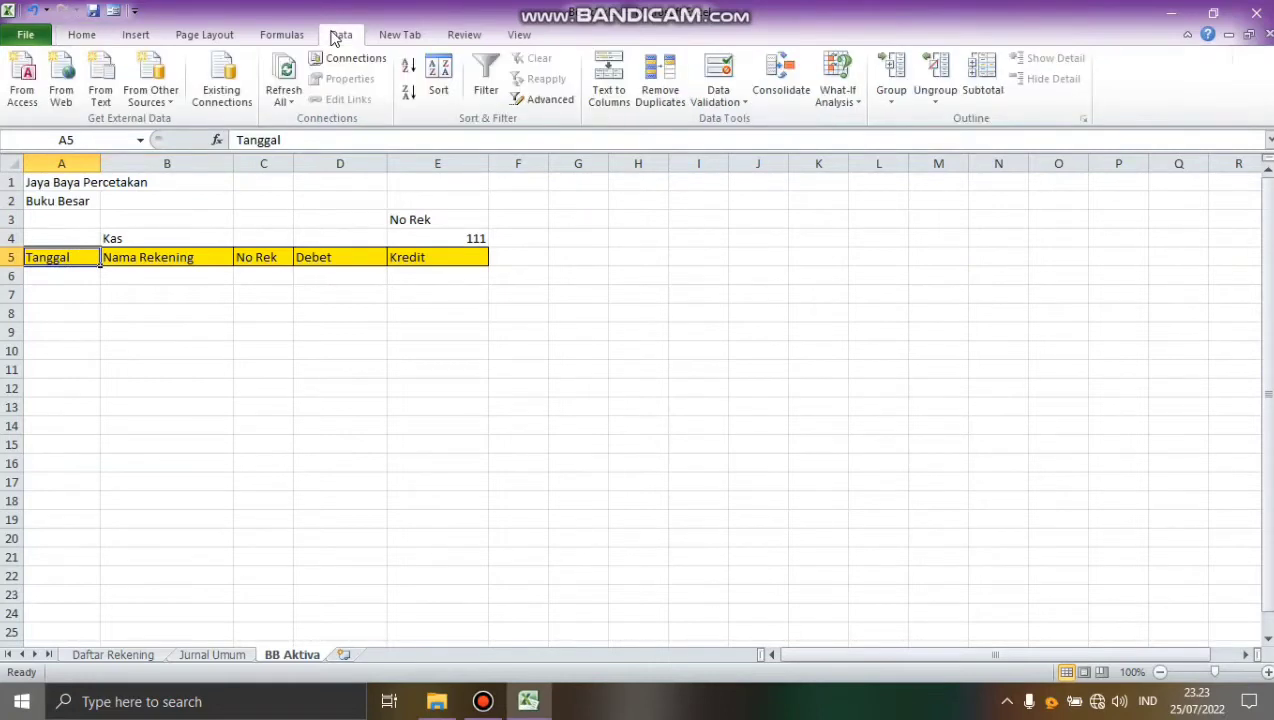
{"action": "left_click", "coordinate": [540, 104]}
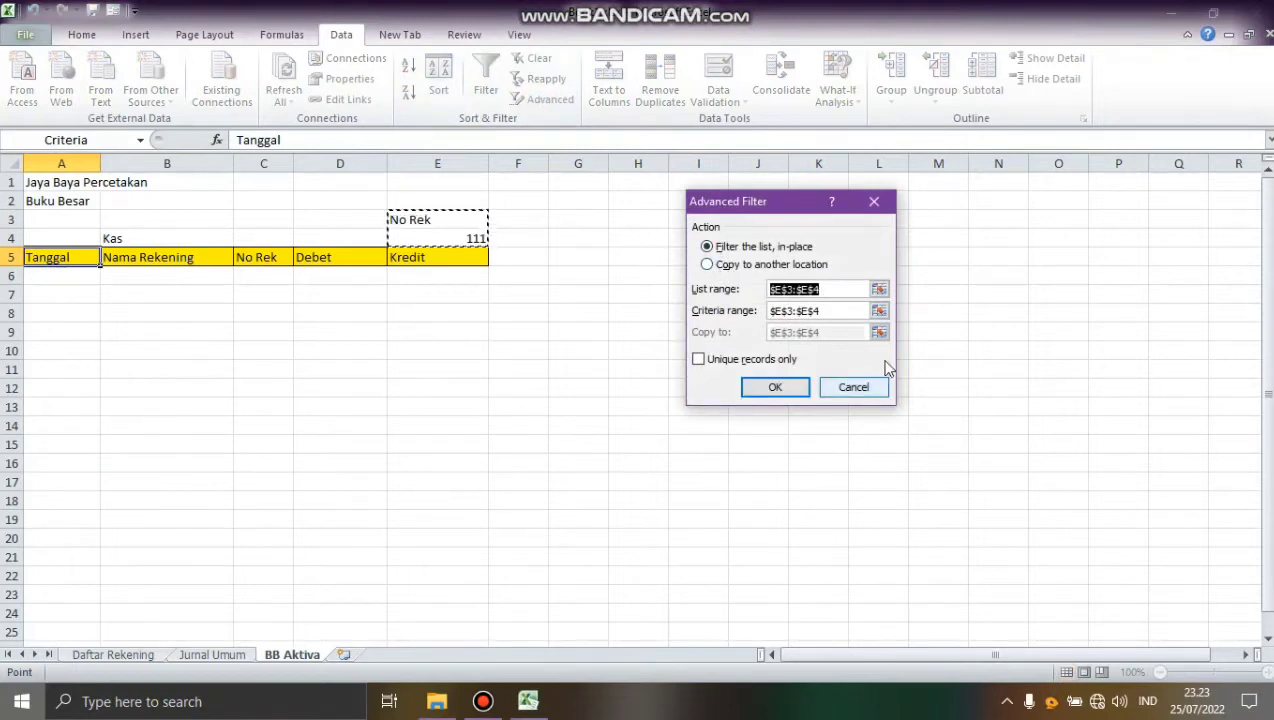
{"action": "left_click", "coordinate": [707, 266]}
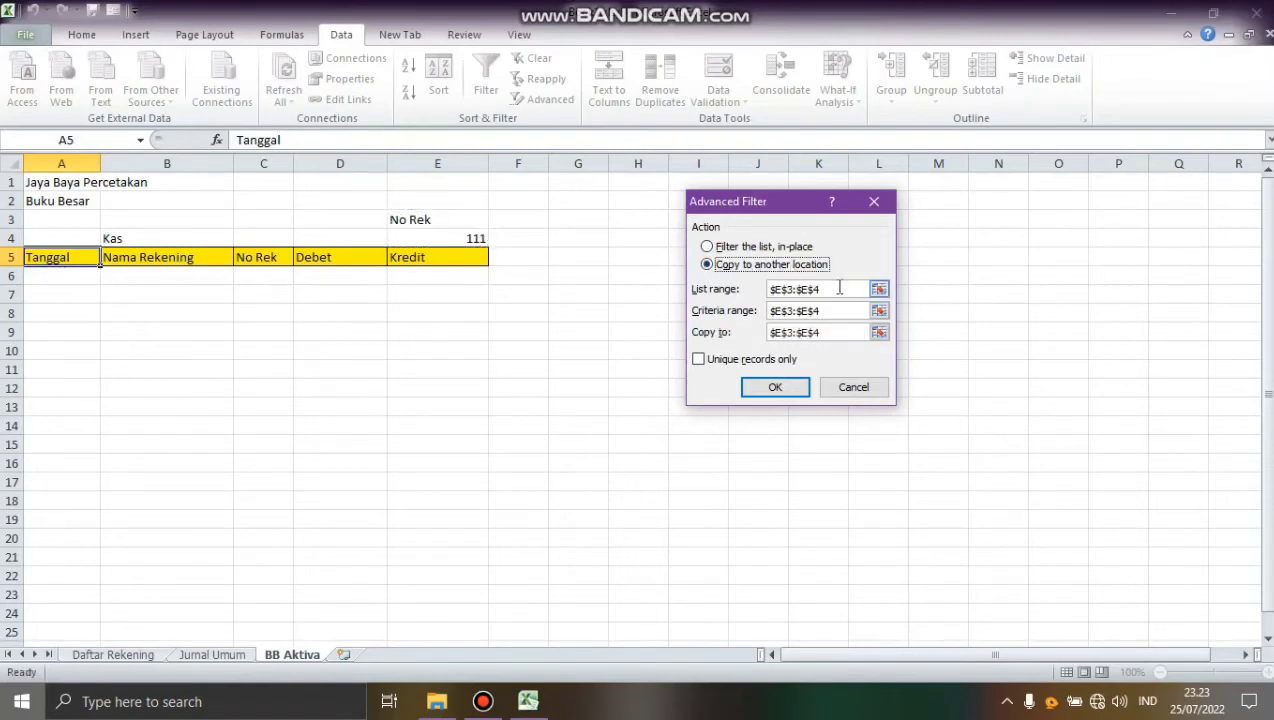
{"action": "left_click", "coordinate": [835, 289]}
{"action": "left_click_drag", "start_coordinate": [835, 289], "coordinate": [768, 316]}
{"action": "key", "text": "BackSpace"}
{"action": "key", "text": "BackSpace"}
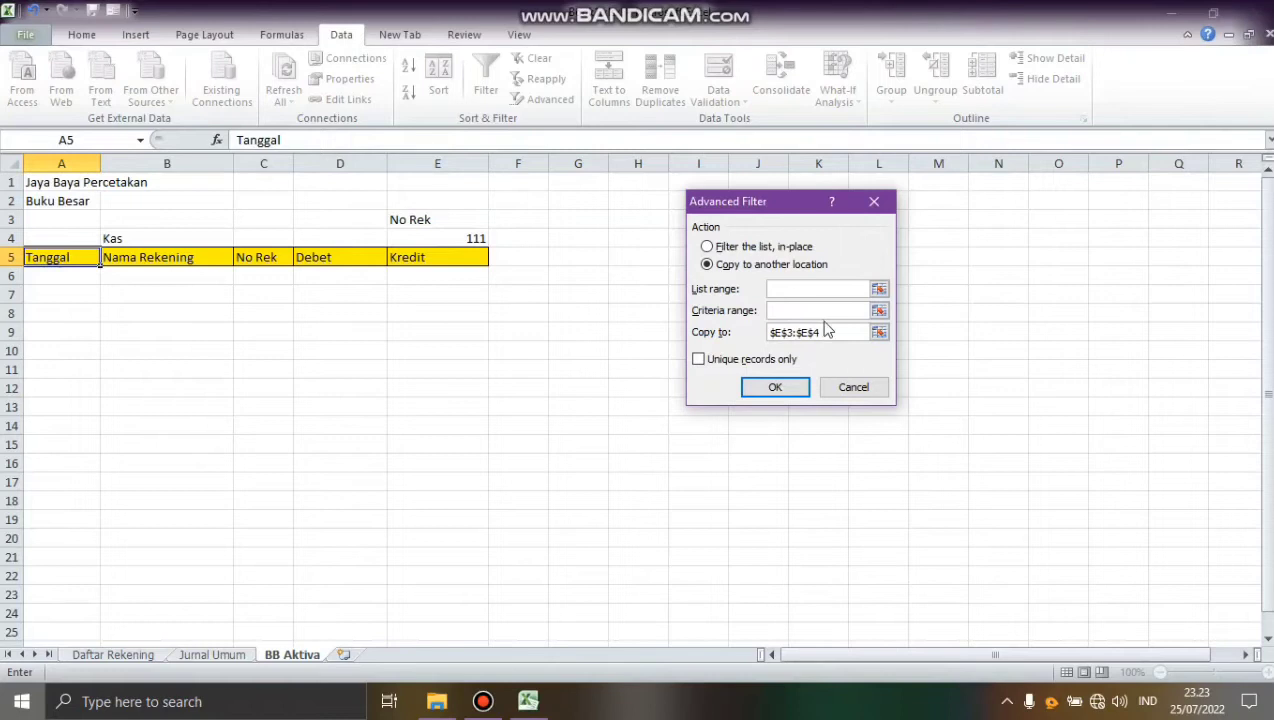
{"action": "left_click_drag", "start_coordinate": [824, 332], "coordinate": [760, 334]}
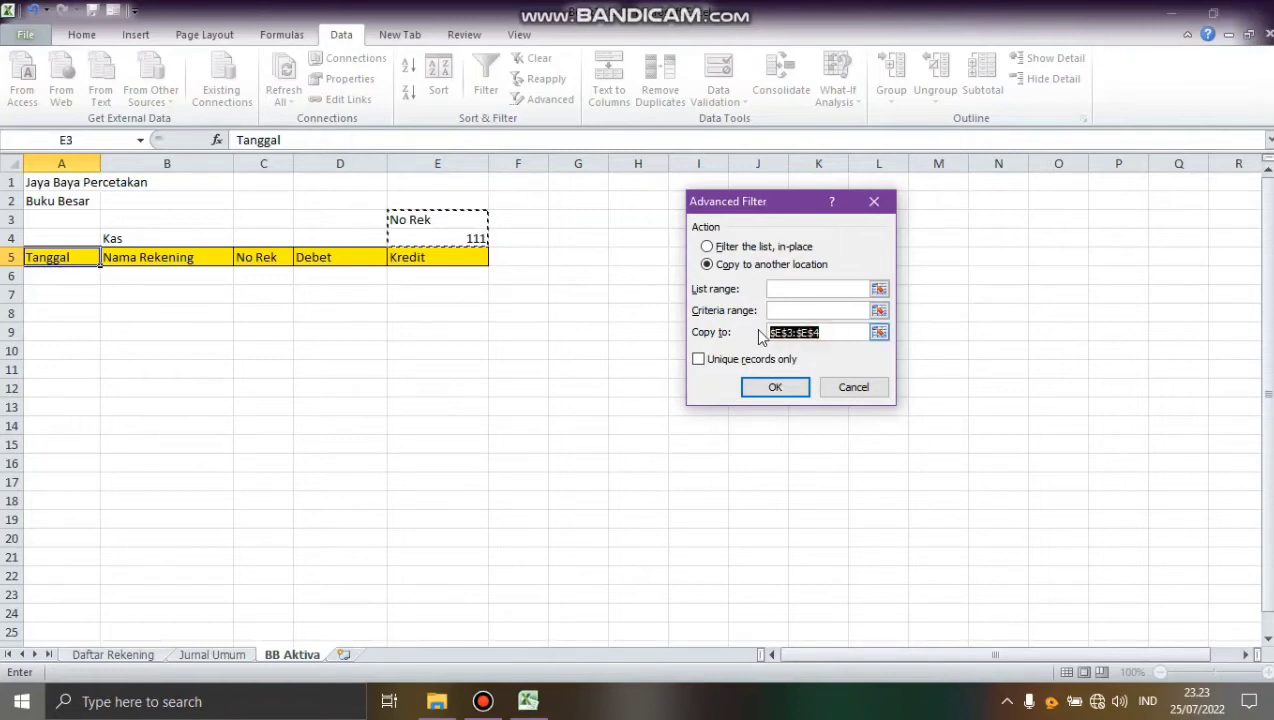
{"action": "key", "text": "BackSpace"}
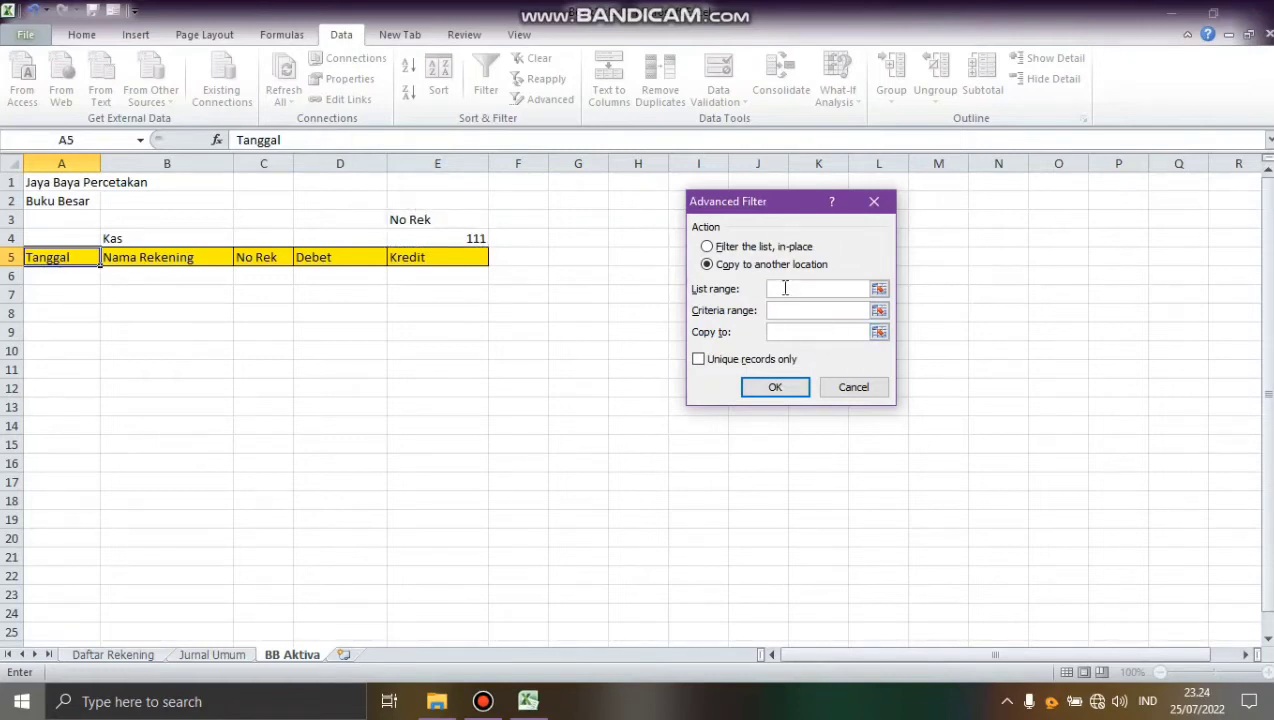
Step: Set the Advanced Filter's list range to A5:E70 on the Jurnal Umum sheet
{"action": "left_click", "coordinate": [781, 288]}
{"action": "left_click", "coordinate": [213, 655]}
{"action": "left_click_drag", "start_coordinate": [1268, 520], "coordinate": [1268, 220]}
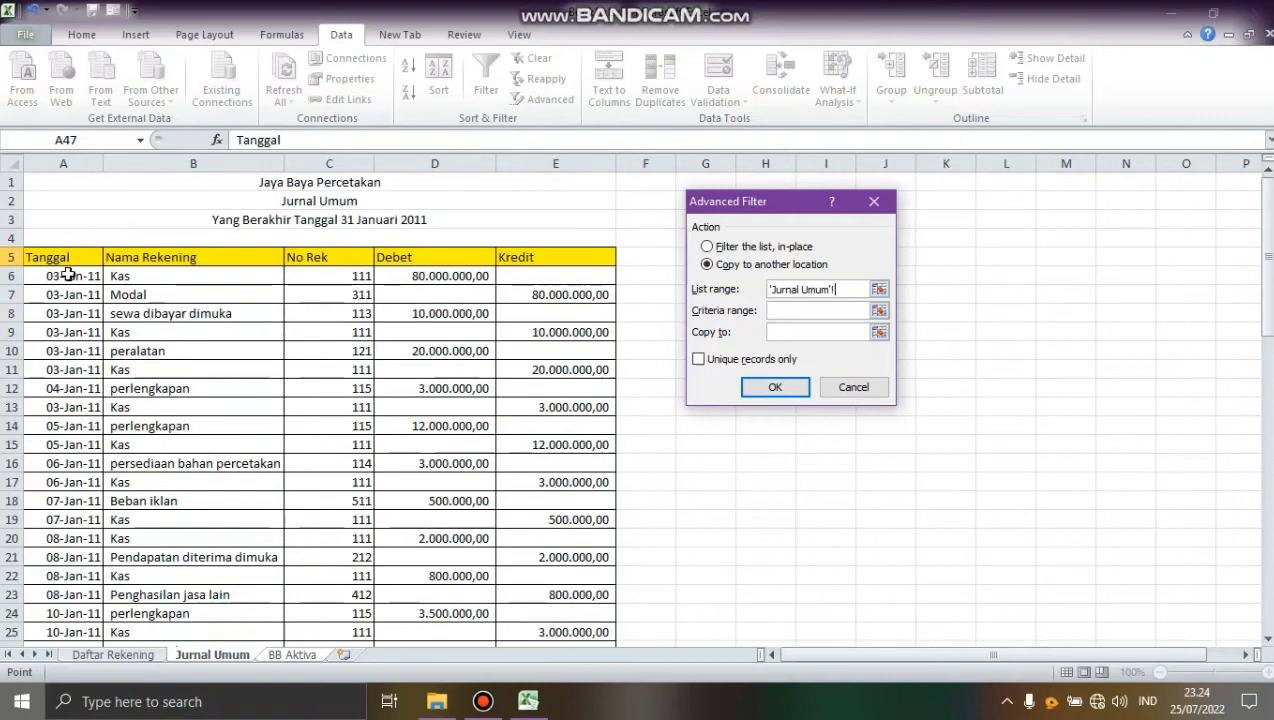
{"action": "left_click_drag", "start_coordinate": [78, 258], "coordinate": [558, 592]}
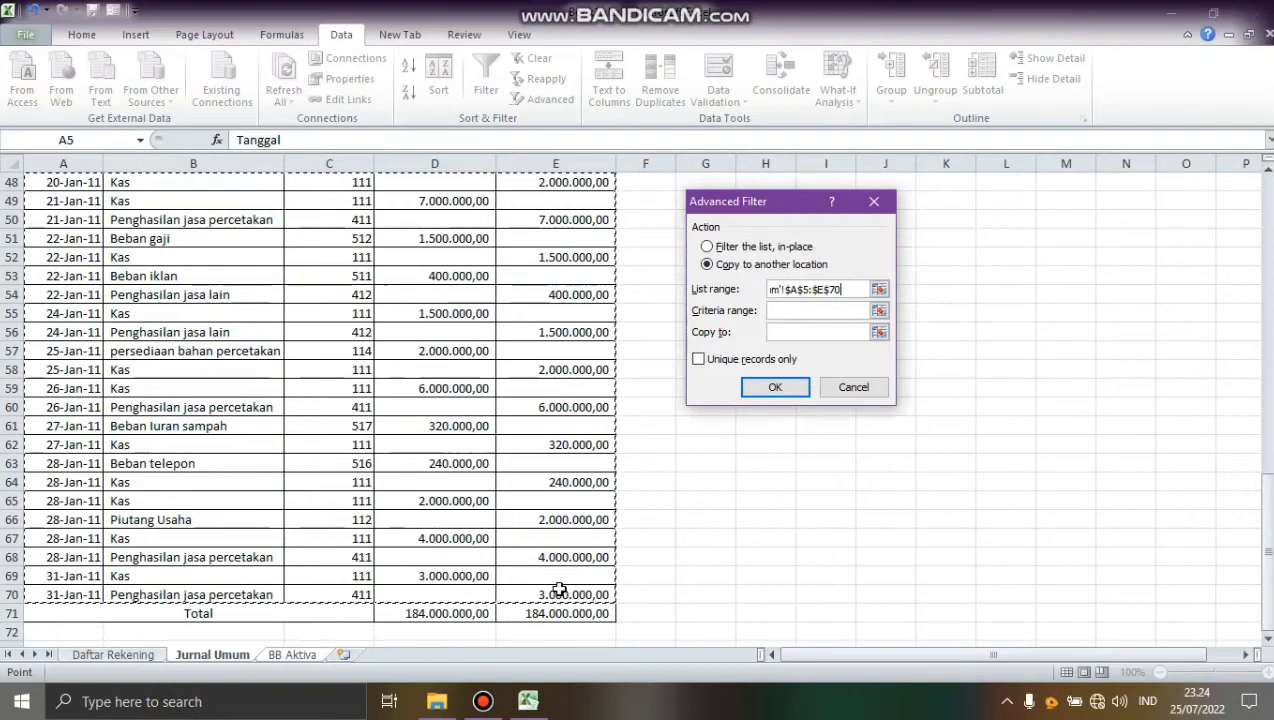
Step: Set the criteria range to E3:E4 and the copy destination to A5:E5 on BB Aktiva, and run the Advanced Filter
{"action": "left_click", "coordinate": [800, 312]}
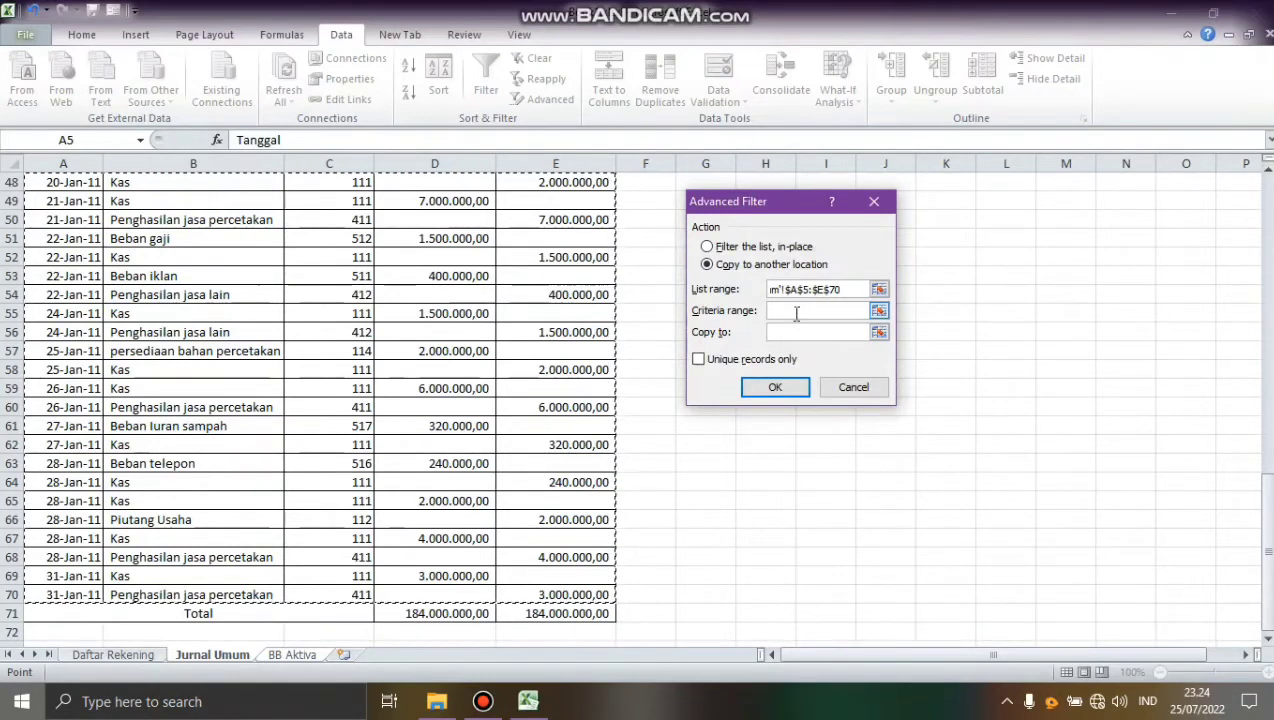
{"action": "key", "text": "ctrl+Page_Down"}
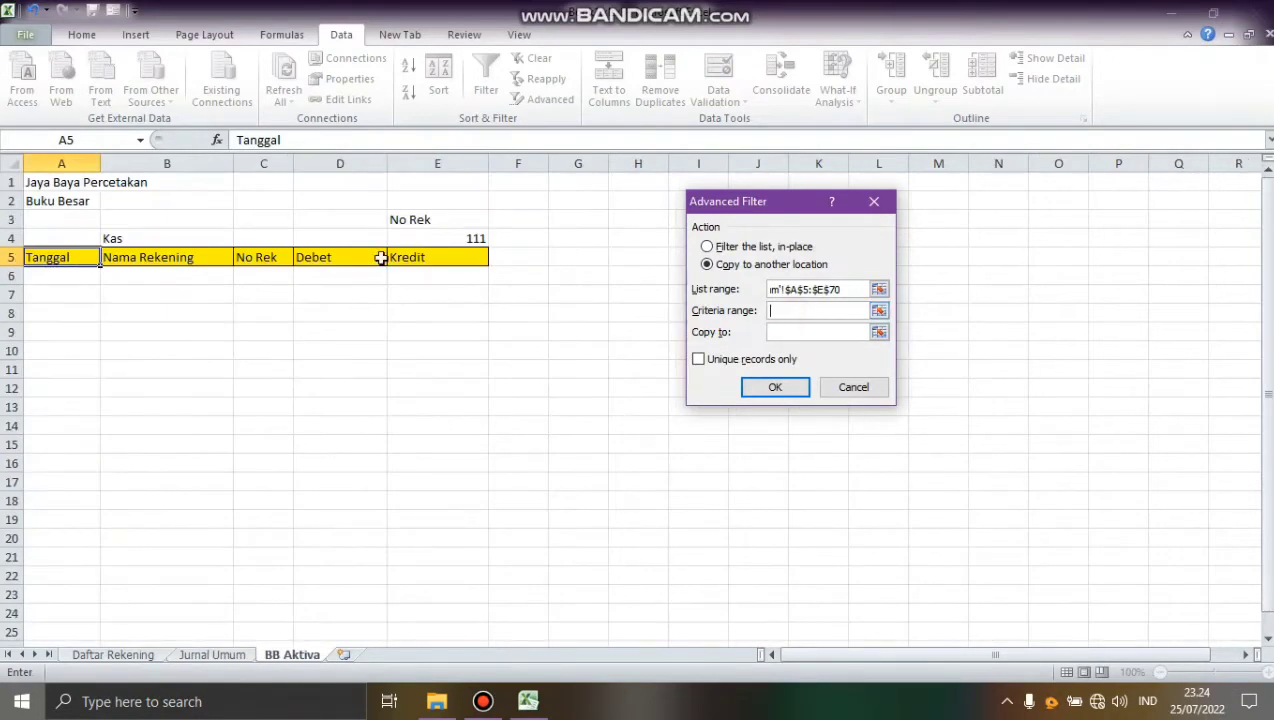
{"action": "left_click_drag", "start_coordinate": [409, 221], "coordinate": [414, 236]}
{"action": "left_click", "coordinate": [778, 332]}
{"action": "left_click_drag", "start_coordinate": [55, 257], "coordinate": [416, 256]}
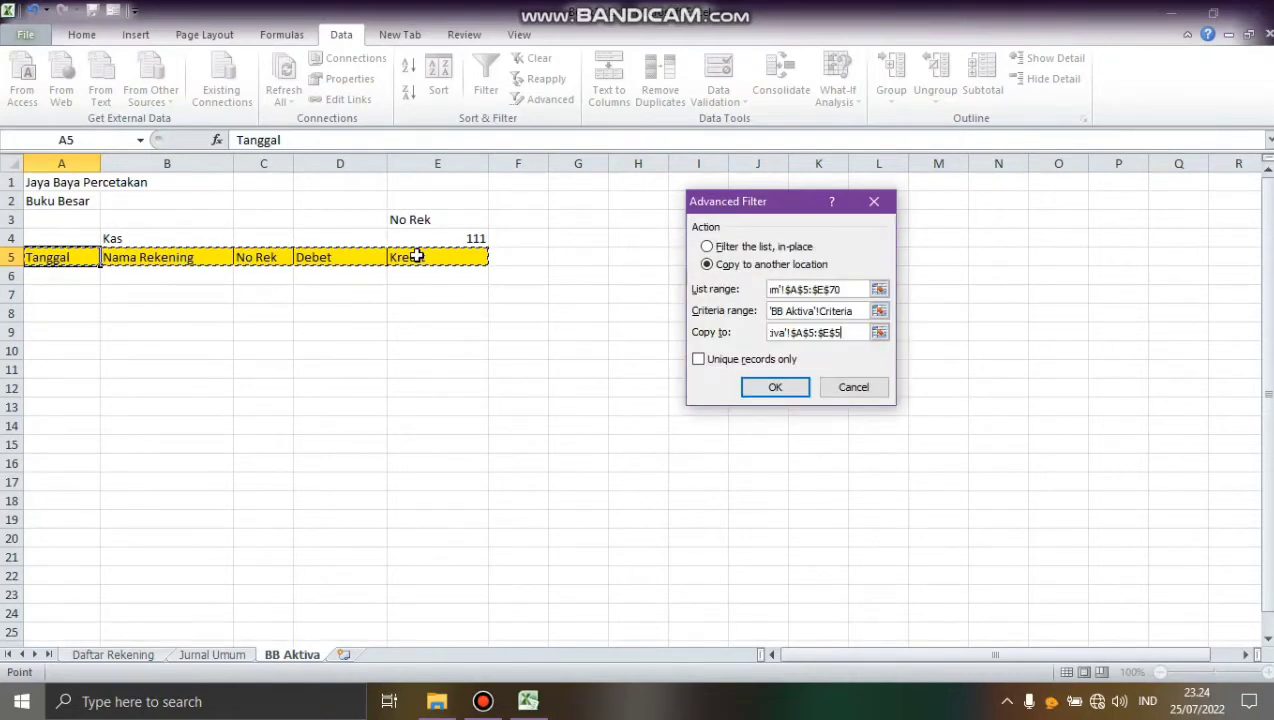
{"action": "left_click", "coordinate": [773, 387]}
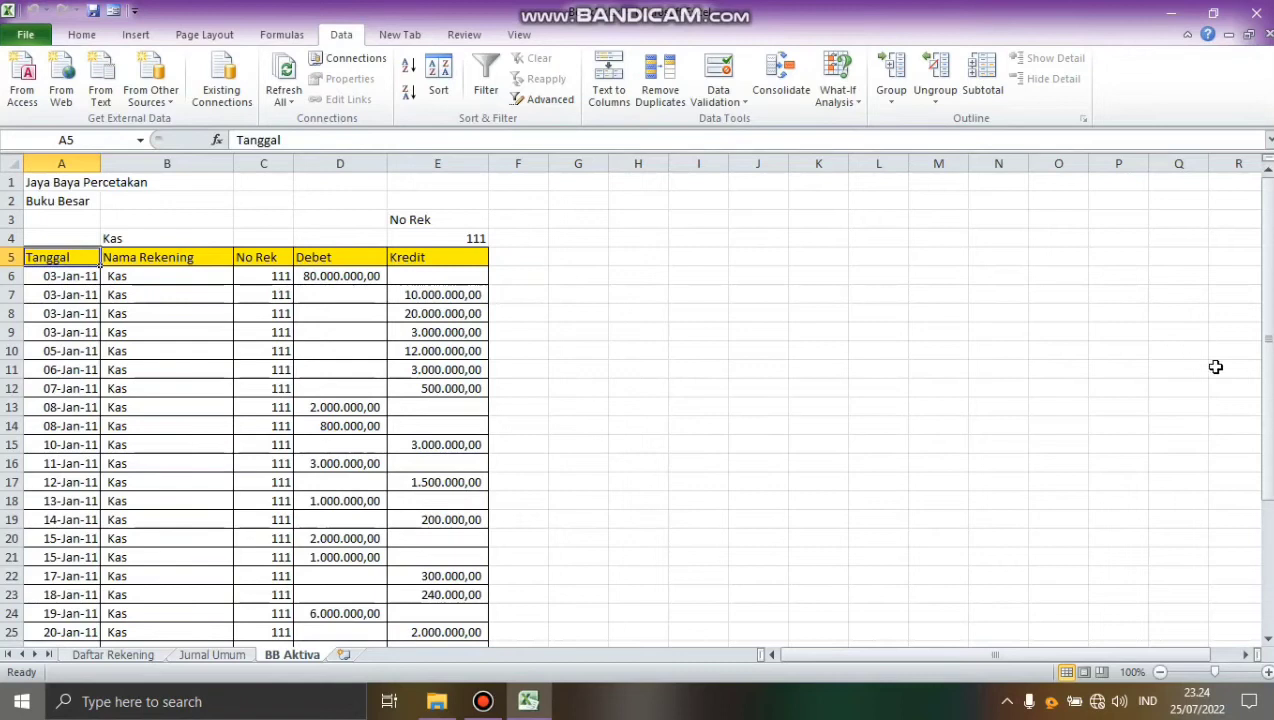
Step: Enter the label Total in B36, directly below the last extracted Kas entry
{"action": "left_click_drag", "start_coordinate": [1265, 389], "coordinate": [1266, 398]}
{"action": "left_click_drag", "start_coordinate": [1271, 655], "coordinate": [1268, 658]}
{"action": "left_click", "coordinate": [225, 633]}
{"action": "key", "text": "Down"}
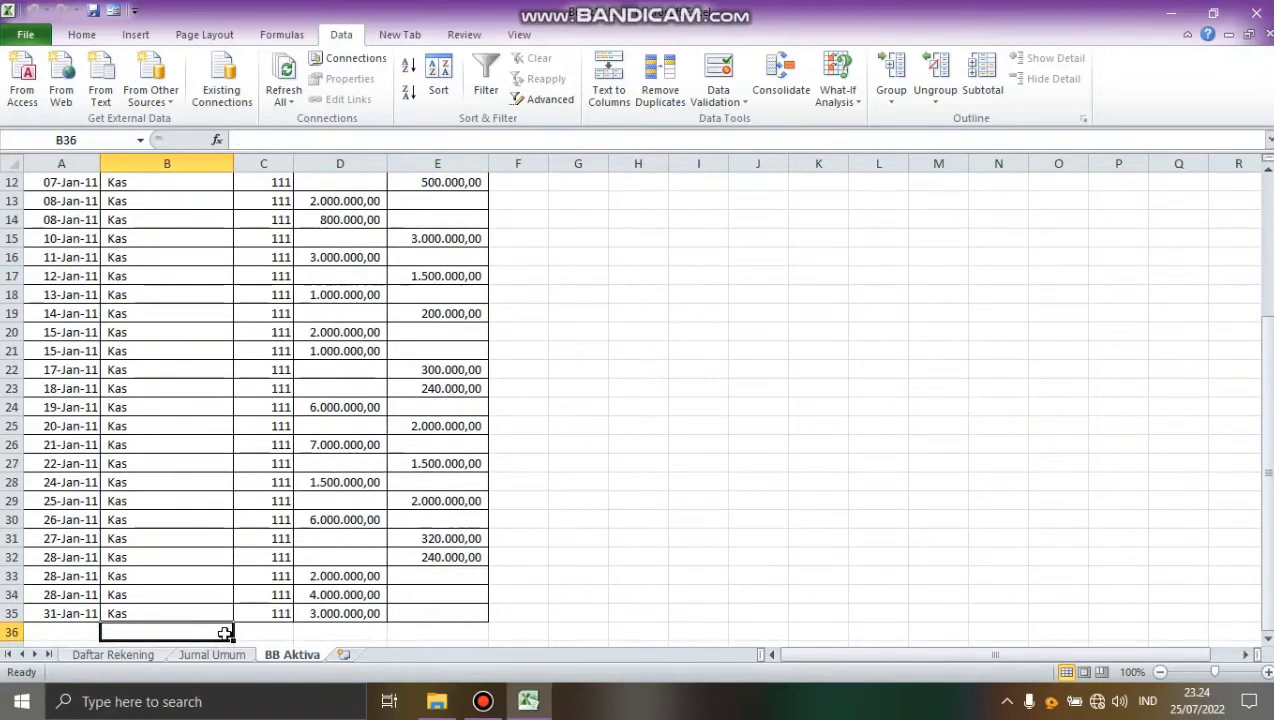
{"action": "type", "text": "Total"}
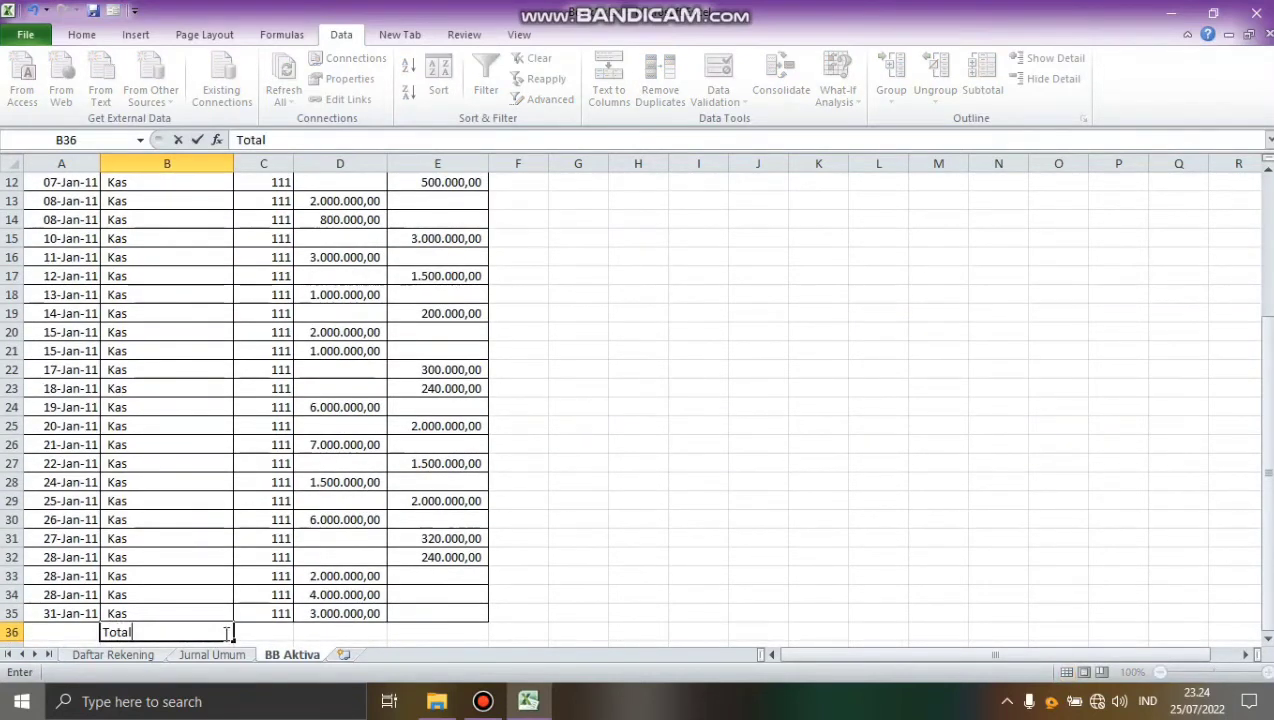
{"action": "key", "text": "Tab"}
{"action": "left_click", "coordinate": [225, 633]}
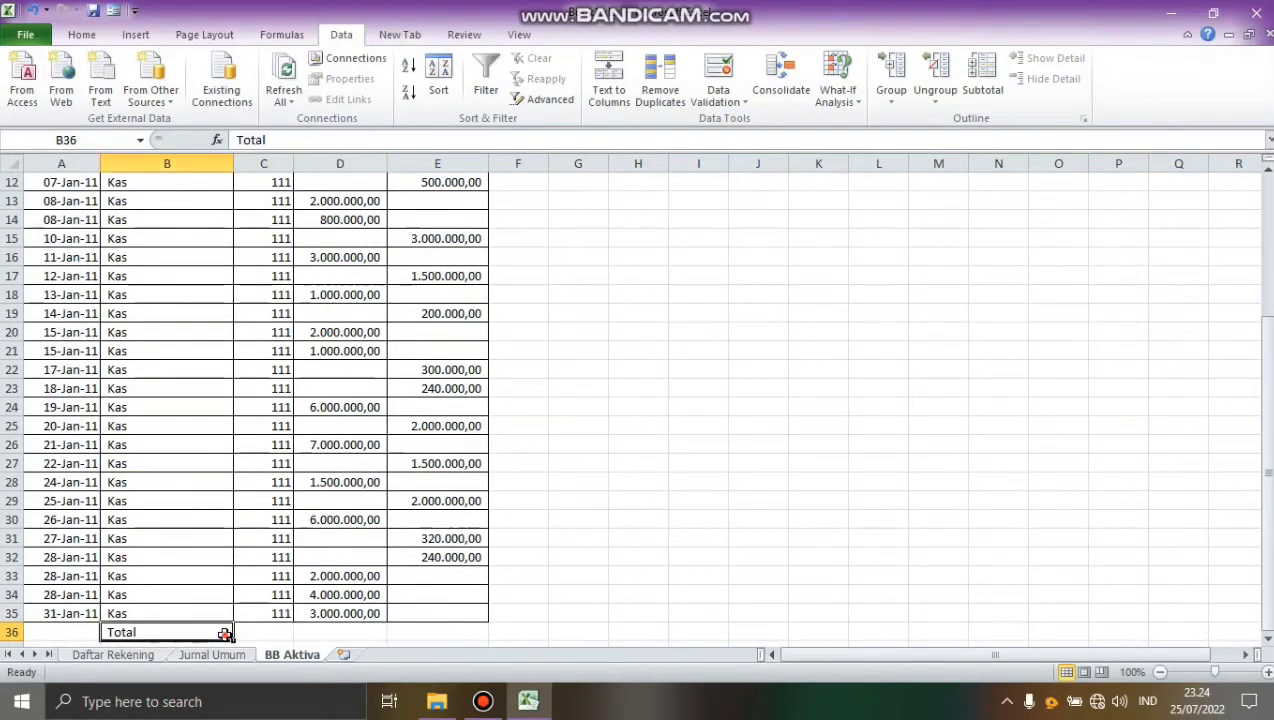
Step: Total the Debet column in D36 with =sum(D6:D35) and widen column D to fit the amount
{"action": "key", "text": "Right"}
{"action": "key", "text": "Right"}
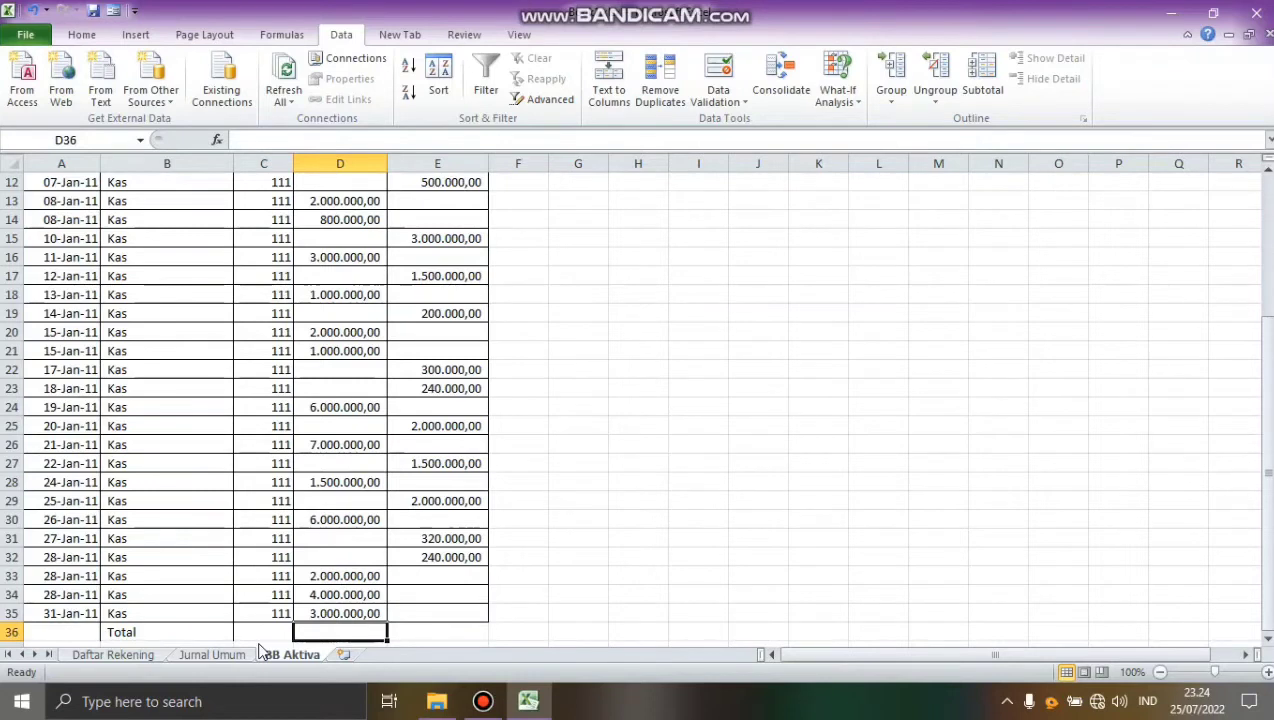
{"action": "type", "text": "=sum"}
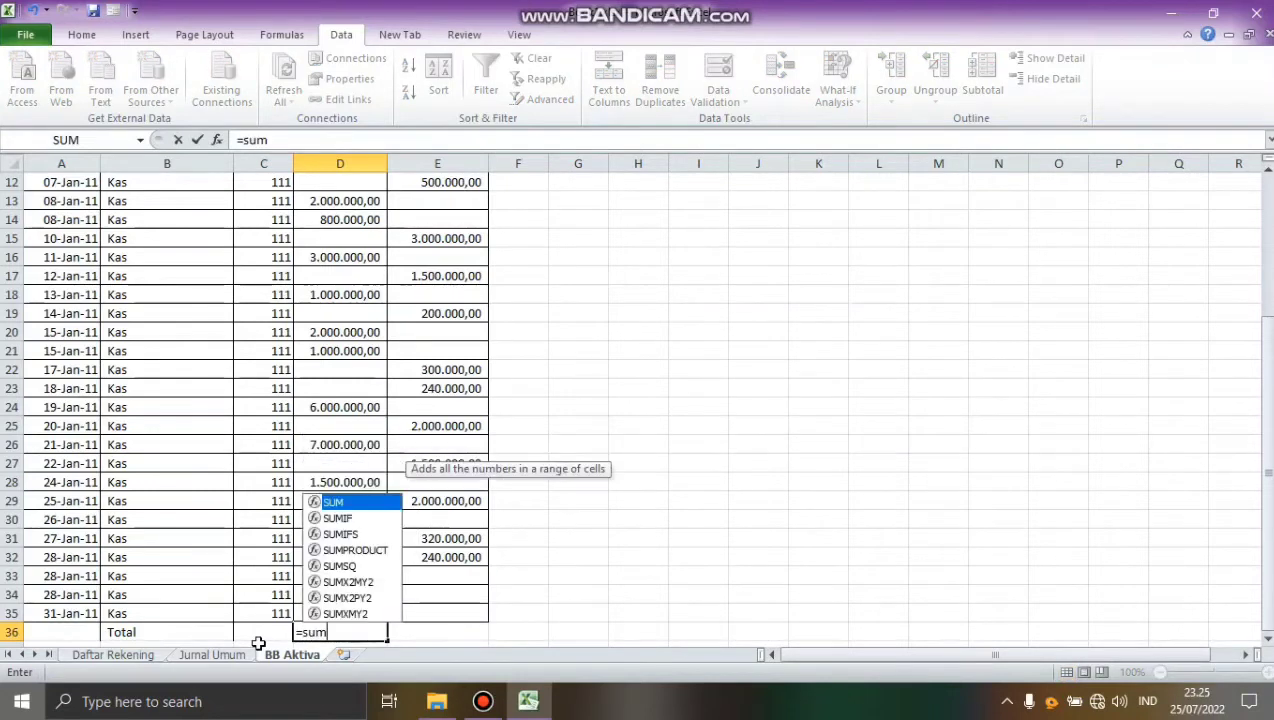
{"action": "type", "text": "("}
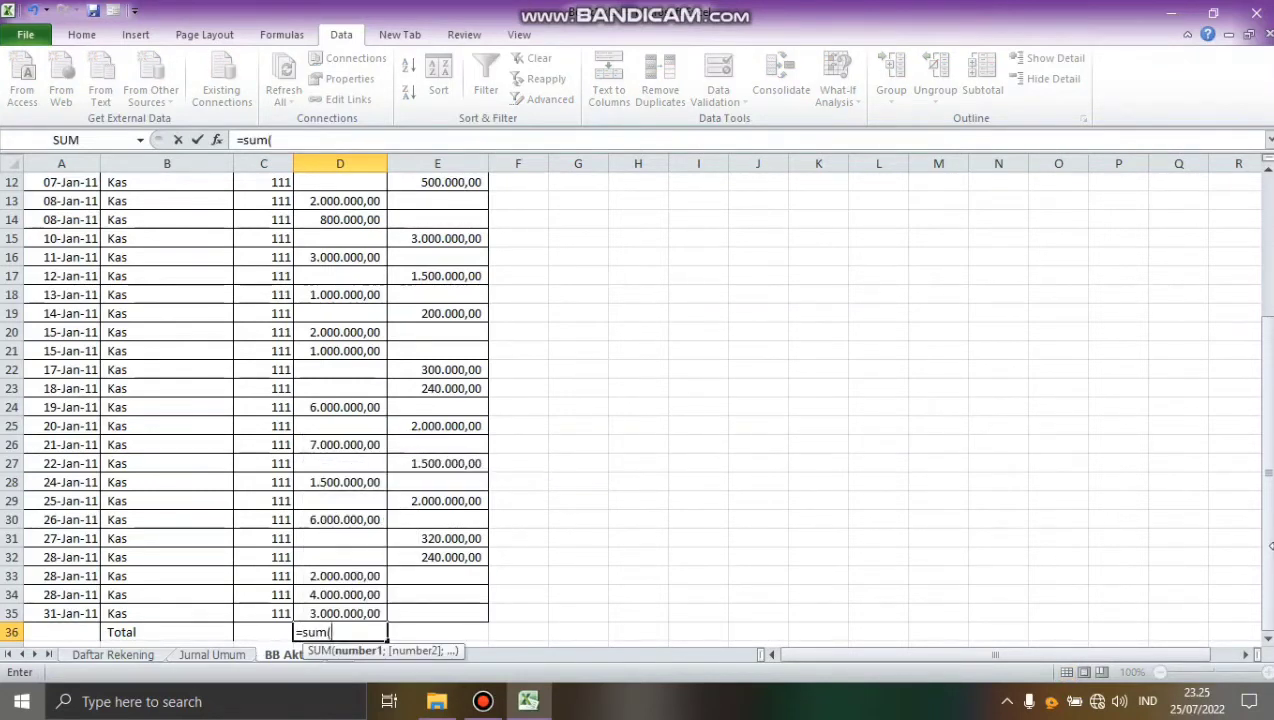
{"action": "left_click_drag", "start_coordinate": [1268, 548], "coordinate": [1250, 332]}
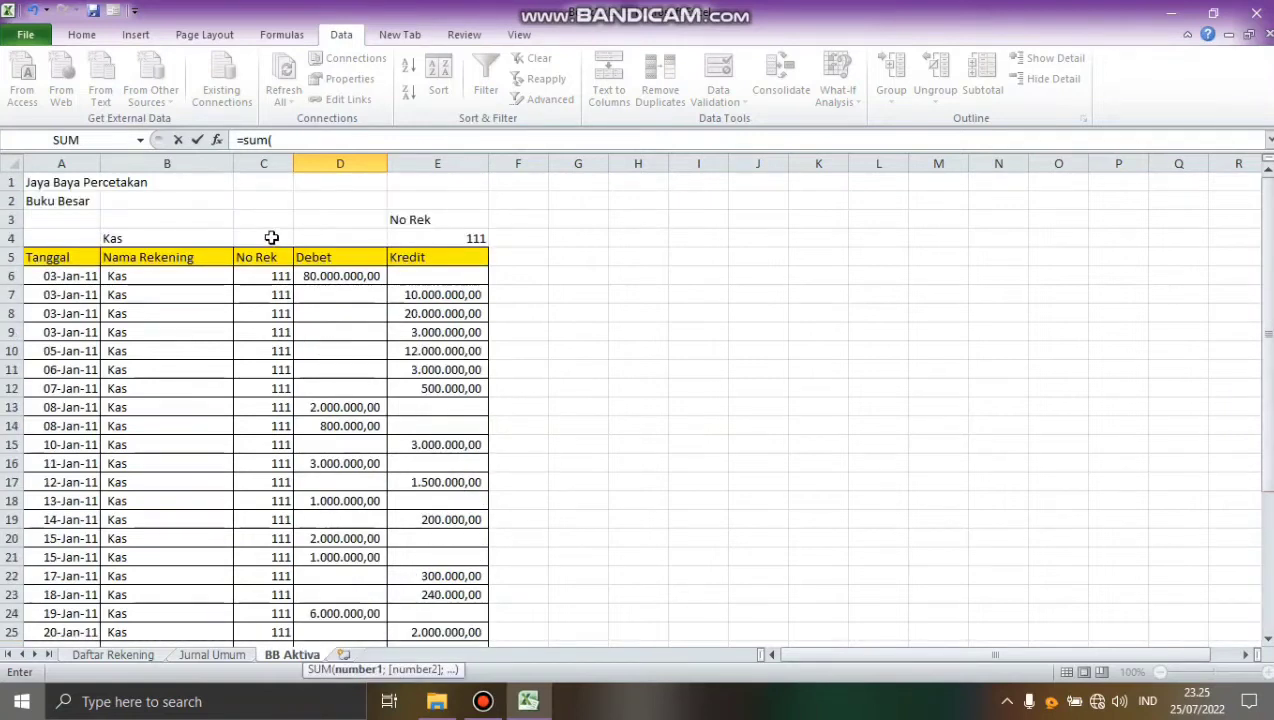
{"action": "left_click_drag", "start_coordinate": [331, 277], "coordinate": [357, 593]}
{"action": "type", "text": ")"}
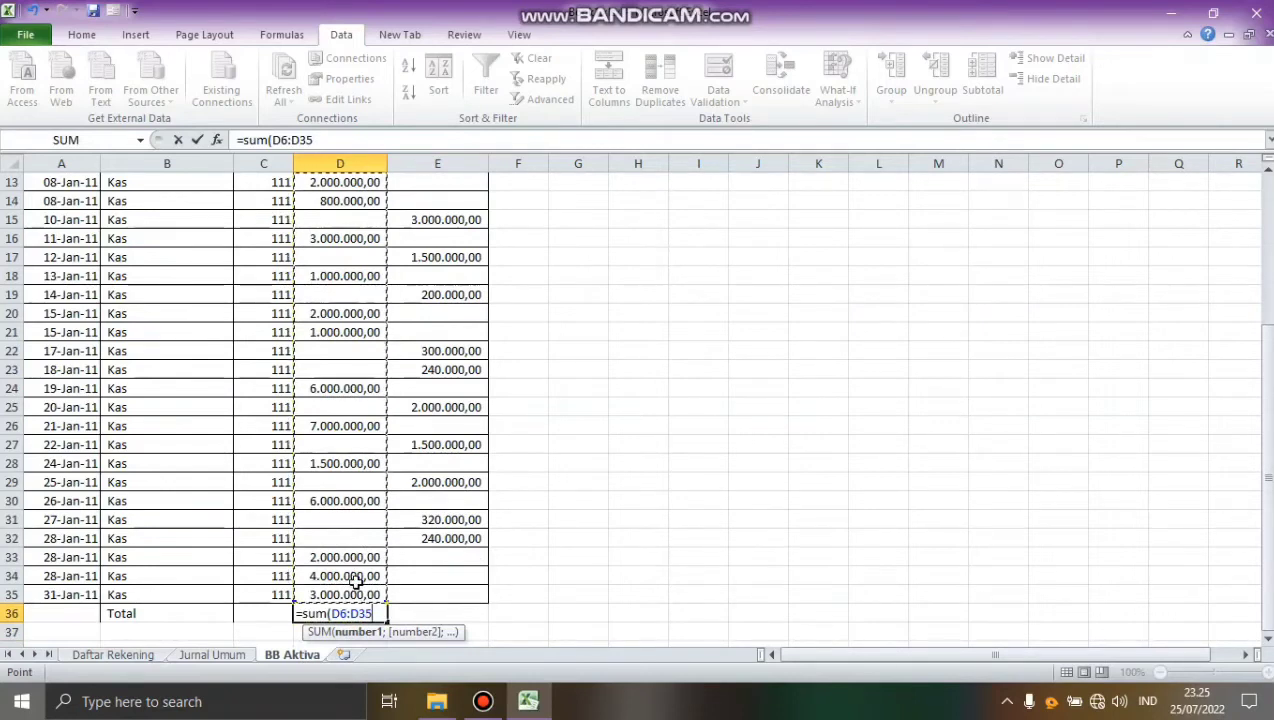
{"action": "key", "text": "Return"}
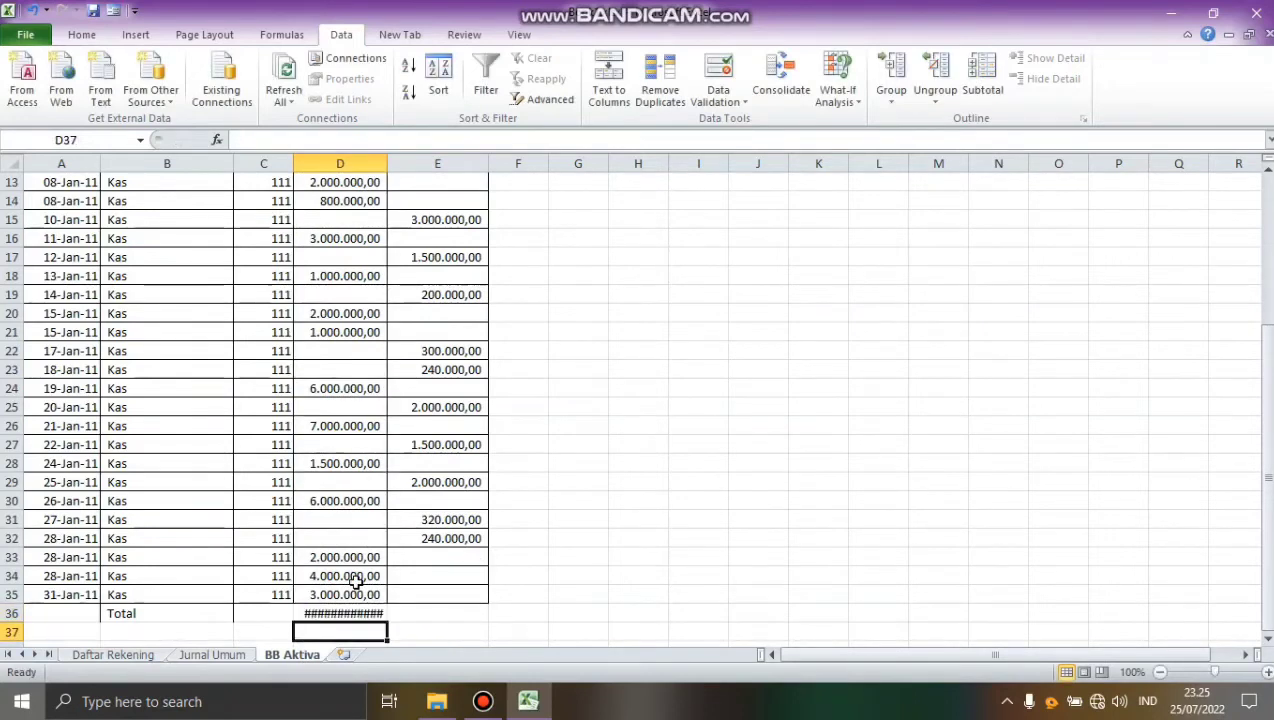
{"action": "left_click", "coordinate": [407, 614]}
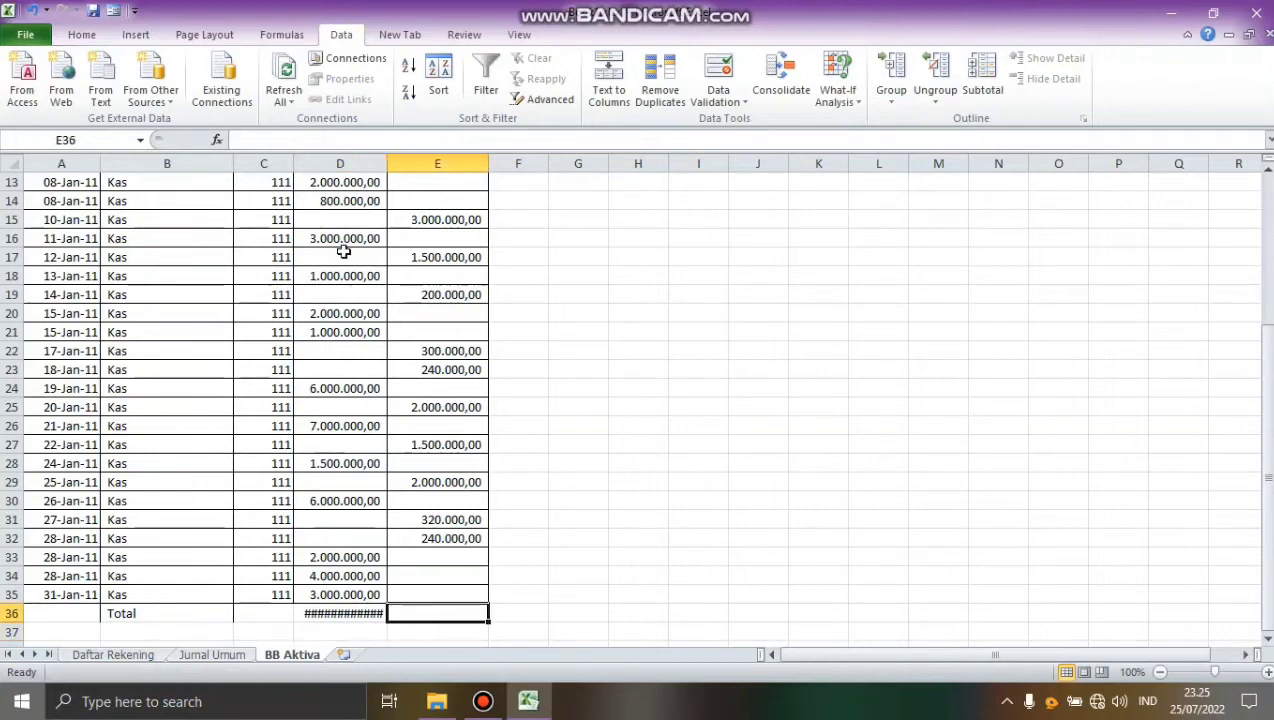
{"action": "left_click_drag", "start_coordinate": [386, 165], "coordinate": [408, 163]}
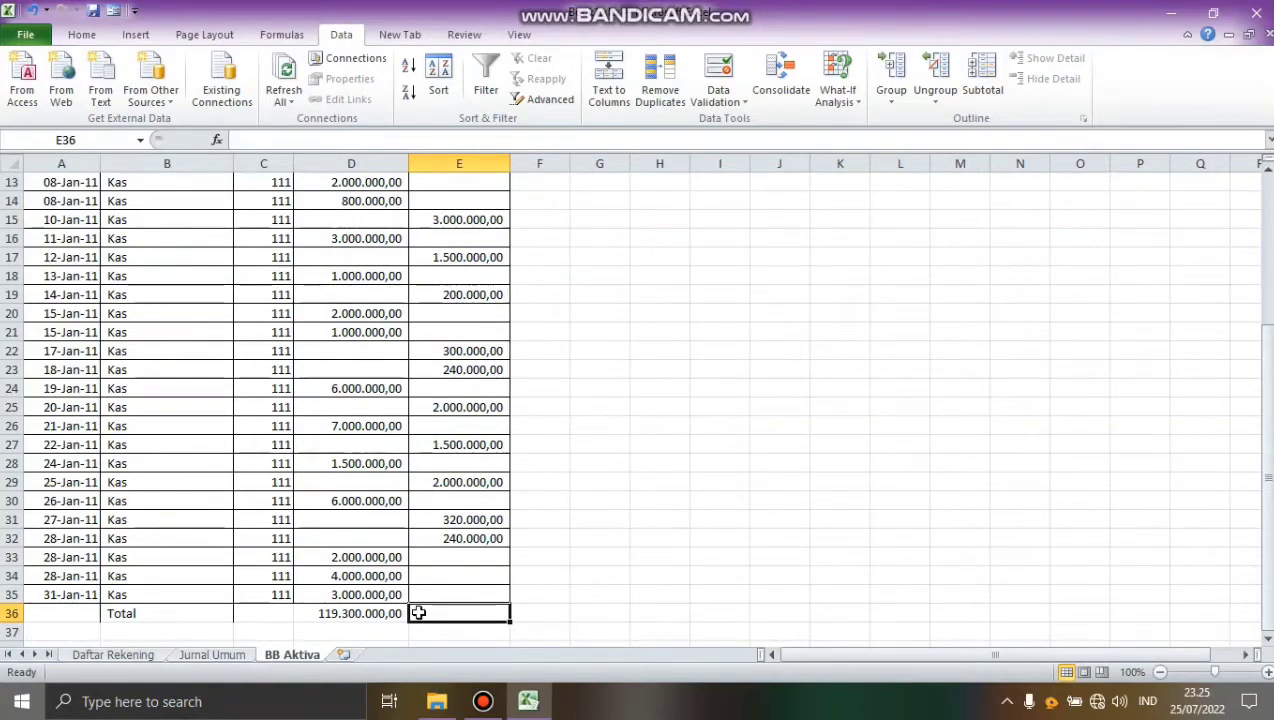
Step: Total the Kredit column in E36 with =sum(E6:E35)
{"action": "type", "text": "=sum"}
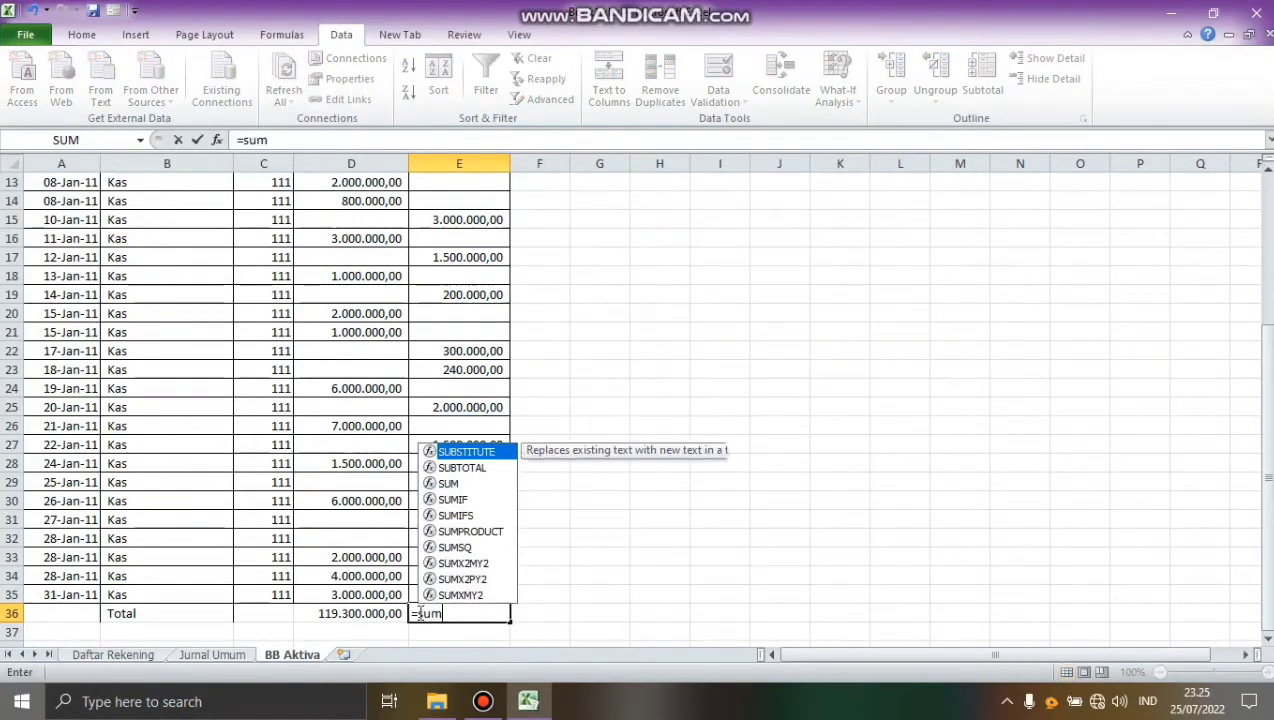
{"action": "type", "text": "("}
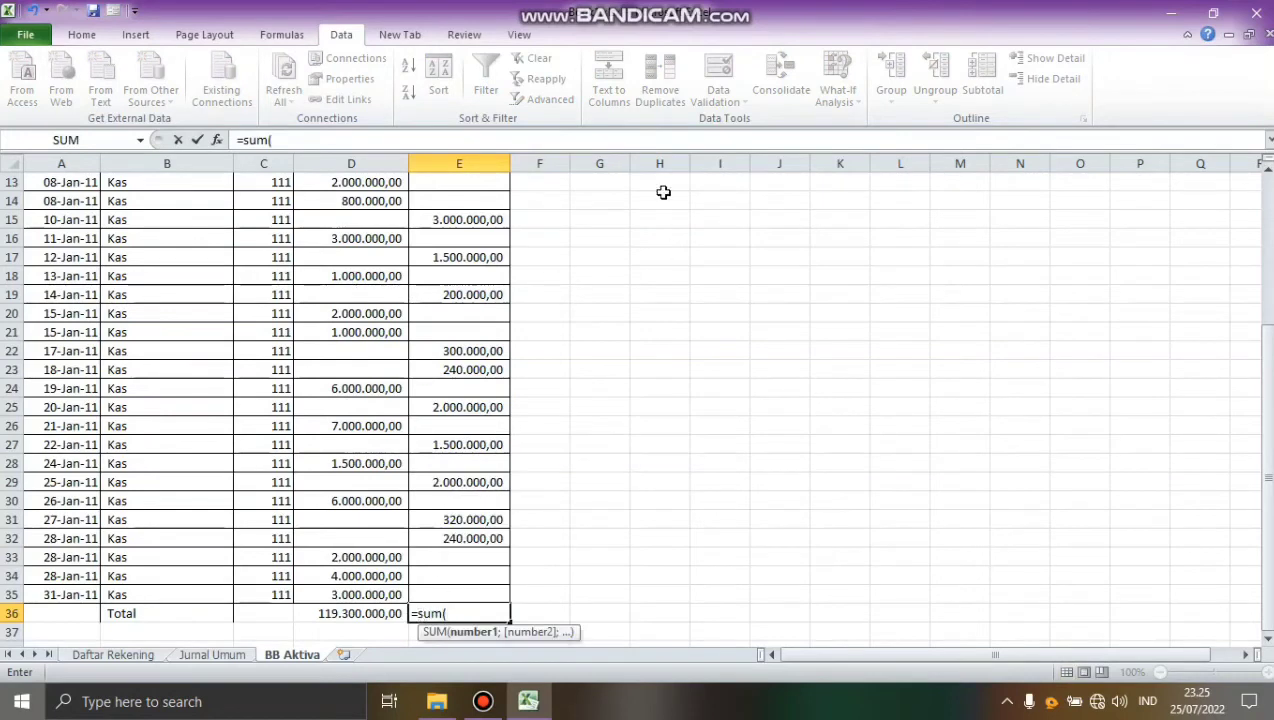
{"action": "left_click_drag", "start_coordinate": [1264, 500], "coordinate": [1249, 318]}
{"action": "left_click_drag", "start_coordinate": [482, 276], "coordinate": [461, 592]}
{"action": "type", "text": ")"}
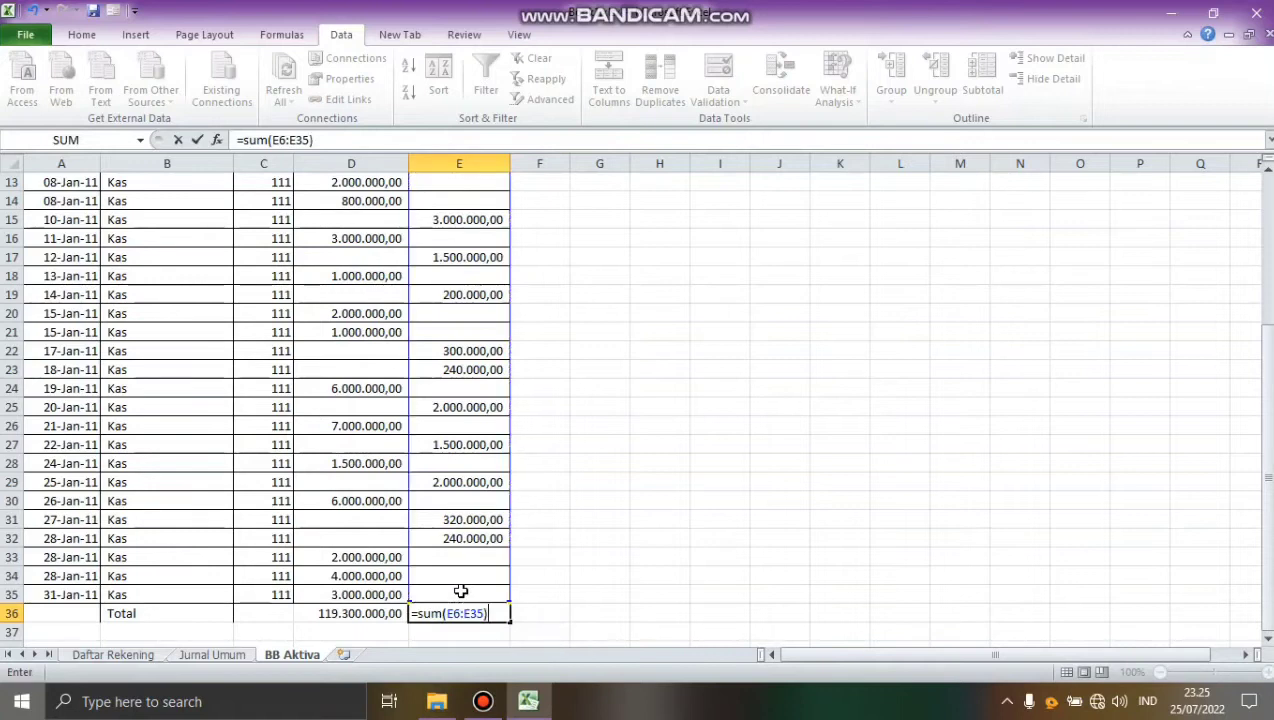
{"action": "key", "text": "Return"}
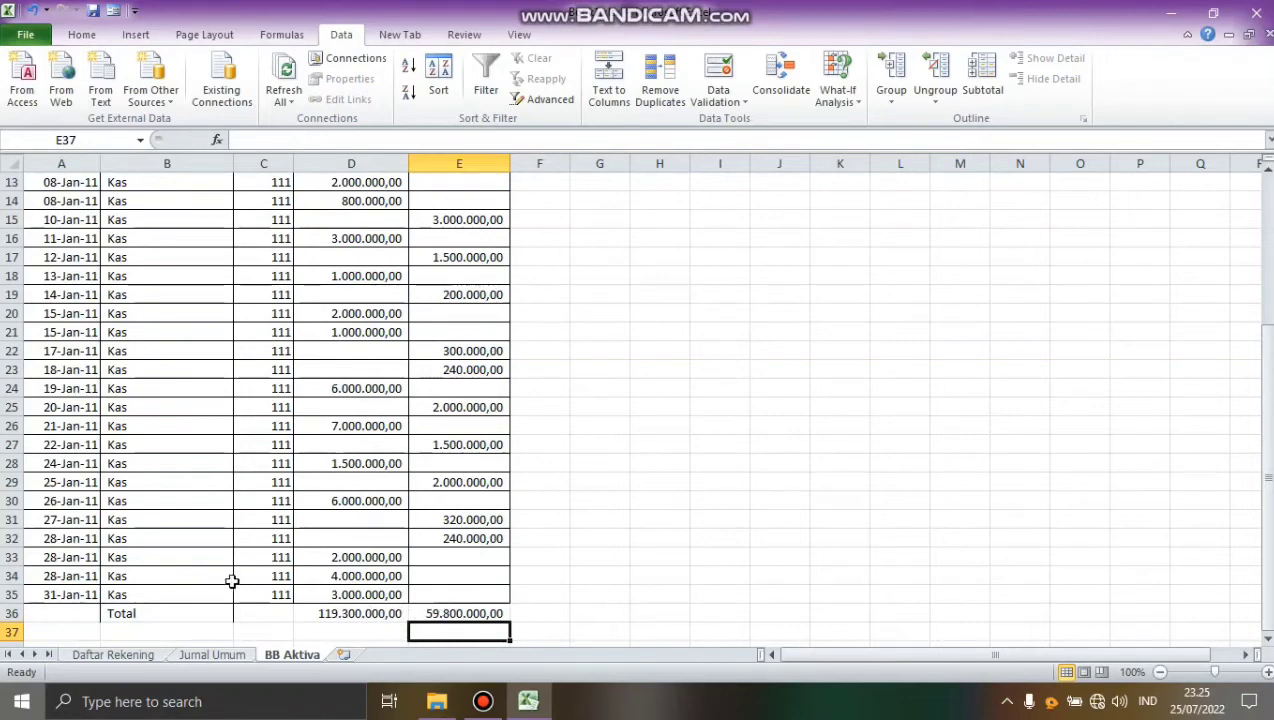
Step: Enter the label Saldo in B37 and calculate the Kas balance in D37 with =D36-E36
{"action": "left_click", "coordinate": [192, 634]}
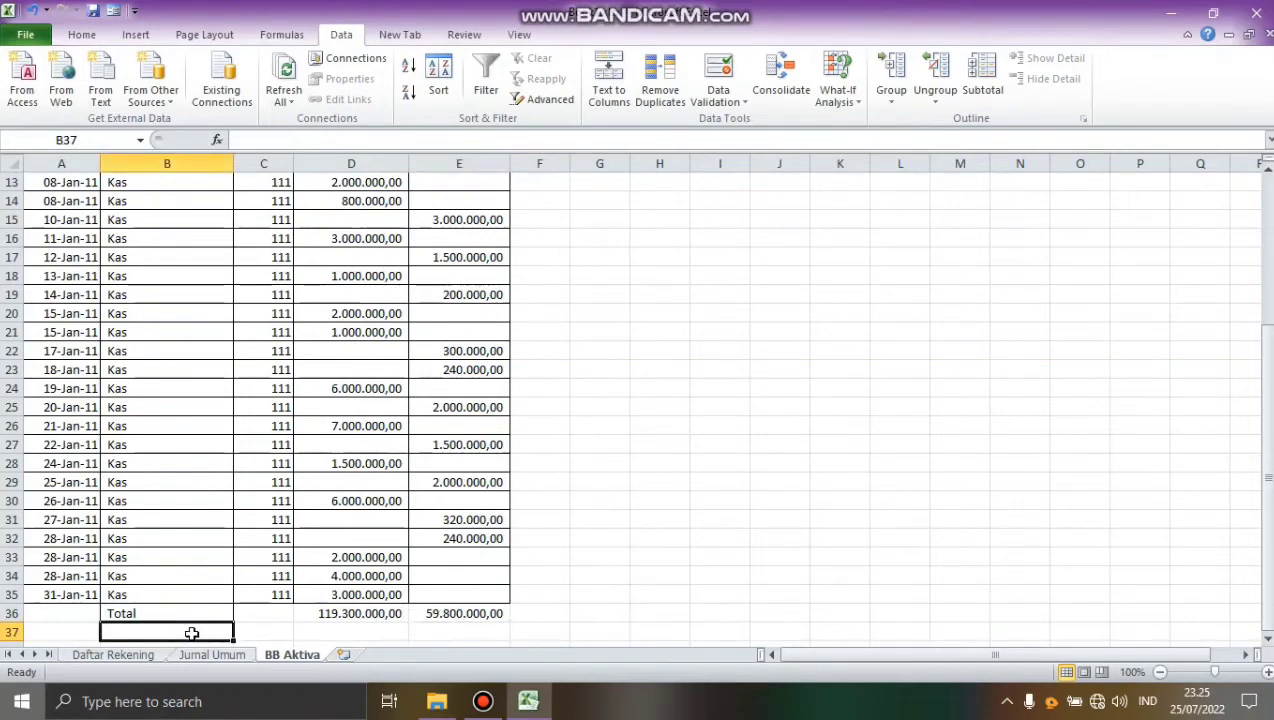
{"action": "type", "text": "Saldo"}
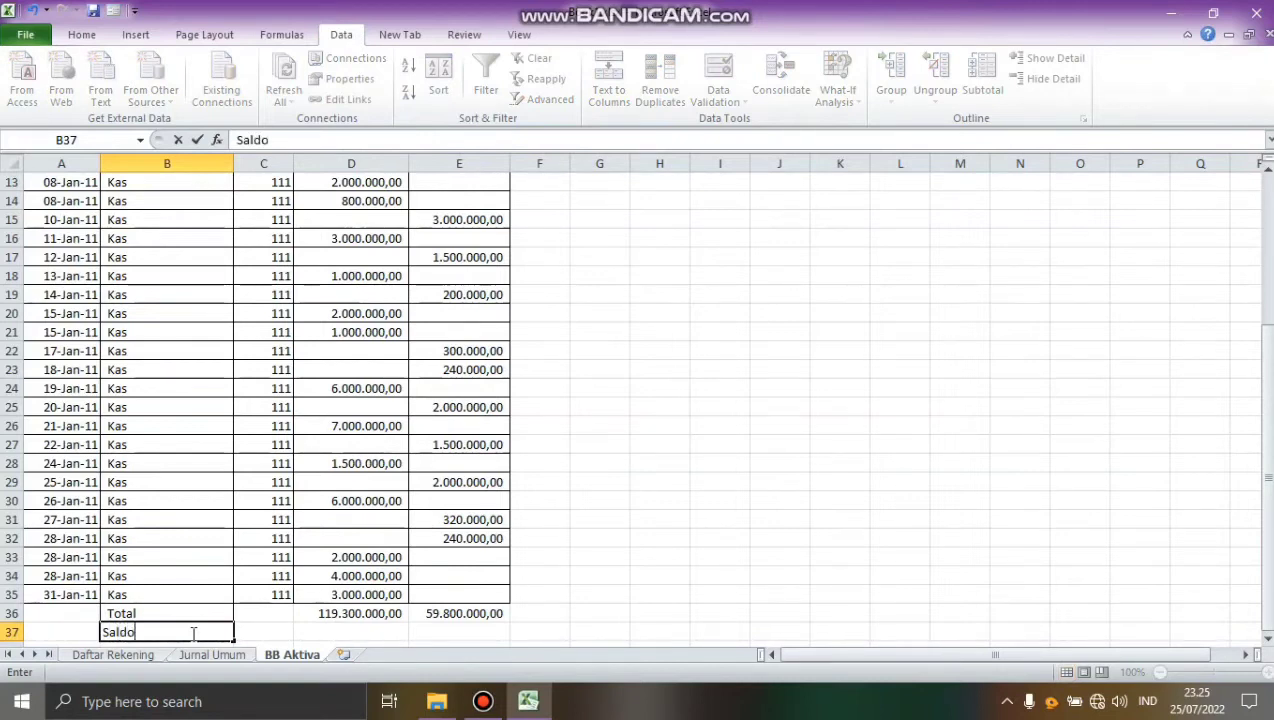
{"action": "key", "text": "Tab"}
{"action": "key", "text": "Tab"}
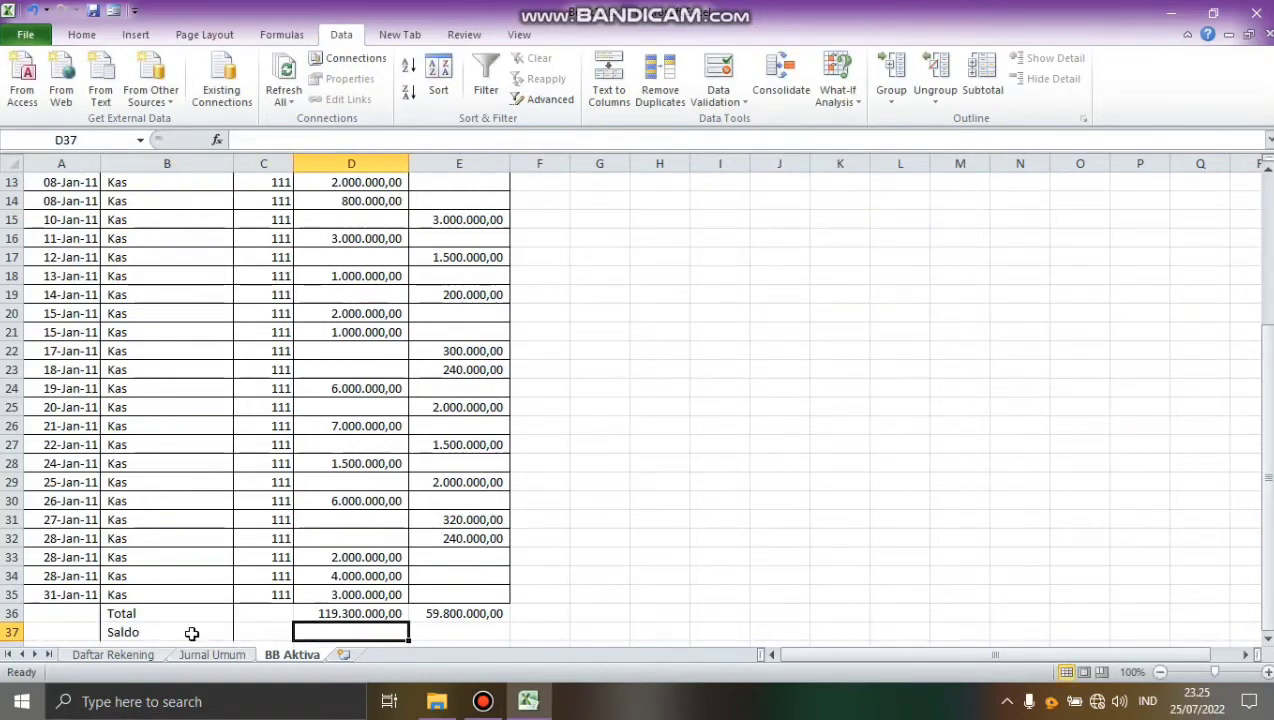
{"action": "type", "text": "="}
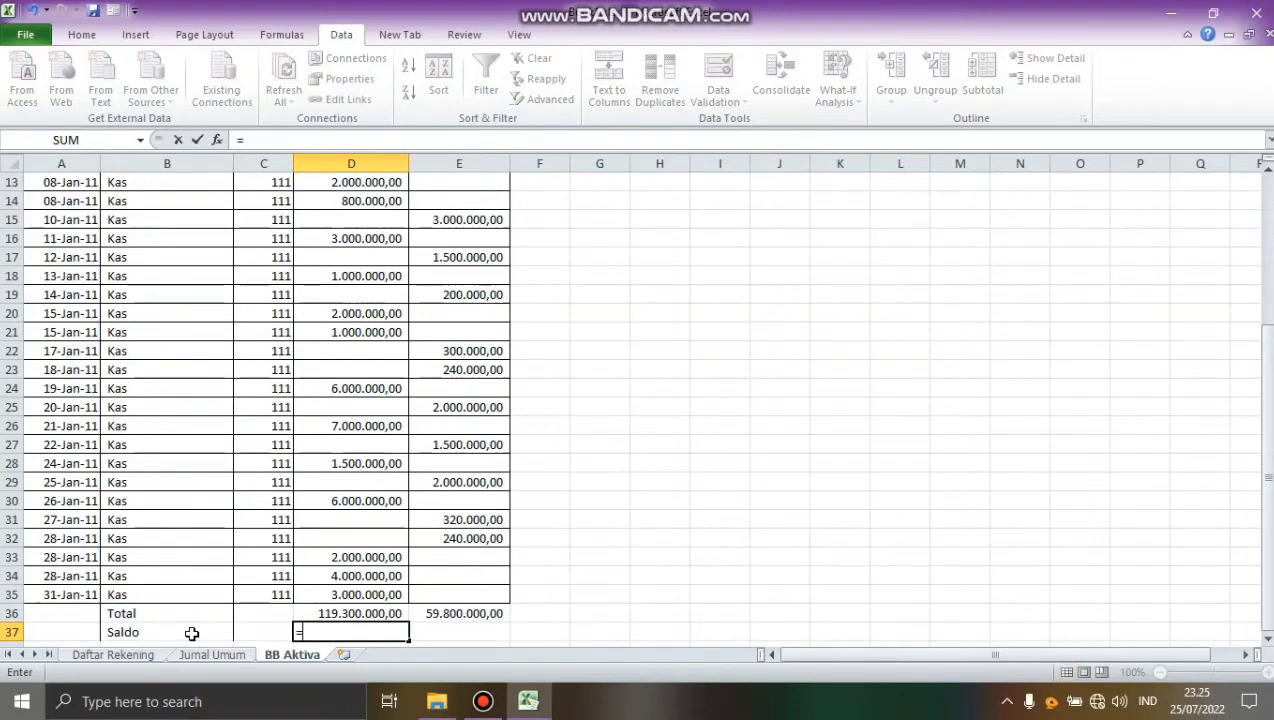
{"action": "left_click", "coordinate": [316, 614]}
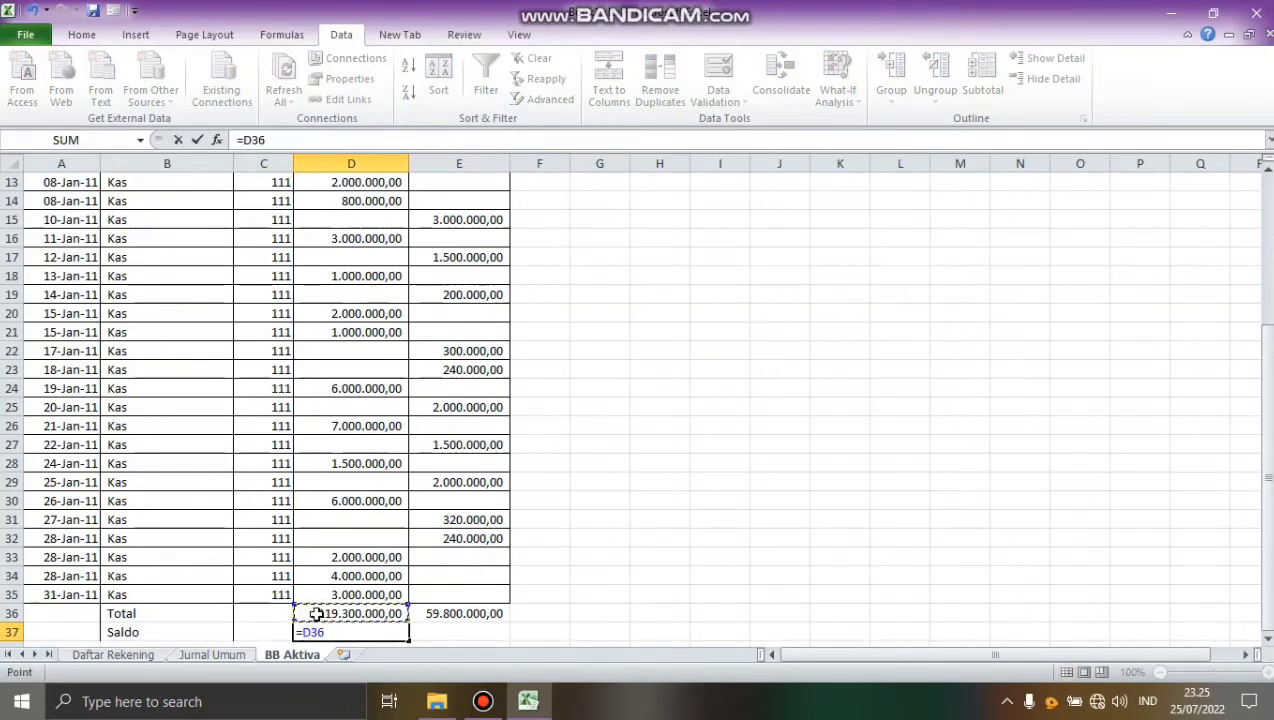
{"action": "type", "text": "-"}
{"action": "left_click", "coordinate": [451, 613]}
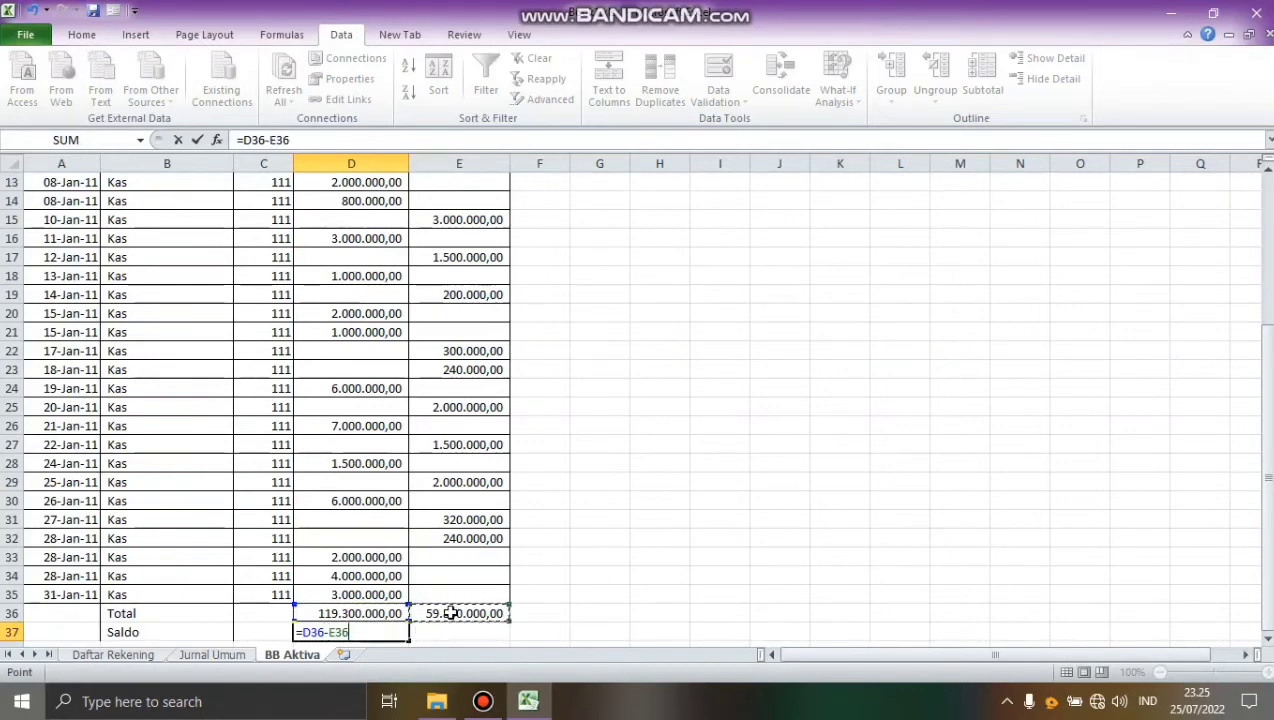
{"action": "key", "text": "Return"}
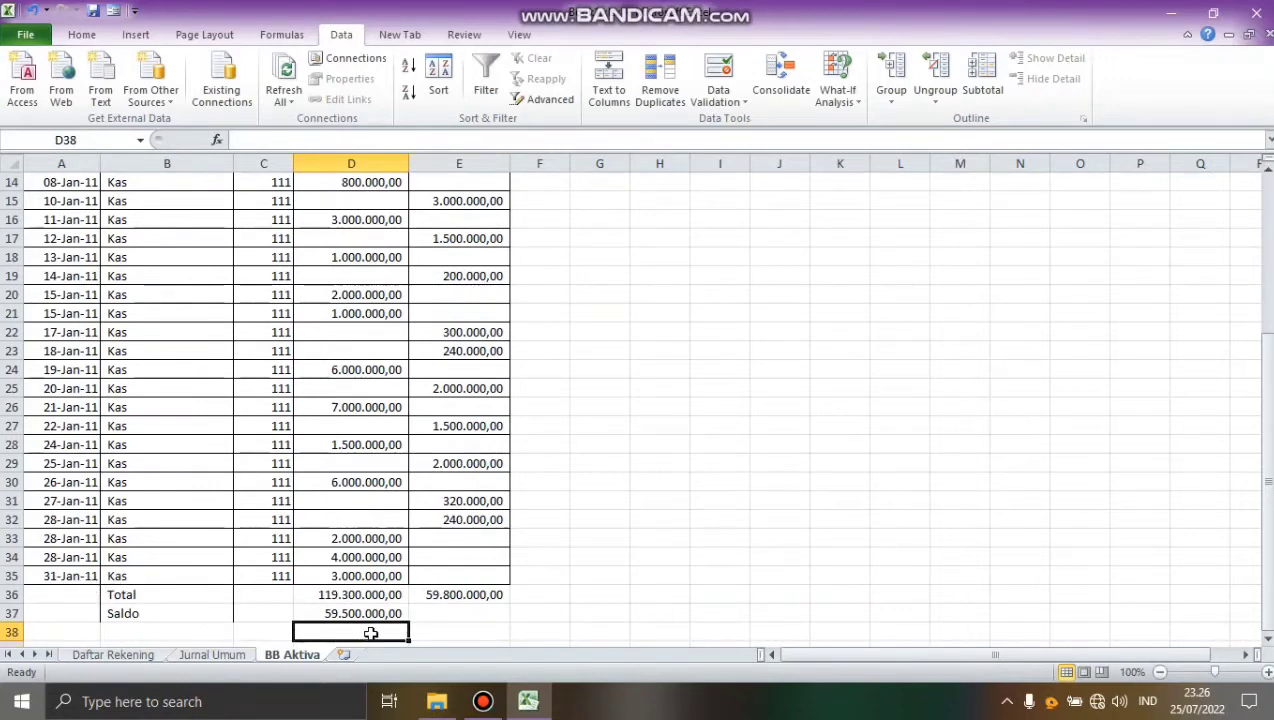
Step: Apply all borders to the Total and Saldo rows, A36:E37
{"action": "left_click_drag", "start_coordinate": [83, 594], "coordinate": [420, 613]}
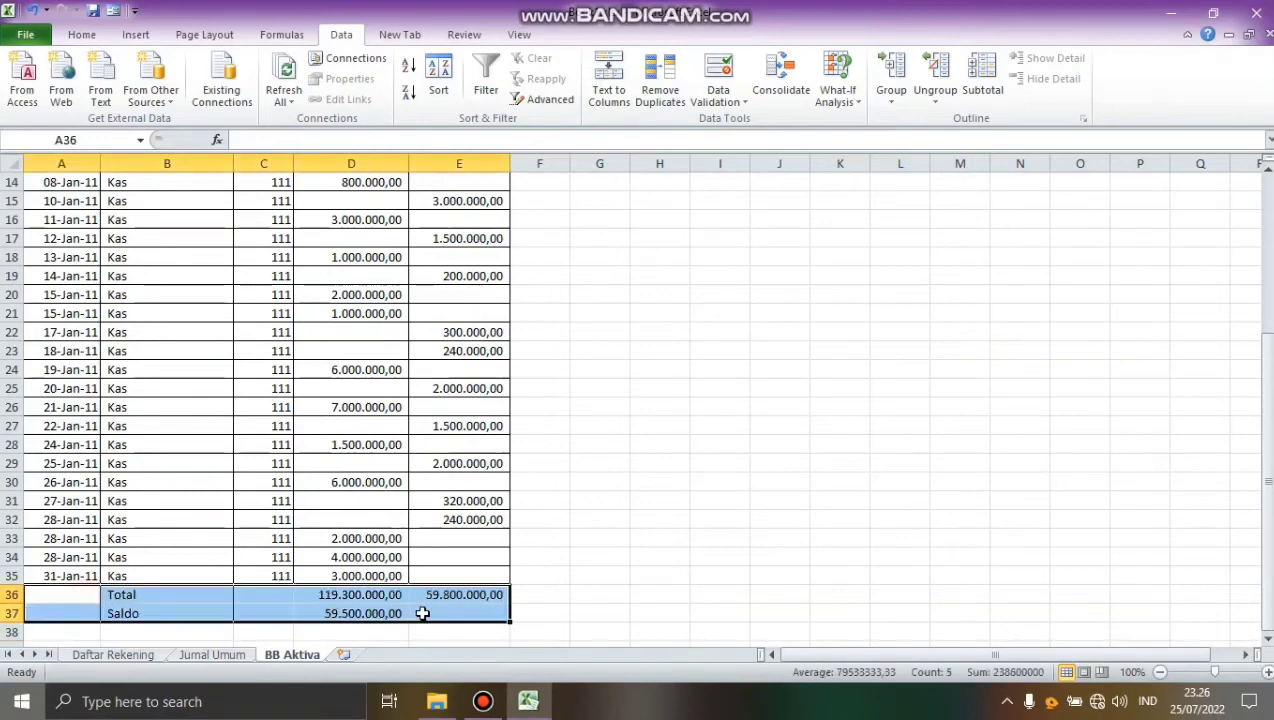
{"action": "left_click", "coordinate": [82, 34]}
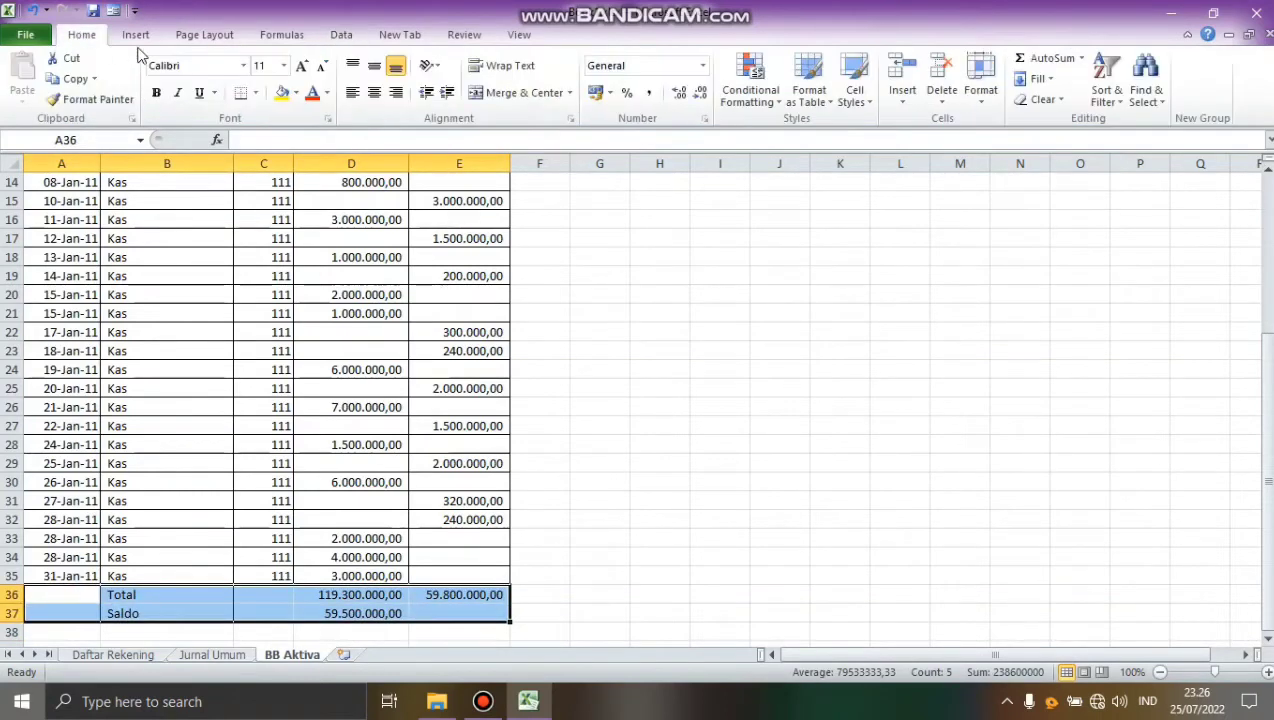
{"action": "left_click", "coordinate": [256, 93]}
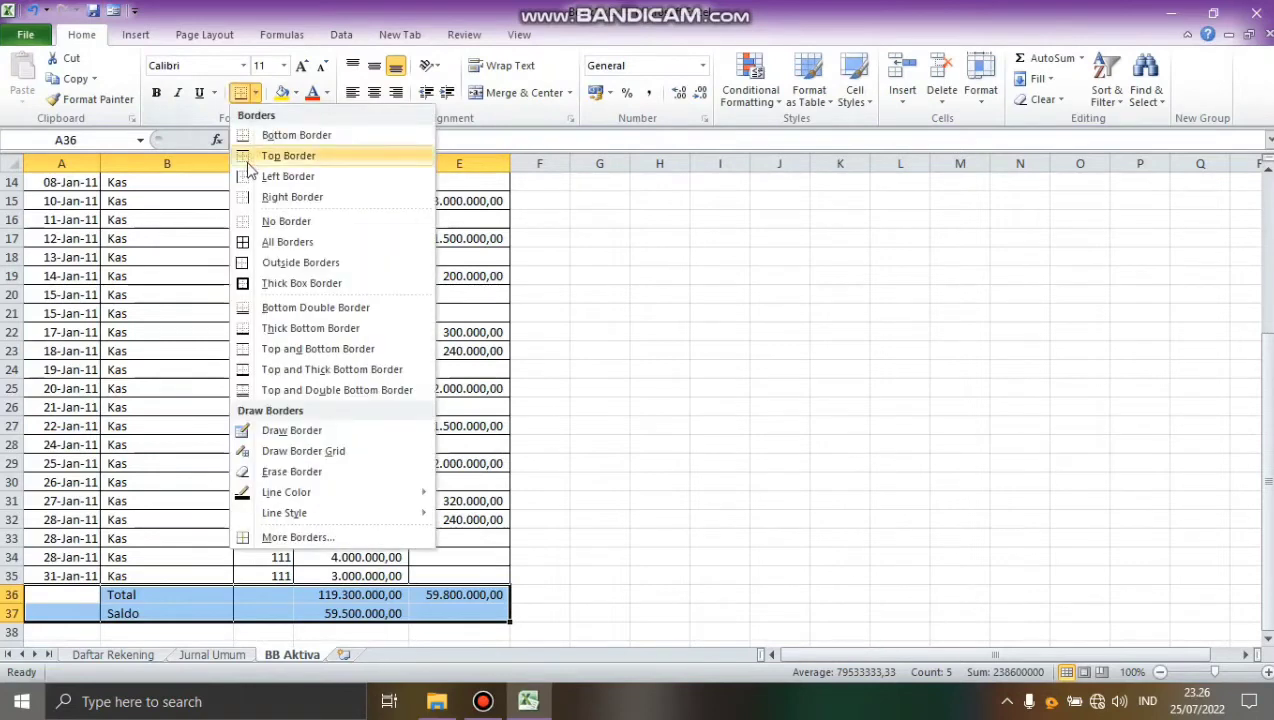
{"action": "left_click", "coordinate": [258, 251]}
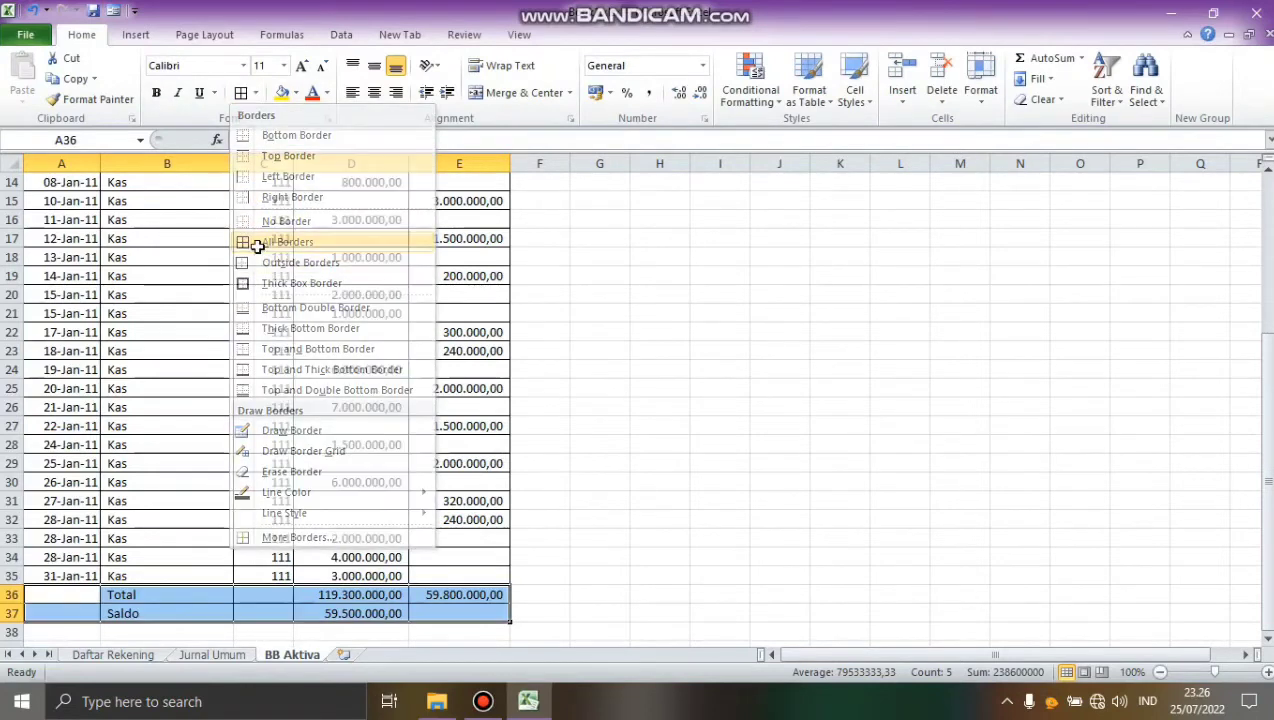
{"action": "left_click", "coordinate": [182, 632]}
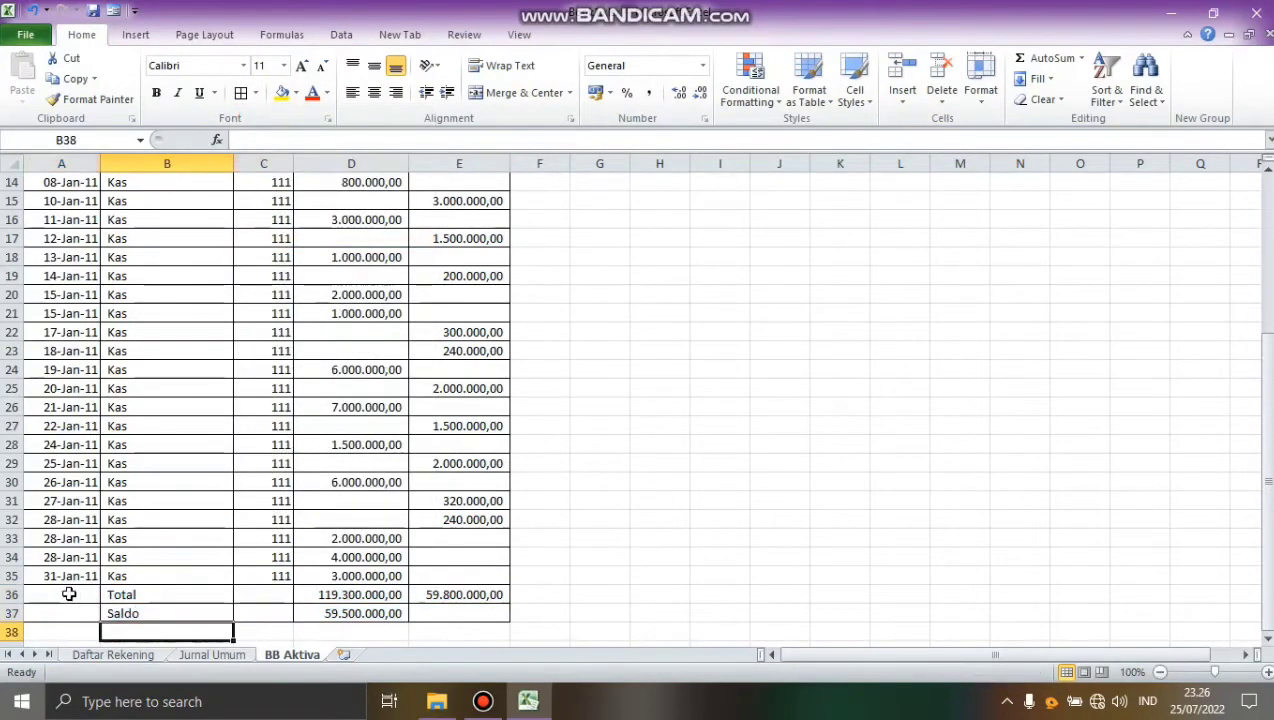
Step: Merge and center the Total label across A36:C36 and the Saldo label across A37:C37
{"action": "left_click_drag", "start_coordinate": [68, 592], "coordinate": [239, 595]}
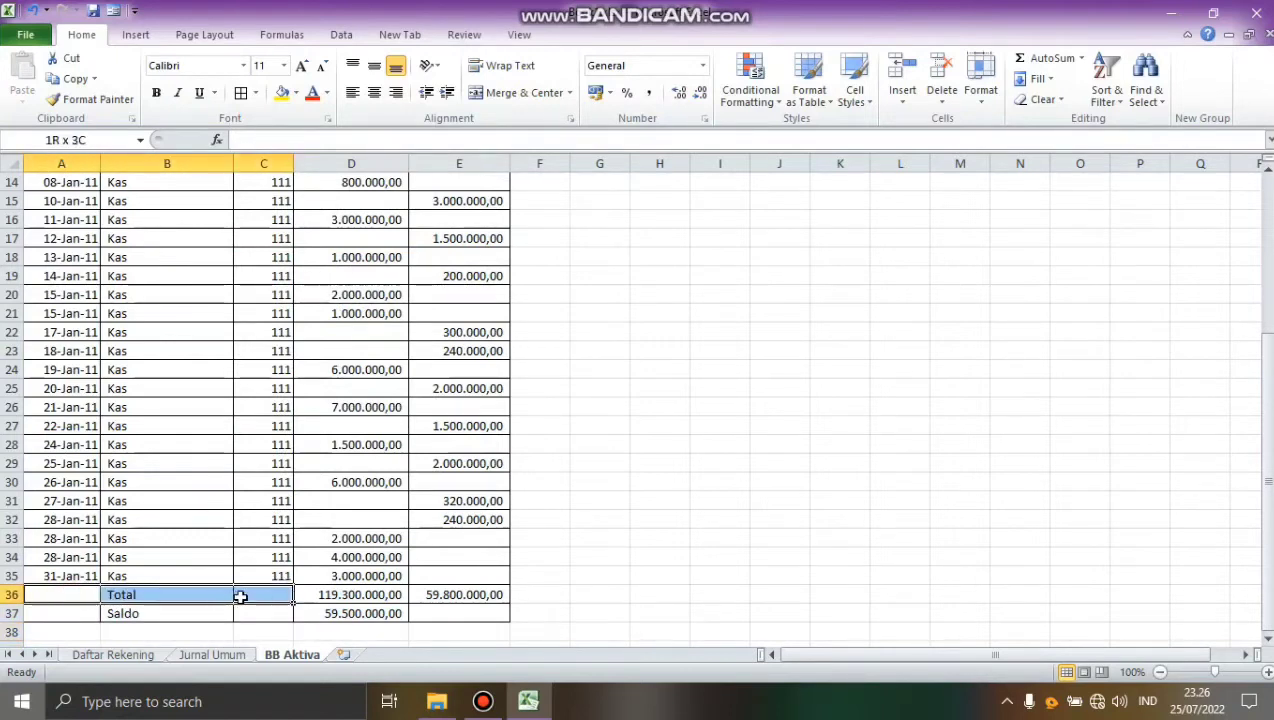
{"action": "left_click", "coordinate": [525, 92]}
{"action": "left_click_drag", "start_coordinate": [84, 612], "coordinate": [248, 613]}
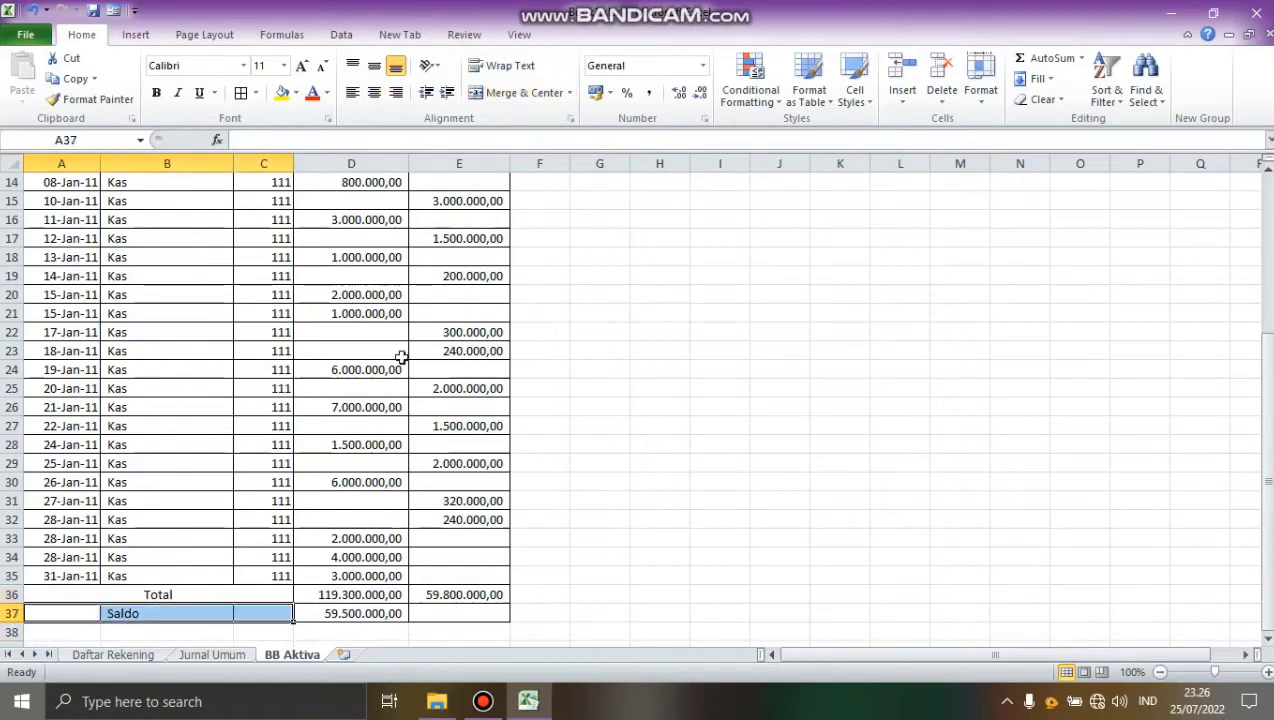
{"action": "left_click", "coordinate": [525, 93]}
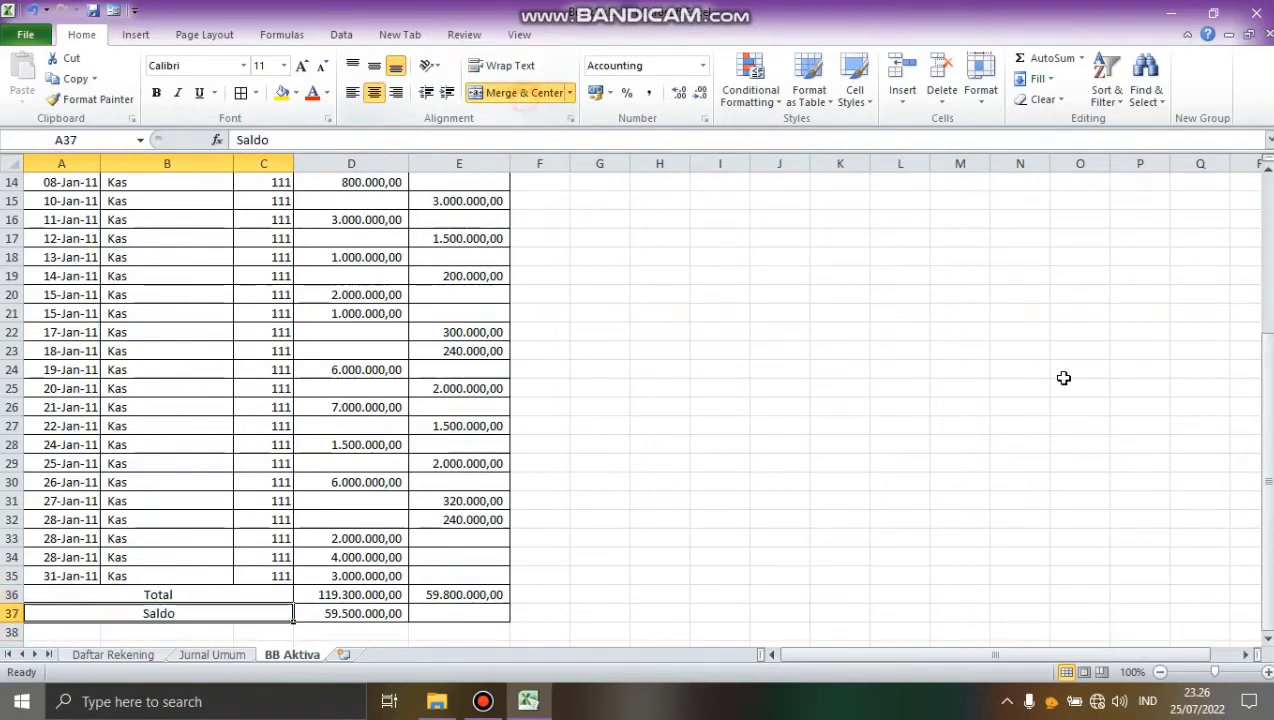
Step: Copy the Kas ledger's header row A5:E5 to G5 to start a second ledger table
{"action": "left_click_drag", "start_coordinate": [1267, 620], "coordinate": [1267, 458]}
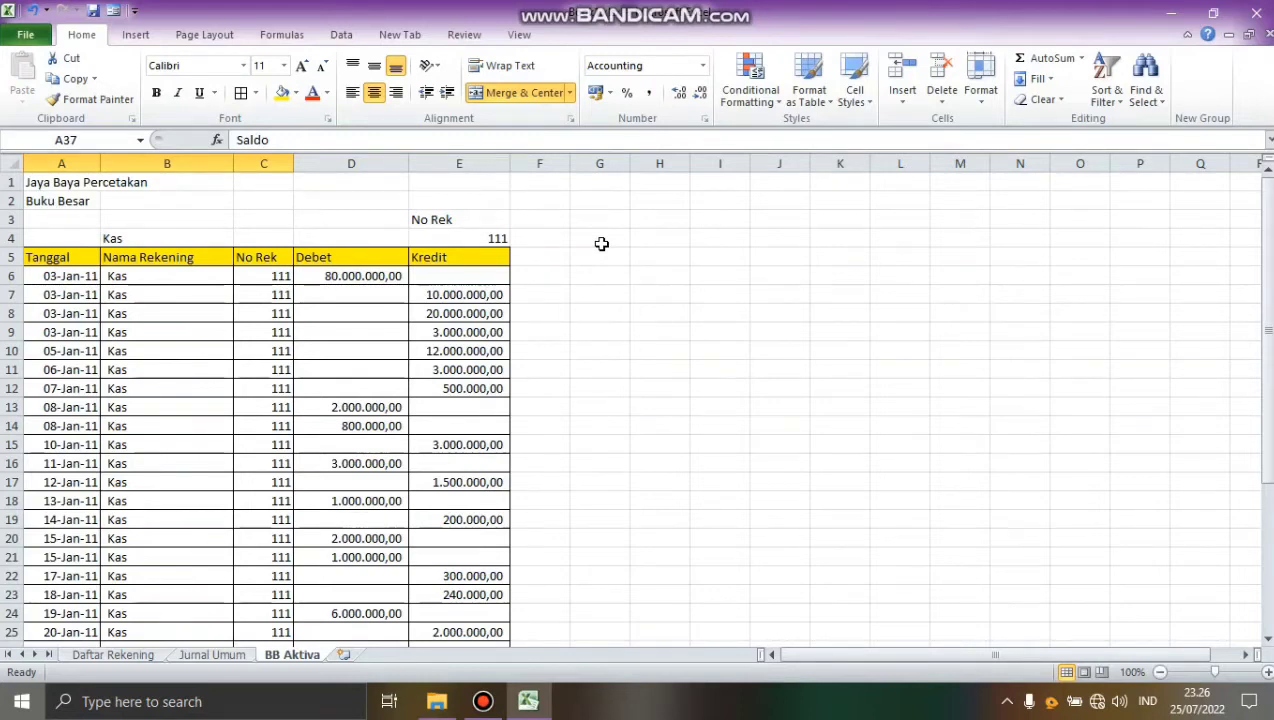
{"action": "left_click_drag", "start_coordinate": [38, 262], "coordinate": [437, 259]}
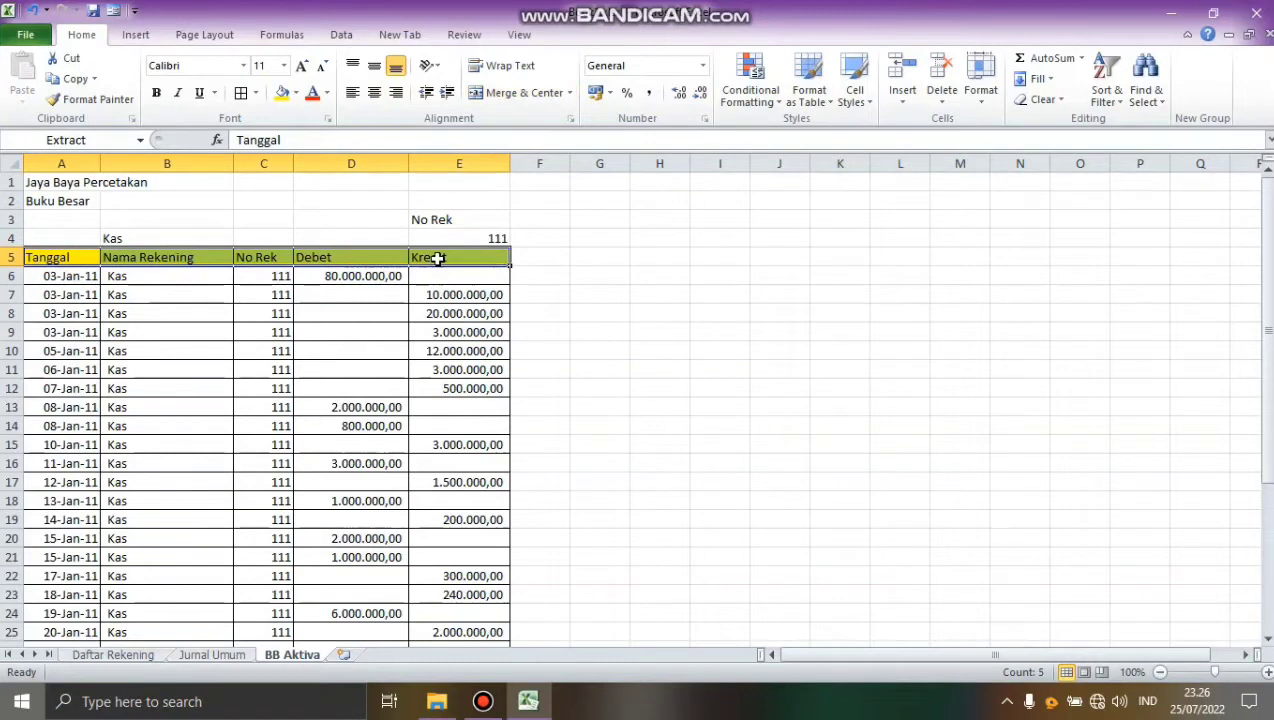
{"action": "key", "text": "ctrl+c"}
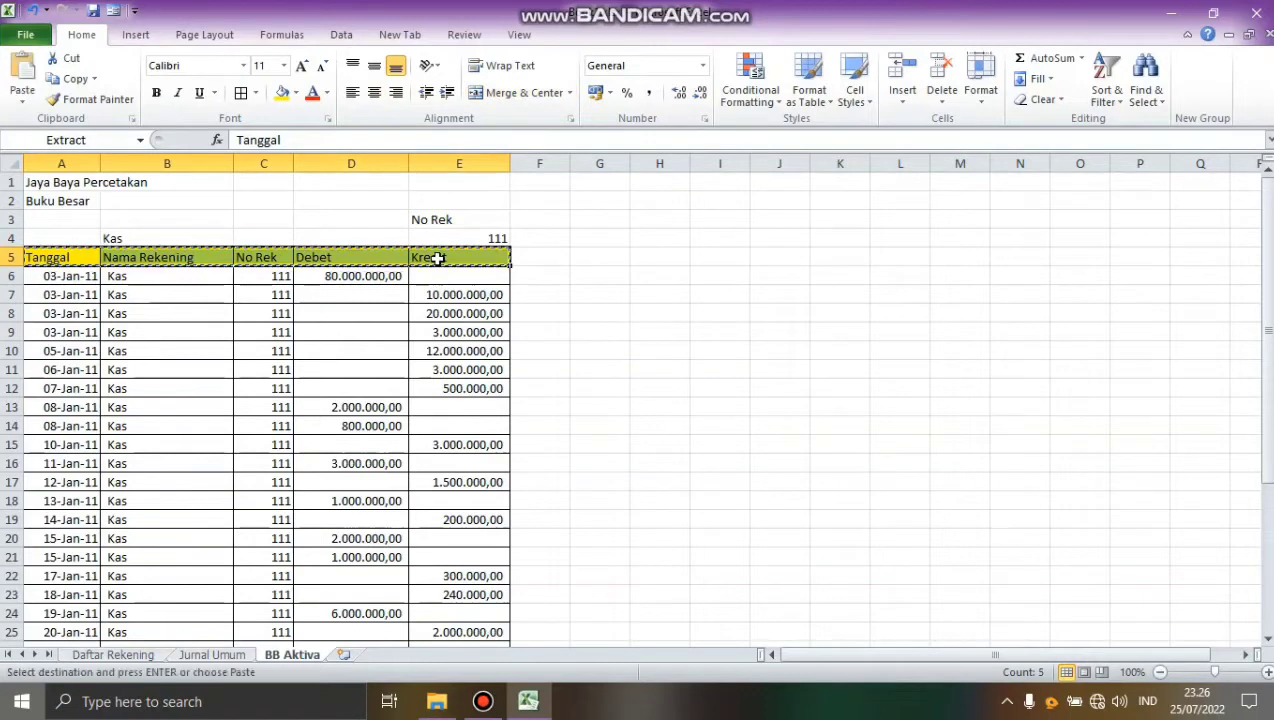
{"action": "left_click", "coordinate": [588, 260]}
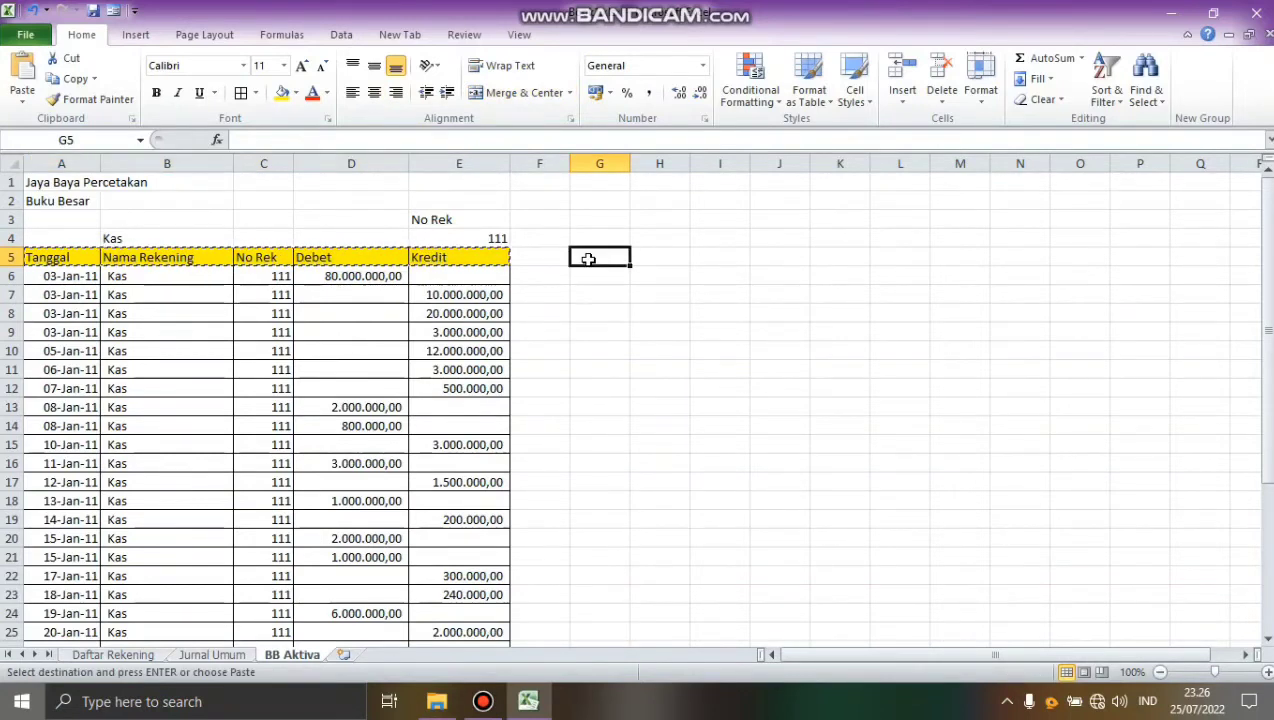
{"action": "key", "text": "ctrl+v"}
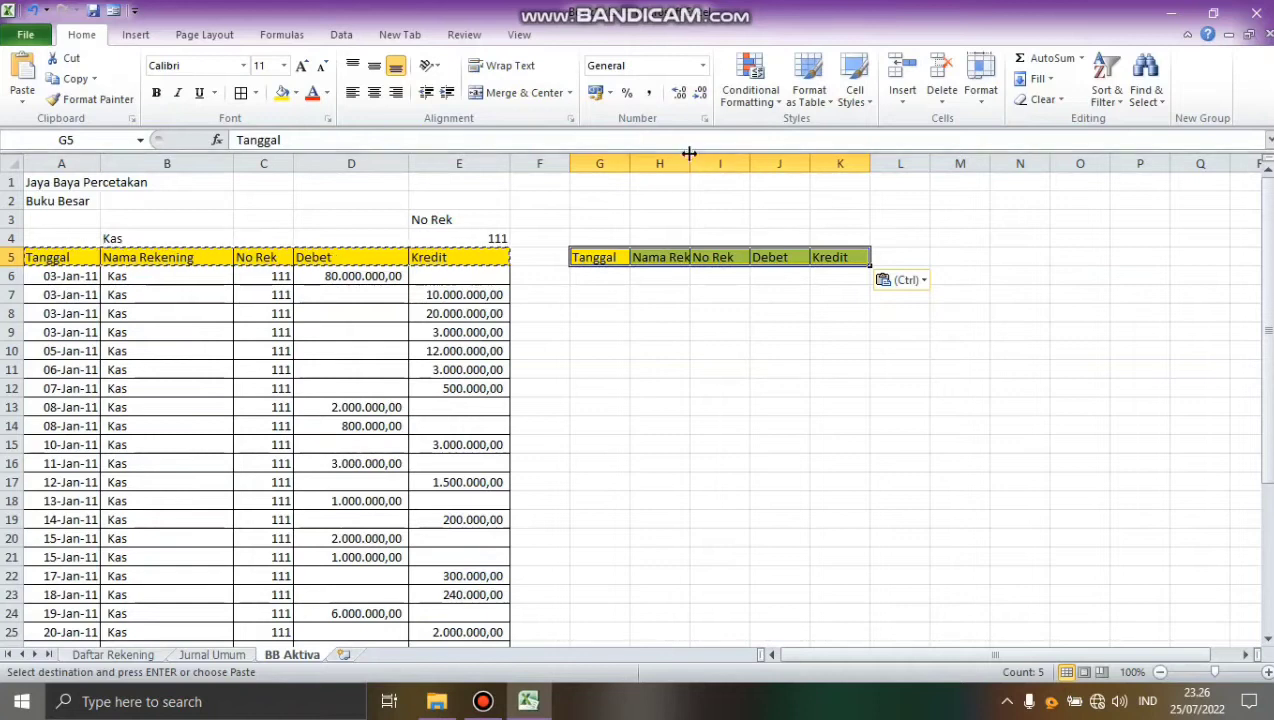
Step: Widen column H to fit the Nama Rekening header and enter the account title Piutang Usaha in H4
{"action": "left_click_drag", "start_coordinate": [690, 163], "coordinate": [751, 162]}
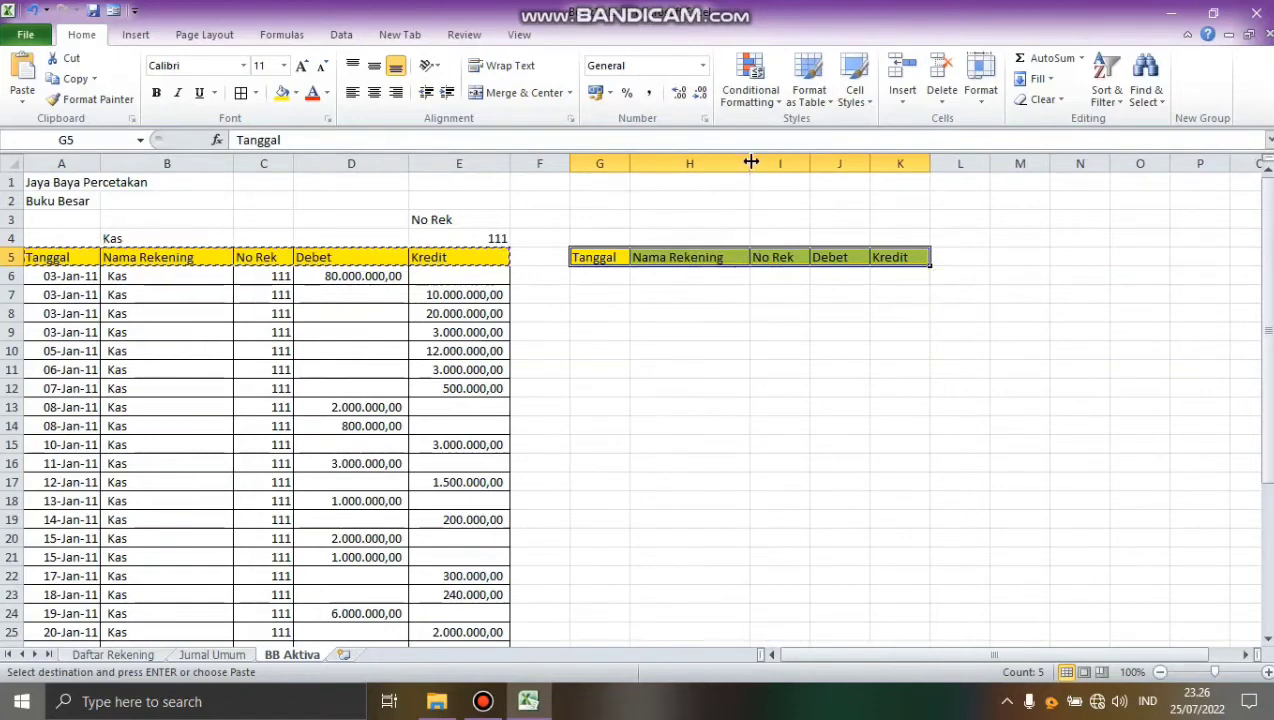
{"action": "left_click", "coordinate": [644, 234]}
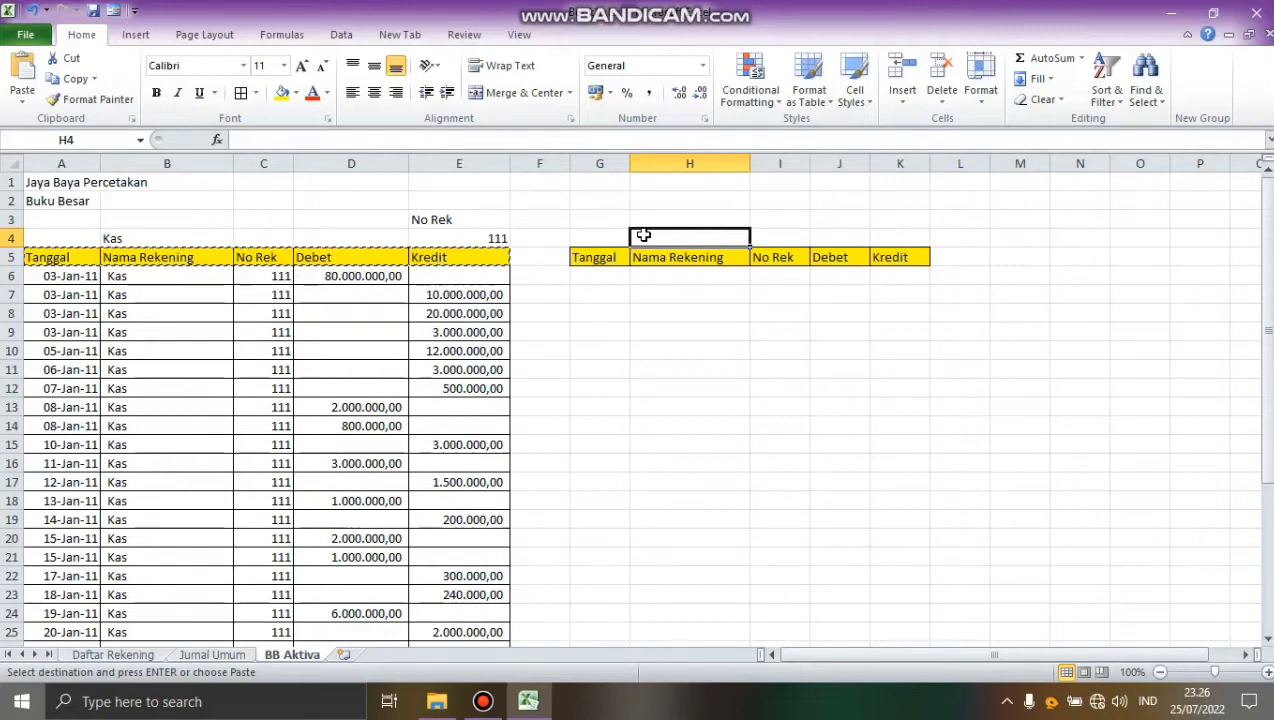
{"action": "type", "text": "Piutang Usaha"}
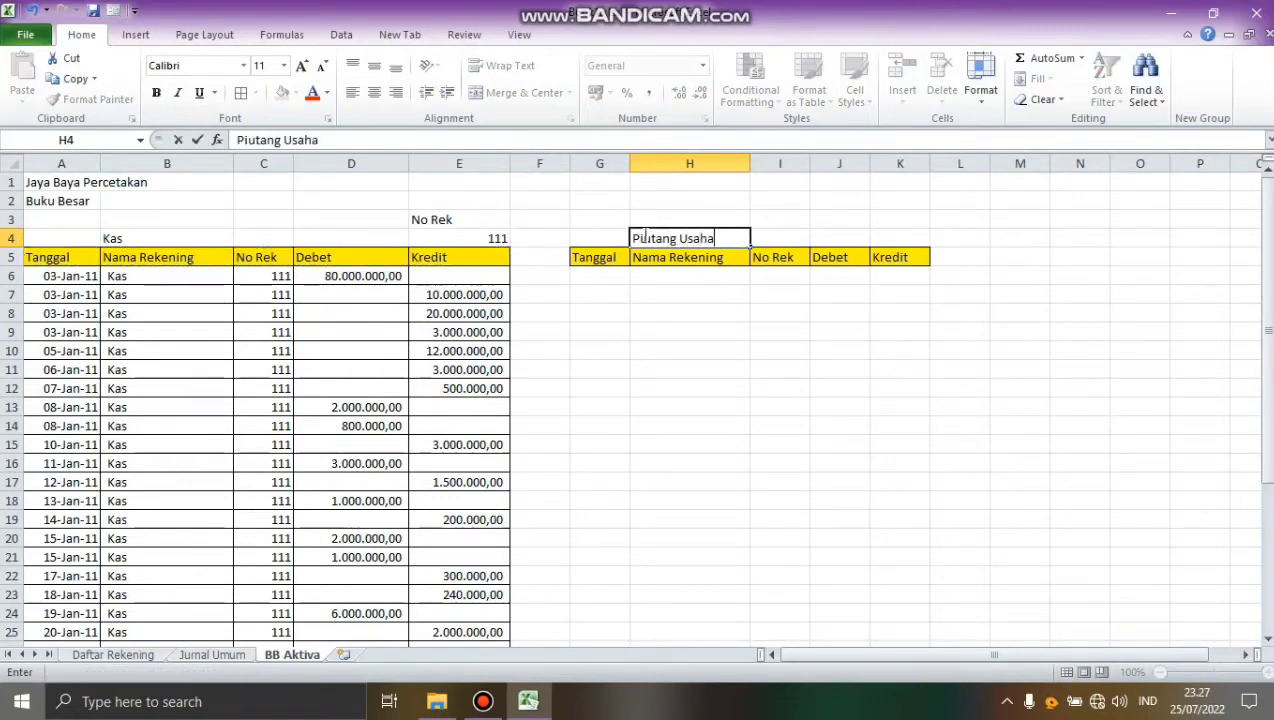
{"action": "key", "text": "Tab"}
Step: Enter the criteria label No Rek in K3 and the ledger code 112 below it in K4
{"action": "key", "text": "Tab"}
{"action": "key", "text": "Tab"}
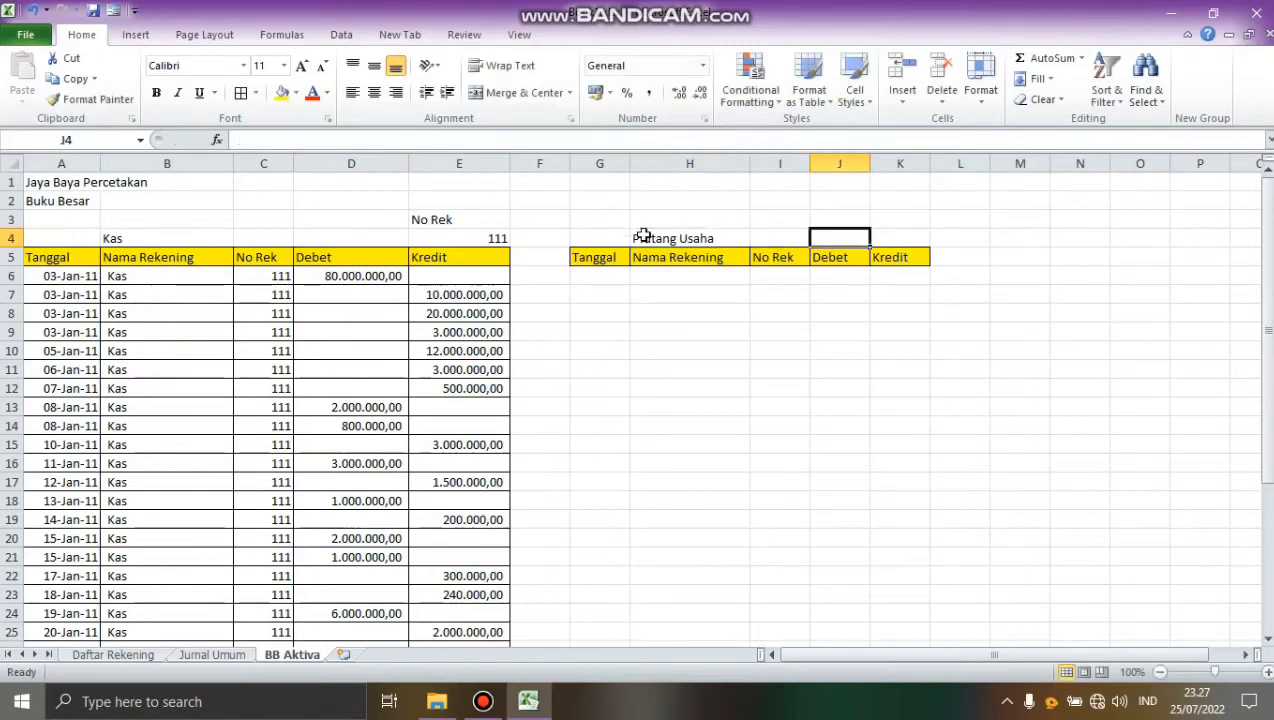
{"action": "key", "text": "Up"}
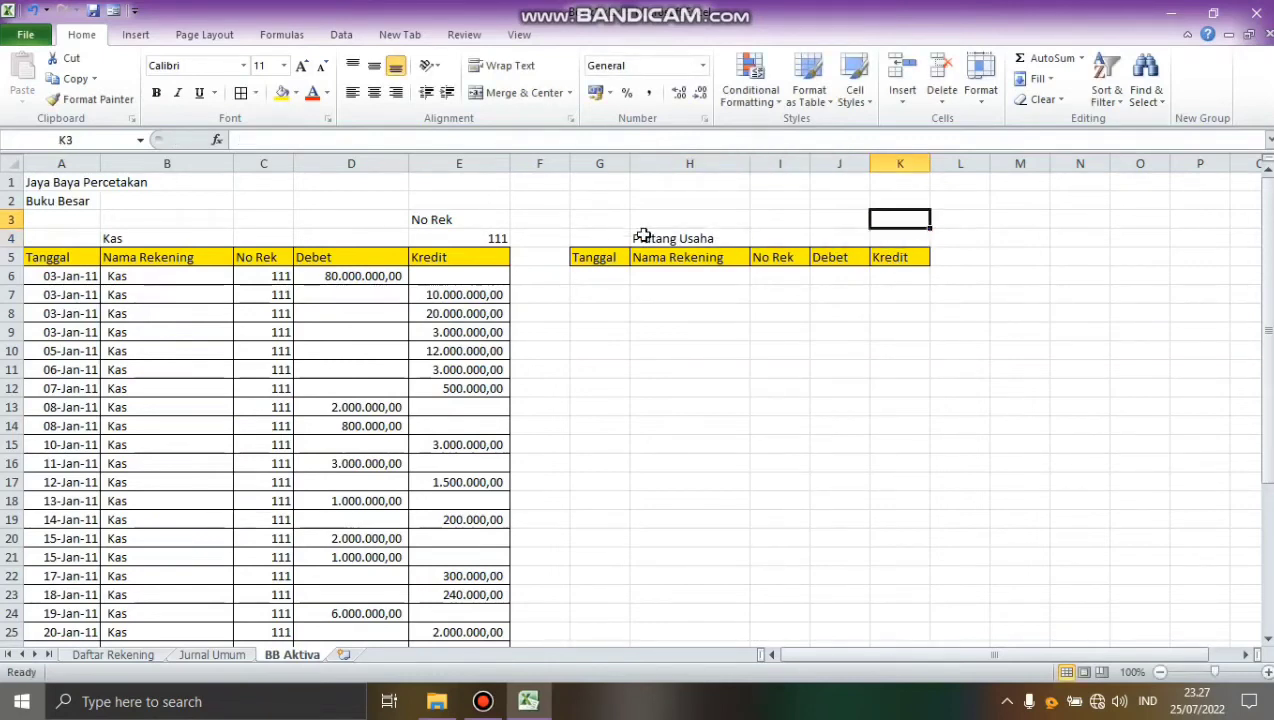
{"action": "type", "text": "No Rek"}
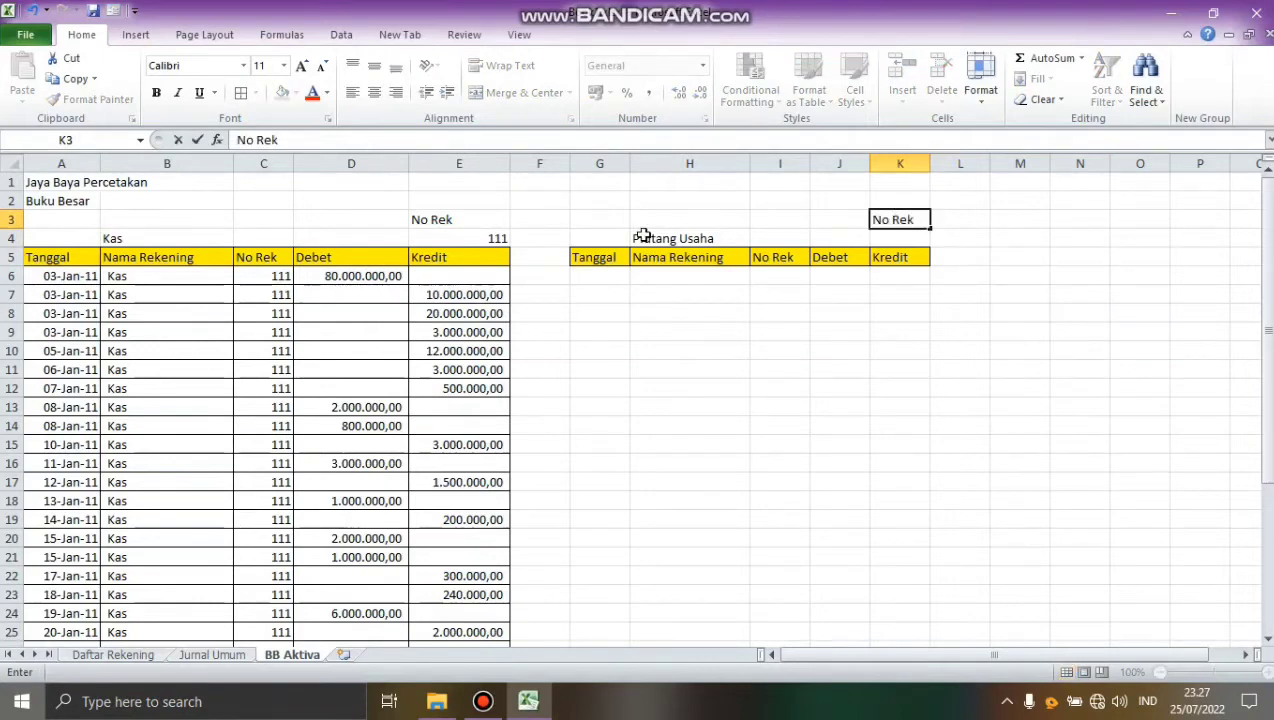
{"action": "key", "text": "Return"}
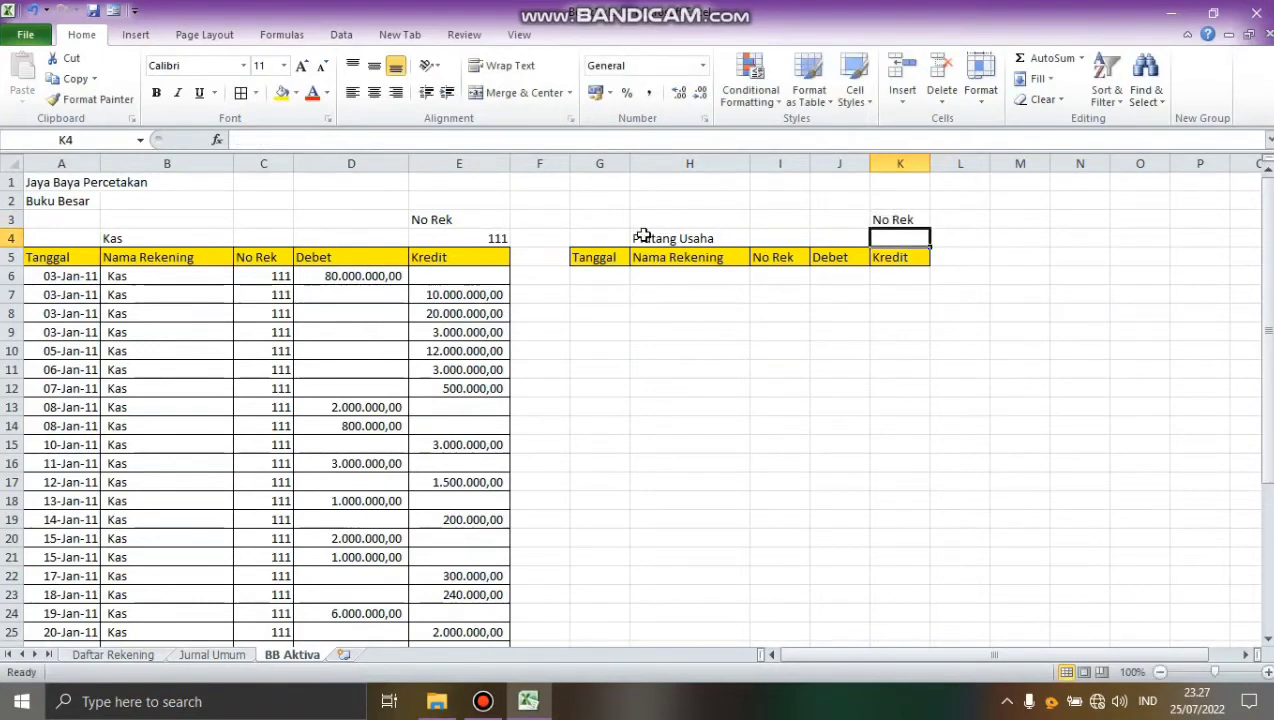
{"action": "type", "text": "112"}
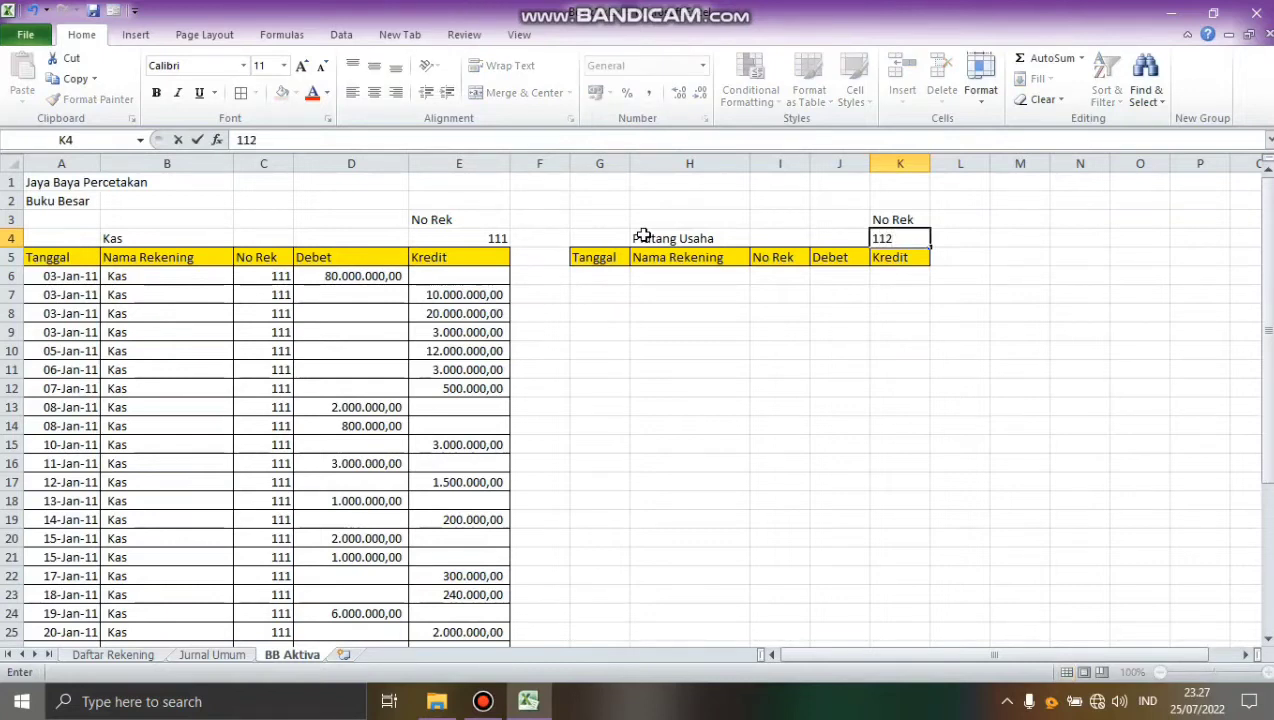
Step: Start an Advanced Filter from G5 that copies to another location, and clear its old list, criteria and copy-to ranges
{"action": "left_click", "coordinate": [618, 262]}
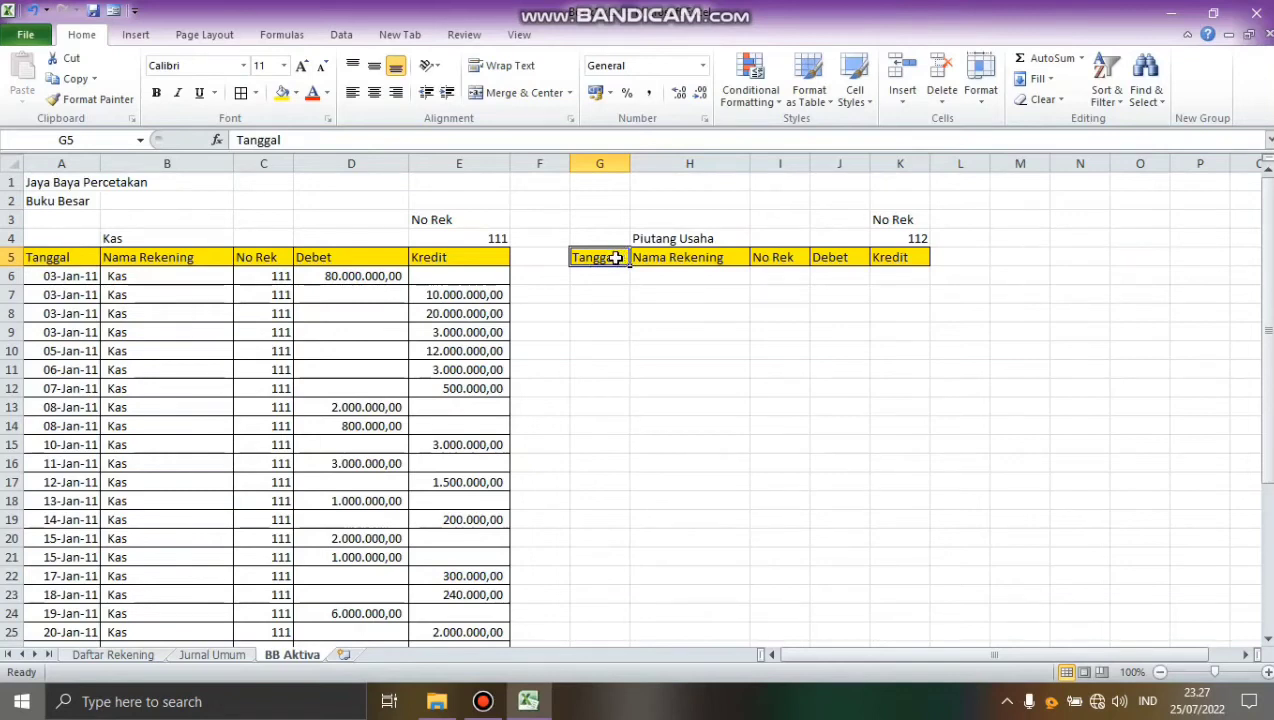
{"action": "left_click", "coordinate": [341, 36]}
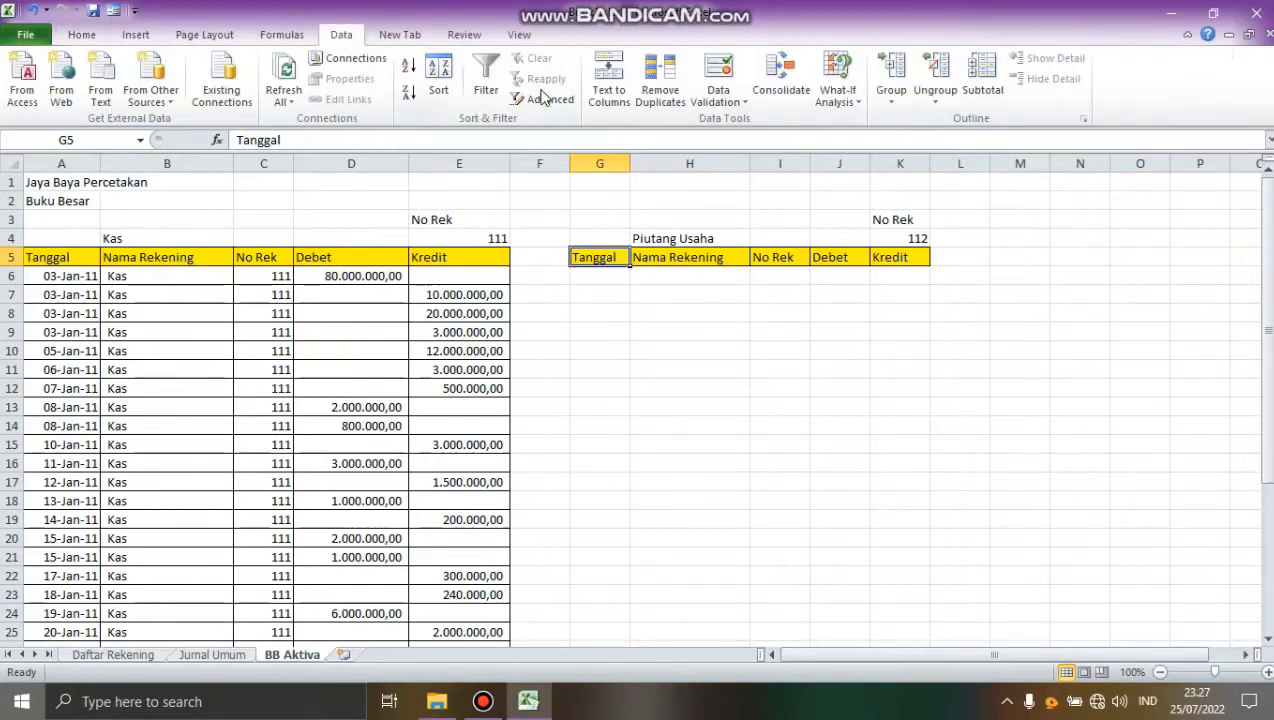
{"action": "left_click", "coordinate": [541, 97]}
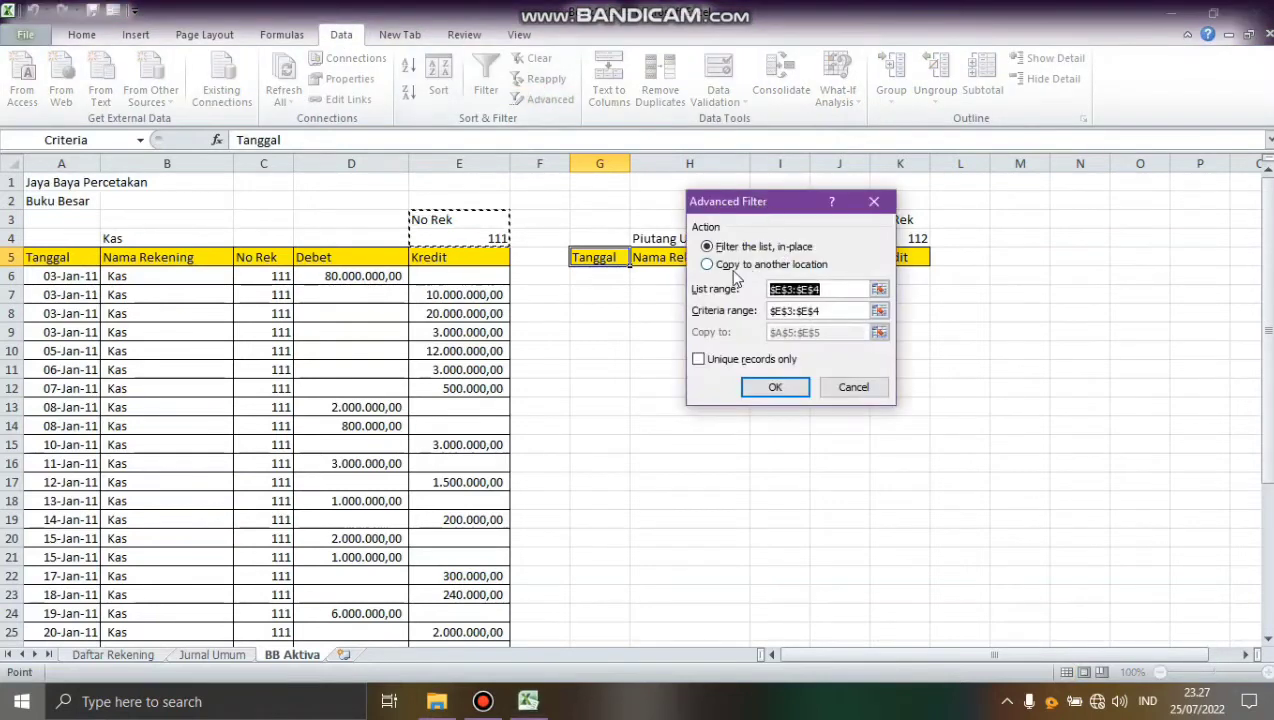
{"action": "left_click", "coordinate": [707, 264]}
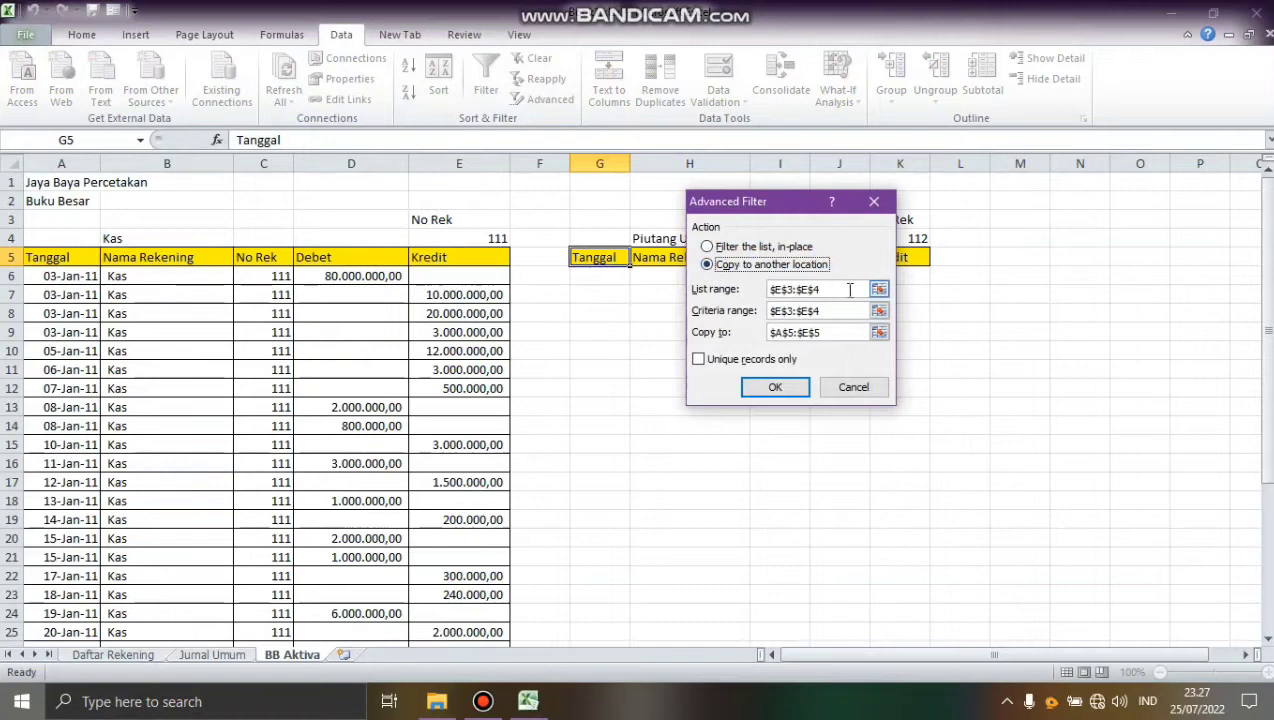
{"action": "left_click", "coordinate": [830, 290]}
{"action": "left_click", "coordinate": [822, 290]}
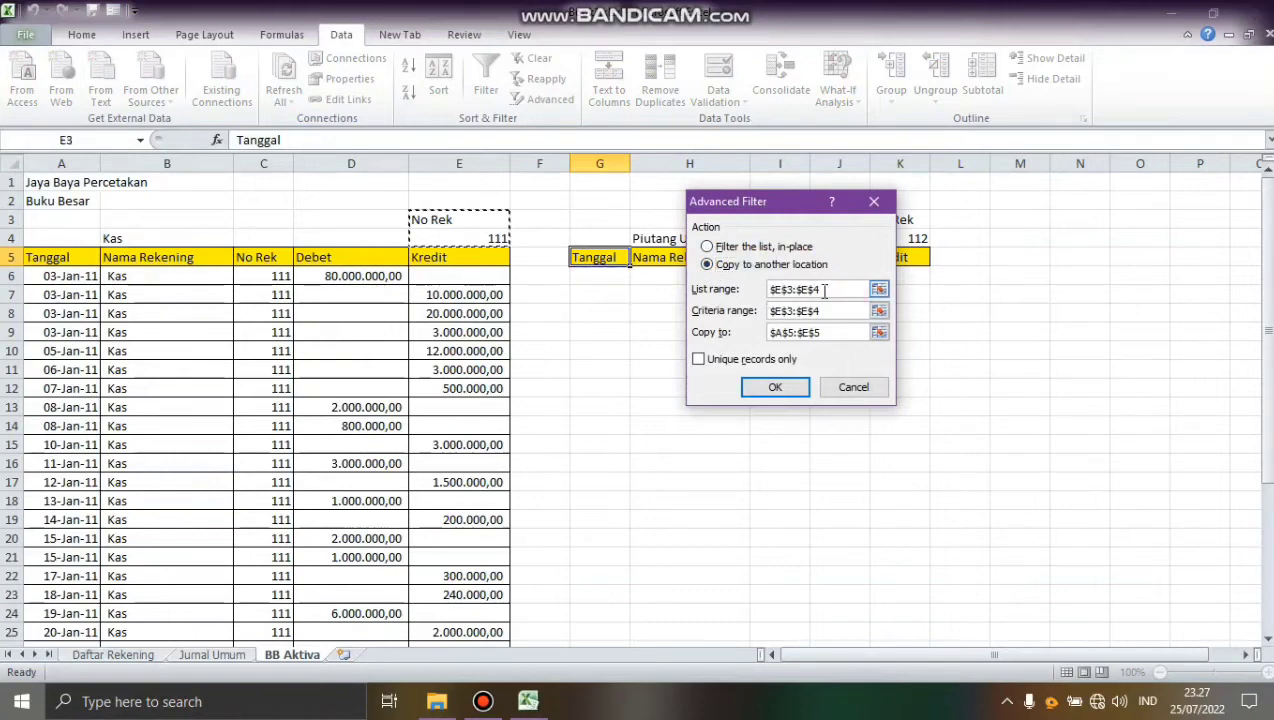
{"action": "left_click_drag", "start_coordinate": [822, 290], "coordinate": [760, 290]}
{"action": "key", "text": "BackSpace"}
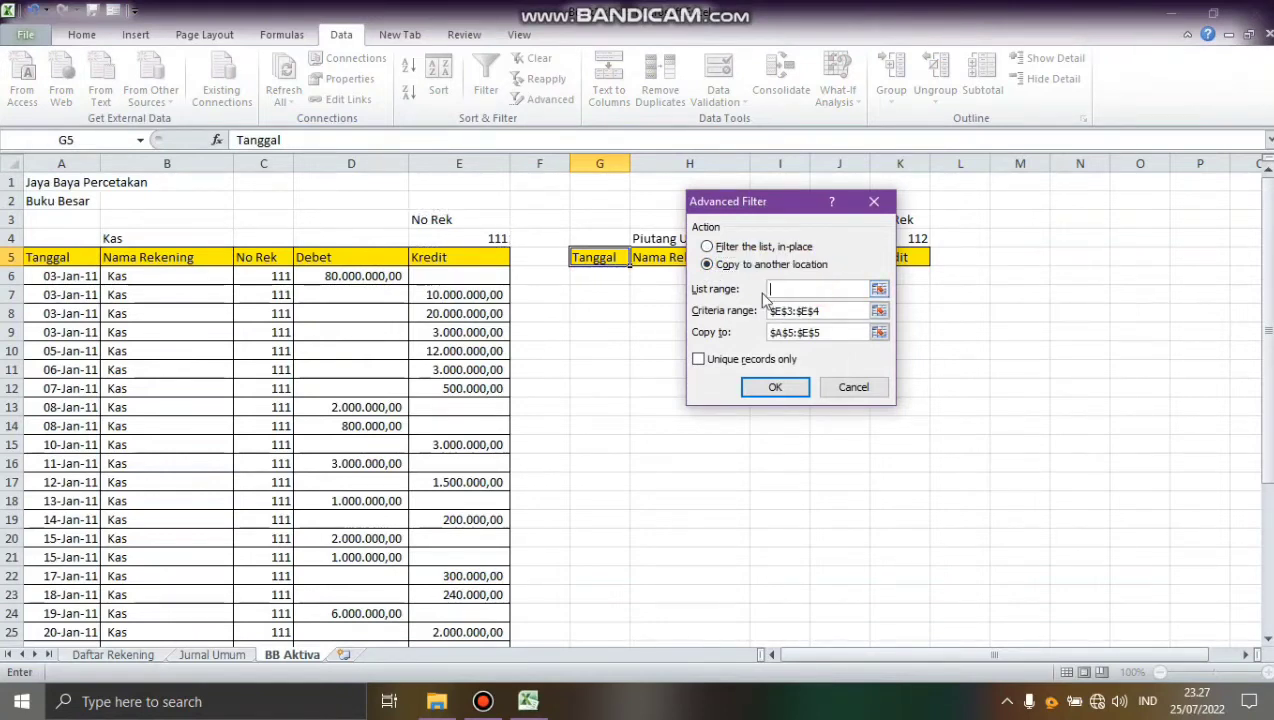
{"action": "left_click_drag", "start_coordinate": [828, 310], "coordinate": [762, 312]}
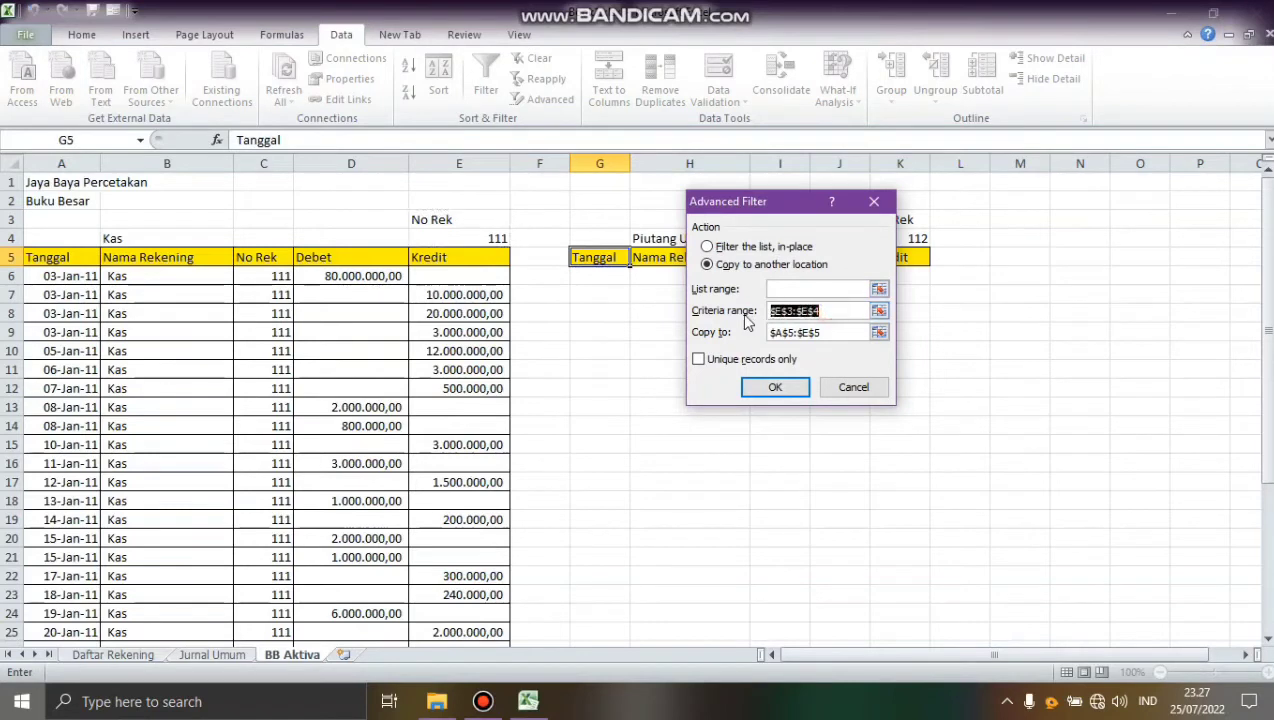
{"action": "key", "text": "BackSpace"}
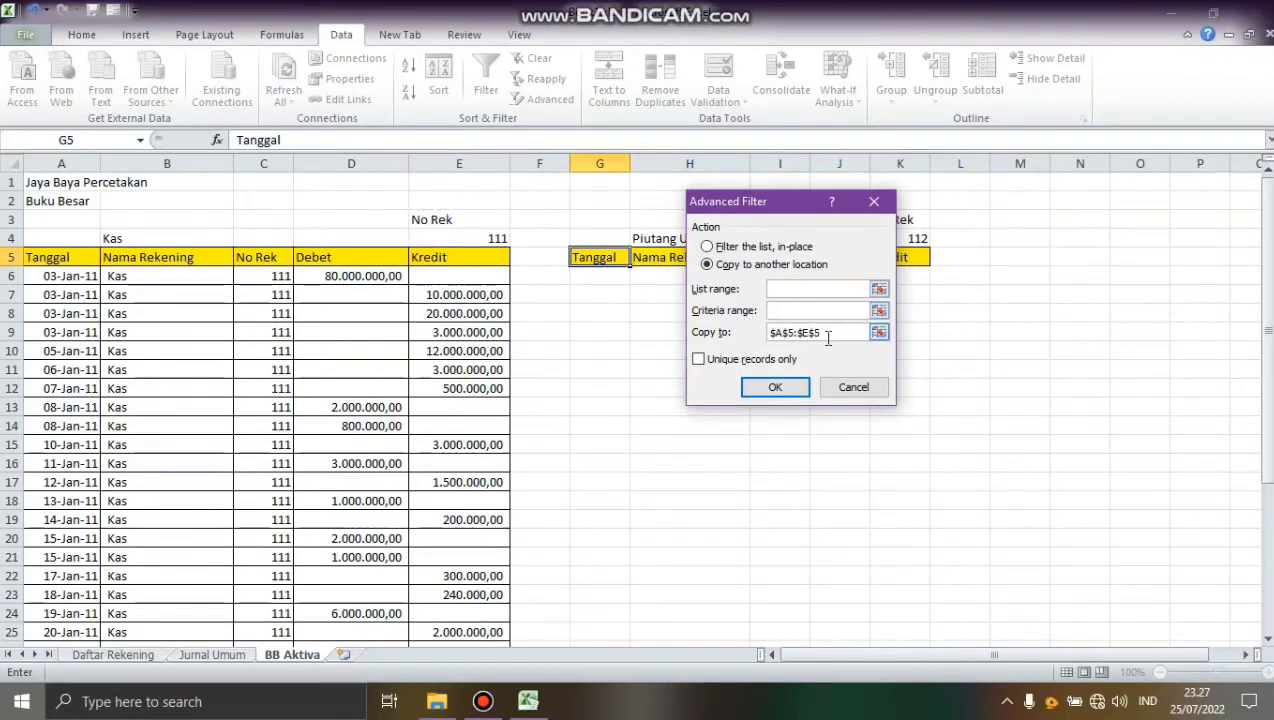
{"action": "left_click_drag", "start_coordinate": [826, 337], "coordinate": [757, 338]}
{"action": "key", "text": "BackSpace"}
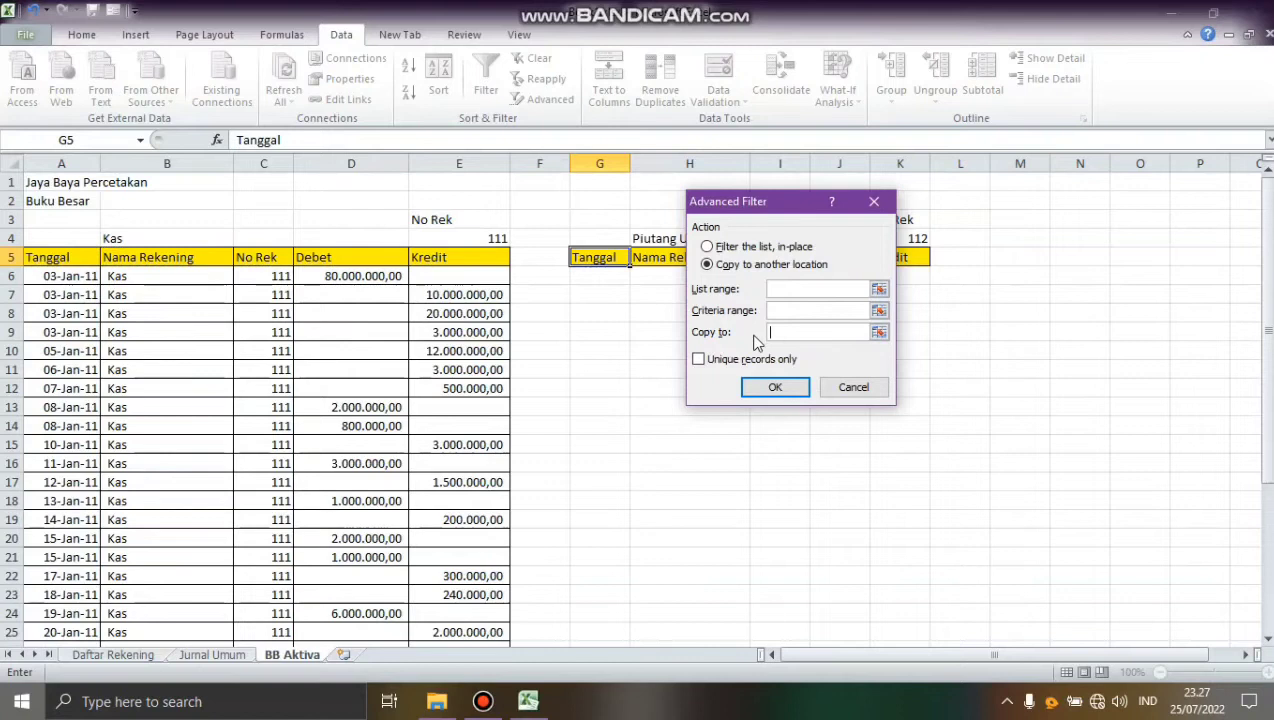
Step: Set the filter's list range to A5:E70 on the Jurnal Umum sheet
{"action": "left_click", "coordinate": [802, 288]}
{"action": "left_click", "coordinate": [245, 656]}
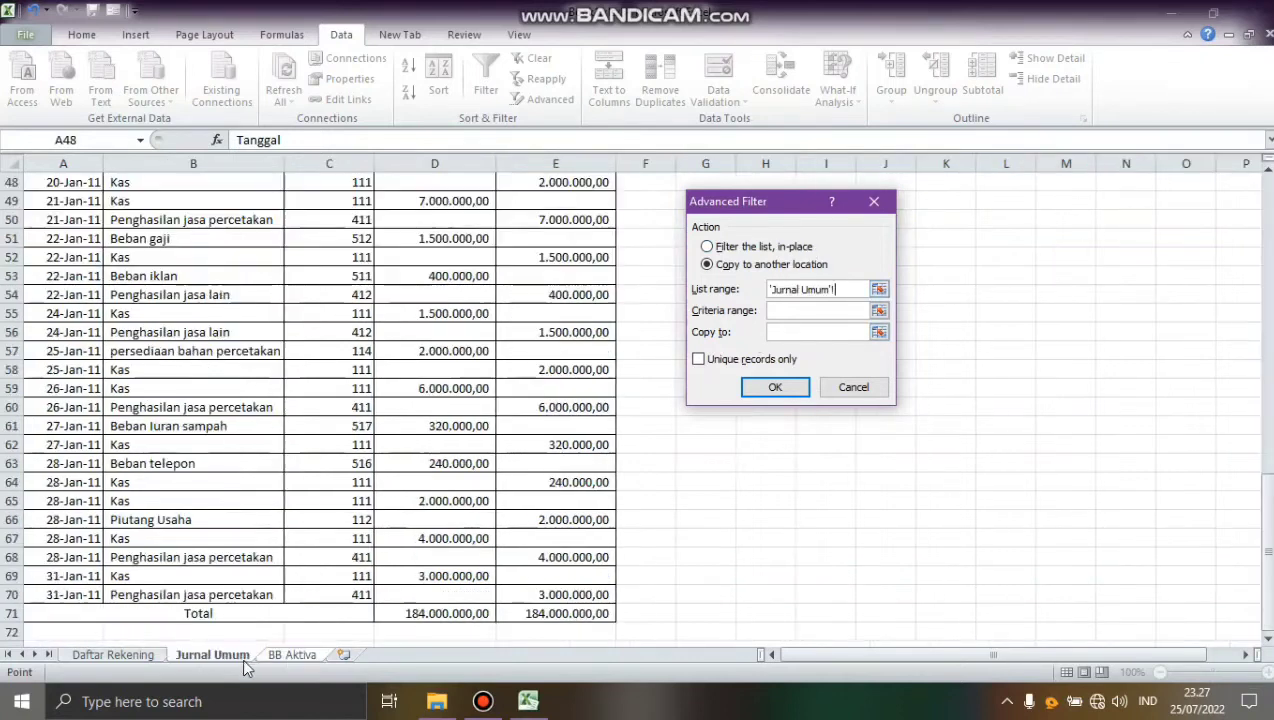
{"action": "left_click_drag", "start_coordinate": [1264, 524], "coordinate": [1235, 211]}
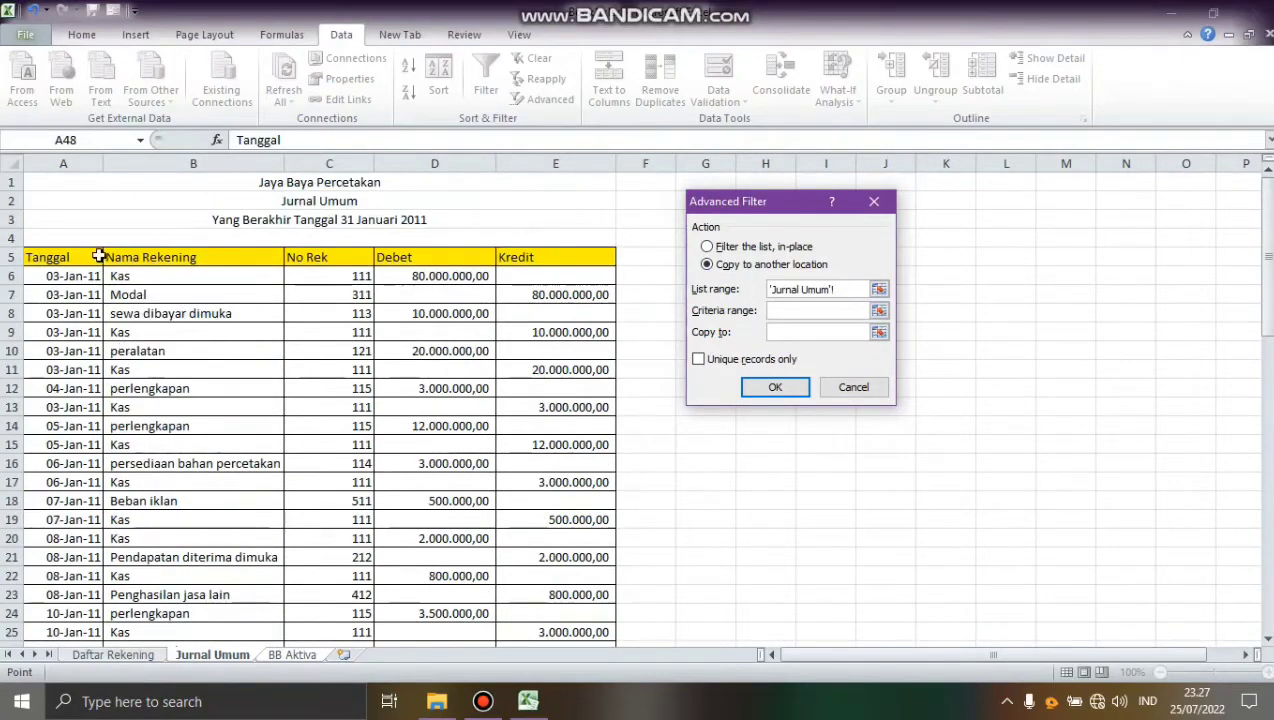
{"action": "left_click_drag", "start_coordinate": [68, 260], "coordinate": [530, 596]}
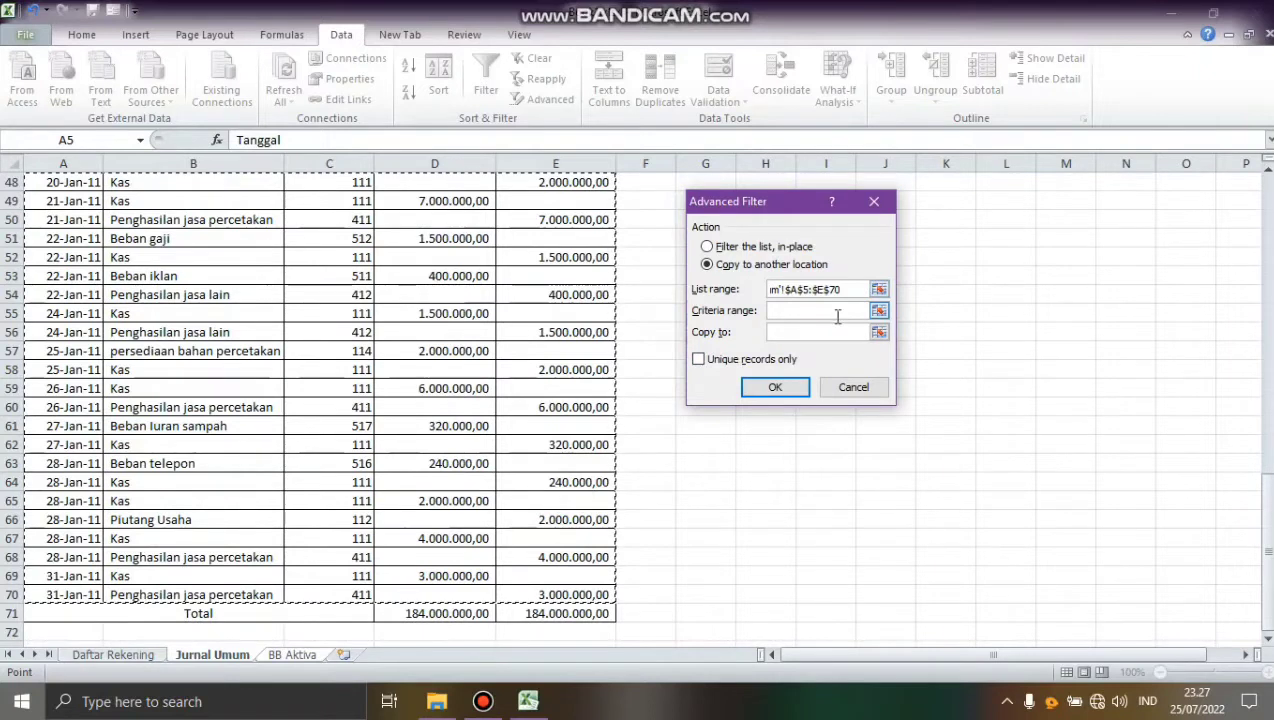
Step: Set the criteria range to K3:K4 and the copy-to range to G5:K5 on BB Aktiva, and run the filter
{"action": "left_click", "coordinate": [838, 311]}
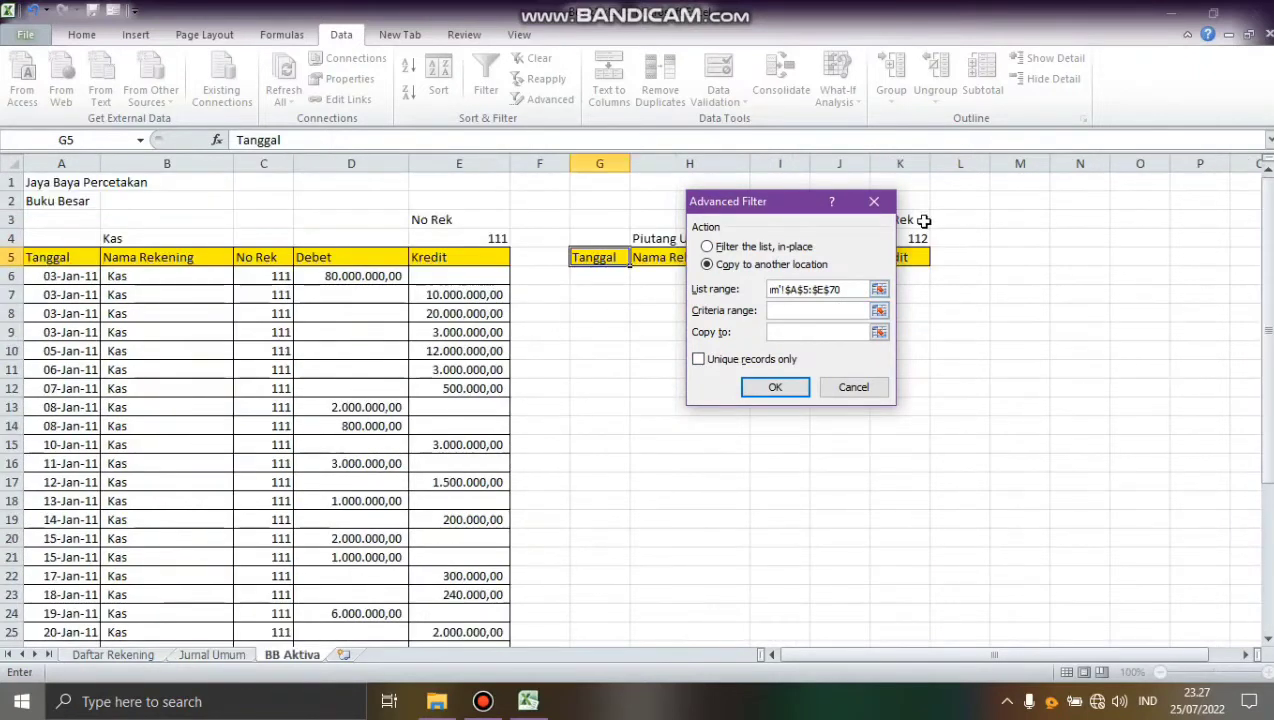
{"action": "left_click_drag", "start_coordinate": [922, 224], "coordinate": [916, 238]}
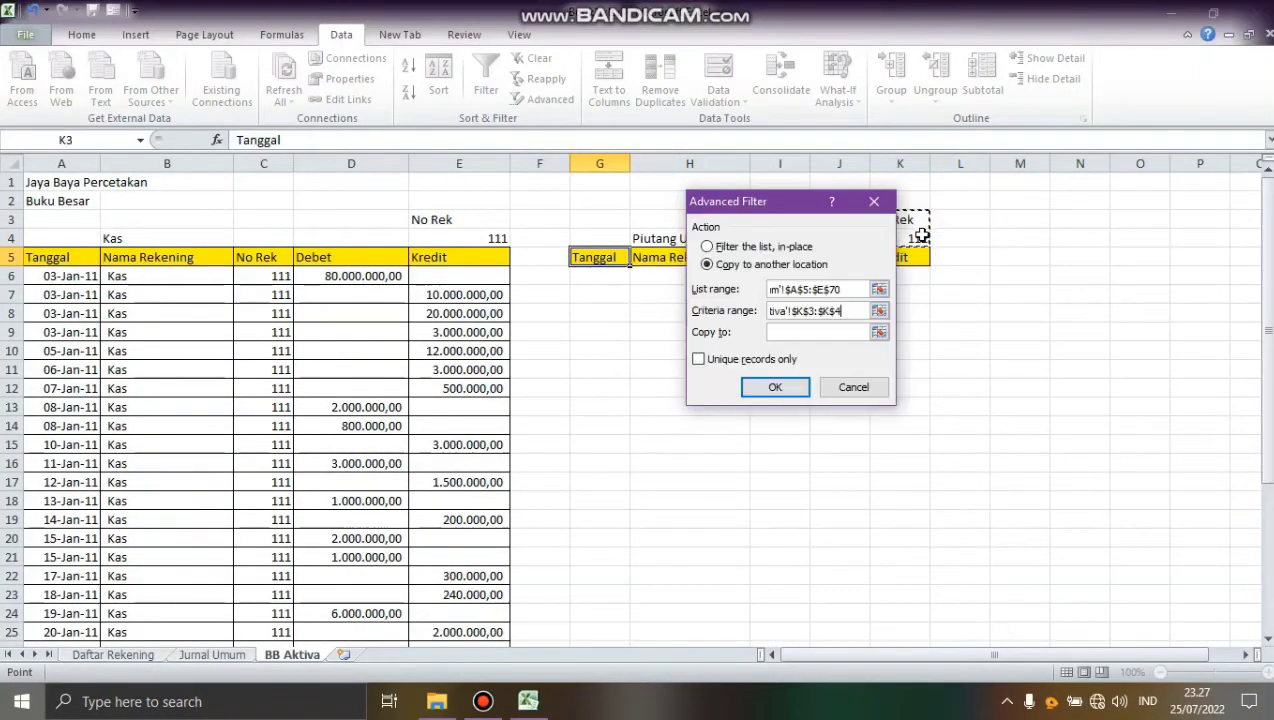
{"action": "left_click", "coordinate": [838, 331]}
{"action": "left_click_drag", "start_coordinate": [600, 258], "coordinate": [905, 257]}
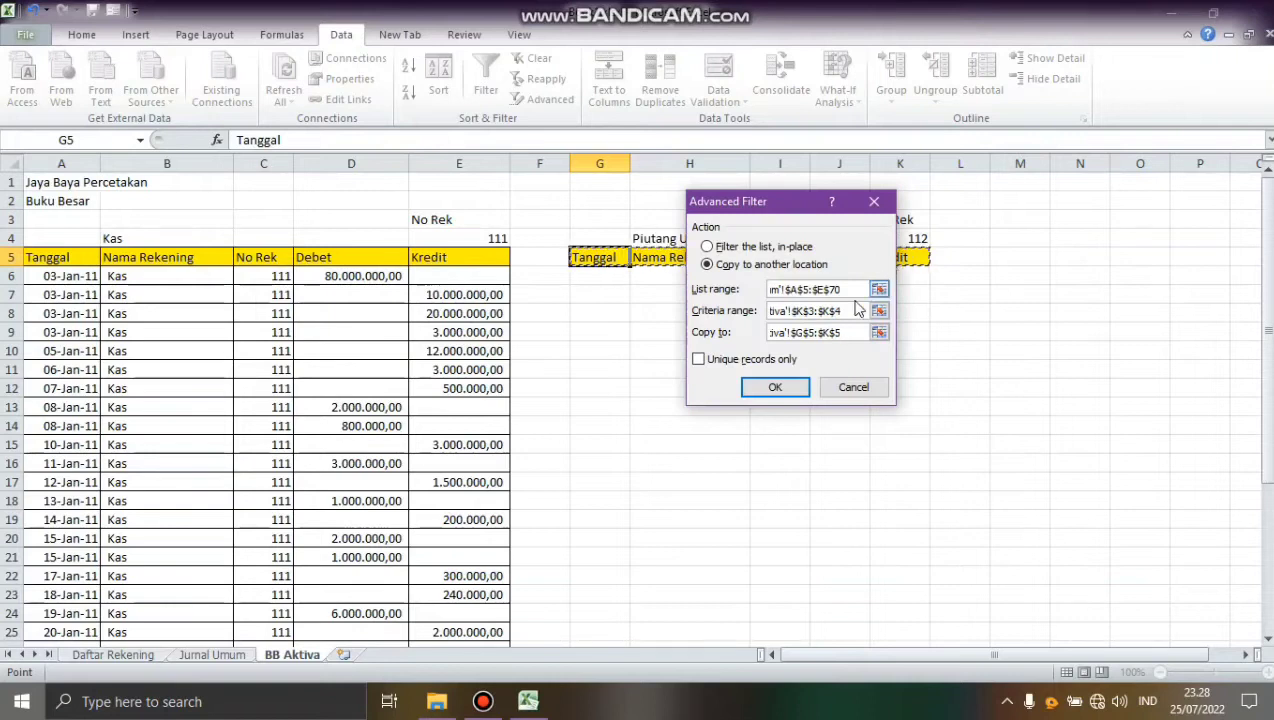
{"action": "left_click", "coordinate": [772, 386]}
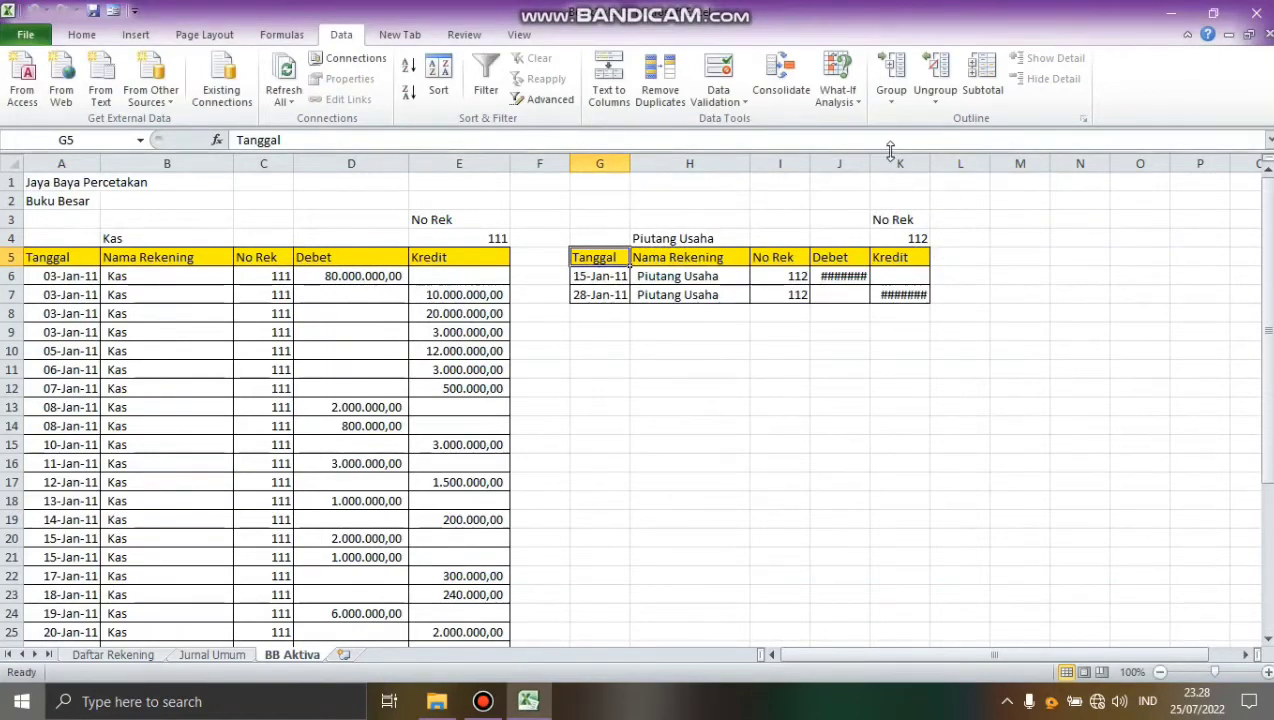
Step: Widen the Debet and Kredit columns J and K so the Piutang Usaha amounts fit
{"action": "left_click_drag", "start_coordinate": [870, 164], "coordinate": [885, 164]}
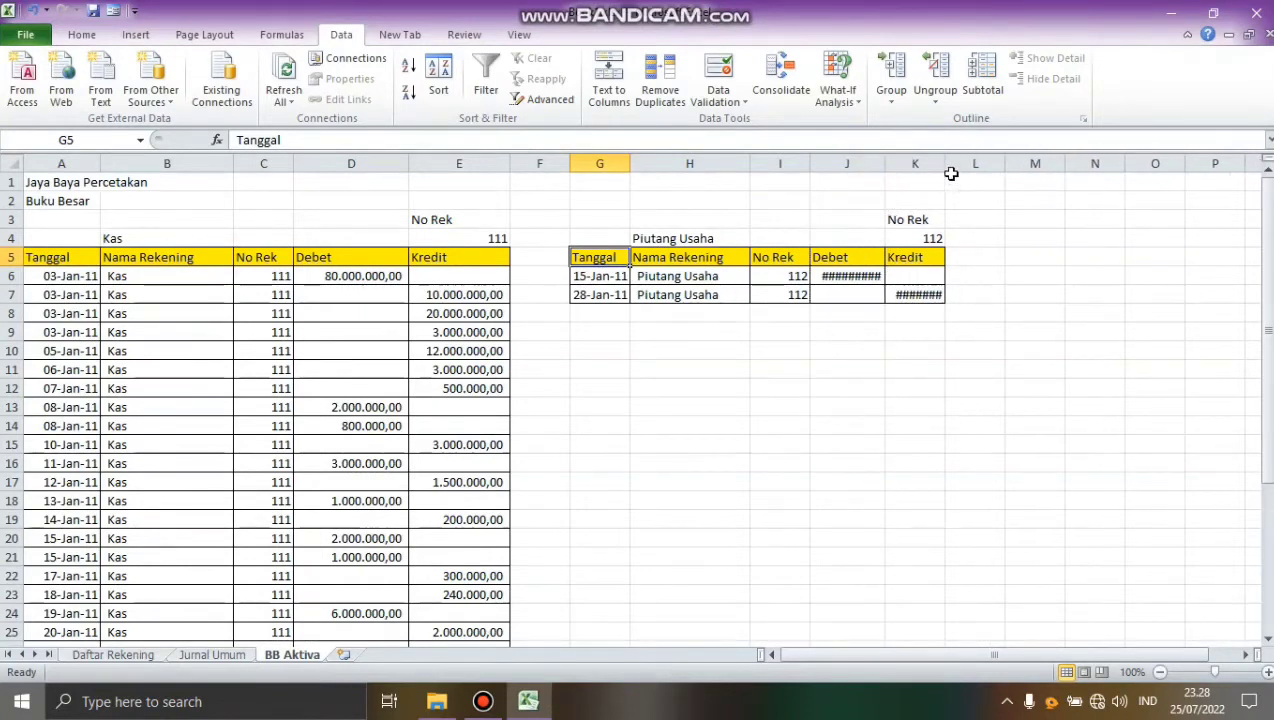
{"action": "left_click_drag", "start_coordinate": [943, 168], "coordinate": [976, 164]}
{"action": "left_click_drag", "start_coordinate": [886, 160], "coordinate": [903, 160]}
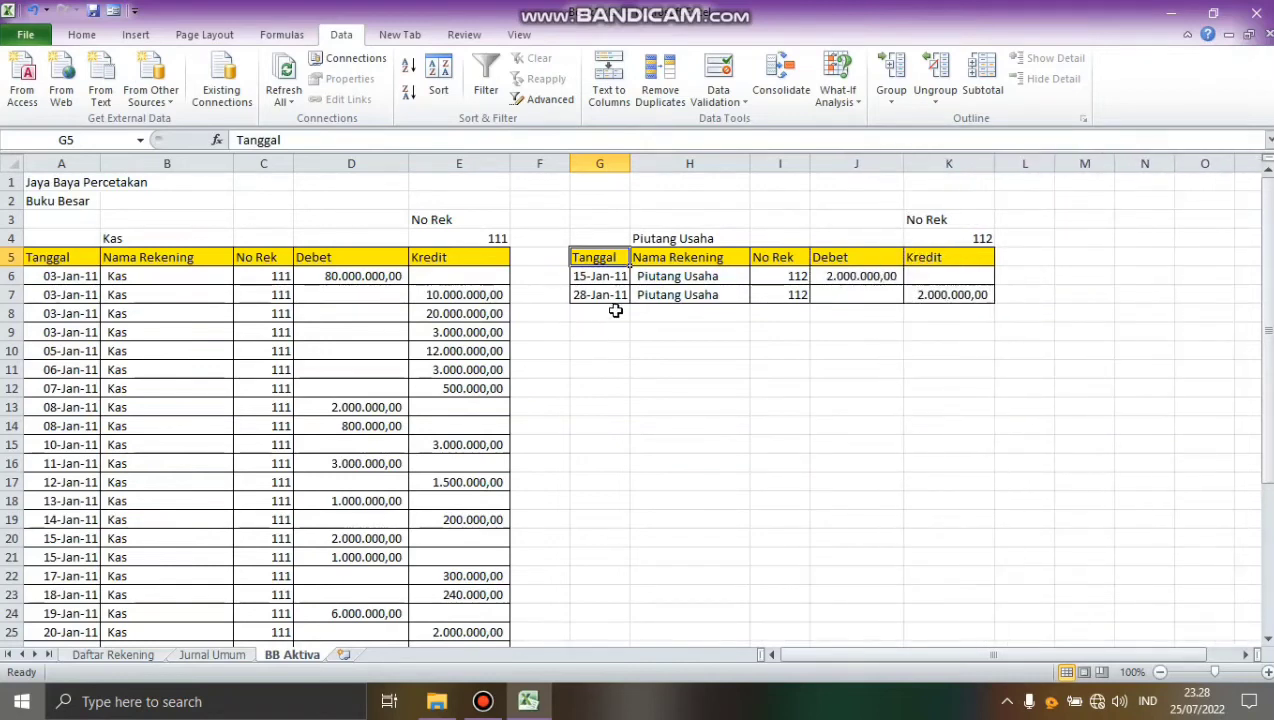
Step: Enter the label Total in H8 and calculate the Piutang Usaha debit total in J8 with =SUM(J6)
{"action": "left_click", "coordinate": [642, 313]}
{"action": "type", "text": "Total"}
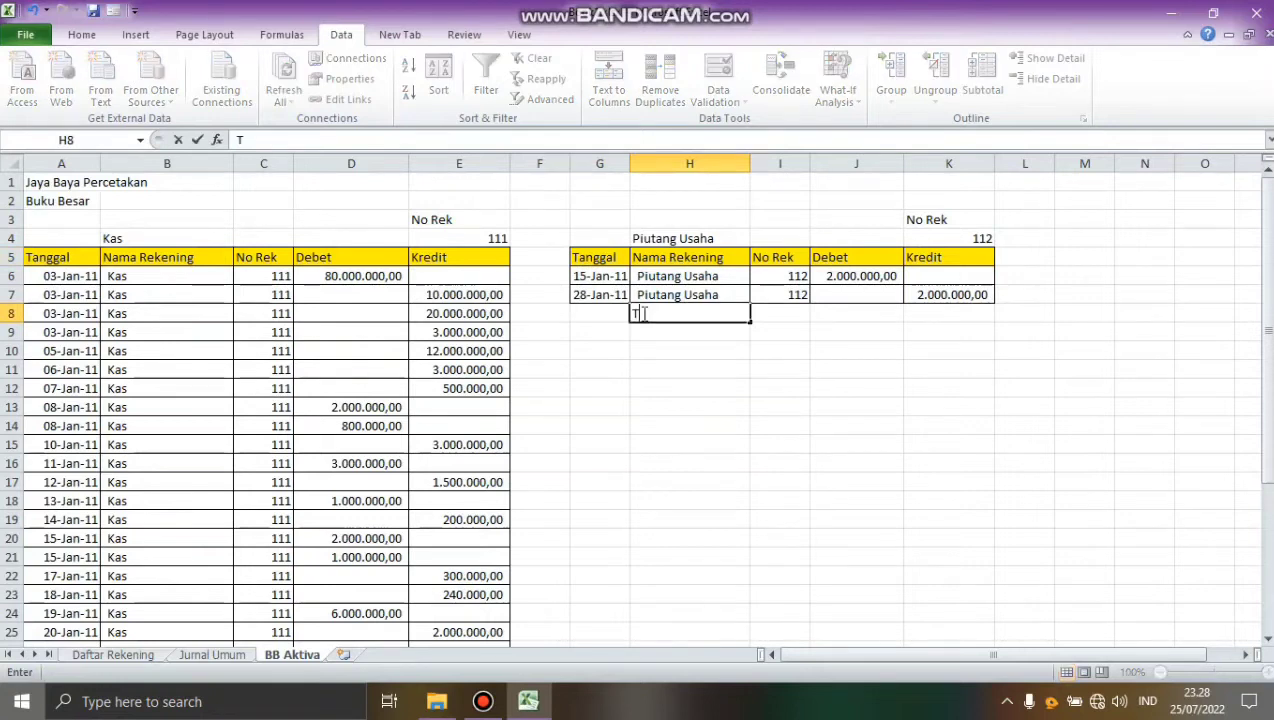
{"action": "left_click", "coordinate": [829, 315]}
{"action": "type", "text": "="}
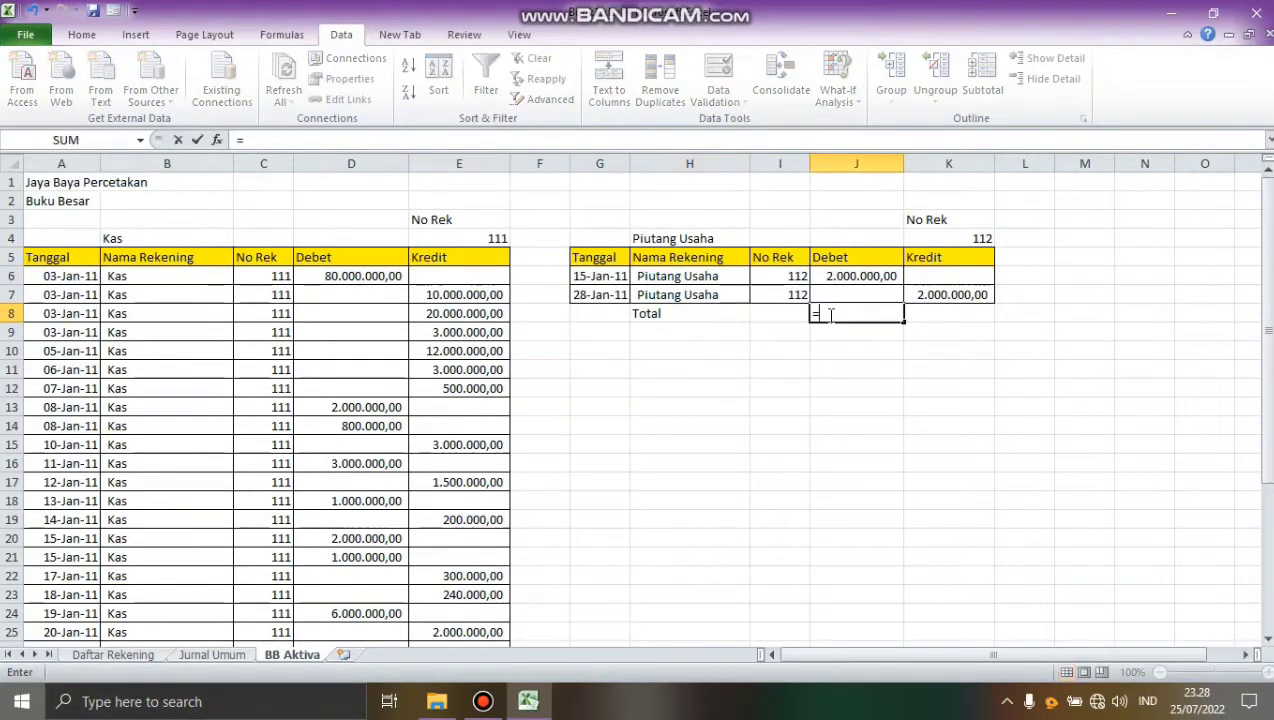
{"action": "type", "text": "sum("}
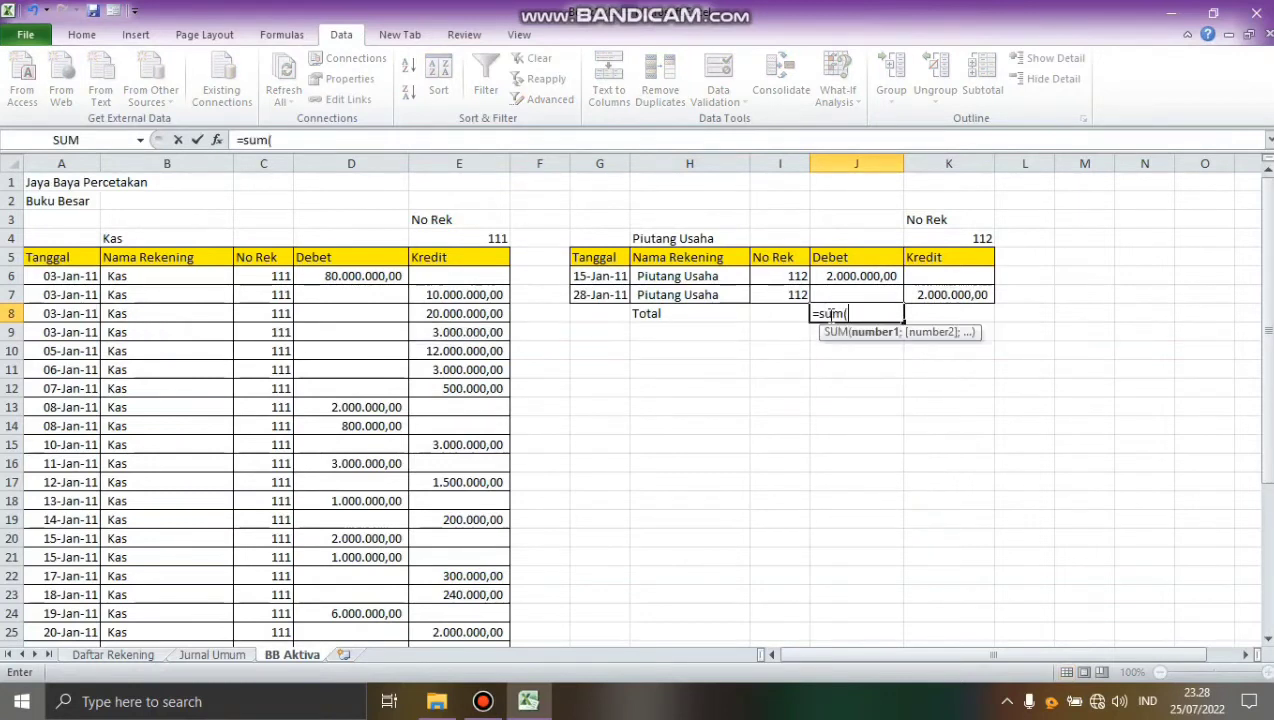
{"action": "left_click_drag", "start_coordinate": [833, 279], "coordinate": [836, 286]}
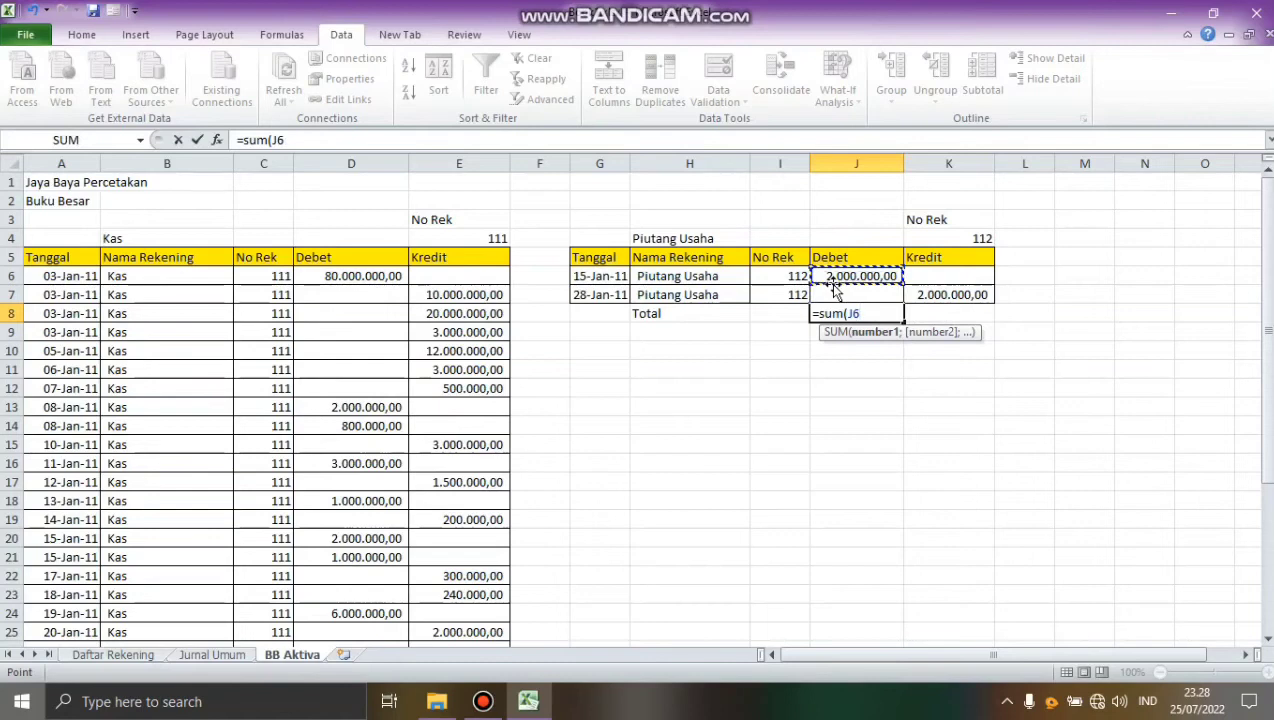
{"action": "type", "text": ")"}
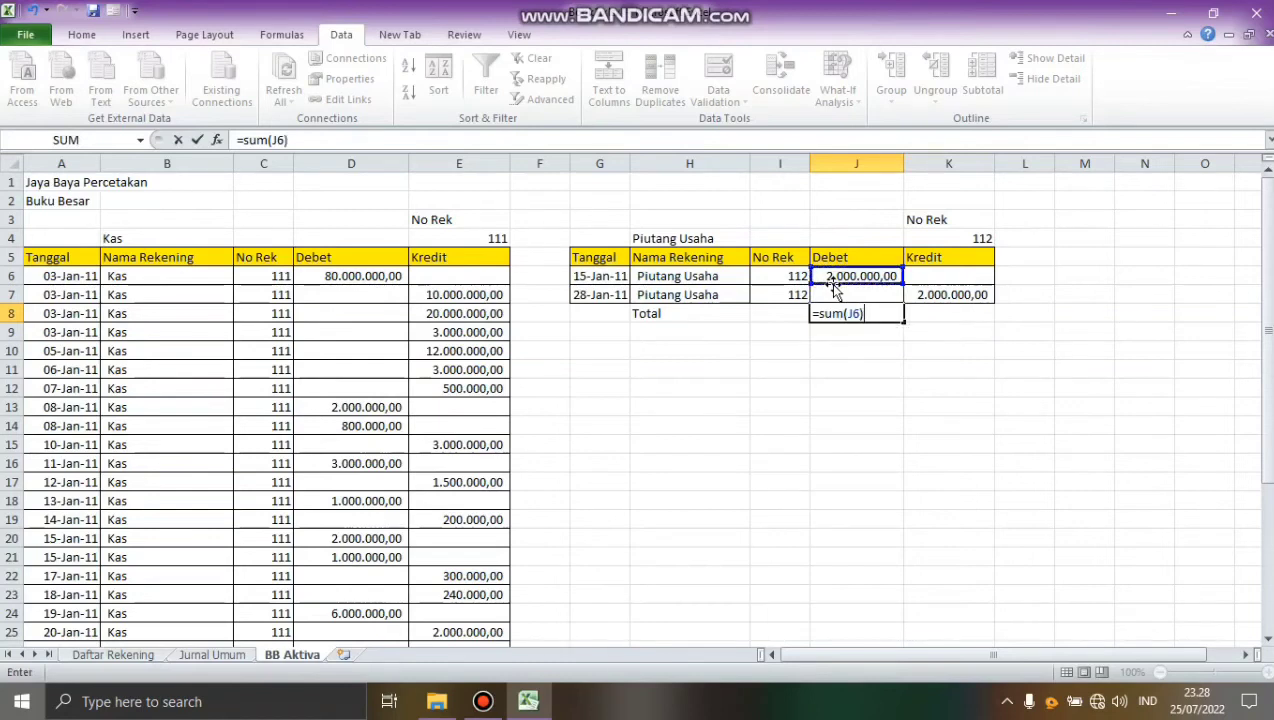
{"action": "key", "text": "Return"}
Step: Calculate the Piutang Usaha credit total in K8 with =SUM(K6:K7)
{"action": "key", "text": "Right"}
{"action": "key", "text": "Up"}
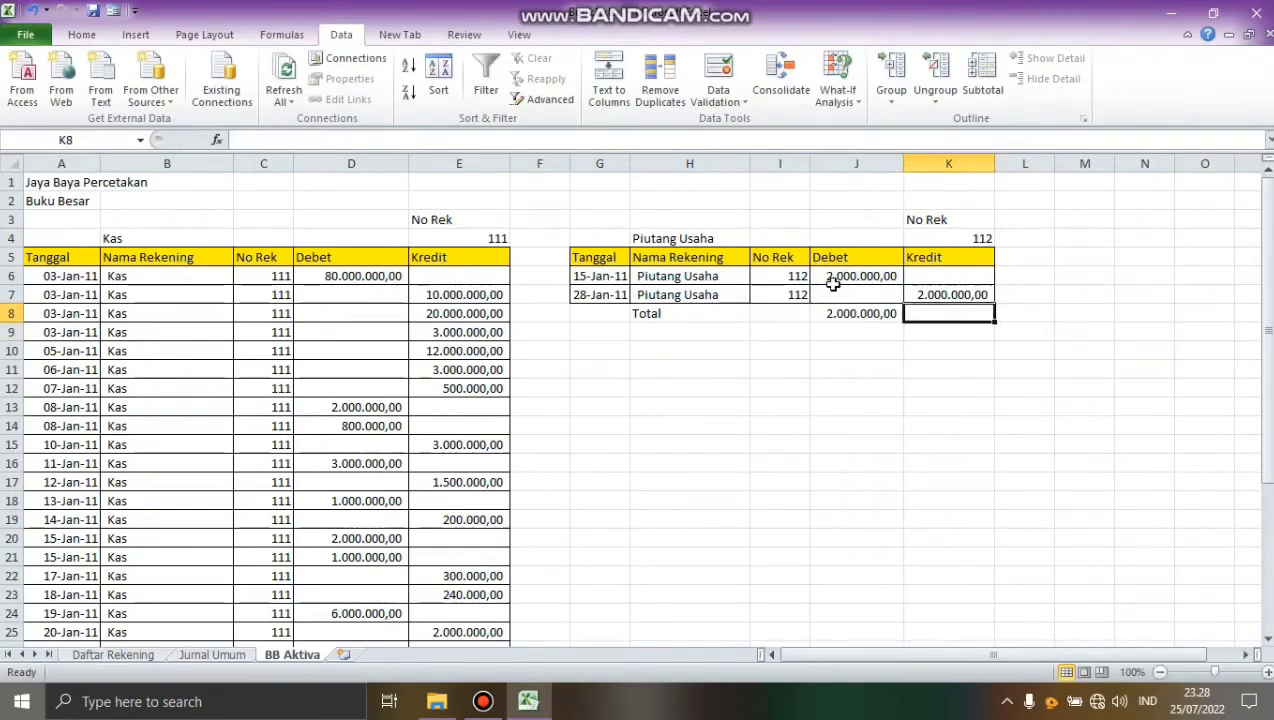
{"action": "type", "text": "=sum"}
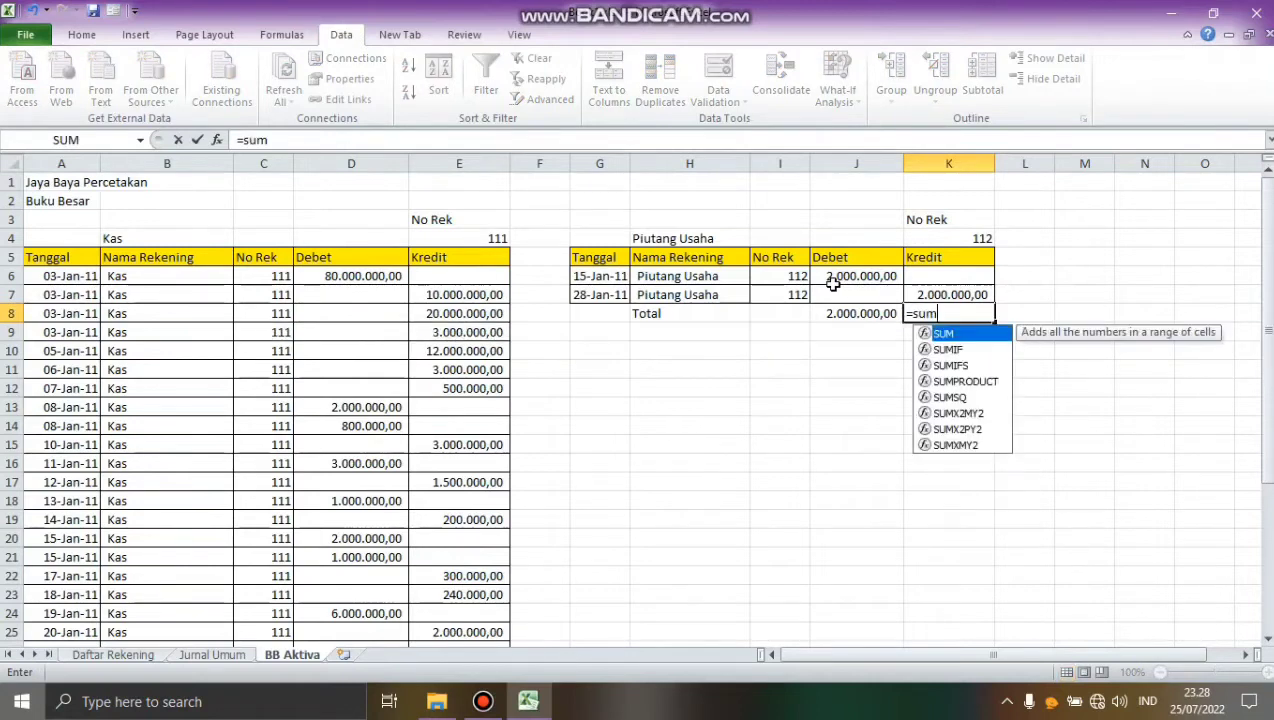
{"action": "type", "text": "("}
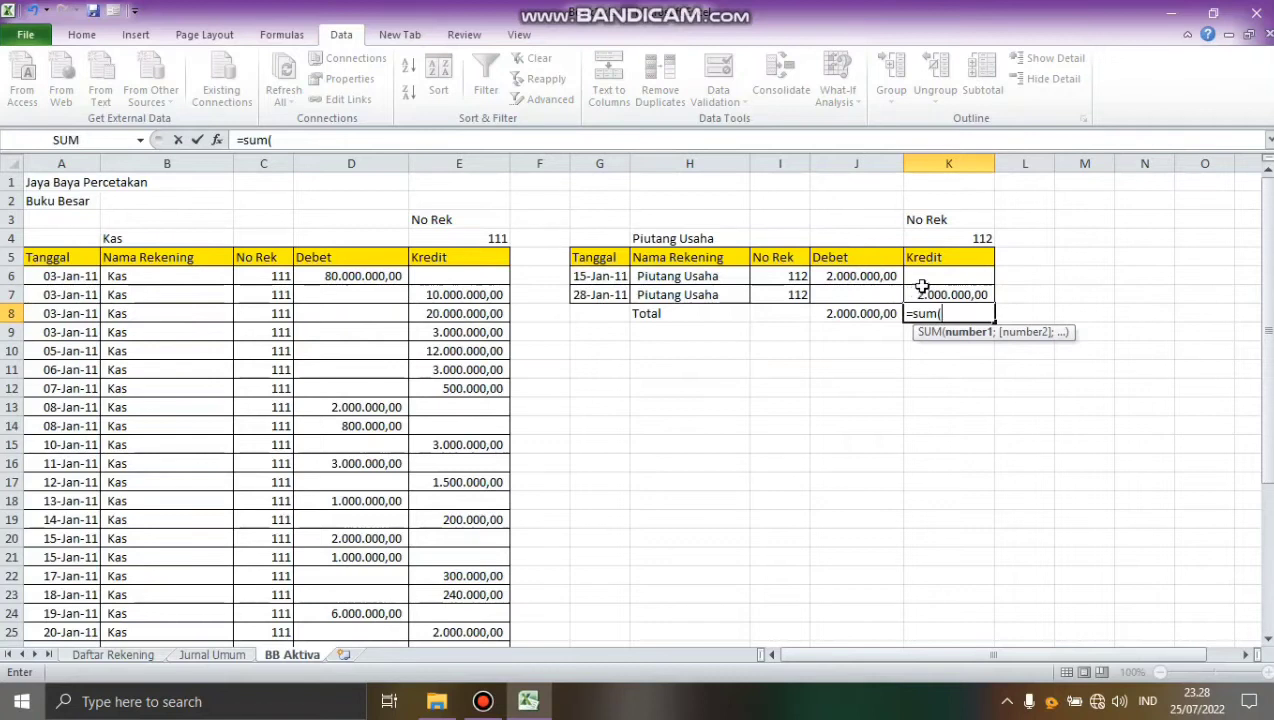
{"action": "left_click_drag", "start_coordinate": [923, 281], "coordinate": [925, 293]}
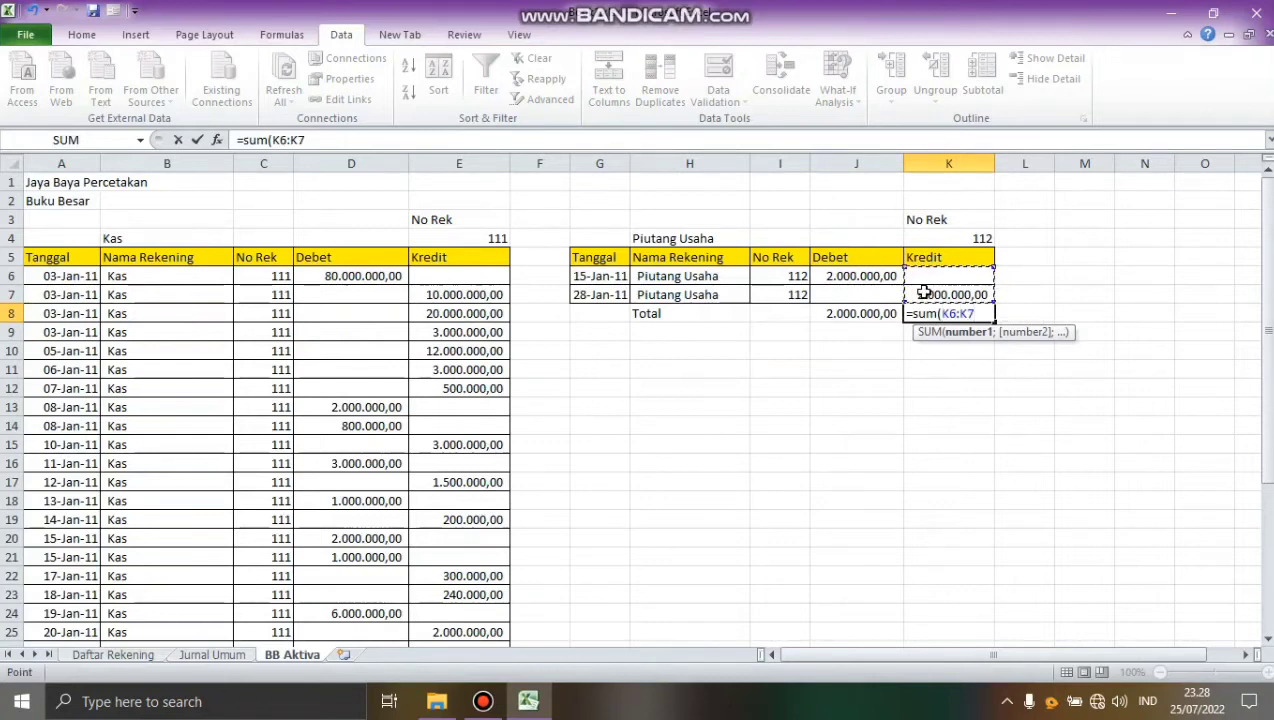
{"action": "type", "text": ")"}
{"action": "key", "text": "Return"}
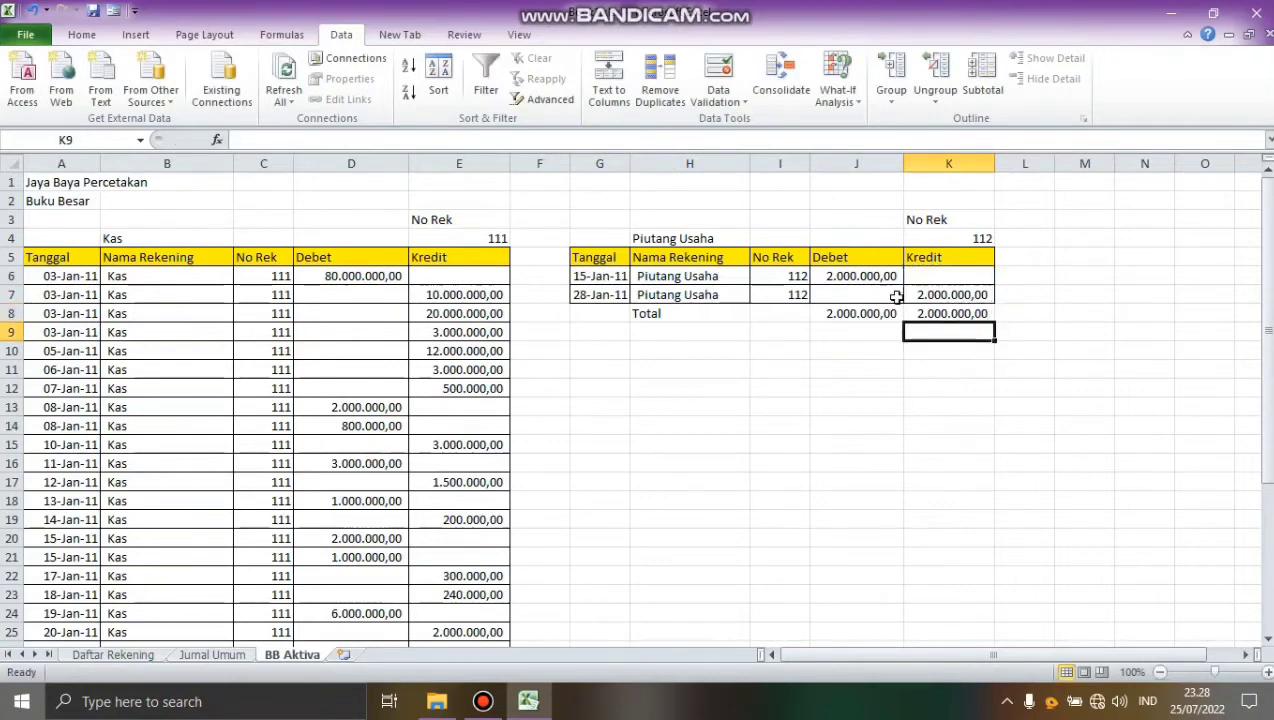
Step: Enter the label Saldo in H9 and calculate the Piutang Usaha balance in J9 with =J8-K8
{"action": "left_click", "coordinate": [715, 338]}
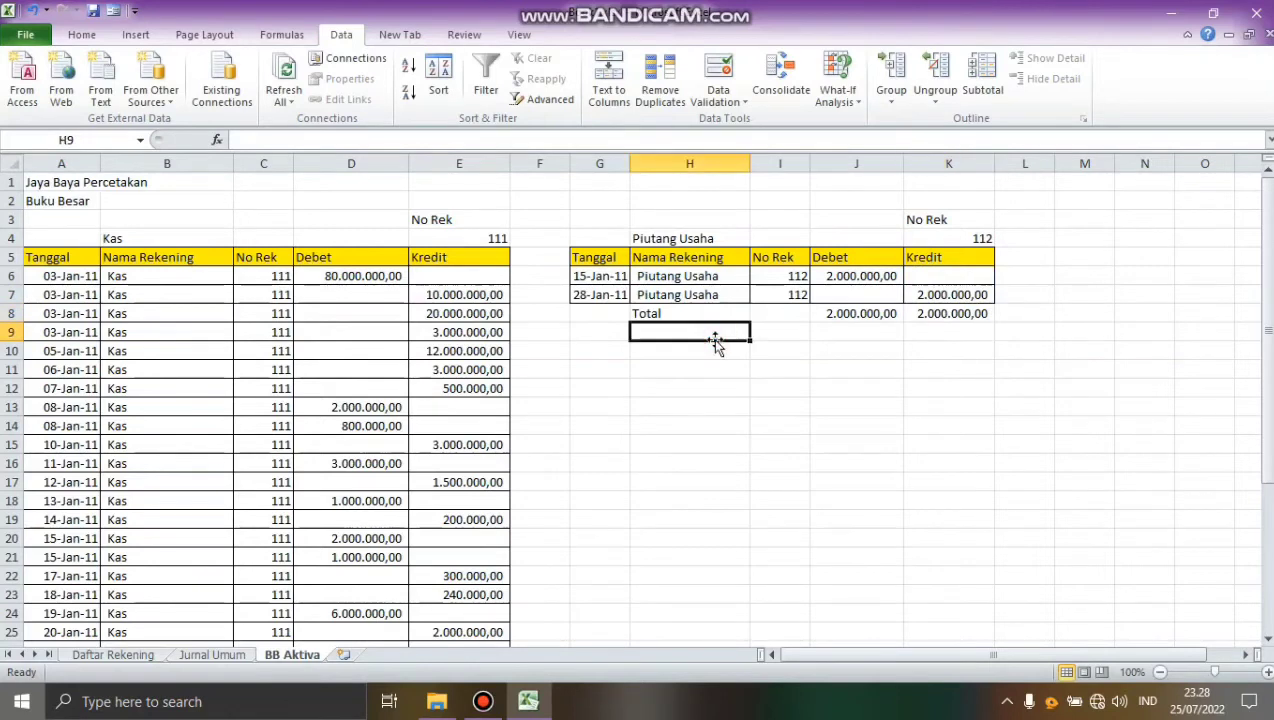
{"action": "type", "text": "Saldo"}
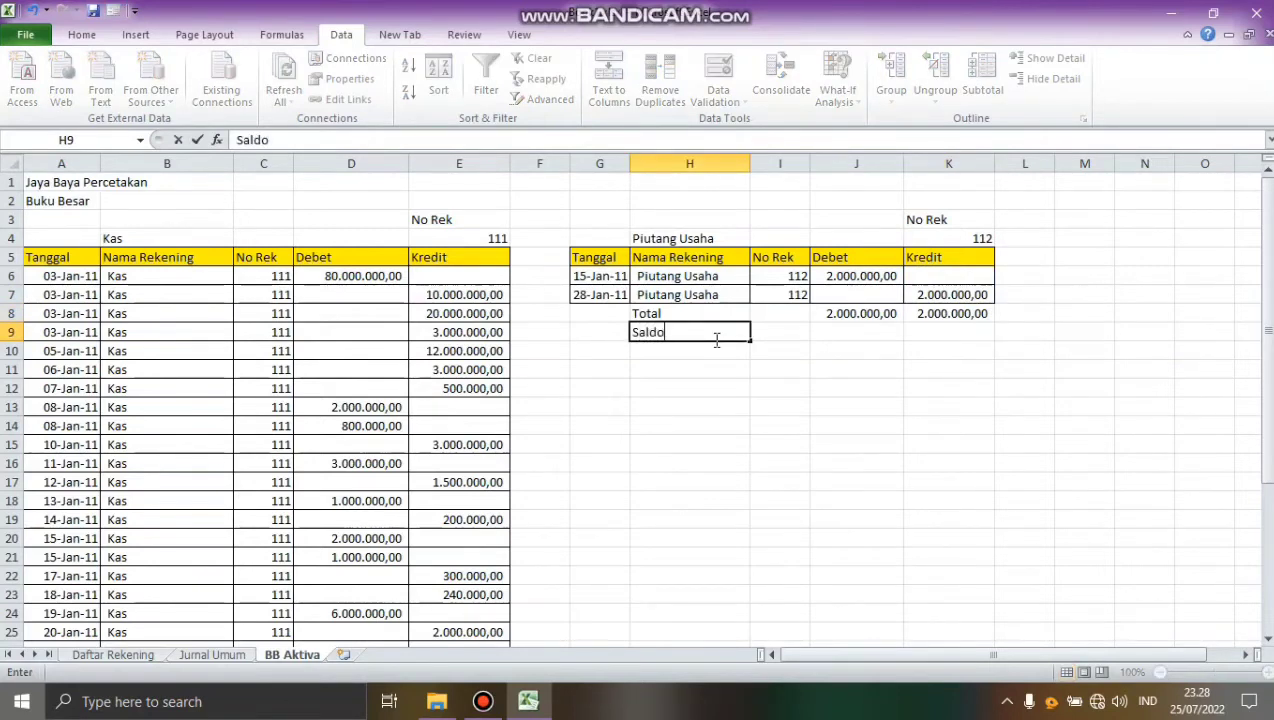
{"action": "left_click", "coordinate": [855, 335]}
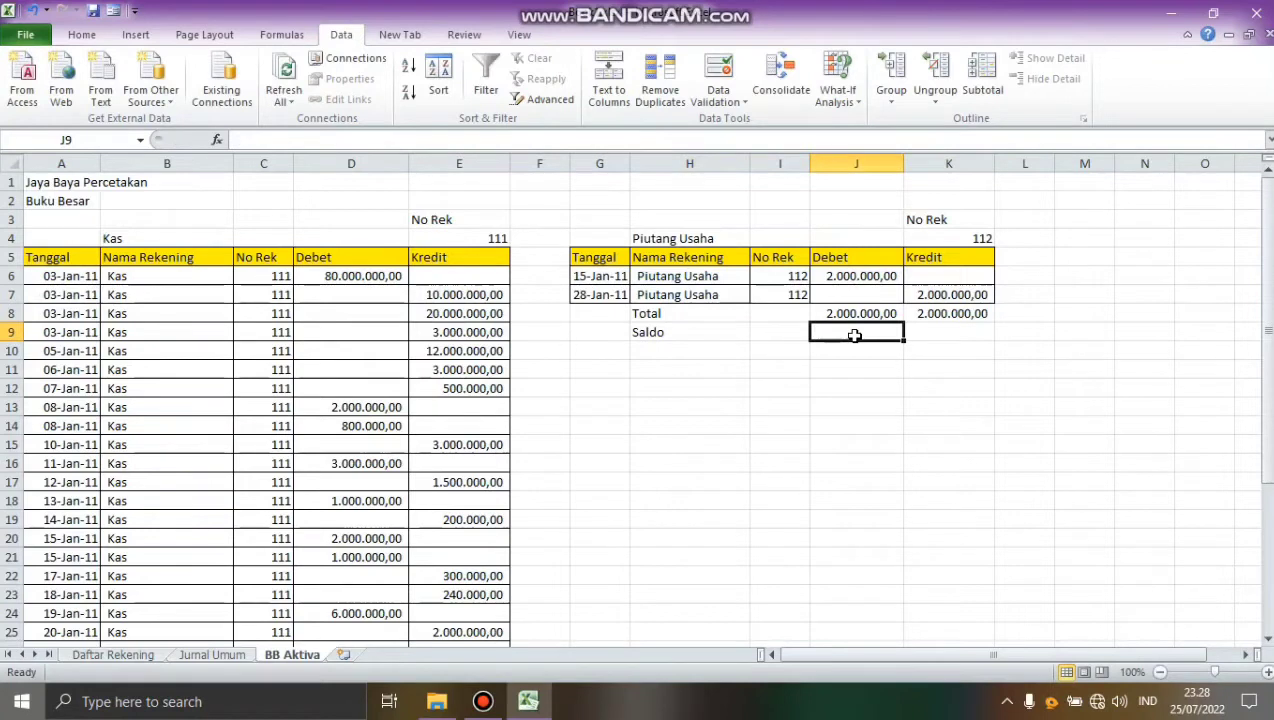
{"action": "type", "text": "="}
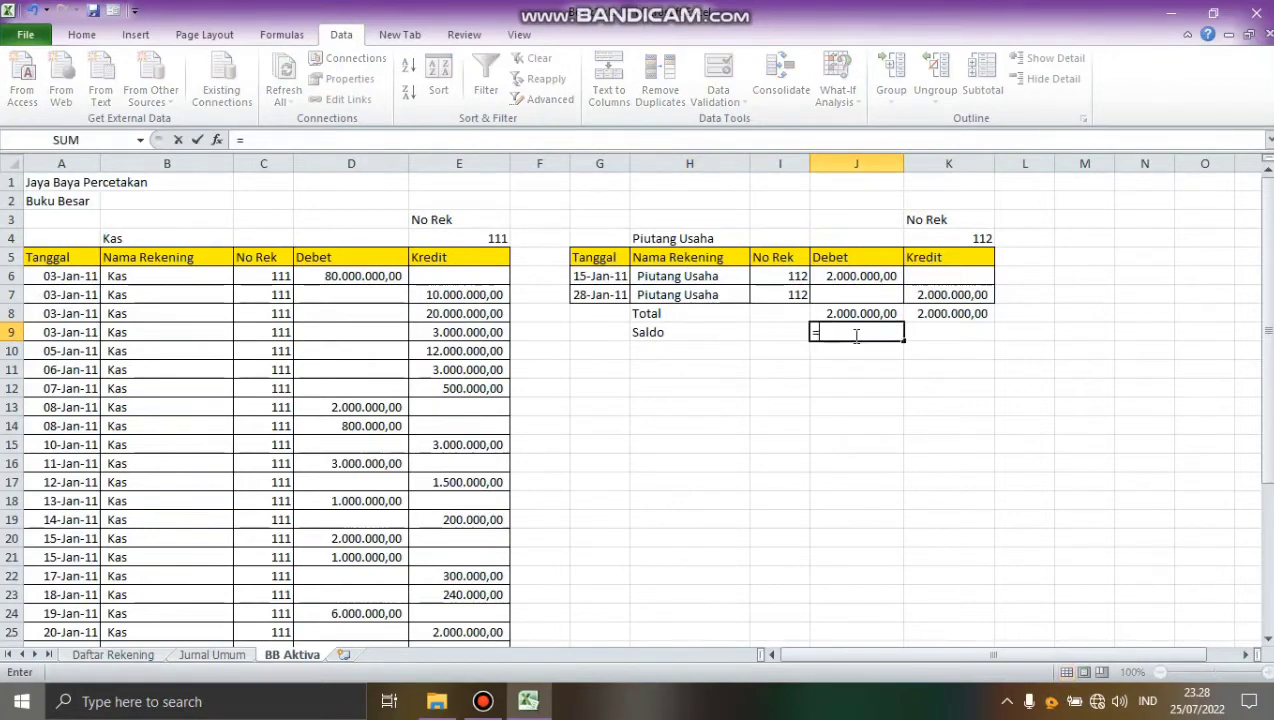
{"action": "left_click", "coordinate": [856, 316]}
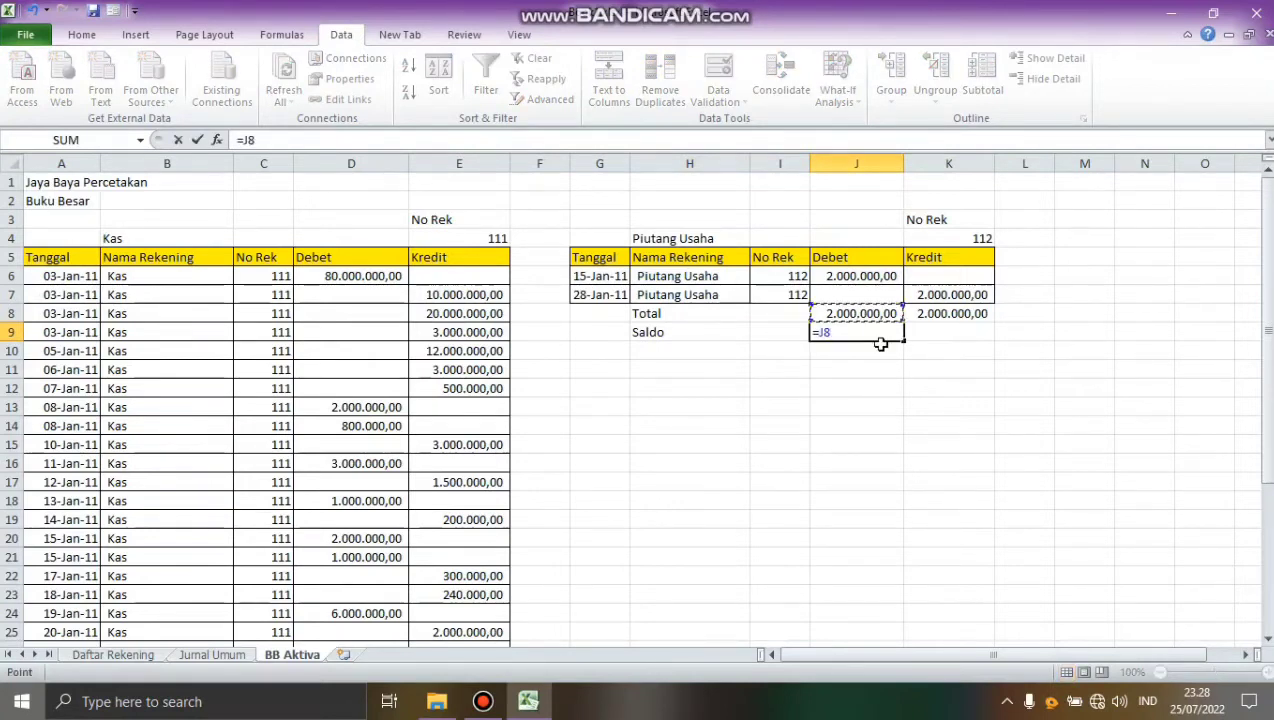
{"action": "type", "text": "-"}
{"action": "left_click", "coordinate": [918, 313]}
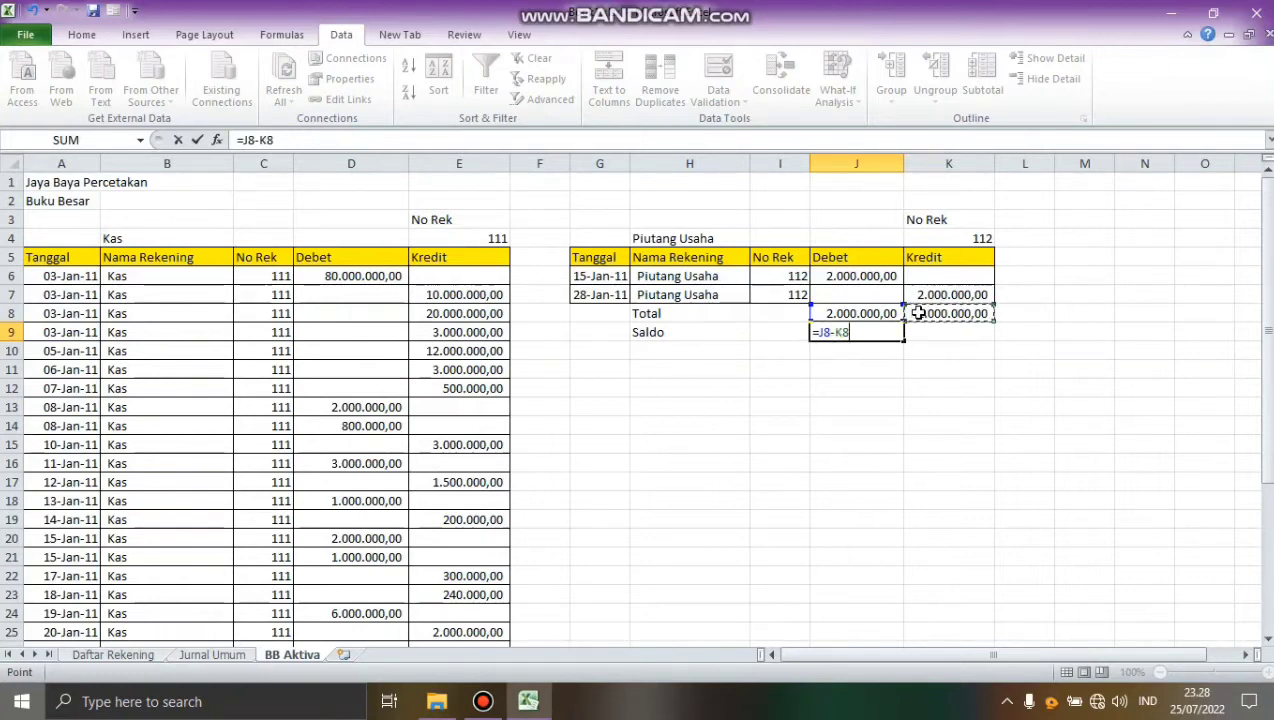
{"action": "key", "text": "Return"}
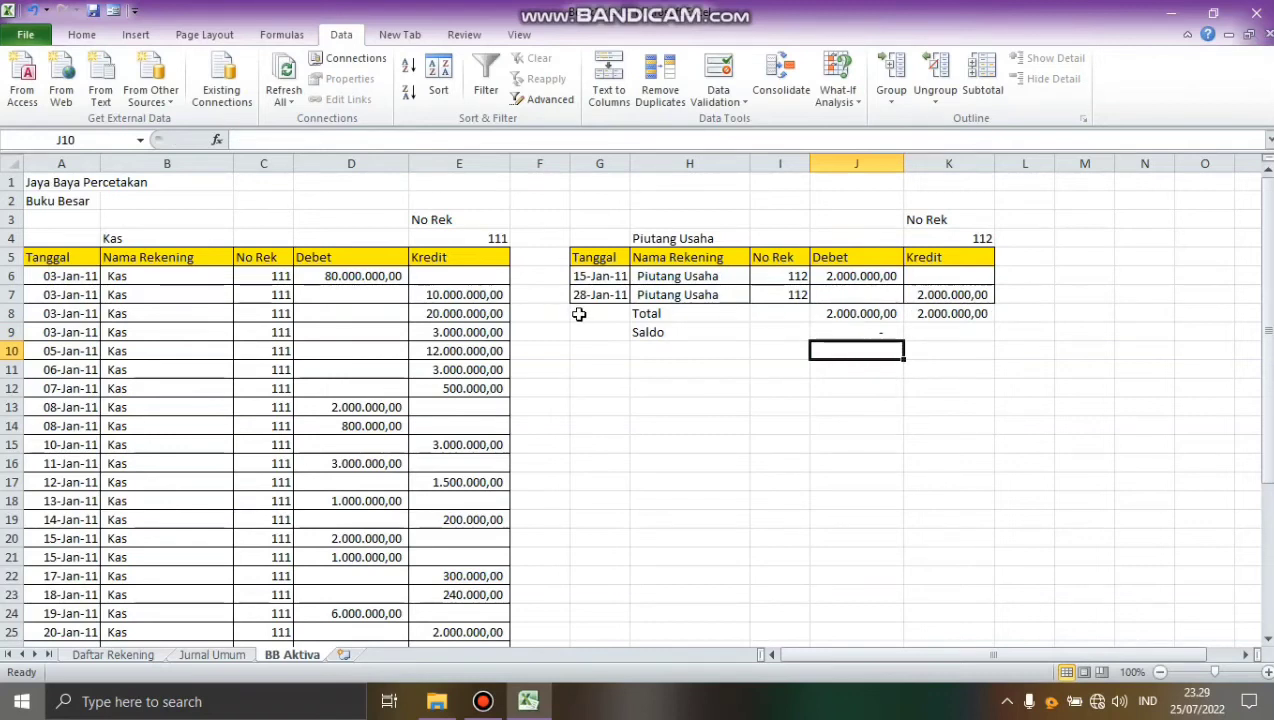
Step: Apply all borders to the Piutang Usaha total and balance rows, G8:K9
{"action": "left_click_drag", "start_coordinate": [579, 311], "coordinate": [893, 328]}
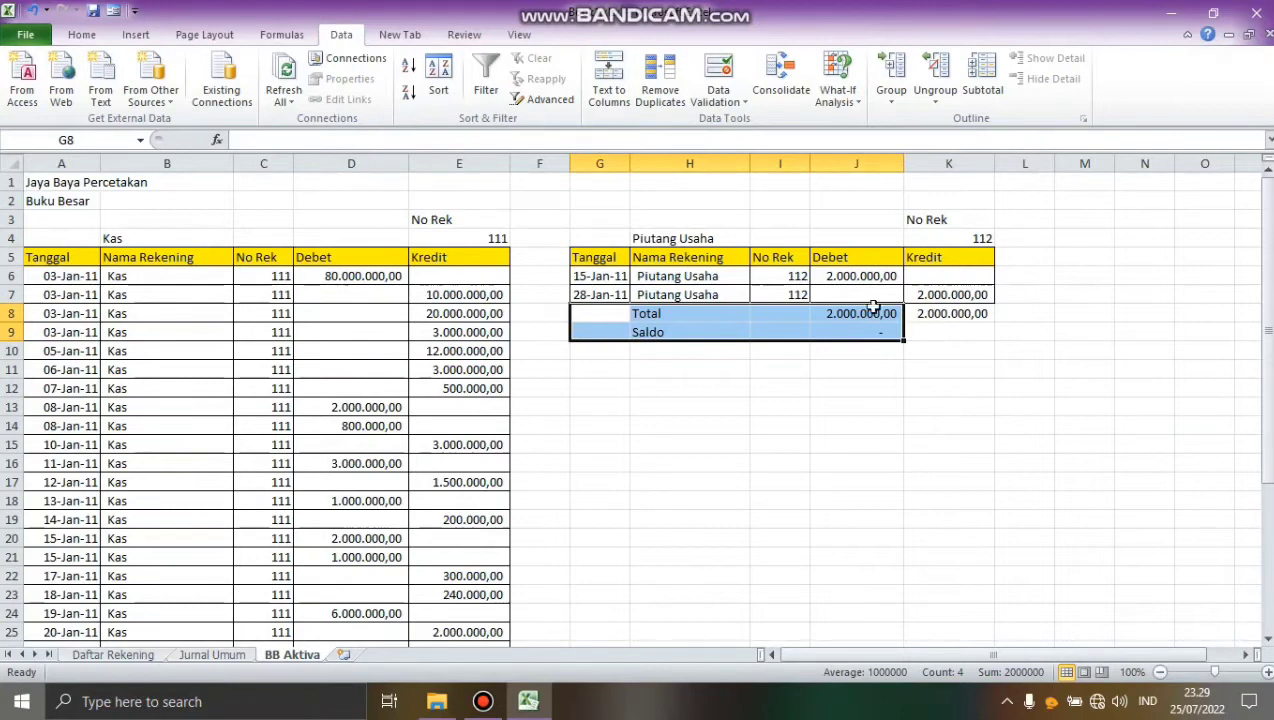
{"action": "key", "text": "shift+Right"}
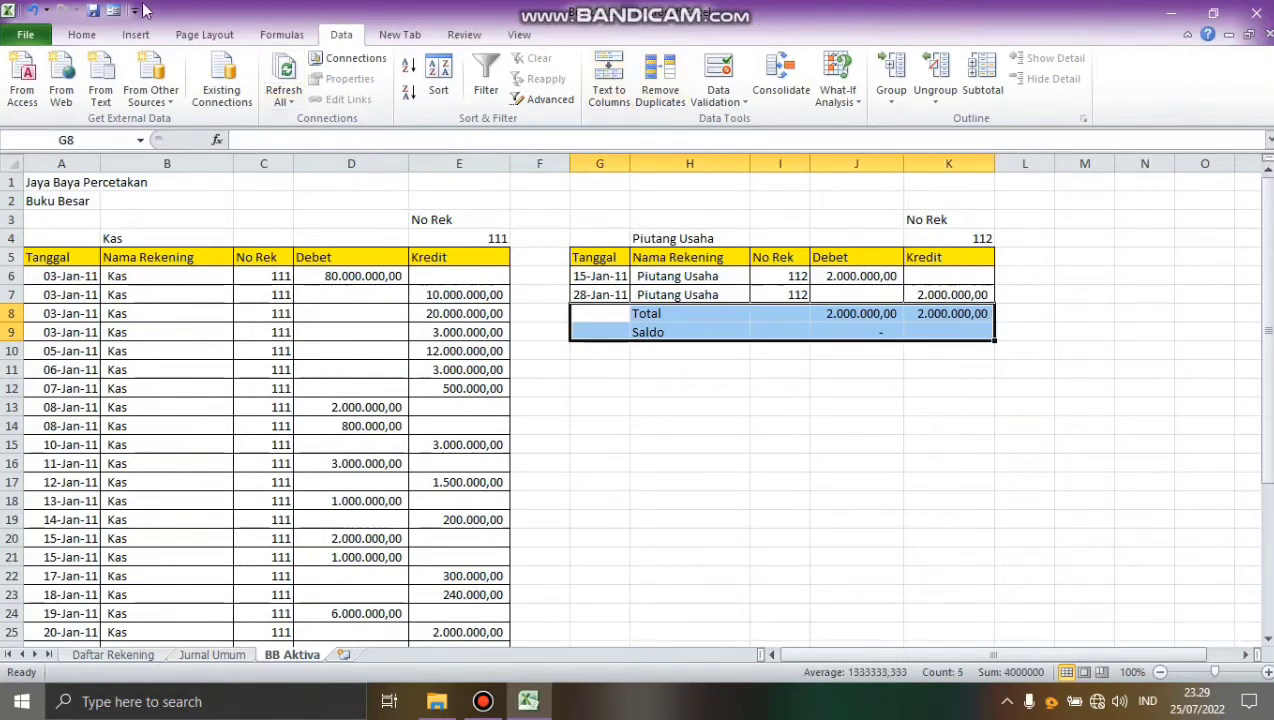
{"action": "left_click", "coordinate": [100, 34]}
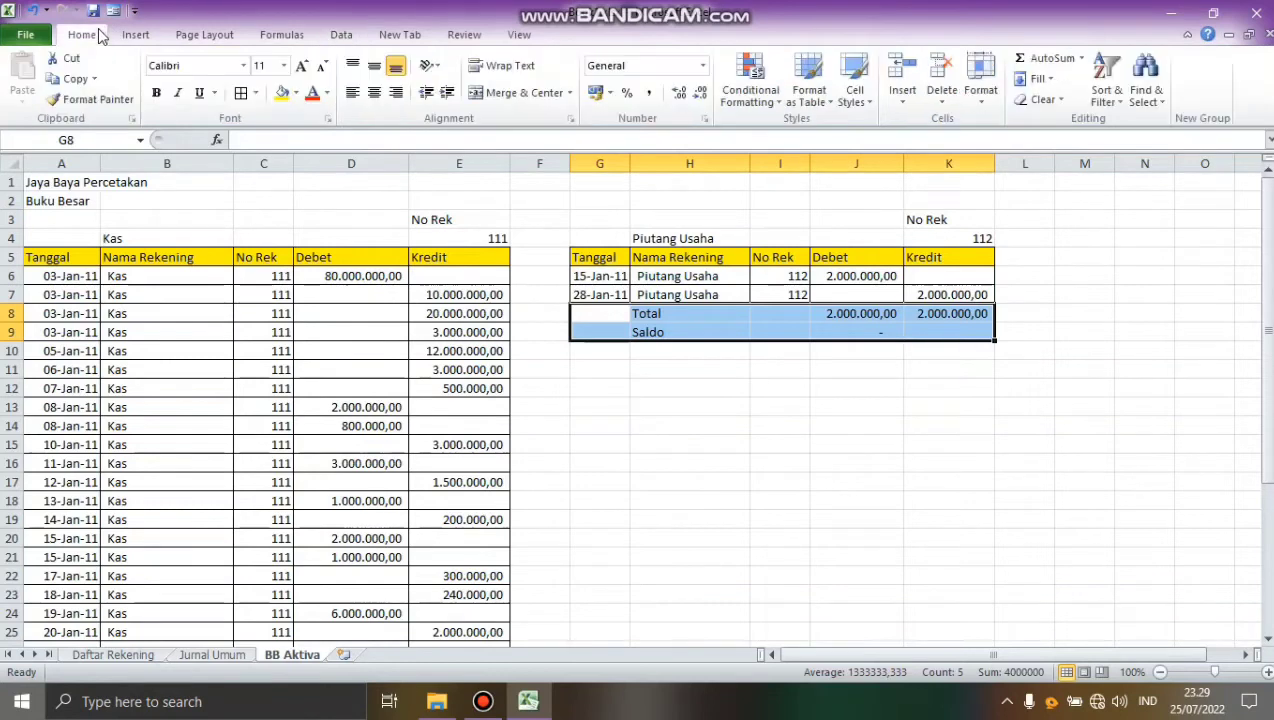
{"action": "left_click", "coordinate": [257, 96]}
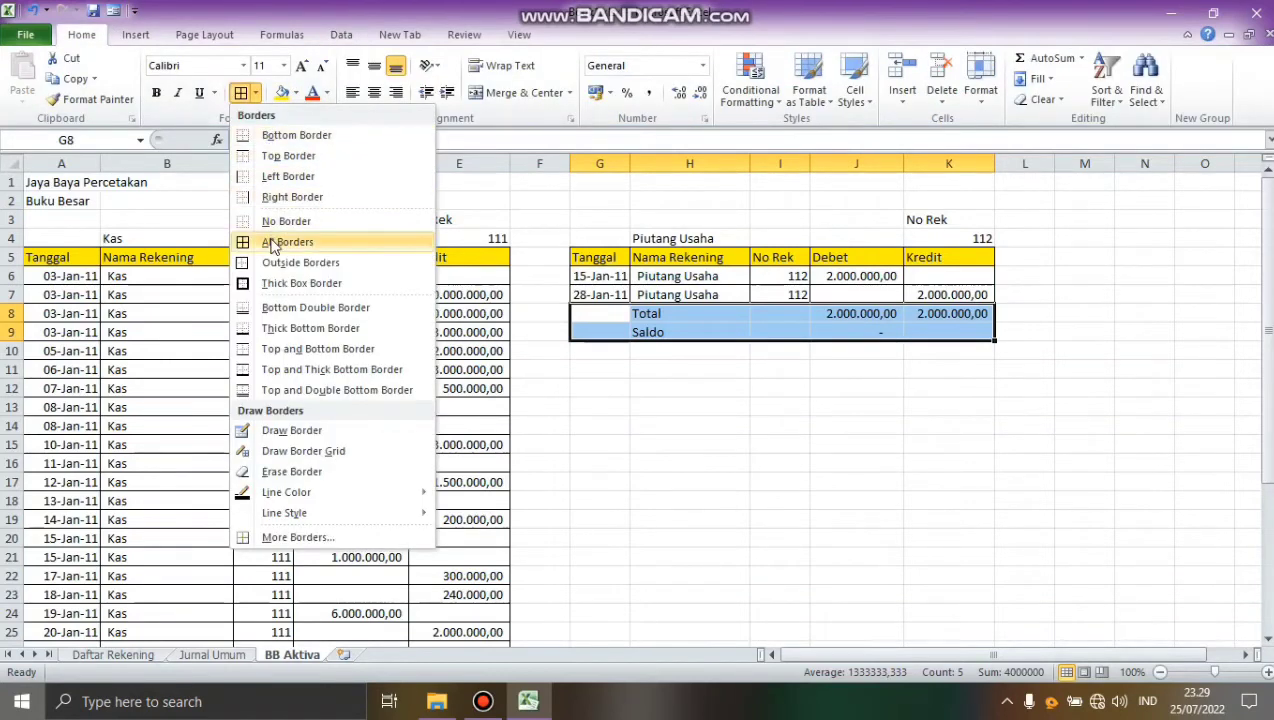
{"action": "left_click", "coordinate": [272, 243]}
{"action": "left_click", "coordinate": [654, 516]}
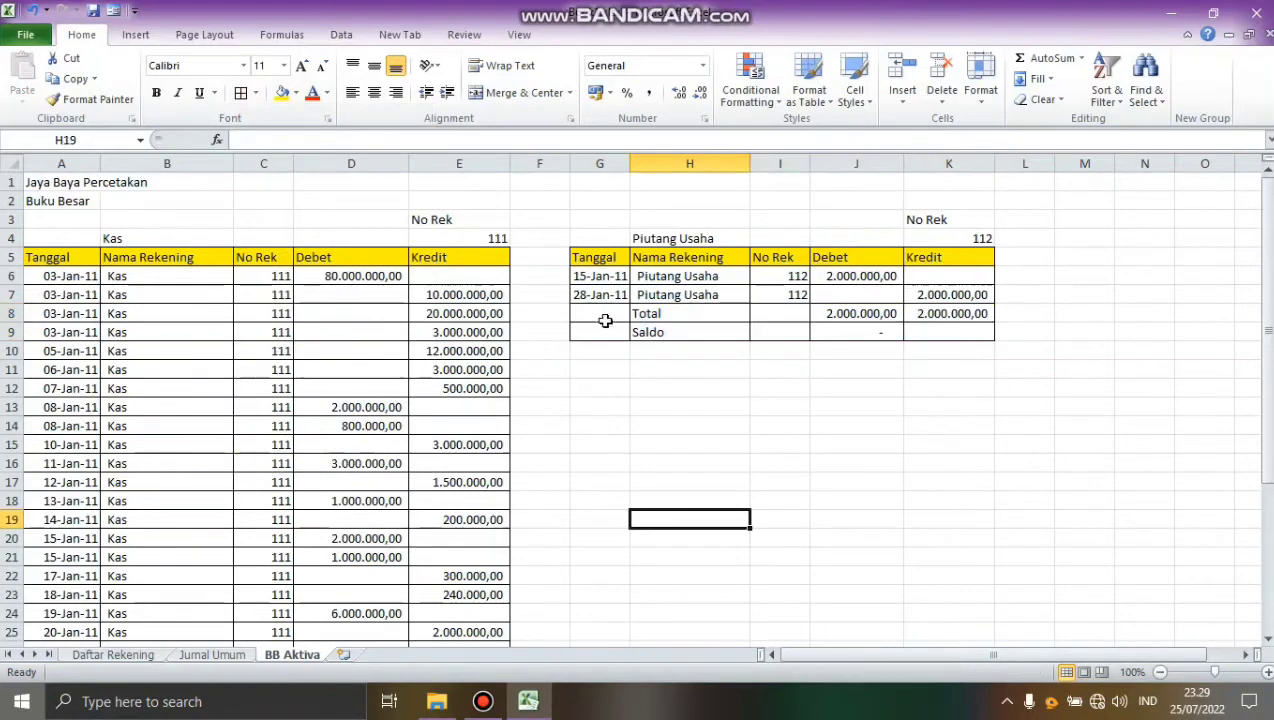
Step: Merge and center the Total label across G8:I8 and the Saldo label across G9:I9
{"action": "left_click_drag", "start_coordinate": [600, 313], "coordinate": [760, 315]}
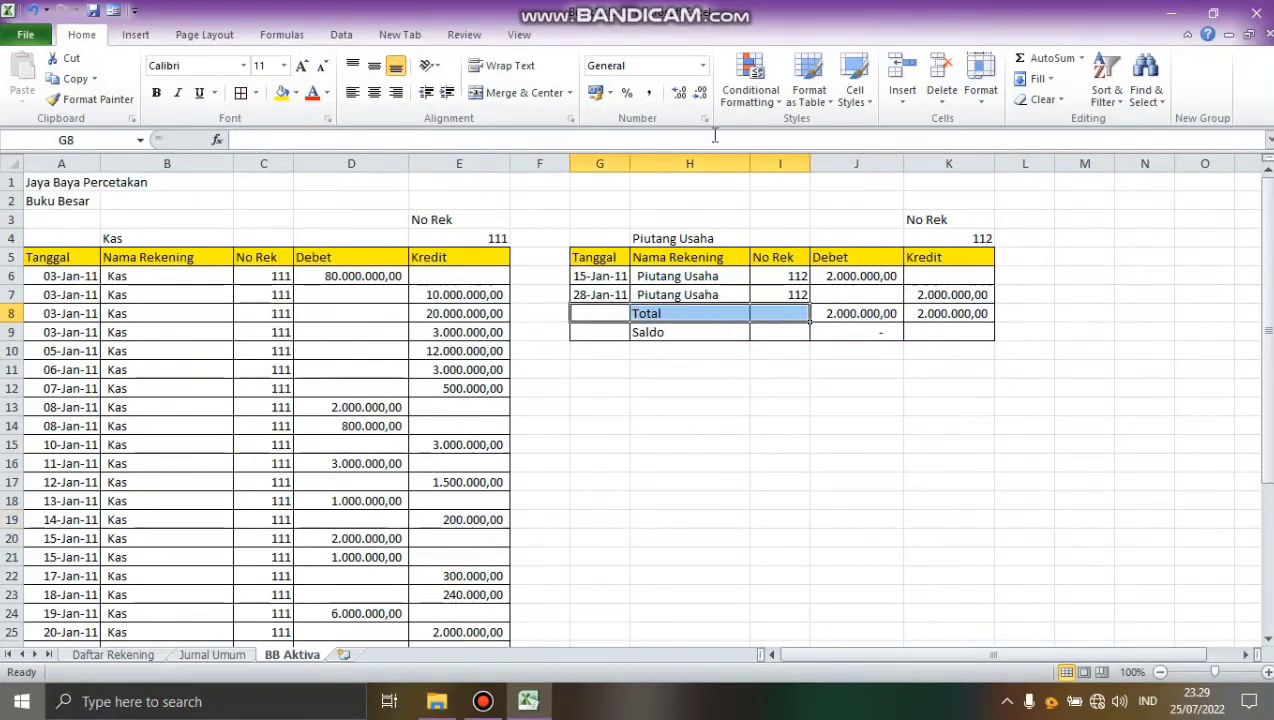
{"action": "left_click", "coordinate": [503, 93]}
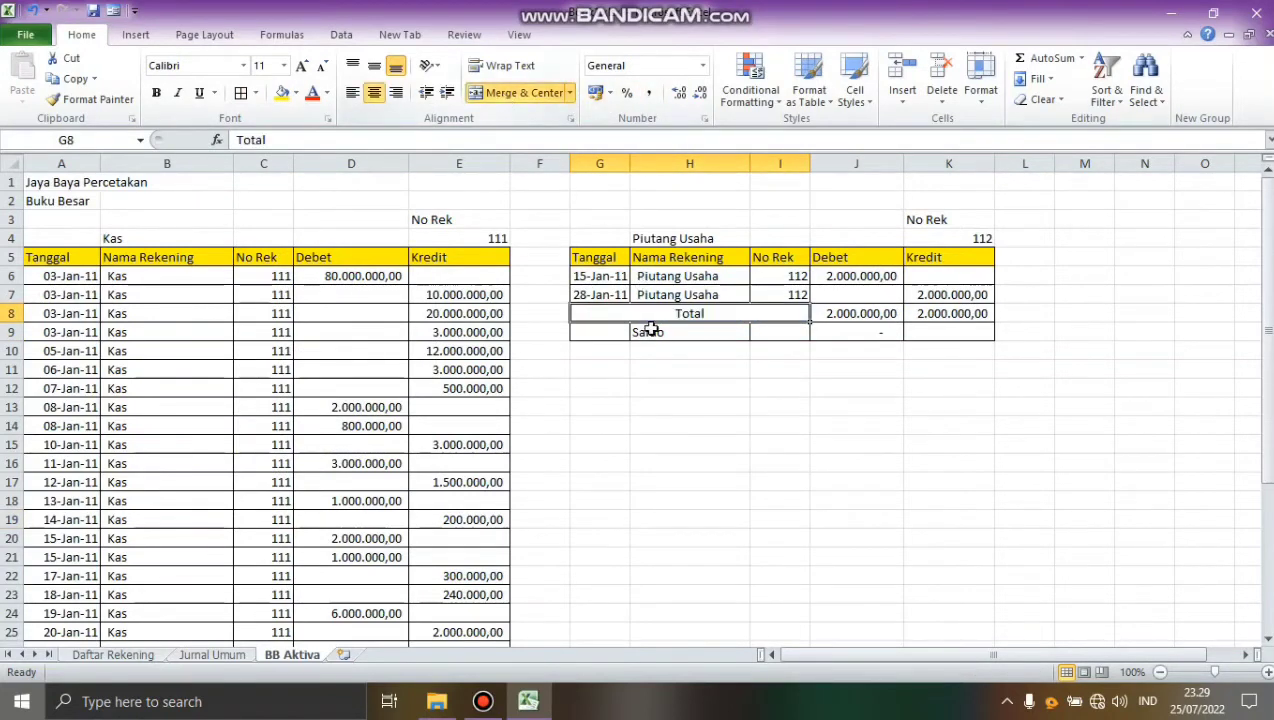
{"action": "left_click_drag", "start_coordinate": [623, 336], "coordinate": [756, 332]}
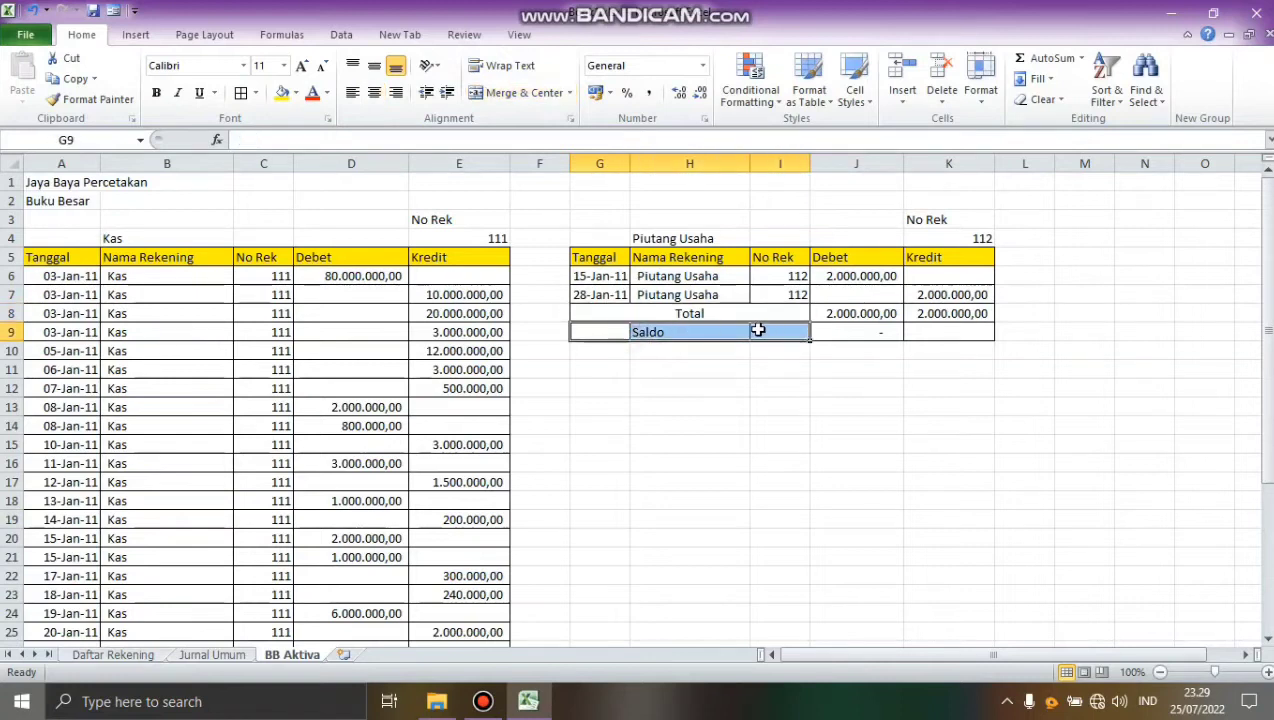
{"action": "left_click", "coordinate": [557, 97]}
{"action": "left_click", "coordinate": [744, 427]}
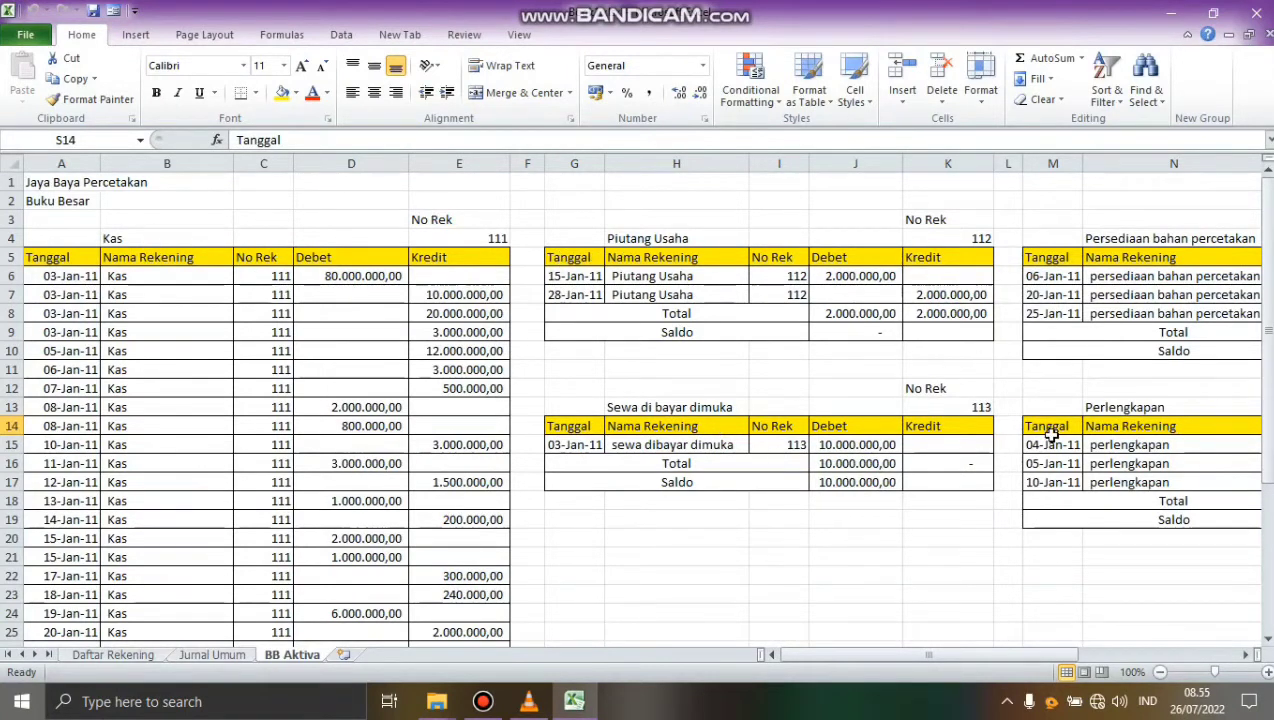
{"action": "left_click", "coordinate": [1241, 655]}
{"action": "left_click_drag", "start_coordinate": [1241, 655], "coordinate": [1241, 660]}
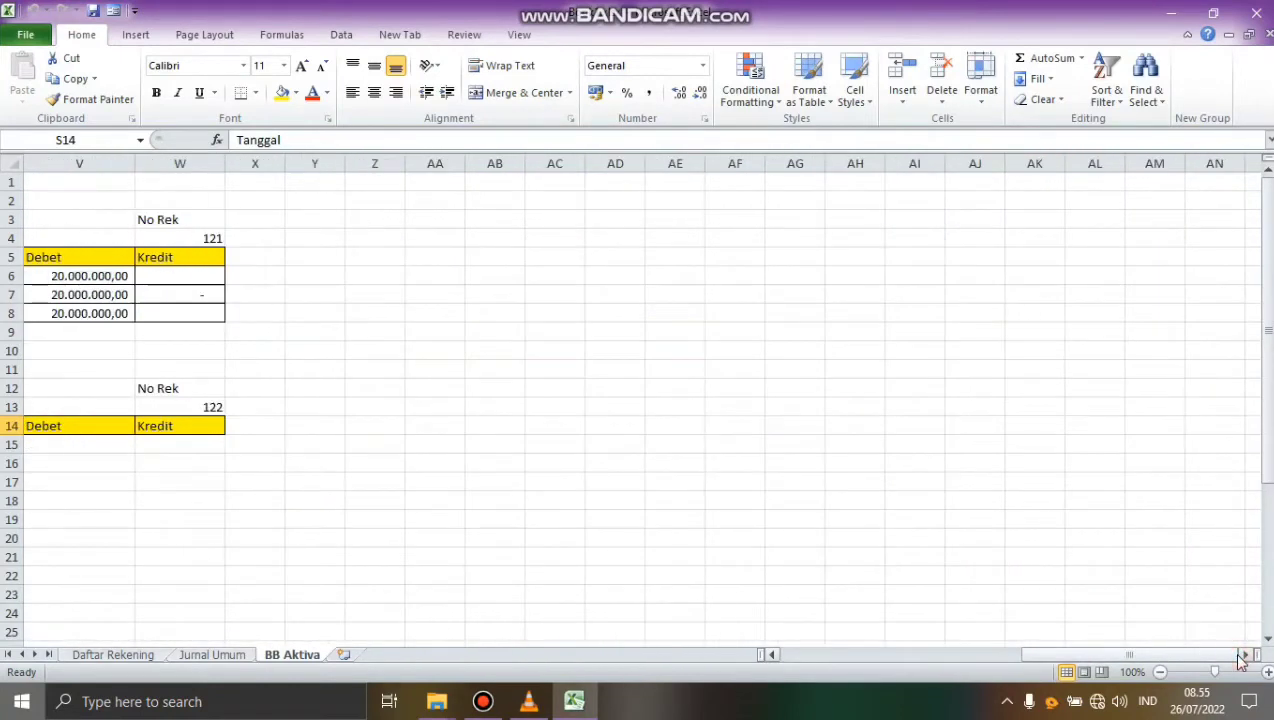
{"action": "left_click_drag", "start_coordinate": [1050, 657], "coordinate": [790, 663]}
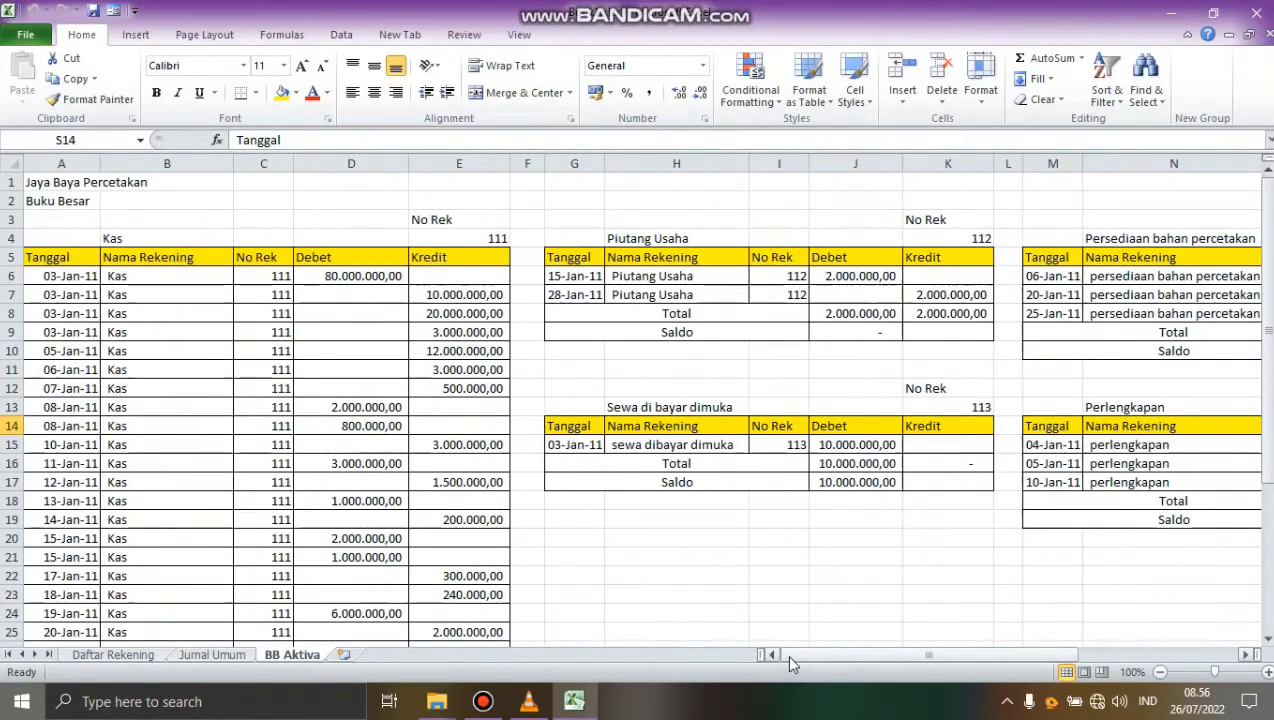
Step: Insert a new worksheet after BB Aktiva and name it Kewajiban
{"action": "left_click", "coordinate": [345, 656]}
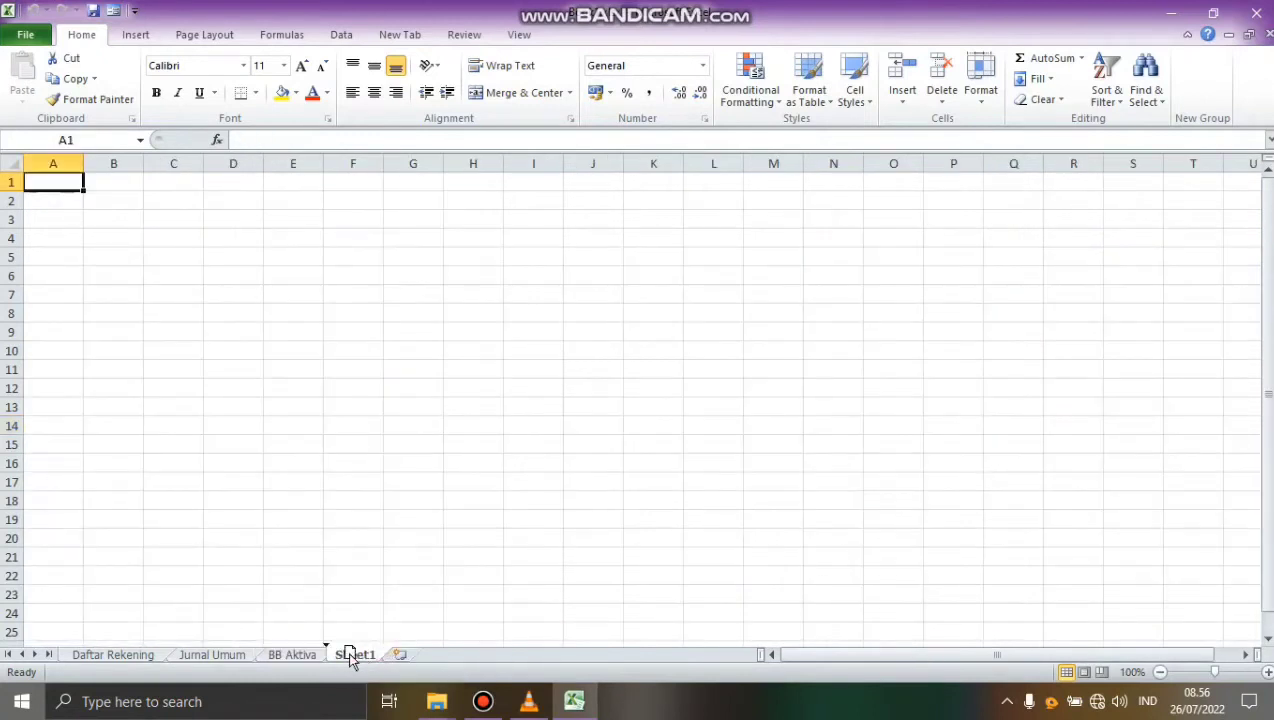
{"action": "double_click", "coordinate": [372, 655]}
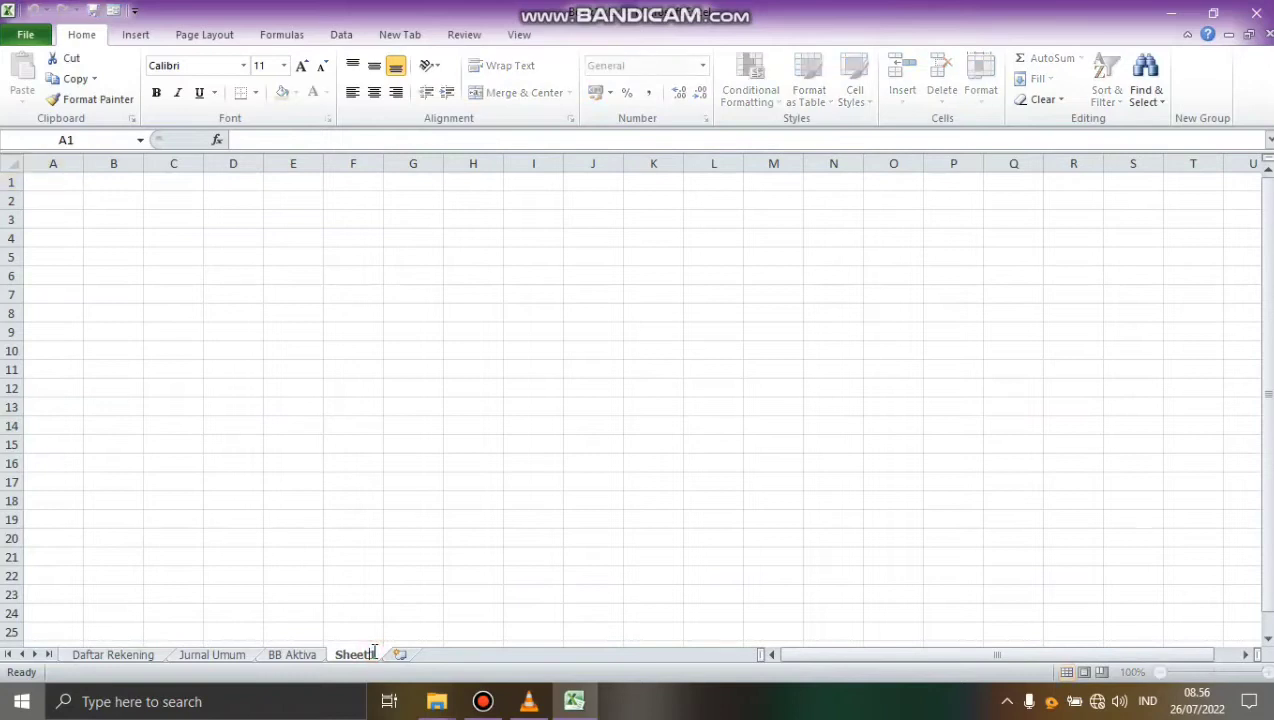
{"action": "key", "text": "BackSpace"}
{"action": "key", "text": "BackSpace"}
{"action": "key", "text": "BackSpace"}
{"action": "type", "text": "Kewajiba"}
{"action": "type", "text": "n"}
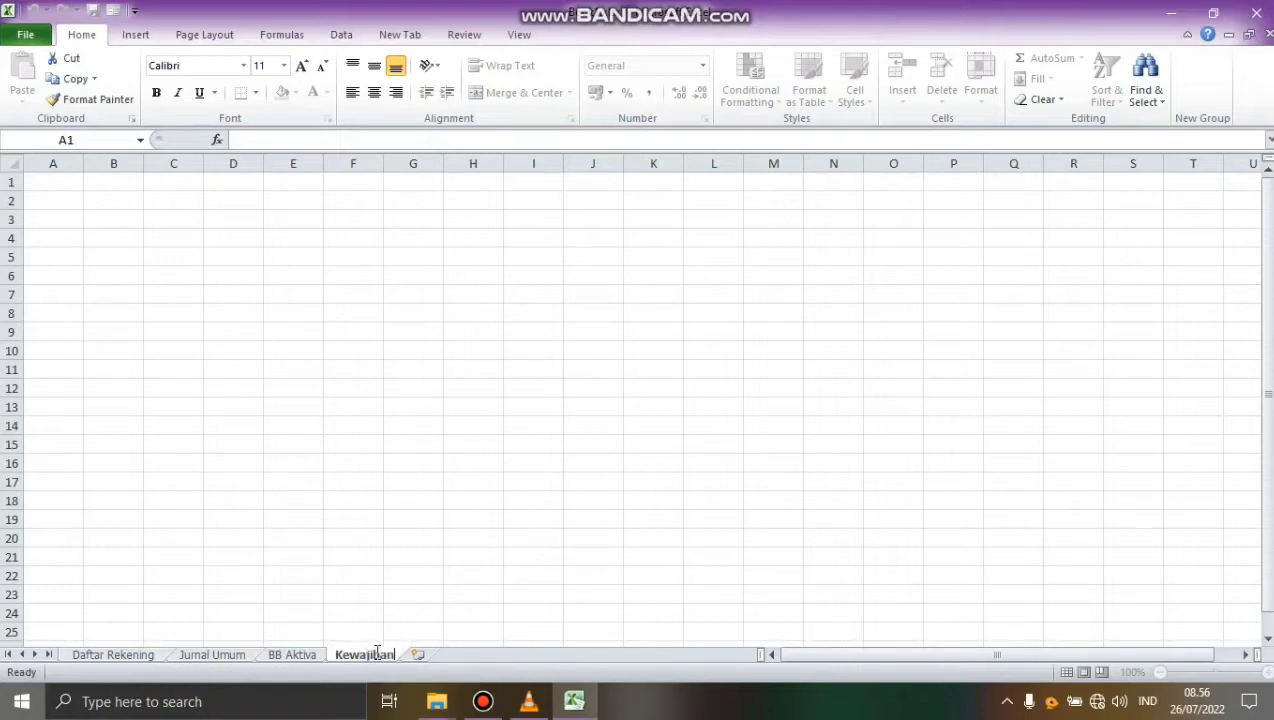
{"action": "key", "text": "Return"}
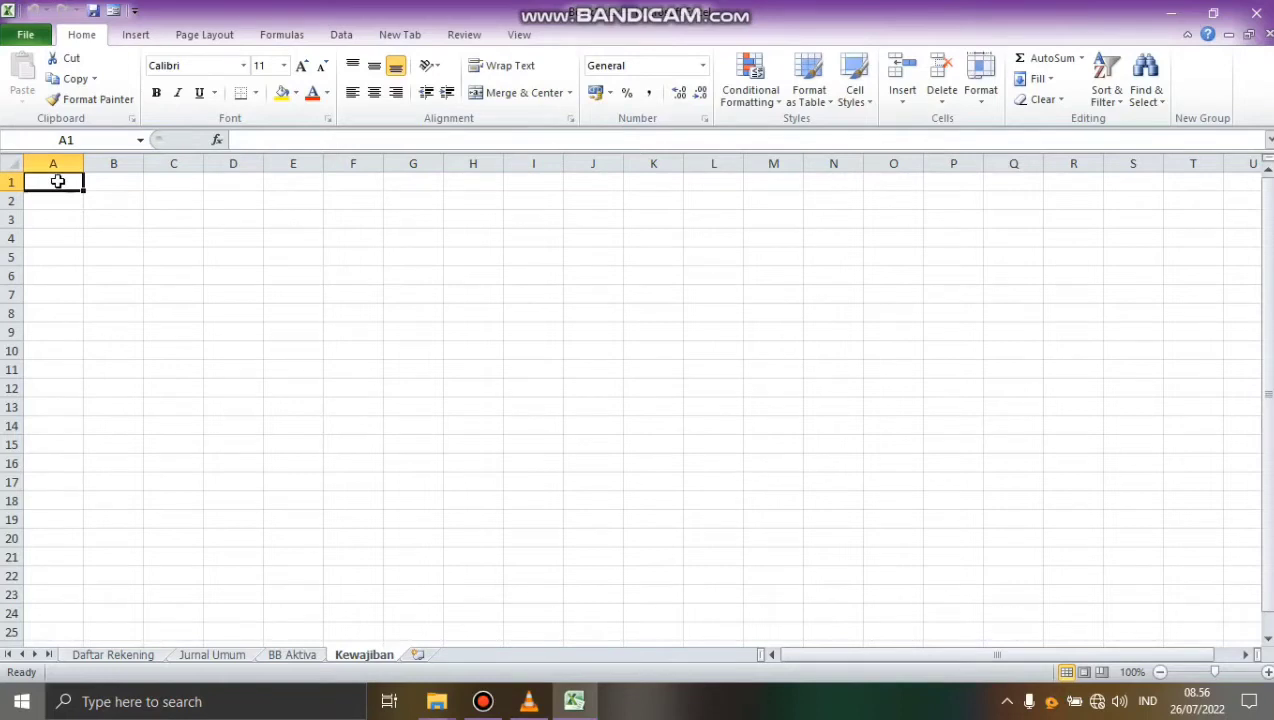
Step: Enter the headings Jaya Baya Percetakan in A1 and Buku Besar in A2 of the Kewajiban sheet
{"action": "type", "text": "Jaya Baya P"}
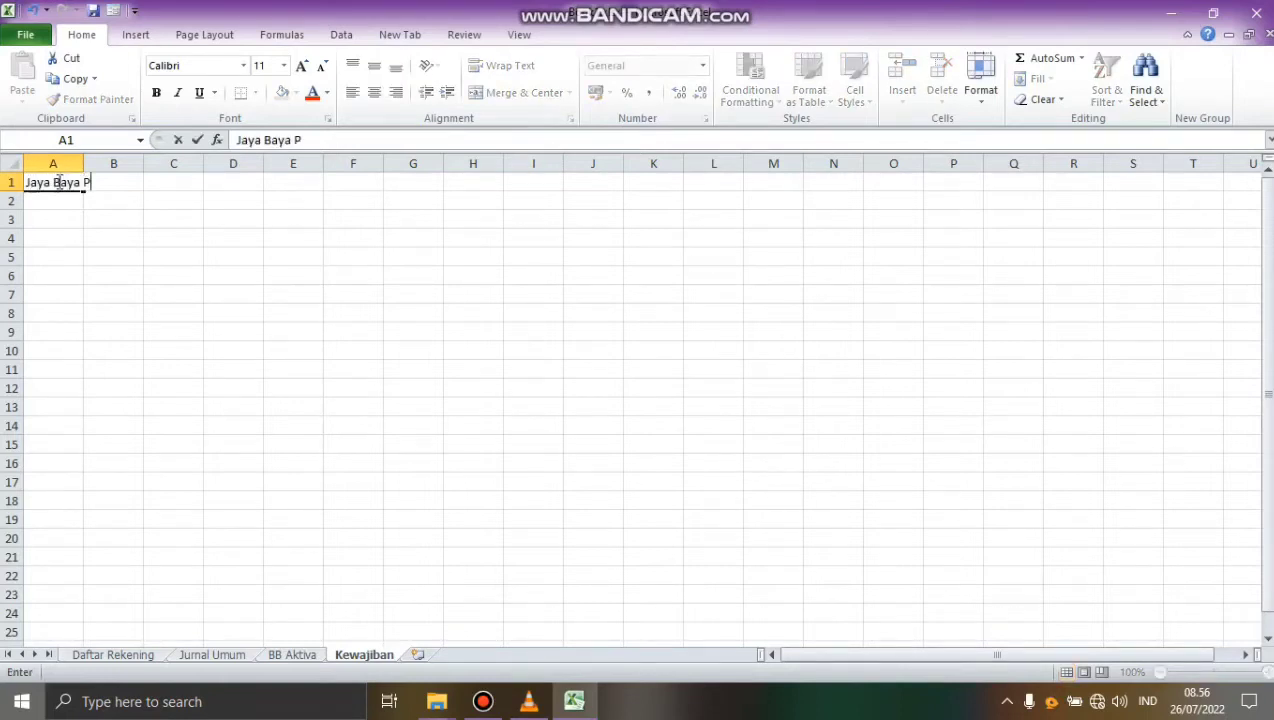
{"action": "type", "text": "ercetakan"}
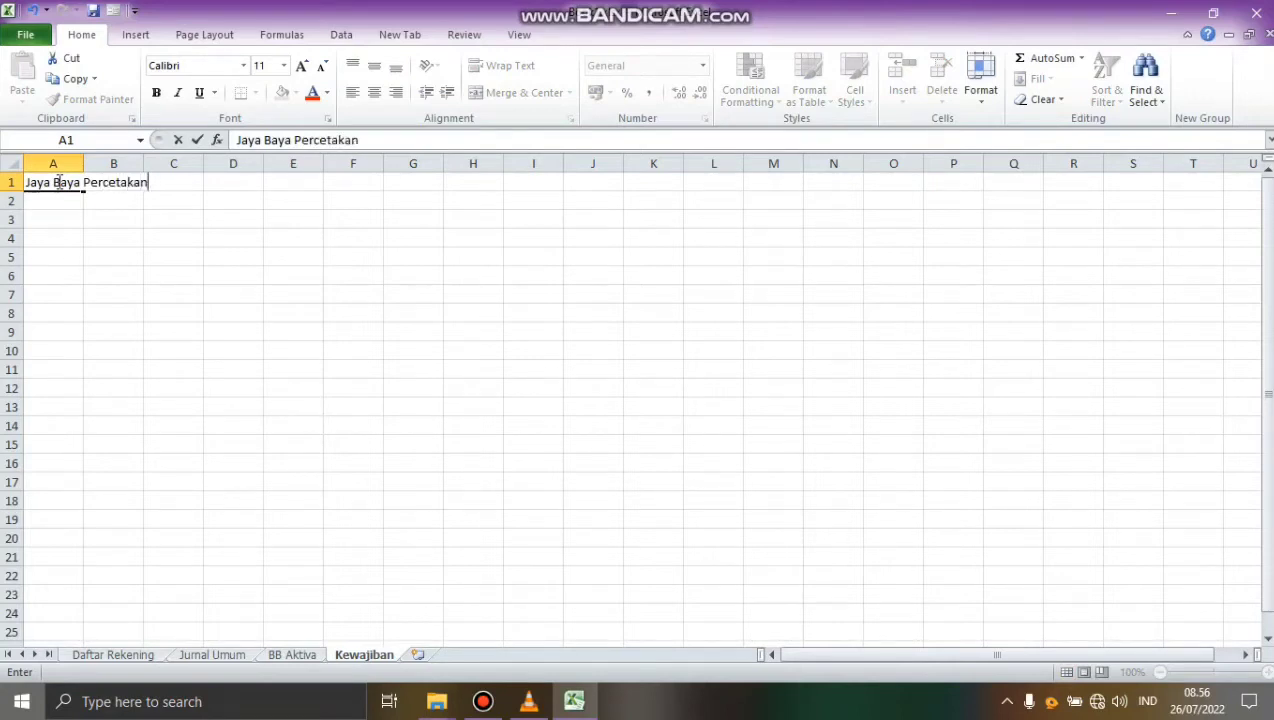
{"action": "key", "text": "Return"}
{"action": "left_click", "coordinate": [58, 182]}
{"action": "key", "text": "Right"}
{"action": "key", "text": "Right"}
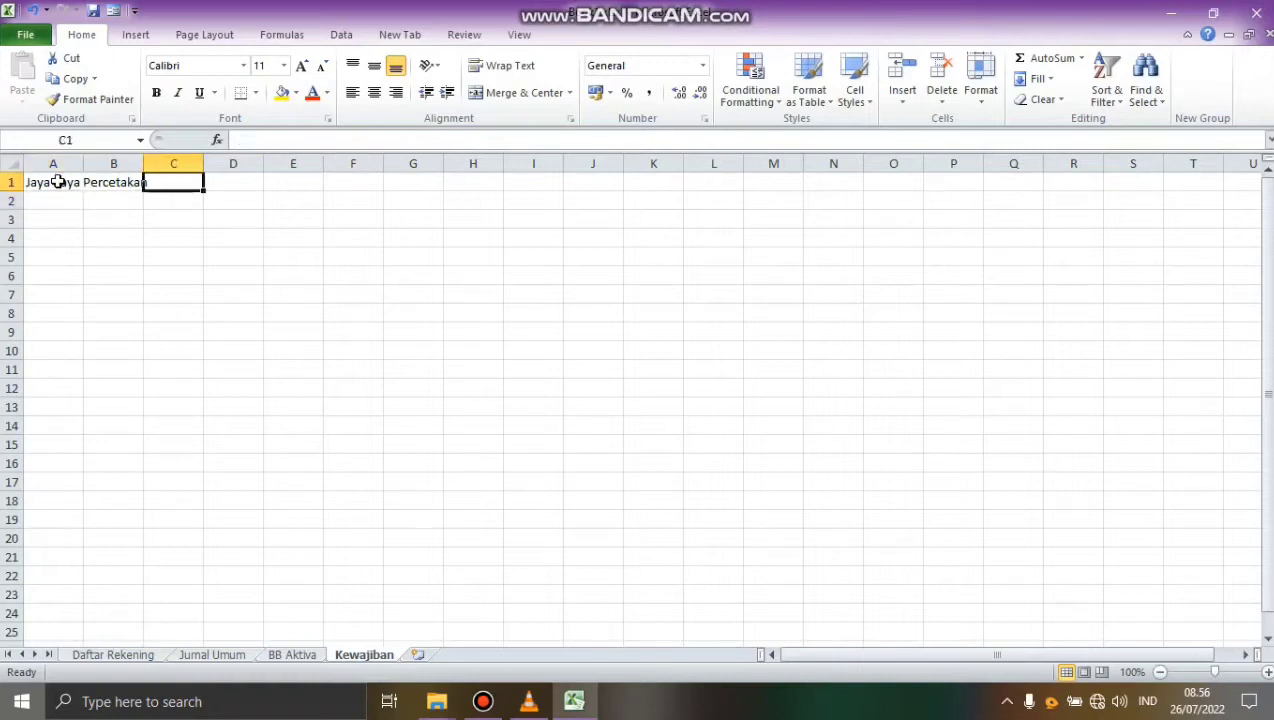
{"action": "key", "text": "Left"}
{"action": "key", "text": "Left"}
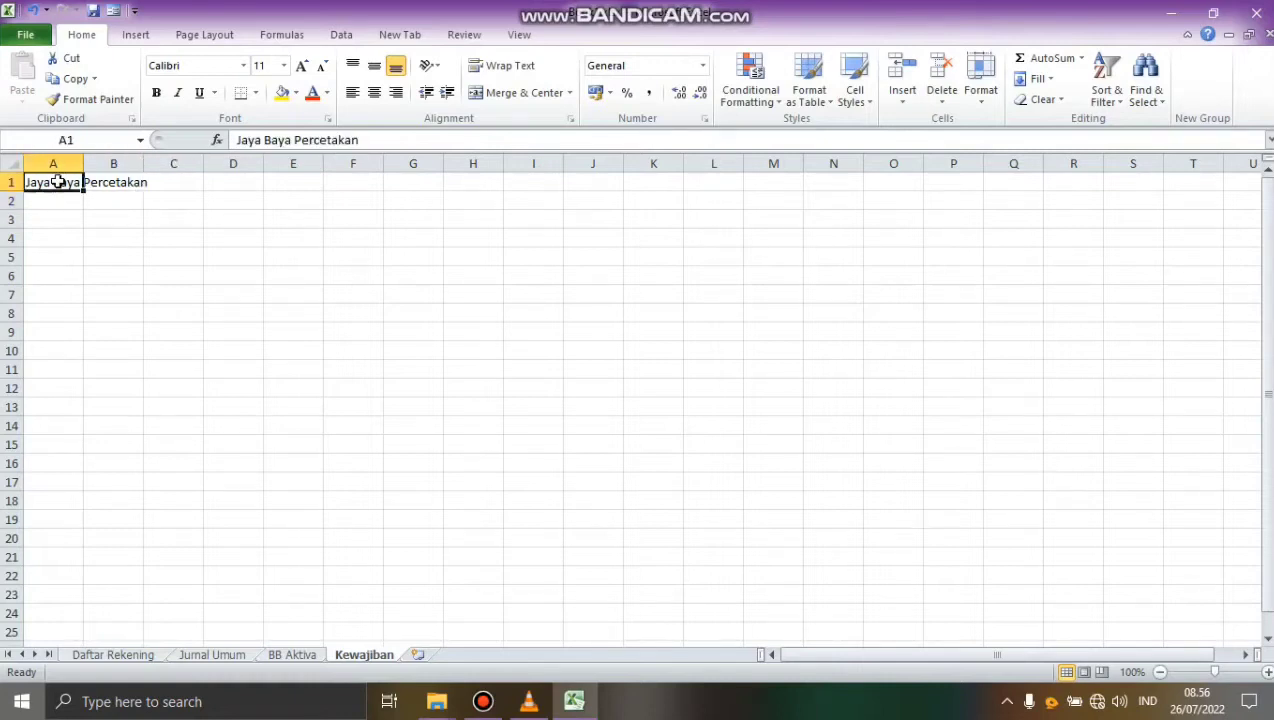
{"action": "key", "text": "Down"}
{"action": "type", "text": "B"}
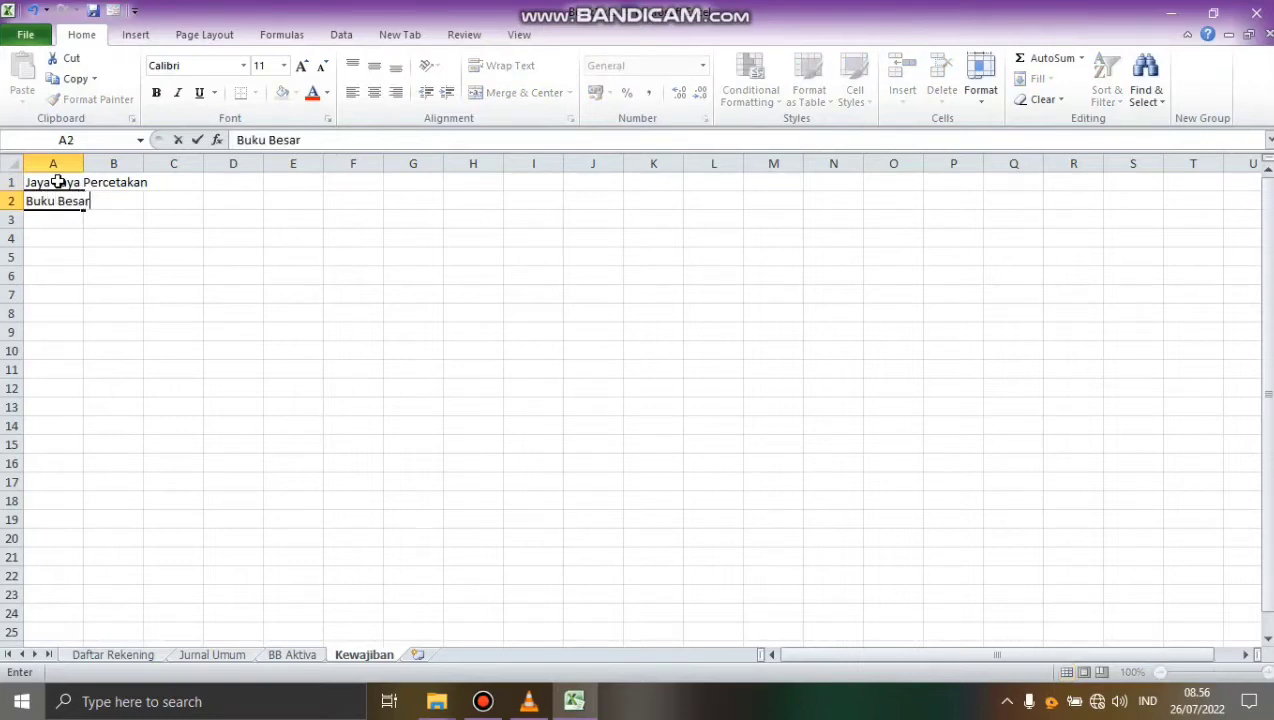
{"action": "left_click", "coordinate": [64, 258]}
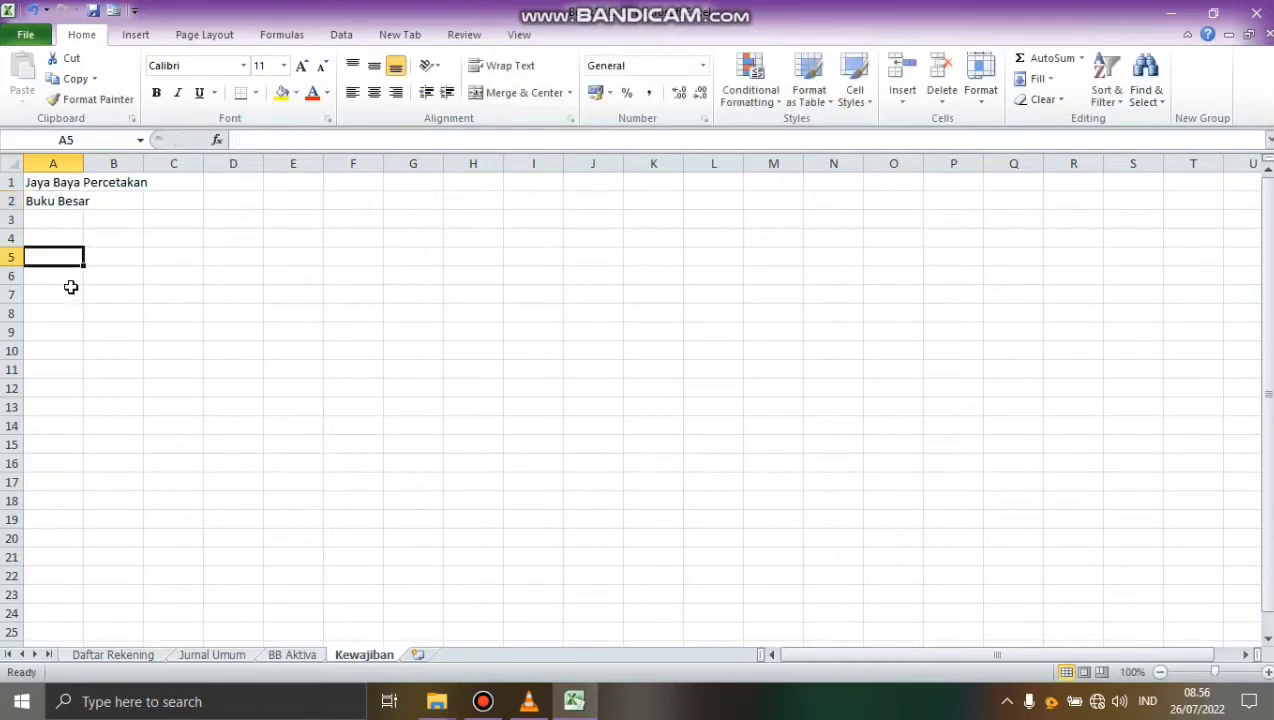
{"action": "left_click", "coordinate": [69, 277]}
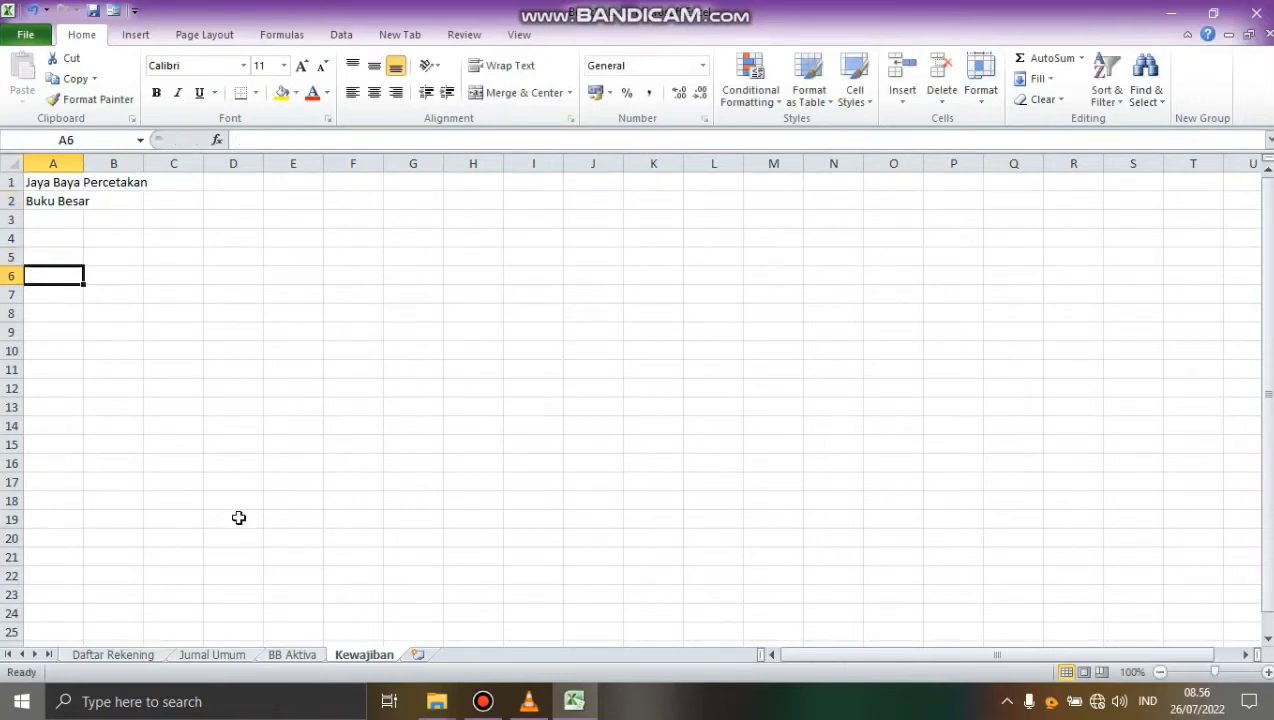
Step: Copy the ledger header row S14:W14 from BB Aktiva to A6 of the Kewajiban sheet and widen column B to fit Nama Rekening
{"action": "left_click", "coordinate": [295, 655]}
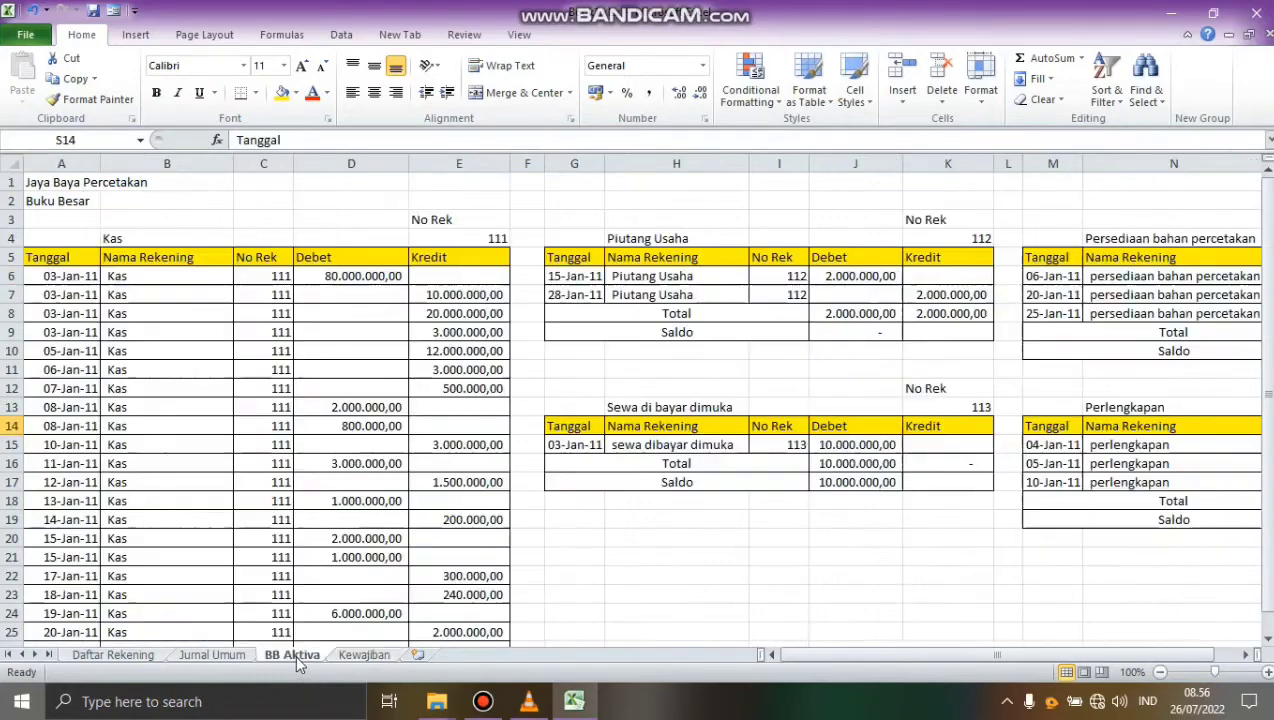
{"action": "left_click_drag", "start_coordinate": [1094, 650], "coordinate": [1240, 641]}
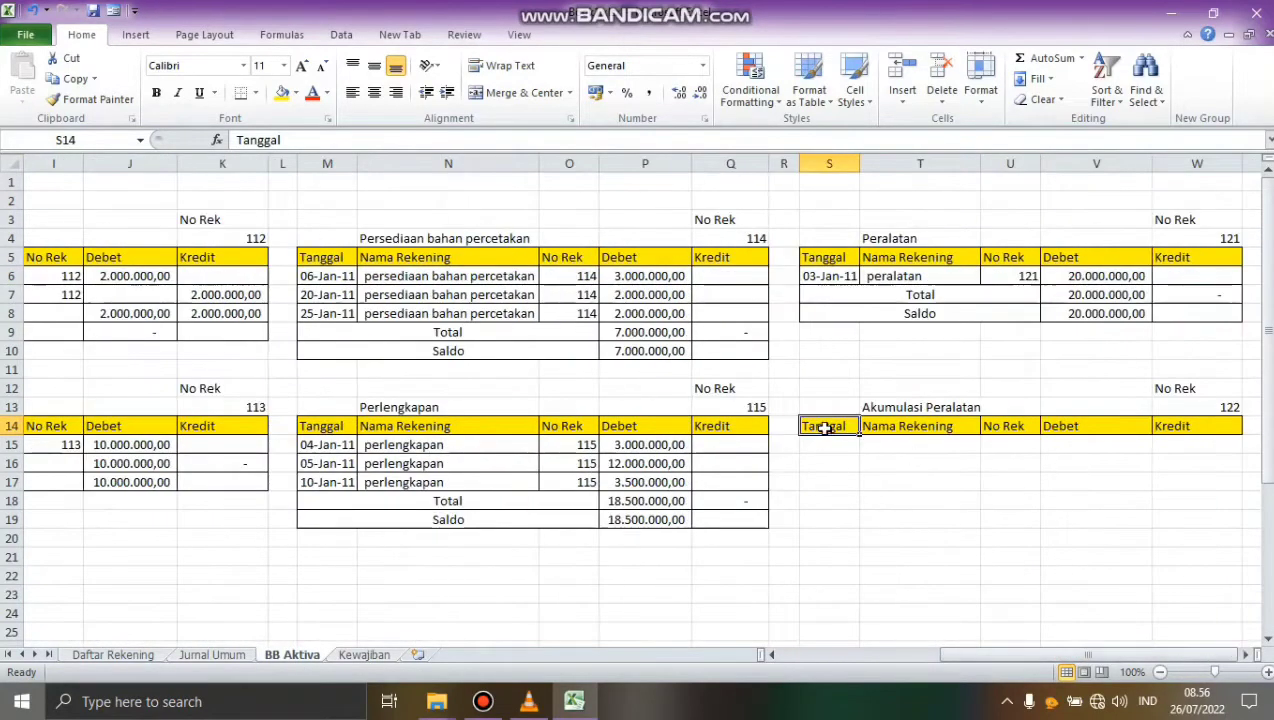
{"action": "left_click_drag", "start_coordinate": [818, 424], "coordinate": [1168, 421]}
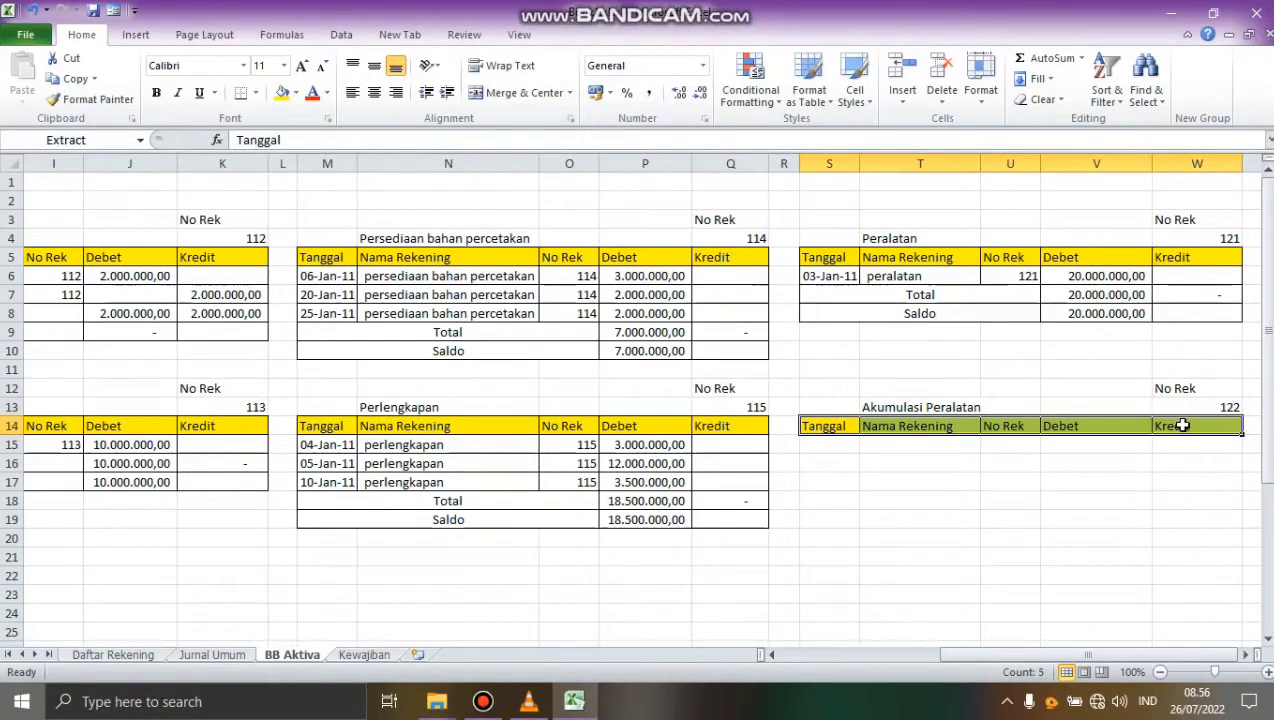
{"action": "key", "text": "ctrl+c"}
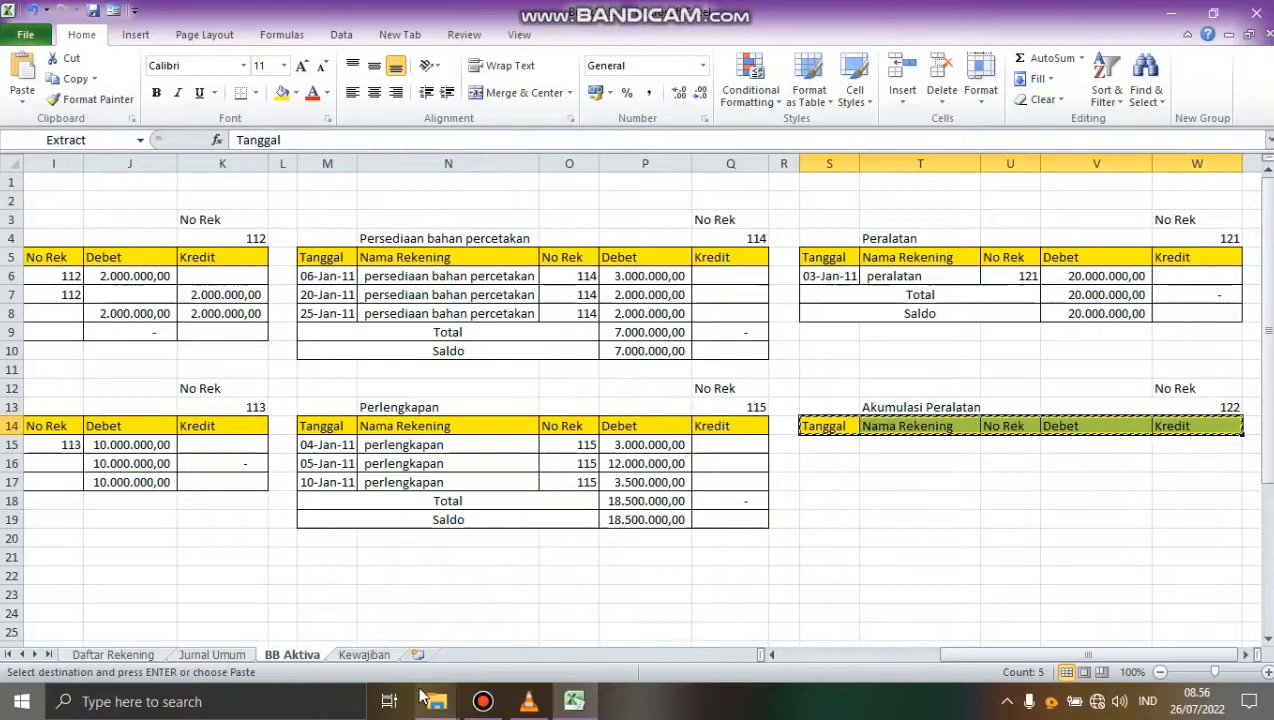
{"action": "left_click", "coordinate": [372, 656]}
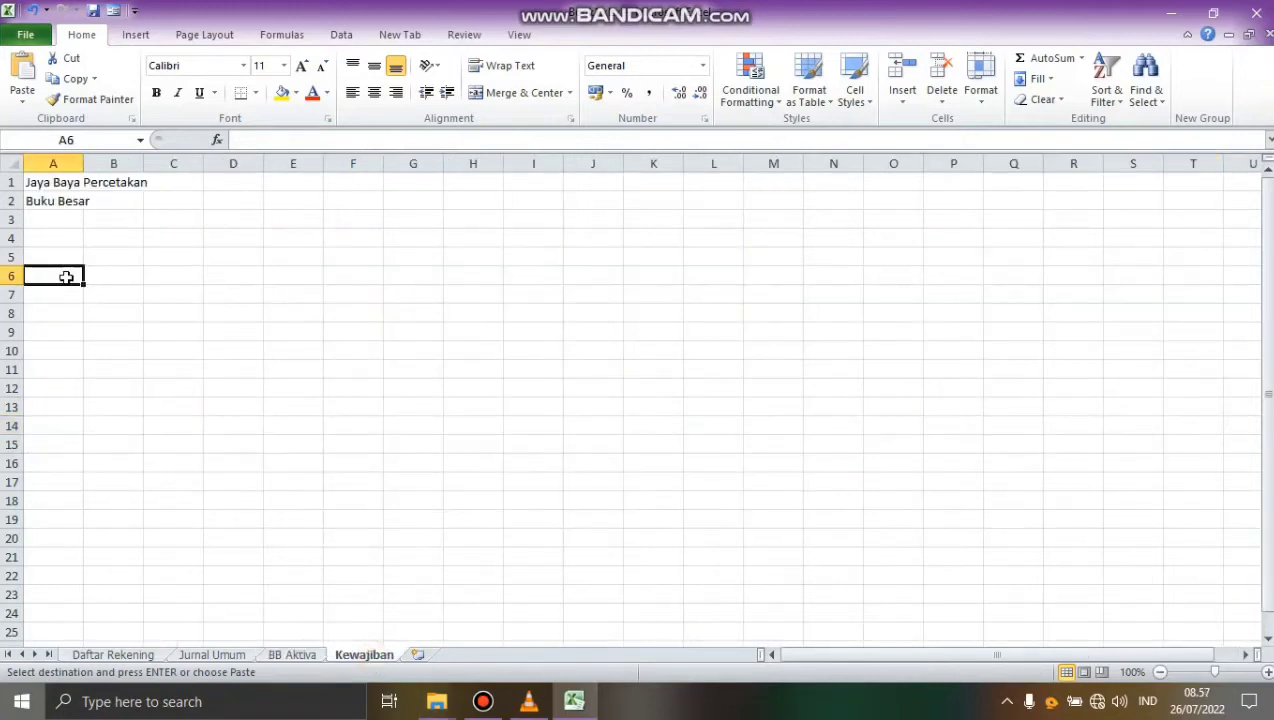
{"action": "key", "text": "ctrl+v"}
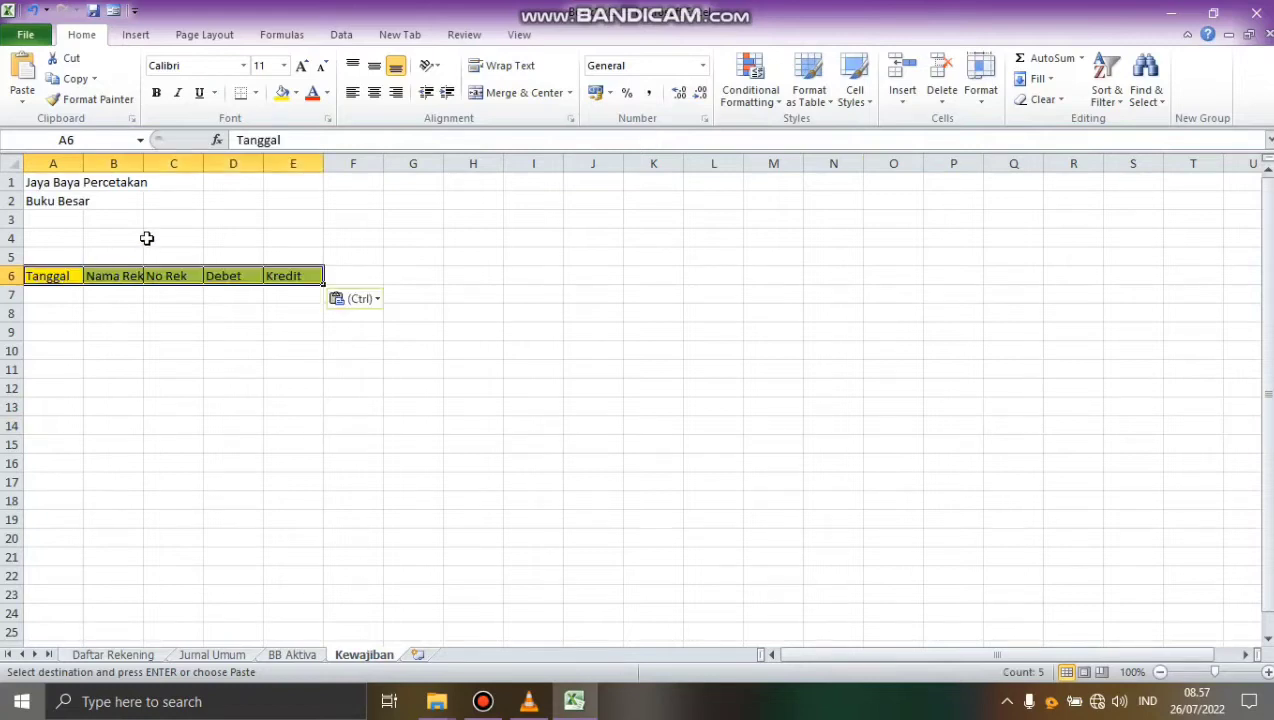
{"action": "left_click_drag", "start_coordinate": [142, 163], "coordinate": [202, 166]}
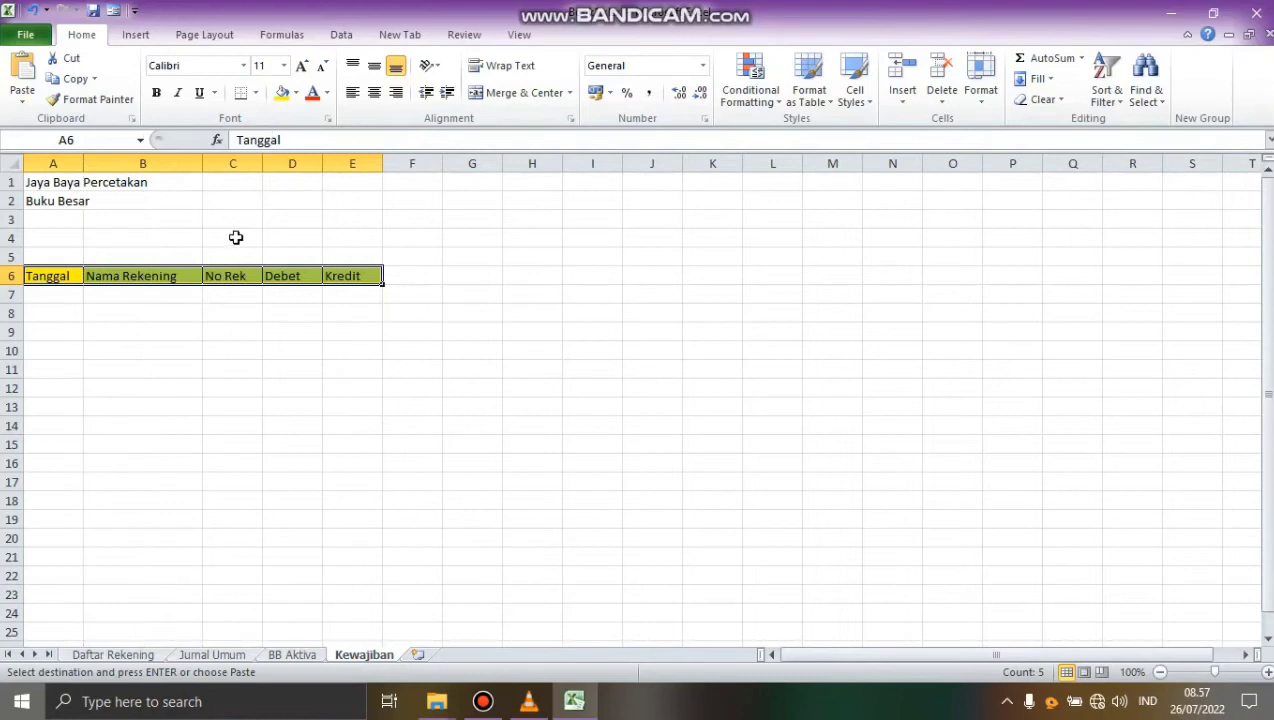
Step: Label the ledger with Hutang Usaha in B5, No Rek in E4 and the ledger code 211 in E5
{"action": "left_click", "coordinate": [175, 256]}
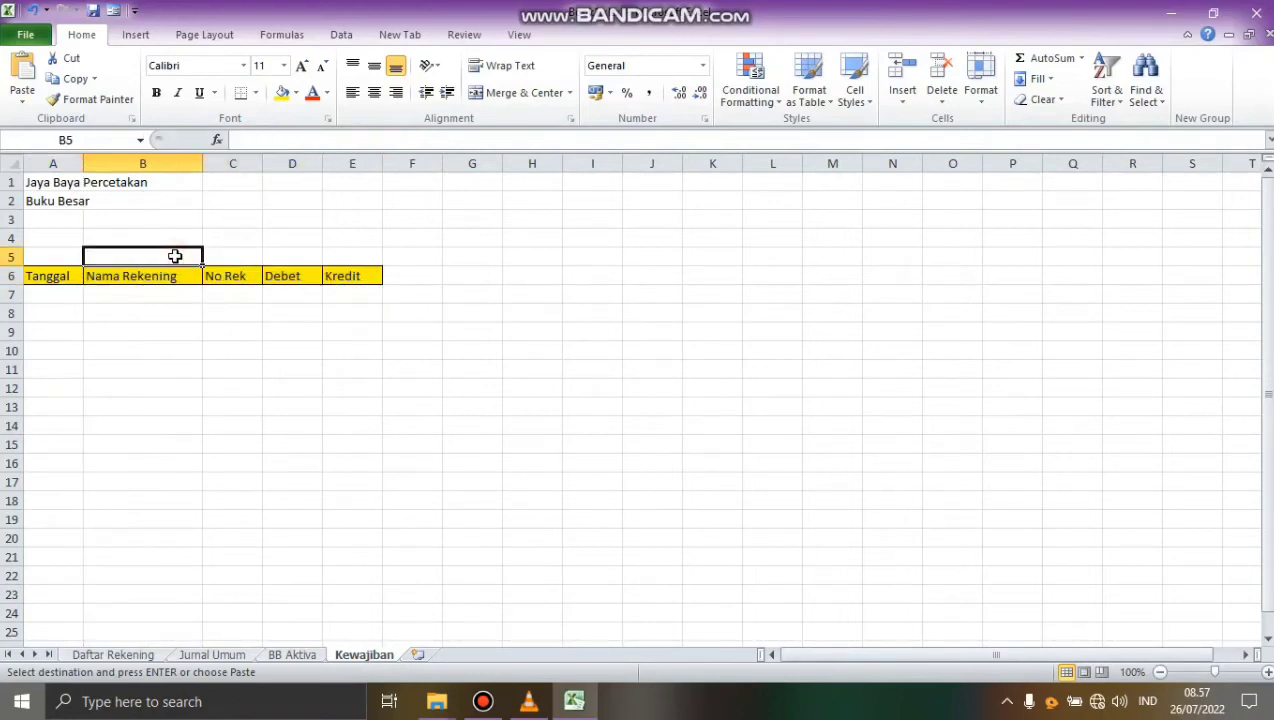
{"action": "type", "text": "Hutang Usaha"}
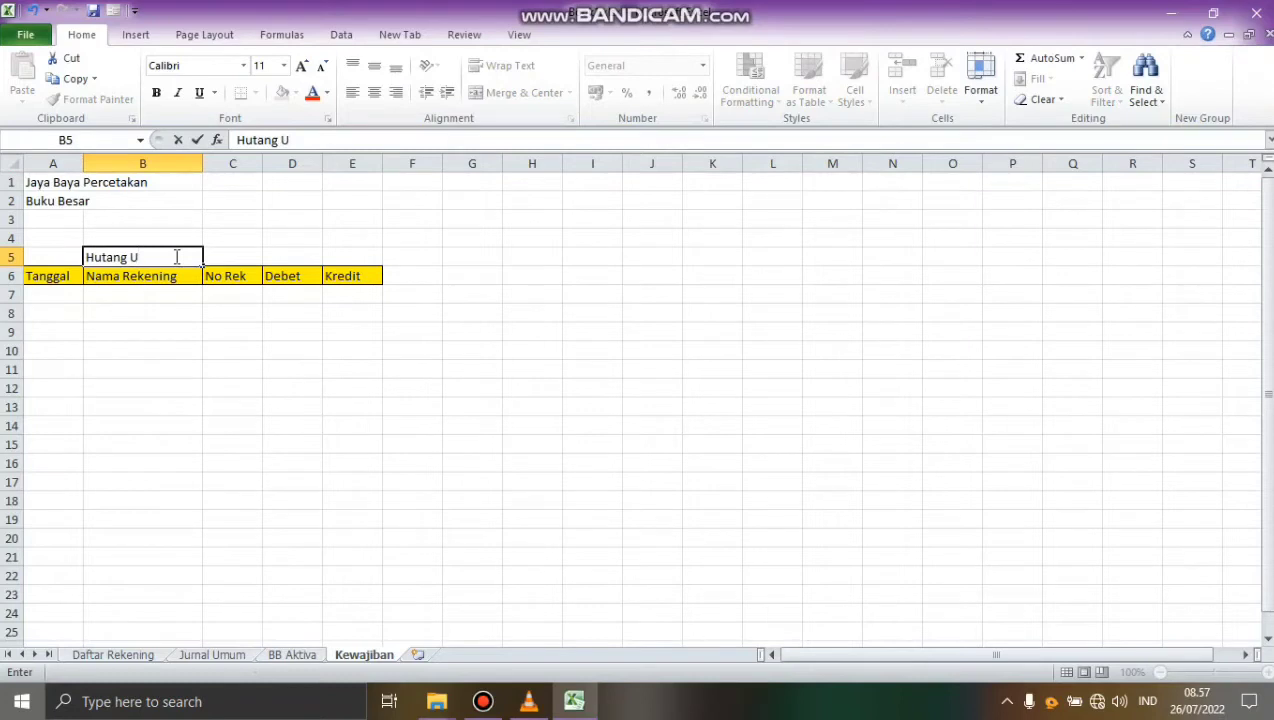
{"action": "left_click", "coordinate": [342, 244]}
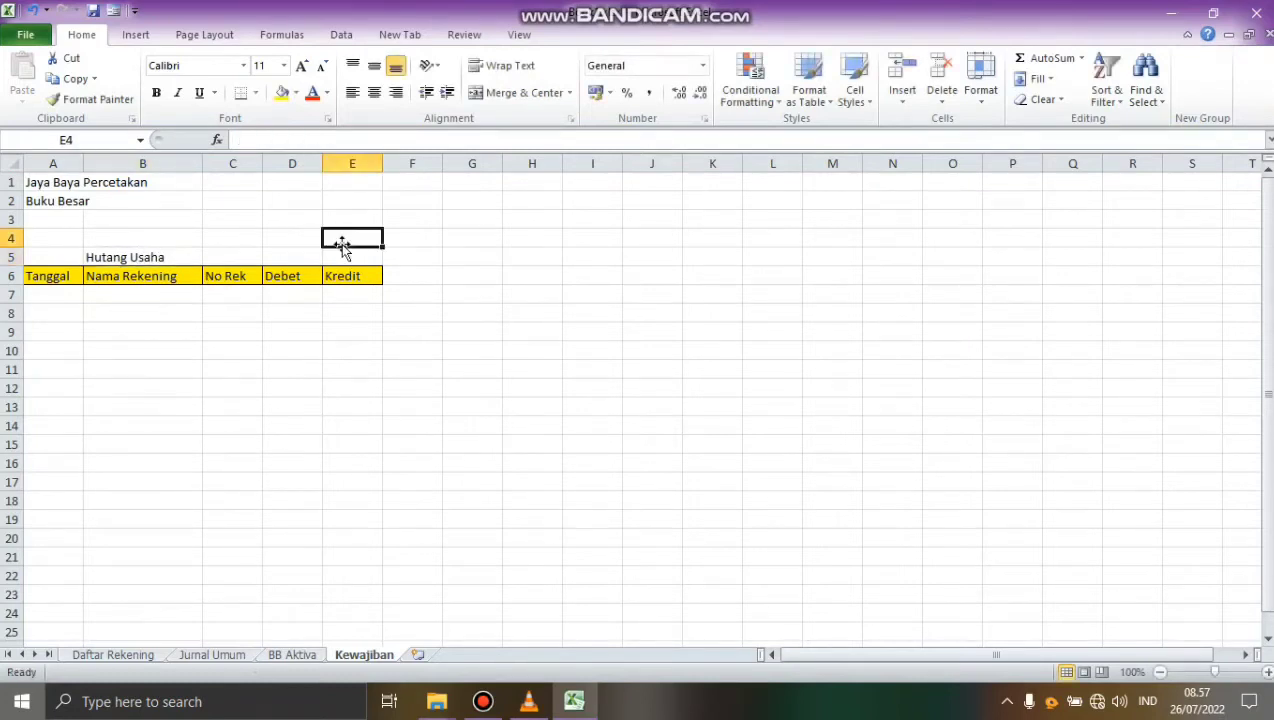
{"action": "type", "text": "No Rek"}
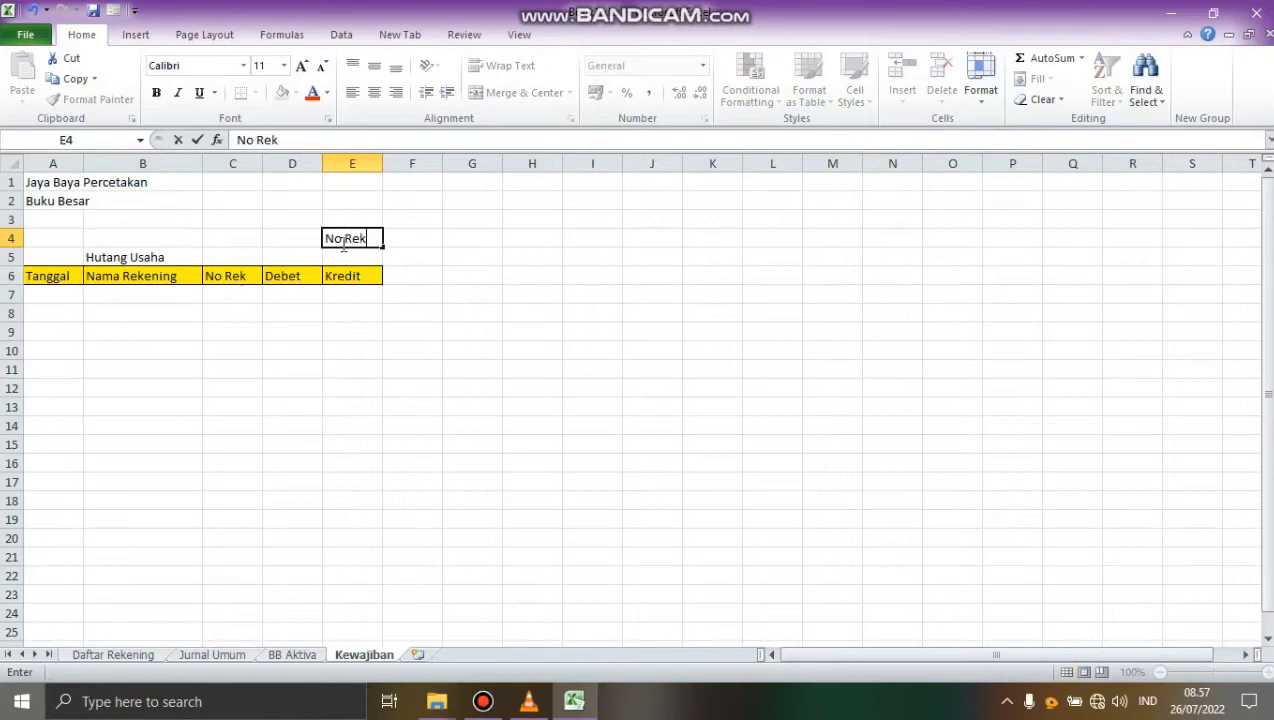
{"action": "key", "text": "Return"}
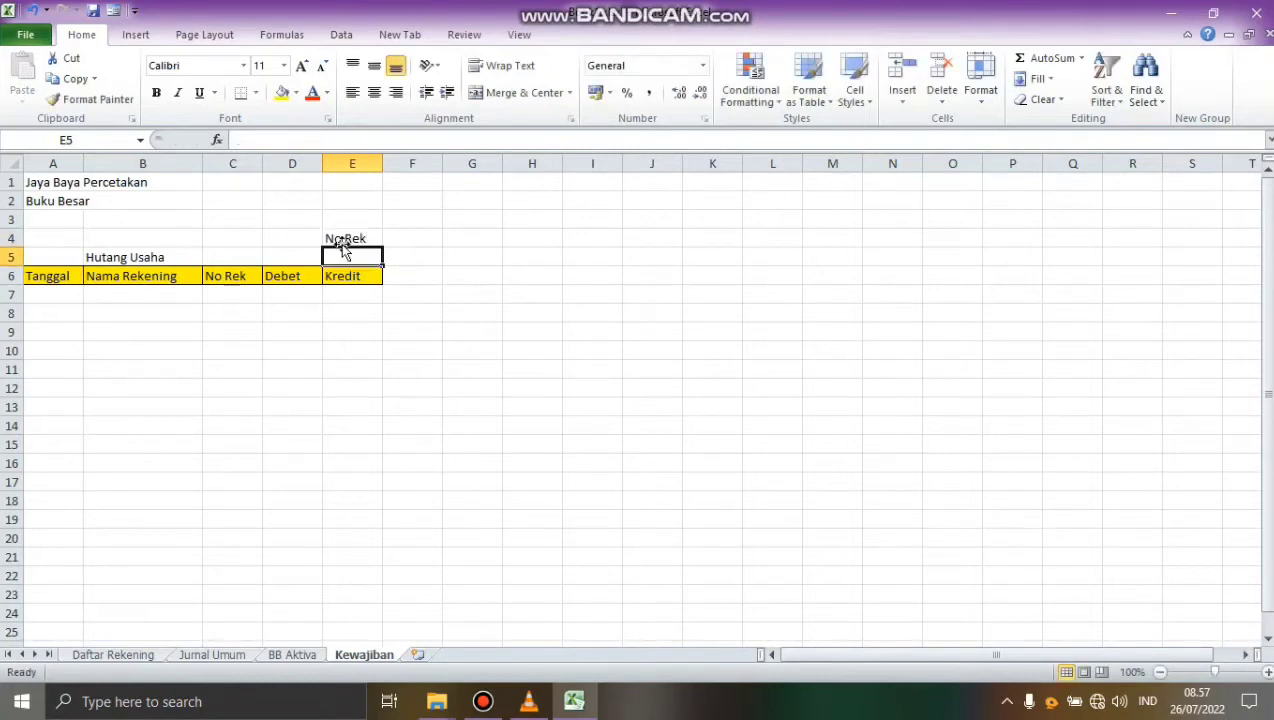
{"action": "type", "text": "211"}
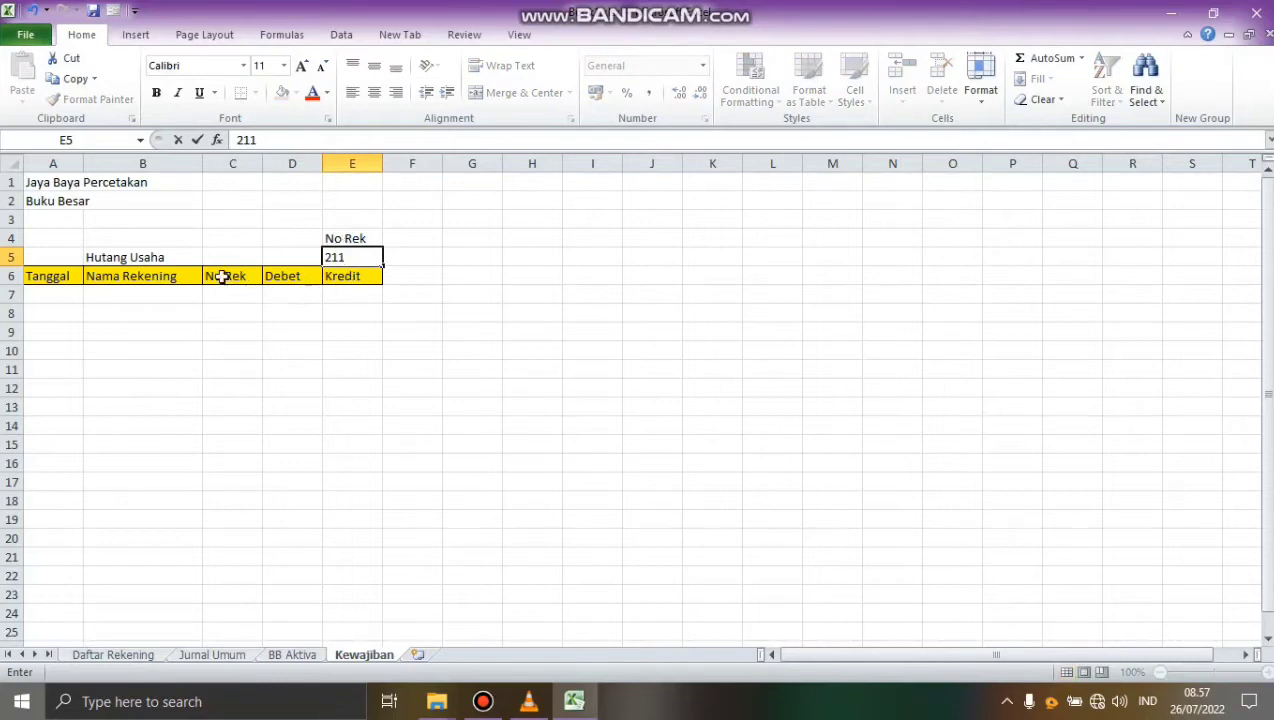
Step: Start an Advanced Filter that copies to another location, with Jurnal Umum A5:E70 as the list range
{"action": "left_click", "coordinate": [54, 280]}
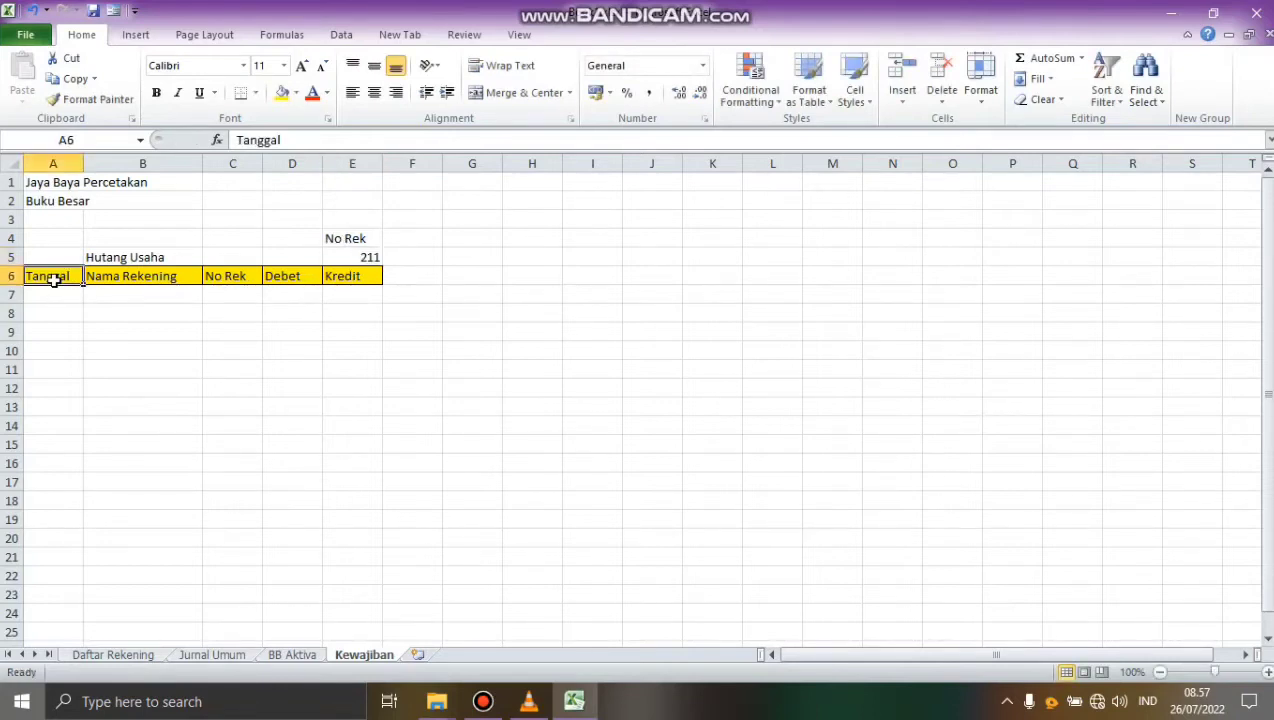
{"action": "left_click", "coordinate": [338, 36]}
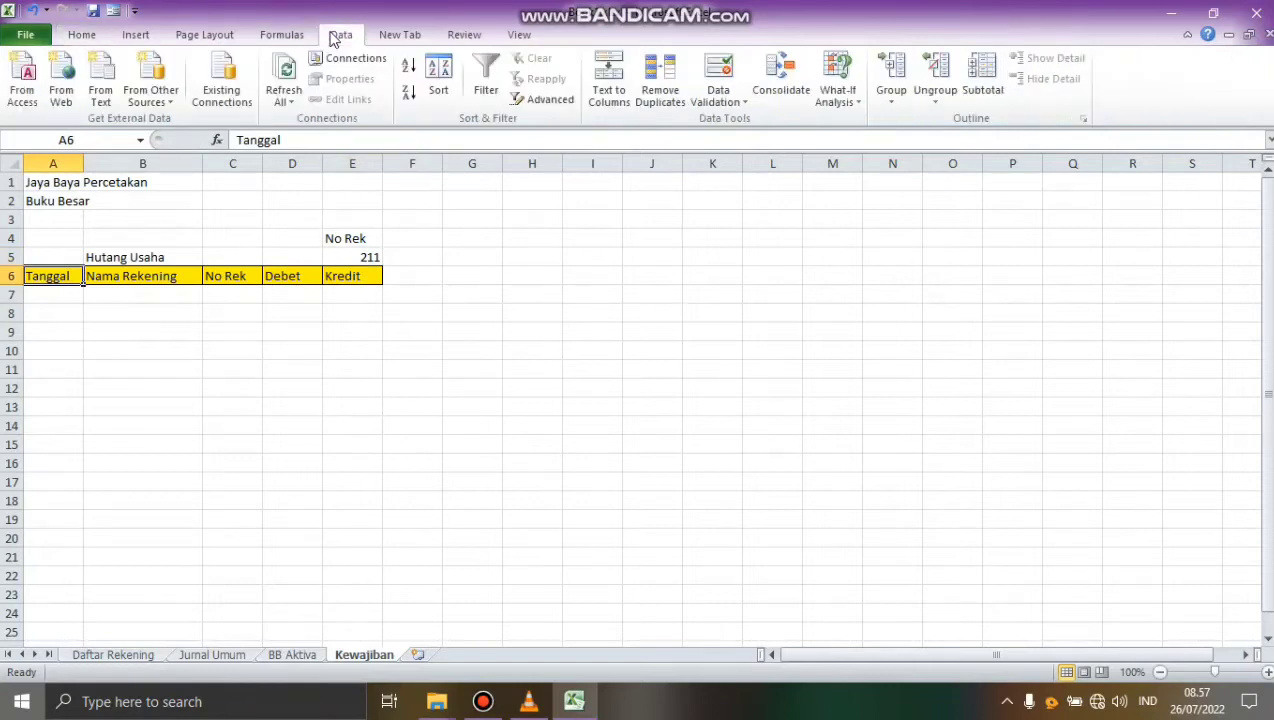
{"action": "left_click", "coordinate": [537, 105]}
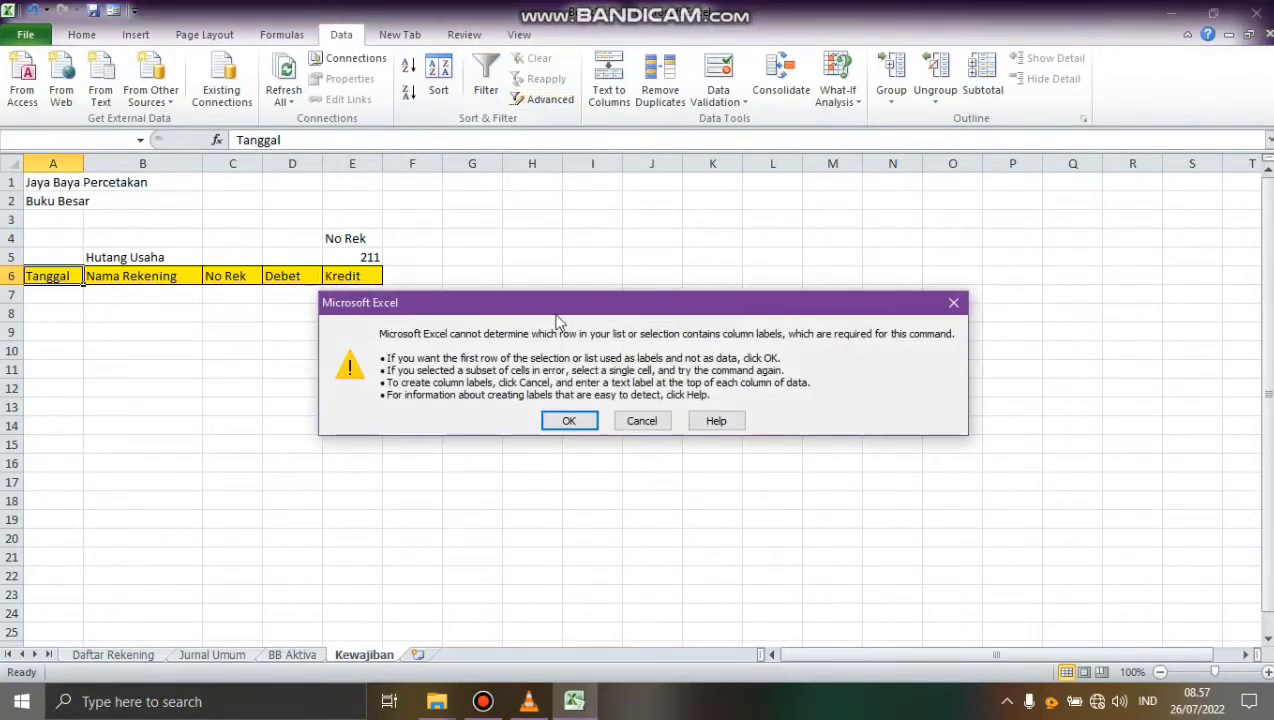
{"action": "left_click", "coordinate": [566, 422]}
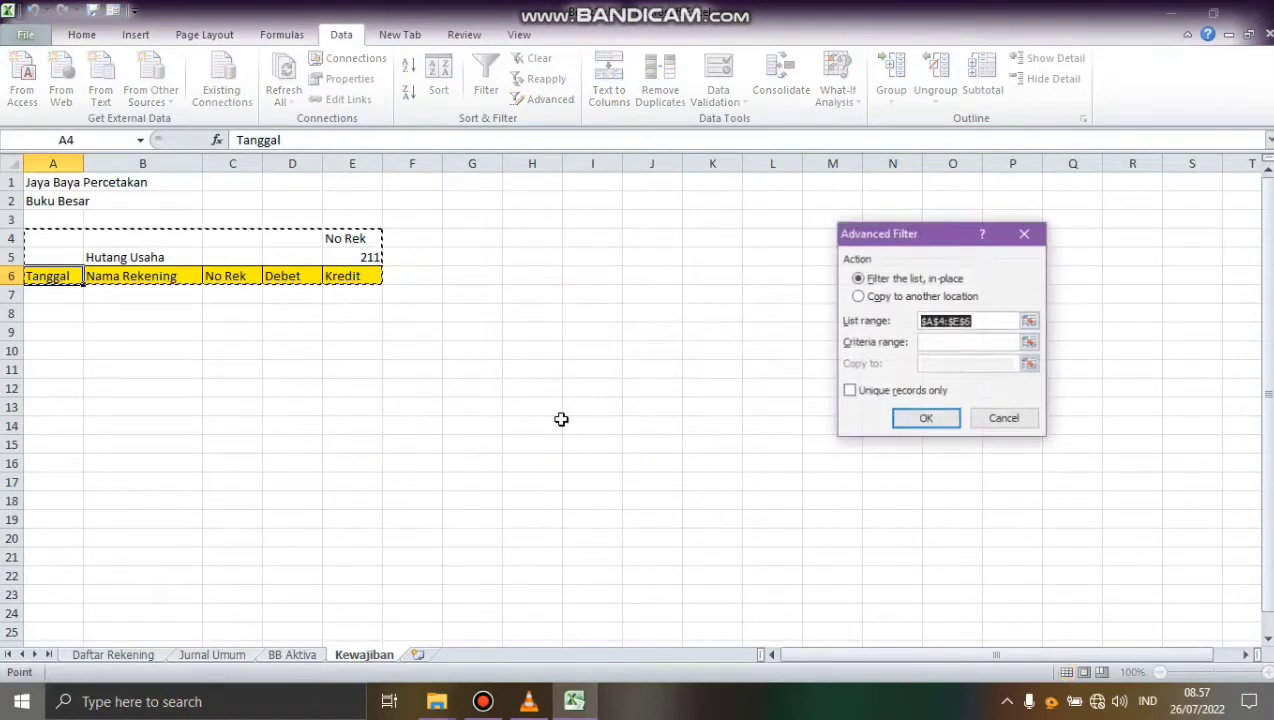
{"action": "left_click", "coordinate": [858, 297]}
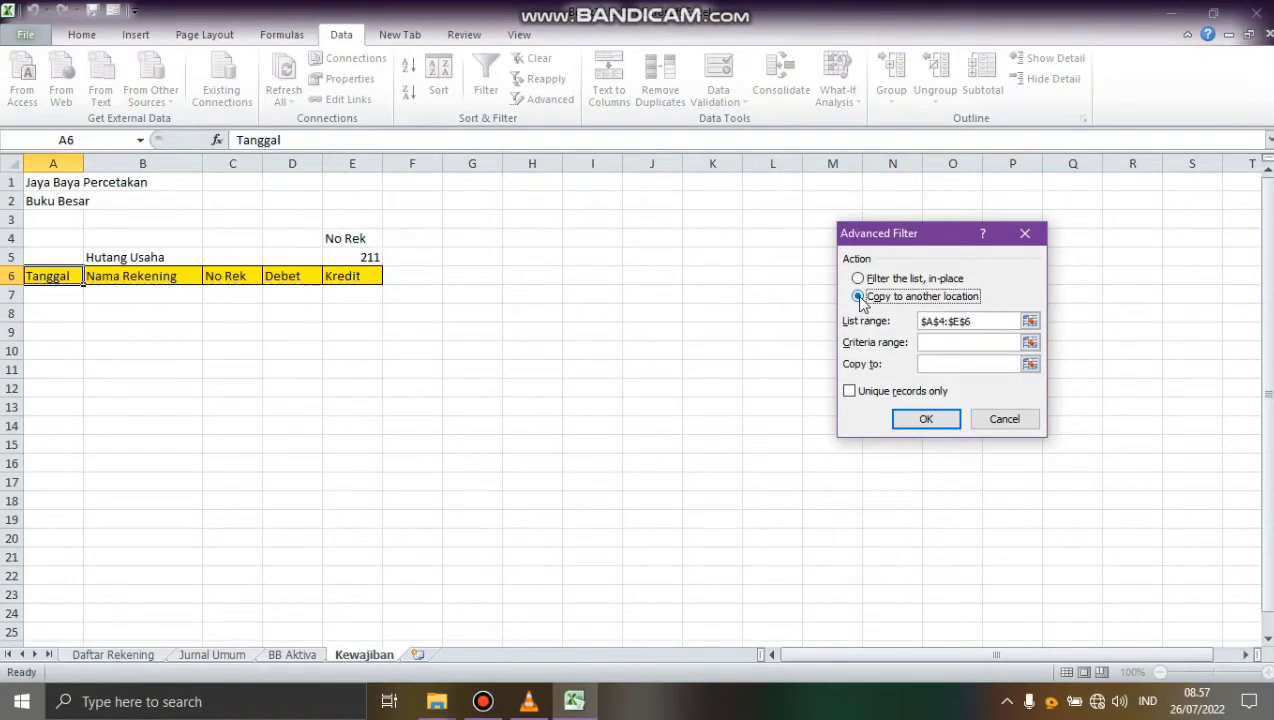
{"action": "left_click", "coordinate": [971, 321]}
{"action": "left_click_drag", "start_coordinate": [971, 321], "coordinate": [921, 321]}
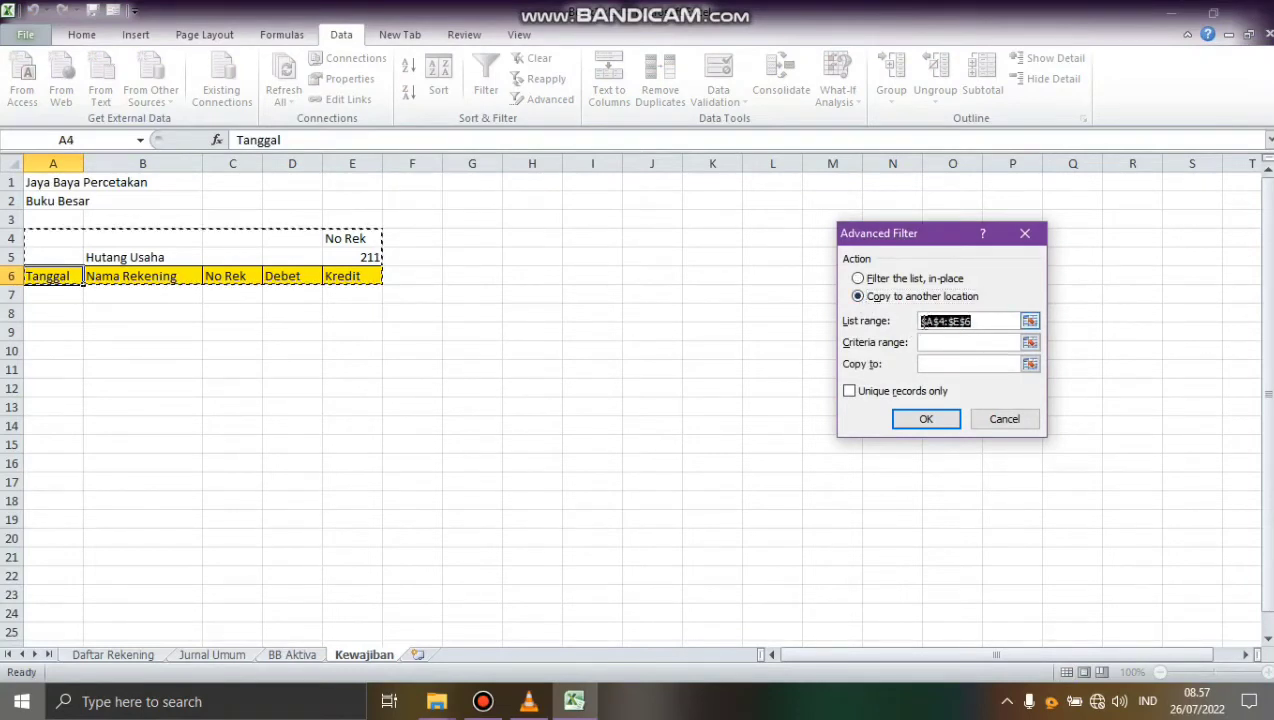
{"action": "key", "text": "BackSpace"}
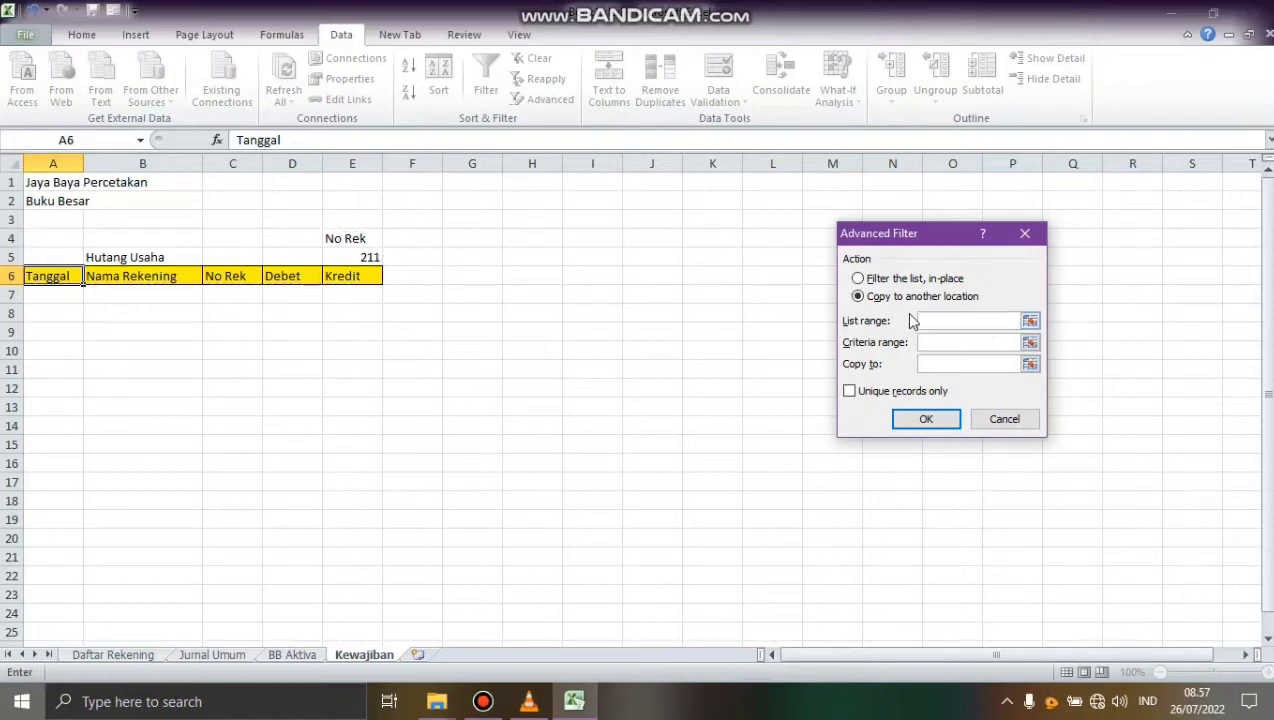
{"action": "left_click", "coordinate": [216, 649]}
{"action": "left_click_drag", "start_coordinate": [1266, 557], "coordinate": [1243, 236]}
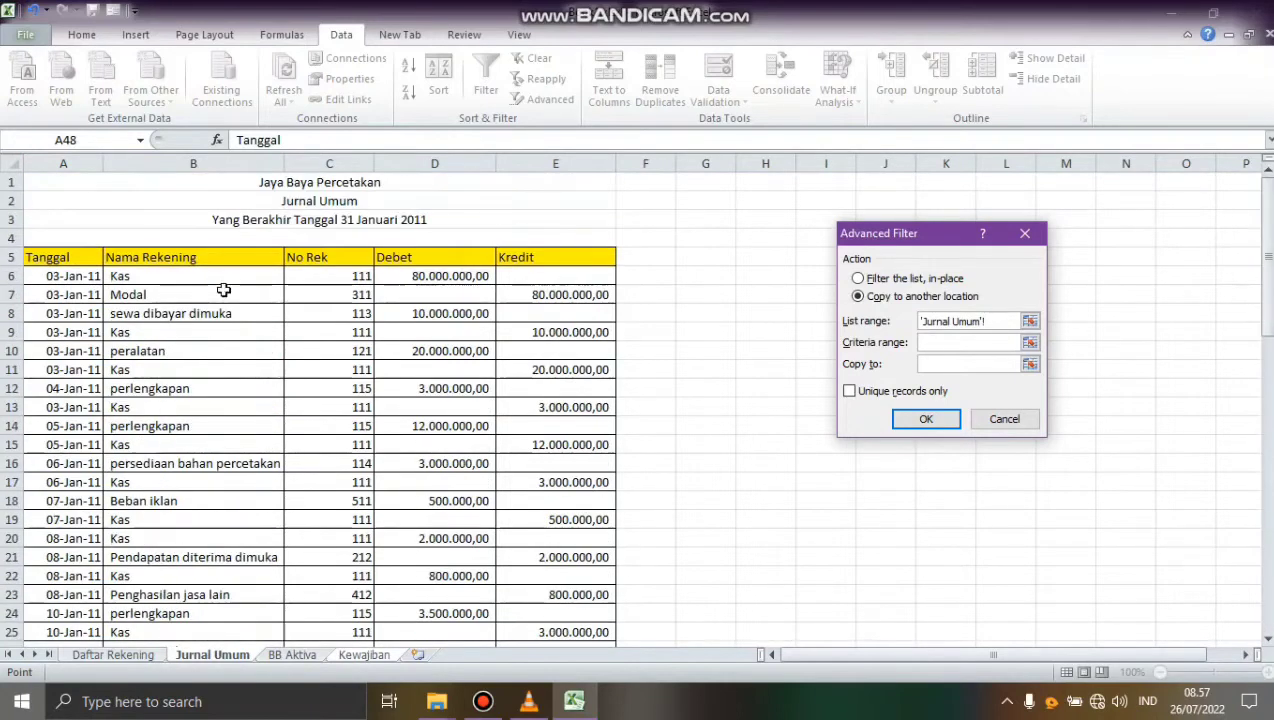
{"action": "left_click_drag", "start_coordinate": [55, 258], "coordinate": [565, 594]}
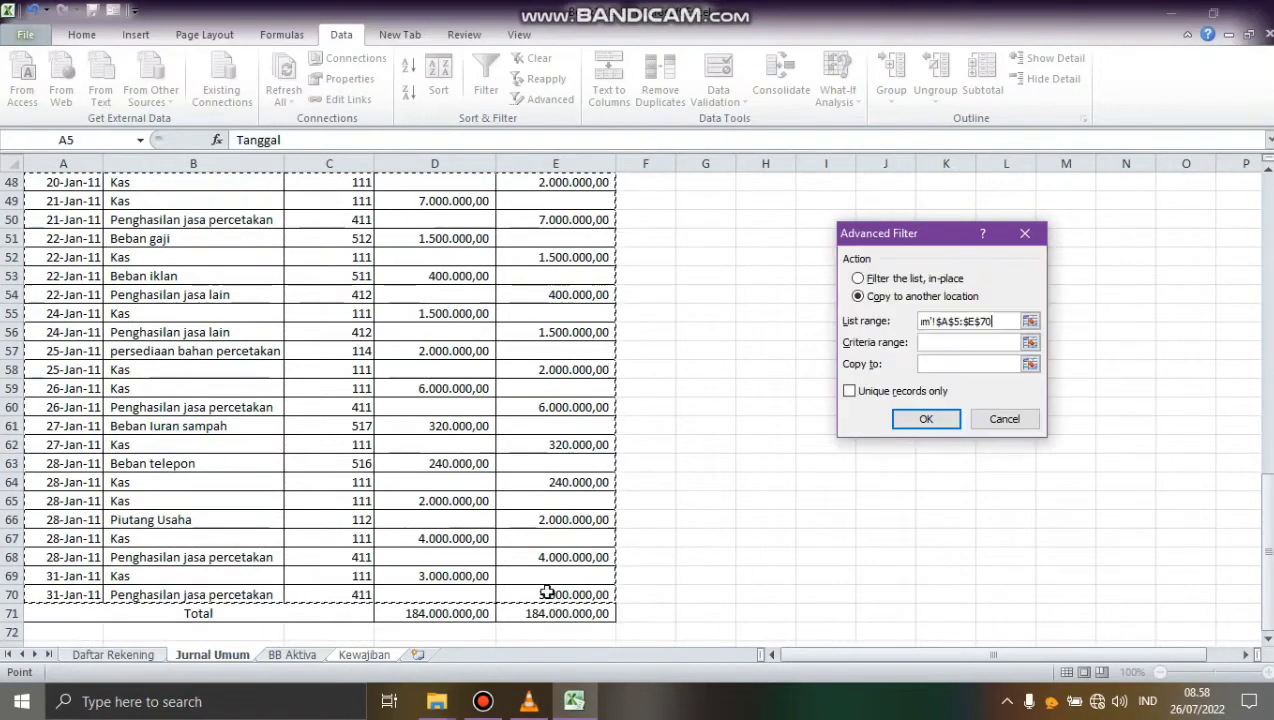
Step: Set the filter's criteria range to E4:E5 and its copy destination to A6:E6 on Kewajiban, and run it
{"action": "left_click", "coordinate": [935, 343]}
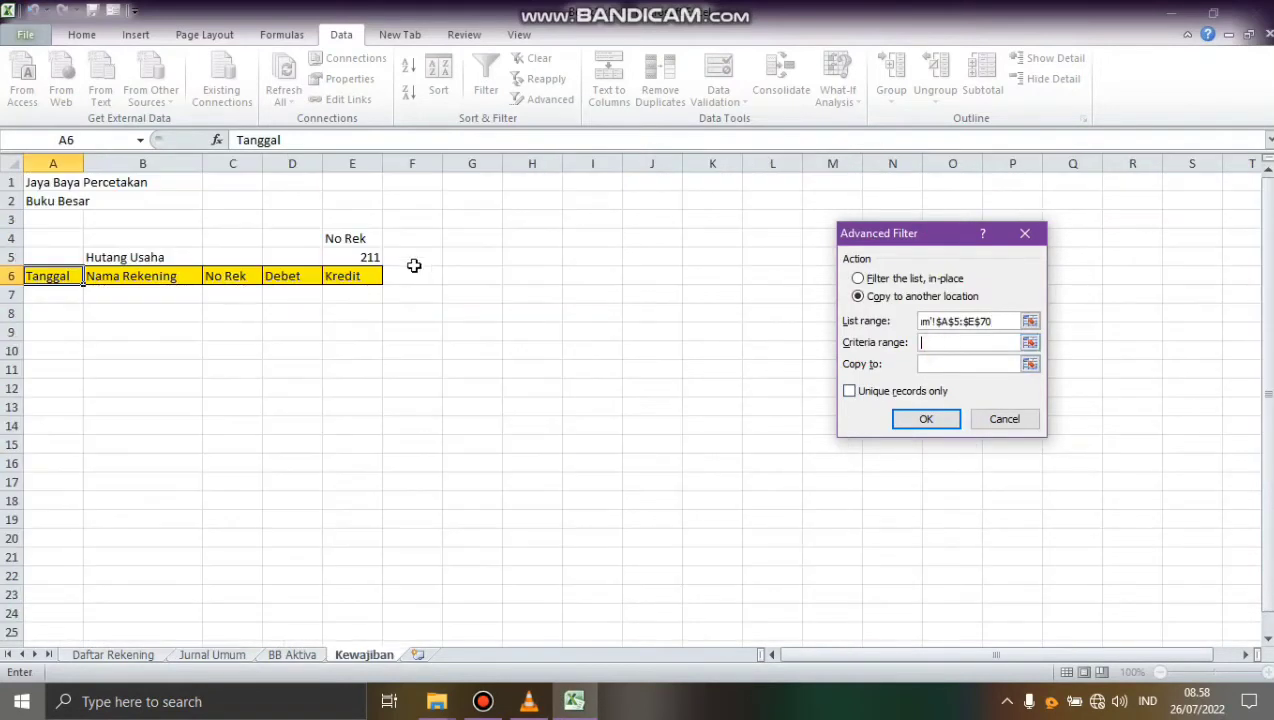
{"action": "left_click_drag", "start_coordinate": [370, 238], "coordinate": [369, 253]}
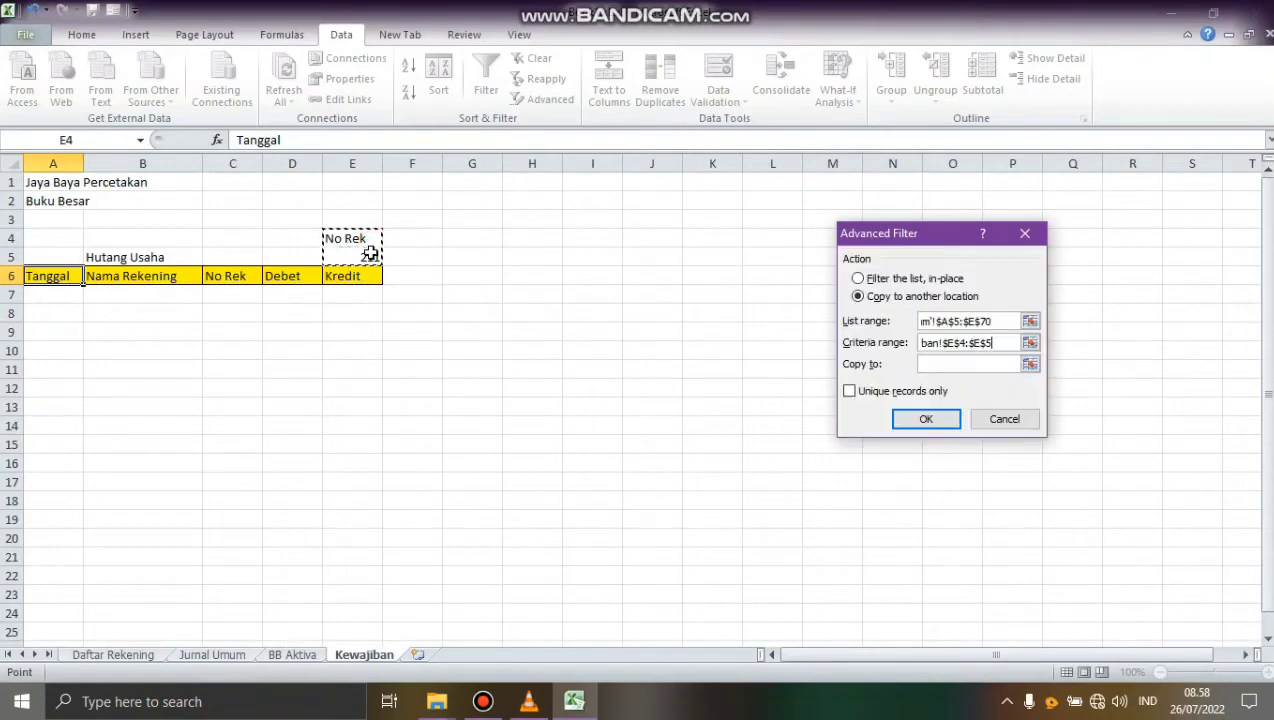
{"action": "left_click", "coordinate": [956, 364]}
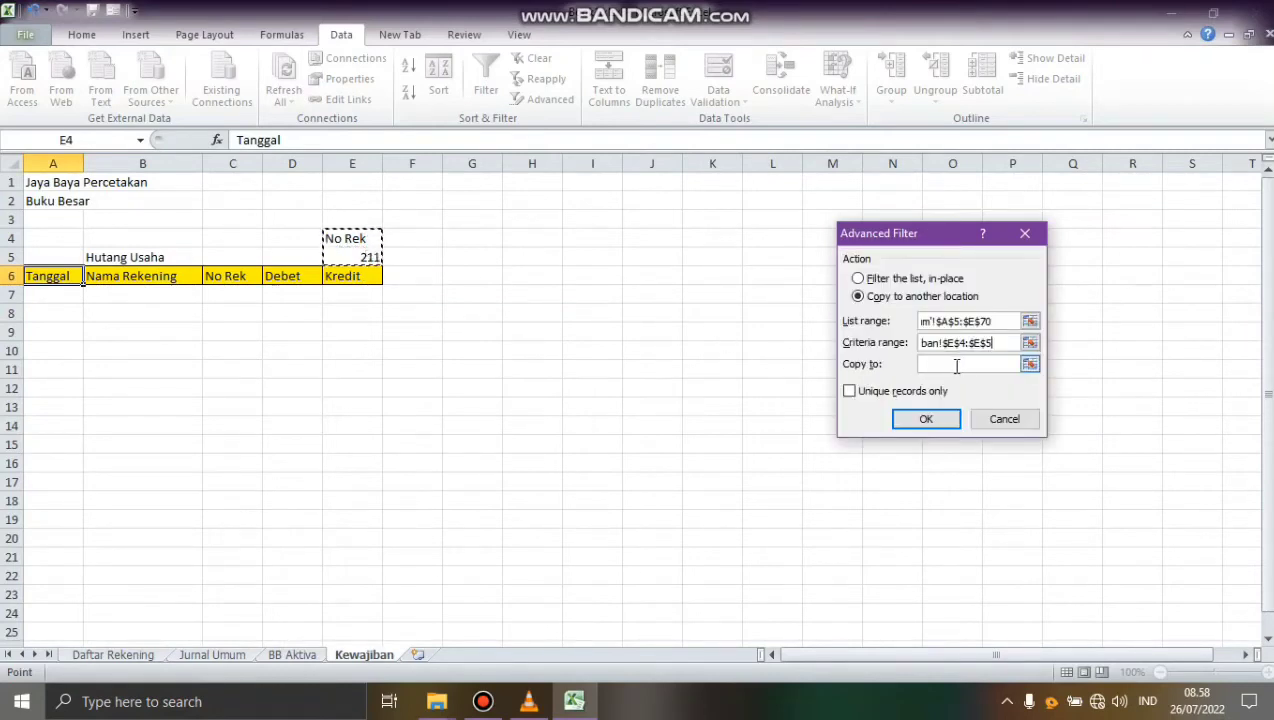
{"action": "left_click_drag", "start_coordinate": [52, 282], "coordinate": [356, 276]}
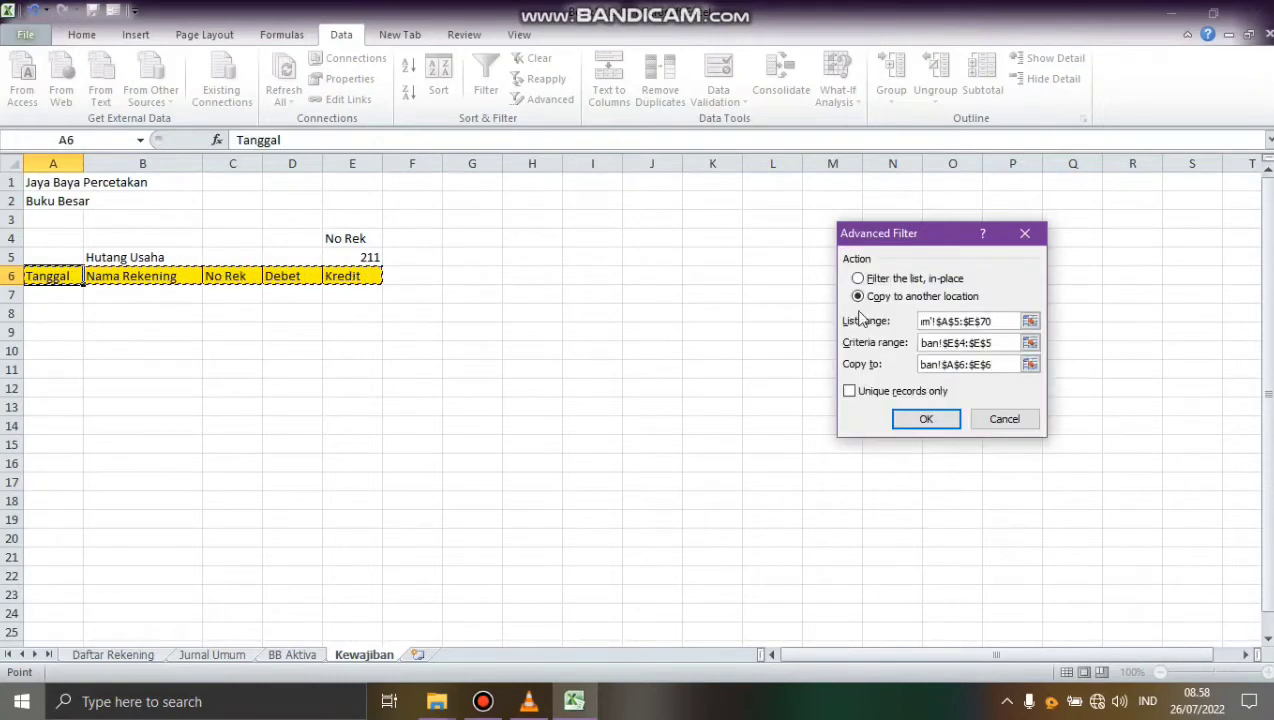
{"action": "left_click", "coordinate": [921, 424]}
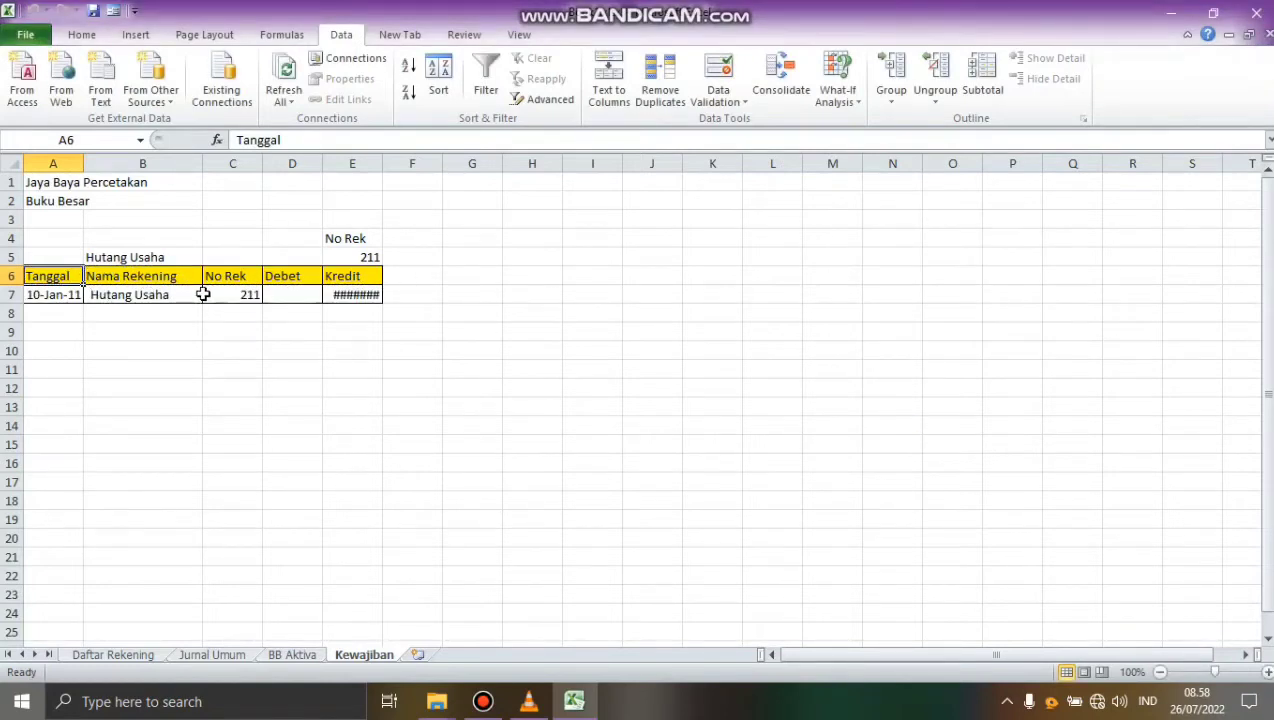
Step: Widen the Kredit column E until its amount is readable, and slightly widen the Debet column D
{"action": "left_click", "coordinate": [363, 295]}
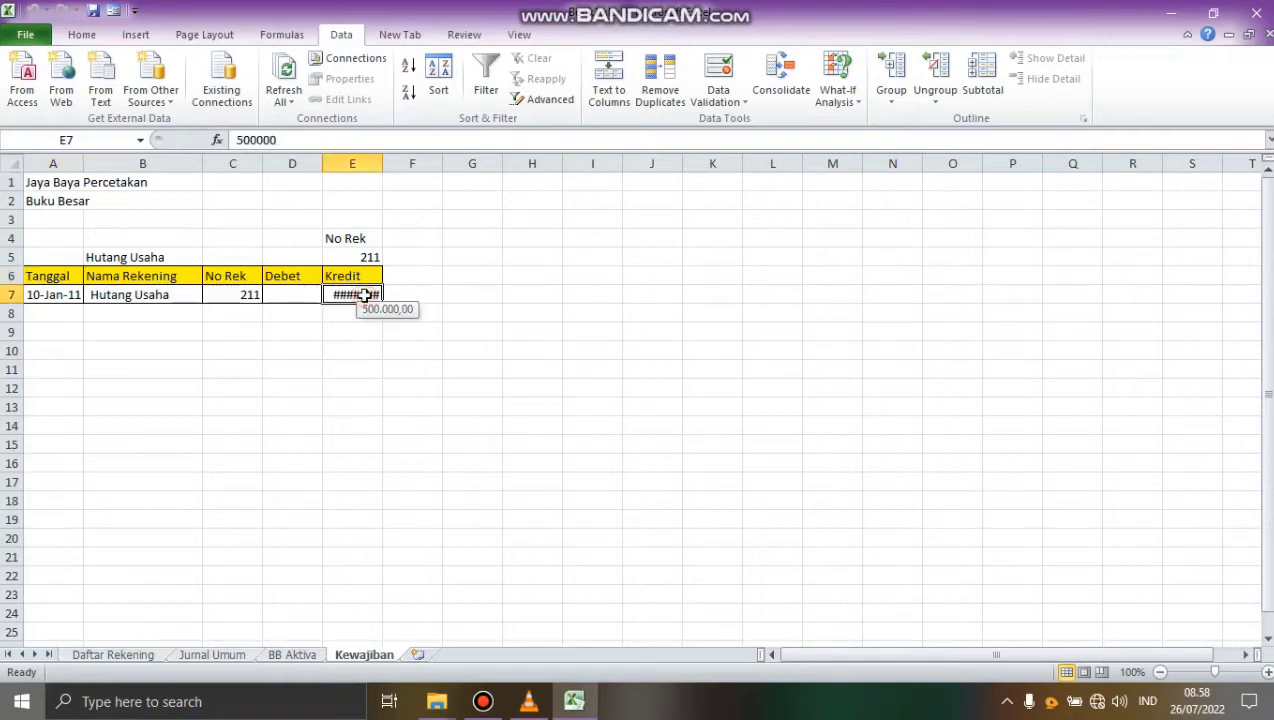
{"action": "left_click_drag", "start_coordinate": [381, 164], "coordinate": [415, 163]}
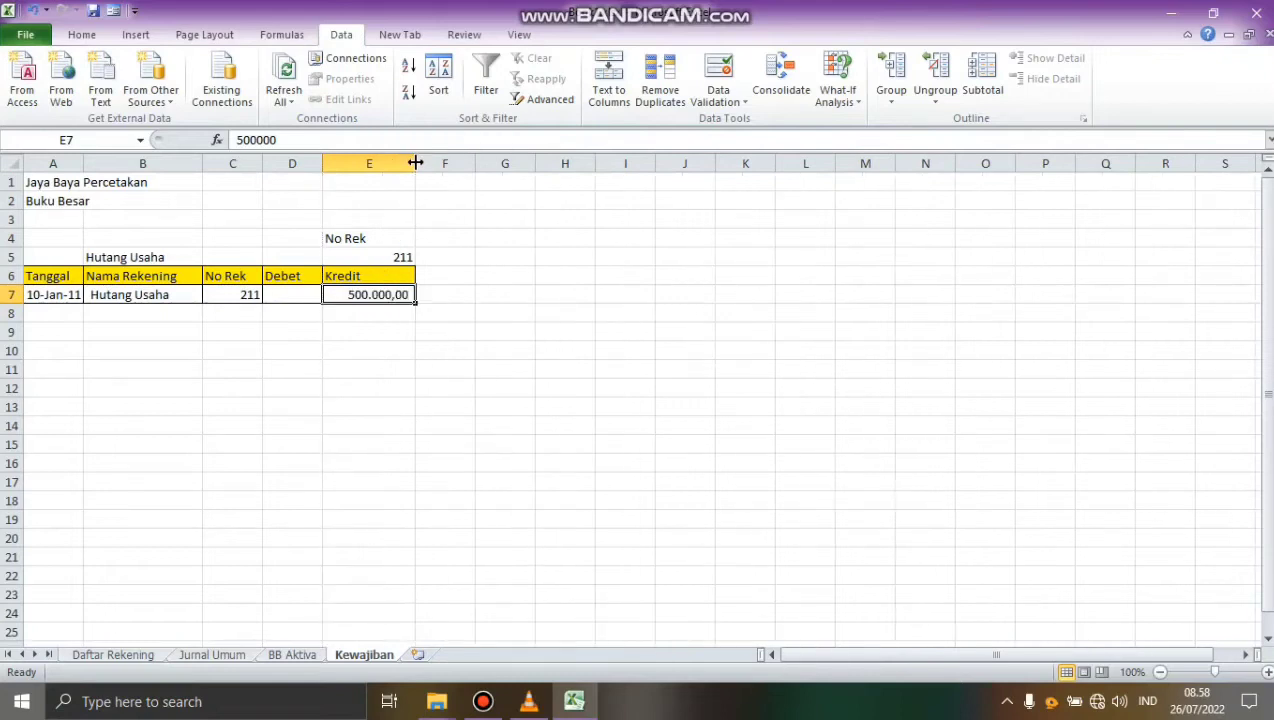
{"action": "left_click_drag", "start_coordinate": [318, 162], "coordinate": [336, 163]}
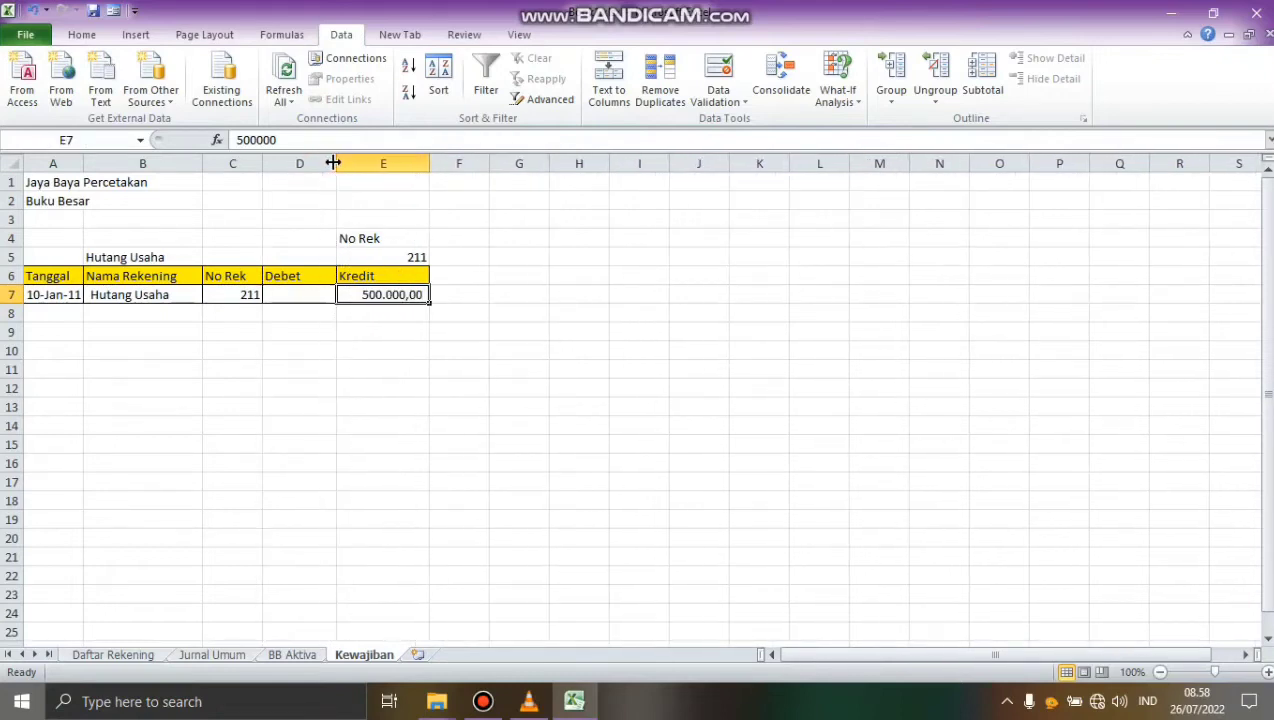
Step: Label B8 as Total and sum the Debet column in D8 with =sum(D7)
{"action": "left_click", "coordinate": [97, 313]}
{"action": "type", "text": "Tota"}
{"action": "key", "text": "Tab"}
{"action": "key", "text": "Tab"}
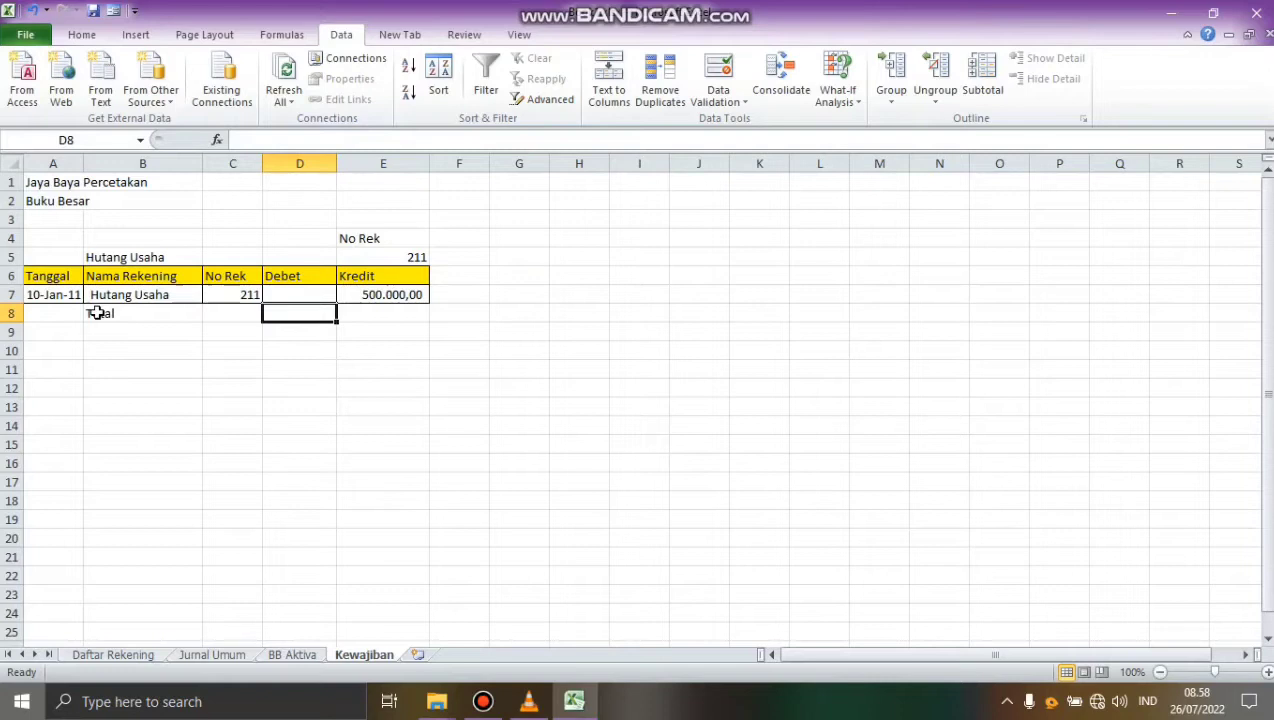
{"action": "type", "text": "=su"}
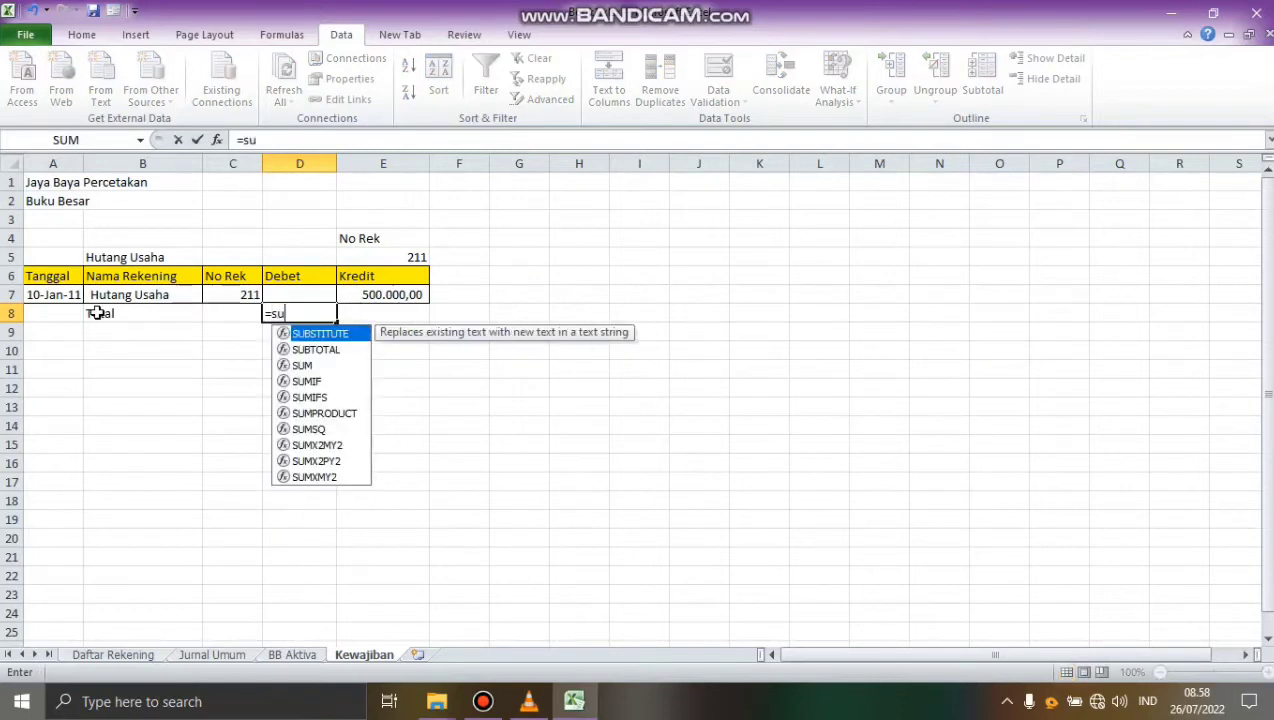
{"action": "type", "text": "m("}
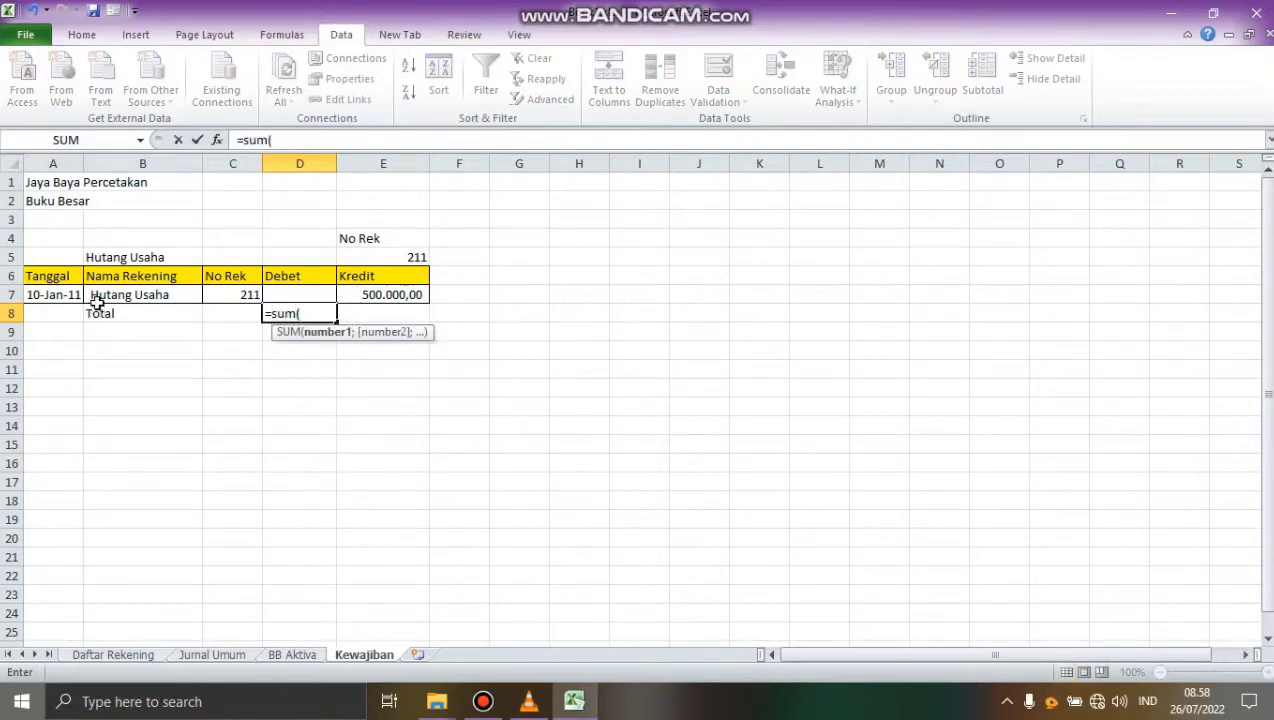
{"action": "left_click", "coordinate": [285, 298]}
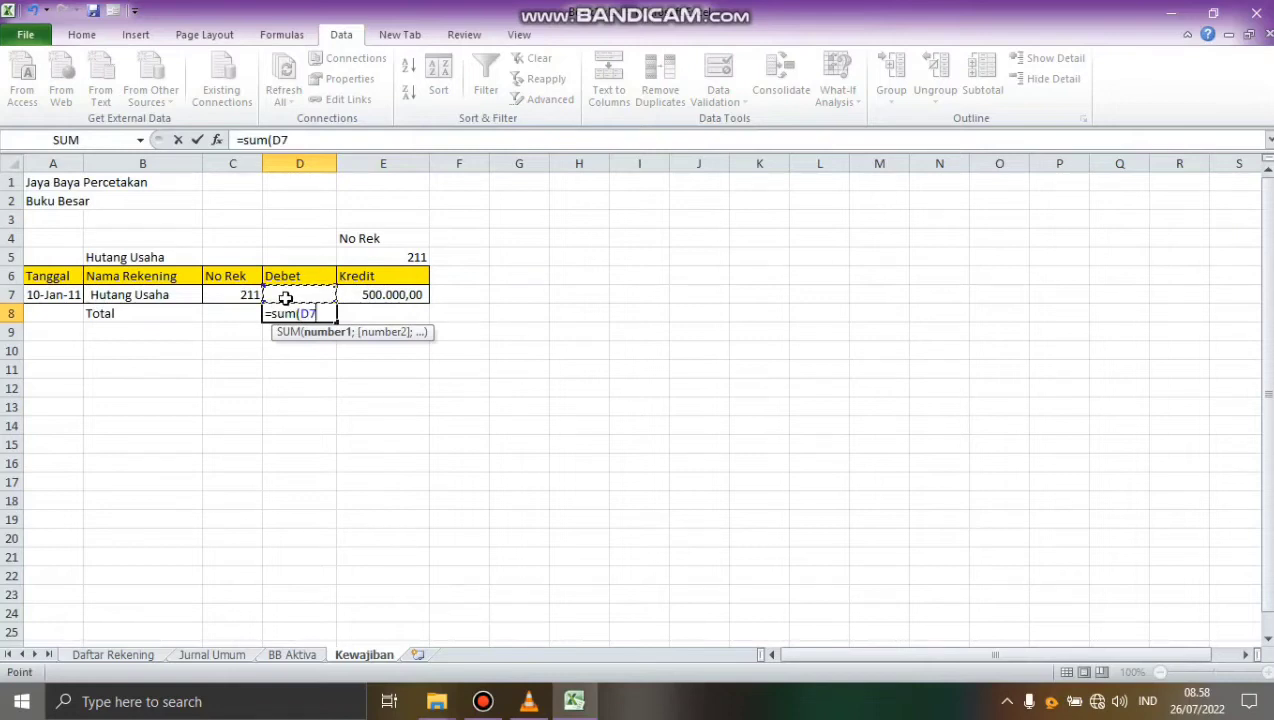
{"action": "type", "text": ")"}
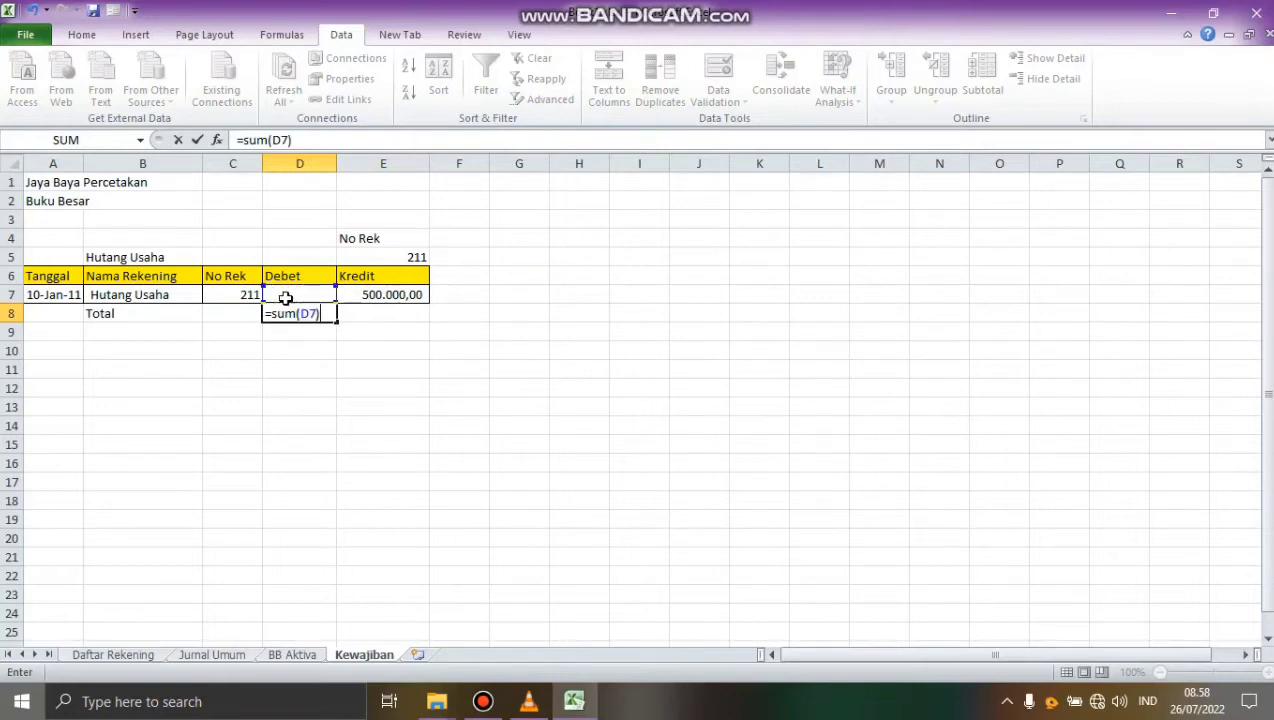
{"action": "key", "text": "Return"}
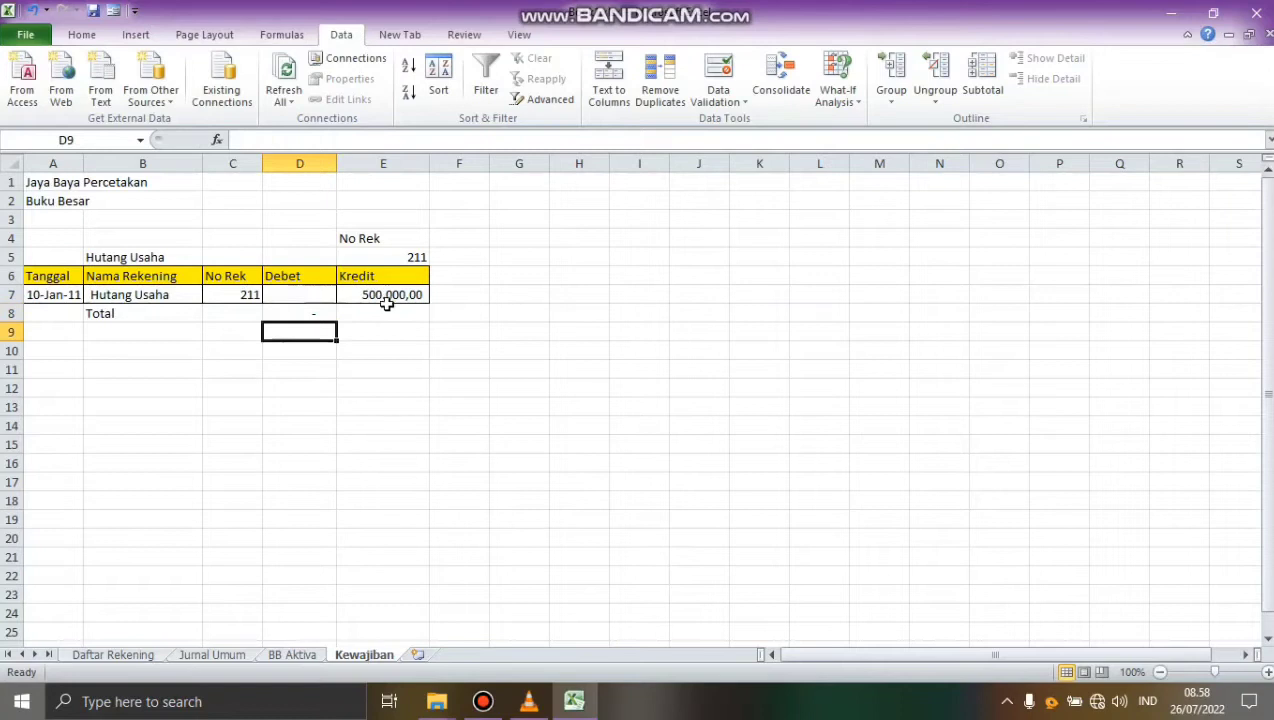
Step: Total the Kredit column in E8 with =sum(E7)
{"action": "left_click", "coordinate": [386, 317]}
{"action": "type", "text": "="}
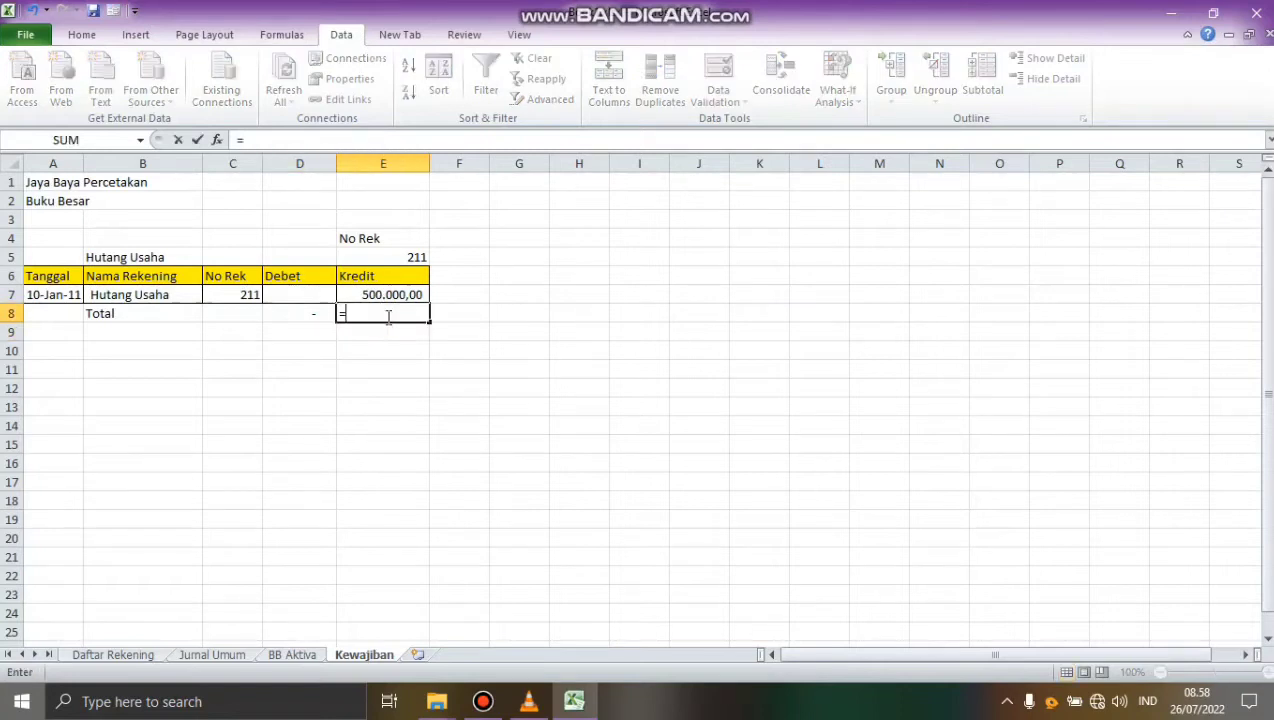
{"action": "type", "text": "sum"}
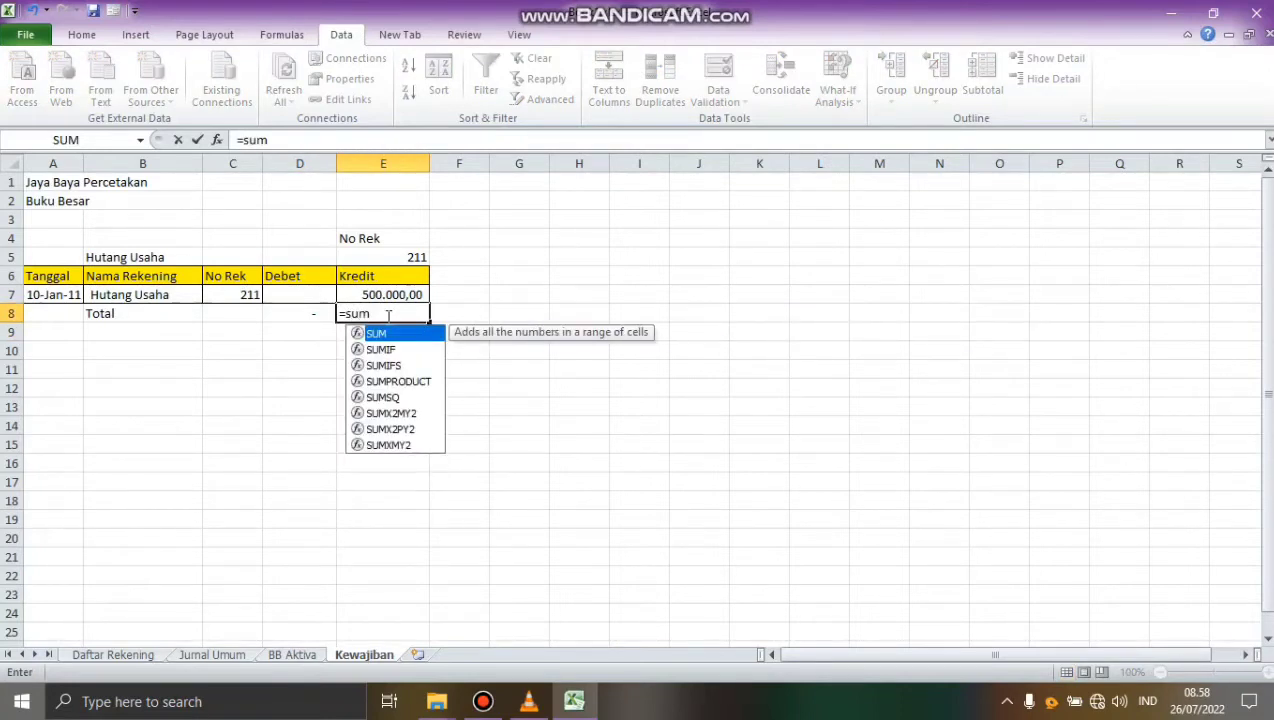
{"action": "type", "text": "("}
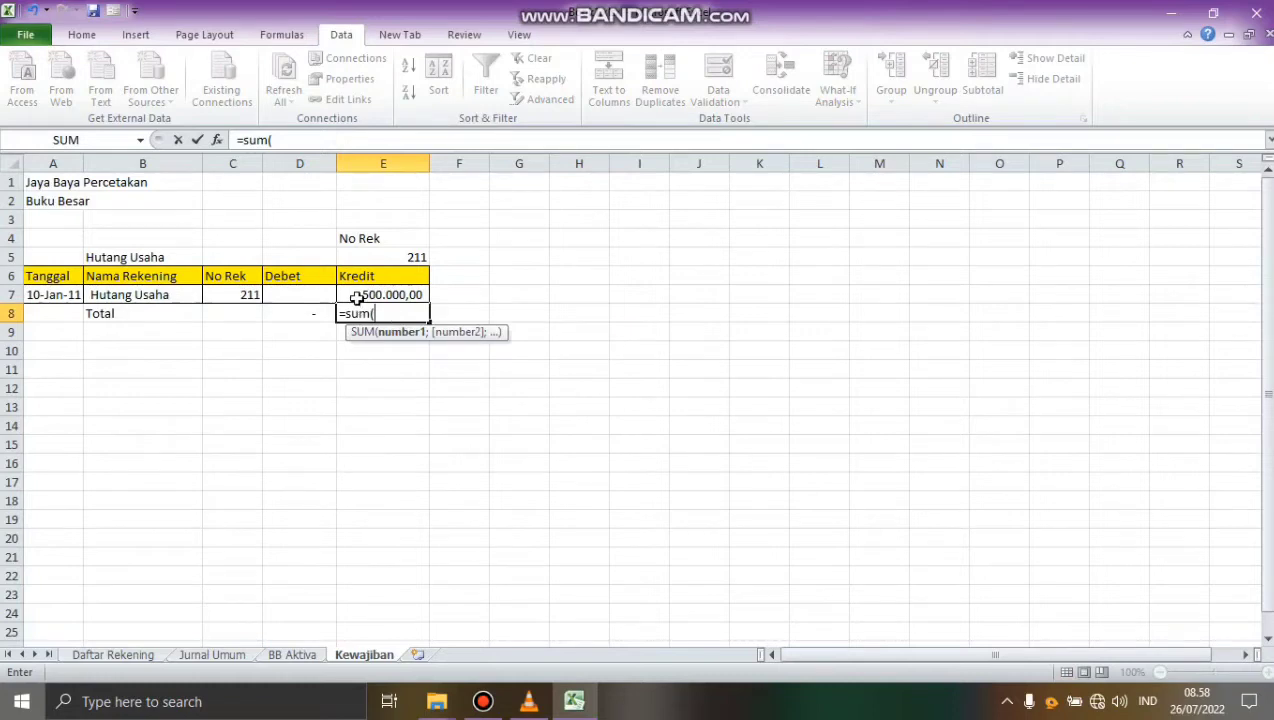
{"action": "left_click", "coordinate": [356, 297]}
{"action": "type", "text": ")"}
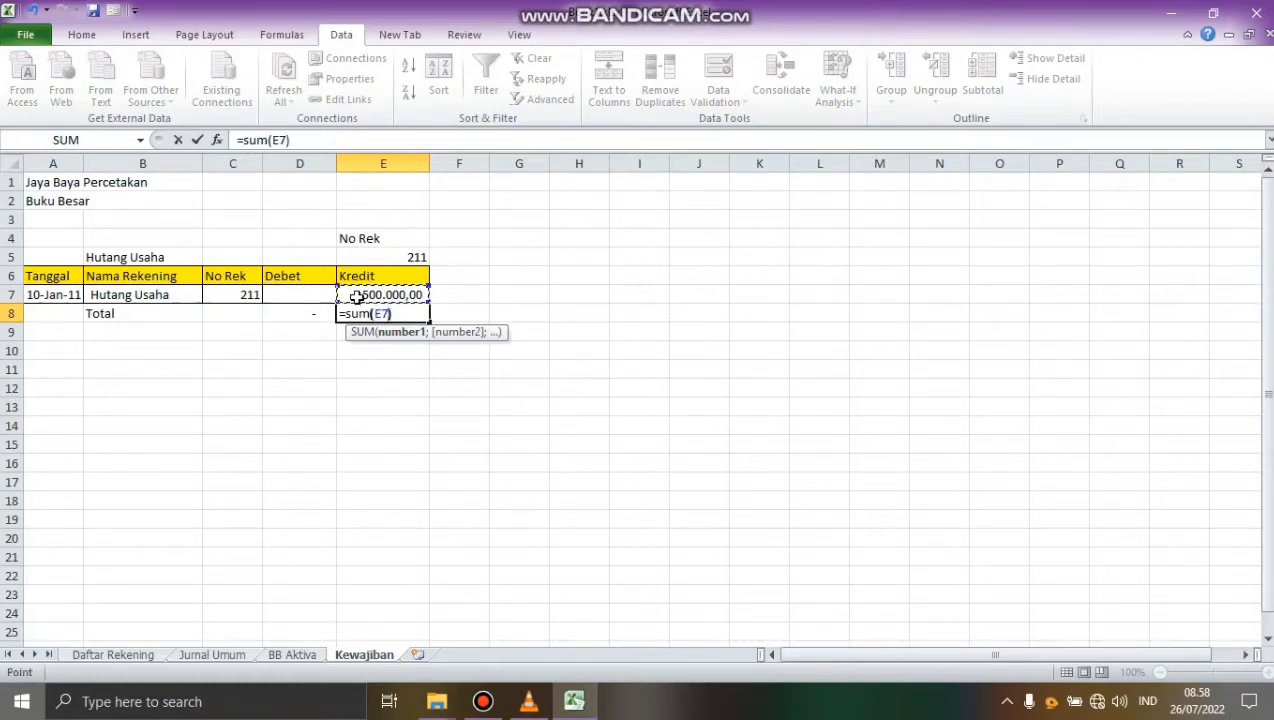
{"action": "key", "text": "Return"}
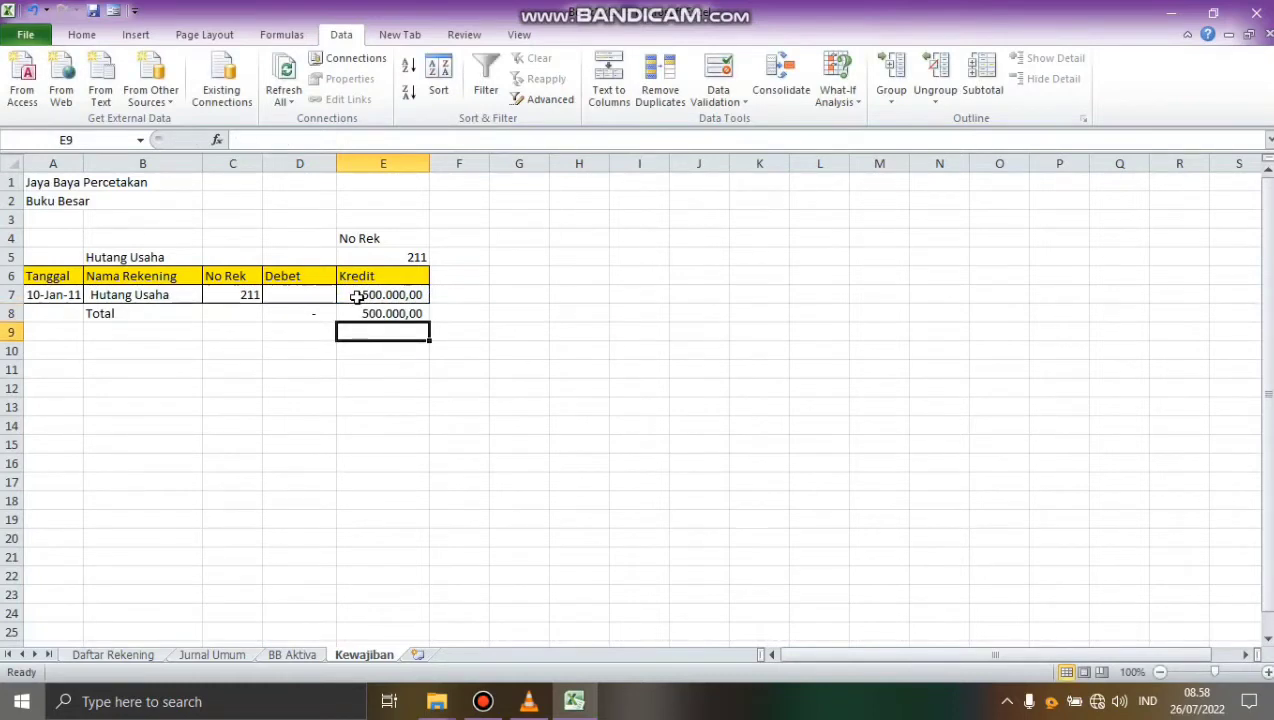
Step: Label B9 as Saldo and calculate the balance in E9 as total Kredit E8 minus total Debet D8
{"action": "left_click", "coordinate": [139, 334]}
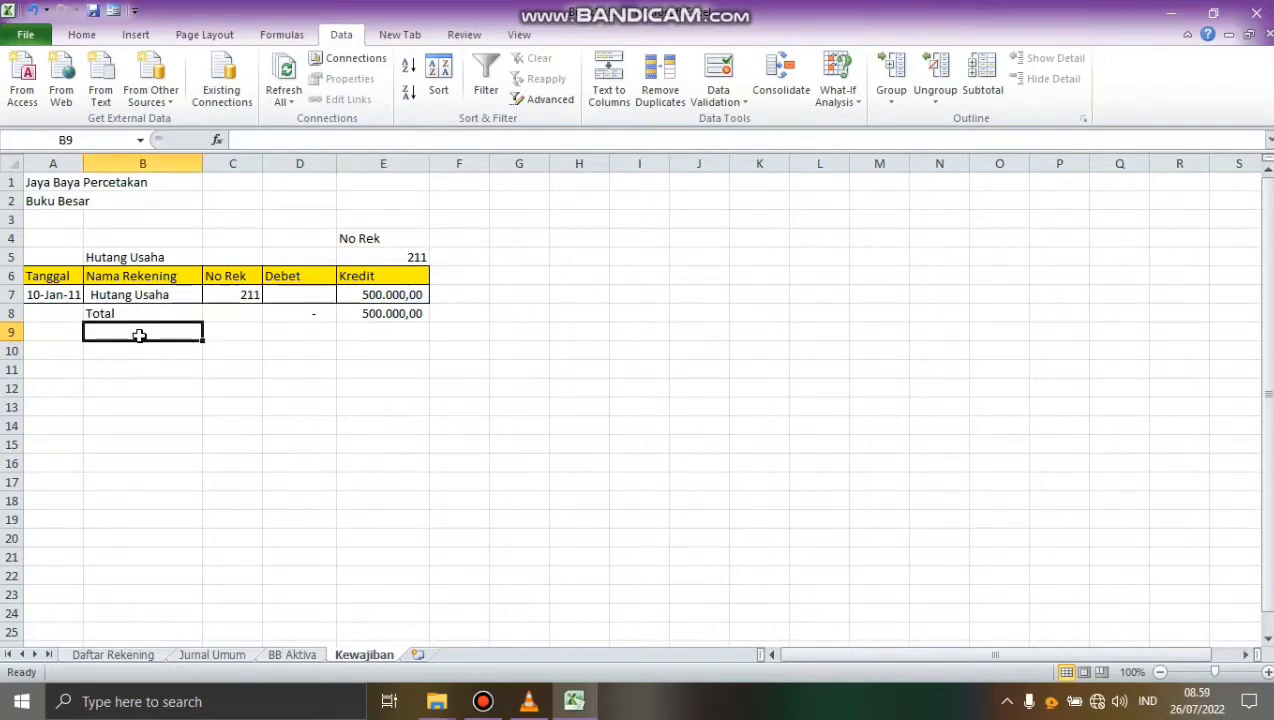
{"action": "type", "text": "Saldo"}
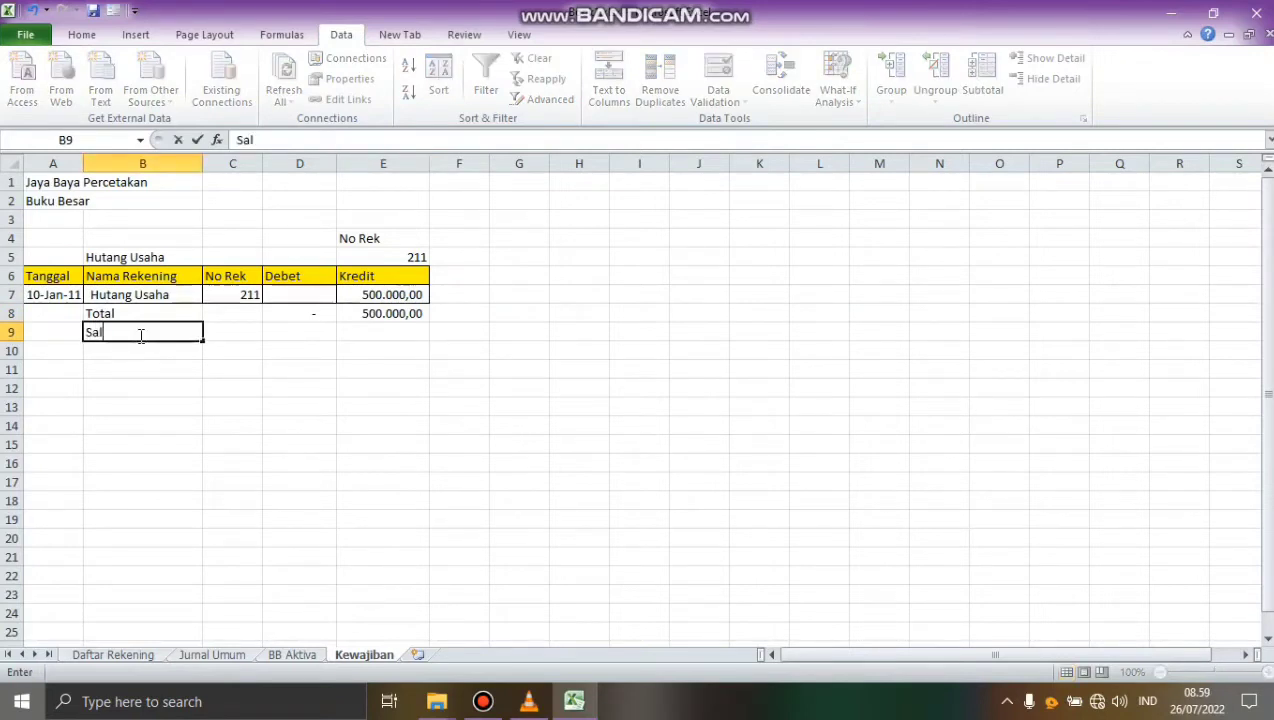
{"action": "left_click", "coordinate": [281, 334]}
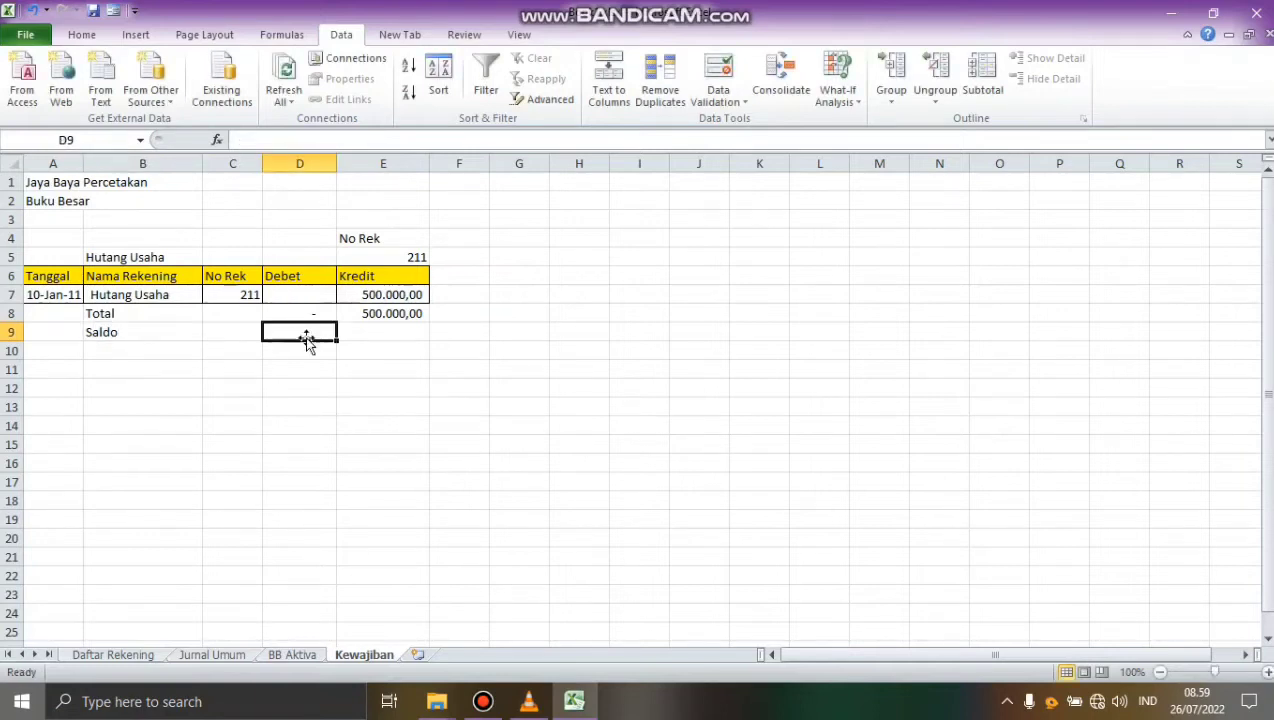
{"action": "left_click", "coordinate": [382, 336]}
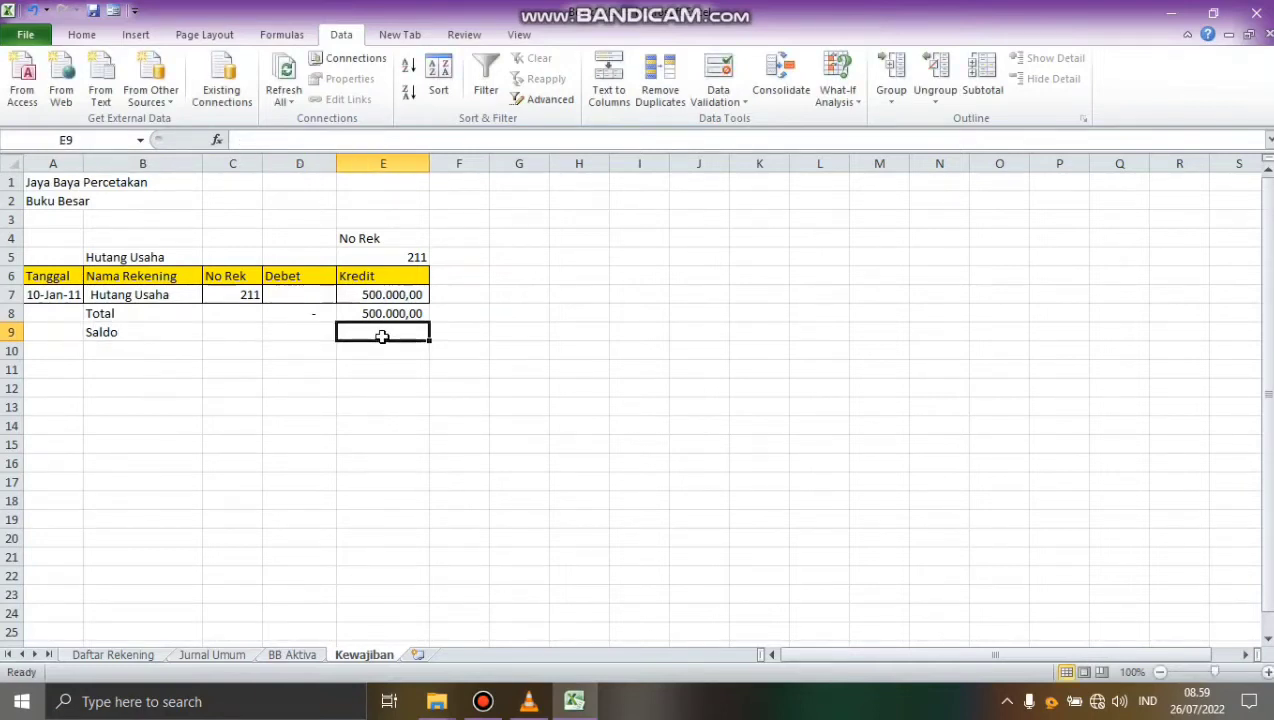
{"action": "type", "text": "="}
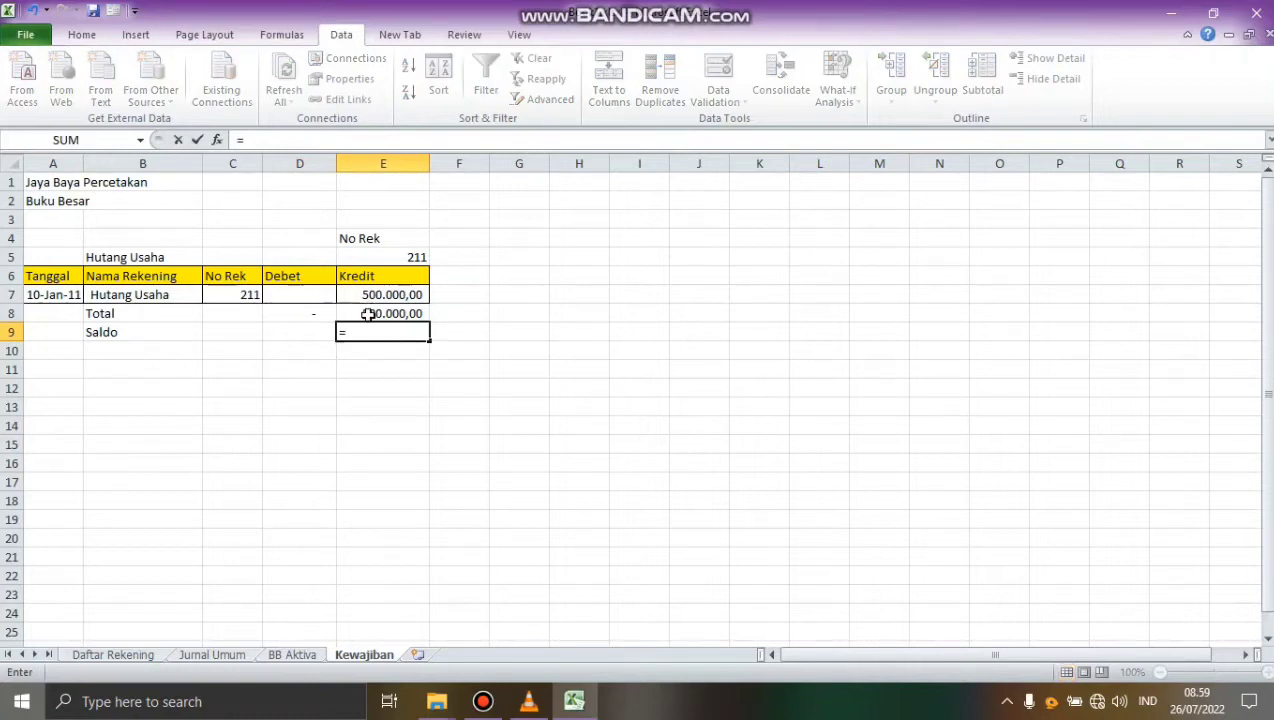
{"action": "left_click", "coordinate": [368, 314]}
{"action": "type", "text": "-"}
{"action": "left_click", "coordinate": [323, 313]}
{"action": "key", "text": "Return"}
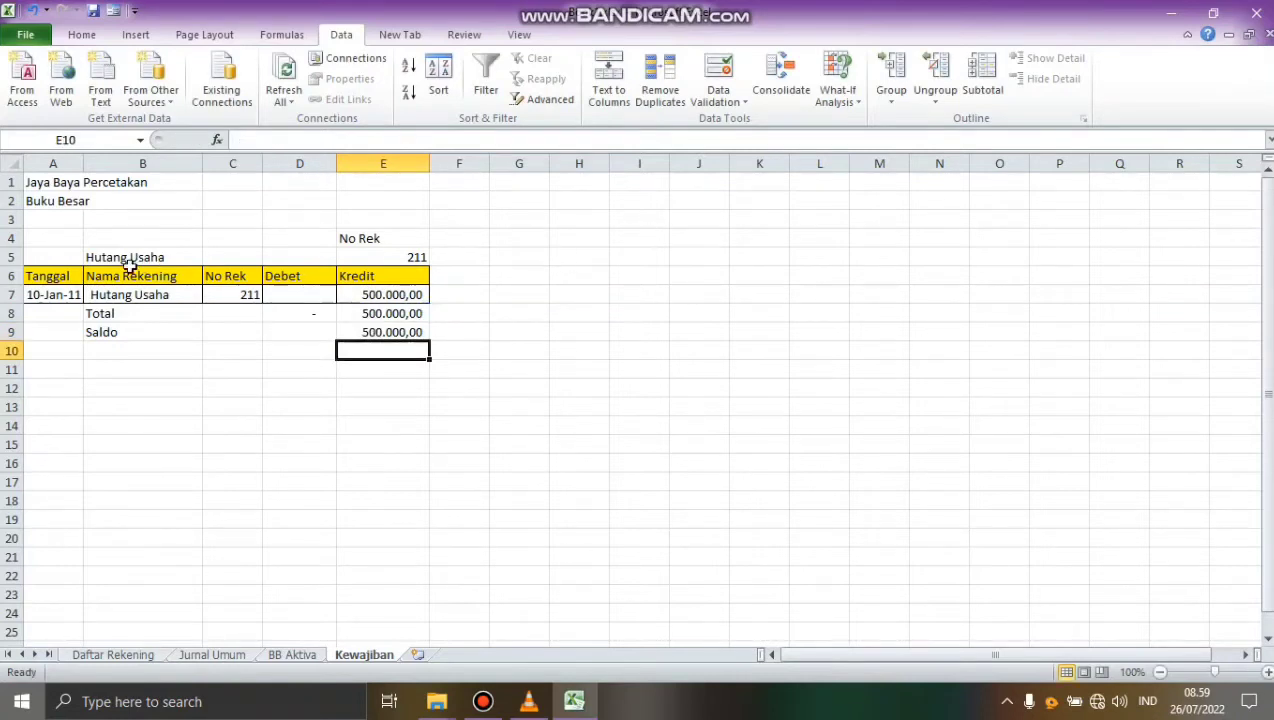
Step: Apply thin outline and inside borders to all cells of the Total and Saldo rows, A8:E9
{"action": "left_click", "coordinate": [52, 316]}
{"action": "left_click_drag", "start_coordinate": [52, 316], "coordinate": [375, 335]}
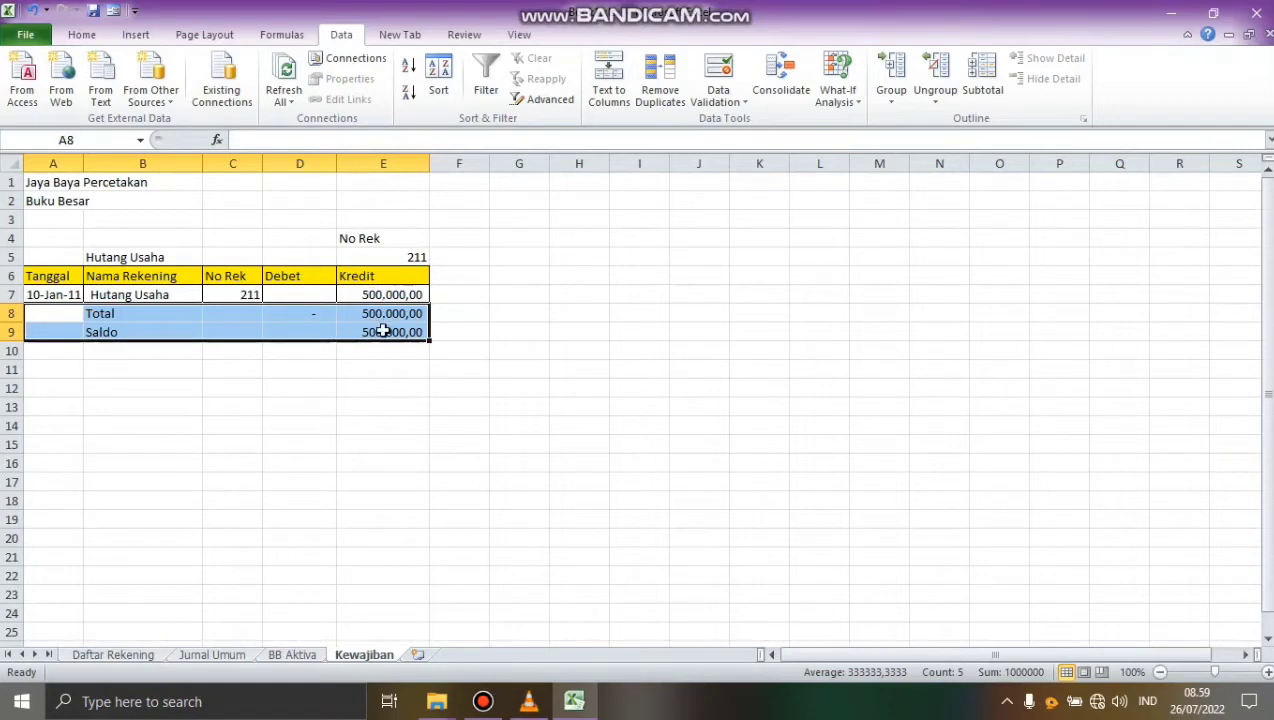
{"action": "right_click", "coordinate": [386, 334]}
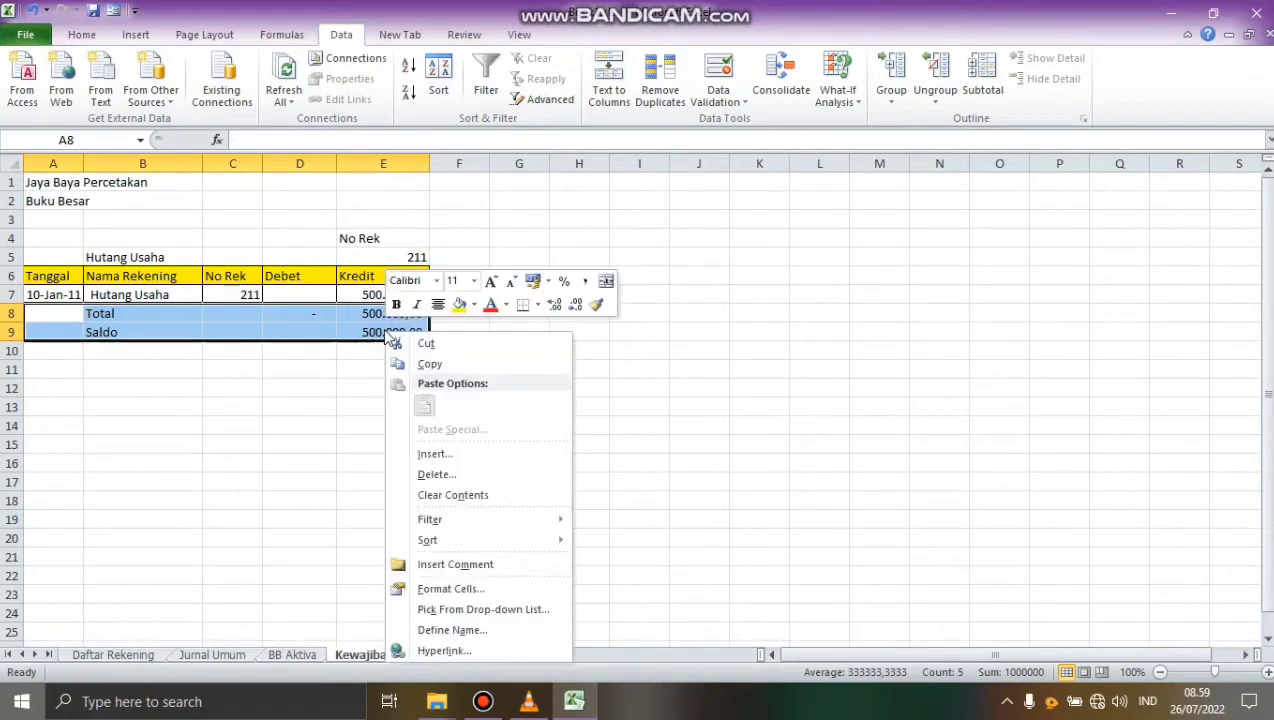
{"action": "mouse_move", "coordinate": [410, 520]}
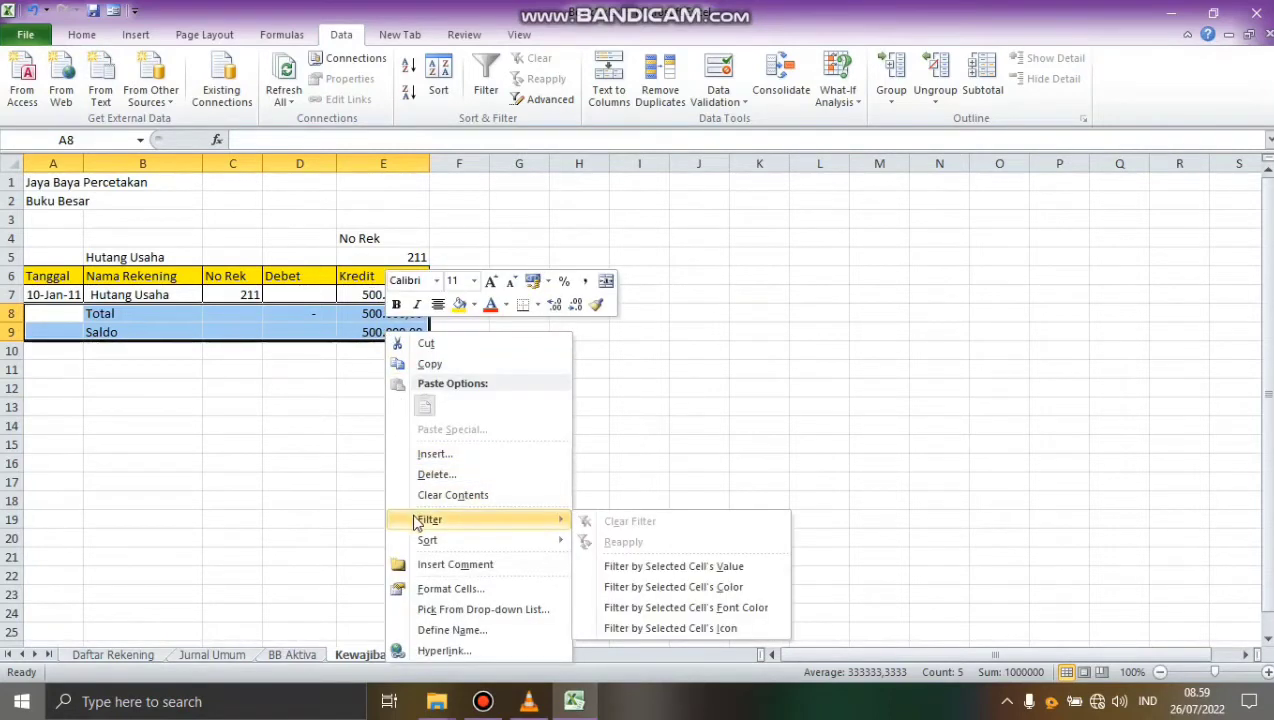
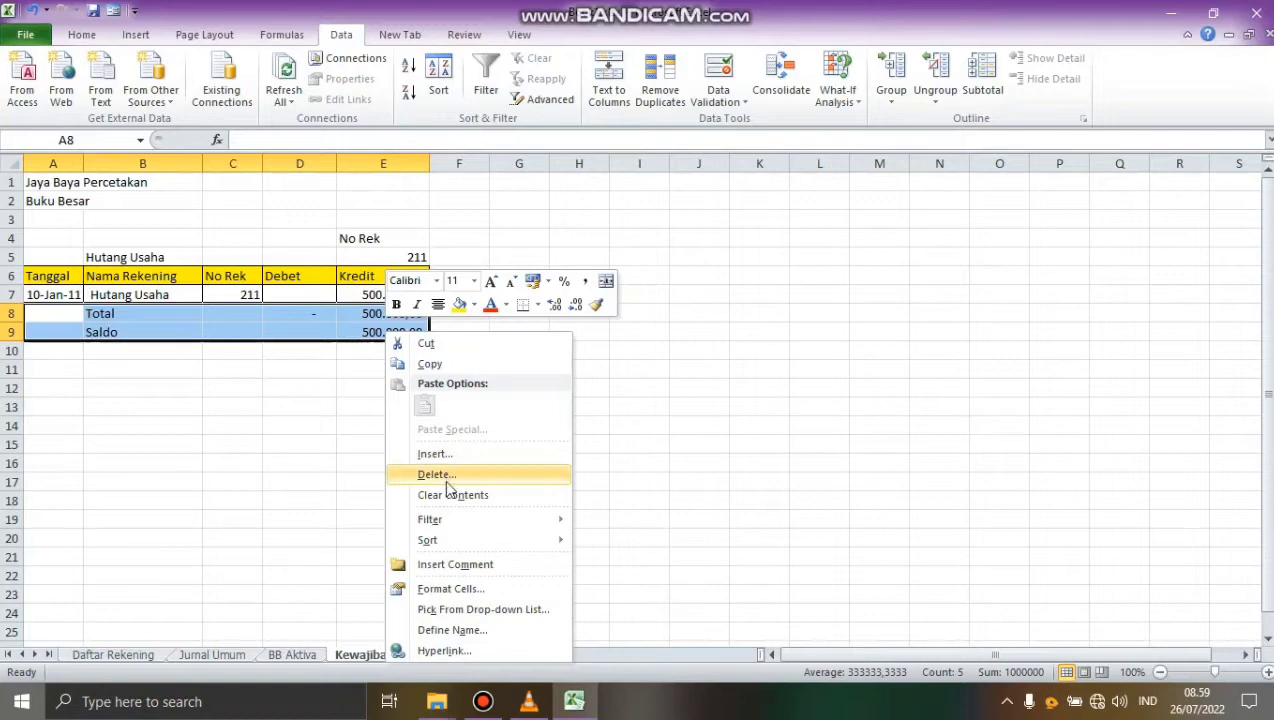
{"action": "left_click", "coordinate": [458, 589]}
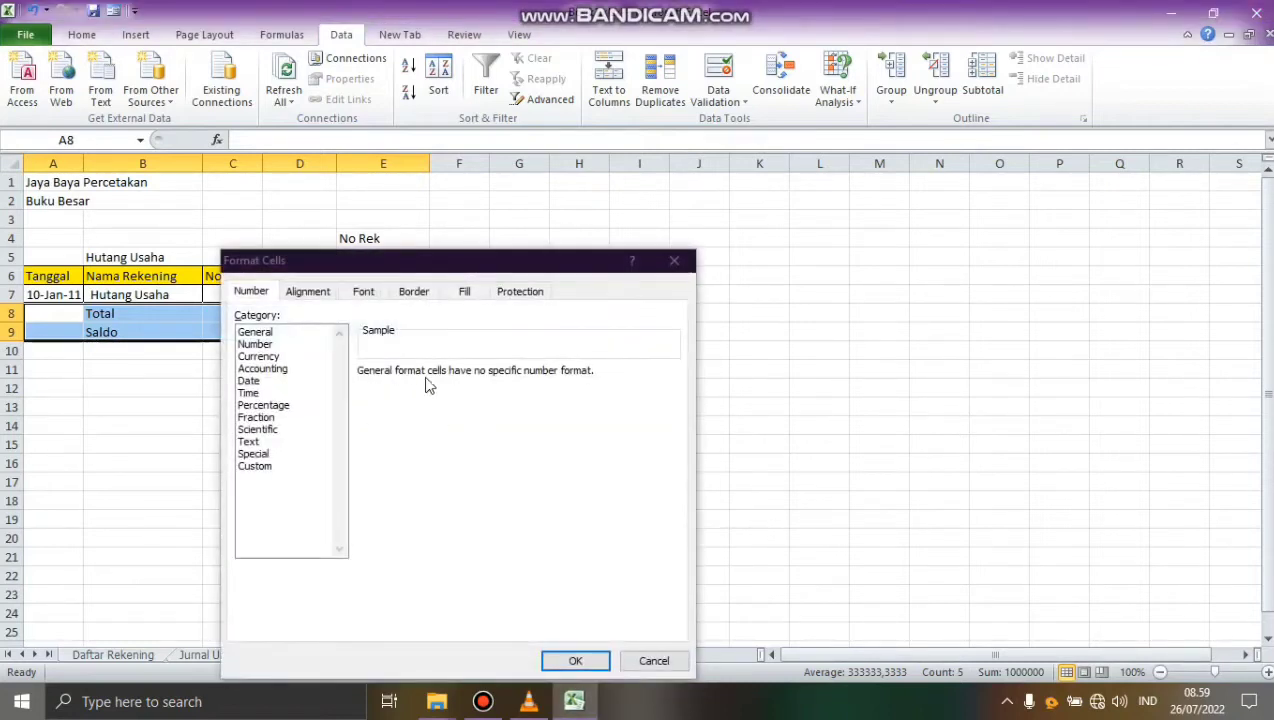
{"action": "left_click", "coordinate": [330, 298]}
{"action": "left_click", "coordinate": [365, 293]}
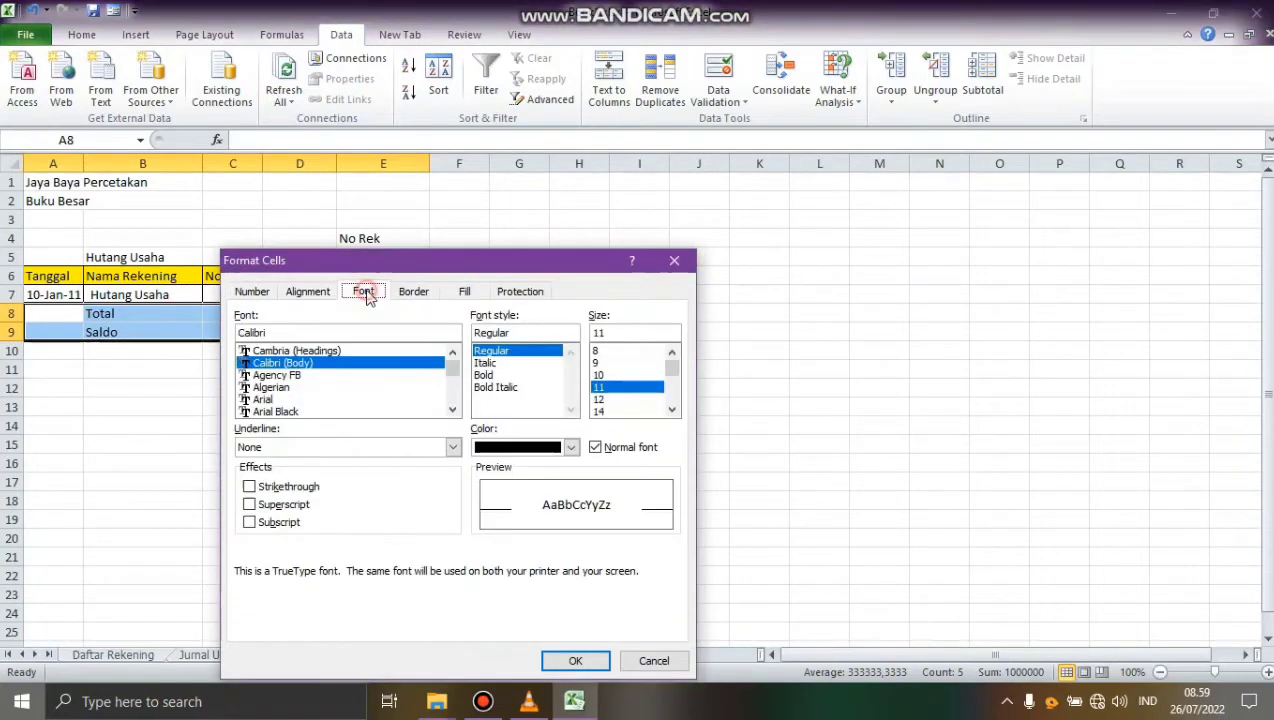
{"action": "left_click", "coordinate": [426, 294]}
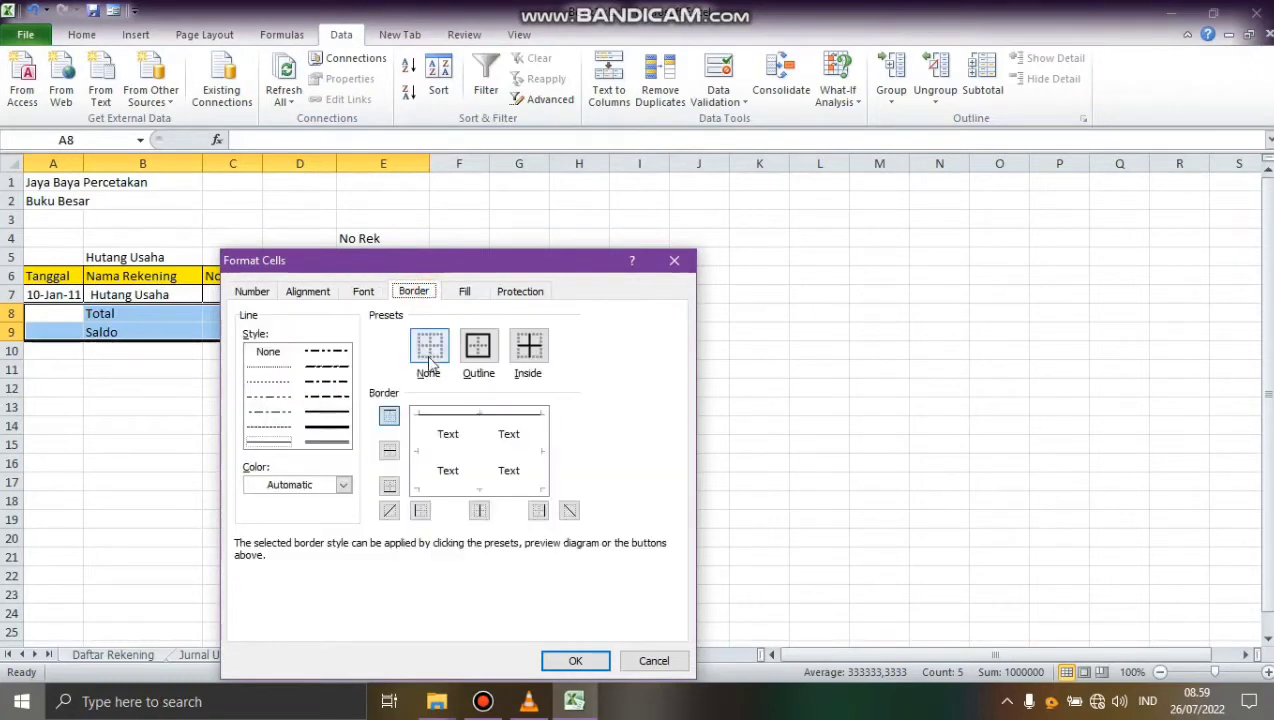
{"action": "left_click", "coordinate": [392, 451]}
{"action": "left_click", "coordinate": [390, 486]}
{"action": "left_click", "coordinate": [419, 510]}
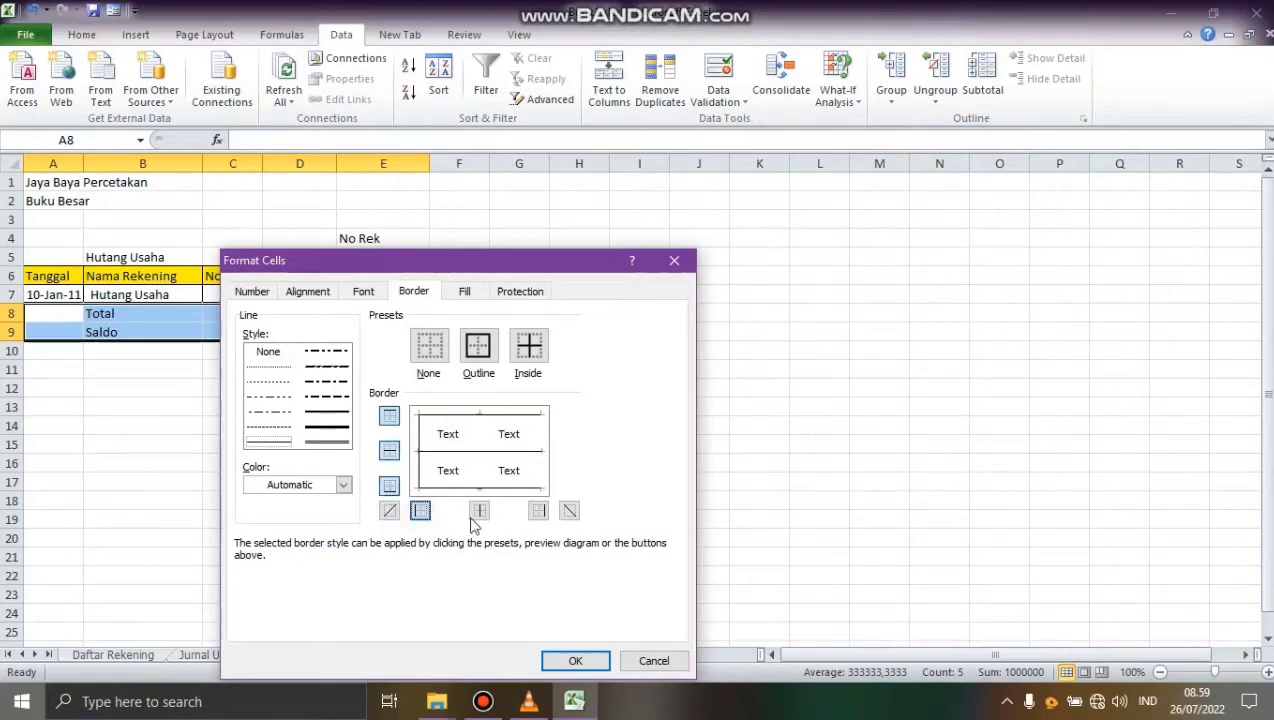
{"action": "left_click", "coordinate": [481, 514]}
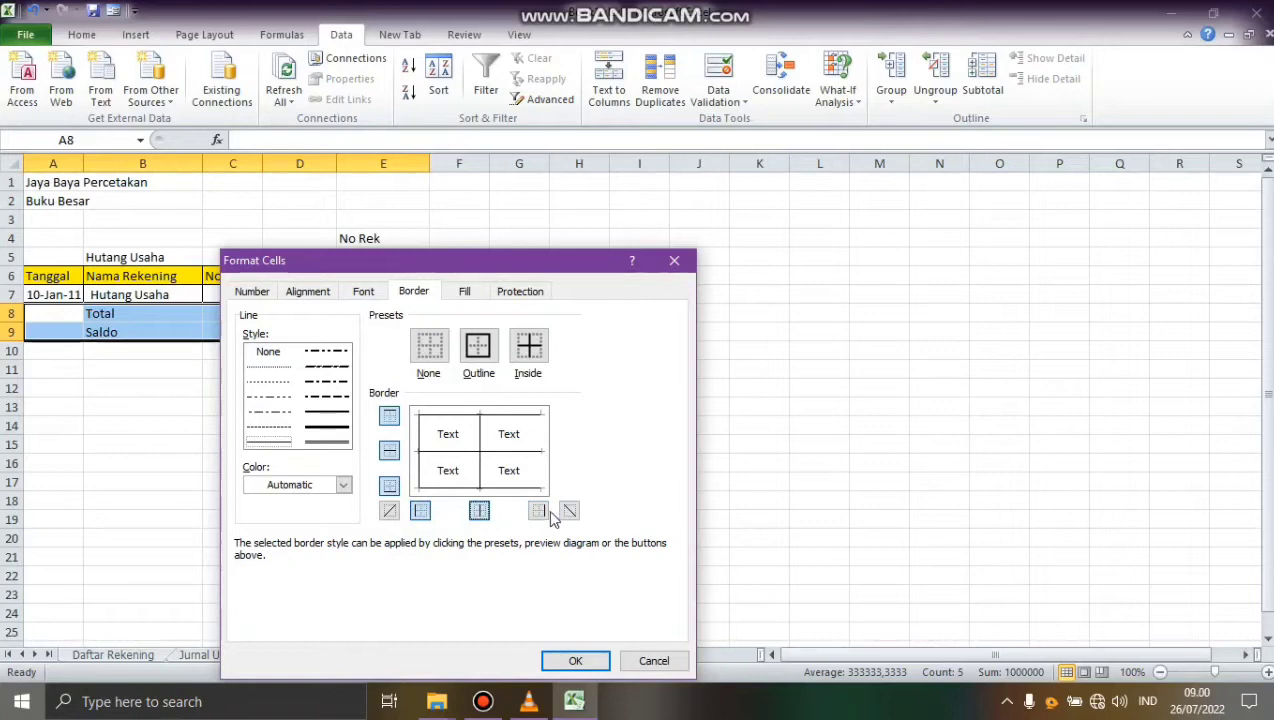
{"action": "left_click", "coordinate": [539, 514]}
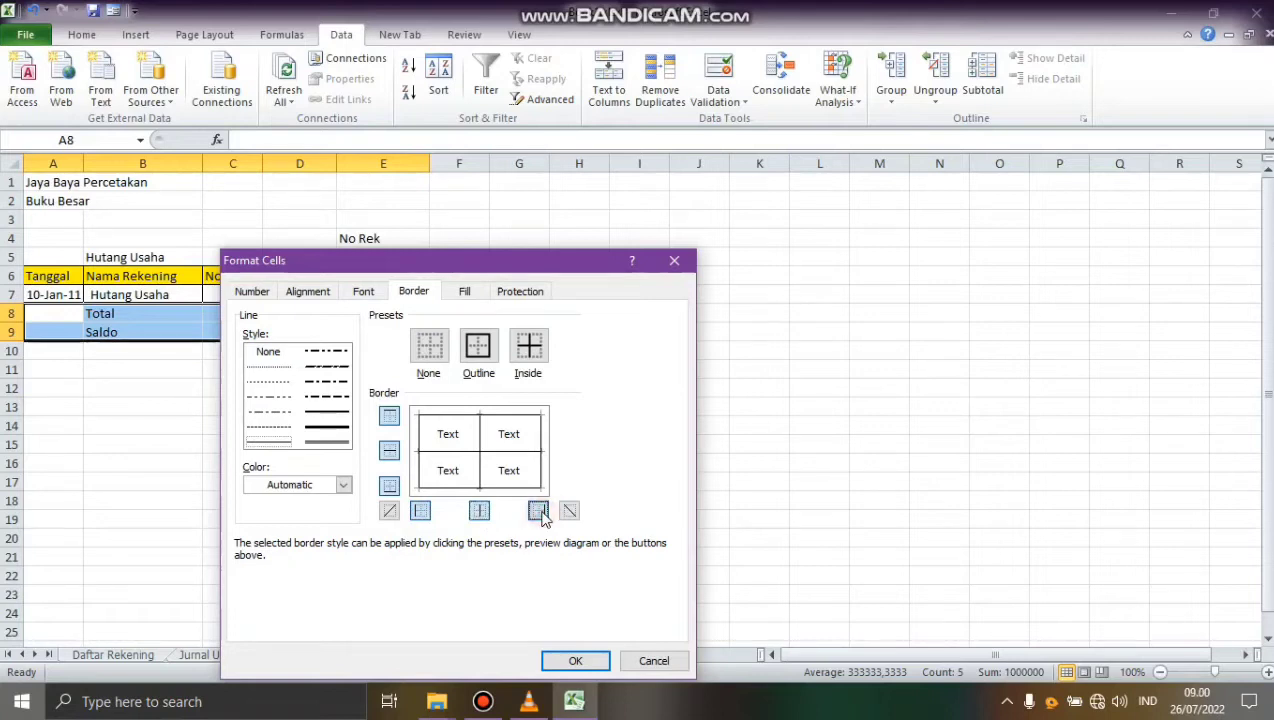
{"action": "left_click", "coordinate": [576, 660]}
{"action": "left_click", "coordinate": [576, 494]}
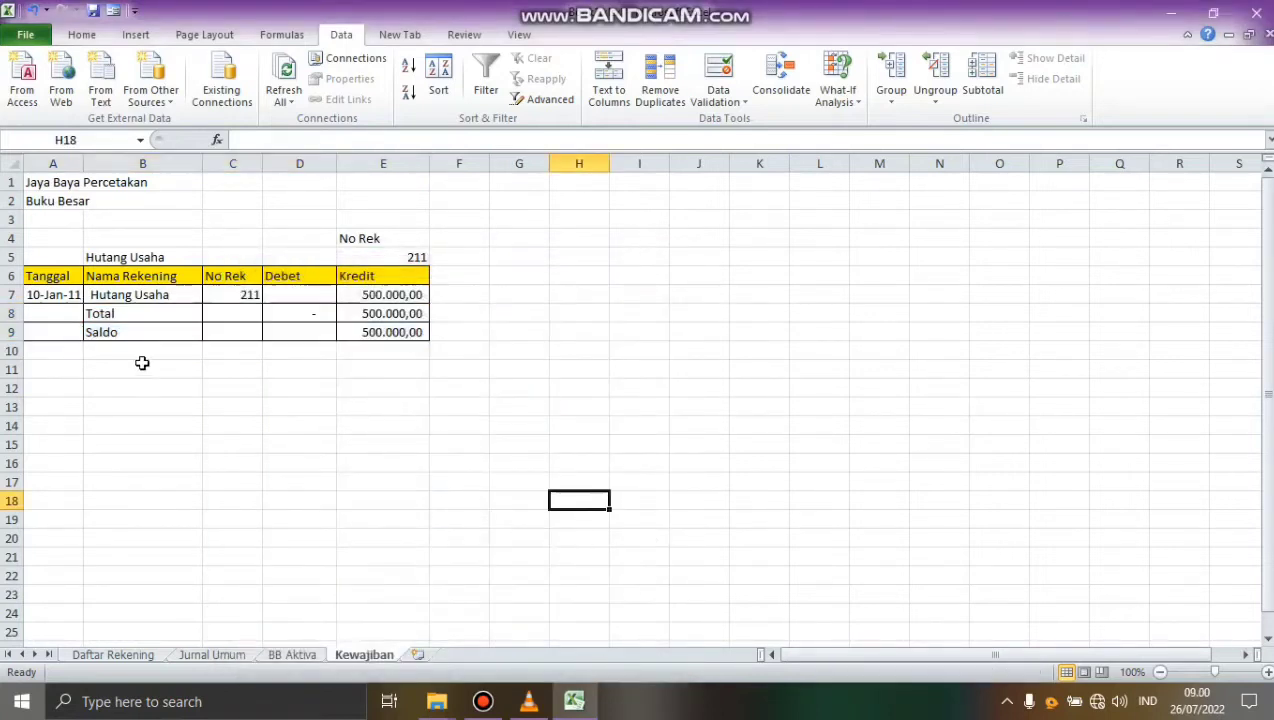
Step: Merge and center the Total label across A8:C8 and the Saldo label across A9:C9
{"action": "left_click_drag", "start_coordinate": [63, 314], "coordinate": [254, 316]}
{"action": "left_click", "coordinate": [88, 34]}
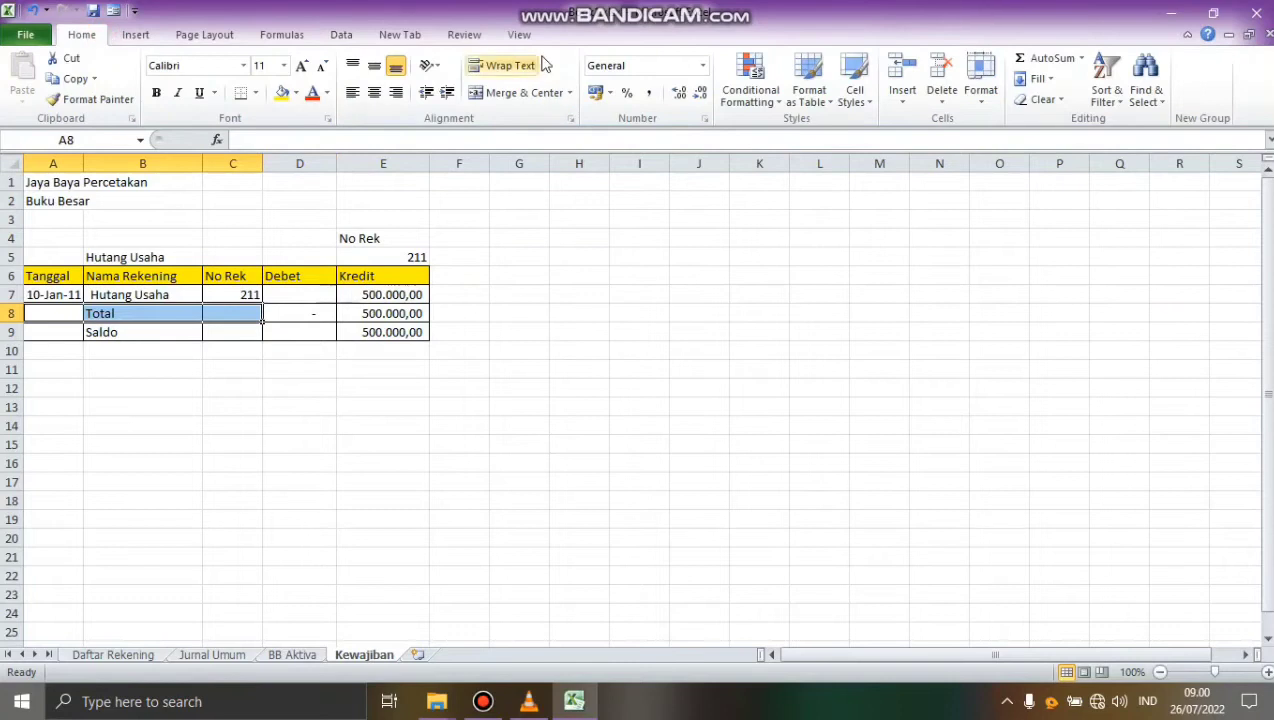
{"action": "left_click", "coordinate": [524, 93]}
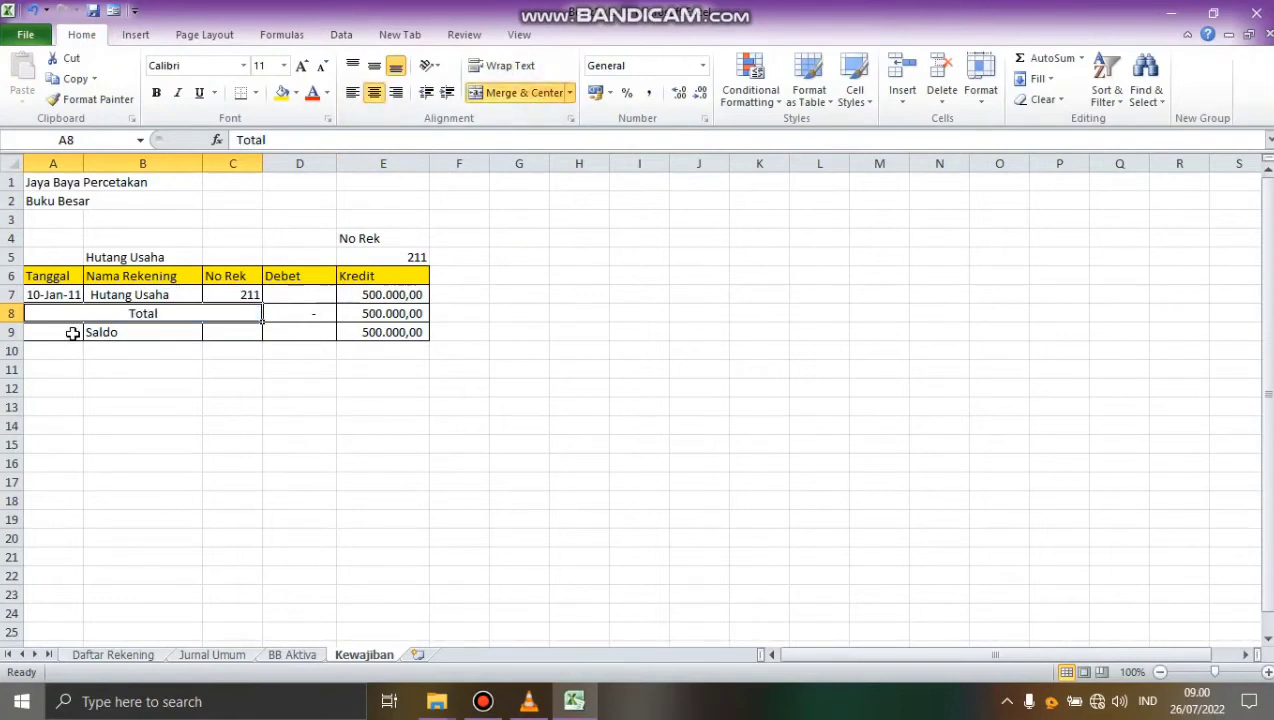
{"action": "left_click_drag", "start_coordinate": [67, 331], "coordinate": [219, 326]}
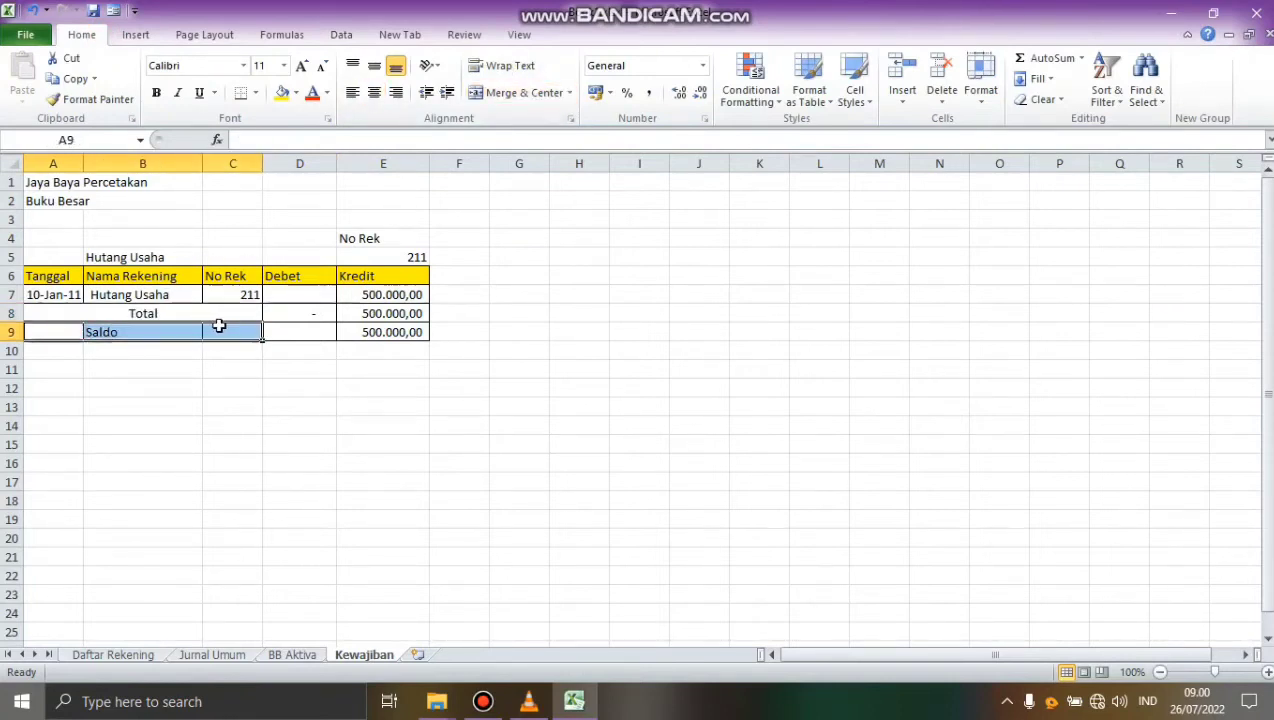
{"action": "left_click", "coordinate": [493, 93]}
{"action": "left_click", "coordinate": [598, 349]}
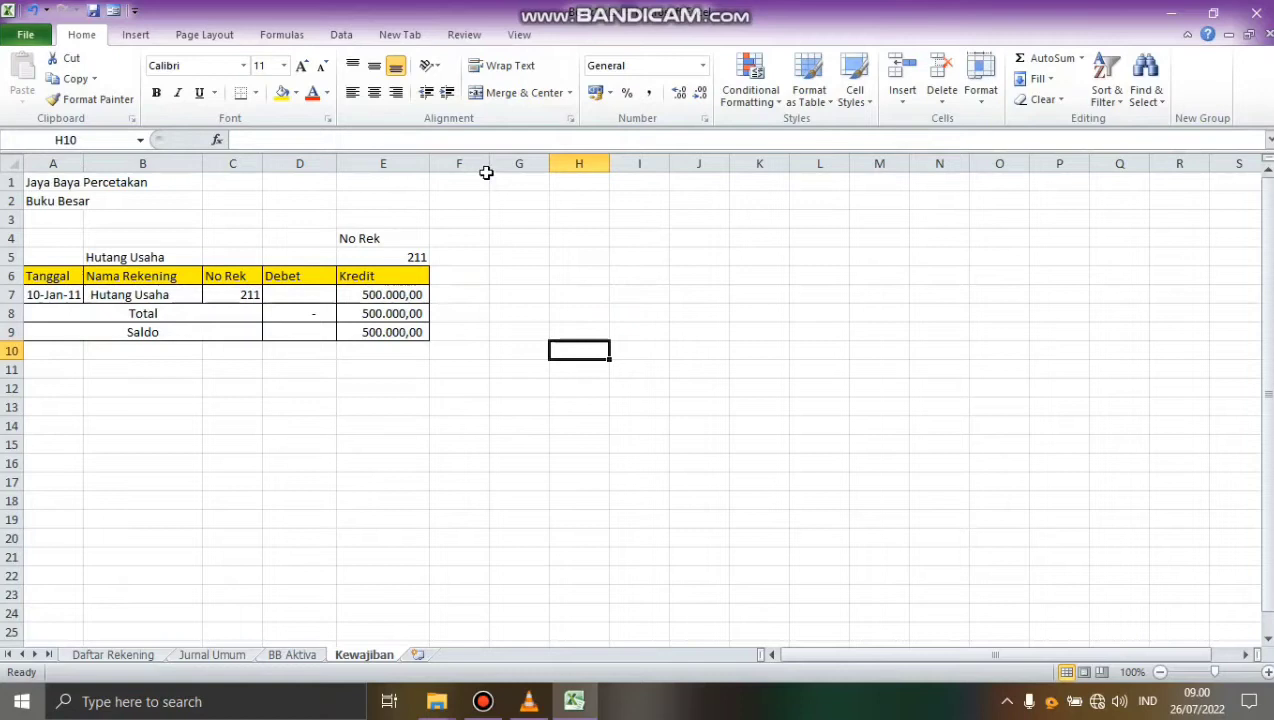
Step: Narrow column F as a spacer and copy the ledger header row A6:E6 to G6:K6
{"action": "left_click_drag", "start_coordinate": [489, 165], "coordinate": [462, 172]}
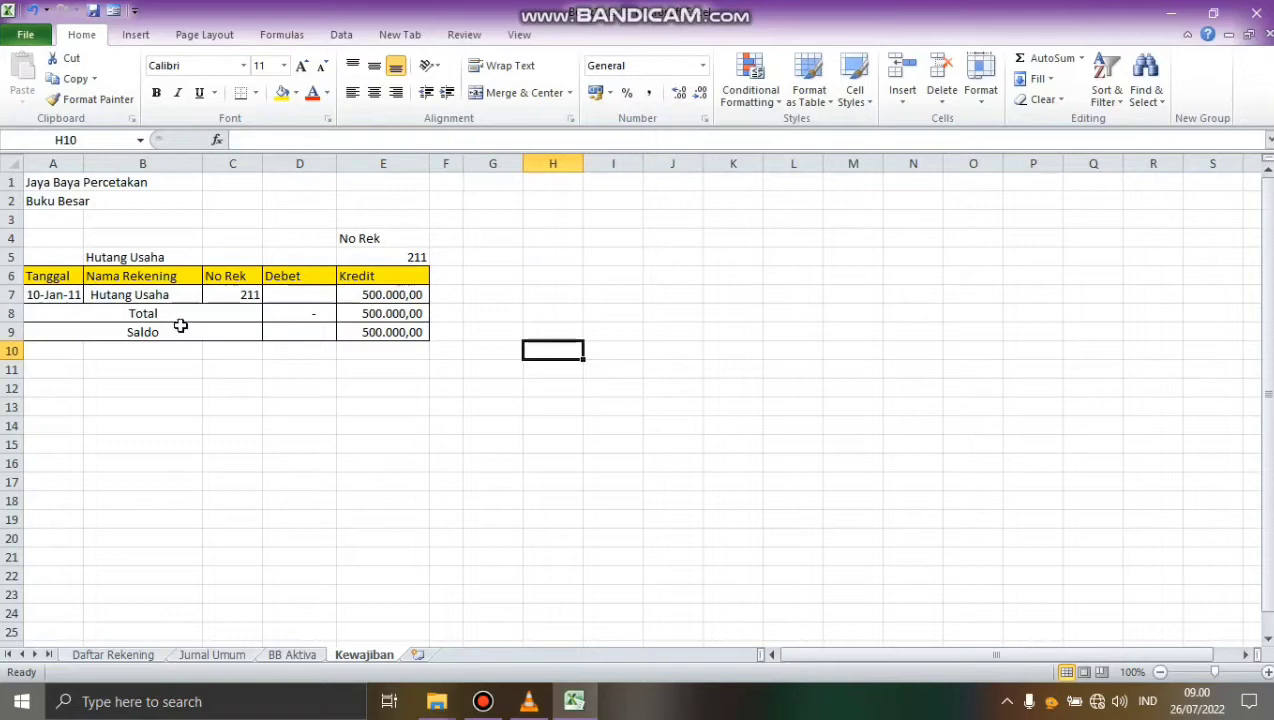
{"action": "left_click_drag", "start_coordinate": [54, 279], "coordinate": [375, 275]}
{"action": "key", "text": "ctrl+c"}
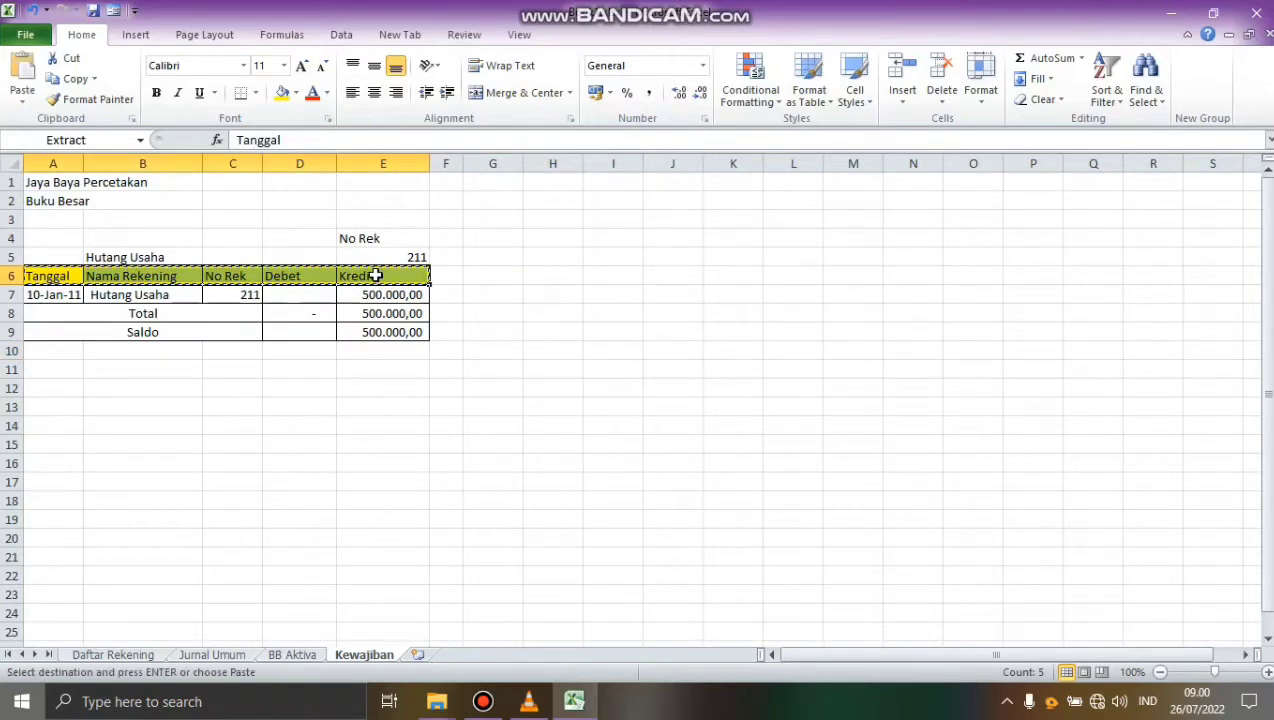
{"action": "left_click", "coordinate": [473, 276]}
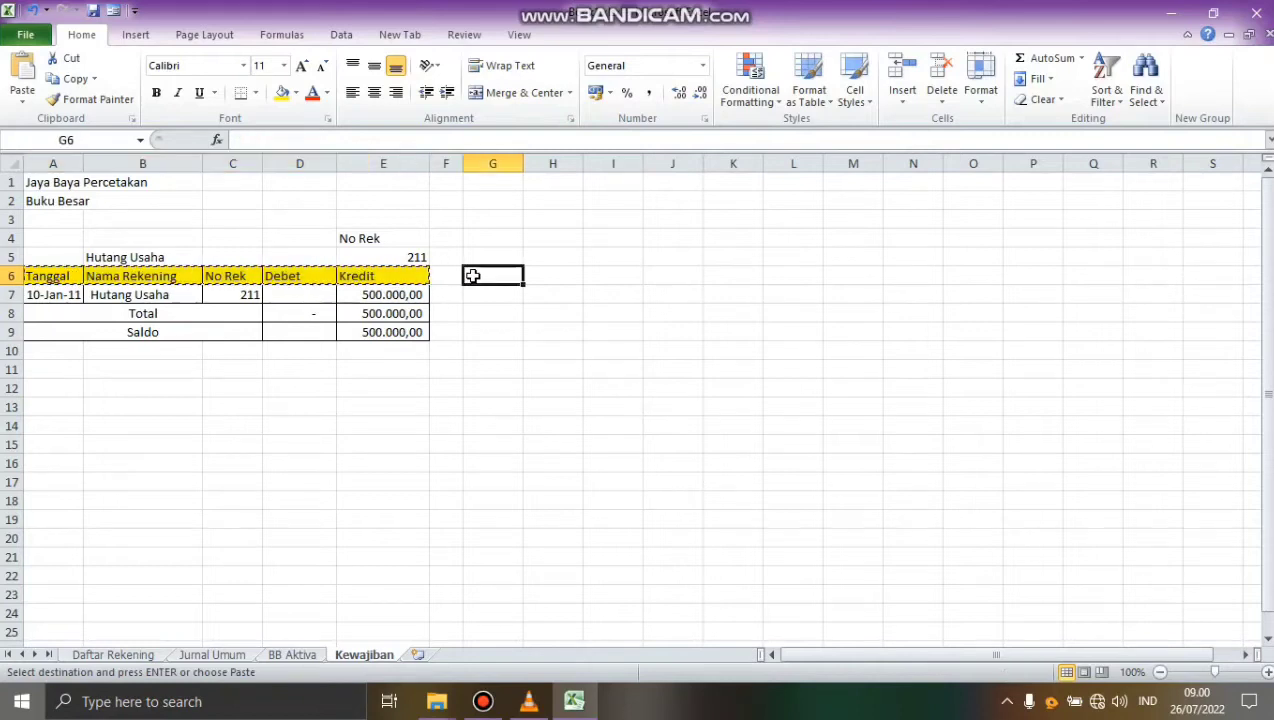
{"action": "key", "text": "ctrl+v"}
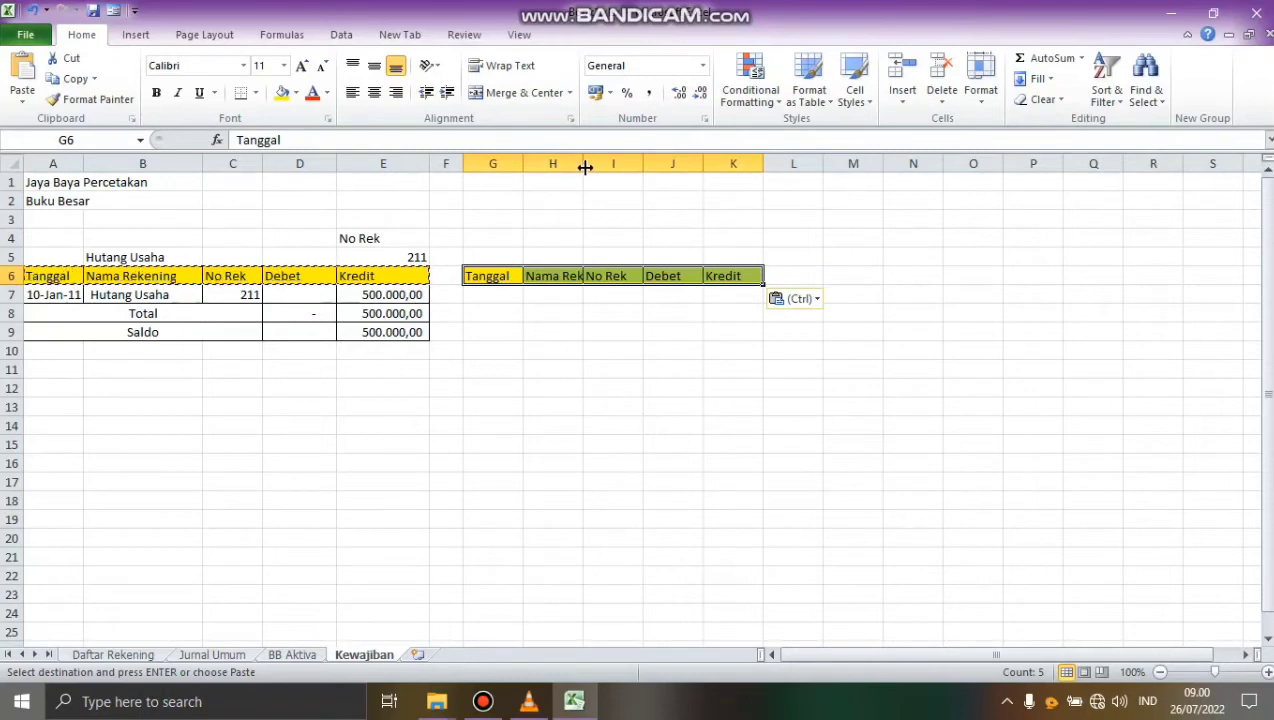
Step: Widen column H to fit its header and enter the ledger title Pendapatan diterima di muka in H5
{"action": "left_click_drag", "start_coordinate": [590, 166], "coordinate": [695, 163]}
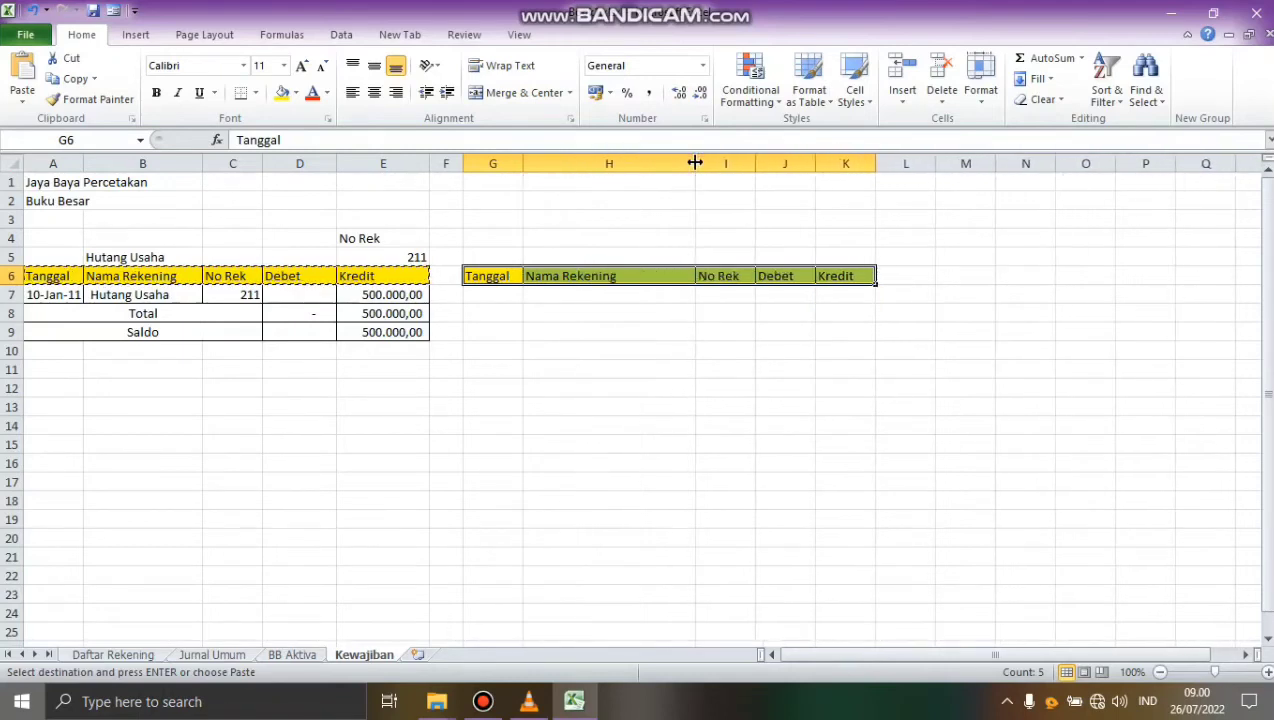
{"action": "left_click", "coordinate": [643, 259]}
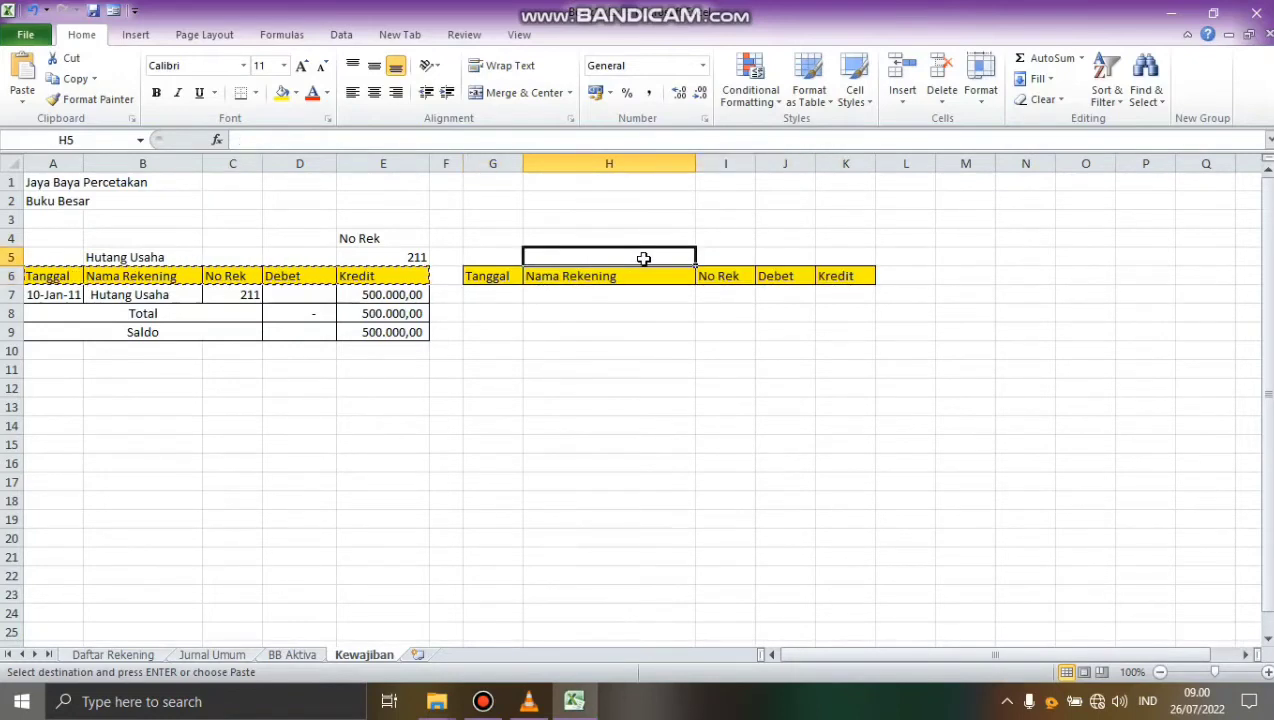
{"action": "type", "text": "Pendapatanditeri,"}
{"action": "key", "text": "BackSpace"}
{"action": "type", "text": "m"}
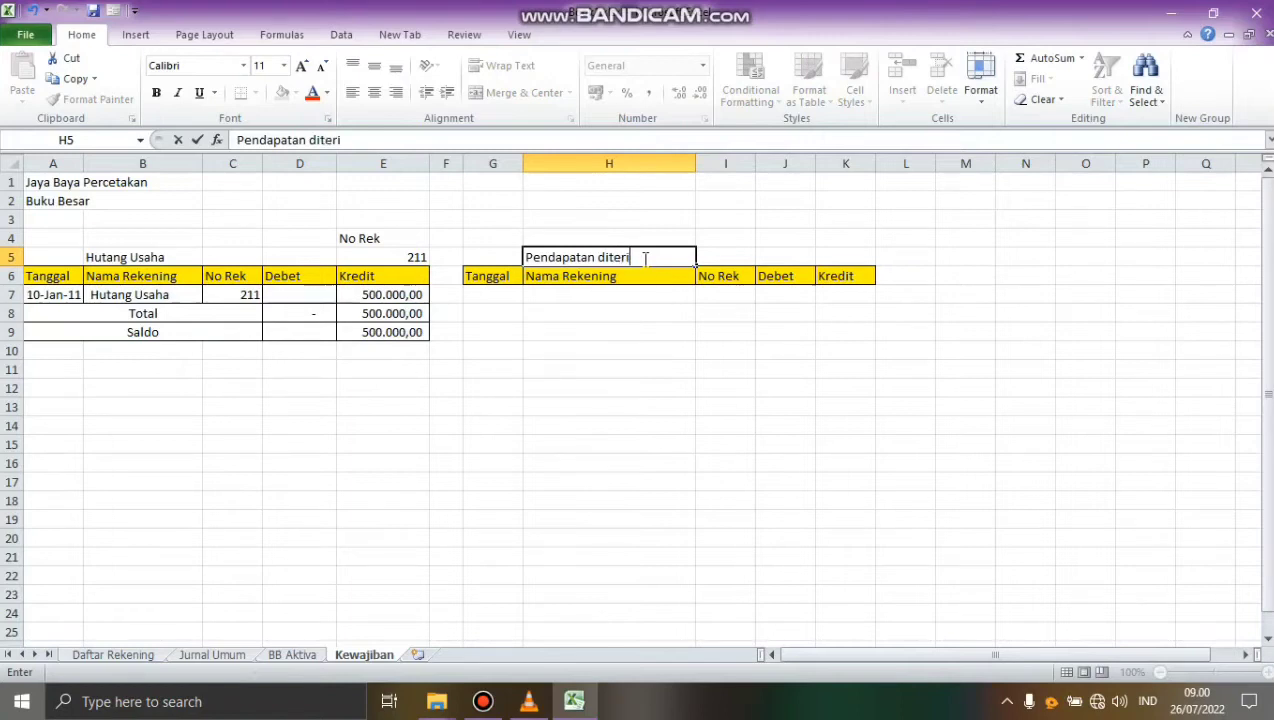
{"action": "type", "text": "muka"}
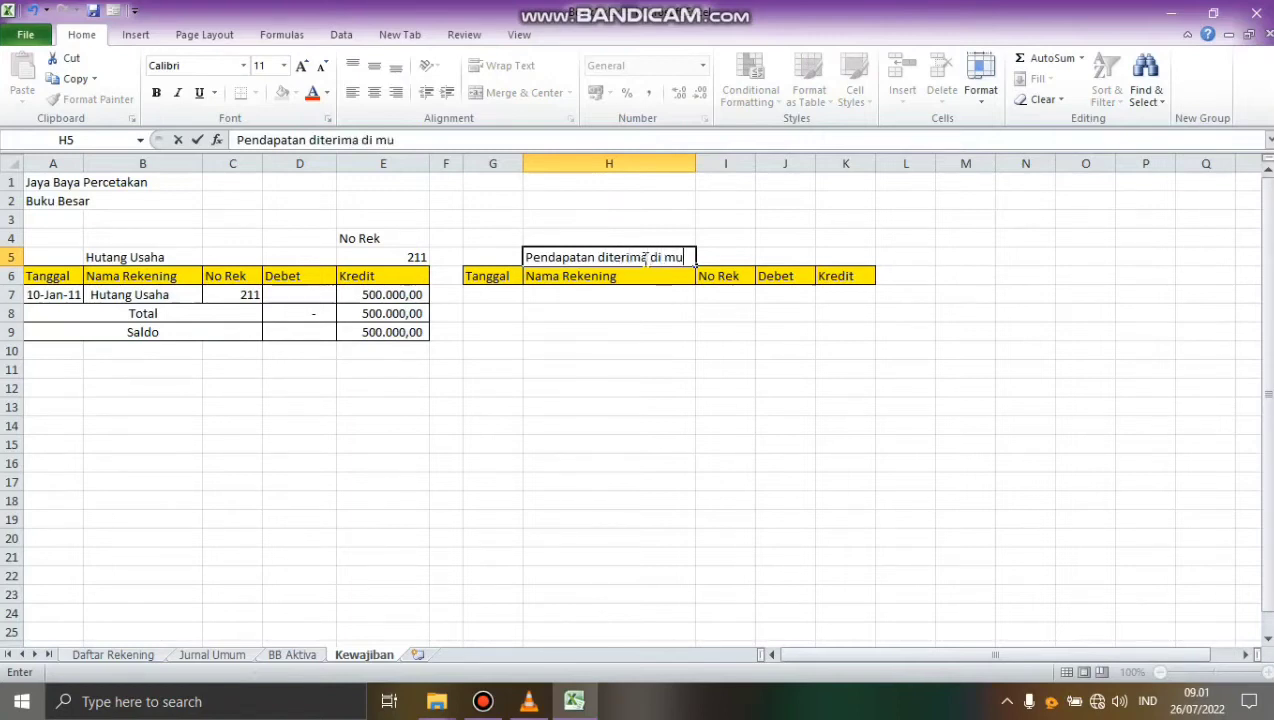
Step: Enter the filter criteria for the second ledger, with No Rek in K4 and 212 in K5
{"action": "left_click", "coordinate": [837, 238]}
{"action": "type", "text": "No Rek"}
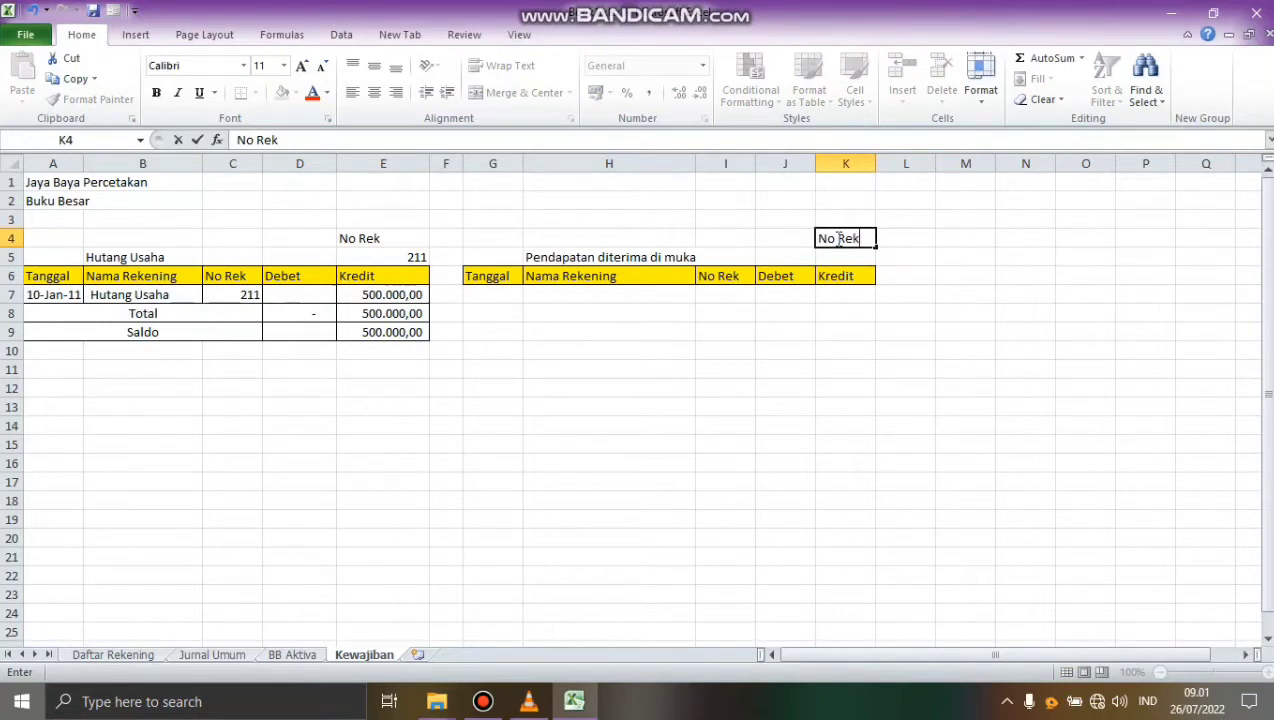
{"action": "key", "text": "Return"}
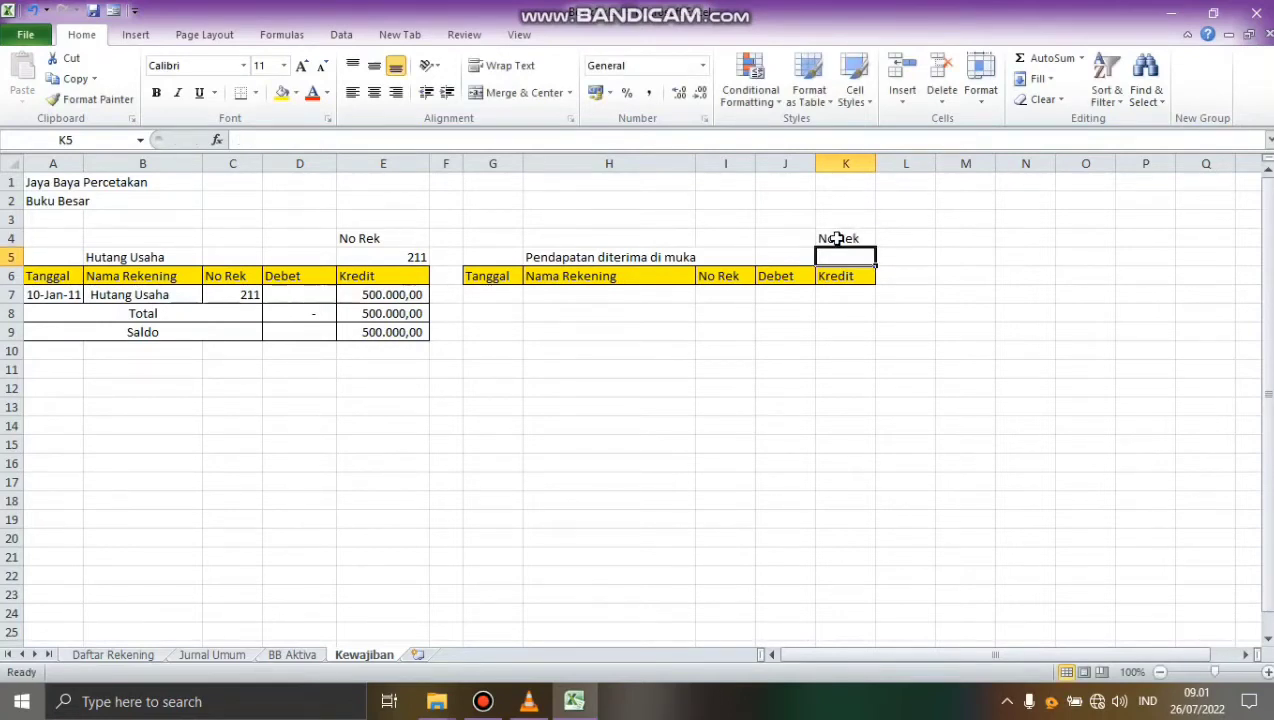
{"action": "type", "text": "212"}
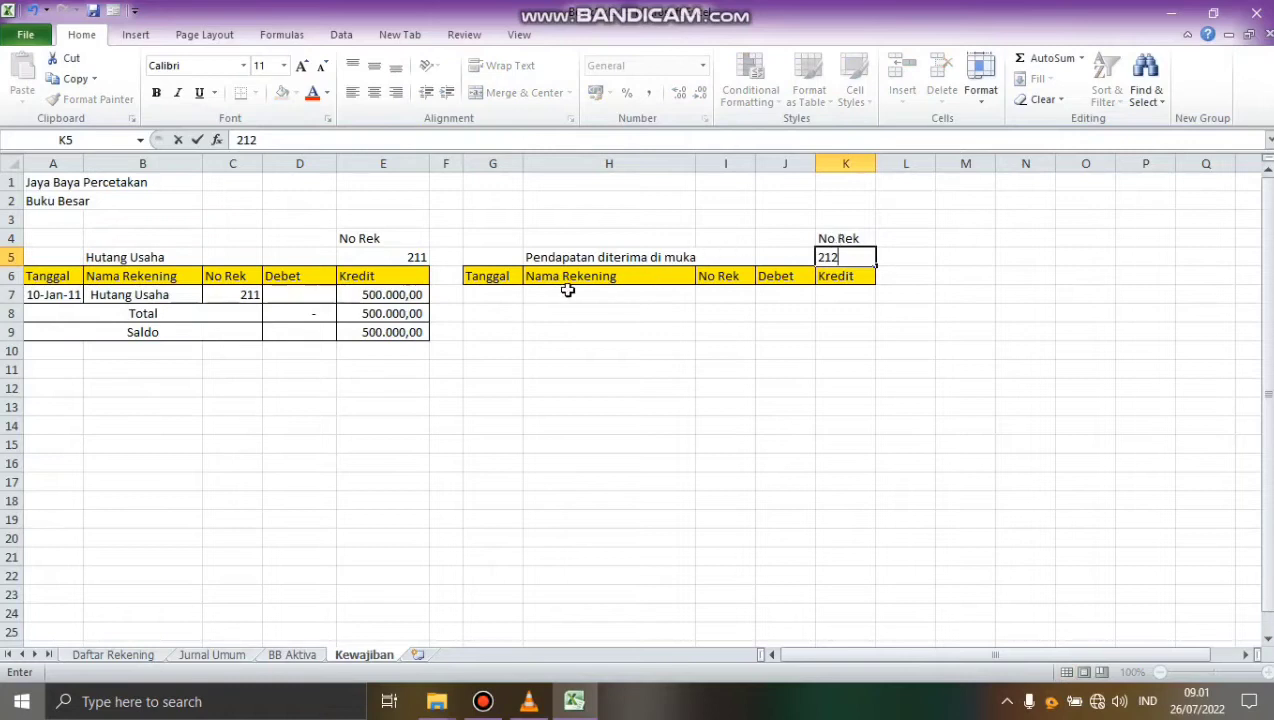
Step: Start an Advanced Filter from header cell G6, set it to copy to another location, and clear the prefilled list, criteria and destination ranges
{"action": "left_click", "coordinate": [503, 278]}
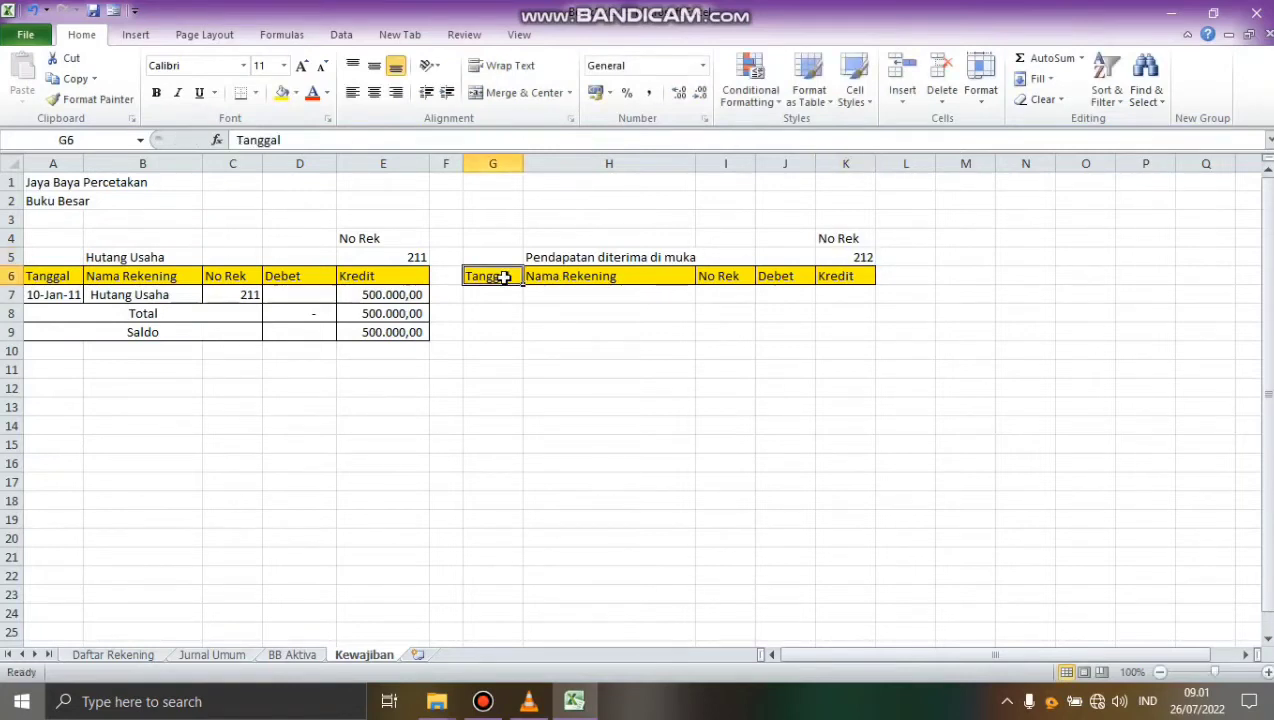
{"action": "left_click", "coordinate": [341, 36]}
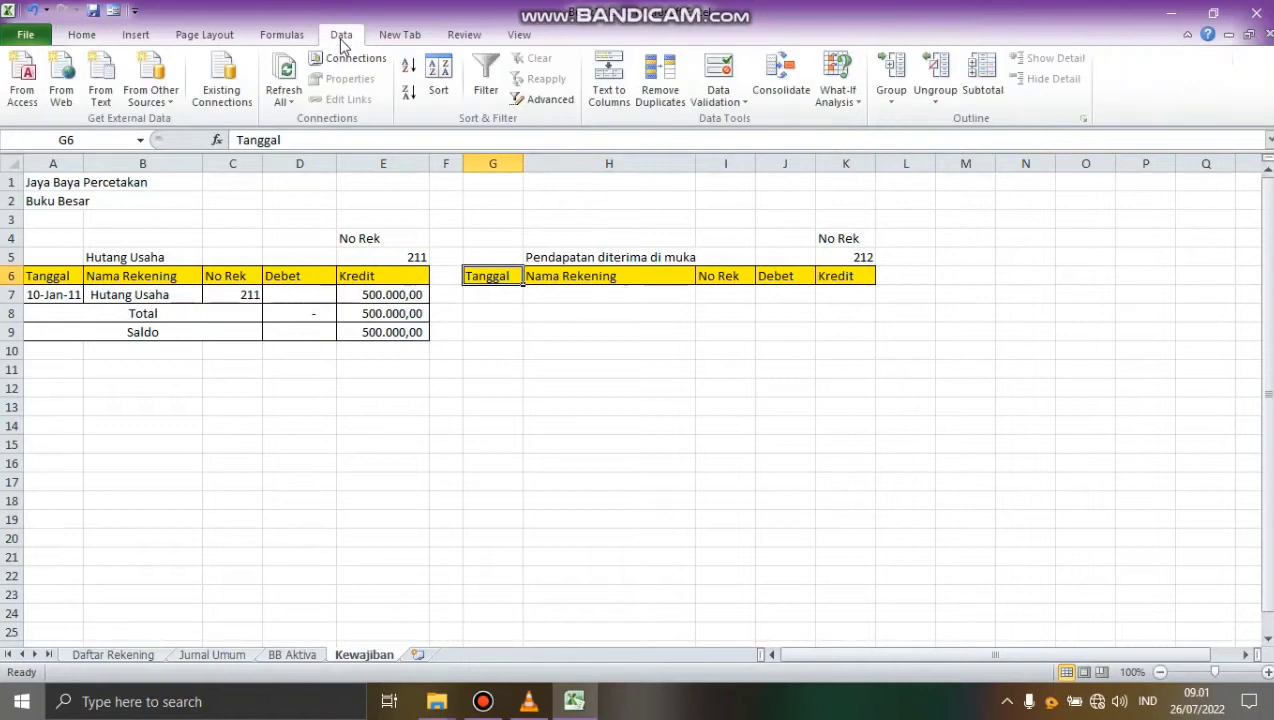
{"action": "left_click", "coordinate": [529, 101]}
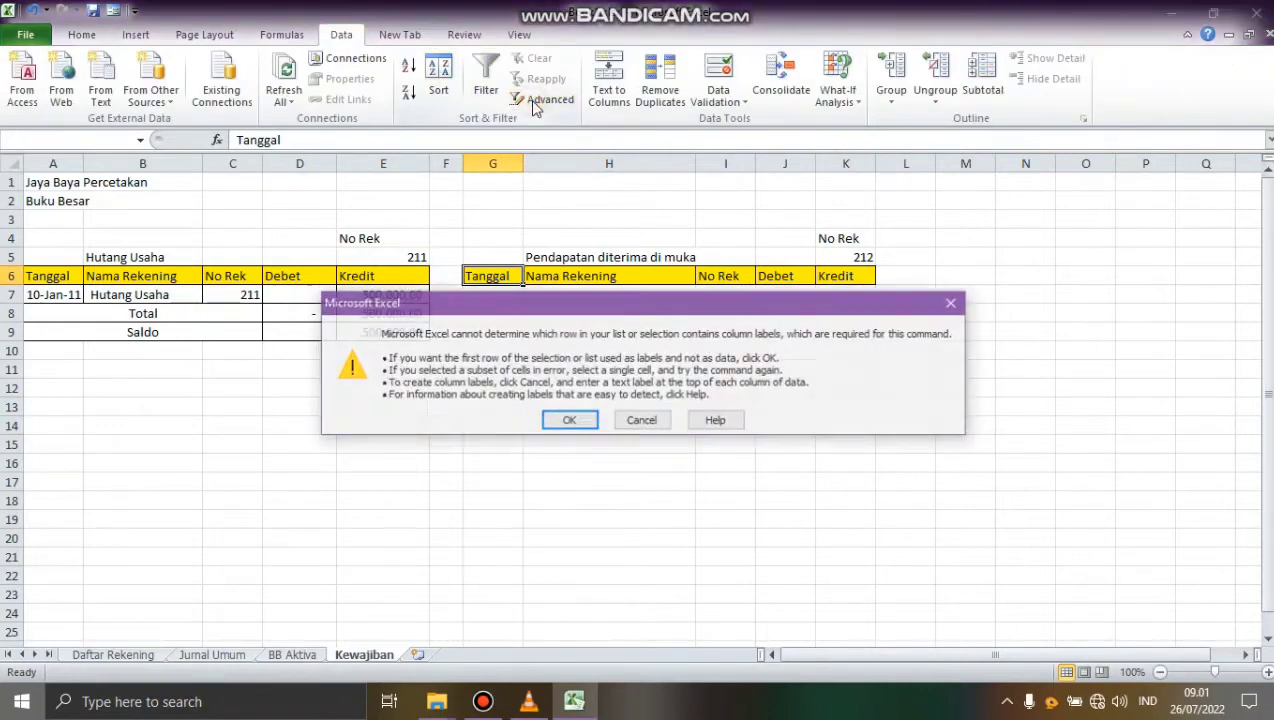
{"action": "left_click", "coordinate": [570, 420]}
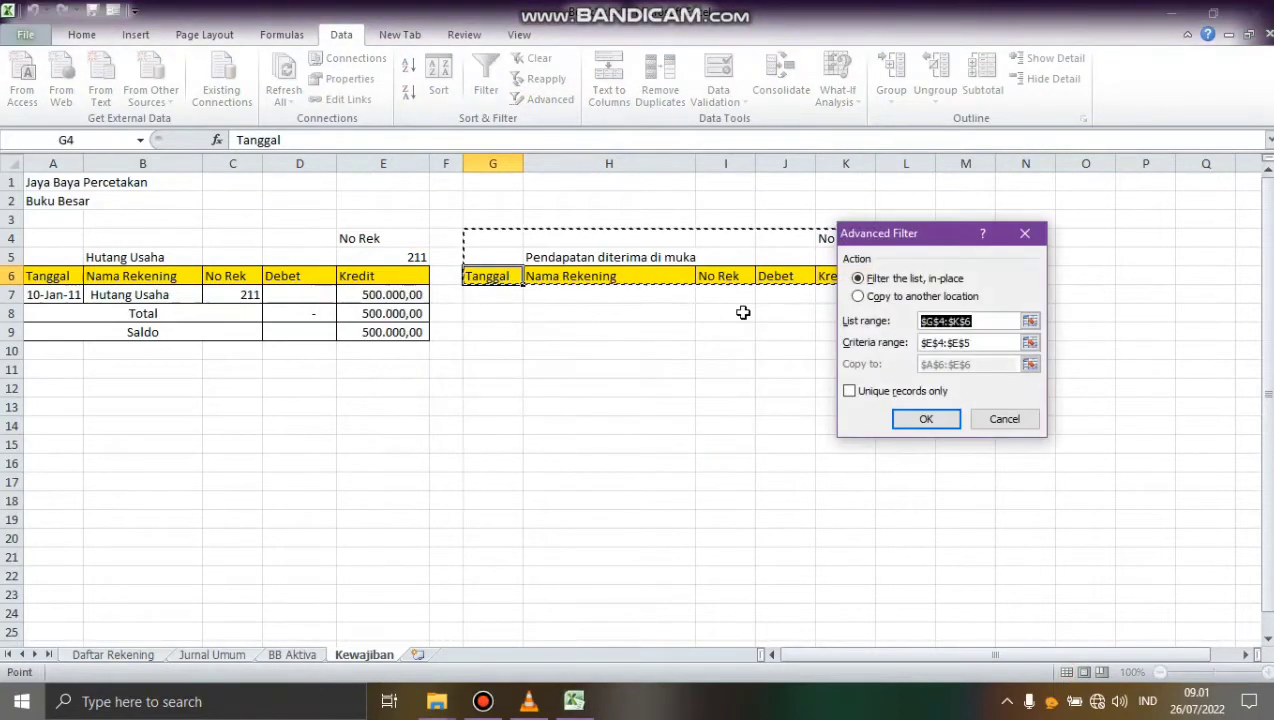
{"action": "left_click", "coordinate": [858, 297]}
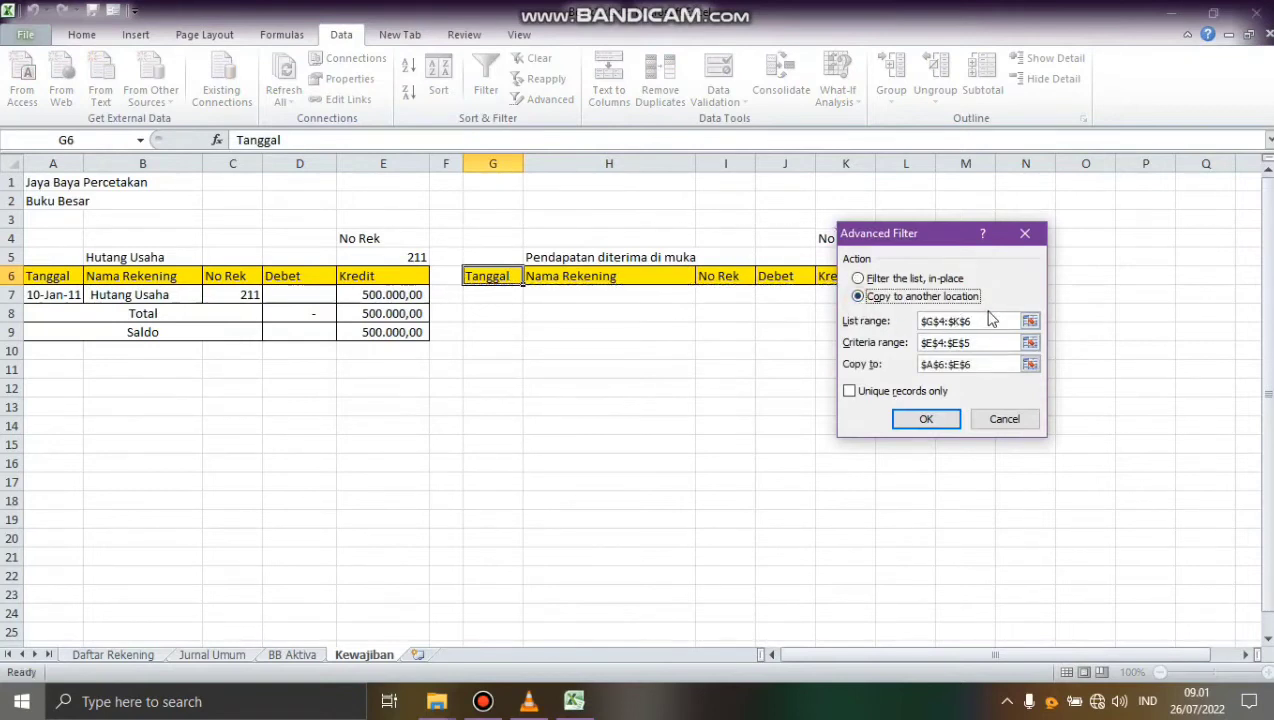
{"action": "left_click_drag", "start_coordinate": [977, 321], "coordinate": [958, 321]}
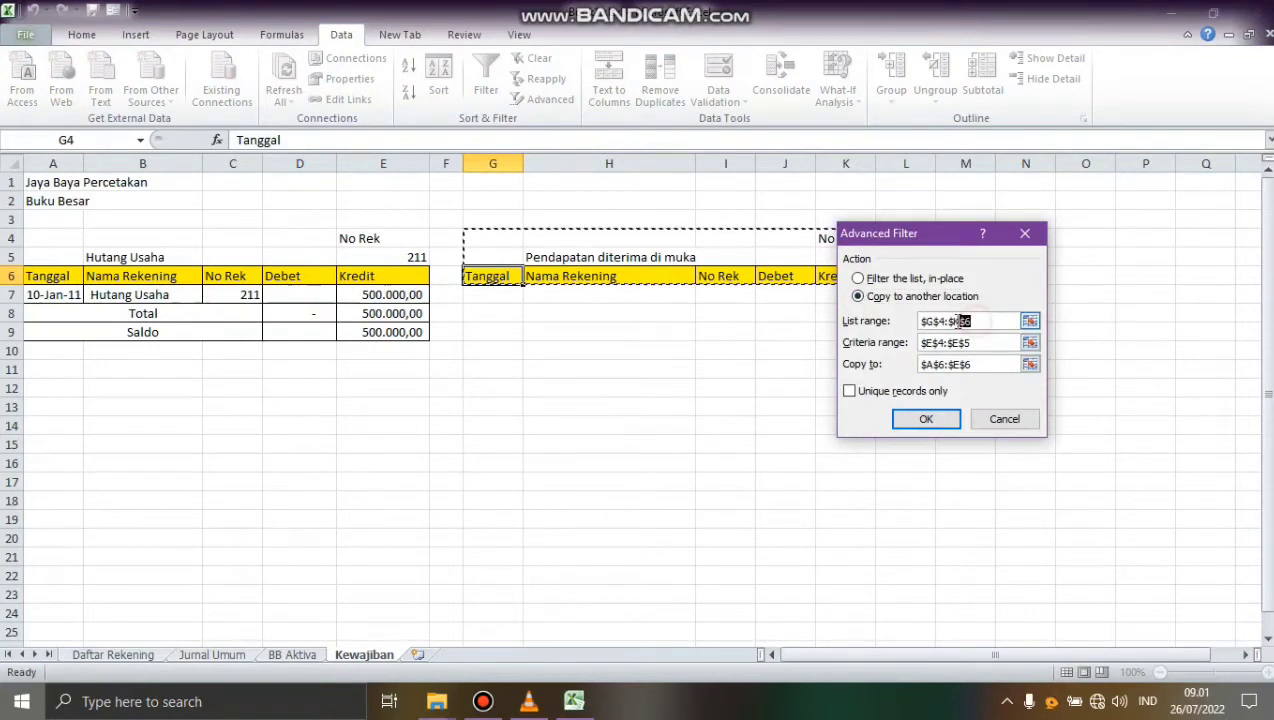
{"action": "key", "text": "BackSpace"}
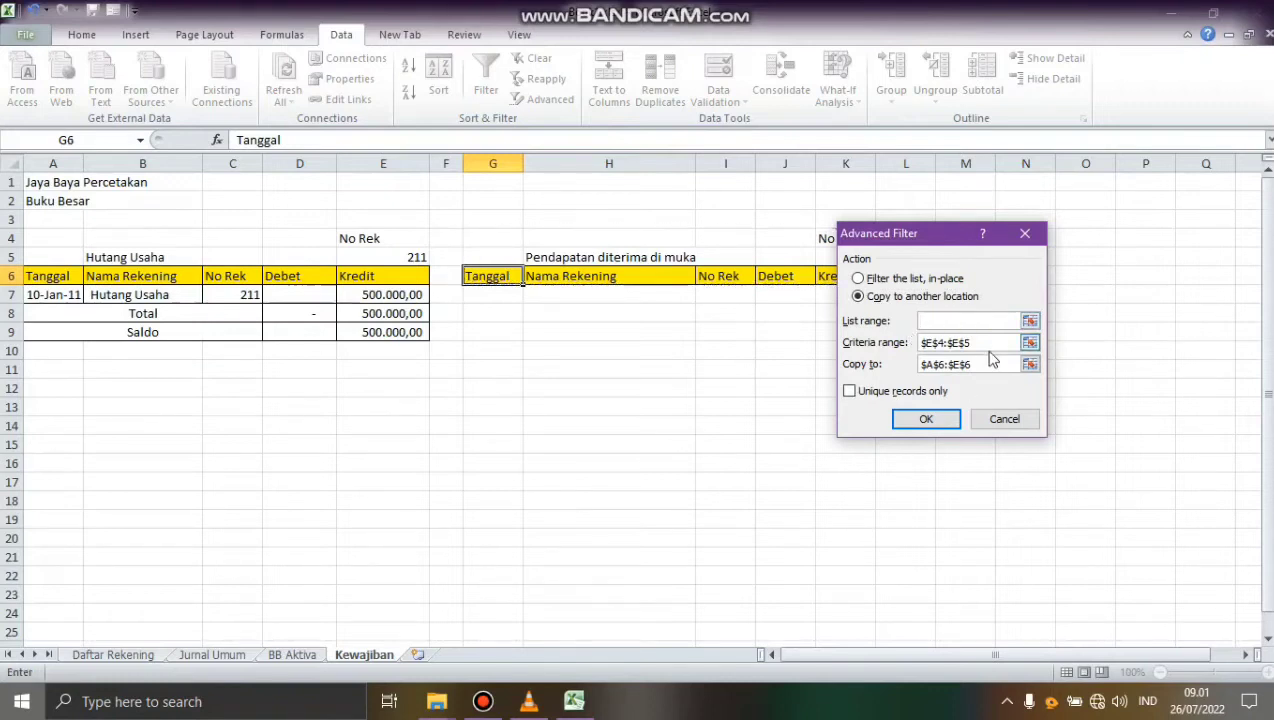
{"action": "left_click_drag", "start_coordinate": [979, 342], "coordinate": [920, 343]}
{"action": "key", "text": "BackSpace"}
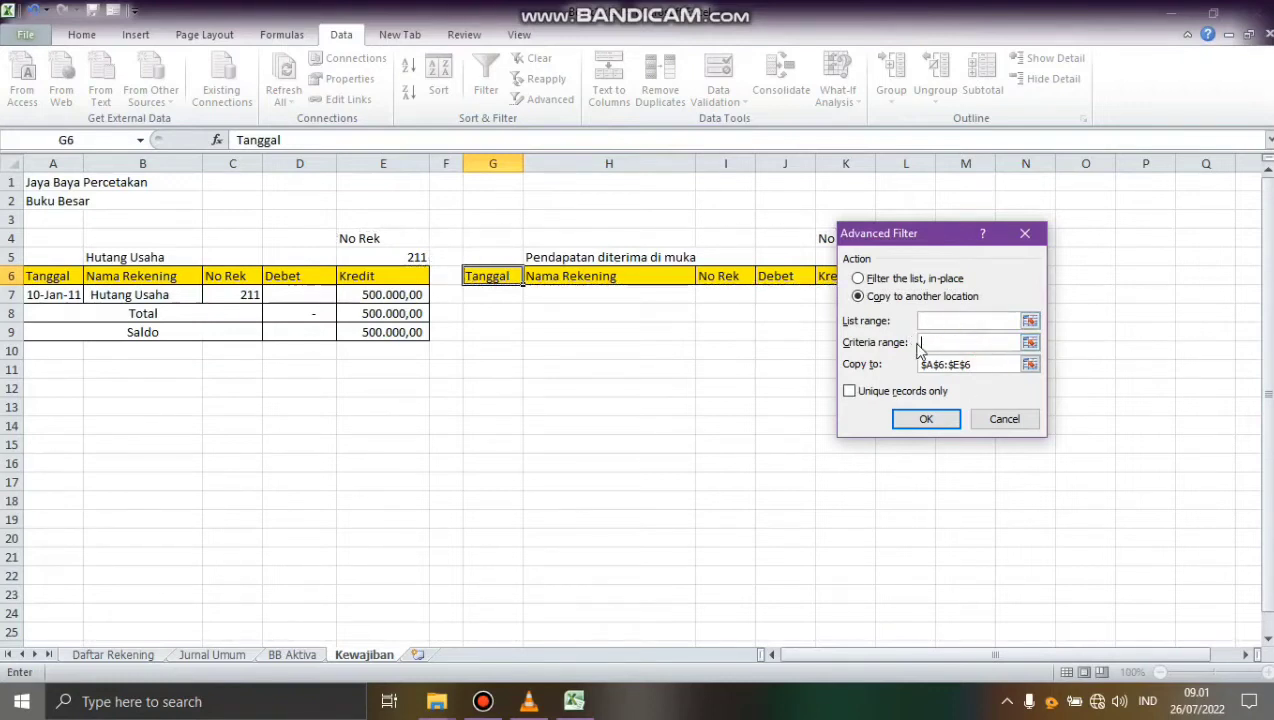
{"action": "left_click_drag", "start_coordinate": [983, 373], "coordinate": [910, 372]}
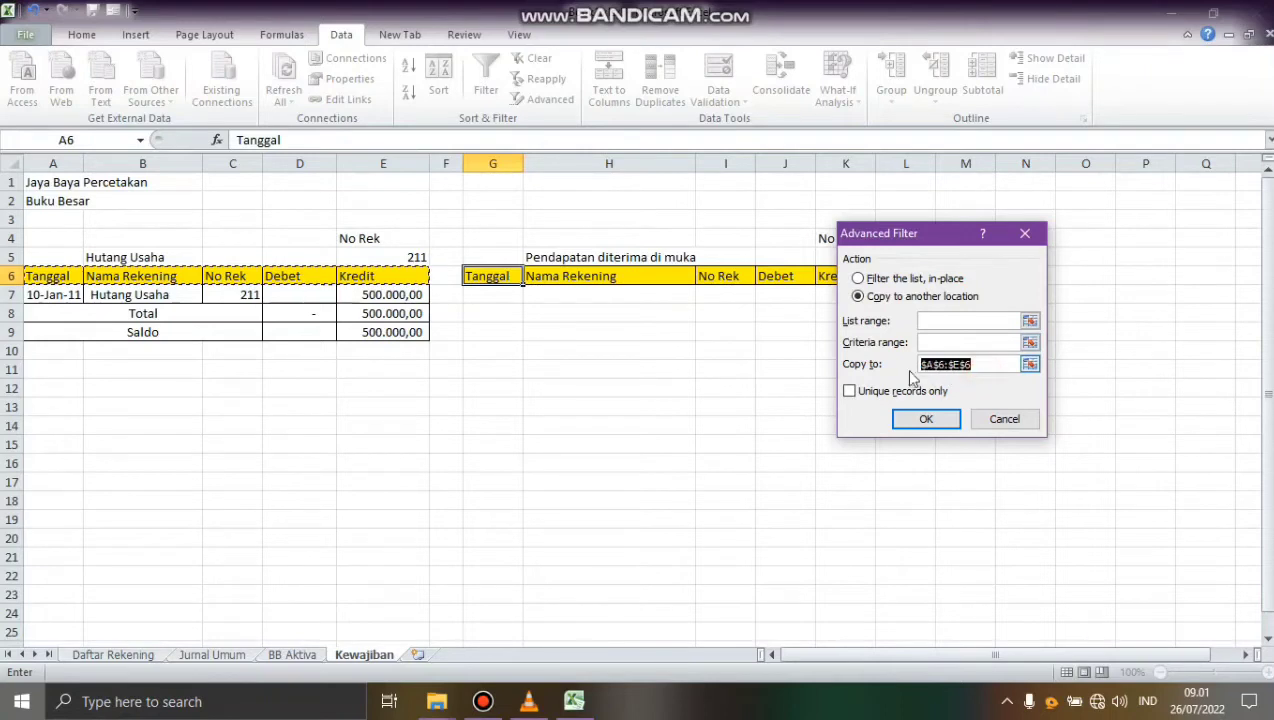
{"action": "key", "text": "BackSpace"}
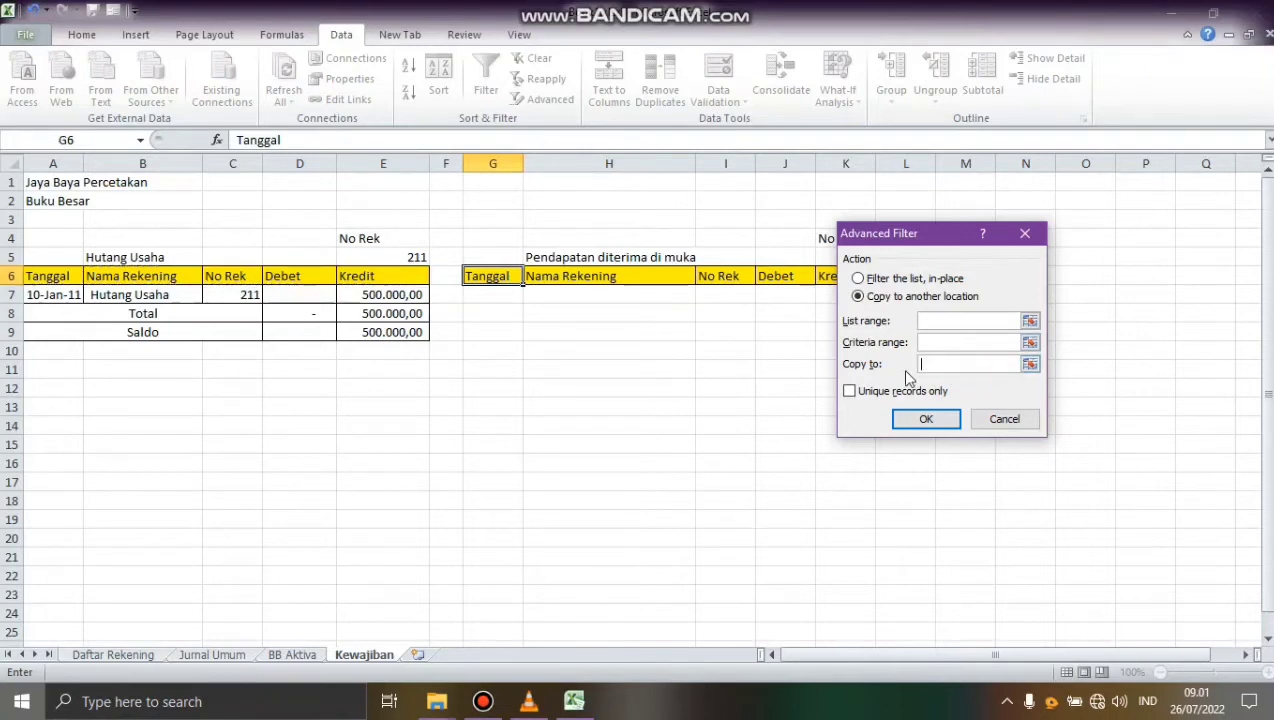
Step: Set the filter's list range to the journal table A5:E70 on the Jurnal Umum sheet, leaving out the Total row
{"action": "left_click", "coordinate": [925, 322]}
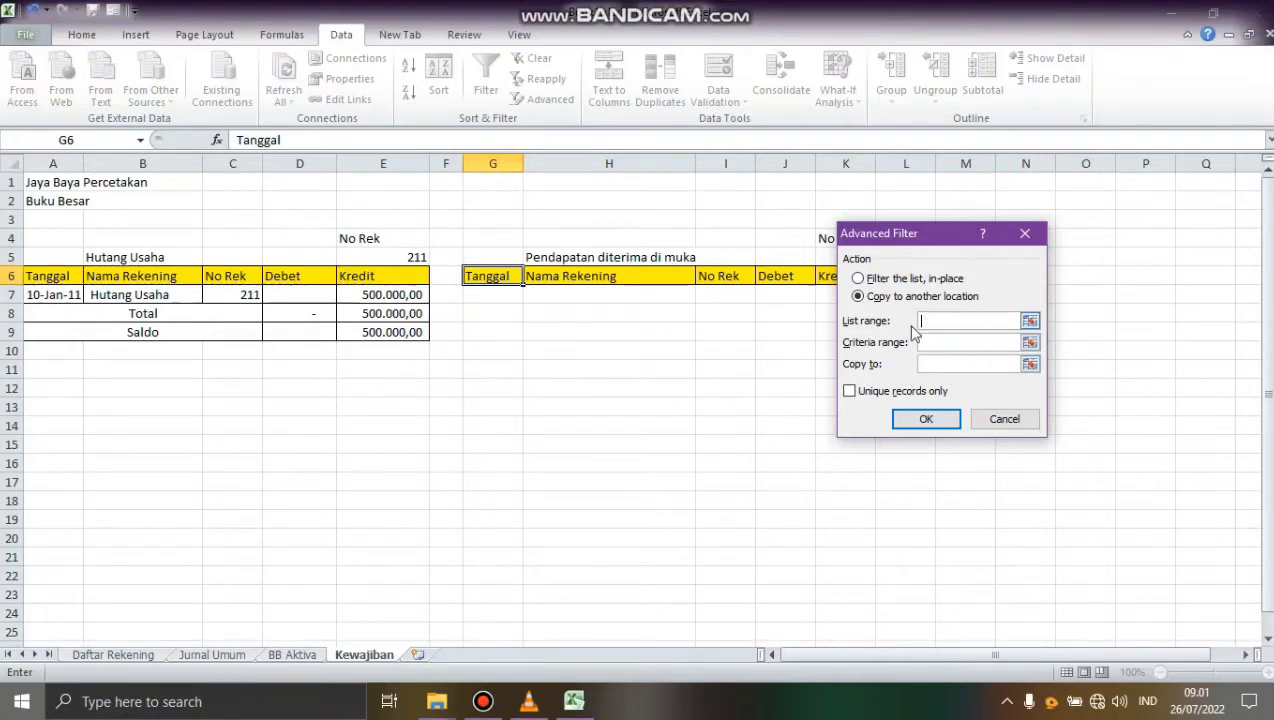
{"action": "left_click", "coordinate": [246, 656]}
{"action": "left_click_drag", "start_coordinate": [1268, 560], "coordinate": [1266, 225]}
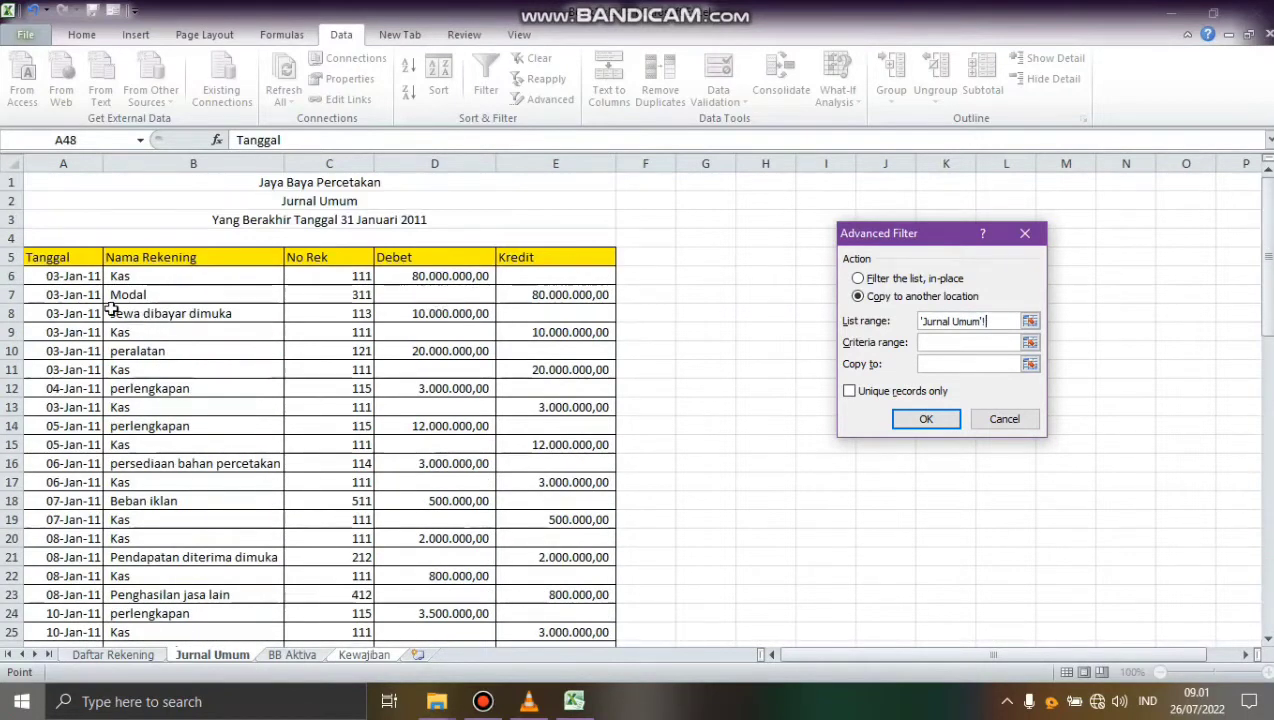
{"action": "left_click_drag", "start_coordinate": [28, 257], "coordinate": [557, 597]}
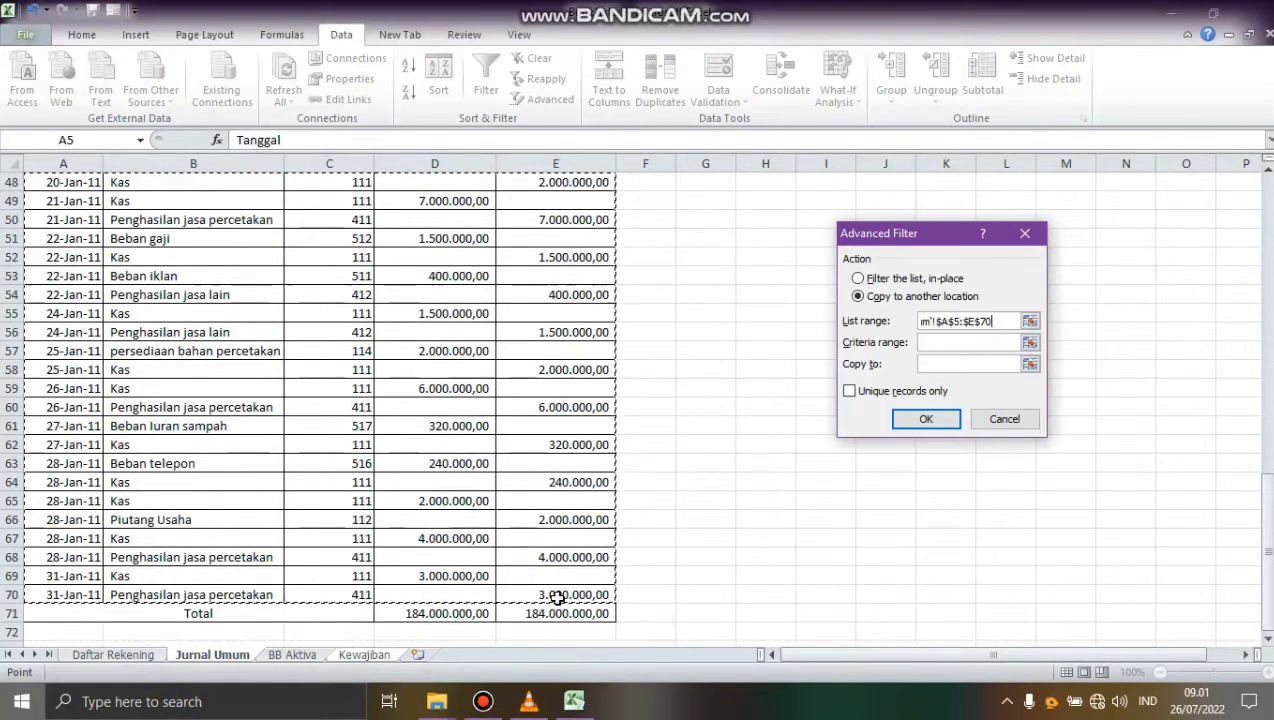
Step: Run the filter with criteria range K4:K5 and destination G6:K6, and widen columns J and K to fit the amounts
{"action": "left_click", "coordinate": [929, 344]}
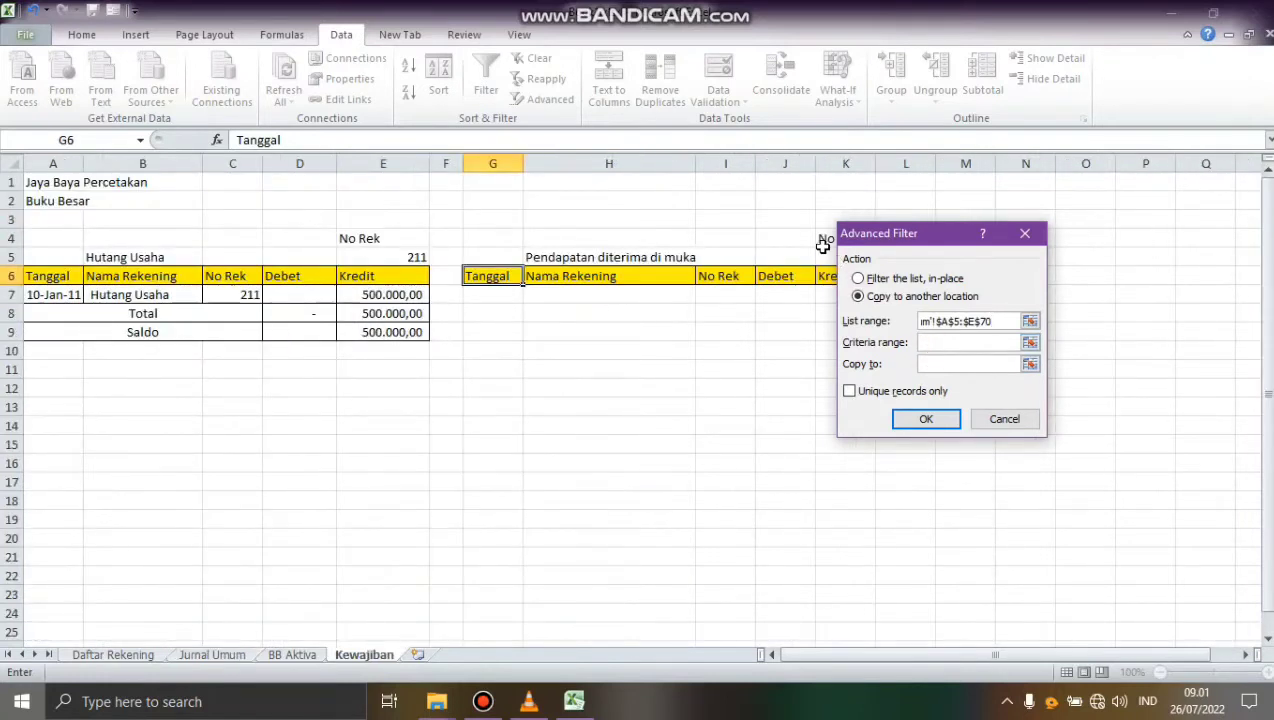
{"action": "left_click_drag", "start_coordinate": [826, 241], "coordinate": [826, 258]}
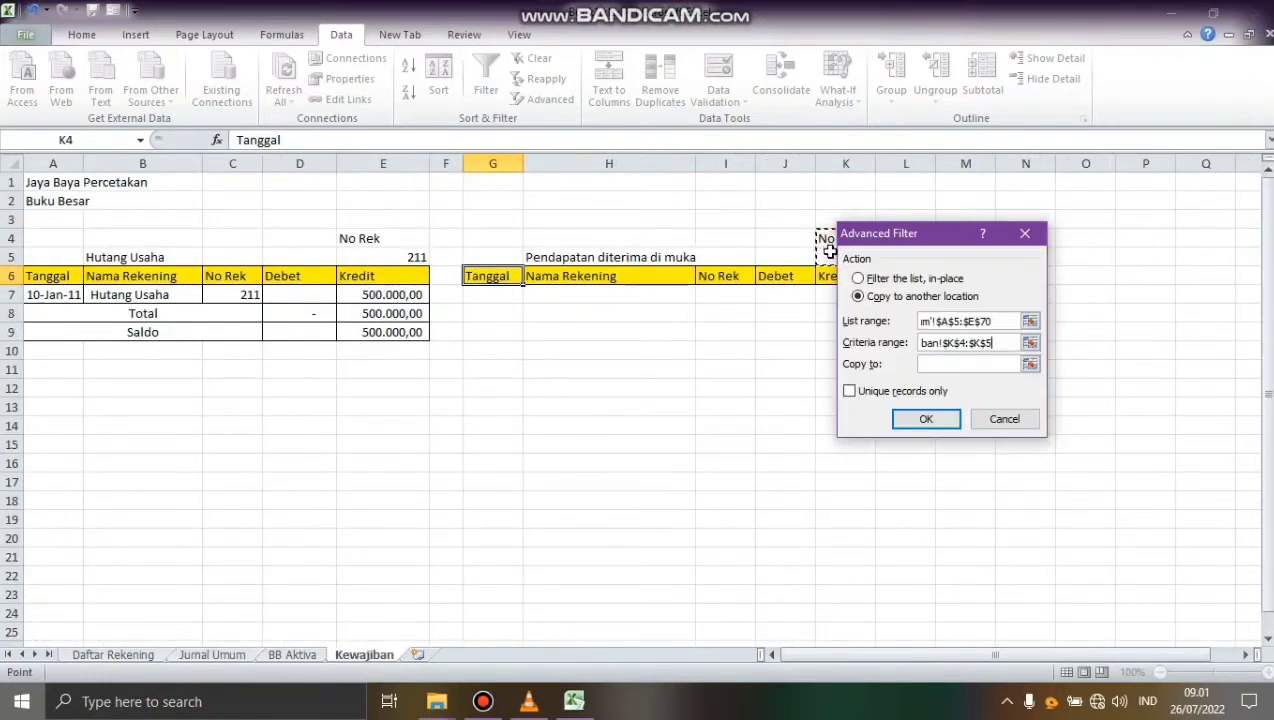
{"action": "left_click", "coordinate": [955, 365]}
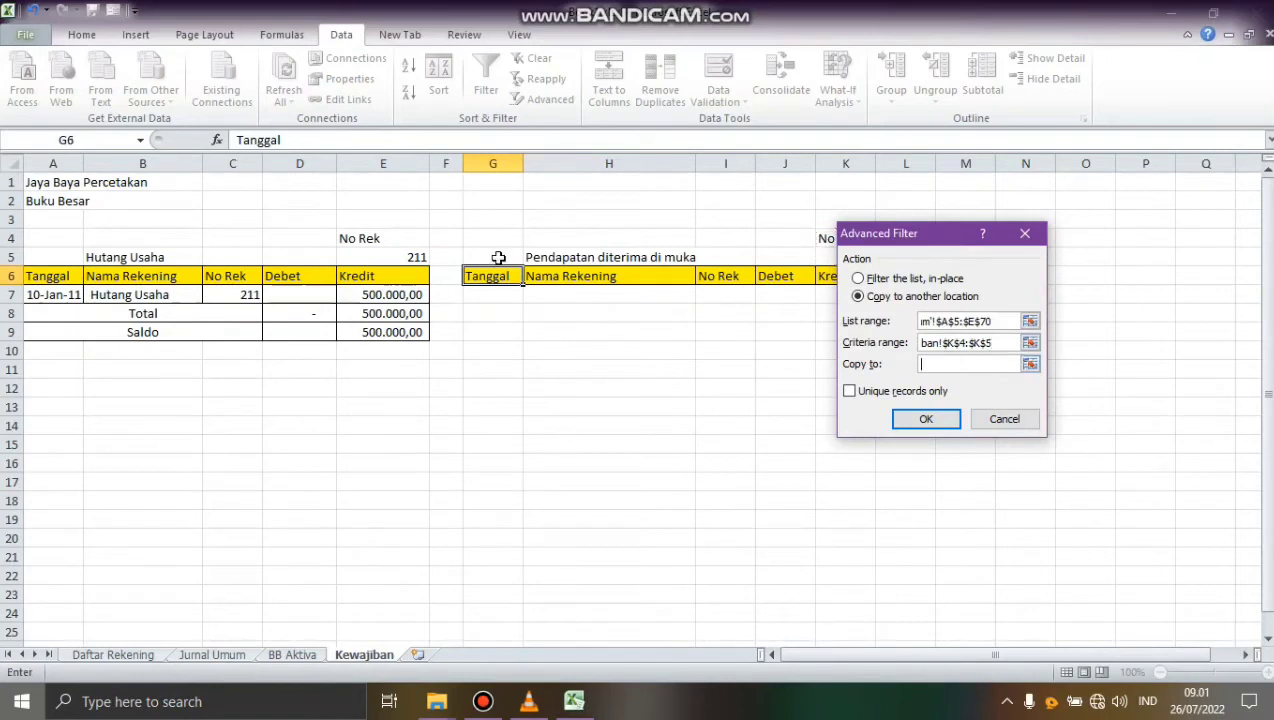
{"action": "left_click_drag", "start_coordinate": [501, 277], "coordinate": [826, 278]}
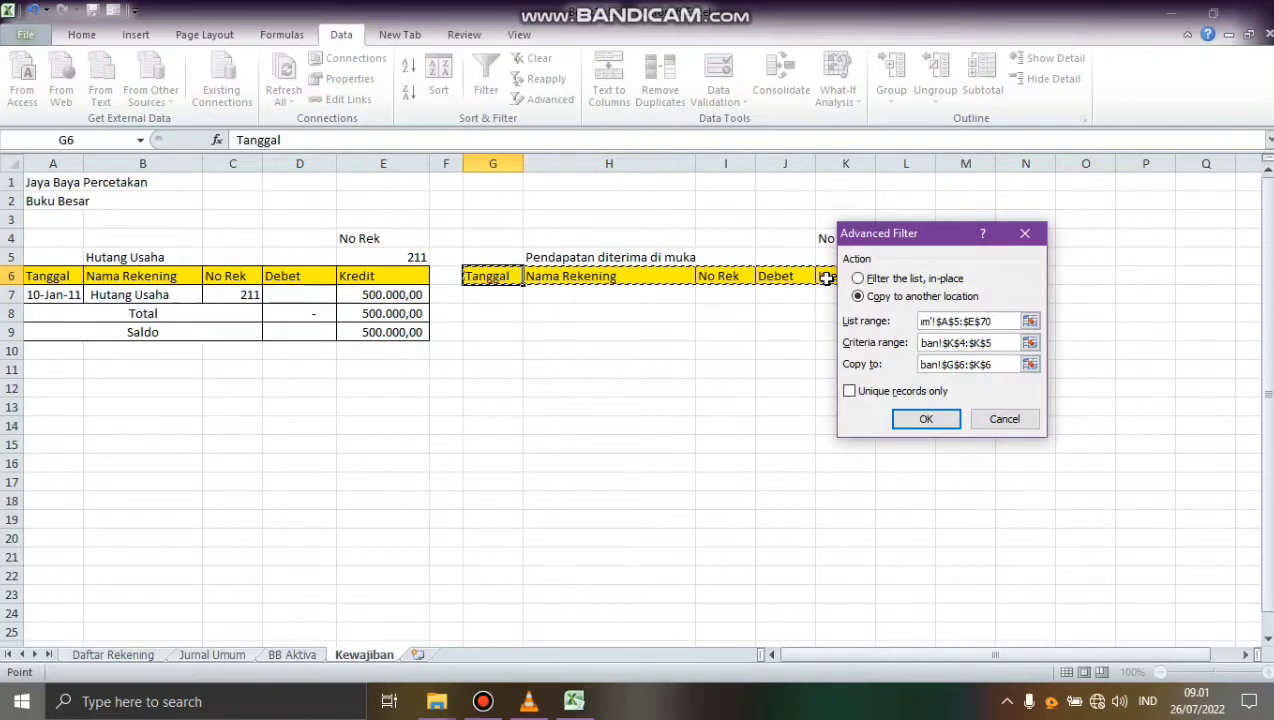
{"action": "left_click", "coordinate": [898, 416]}
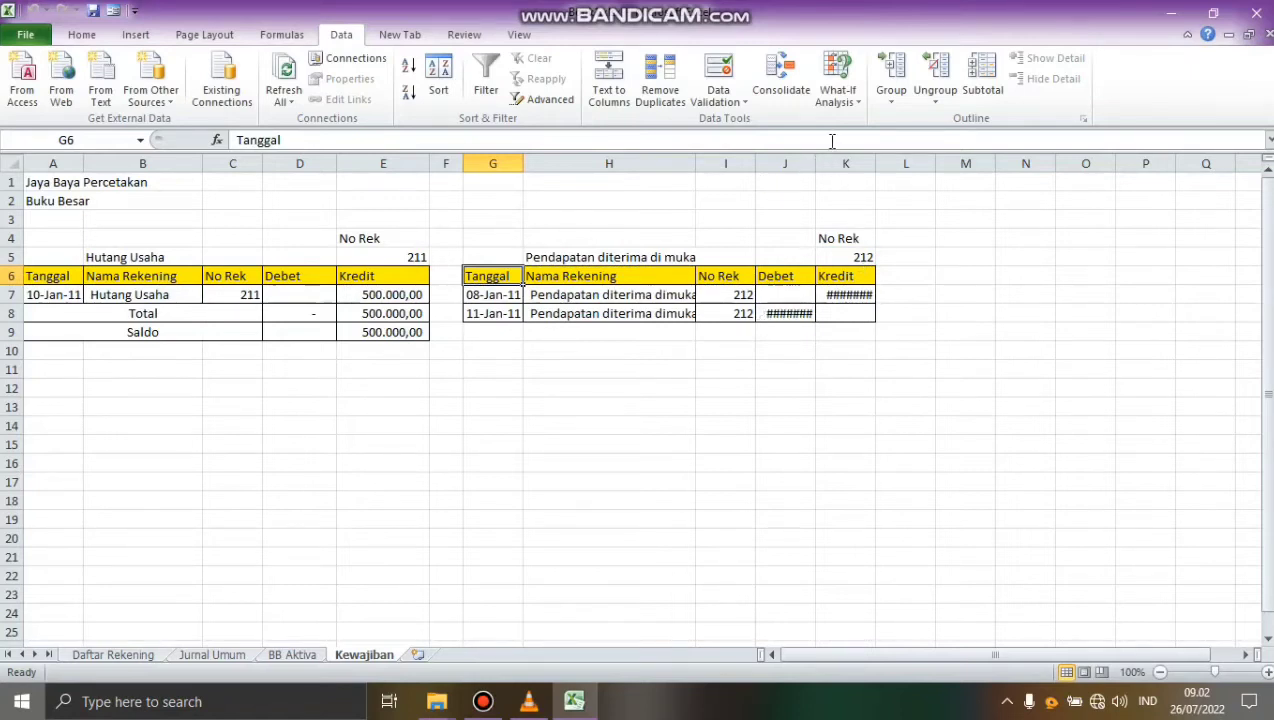
{"action": "left_click_drag", "start_coordinate": [816, 161], "coordinate": [977, 162]}
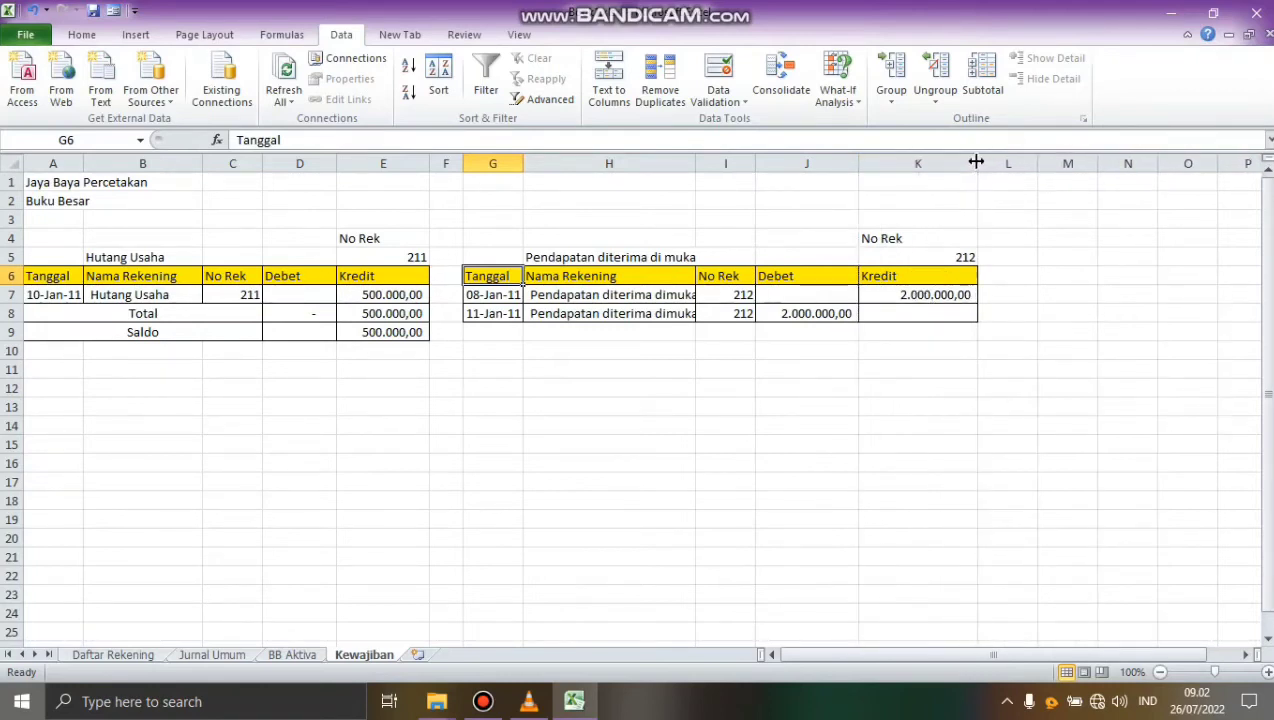
Step: Label H9 as Total in the account 212 ledger and sum the debit amounts J7:J8 in J9
{"action": "left_click", "coordinate": [605, 331]}
{"action": "type", "text": "Total"}
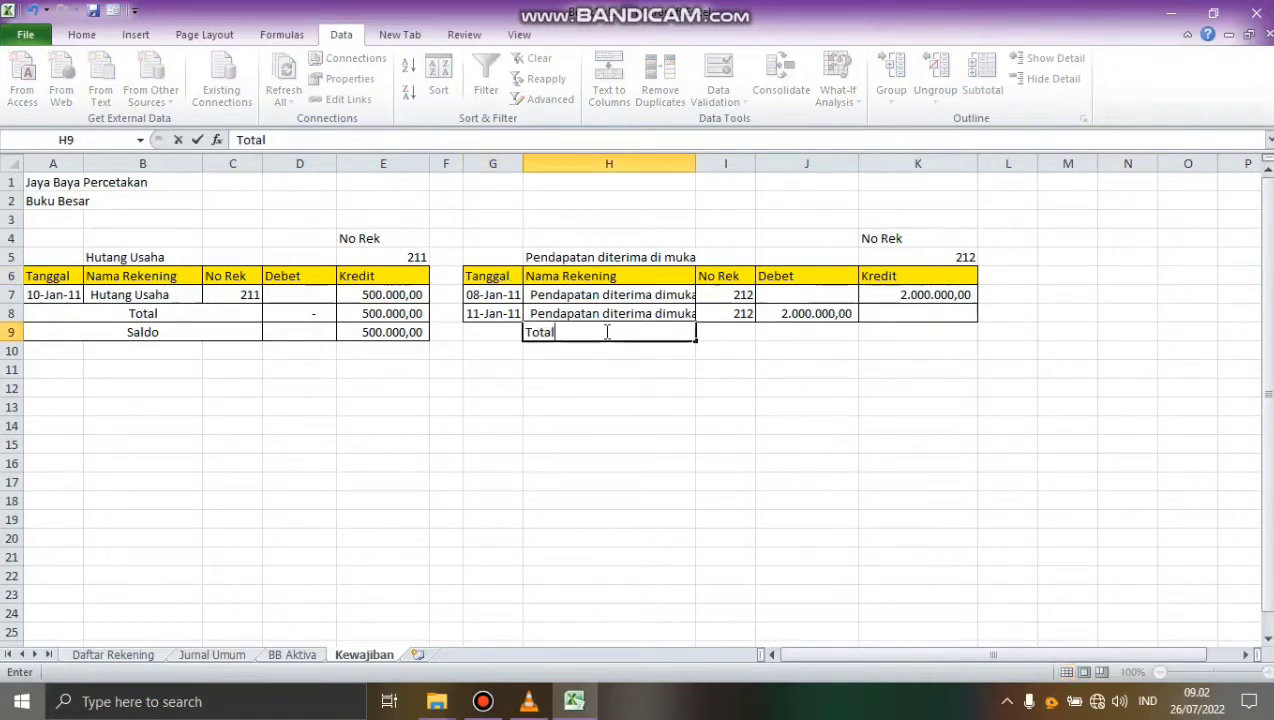
{"action": "key", "text": "Tab"}
{"action": "key", "text": "Tab"}
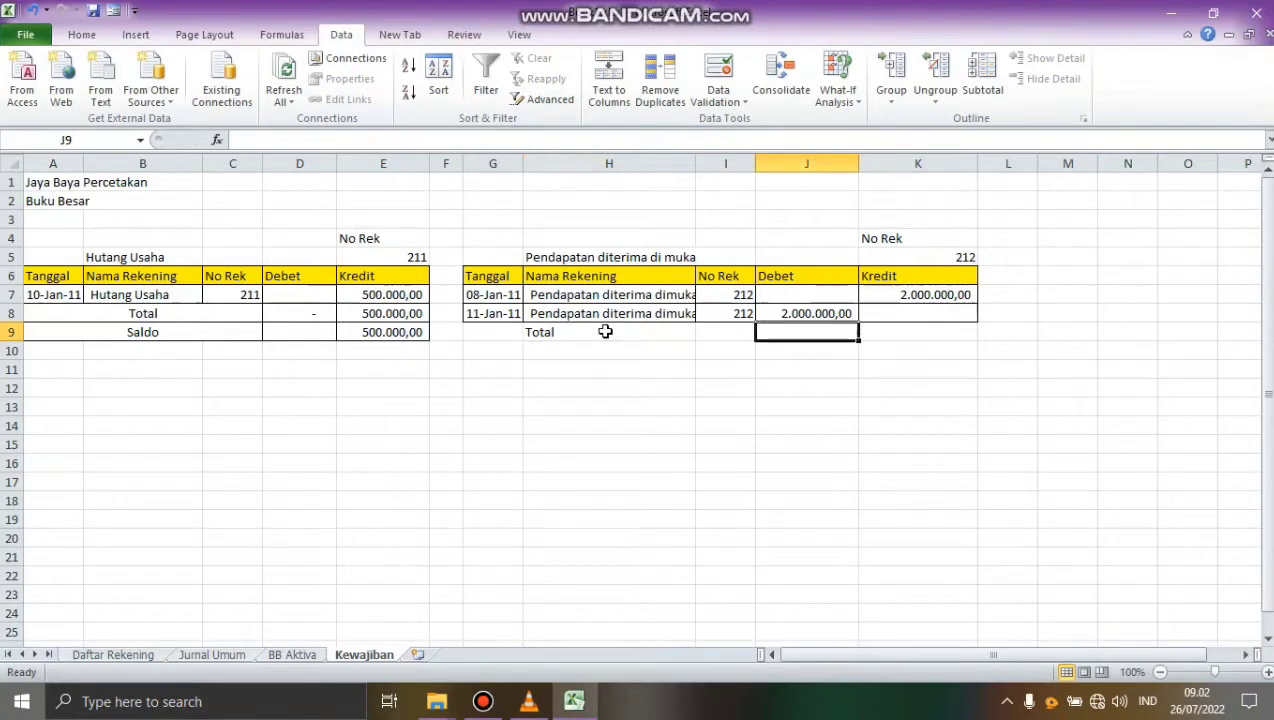
{"action": "type", "text": "=sum"}
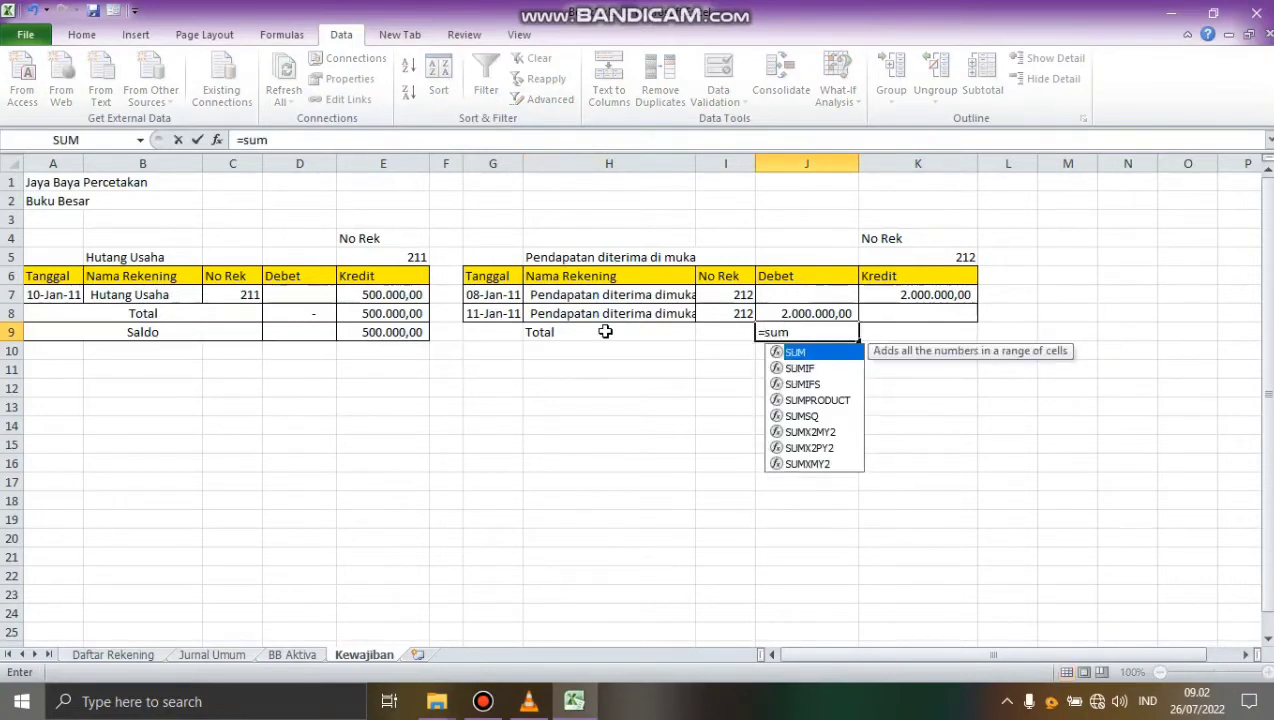
{"action": "type", "text": "("}
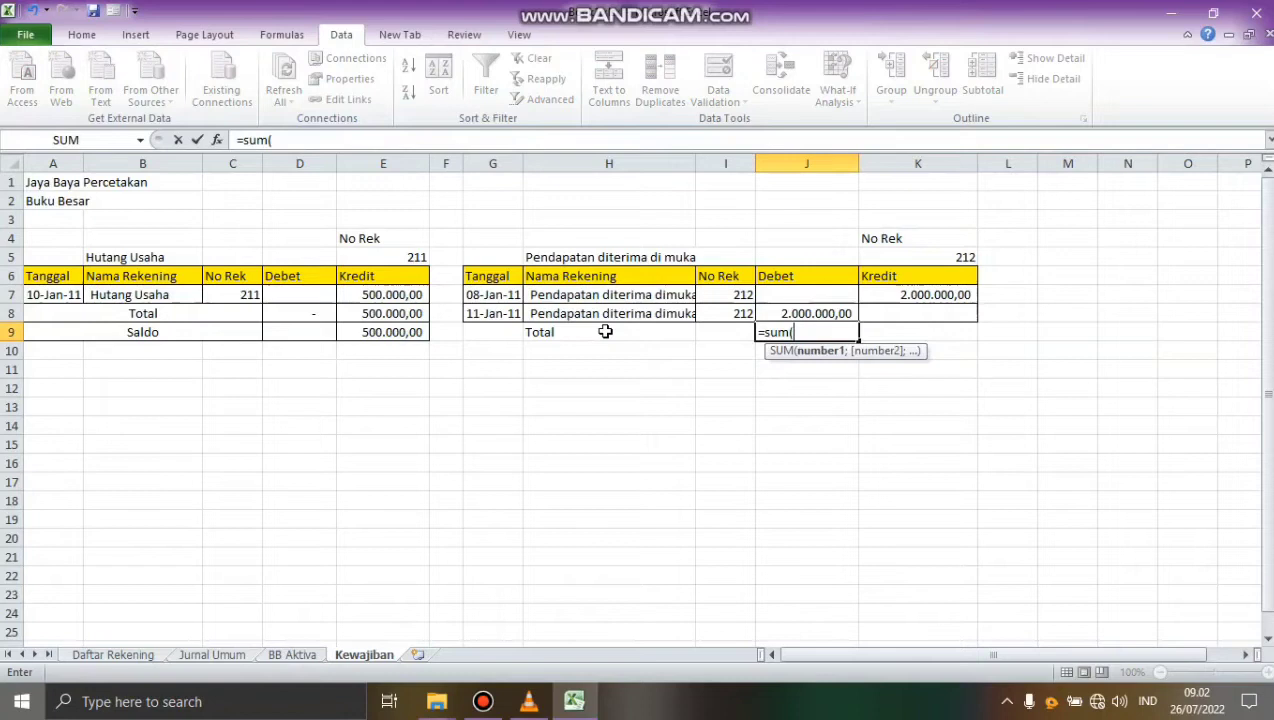
{"action": "left_click_drag", "start_coordinate": [766, 295], "coordinate": [771, 313]}
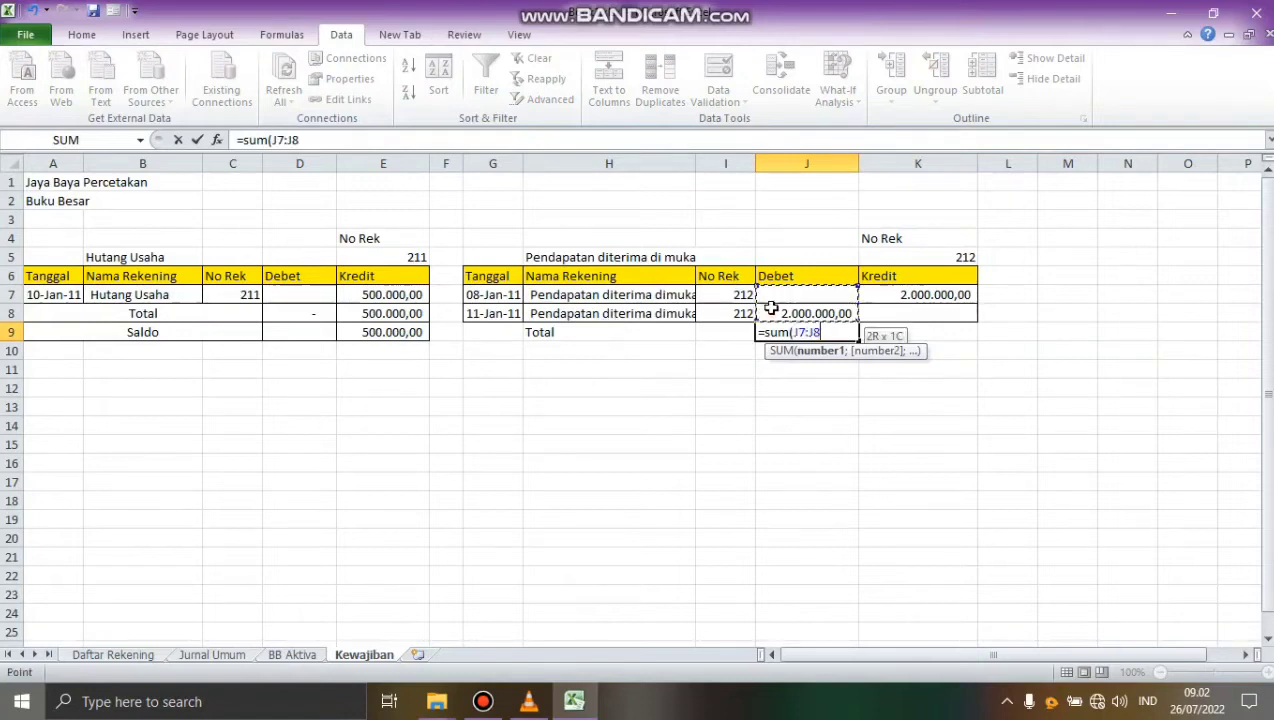
{"action": "type", "text": ")"}
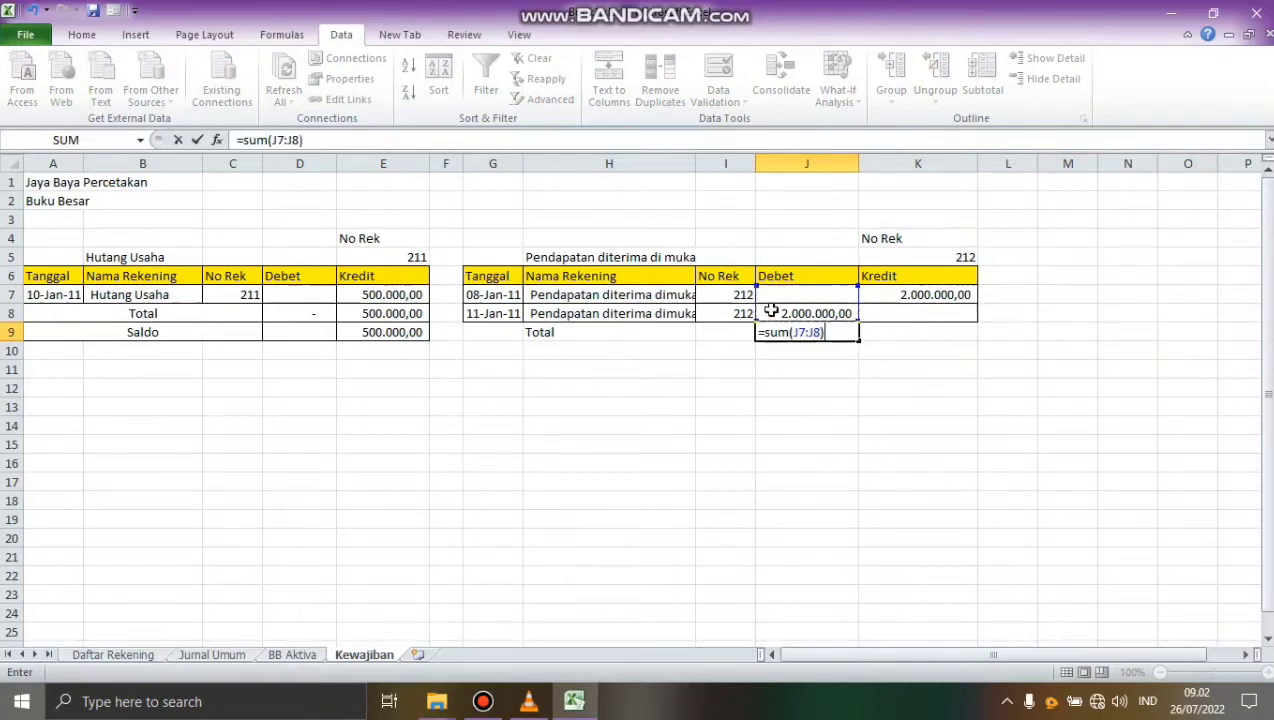
{"action": "key", "text": "Return"}
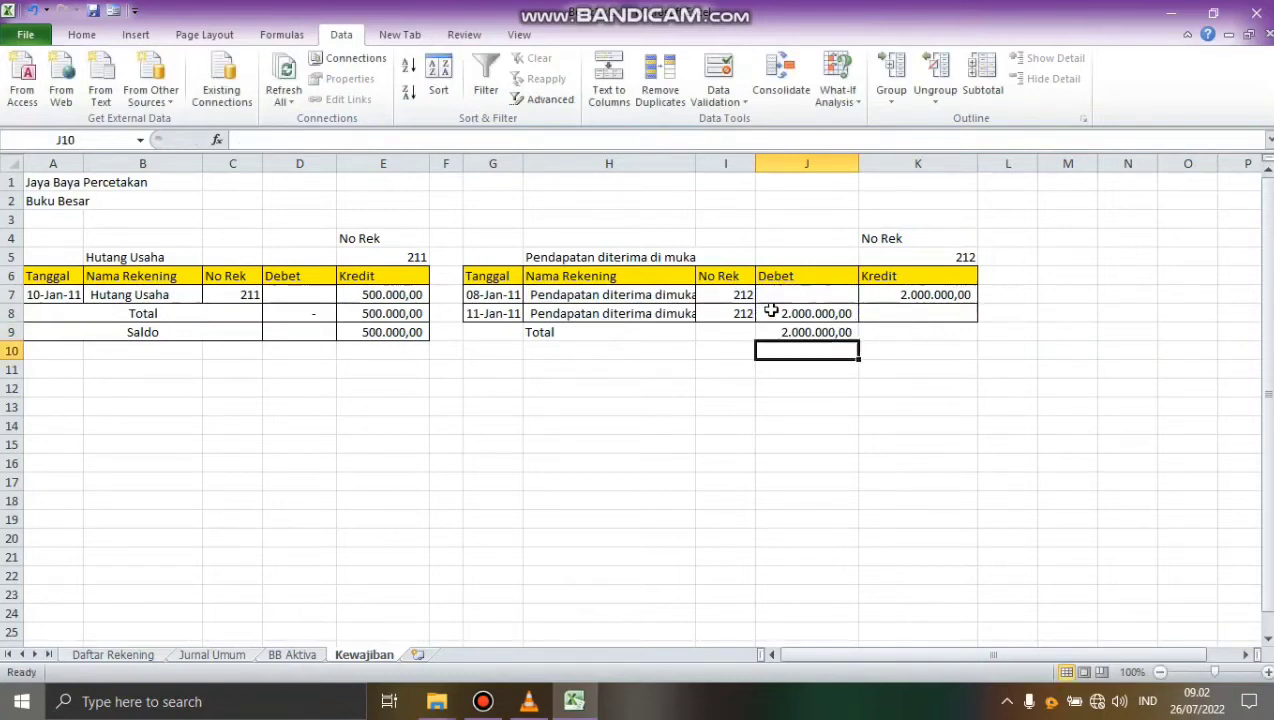
Step: Total the account 212 ledger's credit amounts in K9 with a SUM of K7:K8
{"action": "left_click", "coordinate": [900, 334]}
{"action": "type", "text": "=sum"}
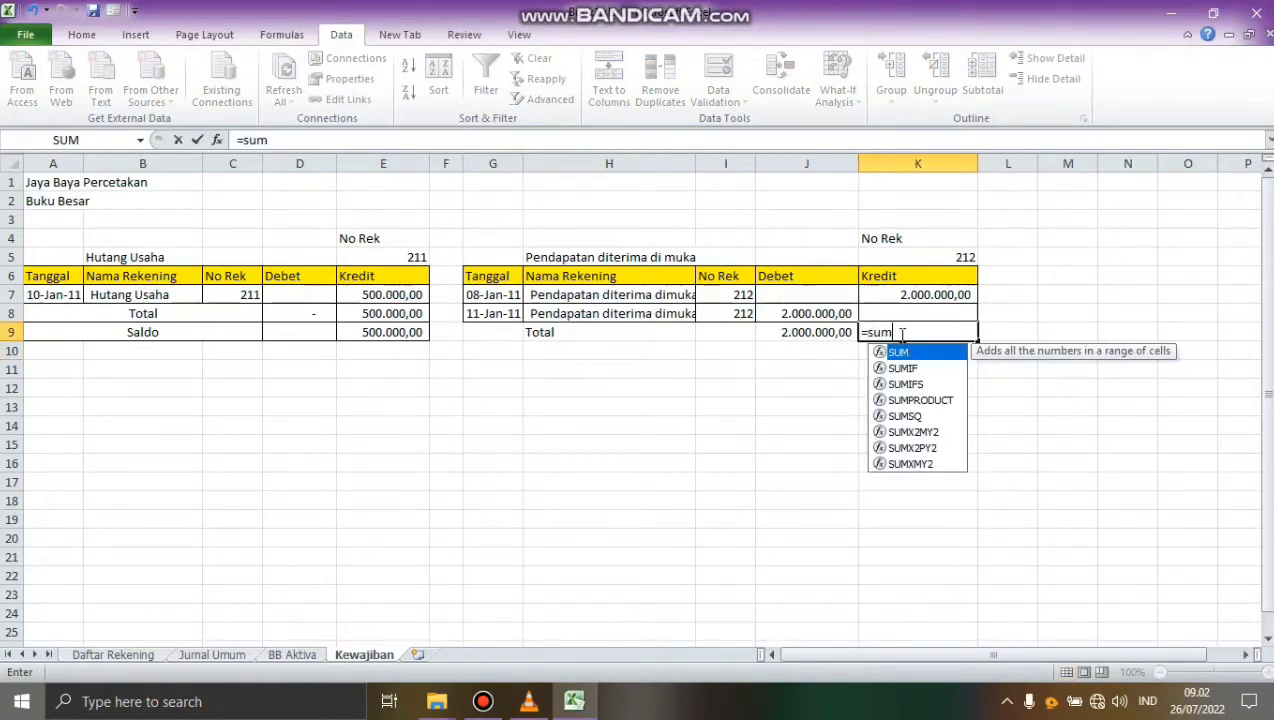
{"action": "type", "text": "("}
{"action": "left_click", "coordinate": [925, 295]}
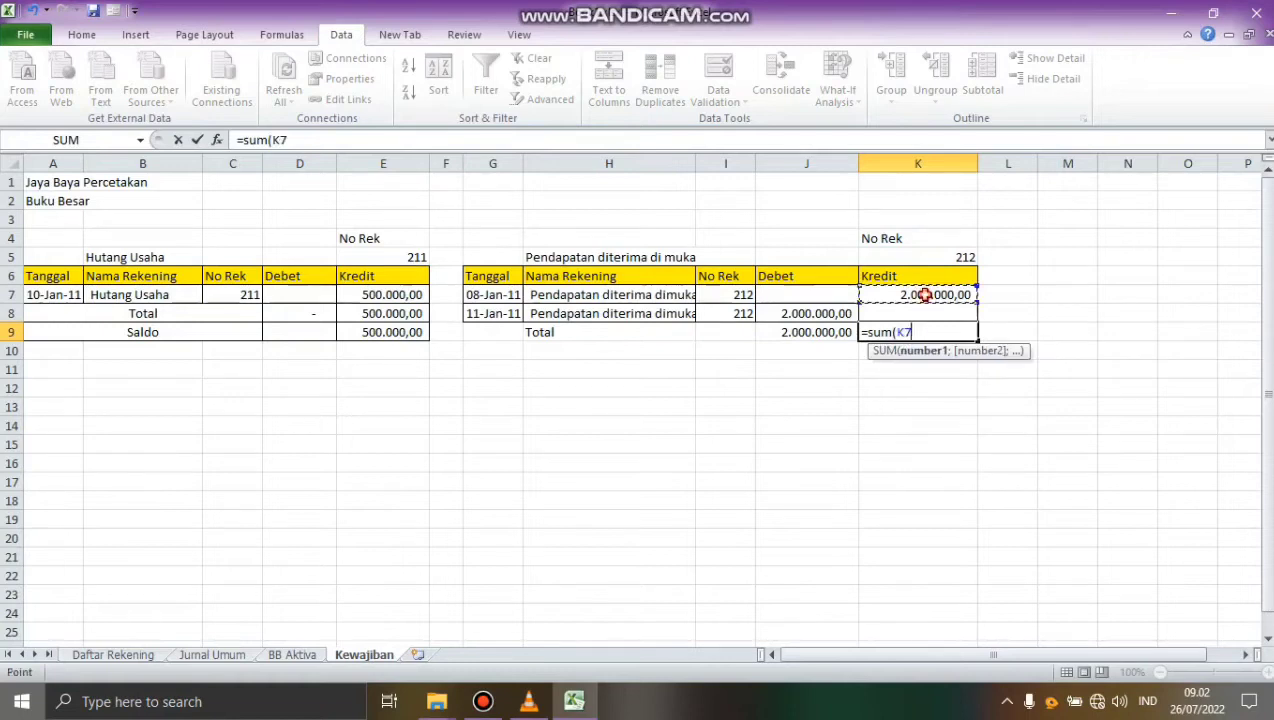
{"action": "left_click_drag", "start_coordinate": [925, 297], "coordinate": [925, 312]}
{"action": "type", "text": ")"}
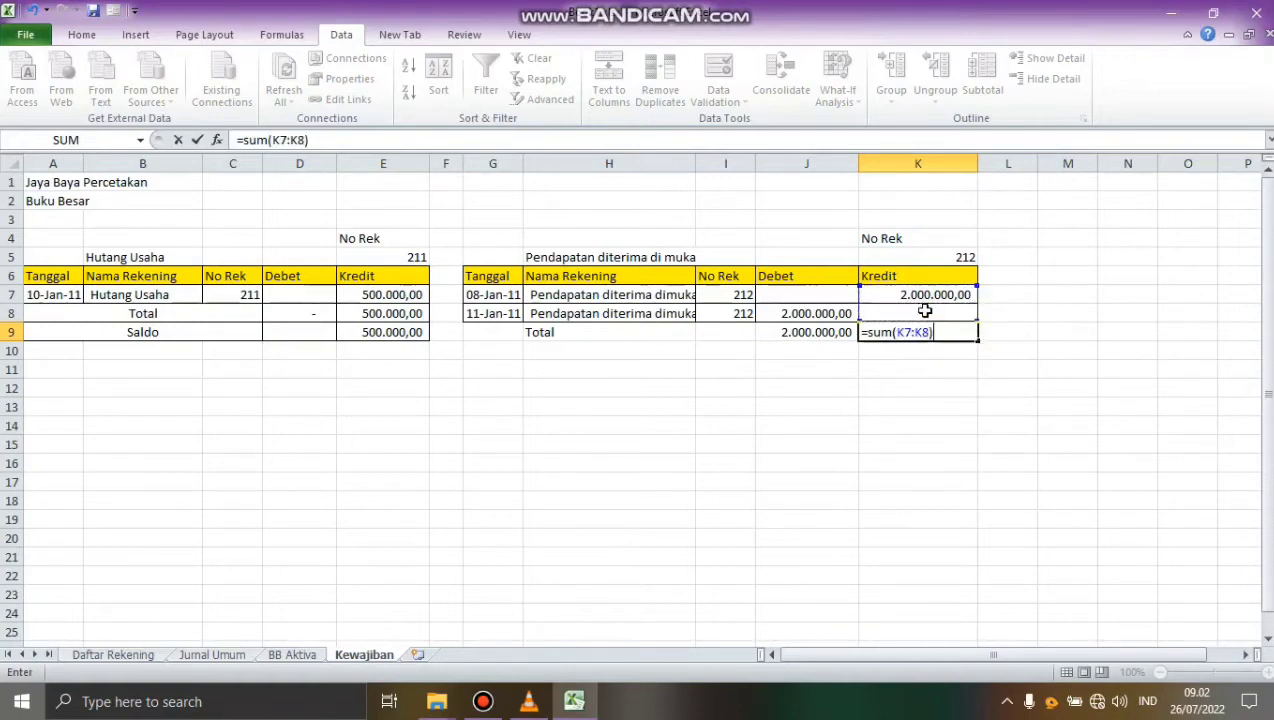
{"action": "key", "text": "Return"}
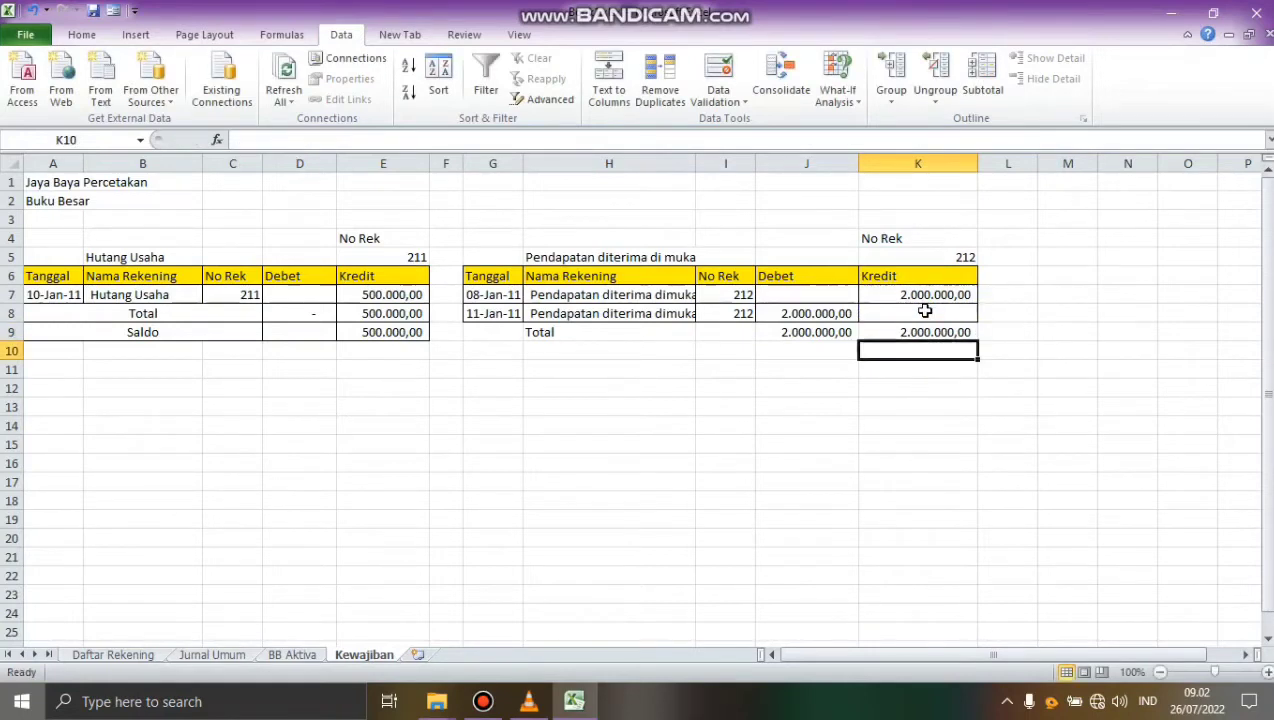
Step: Label H10 as Saldo and calculate the balance in J10 with the formula =J9-K9
{"action": "left_click", "coordinate": [638, 352]}
{"action": "type", "text": "Saldo"}
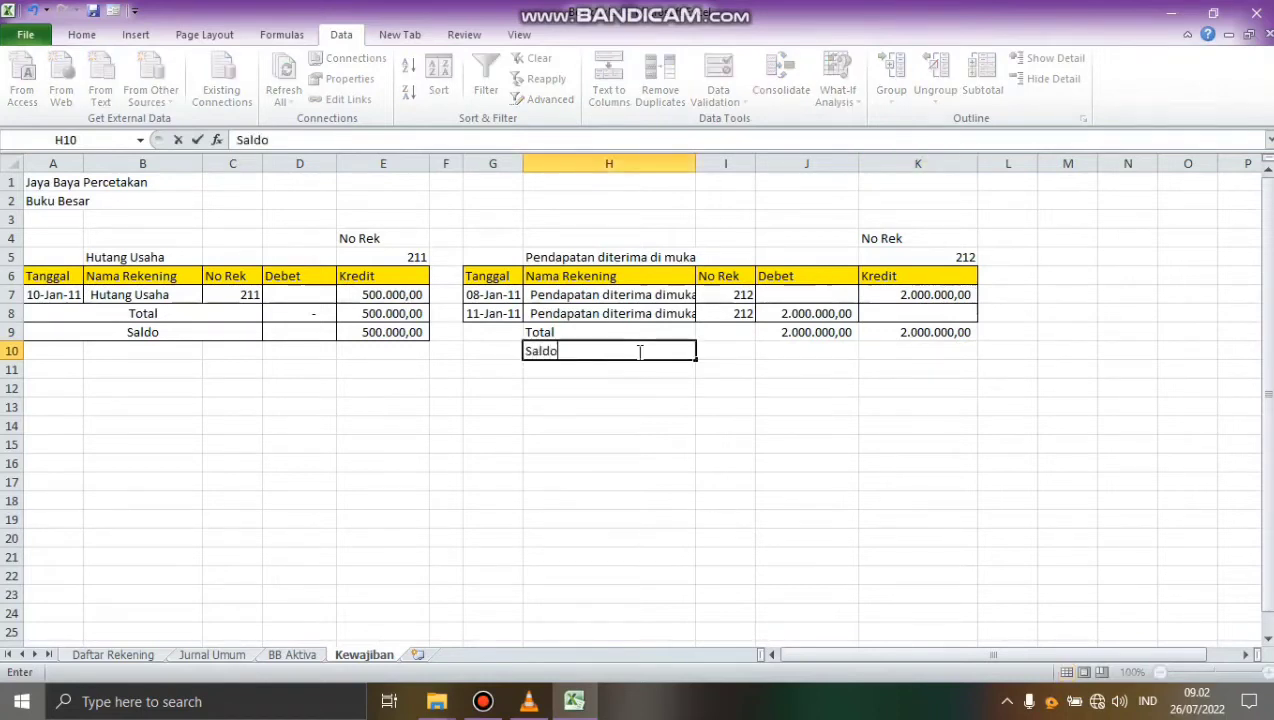
{"action": "key", "text": "Tab"}
{"action": "key", "text": "Tab"}
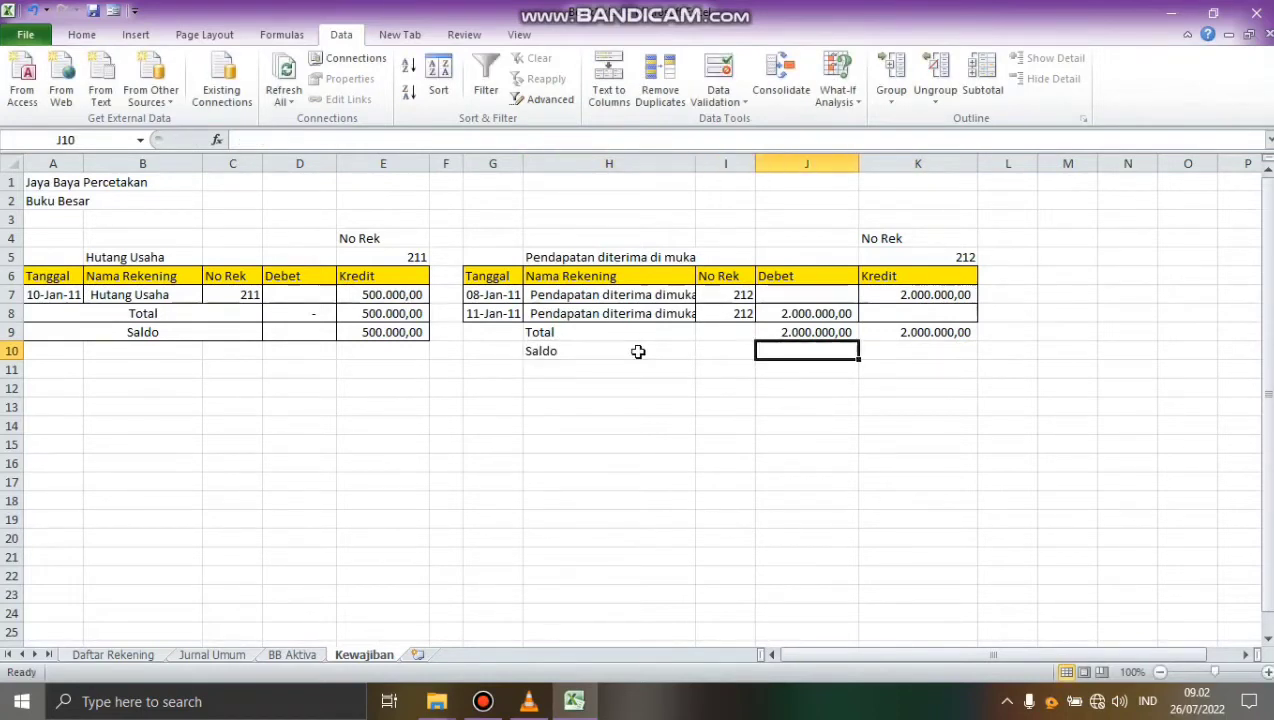
{"action": "type", "text": "="}
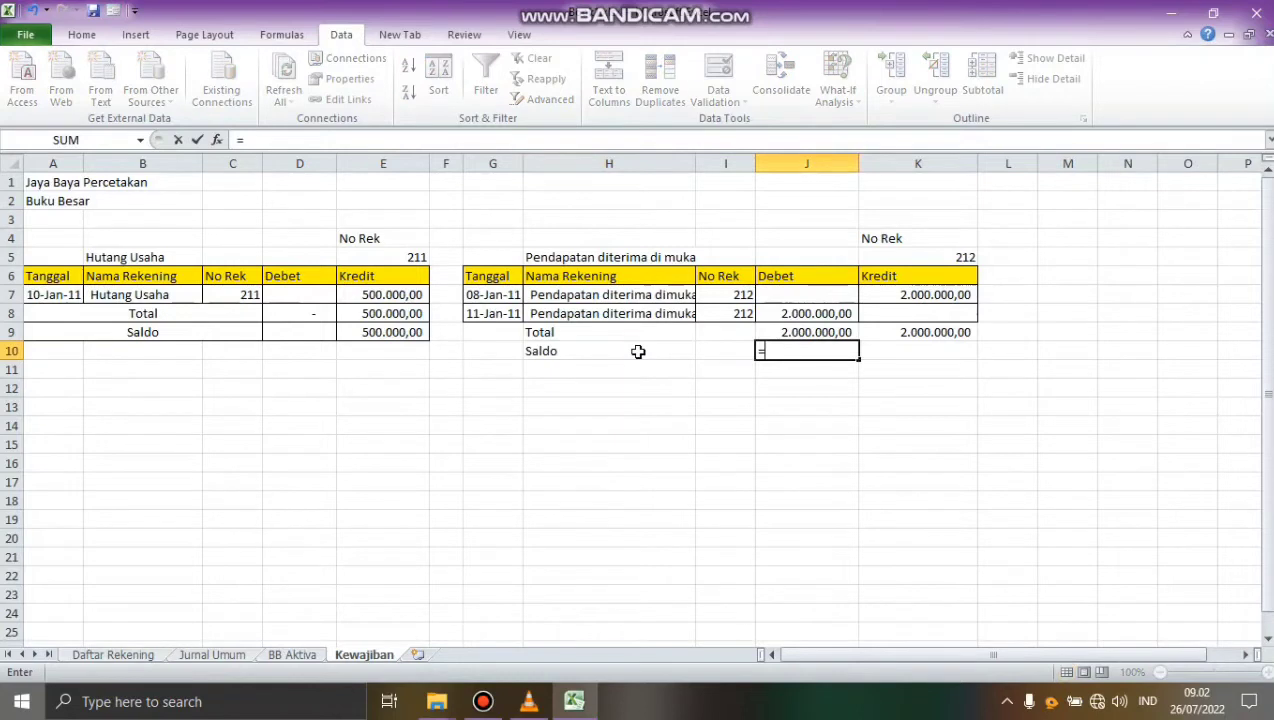
{"action": "left_click", "coordinate": [817, 335]}
{"action": "type", "text": "-"}
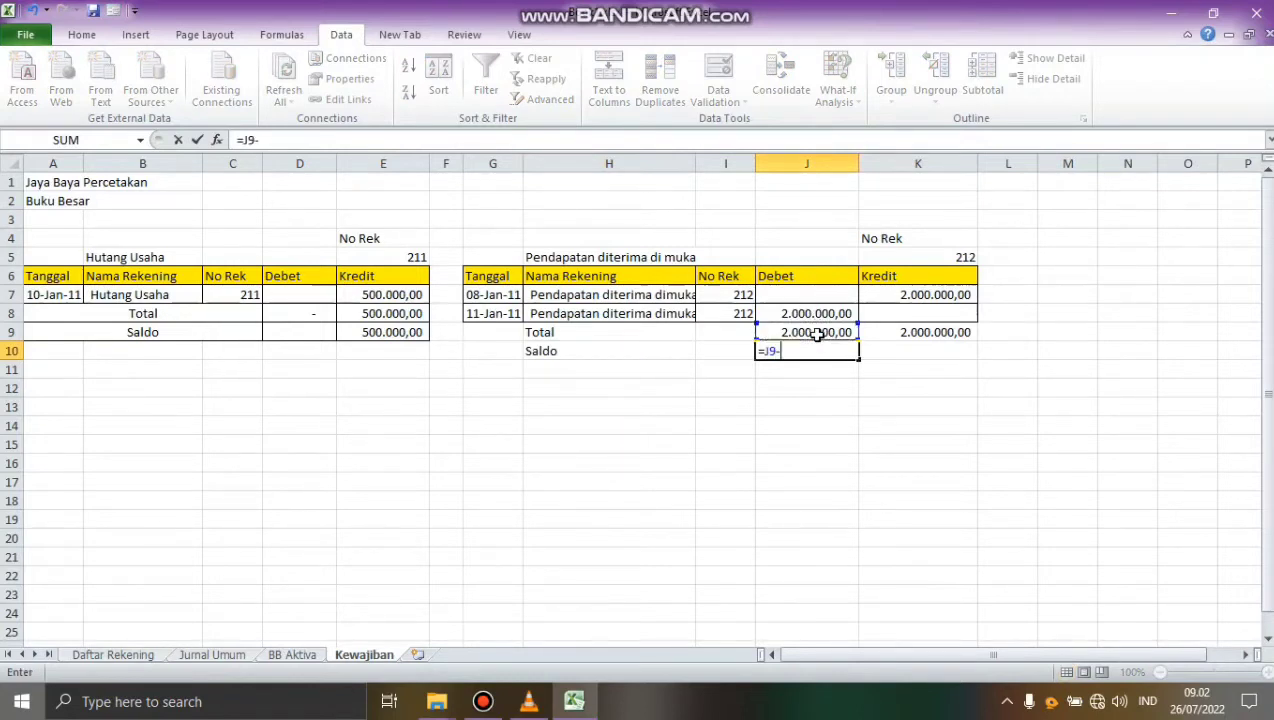
{"action": "left_click", "coordinate": [889, 337]}
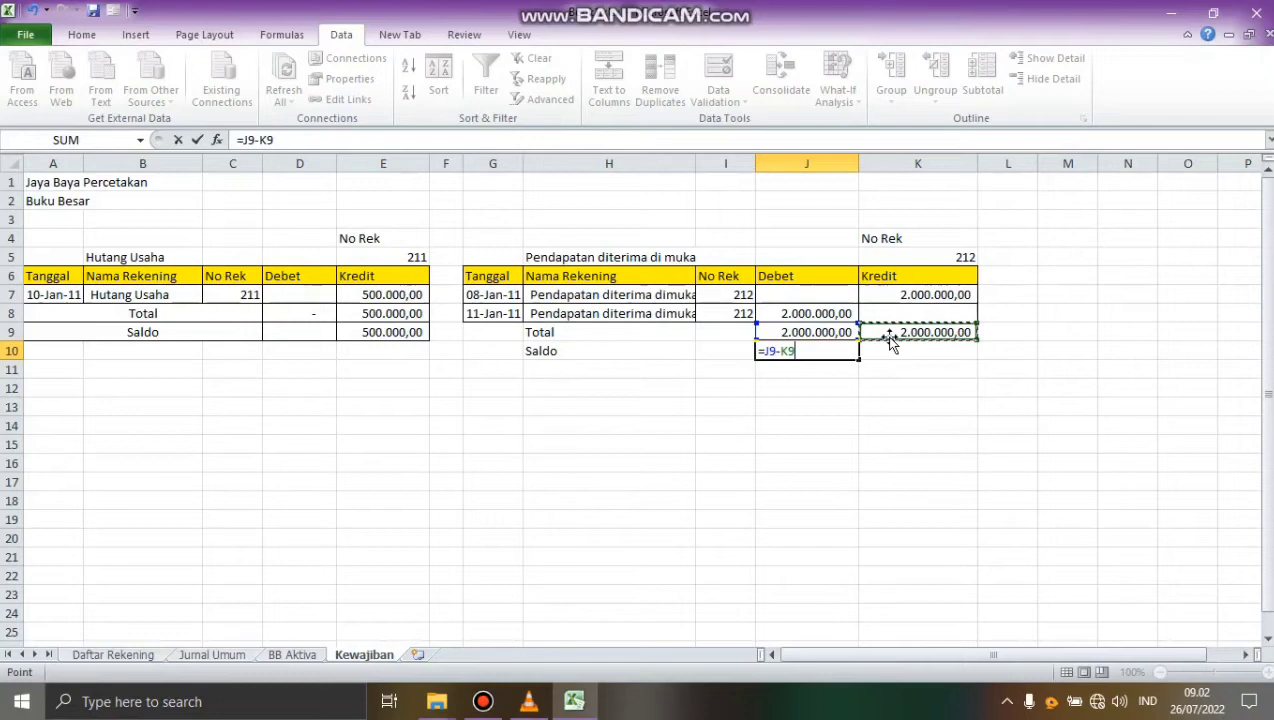
{"action": "key", "text": "Return"}
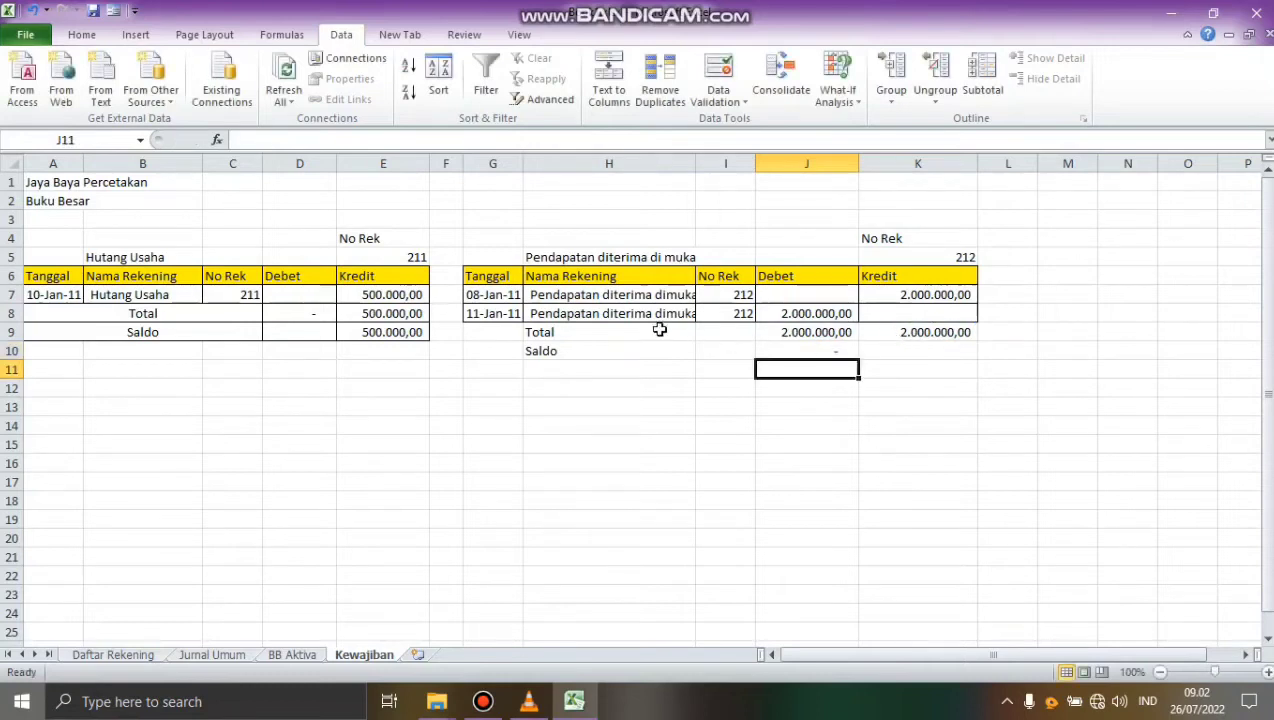
Step: Select the Total and Saldo rows of the account 212 ledger, G9:K10, for formatting
{"action": "left_click_drag", "start_coordinate": [528, 333], "coordinate": [890, 348]}
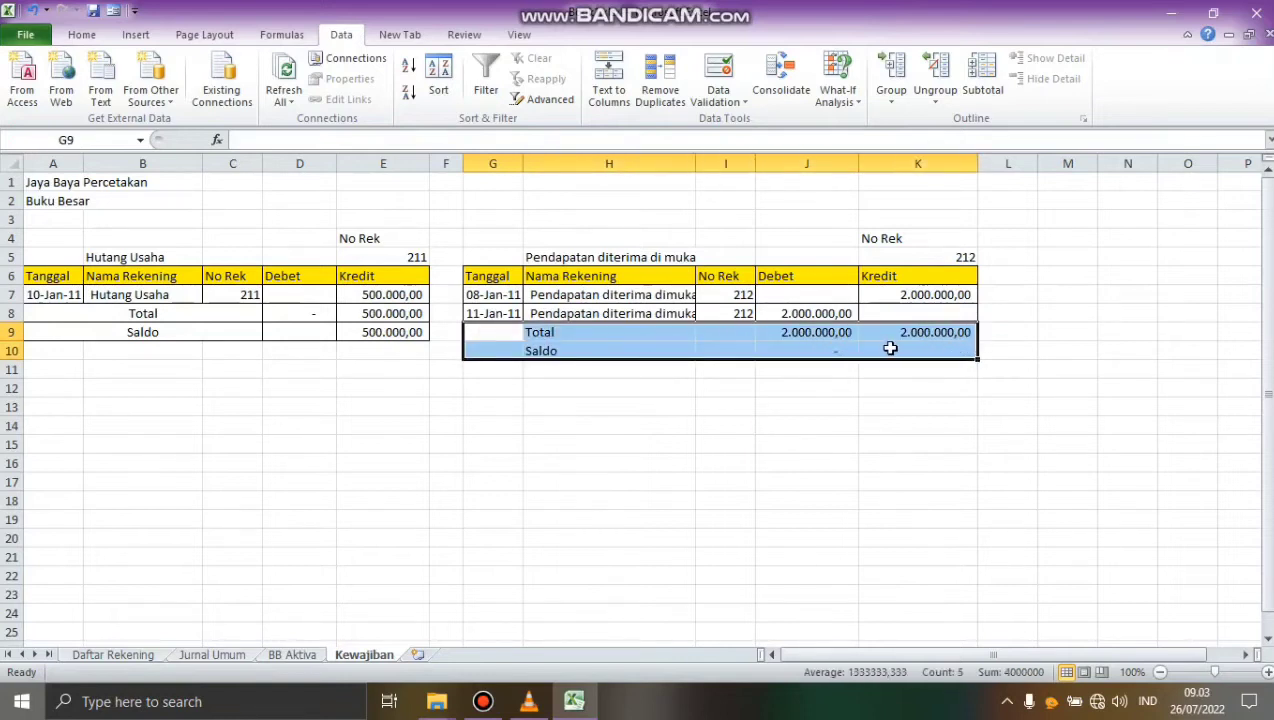
Step: Apply all borders to the Total and Saldo rows, G9:K10, of the Pendapatan diterima di muka ledger
{"action": "left_click", "coordinate": [82, 34]}
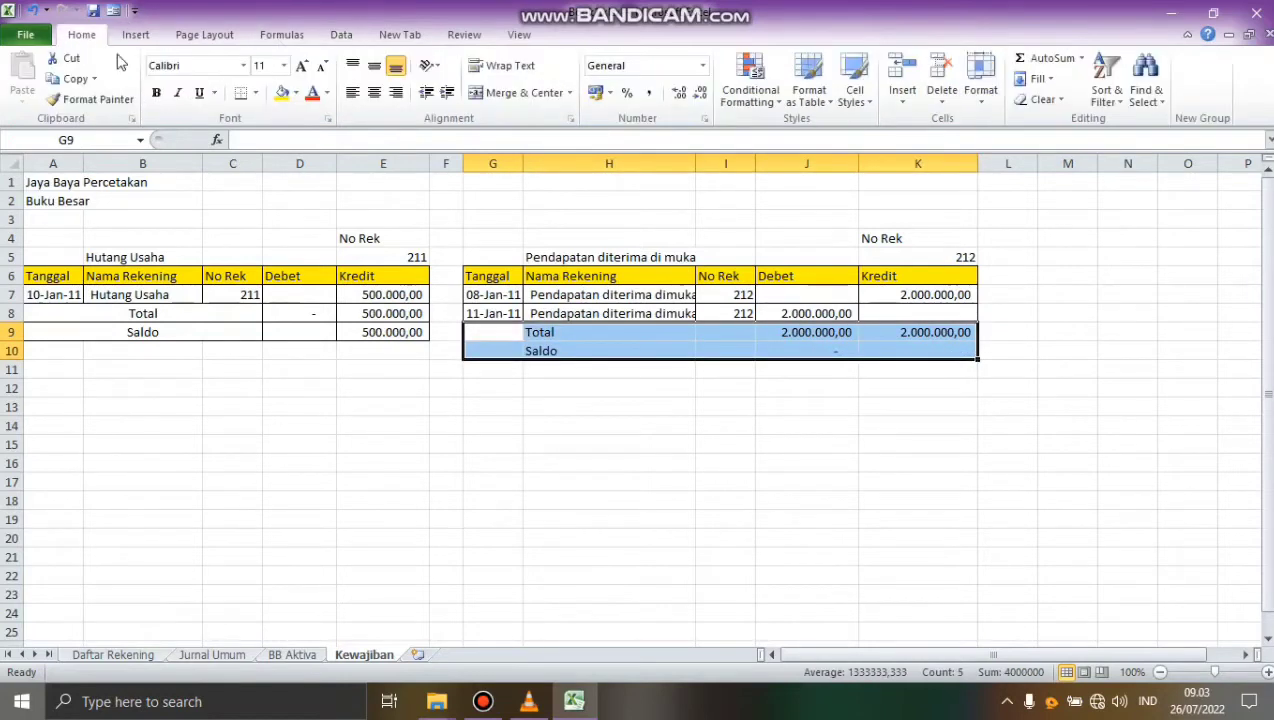
{"action": "left_click", "coordinate": [255, 93]}
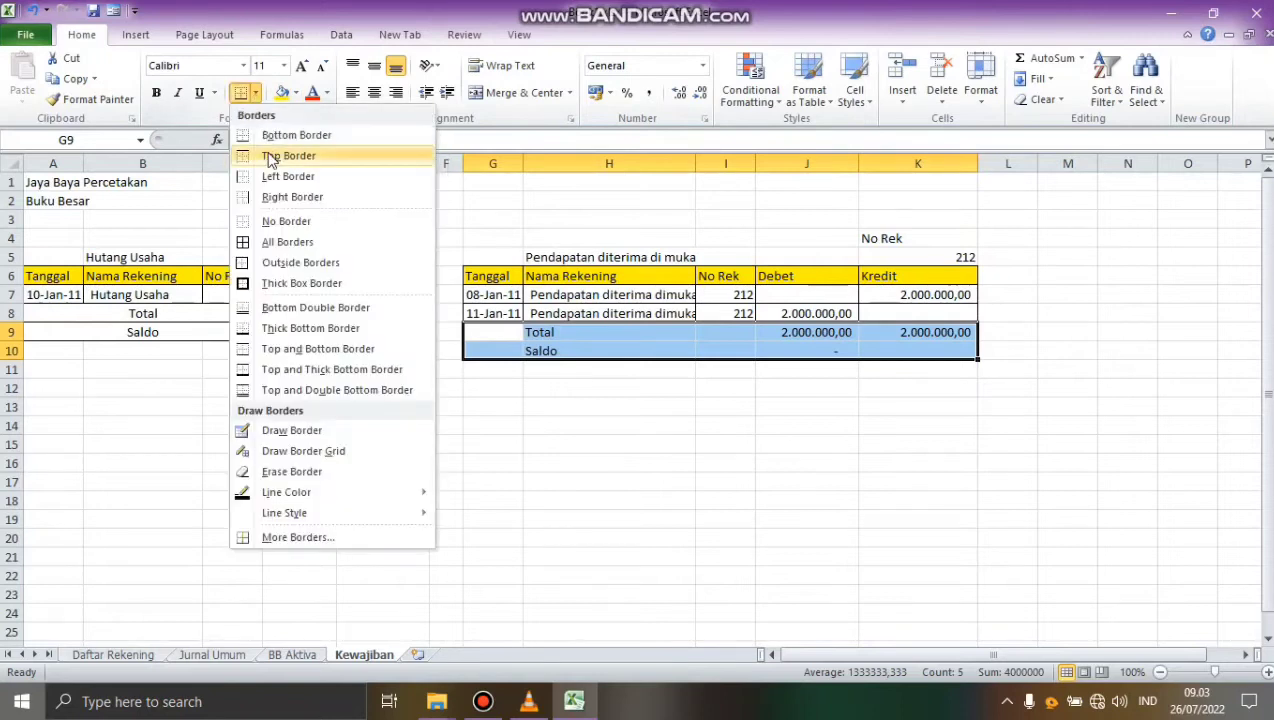
{"action": "left_click", "coordinate": [279, 244]}
{"action": "left_click", "coordinate": [553, 520]}
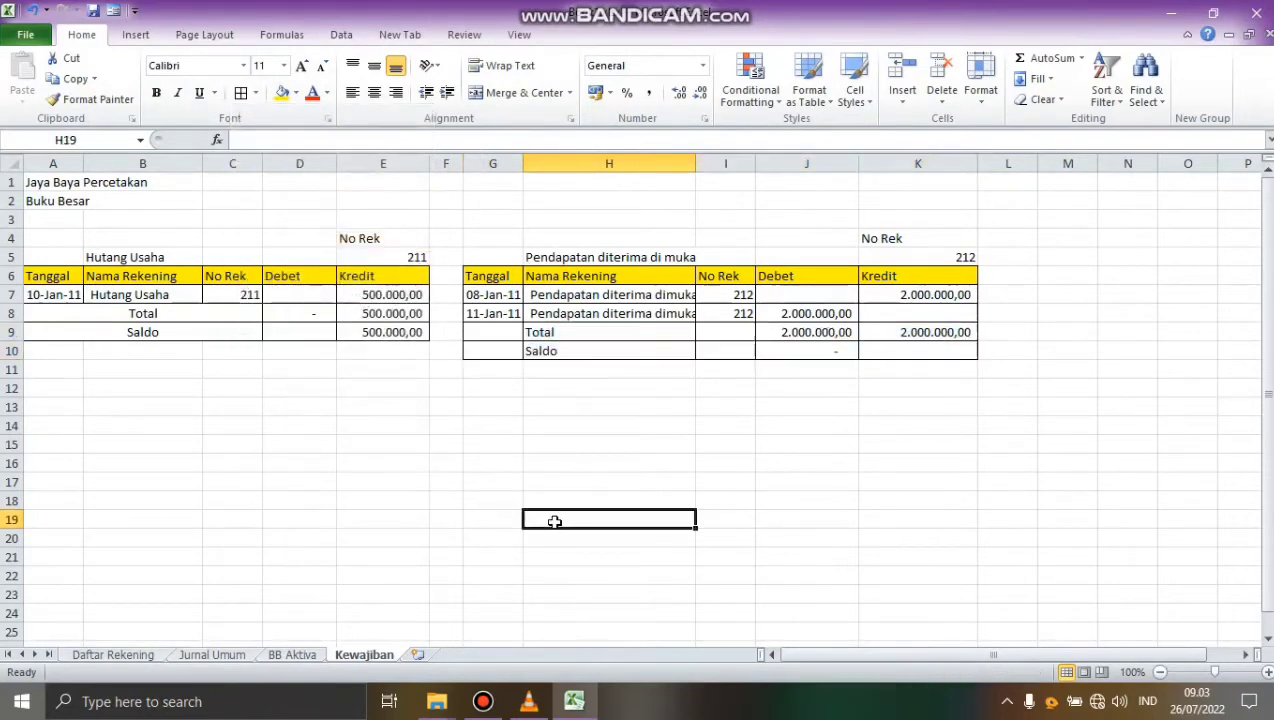
Step: Merge and center the Total label across G9:I9 and the Saldo label across G10:I10
{"action": "left_click_drag", "start_coordinate": [489, 336], "coordinate": [711, 334]}
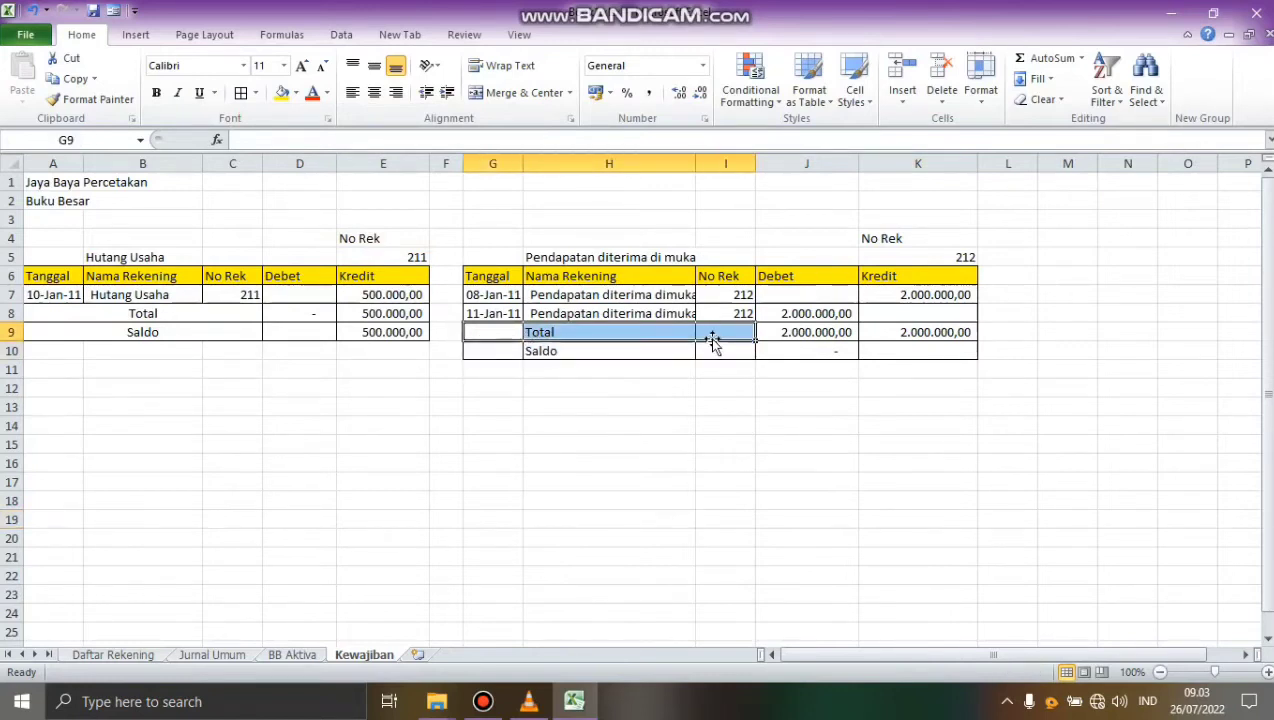
{"action": "left_click", "coordinate": [518, 93]}
{"action": "left_click_drag", "start_coordinate": [498, 354], "coordinate": [711, 352]}
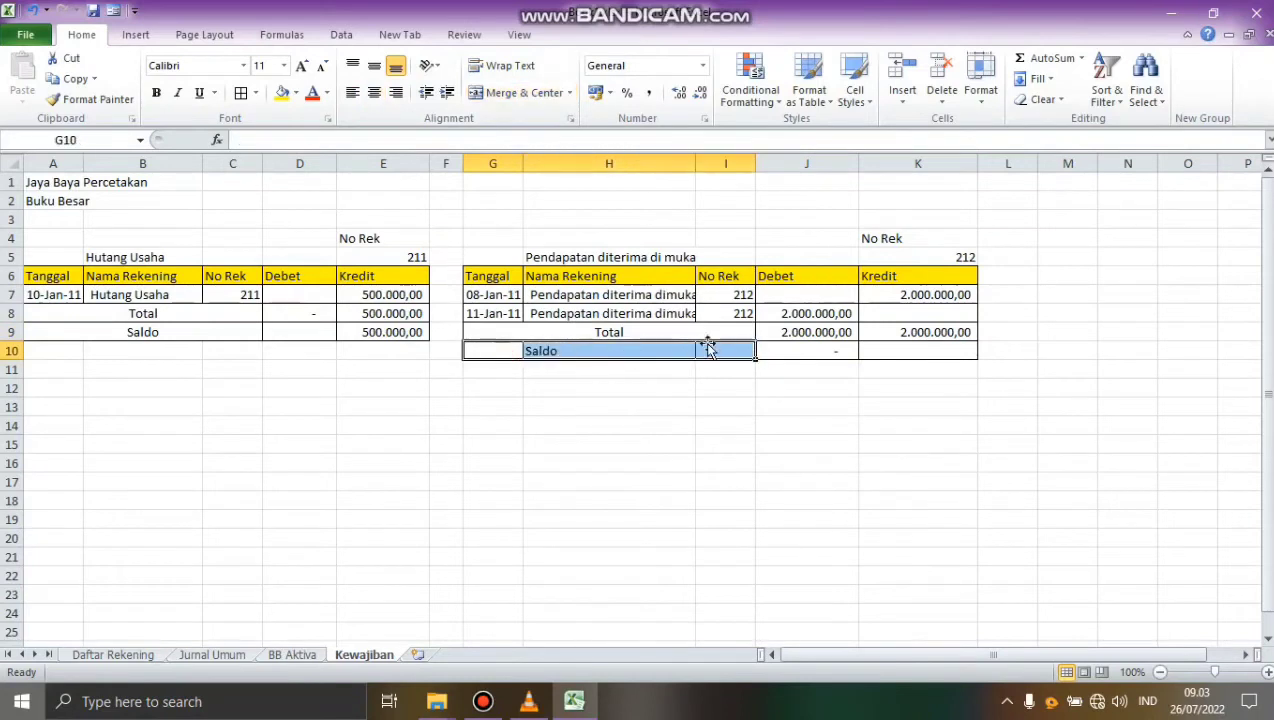
{"action": "left_click", "coordinate": [509, 95]}
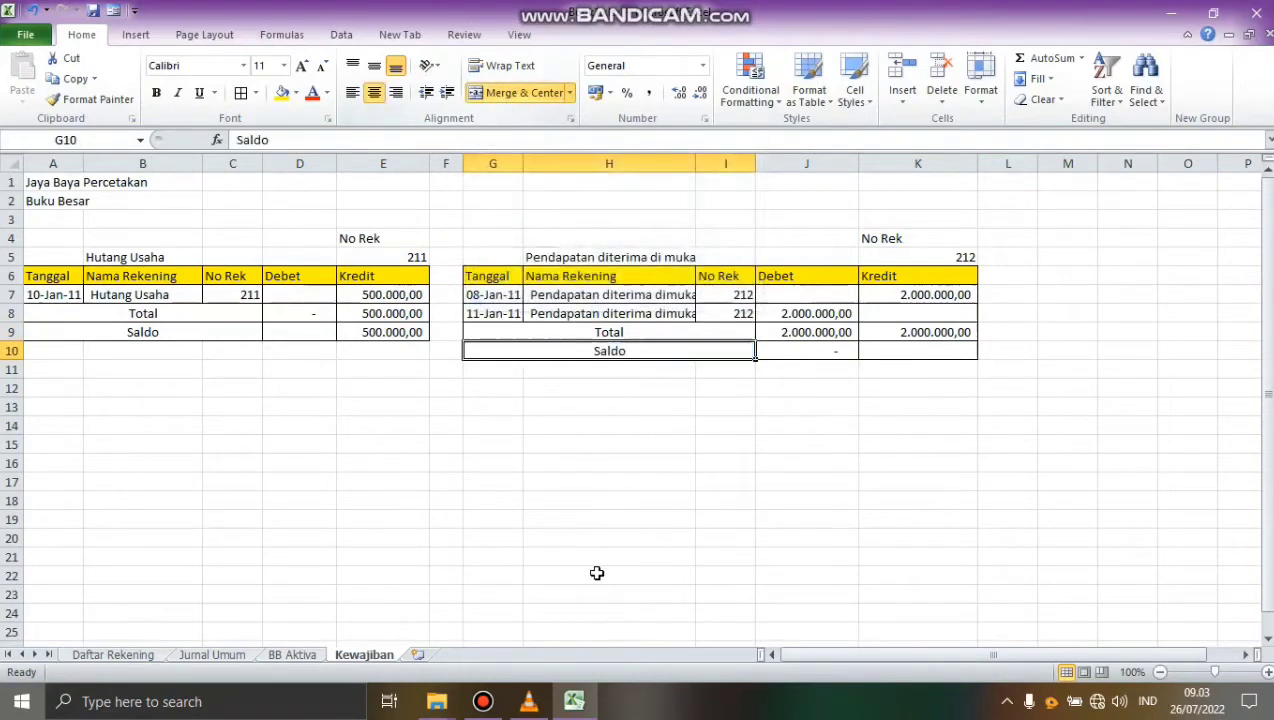
{"action": "left_click", "coordinate": [596, 575]}
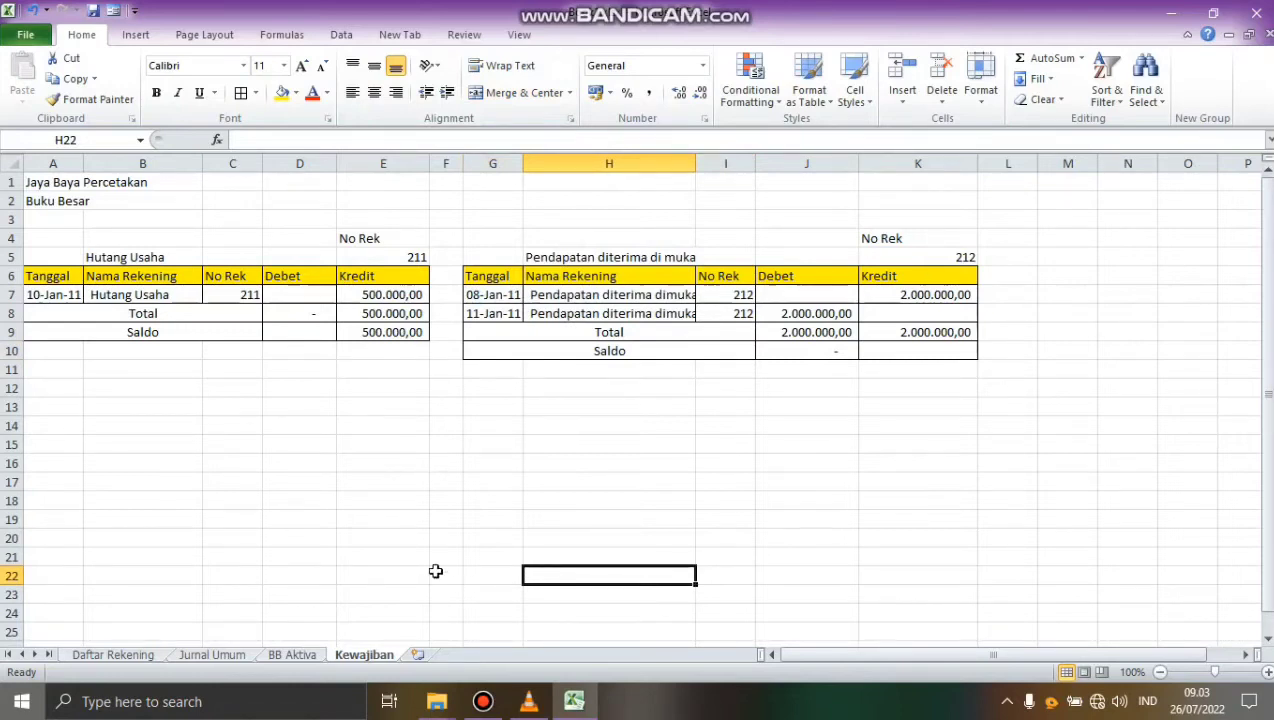
Step: Add a new worksheet after Kewajiban and name it Modal
{"action": "left_click", "coordinate": [418, 655]}
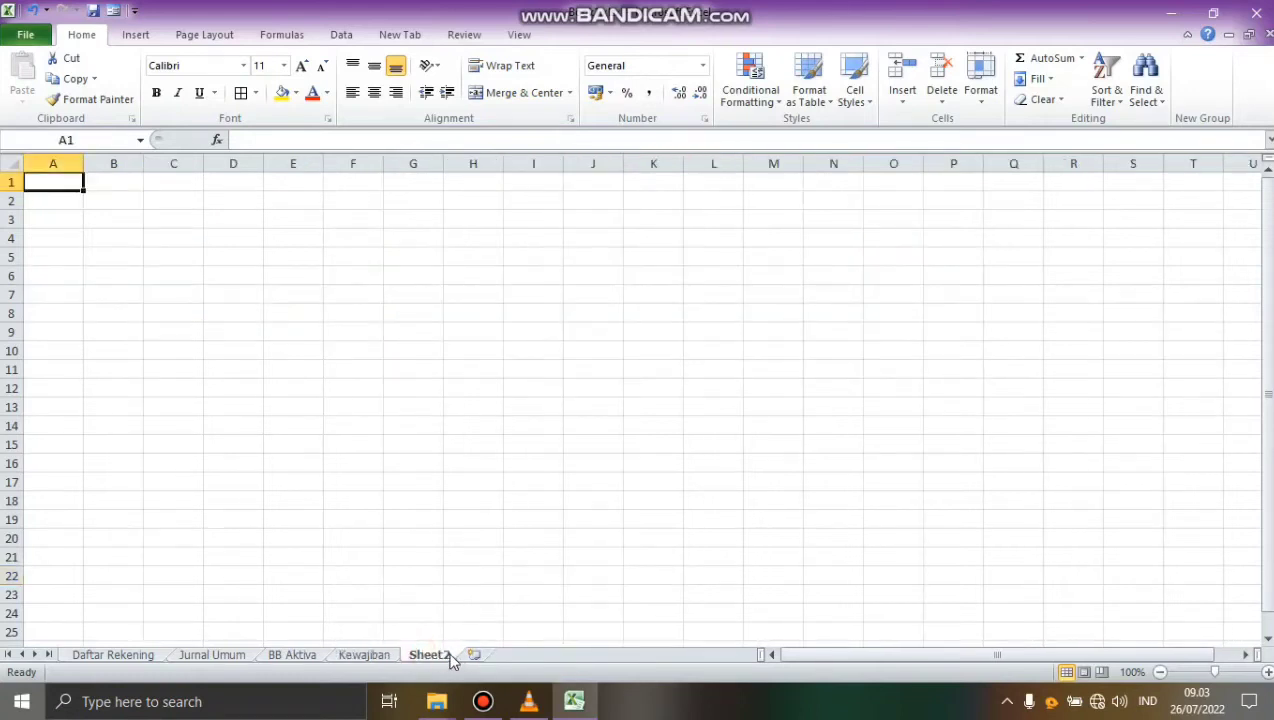
{"action": "double_click", "coordinate": [445, 654]}
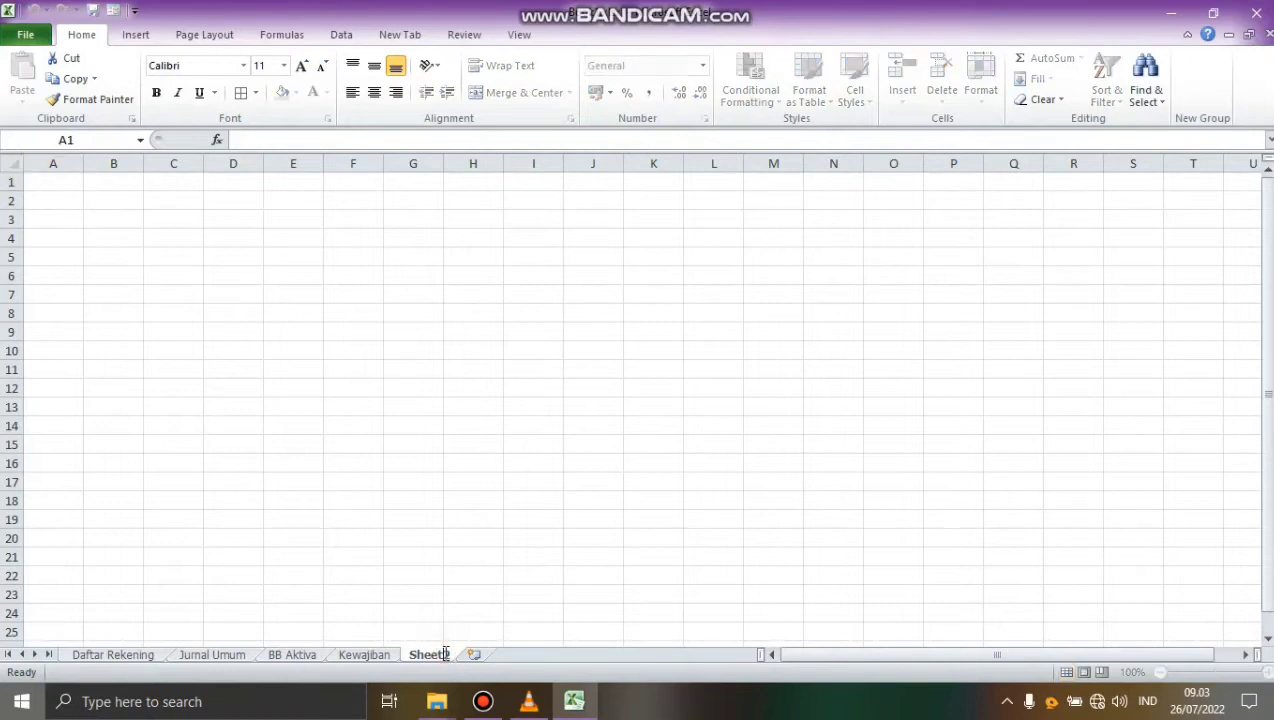
{"action": "key", "text": "BackSpace"}
{"action": "key", "text": "BackSpace"}
{"action": "key", "text": "BackSpace"}
{"action": "key", "text": "BackSpace"}
{"action": "key", "text": "BackSpace"}
{"action": "key", "text": "BackSpace"}
{"action": "type", "text": "Modal"}
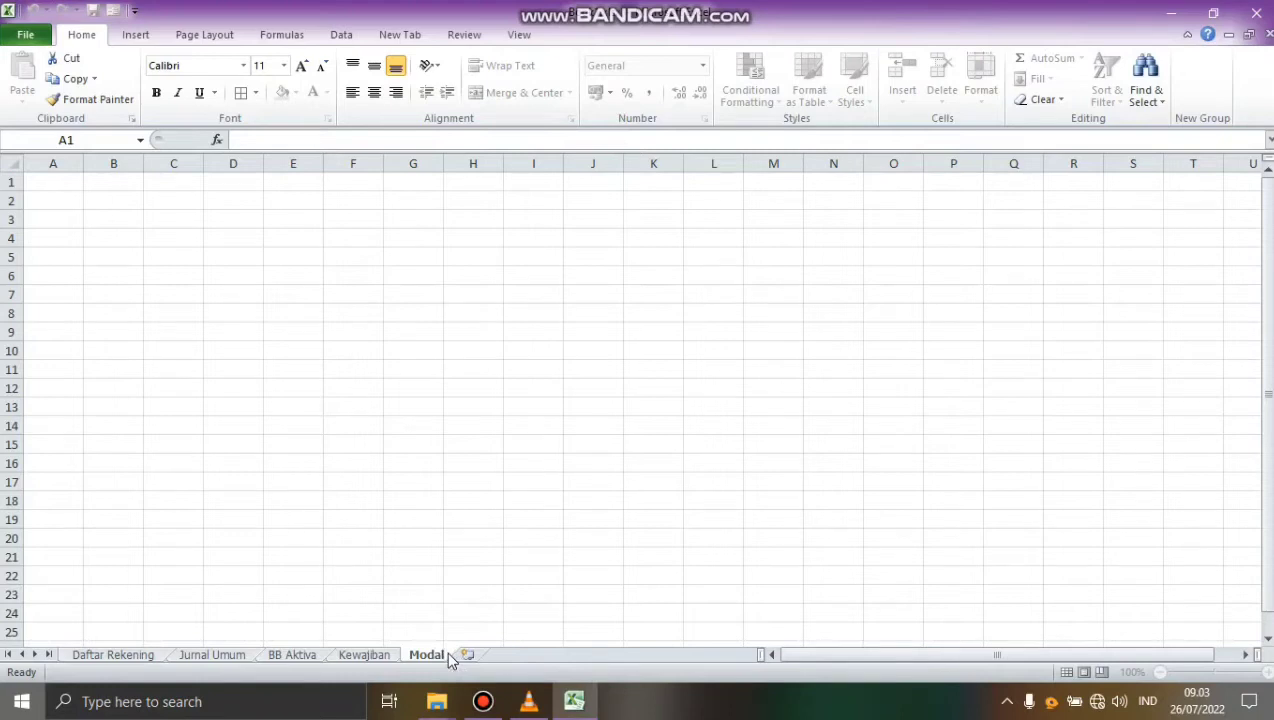
{"action": "key", "text": "Return"}
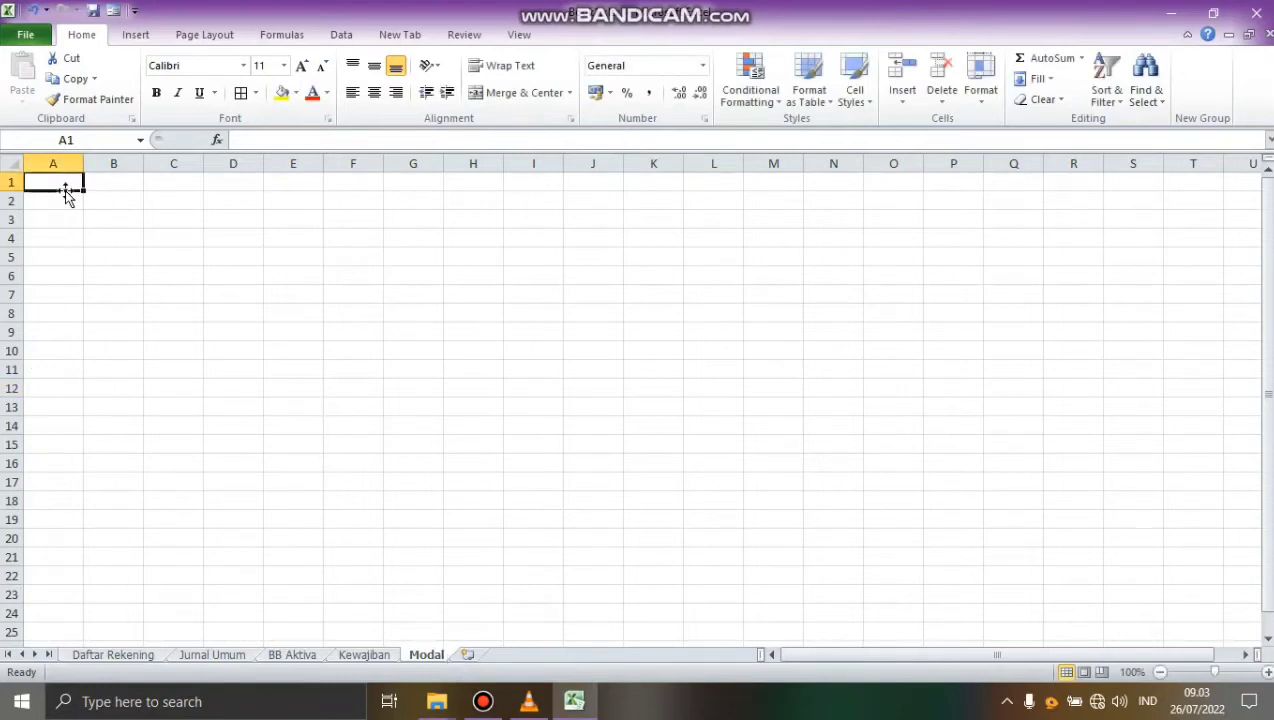
Step: Enter the title "Jaya Baya Percetakan-Buku Besar" in cell A1 of the Modal sheet
{"action": "type", "text": "Jaya Baya"}
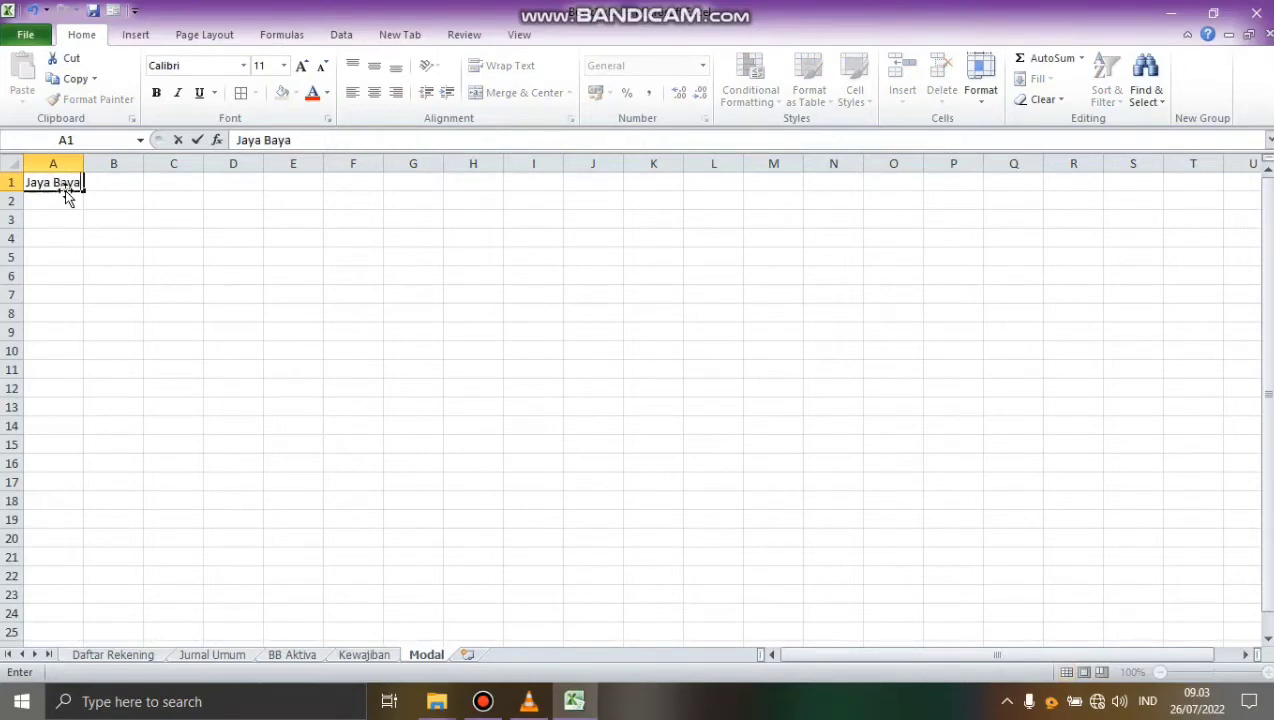
{"action": "type", "text": " Percetakan-Buku Besar"}
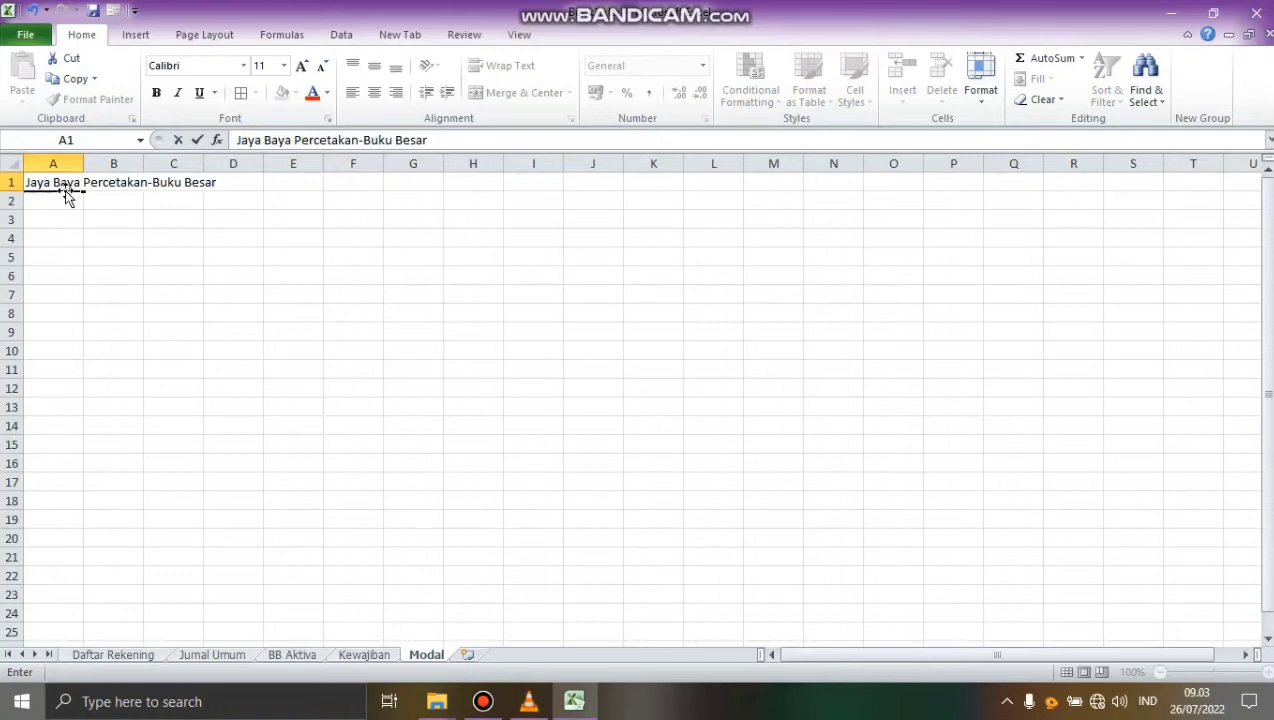
{"action": "left_click", "coordinate": [67, 218]}
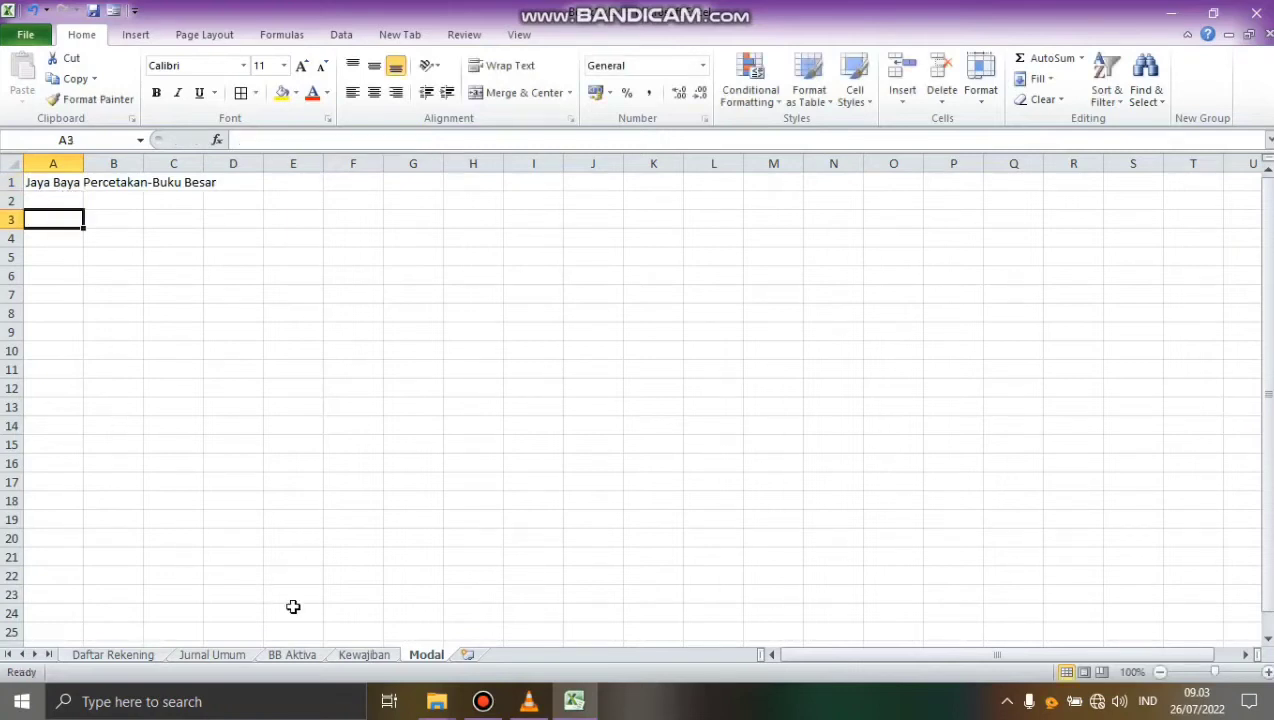
Step: Copy the ledger header row G6:K6 from Kewajiban to A5 of the Modal sheet and widen column B to fit Nama Rekening
{"action": "left_click", "coordinate": [363, 655]}
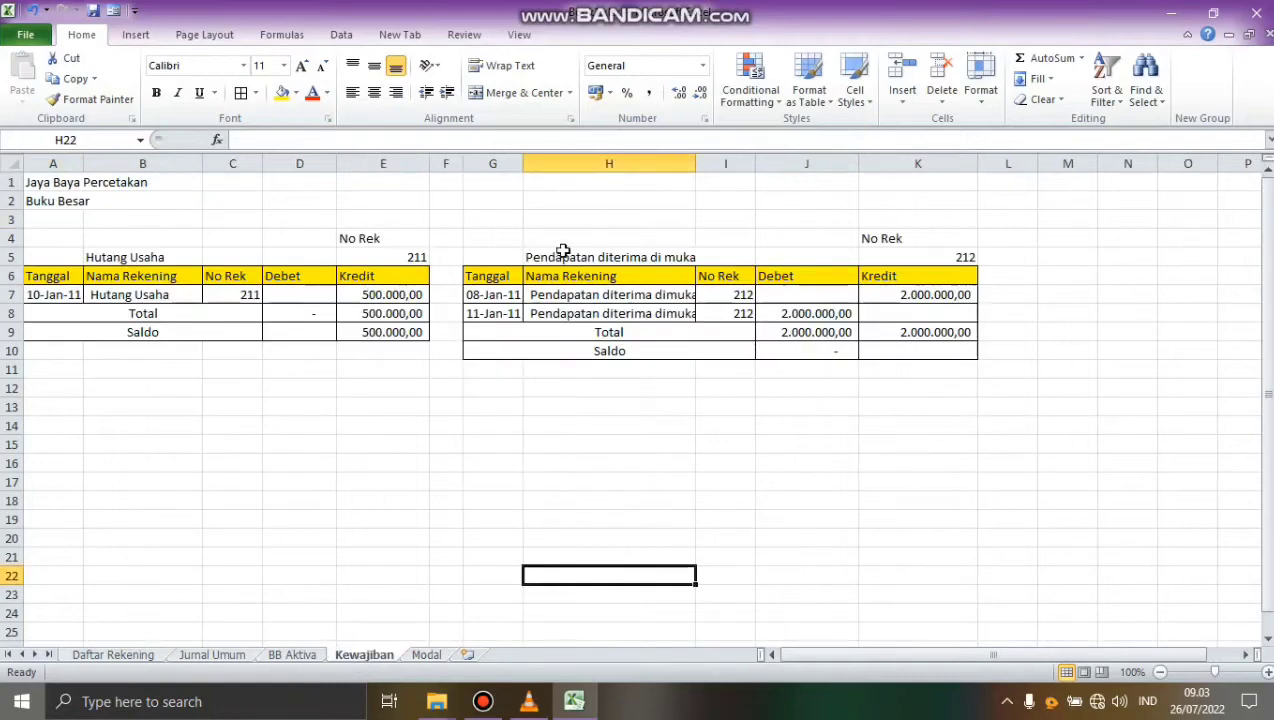
{"action": "left_click_drag", "start_coordinate": [517, 279], "coordinate": [895, 274]}
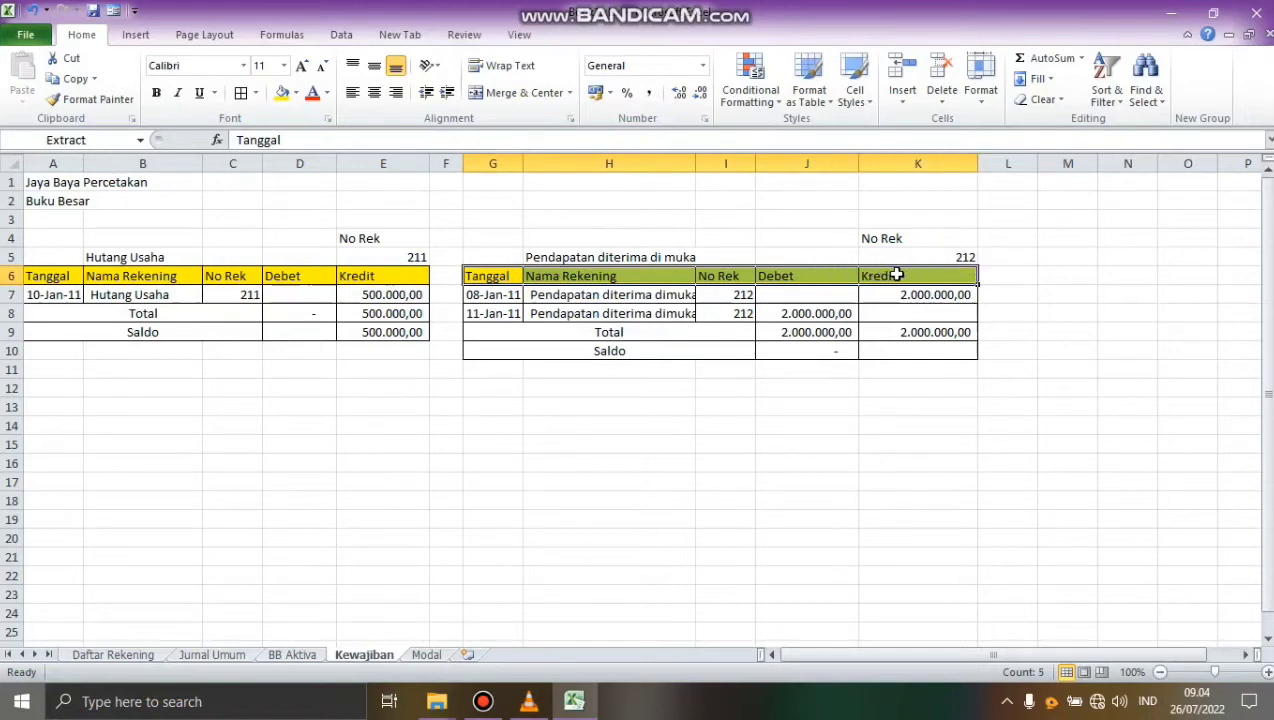
{"action": "key", "text": "ctrl+c"}
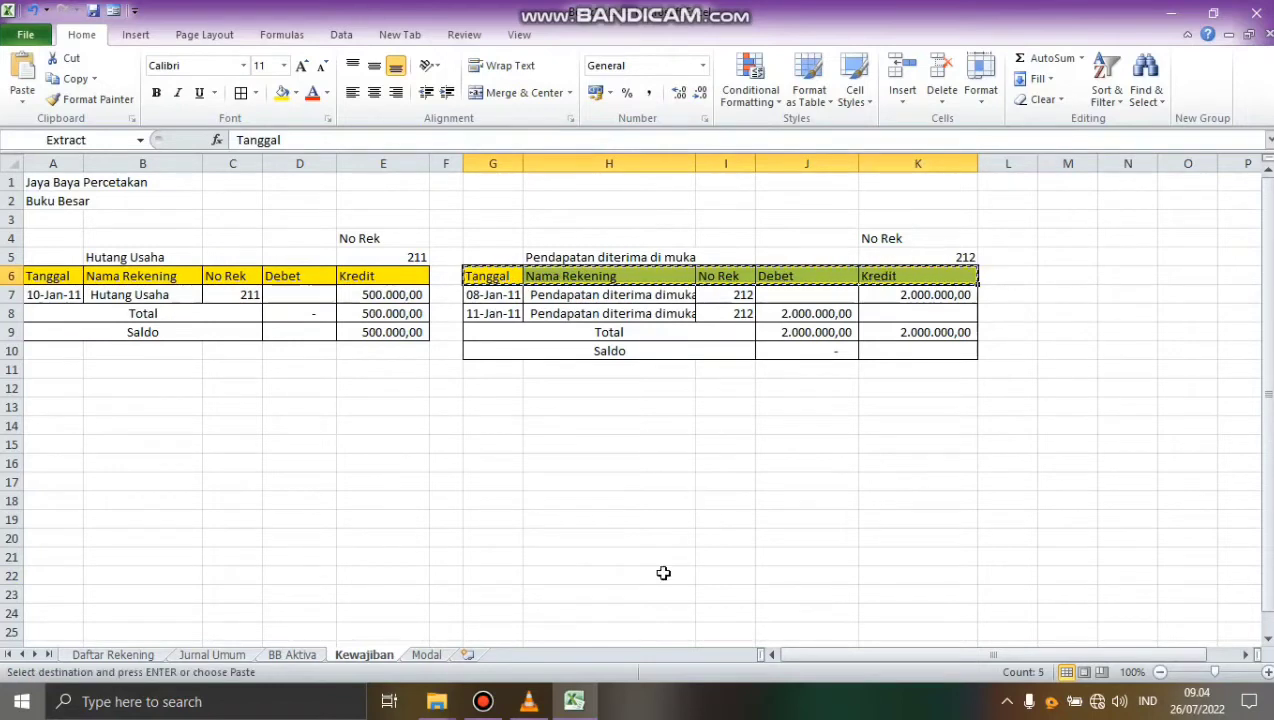
{"action": "left_click", "coordinate": [427, 656]}
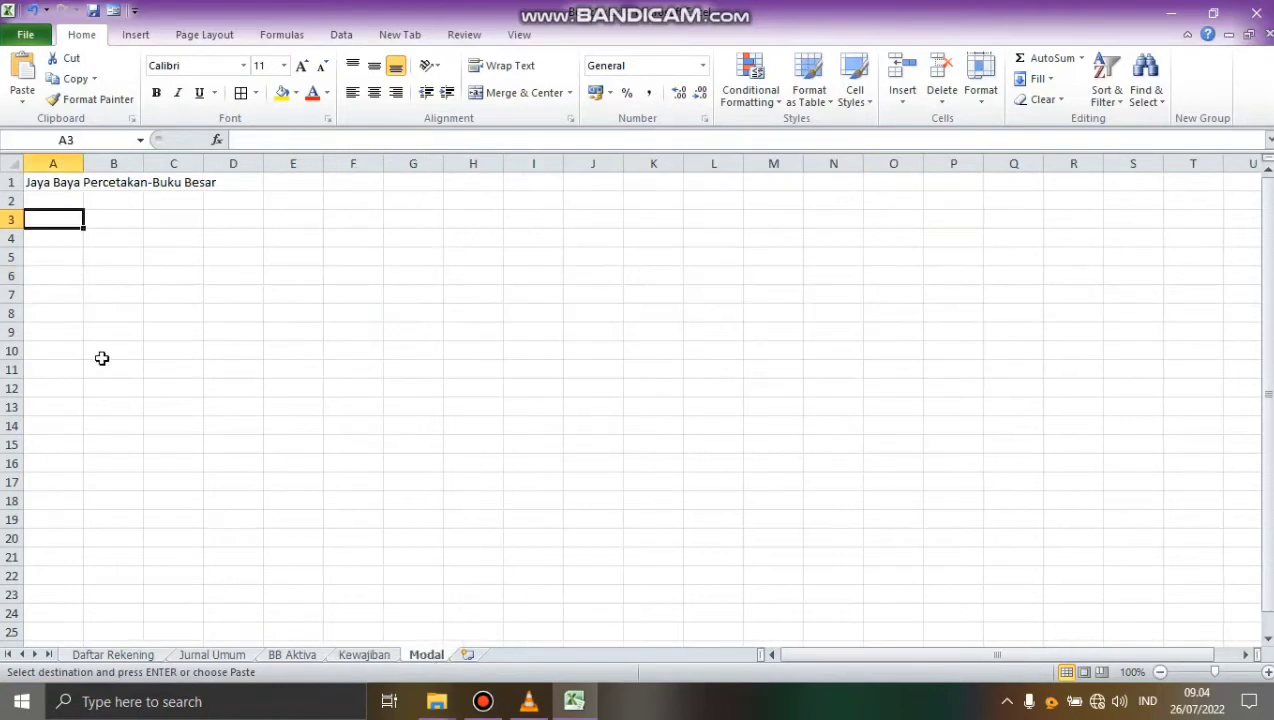
{"action": "left_click", "coordinate": [57, 262]}
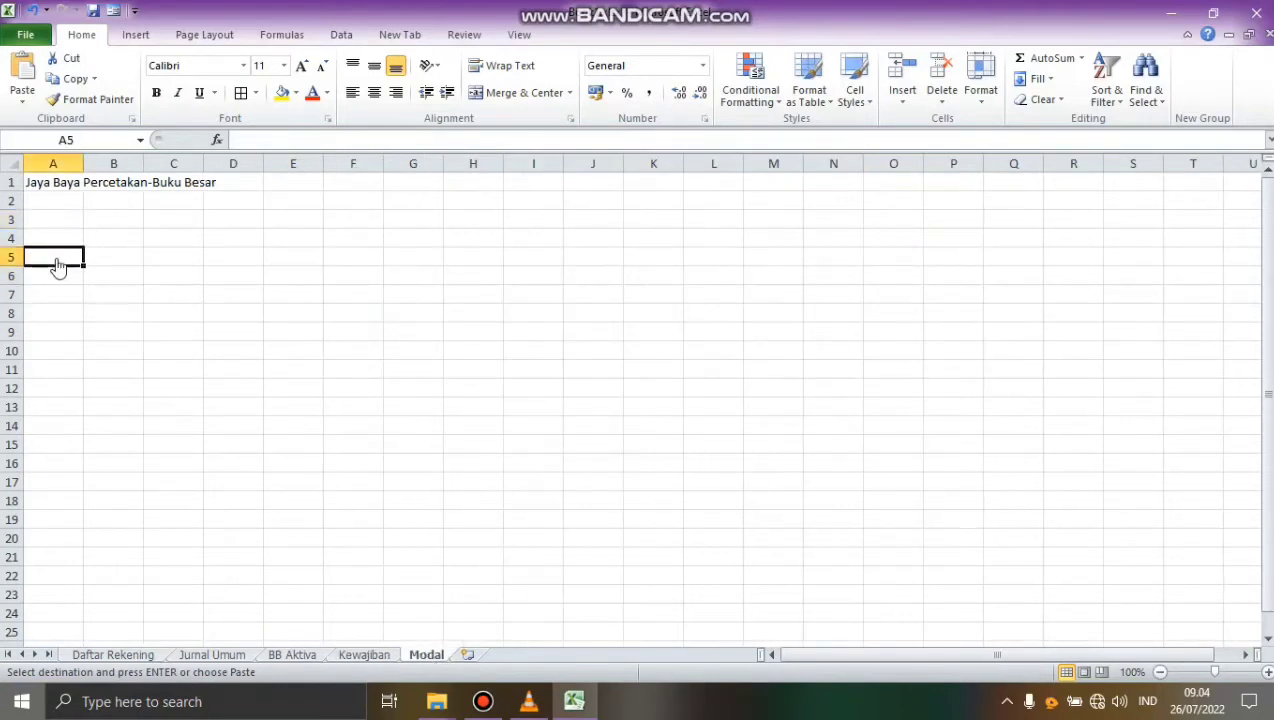
{"action": "key", "text": "ctrl+v"}
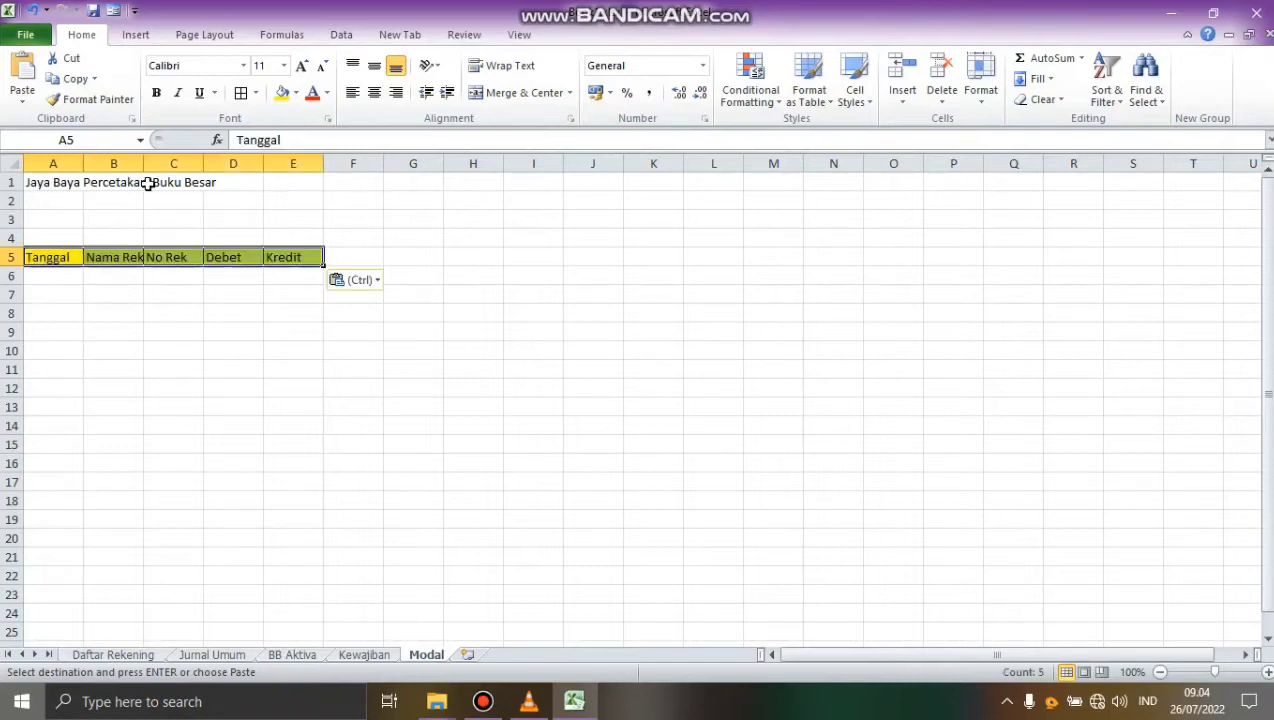
{"action": "left_click_drag", "start_coordinate": [143, 165], "coordinate": [199, 165]}
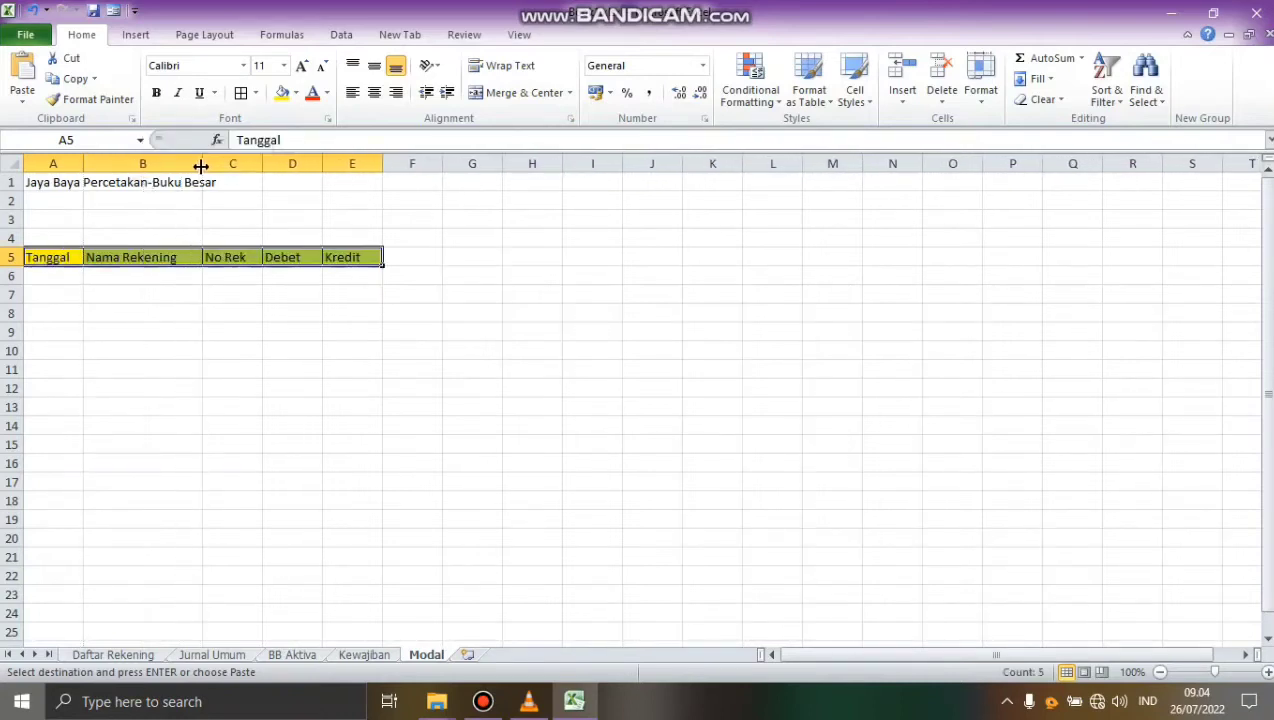
Step: Label the ledger above its header row with Modal in B4, No Rek in E3 and the ledger code 311 in E4
{"action": "left_click", "coordinate": [114, 237]}
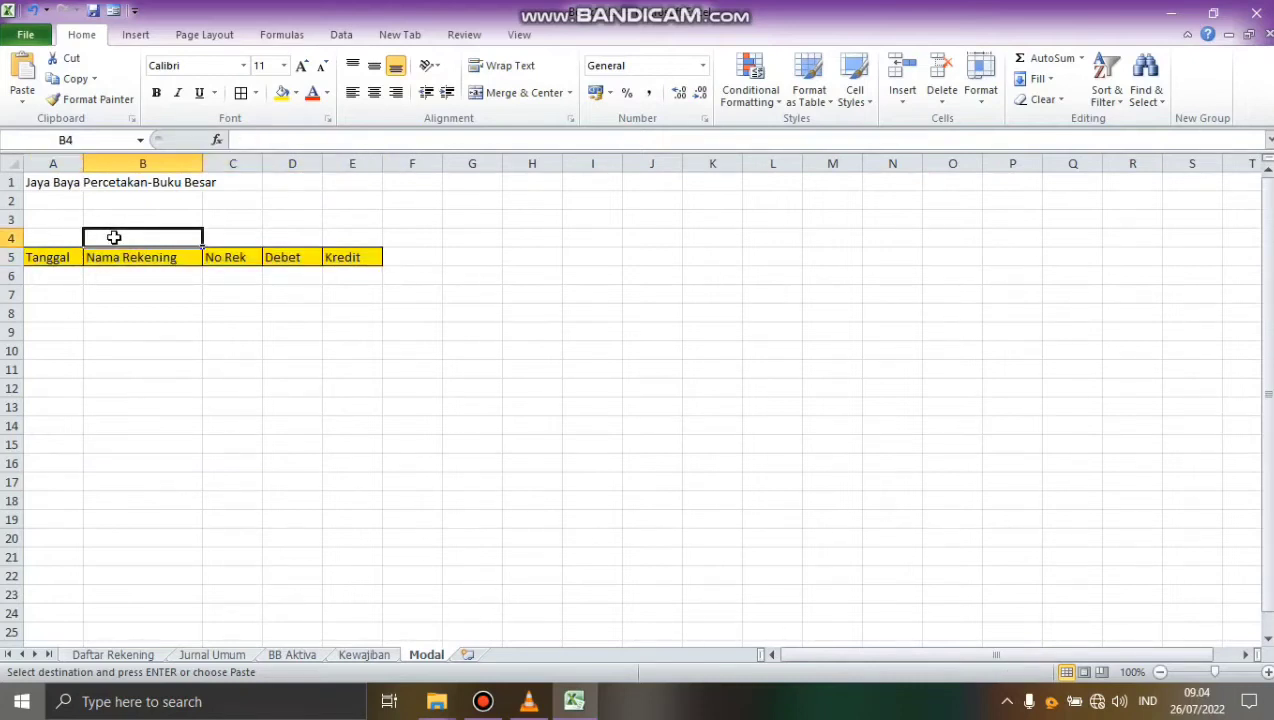
{"action": "type", "text": "Modal"}
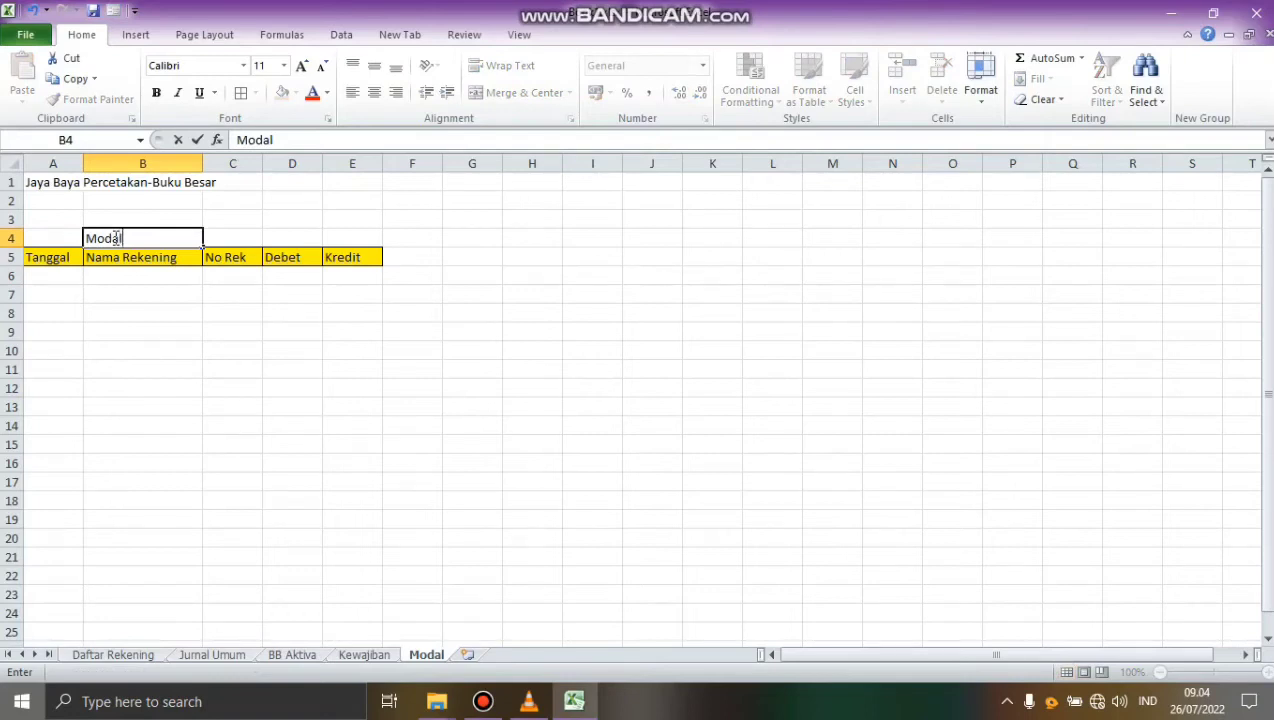
{"action": "left_click", "coordinate": [351, 223]}
{"action": "type", "text": "No"}
{"action": "type", "text": " FRE"}
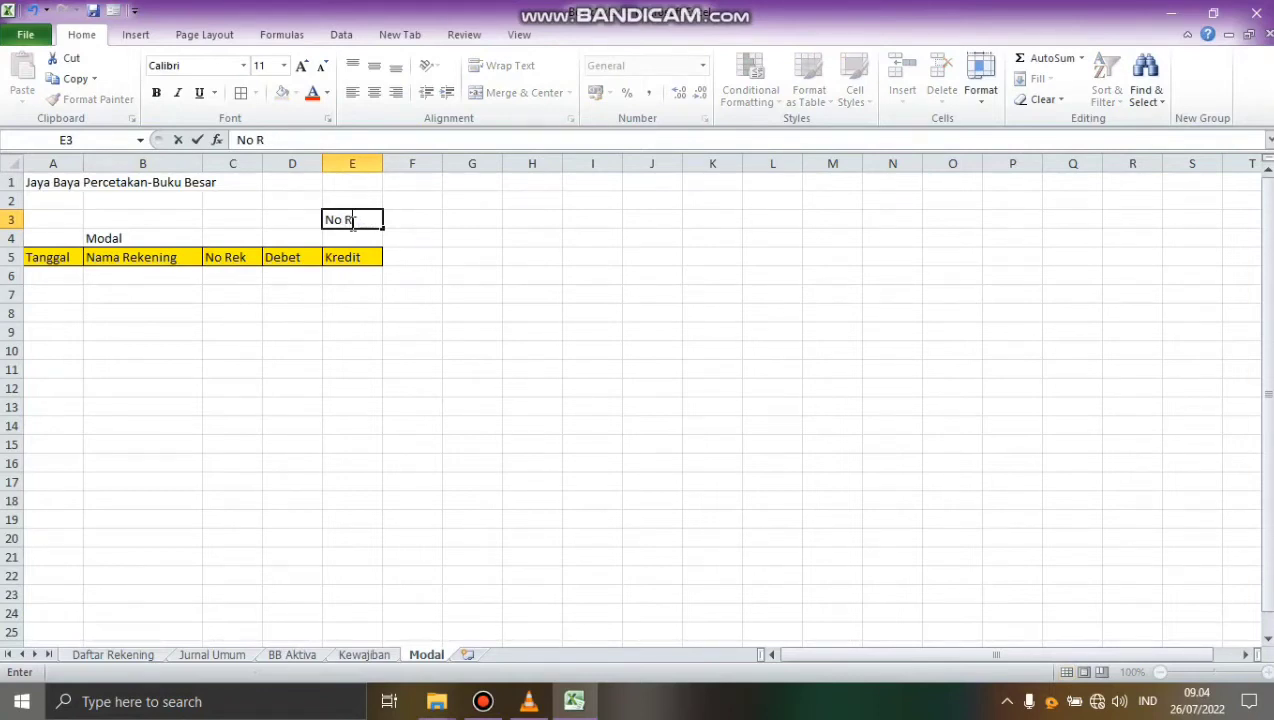
{"action": "key", "text": "Return"}
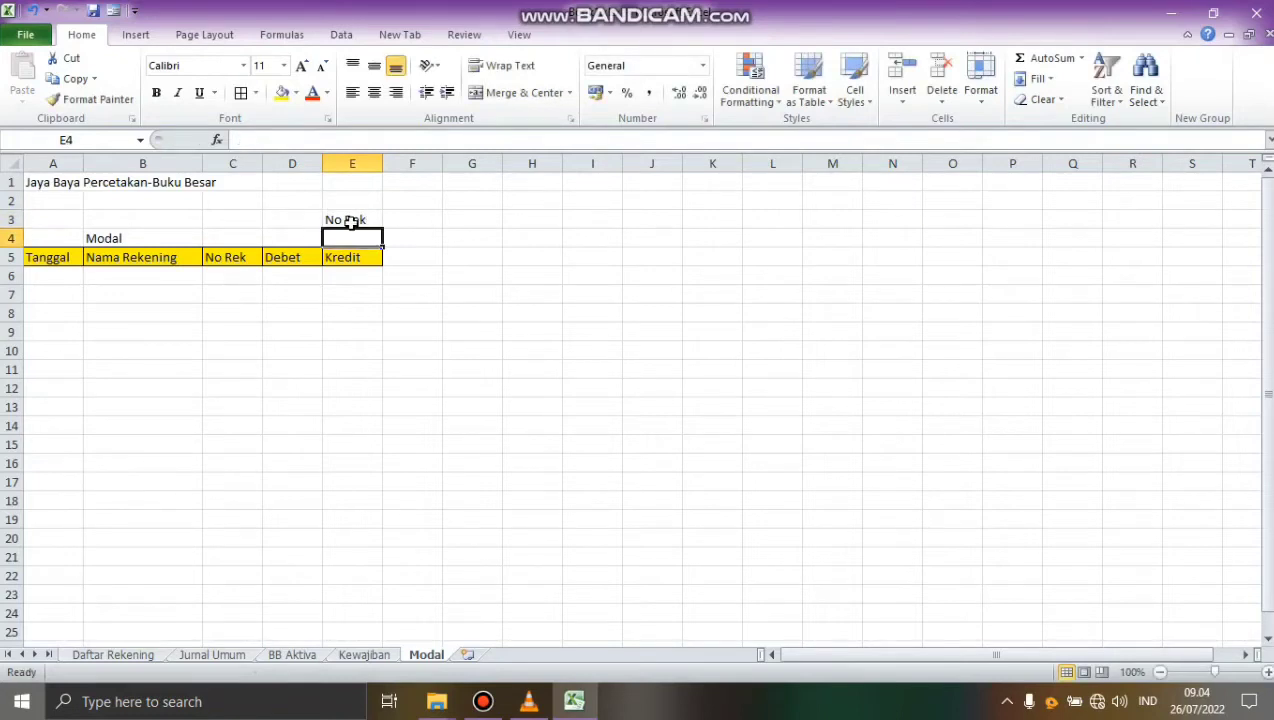
{"action": "type", "text": "311"}
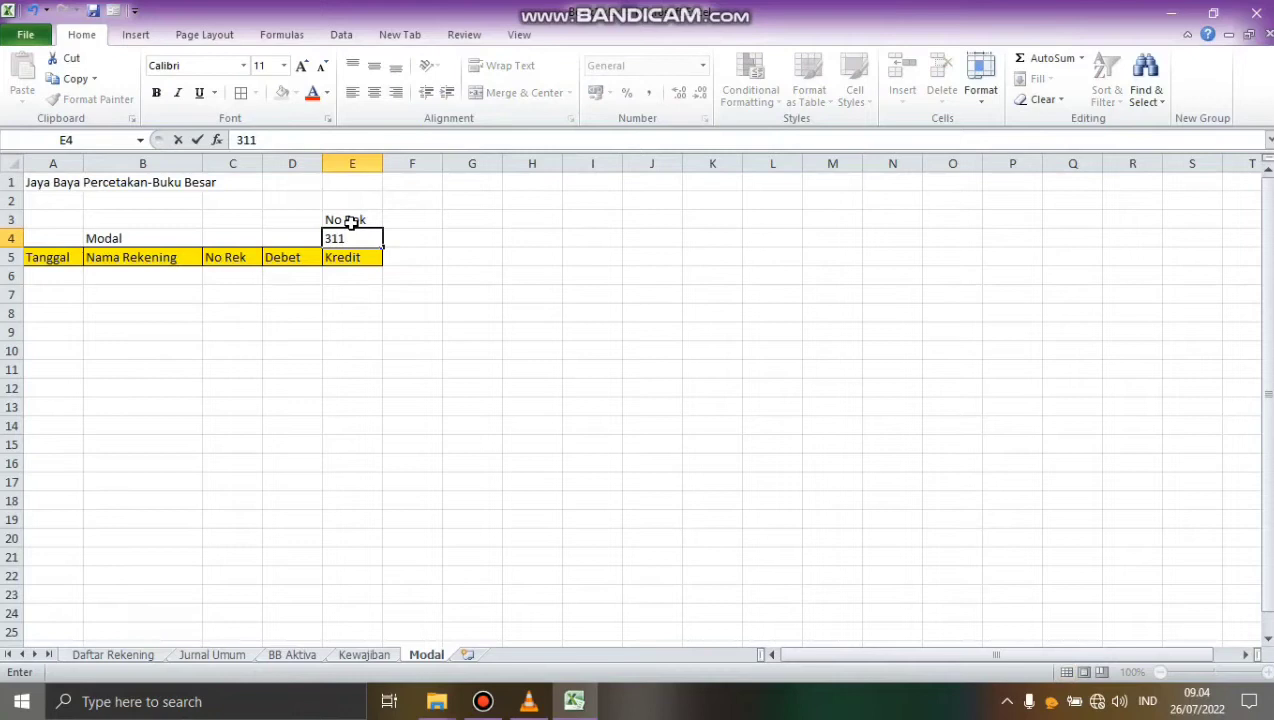
Step: Start an Advanced Filter from the Tanggal header in A5 and set it to copy to another location
{"action": "left_click", "coordinate": [71, 260]}
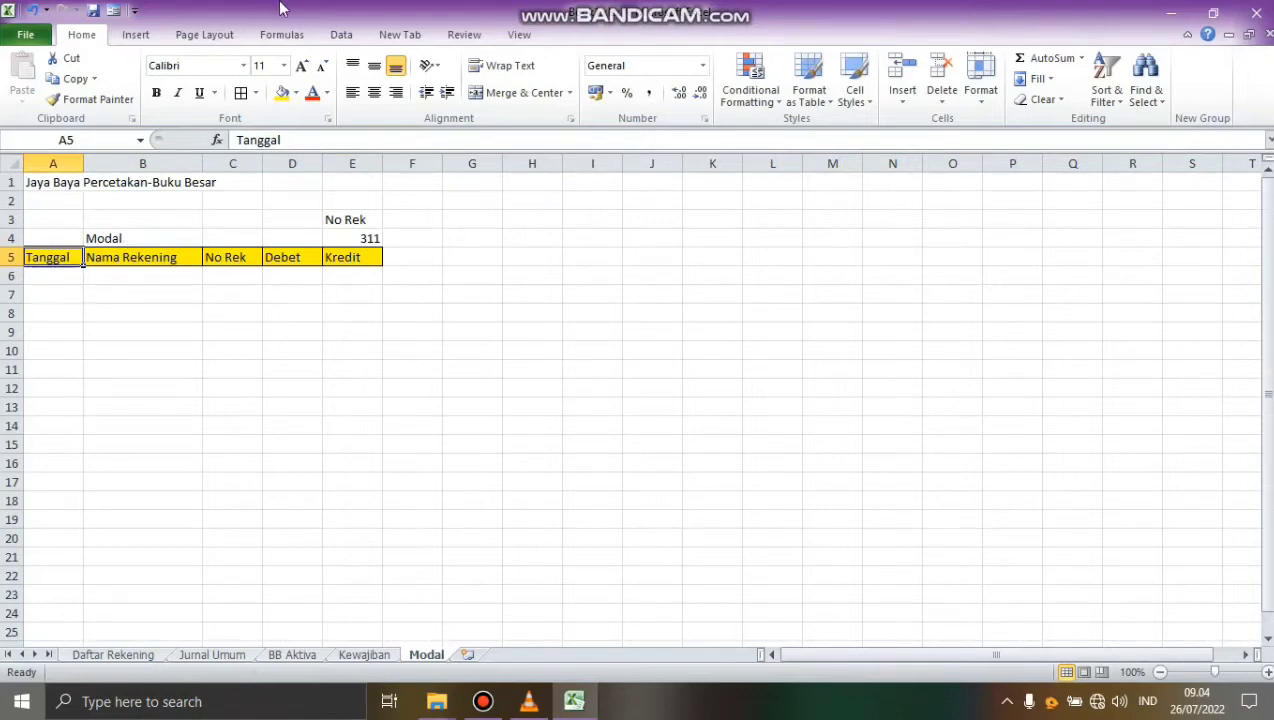
{"action": "left_click", "coordinate": [342, 37]}
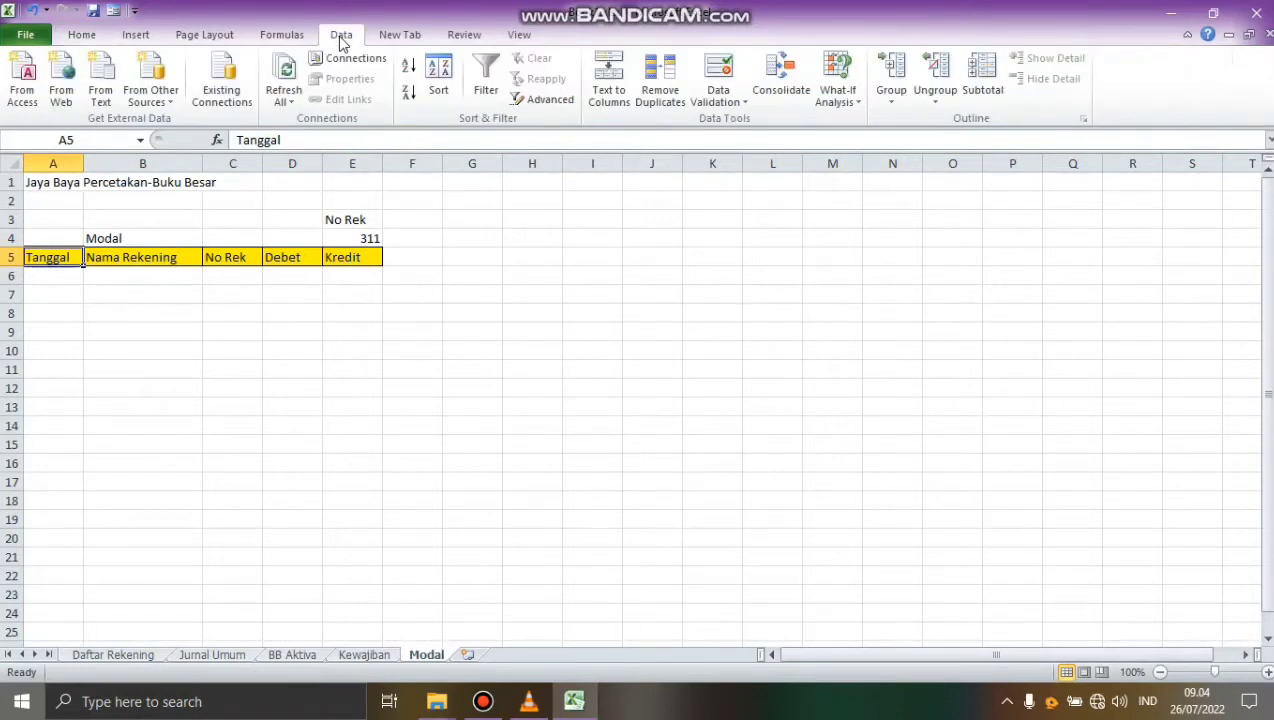
{"action": "left_click", "coordinate": [540, 101]}
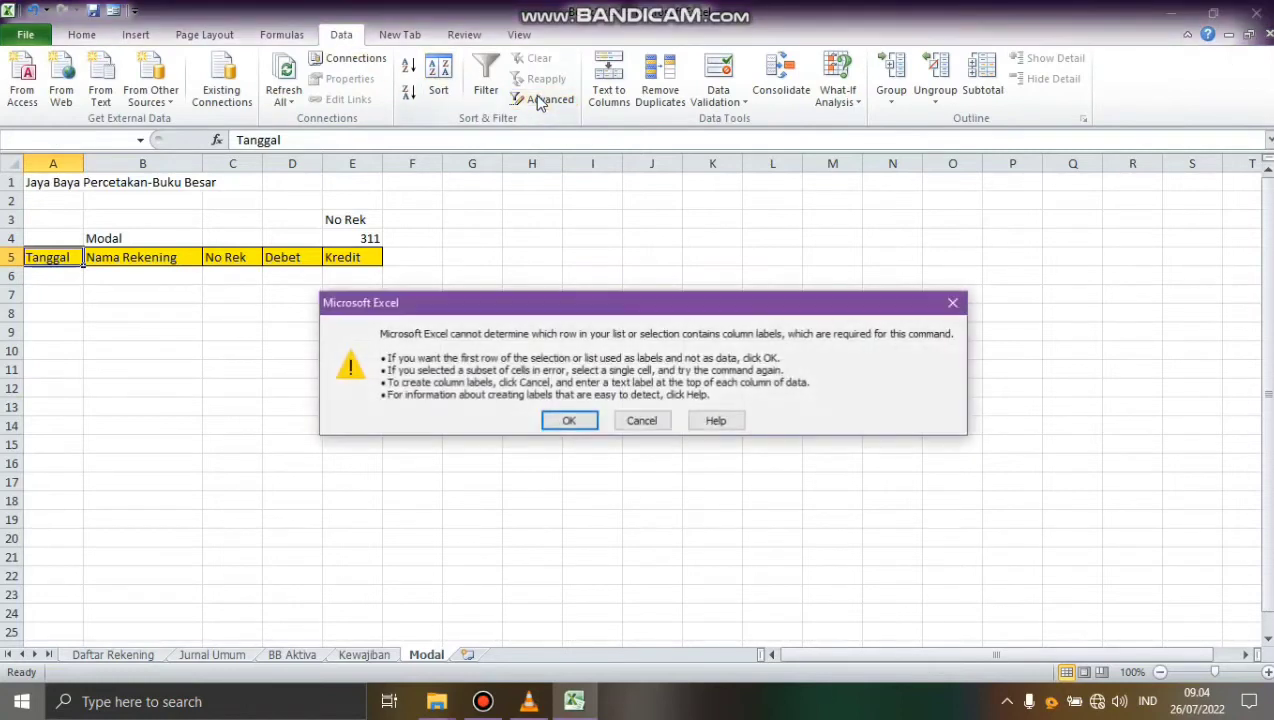
{"action": "left_click", "coordinate": [568, 421]}
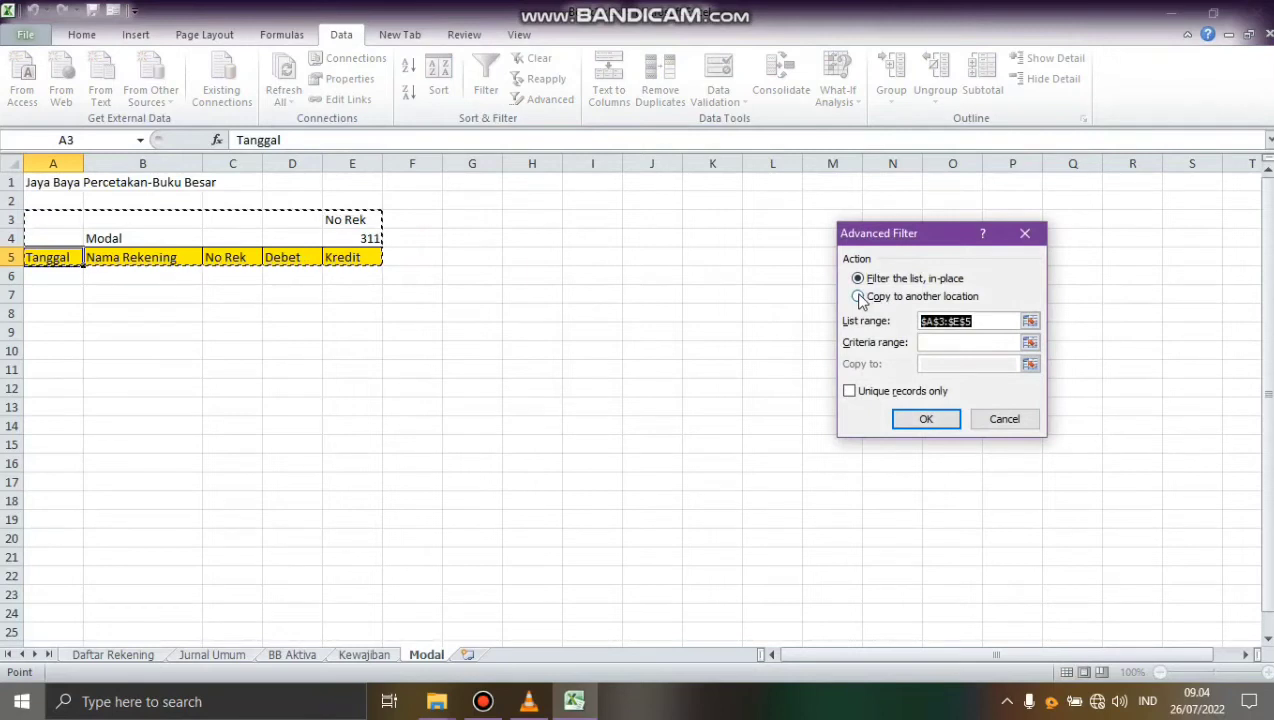
{"action": "left_click", "coordinate": [858, 296]}
Step: Replace the filter's list range with the journal table A5:E70 on the Jurnal Umum sheet
{"action": "left_click", "coordinate": [974, 321]}
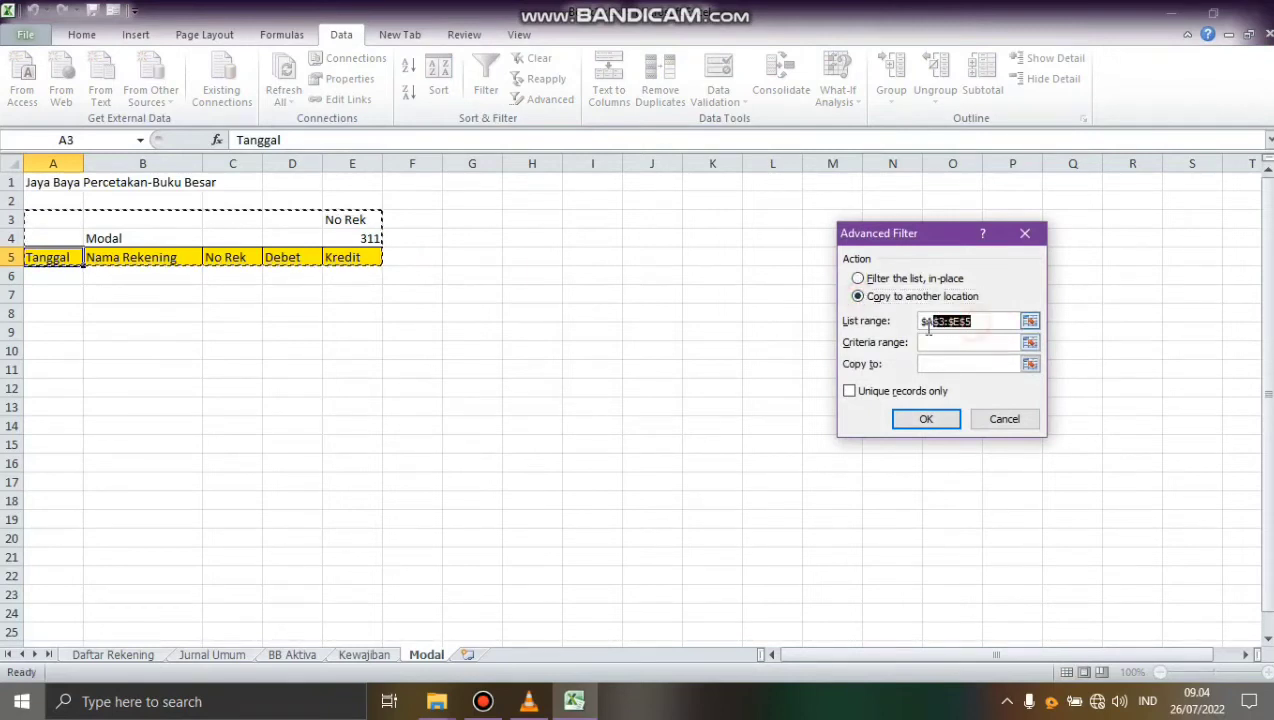
{"action": "left_click_drag", "start_coordinate": [970, 320], "coordinate": [925, 333]}
{"action": "key", "text": "BackSpace"}
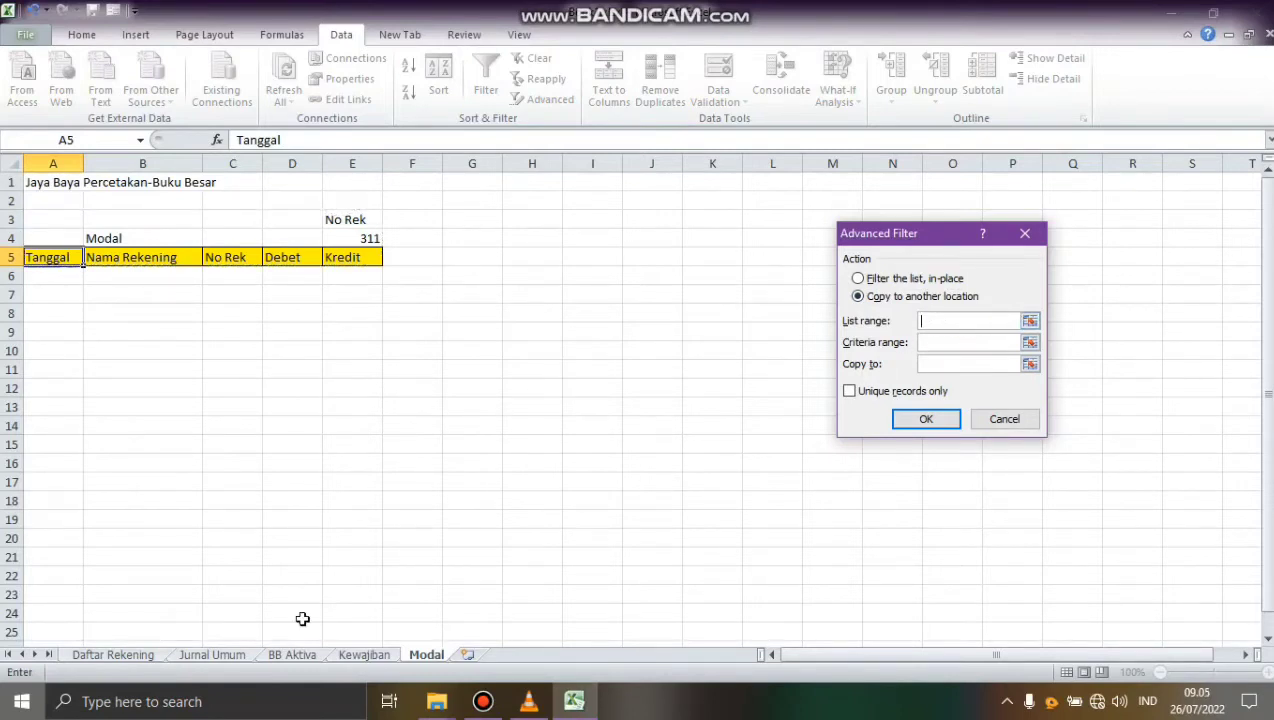
{"action": "left_click", "coordinate": [233, 660]}
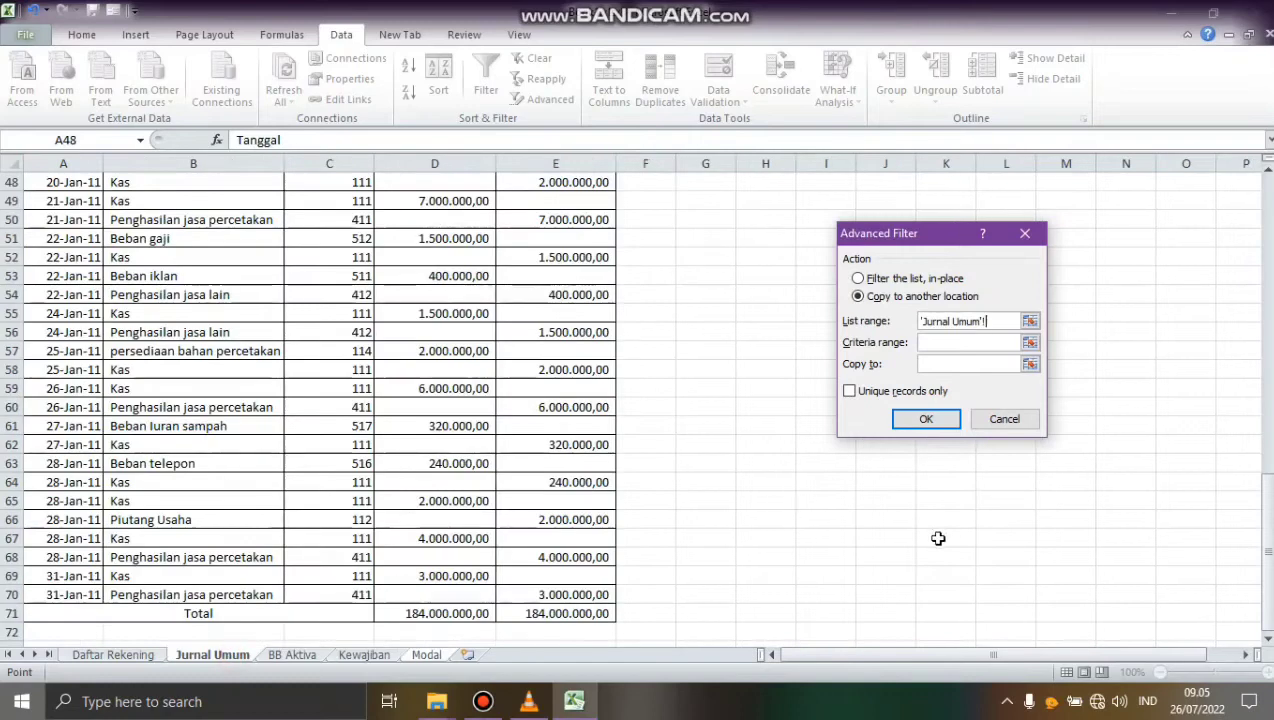
{"action": "left_click_drag", "start_coordinate": [1268, 560], "coordinate": [1266, 200]}
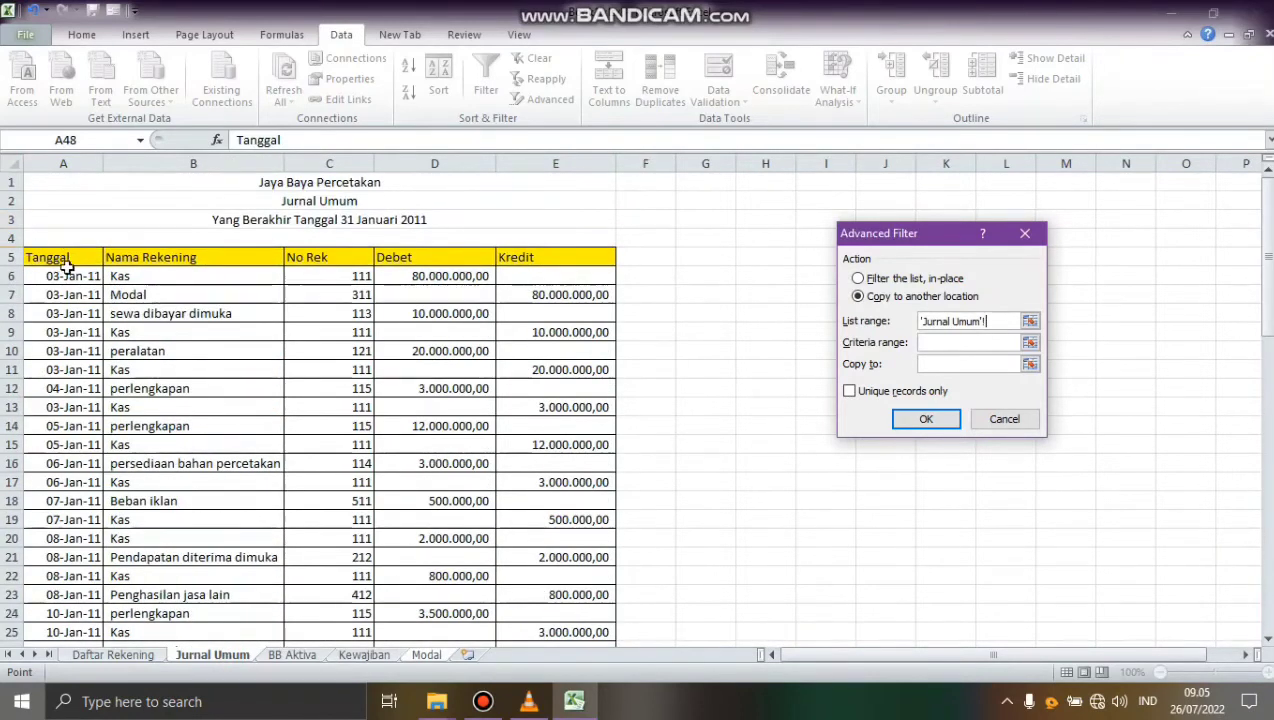
{"action": "left_click_drag", "start_coordinate": [57, 257], "coordinate": [497, 596]}
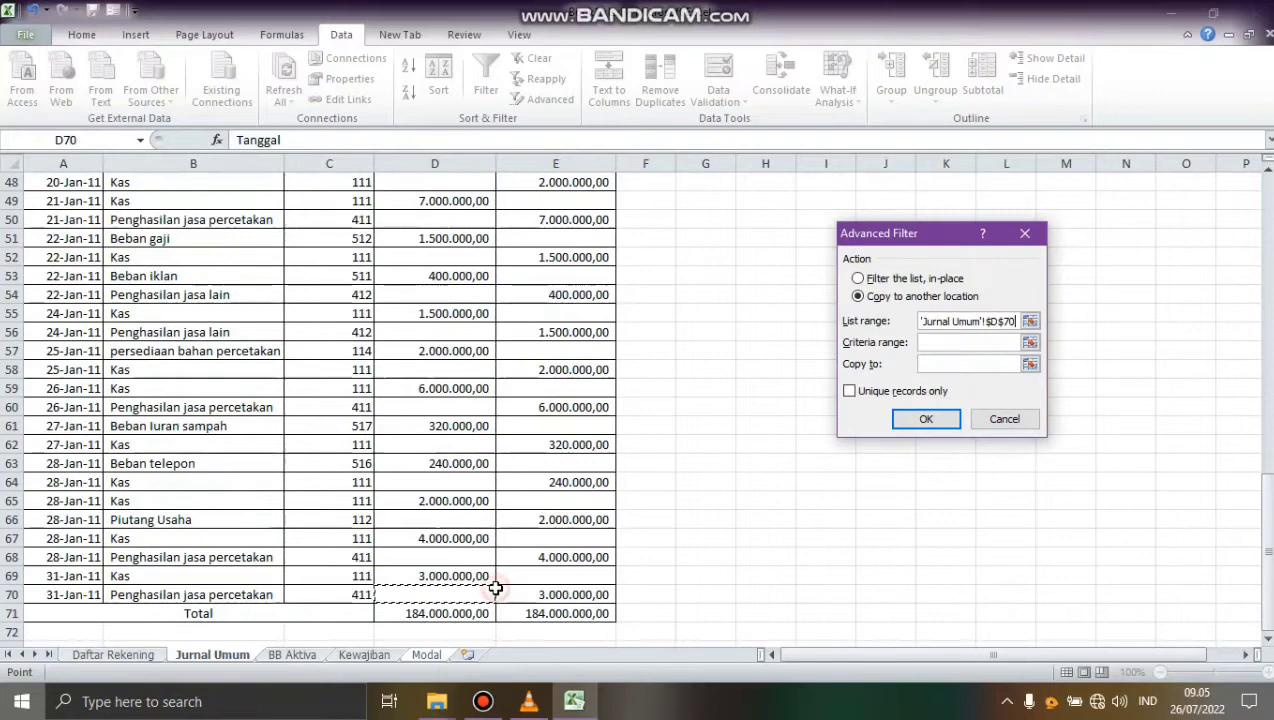
{"action": "left_click", "coordinate": [739, 577]}
{"action": "left_click_drag", "start_coordinate": [1267, 628], "coordinate": [1267, 535]}
{"action": "left_click_drag", "start_coordinate": [68, 256], "coordinate": [500, 594]}
Step: Run the filter with criteria range E3:E4 and destination A5:E5 on the Modal sheet, and widen column E to fit the Kredit amount
{"action": "left_click", "coordinate": [924, 341]}
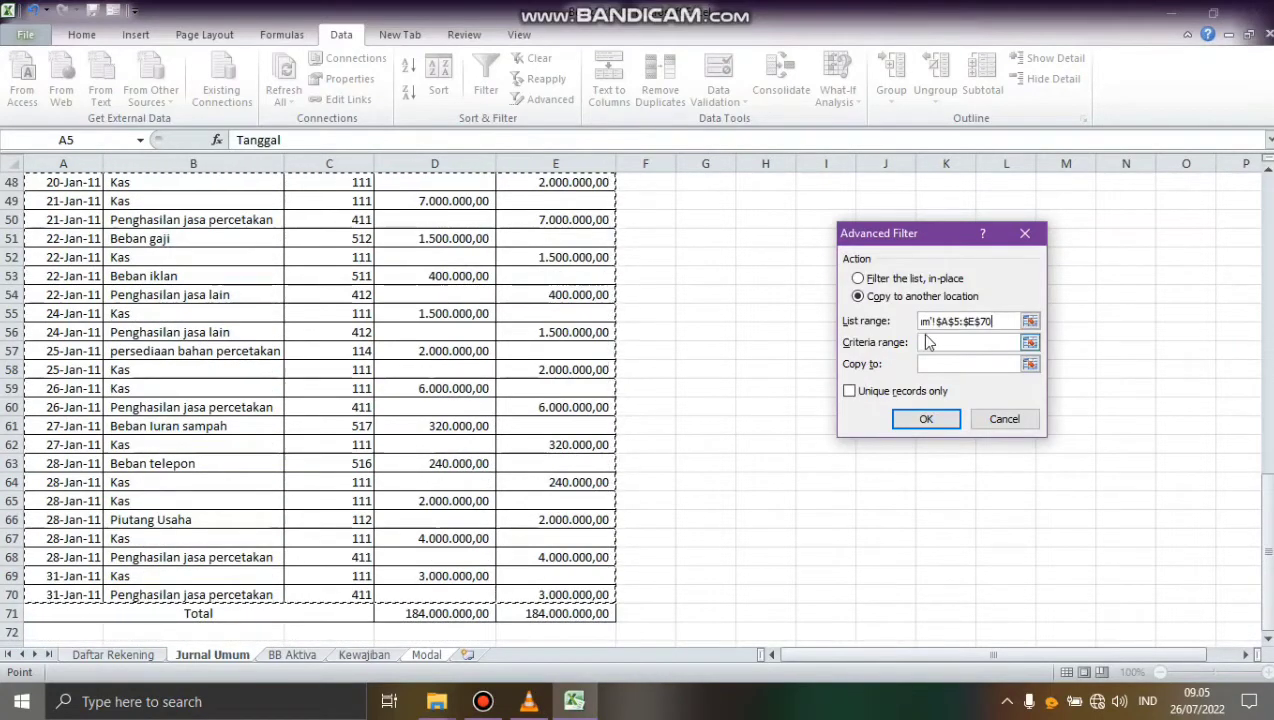
{"action": "left_click", "coordinate": [426, 654]}
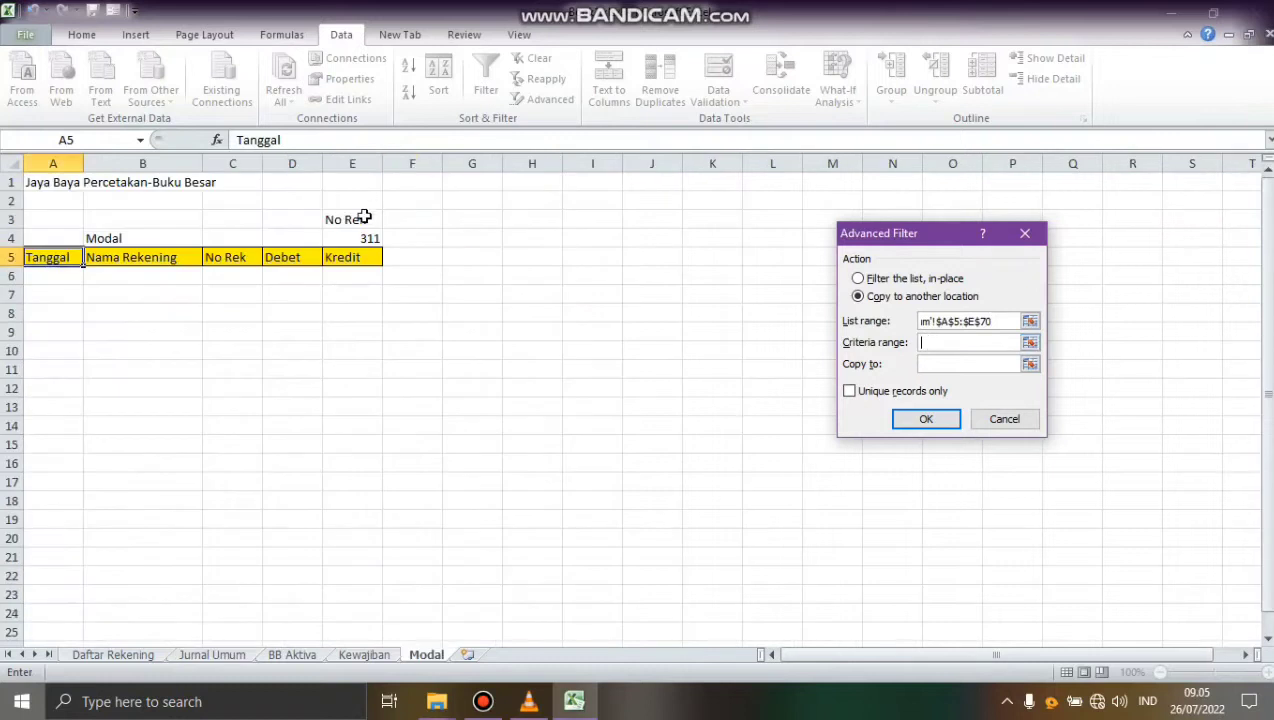
{"action": "left_click_drag", "start_coordinate": [363, 219], "coordinate": [364, 241]}
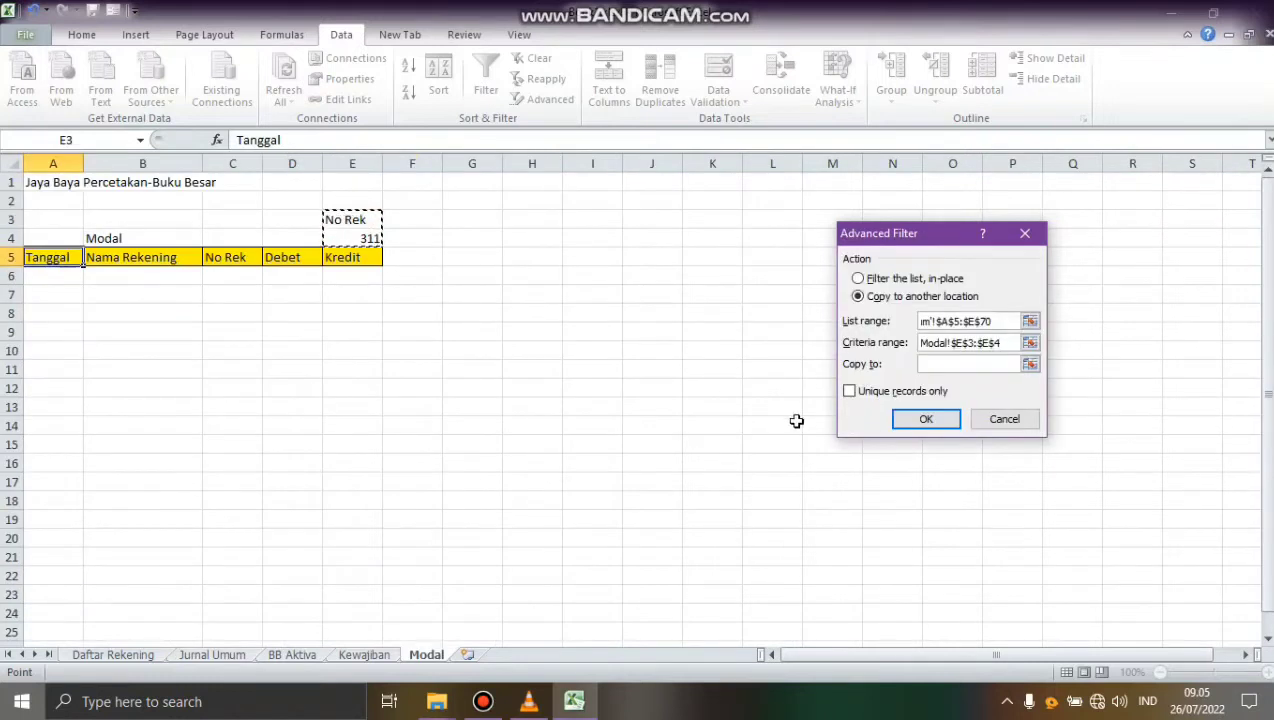
{"action": "left_click", "coordinate": [940, 362]}
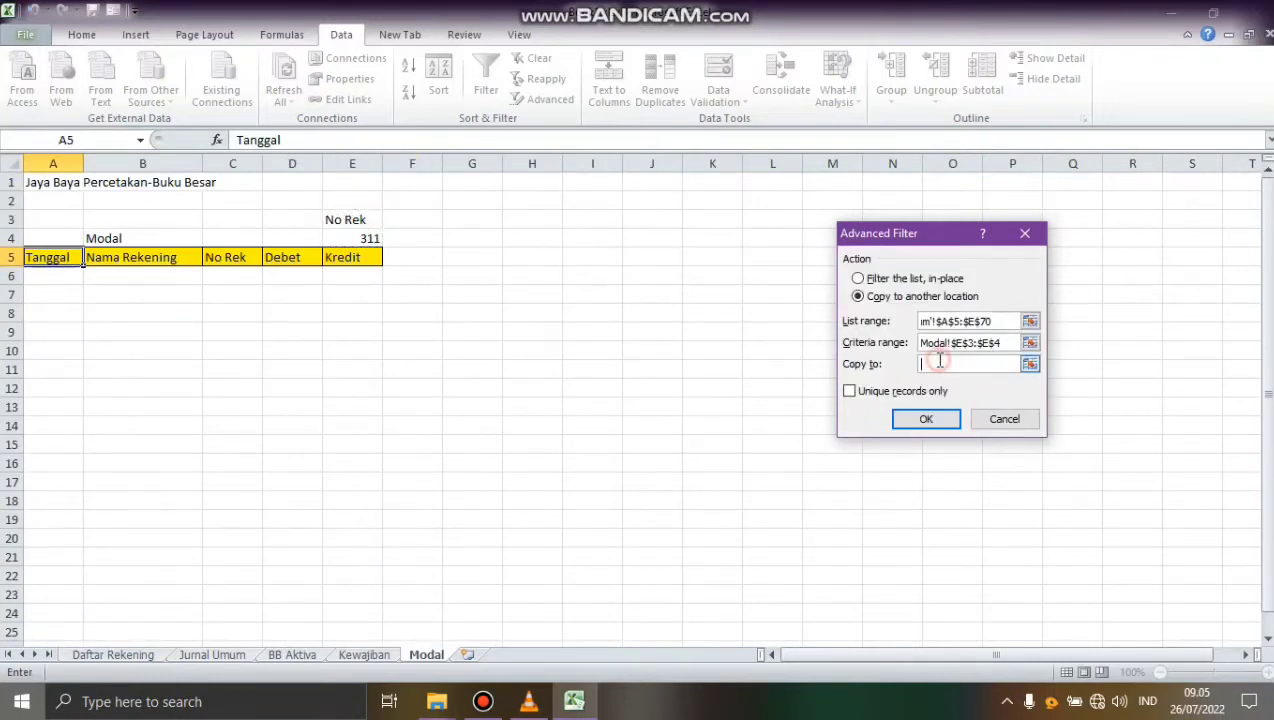
{"action": "left_click_drag", "start_coordinate": [51, 257], "coordinate": [344, 262]}
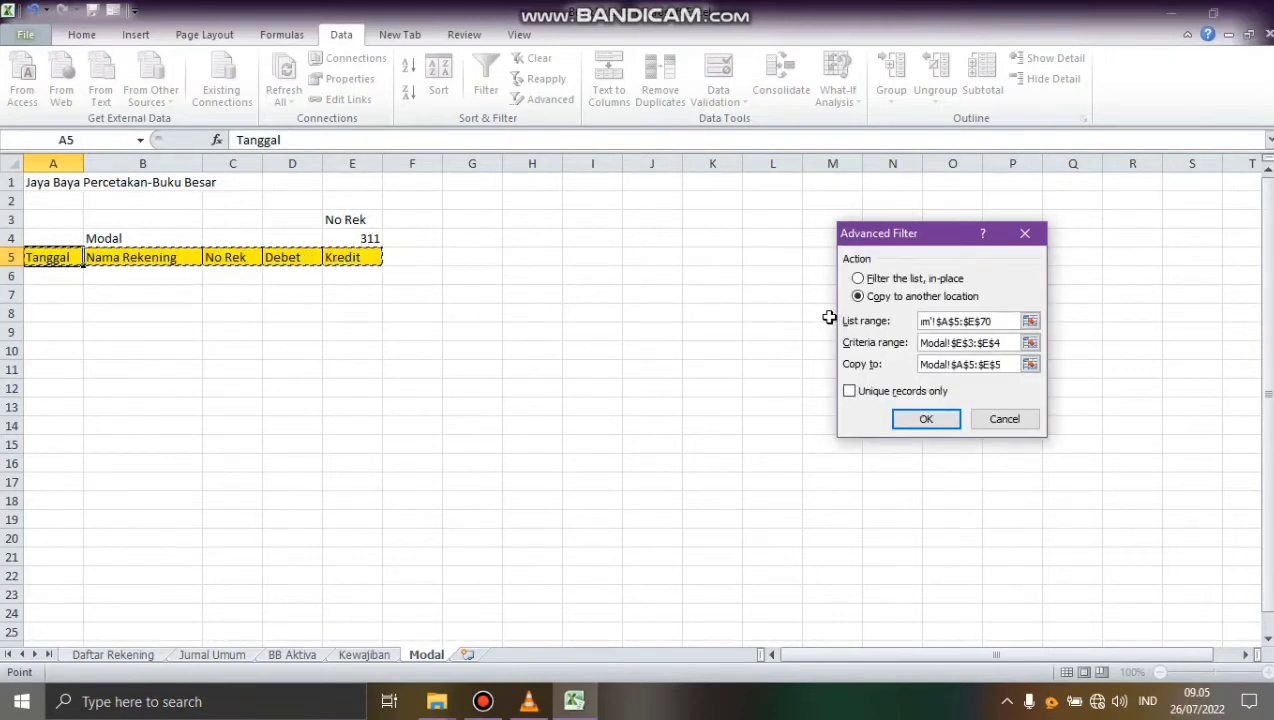
{"action": "left_click", "coordinate": [923, 419]}
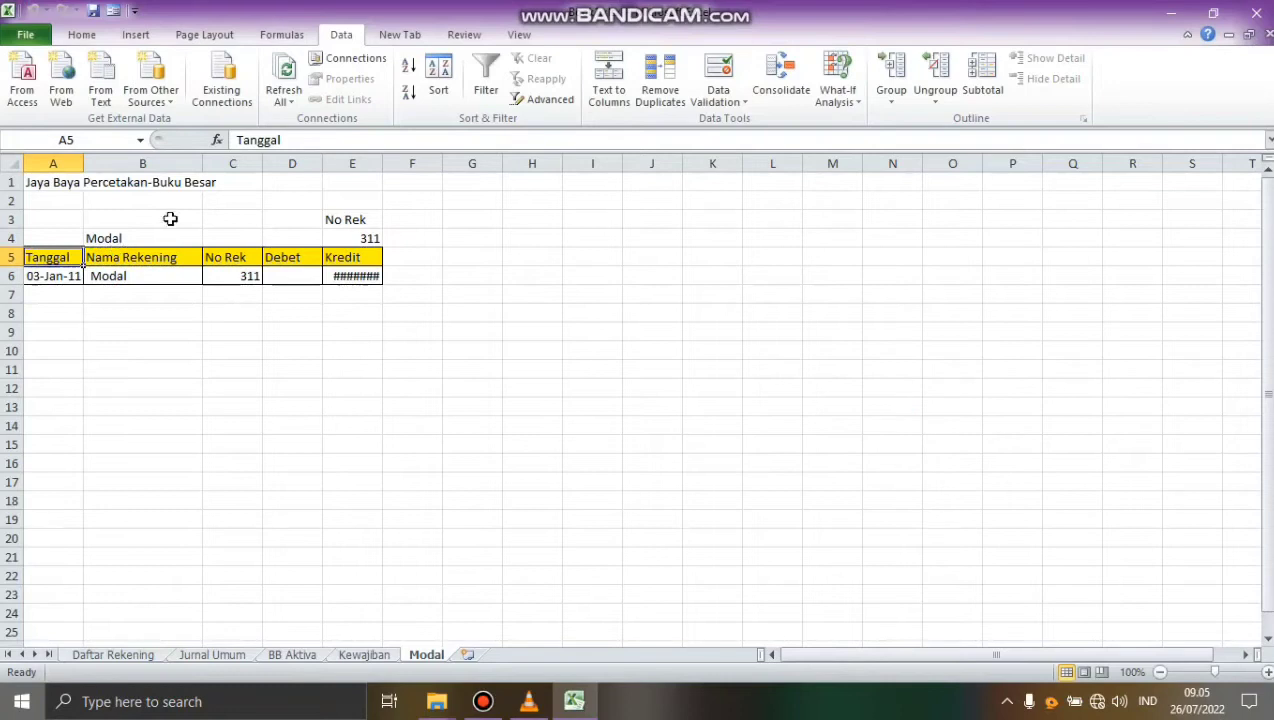
{"action": "left_click_drag", "start_coordinate": [381, 164], "coordinate": [412, 163]}
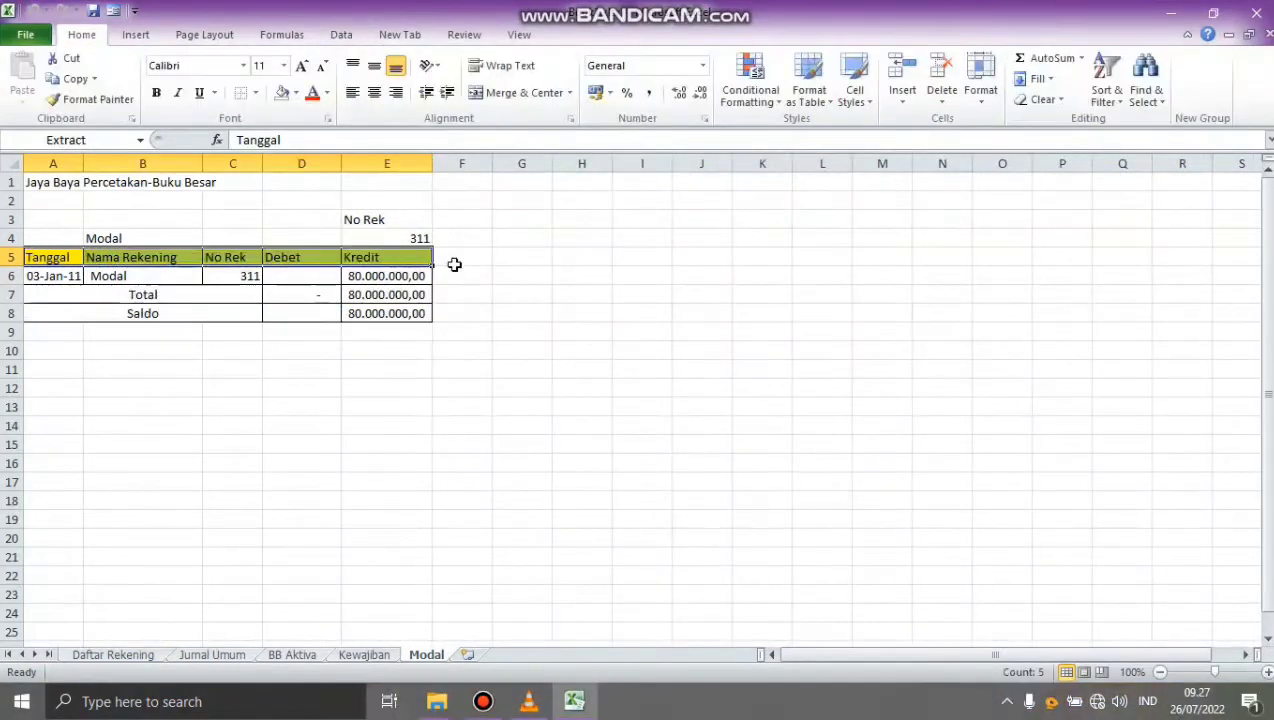
Step: Insert a new worksheet after Modal and rename it Pendapatan
{"action": "left_click", "coordinate": [470, 655]}
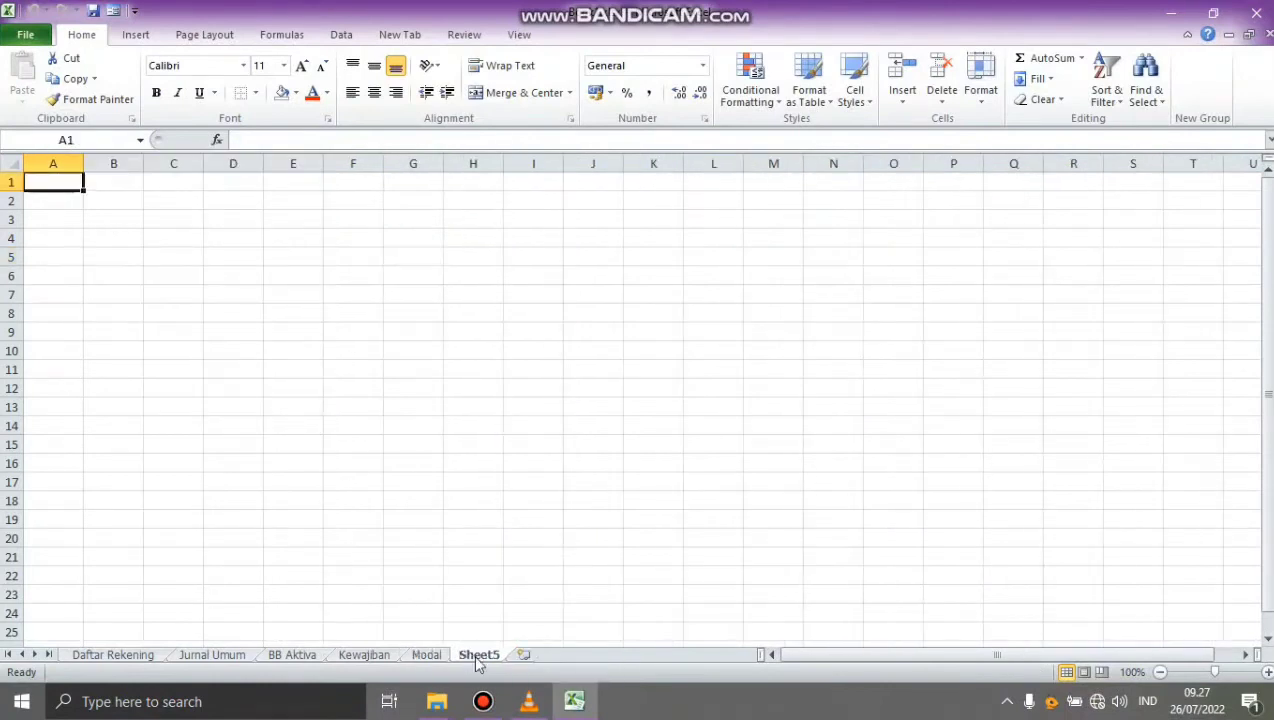
{"action": "double_click", "coordinate": [480, 655]}
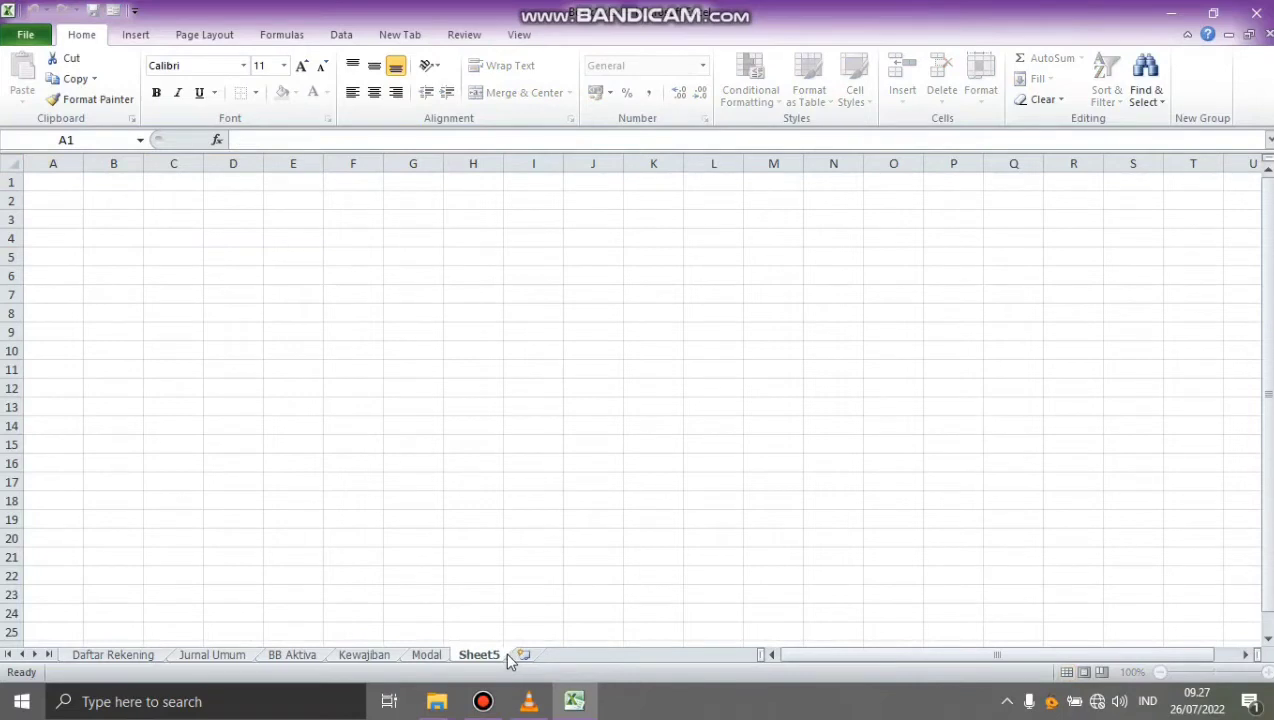
{"action": "left_click", "coordinate": [502, 657]}
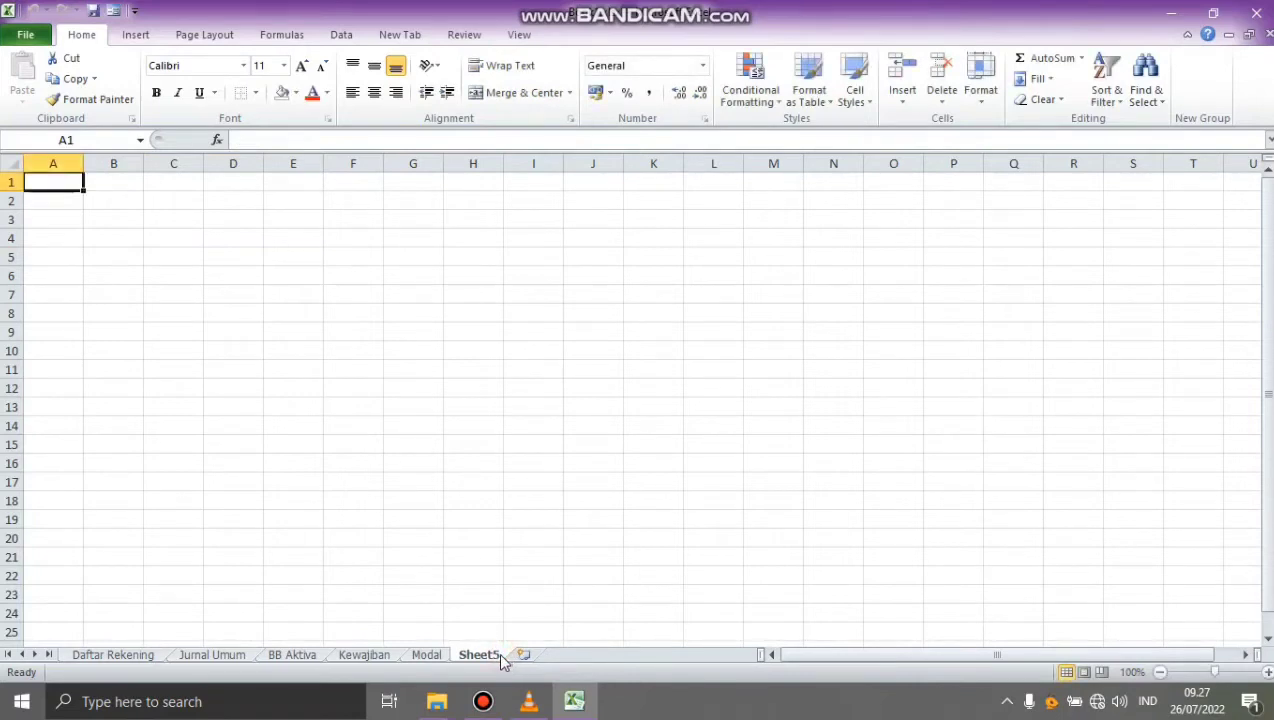
{"action": "double_click", "coordinate": [500, 656]}
{"action": "key", "text": "BackSpace"}
{"action": "key", "text": "BackSpace"}
{"action": "key", "text": "BackSpace"}
{"action": "key", "text": "BackSpace"}
{"action": "key", "text": "BackSpace"}
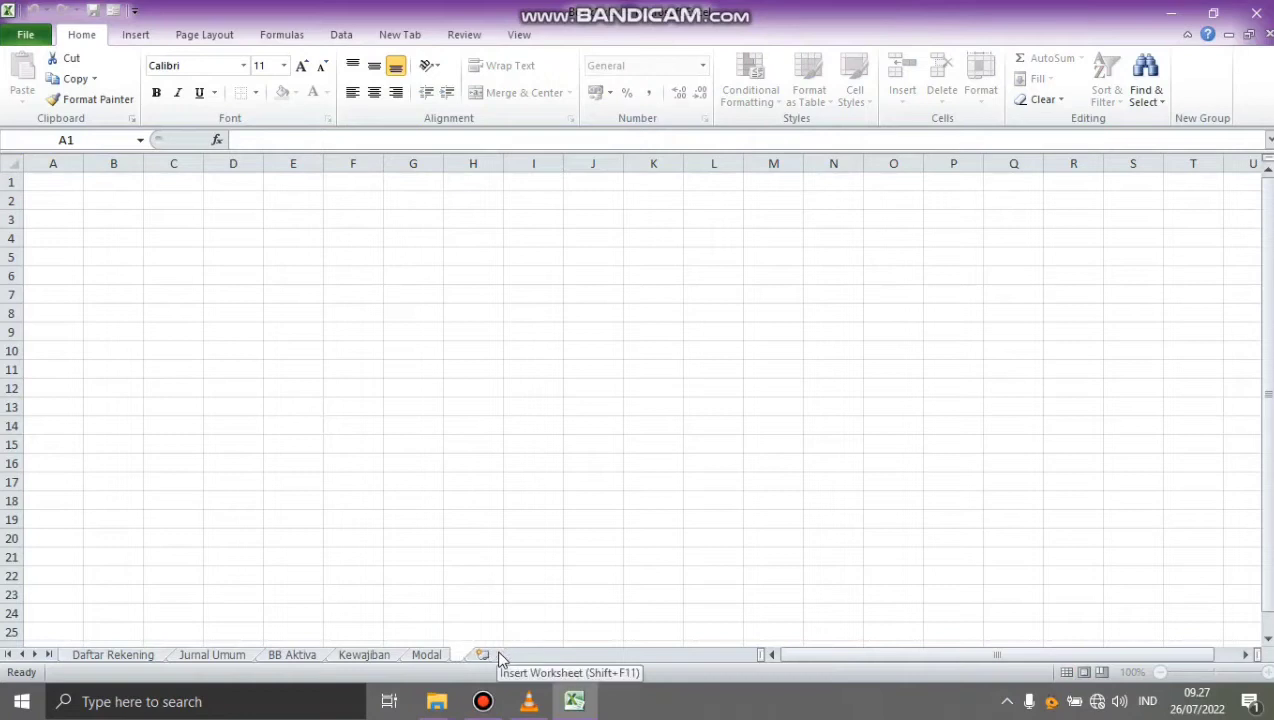
{"action": "type", "text": "Pendapatan"}
{"action": "key", "text": "Return"}
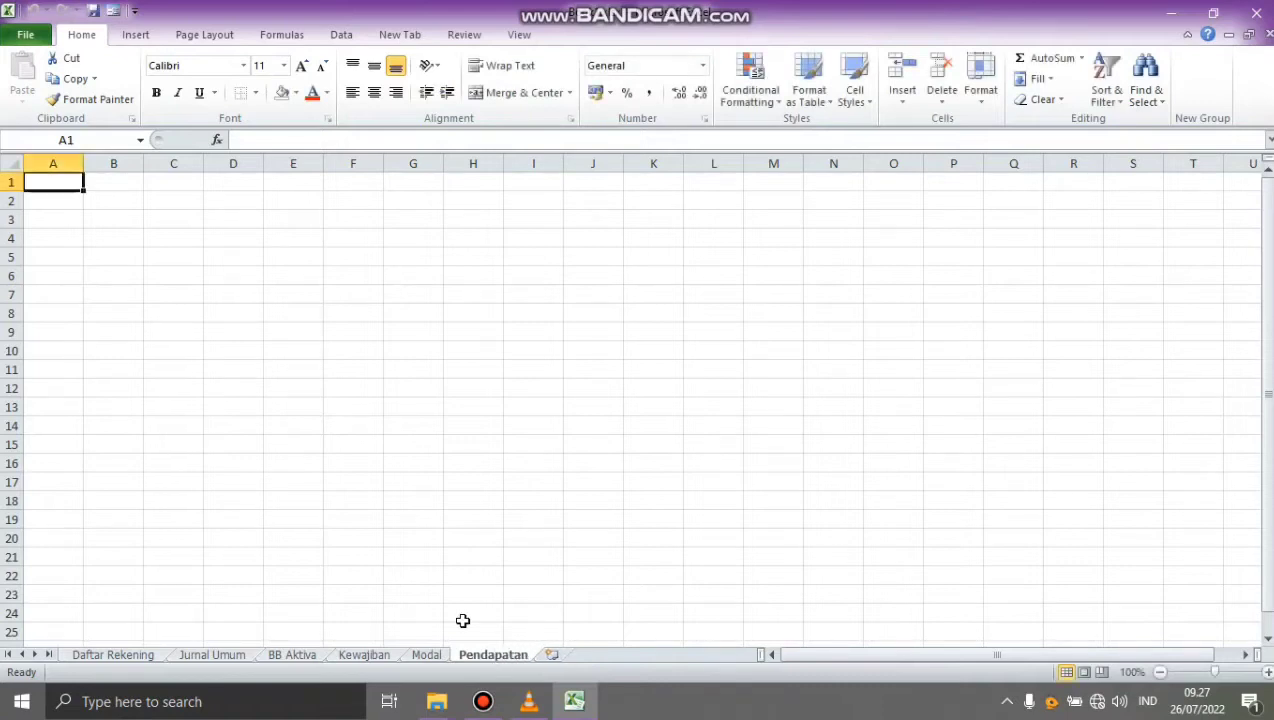
Step: Enter the title "Jaya Baya percetakan-Buku Besar" in cell A1 of the Pendapatan sheet
{"action": "type", "text": "Jaya Baya percetakan-Buku Besar"}
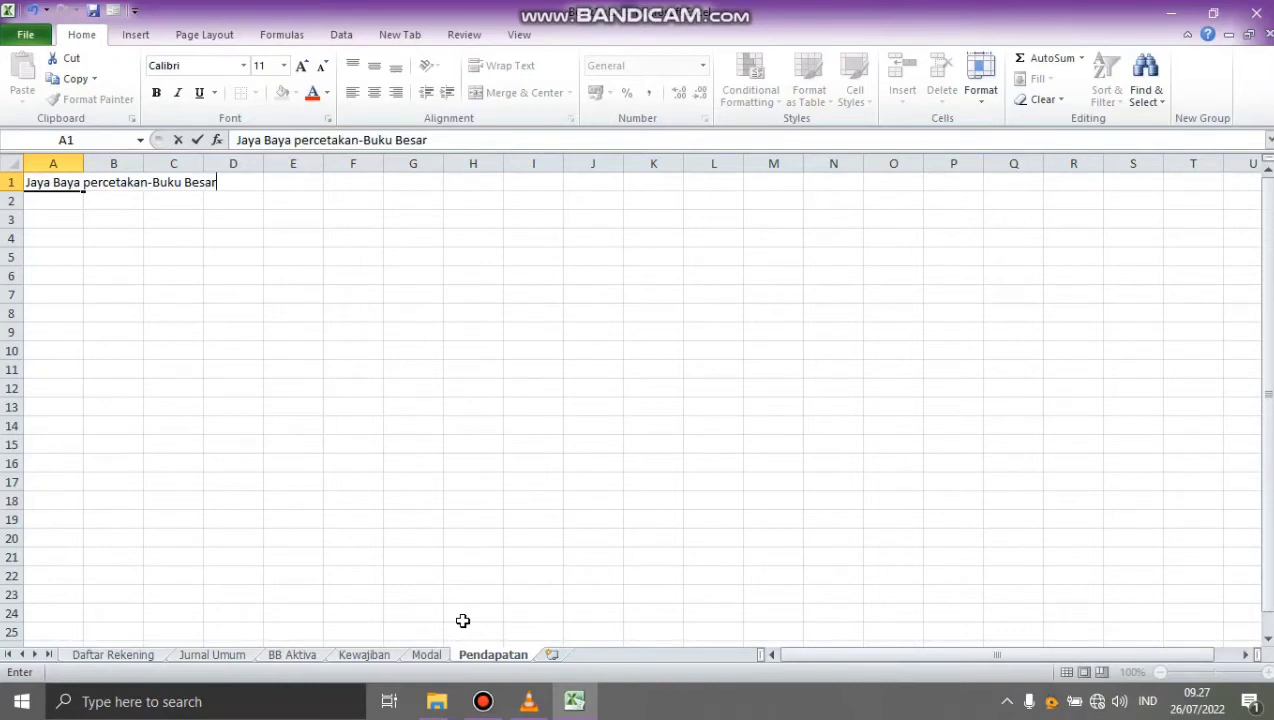
{"action": "key", "text": "Return"}
{"action": "key", "text": "Return"}
{"action": "key", "text": "Return"}
{"action": "key", "text": "Return"}
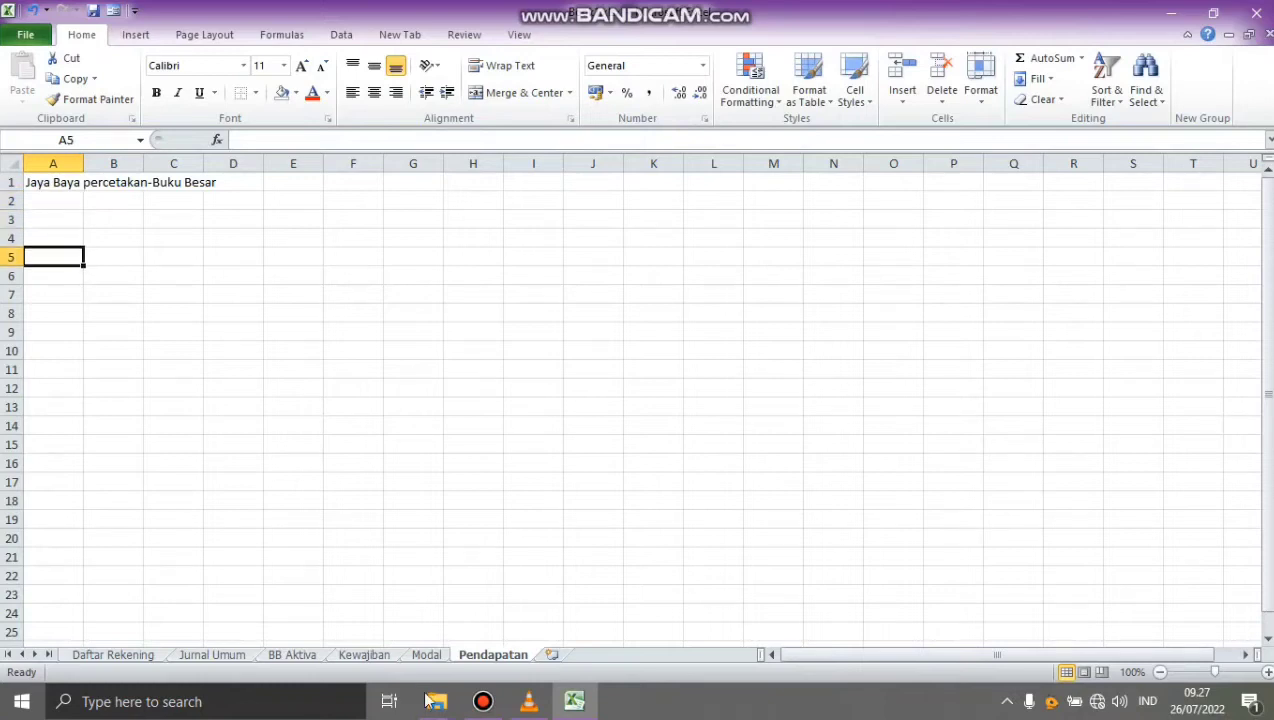
Step: Copy the ledger header row A5:E5 from Modal to A5 of the Pendapatan sheet and widen column B to fit Nama Rekening
{"action": "left_click", "coordinate": [422, 655]}
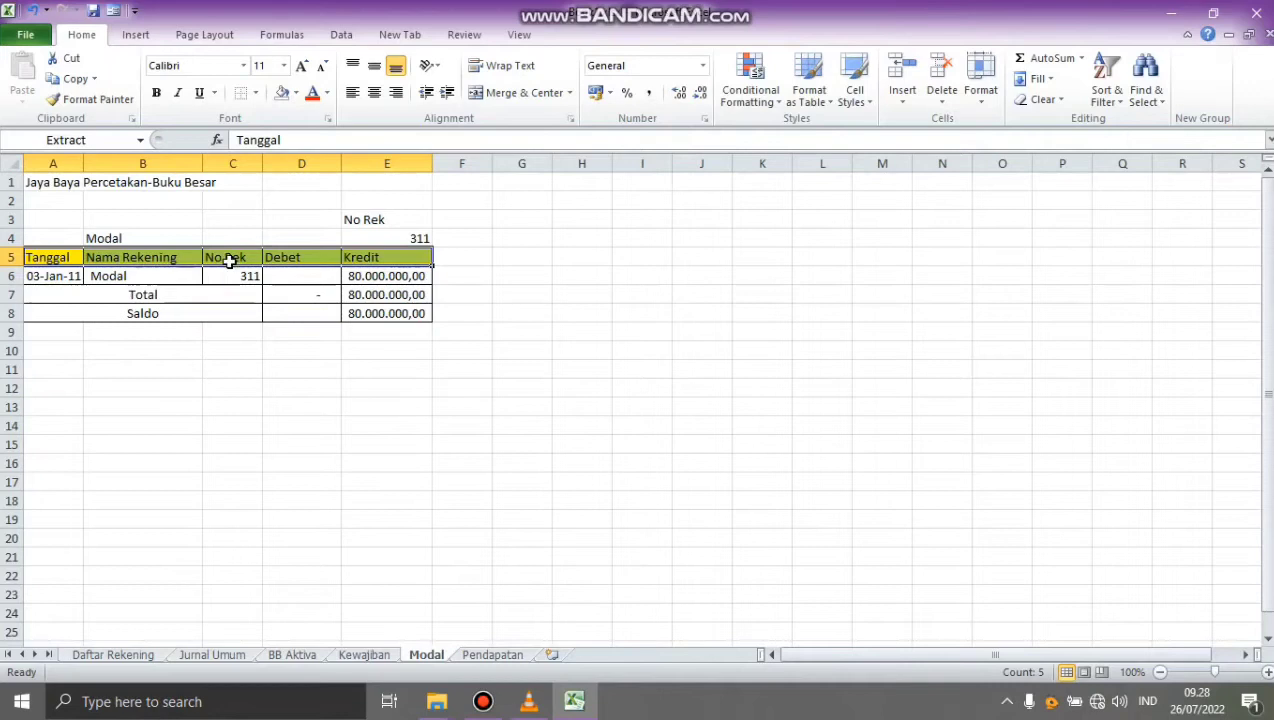
{"action": "key", "text": "ctrl+c"}
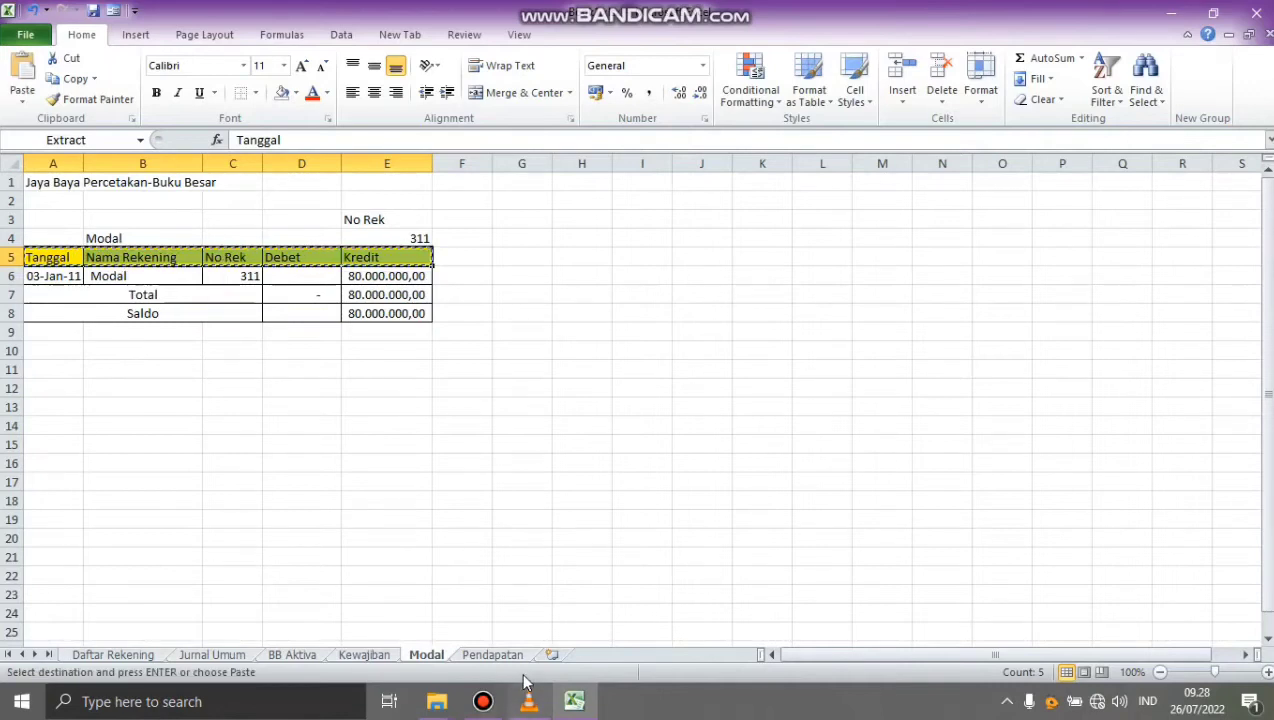
{"action": "left_click", "coordinate": [495, 656]}
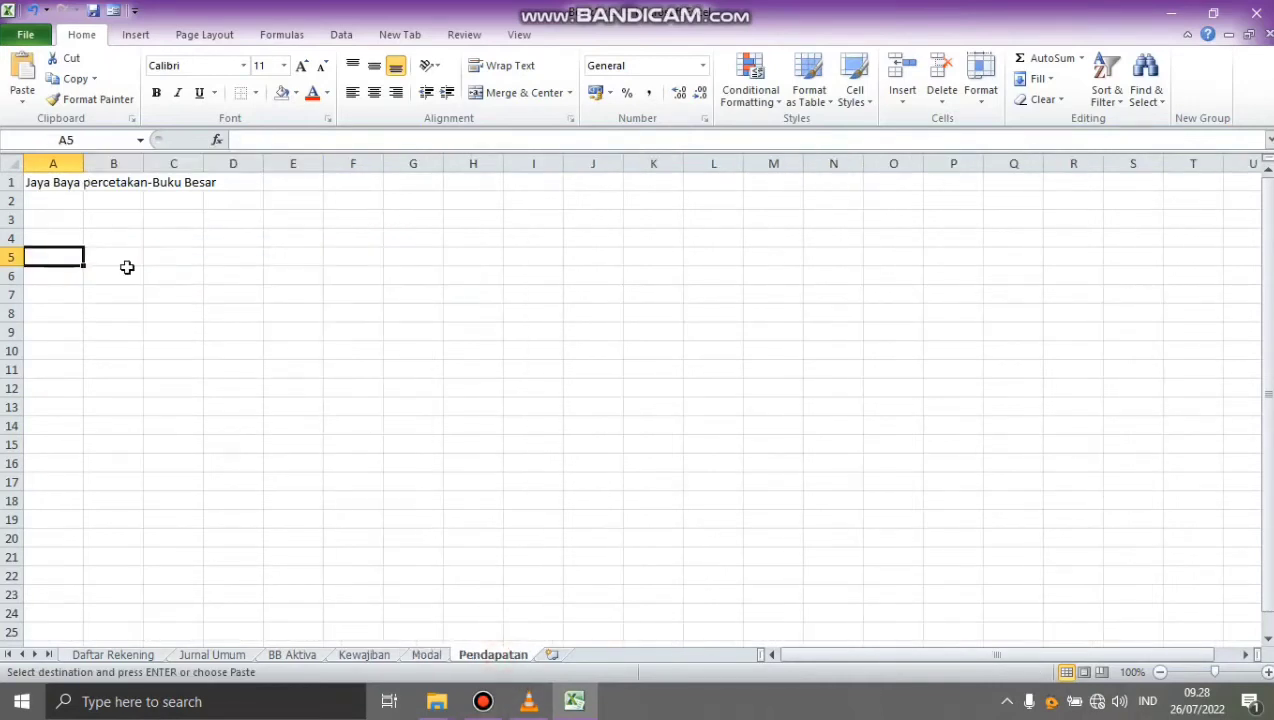
{"action": "key", "text": "ctrl+v"}
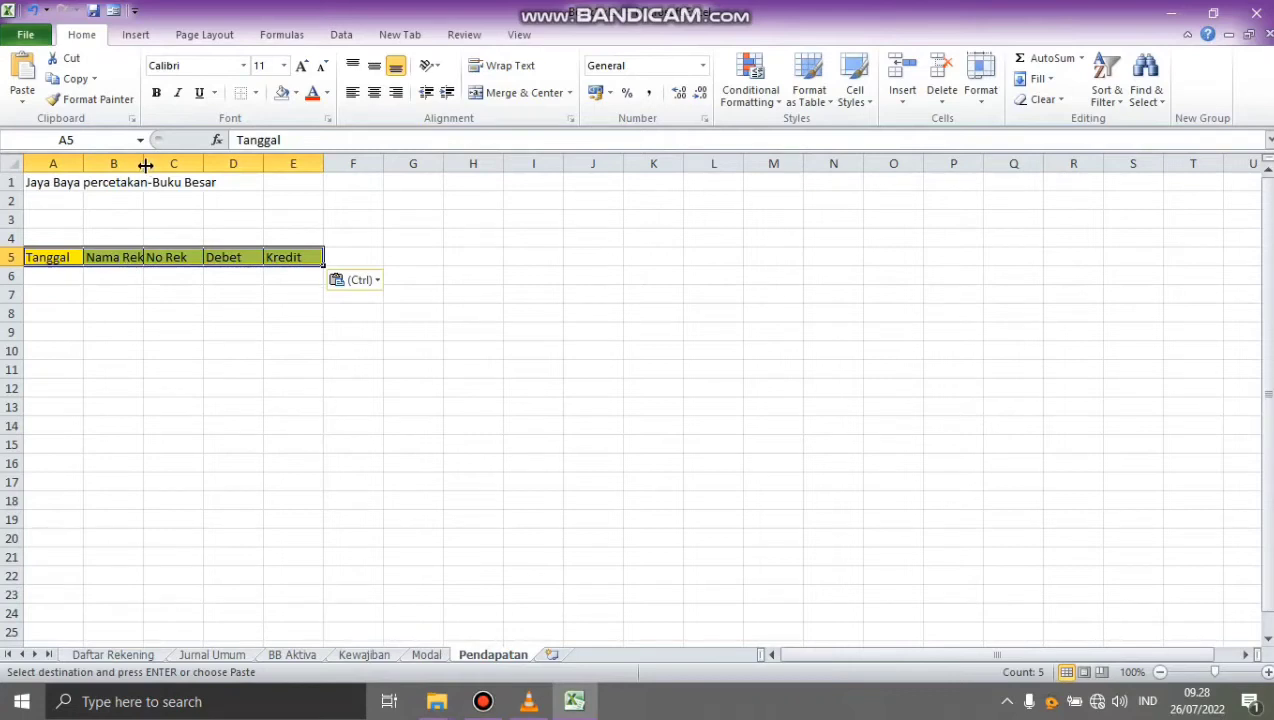
{"action": "left_click_drag", "start_coordinate": [143, 166], "coordinate": [200, 170]}
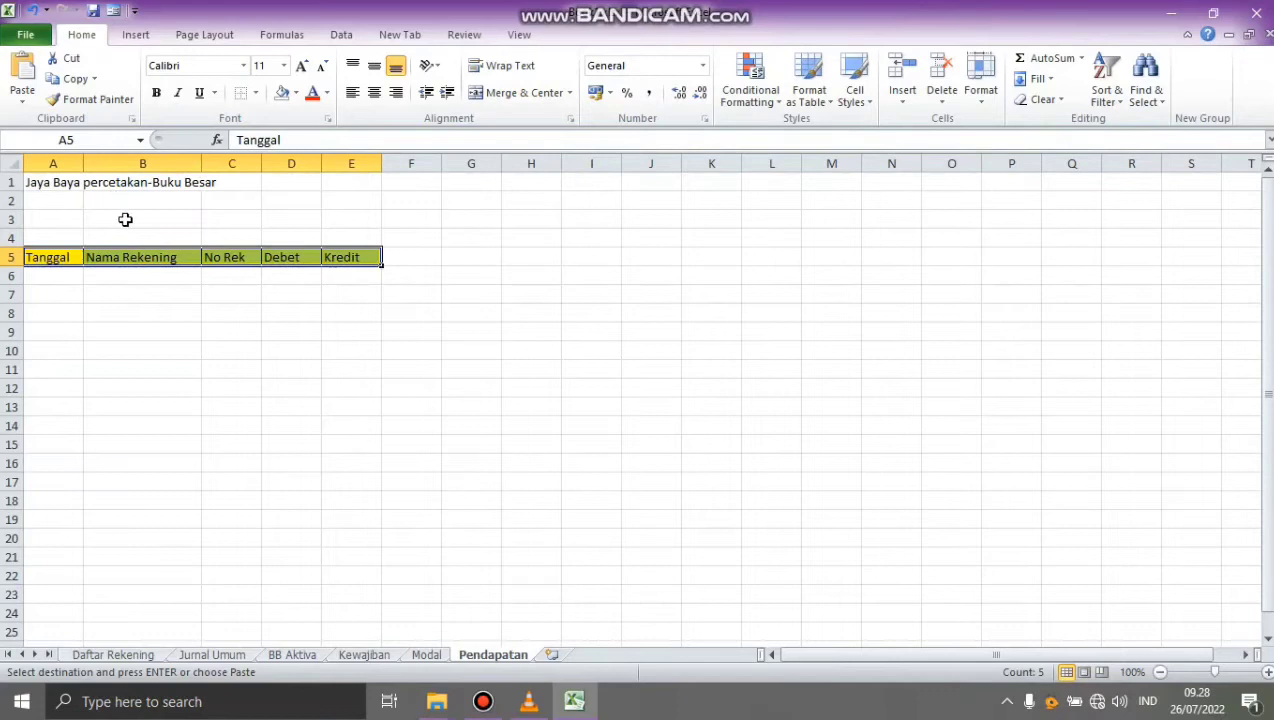
Step: Enter Penghasilan Jasa Percetakan in B4, No Rek in E3 and ledger code 411 in E4, widening column B to fit the account name
{"action": "left_click", "coordinate": [131, 241]}
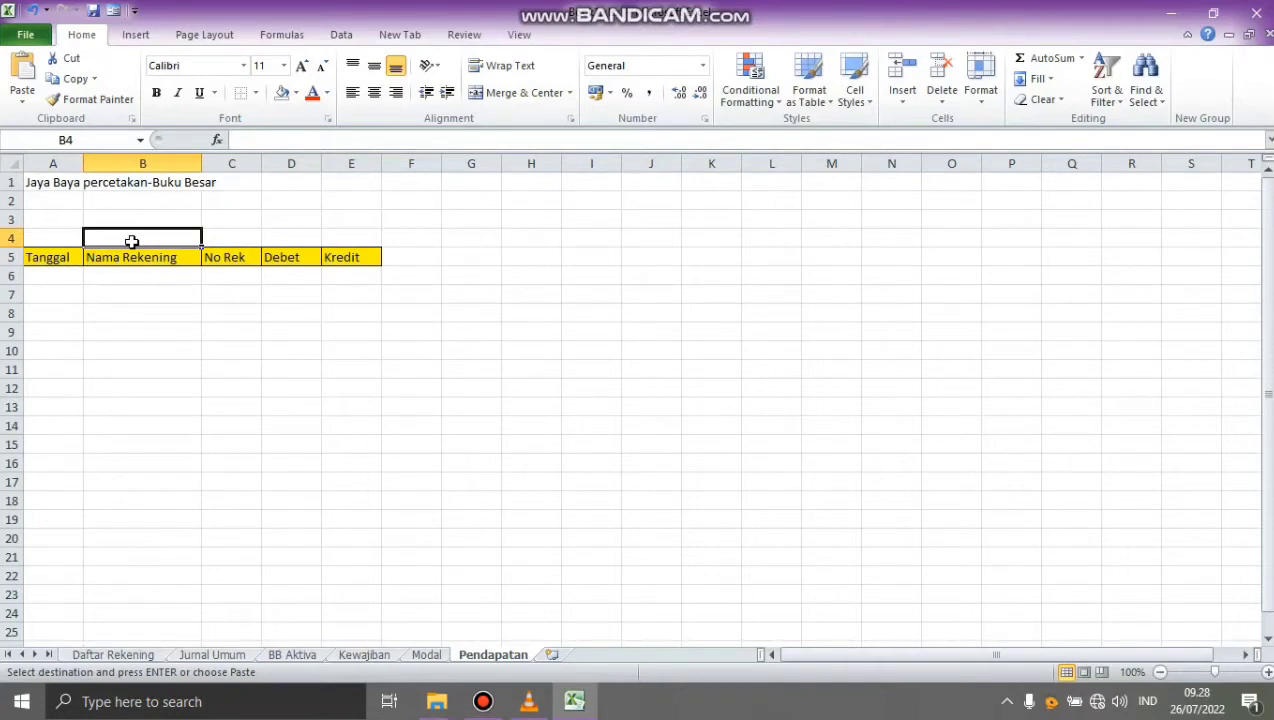
{"action": "type", "text": "Penghasilam"}
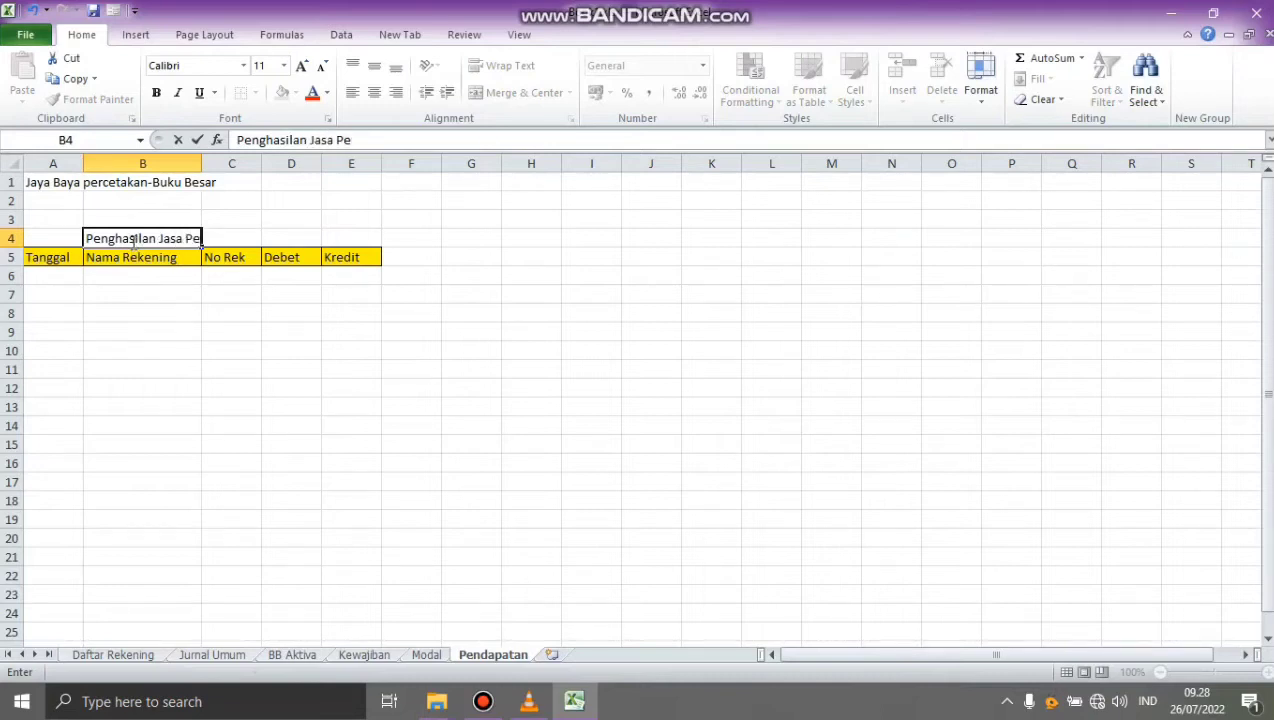
{"action": "type", "text": "akan"}
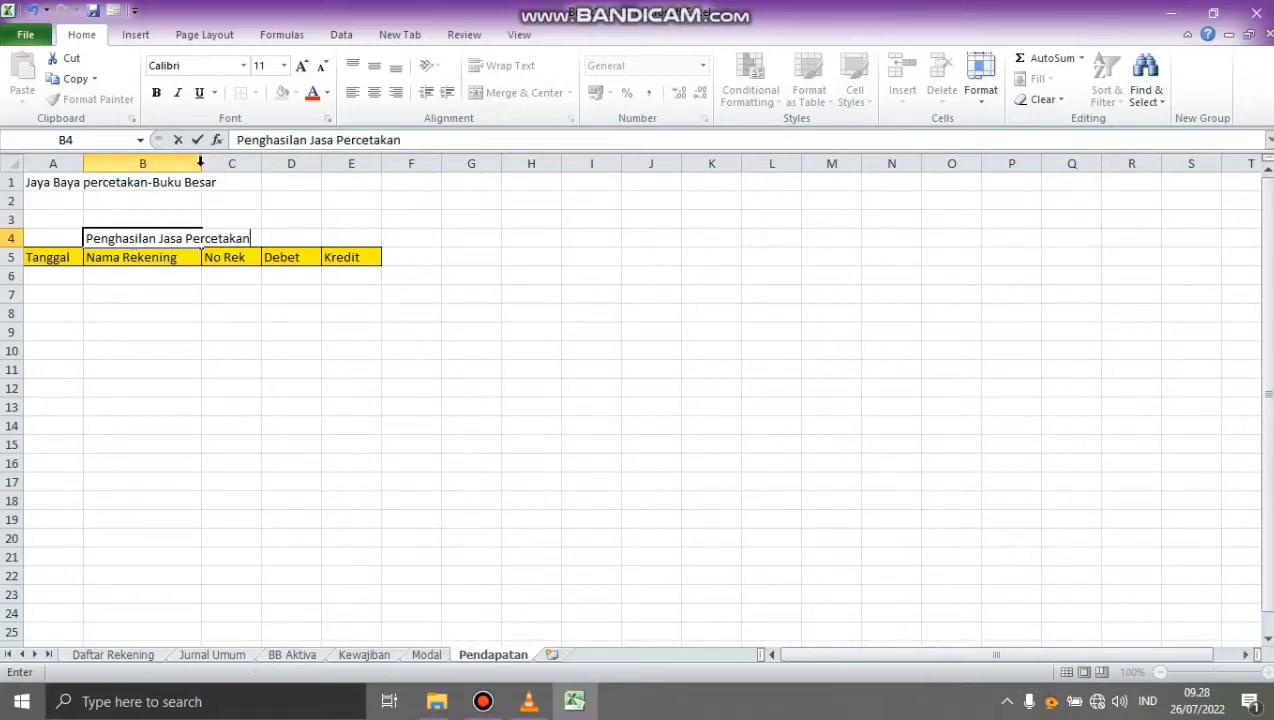
{"action": "left_click", "coordinate": [333, 222]}
{"action": "type", "text": "No Rek"}
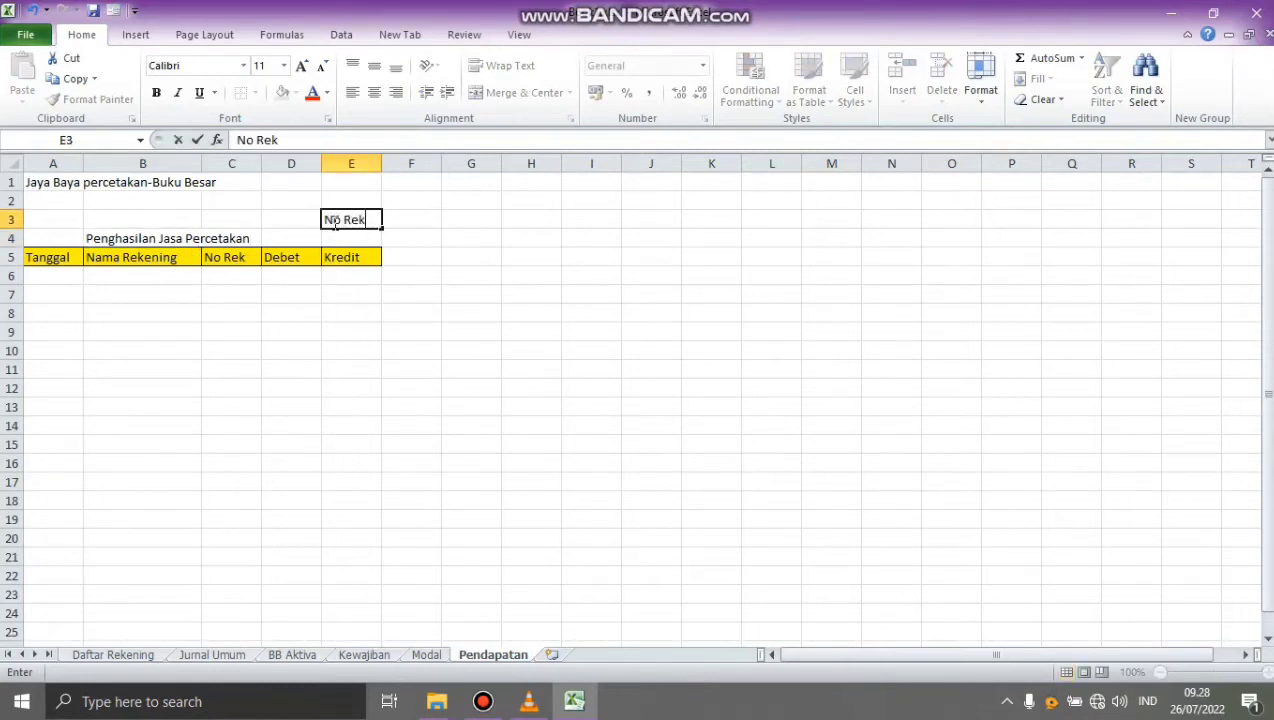
{"action": "key", "text": "Return"}
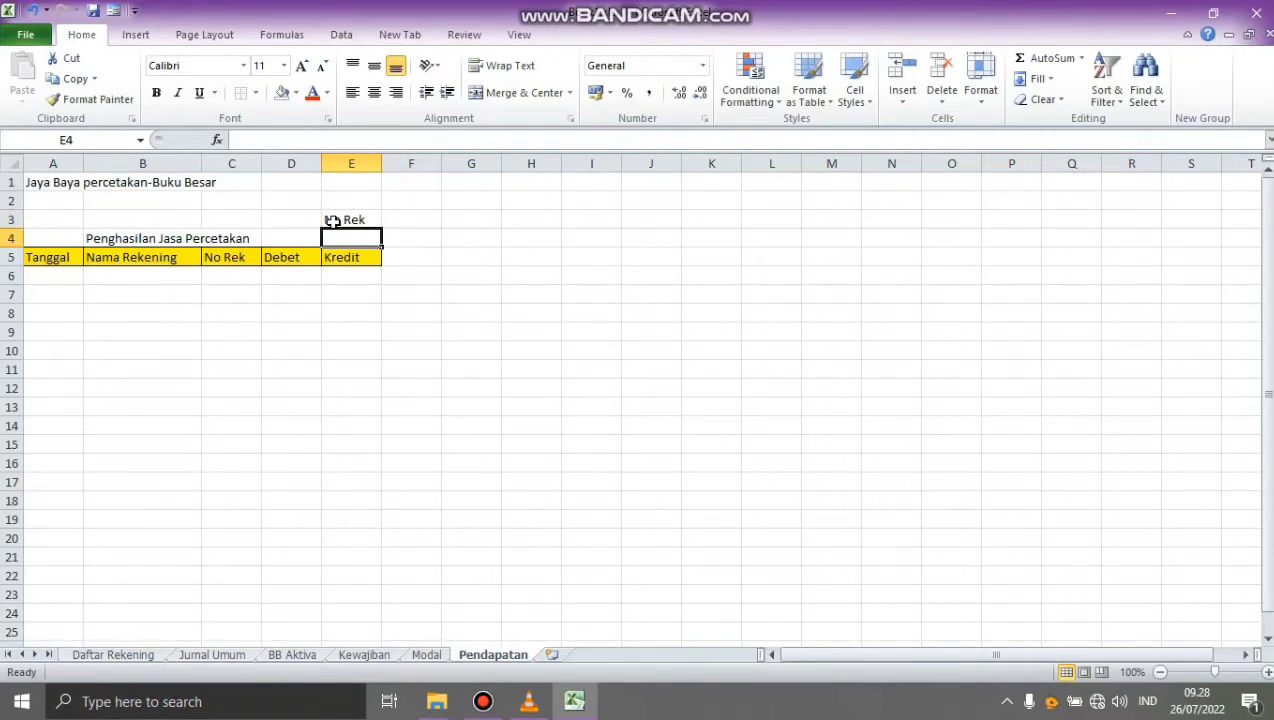
{"action": "type", "text": "411"}
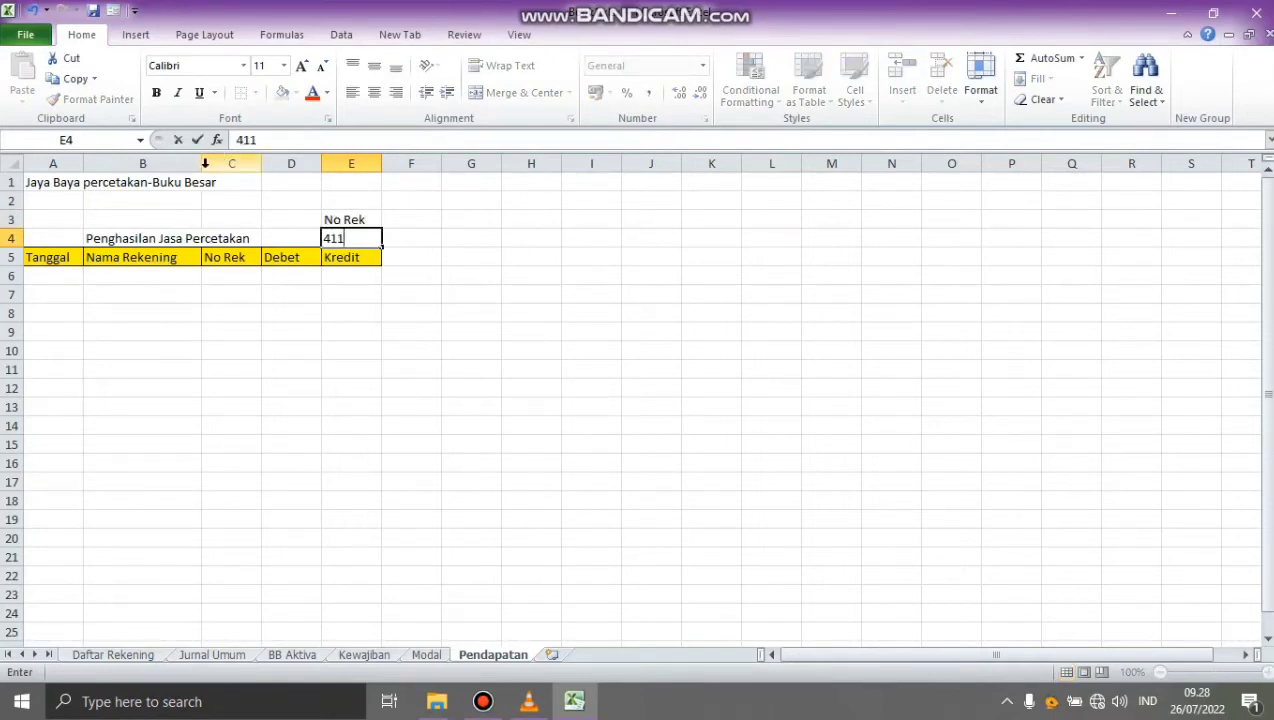
{"action": "left_click", "coordinate": [306, 220]}
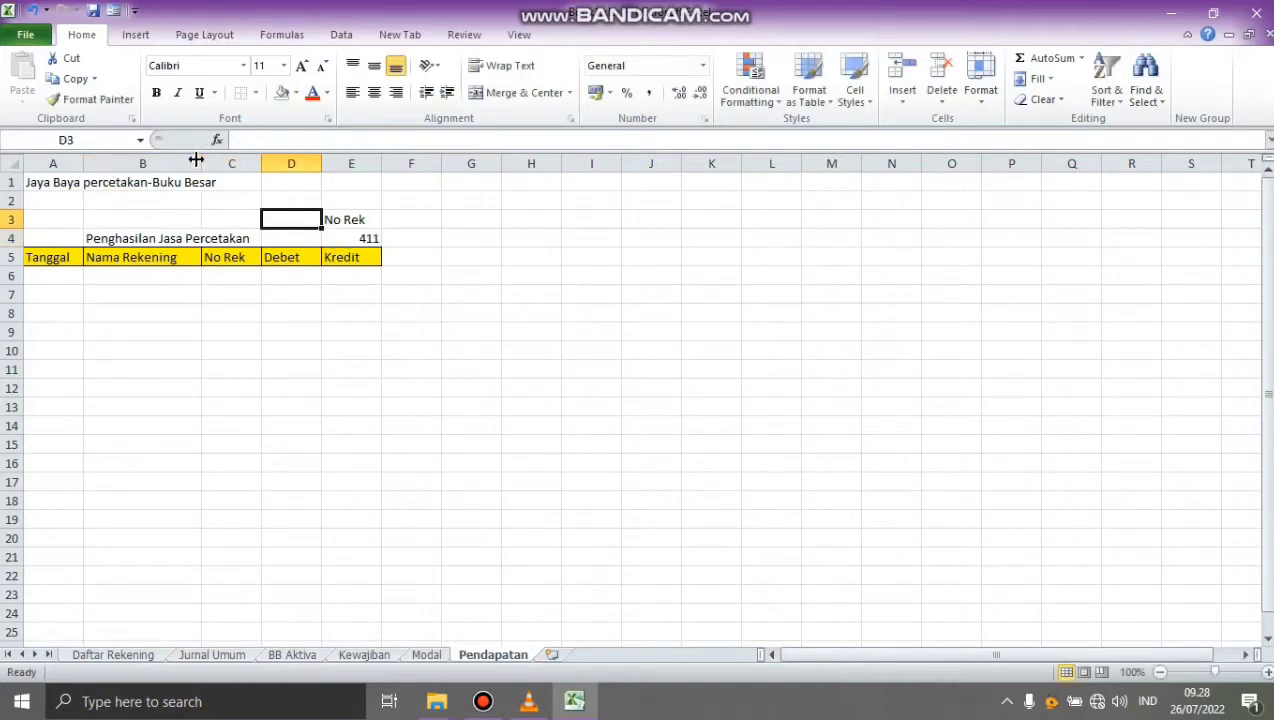
{"action": "left_click_drag", "start_coordinate": [200, 160], "coordinate": [261, 160]}
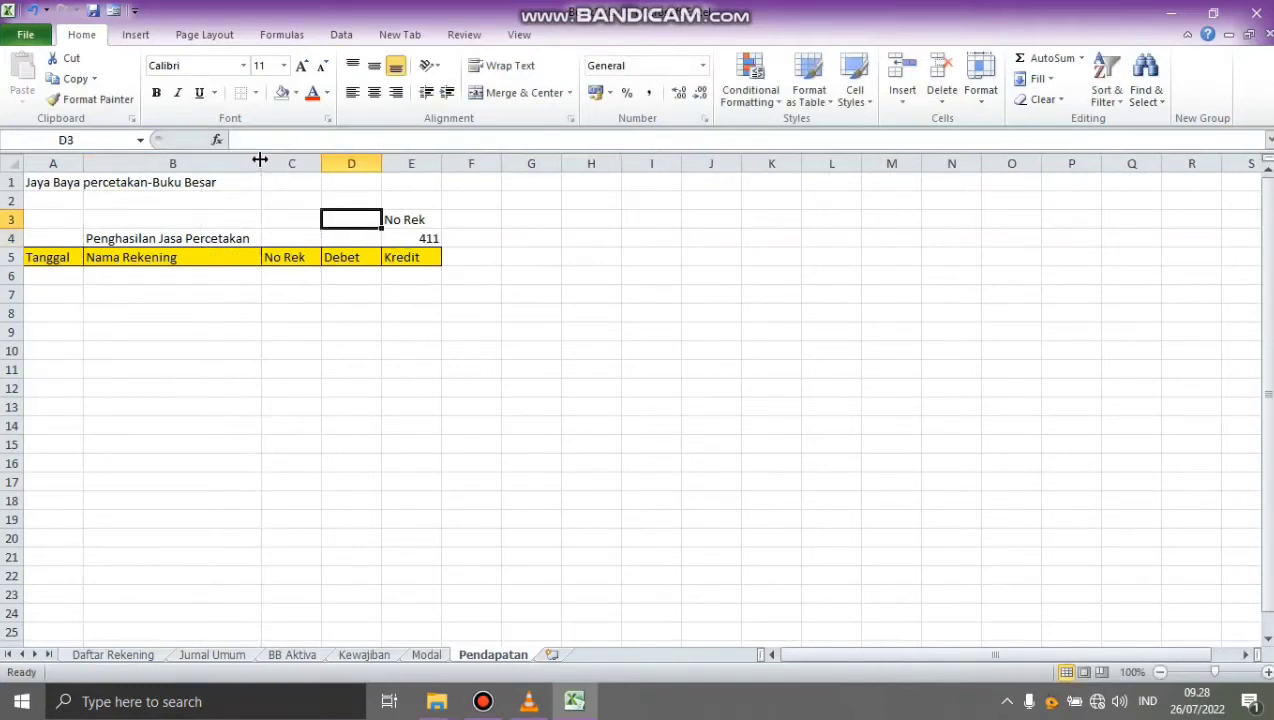
Step: Start an Advanced Filter from A5 that copies to another location, with Jurnal Umum A5:E70 as the list range
{"action": "left_click", "coordinate": [64, 258]}
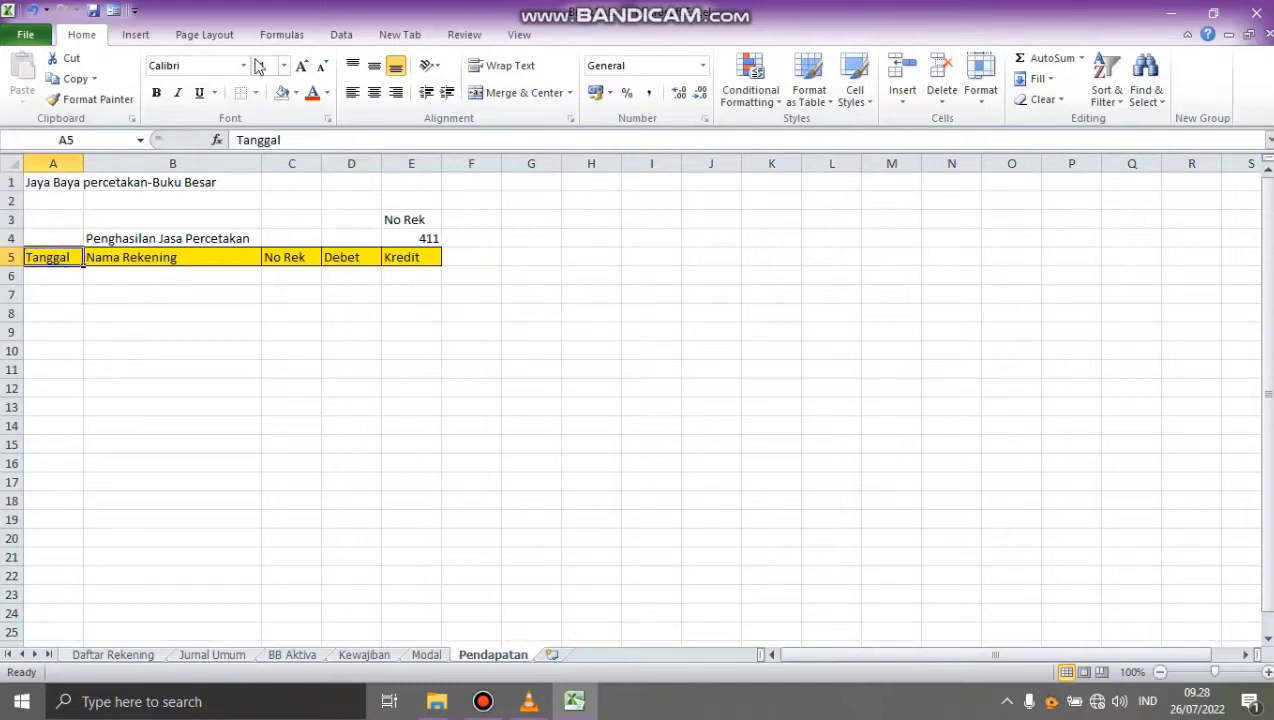
{"action": "left_click", "coordinate": [338, 34]}
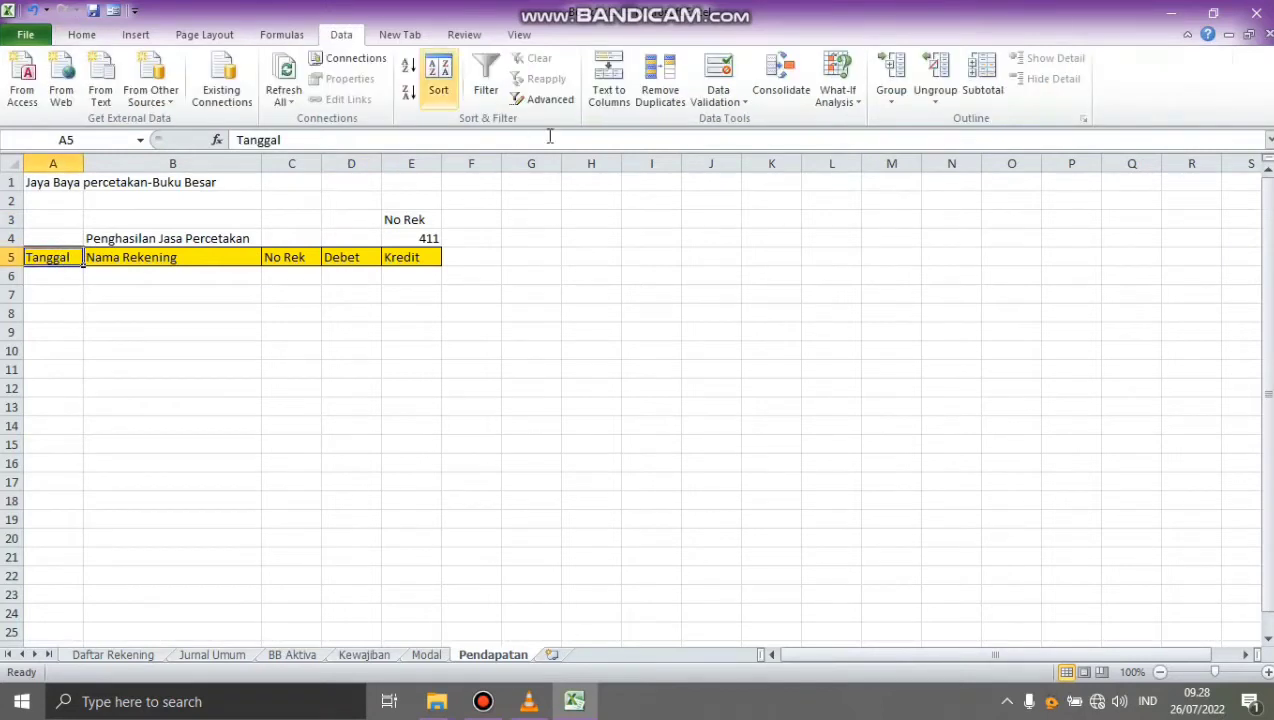
{"action": "left_click", "coordinate": [520, 101]}
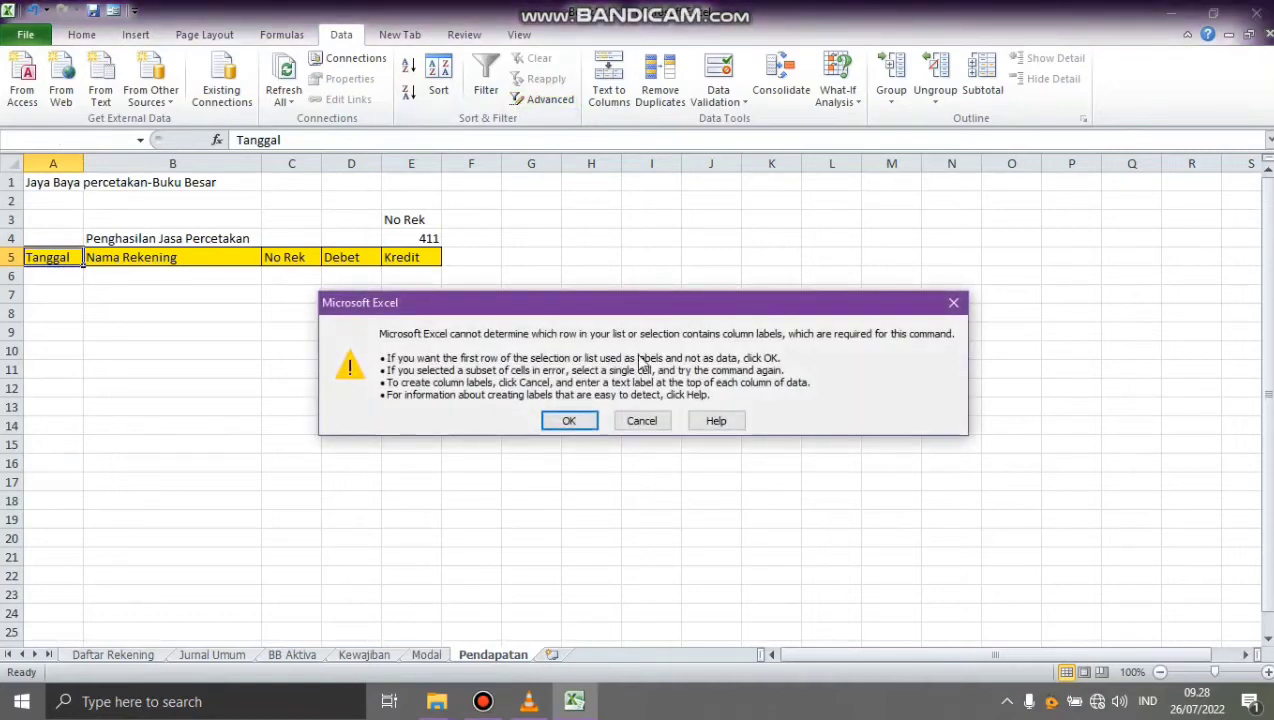
{"action": "left_click", "coordinate": [590, 424]}
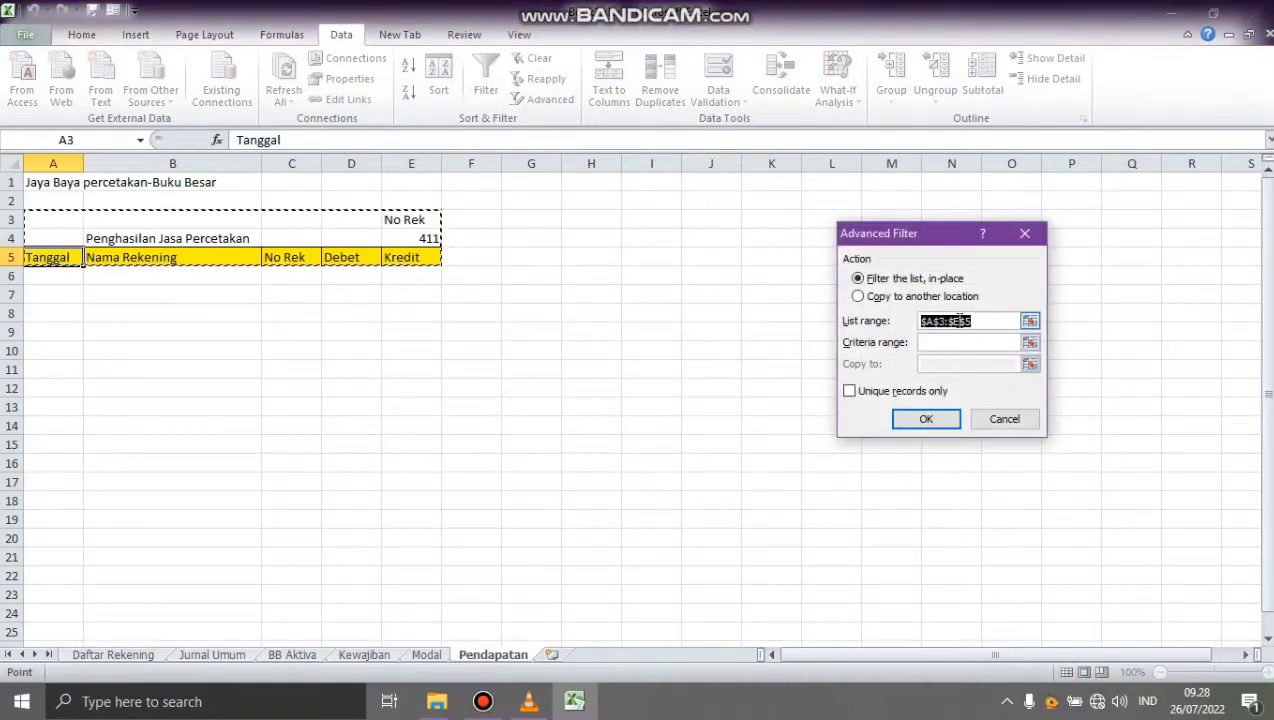
{"action": "left_click", "coordinate": [862, 297]}
{"action": "left_click", "coordinate": [975, 323]}
{"action": "left_click_drag", "start_coordinate": [980, 321], "coordinate": [932, 321]}
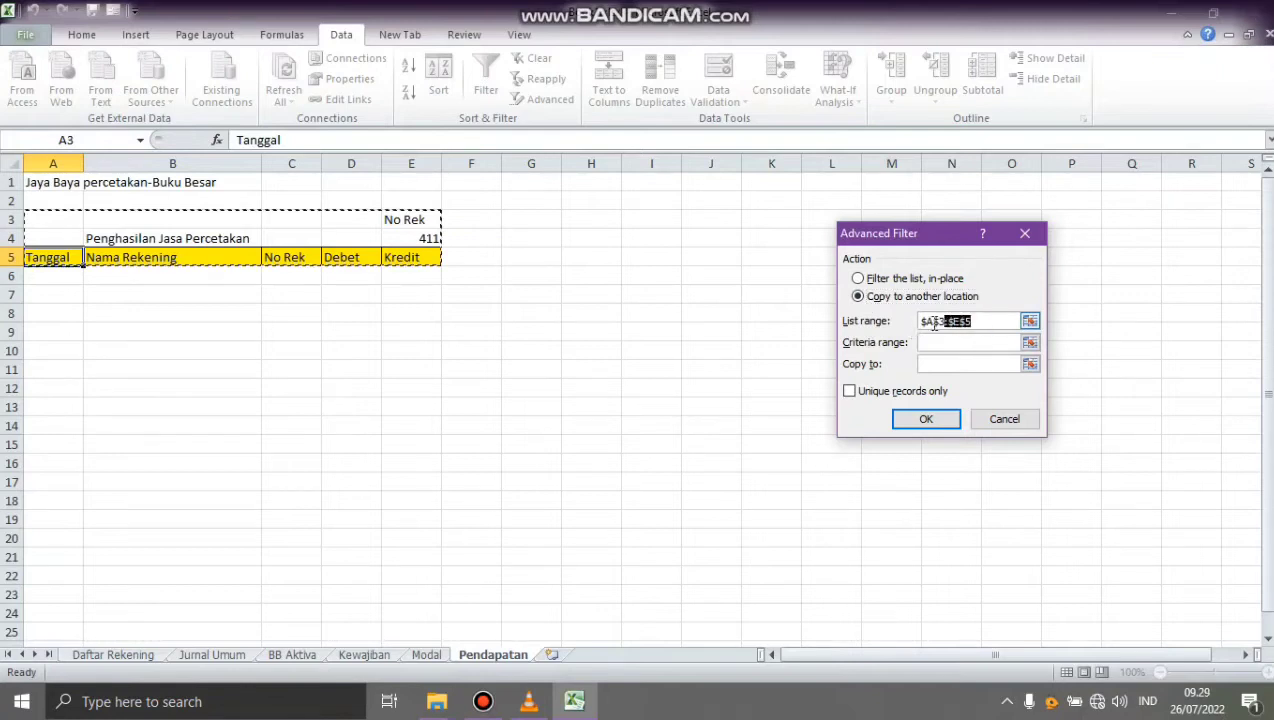
{"action": "key", "text": "BackSpace"}
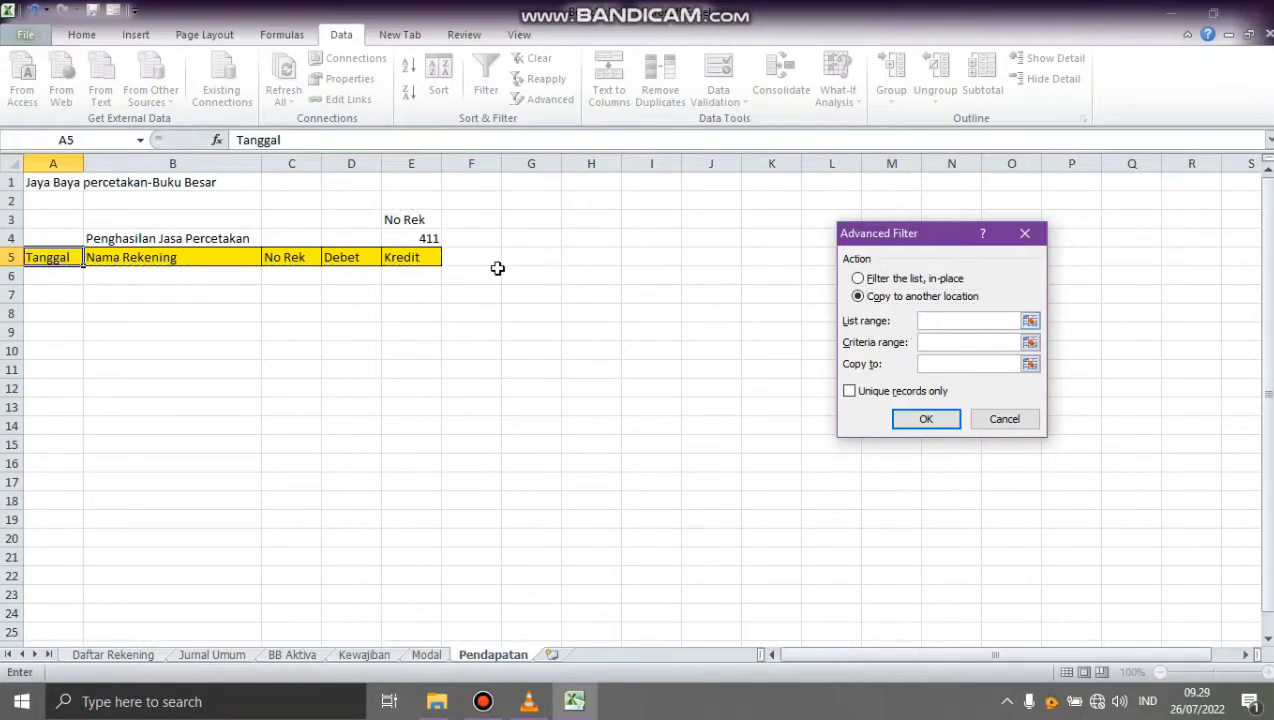
{"action": "left_click", "coordinate": [240, 655]}
{"action": "left_click_drag", "start_coordinate": [1265, 548], "coordinate": [1225, 200]}
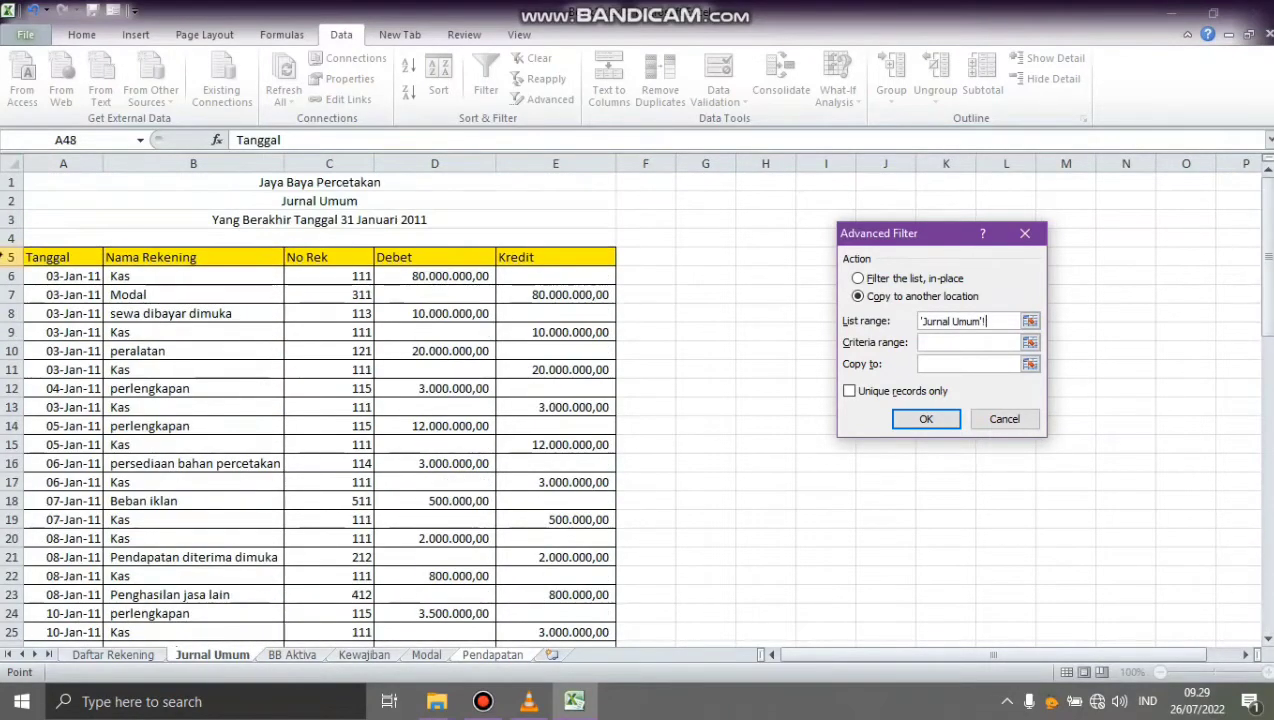
{"action": "left_click_drag", "start_coordinate": [55, 259], "coordinate": [577, 590]}
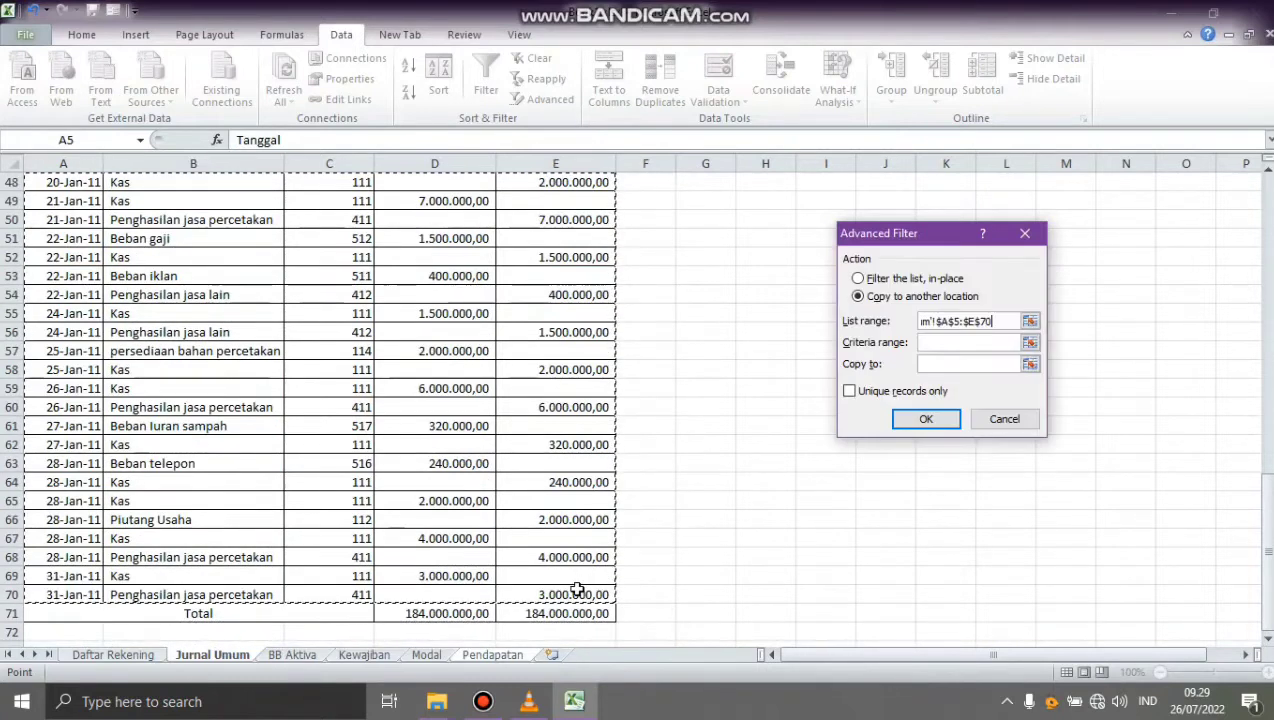
Step: Run the filter with criteria E3:E4 and output to A5:E5 on Pendapatan, and widen columns D and E to fit the amounts
{"action": "left_click", "coordinate": [974, 343]}
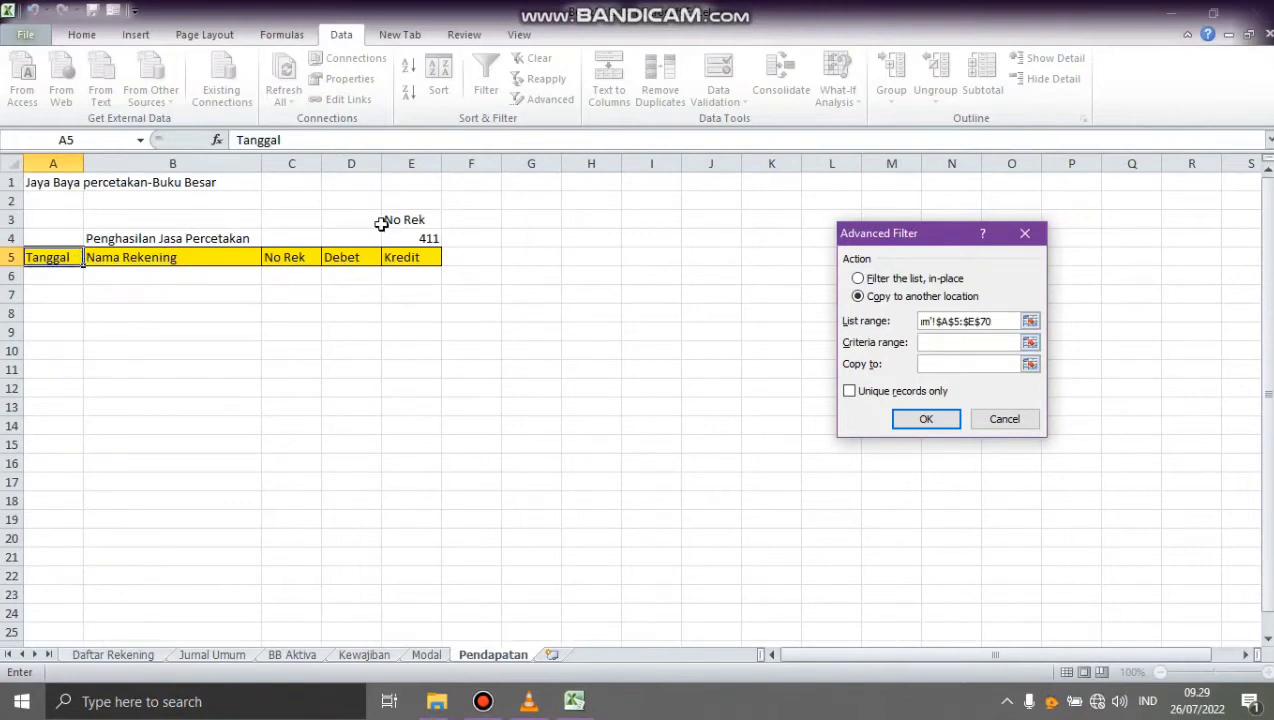
{"action": "left_click_drag", "start_coordinate": [409, 218], "coordinate": [412, 239]}
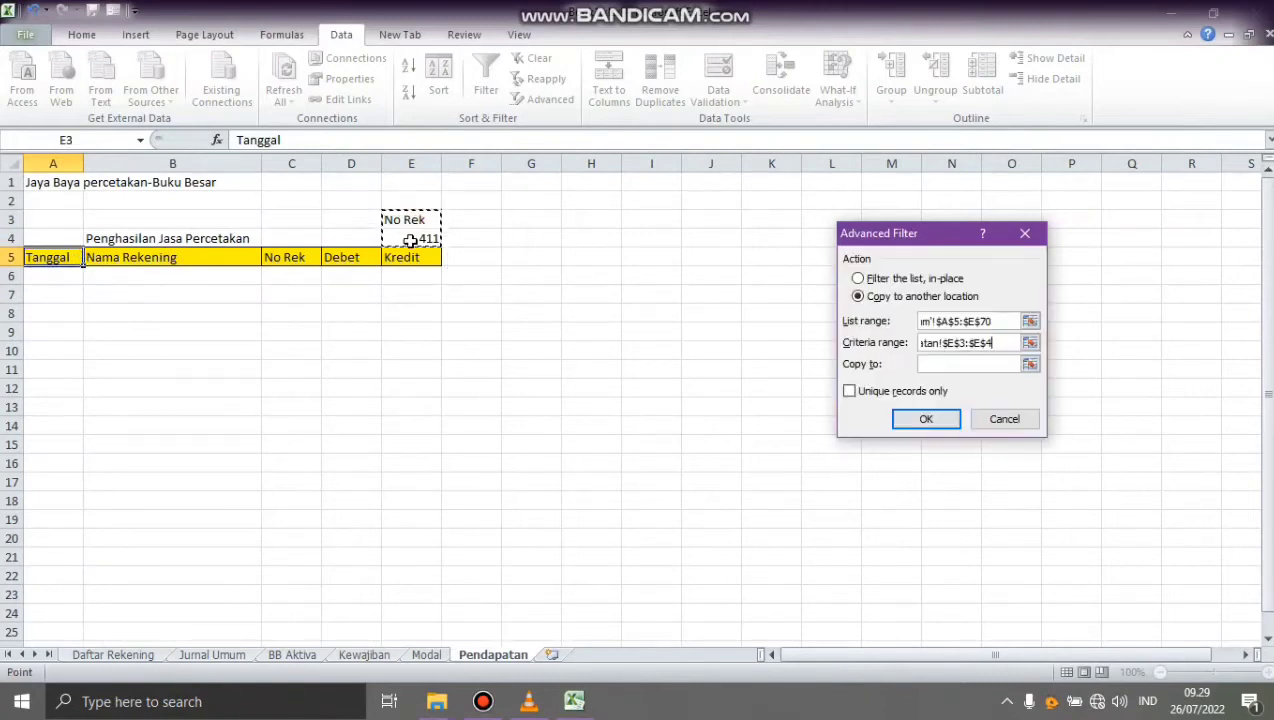
{"action": "left_click", "coordinate": [931, 363]}
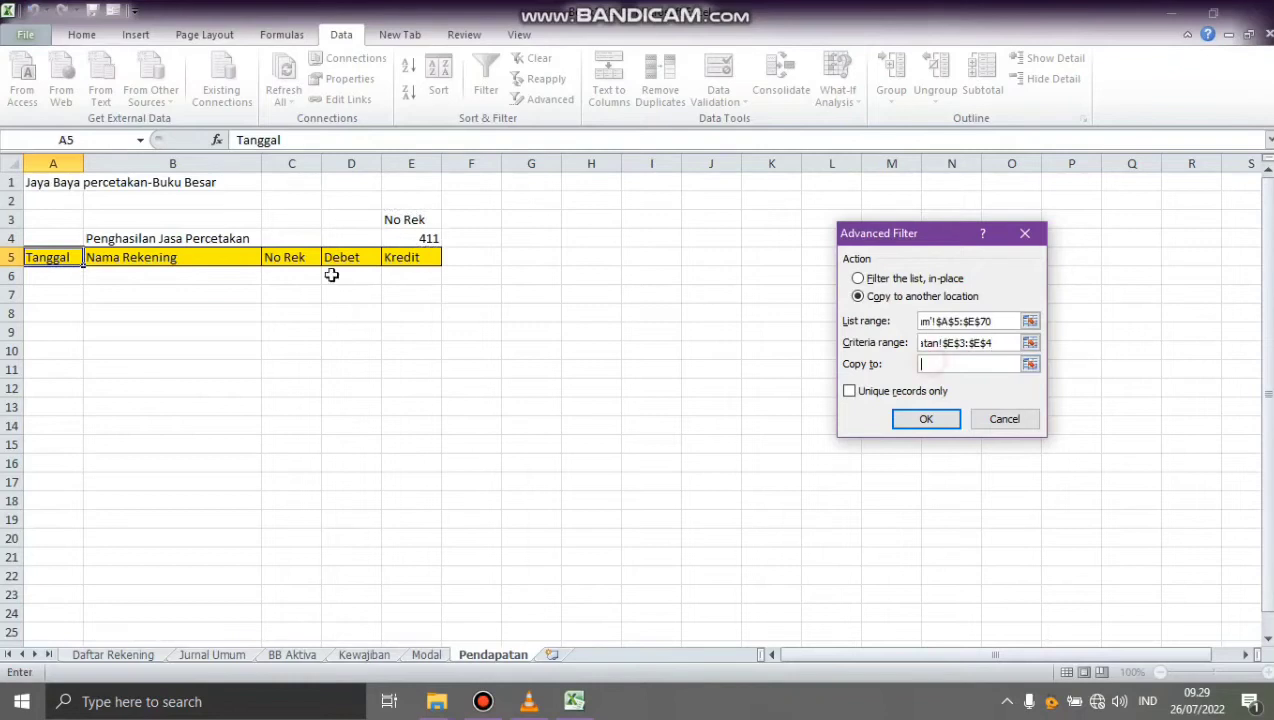
{"action": "left_click_drag", "start_coordinate": [60, 259], "coordinate": [413, 259]}
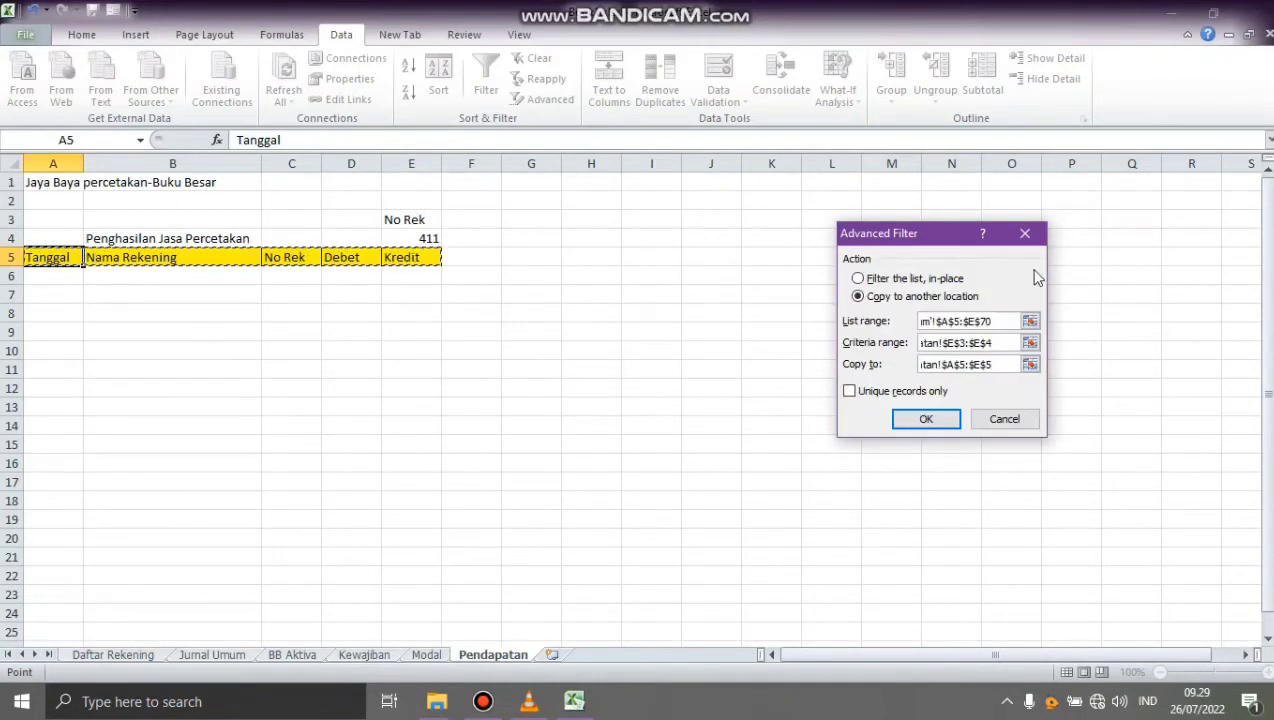
{"action": "left_click", "coordinate": [922, 420]}
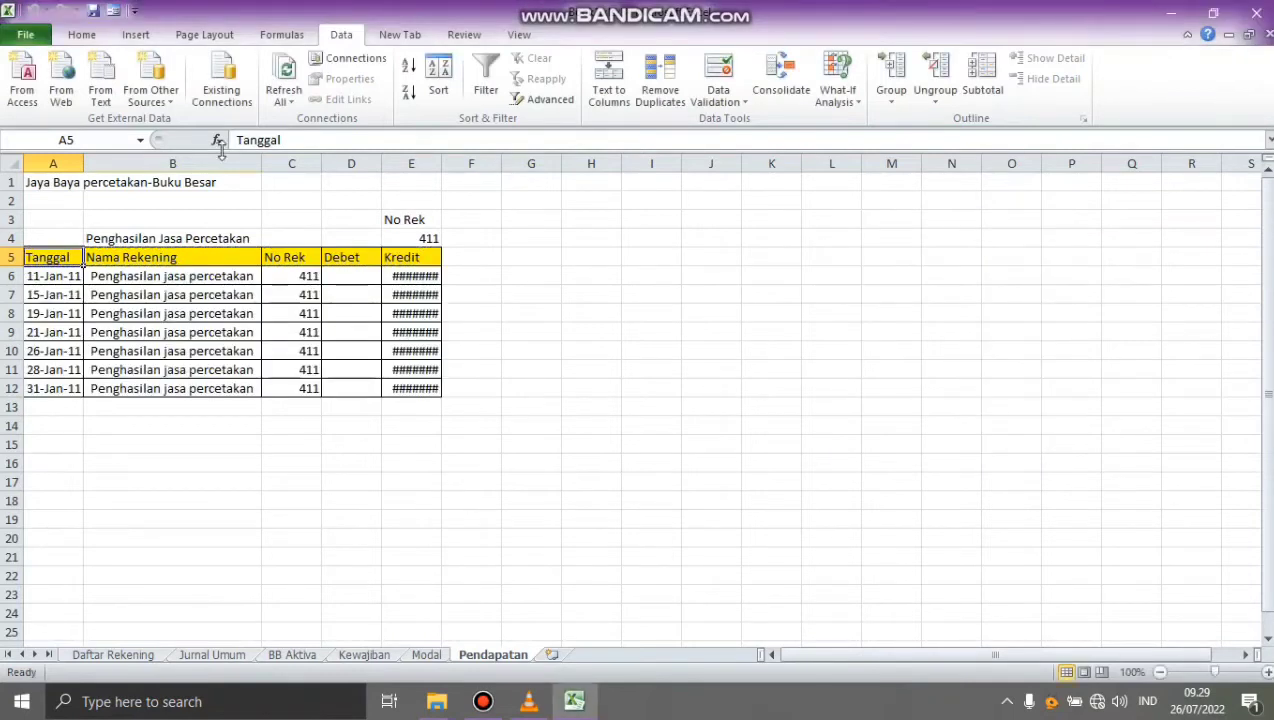
{"action": "left_click_drag", "start_coordinate": [440, 168], "coordinate": [478, 168]}
{"action": "left_click_drag", "start_coordinate": [379, 168], "coordinate": [416, 168]}
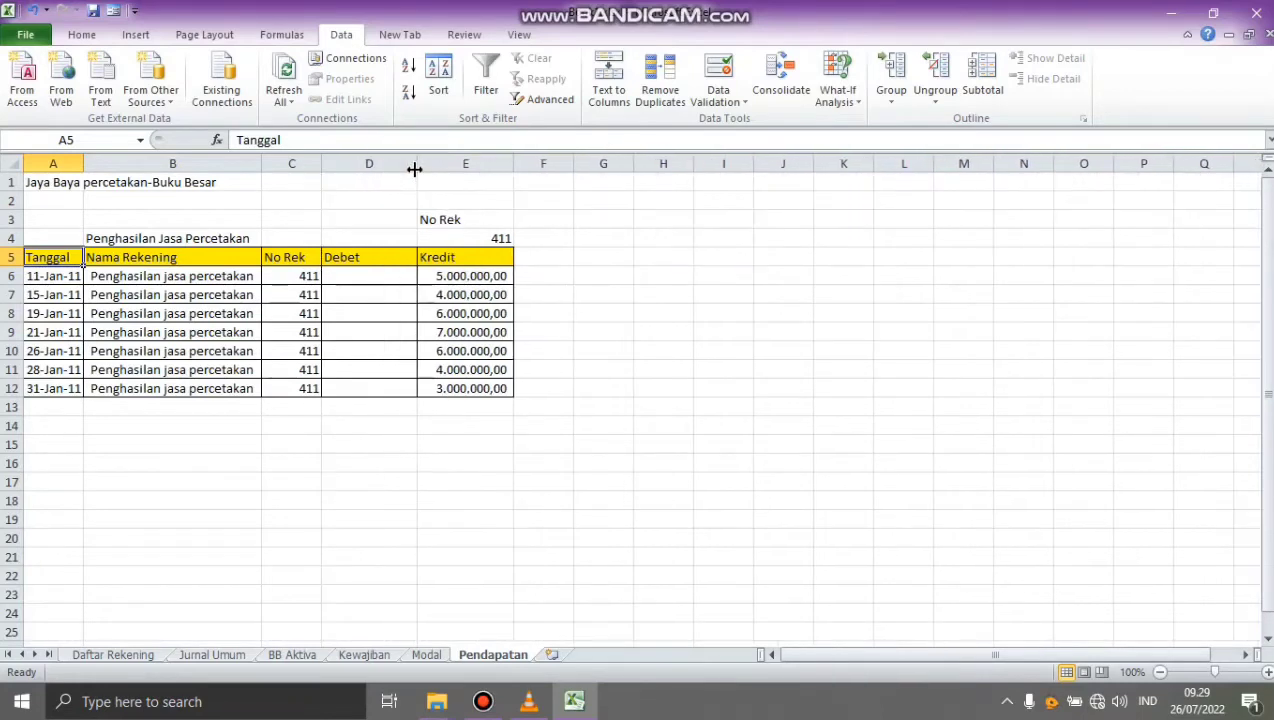
Step: Enter the label Total in B13 below the filtered entries
{"action": "left_click", "coordinate": [148, 407]}
{"action": "type", "text": "t"}
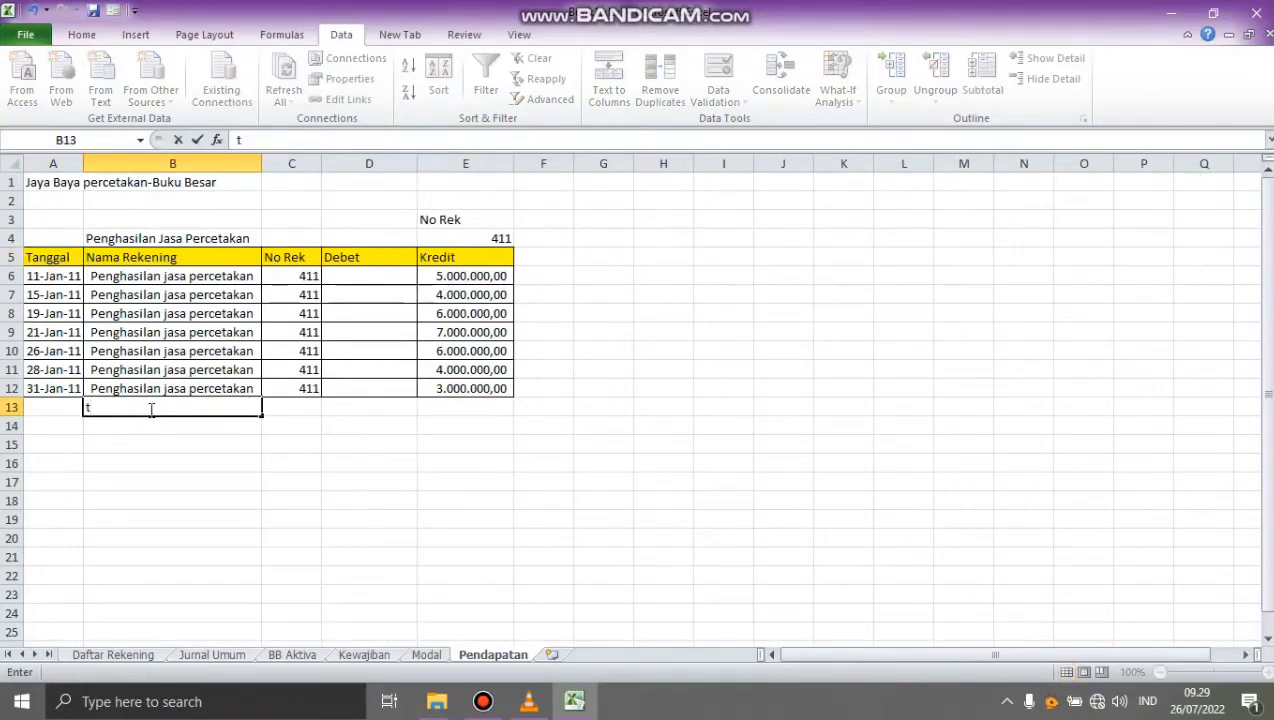
{"action": "type", "text": "T"}
{"action": "key", "text": "Tab"}
{"action": "key", "text": "Tab"}
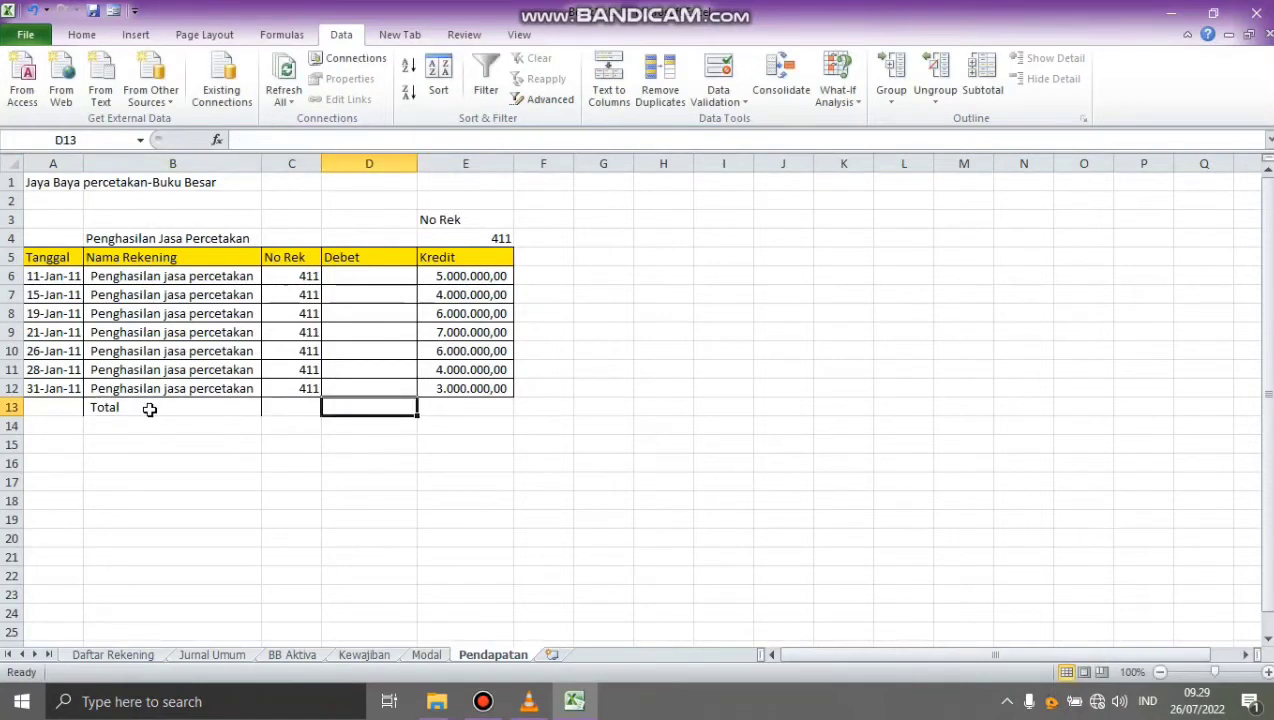
Step: Total the Debet column in D13 with the formula =SUM(D6:D12)
{"action": "type", "text": "=sum"}
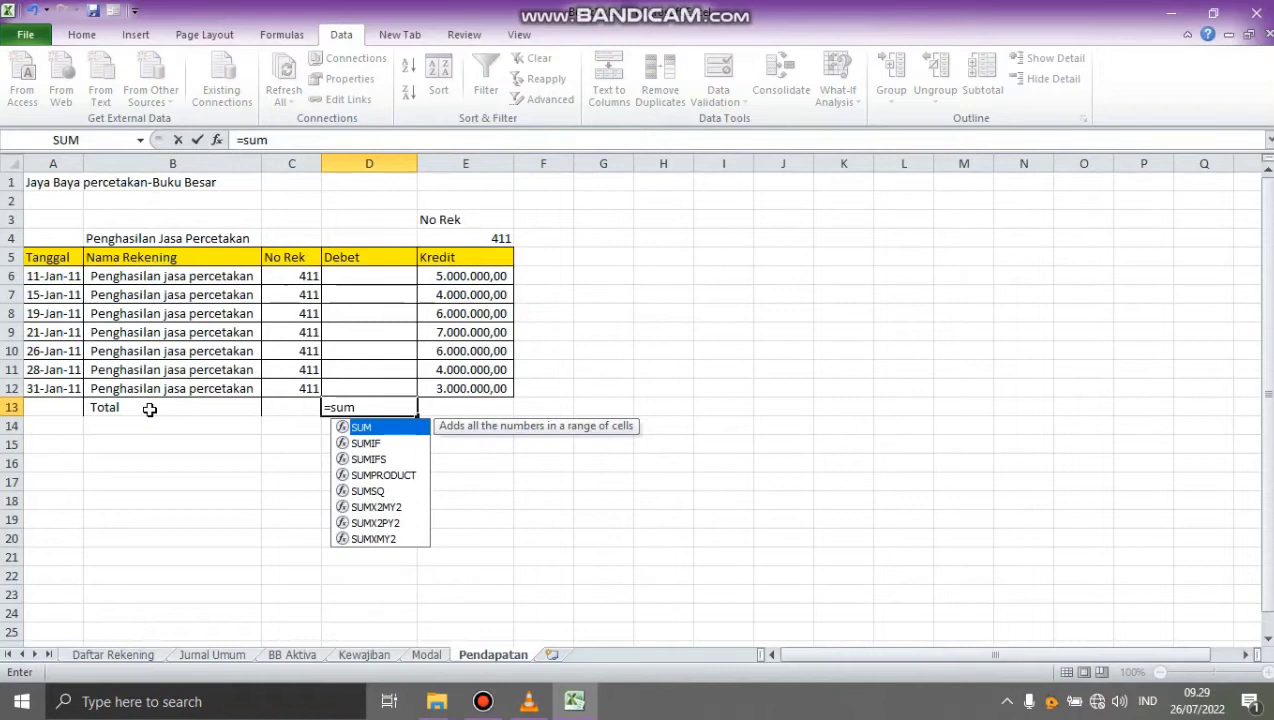
{"action": "type", "text": "("}
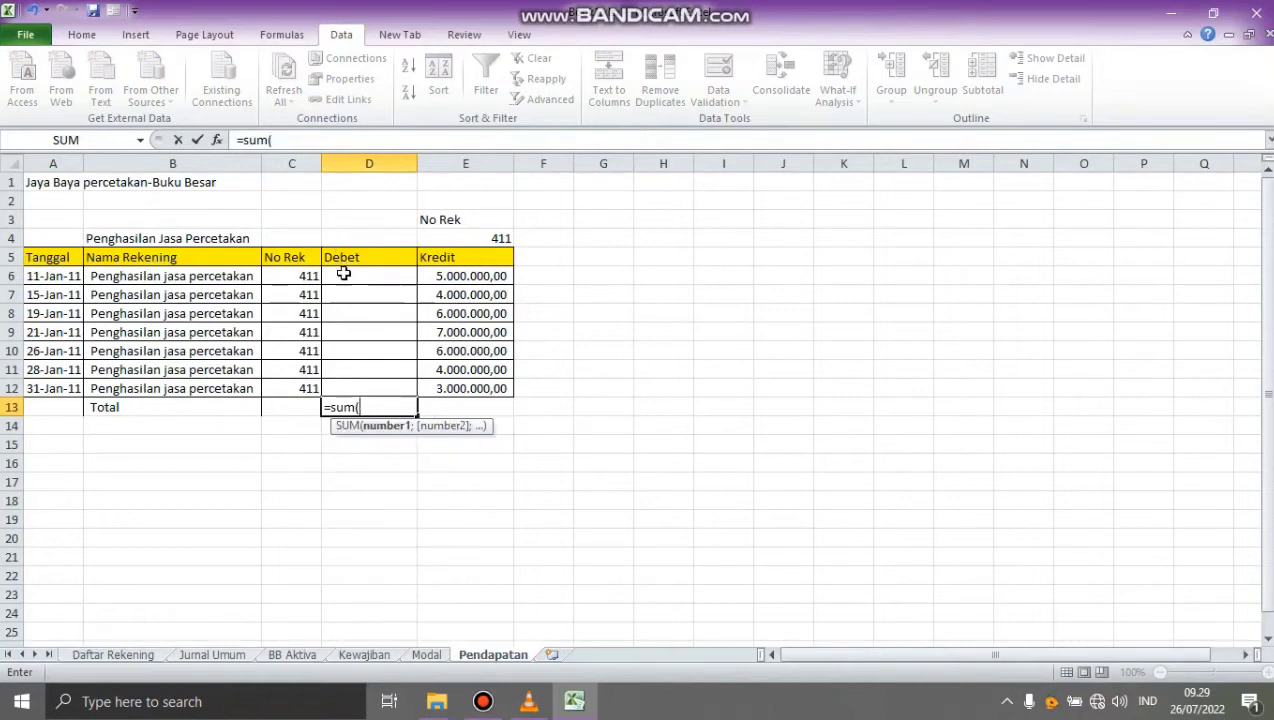
{"action": "left_click_drag", "start_coordinate": [344, 277], "coordinate": [357, 386]}
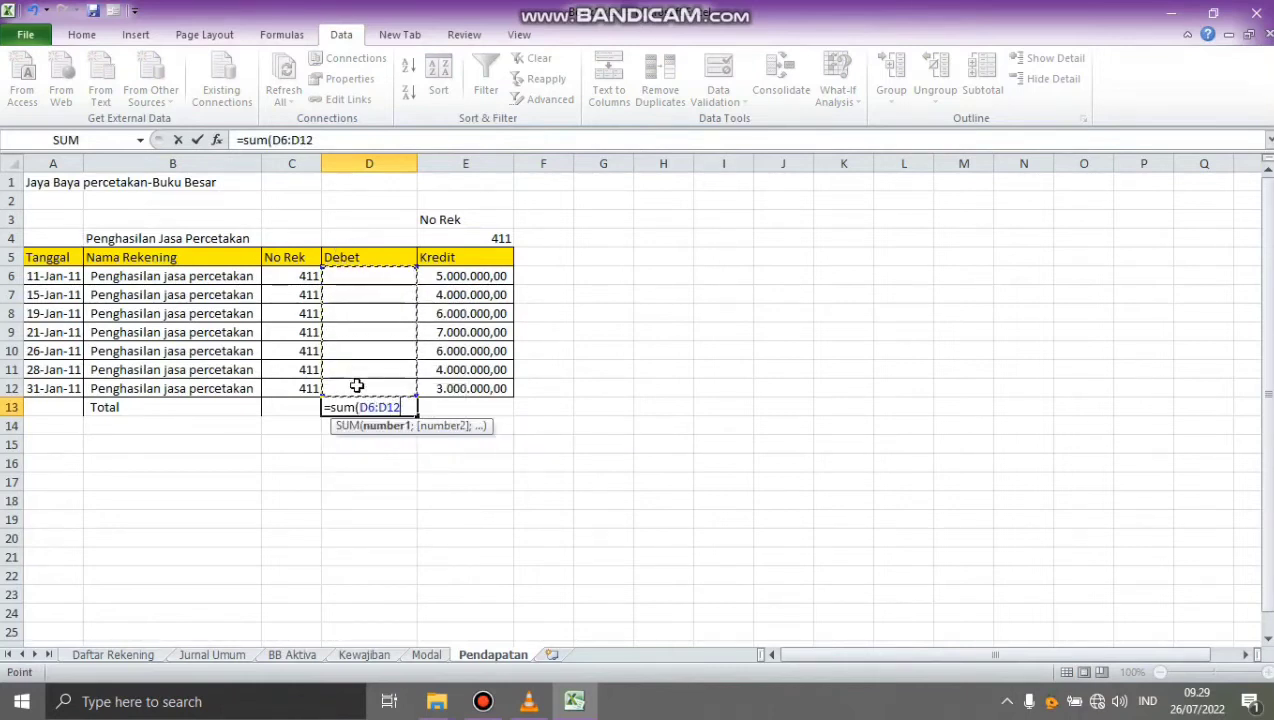
{"action": "type", "text": ")"}
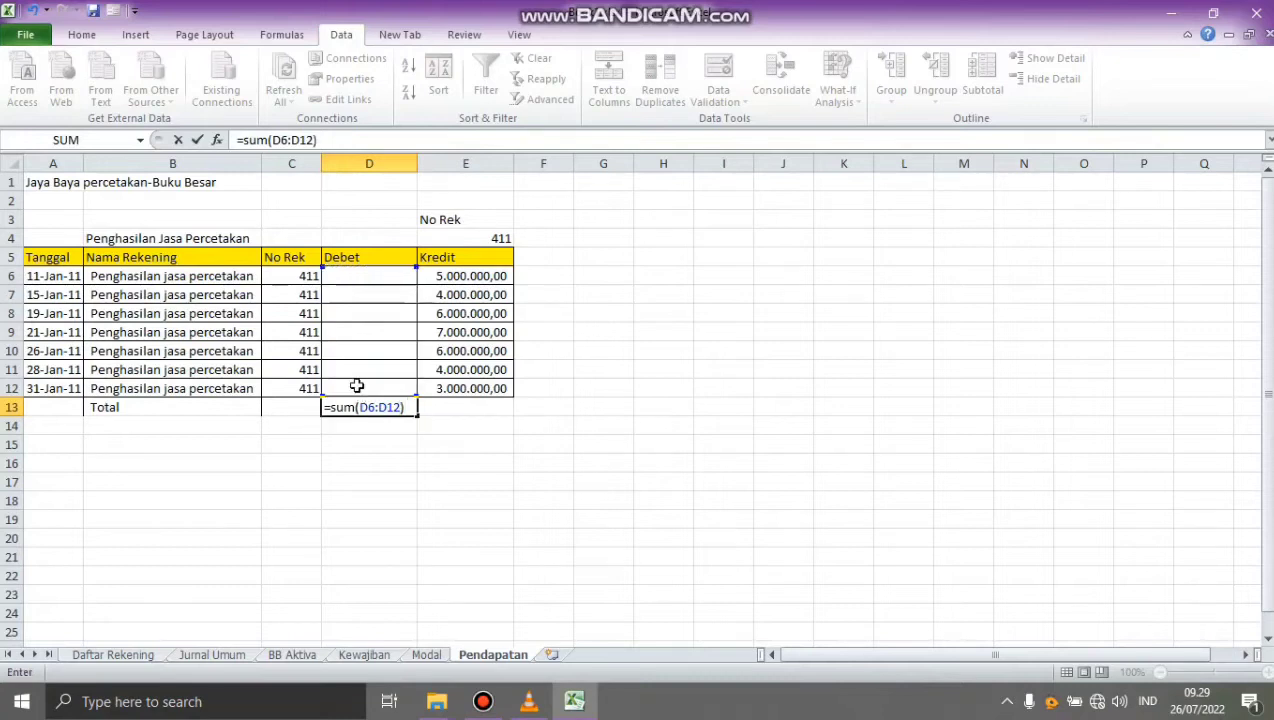
{"action": "key", "text": "Return"}
Step: Total the Kredit column in E13 with the formula =SUM(E6:E12)
{"action": "key", "text": "Right"}
{"action": "key", "text": "Up"}
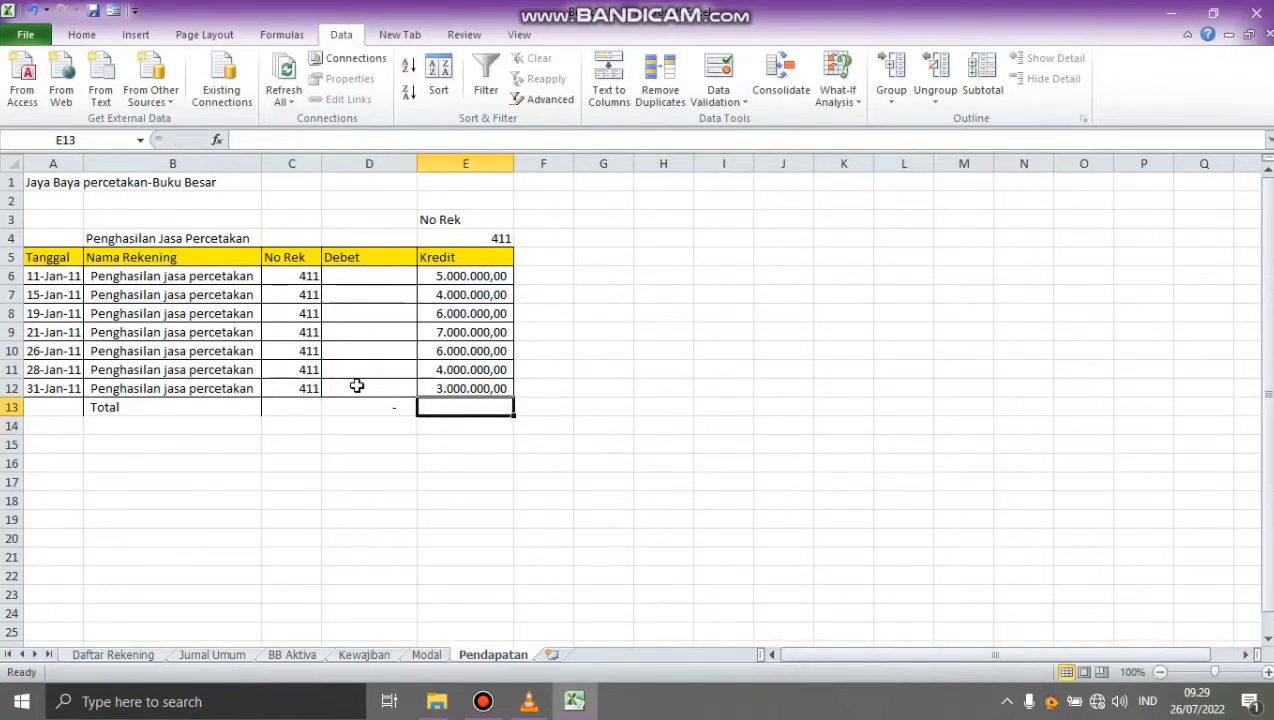
{"action": "type", "text": "=sum"}
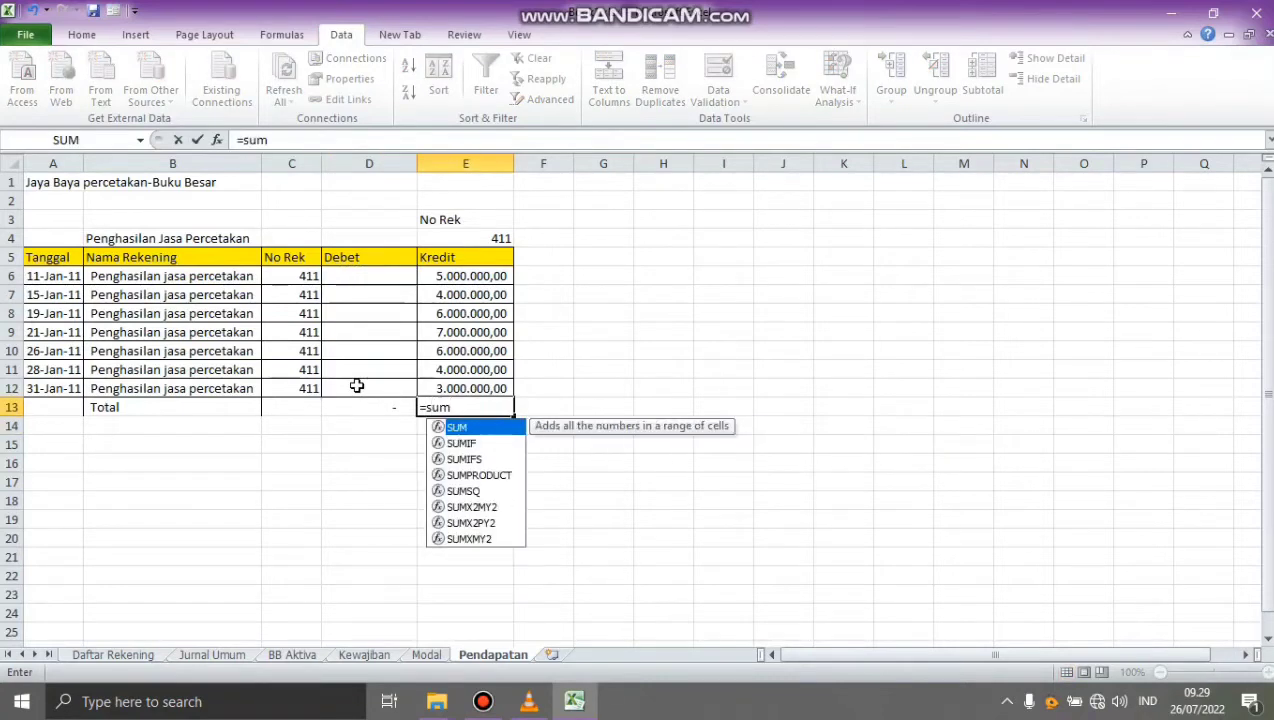
{"action": "type", "text": "("}
{"action": "left_click_drag", "start_coordinate": [474, 279], "coordinate": [478, 390]}
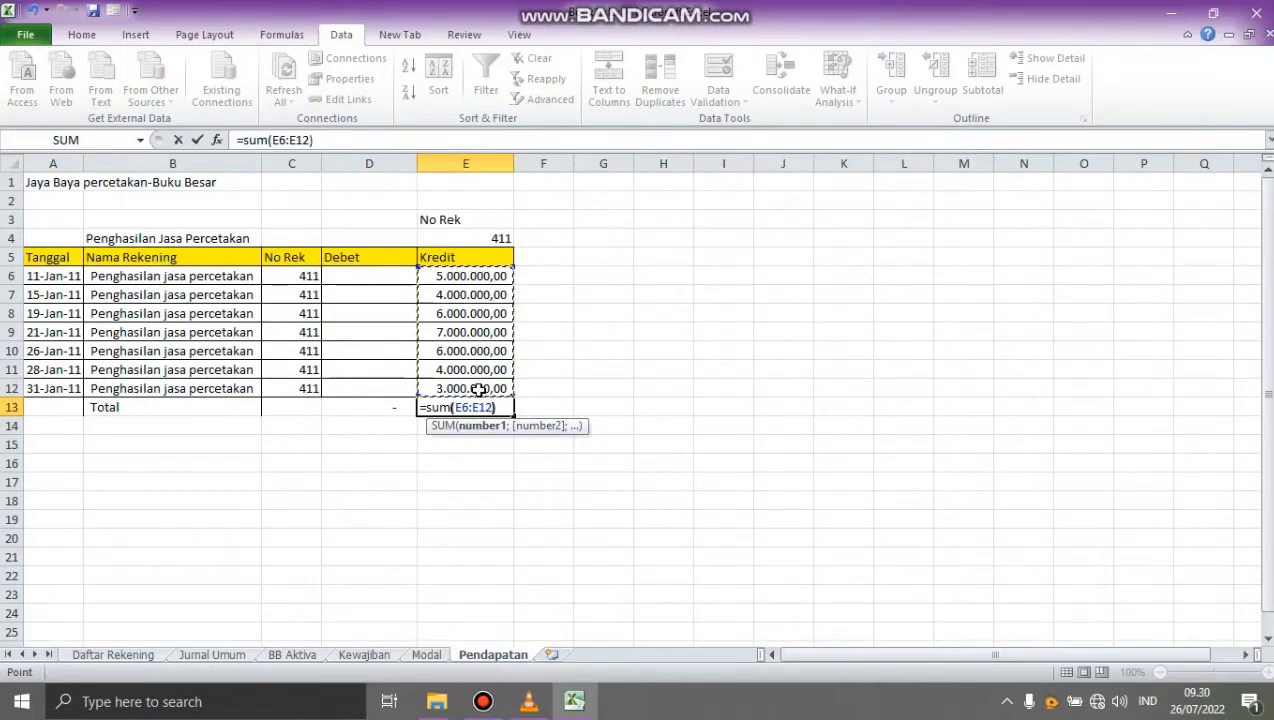
{"action": "type", "text": ")"}
{"action": "key", "text": "Return"}
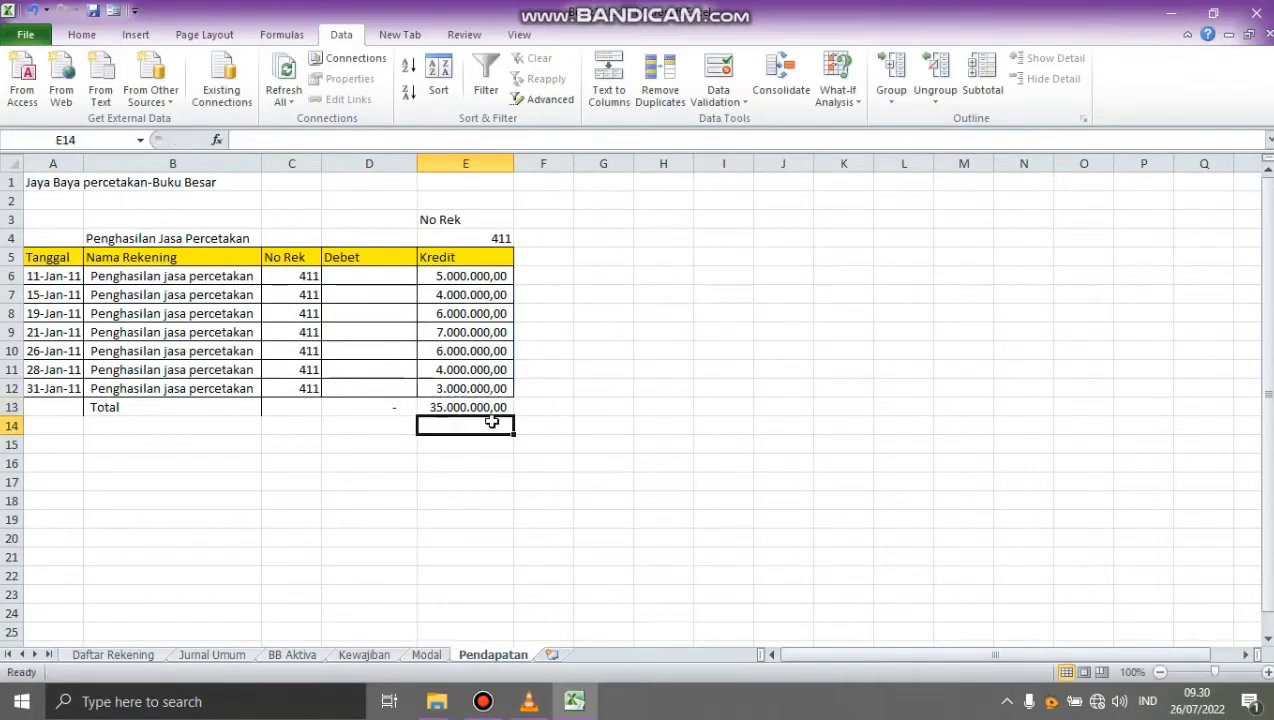
Step: Enter the label Saldo in B14 under the Total row
{"action": "left_click", "coordinate": [388, 426]}
{"action": "left_click", "coordinate": [195, 429]}
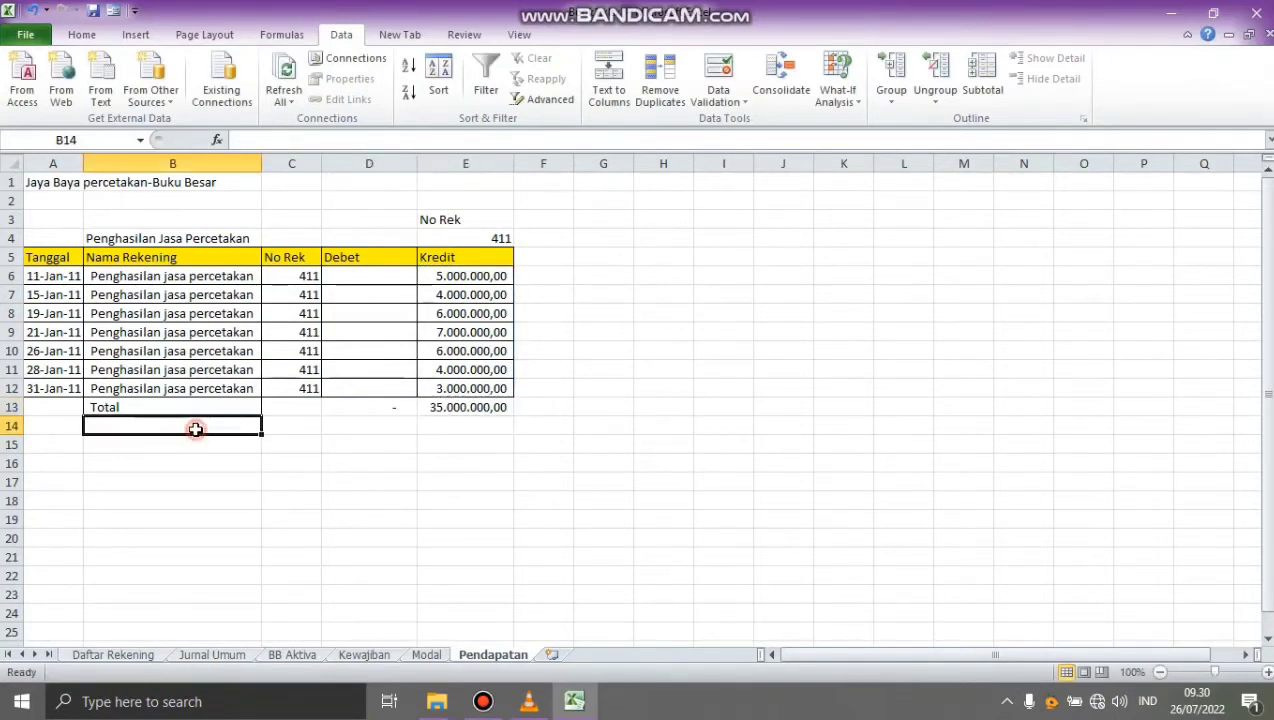
{"action": "type", "text": "sa"}
{"action": "key", "text": "BackSpace"}
{"action": "key", "text": "BackSpace"}
{"action": "key", "text": "BackSpace"}
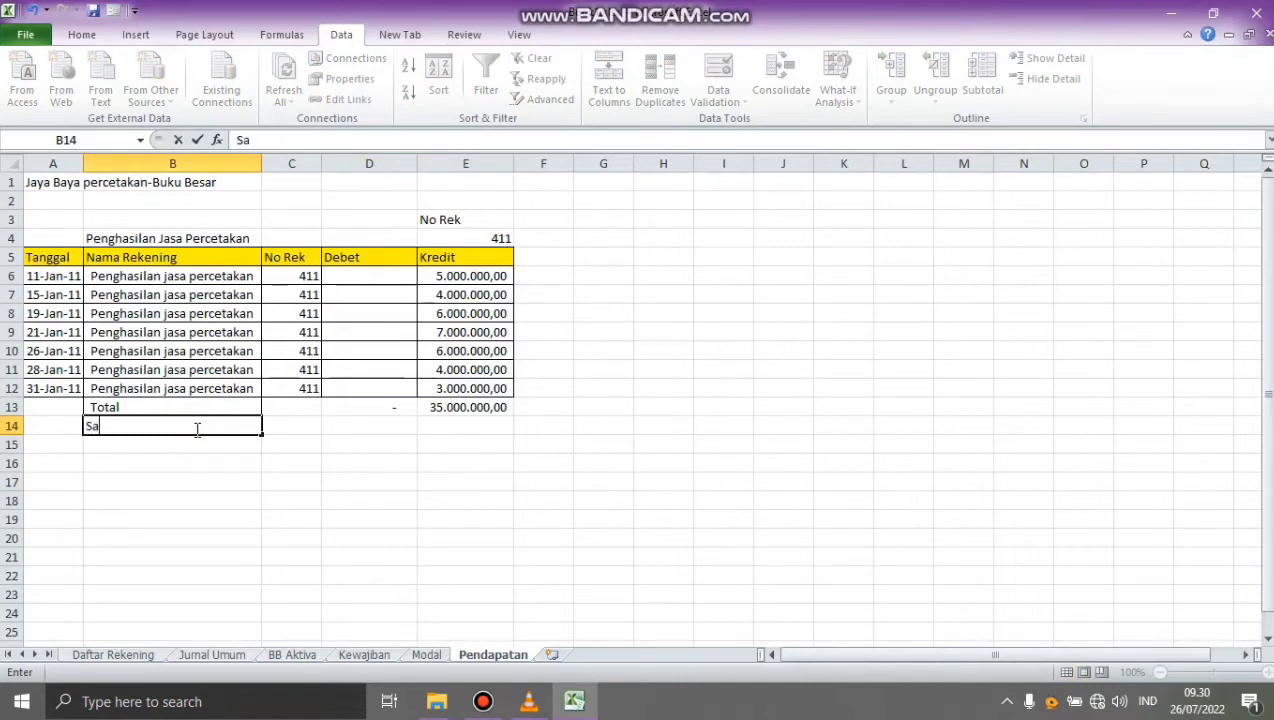
{"action": "type", "text": "Saldo"}
{"action": "key", "text": "Tab"}
{"action": "key", "text": "Tab"}
{"action": "key", "text": "Tab"}
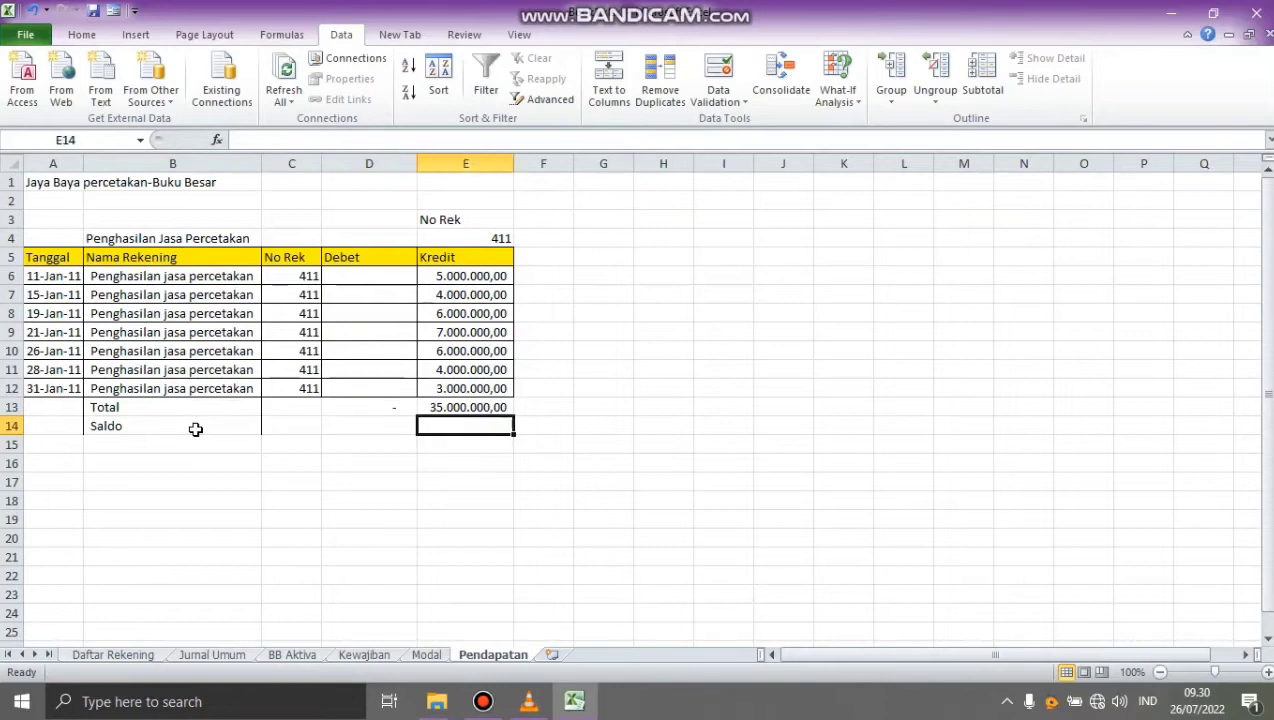
Step: Calculate the account balance in E14 with the formula =E13-D13
{"action": "type", "text": "="}
{"action": "left_click", "coordinate": [443, 408]}
{"action": "type", "text": "-"}
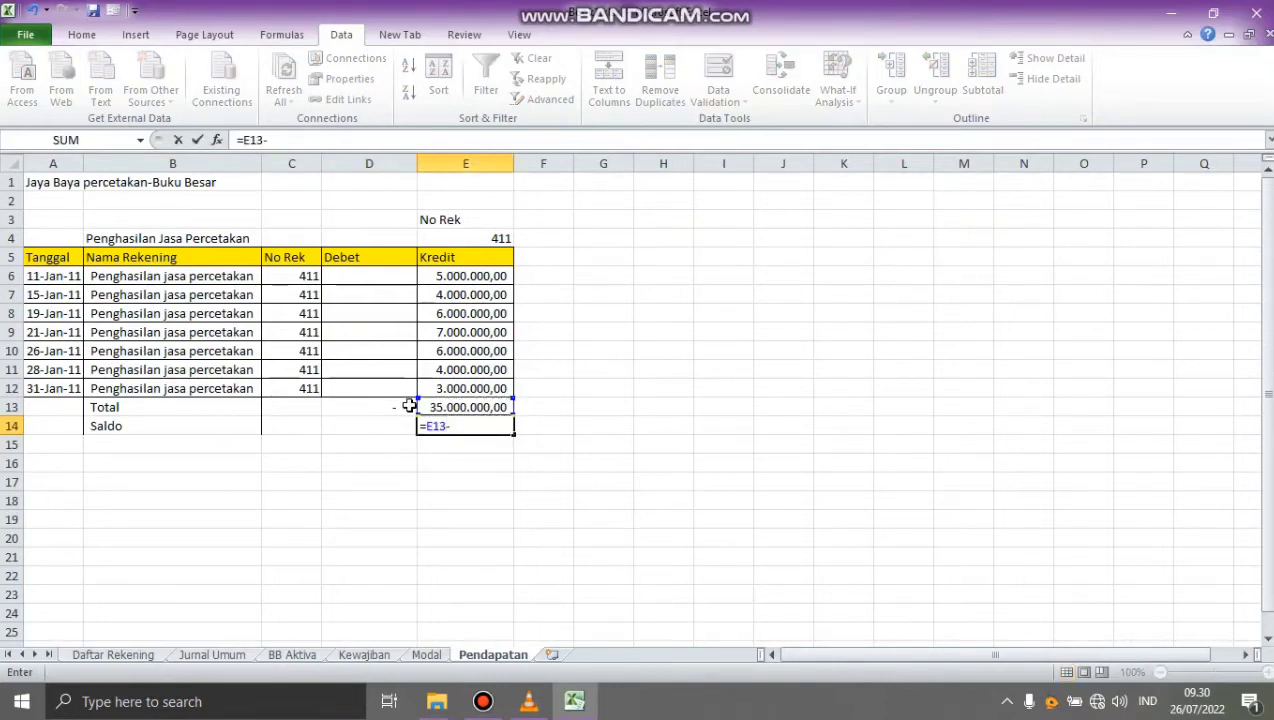
{"action": "left_click", "coordinate": [406, 411]}
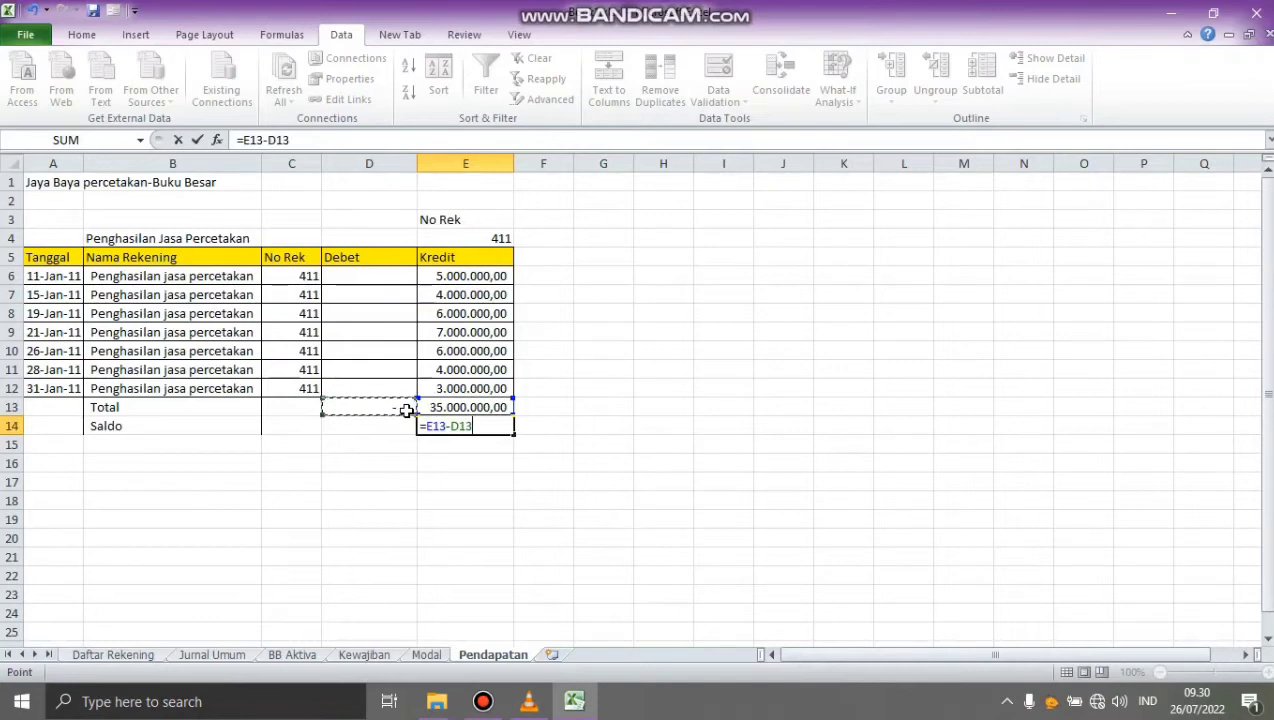
{"action": "key", "text": "Return"}
Step: Apply all borders to the Total and Saldo rows, A13:E14
{"action": "left_click_drag", "start_coordinate": [45, 407], "coordinate": [441, 427]}
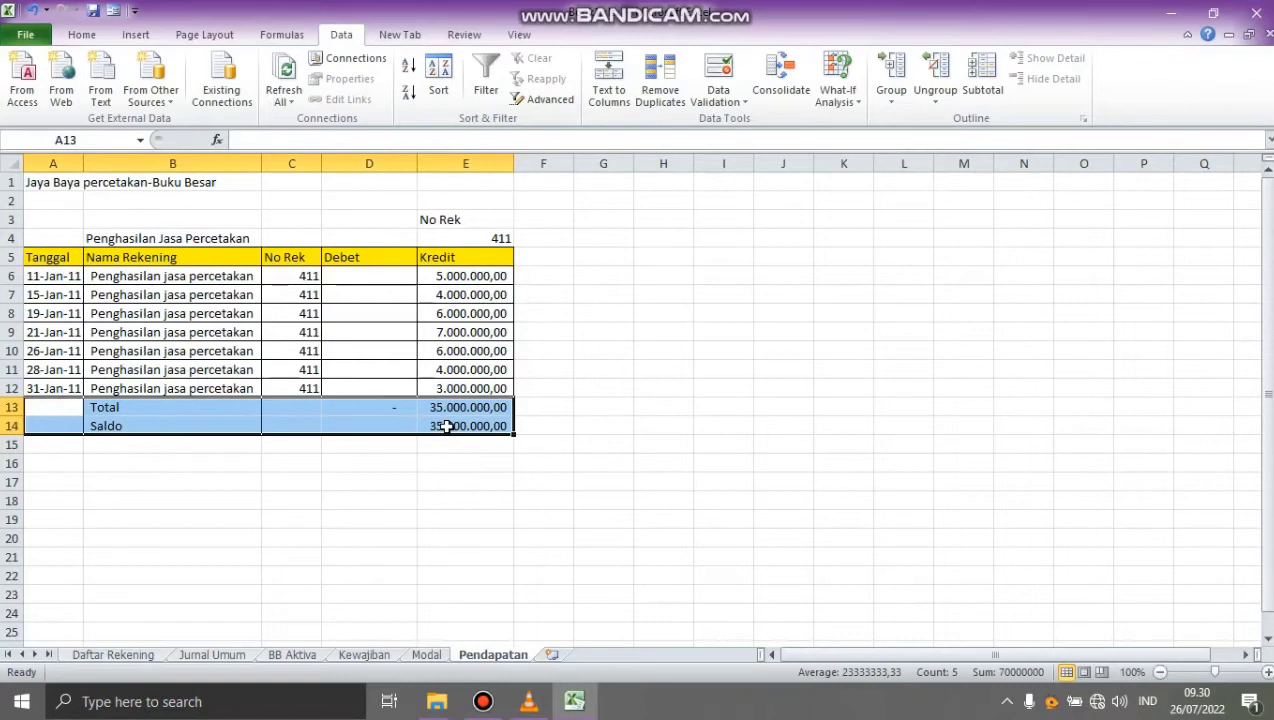
{"action": "left_click", "coordinate": [136, 35]}
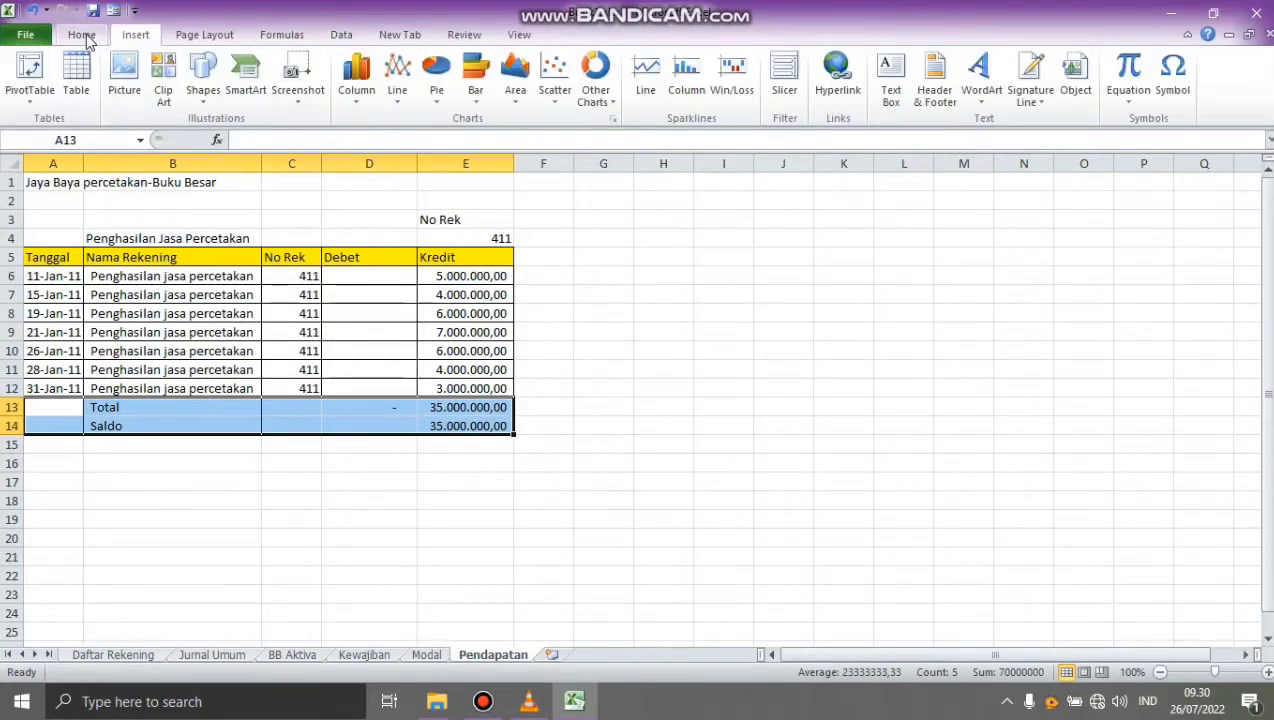
{"action": "left_click", "coordinate": [84, 36]}
{"action": "left_click", "coordinate": [256, 93]}
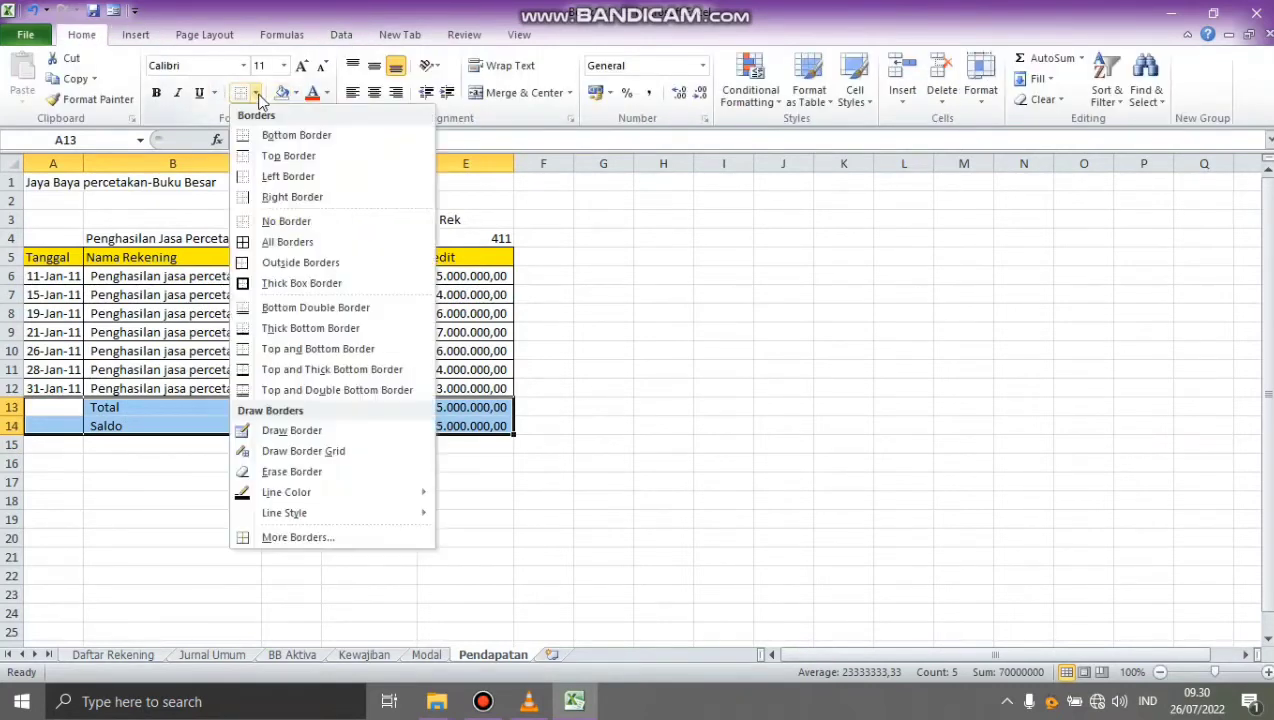
{"action": "left_click", "coordinate": [289, 243]}
{"action": "left_click", "coordinate": [226, 467]}
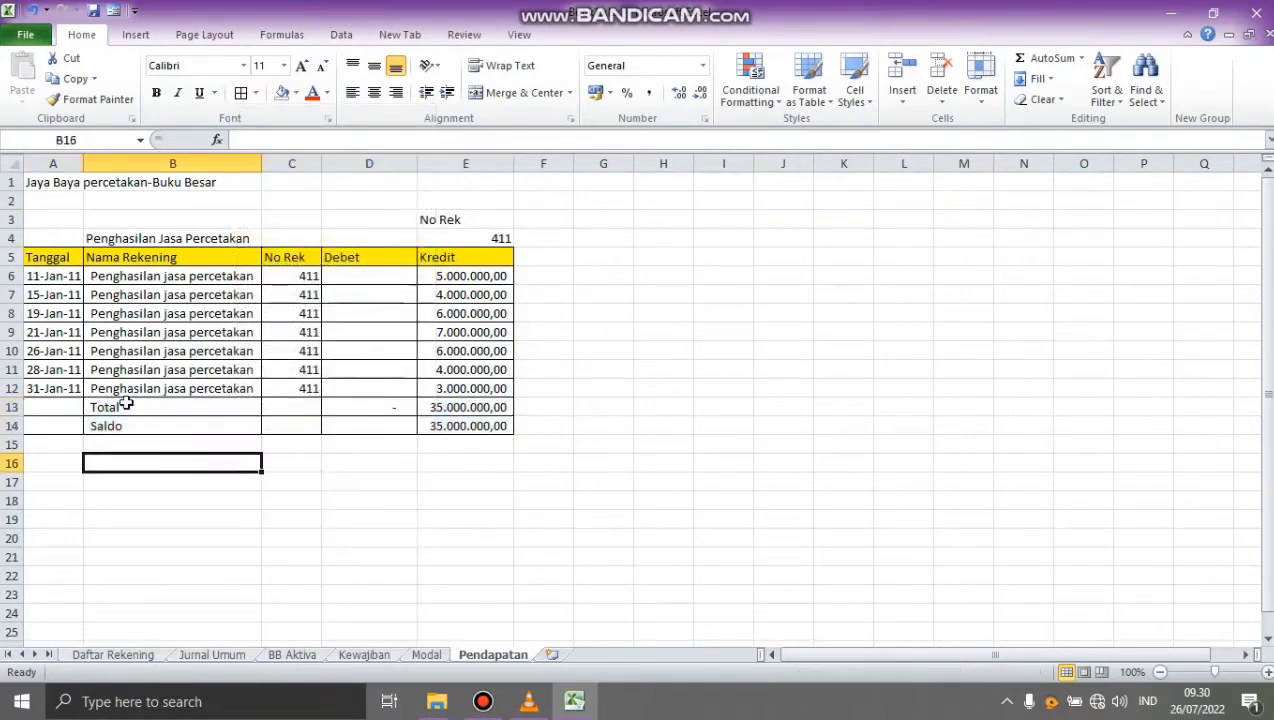
Step: Merge and center the Total label across A13:C13 and the Saldo label across A14:C14
{"action": "left_click_drag", "start_coordinate": [65, 405], "coordinate": [276, 406]}
{"action": "left_click", "coordinate": [540, 93]}
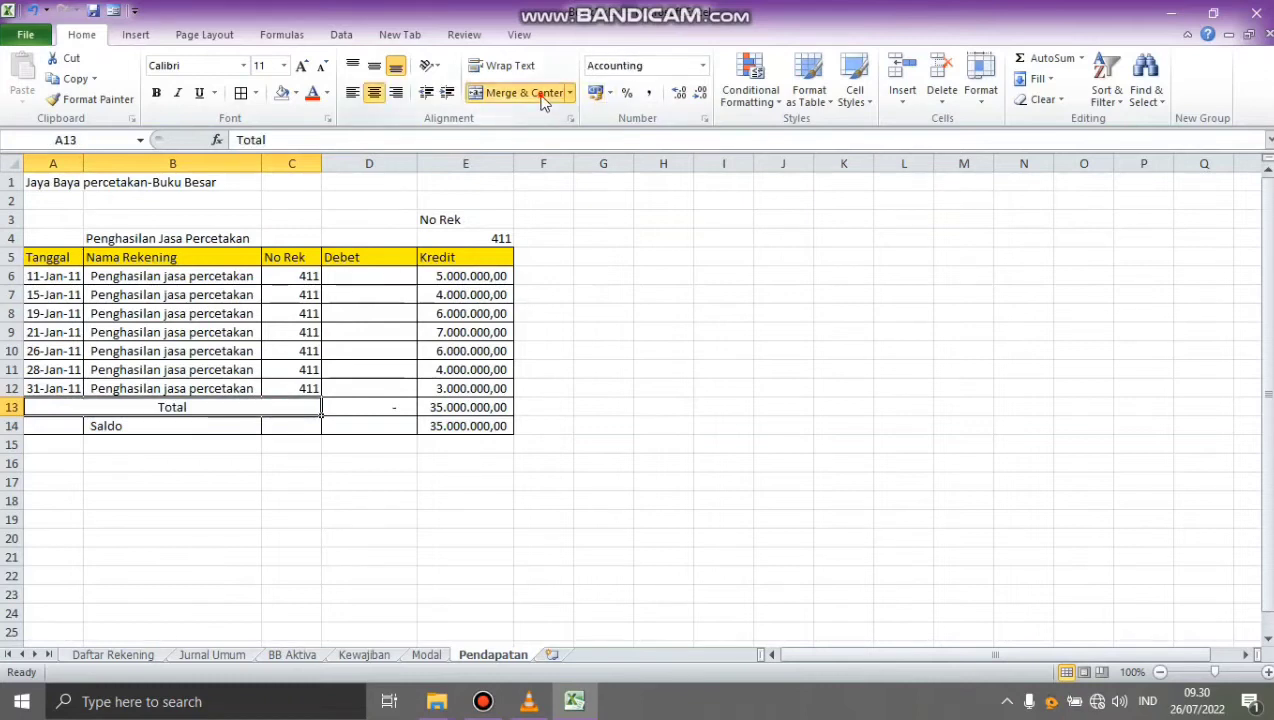
{"action": "left_click_drag", "start_coordinate": [60, 428], "coordinate": [279, 427]}
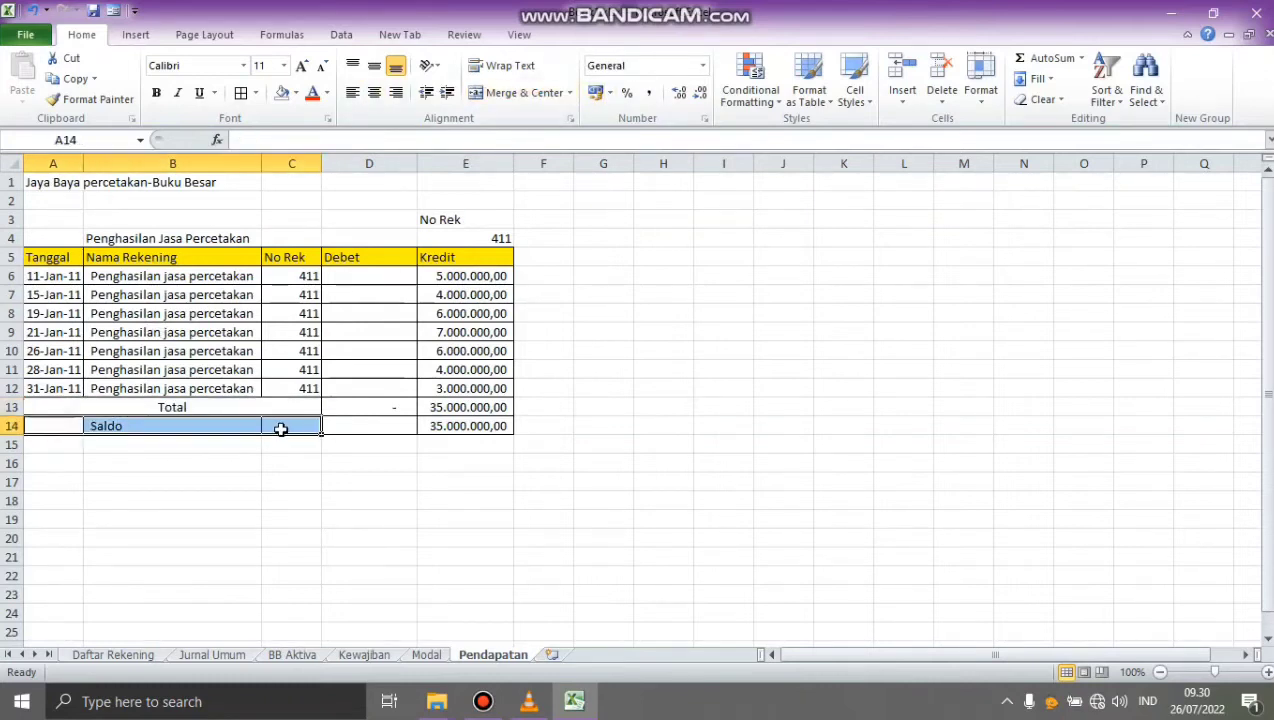
{"action": "left_click", "coordinate": [545, 94]}
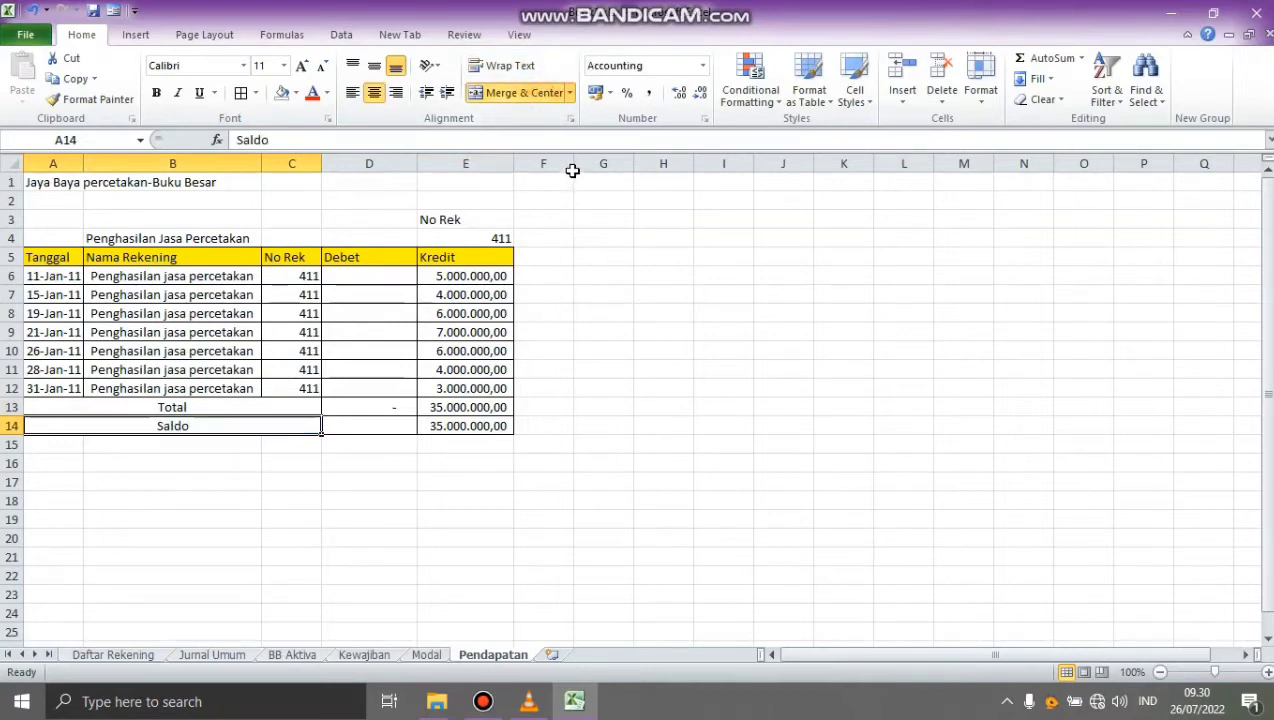
Step: Narrow column F as a gap and copy the header row A5:E5 to G5:K5, widening column H to fit its heading
{"action": "left_click_drag", "start_coordinate": [573, 163], "coordinate": [546, 164]}
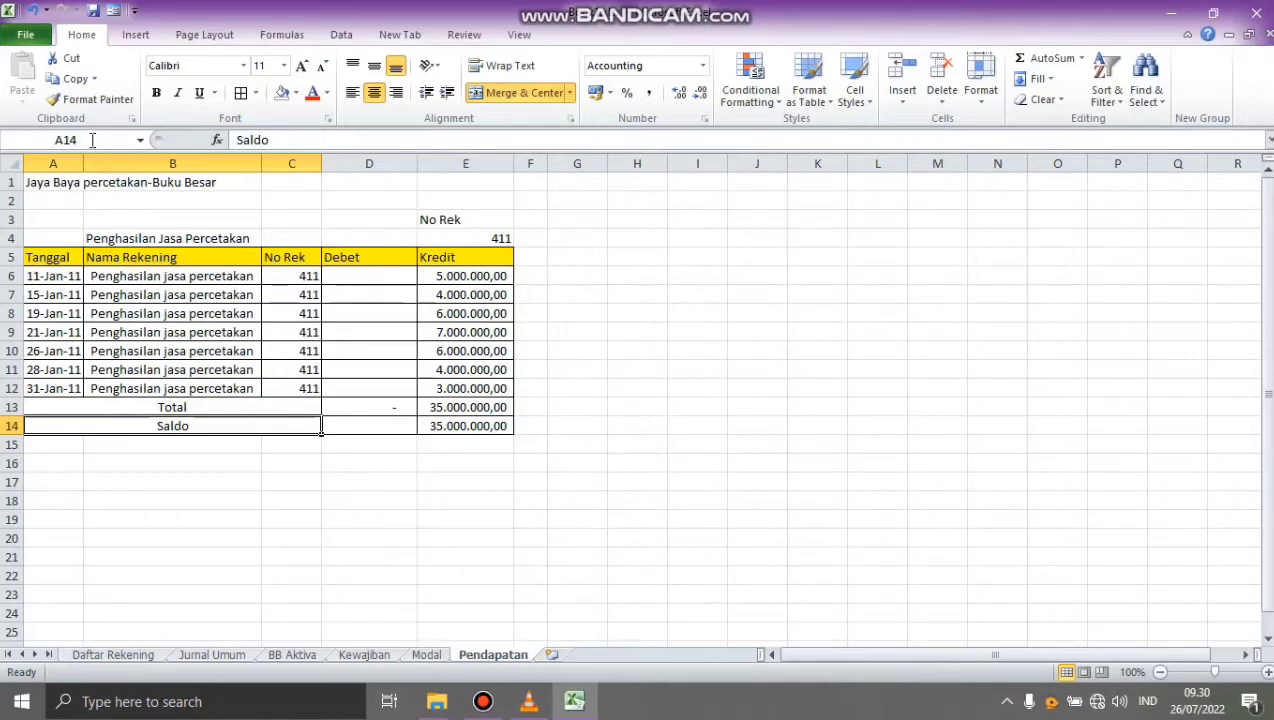
{"action": "left_click_drag", "start_coordinate": [57, 255], "coordinate": [457, 258]}
{"action": "key", "text": "ctrl+c"}
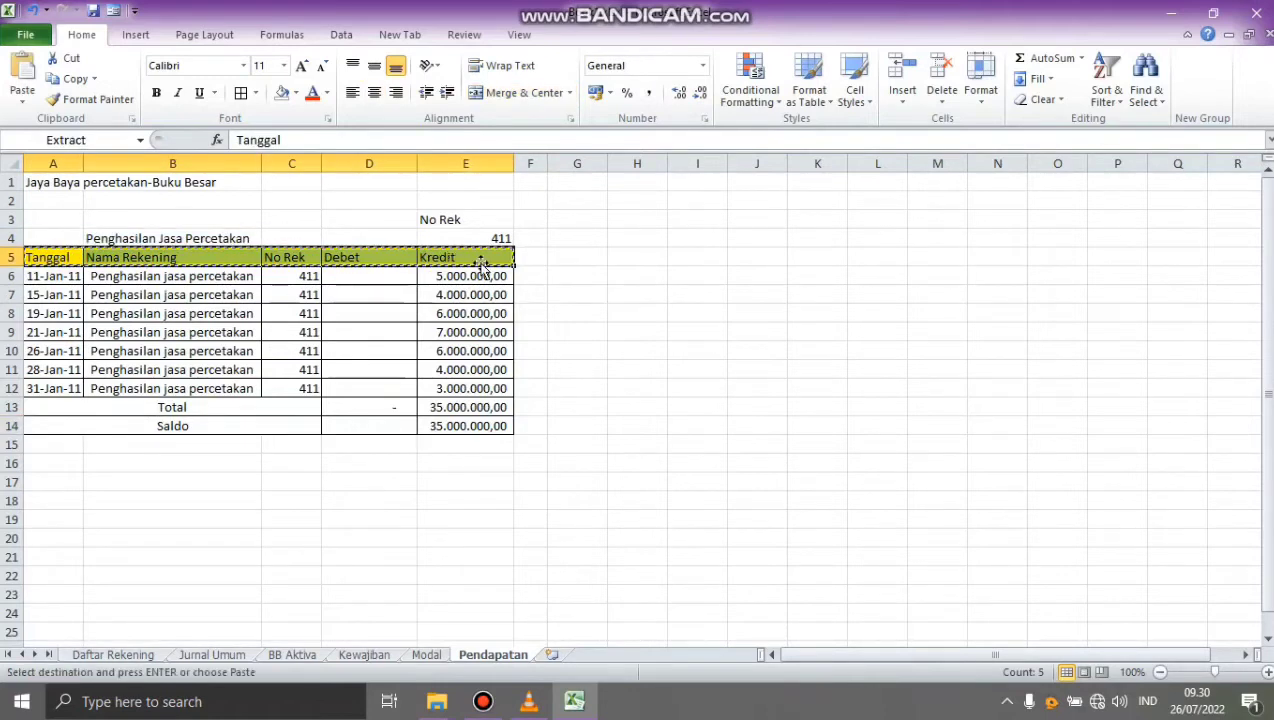
{"action": "left_click", "coordinate": [592, 258]}
{"action": "key", "text": "ctrl+v"}
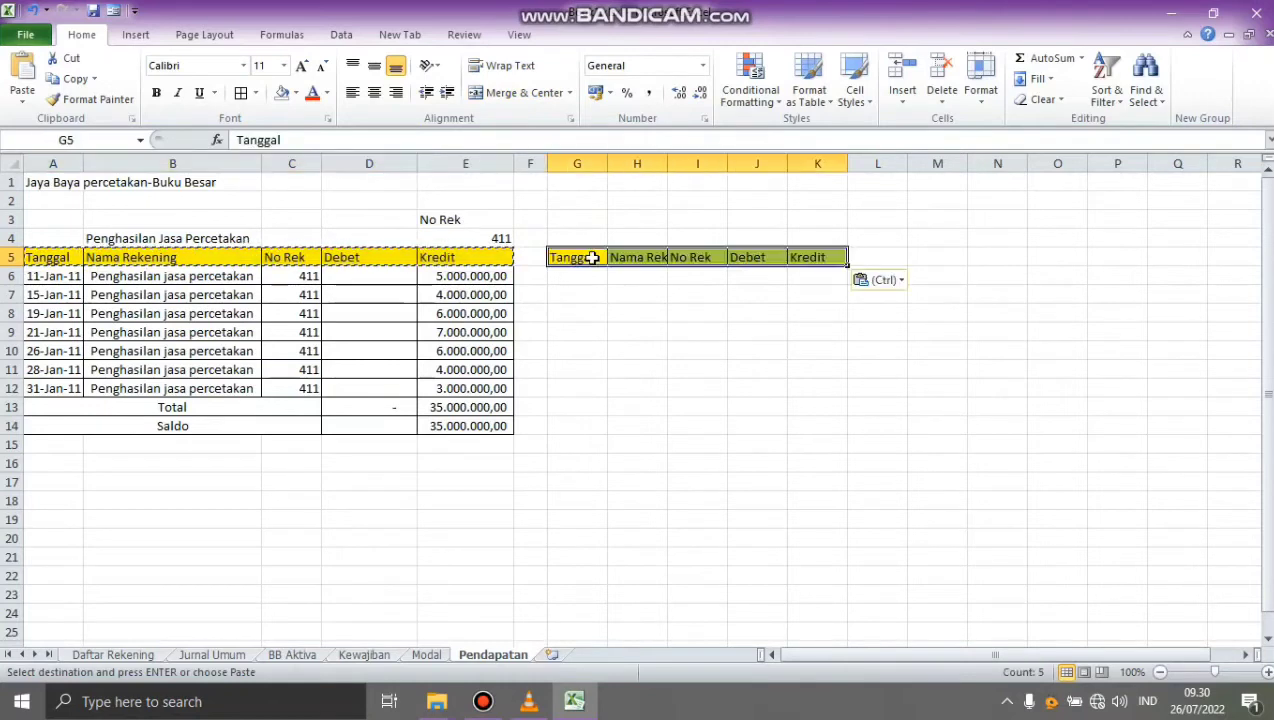
{"action": "left_click_drag", "start_coordinate": [666, 164], "coordinate": [731, 164]}
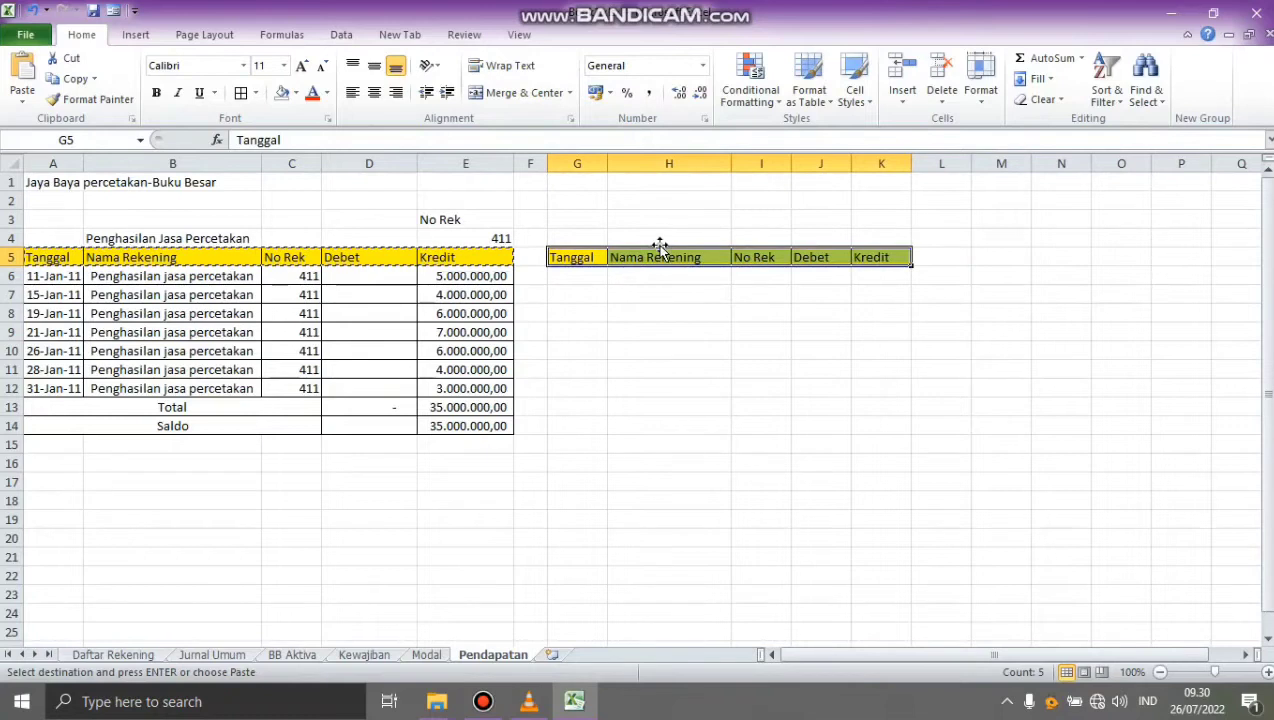
Step: Enter the ledger title Penghasilan Jasa Lain in H4 above the new header row
{"action": "left_click", "coordinate": [660, 238]}
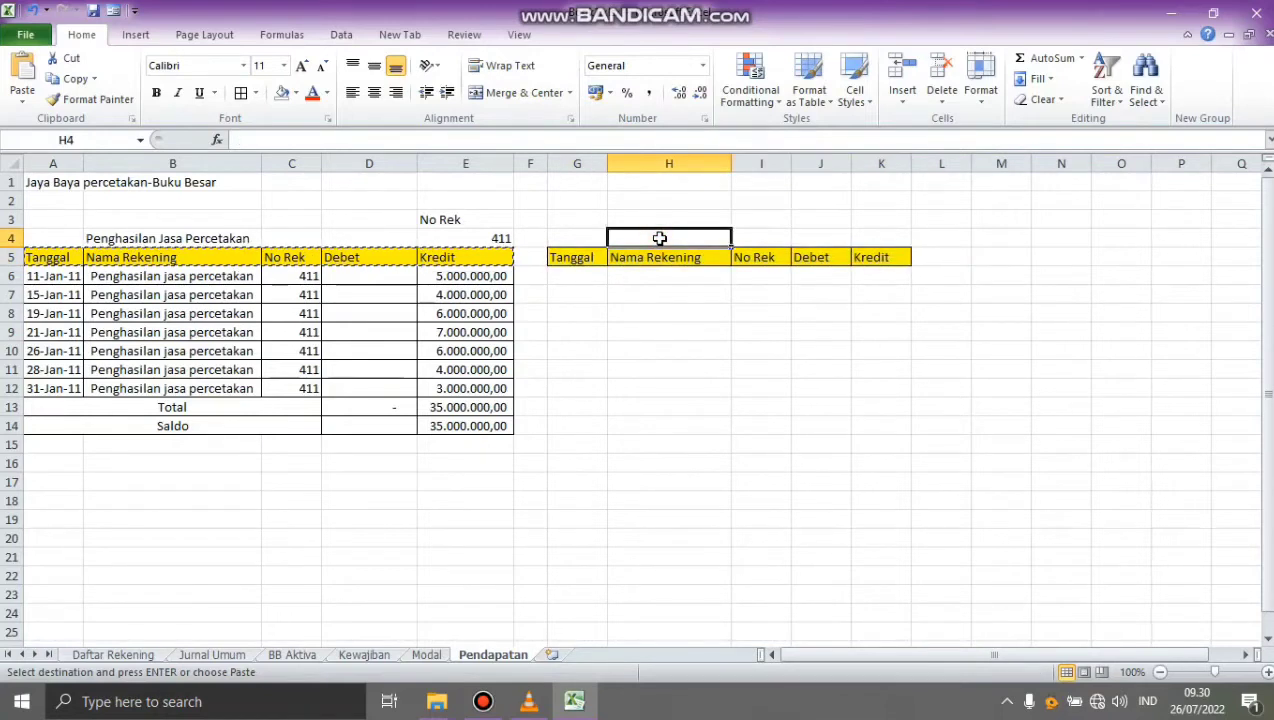
{"action": "key", "text": "Escape"}
{"action": "type", "text": "P"}
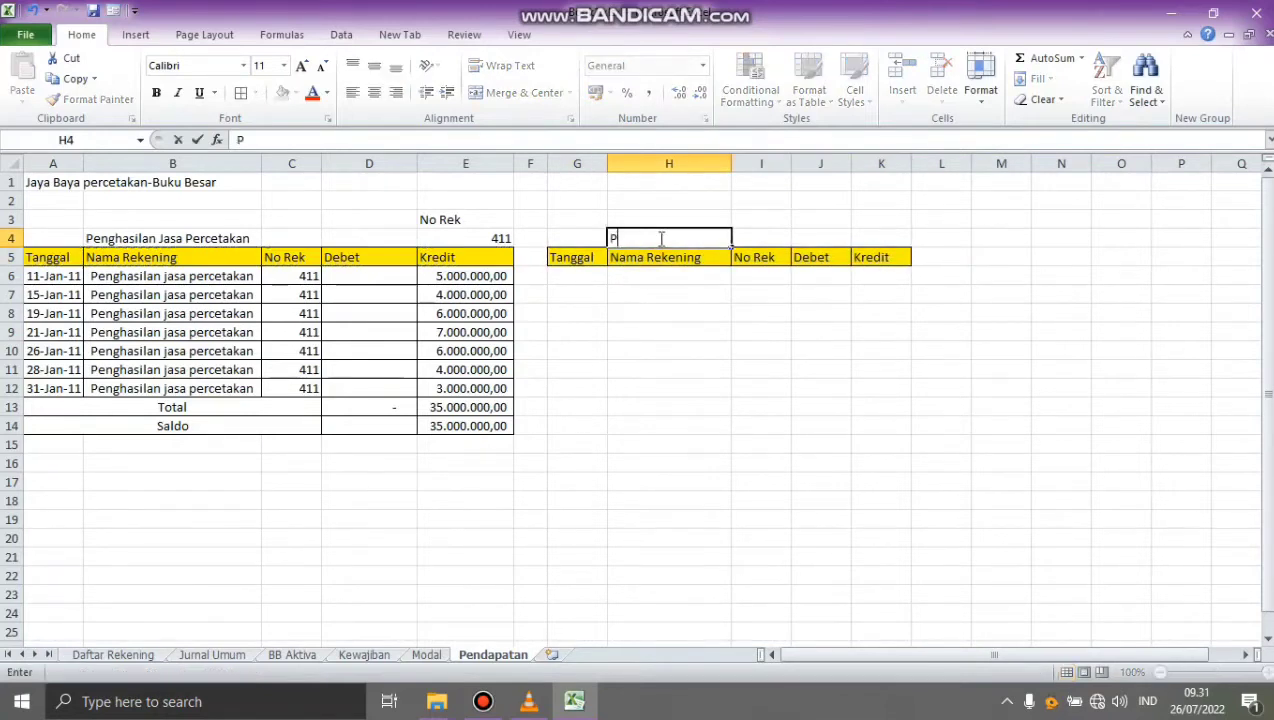
{"action": "type", "text": "enghasilan Jasa Lain"}
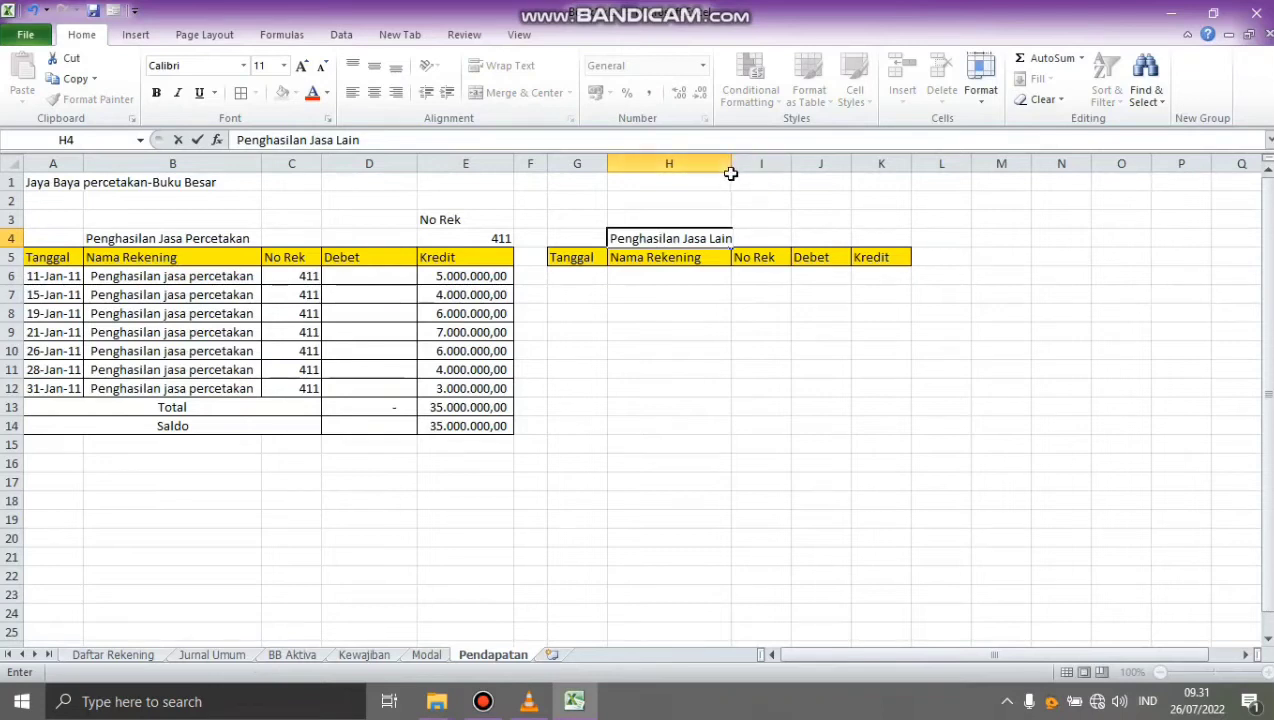
Step: Enter the criteria label No ek in K3 and the account code 412 in K4
{"action": "left_click", "coordinate": [872, 225]}
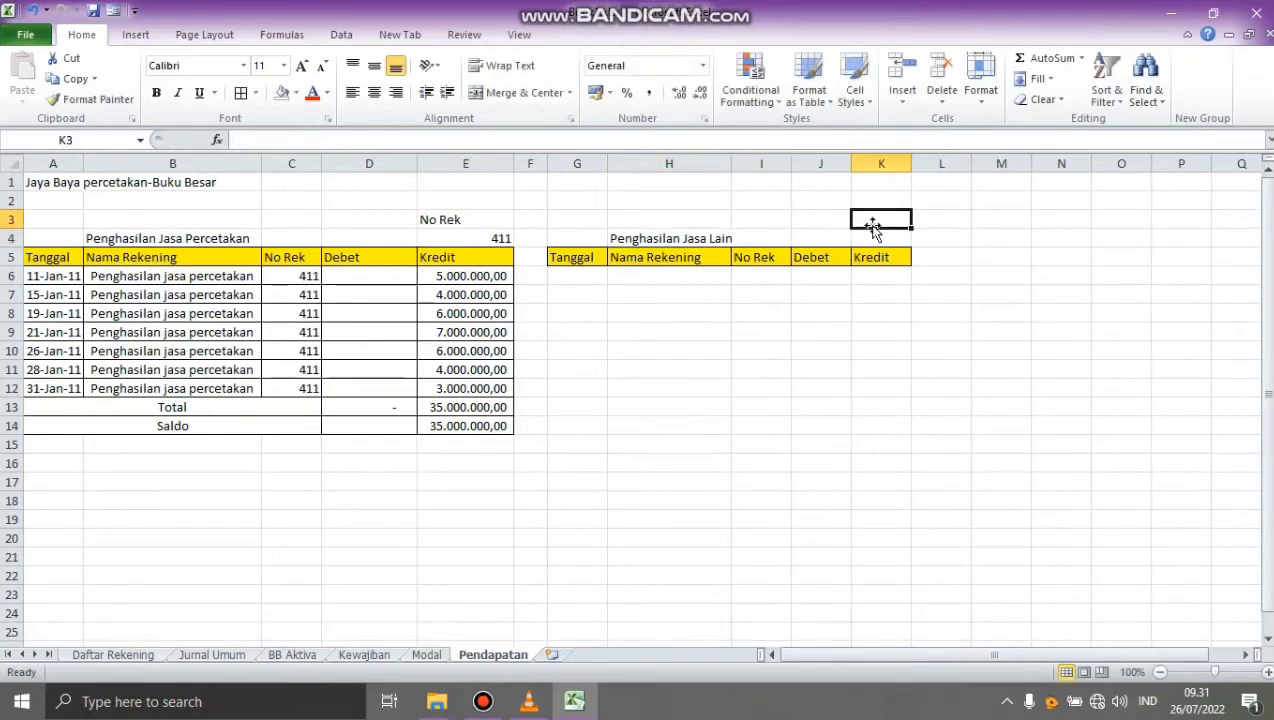
{"action": "type", "text": "No ek"}
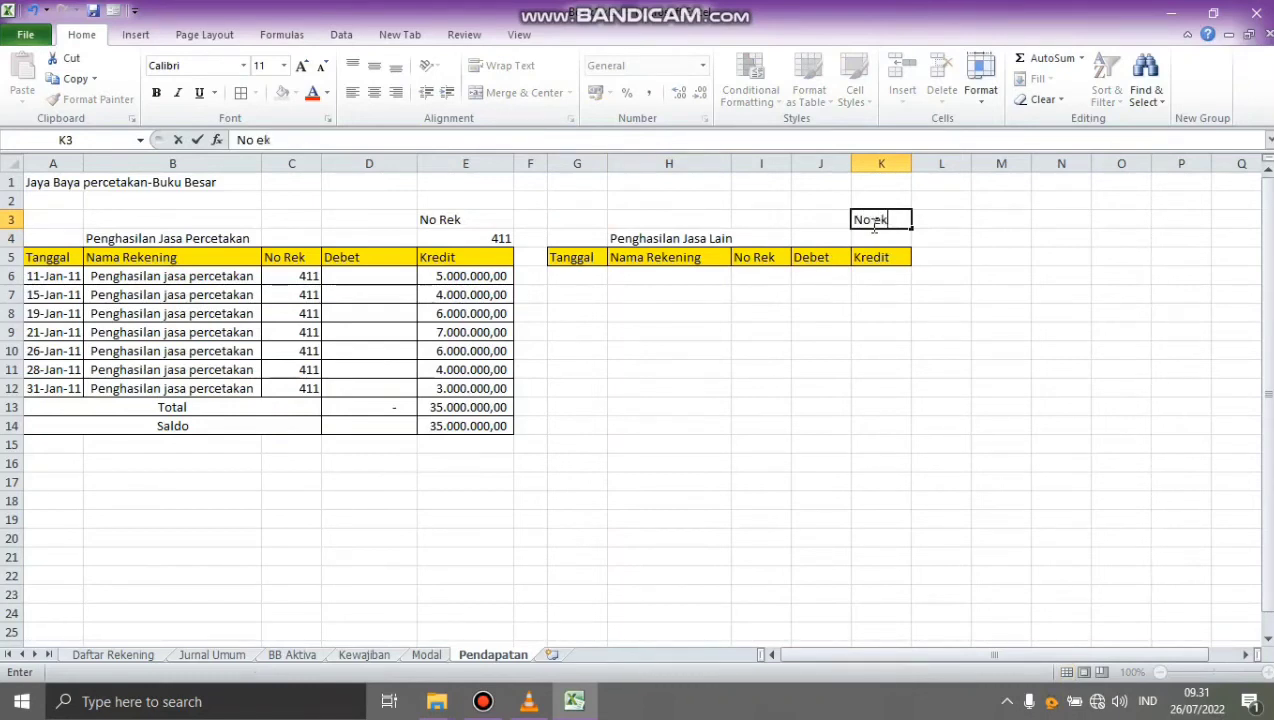
{"action": "key", "text": "Left"}
{"action": "key", "text": "Down"}
{"action": "key", "text": "Right"}
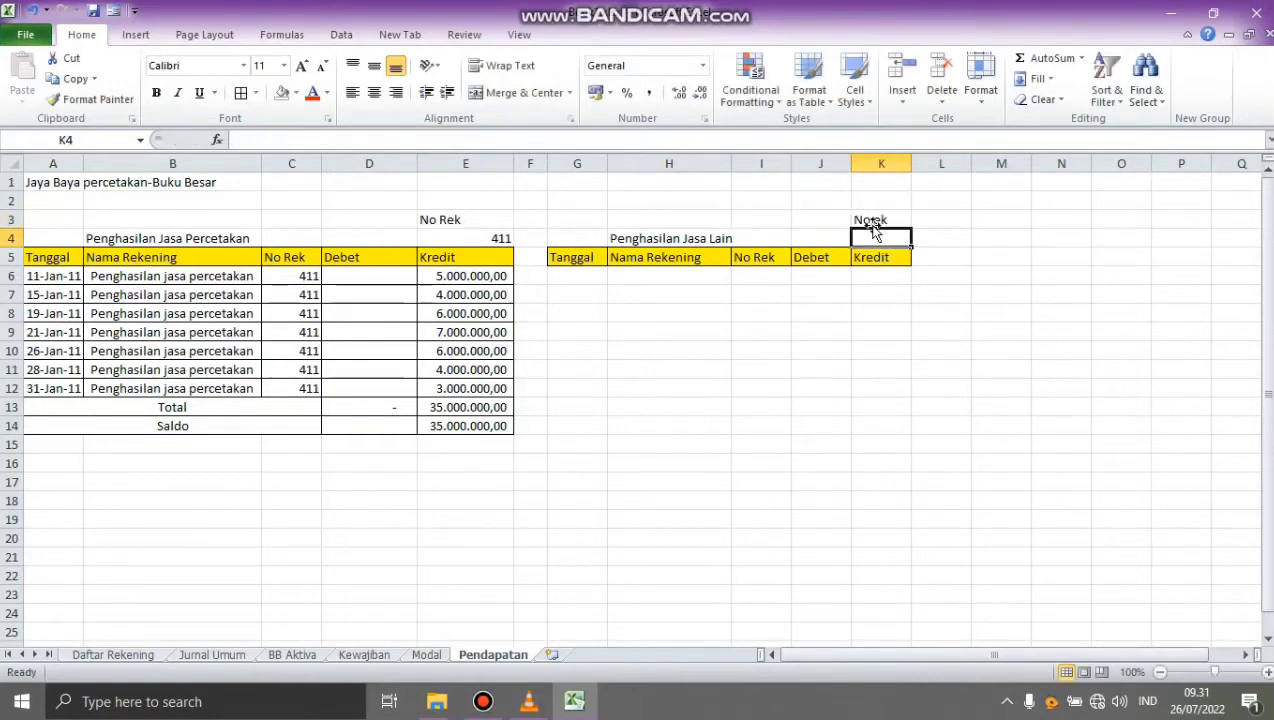
{"action": "type", "text": "412"}
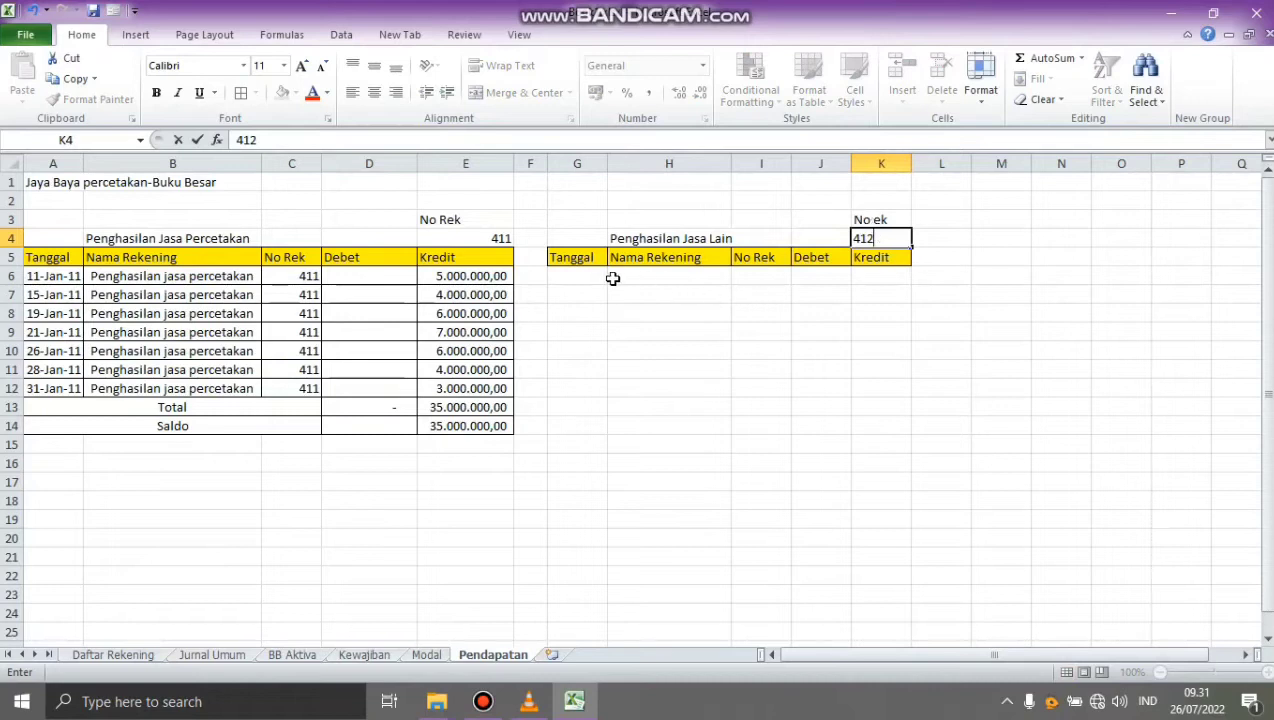
Step: Start an Advanced Filter from G5 that copies to another location, and clear its list, criteria and copy-to ranges
{"action": "left_click", "coordinate": [594, 259]}
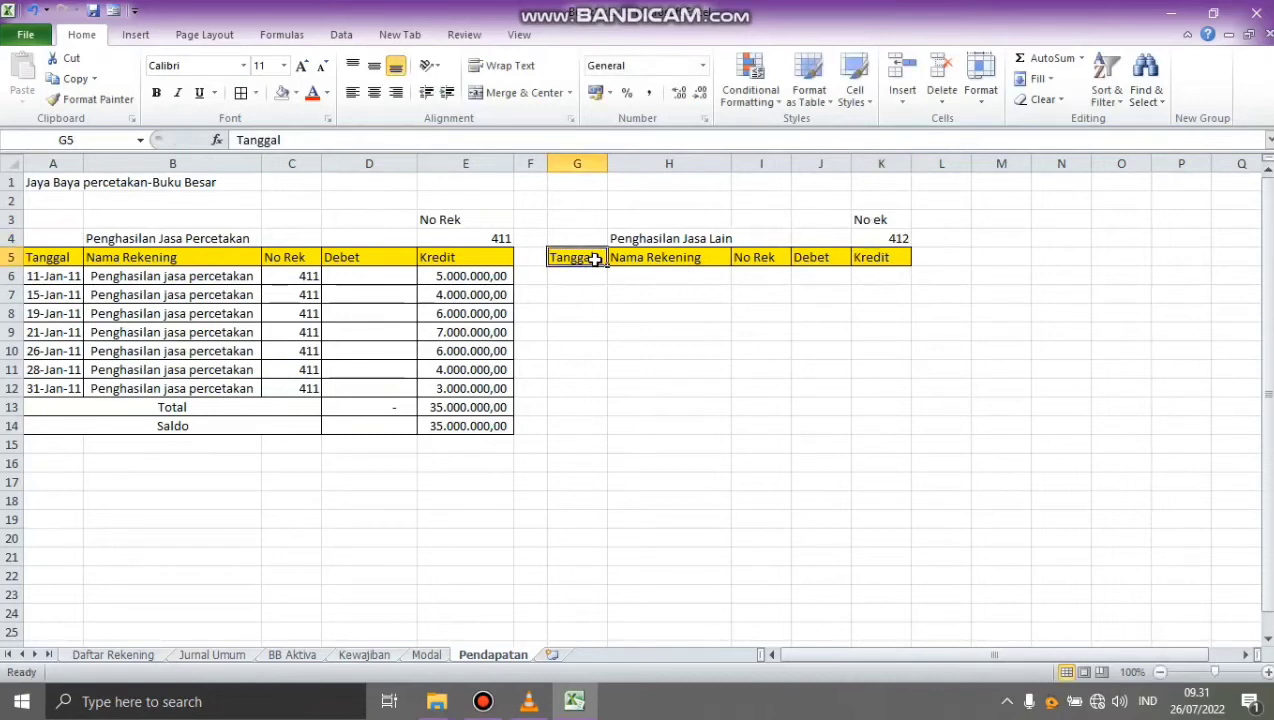
{"action": "left_click", "coordinate": [340, 36]}
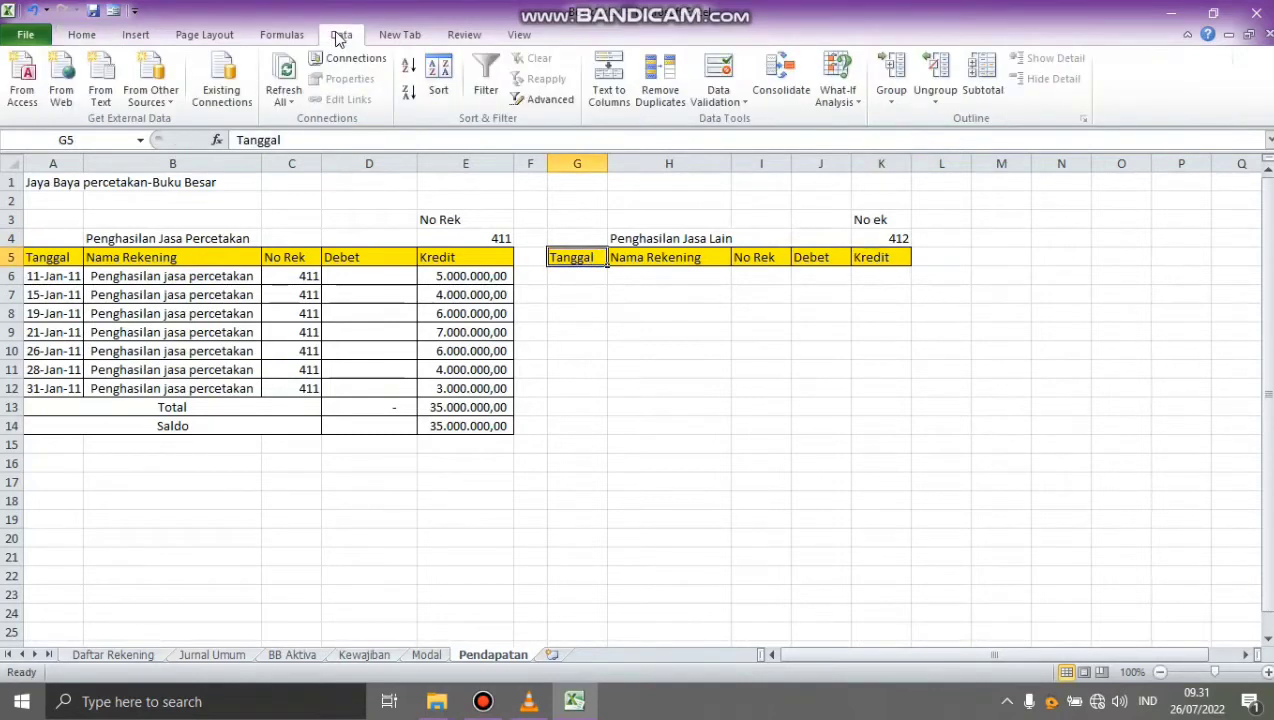
{"action": "left_click", "coordinate": [560, 103]}
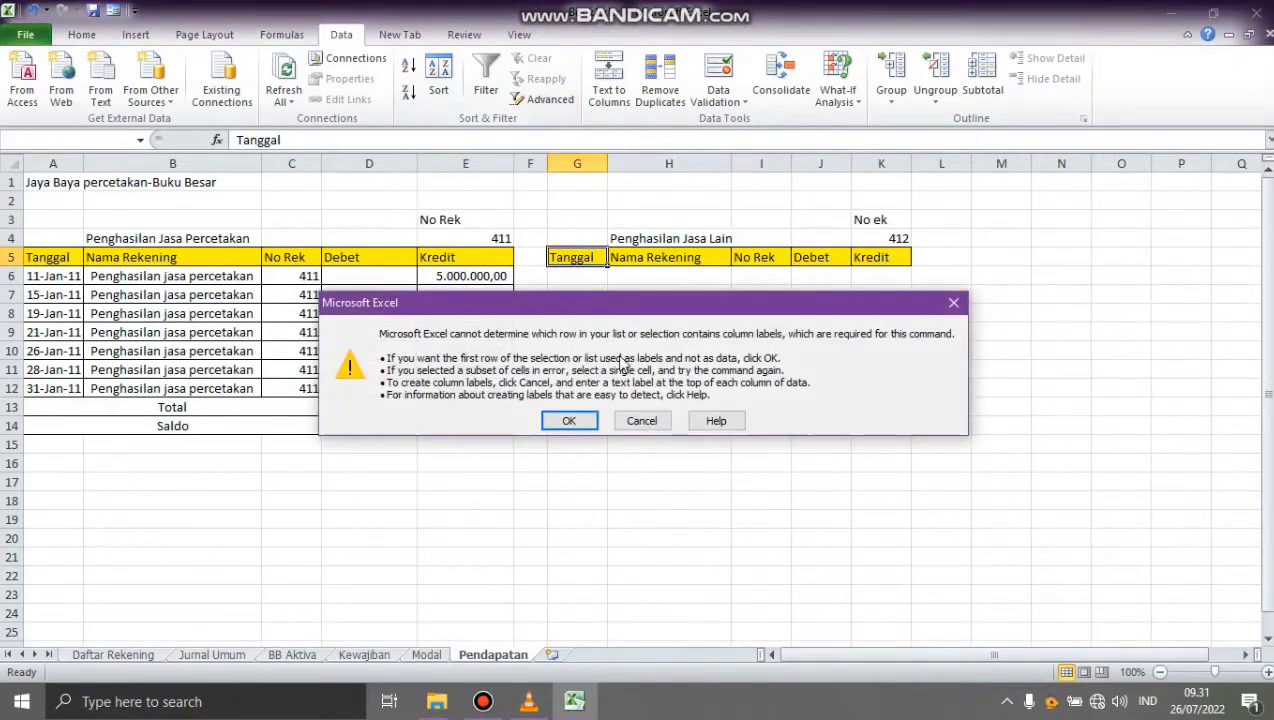
{"action": "left_click", "coordinate": [586, 420]}
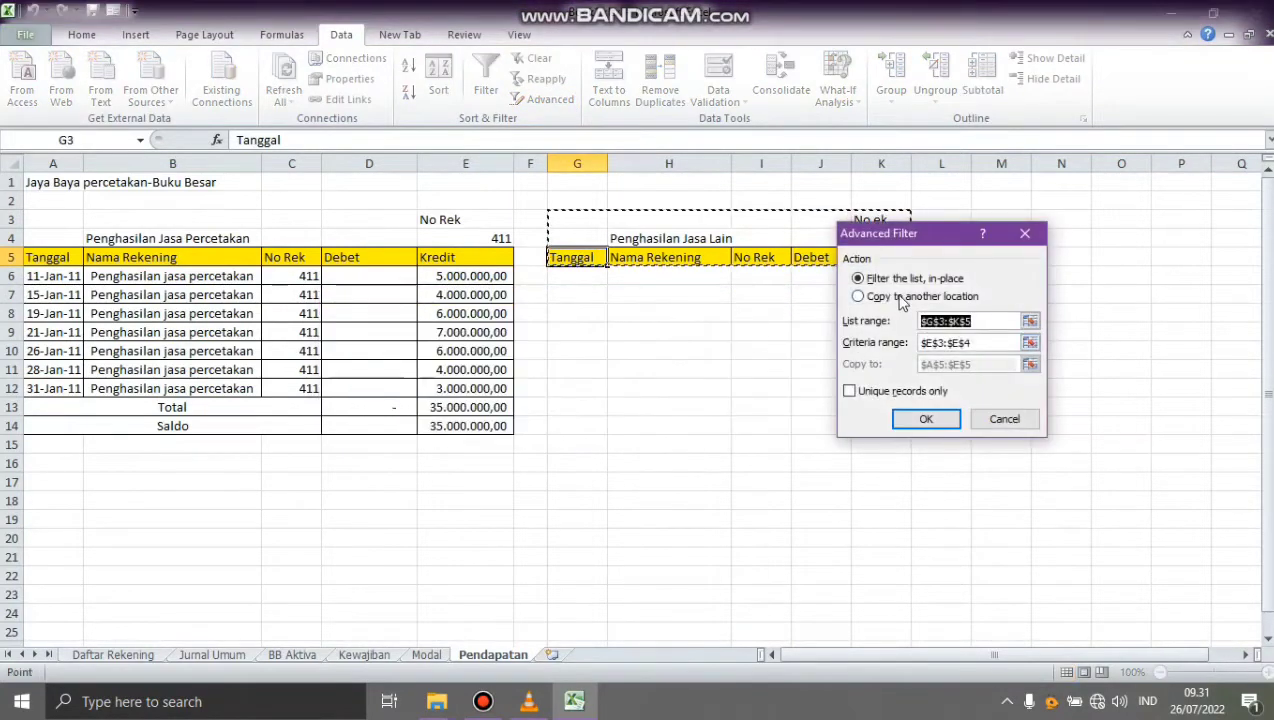
{"action": "left_click", "coordinate": [859, 297]}
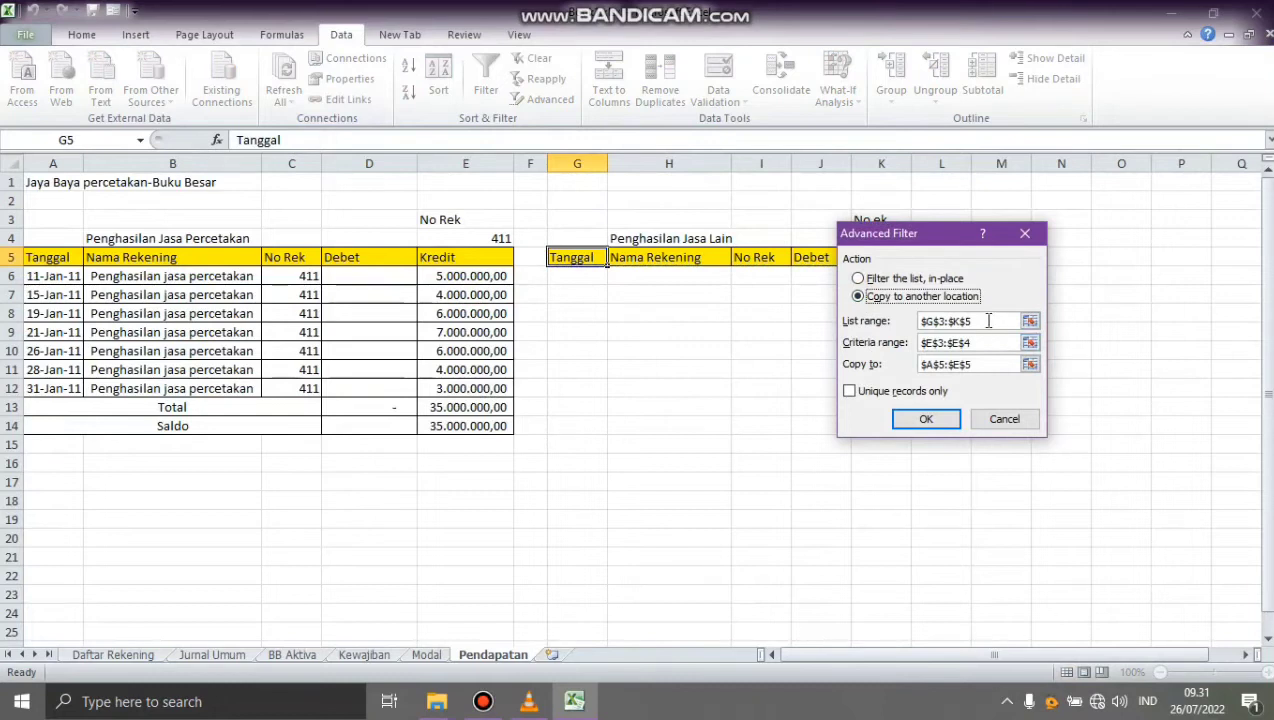
{"action": "key", "text": "BackSpace"}
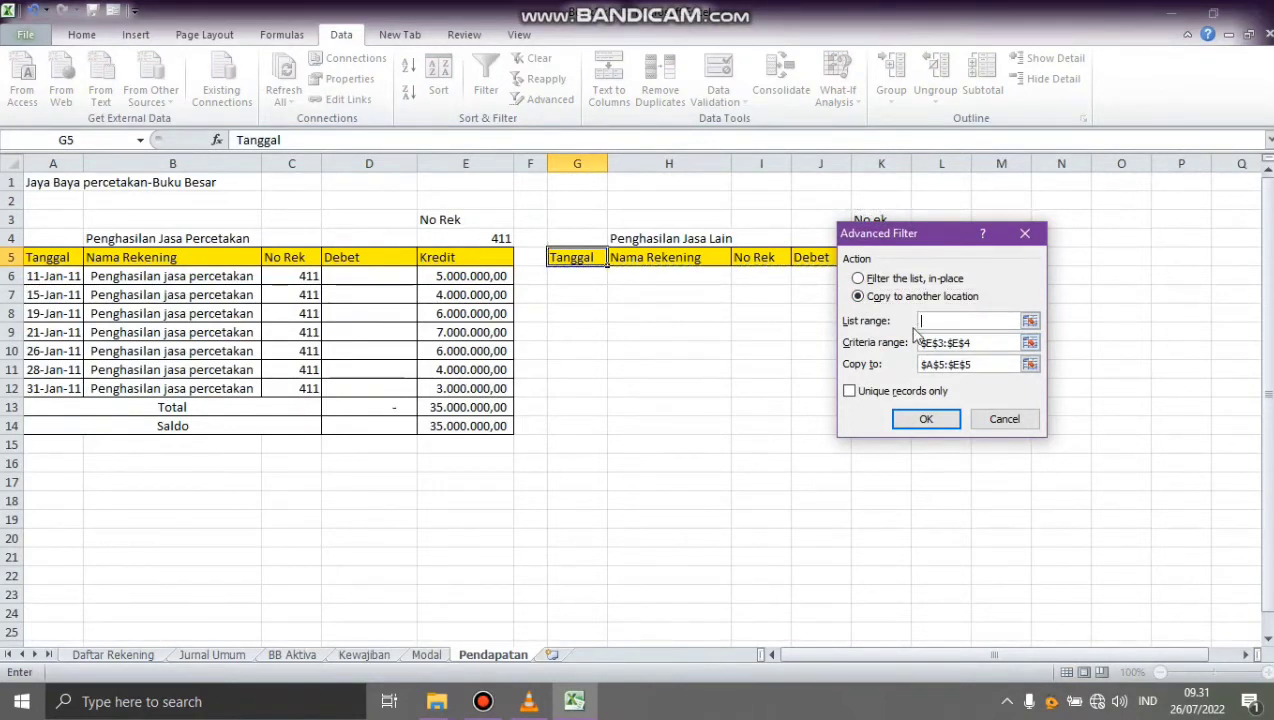
{"action": "left_click_drag", "start_coordinate": [977, 343], "coordinate": [910, 345]}
{"action": "key", "text": "BackSpace"}
{"action": "left_click_drag", "start_coordinate": [984, 366], "coordinate": [916, 366]}
{"action": "key", "text": "BackSpace"}
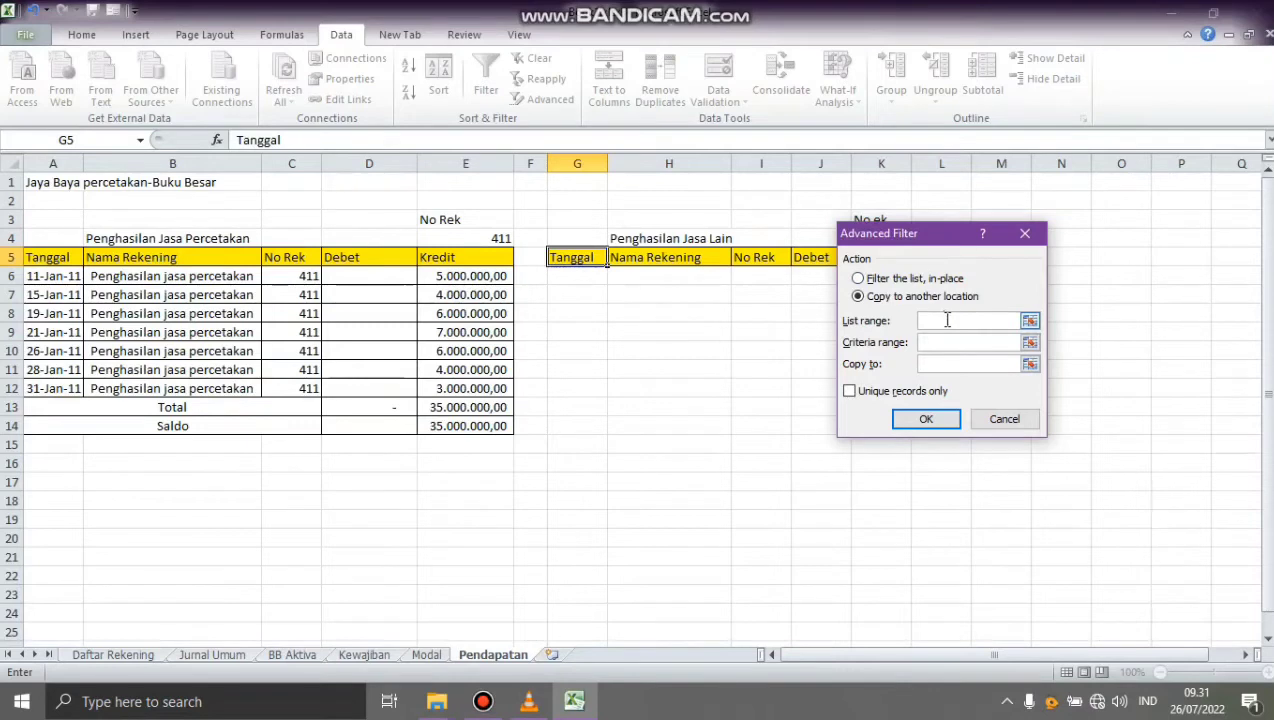
{"action": "left_click", "coordinate": [211, 656]}
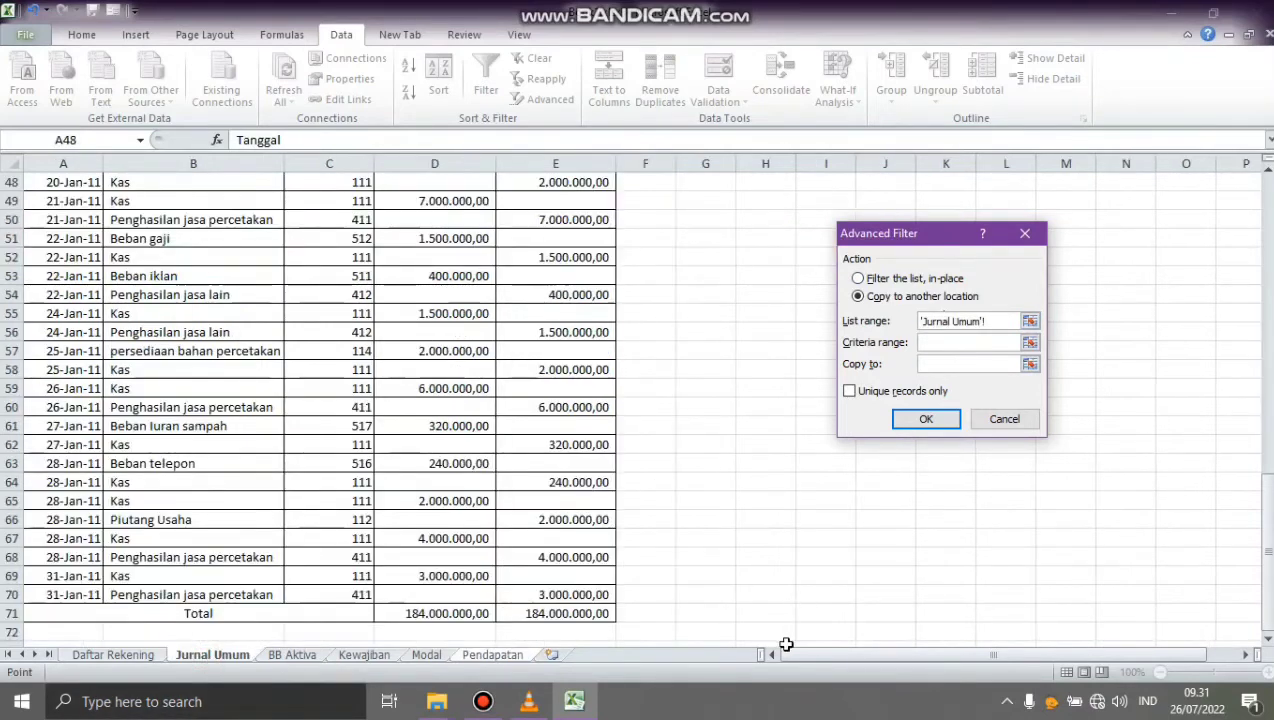
{"action": "left_click_drag", "start_coordinate": [1266, 515], "coordinate": [1261, 205]}
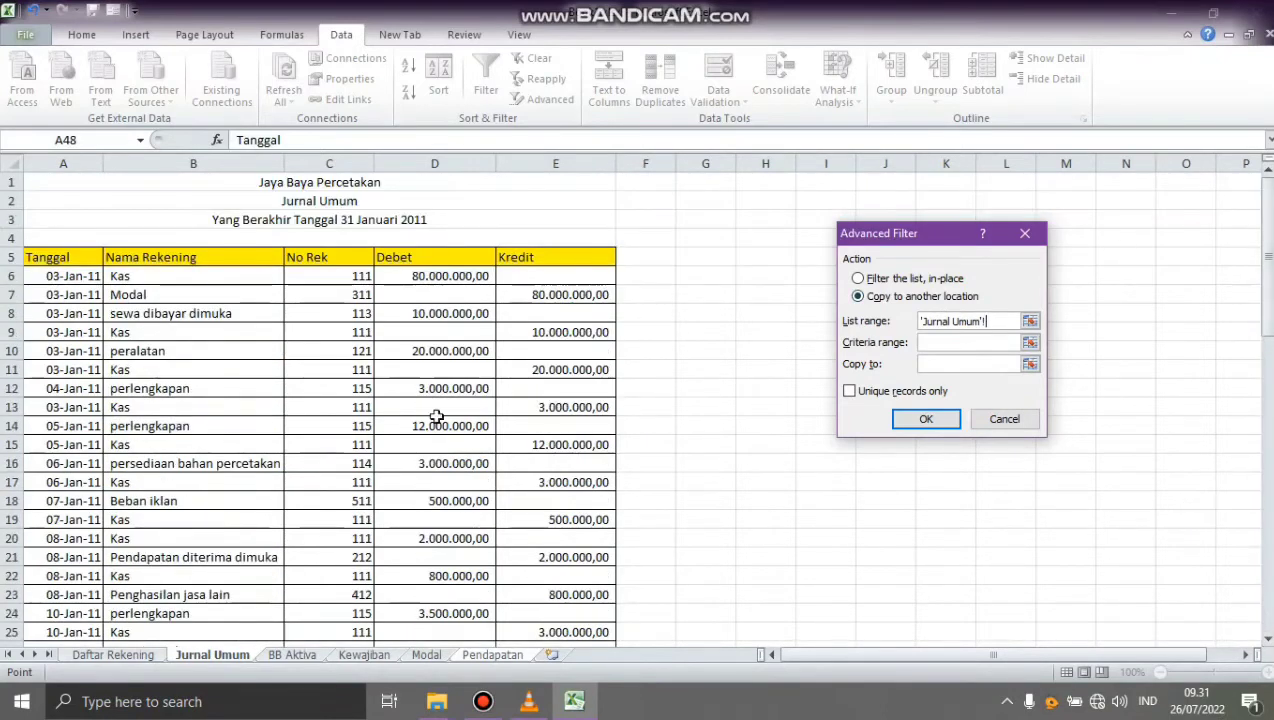
{"action": "left_click_drag", "start_coordinate": [88, 258], "coordinate": [590, 715]}
{"action": "left_click", "coordinate": [592, 713]}
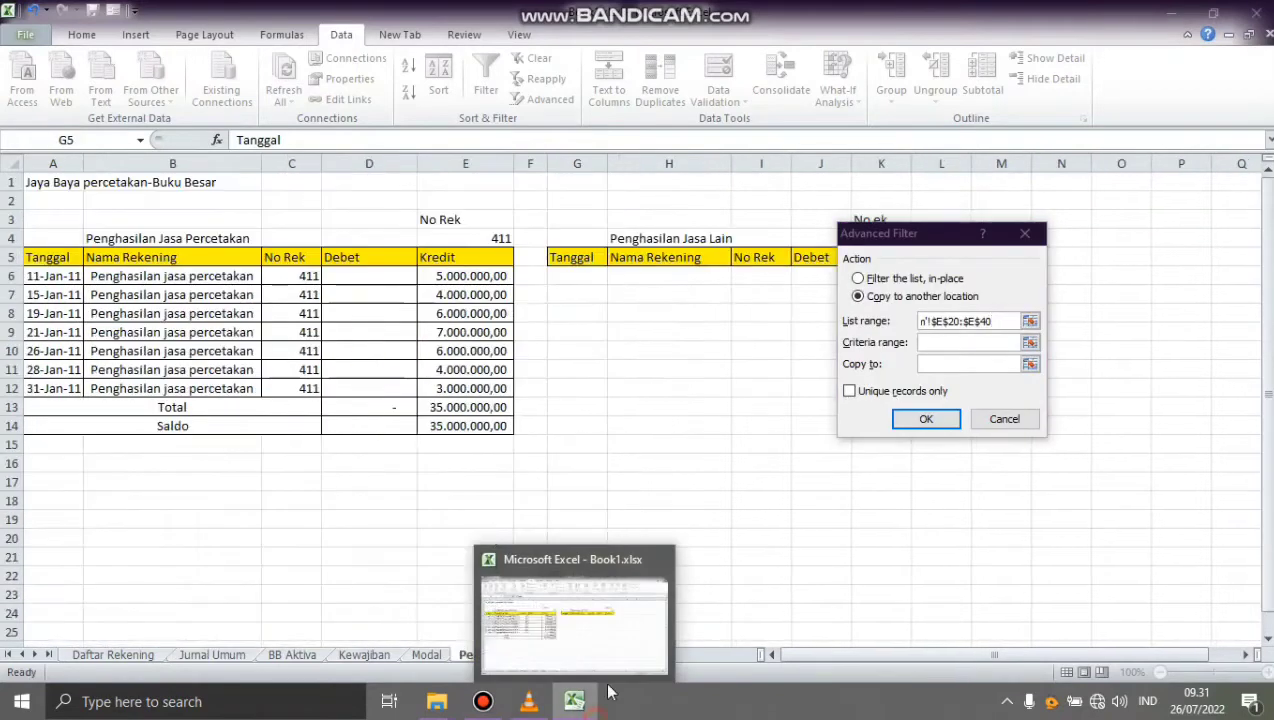
{"action": "left_click", "coordinate": [327, 463]}
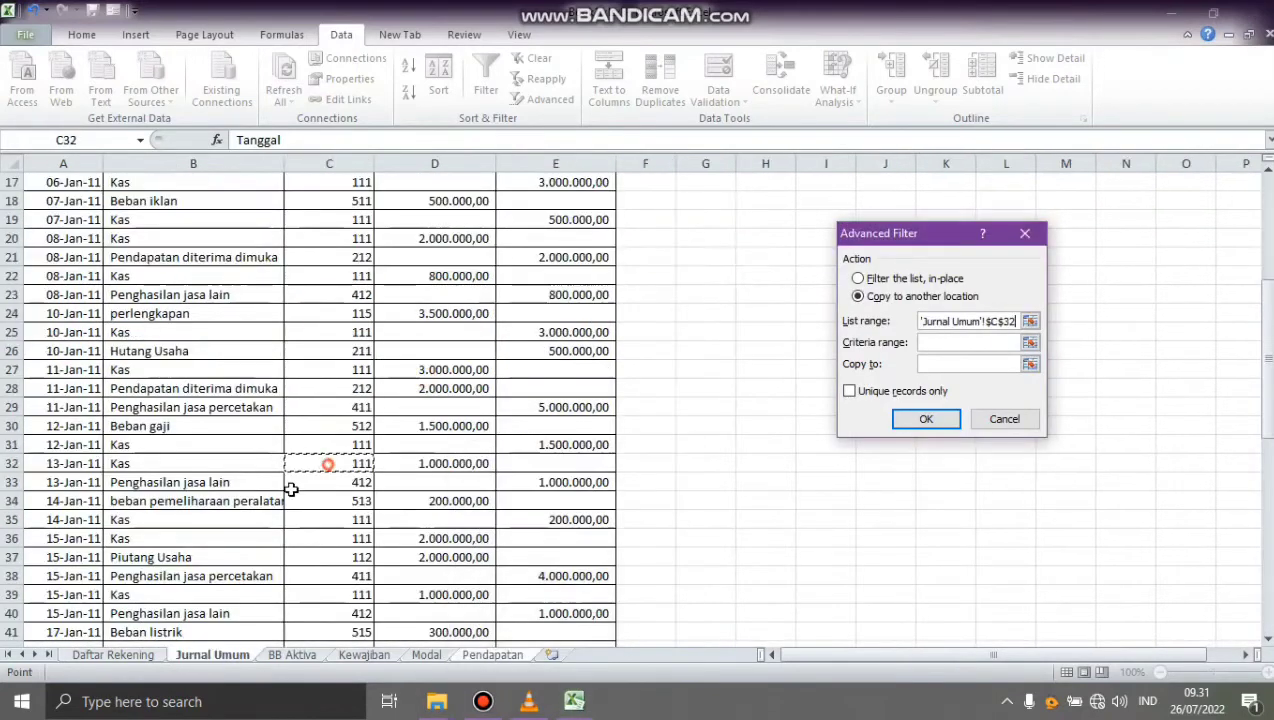
{"action": "left_click", "coordinate": [245, 635]}
{"action": "left_click", "coordinate": [438, 485]}
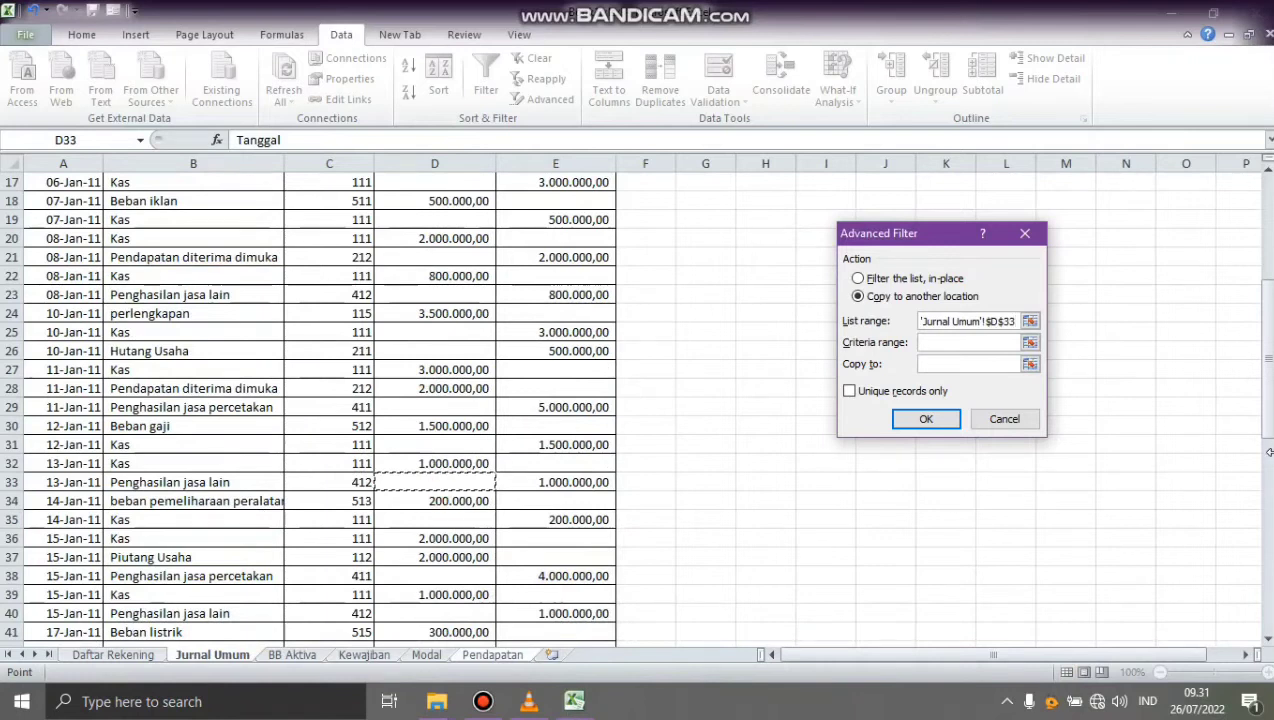
{"action": "left_click_drag", "start_coordinate": [1267, 412], "coordinate": [1252, 232]}
{"action": "left_click", "coordinate": [1253, 232]}
{"action": "left_click_drag", "start_coordinate": [649, 243], "coordinate": [40, 258]}
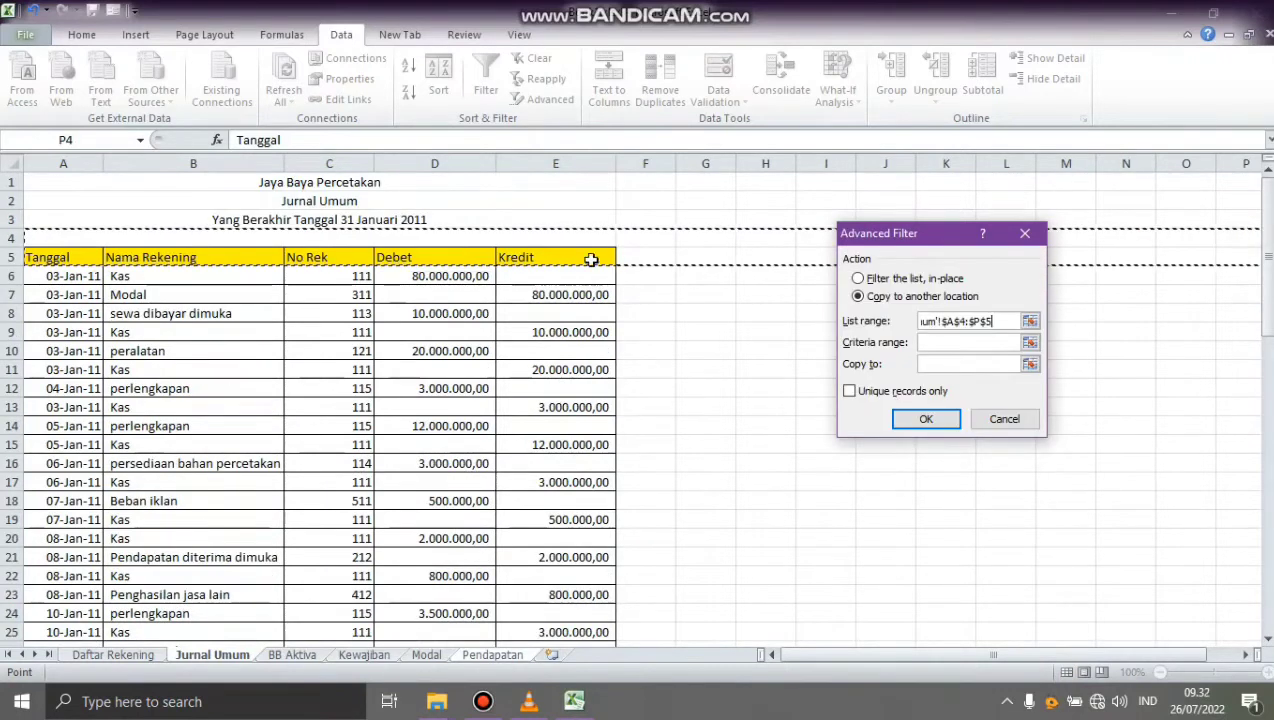
{"action": "left_click_drag", "start_coordinate": [997, 318], "coordinate": [922, 309]}
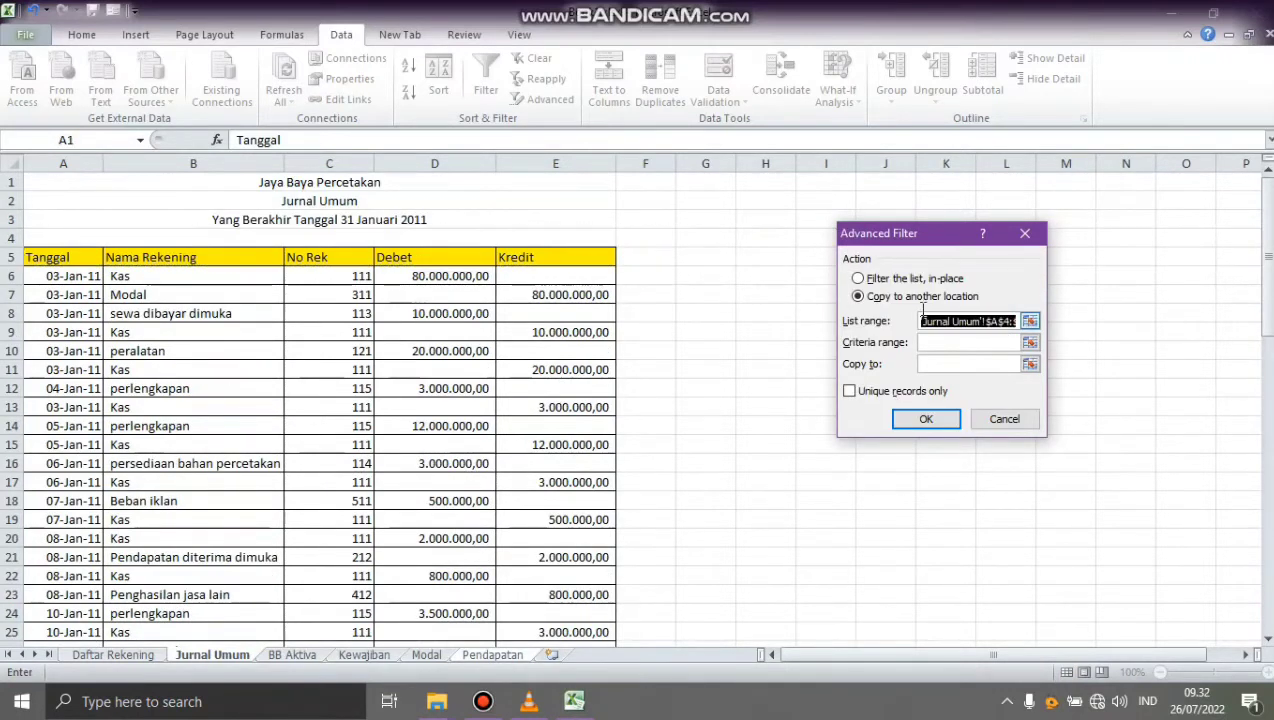
{"action": "key", "text": "BackSpace"}
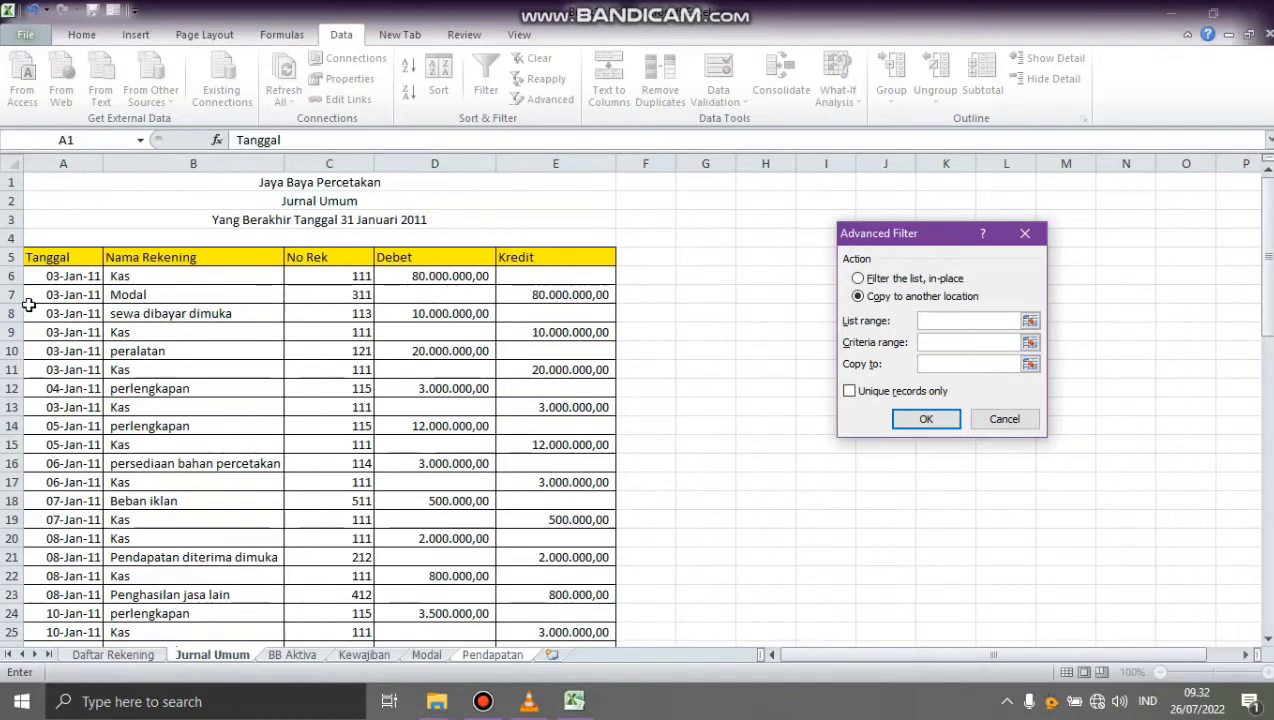
Step: Set the filter's list range to A5:E70 on Jurnal Umum, criteria range to K3:K4 and copy-to range to G5:K5 on Pendapatan
{"action": "left_click", "coordinate": [66, 238]}
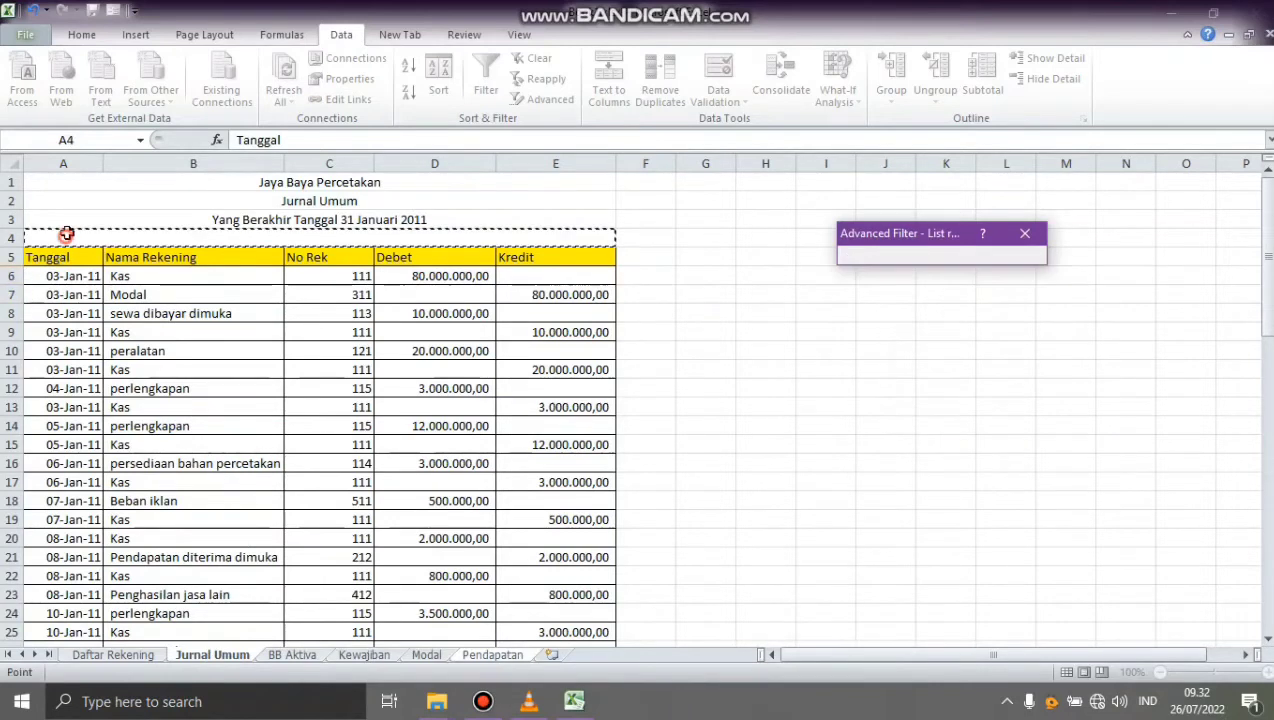
{"action": "left_click_drag", "start_coordinate": [71, 258], "coordinate": [562, 597]}
{"action": "left_click", "coordinate": [990, 342]}
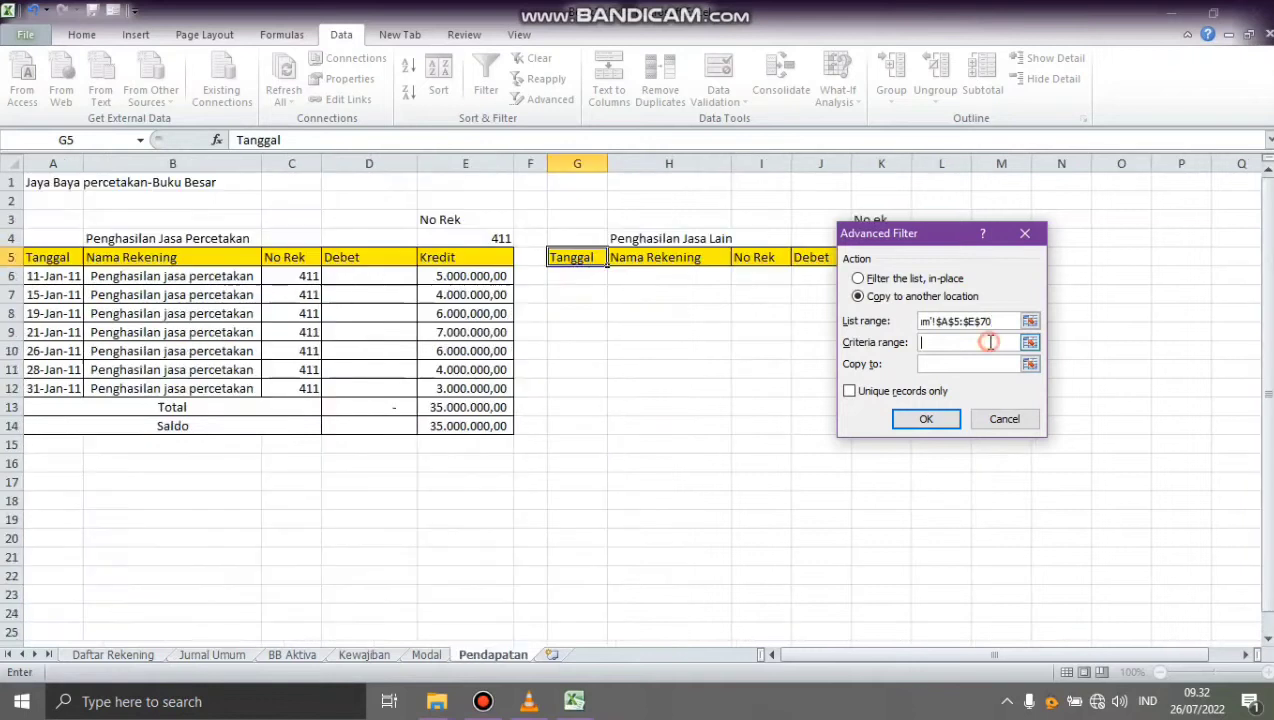
{"action": "mouse_move", "coordinate": [866, 217]}
{"action": "left_mouse_down"}
{"action": "mouse_move", "coordinate": [868, 252]}
{"action": "mouse_move", "coordinate": [868, 238]}
{"action": "left_mouse_up"}
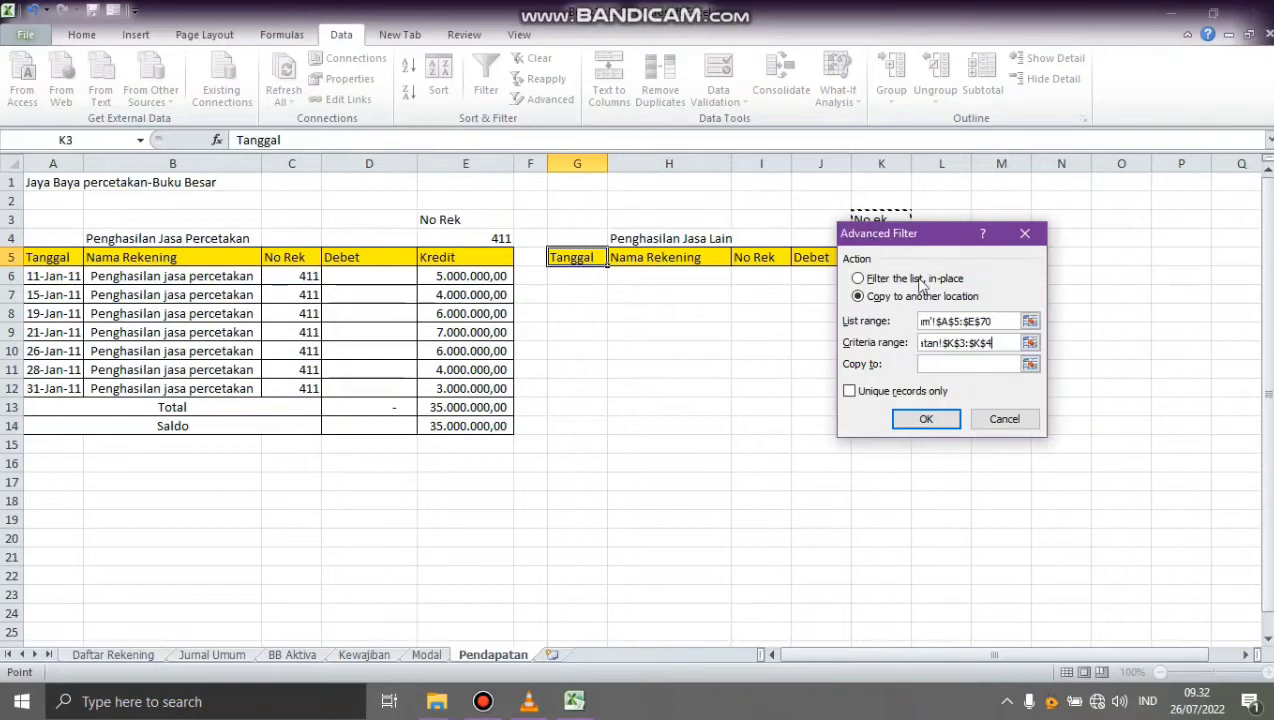
{"action": "left_click", "coordinate": [968, 364]}
{"action": "left_click_drag", "start_coordinate": [575, 257], "coordinate": [889, 258]}
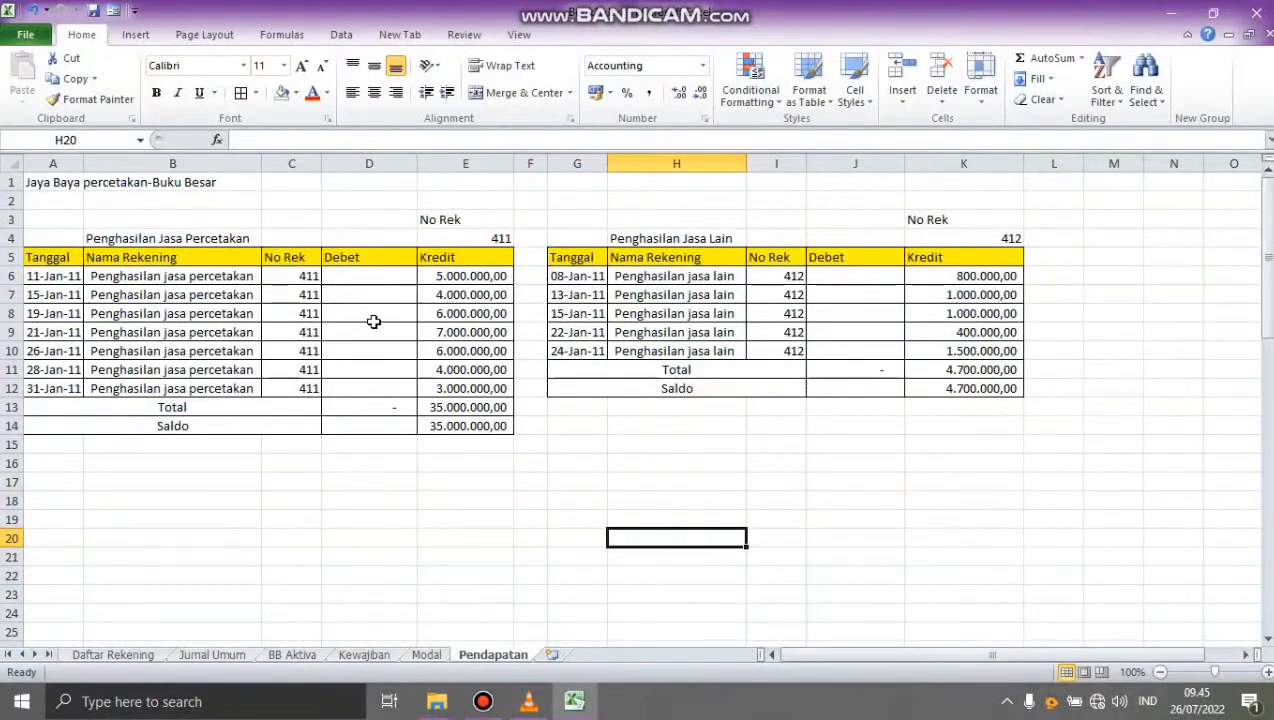
Step: Add a new worksheet named Beban and enter the title Jaya Baya Percetakan-Buku Besar in A1
{"action": "left_click", "coordinate": [551, 654]}
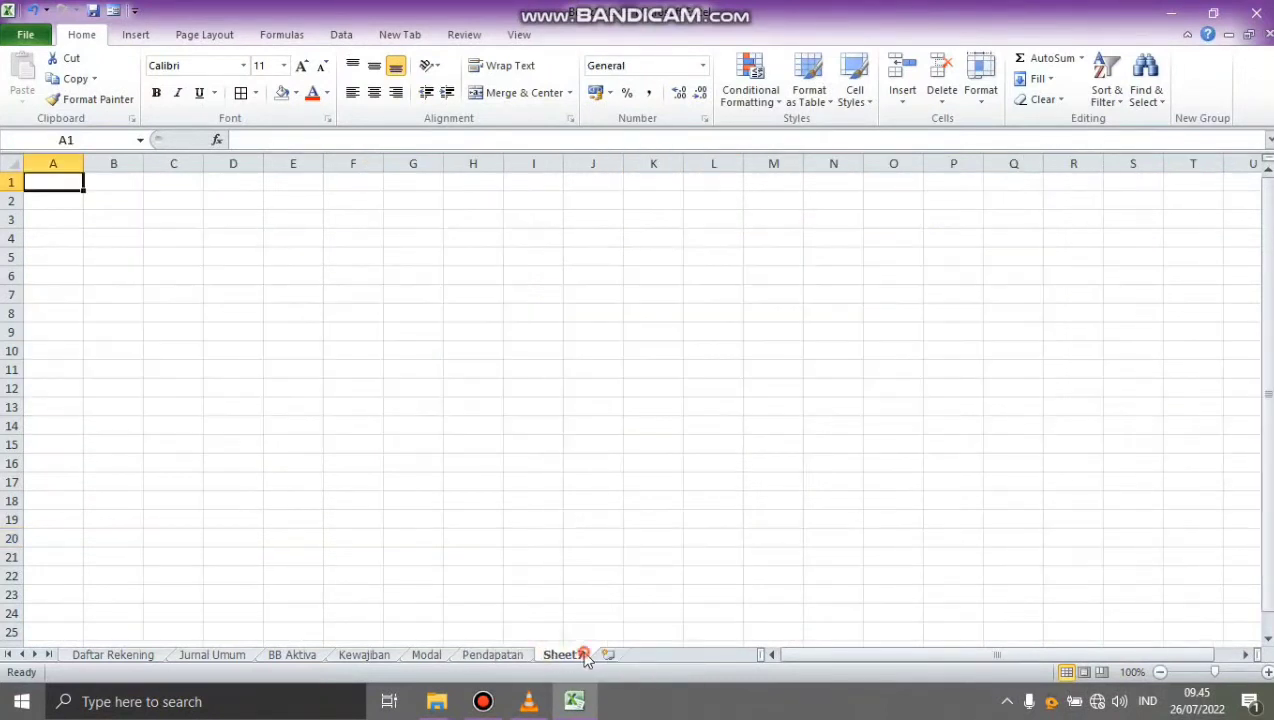
{"action": "double_click", "coordinate": [585, 655]}
{"action": "key", "text": "BackSpace"}
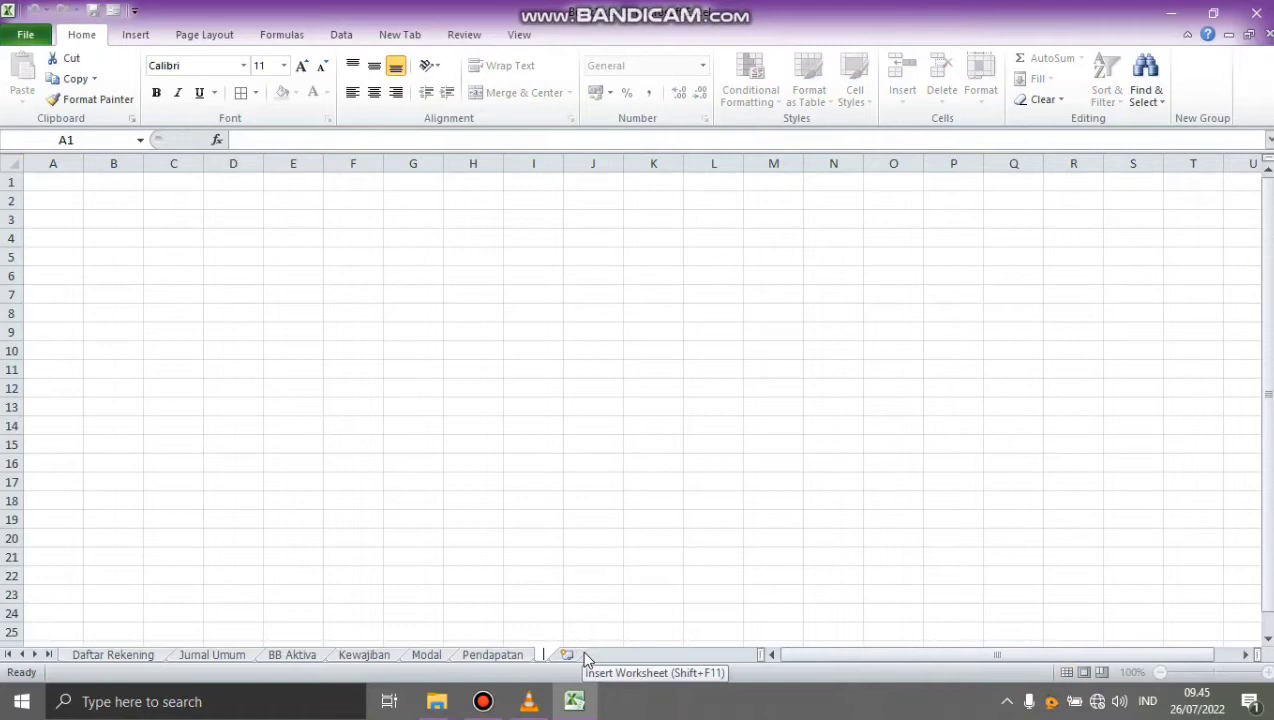
{"action": "type", "text": "Beban"}
{"action": "key", "text": "Return"}
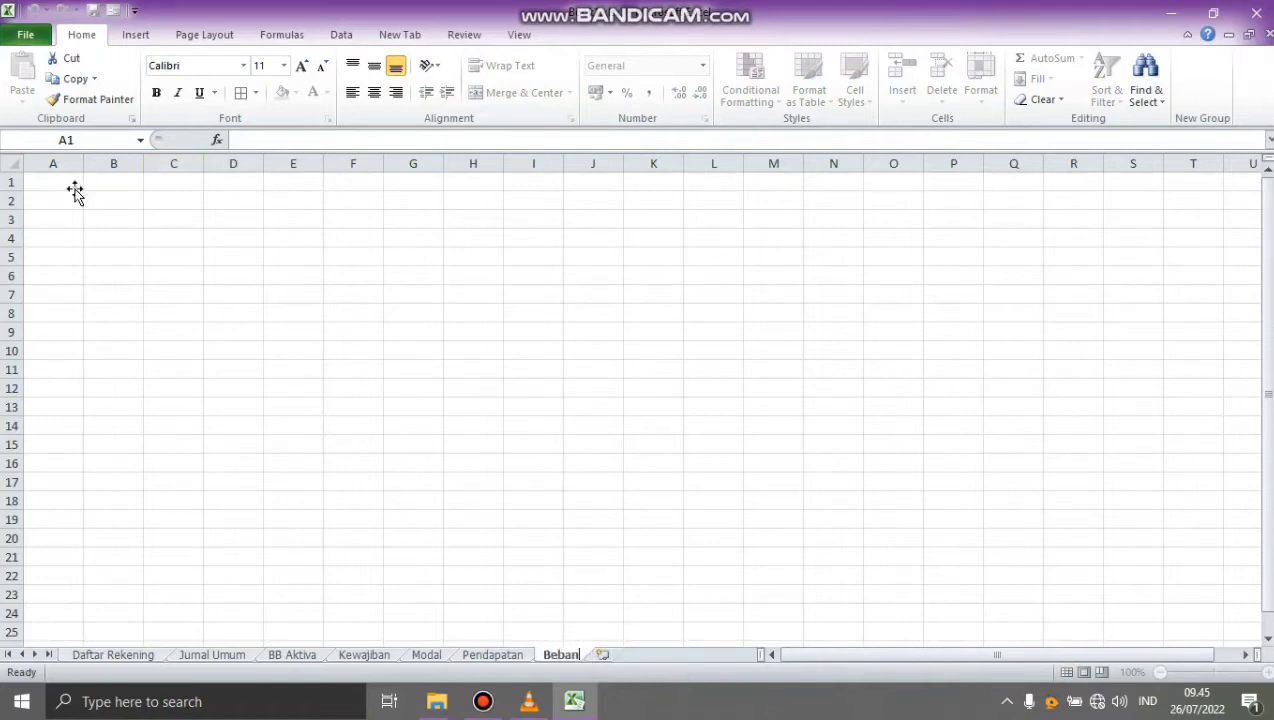
{"action": "left_click", "coordinate": [75, 188]}
{"action": "type", "text": "Jaya Baya Percetakan-Buku Besar"}
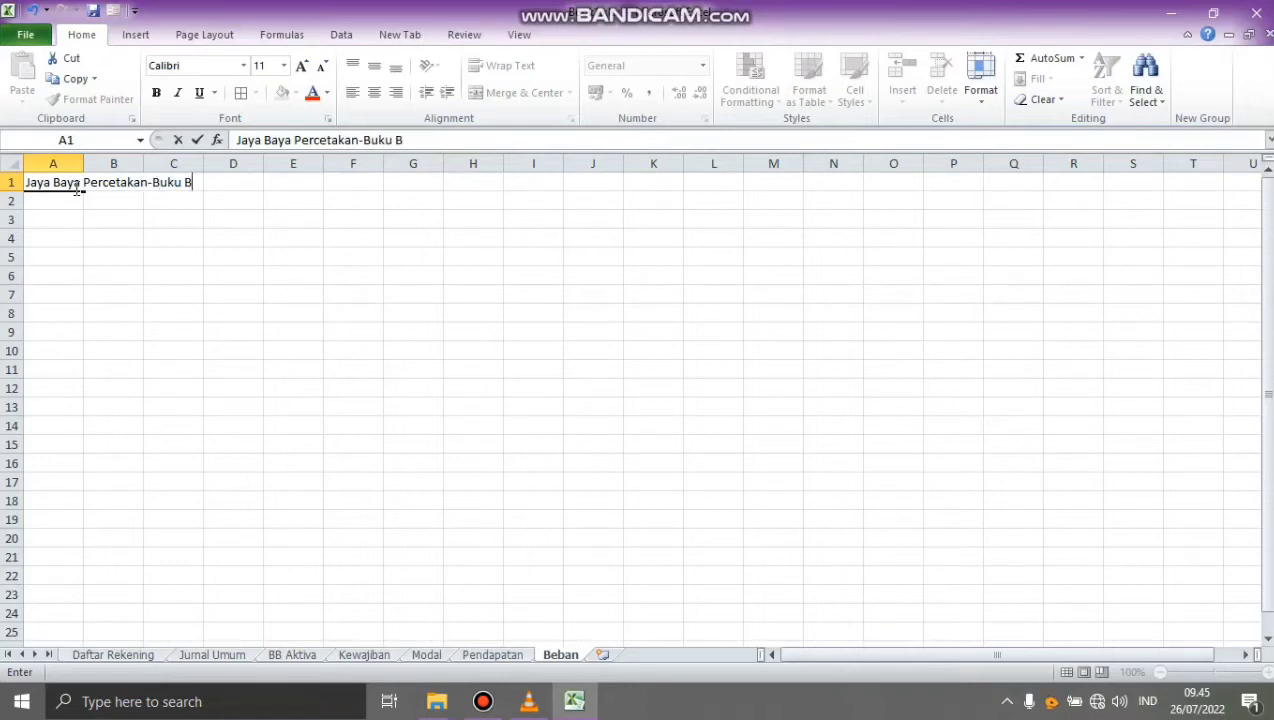
Step: Copy the header row G5:K5 from Pendapatan to A5 on Beban and widen column B to fit Nama Rekening
{"action": "left_click", "coordinate": [47, 259]}
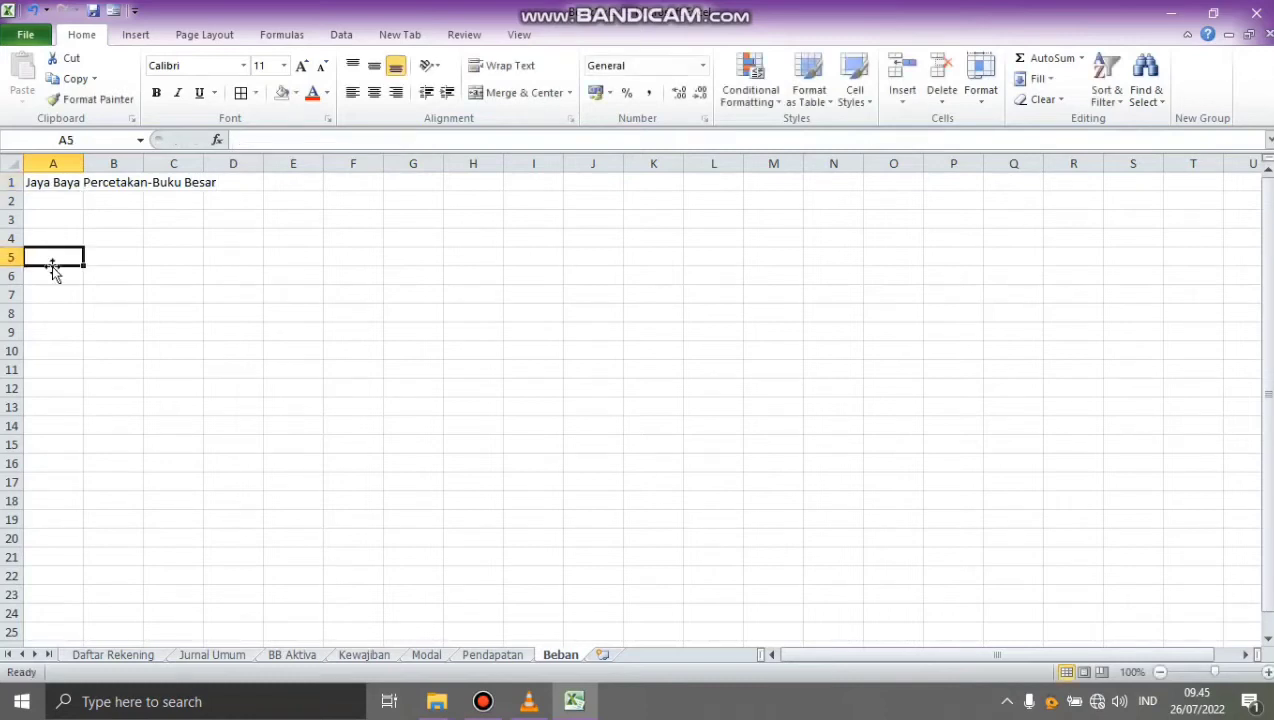
{"action": "left_click", "coordinate": [500, 656]}
{"action": "left_click_drag", "start_coordinate": [585, 259], "coordinate": [927, 259]}
{"action": "key", "text": "ctrl+c"}
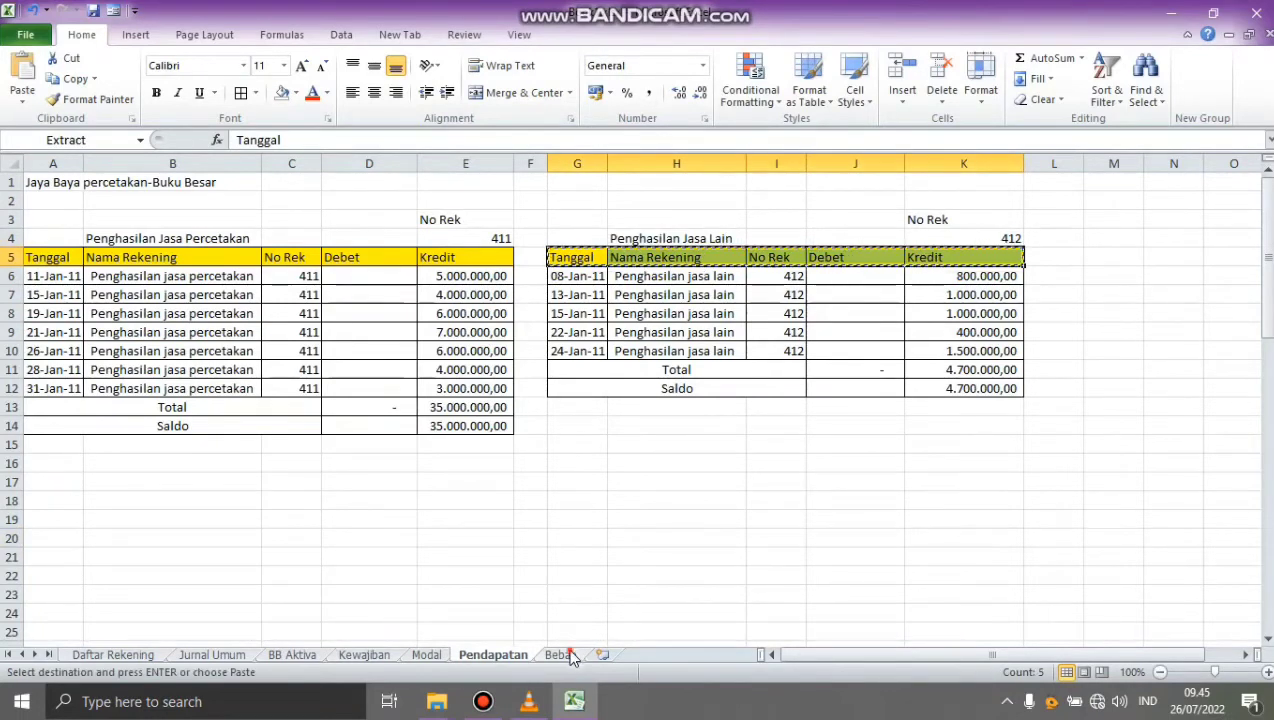
{"action": "left_click", "coordinate": [560, 655]}
{"action": "key", "text": "ctrl+v"}
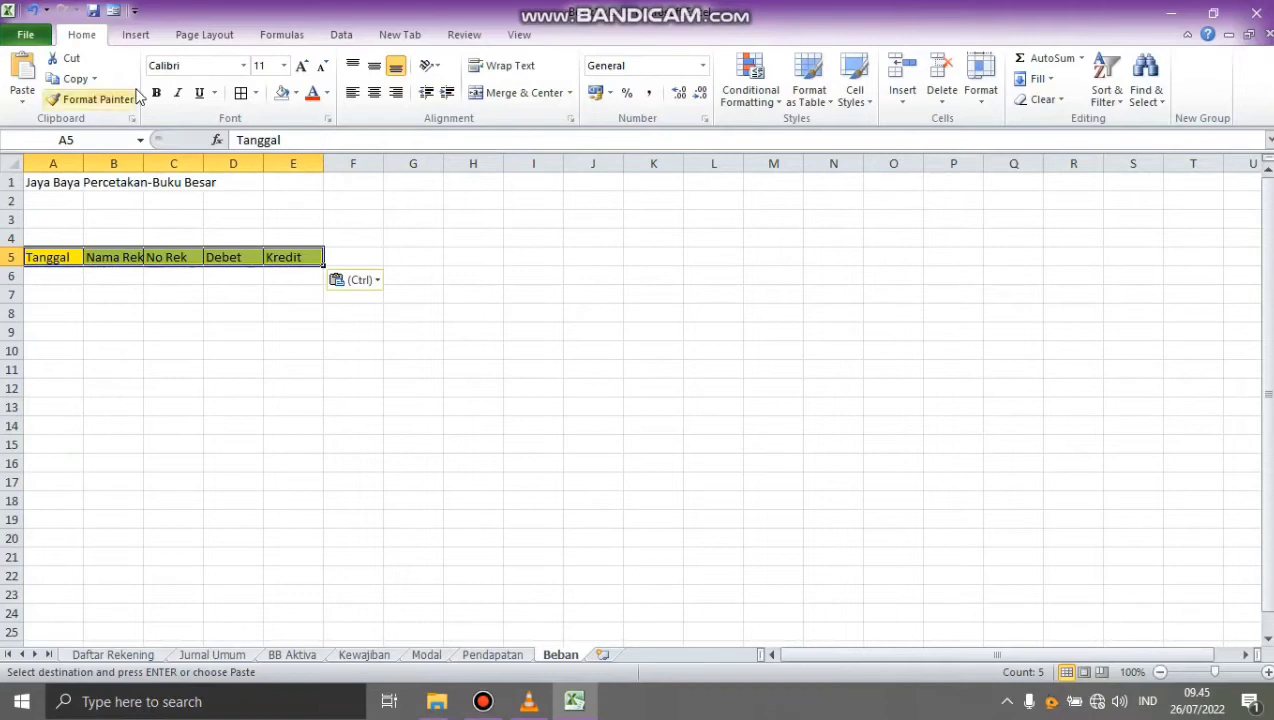
{"action": "left_click_drag", "start_coordinate": [143, 162], "coordinate": [202, 162]}
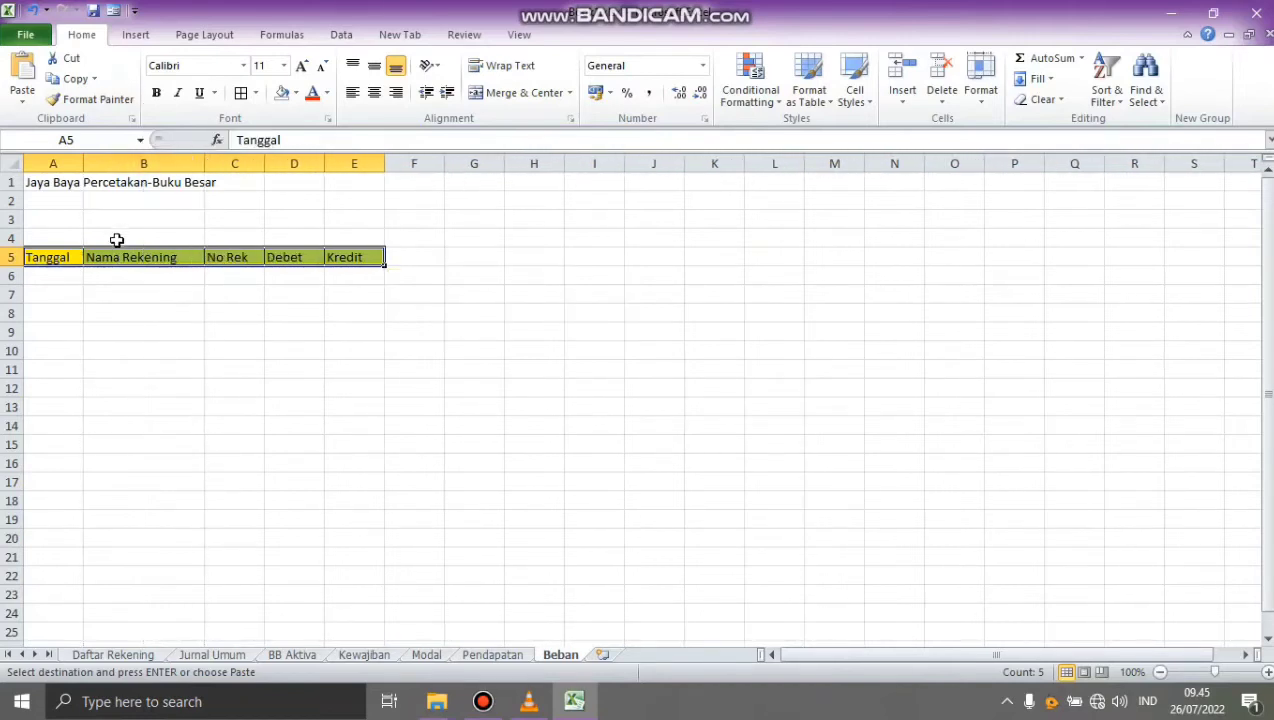
Step: Enter the ledger title Beban iklan in B4 above the header row
{"action": "left_click", "coordinate": [117, 240]}
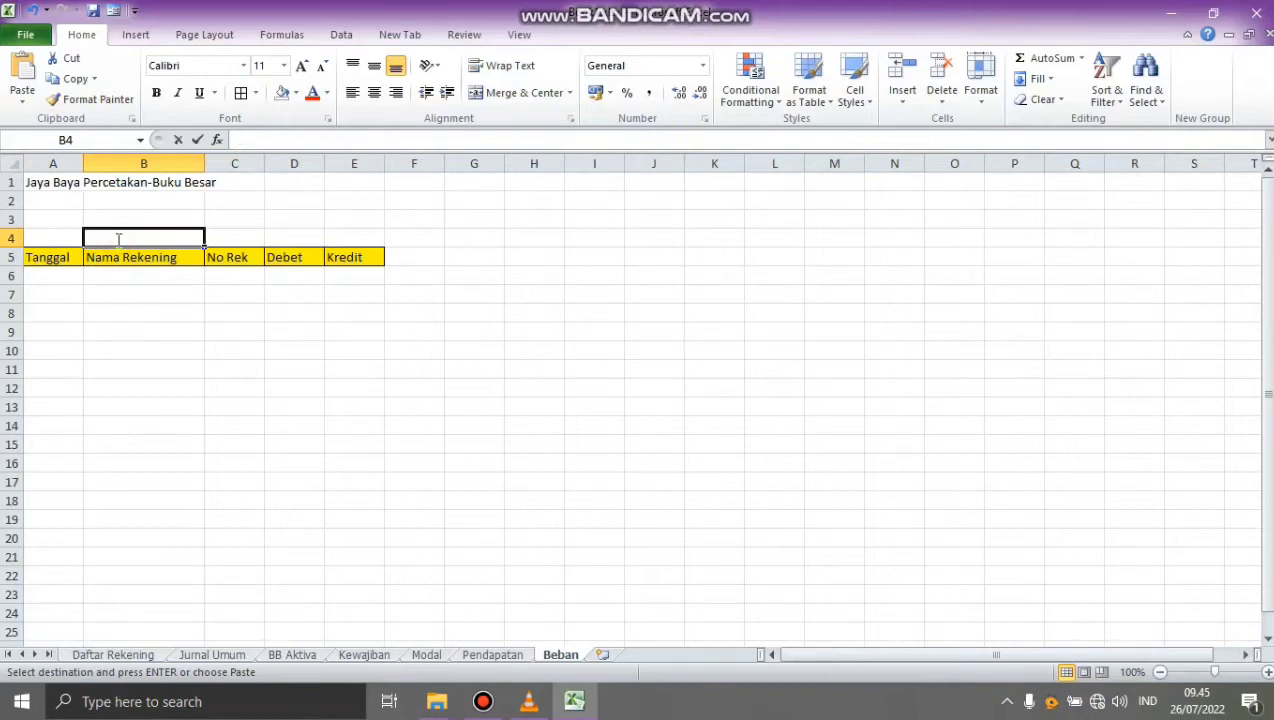
{"action": "type", "text": "Beban ikl"}
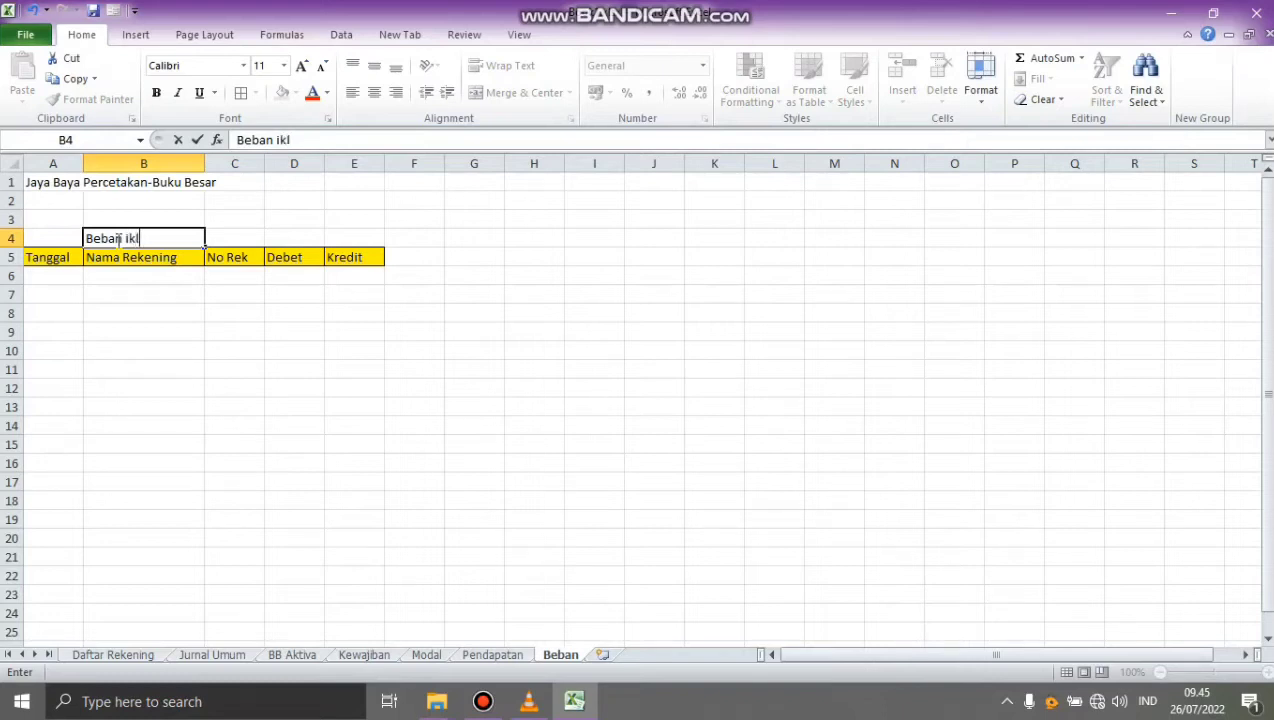
{"action": "key", "text": "Tab"}
Step: Enter the criteria label No Rek in E3 and the account code 511 in E4
{"action": "key", "text": "Tab"}
{"action": "key", "text": "Tab"}
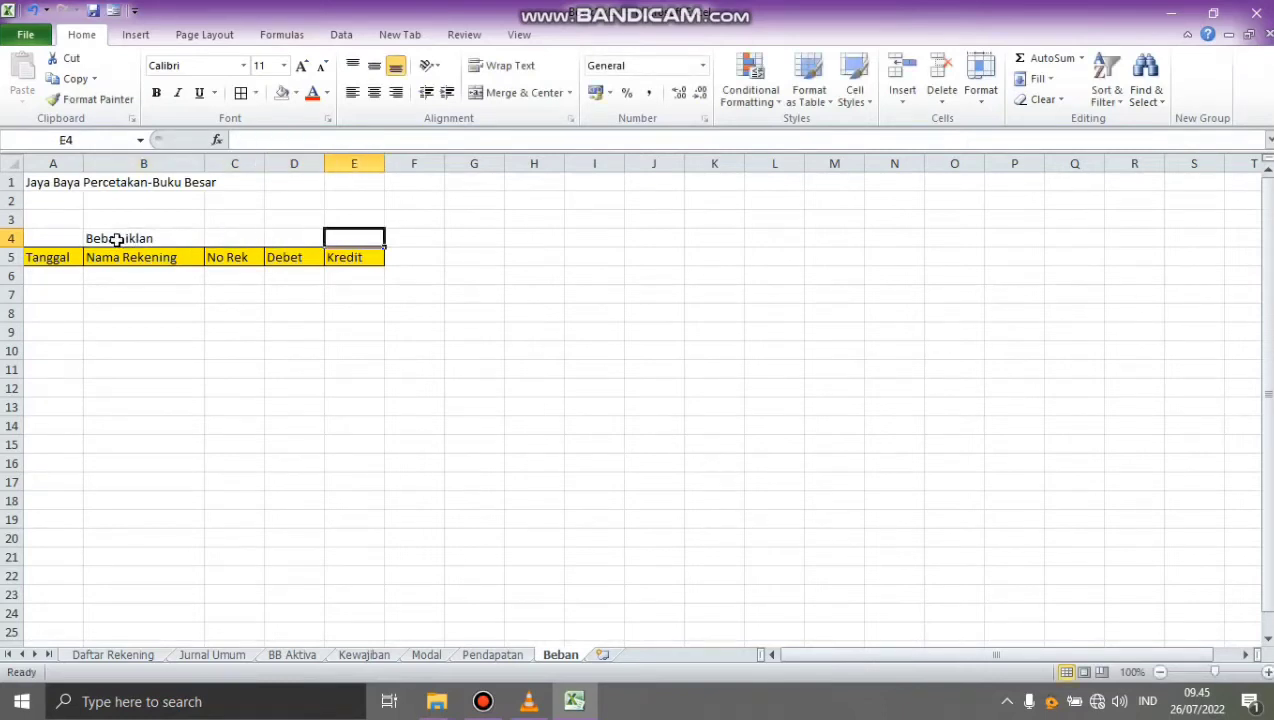
{"action": "key", "text": "Up"}
{"action": "type", "text": "N"}
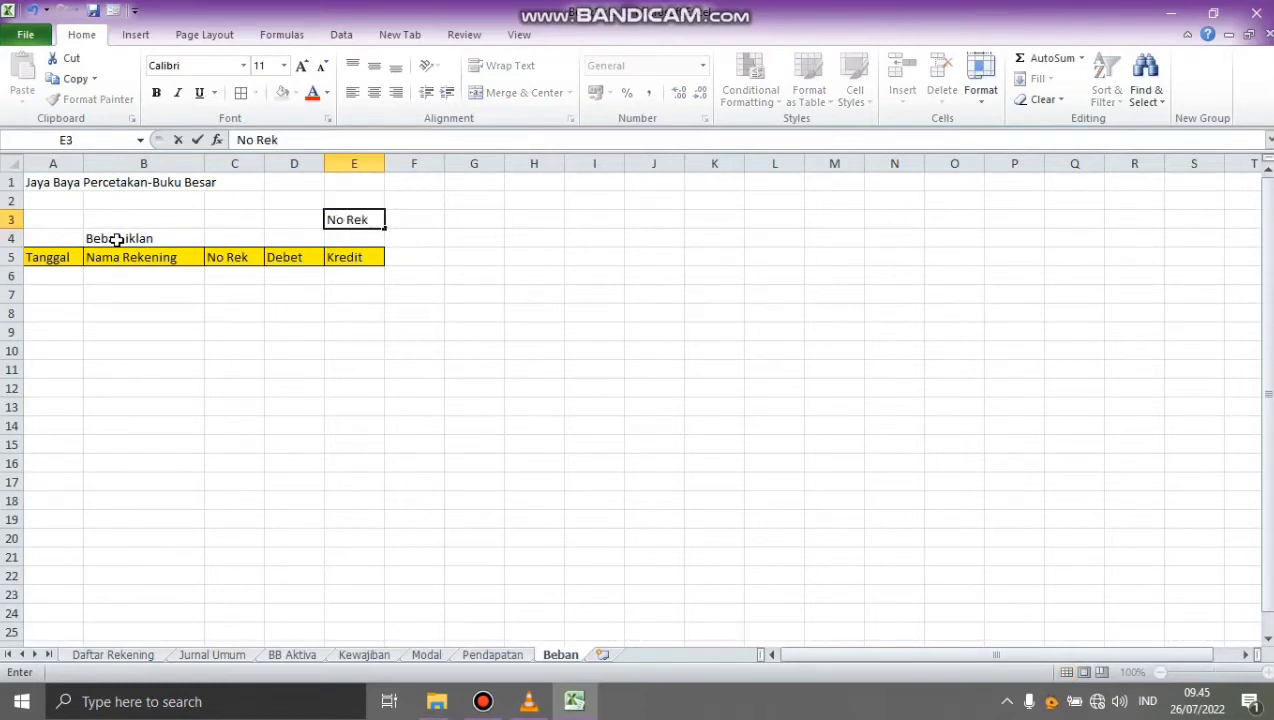
{"action": "key", "text": "Return"}
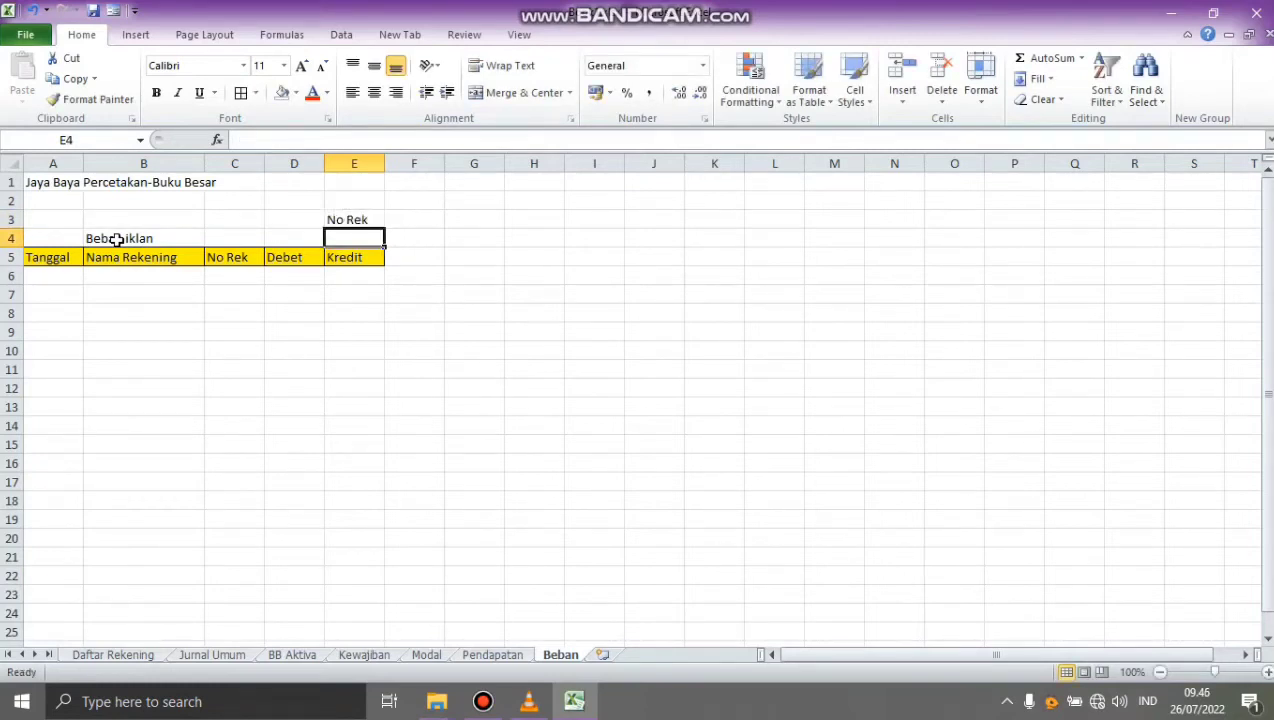
{"action": "type", "text": "511"}
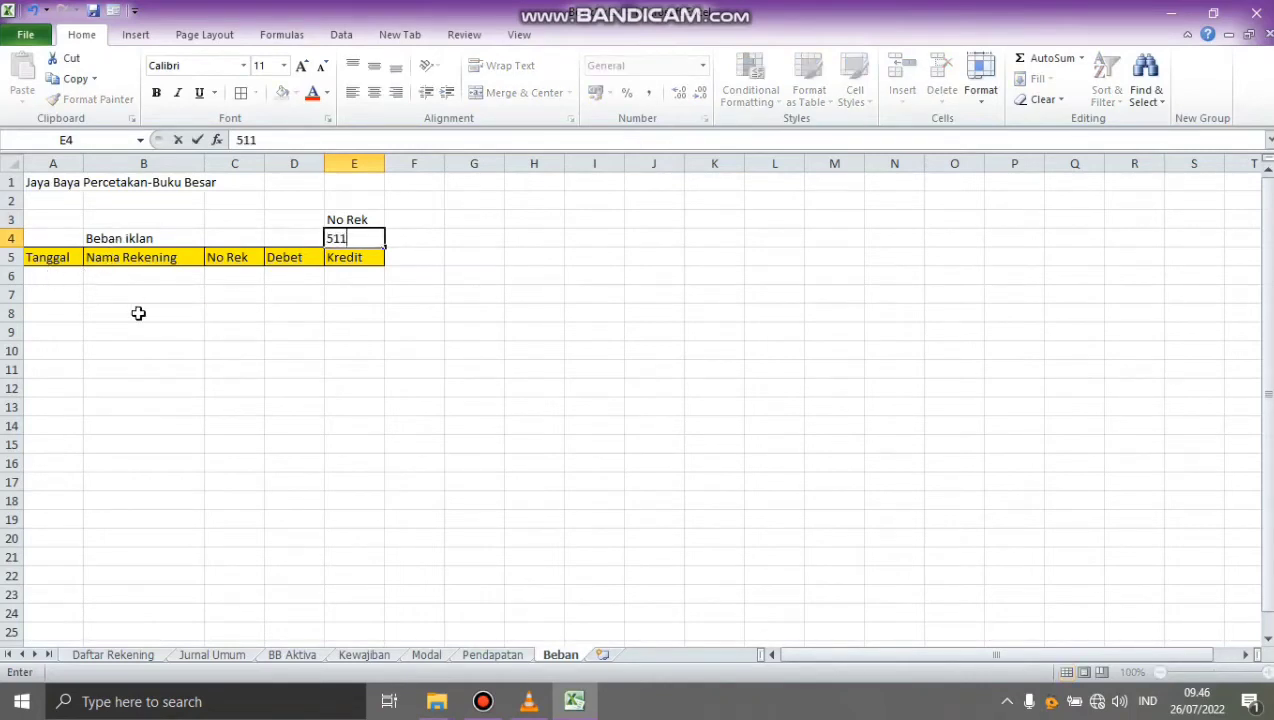
Step: Start an Advanced Filter from A5 that copies to another location, and clear its suggested list range
{"action": "left_click", "coordinate": [67, 259]}
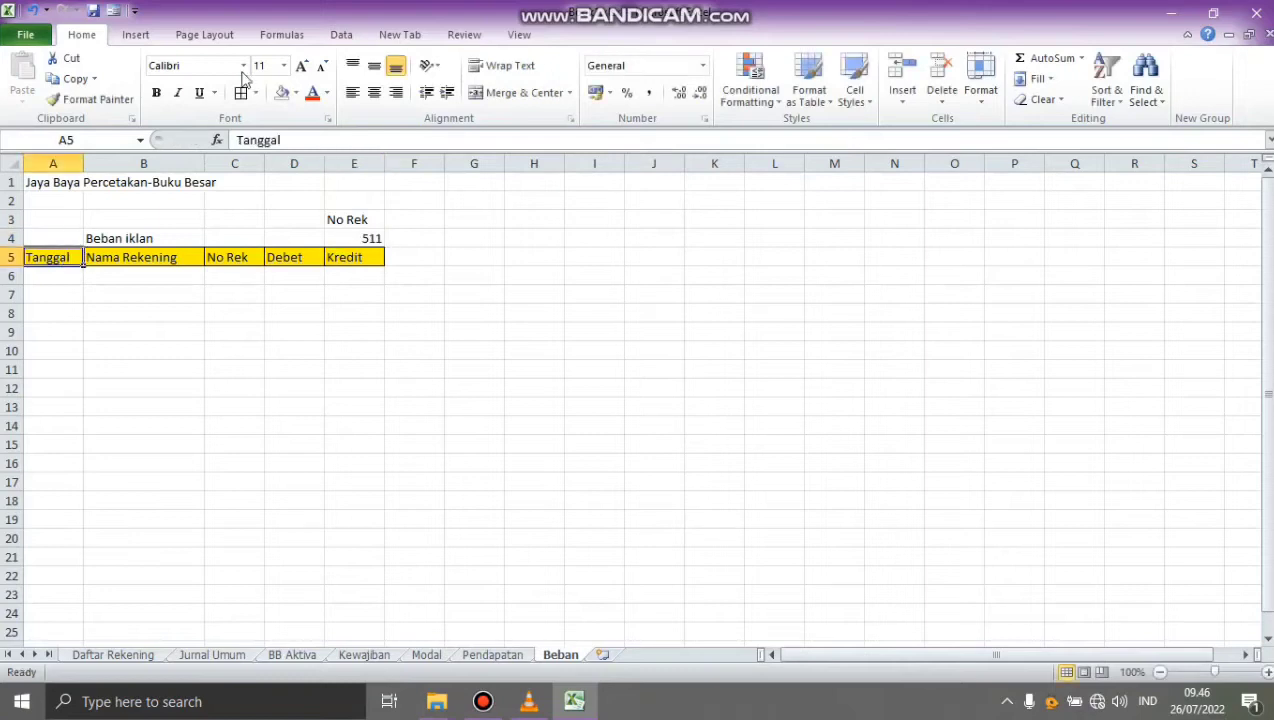
{"action": "left_click", "coordinate": [340, 36]}
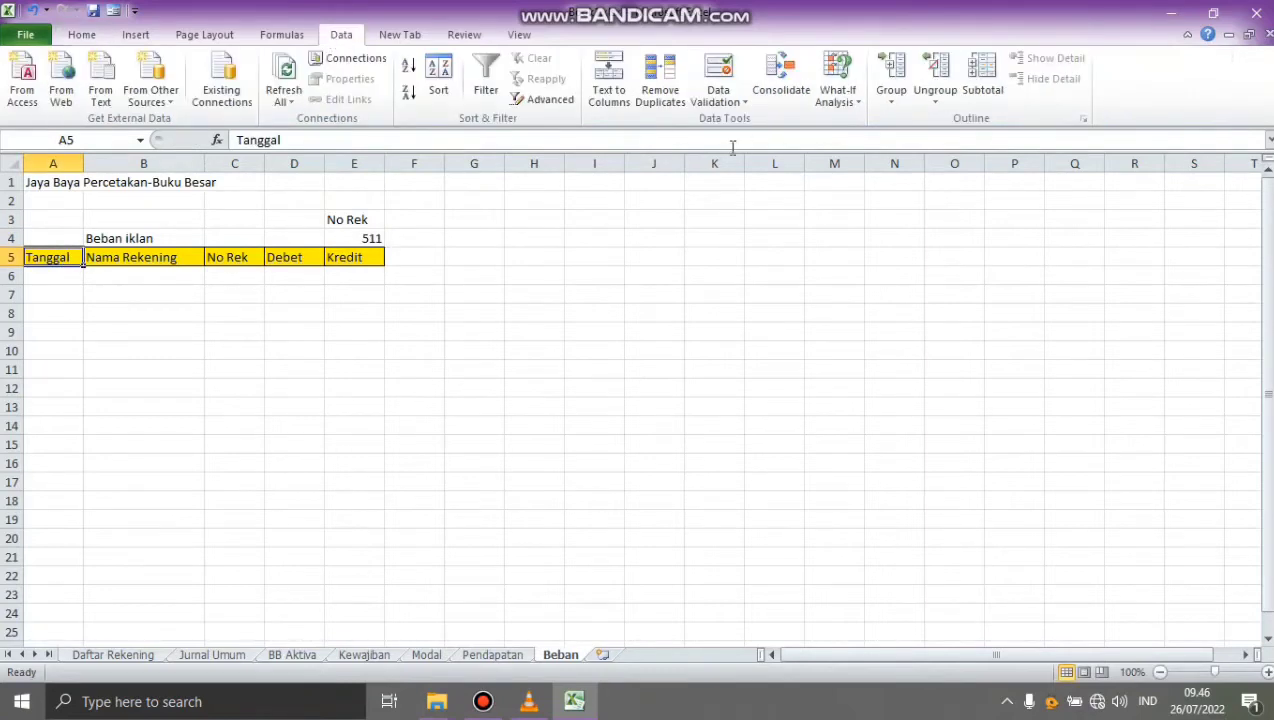
{"action": "left_click", "coordinate": [533, 104]}
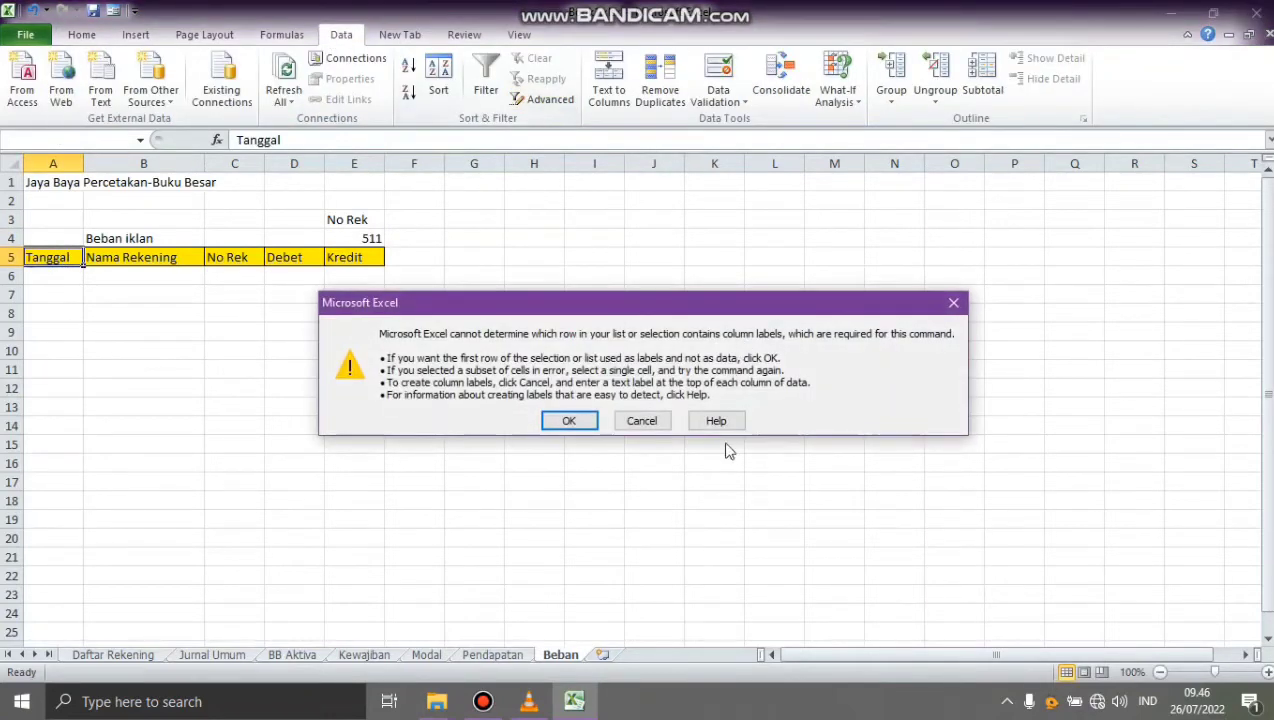
{"action": "left_click", "coordinate": [569, 421]}
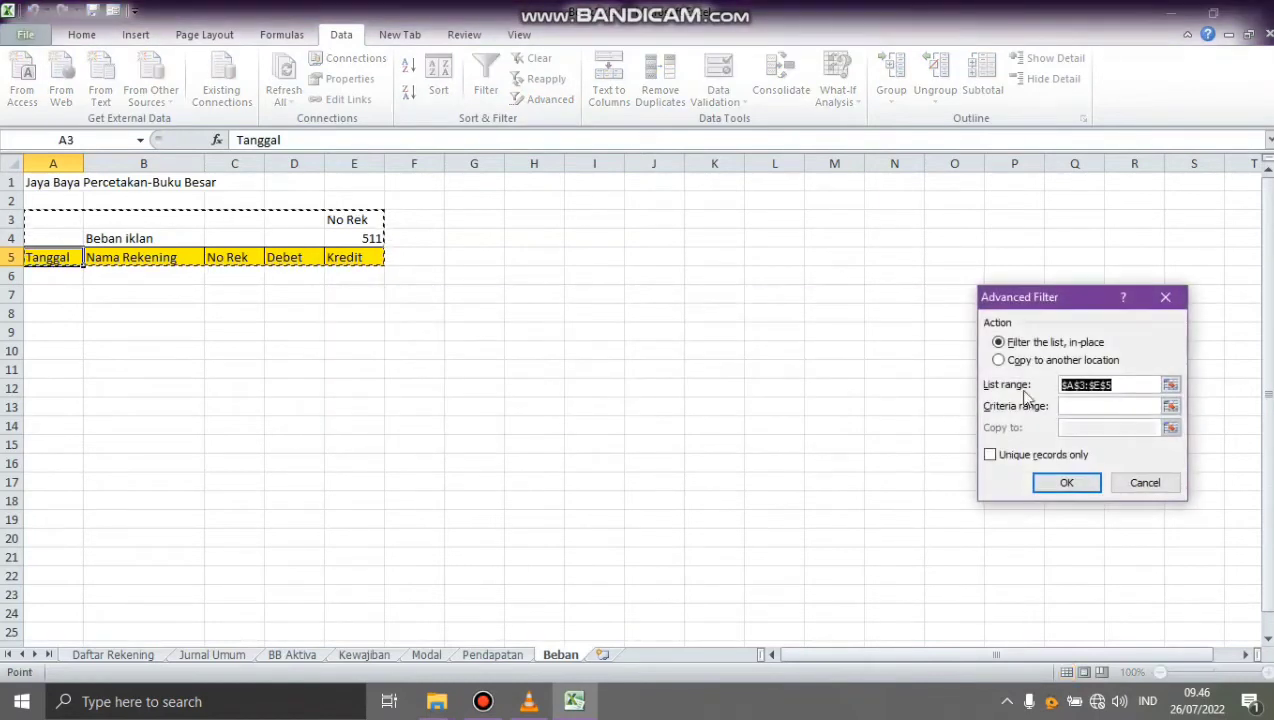
{"action": "left_click", "coordinate": [1004, 362]}
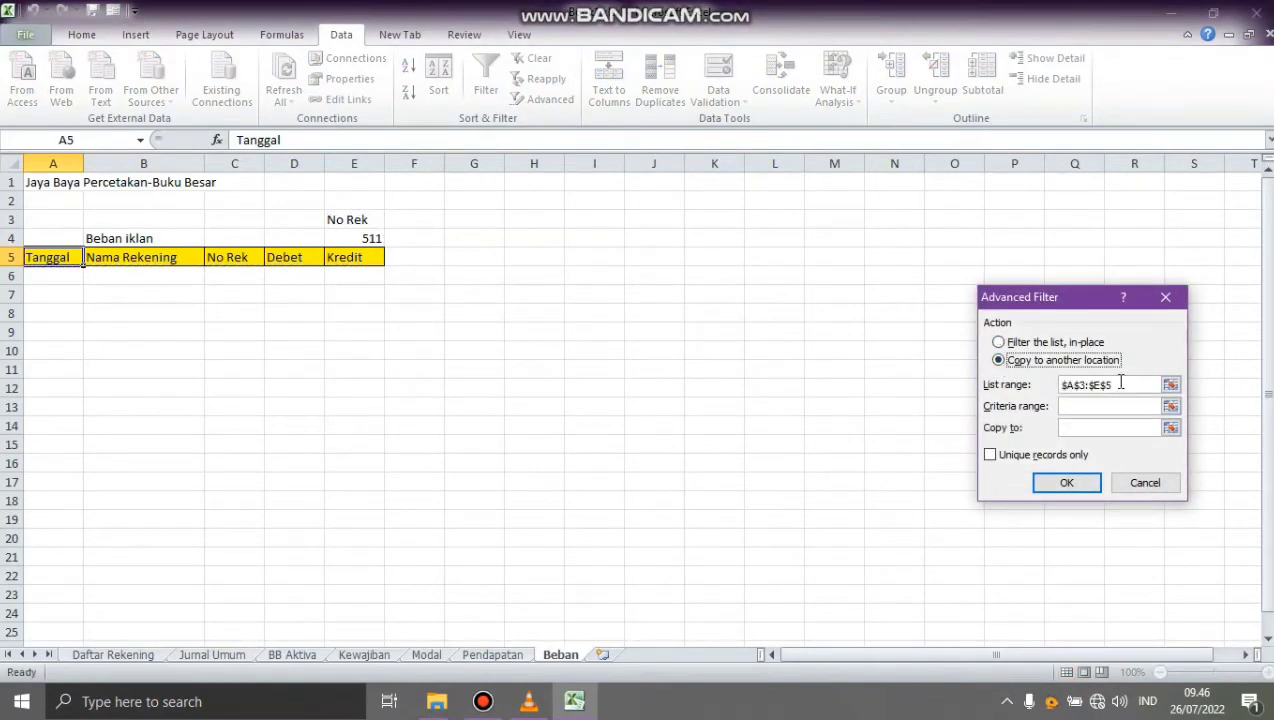
{"action": "left_click_drag", "start_coordinate": [1118, 385], "coordinate": [1043, 387]}
{"action": "key", "text": "BackSpace"}
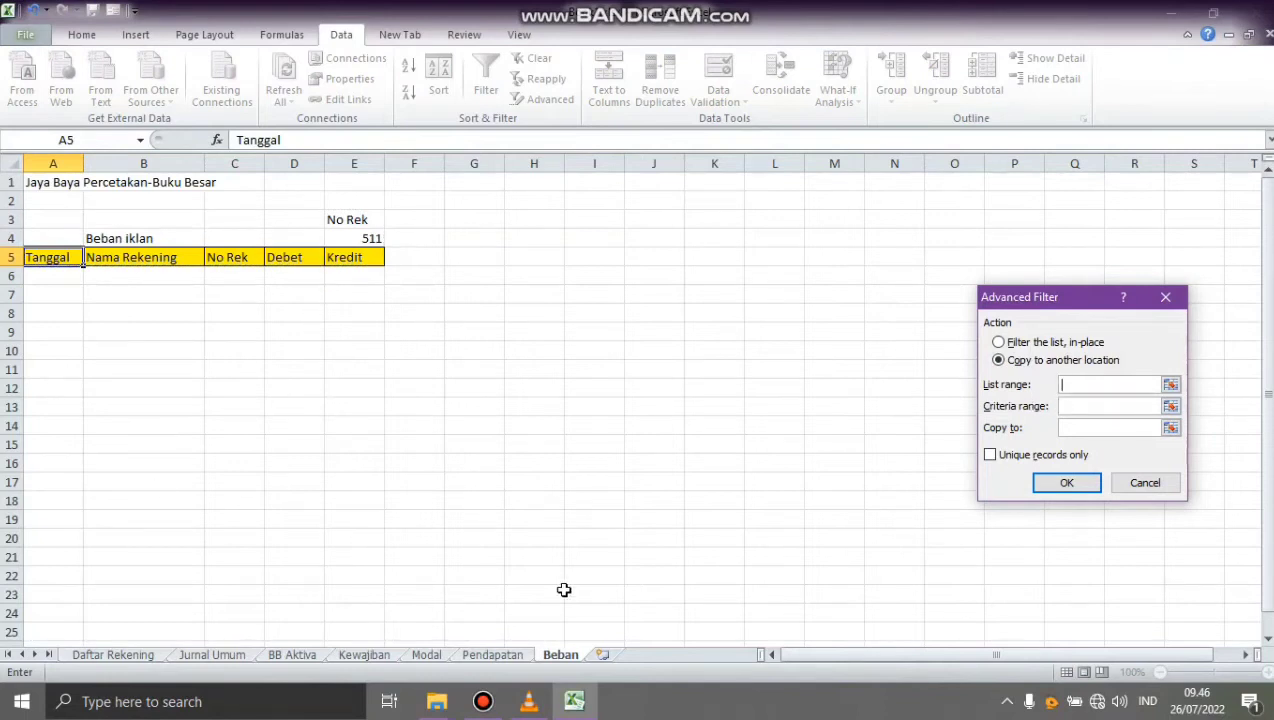
Step: Set the filter's list range to A5:E70 on Jurnal Umum and its criteria range to E3:E4 on Beban
{"action": "left_click", "coordinate": [243, 656]}
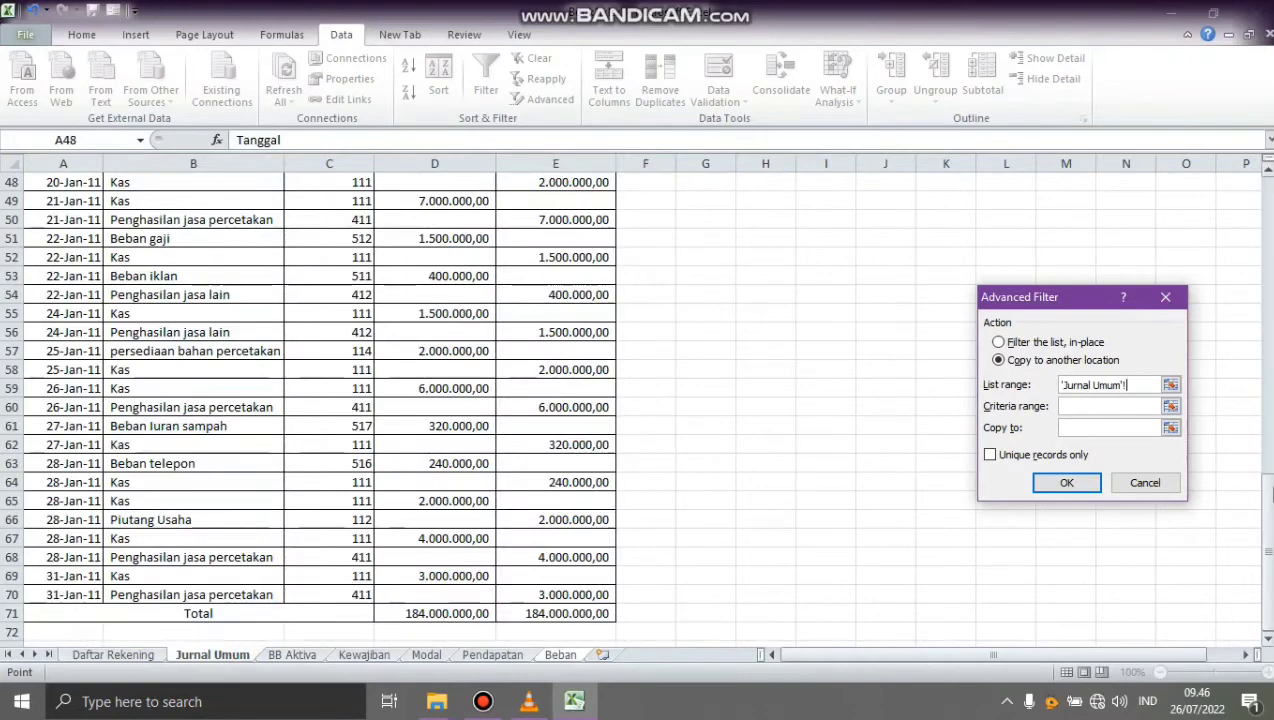
{"action": "scroll", "coordinate": [200, 272], "scroll_direction": "up", "scroll_amount": 16}
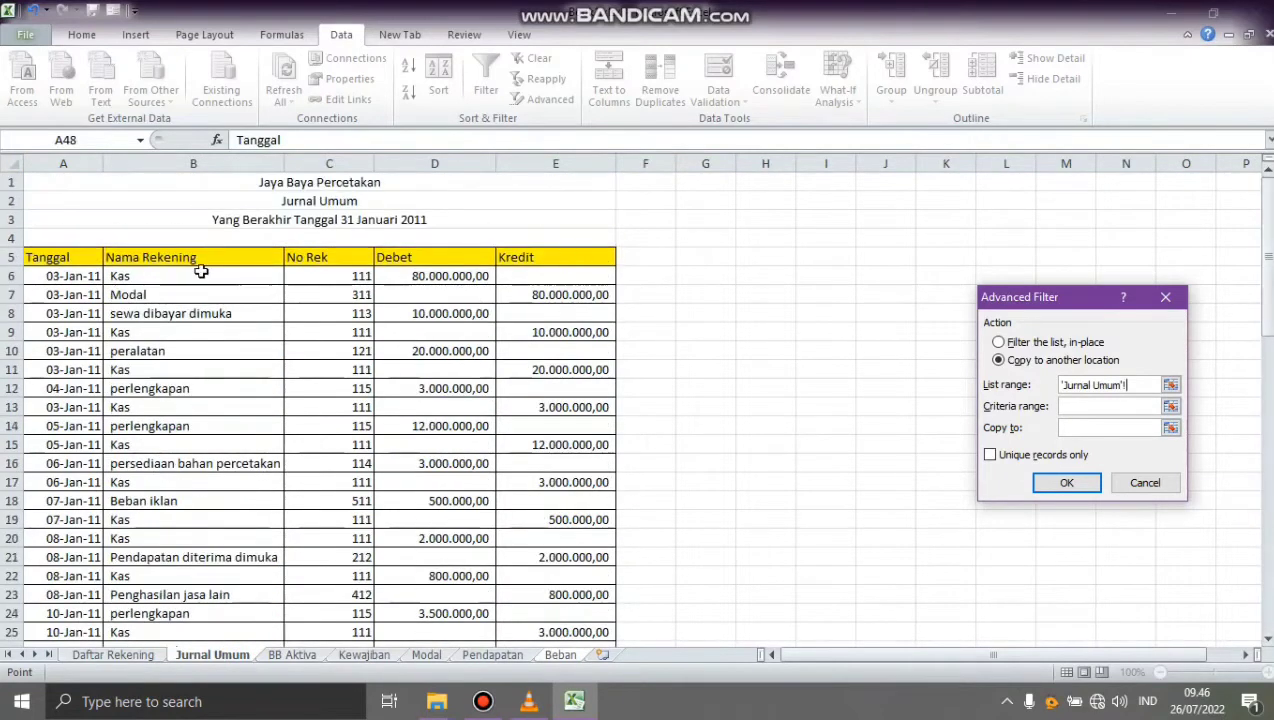
{"action": "left_click", "coordinate": [96, 254]}
{"action": "left_click_drag", "start_coordinate": [96, 254], "coordinate": [531, 593]}
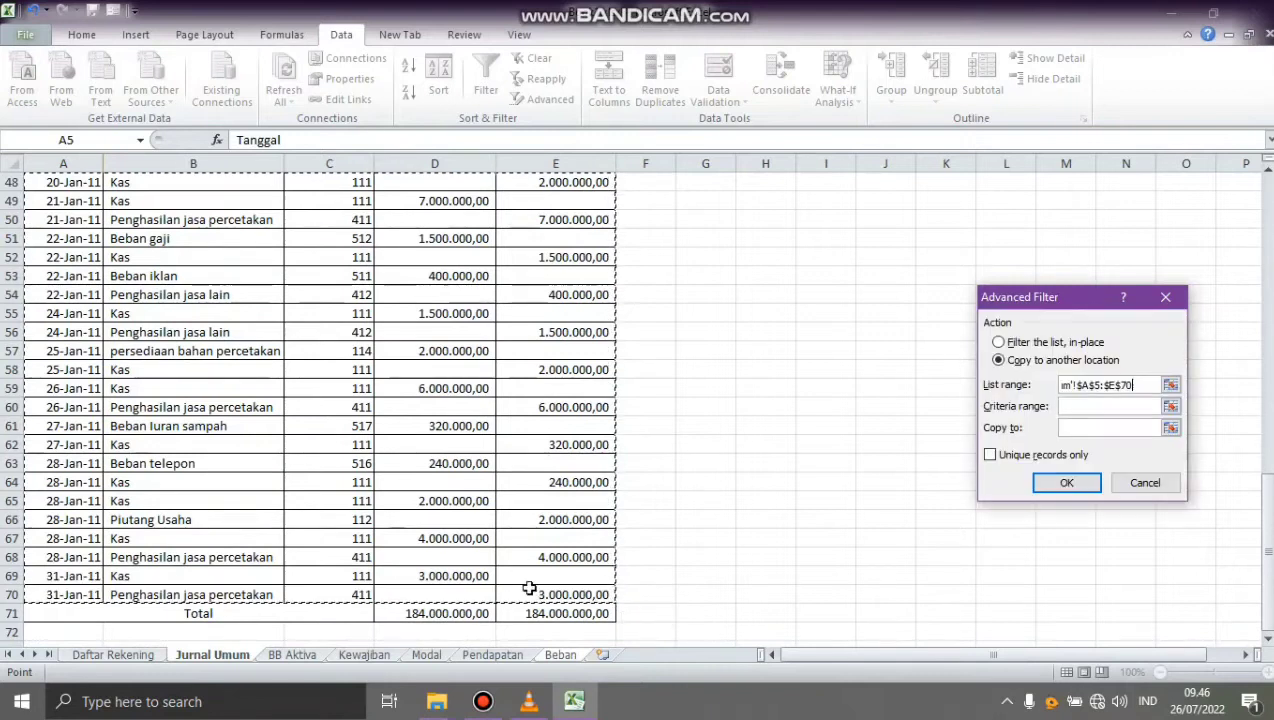
{"action": "left_click", "coordinate": [1073, 405]}
{"action": "left_click_drag", "start_coordinate": [369, 222], "coordinate": [370, 238]}
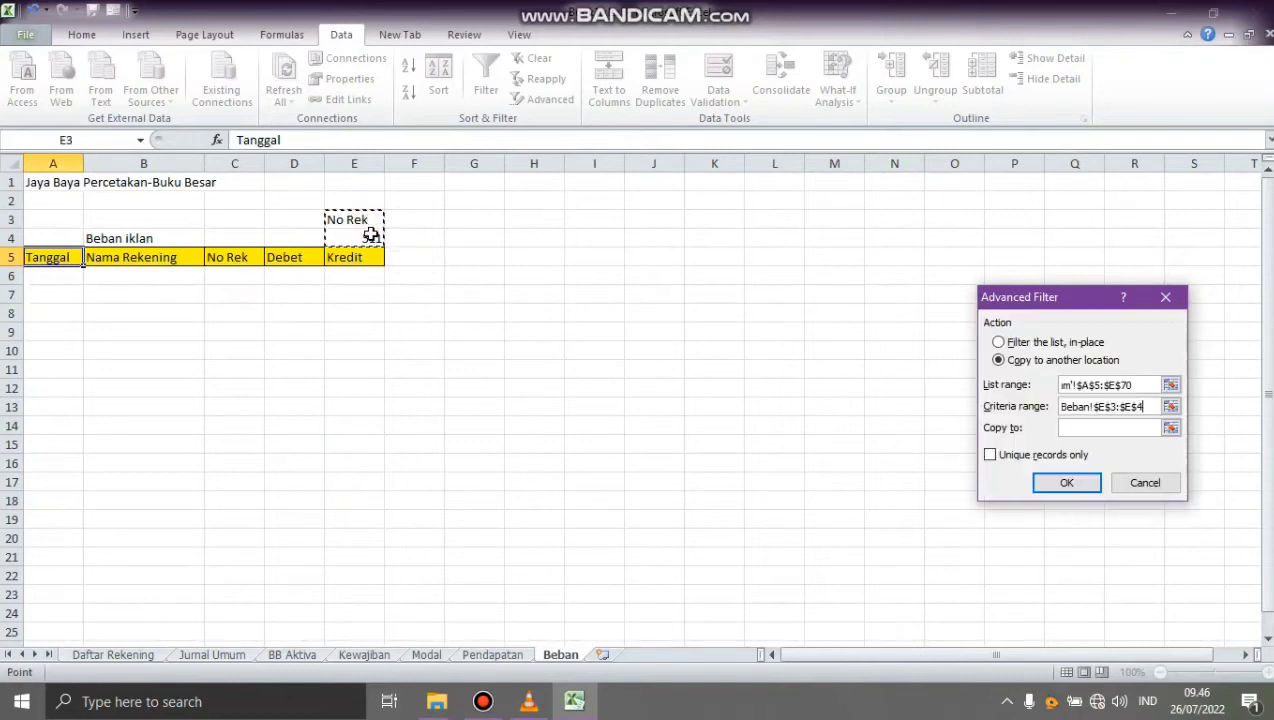
Step: Run the filter with copy-to range A5:E5 on Beban, and widen the Debet and Kredit columns
{"action": "left_click", "coordinate": [1062, 427]}
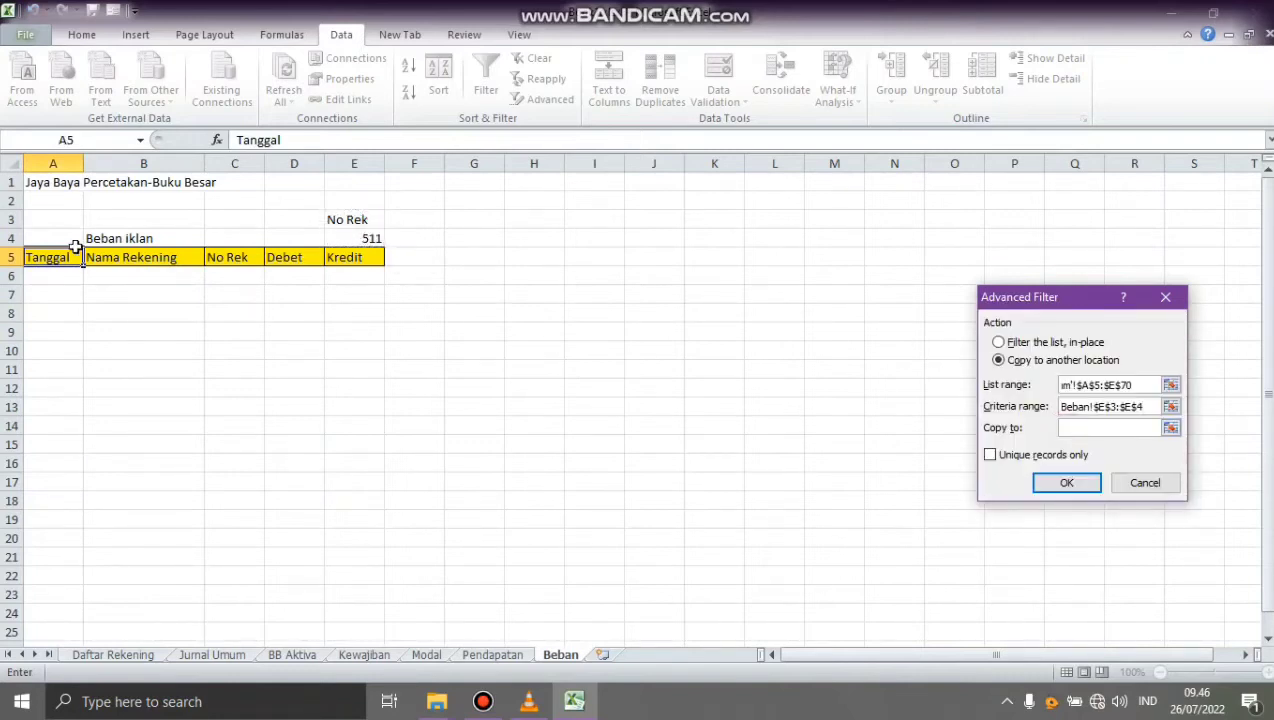
{"action": "left_click_drag", "start_coordinate": [58, 257], "coordinate": [362, 255]}
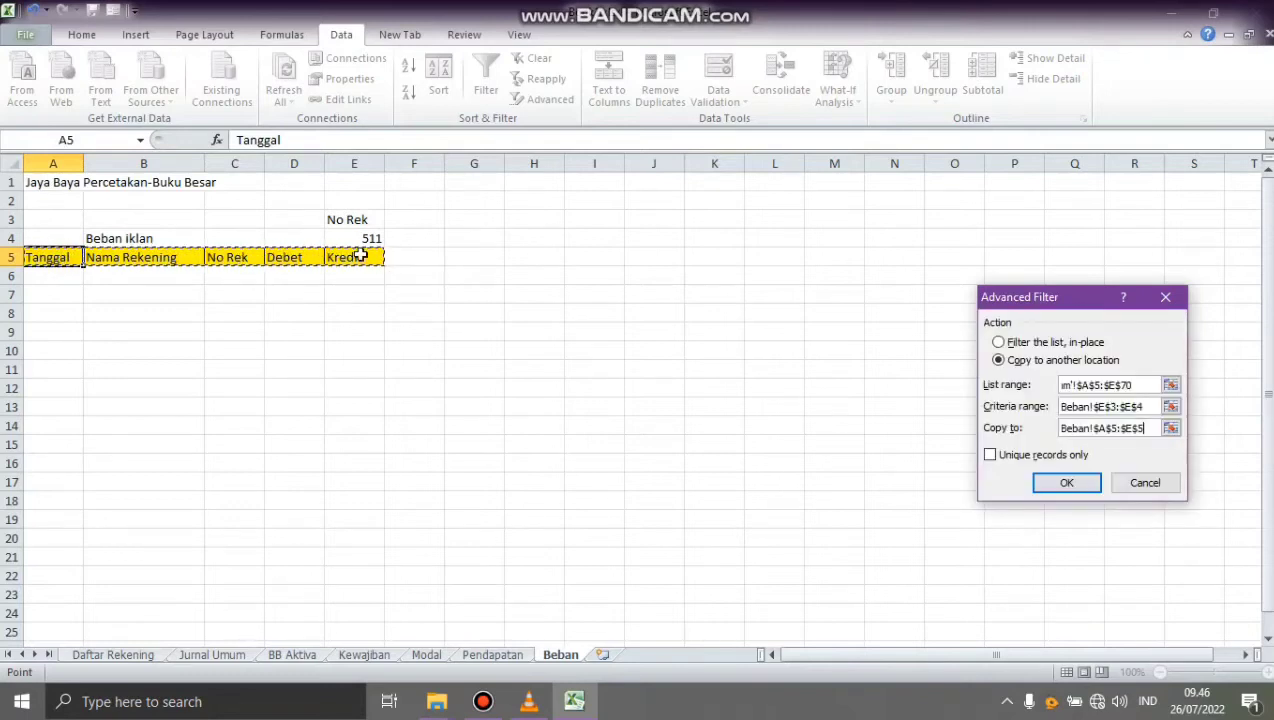
{"action": "left_click", "coordinate": [1064, 485]}
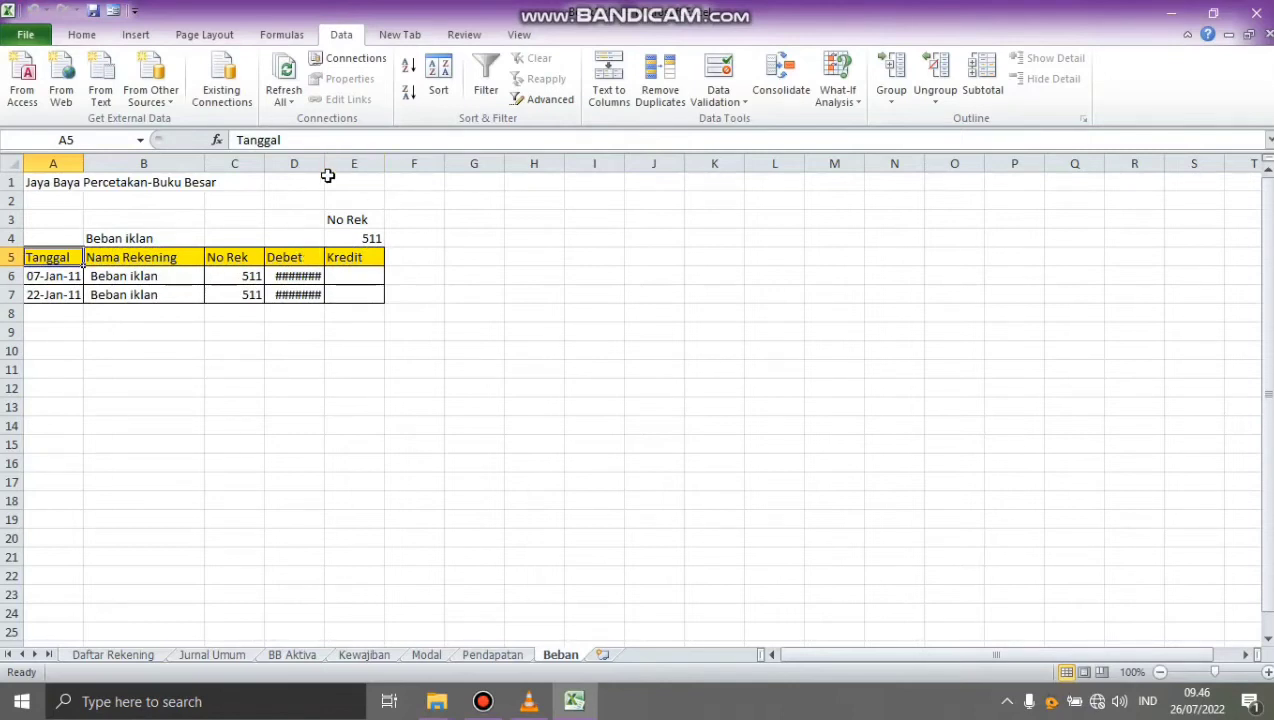
{"action": "left_click_drag", "start_coordinate": [325, 167], "coordinate": [432, 166]}
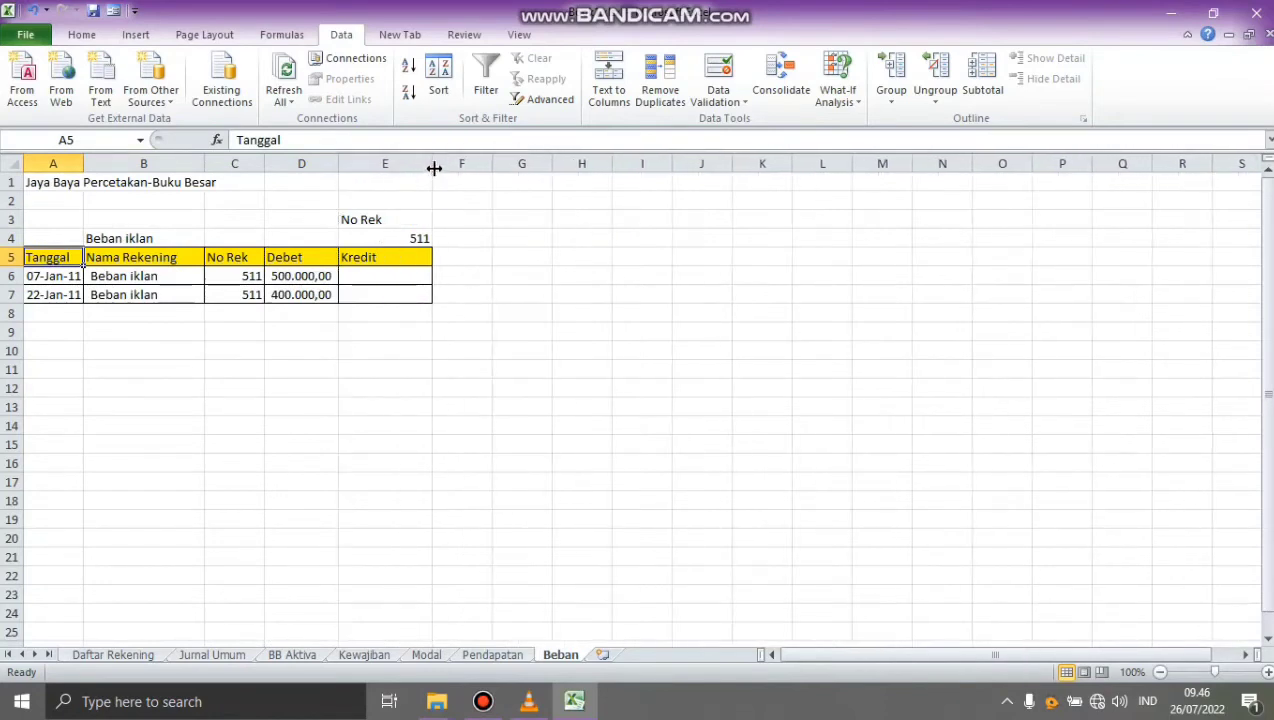
Step: Label B8 as Total and sum the Debet amounts D6:D7 in D8
{"action": "left_click", "coordinate": [114, 315]}
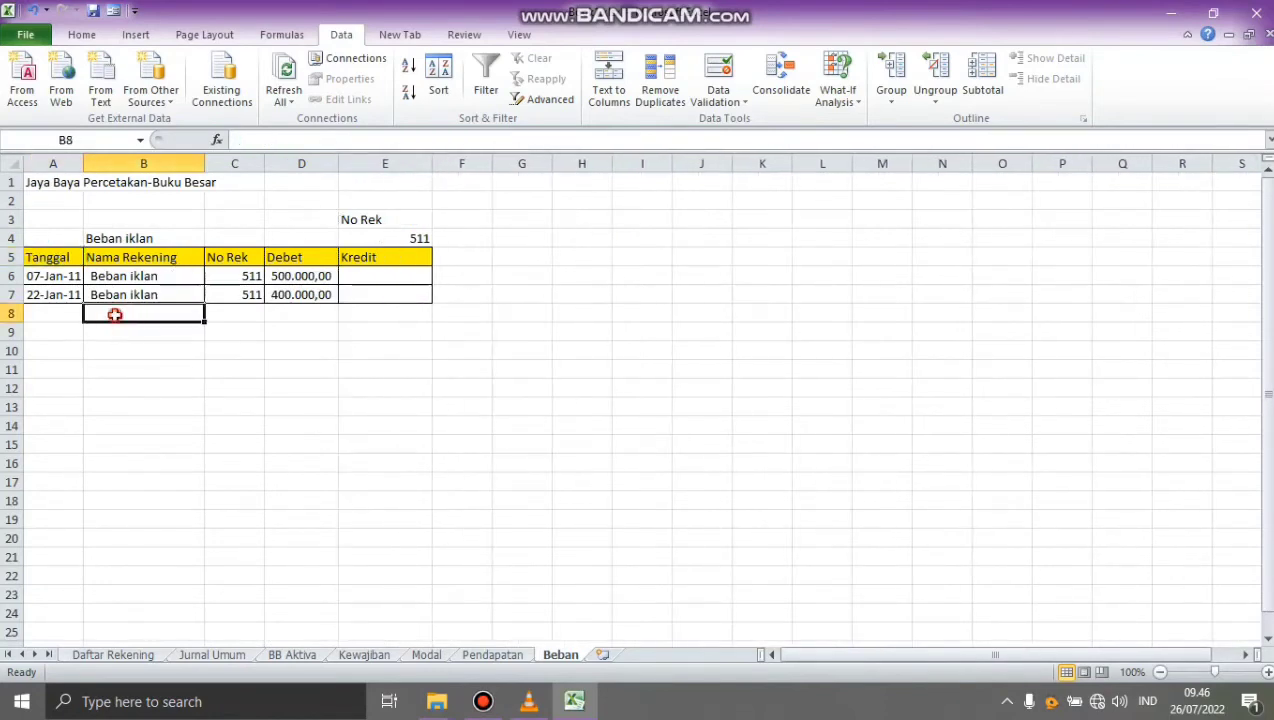
{"action": "type", "text": "Total"}
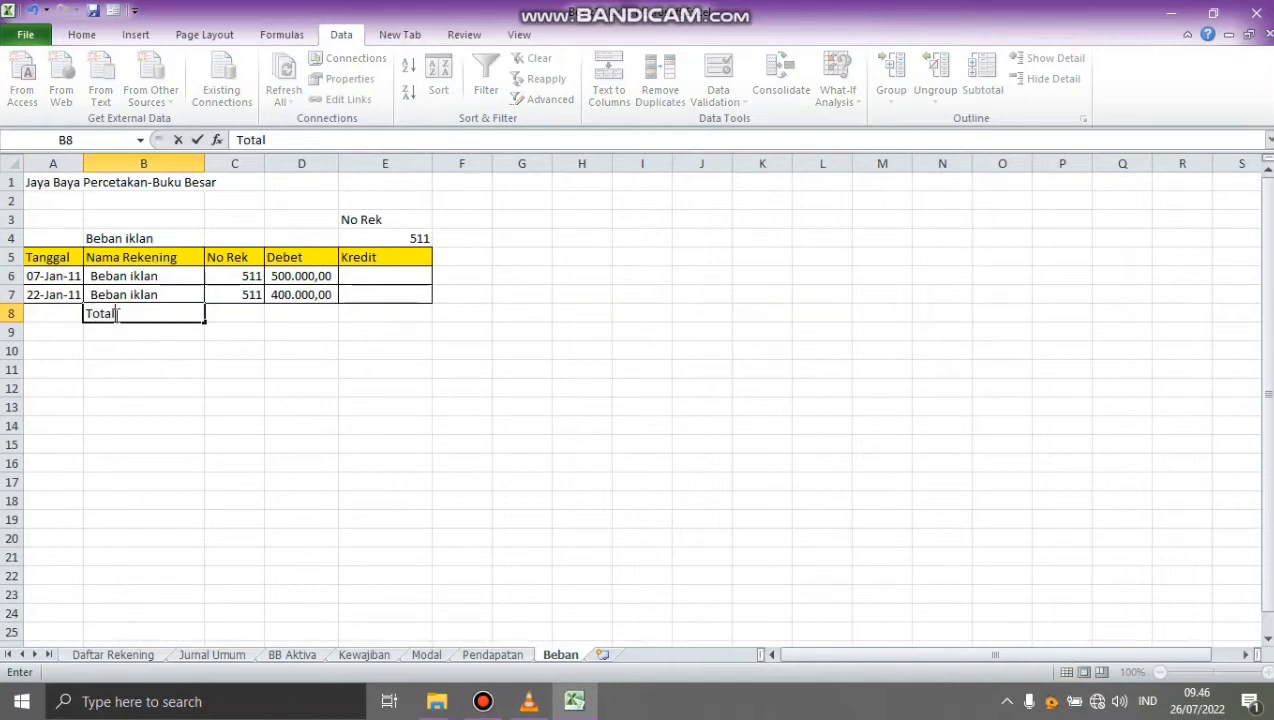
{"action": "key", "text": "Tab"}
{"action": "key", "text": "Tab"}
{"action": "type", "text": "="}
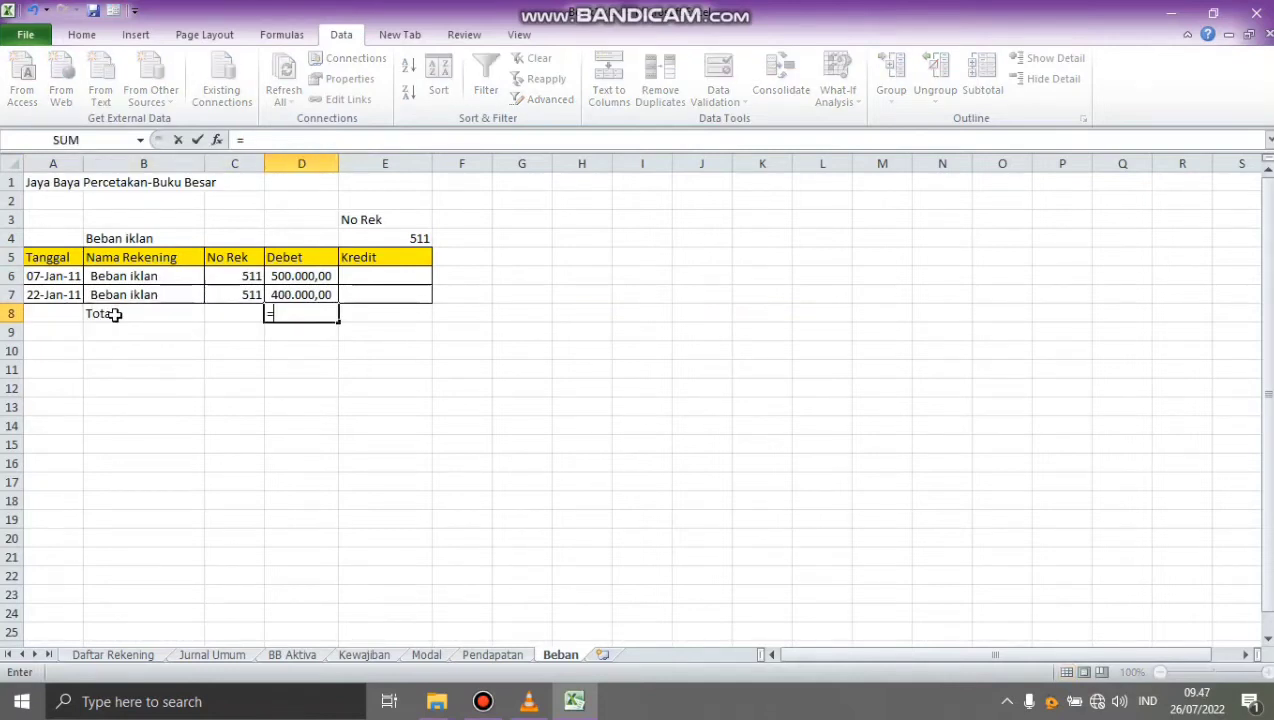
{"action": "type", "text": "sum"}
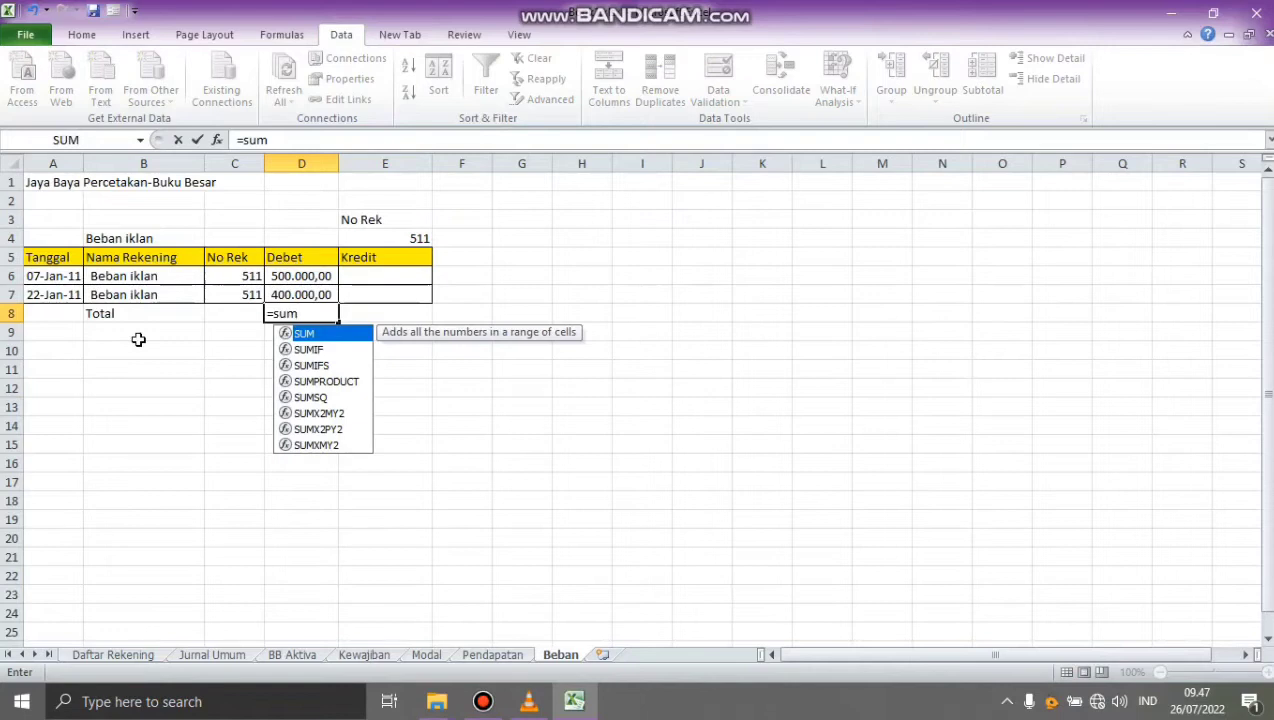
{"action": "type", "text": "("}
{"action": "left_click_drag", "start_coordinate": [279, 276], "coordinate": [282, 294]}
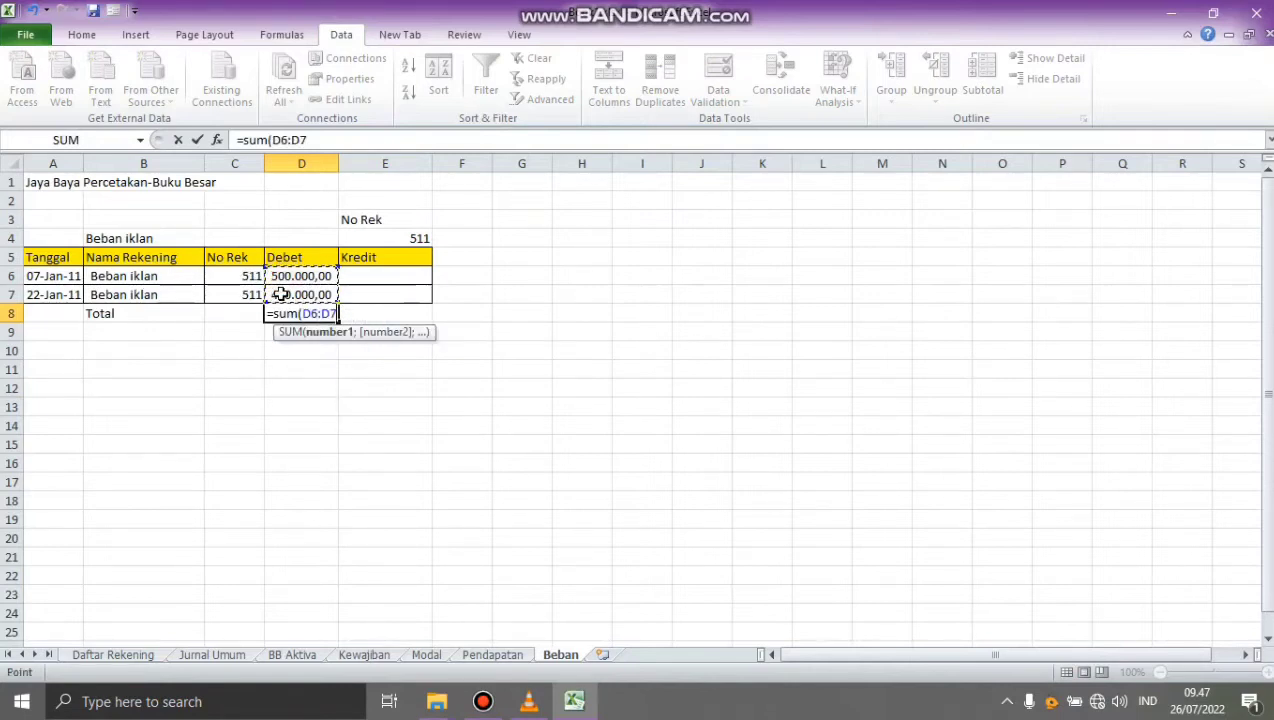
{"action": "type", "text": ")"}
{"action": "key", "text": "Return"}
Step: Sum the Kredit amounts E6:E7 in E8 of the Total row for Beban iklan
{"action": "key", "text": "Right"}
{"action": "key", "text": "Up"}
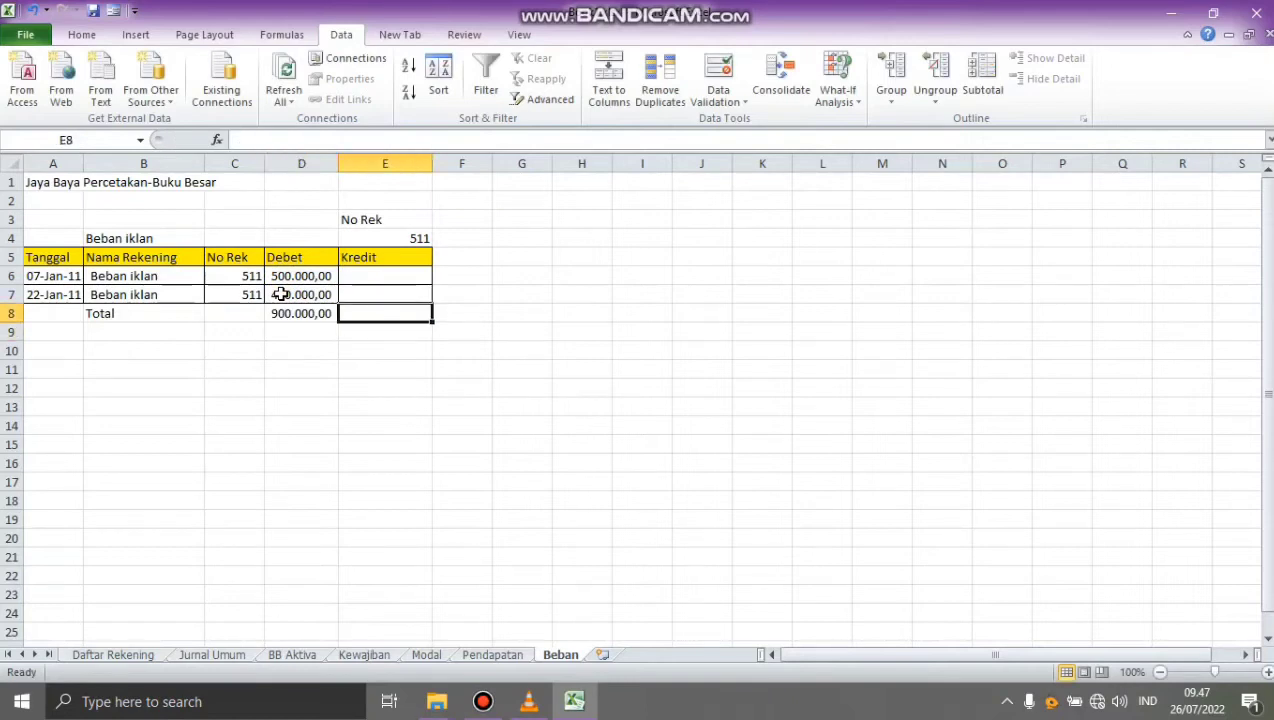
{"action": "type", "text": "=sum"}
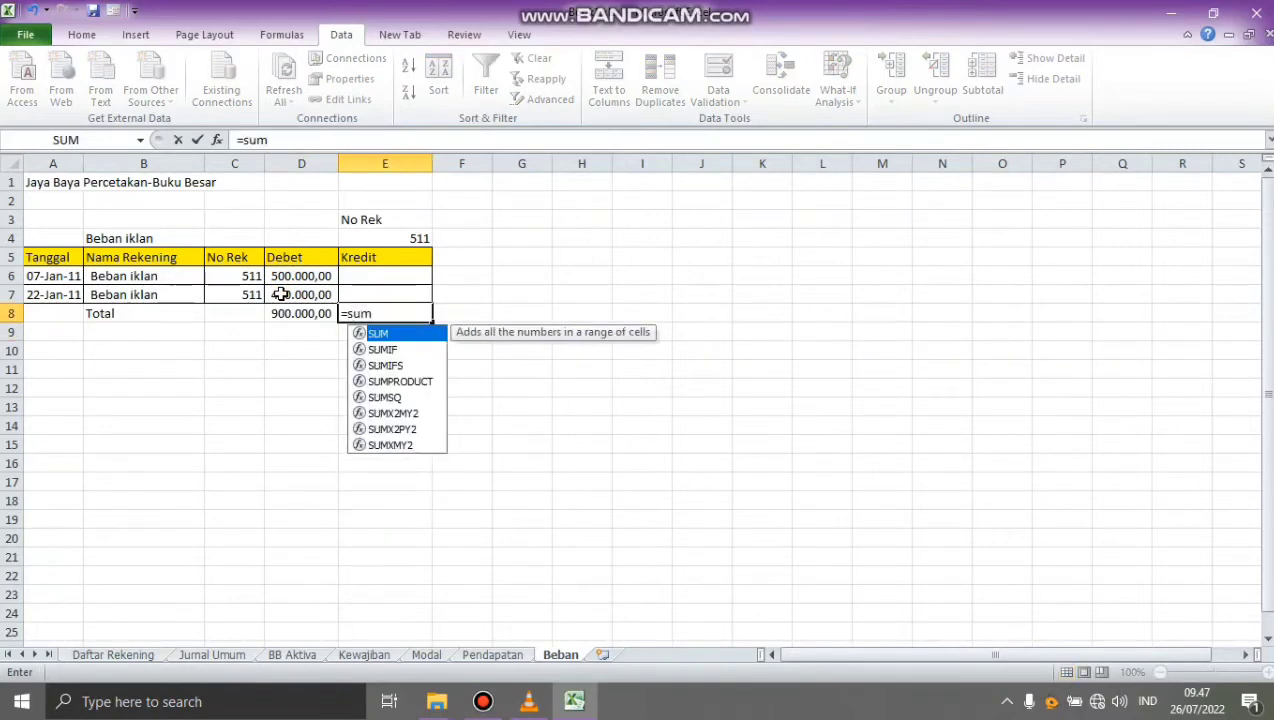
{"action": "type", "text": "*"}
{"action": "key", "text": "BackSpace"}
{"action": "type", "text": "("}
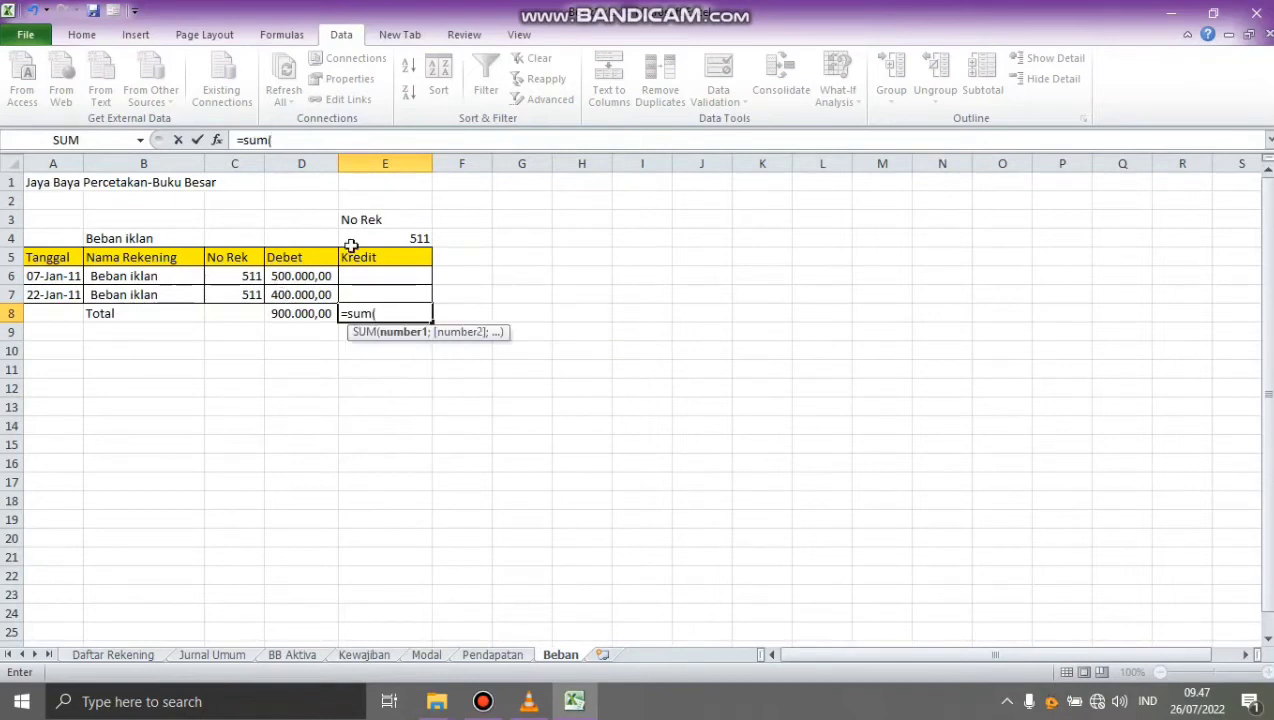
{"action": "left_click_drag", "start_coordinate": [364, 276], "coordinate": [378, 301]}
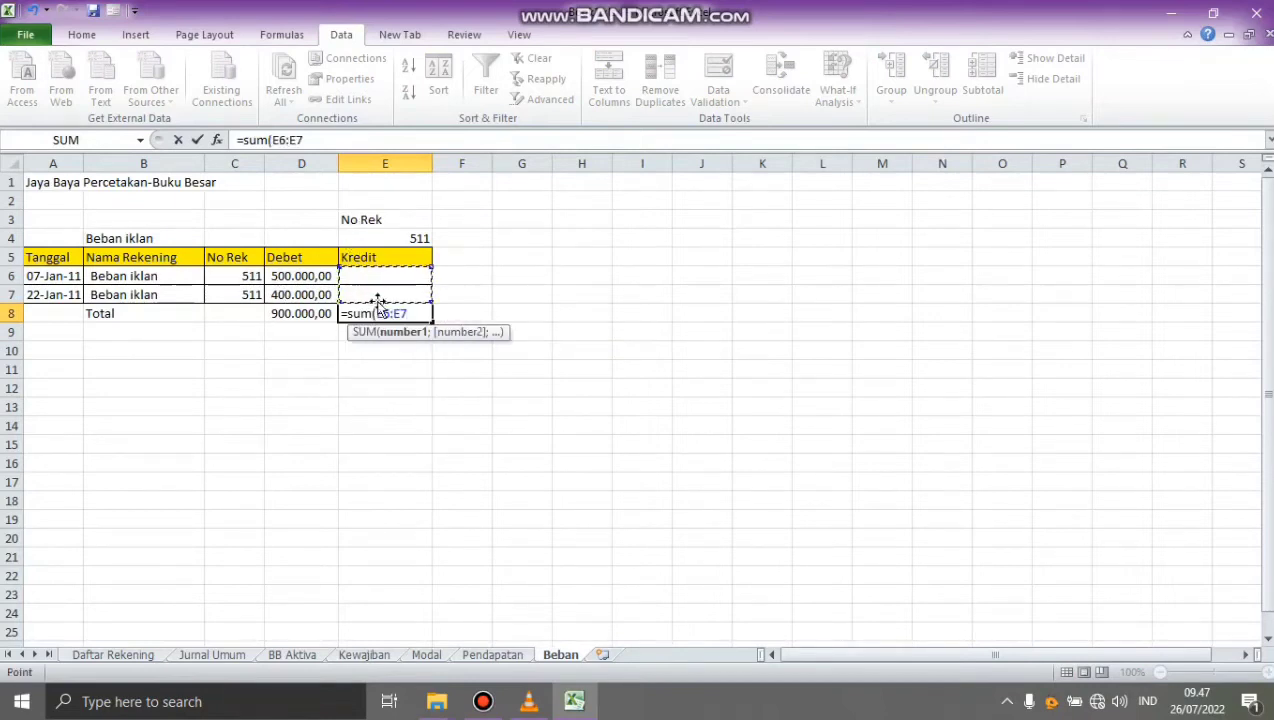
{"action": "type", "text": ")"}
{"action": "key", "text": "Return"}
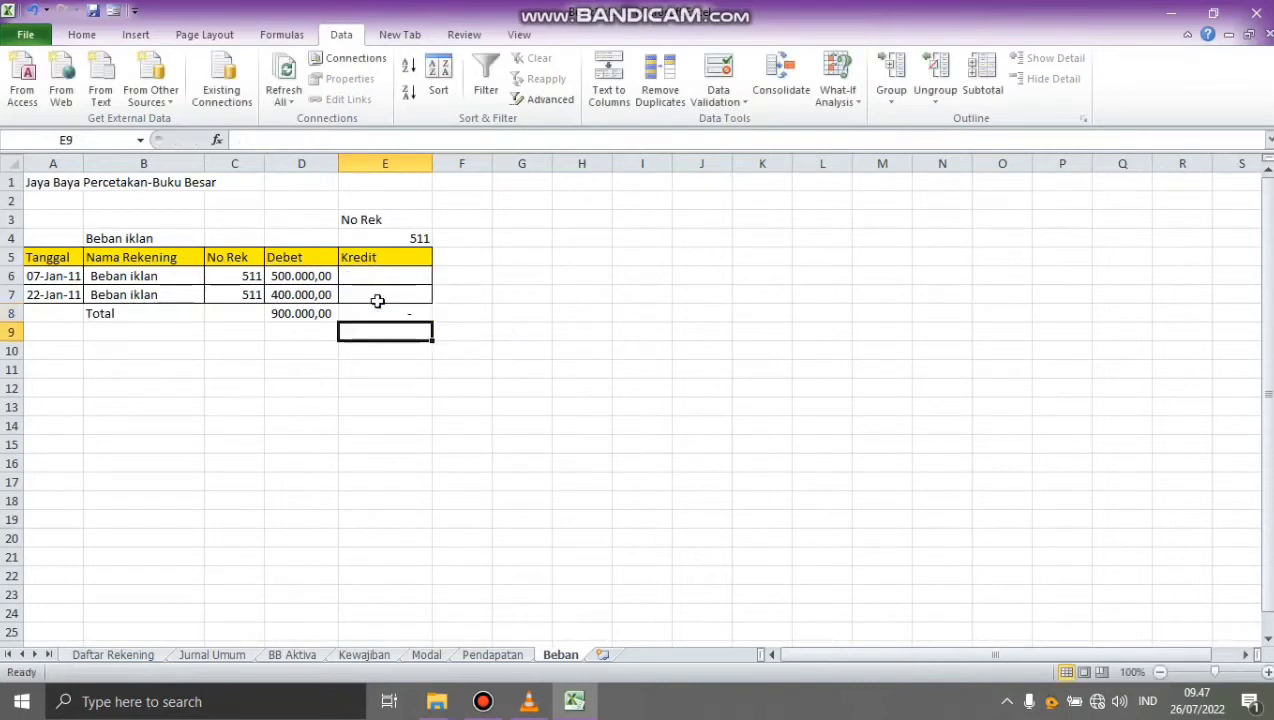
Step: Label B9 as Saldo and calculate the balance in D9 as D8 minus E8
{"action": "left_click", "coordinate": [157, 330]}
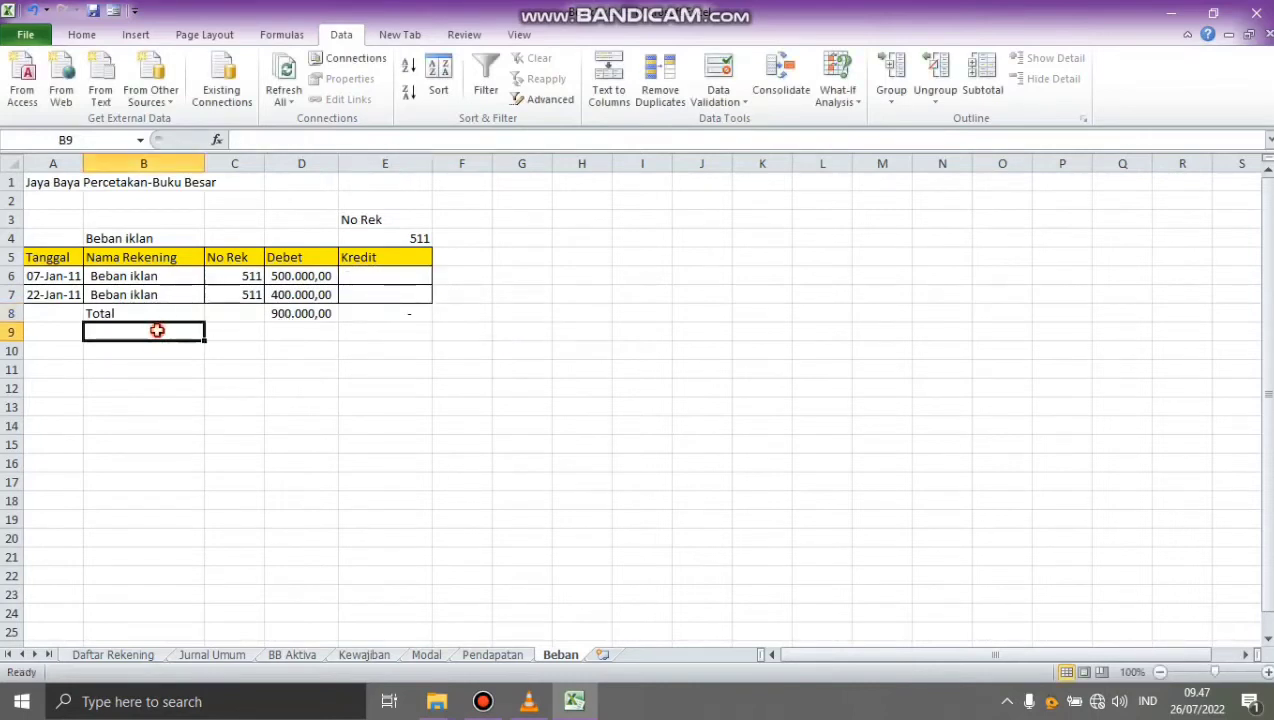
{"action": "type", "text": "Saldo"}
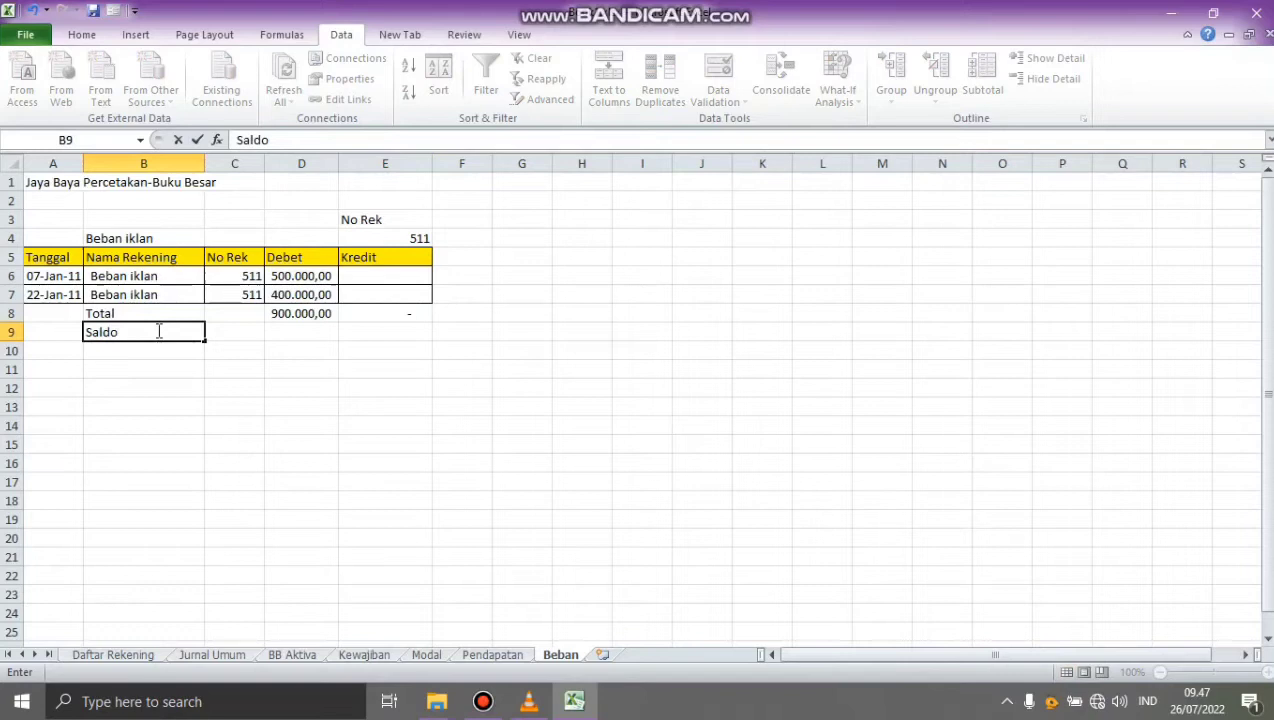
{"action": "key", "text": "Tab"}
{"action": "key", "text": "Tab"}
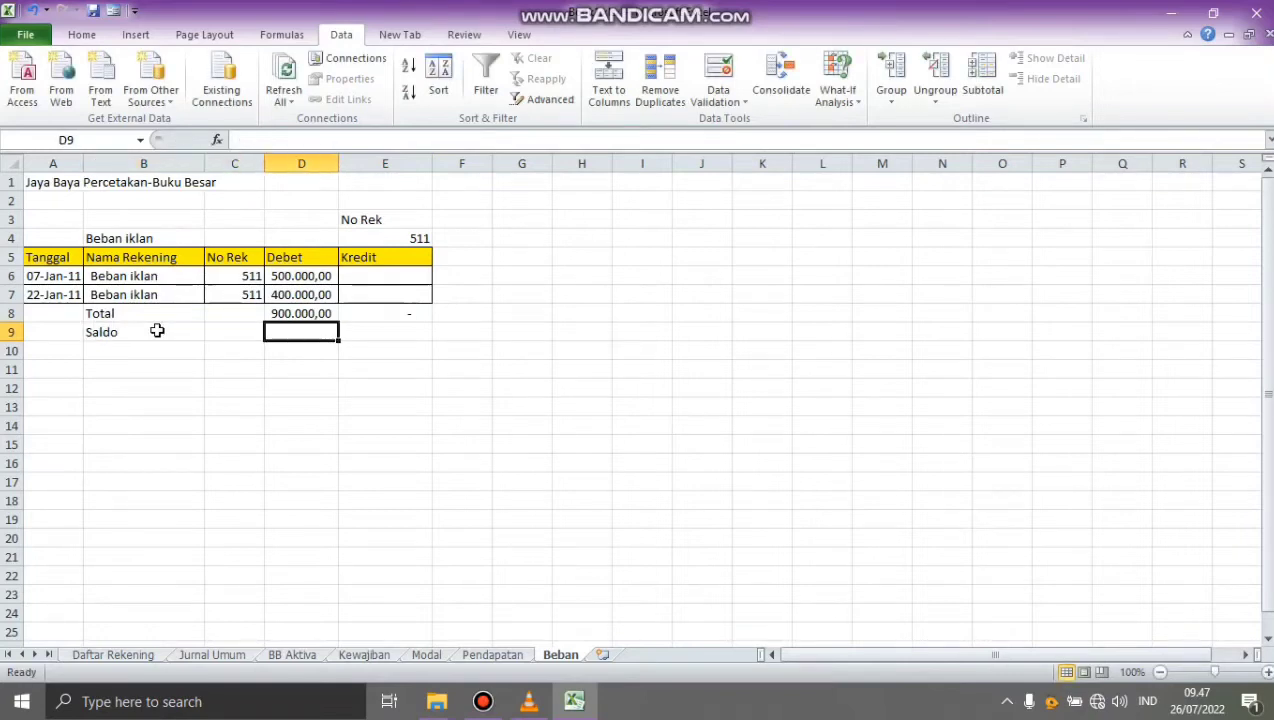
{"action": "type", "text": "="}
{"action": "left_click", "coordinate": [275, 314]}
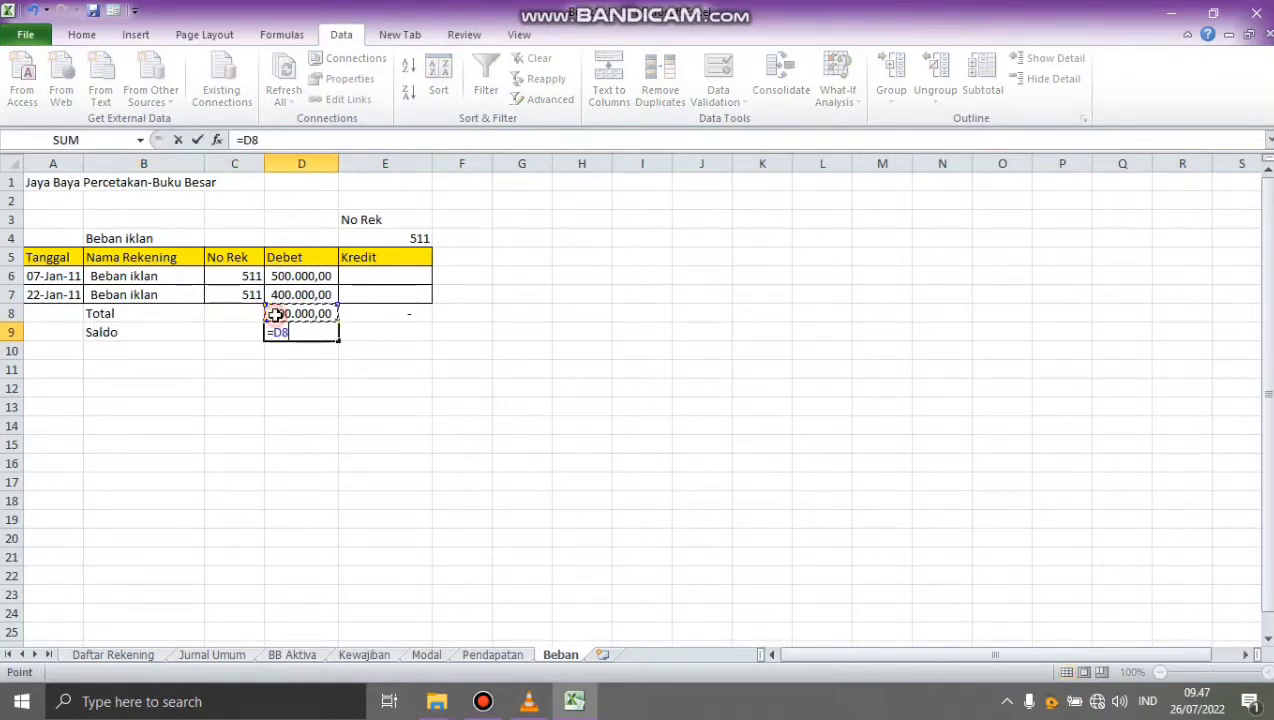
{"action": "type", "text": "-"}
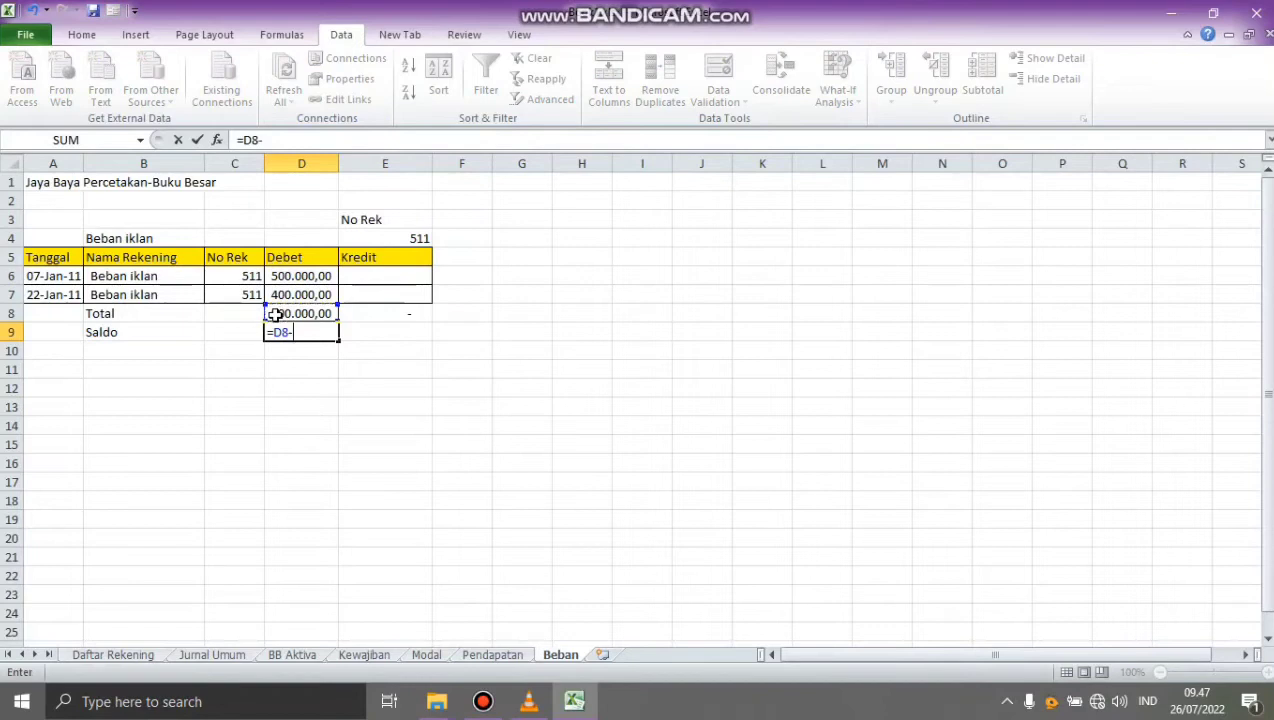
{"action": "left_click", "coordinate": [369, 317]}
{"action": "key", "text": "Return"}
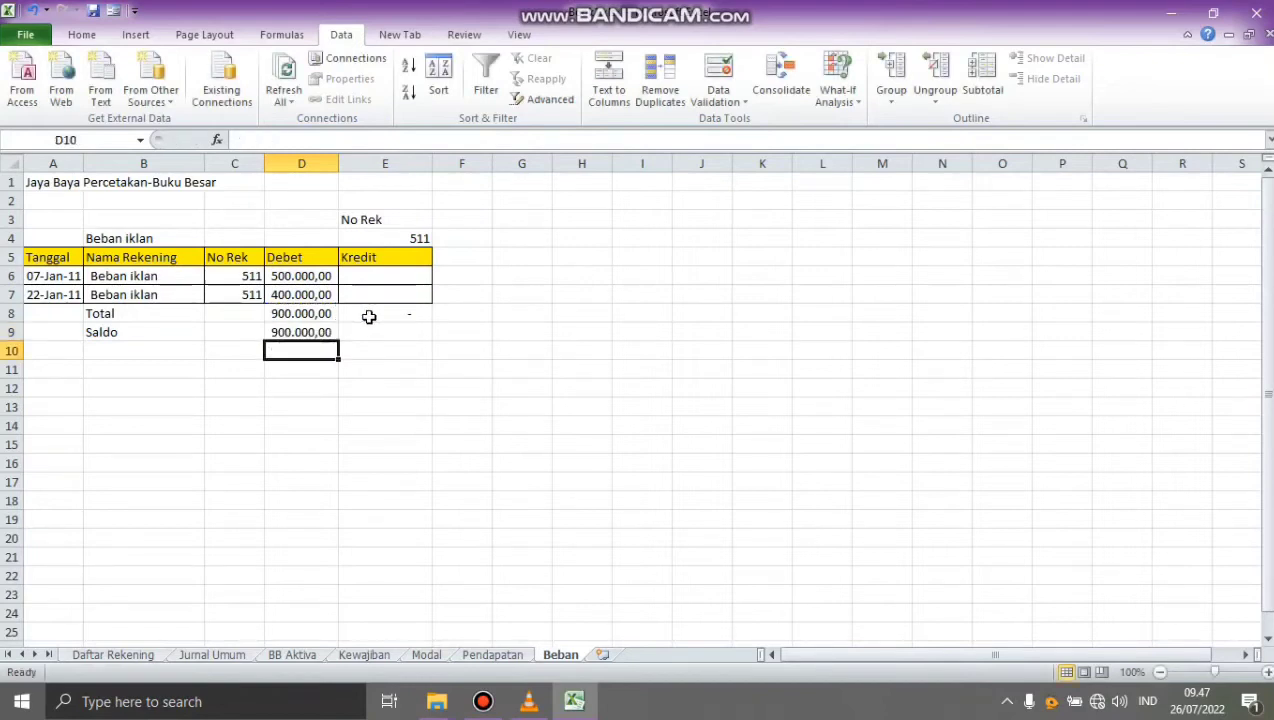
Step: Apply borders to all cells of the Total and Saldo rows, A8:E9
{"action": "left_click_drag", "start_coordinate": [69, 313], "coordinate": [372, 336]}
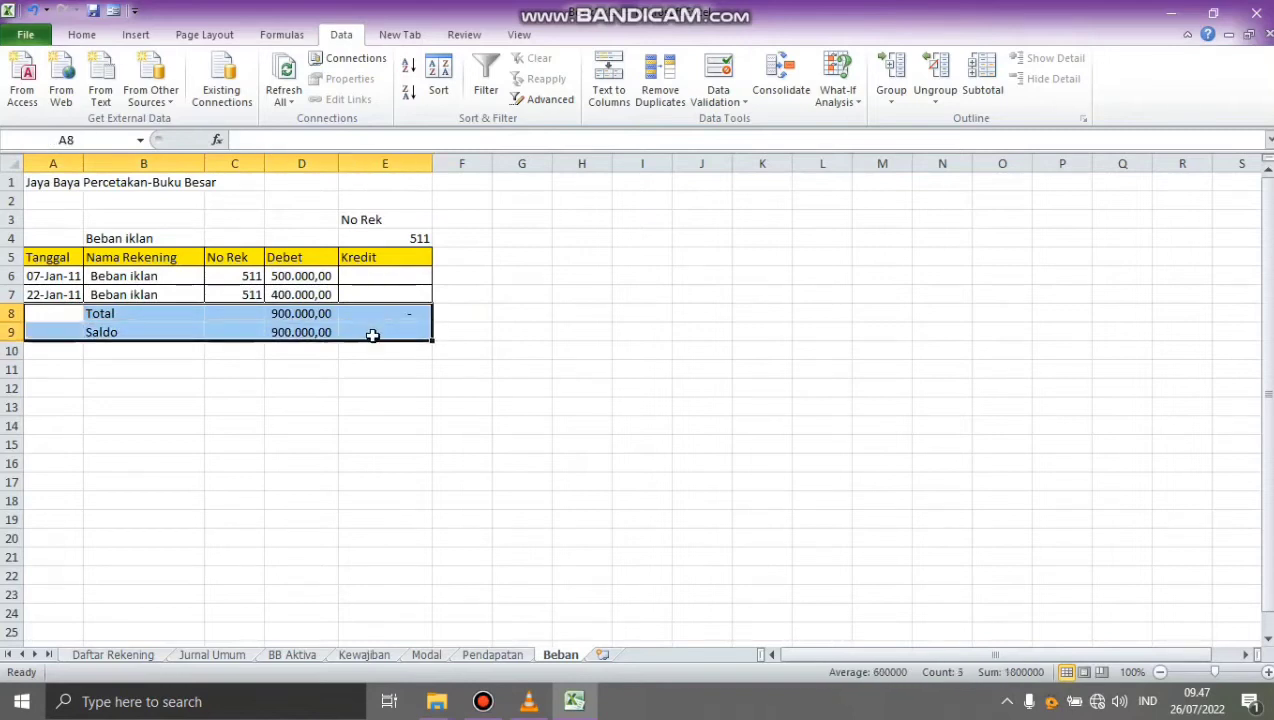
{"action": "left_click", "coordinate": [82, 36]}
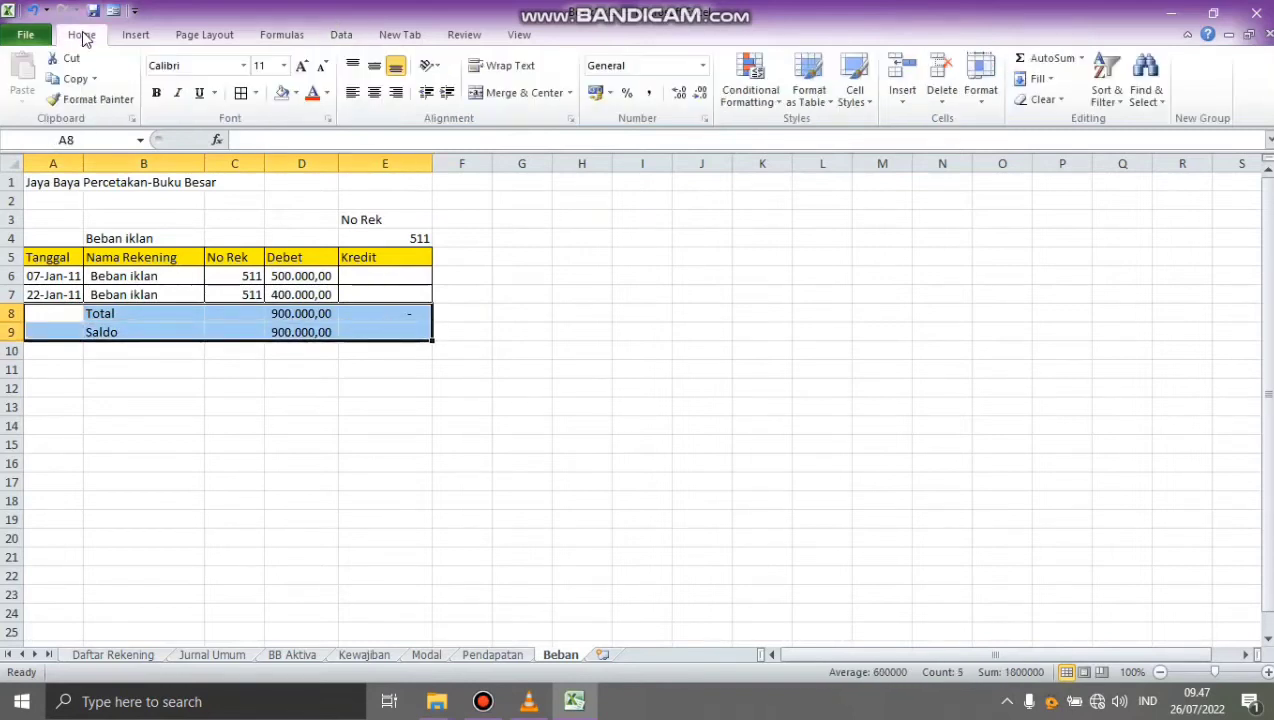
{"action": "left_click", "coordinate": [238, 93]}
{"action": "left_click", "coordinate": [255, 493]}
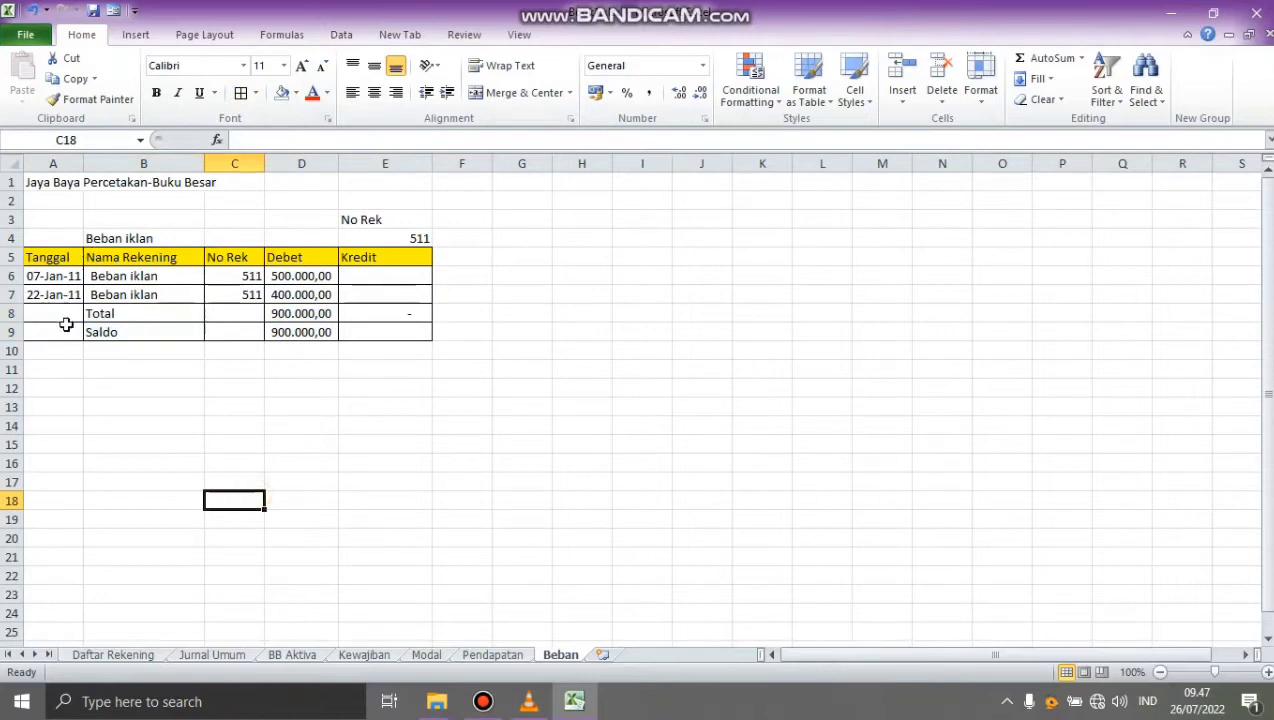
Step: Merge and center the Total label across A8:C8 and the Saldo label across A9:C9
{"action": "left_click_drag", "start_coordinate": [69, 315], "coordinate": [219, 317]}
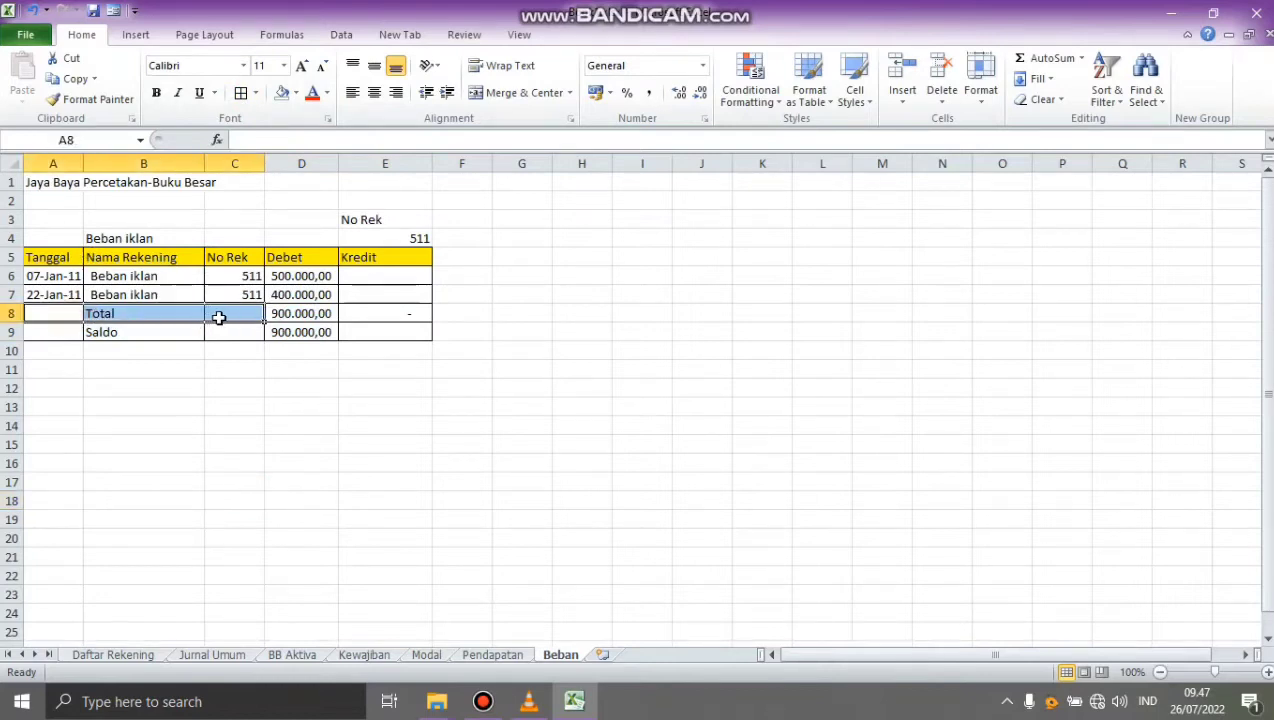
{"action": "left_click", "coordinate": [490, 92]}
{"action": "left_click_drag", "start_coordinate": [55, 333], "coordinate": [234, 338]}
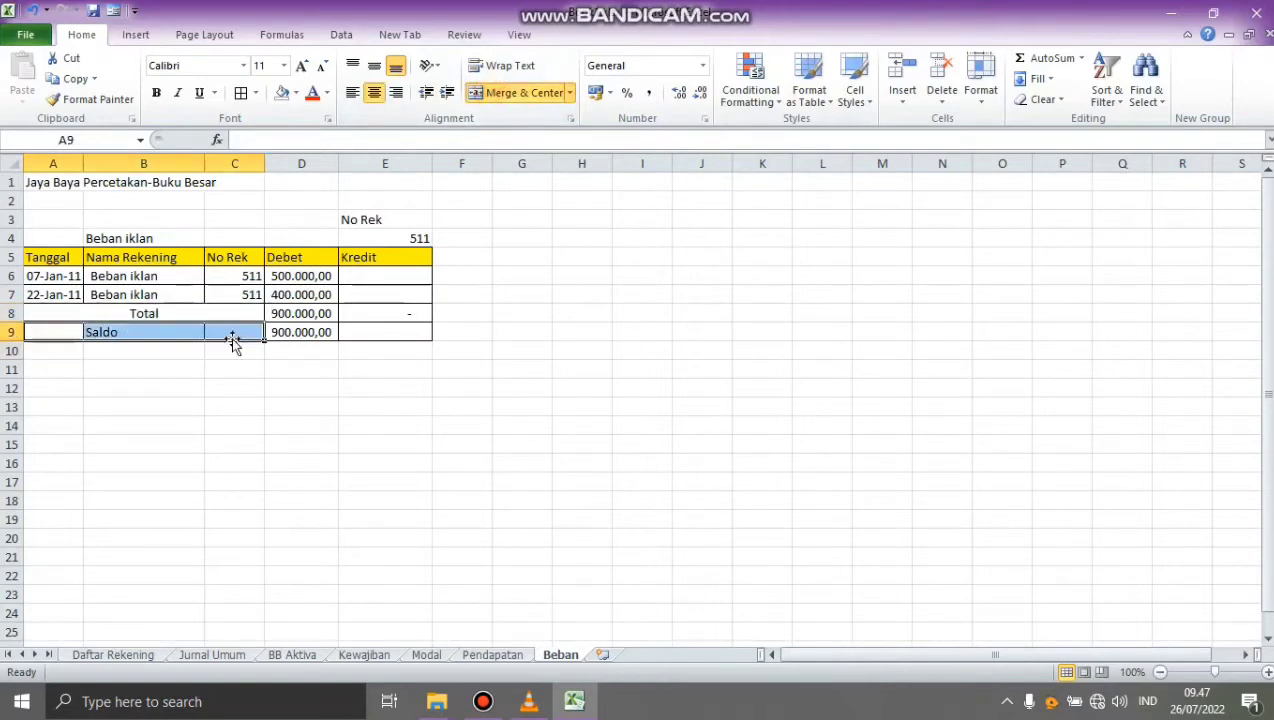
{"action": "left_click", "coordinate": [494, 94]}
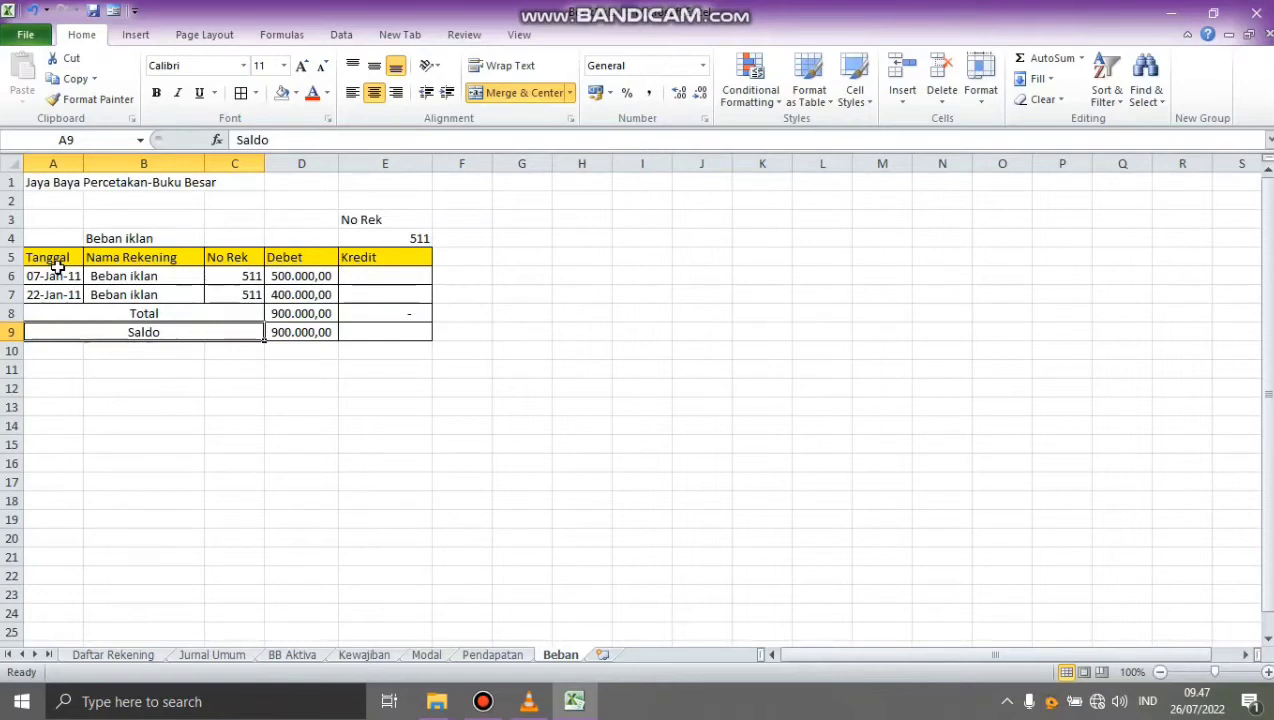
Step: Copy the header row A5:E5 and paste it at A13 for the next account table
{"action": "left_click_drag", "start_coordinate": [61, 258], "coordinate": [370, 256]}
{"action": "key", "text": "ctrl+c"}
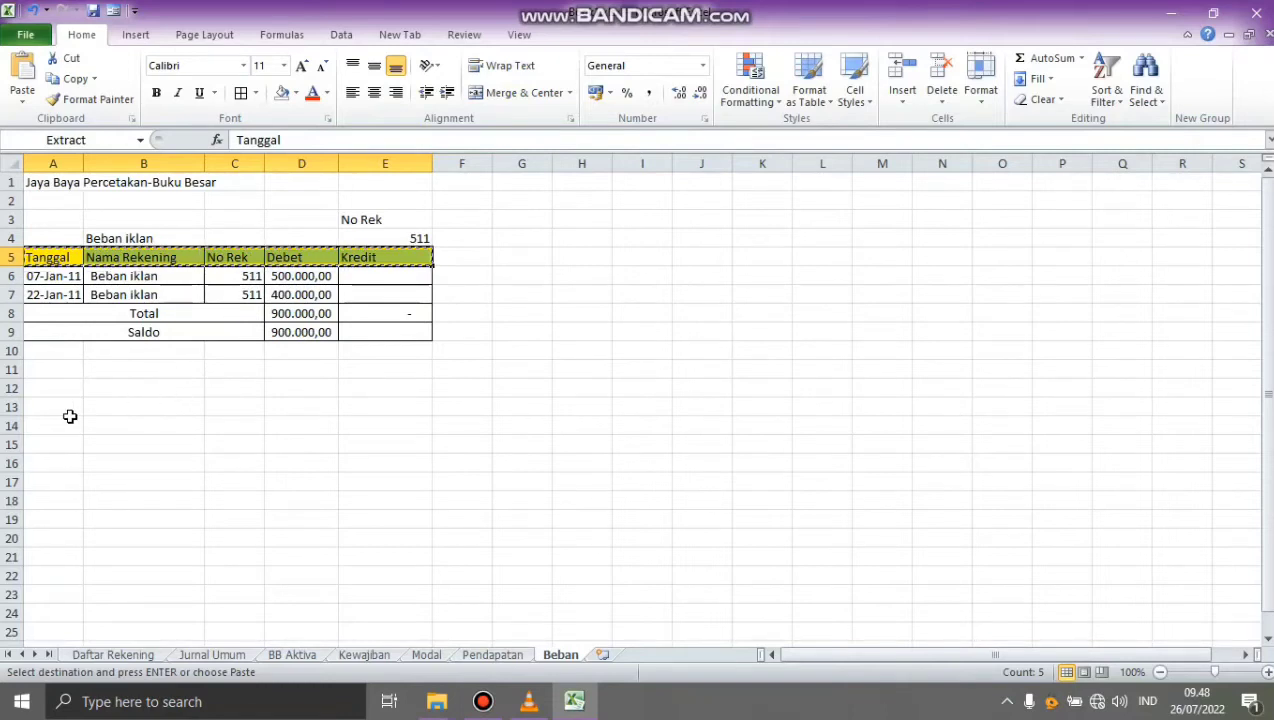
{"action": "left_click", "coordinate": [69, 407]}
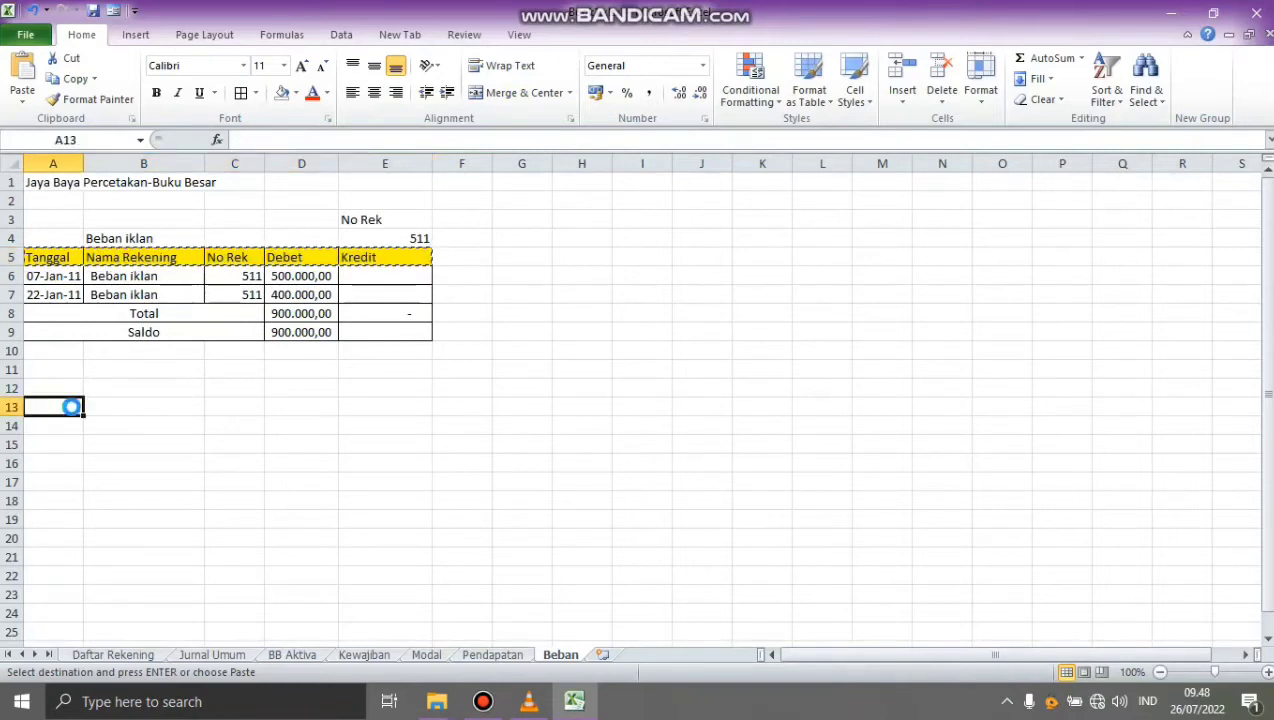
{"action": "key", "text": "ctrl+v"}
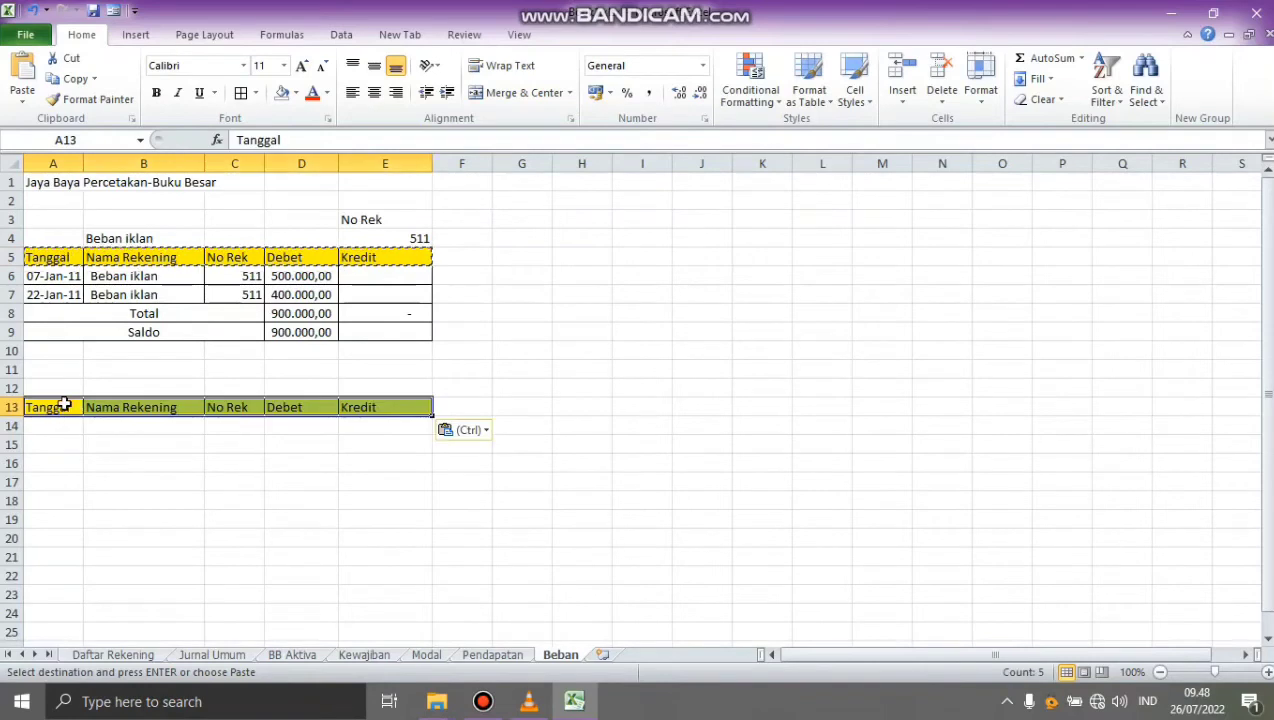
Step: Title the new table Beban Gaji in B12, and enter No Rek in E11 with account number 512 in E12
{"action": "left_click", "coordinate": [122, 389]}
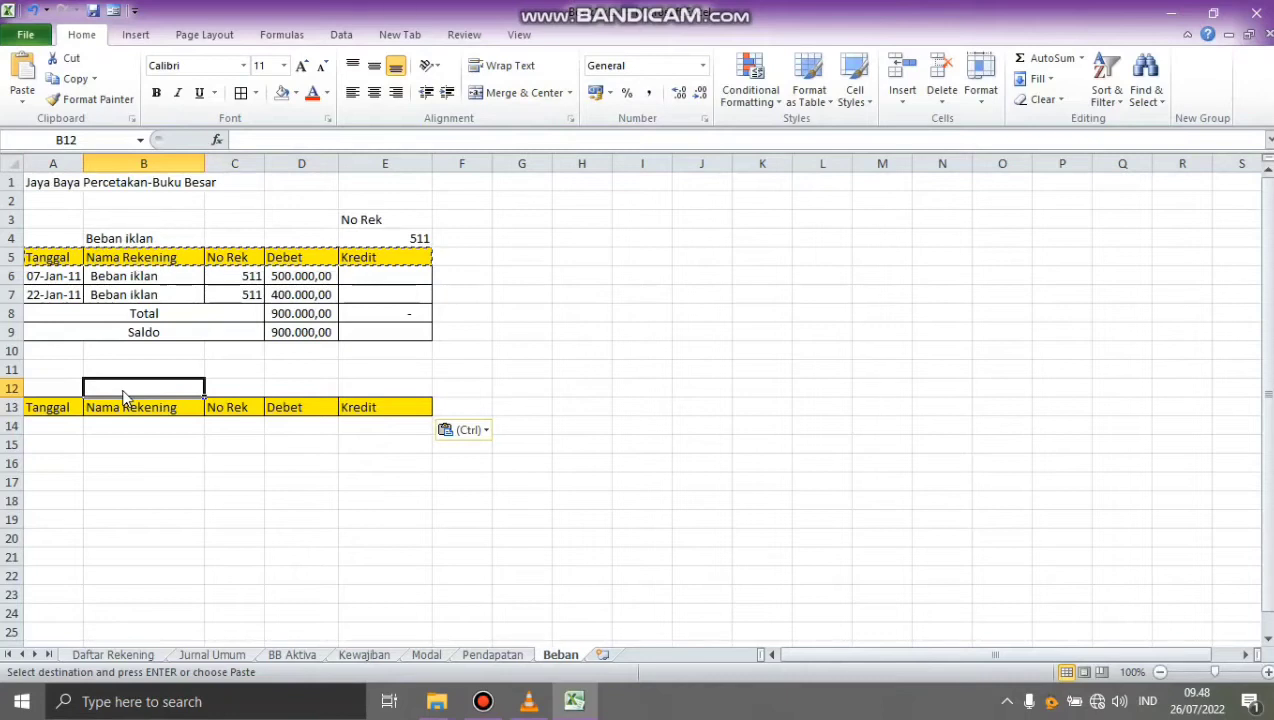
{"action": "type", "text": "Beban"}
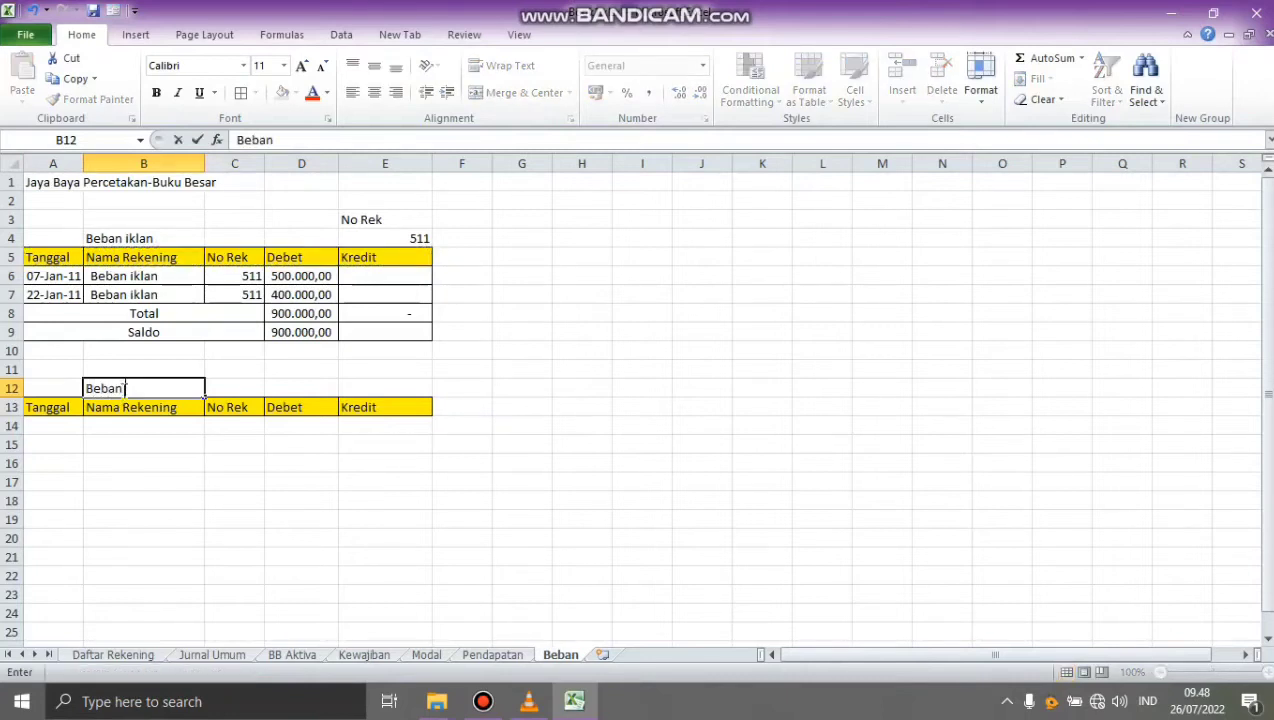
{"action": "type", "text": " Gaji"}
{"action": "key", "text": "Right"}
{"action": "key", "text": "Right"}
{"action": "key", "text": "Right"}
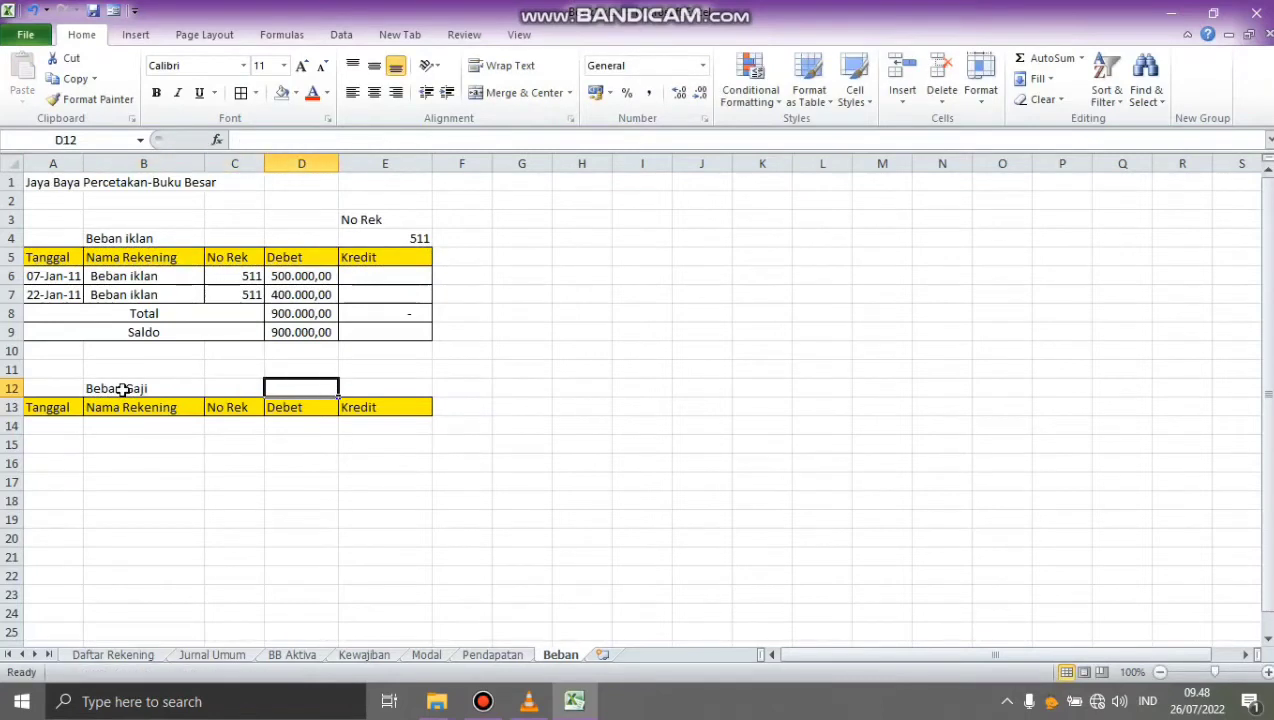
{"action": "key", "text": "Up"}
{"action": "type", "text": "N"}
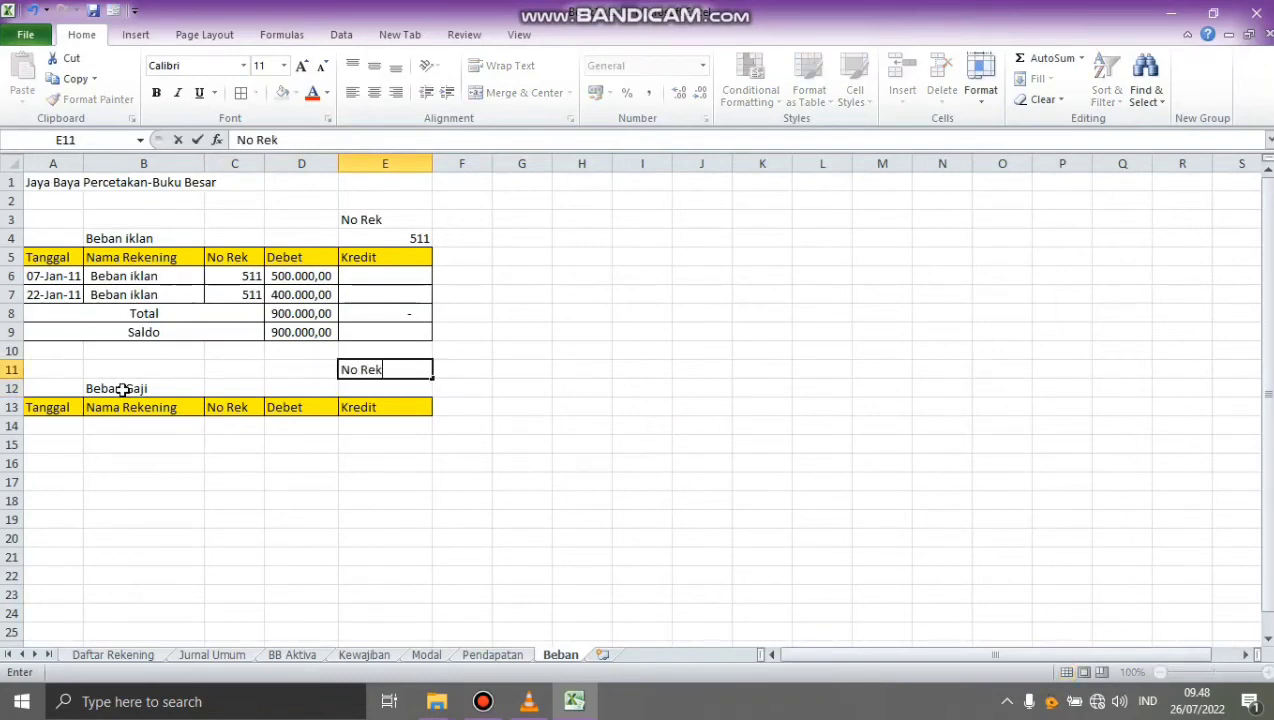
{"action": "key", "text": "Return"}
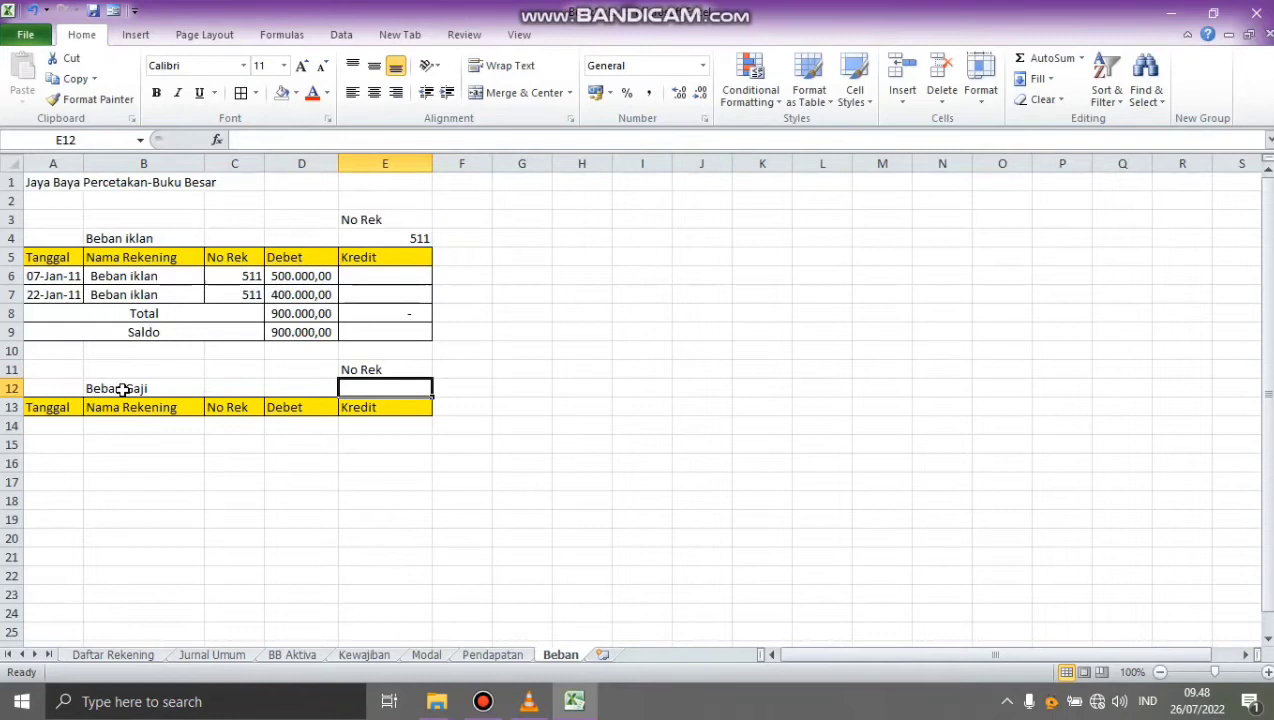
{"action": "type", "text": "512"}
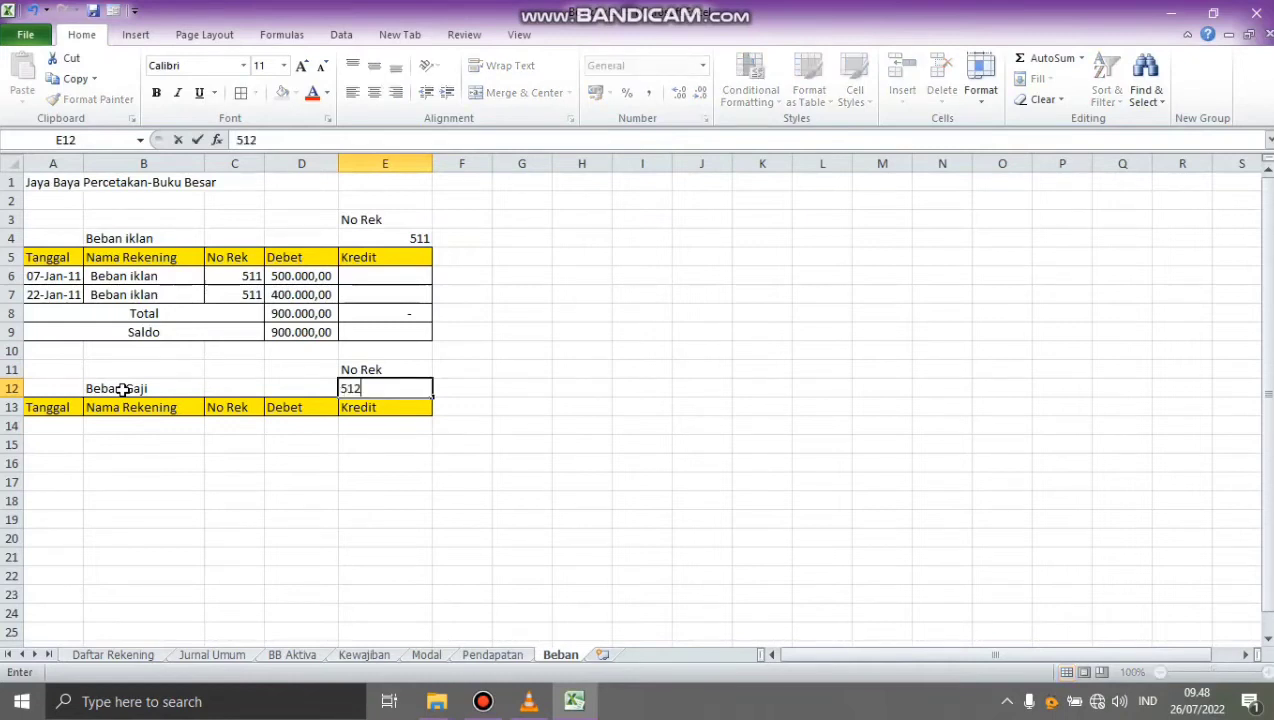
Step: Start an Advanced Filter from A13 that copies to another location, and clear its list, criteria and copy-to ranges
{"action": "left_click", "coordinate": [42, 412]}
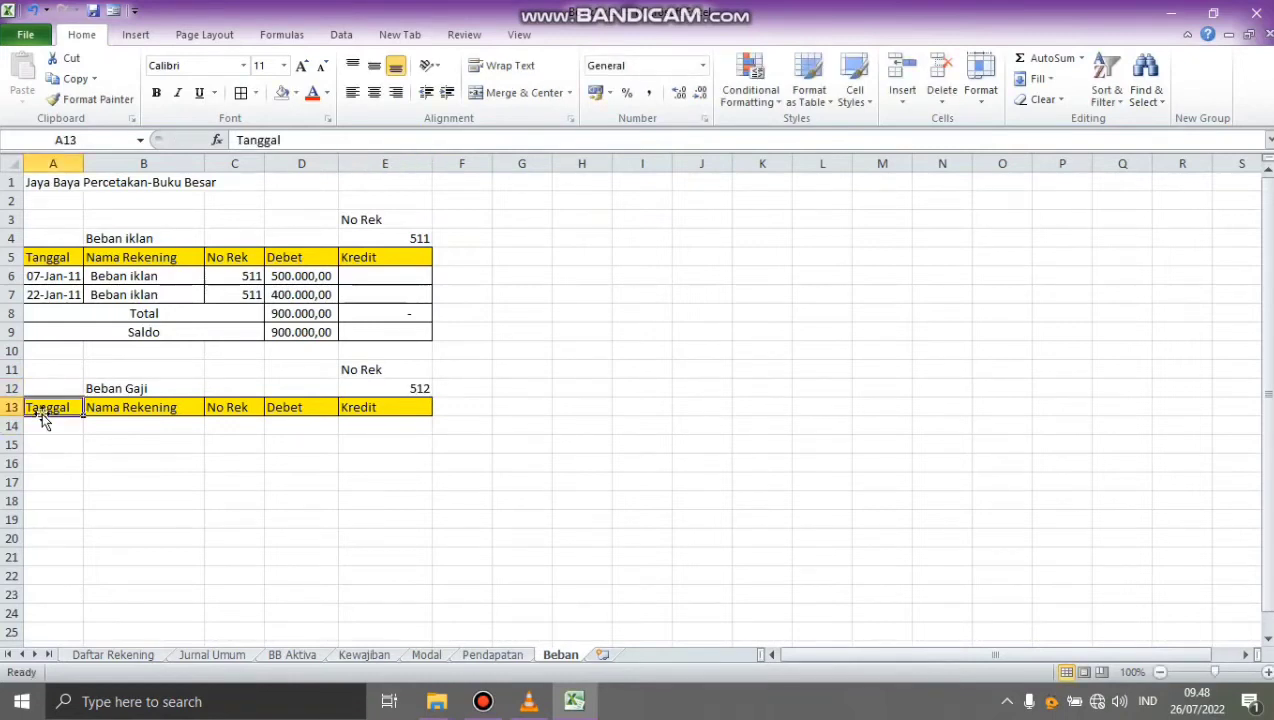
{"action": "left_click", "coordinate": [339, 34]}
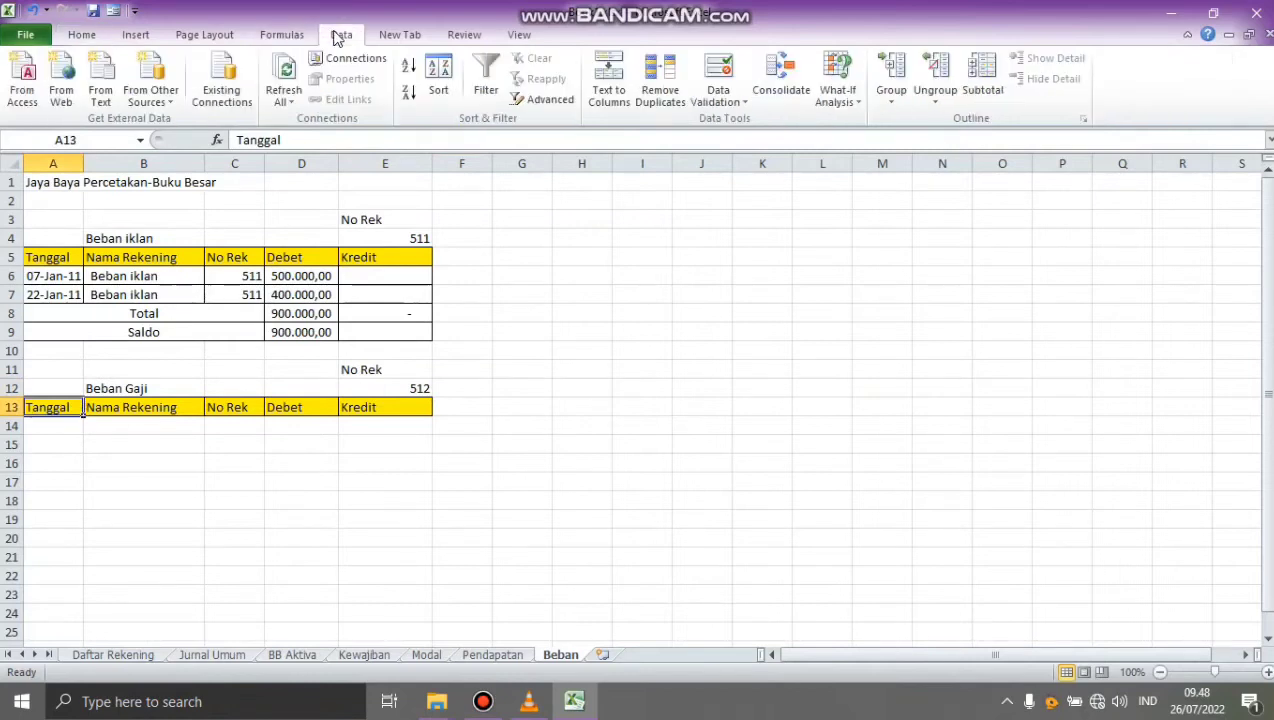
{"action": "left_click", "coordinate": [527, 106]}
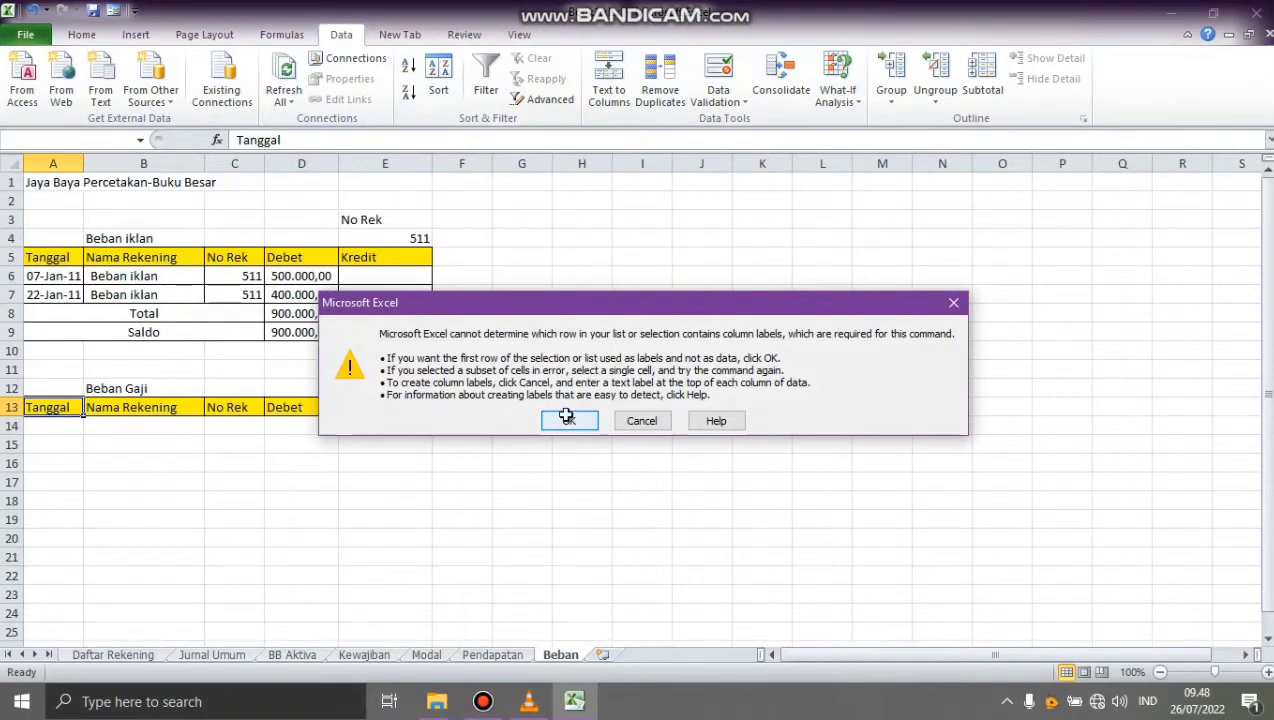
{"action": "left_click", "coordinate": [566, 418]}
{"action": "left_click", "coordinate": [998, 360]}
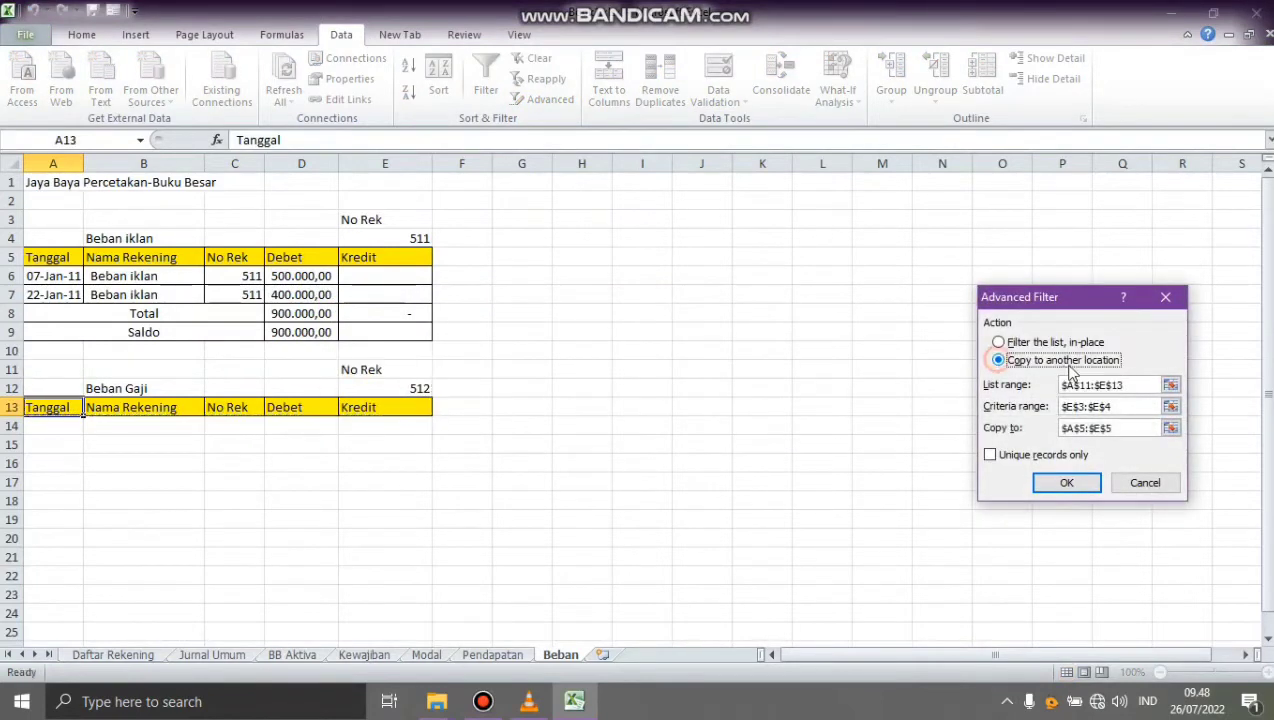
{"action": "left_click_drag", "start_coordinate": [1123, 383], "coordinate": [1062, 385]}
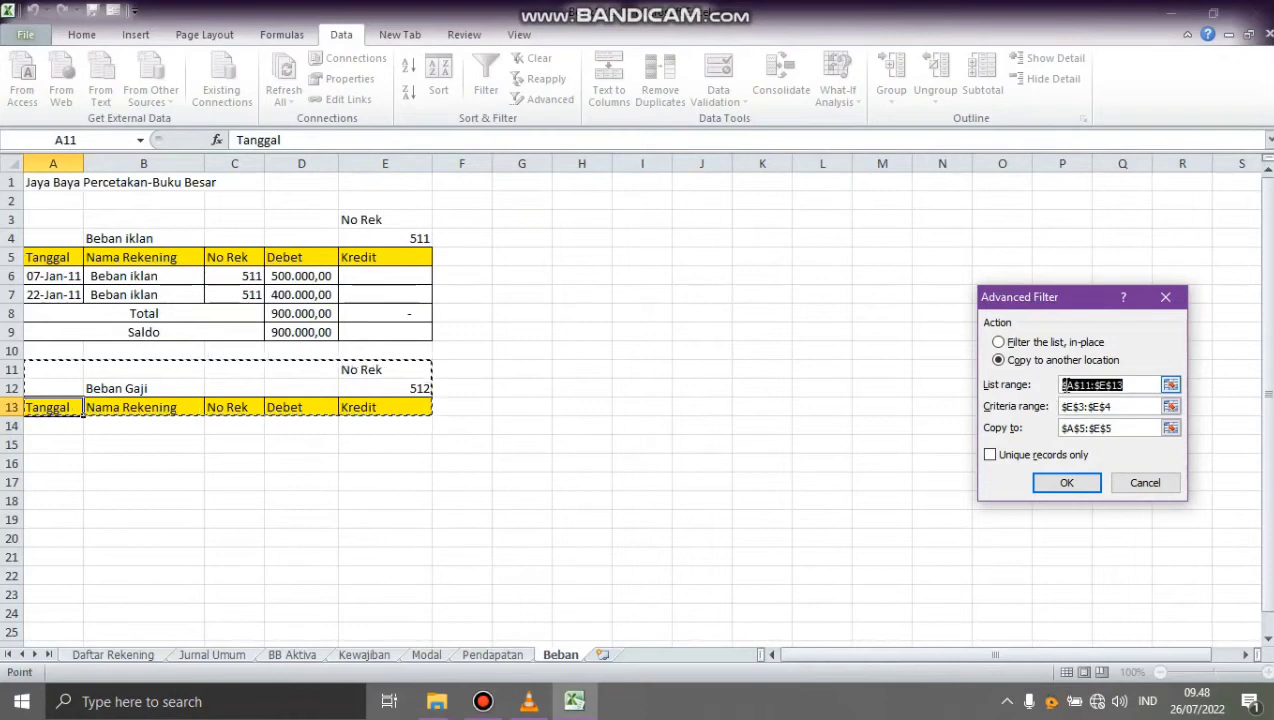
{"action": "key", "text": "BackSpace"}
{"action": "left_click_drag", "start_coordinate": [1121, 408], "coordinate": [1062, 443]}
{"action": "key", "text": "BackSpace"}
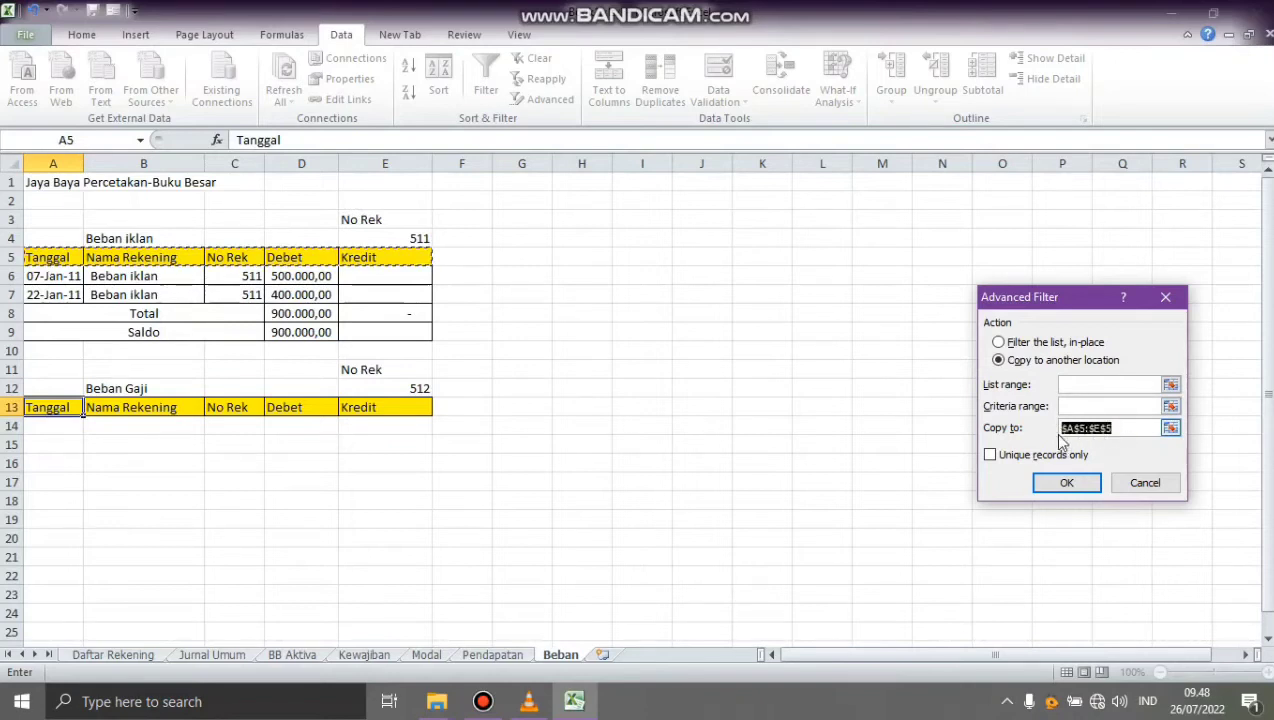
{"action": "key", "text": "BackSpace"}
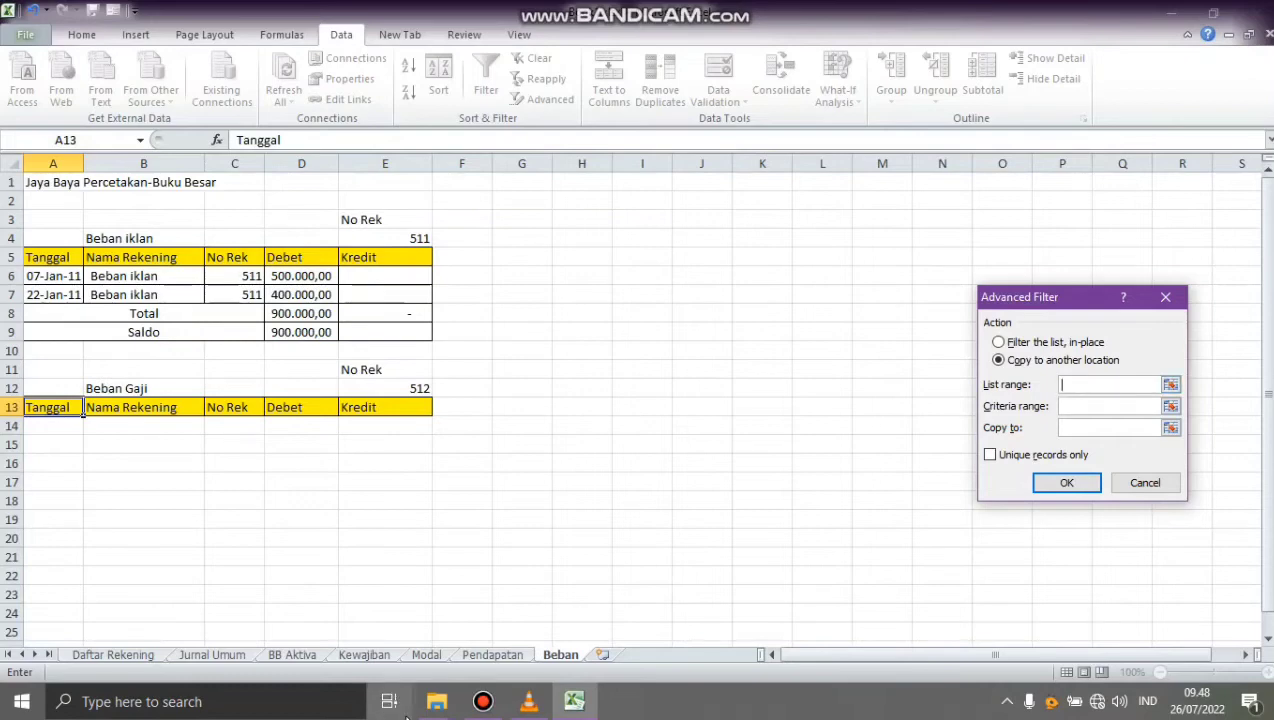
Step: Set the filter's list range to A5:E70 on the Jurnal Umum sheet
{"action": "left_click", "coordinate": [213, 655]}
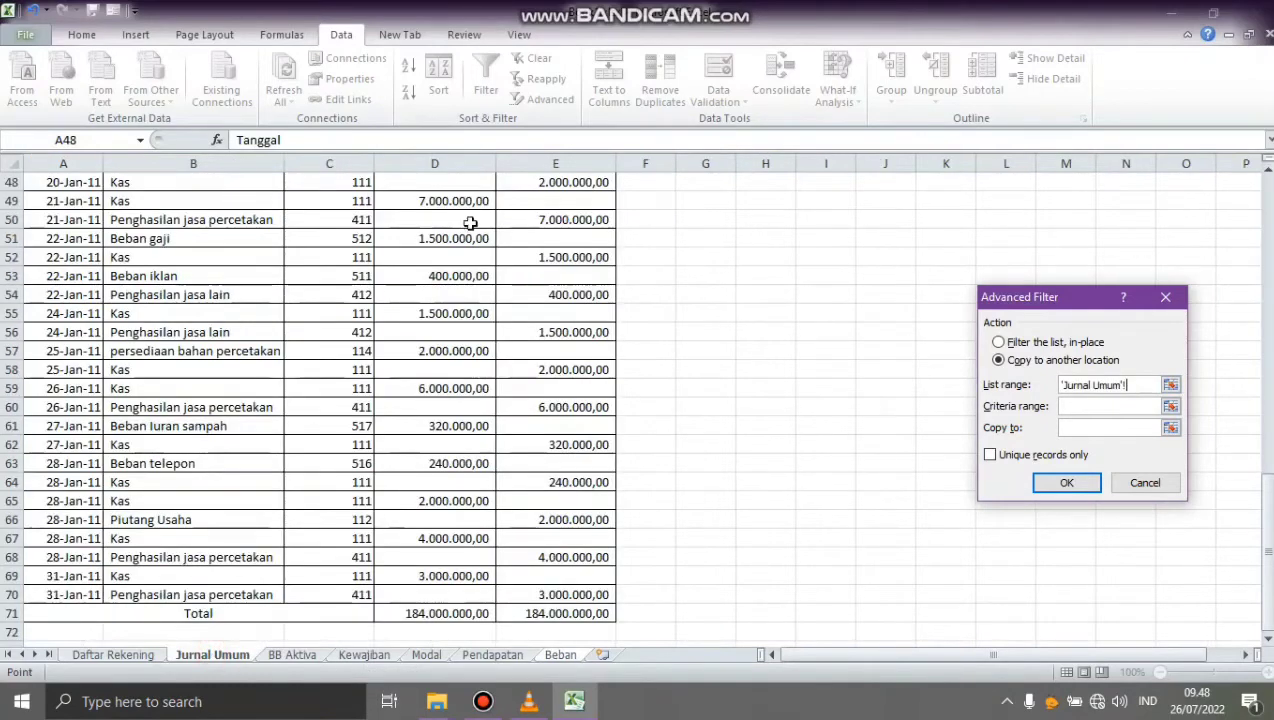
{"action": "left_click_drag", "start_coordinate": [1265, 565], "coordinate": [1262, 215]}
{"action": "left_click_drag", "start_coordinate": [66, 259], "coordinate": [548, 597]}
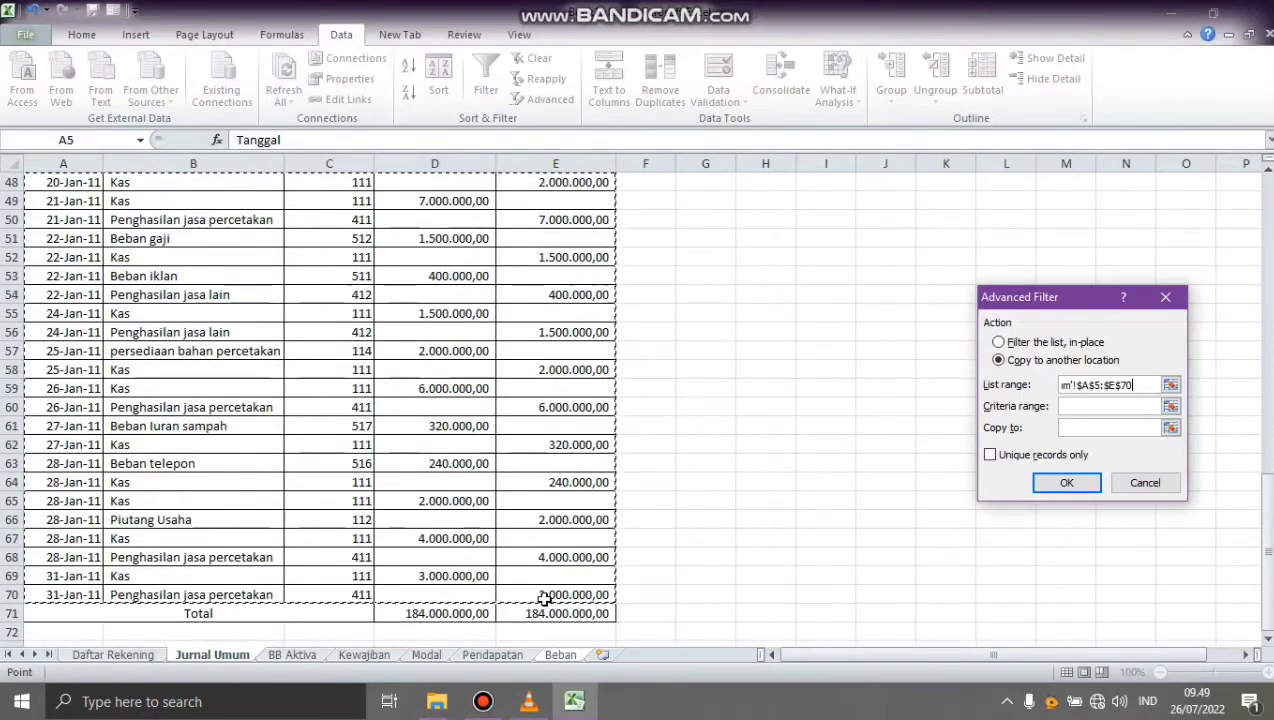
Step: Run the filter with criteria range E11:E12 and copy-to range A13:E13, and widen column D to fit the amounts
{"action": "left_click", "coordinate": [1088, 405]}
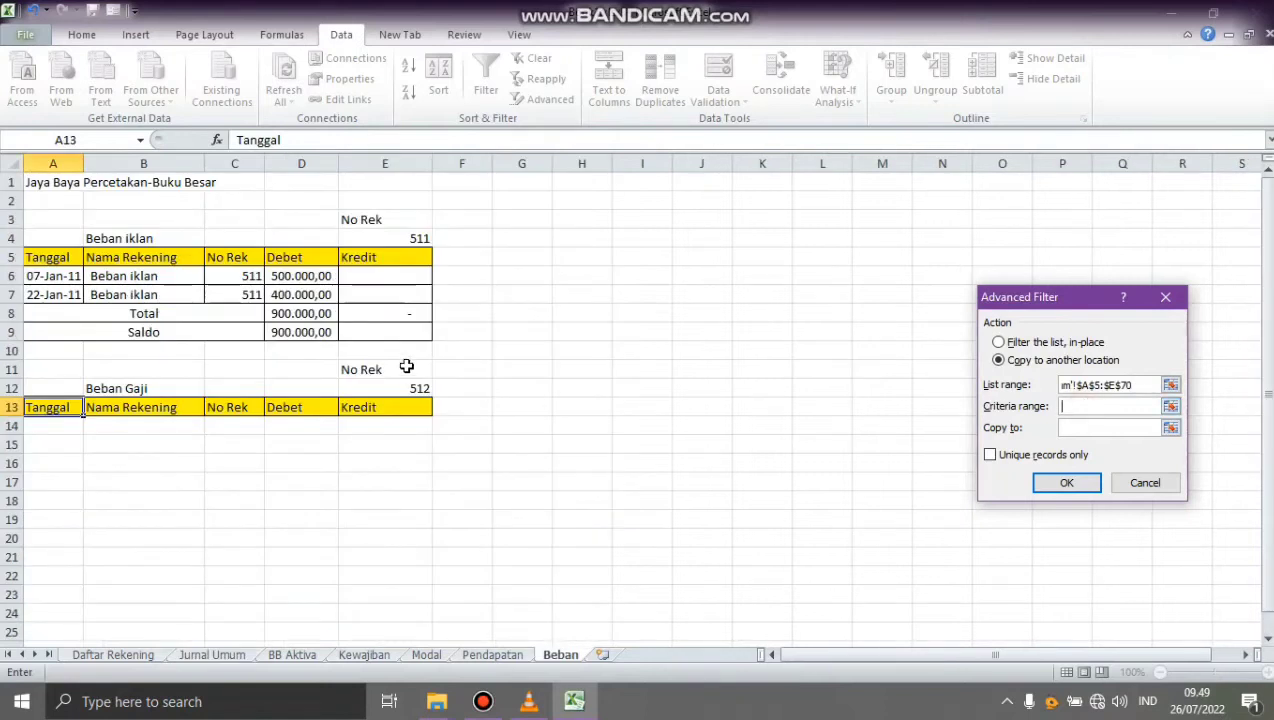
{"action": "left_click_drag", "start_coordinate": [406, 368], "coordinate": [408, 386]}
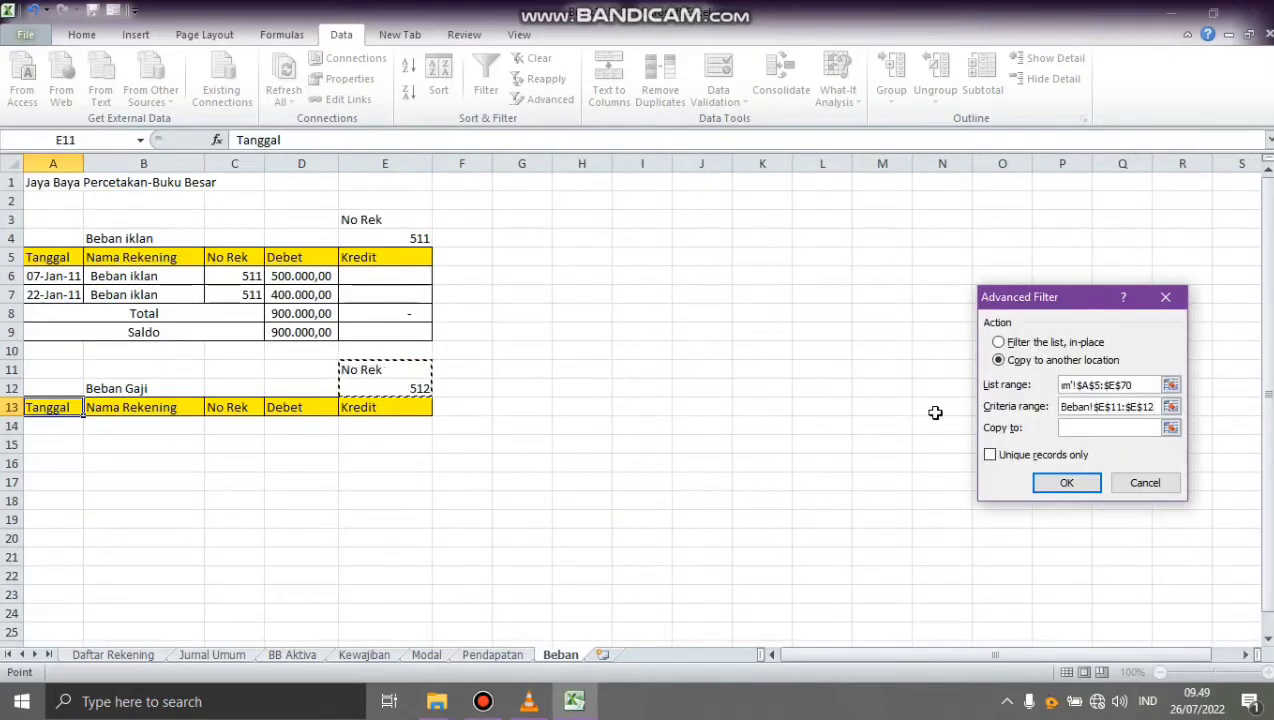
{"action": "left_click", "coordinate": [1075, 428]}
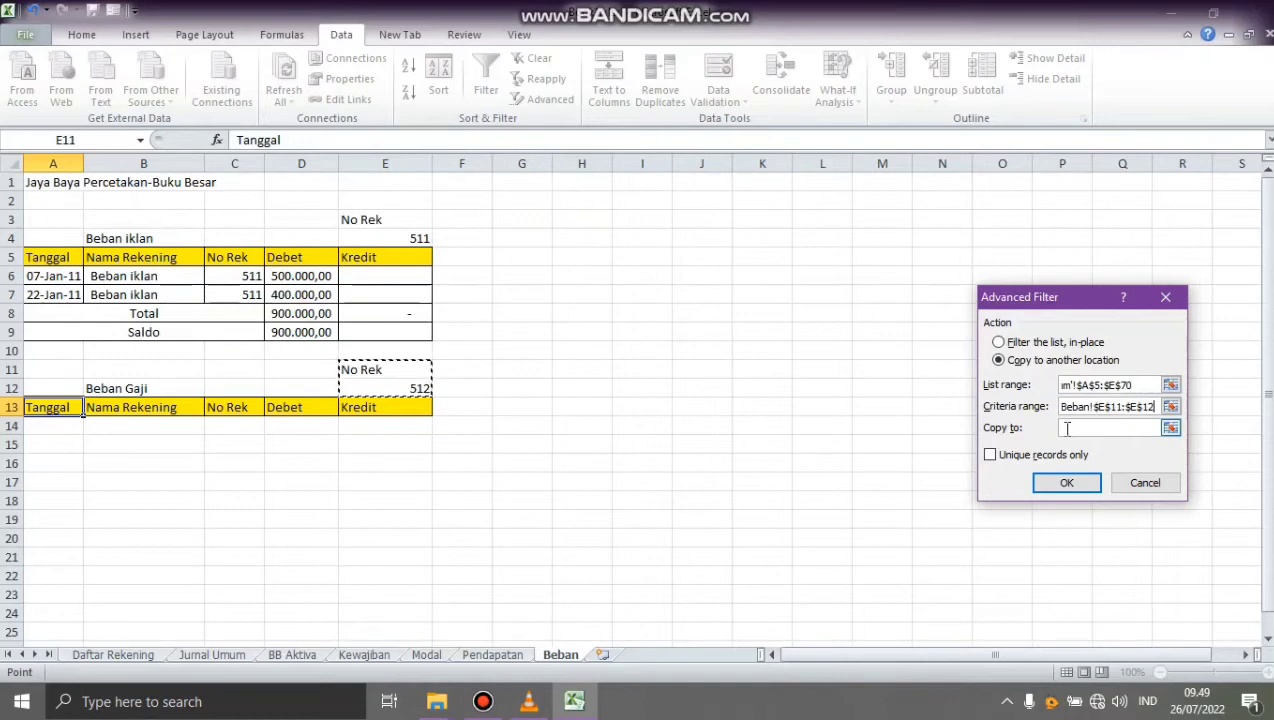
{"action": "left_click_drag", "start_coordinate": [66, 411], "coordinate": [367, 413]}
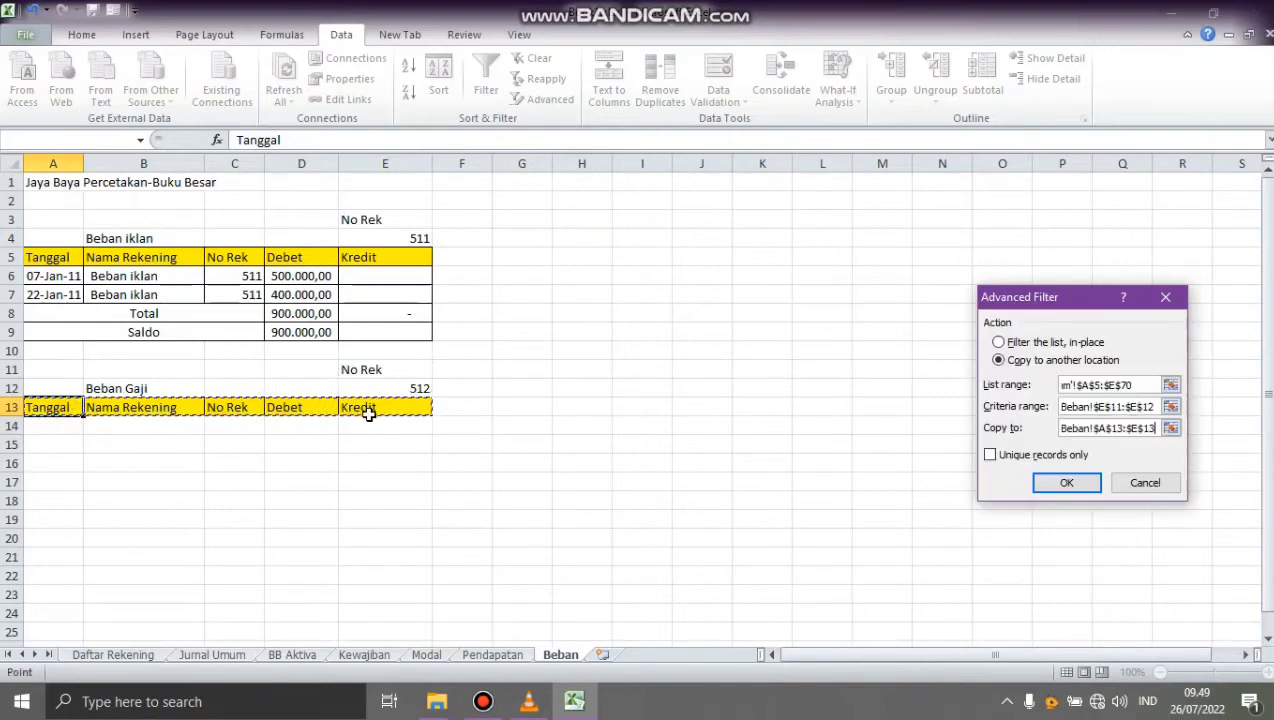
{"action": "left_click", "coordinate": [1066, 482]}
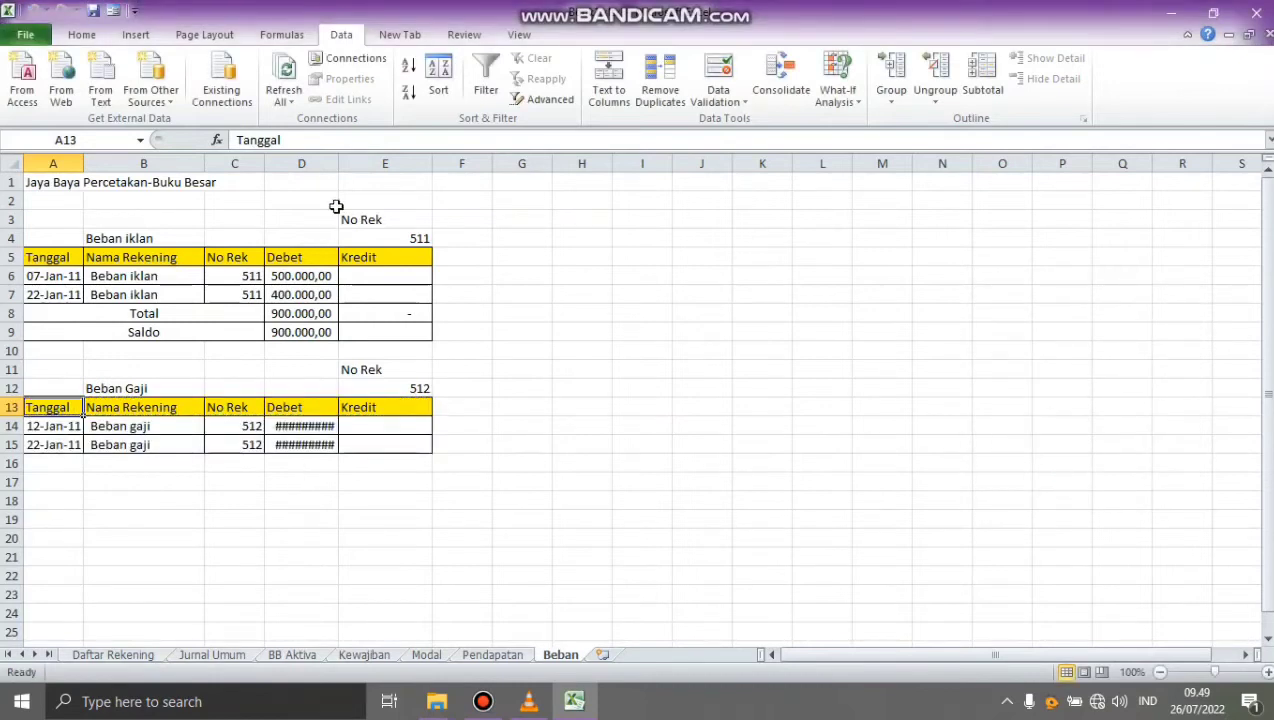
{"action": "left_click_drag", "start_coordinate": [339, 160], "coordinate": [371, 159]}
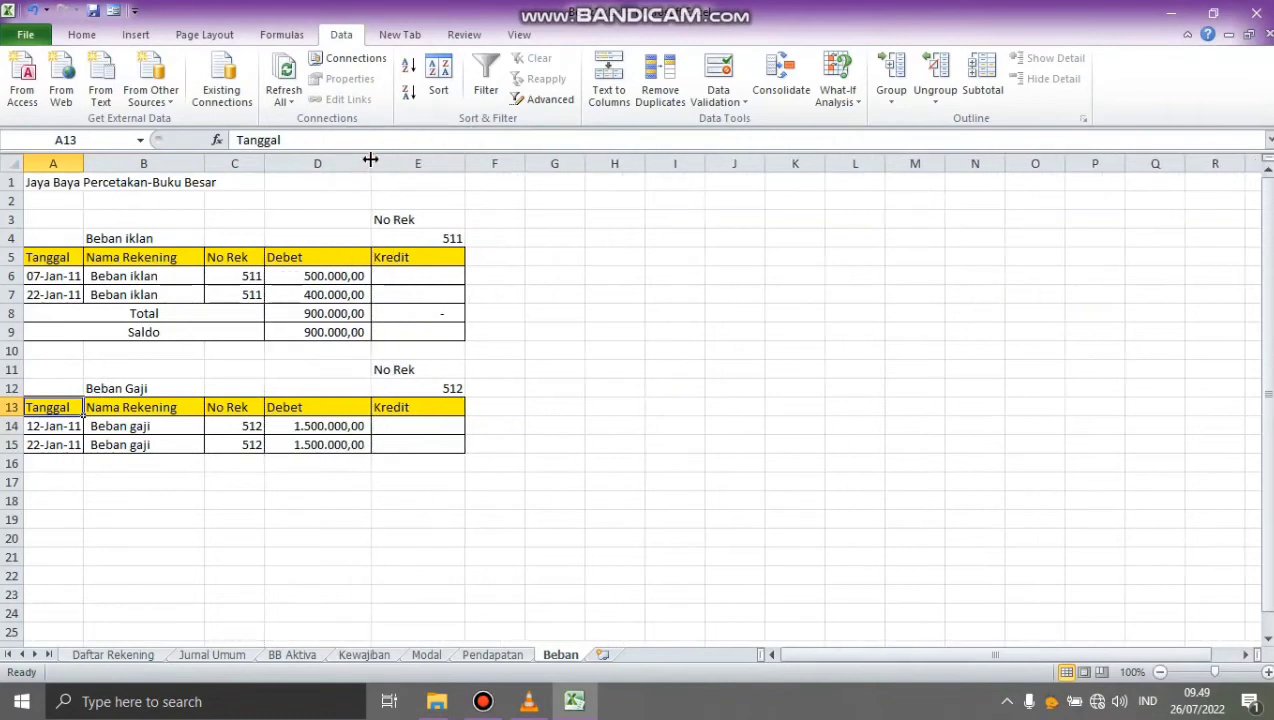
Step: Label B16 Total and sum the Beban Gaji debits in D16 with =sum(D14:D15)
{"action": "left_click", "coordinate": [98, 462]}
{"action": "type", "text": "Total"}
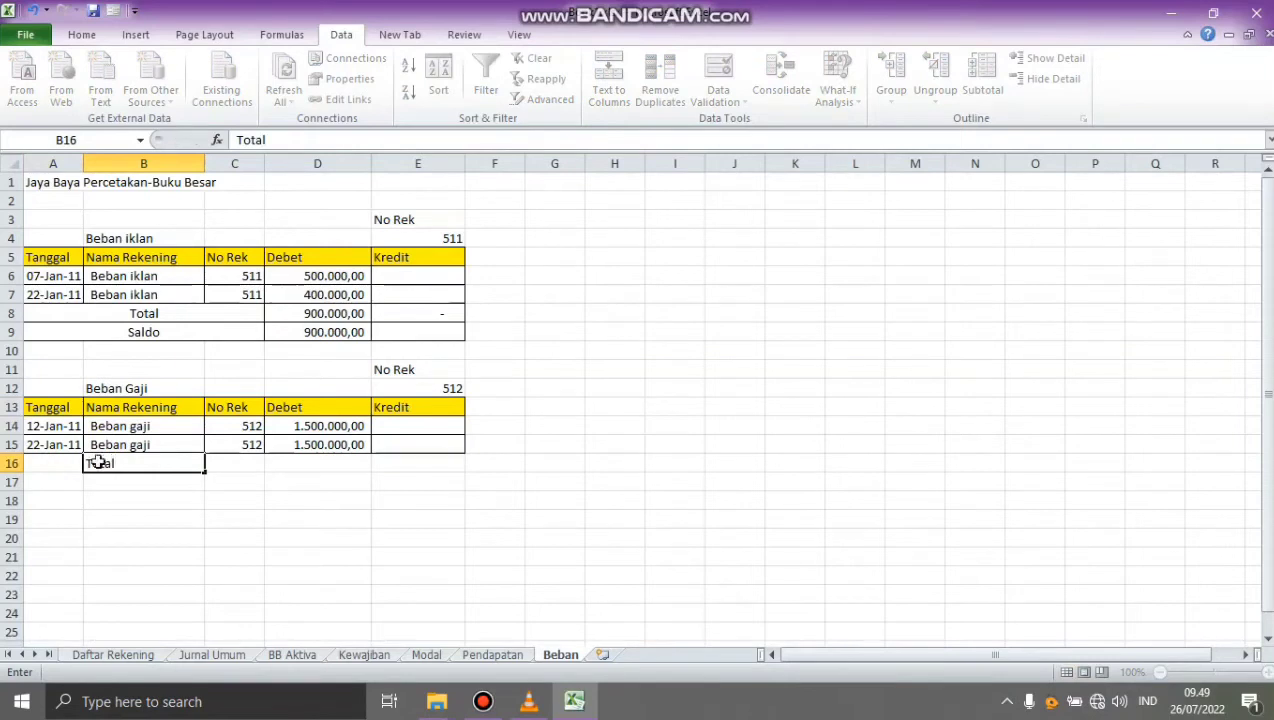
{"action": "key", "text": "Tab"}
{"action": "key", "text": "Tab"}
{"action": "type", "text": "=sum"}
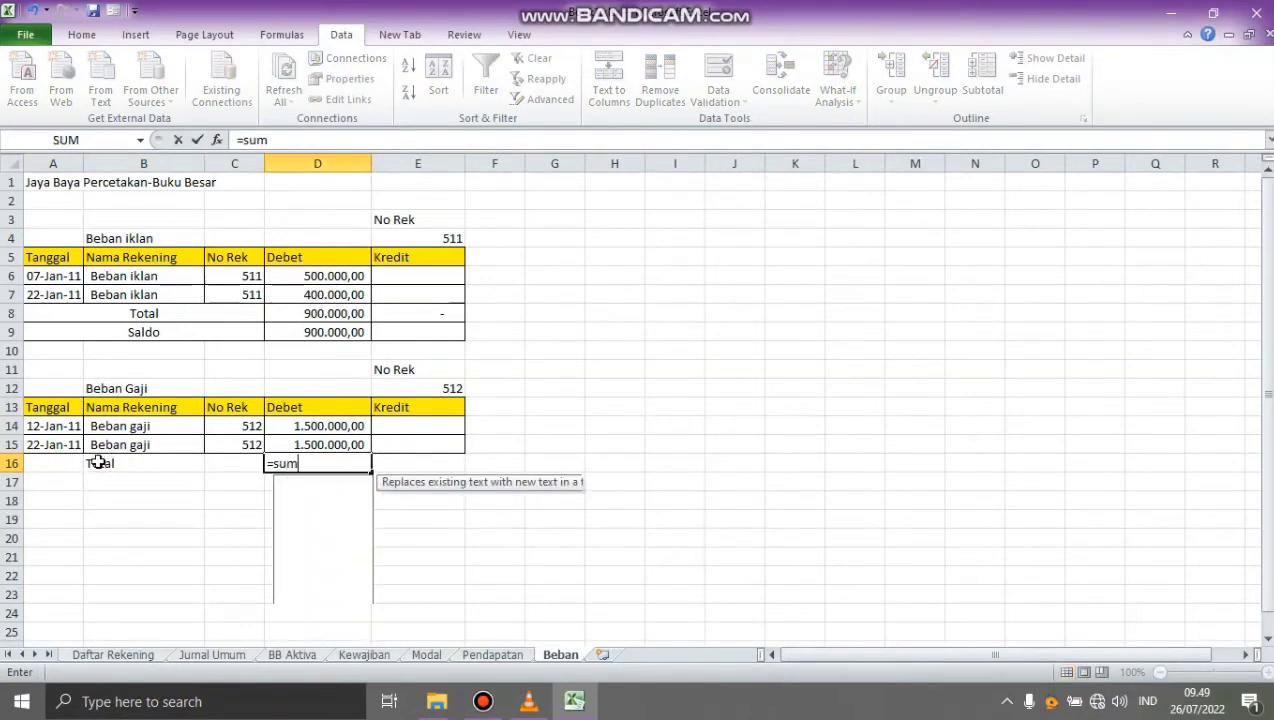
{"action": "type", "text": "("}
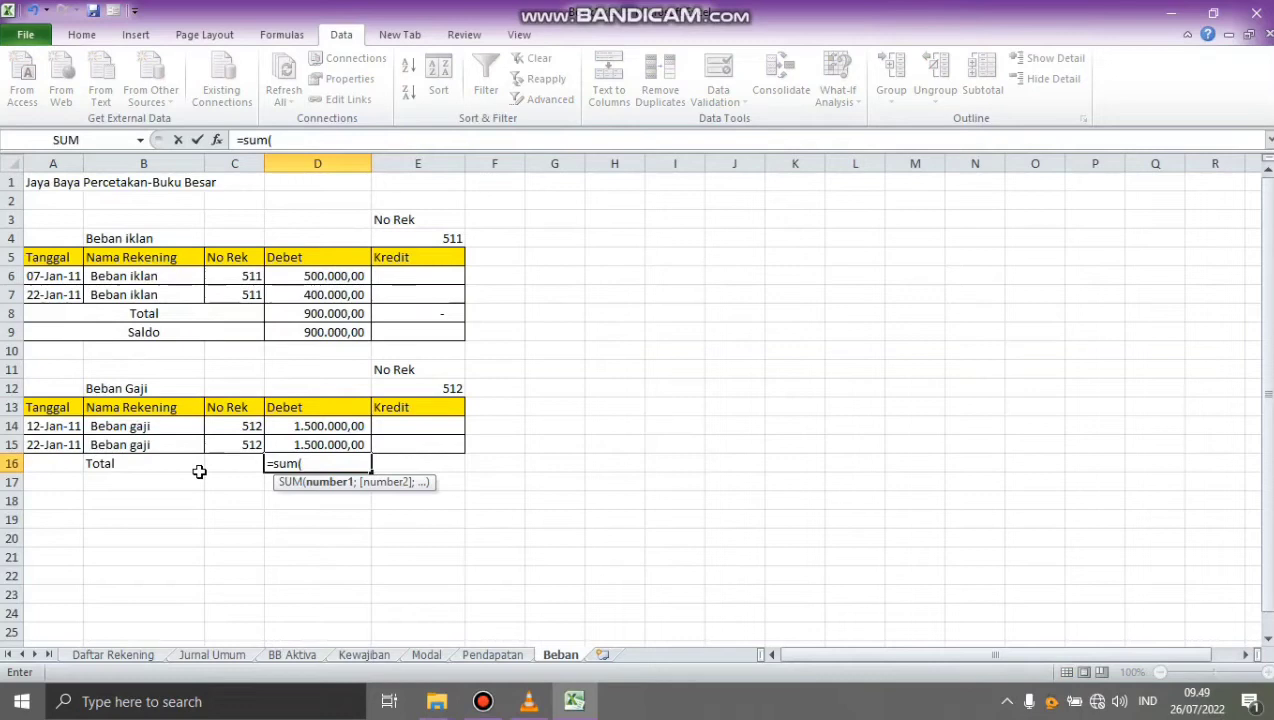
{"action": "left_click_drag", "start_coordinate": [285, 426], "coordinate": [285, 444]}
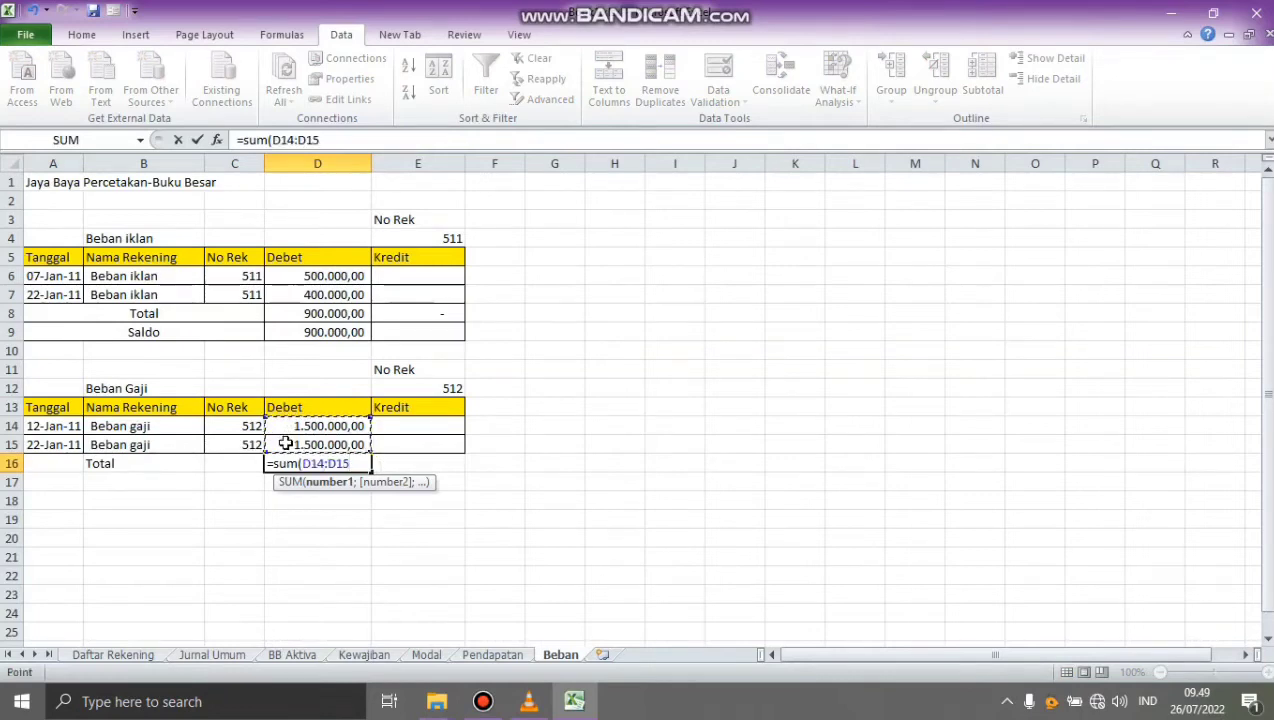
{"action": "type", "text": ")"}
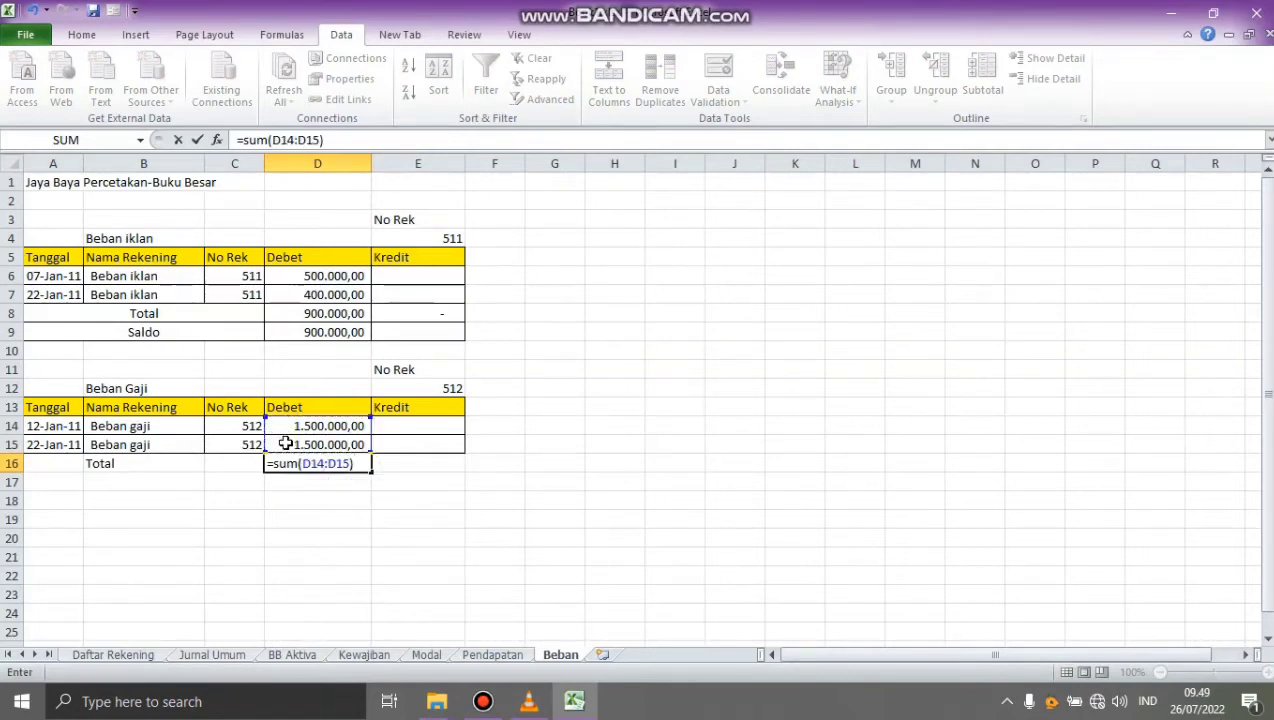
{"action": "key", "text": "Return"}
Step: Sum the Beban Gaji credits in E16 with =sum(E14:E15)
{"action": "key", "text": "Right"}
{"action": "key", "text": "Up"}
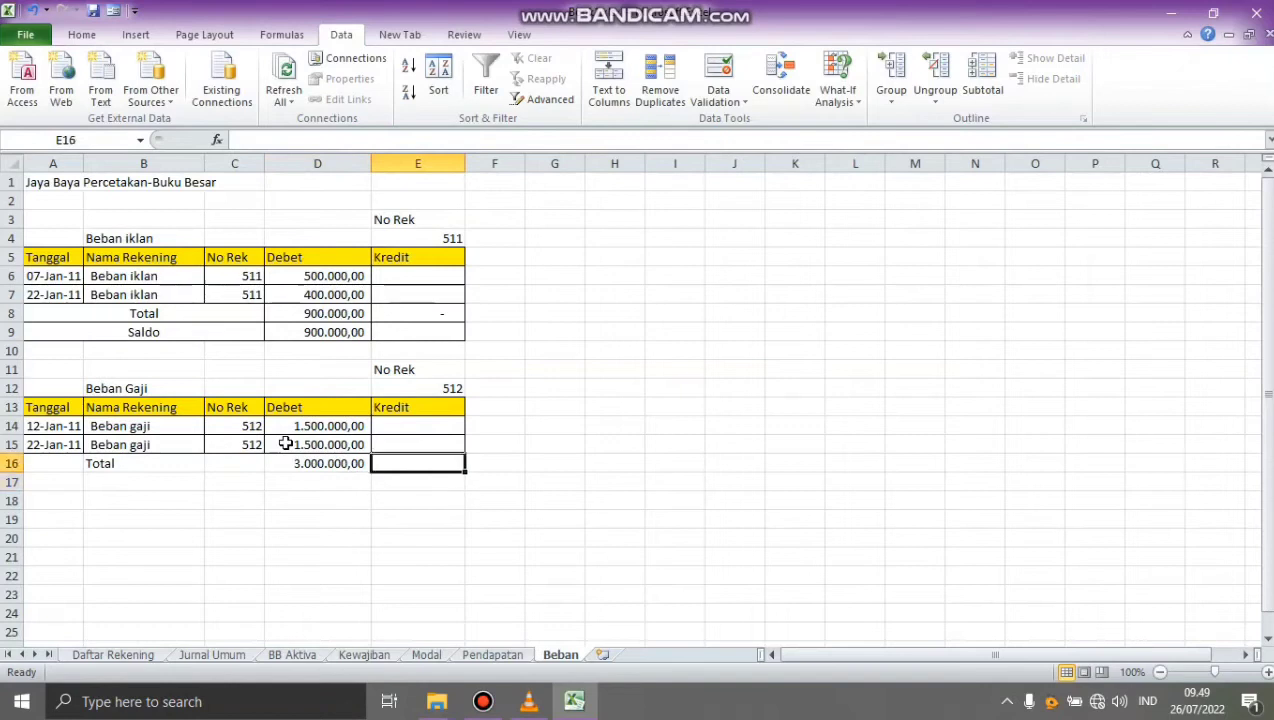
{"action": "type", "text": "=su"}
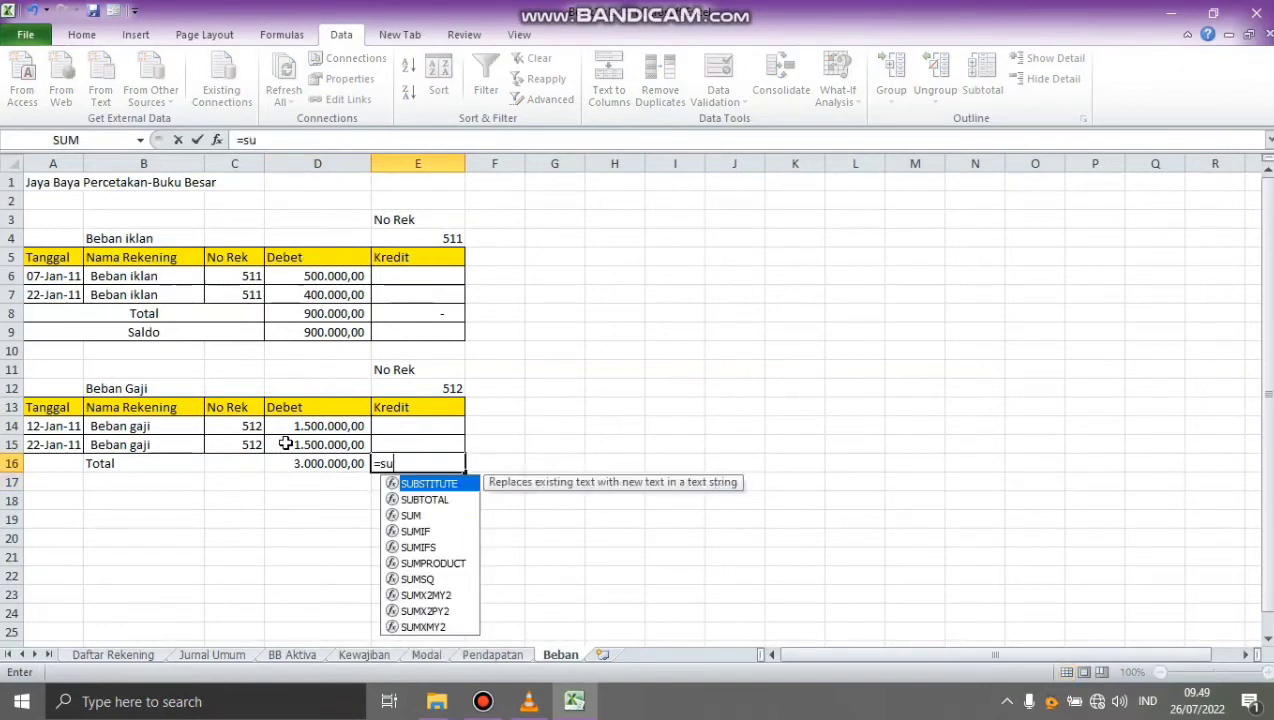
{"action": "type", "text": "m("}
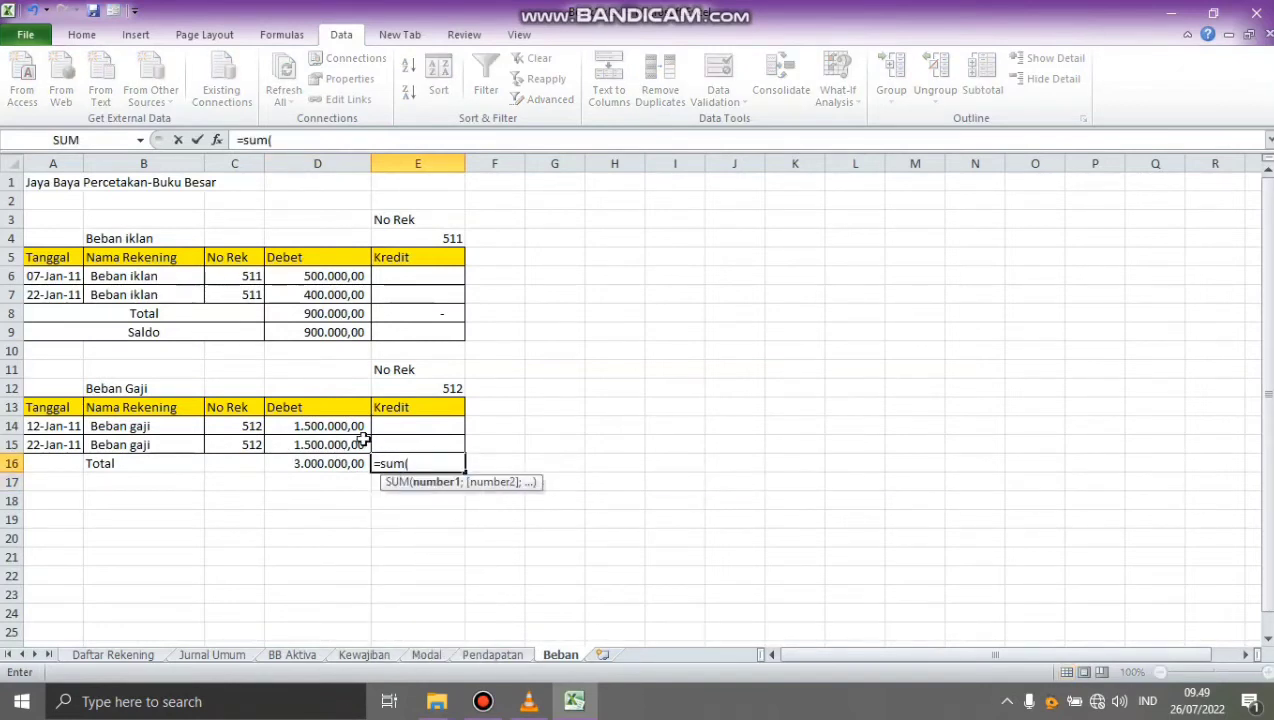
{"action": "left_click_drag", "start_coordinate": [385, 428], "coordinate": [385, 443]}
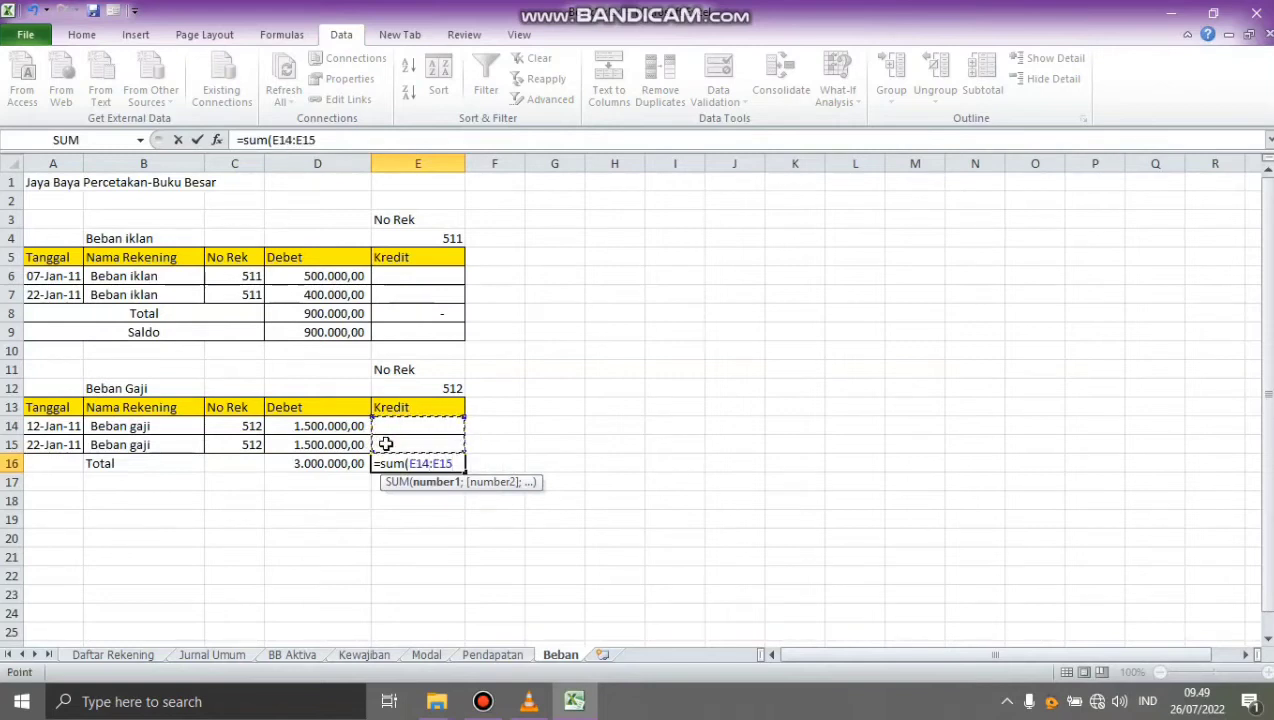
{"action": "type", "text": ")"}
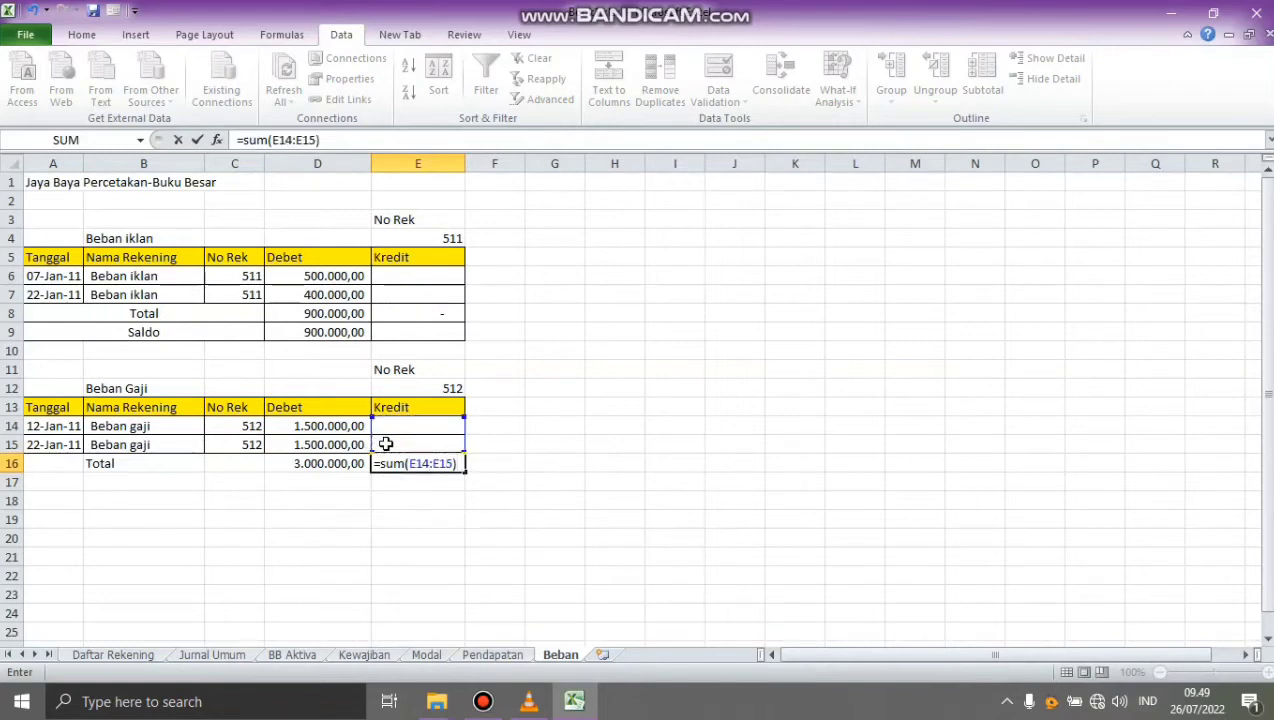
{"action": "key", "text": "Return"}
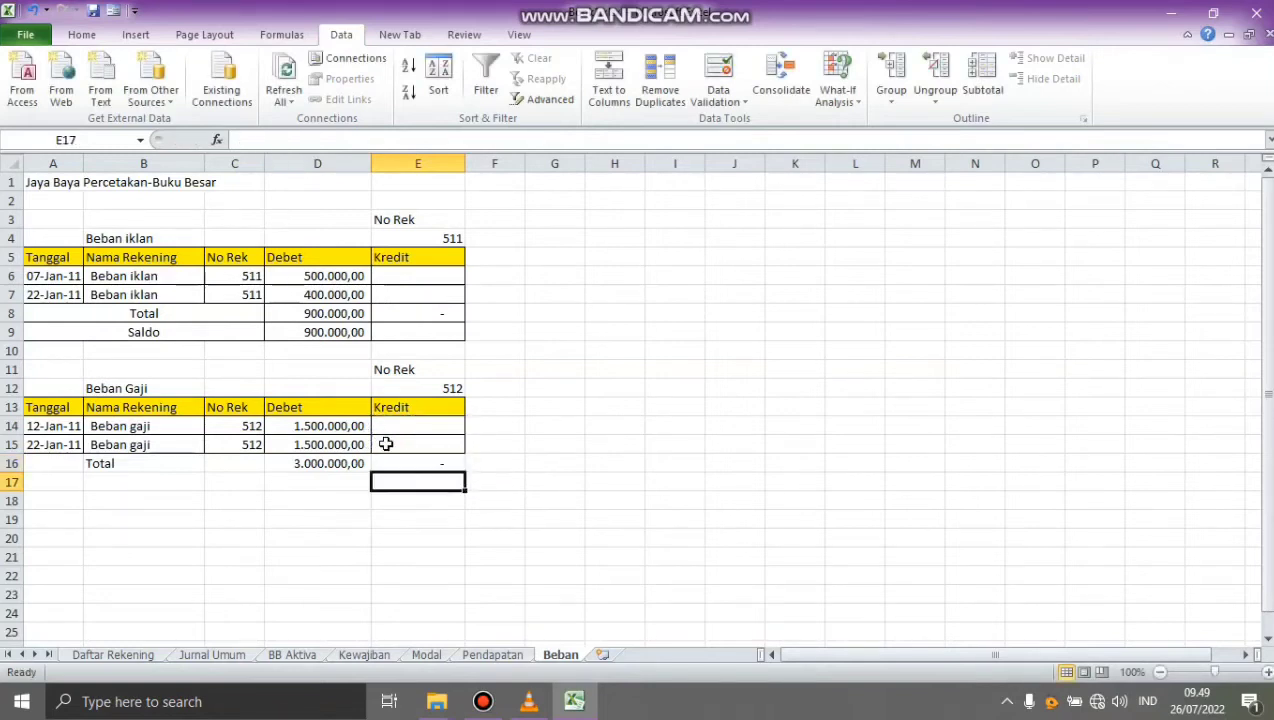
{"action": "left_click", "coordinate": [152, 482], "text": "shift"}
{"action": "type", "text": "Saldo"}
{"action": "key", "text": "Right"}
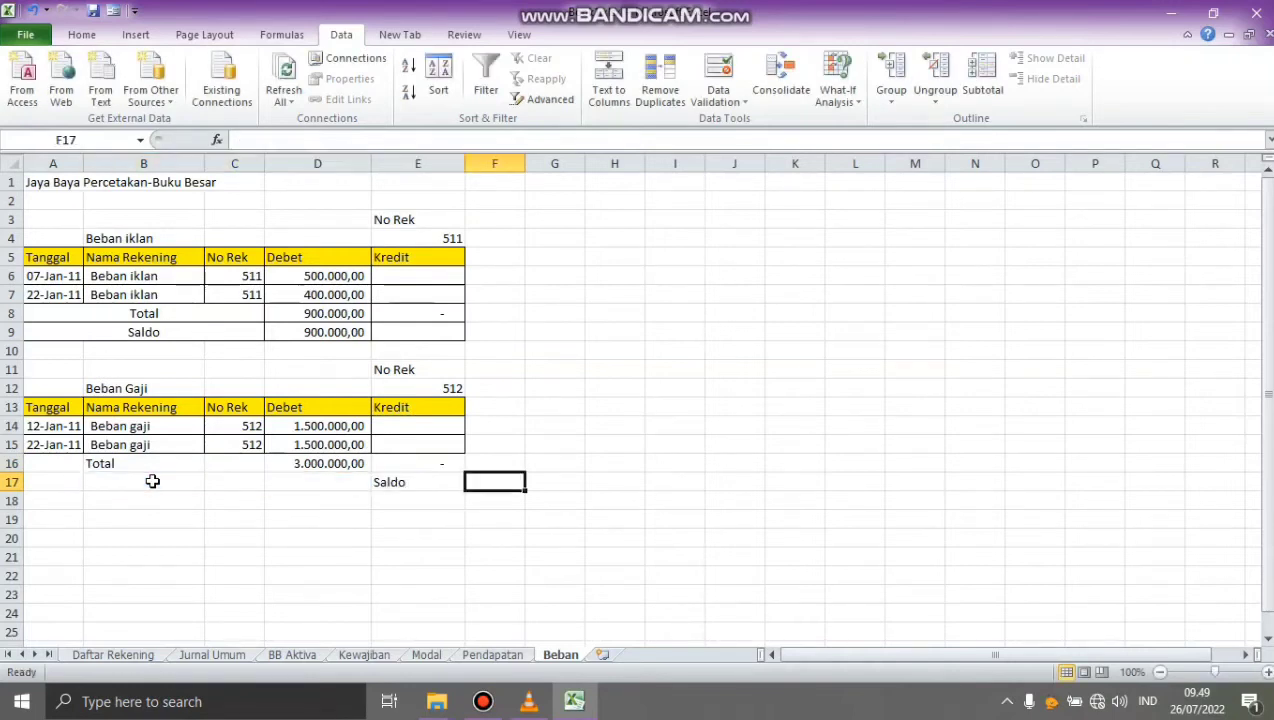
{"action": "left_click", "coordinate": [425, 483]}
{"action": "key", "text": "Delete"}
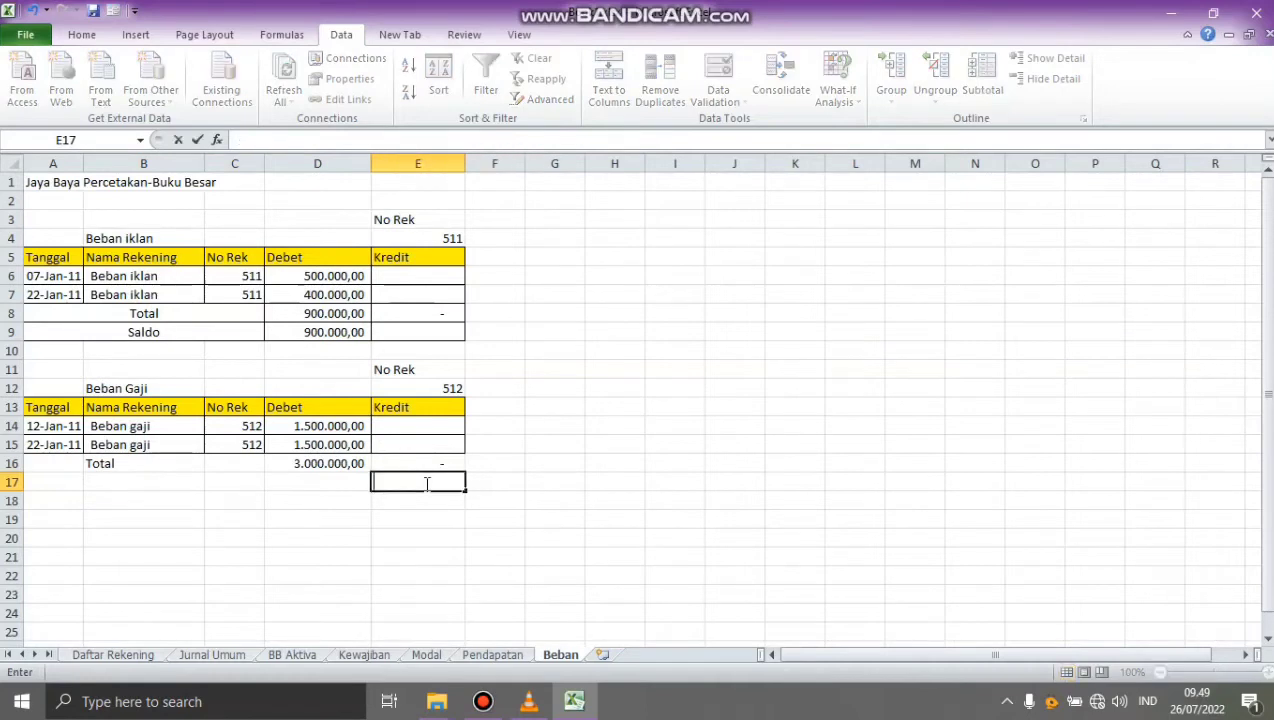
Step: Label B17 Saldo and calculate the balance in D17 as D16 minus E16
{"action": "left_click", "coordinate": [187, 486]}
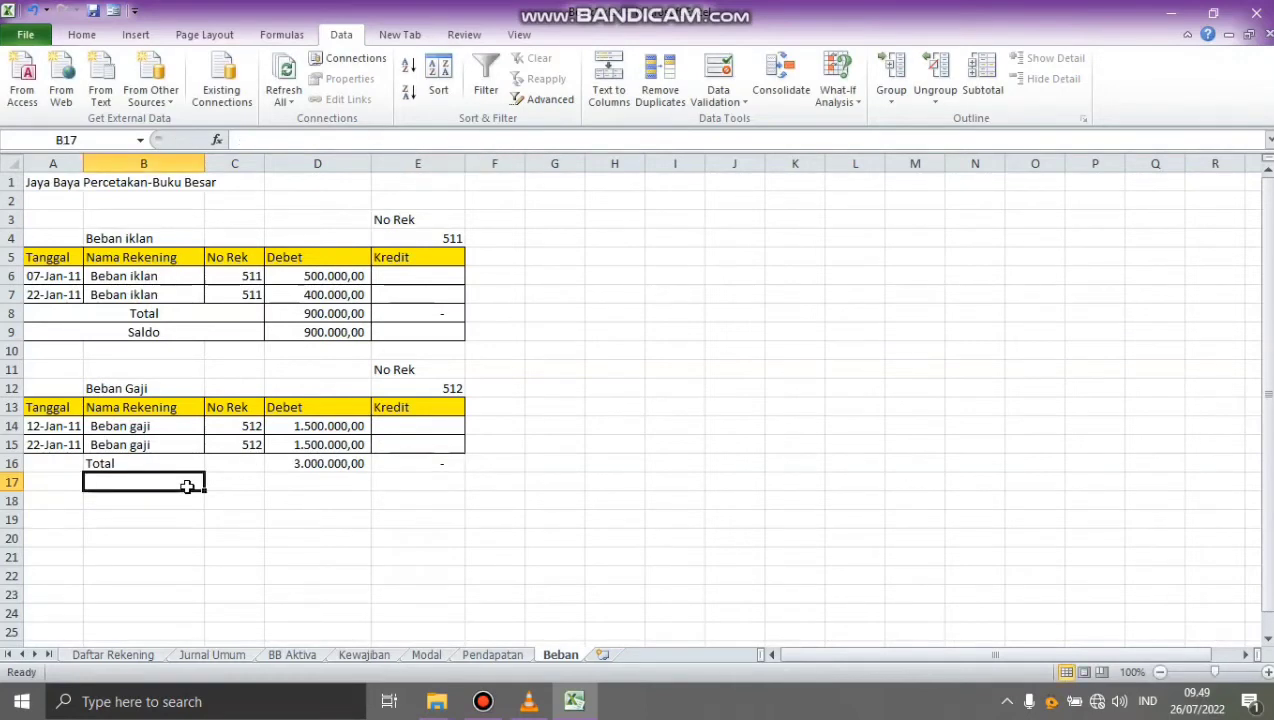
{"action": "type", "text": "Saldo"}
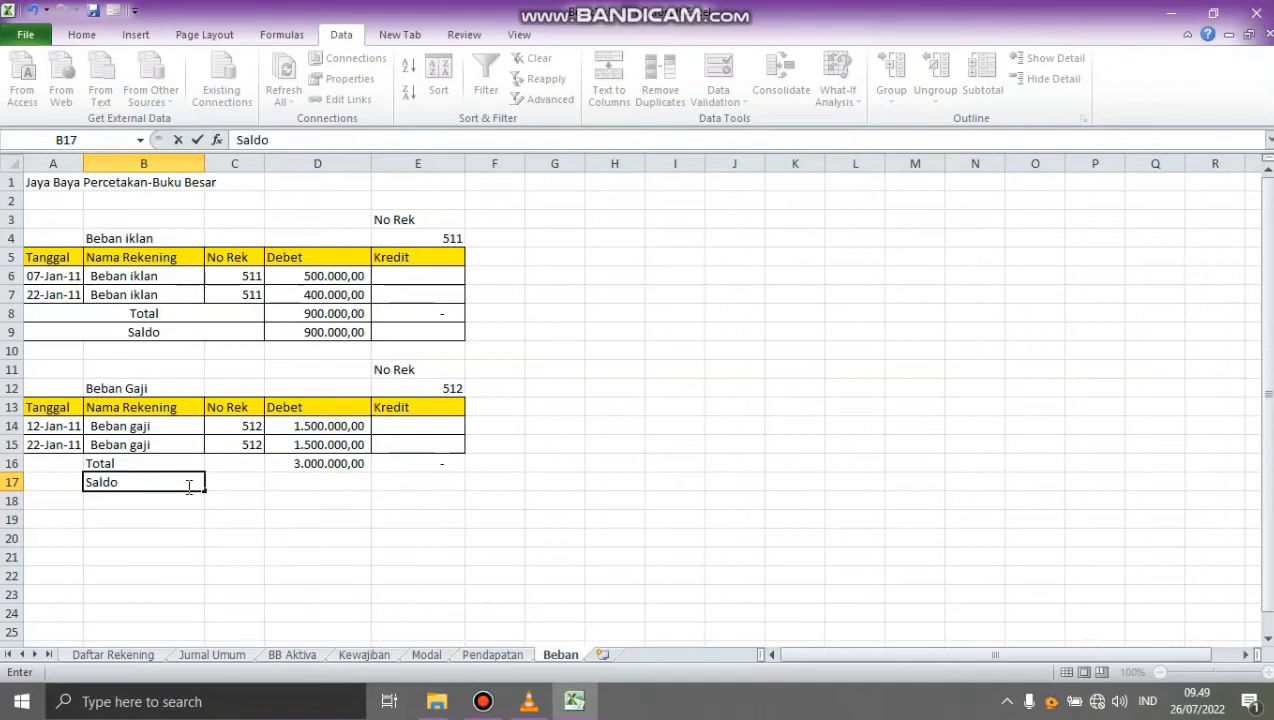
{"action": "key", "text": "Tab"}
{"action": "key", "text": "Tab"}
{"action": "type", "text": "="}
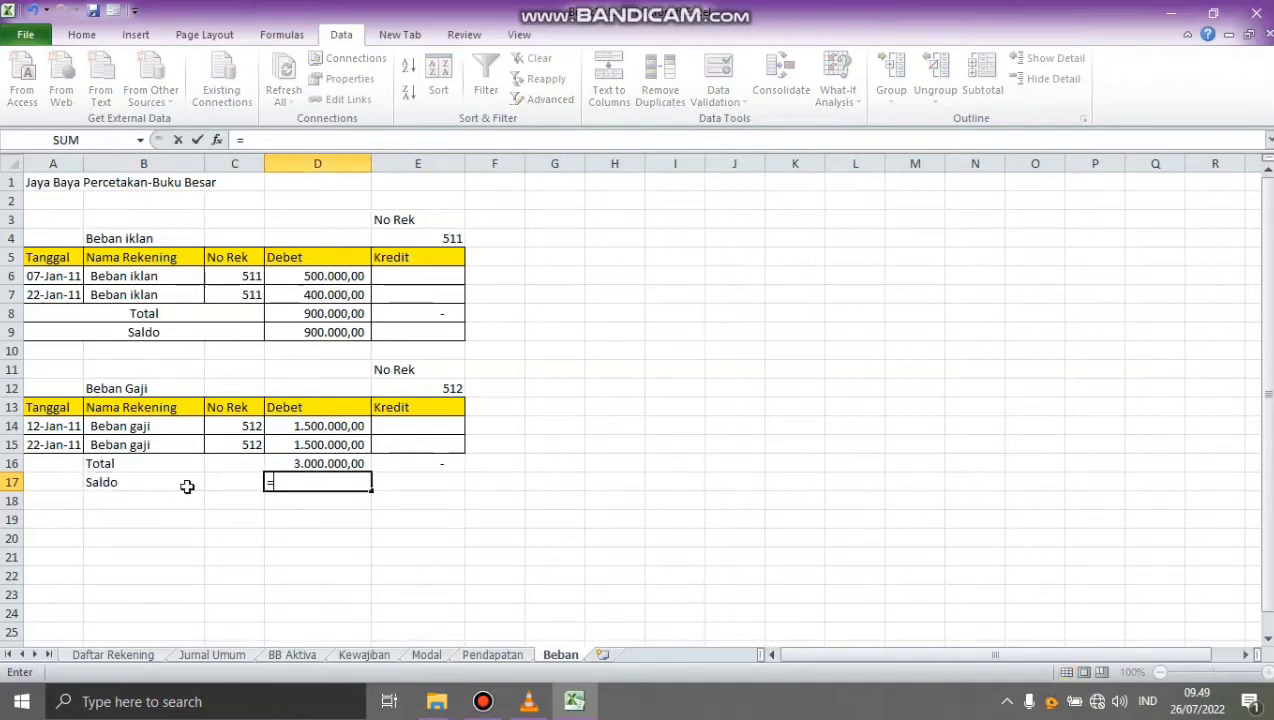
{"action": "left_click", "coordinate": [347, 466]}
{"action": "type", "text": "-"}
{"action": "left_click", "coordinate": [396, 469]}
{"action": "key", "text": "Return"}
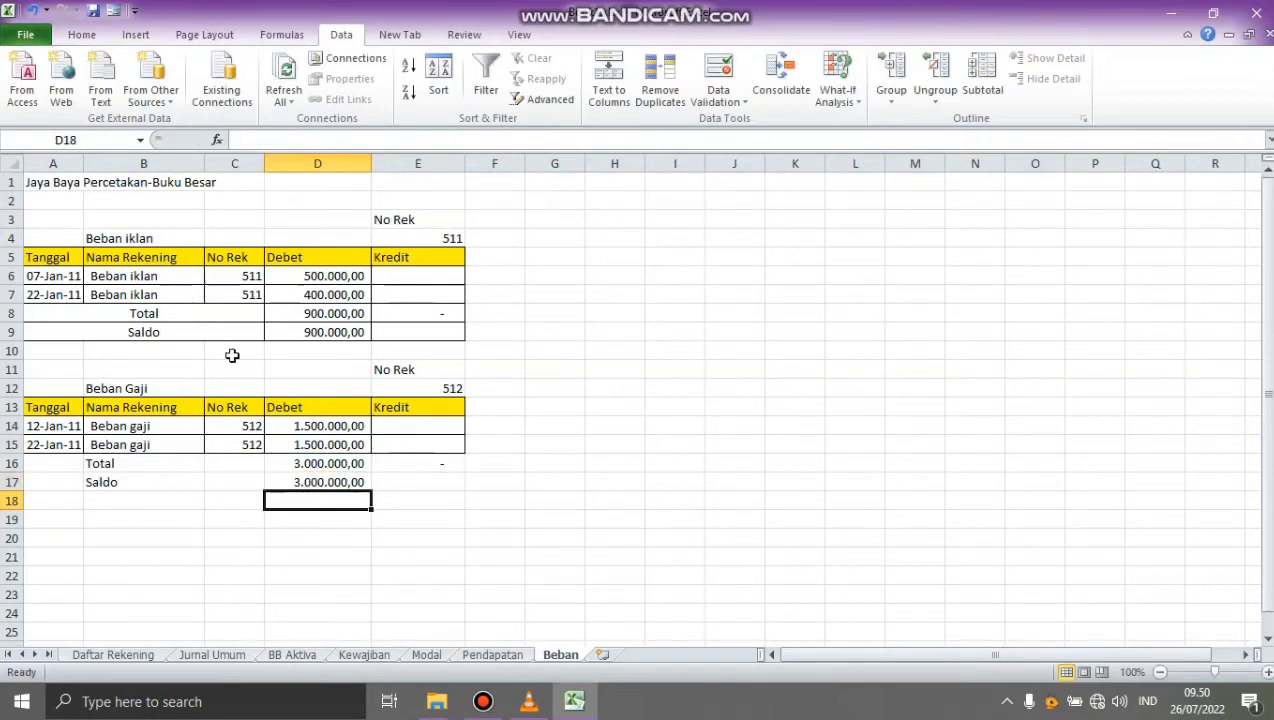
Step: Apply cell borders to the Total and Saldo rows, A16:E17
{"action": "left_click_drag", "start_coordinate": [34, 461], "coordinate": [398, 484]}
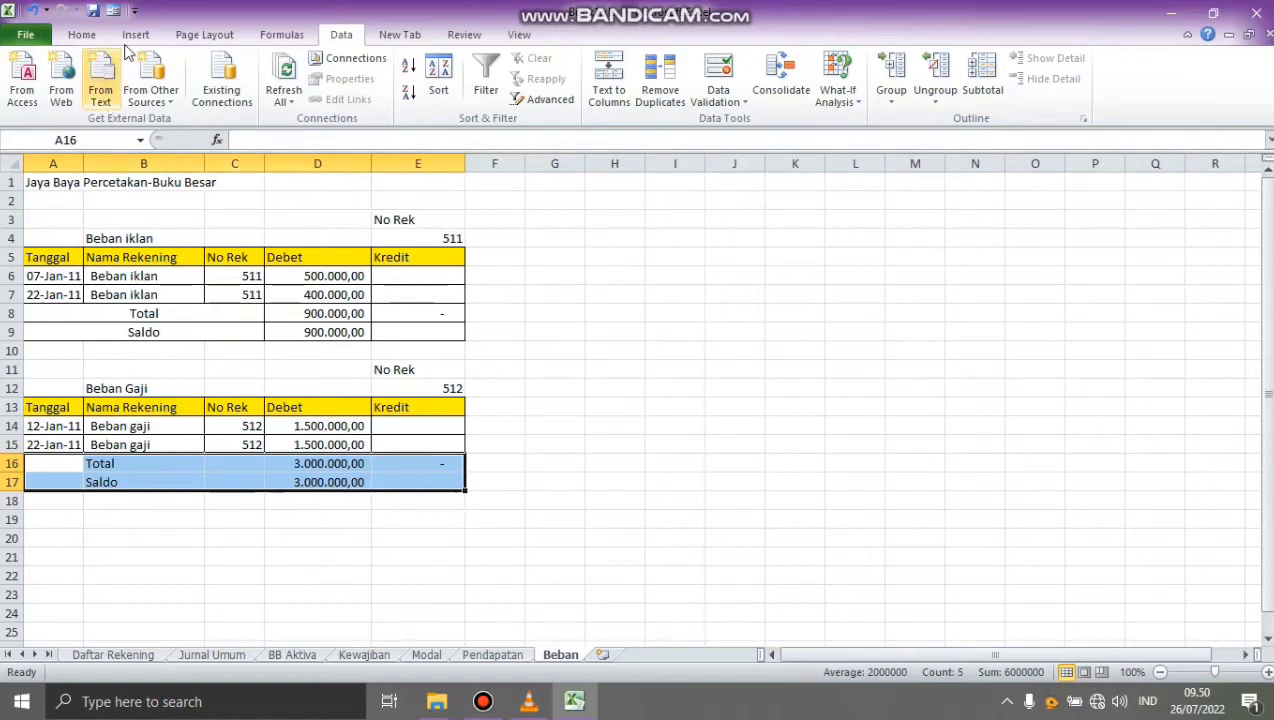
{"action": "left_click", "coordinate": [81, 35]}
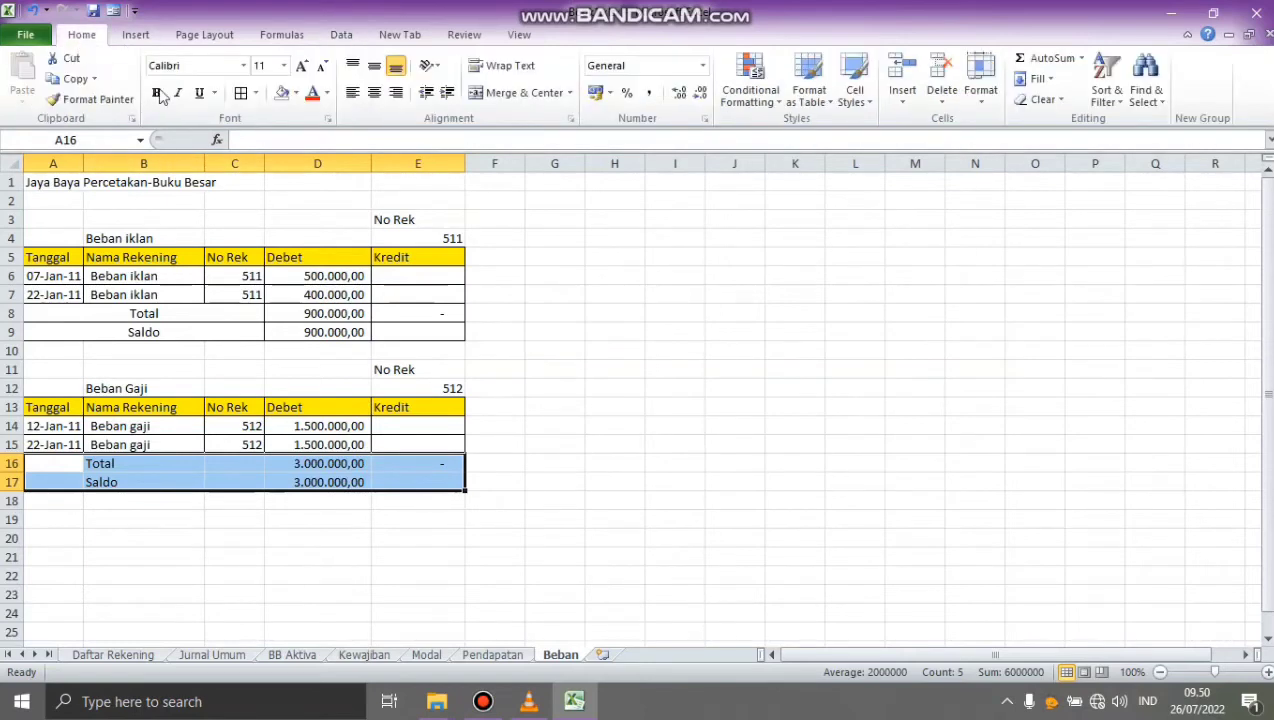
{"action": "left_click", "coordinate": [241, 94]}
{"action": "left_click", "coordinate": [272, 540]}
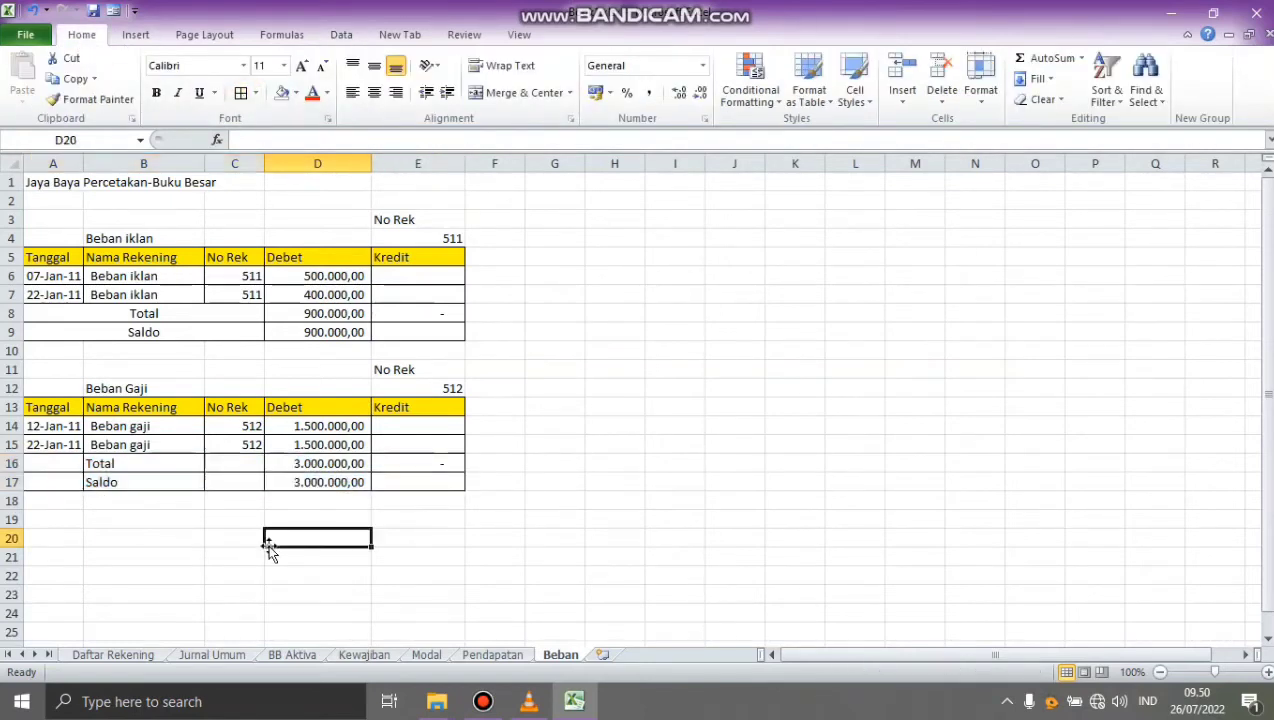
Step: Merge and center the Total label across A16:C16 and the Saldo label across A17:C17
{"action": "left_click_drag", "start_coordinate": [63, 460], "coordinate": [214, 472]}
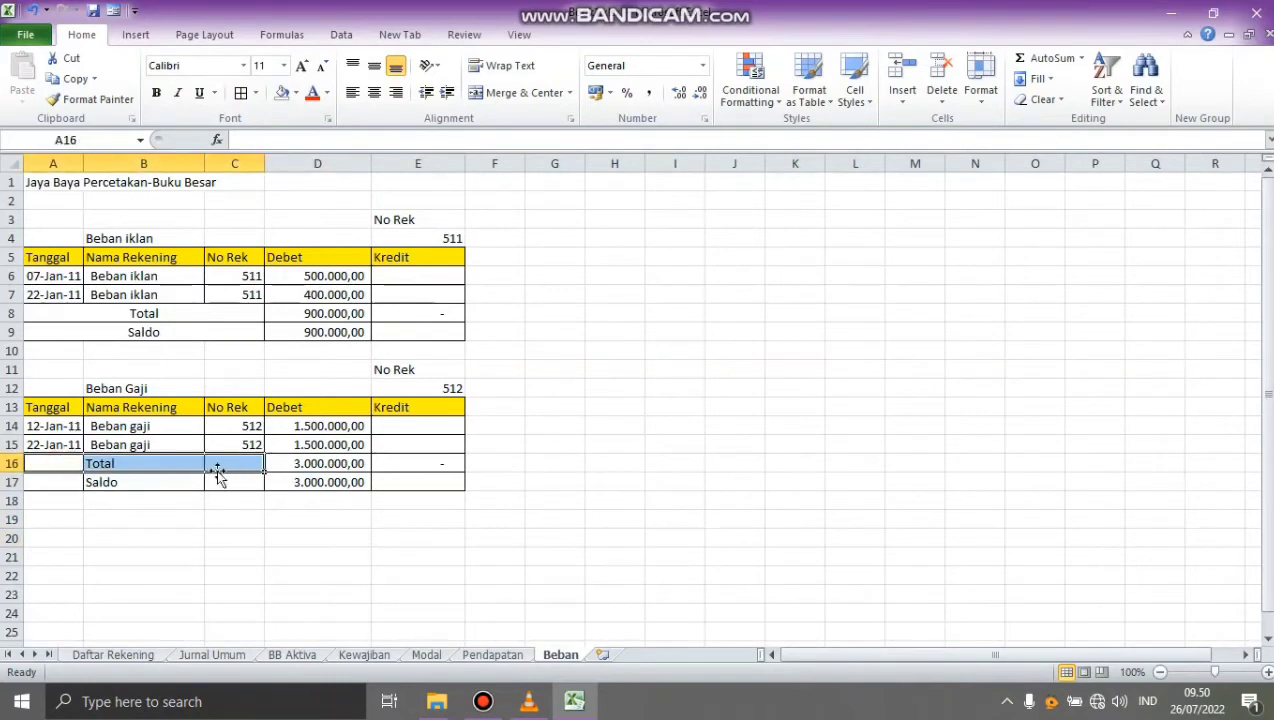
{"action": "left_click", "coordinate": [489, 93]}
{"action": "left_click_drag", "start_coordinate": [63, 484], "coordinate": [212, 474]}
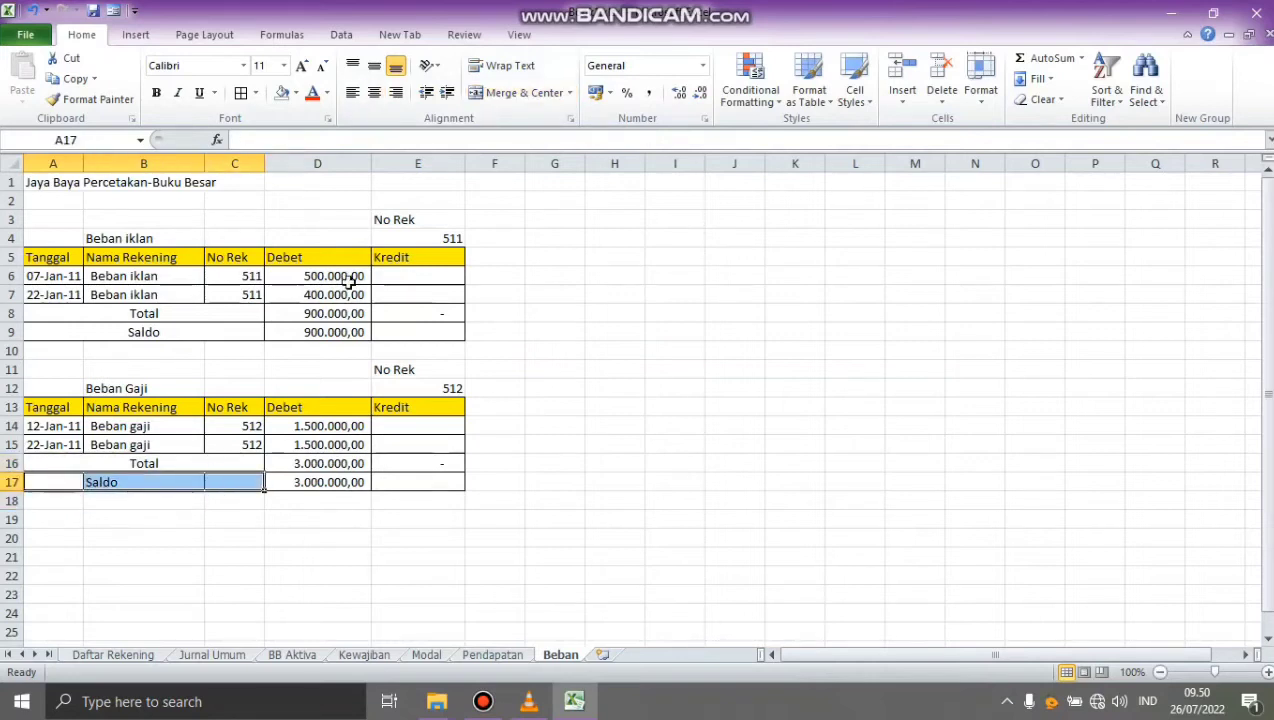
{"action": "left_click", "coordinate": [489, 93]}
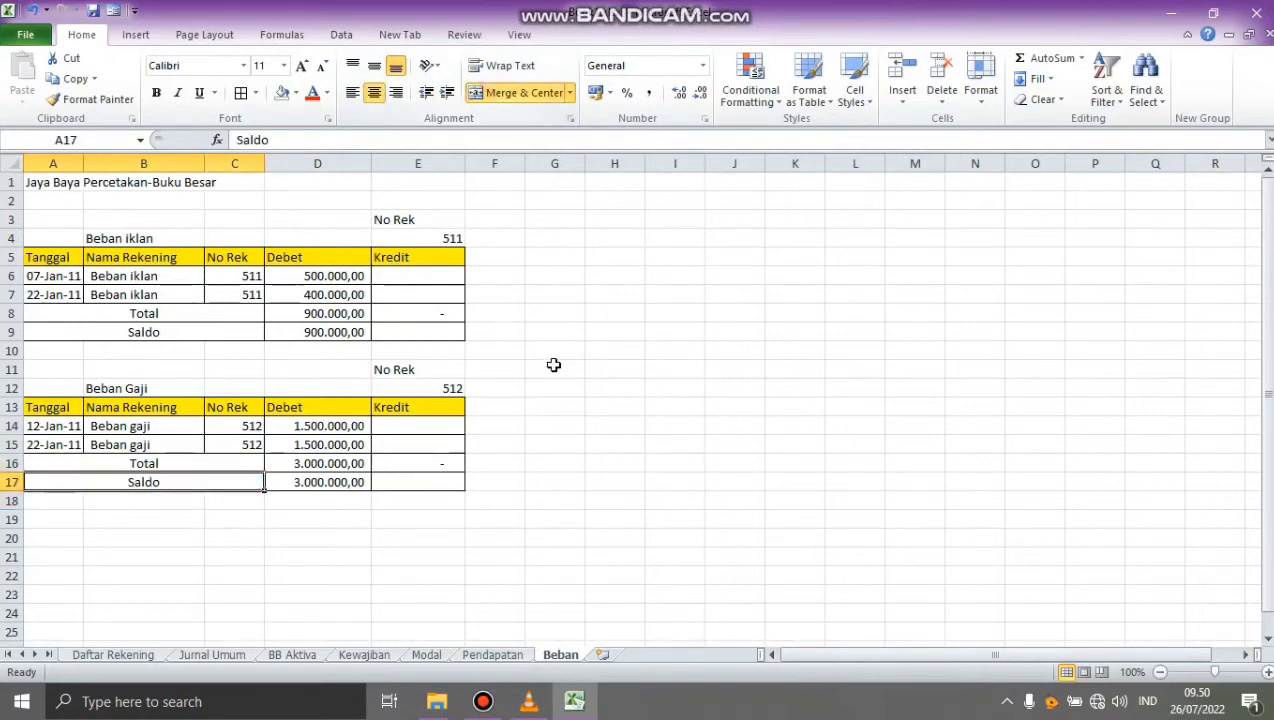
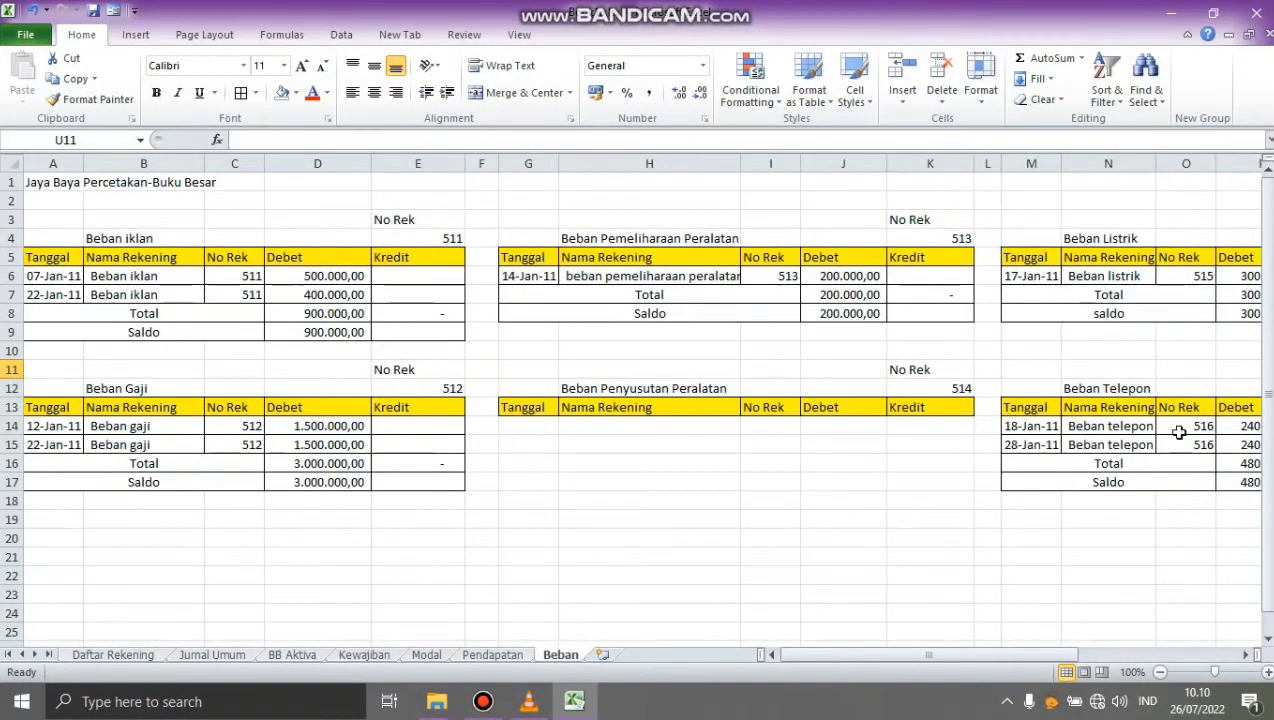
Step: Add a new worksheet after Beban and name it Neraca Saldo
{"action": "left_click_drag", "start_coordinate": [1063, 660], "coordinate": [1011, 653]}
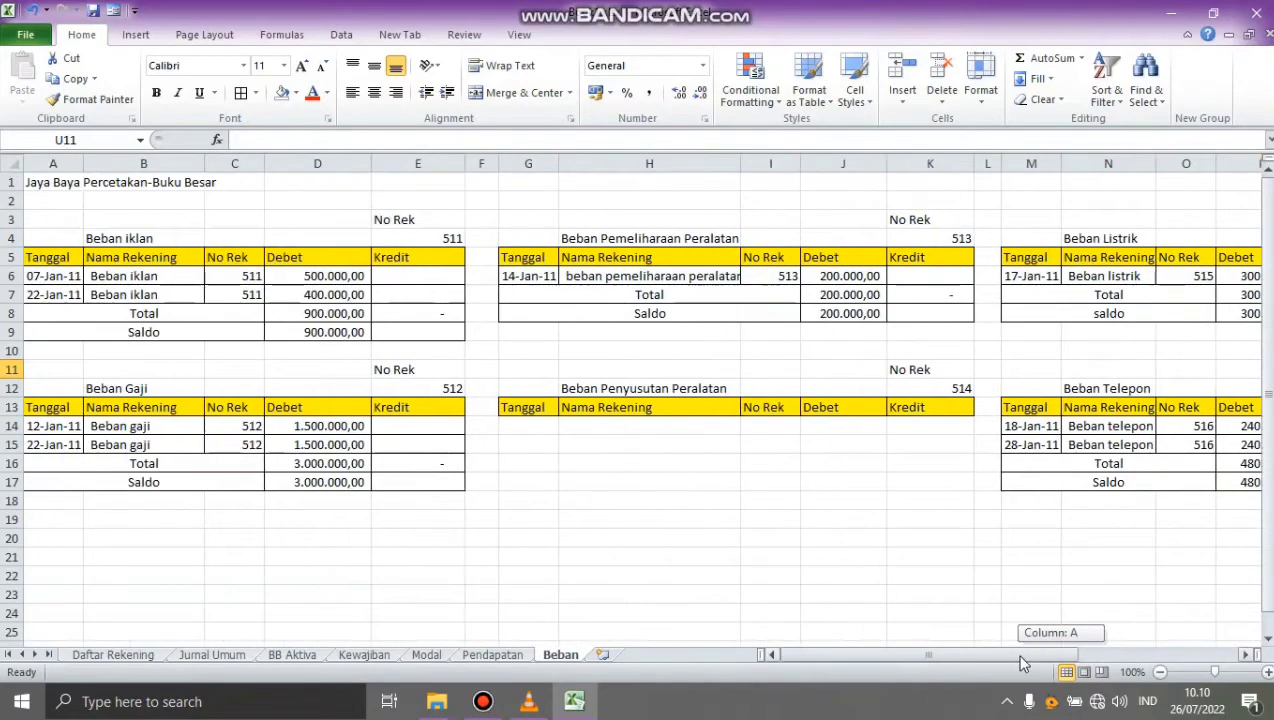
{"action": "left_click", "coordinate": [602, 655]}
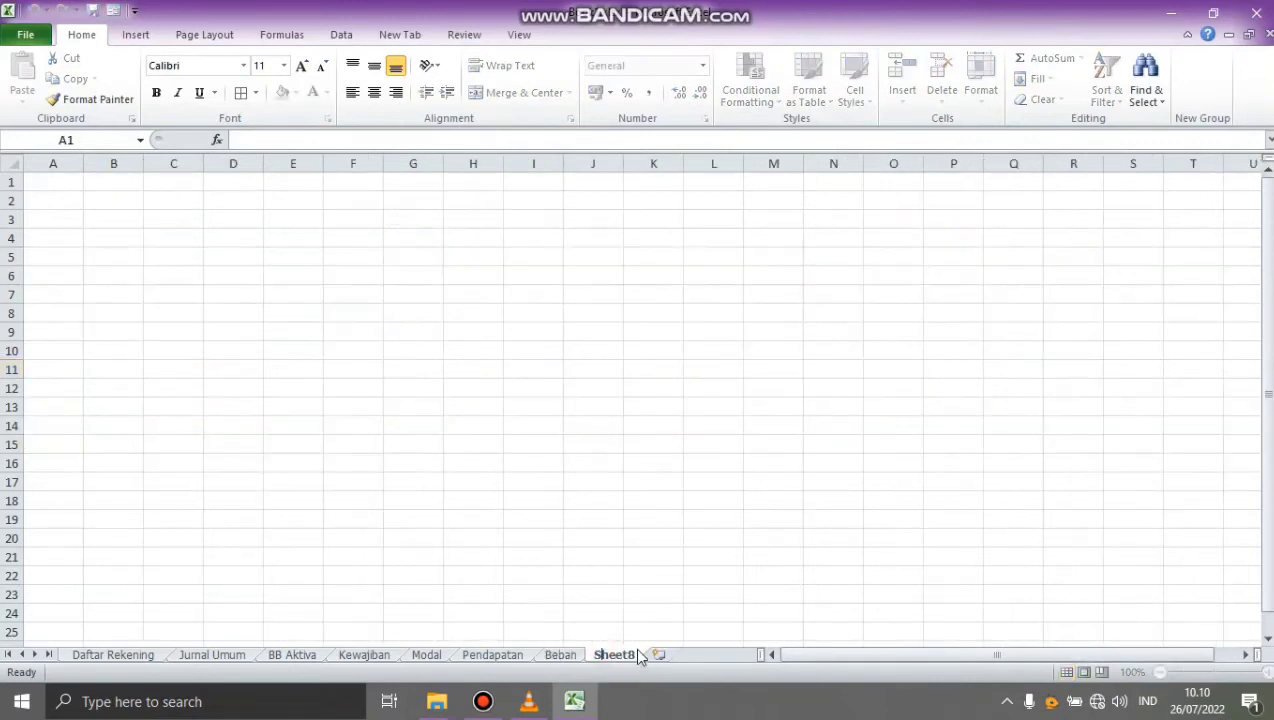
{"action": "double_click", "coordinate": [636, 653]}
{"action": "key", "text": "BackSpace"}
{"action": "key", "text": "BackSpace"}
{"action": "key", "text": "BackSpace"}
{"action": "key", "text": "BackSpace"}
{"action": "key", "text": "BackSpace"}
{"action": "key", "text": "BackSpace"}
{"action": "type", "text": "Neraca Saldo"}
{"action": "key", "text": "Return"}
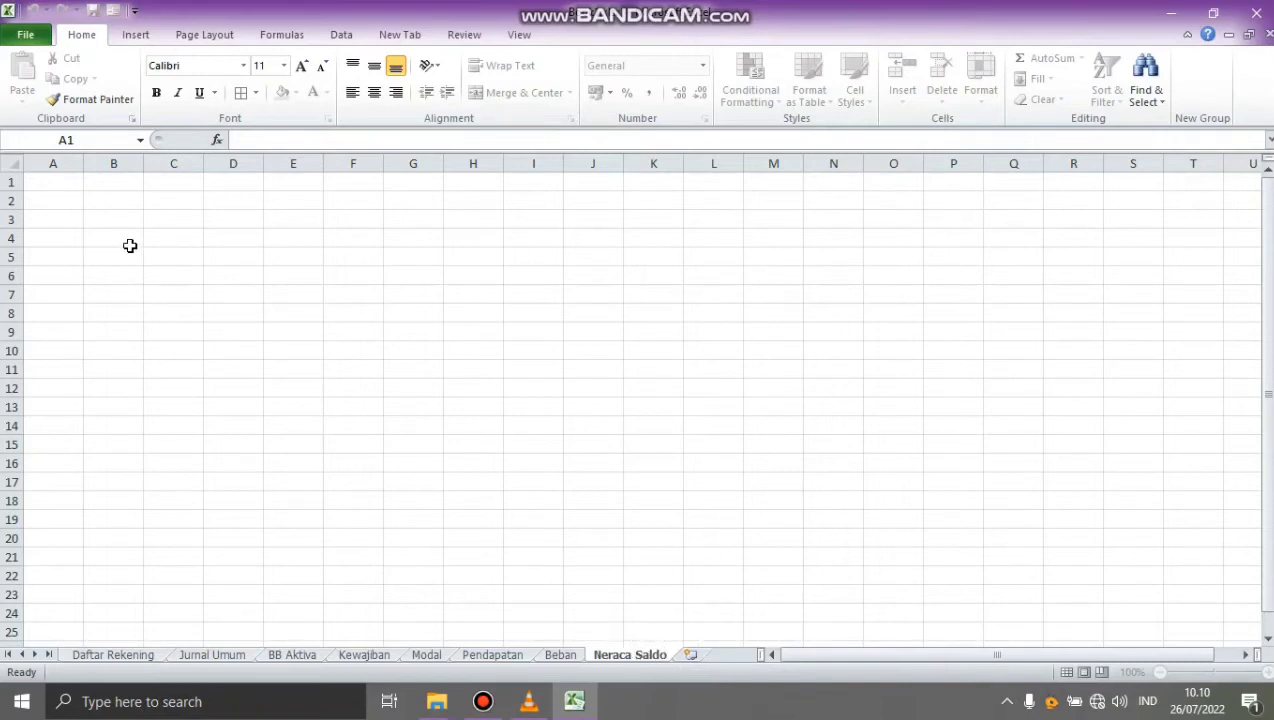
Step: Enter the company title Jaya Baya Percetakan in A1 of the Neraca Saldo sheet
{"action": "left_click", "coordinate": [74, 182]}
{"action": "type", "text": "Jaya Baya Percetakan"}
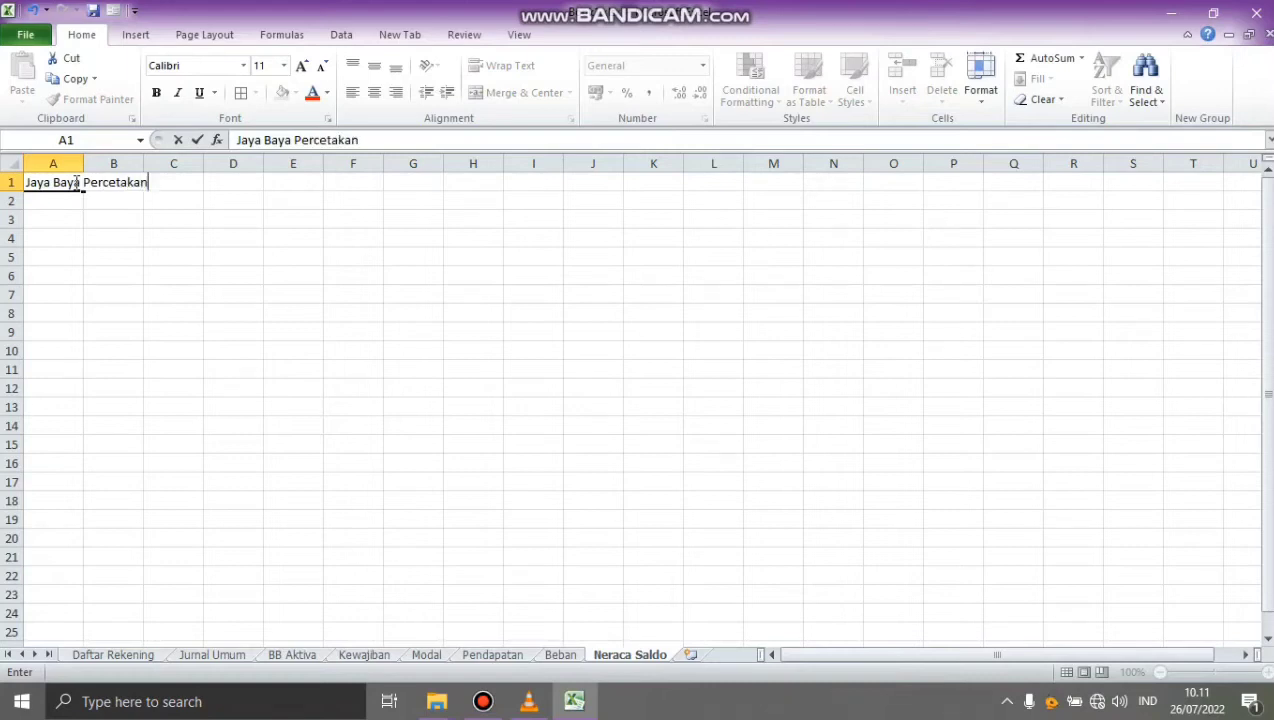
{"action": "key", "text": "Return"}
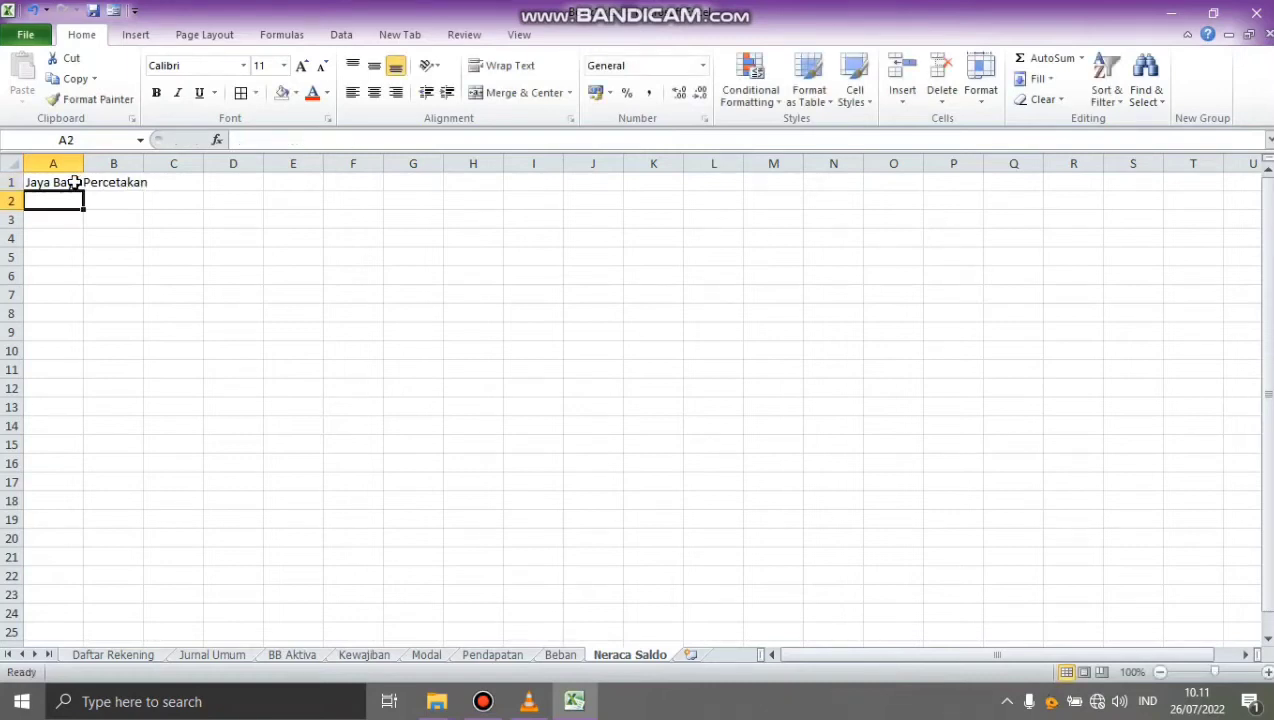
Step: Enter the heading Neraca Saldo in A2 and the period line Periode 31 Januari in A3
{"action": "type", "text": "Neraca Saldo"}
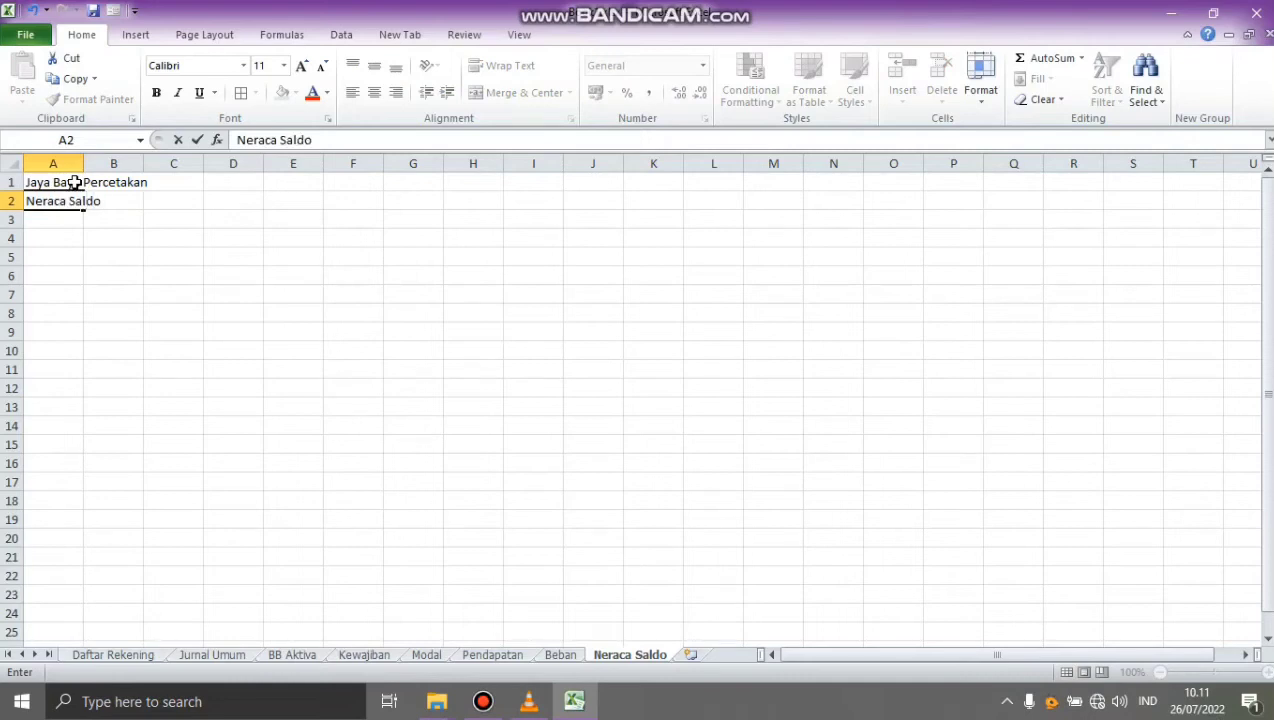
{"action": "key", "text": "Return"}
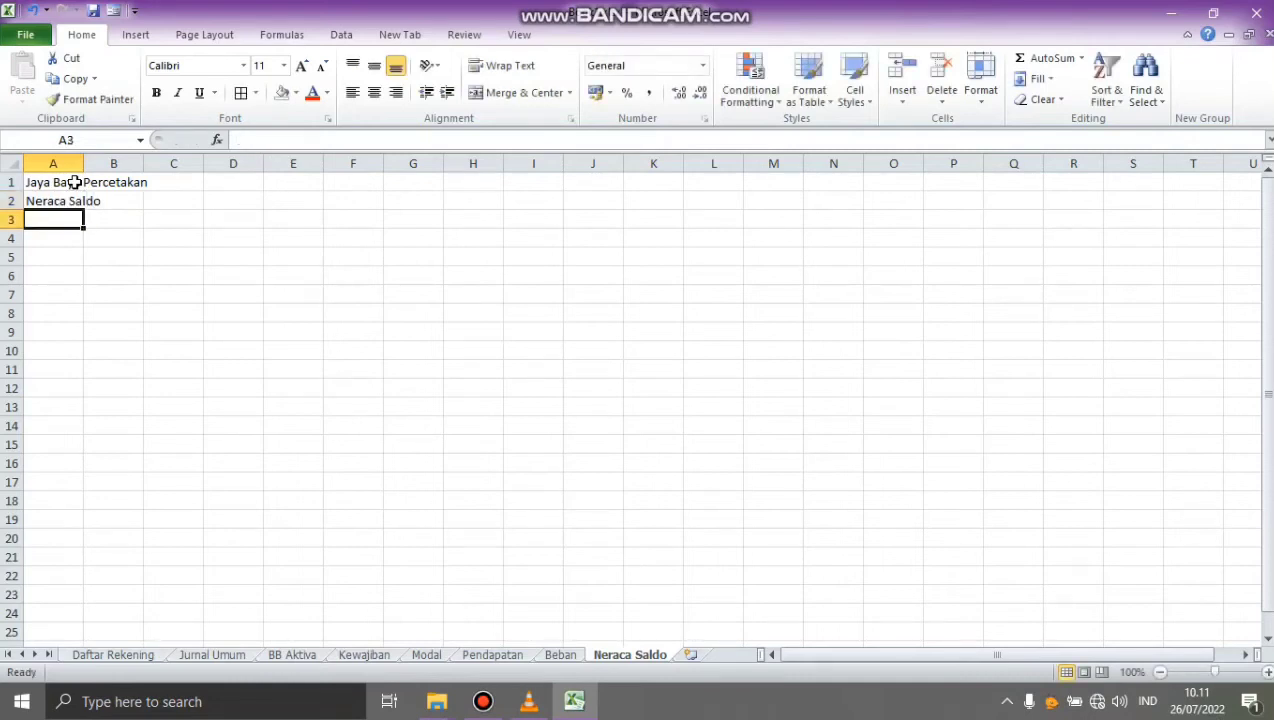
{"action": "type", "text": "Periode"}
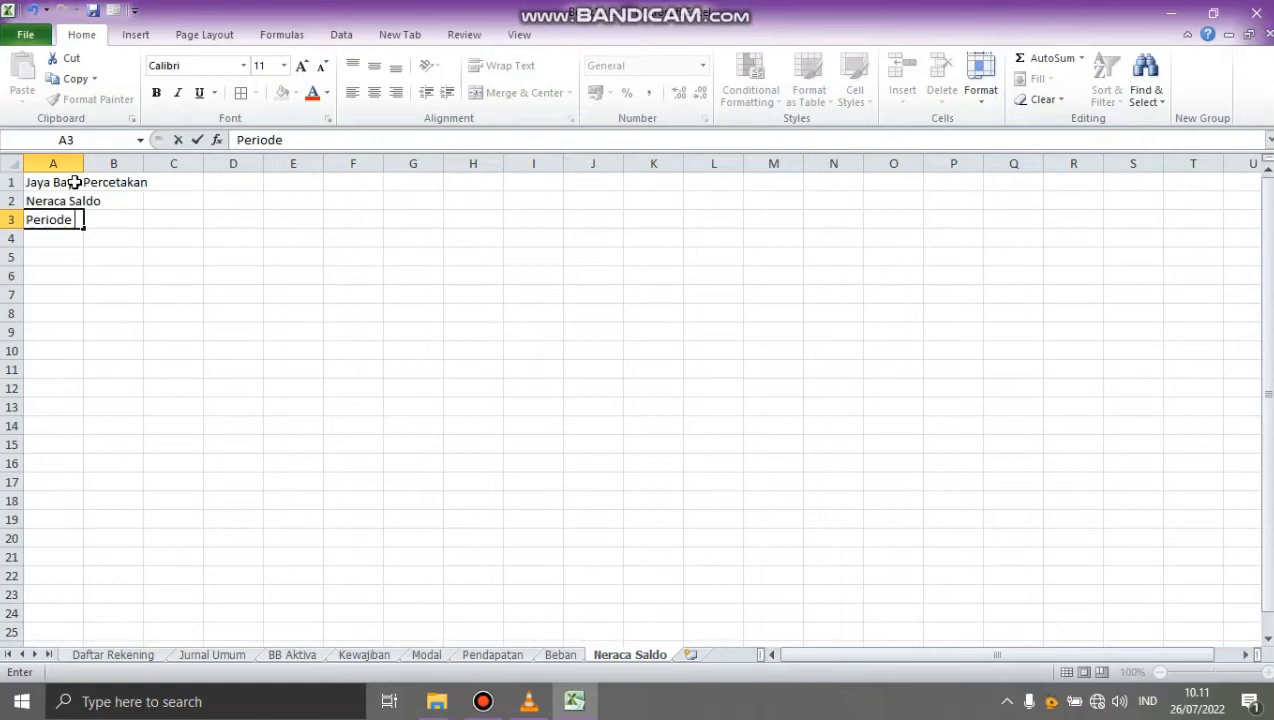
{"action": "type", "text": "31 Januari"}
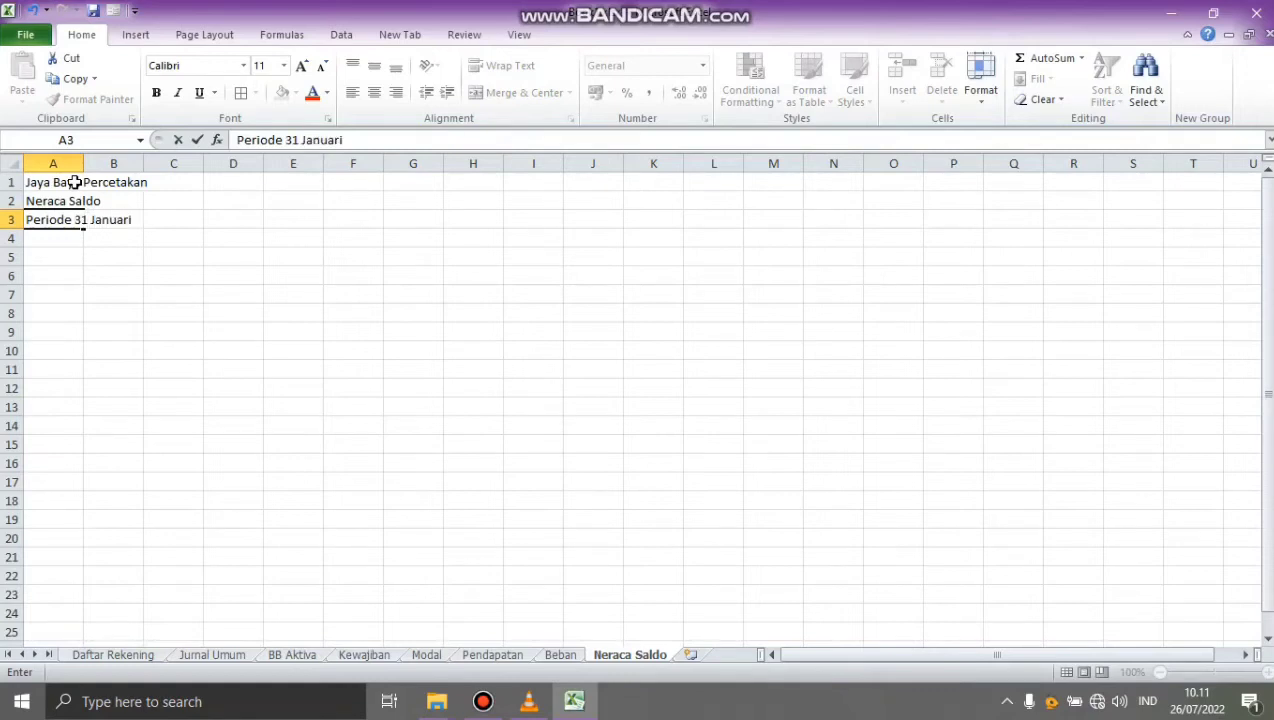
Step: Enter the column headers No Rek, Nama Rekening, Debet and Kredit in A5:D5
{"action": "left_click", "coordinate": [54, 257]}
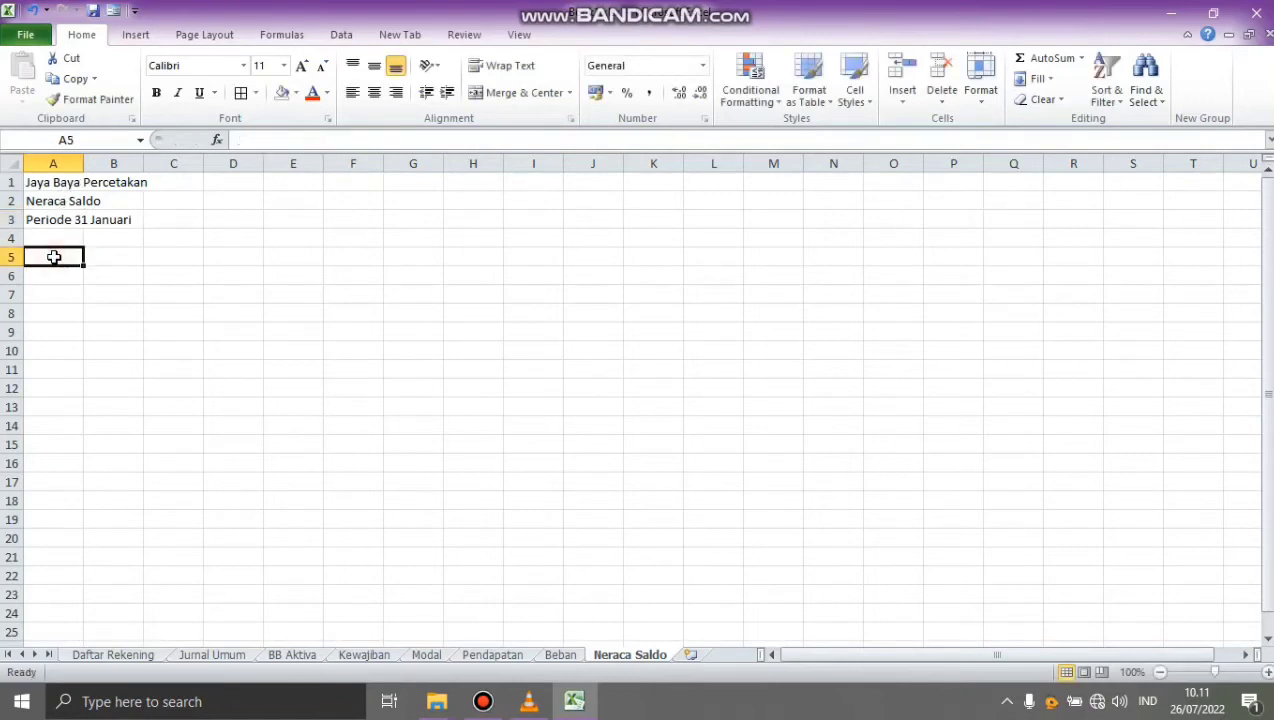
{"action": "type", "text": "No Rek"}
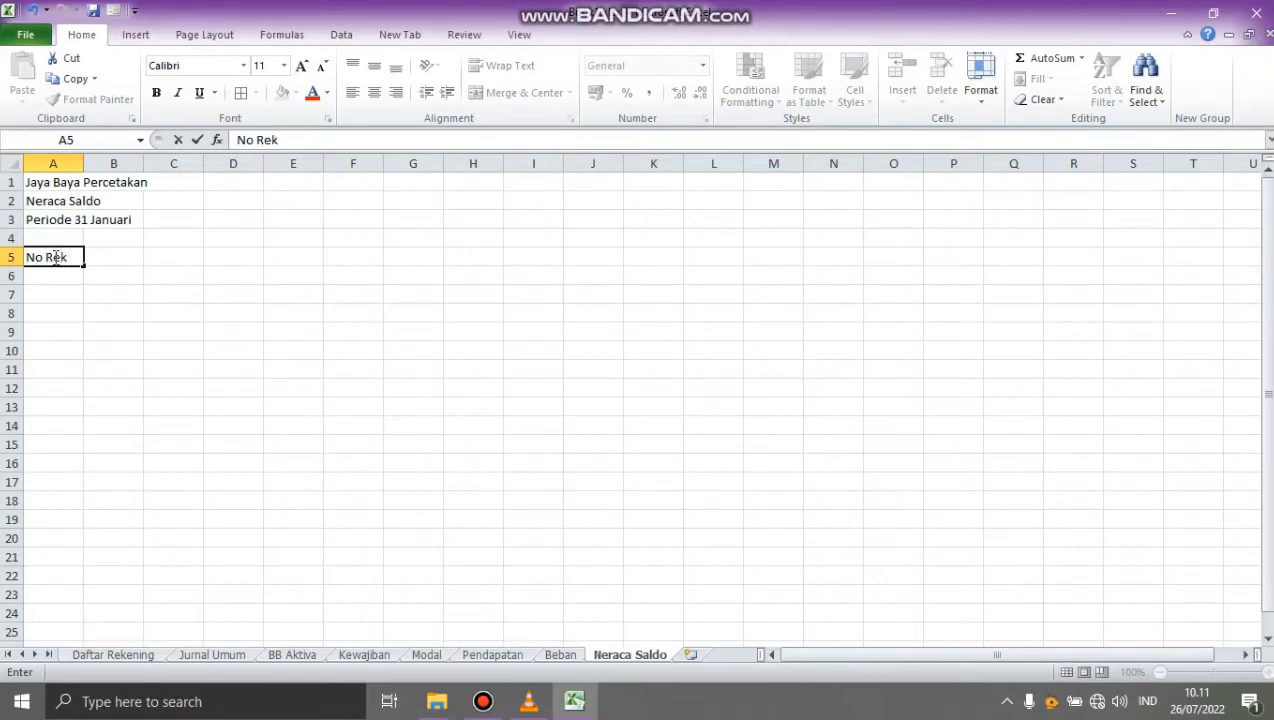
{"action": "key", "text": "Tab"}
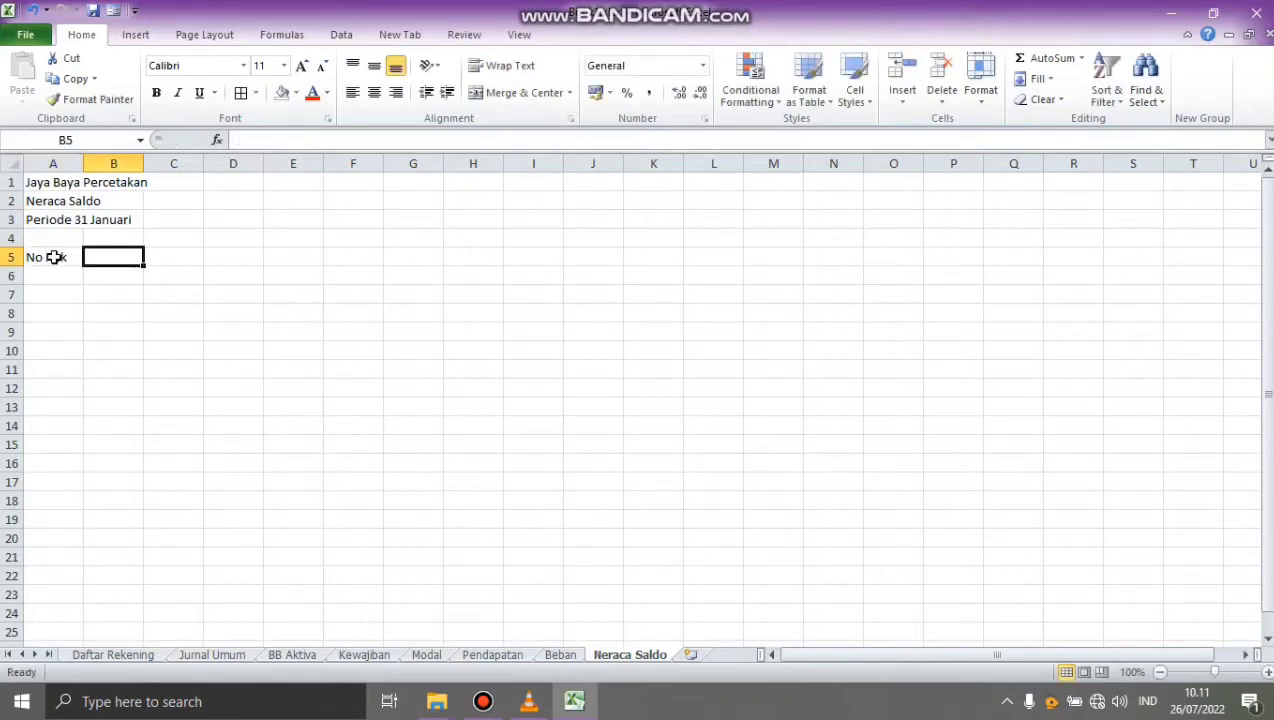
{"action": "type", "text": "Nama Rekening"}
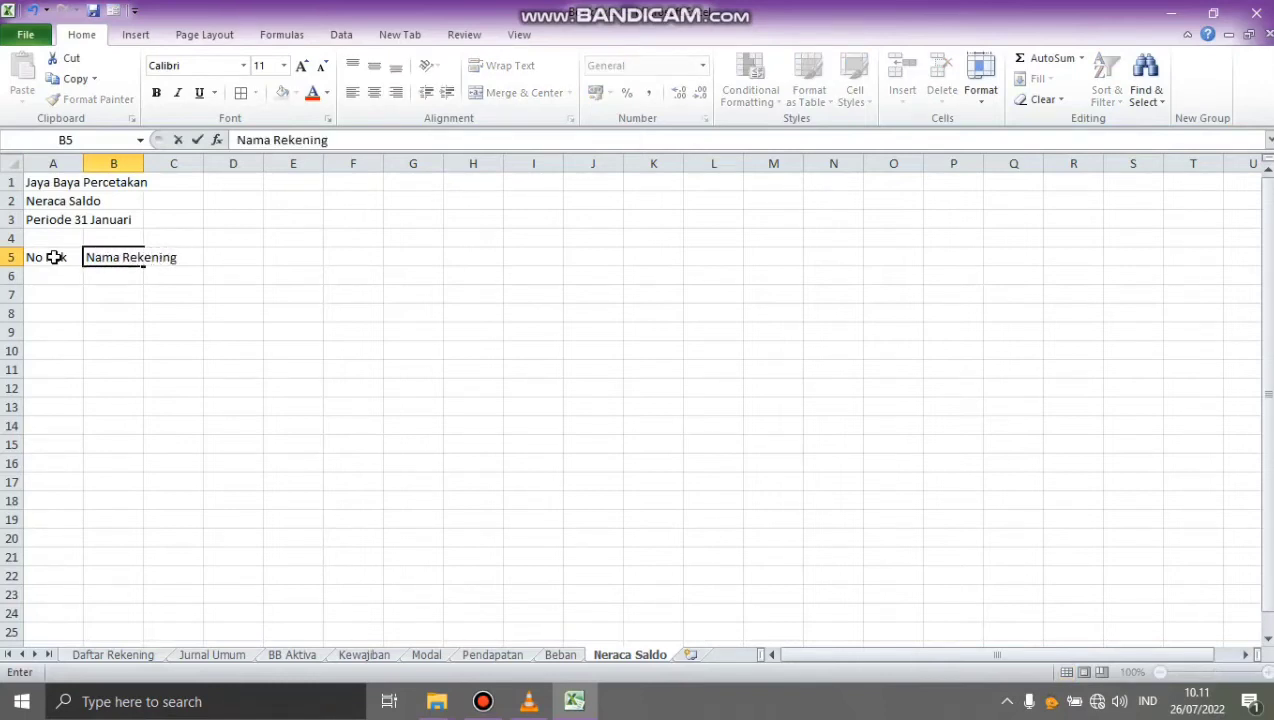
{"action": "key", "text": "Tab"}
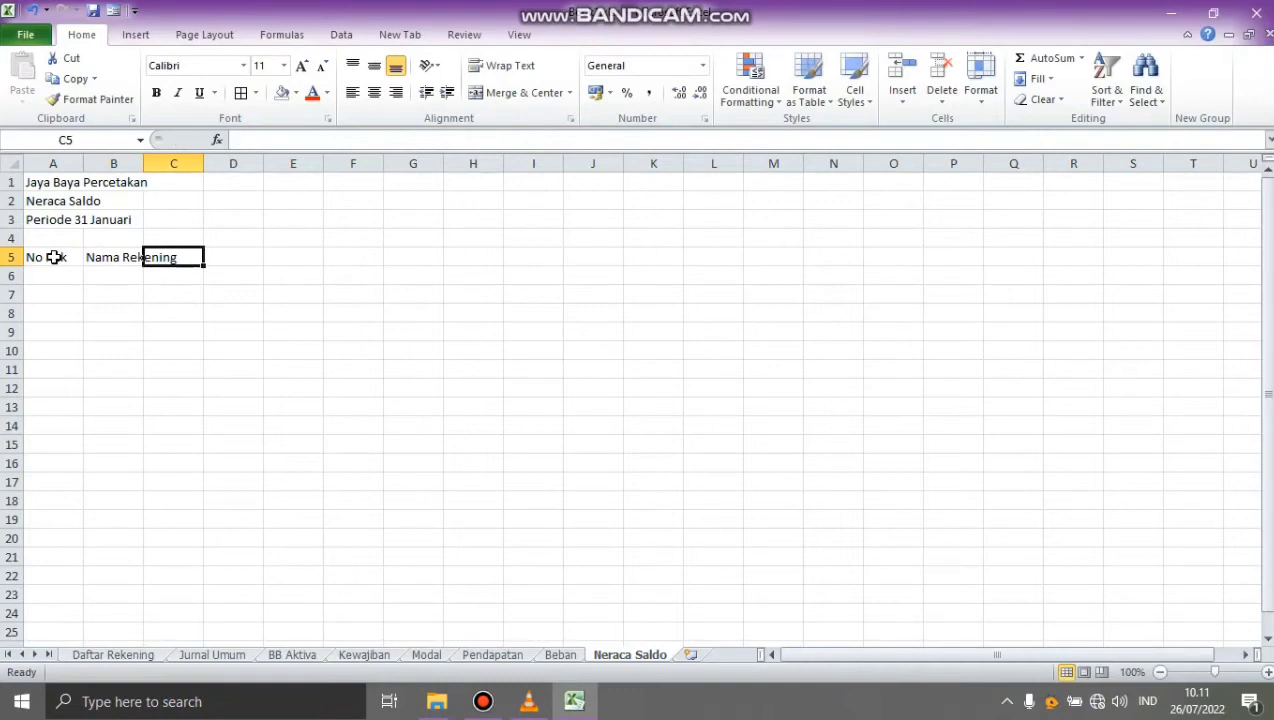
{"action": "type", "text": "Debet"}
{"action": "key", "text": "Tab"}
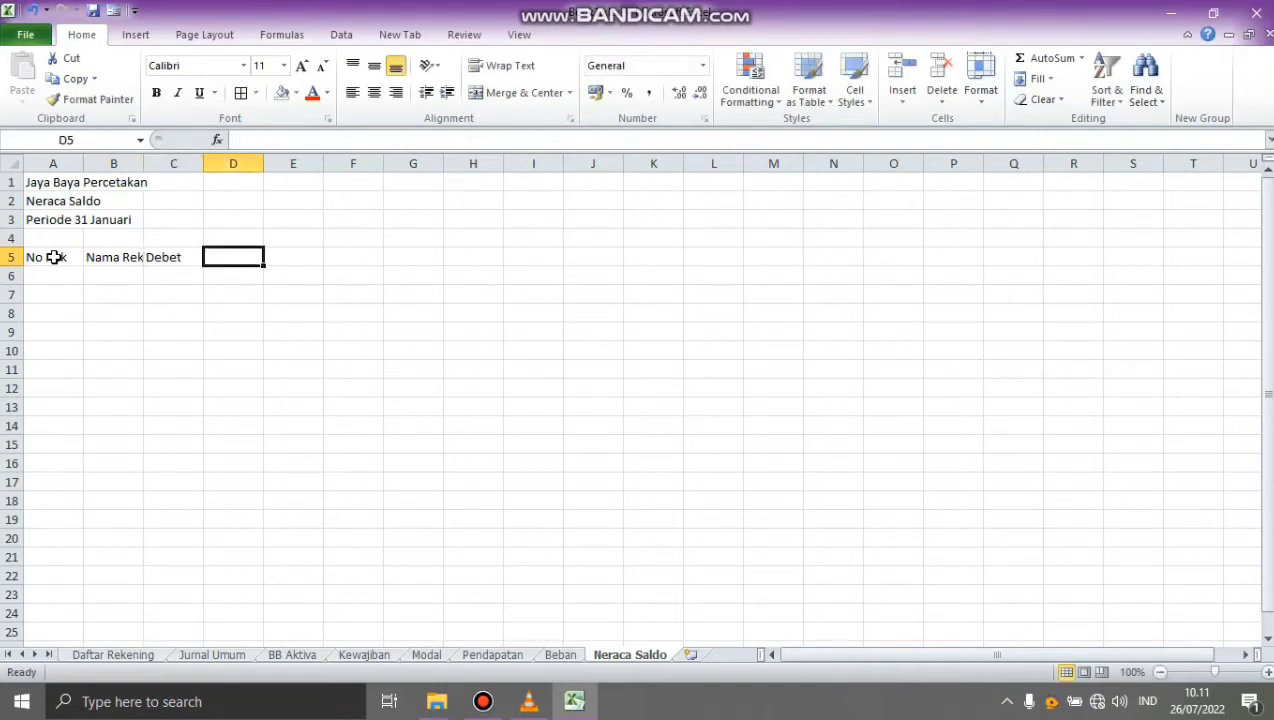
{"action": "type", "text": "L"}
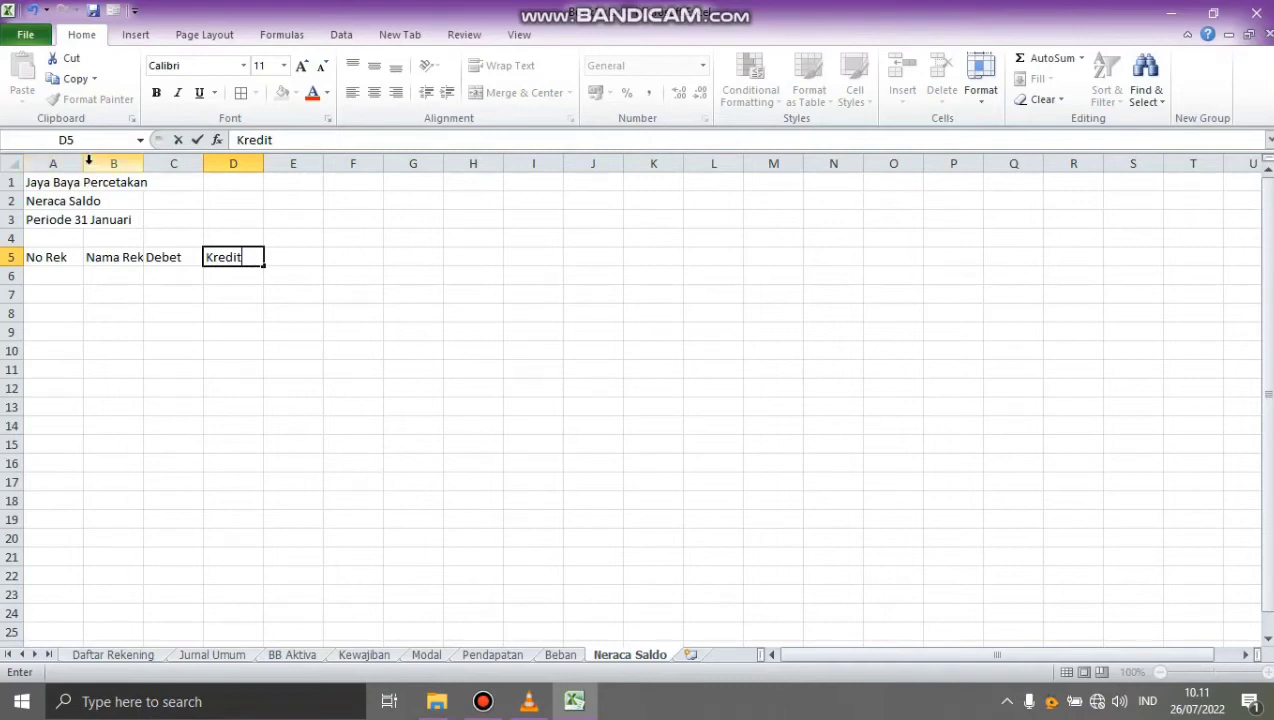
Step: Widen columns A to D, making the Nama Rekening and Debet columns the widest
{"action": "left_click", "coordinate": [79, 170]}
{"action": "left_click_drag", "start_coordinate": [84, 170], "coordinate": [424, 162]}
{"action": "left_click_drag", "start_coordinate": [330, 162], "coordinate": [374, 162]}
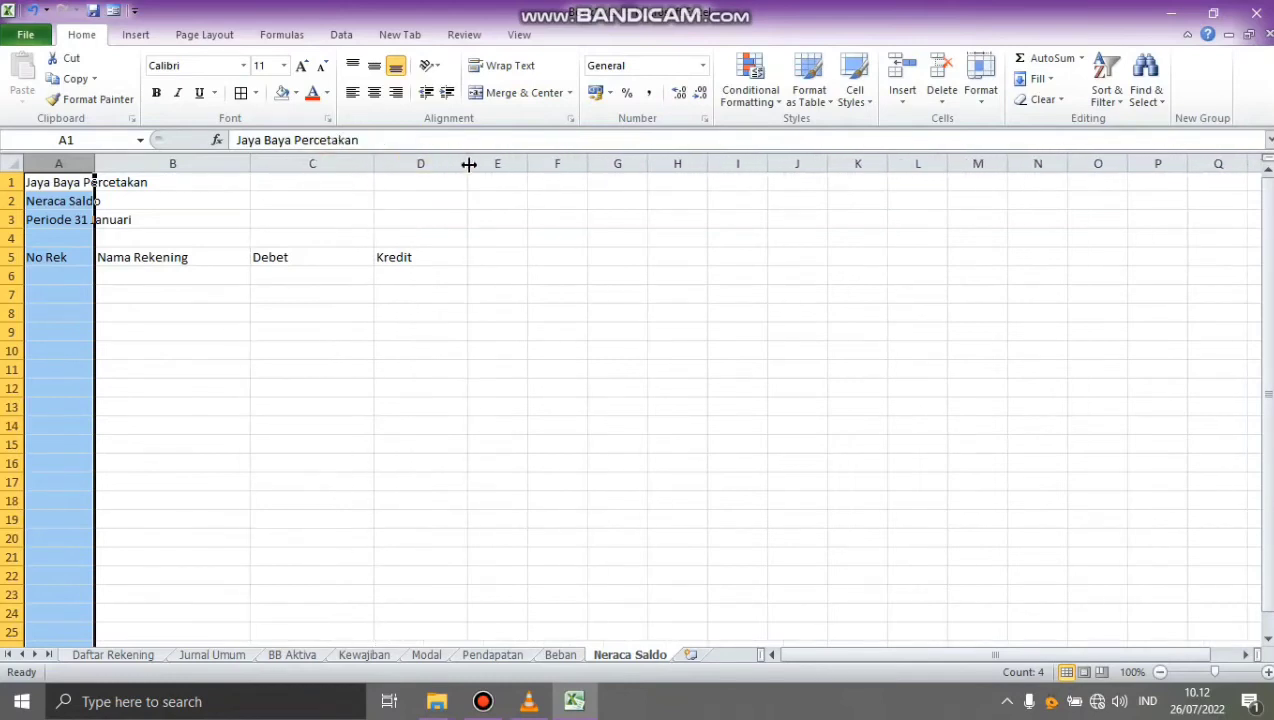
Step: Try a wider Kredit column D, then undo that width change
{"action": "left_click_drag", "start_coordinate": [470, 164], "coordinate": [508, 163]}
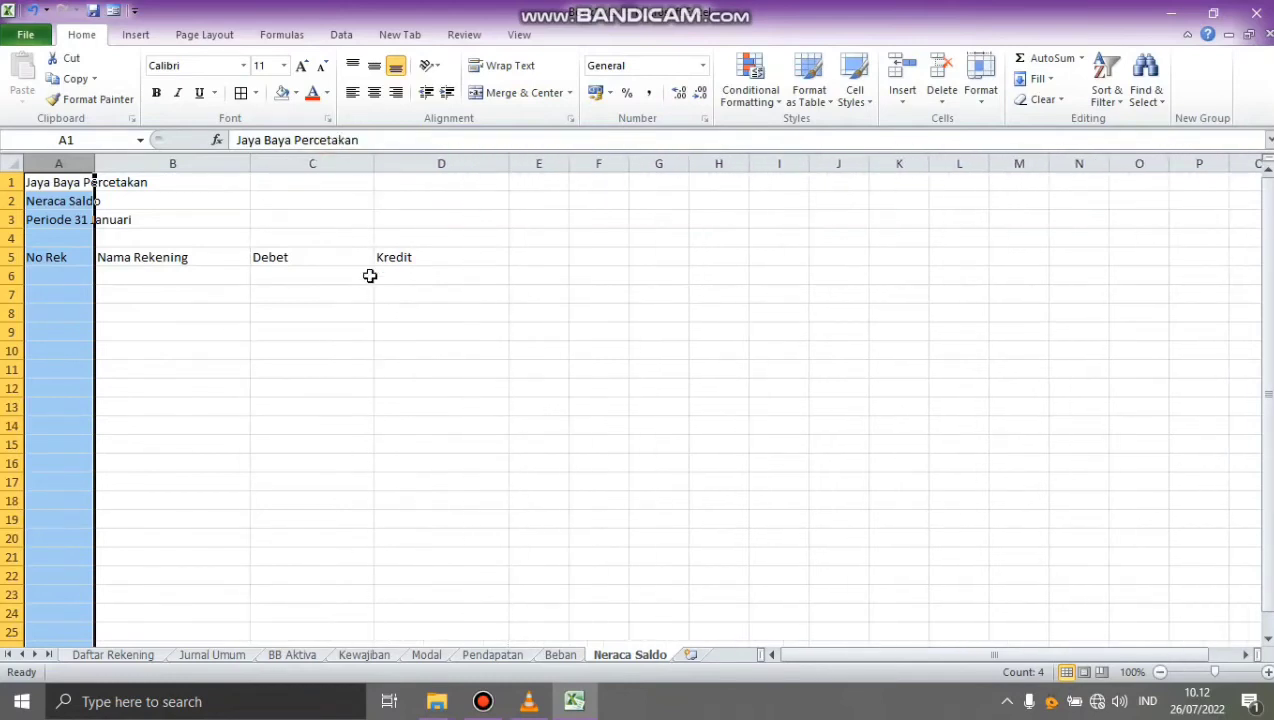
{"action": "left_click", "coordinate": [319, 312]}
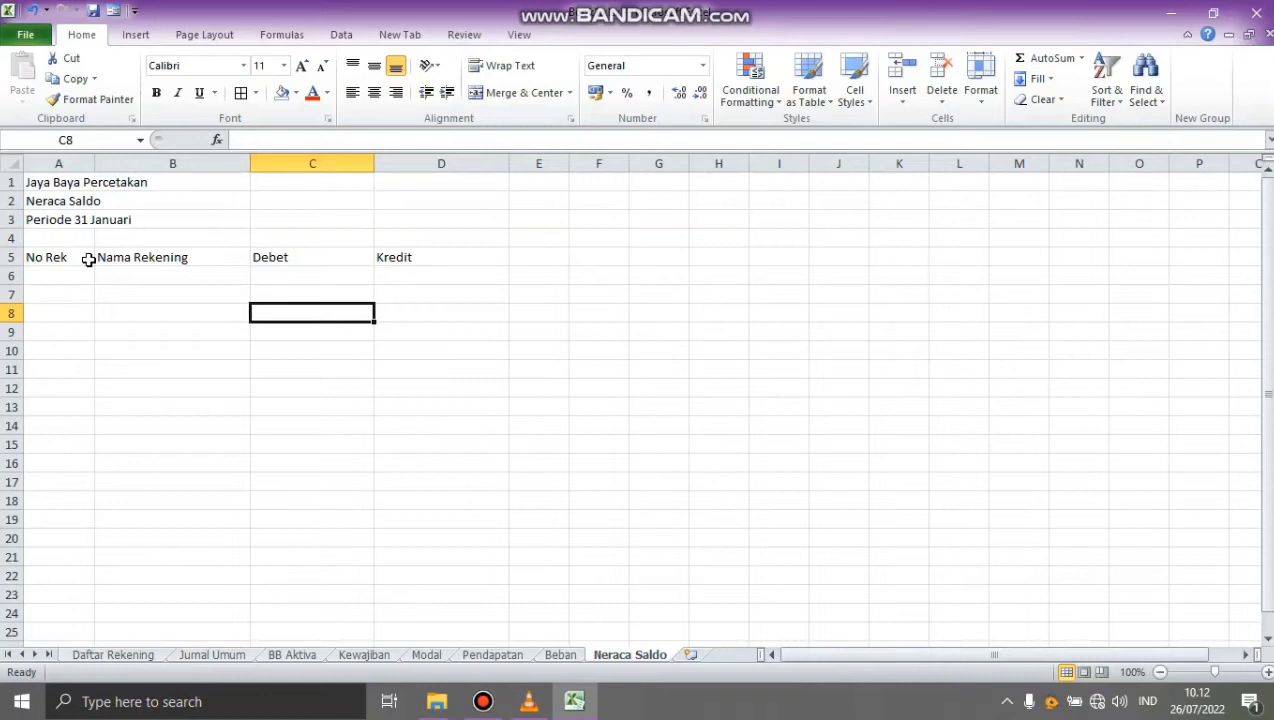
{"action": "left_click_drag", "start_coordinate": [74, 257], "coordinate": [395, 516]}
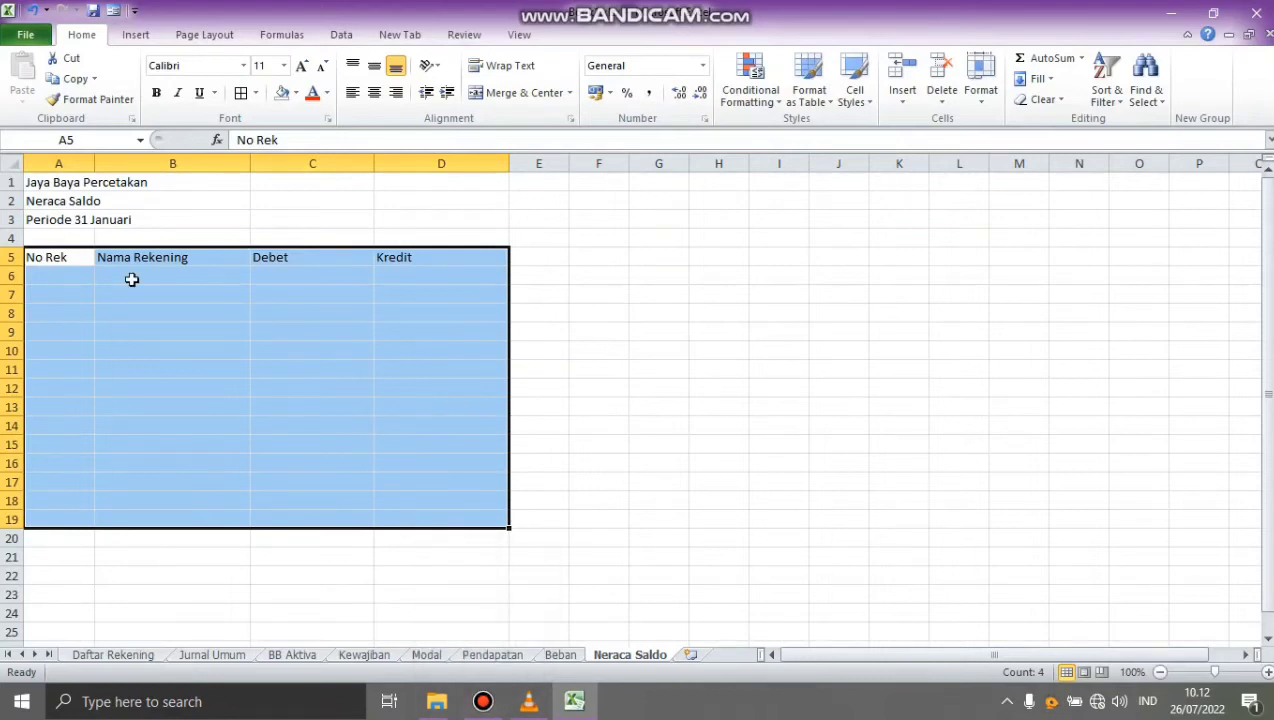
{"action": "key", "text": "ctrl+shift+Down"}
{"action": "key", "text": "ctrl+BackSpace"}
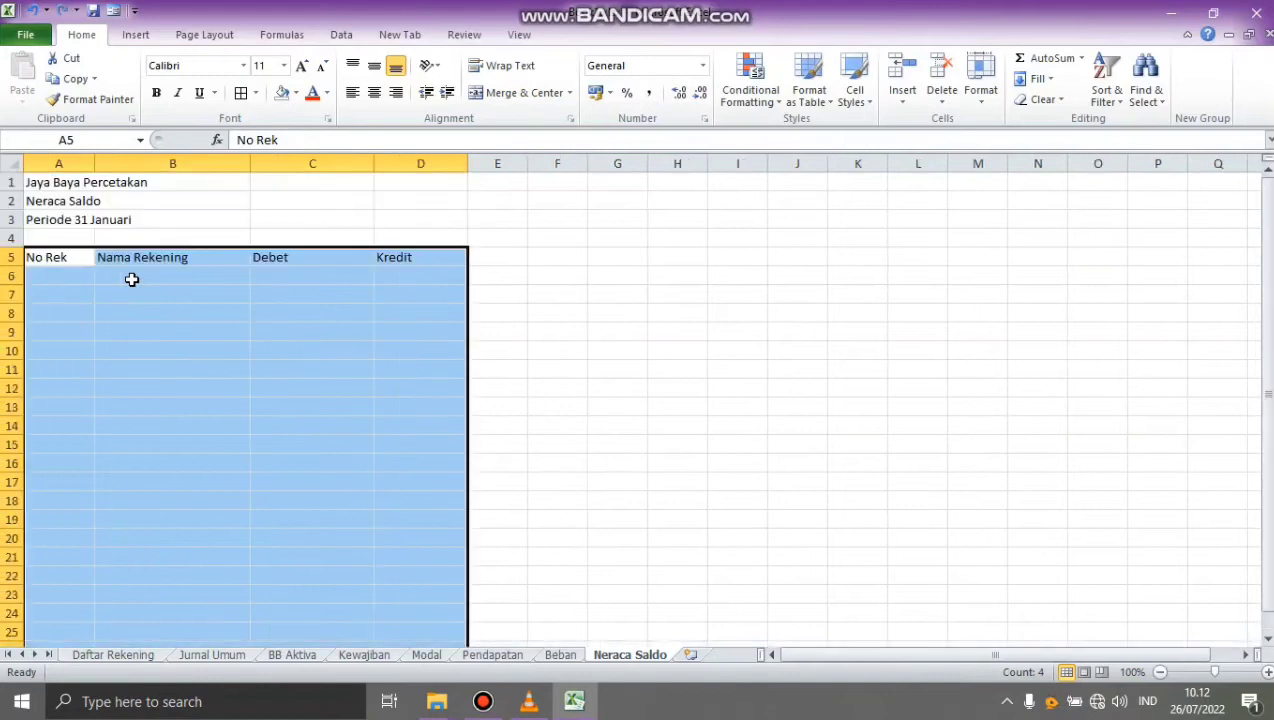
{"action": "left_click", "coordinate": [483, 352]}
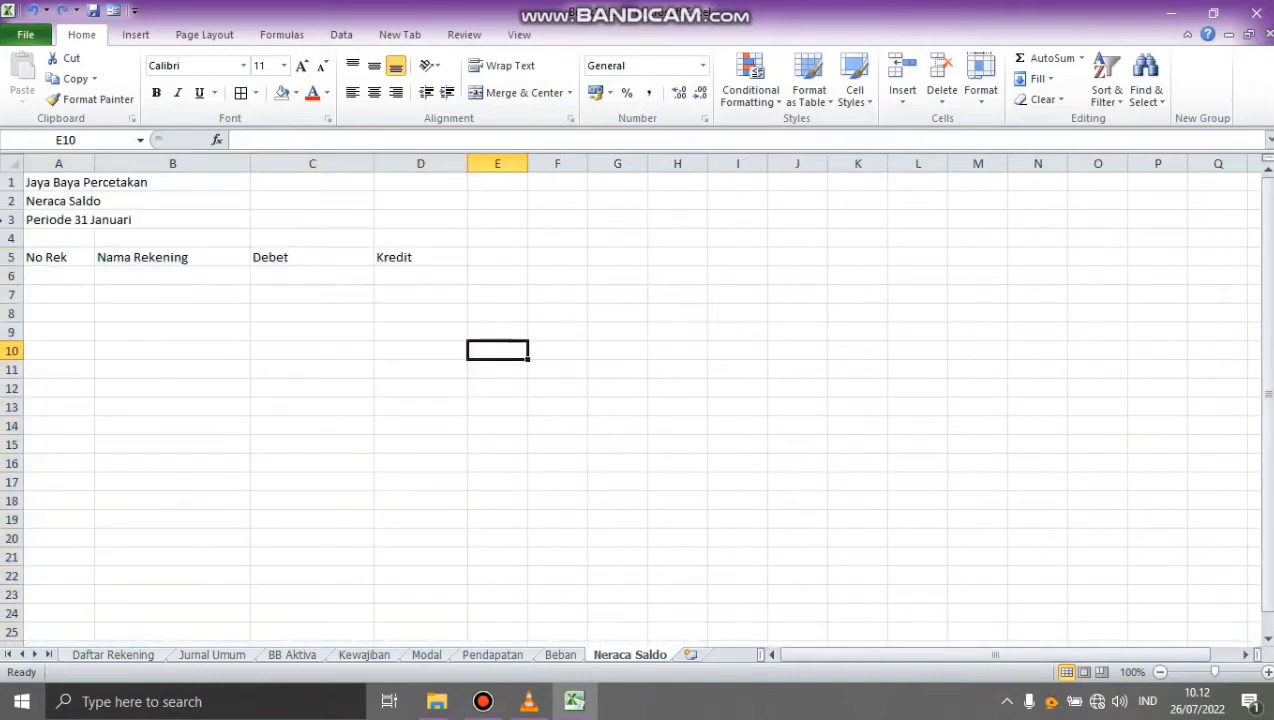
Step: Apply all borders to the trial balance table range A5:D25
{"action": "left_click_drag", "start_coordinate": [83, 259], "coordinate": [387, 624]}
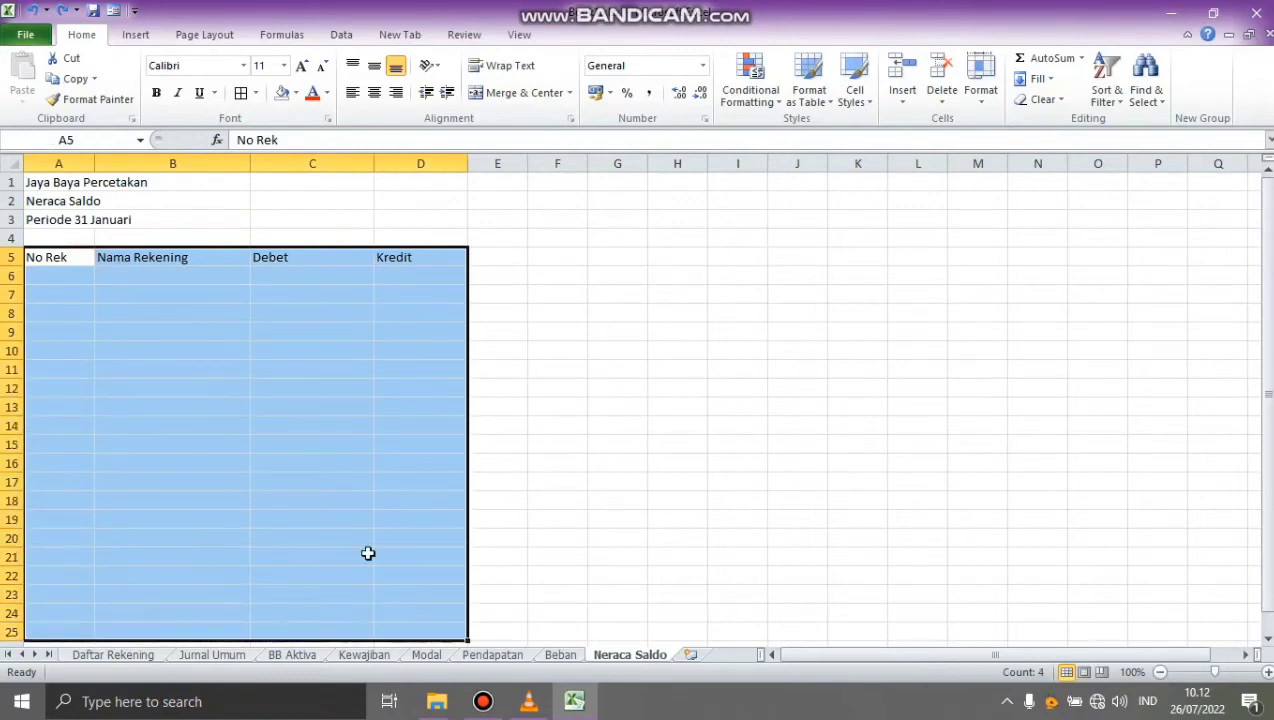
{"action": "left_click", "coordinate": [241, 94]}
{"action": "left_click", "coordinate": [577, 333]}
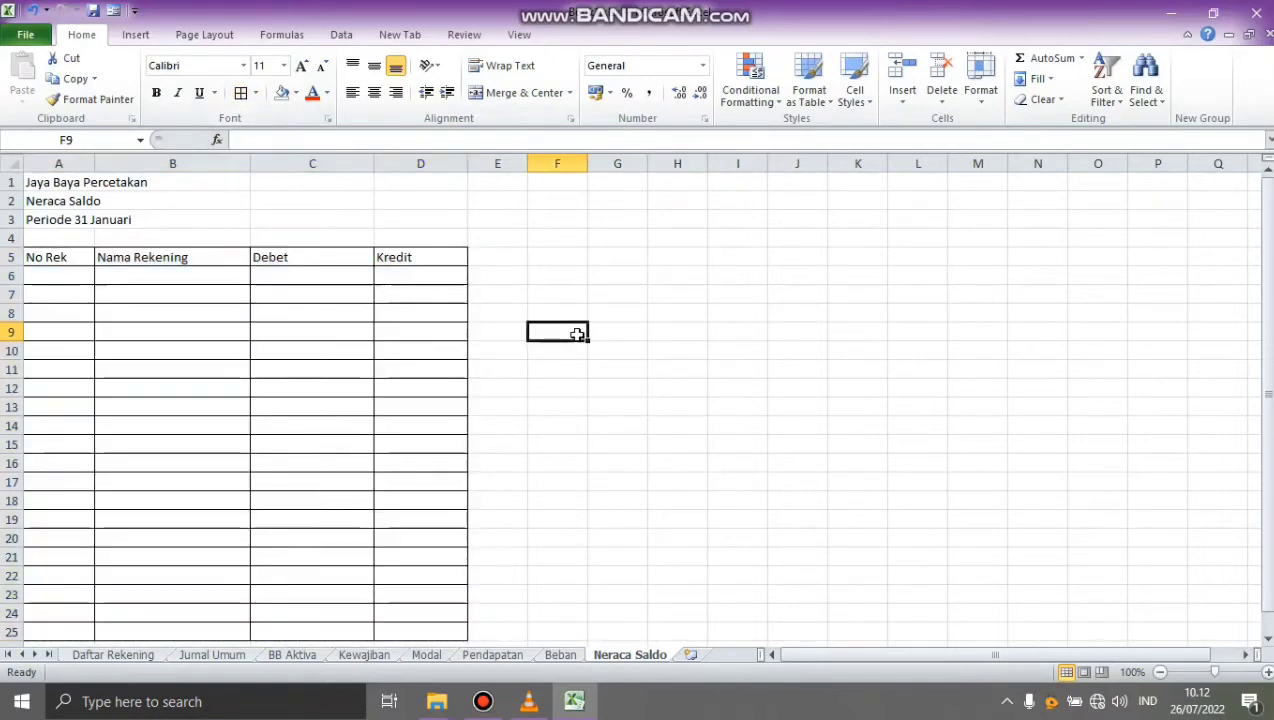
Step: Fill the header row A5:D5 with standard yellow
{"action": "left_click_drag", "start_coordinate": [56, 256], "coordinate": [388, 255]}
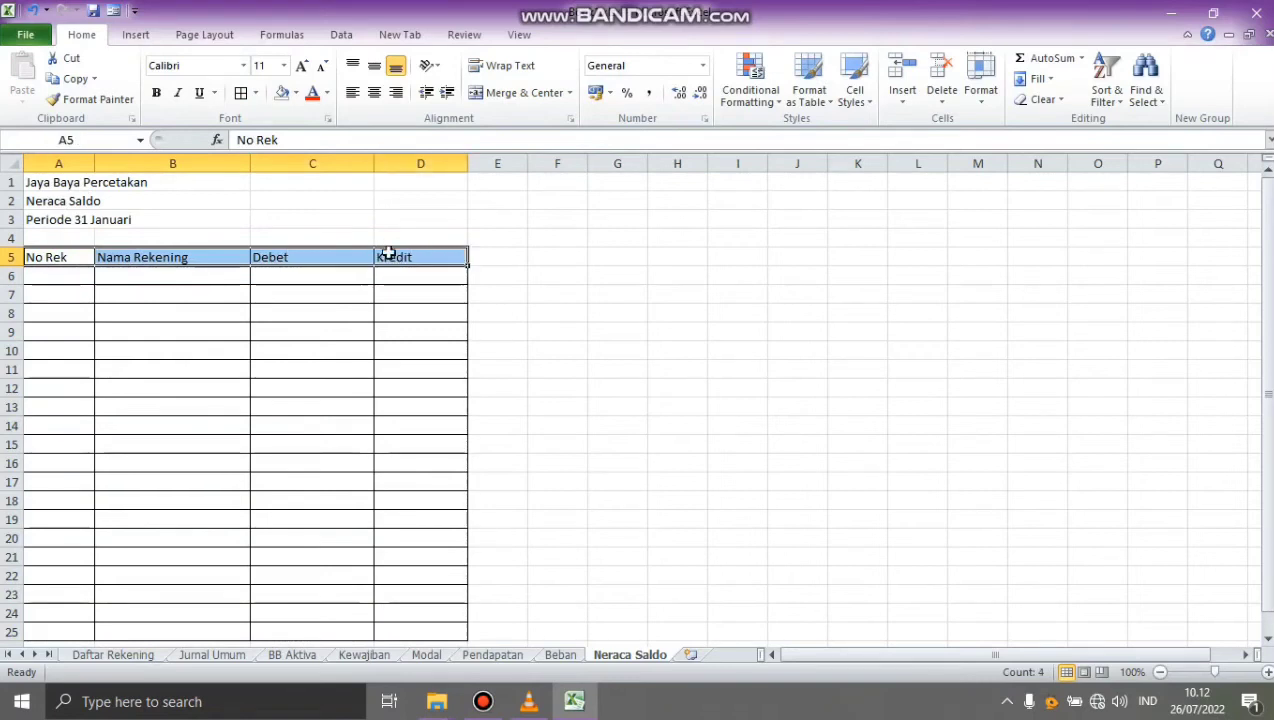
{"action": "left_click", "coordinate": [296, 93]}
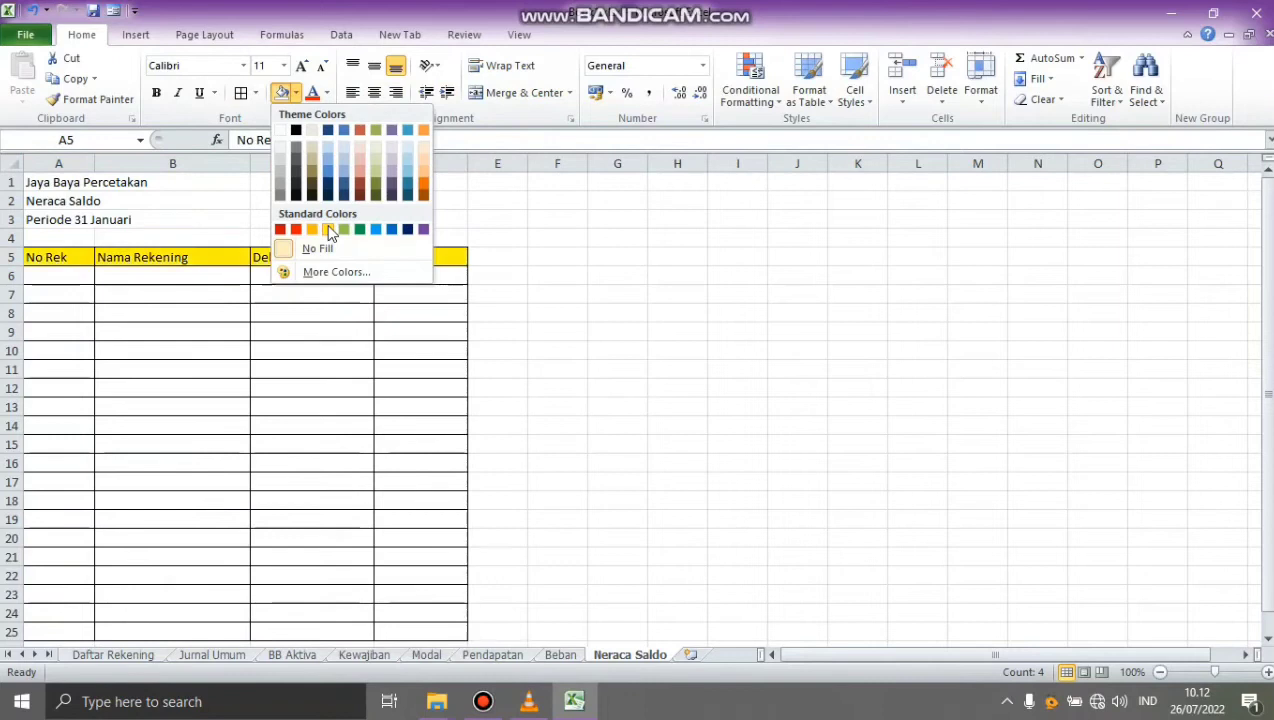
{"action": "left_click", "coordinate": [329, 230]}
{"action": "left_click", "coordinate": [594, 293]}
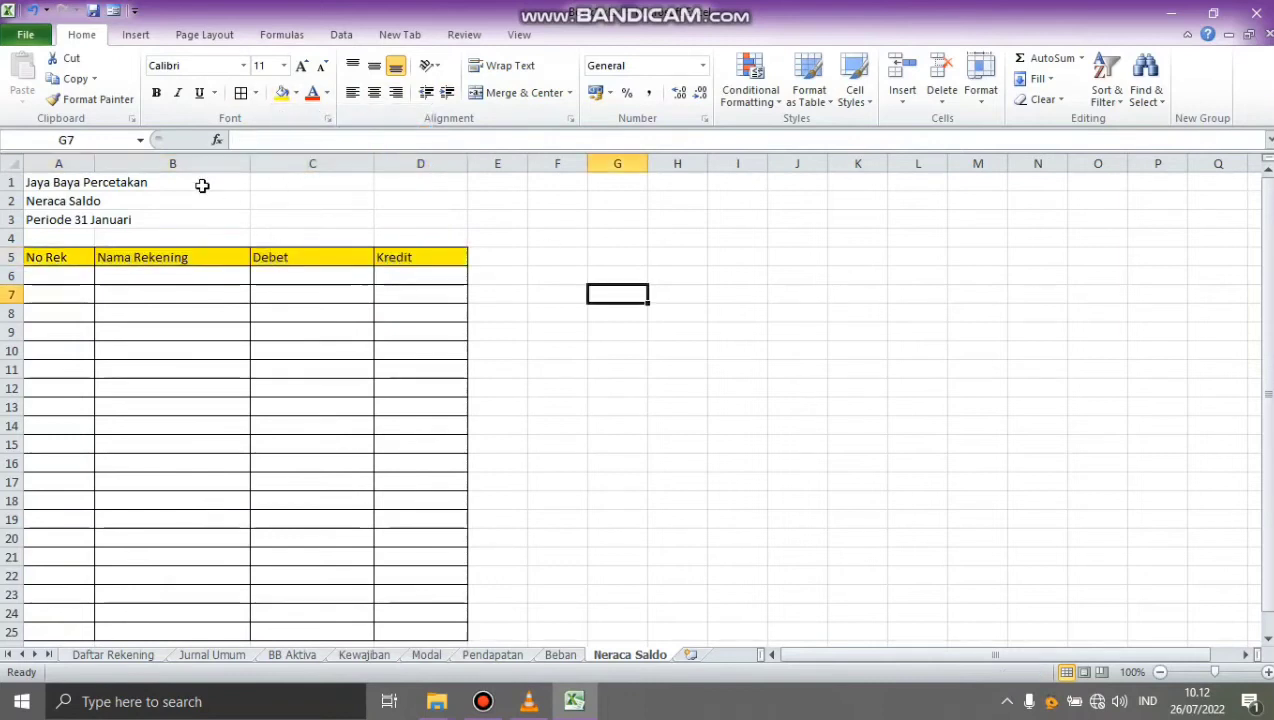
Step: Merge and center each of the three title rows and the blank row 4 across columns A to D
{"action": "left_click", "coordinate": [77, 185]}
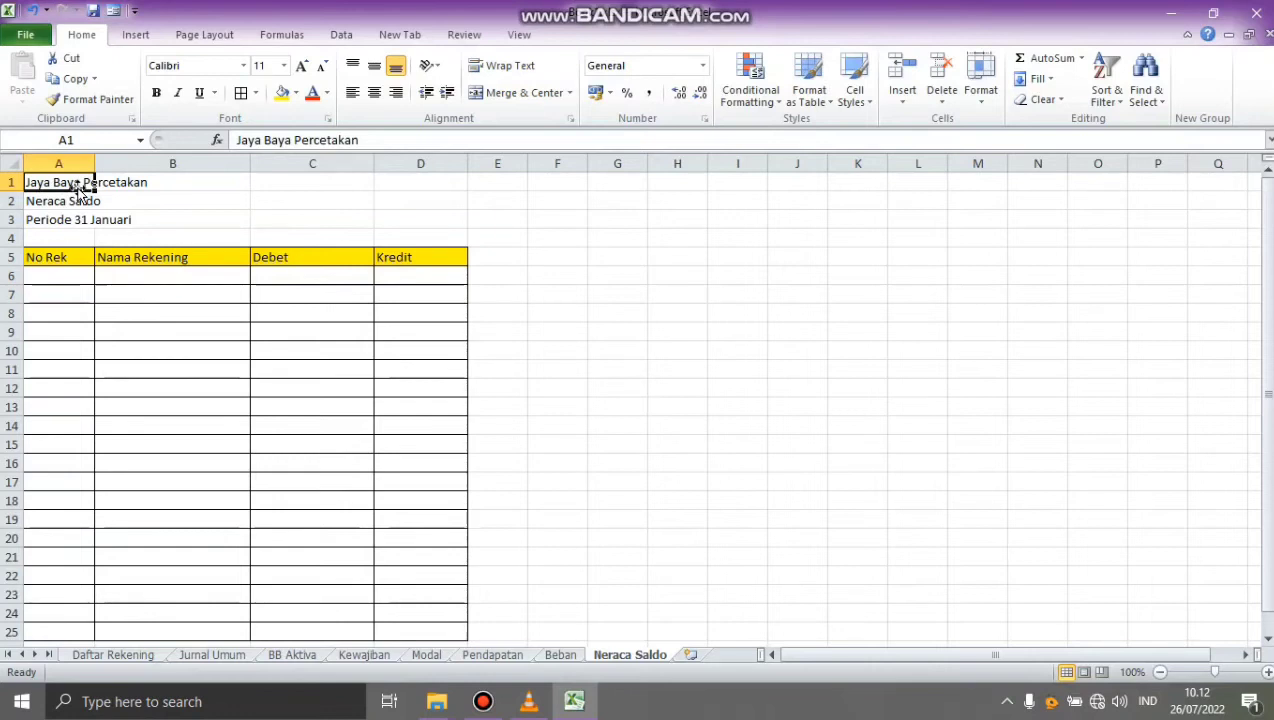
{"action": "left_click_drag", "start_coordinate": [75, 183], "coordinate": [415, 179]}
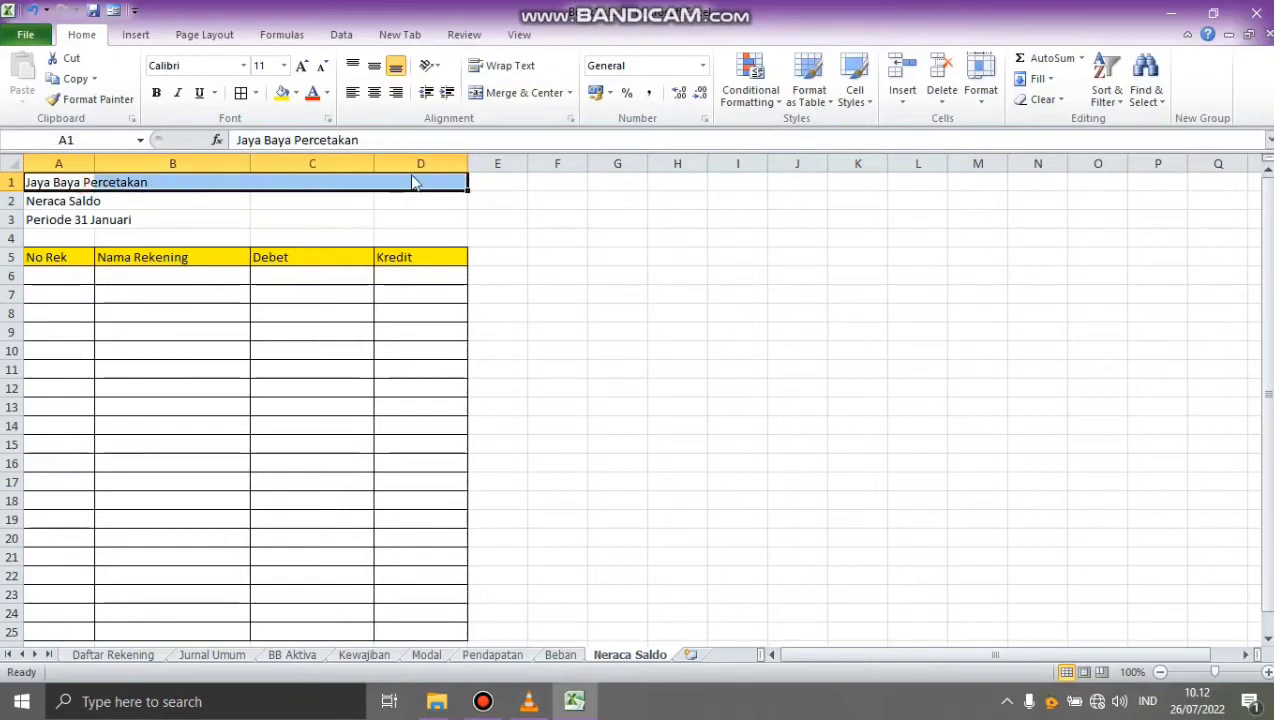
{"action": "left_click", "coordinate": [508, 94]}
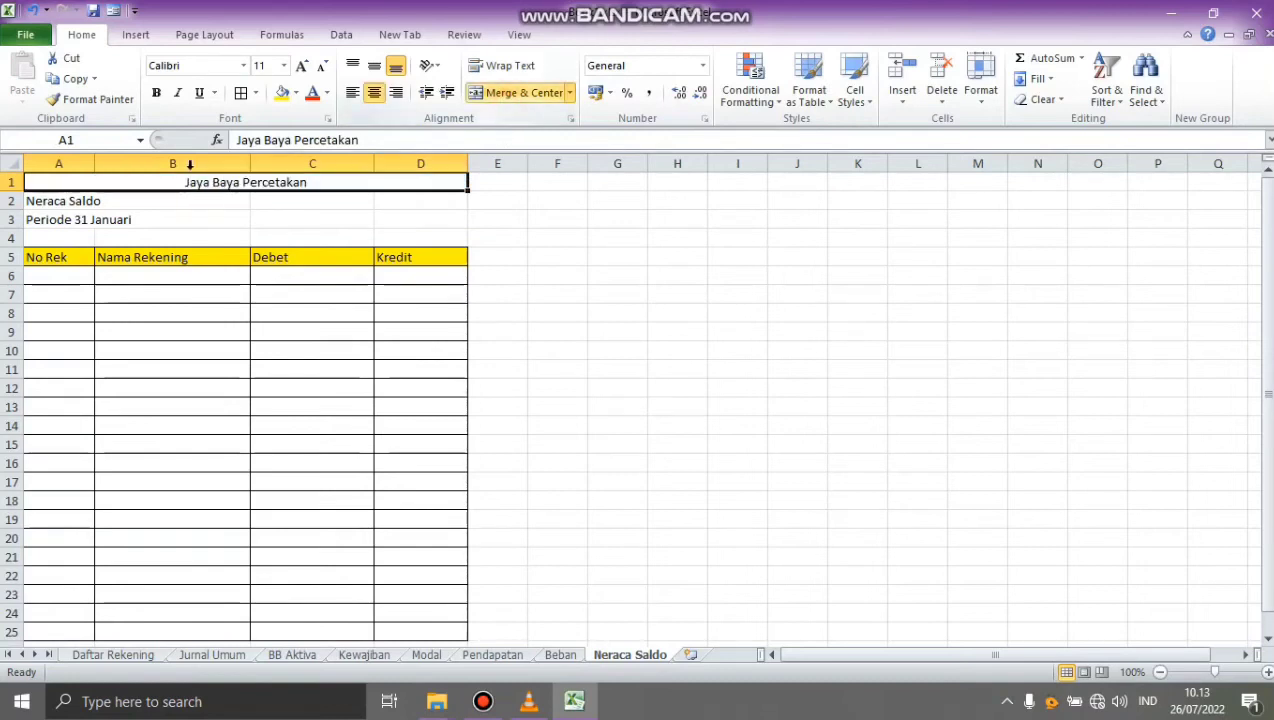
{"action": "left_click_drag", "start_coordinate": [51, 205], "coordinate": [381, 205]}
{"action": "left_click", "coordinate": [515, 92]}
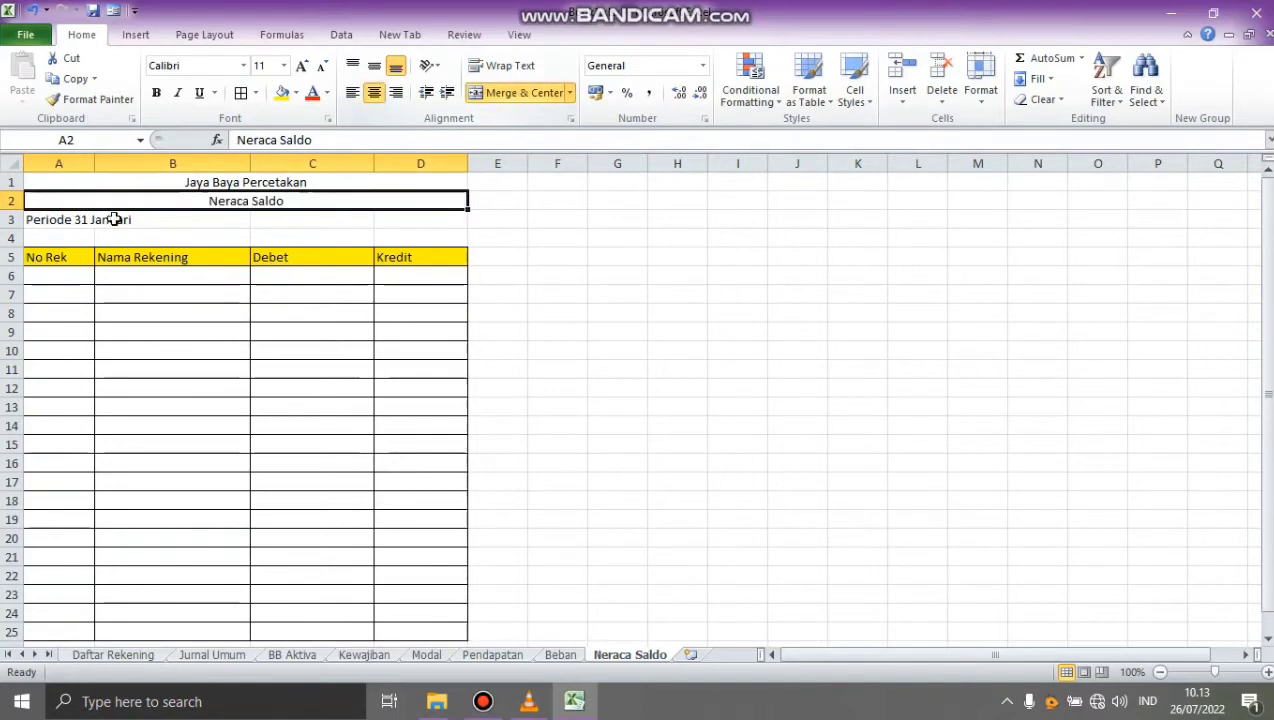
{"action": "left_click_drag", "start_coordinate": [85, 222], "coordinate": [407, 216]}
{"action": "left_click", "coordinate": [527, 92]}
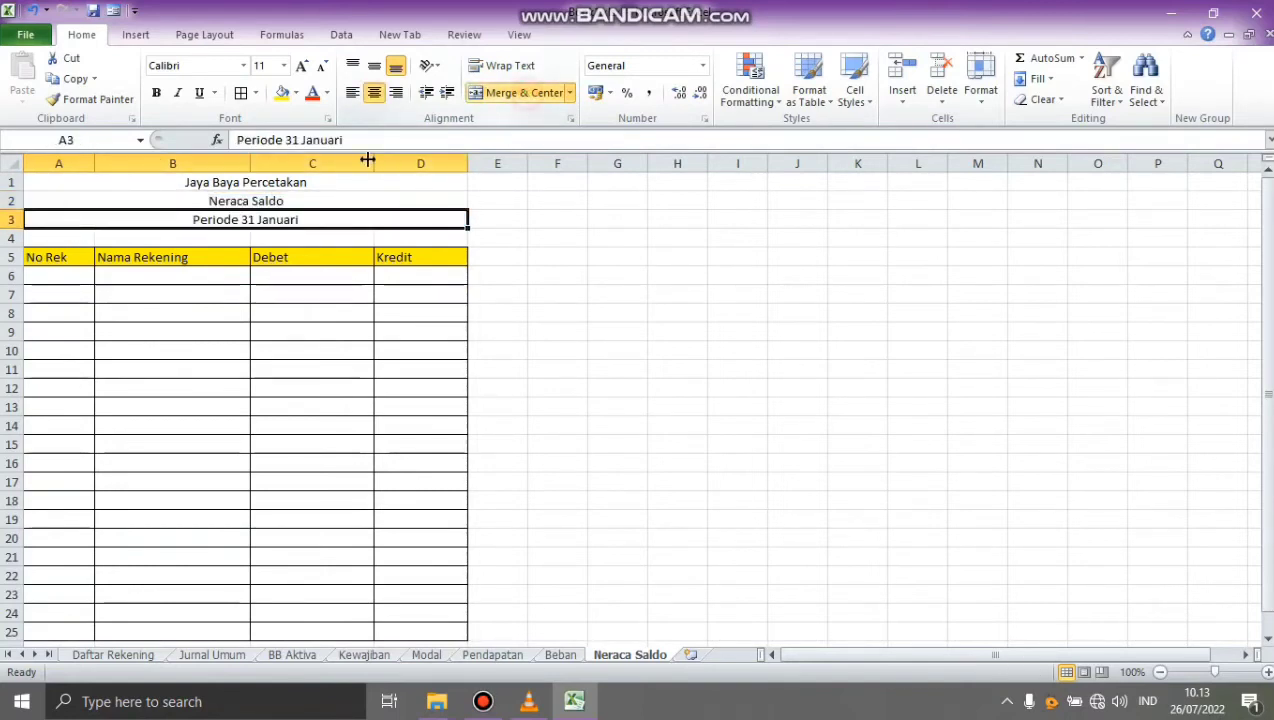
{"action": "left_click_drag", "start_coordinate": [82, 240], "coordinate": [392, 245]}
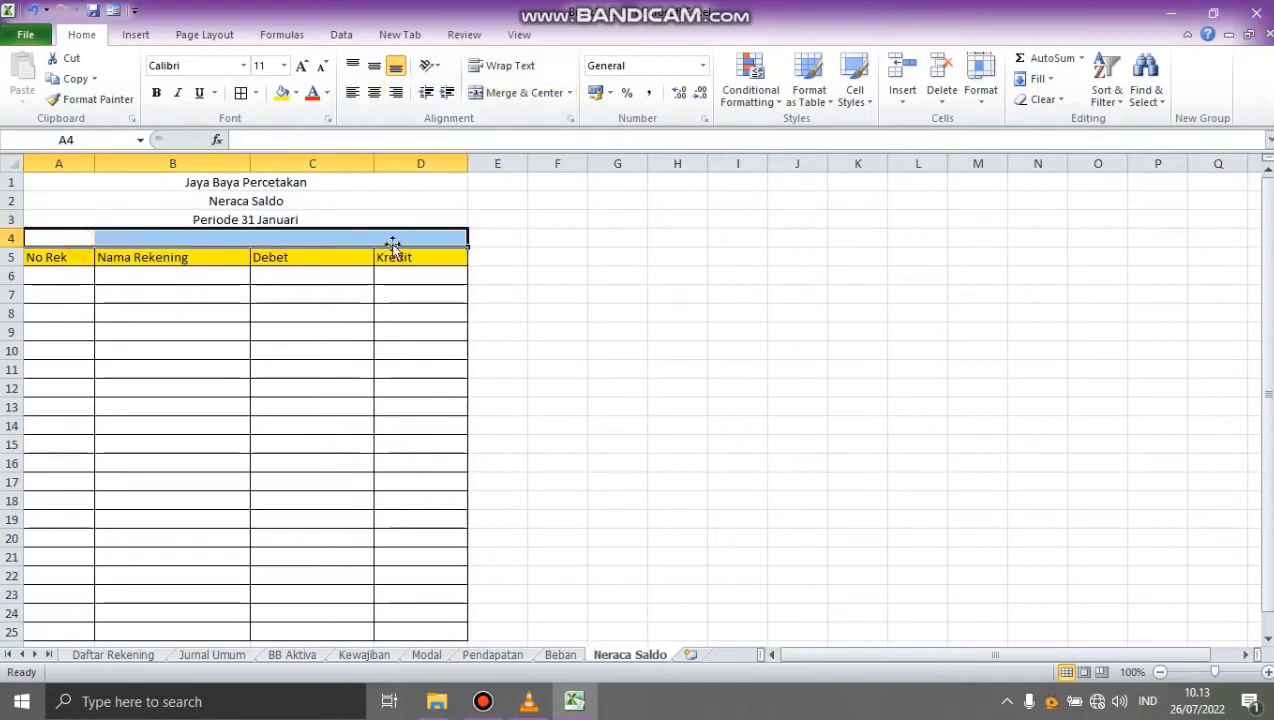
{"action": "left_click", "coordinate": [492, 94]}
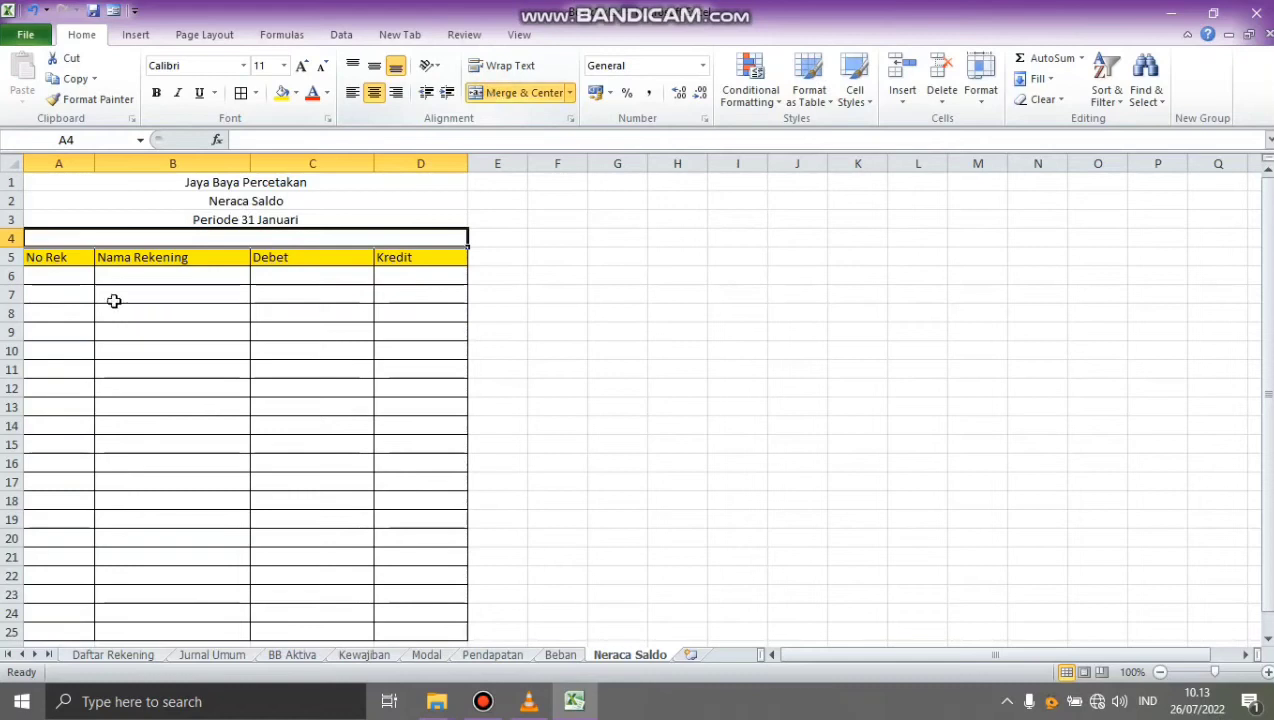
Step: Copy the account numbers and names in A4:B22 of Daftar Rekening to A6 of Neraca Saldo, and widen column B to fit the names
{"action": "left_click", "coordinate": [70, 283]}
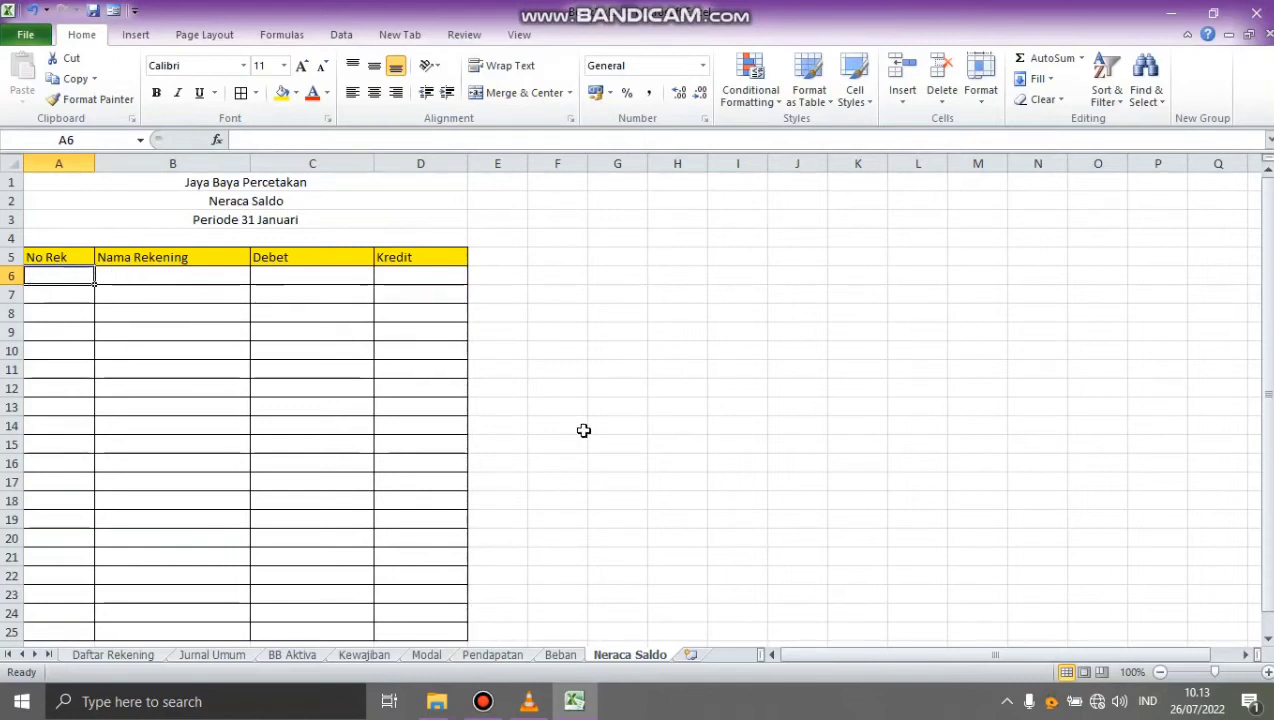
{"action": "left_click", "coordinate": [120, 651]}
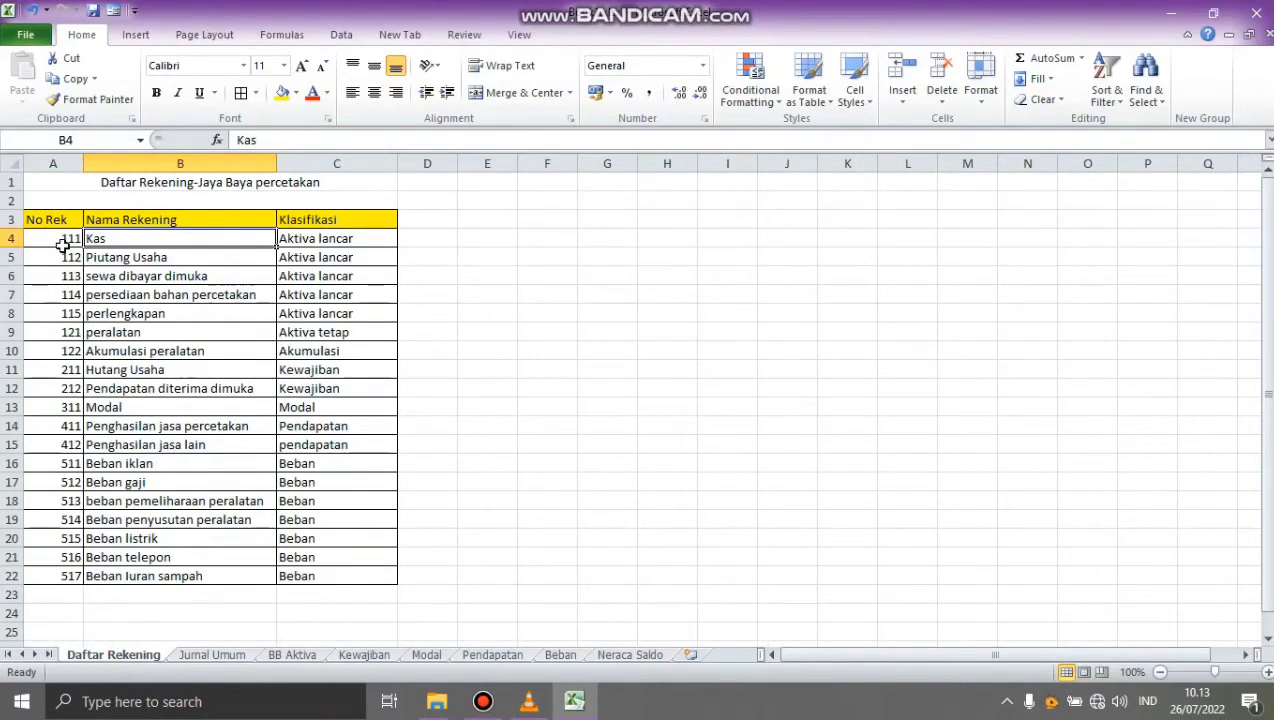
{"action": "left_click_drag", "start_coordinate": [64, 240], "coordinate": [214, 579]}
{"action": "key", "text": "ctrl+c"}
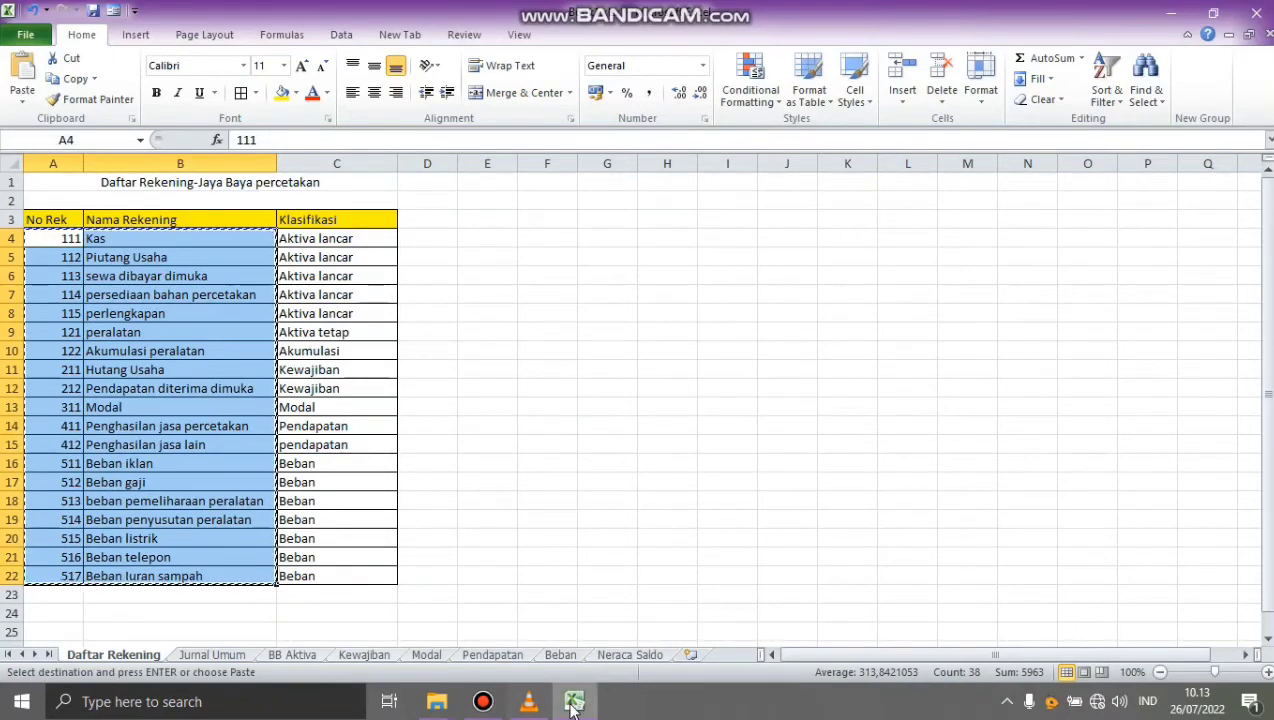
{"action": "left_click", "coordinate": [632, 655]}
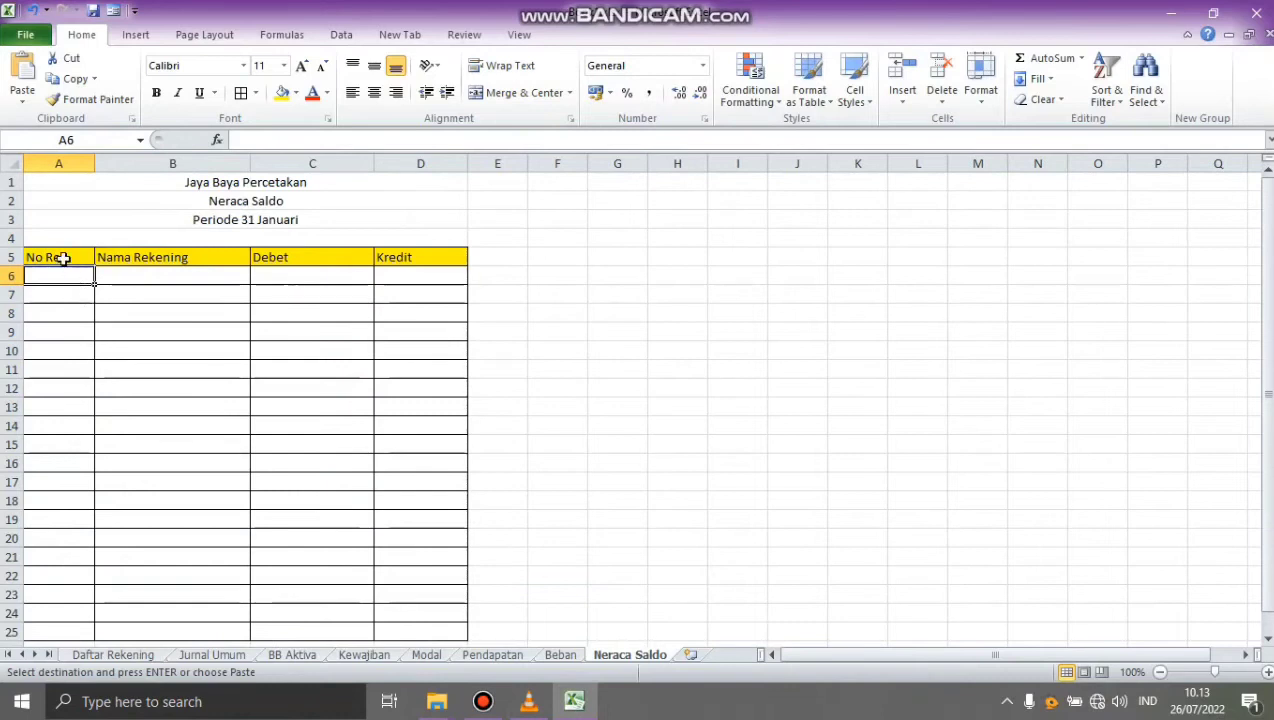
{"action": "key", "text": "ctrl+v"}
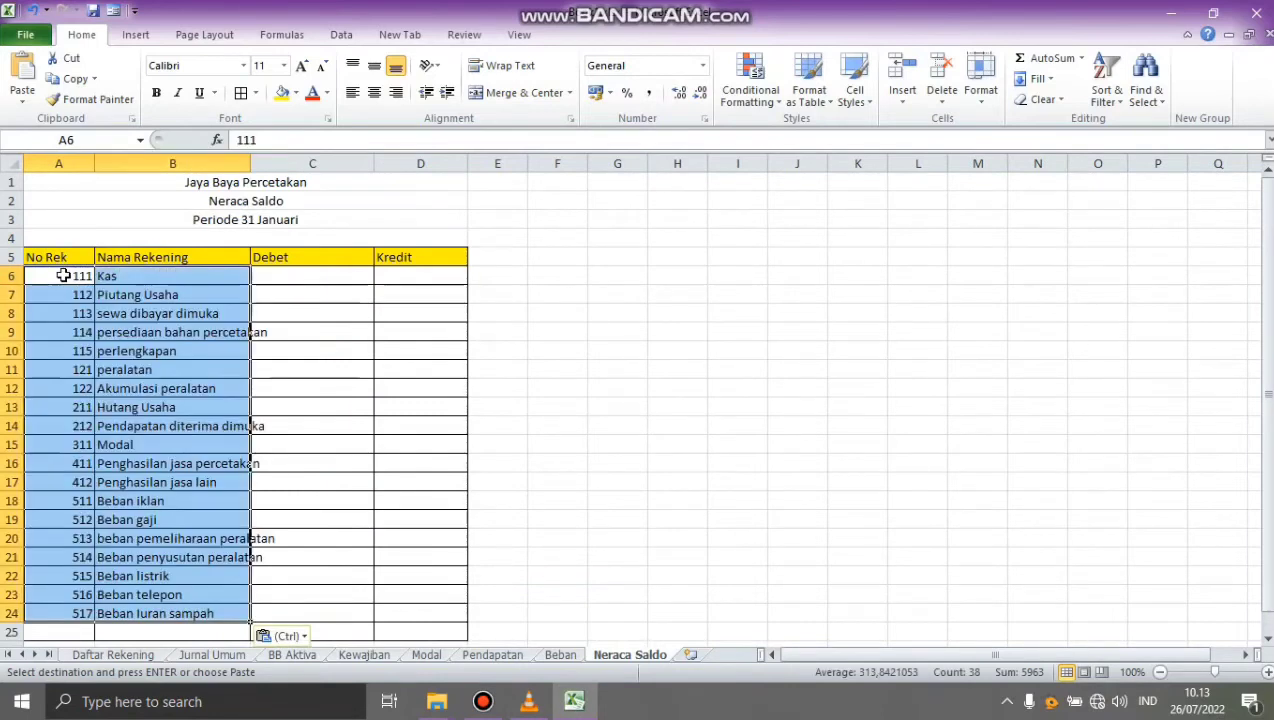
{"action": "left_click", "coordinate": [535, 411]}
{"action": "left_click_drag", "start_coordinate": [251, 165], "coordinate": [290, 165]}
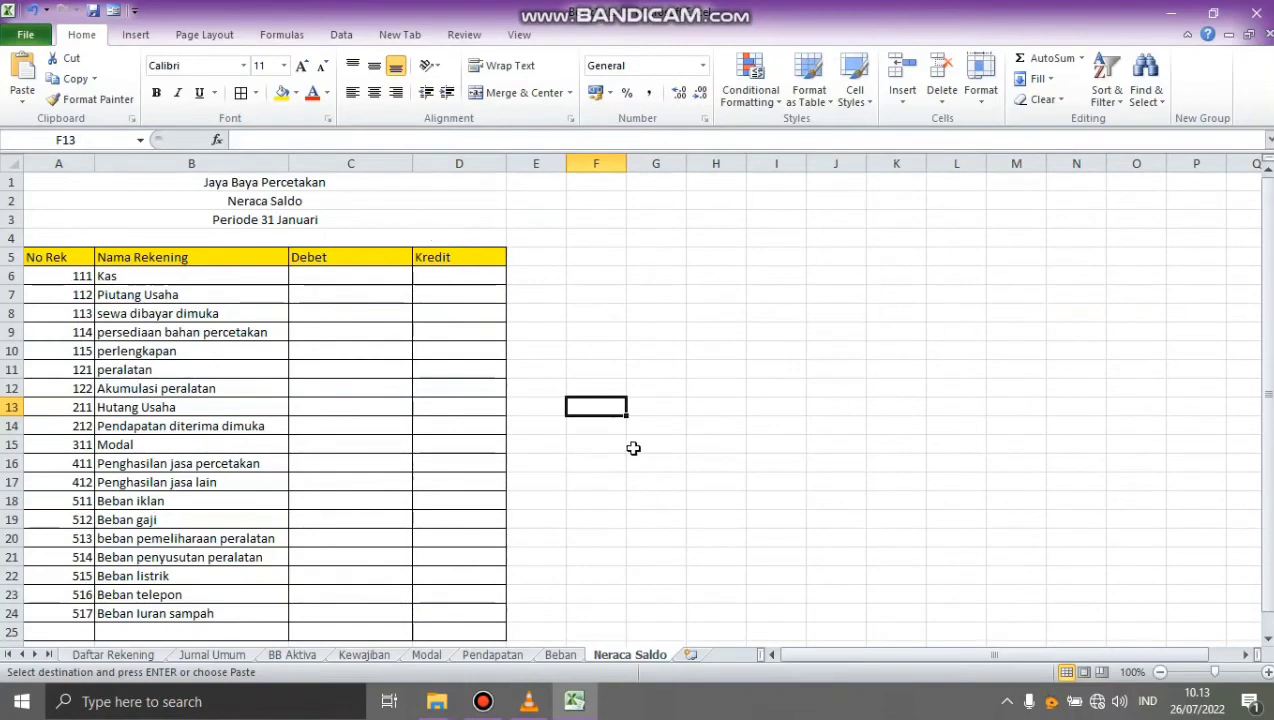
{"action": "left_click", "coordinate": [339, 486]}
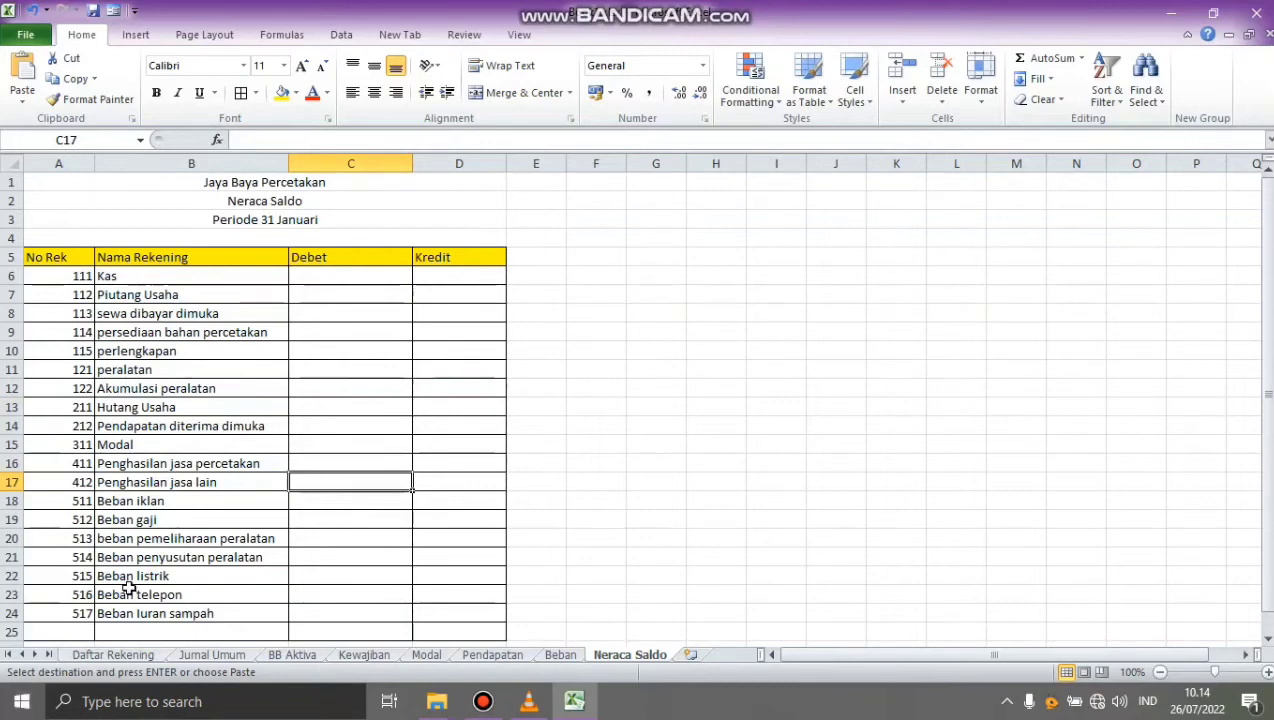
{"action": "left_click_drag", "start_coordinate": [235, 351], "coordinate": [370, 347]}
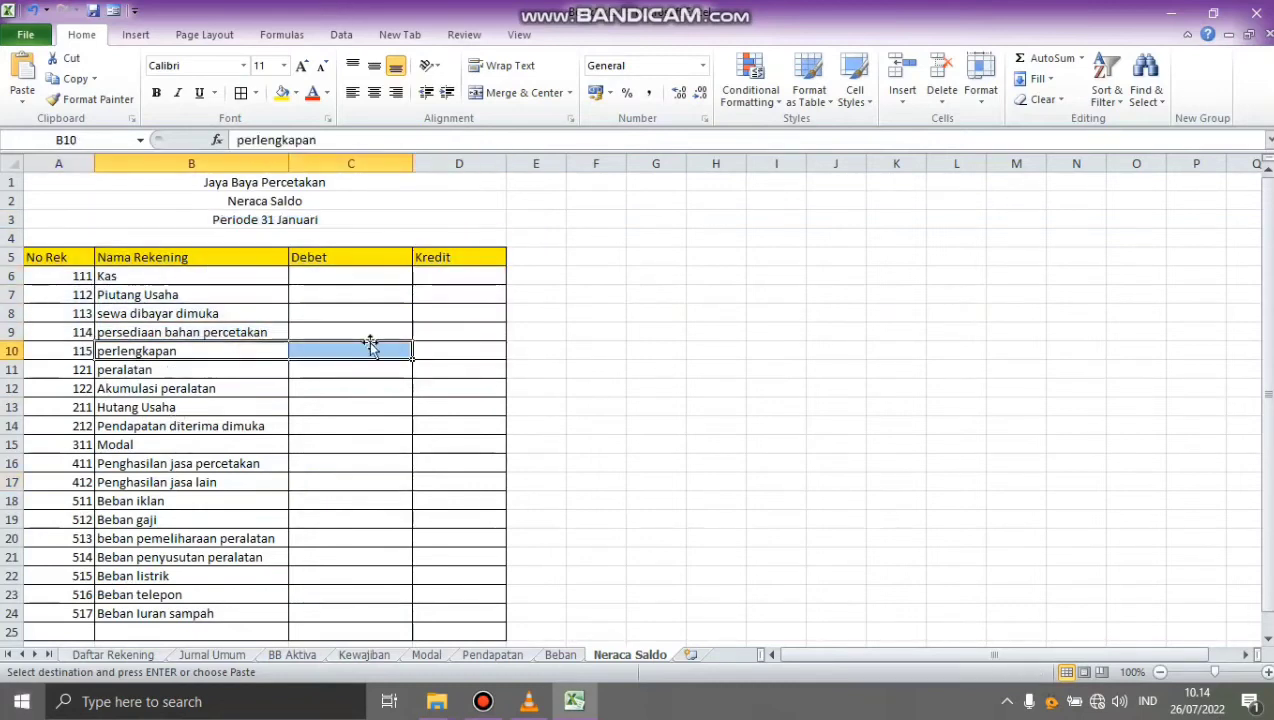
{"action": "left_click", "coordinate": [656, 348]}
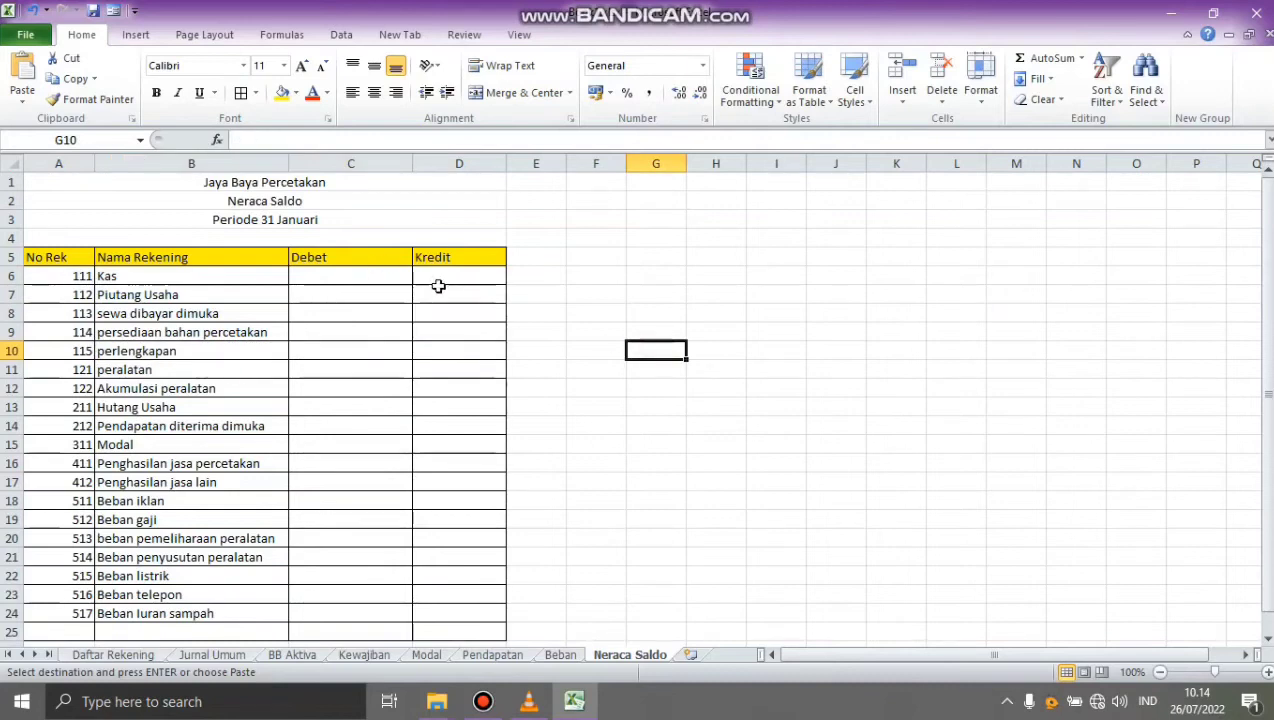
Step: Link the Kas Debet cell C6 in Neraca Saldo to the Kas Saldo in D37 of the BB Aktiva sheet
{"action": "left_click", "coordinate": [370, 276]}
{"action": "type", "text": "="}
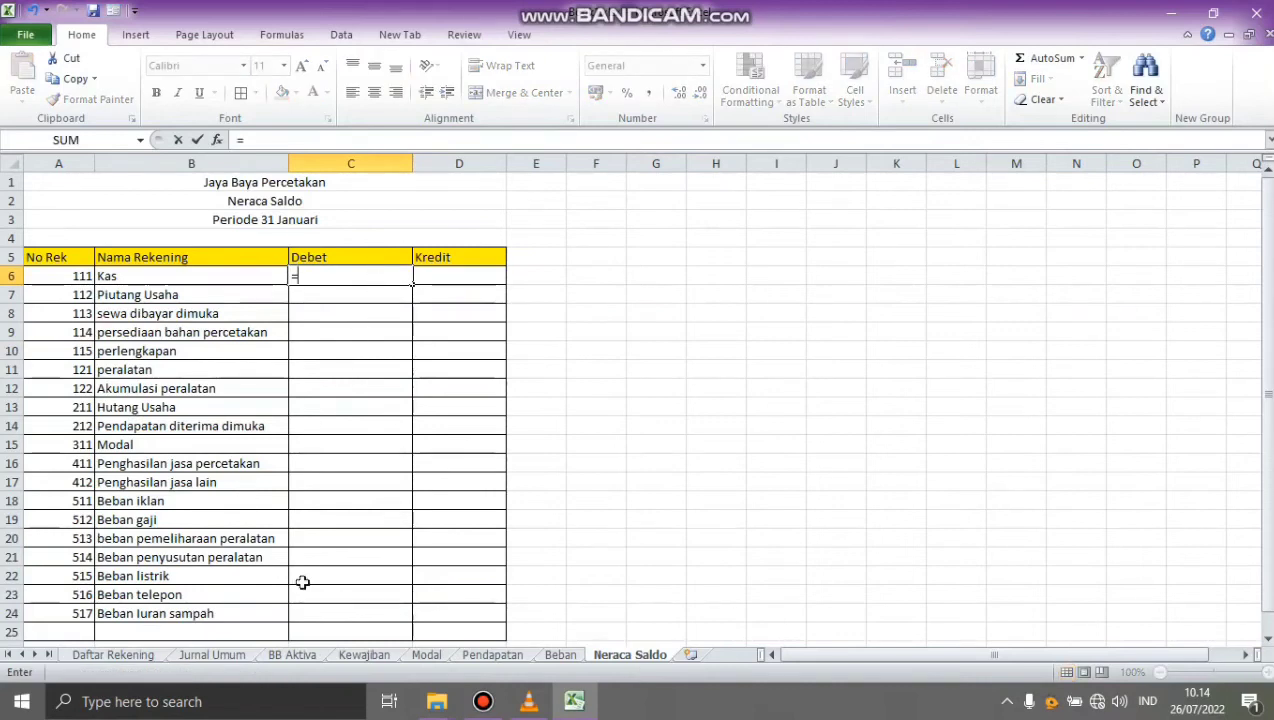
{"action": "left_click", "coordinate": [304, 655]}
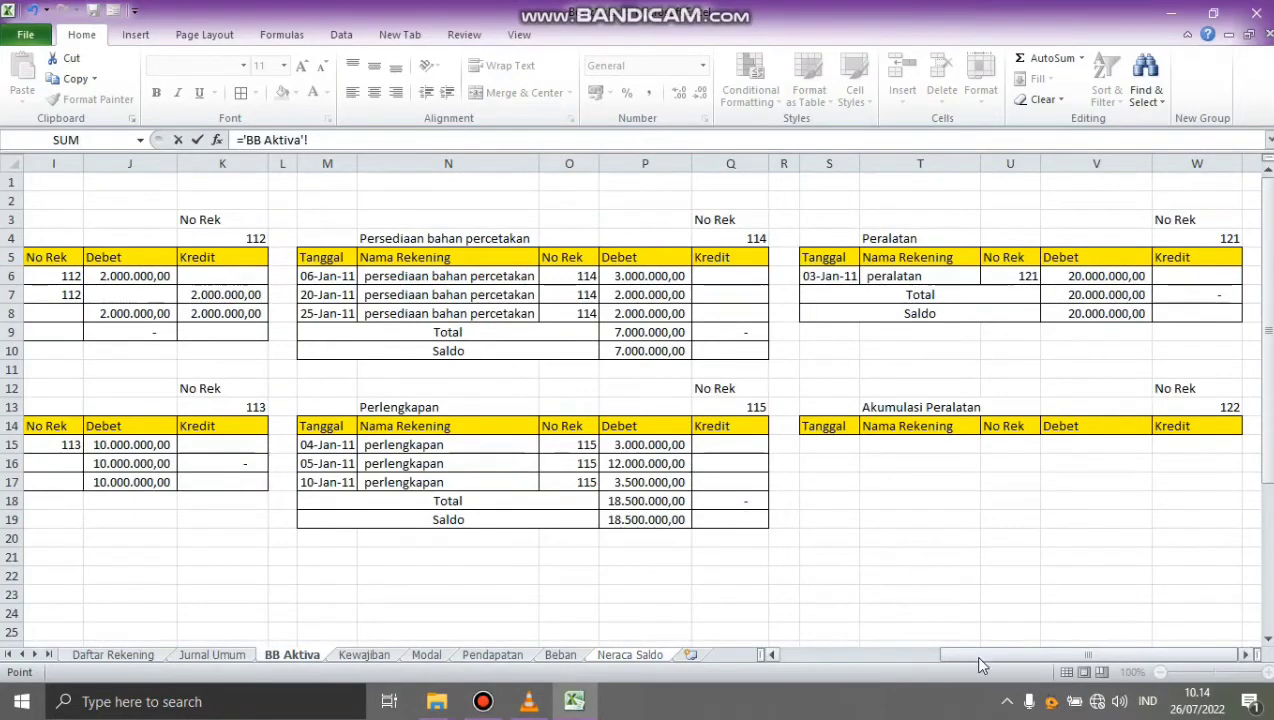
{"action": "left_click_drag", "start_coordinate": [980, 658], "coordinate": [817, 673]}
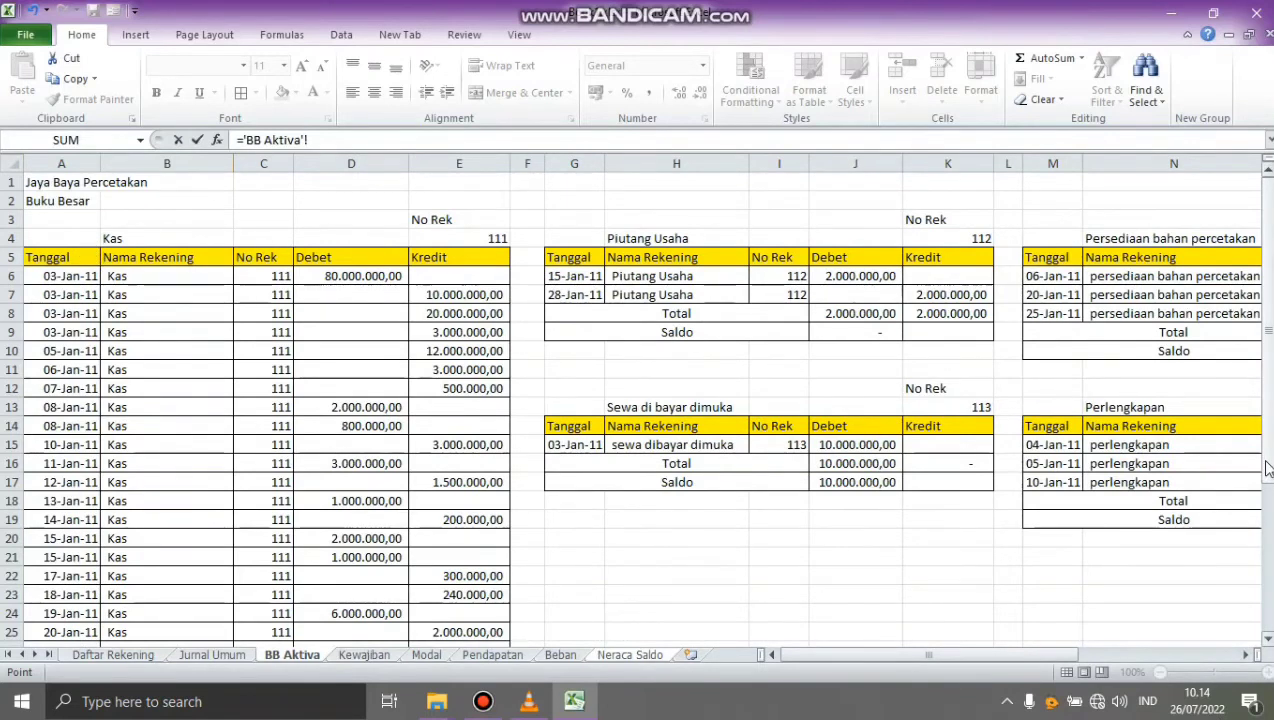
{"action": "left_click_drag", "start_coordinate": [1265, 470], "coordinate": [1265, 500]}
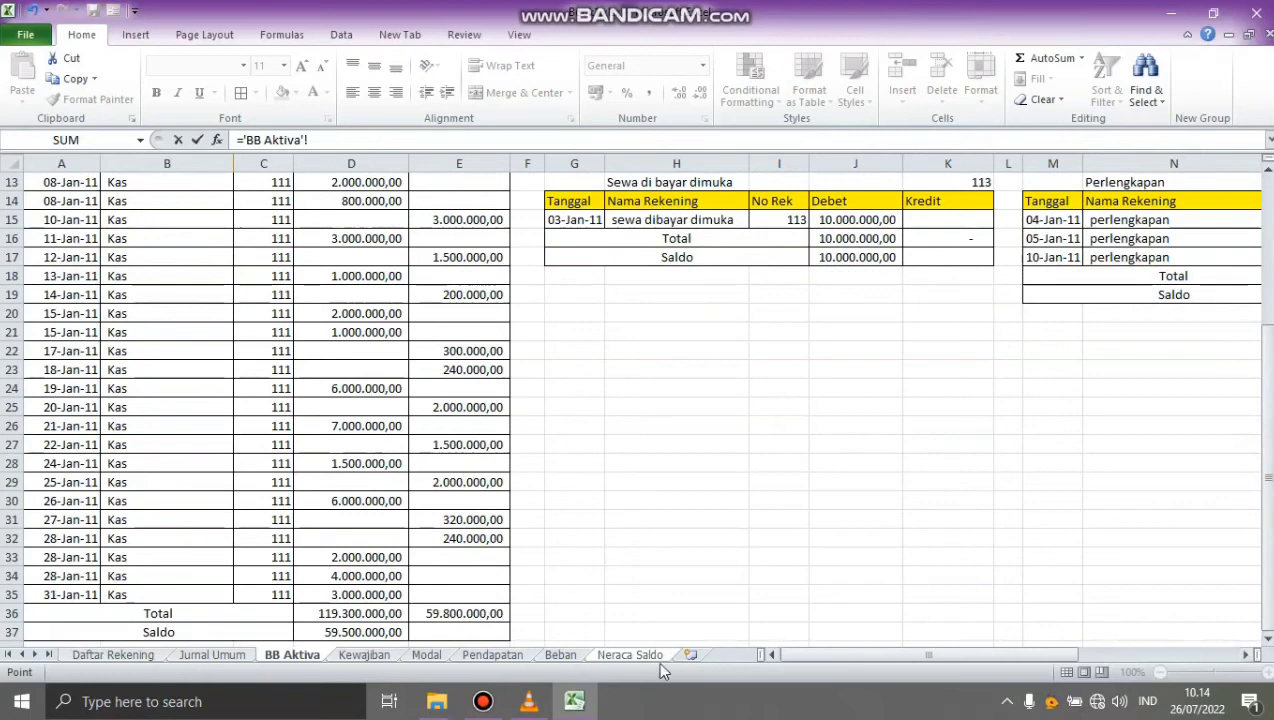
{"action": "left_click", "coordinate": [353, 632]}
{"action": "key", "text": "Return"}
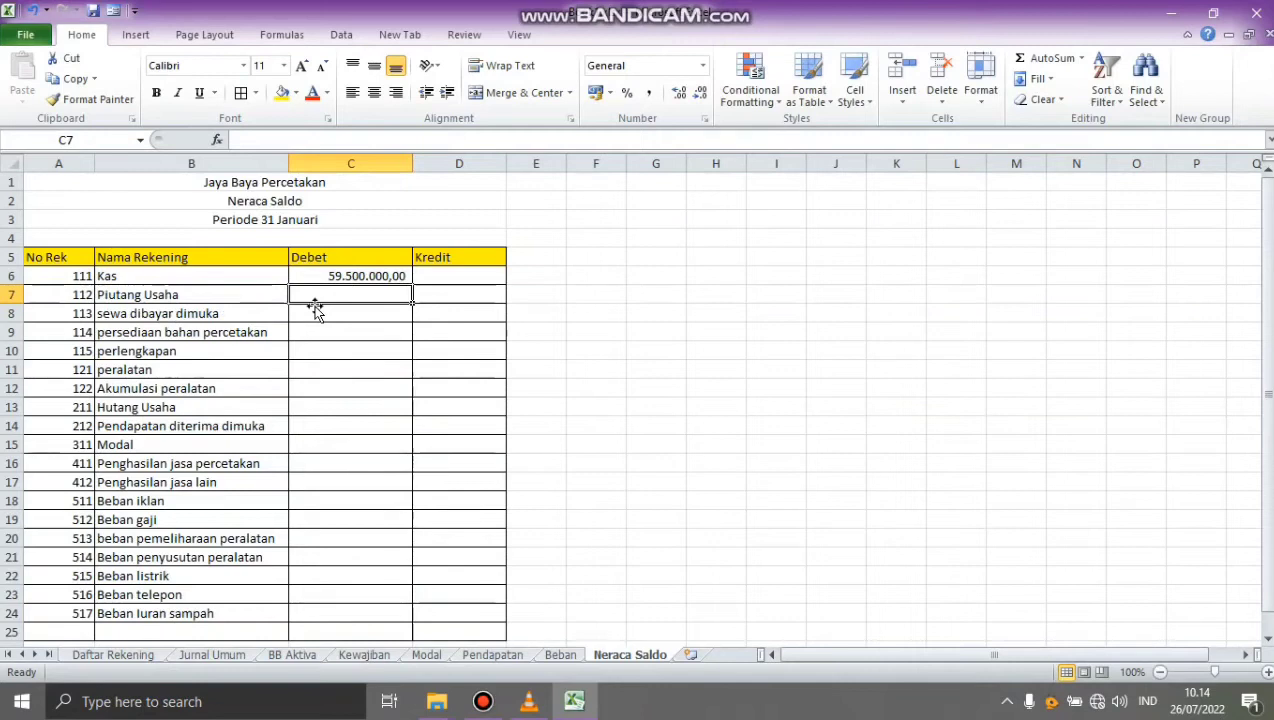
Step: Link the Piutang Usaha Debet cell C7 to the Piutang Usaha Saldo in J9 of the BB Aktiva sheet
{"action": "type", "text": "="}
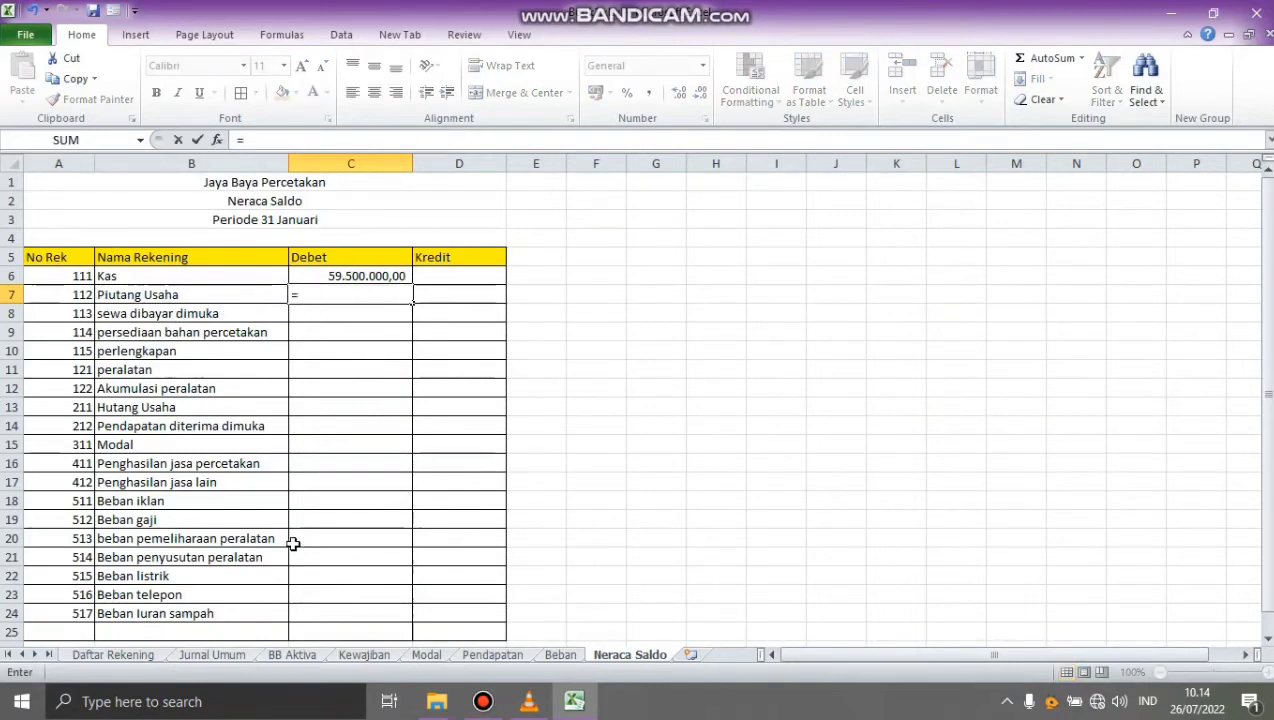
{"action": "left_click", "coordinate": [298, 656]}
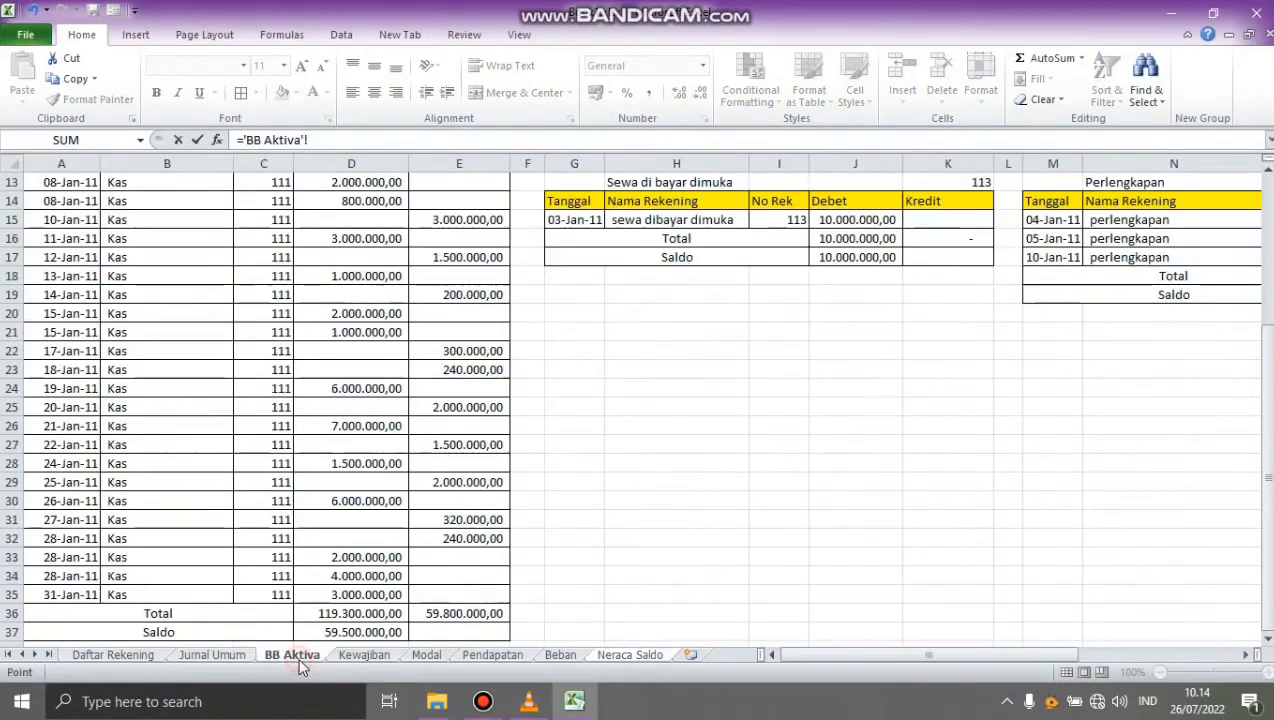
{"action": "left_click_drag", "start_coordinate": [1268, 492], "coordinate": [1245, 317]}
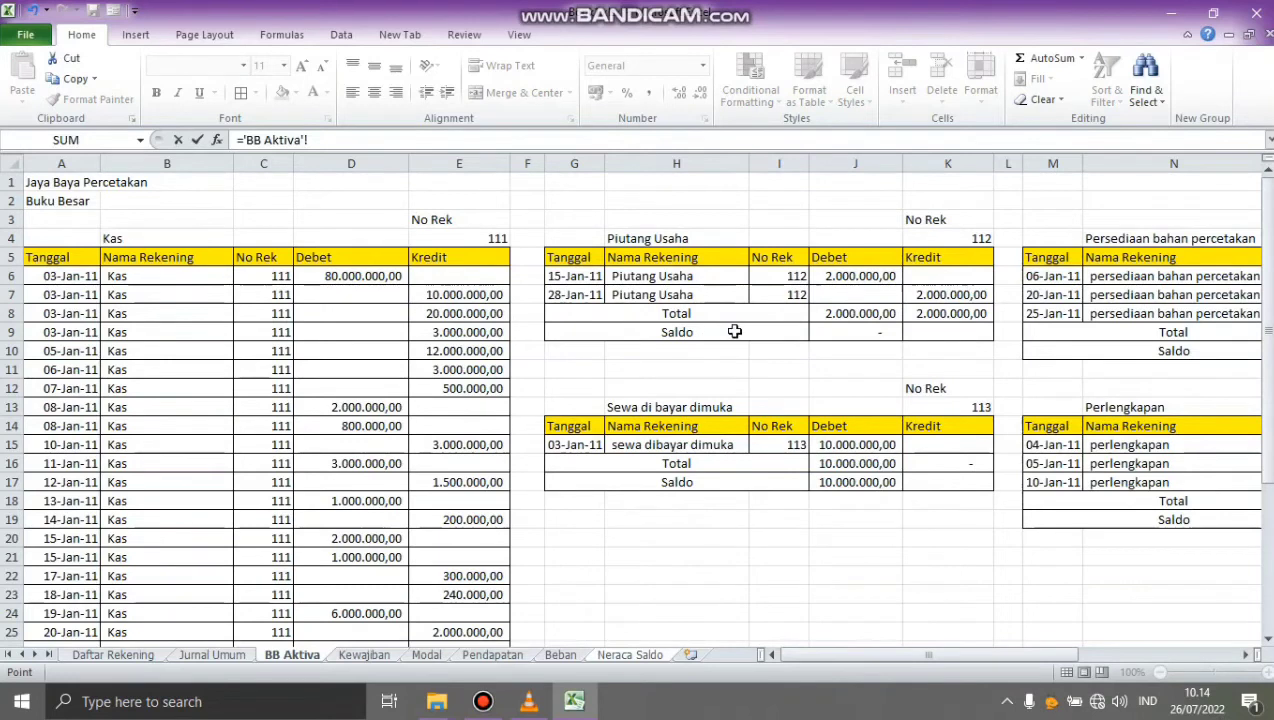
{"action": "left_click", "coordinate": [839, 329]}
{"action": "key", "text": "Return"}
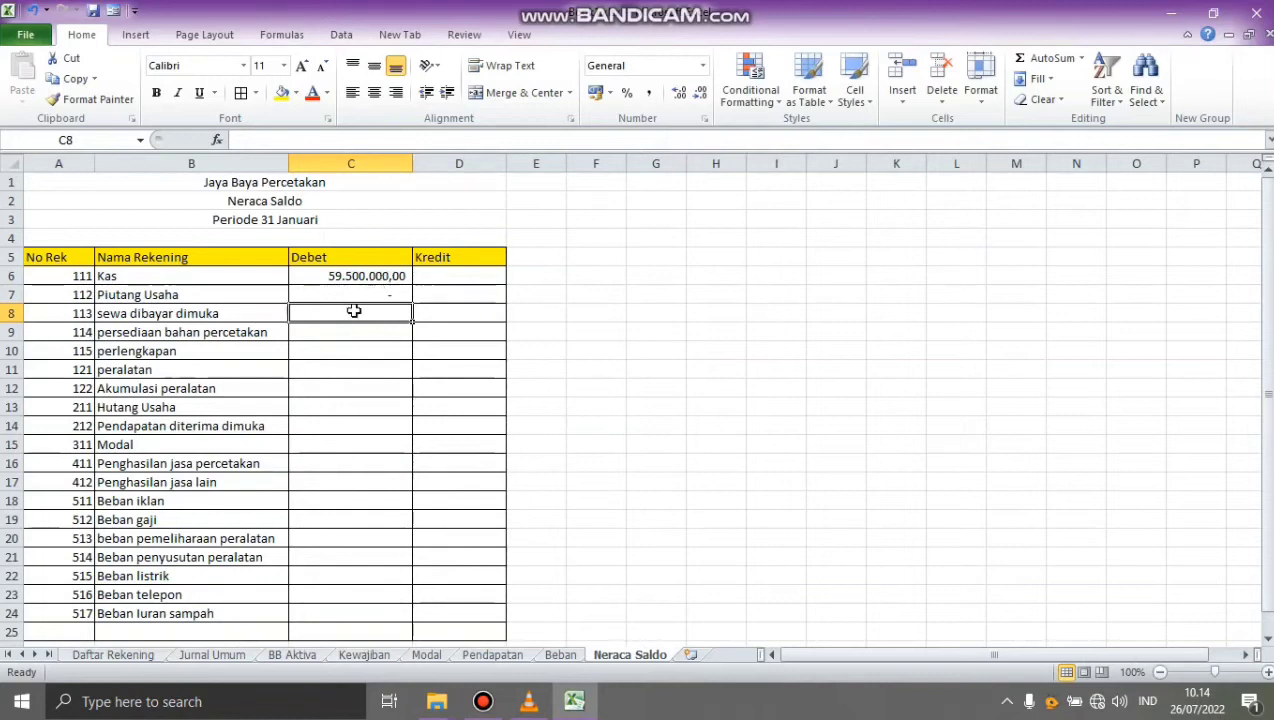
Step: Start a formula in Debet cell C8 of Neraca Saldo for the sewa dibayar dimuka account
{"action": "left_click_drag", "start_coordinate": [404, 578], "coordinate": [537, 541]}
{"action": "left_click", "coordinate": [577, 461]}
{"action": "left_click", "coordinate": [367, 219]}
{"action": "type", "text": "="}
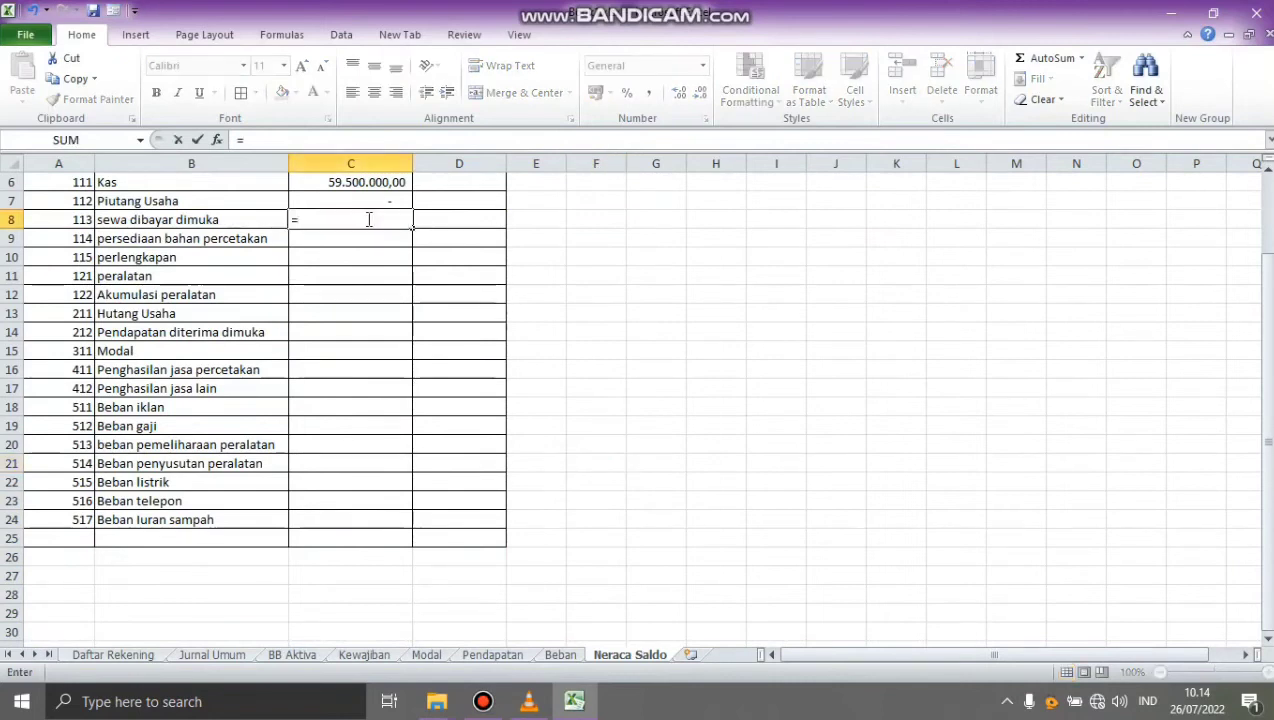
Step: Complete the debit formula for sewa dibayar dimuka in C8 by referencing its Saldo, cell J17 on the BB Aktiva sheet
{"action": "left_click", "coordinate": [303, 656]}
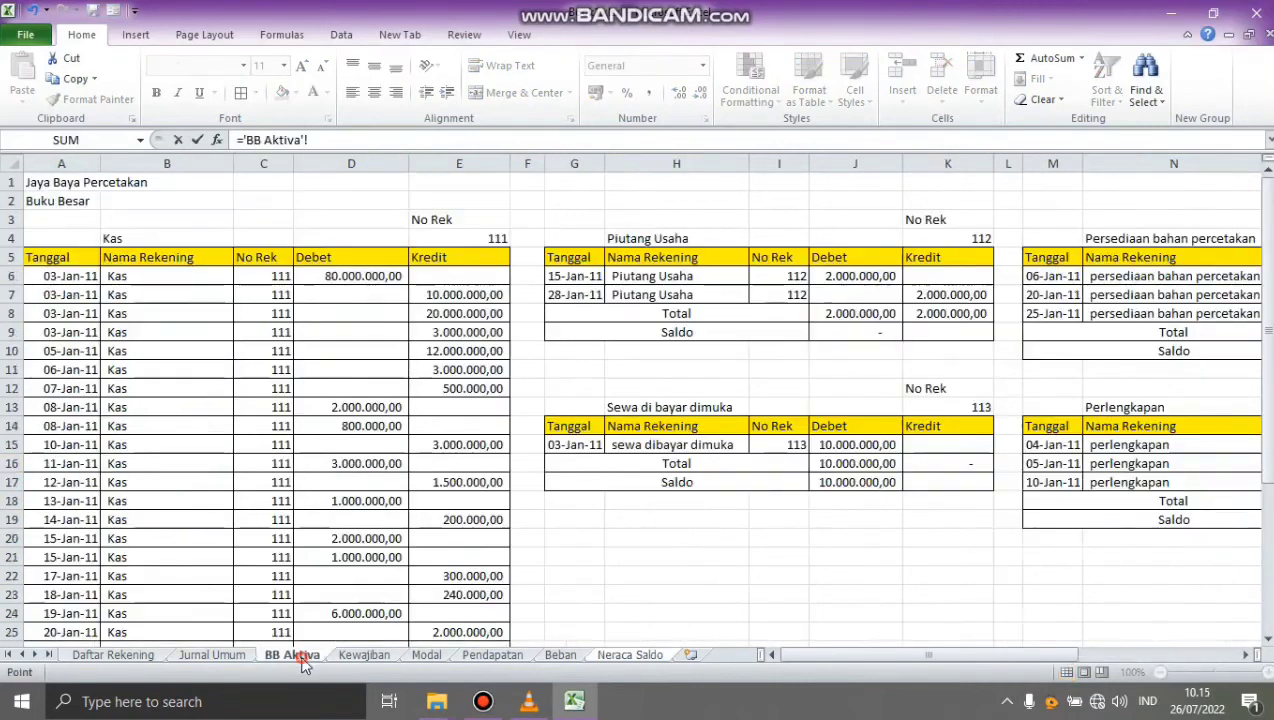
{"action": "left_click", "coordinate": [849, 484]}
{"action": "key", "text": "Return"}
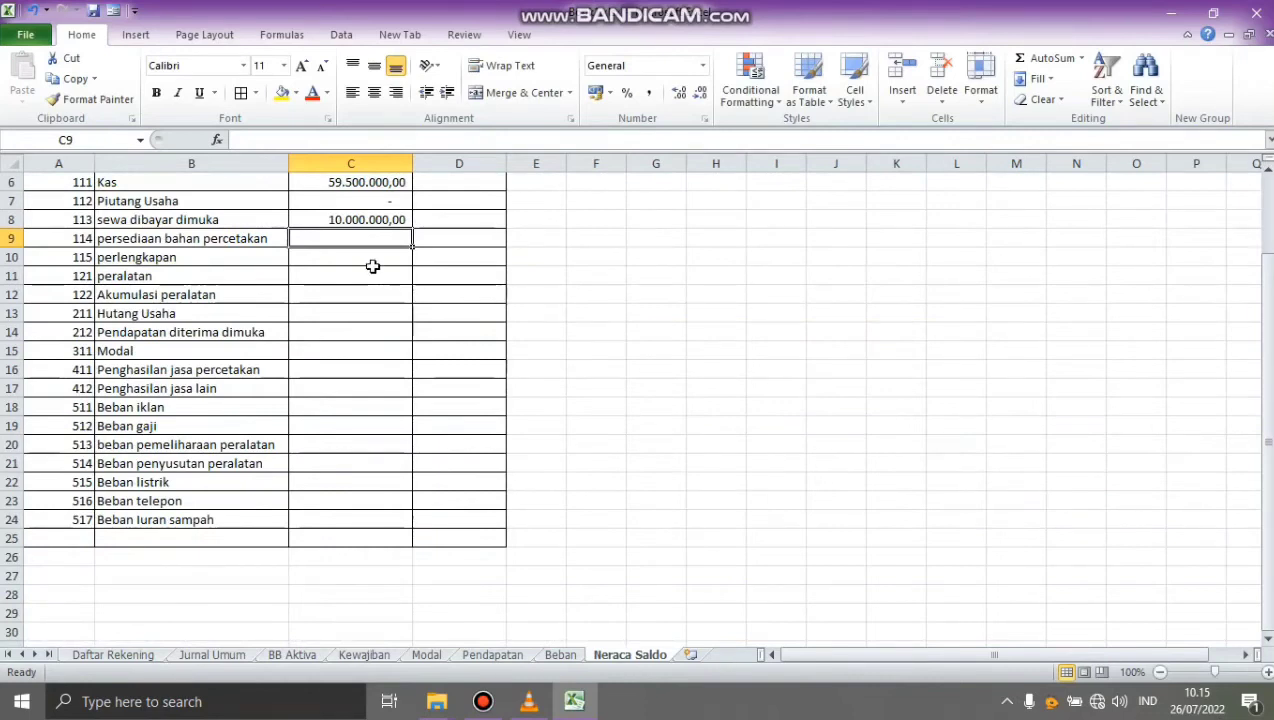
Step: Link the debit cell C9 for persediaan bahan percetakan to its Saldo in P10 of the BB Aktiva sheet
{"action": "type", "text": "="}
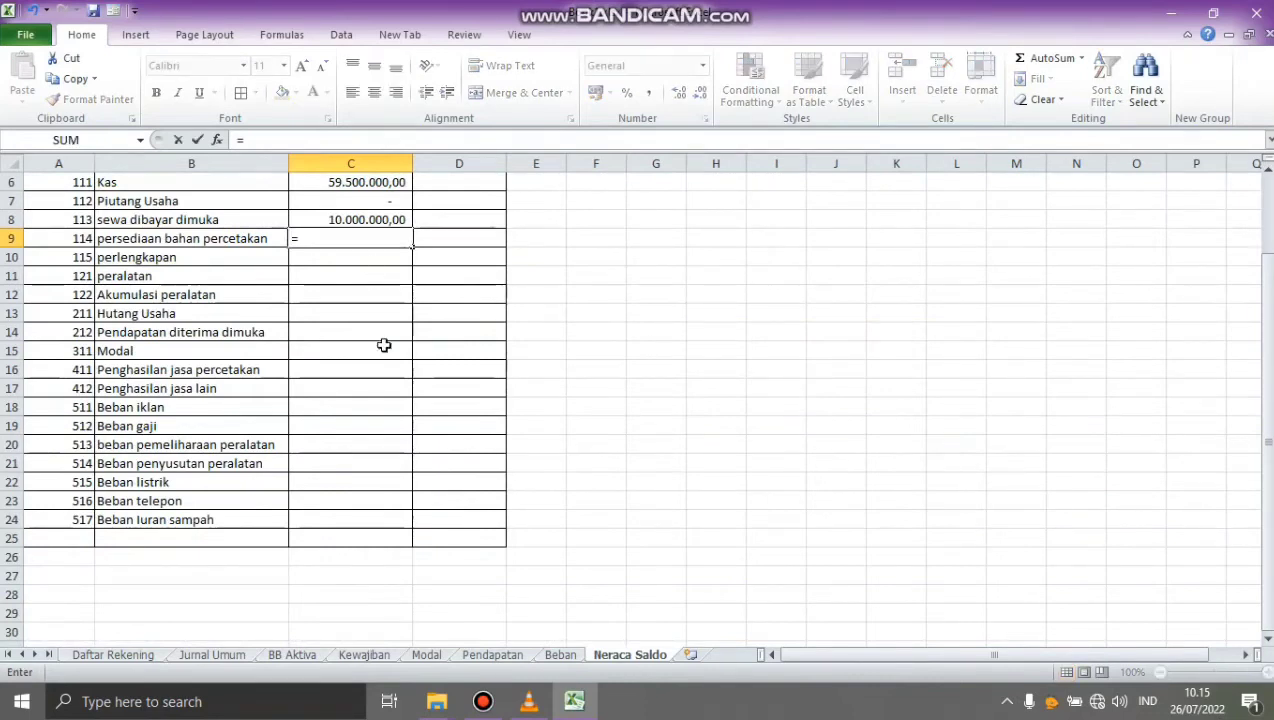
{"action": "left_click", "coordinate": [299, 656]}
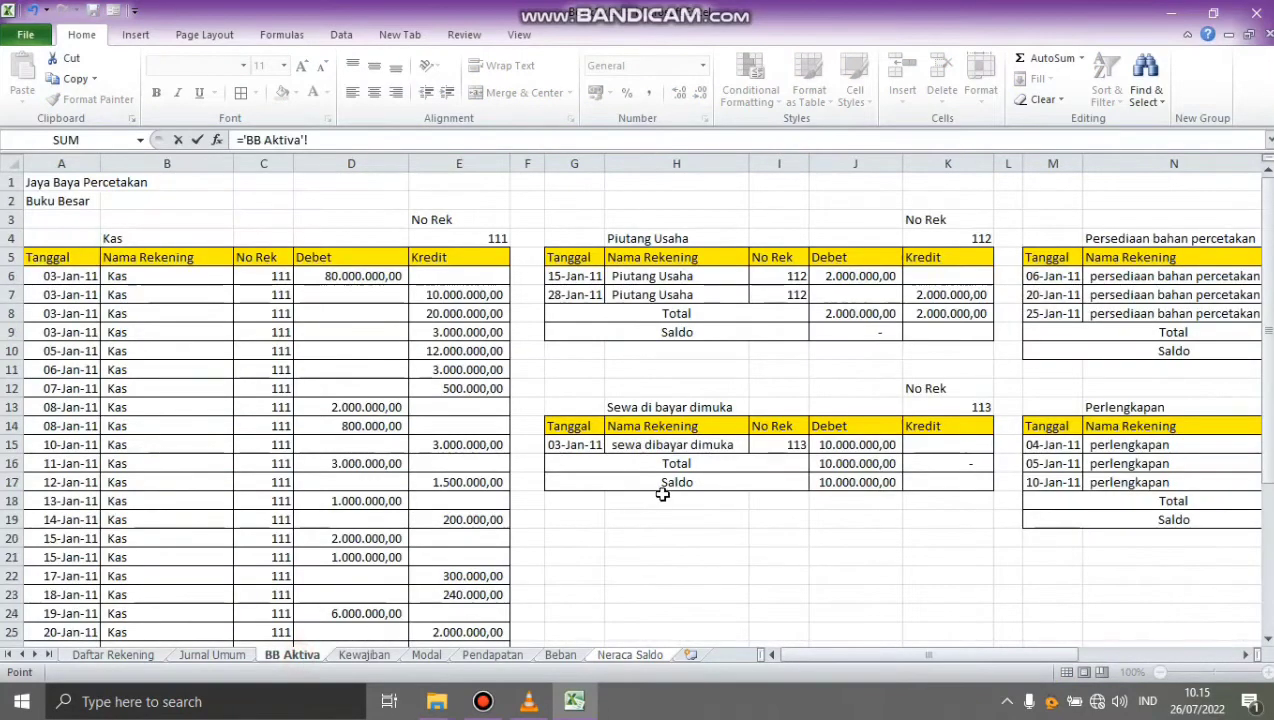
{"action": "left_click", "coordinate": [1246, 655]}
{"action": "left_click", "coordinate": [1246, 655]}
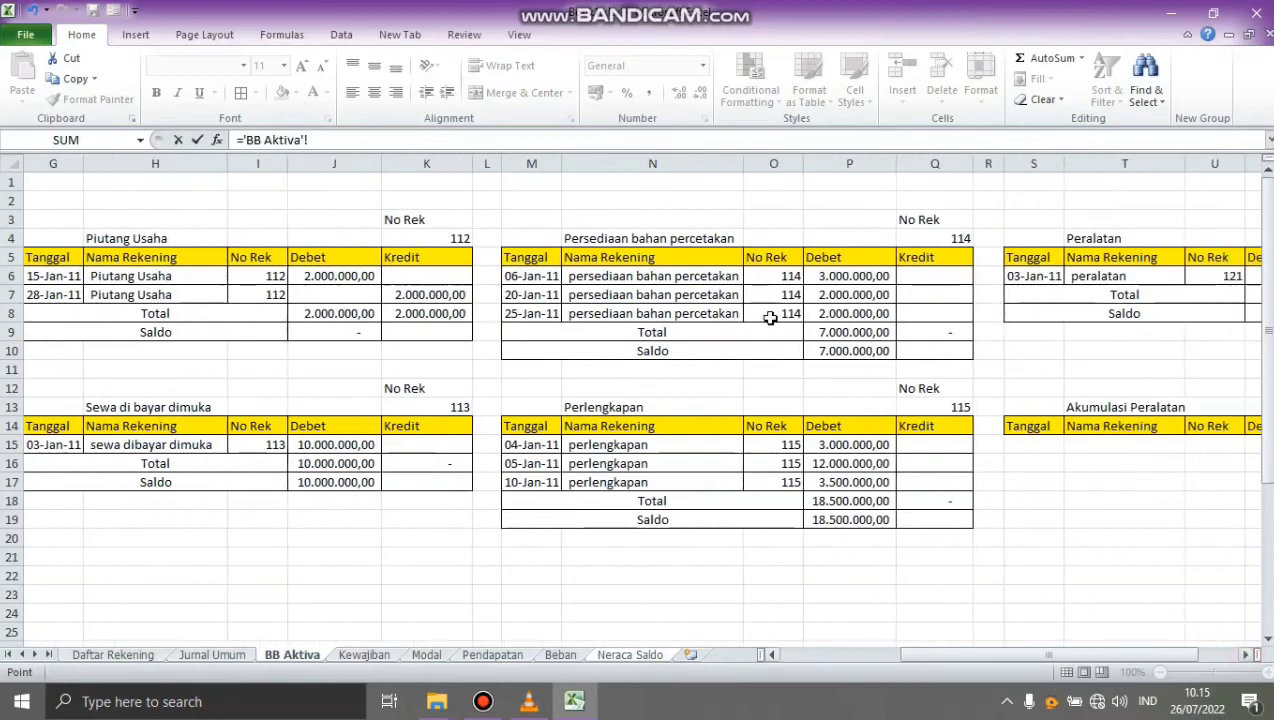
{"action": "left_click", "coordinate": [836, 356]}
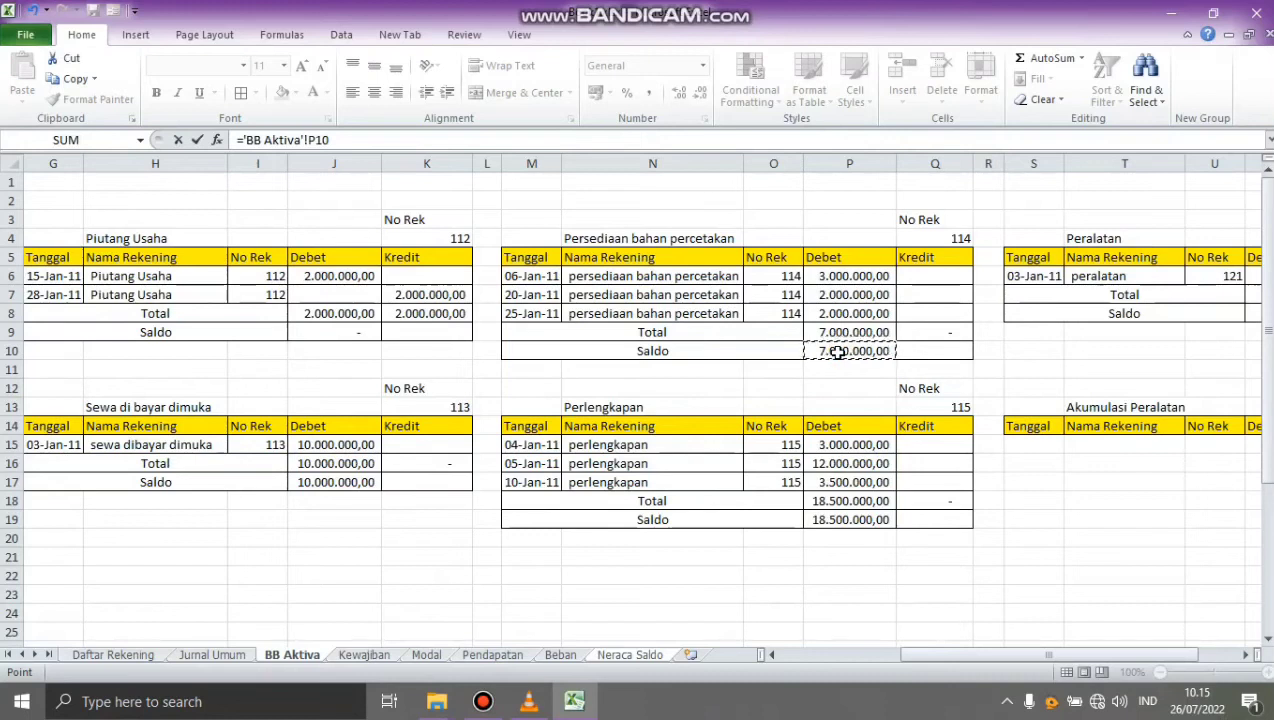
{"action": "key", "text": "Return"}
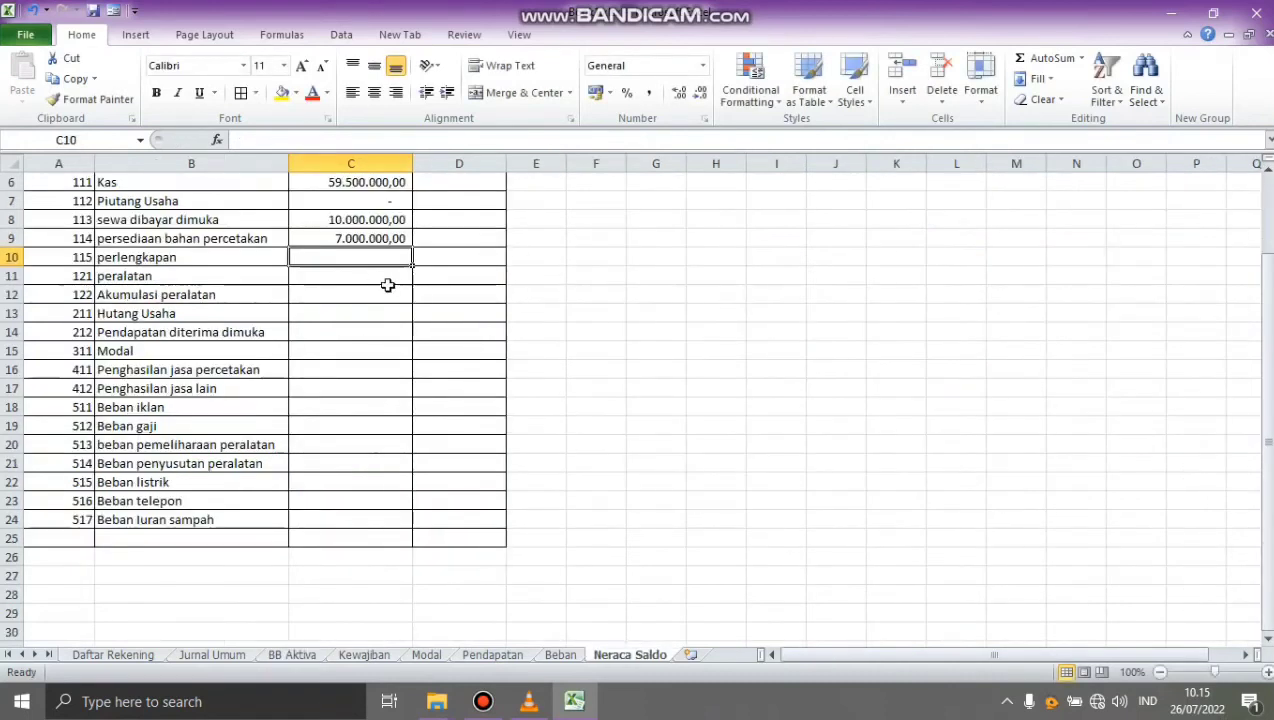
Step: Link the debit cell C10 for perlengkapan to its Saldo in P19 of the BB Aktiva sheet
{"action": "type", "text": "="}
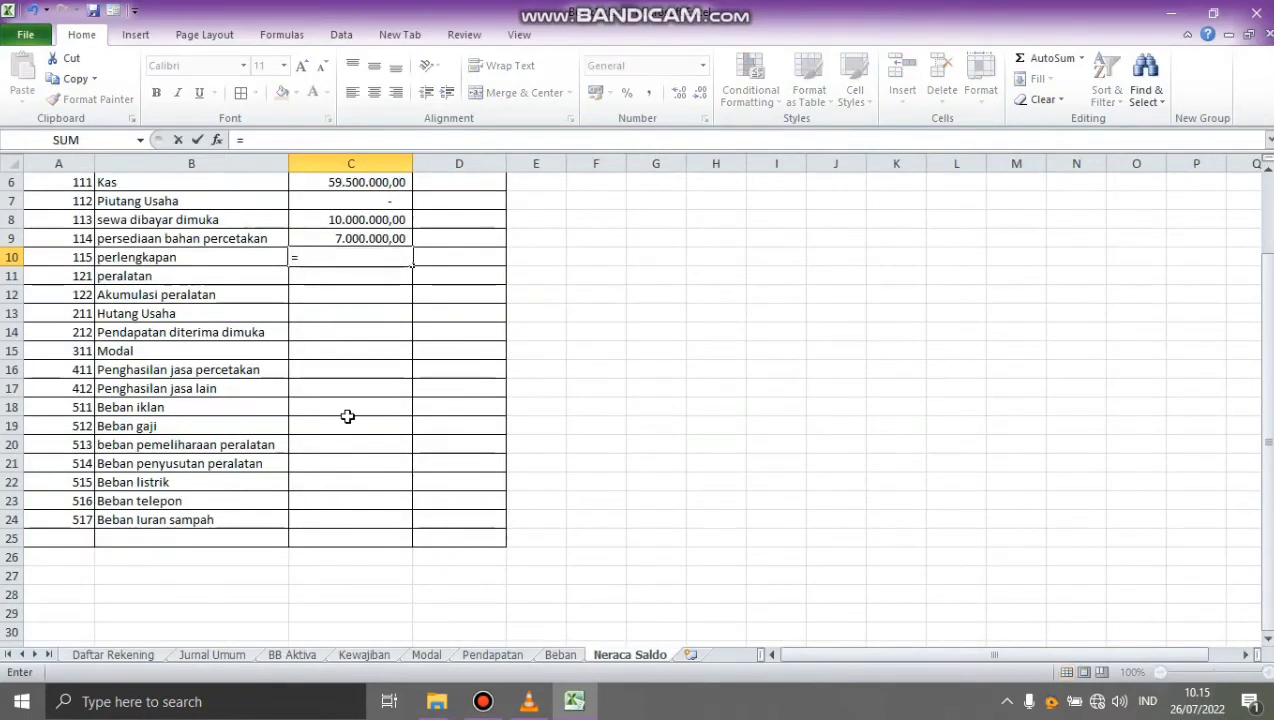
{"action": "left_click", "coordinate": [279, 655]}
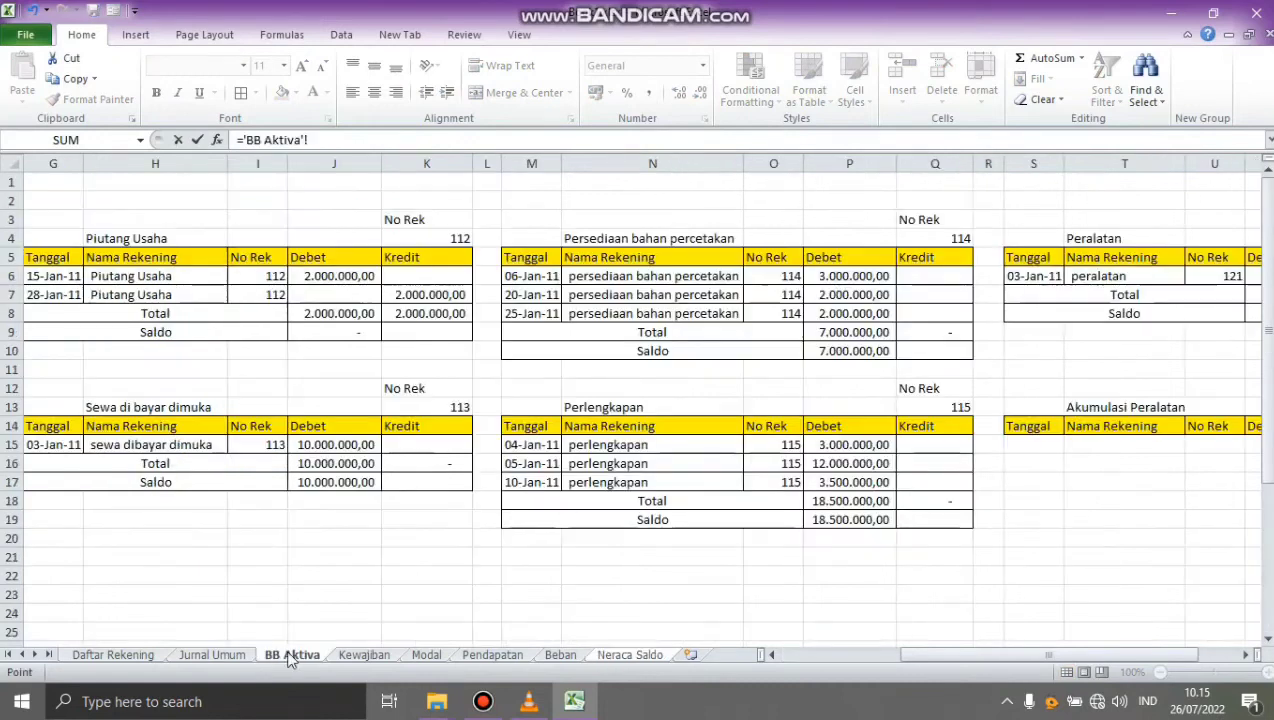
{"action": "left_click", "coordinate": [849, 520]}
{"action": "key", "text": "Return"}
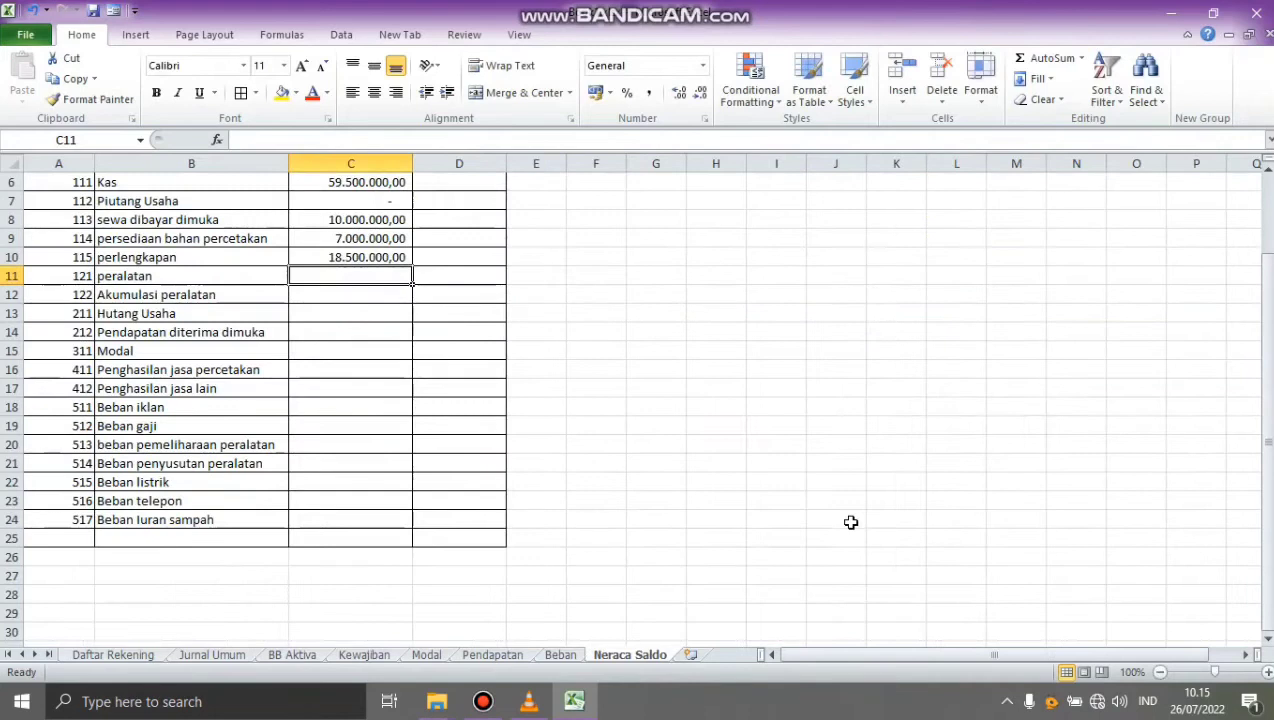
Step: Link the debit cell C11 for peralatan to its Saldo in V8 of the BB Aktiva sheet
{"action": "type", "text": "="}
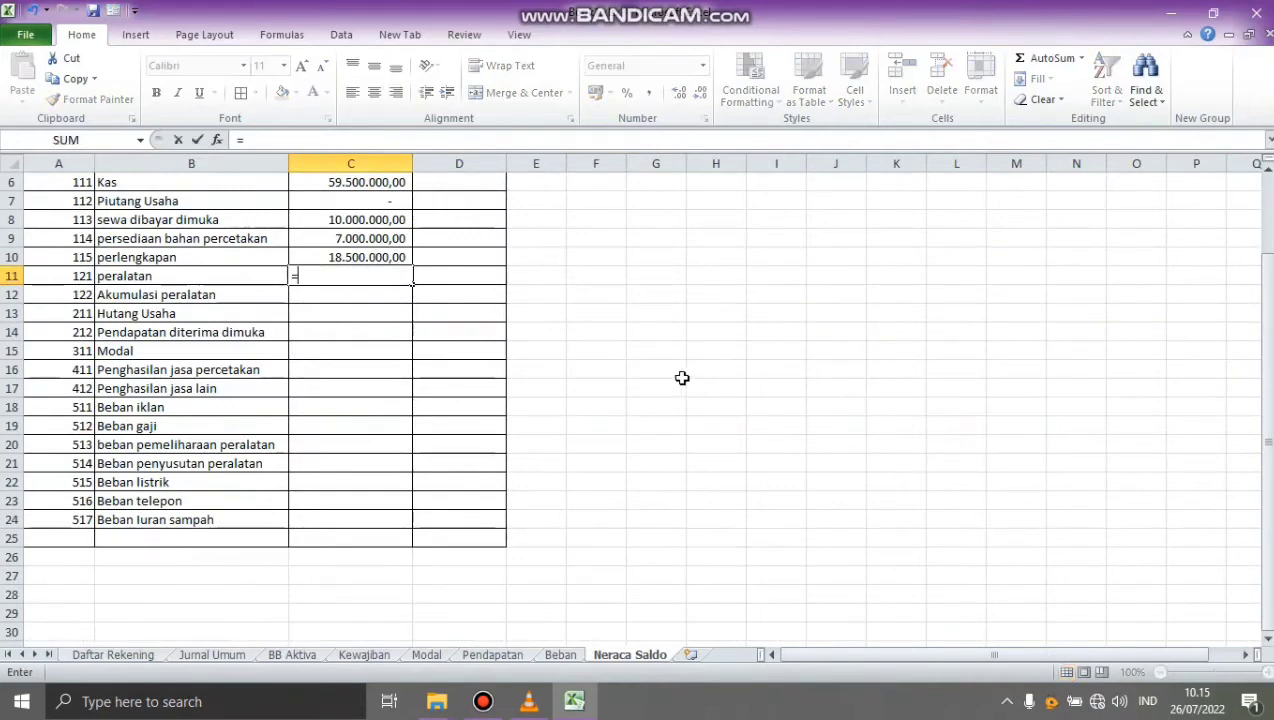
{"action": "left_click", "coordinate": [301, 655]}
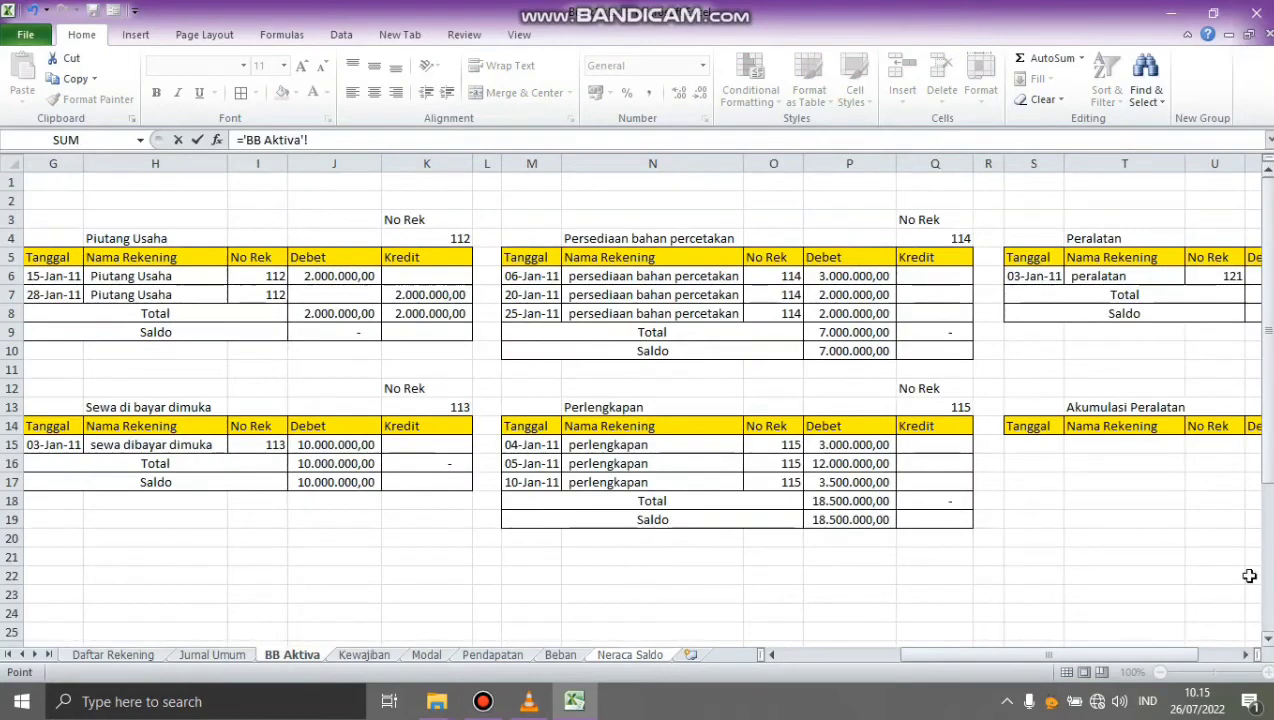
{"action": "left_click", "coordinate": [1246, 654]}
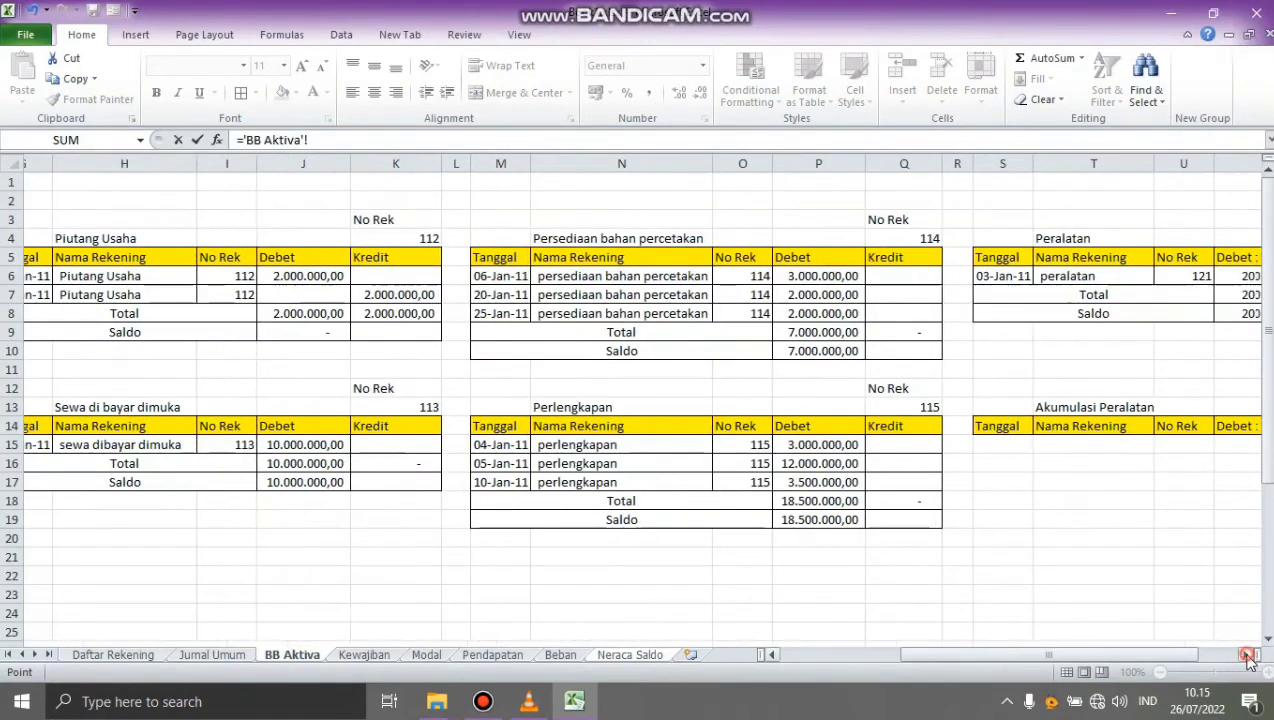
{"action": "left_click", "coordinate": [1246, 654]}
{"action": "left_click", "coordinate": [962, 316]}
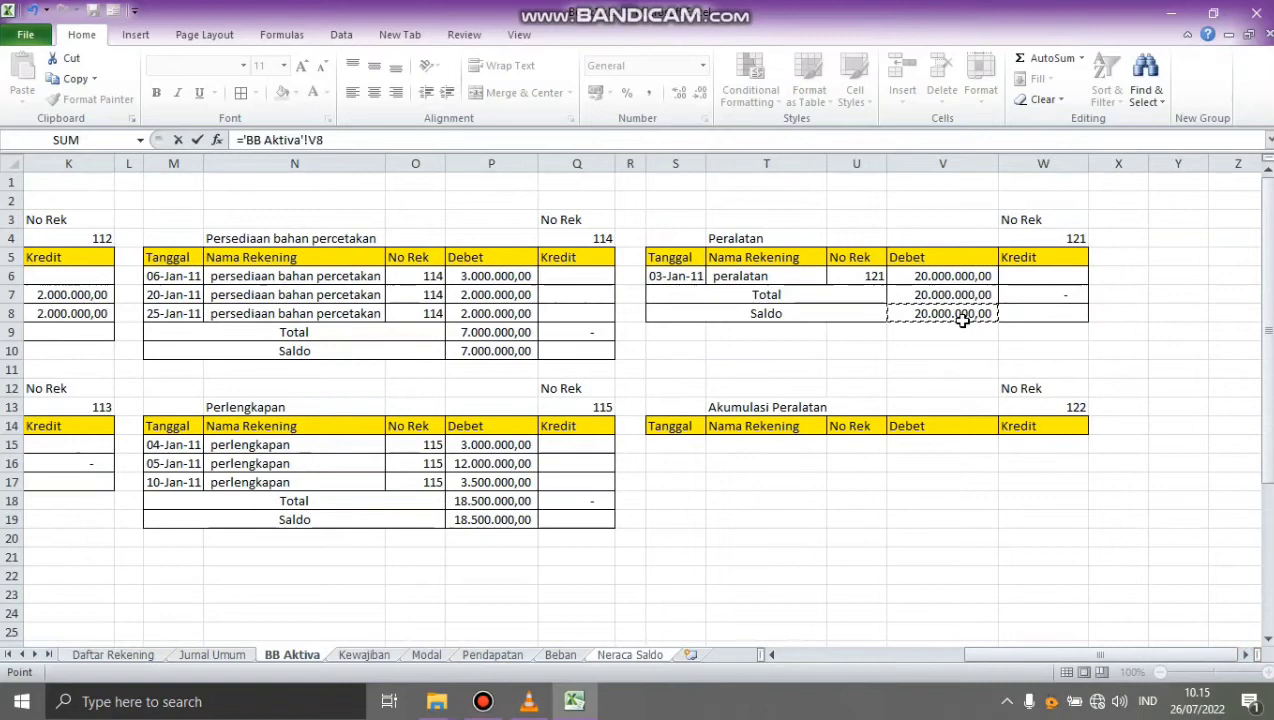
{"action": "key", "text": "Return"}
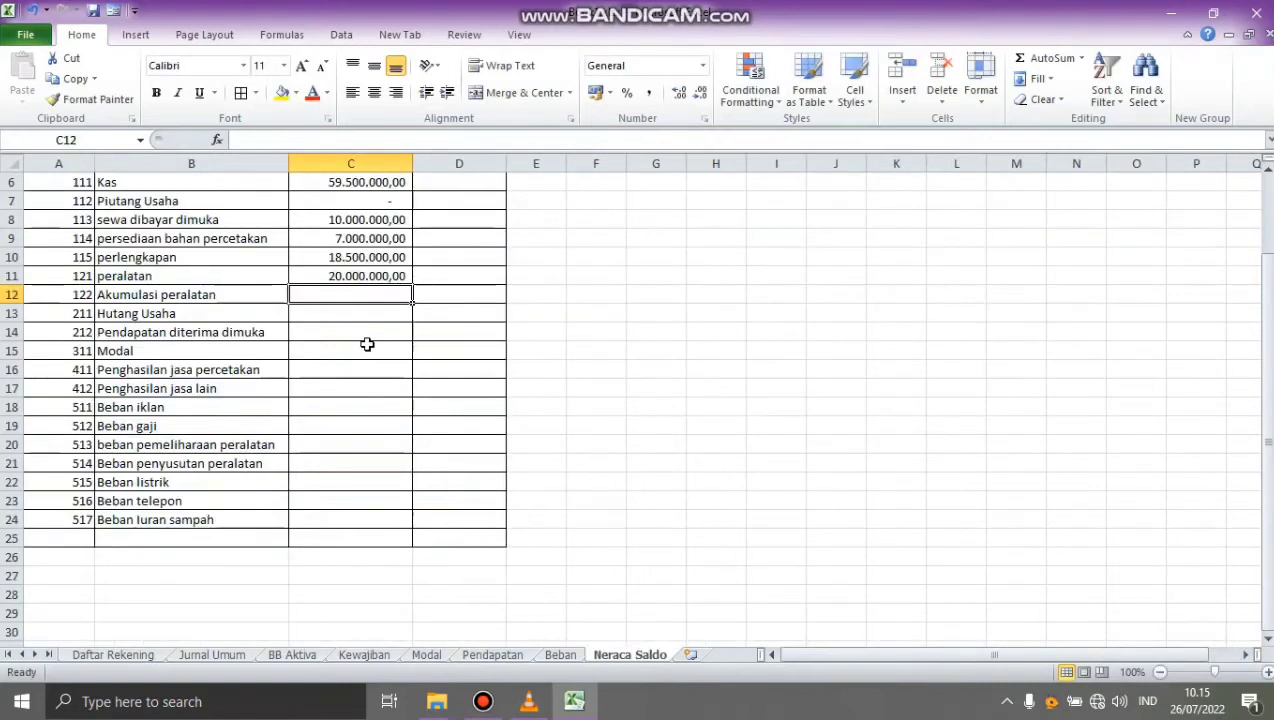
Step: Link the debit cell C12 for Akumulasi peralatan to the empty Debet cell V15 under Akumulasi Peralatan on the BB Aktiva sheet
{"action": "type", "text": "="}
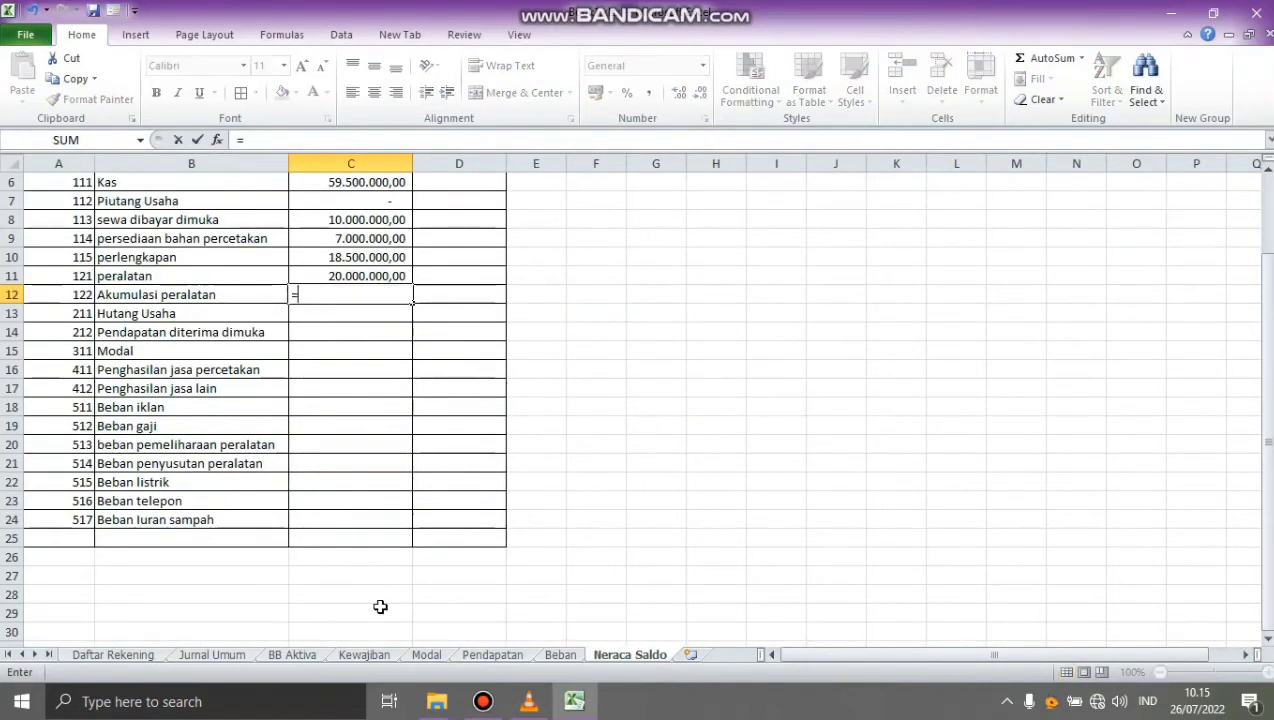
{"action": "left_click", "coordinate": [290, 655]}
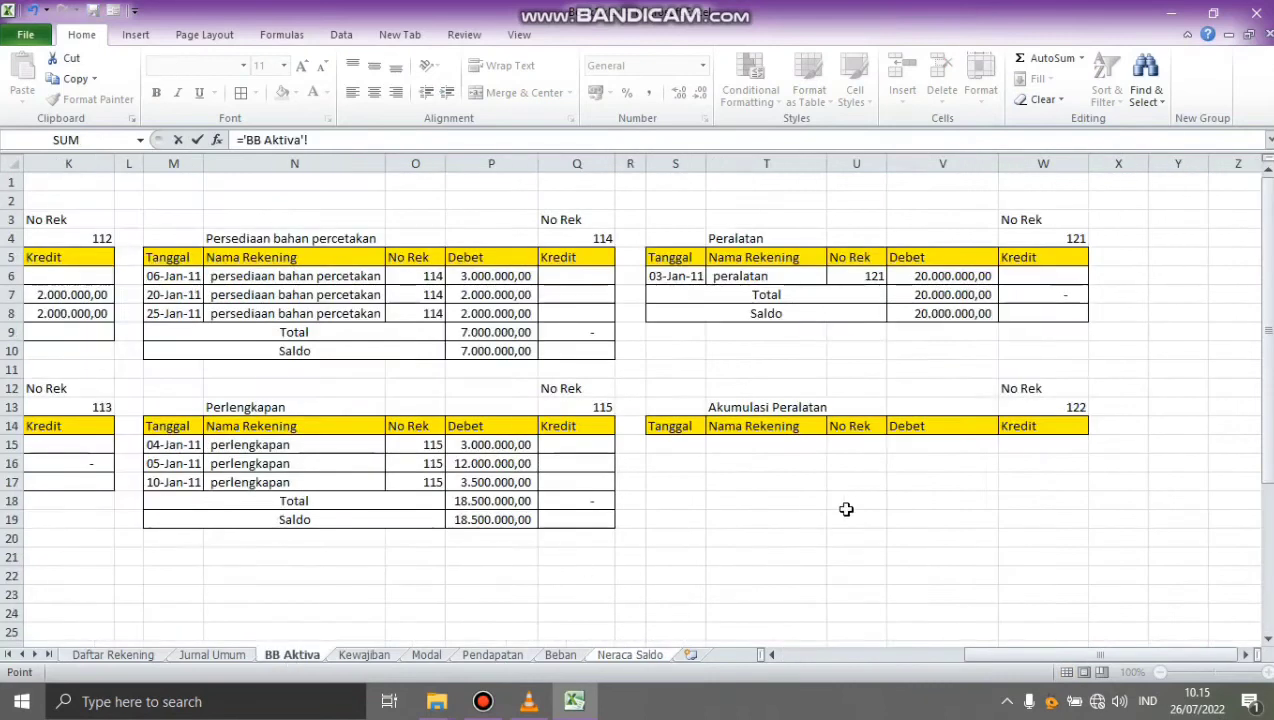
{"action": "left_click", "coordinate": [938, 449]}
{"action": "key", "text": "Return"}
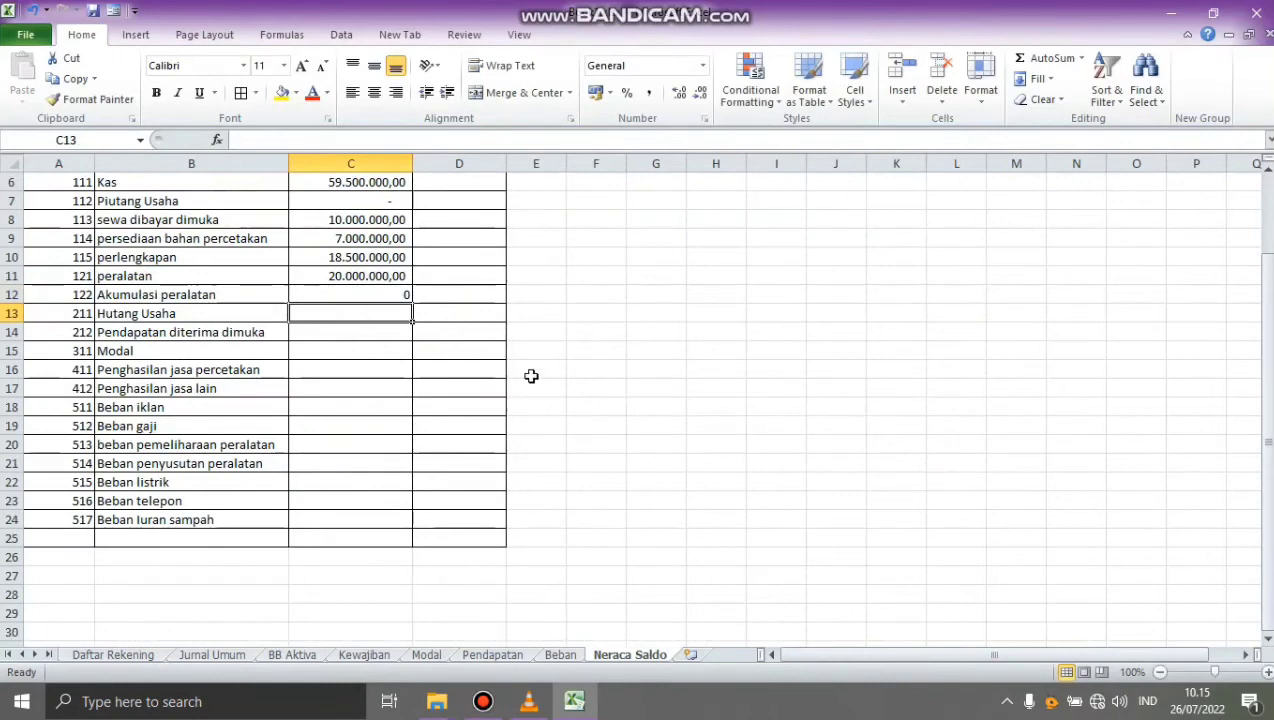
Step: Check the Hutang Usaha ledger on the Kewajiban sheet and link the credit cell D13 to its Saldo in E9
{"action": "left_click", "coordinate": [359, 657]}
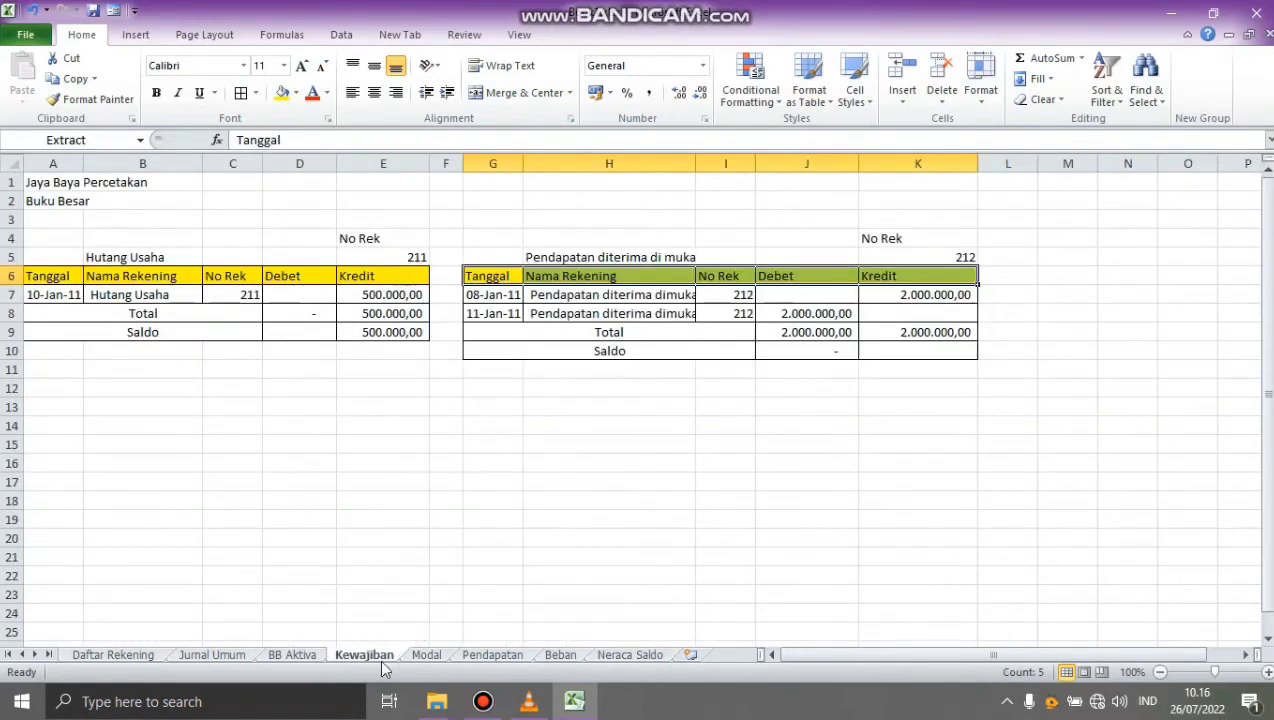
{"action": "left_click", "coordinate": [629, 656]}
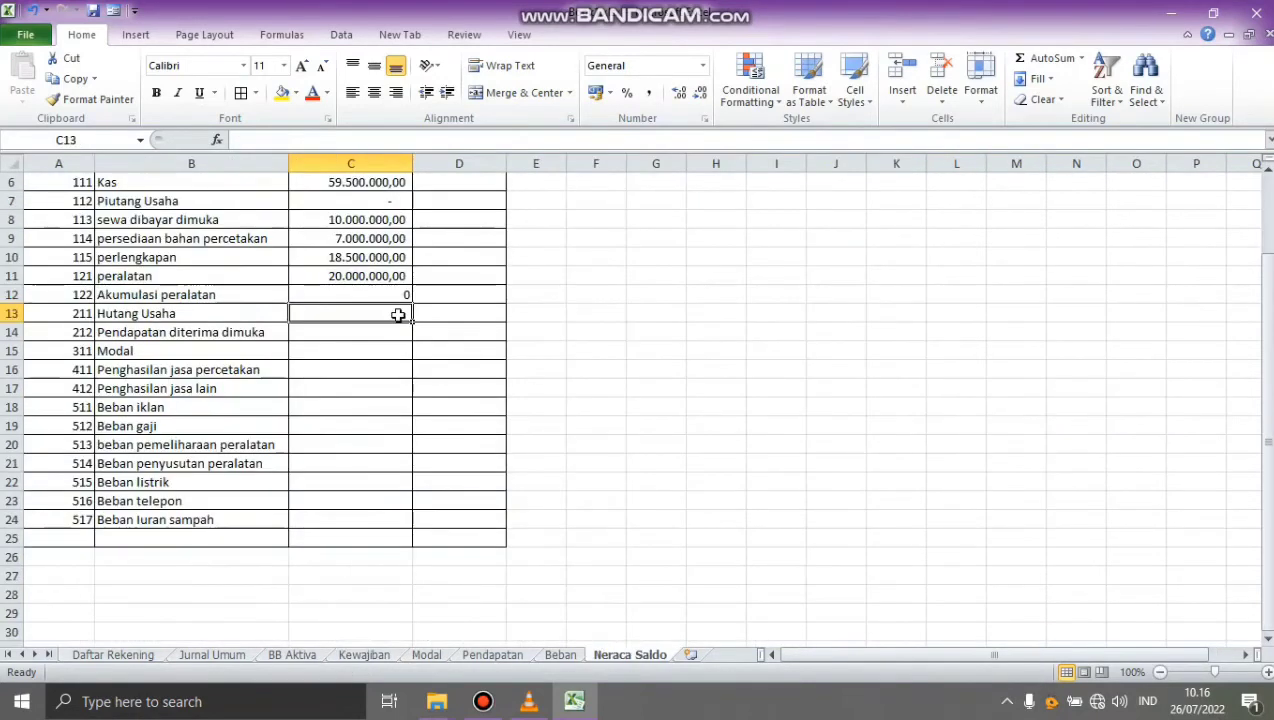
{"action": "left_click", "coordinate": [420, 315]}
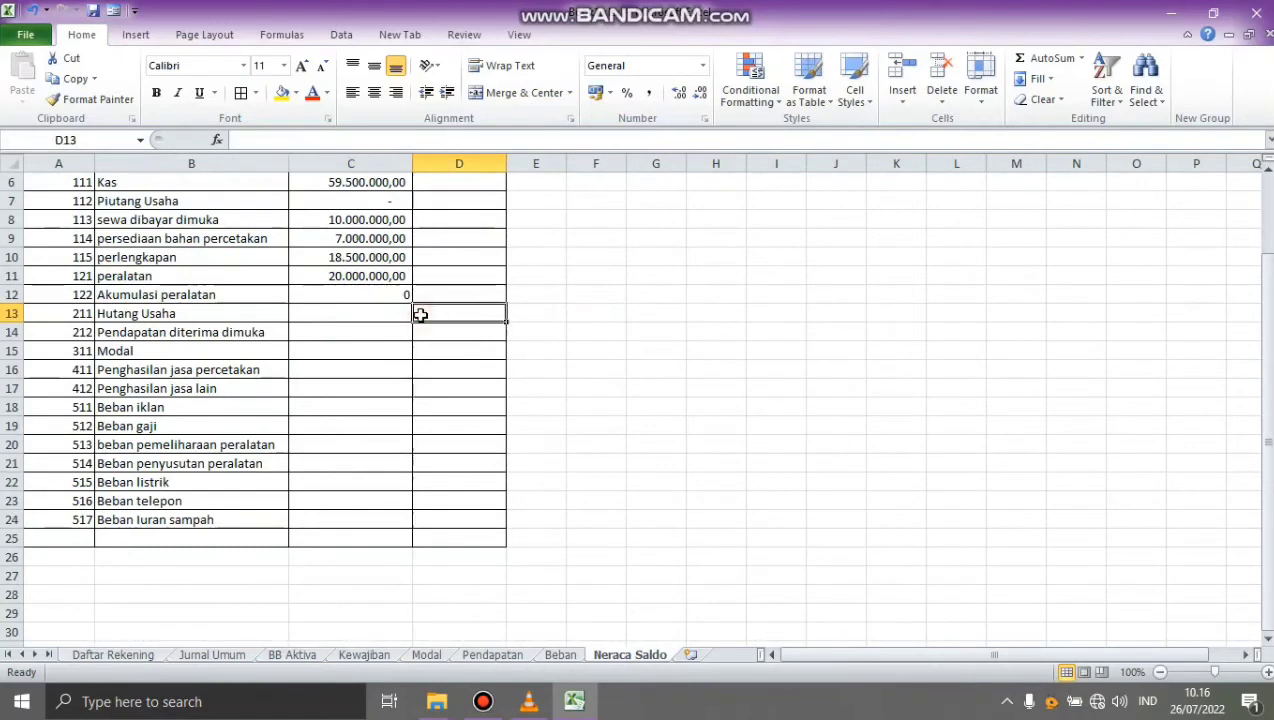
{"action": "type", "text": "="}
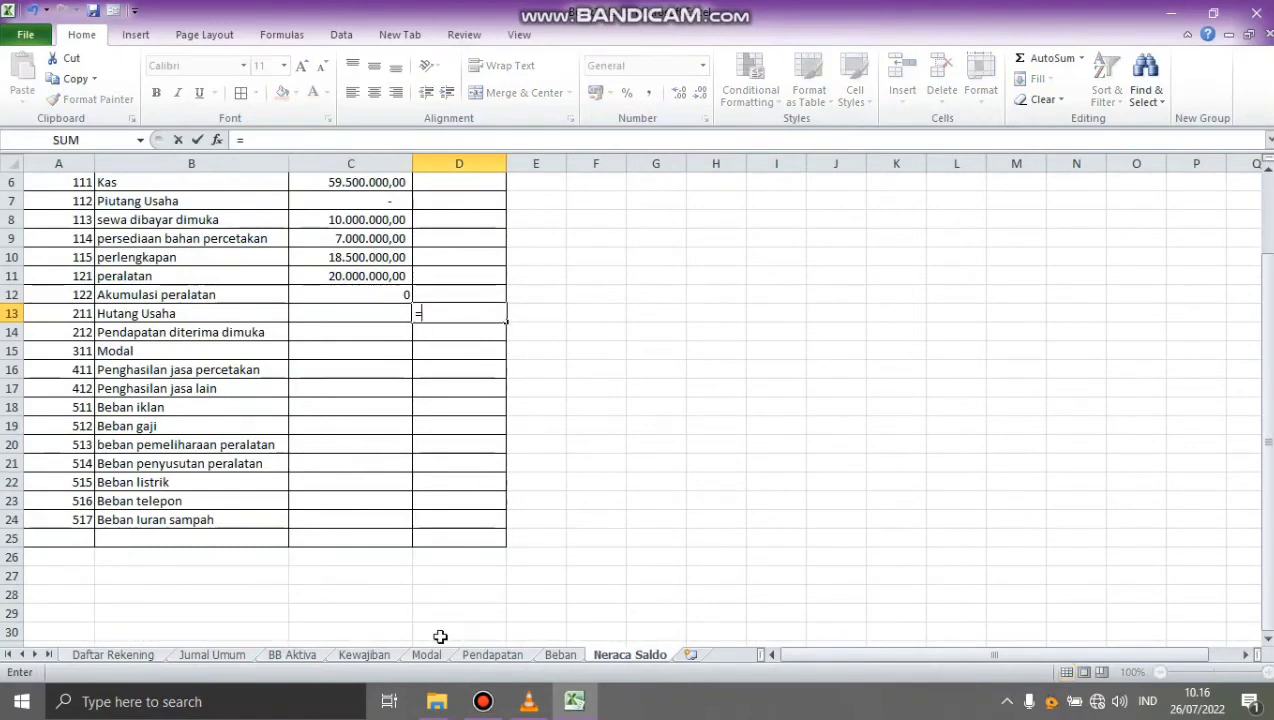
{"action": "left_click", "coordinate": [372, 655]}
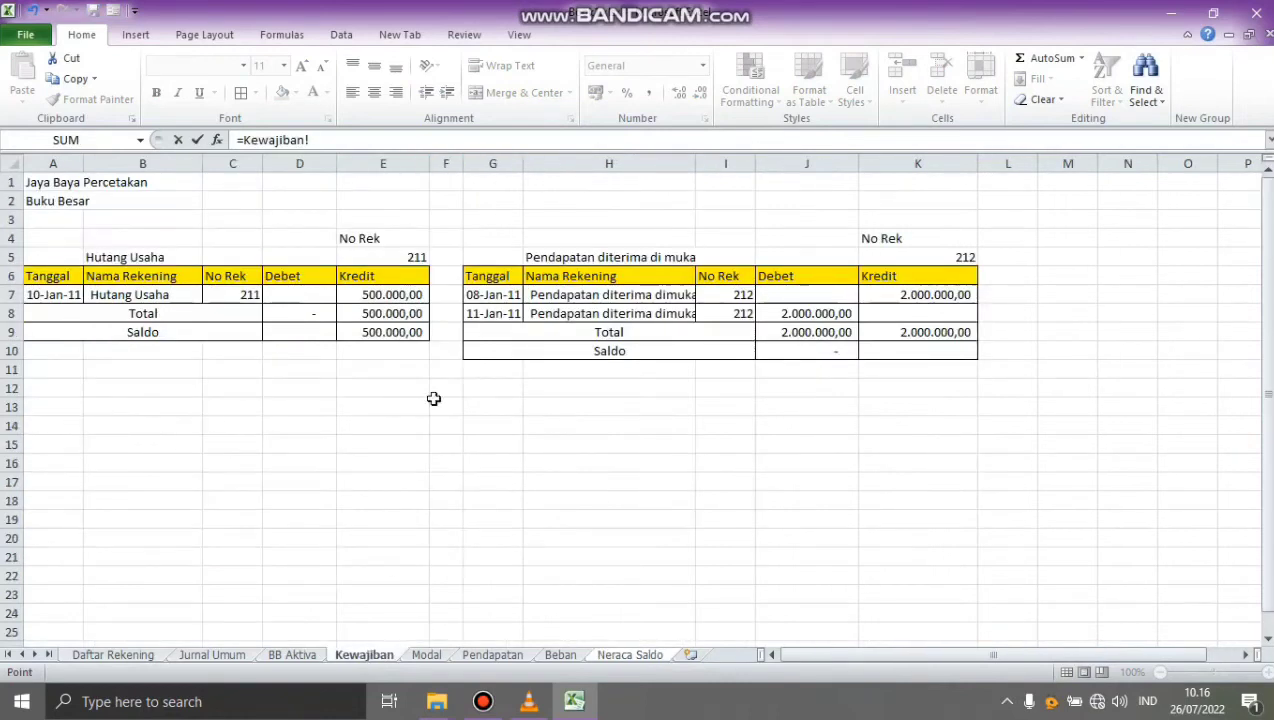
{"action": "left_click", "coordinate": [390, 337]}
{"action": "key", "text": "Return"}
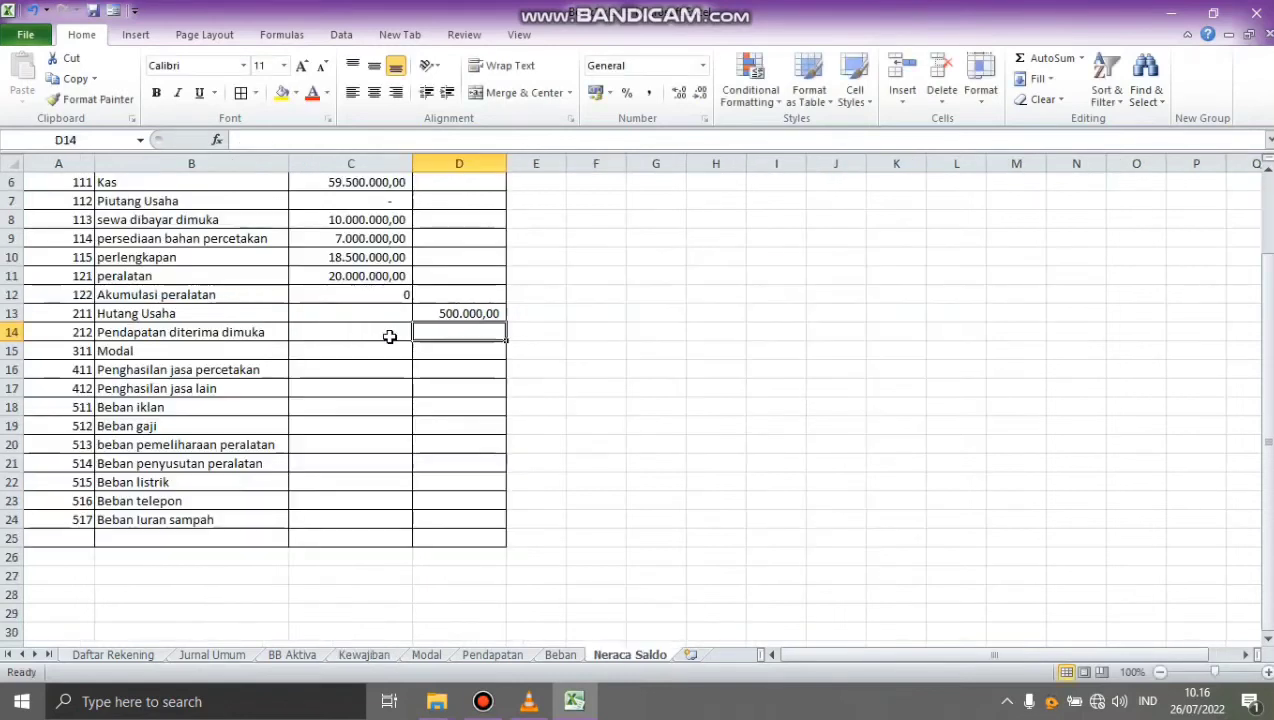
{"action": "type", "text": "="}
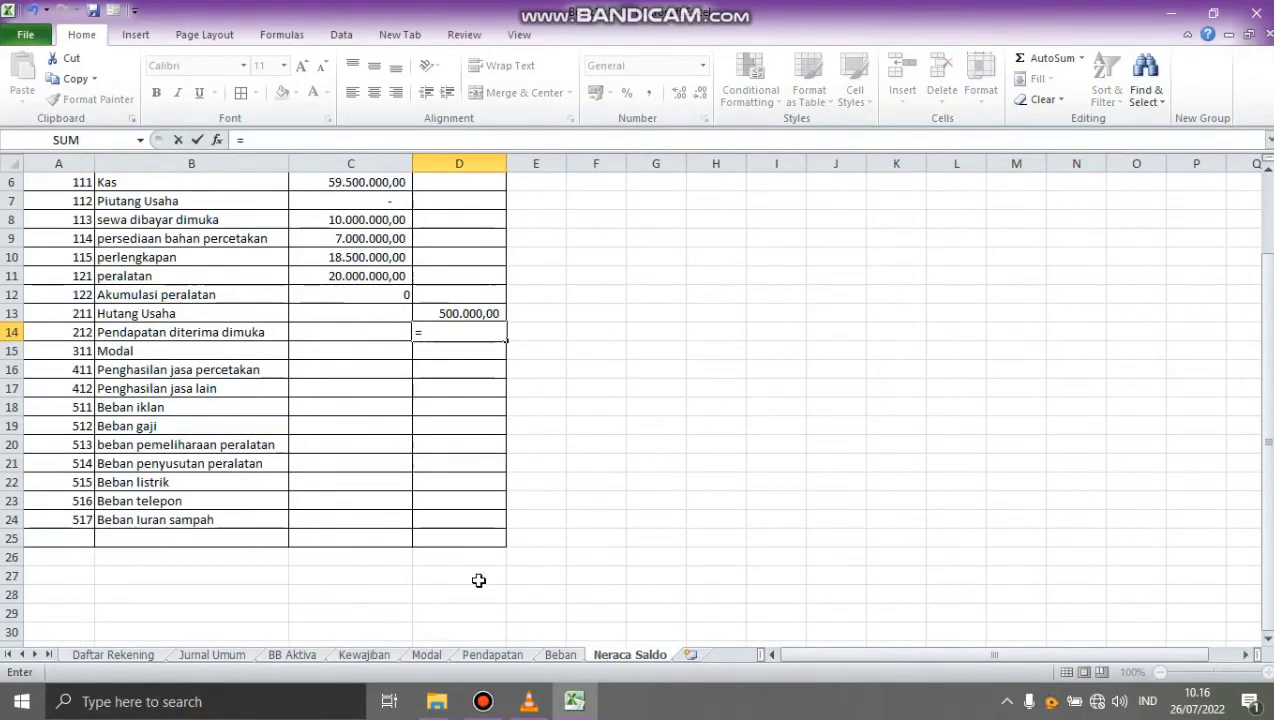
{"action": "left_click", "coordinate": [362, 655]}
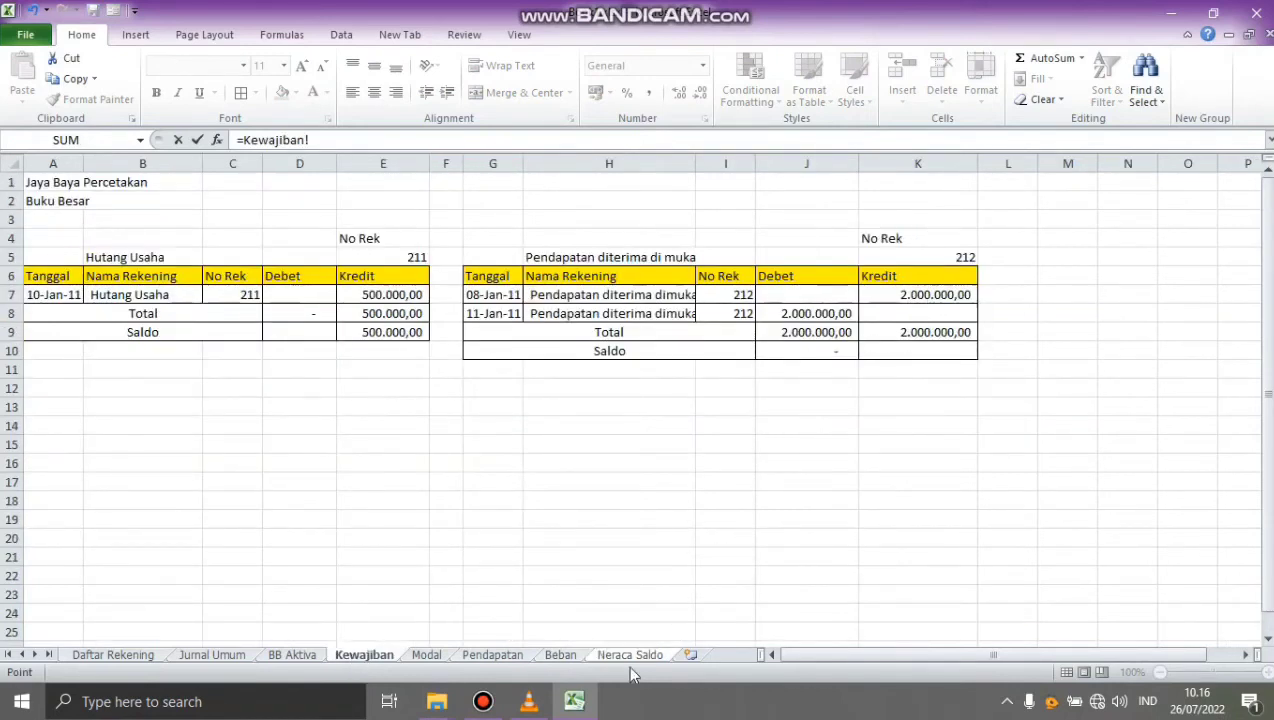
{"action": "left_click", "coordinate": [598, 656]}
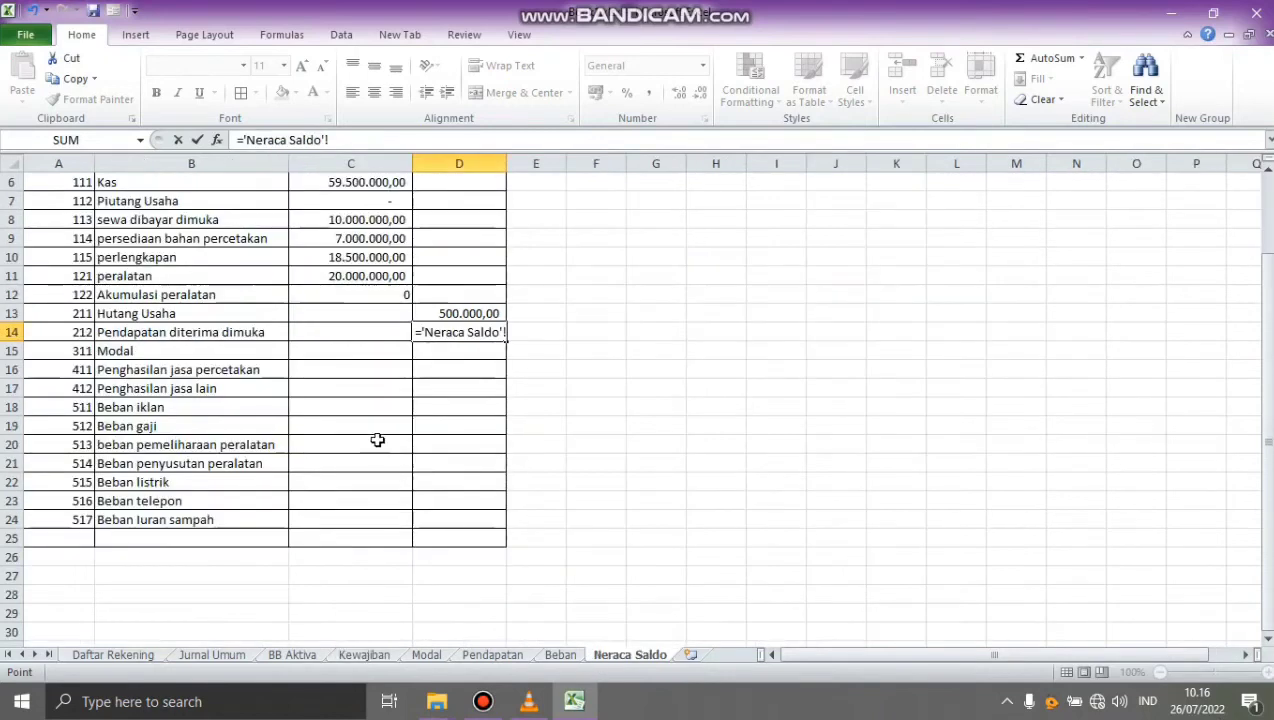
{"action": "key", "text": "BackSpace"}
{"action": "key", "text": "BackSpace"}
{"action": "key", "text": "BackSpace"}
{"action": "key", "text": "BackSpace"}
{"action": "key", "text": "BackSpace"}
{"action": "key", "text": "BackSpace"}
{"action": "key", "text": "BackSpace"}
{"action": "key", "text": "BackSpace"}
{"action": "key", "text": "BackSpace"}
{"action": "key", "text": "BackSpace"}
{"action": "key", "text": "BackSpace"}
{"action": "key", "text": "BackSpace"}
{"action": "key", "text": "BackSpace"}
{"action": "key", "text": "BackSpace"}
{"action": "key", "text": "BackSpace"}
{"action": "key", "text": "Escape"}
{"action": "key", "text": "Left"}
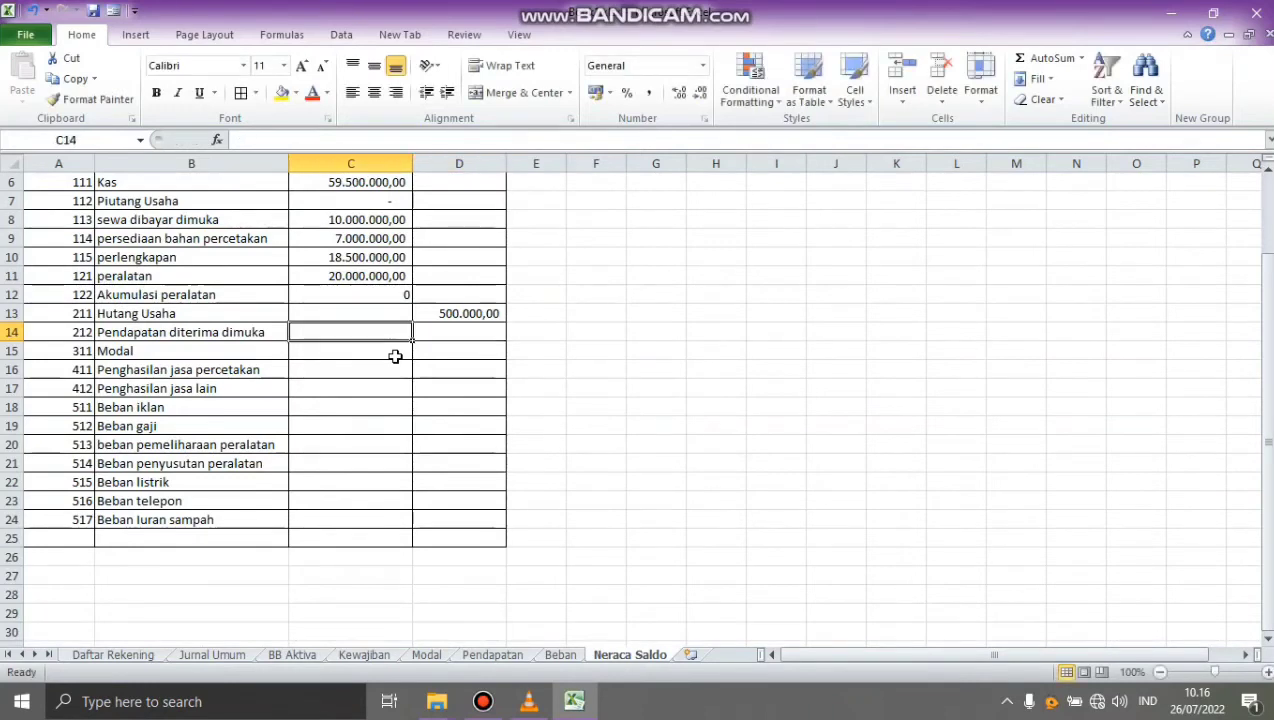
Step: Link the debit cell C14 for Pendapatan diterima dimuka to its Saldo in J10 of the Kewajiban sheet
{"action": "type", "text": "="}
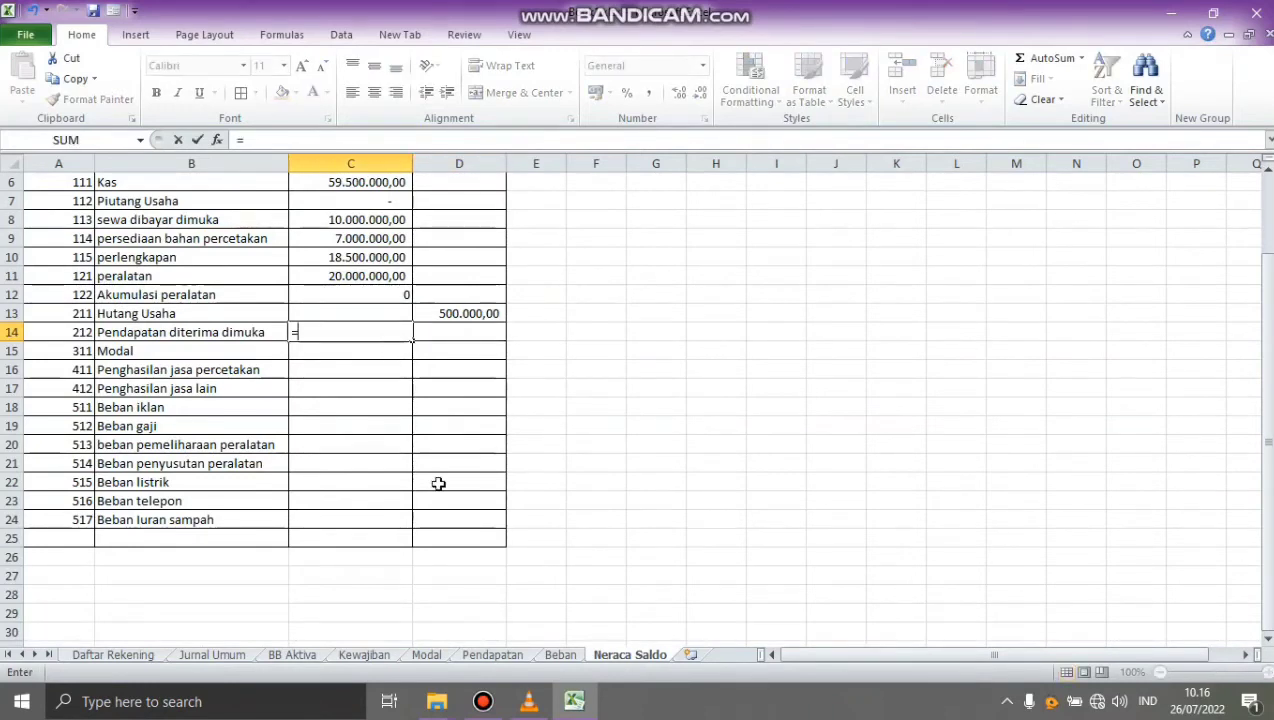
{"action": "left_click", "coordinate": [366, 654]}
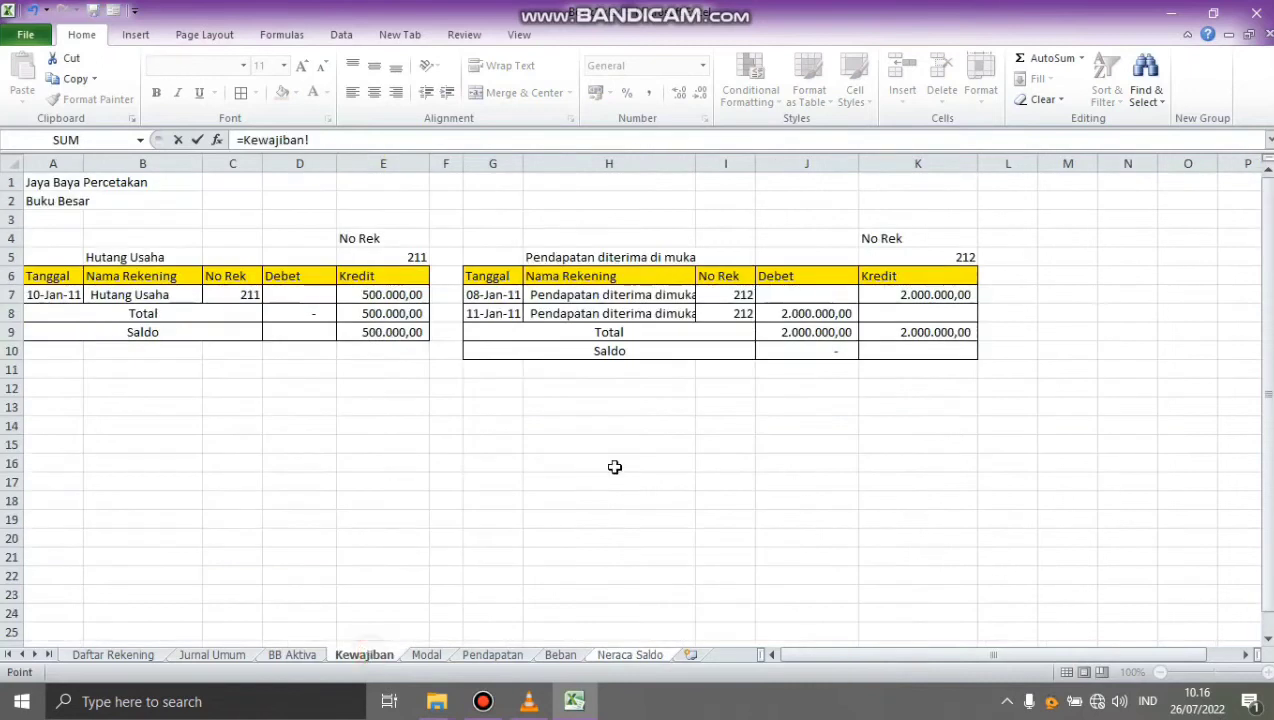
{"action": "left_click", "coordinate": [797, 351]}
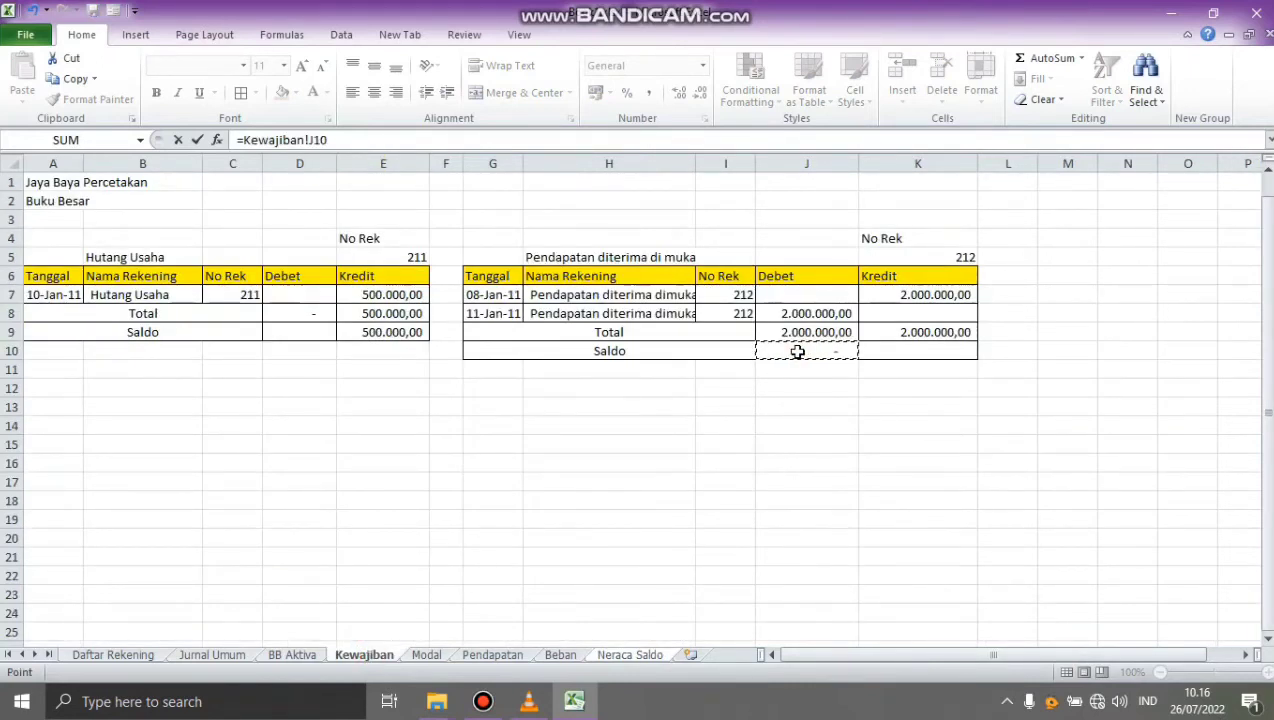
{"action": "key", "text": "Return"}
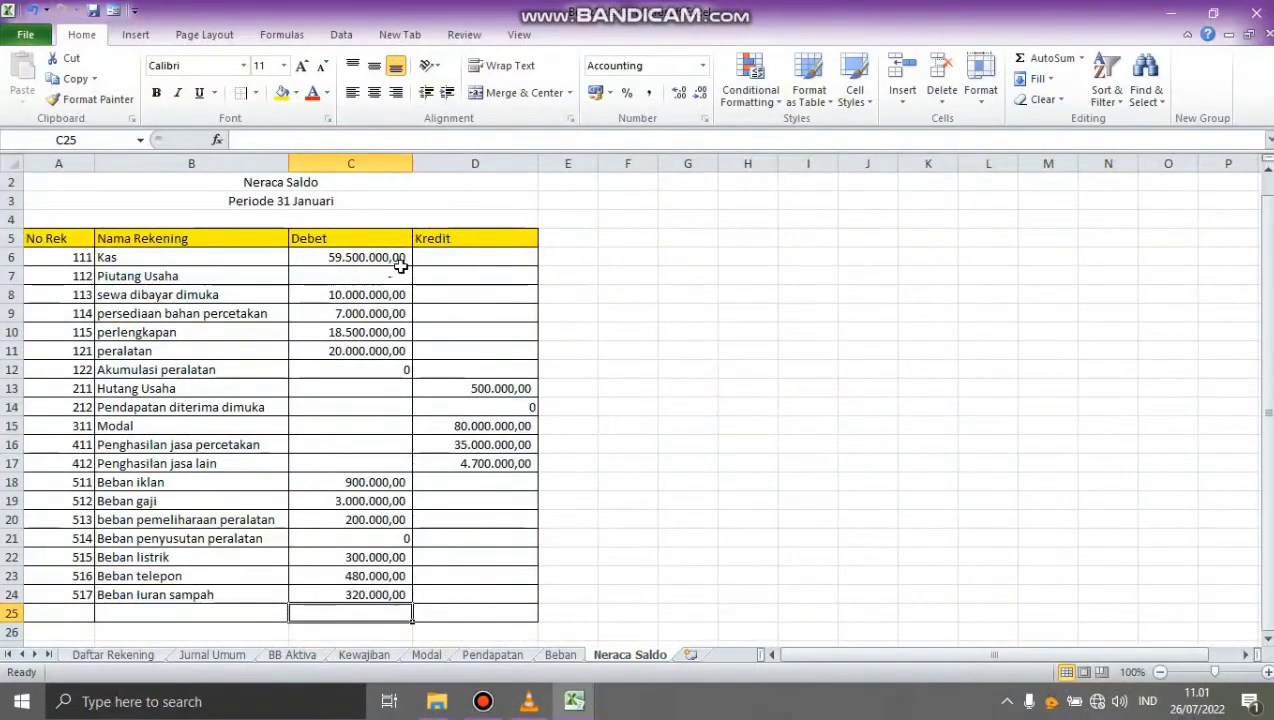
Step: Label the row below Beban Iuran sampah as Total in cell B25 of the trial balance
{"action": "left_click", "coordinate": [179, 616]}
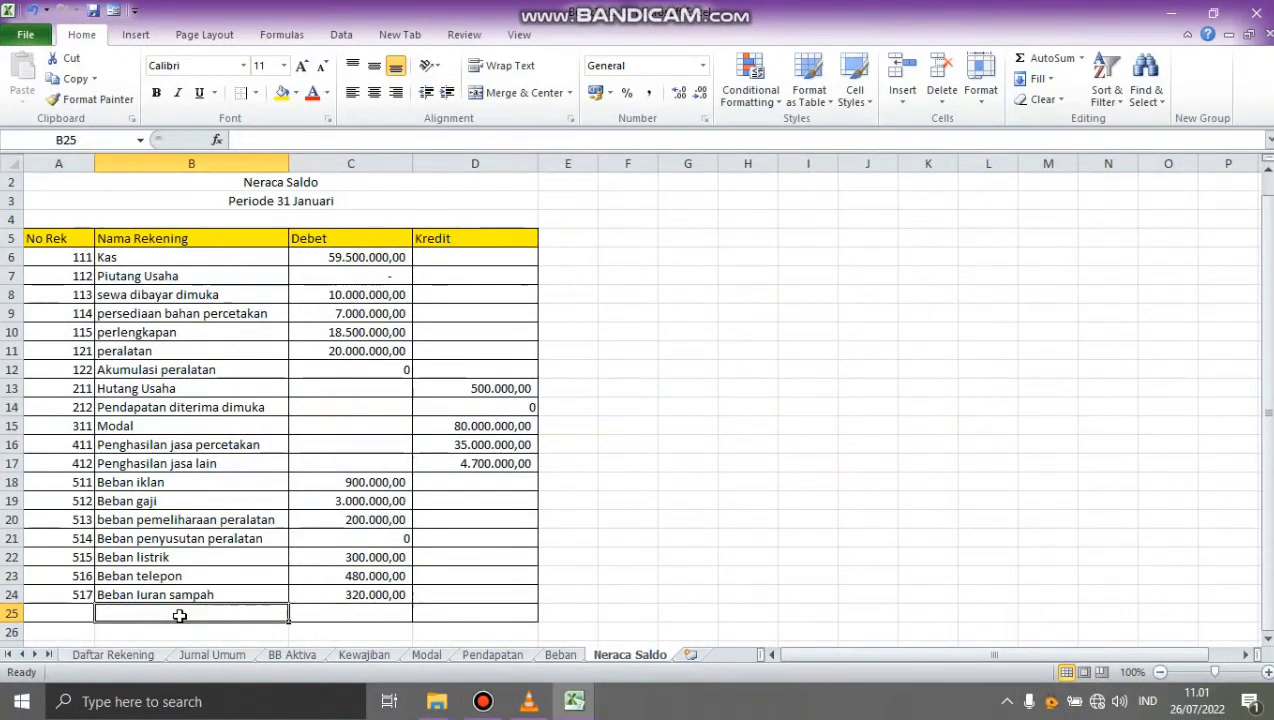
{"action": "type", "text": "Total"}
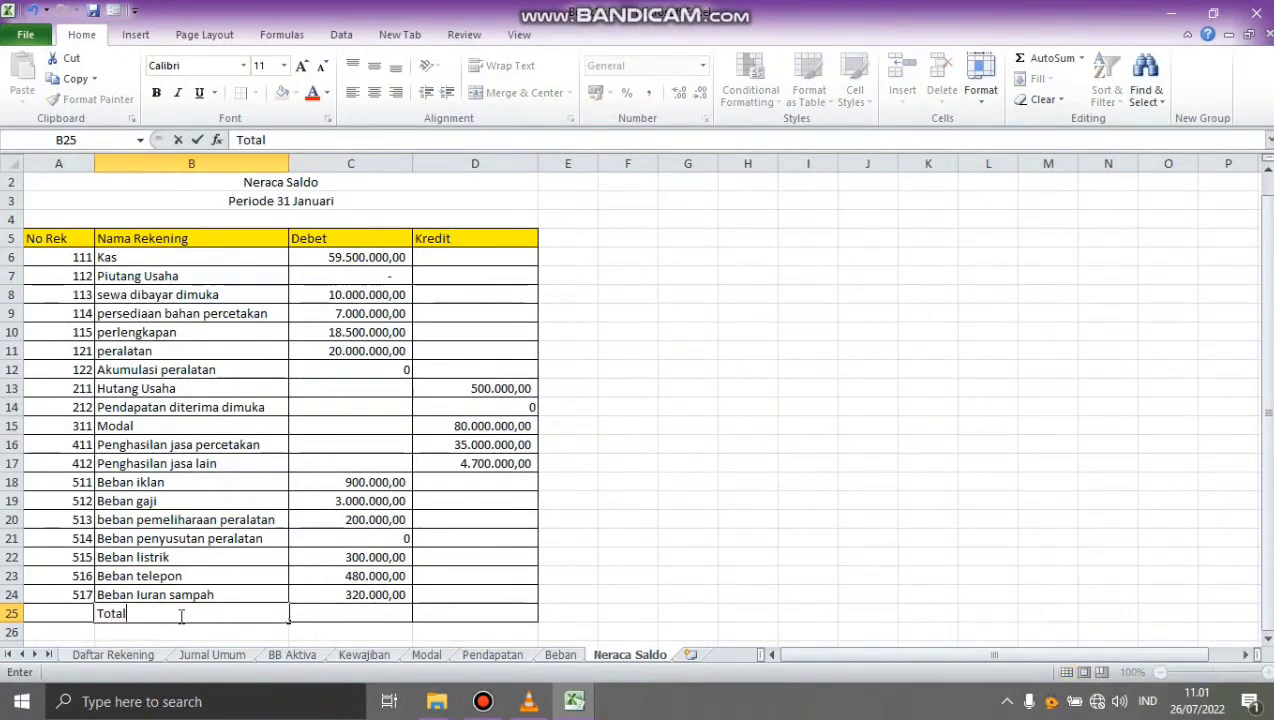
{"action": "key", "text": "Tab"}
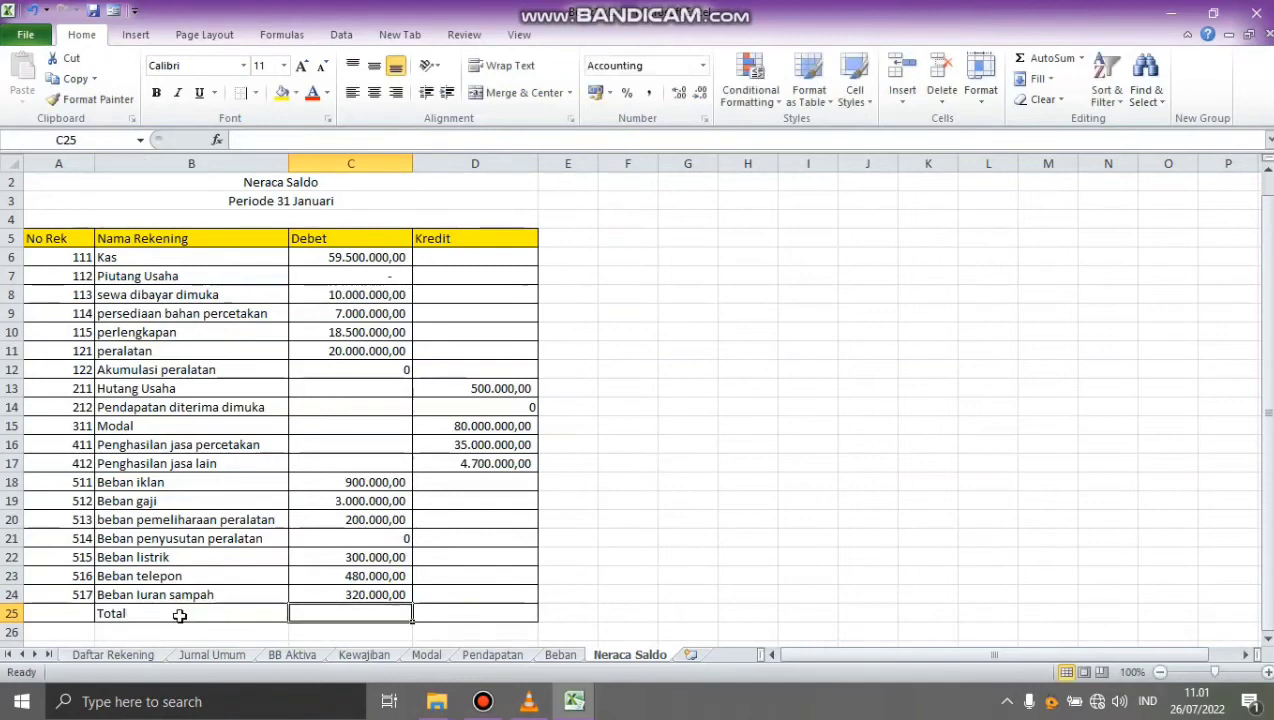
Step: Total the Debet column in cell C25 with a SUM of C6:C24
{"action": "type", "text": "=su"}
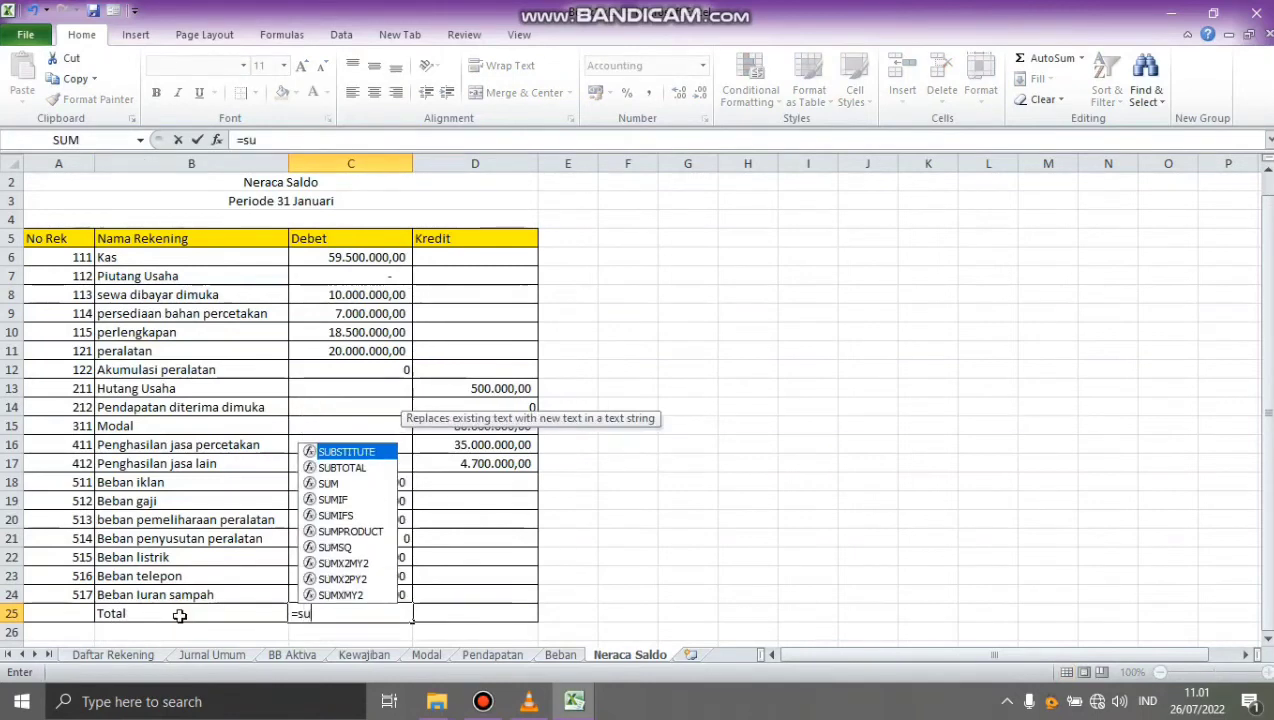
{"action": "type", "text": "m("}
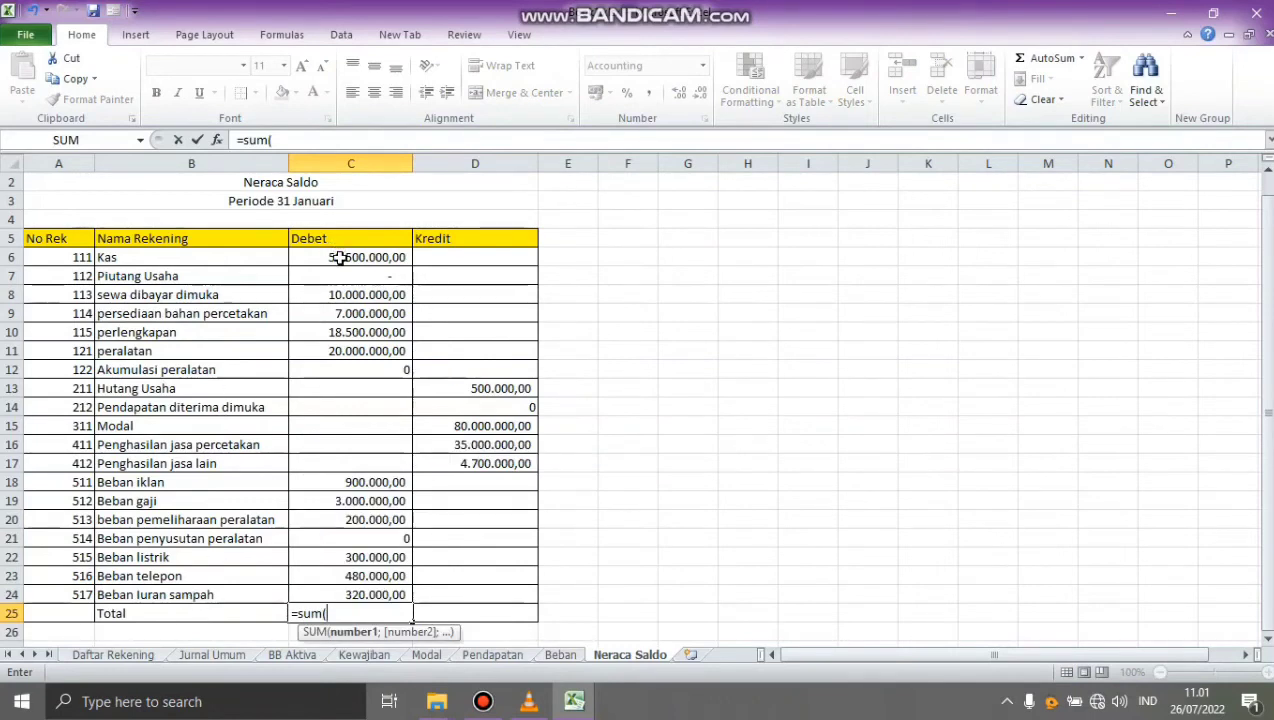
{"action": "left_click_drag", "start_coordinate": [340, 258], "coordinate": [358, 585]}
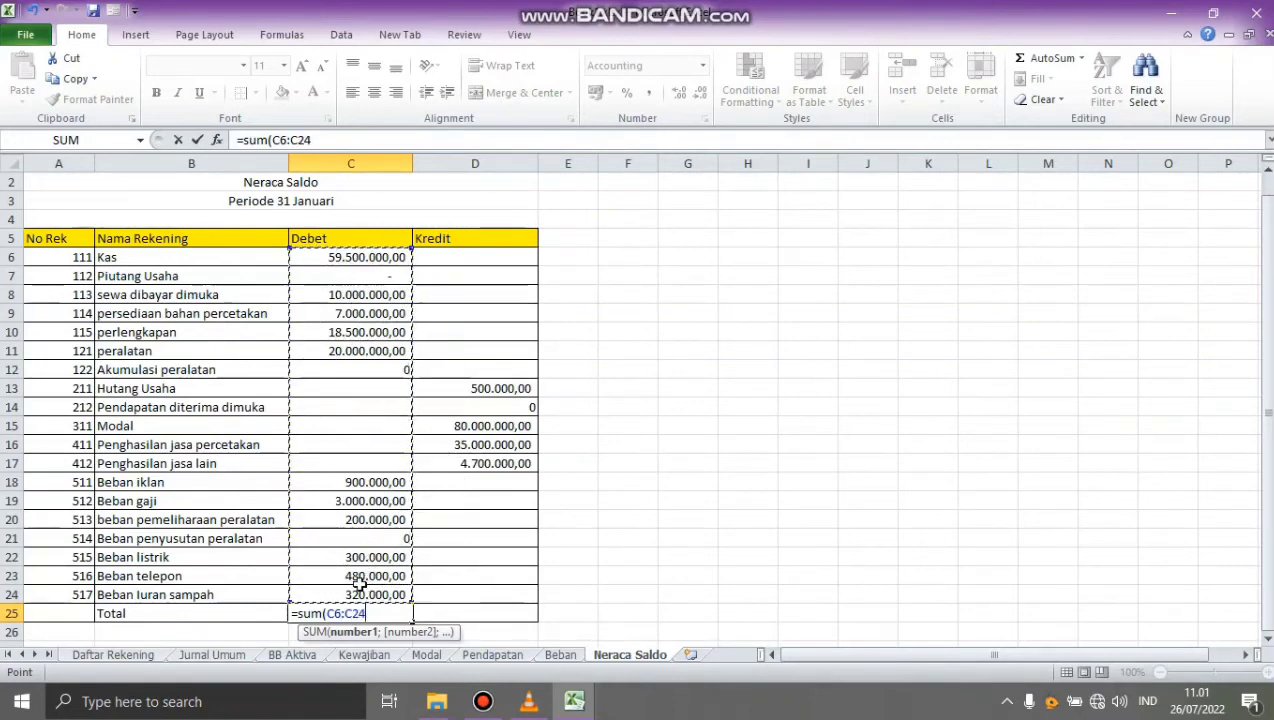
{"action": "type", "text": ")"}
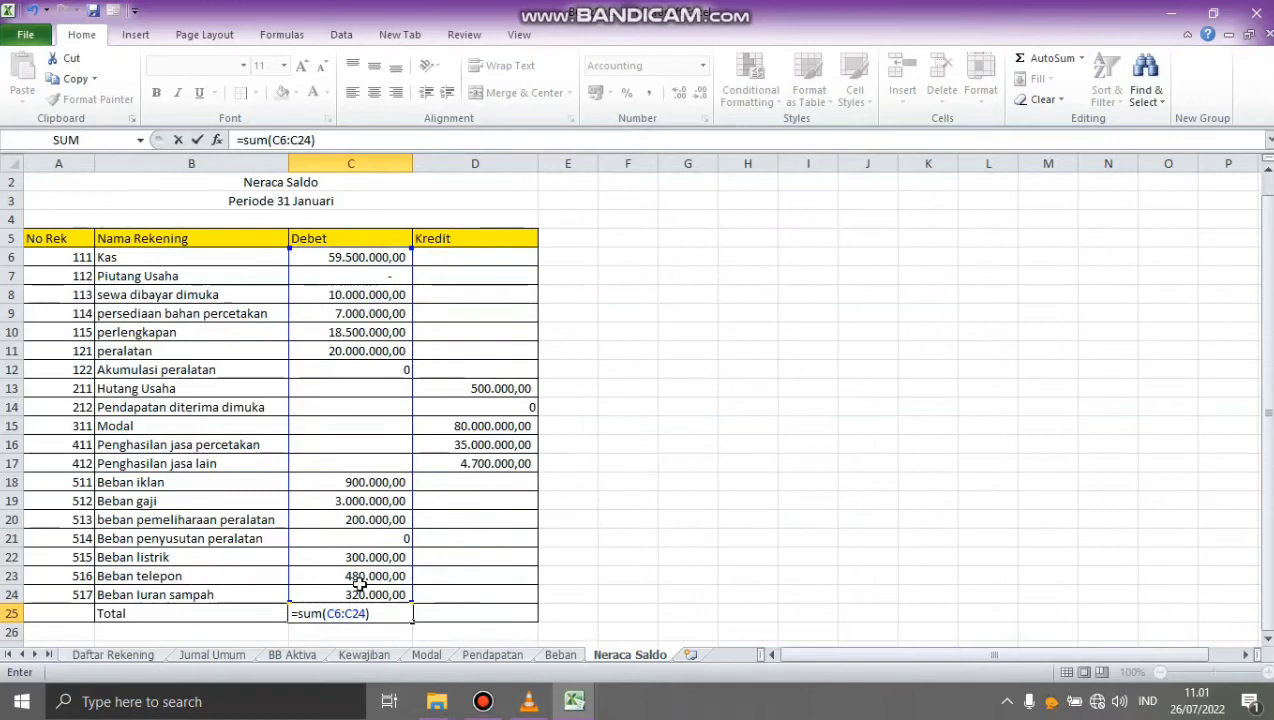
{"action": "key", "text": "Return"}
Step: Total the Kredit column in cell D25 with a SUM of D6:D24
{"action": "left_click", "coordinate": [471, 616]}
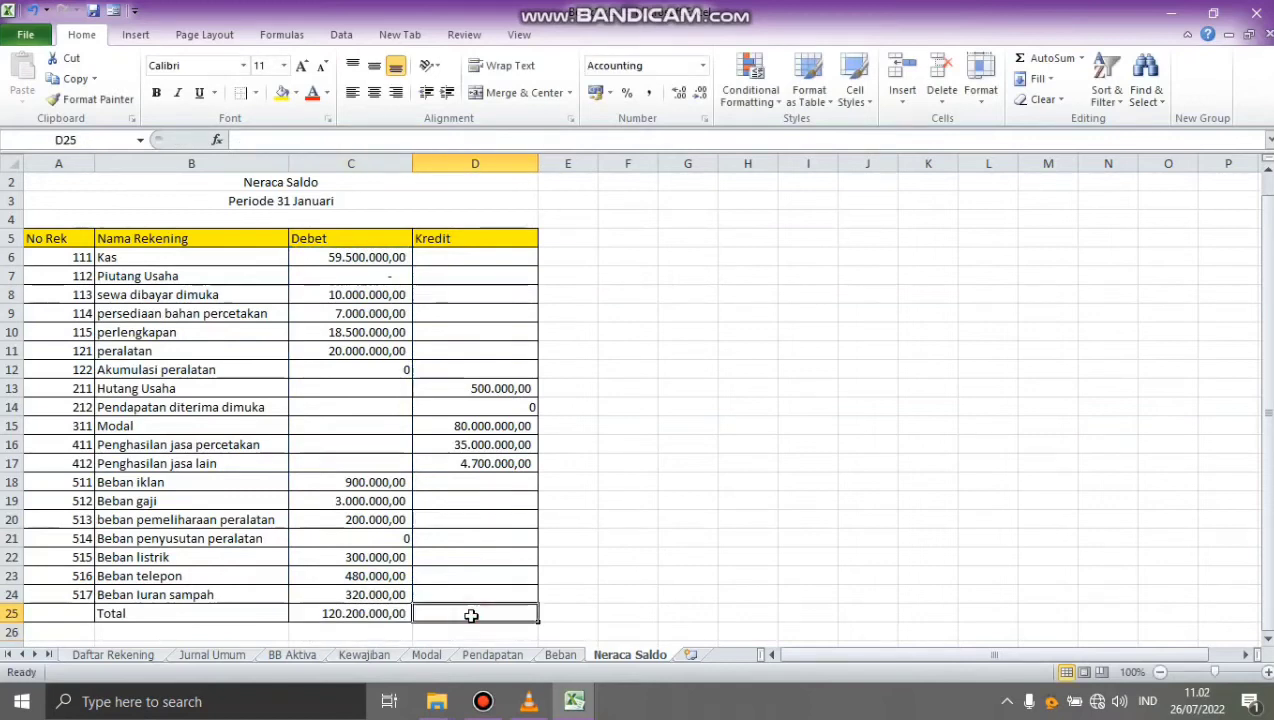
{"action": "type", "text": "=sum"}
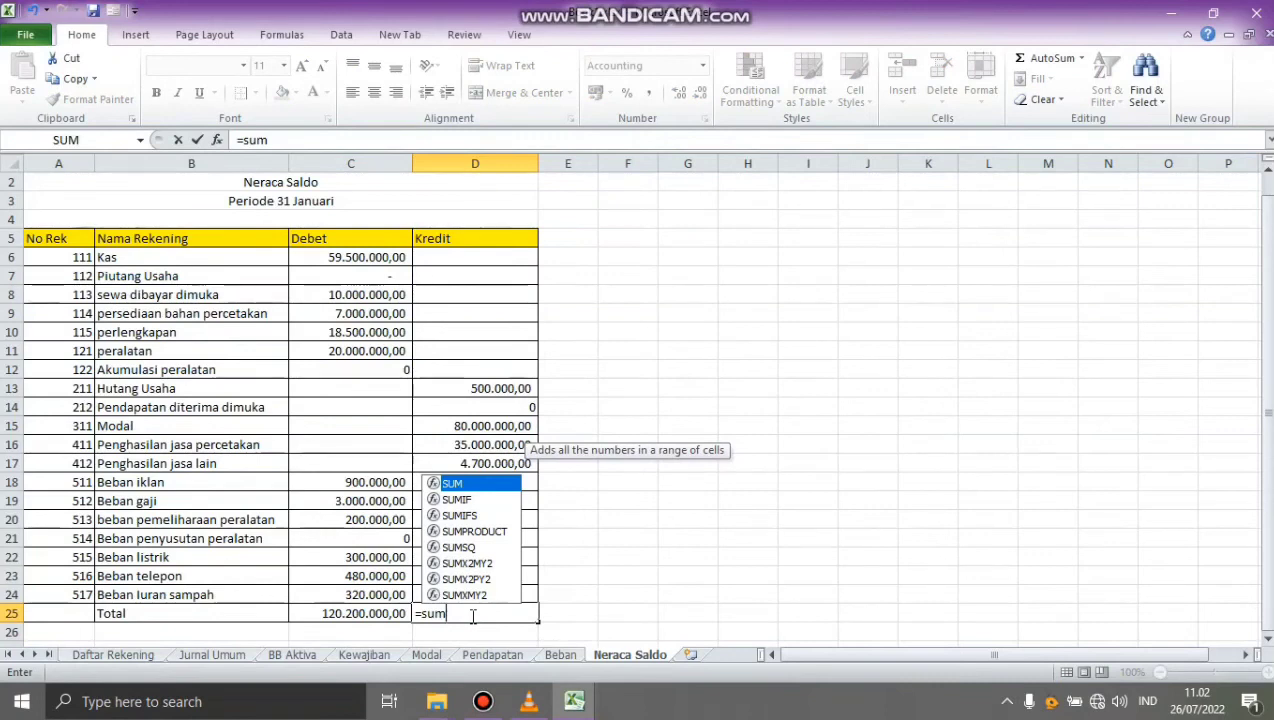
{"action": "type", "text": "("}
{"action": "left_click_drag", "start_coordinate": [472, 256], "coordinate": [509, 592]}
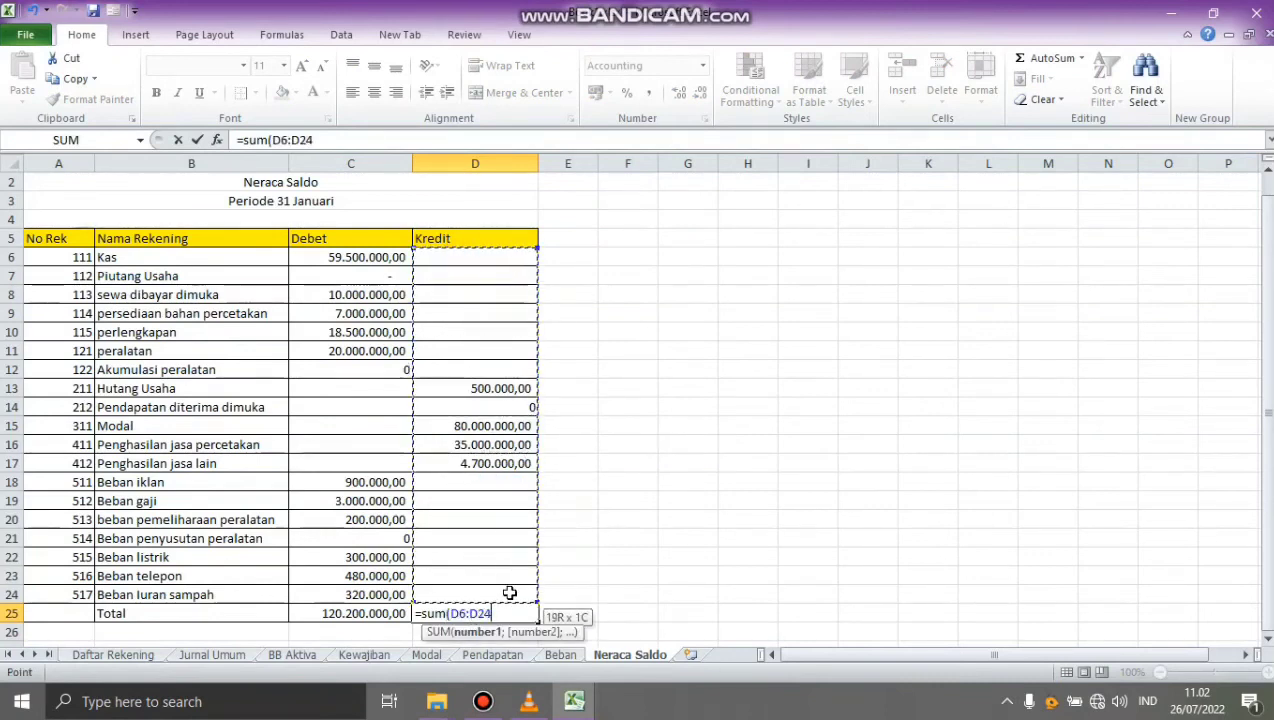
{"action": "type", "text": ")"}
{"action": "key", "text": "Return"}
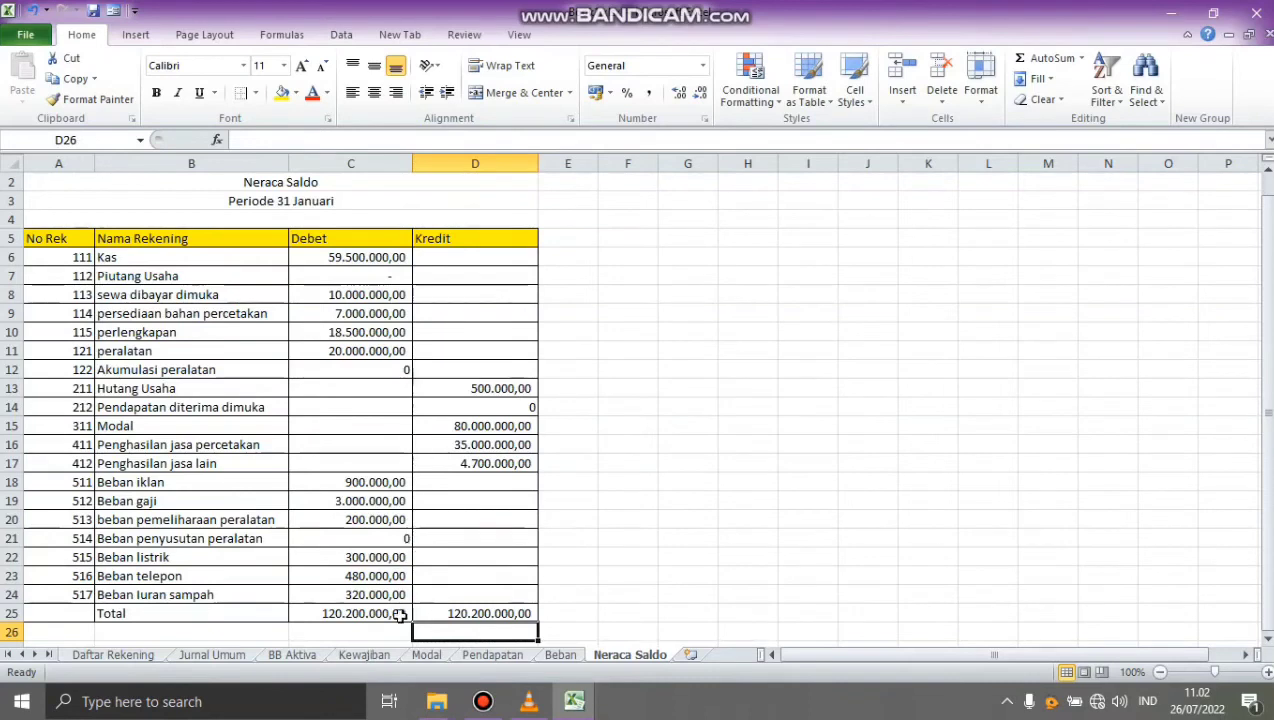
Step: Merge and center the Total label across cells A25:B25
{"action": "left_click_drag", "start_coordinate": [80, 613], "coordinate": [125, 613]}
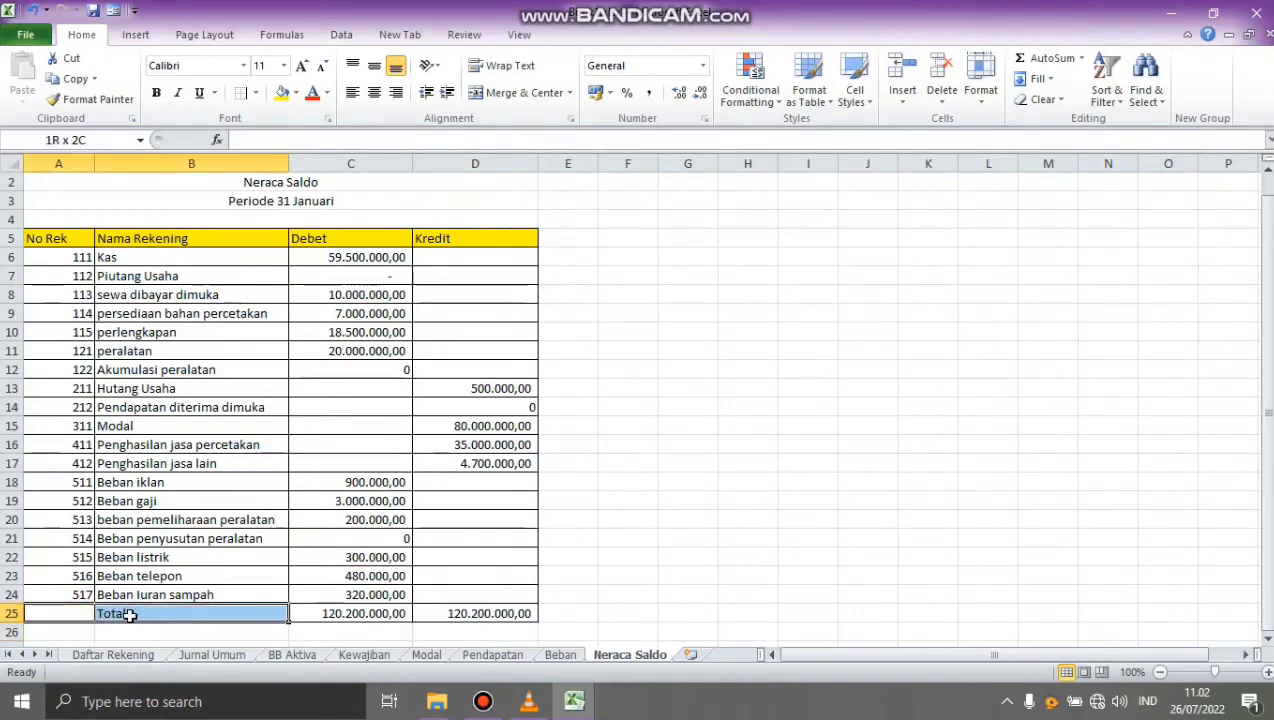
{"action": "left_click", "coordinate": [505, 92]}
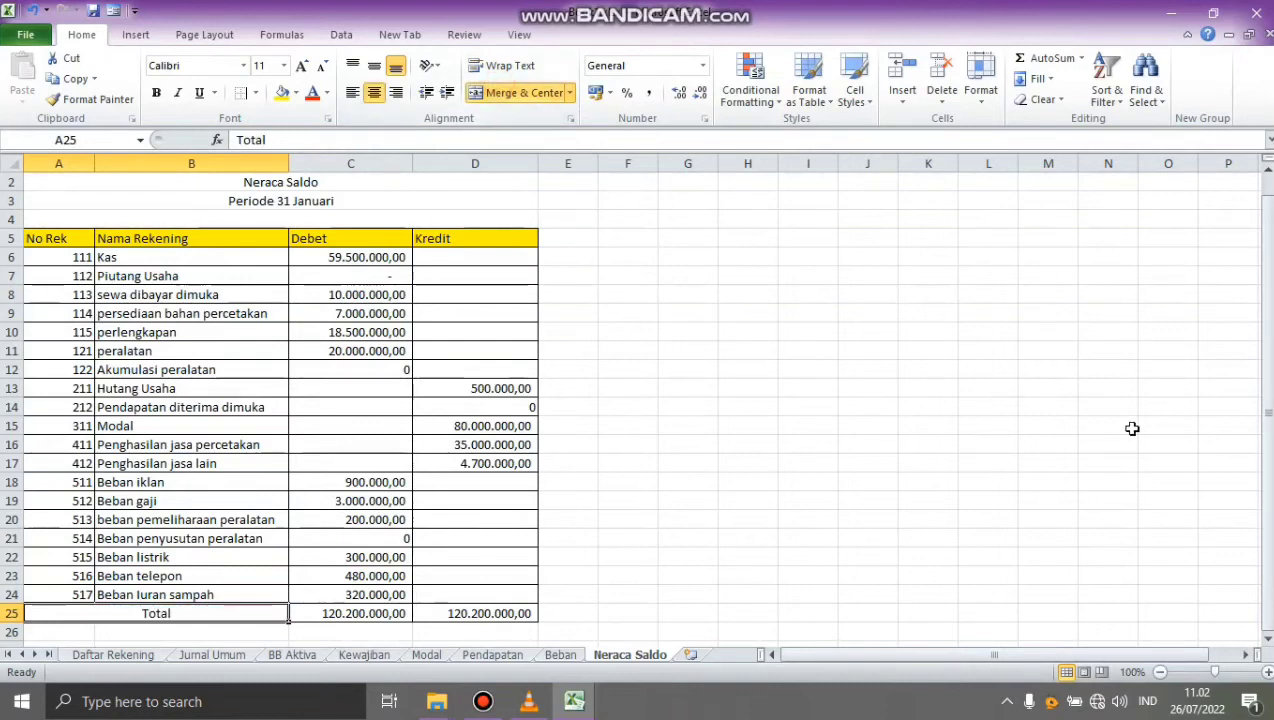
{"action": "left_click_drag", "start_coordinate": [1265, 480], "coordinate": [1265, 460]}
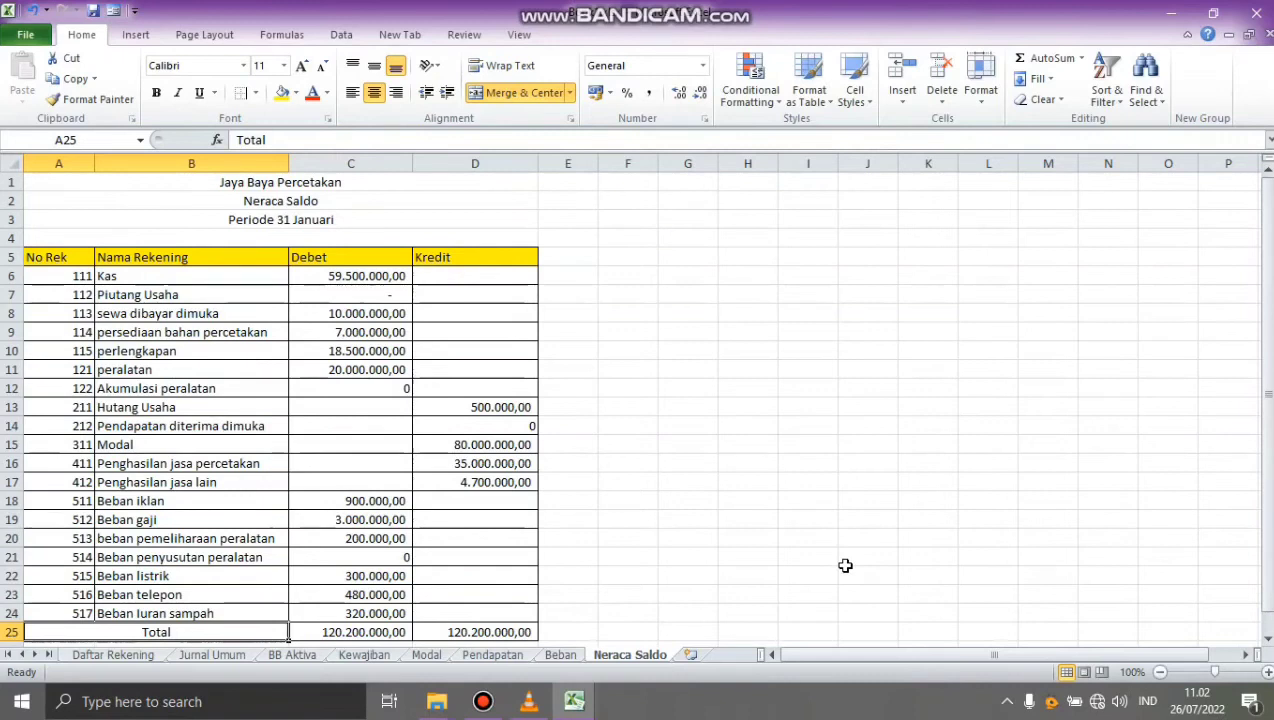
Step: Add a new sheet after Neraca Saldo and name it Laporan Laba Rugi
{"action": "left_click", "coordinate": [692, 656]}
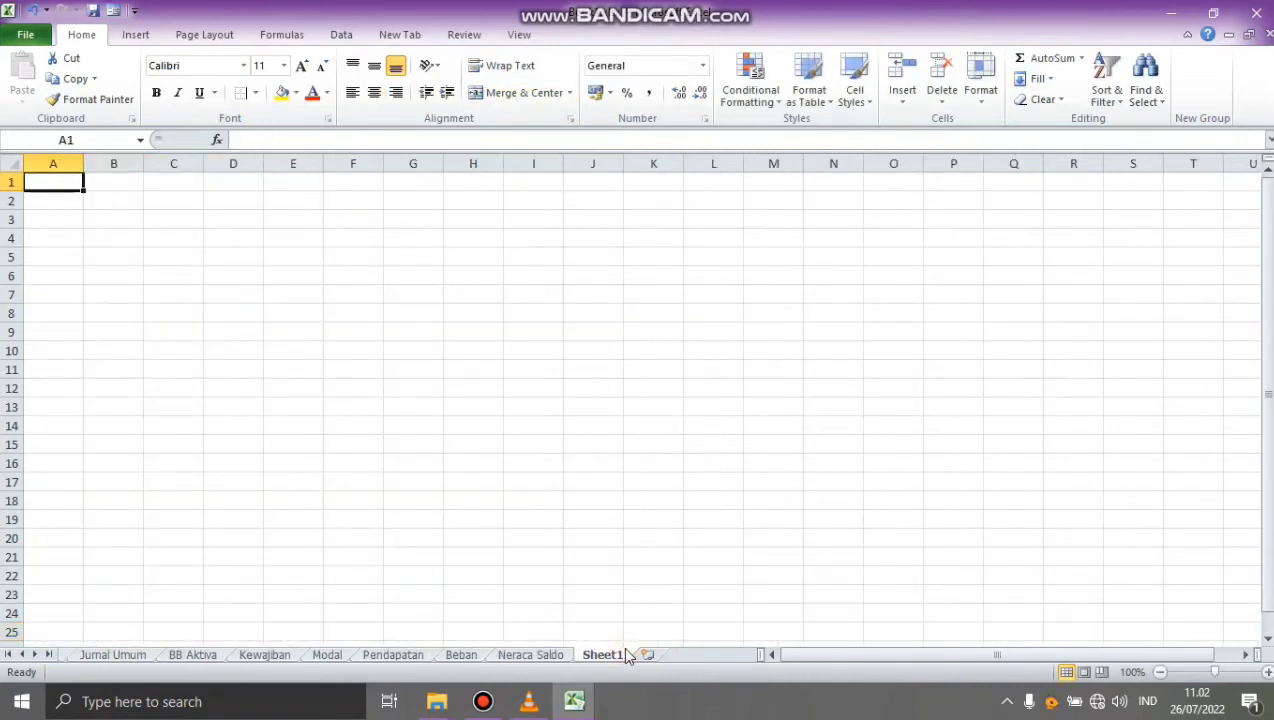
{"action": "double_click", "coordinate": [624, 652]}
{"action": "key", "text": "BackSpace"}
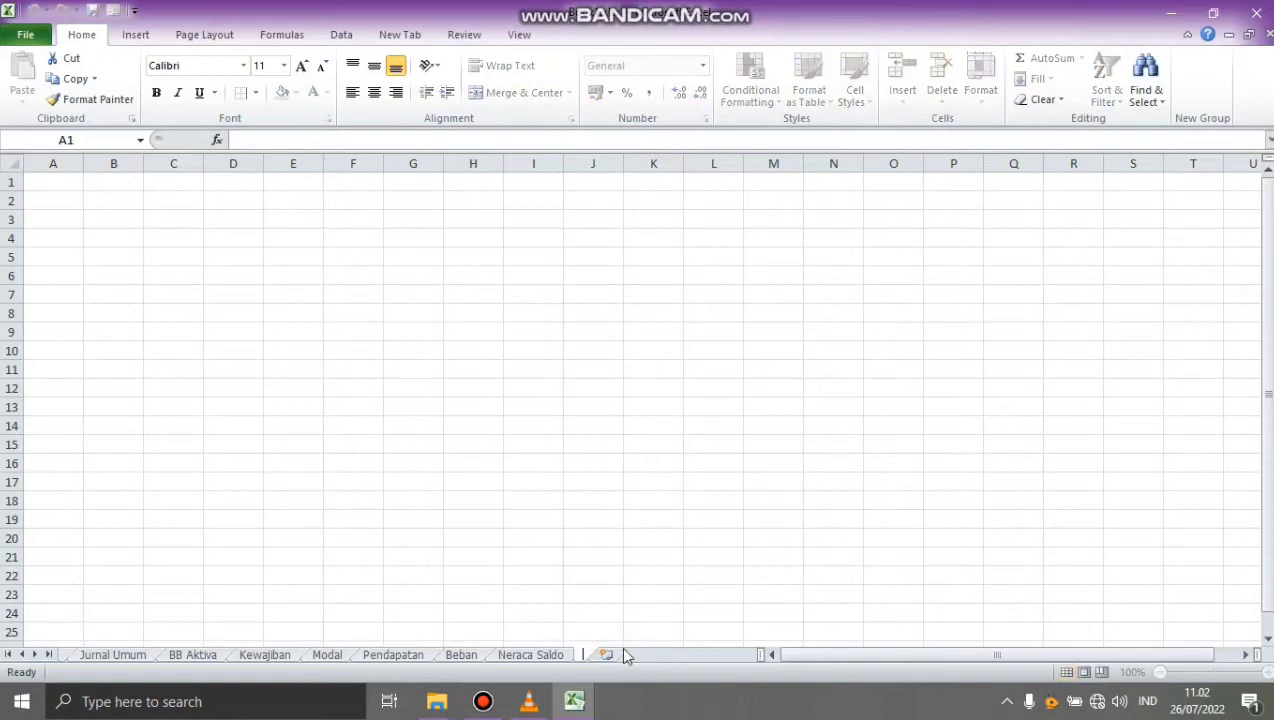
{"action": "type", "text": "Laporan Laba Rugi"}
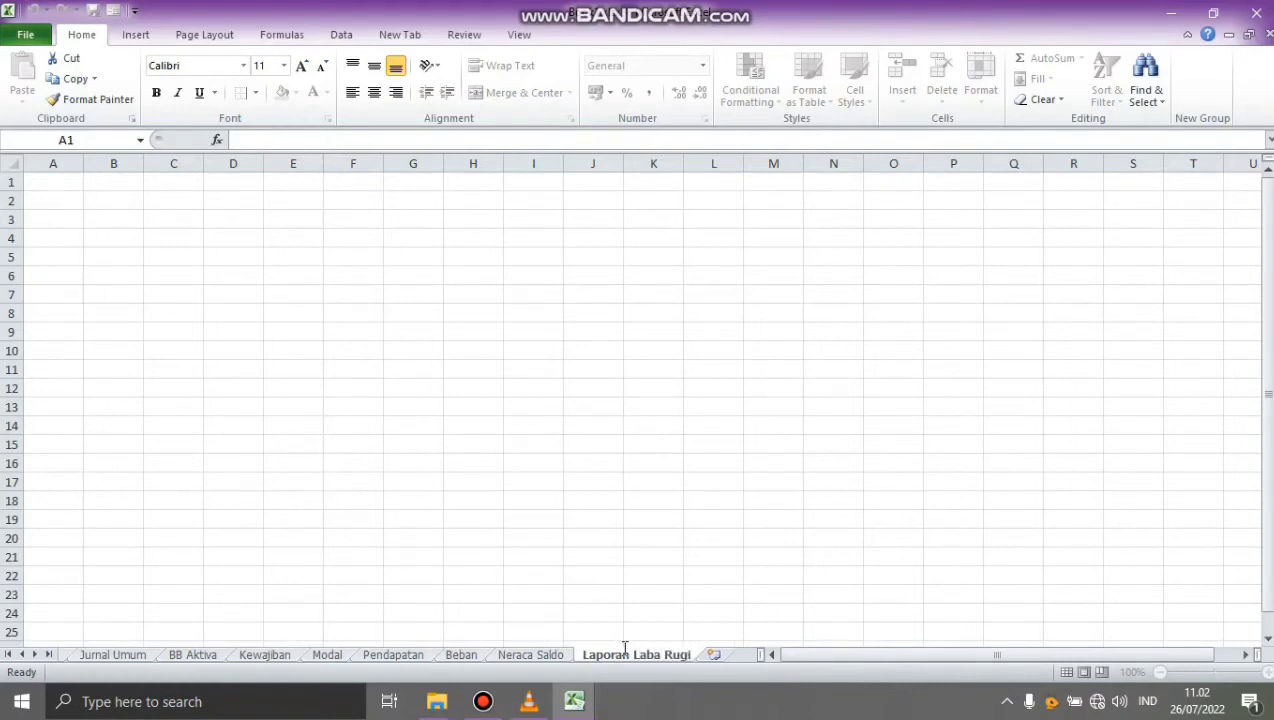
{"action": "left_click", "coordinate": [65, 185]}
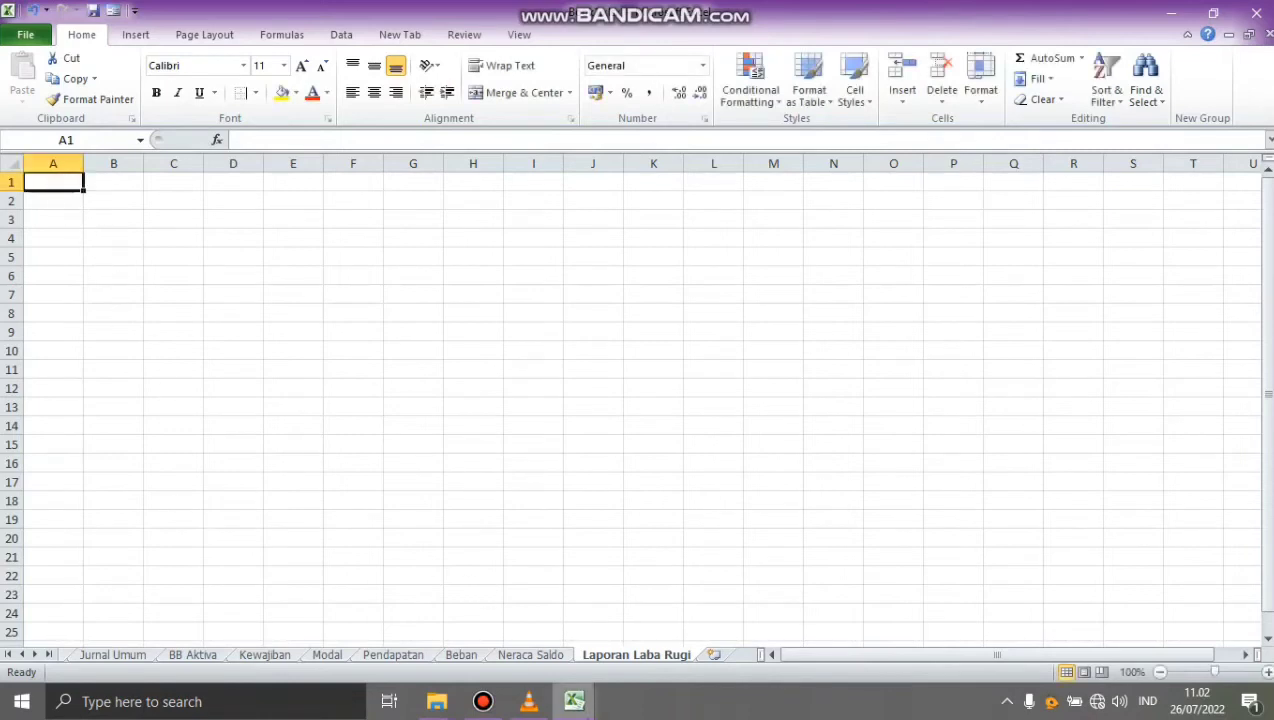
Step: Copy the Laporan Laba Rugi statement A1:F21 from the other open workbook and paste it at A1 of the new Book1.xlsx sheet
{"action": "mouse_move", "coordinate": [585, 710]}
{"action": "left_click", "coordinate": [611, 643]}
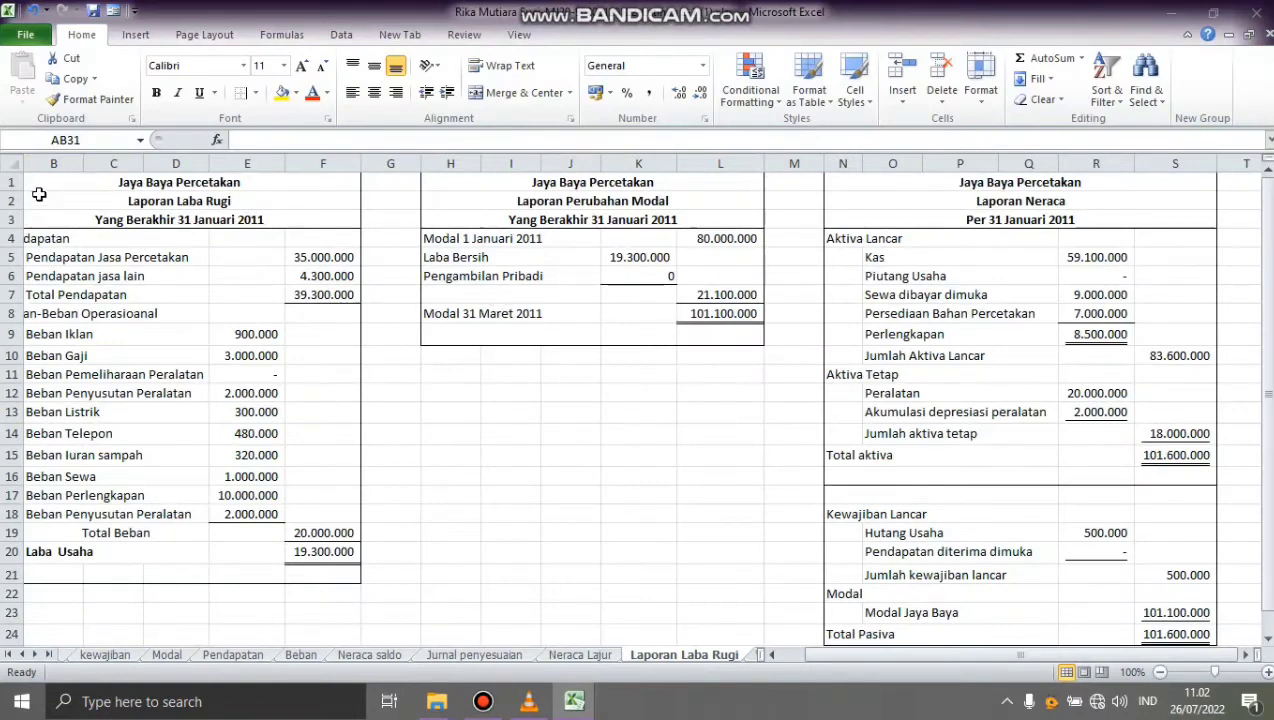
{"action": "left_click_drag", "start_coordinate": [38, 186], "coordinate": [224, 567]}
{"action": "key", "text": "ctrl+c"}
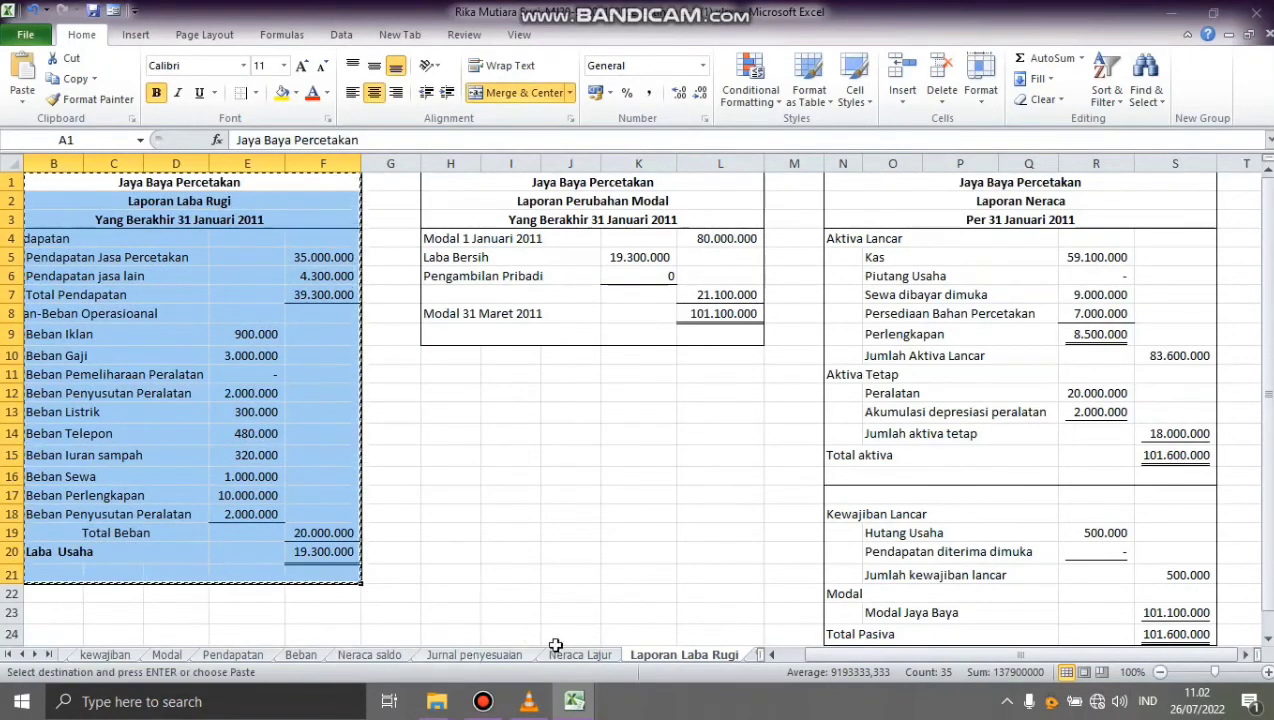
{"action": "mouse_move", "coordinate": [566, 706]}
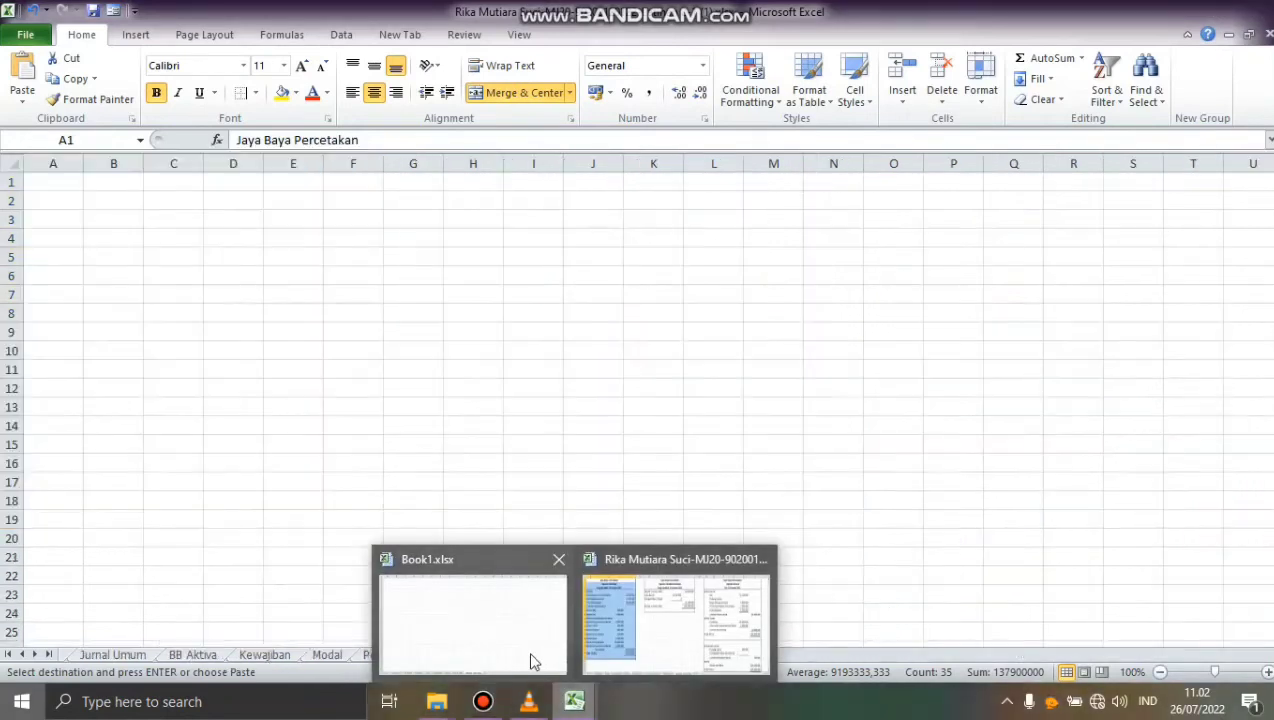
{"action": "left_click", "coordinate": [532, 660]}
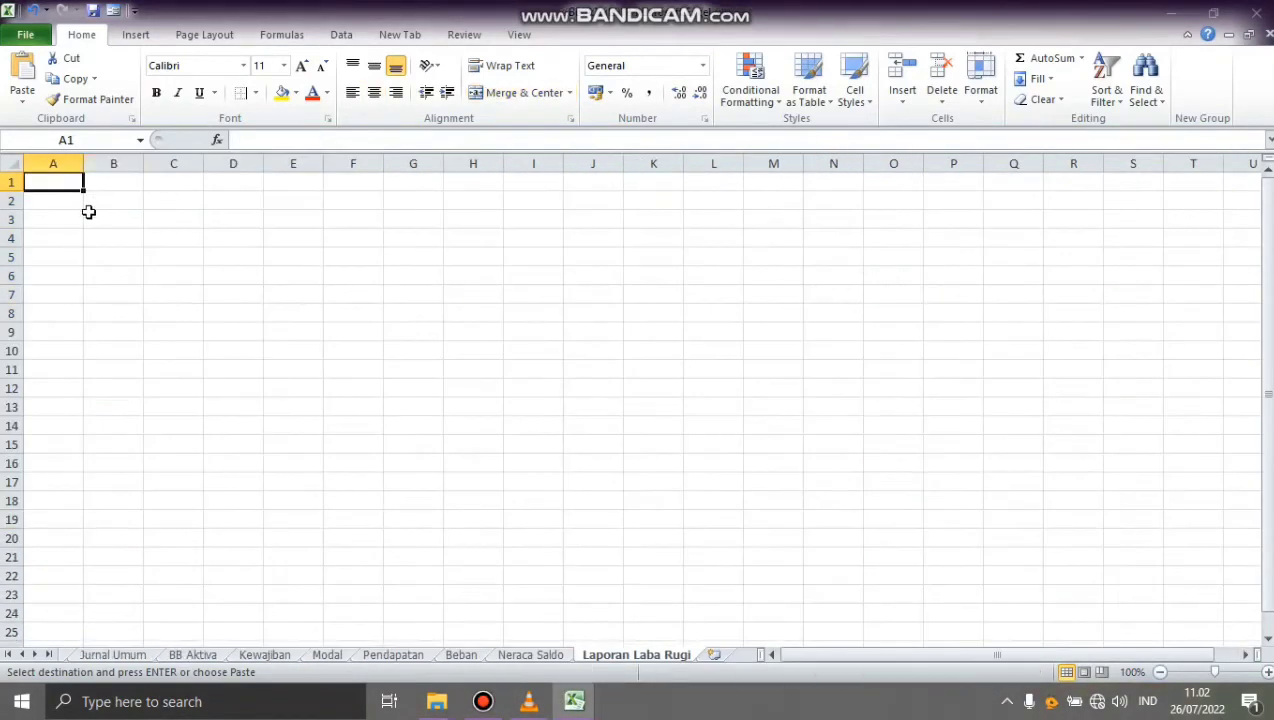
{"action": "key", "text": "ctrl+v"}
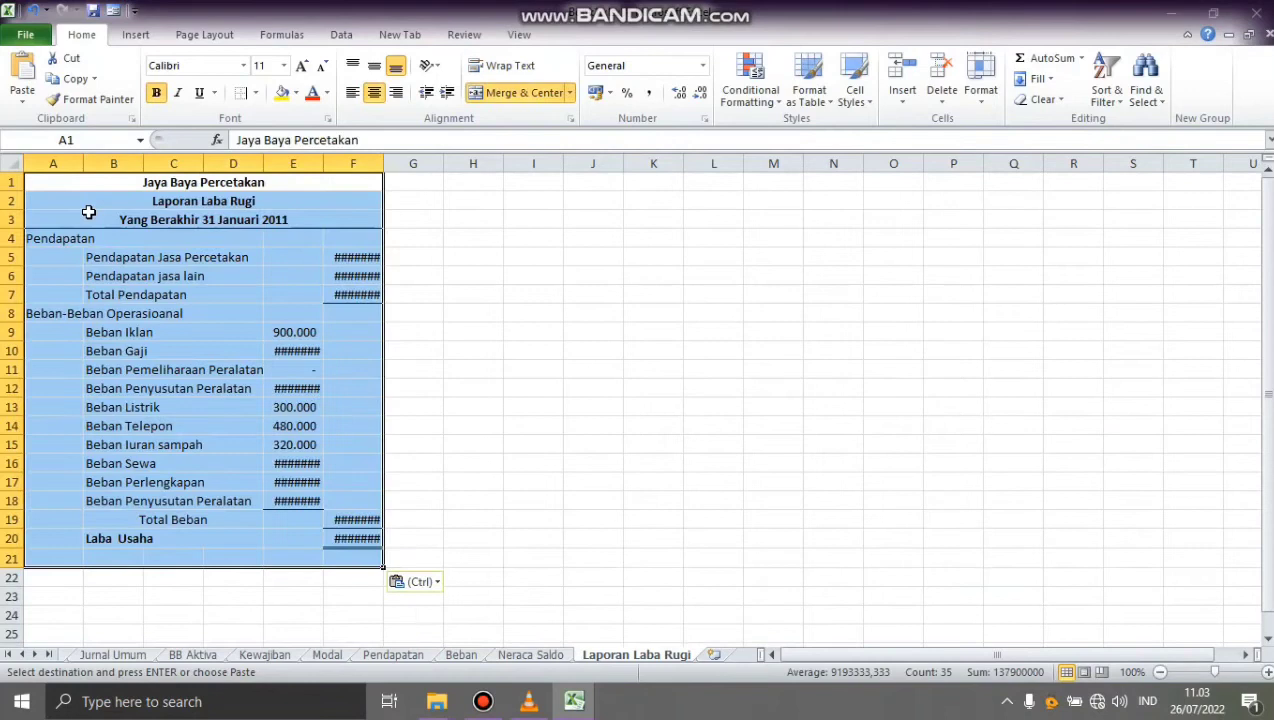
Step: Widen columns E and F of the pasted income statement so their amounts fit
{"action": "left_click", "coordinate": [492, 350]}
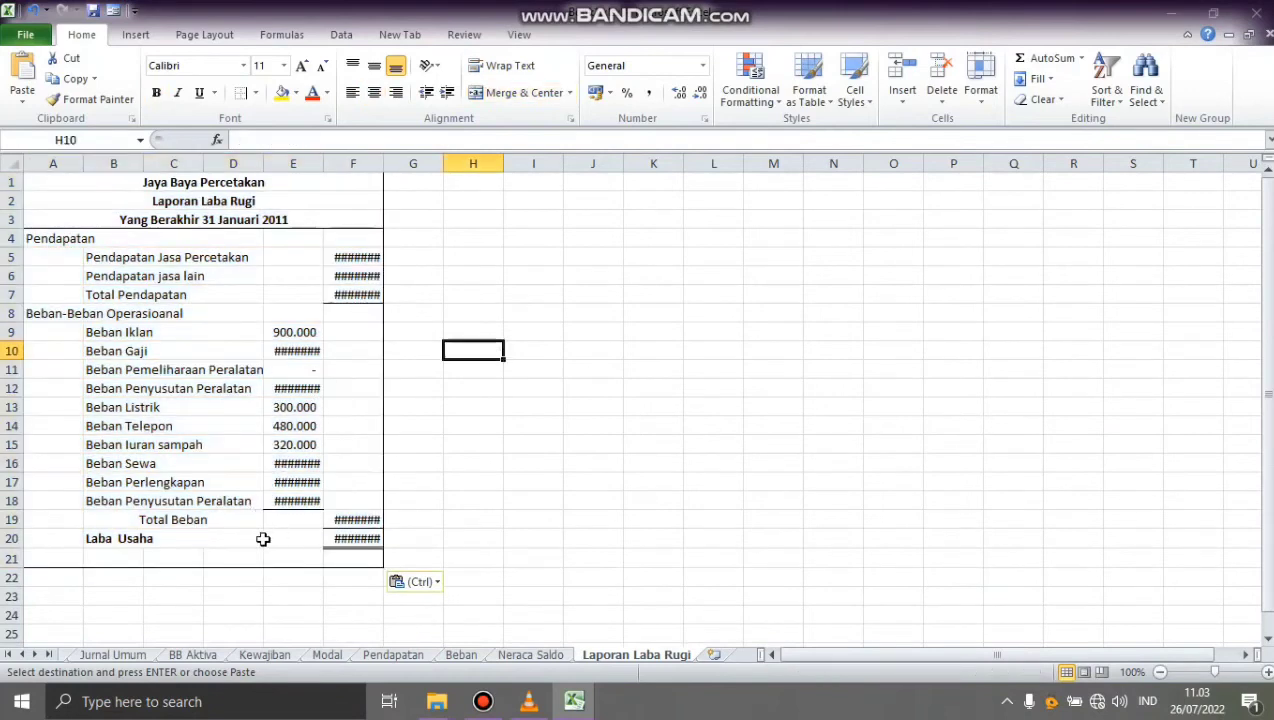
{"action": "left_click", "coordinate": [181, 506]}
{"action": "left_click_drag", "start_coordinate": [324, 169], "coordinate": [453, 165]}
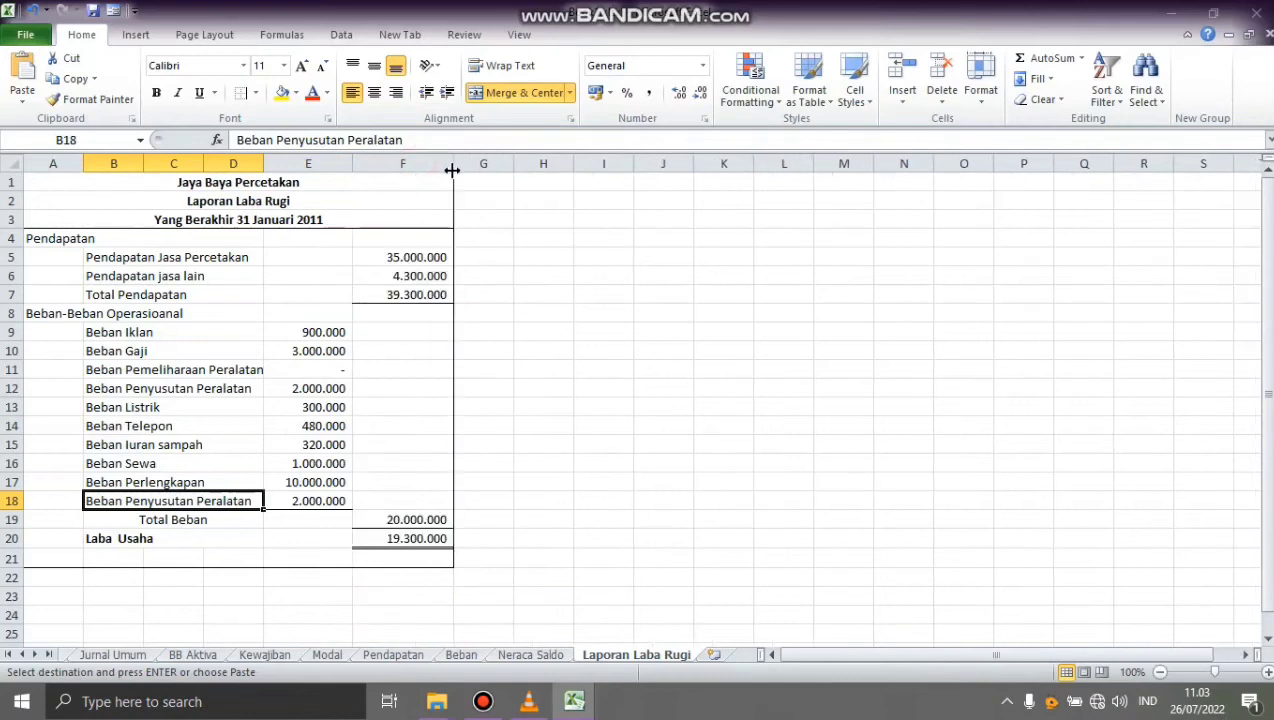
Step: Clear the duplicate Beban Penyusutan Peralatan label and its amount from row 18
{"action": "left_click", "coordinate": [298, 501]}
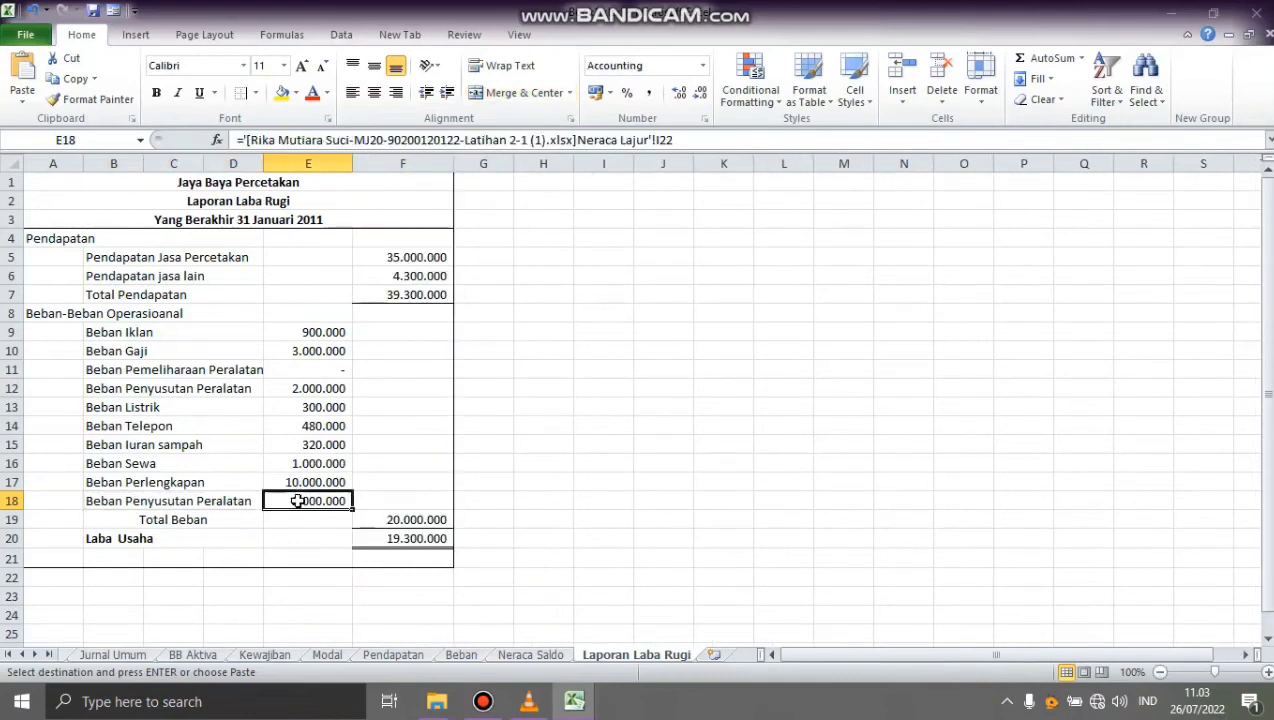
{"action": "double_click", "coordinate": [208, 503]}
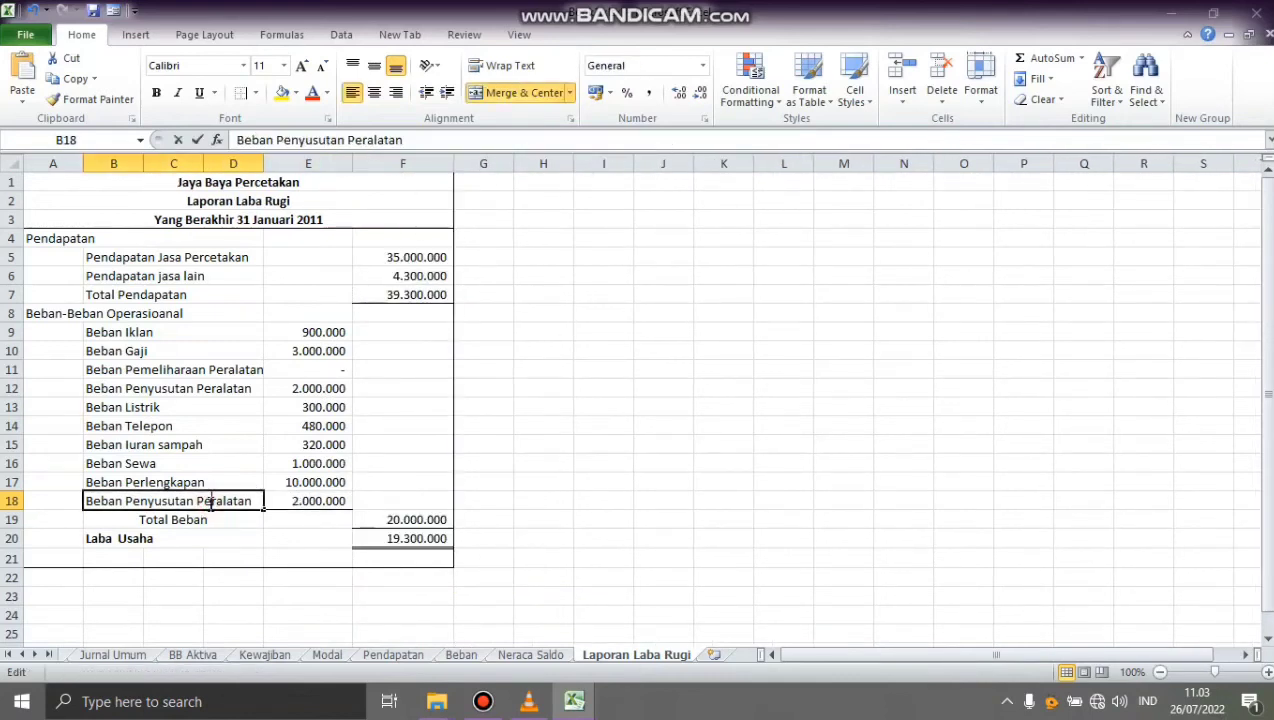
{"action": "left_click", "coordinate": [394, 434]}
{"action": "left_click_drag", "start_coordinate": [114, 498], "coordinate": [296, 504]}
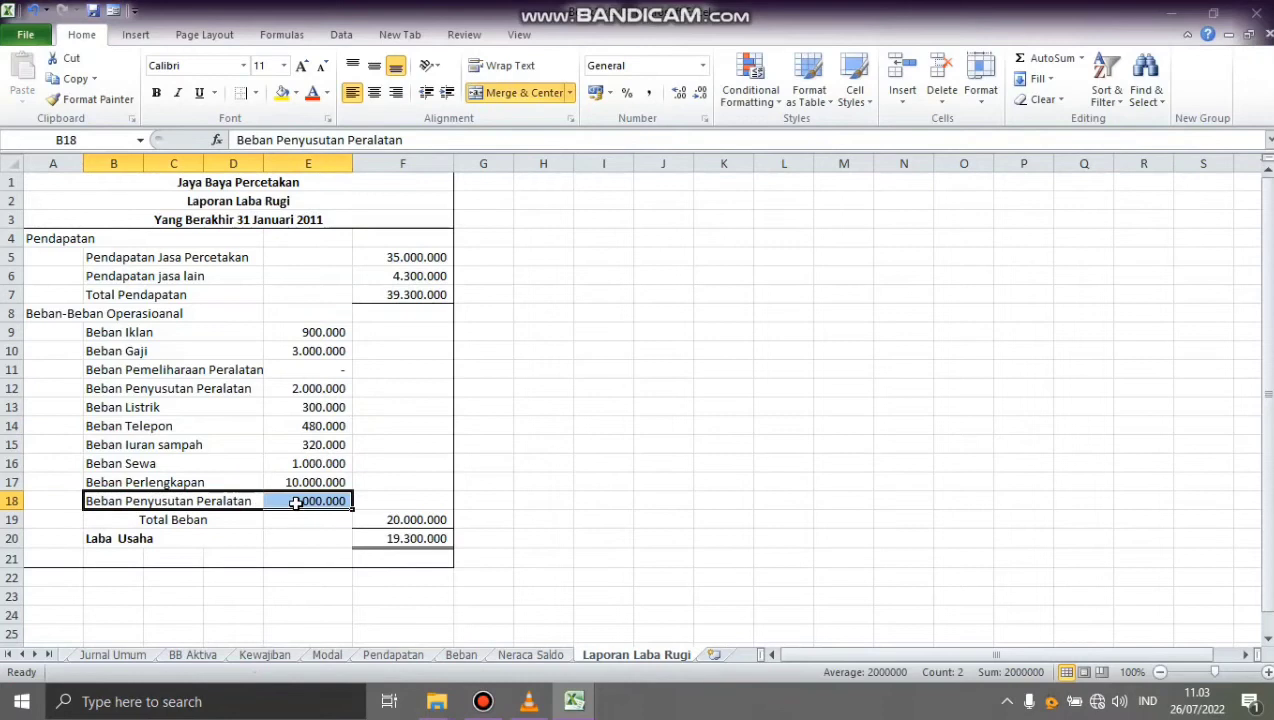
{"action": "key", "text": "BackSpace"}
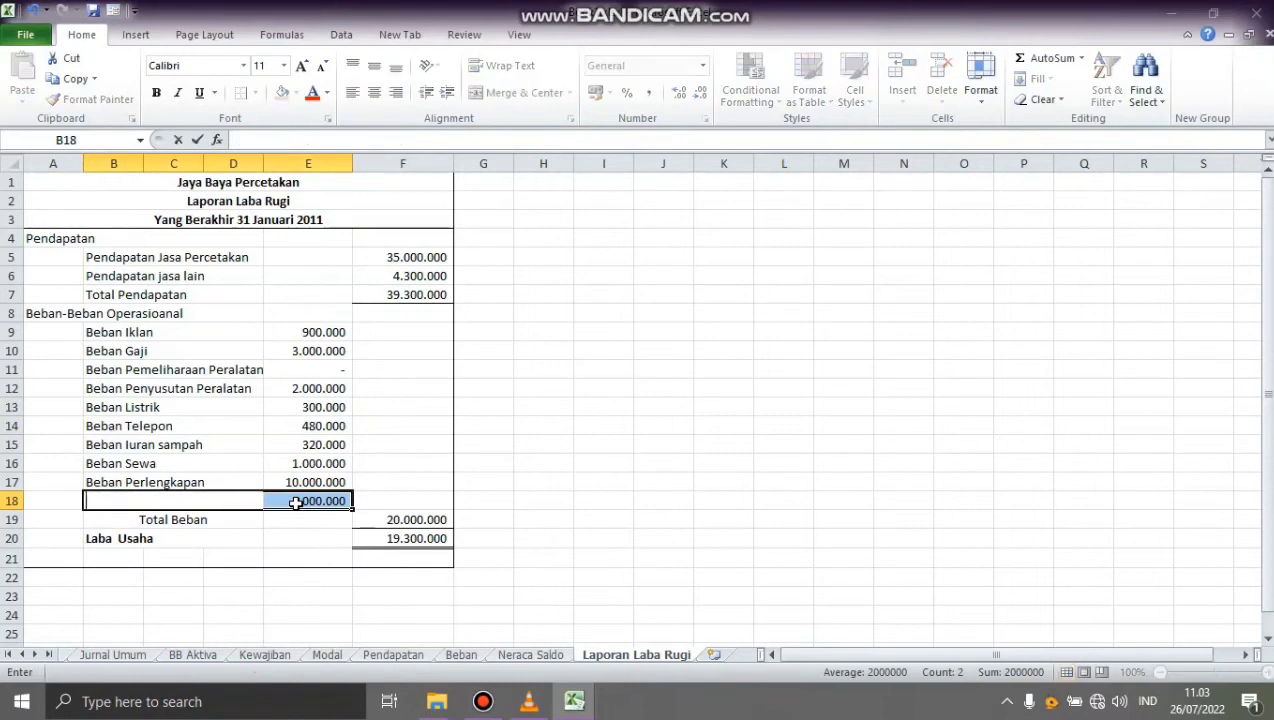
{"action": "left_click", "coordinate": [358, 502]}
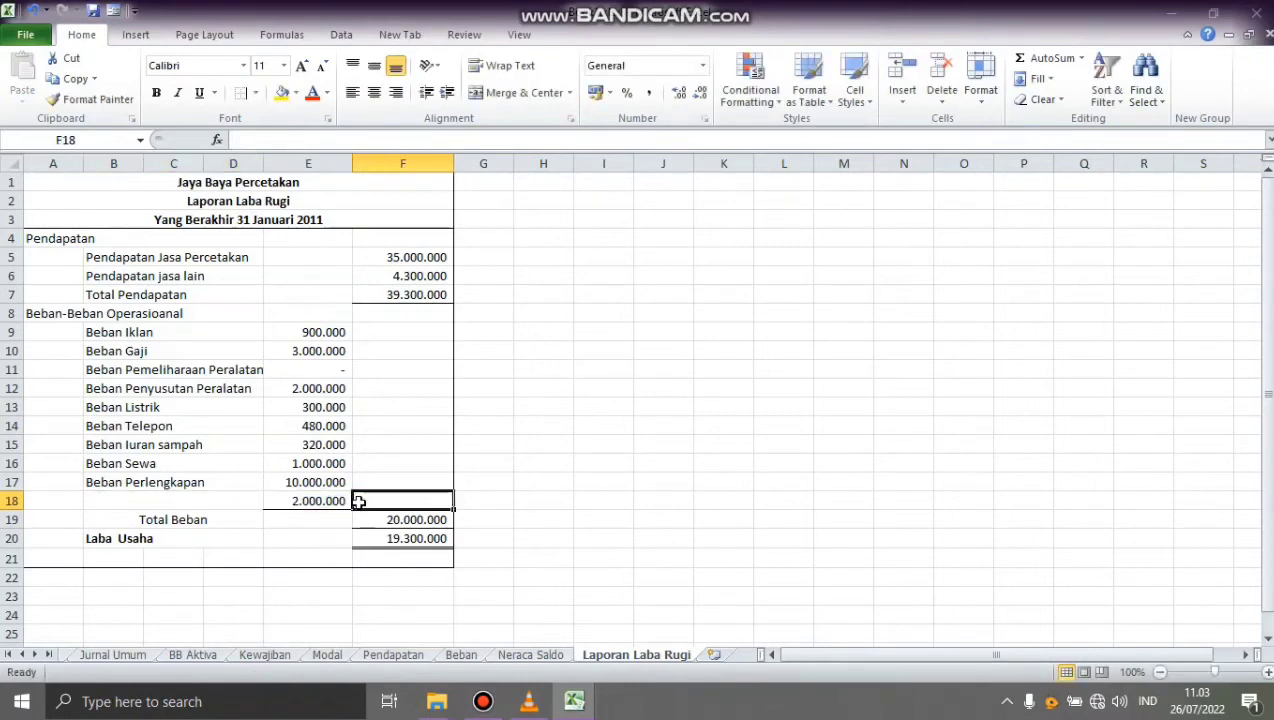
{"action": "left_click", "coordinate": [320, 503]}
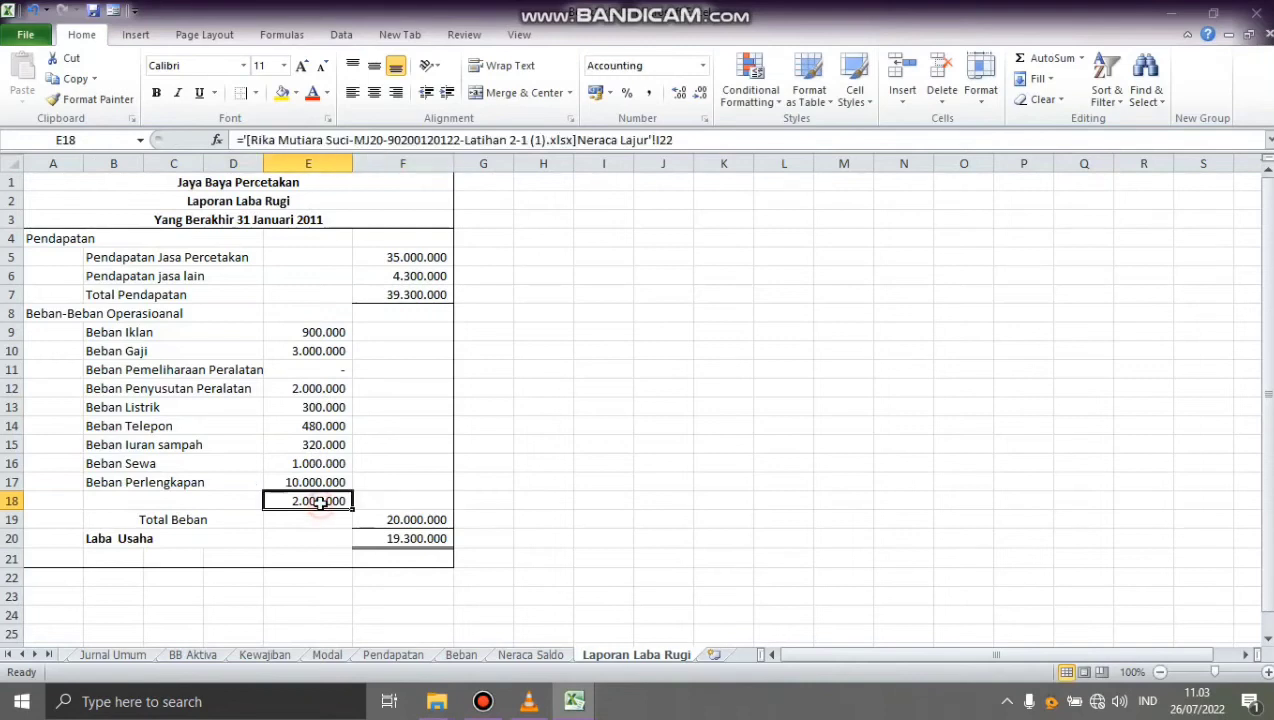
{"action": "key", "text": "Delete"}
{"action": "left_click", "coordinate": [417, 499]}
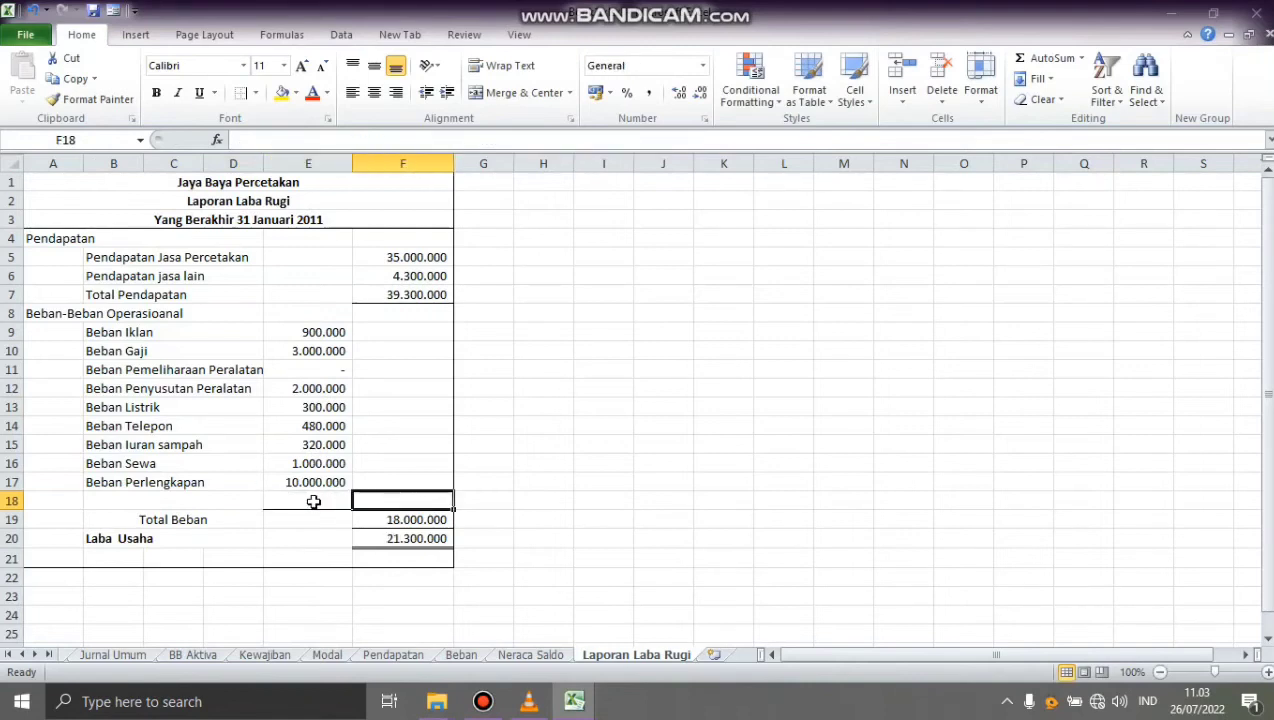
Step: Delete cells A18:F20, covering the emptied row, Total Beban and Laba Usaha, and shift the cells below up
{"action": "double_click", "coordinate": [60, 500]}
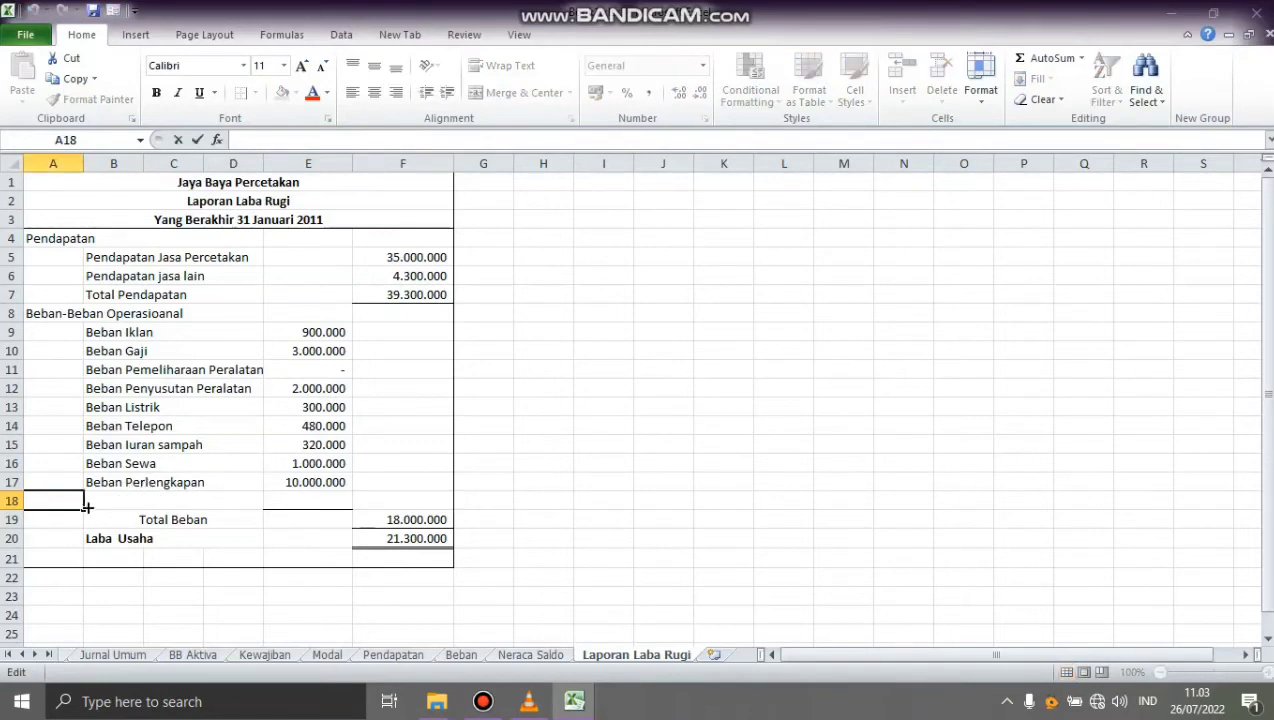
{"action": "double_click", "coordinate": [326, 503]}
{"action": "left_click_drag", "start_coordinate": [64, 500], "coordinate": [390, 541]}
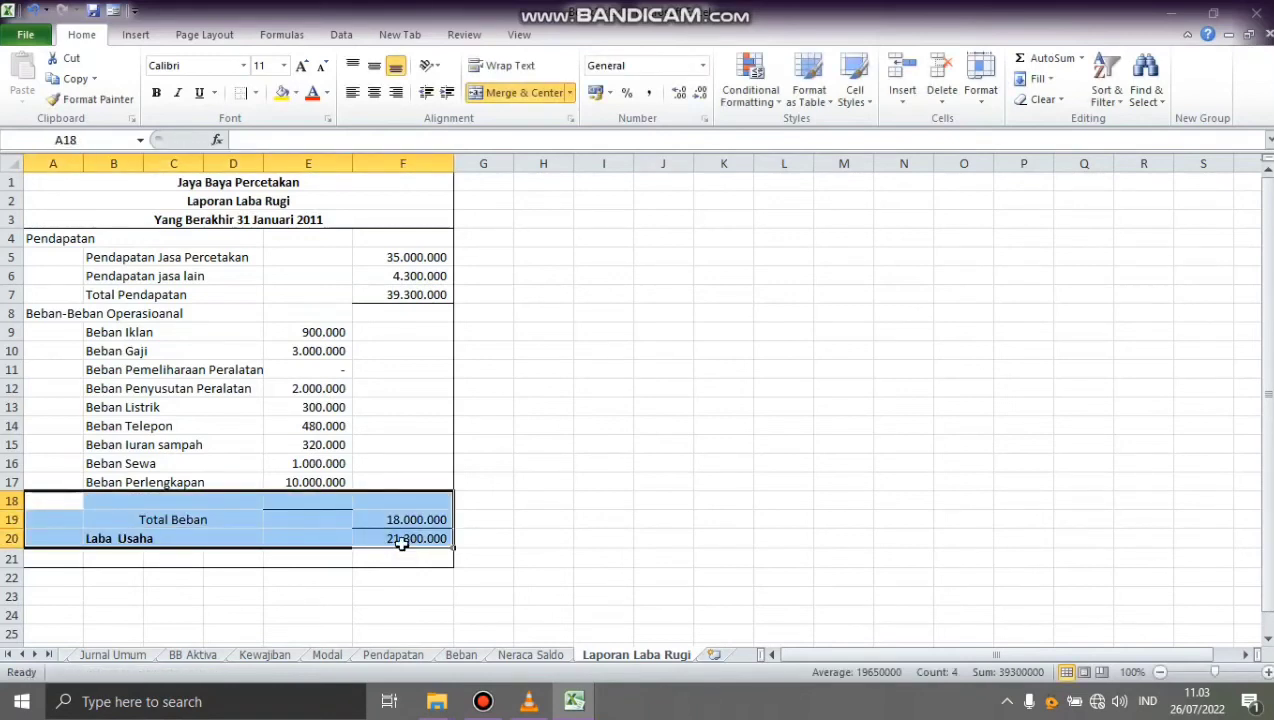
{"action": "right_click", "coordinate": [403, 548]}
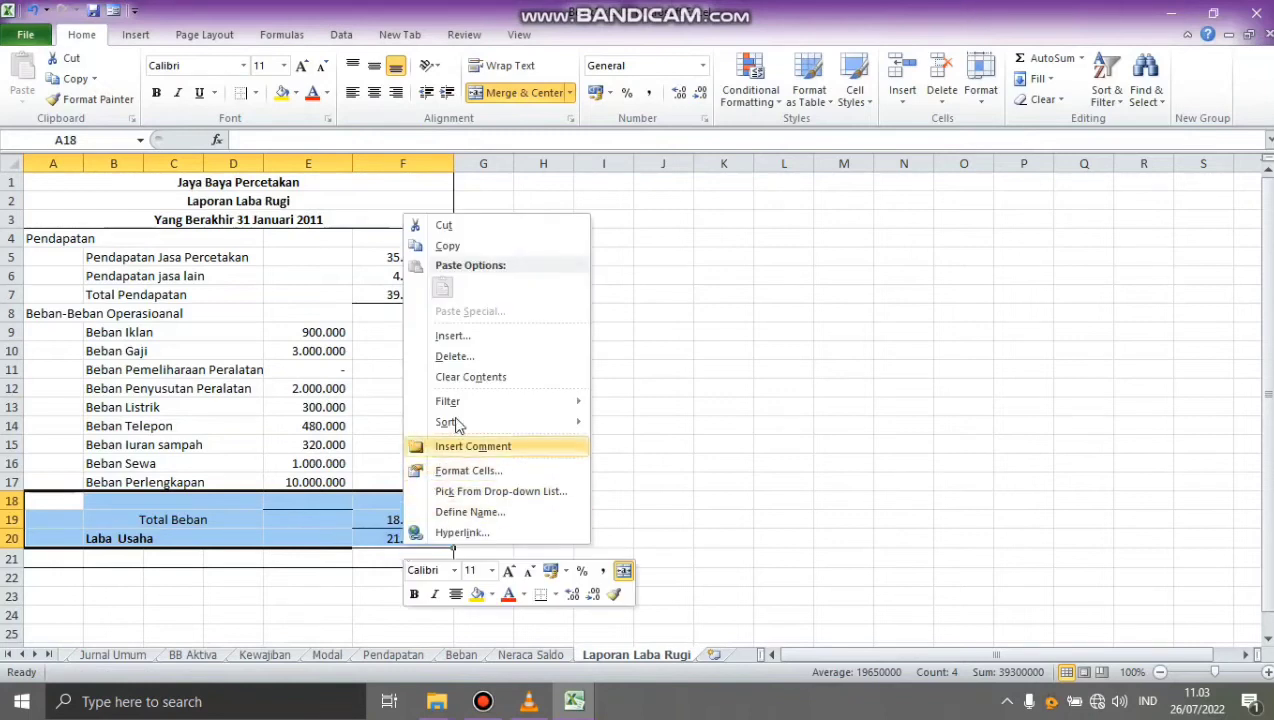
{"action": "left_click", "coordinate": [470, 360]}
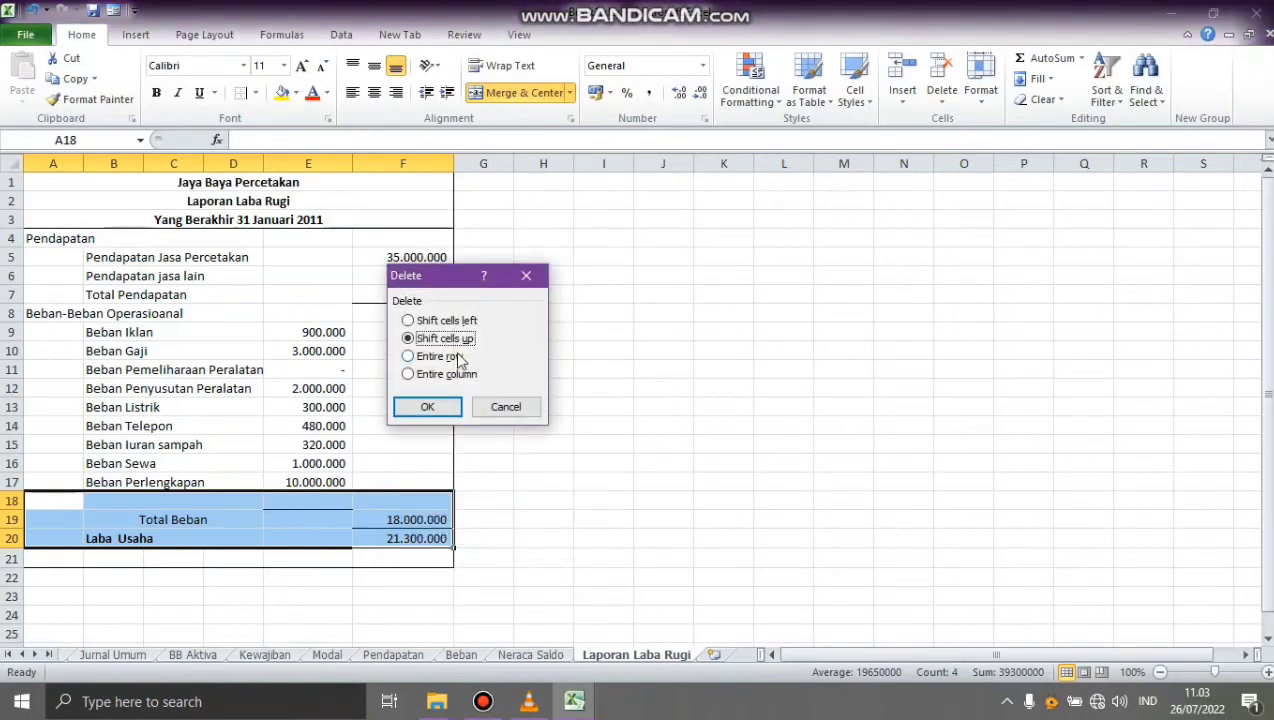
{"action": "left_click", "coordinate": [443, 413]}
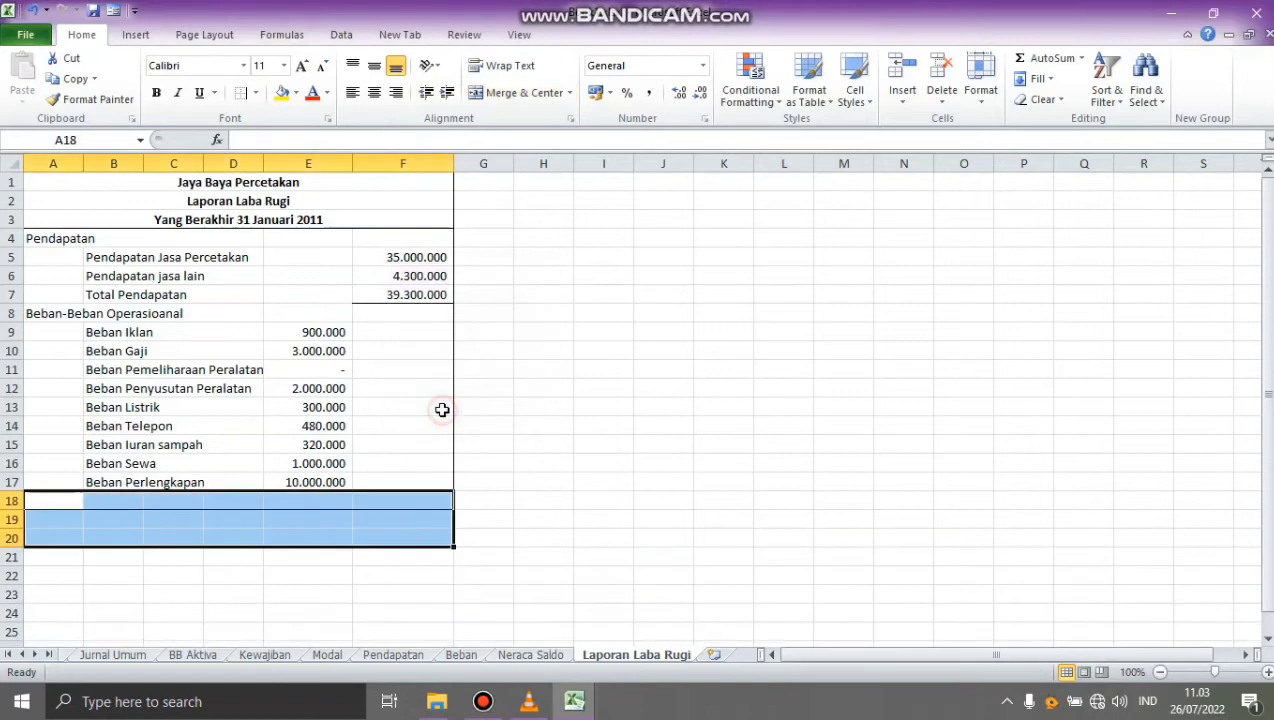
{"action": "left_click", "coordinate": [536, 420]}
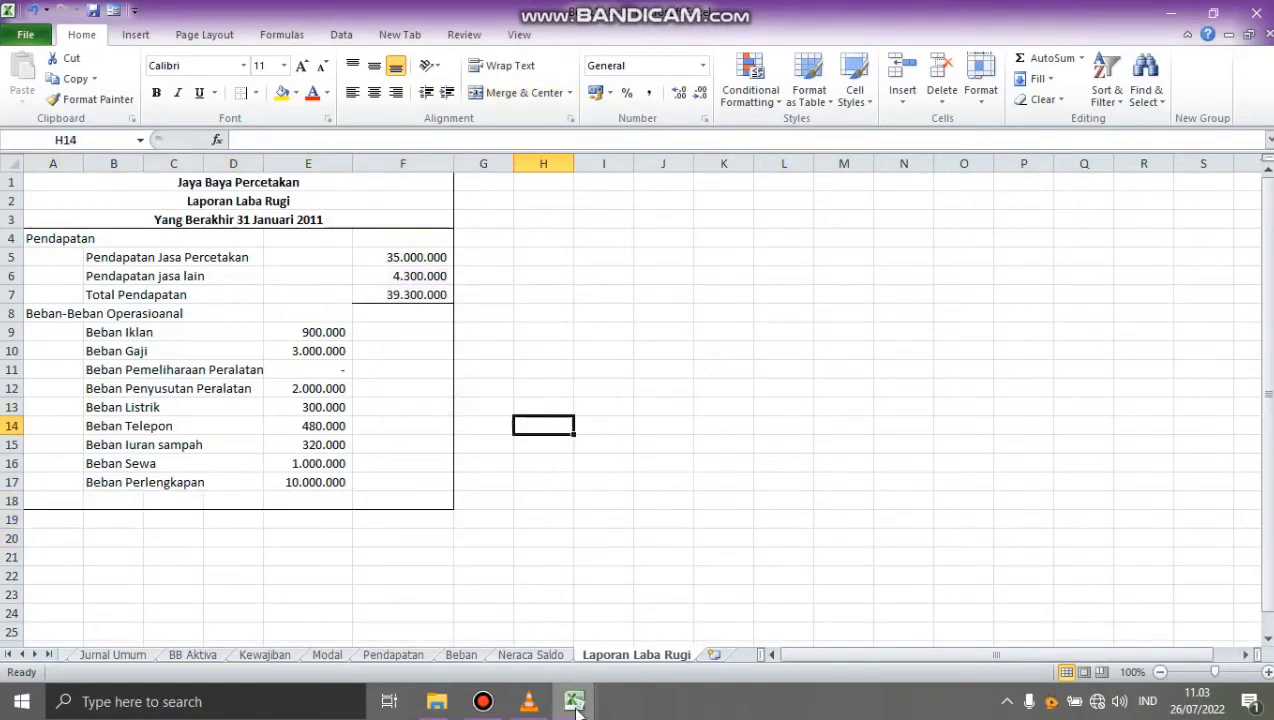
Step: Copy the Total Beban and Laba Usaha rows B19:F20 from the other open workbook and paste them at A18 of Book1.xlsx
{"action": "mouse_move", "coordinate": [577, 699]}
{"action": "mouse_move", "coordinate": [605, 668]}
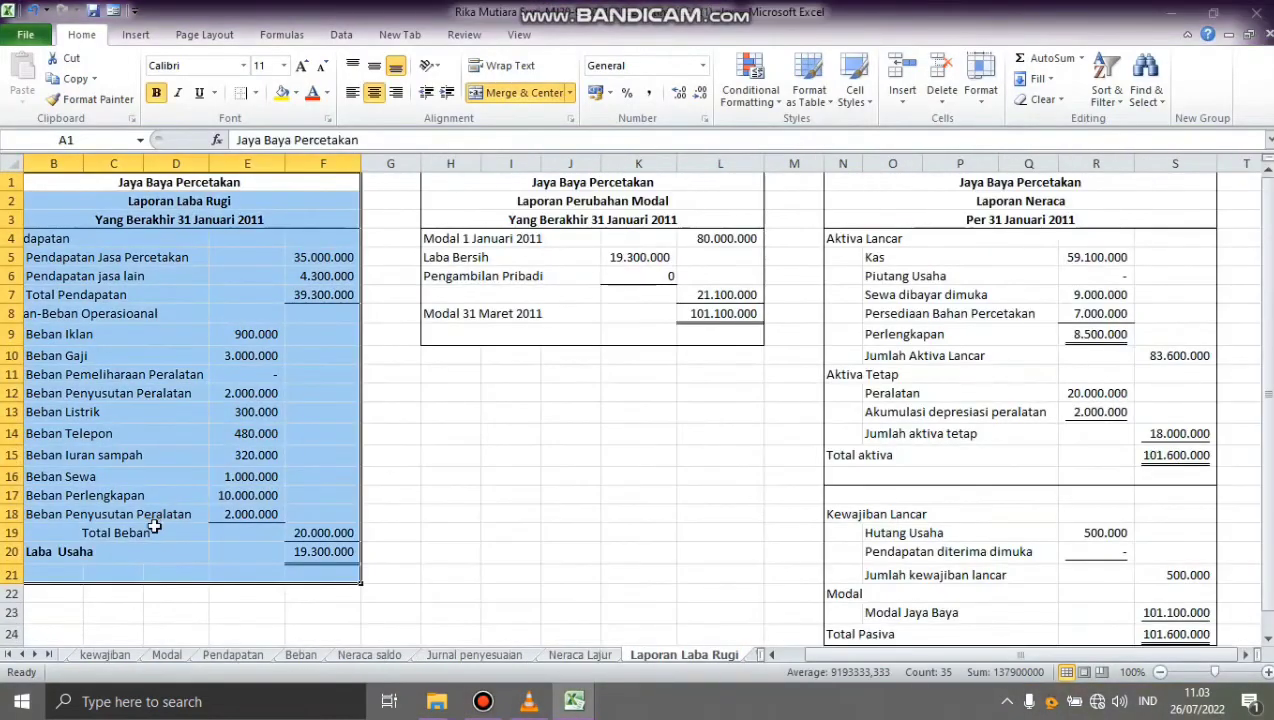
{"action": "left_click", "coordinate": [492, 515]}
{"action": "left_click_drag", "start_coordinate": [168, 530], "coordinate": [325, 552]}
{"action": "key", "text": "ctrl+c"}
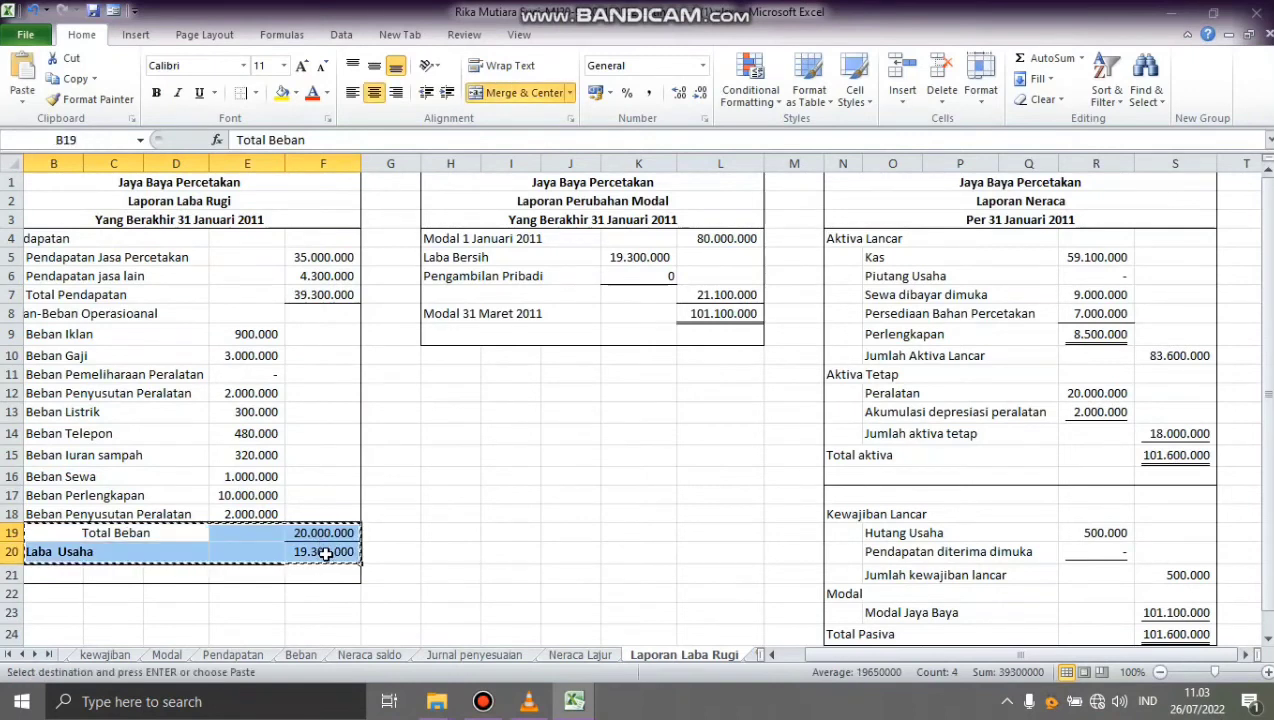
{"action": "mouse_move", "coordinate": [574, 701]}
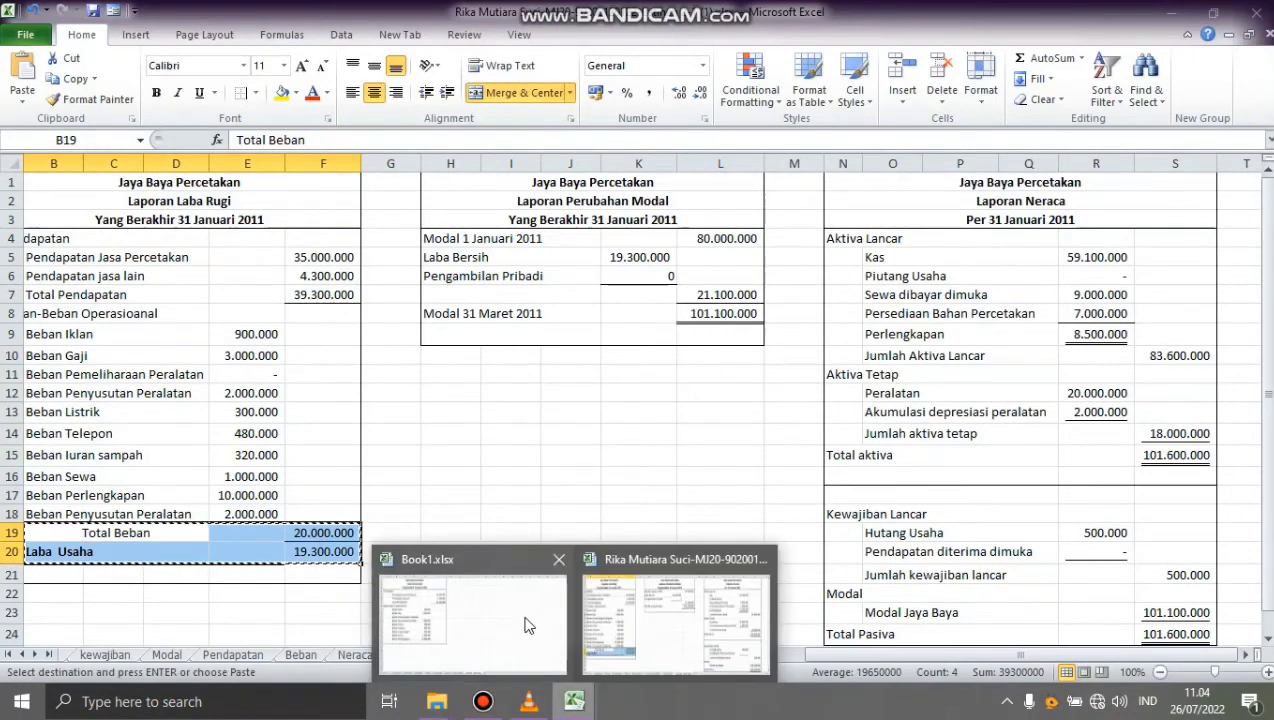
{"action": "left_click", "coordinate": [473, 615]}
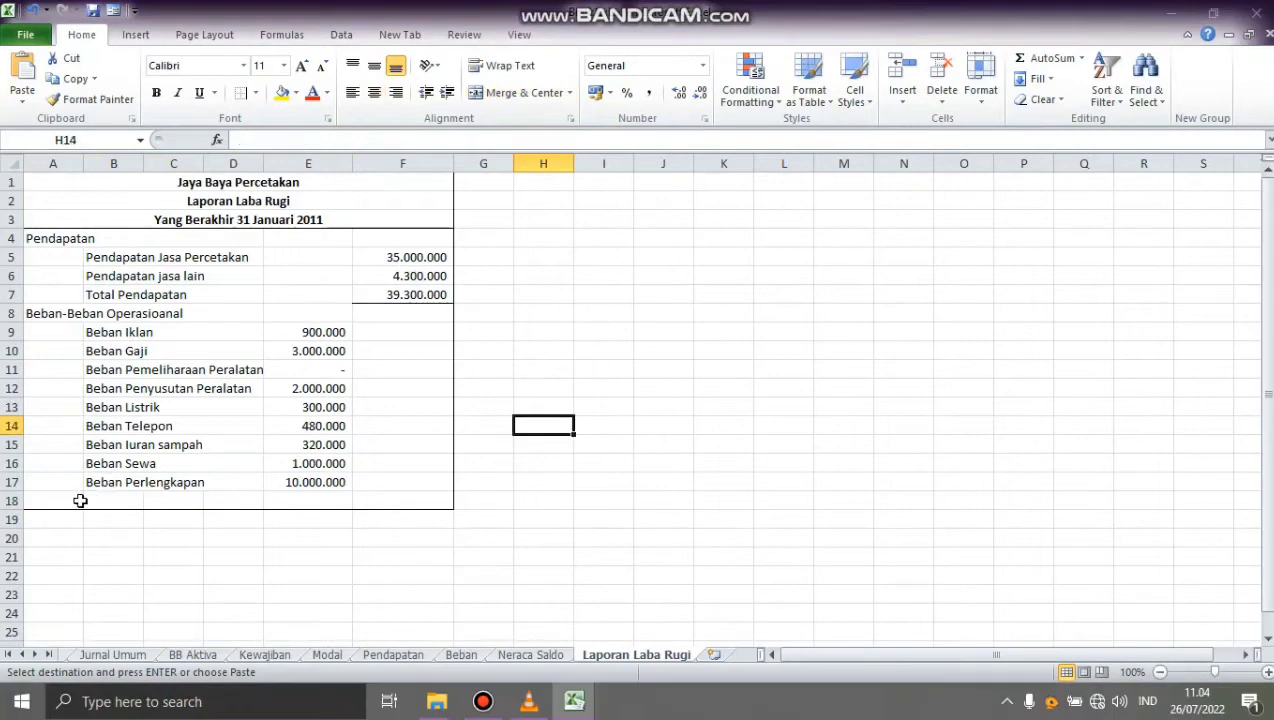
{"action": "left_click", "coordinate": [80, 501]}
{"action": "key", "text": "ctrl+v"}
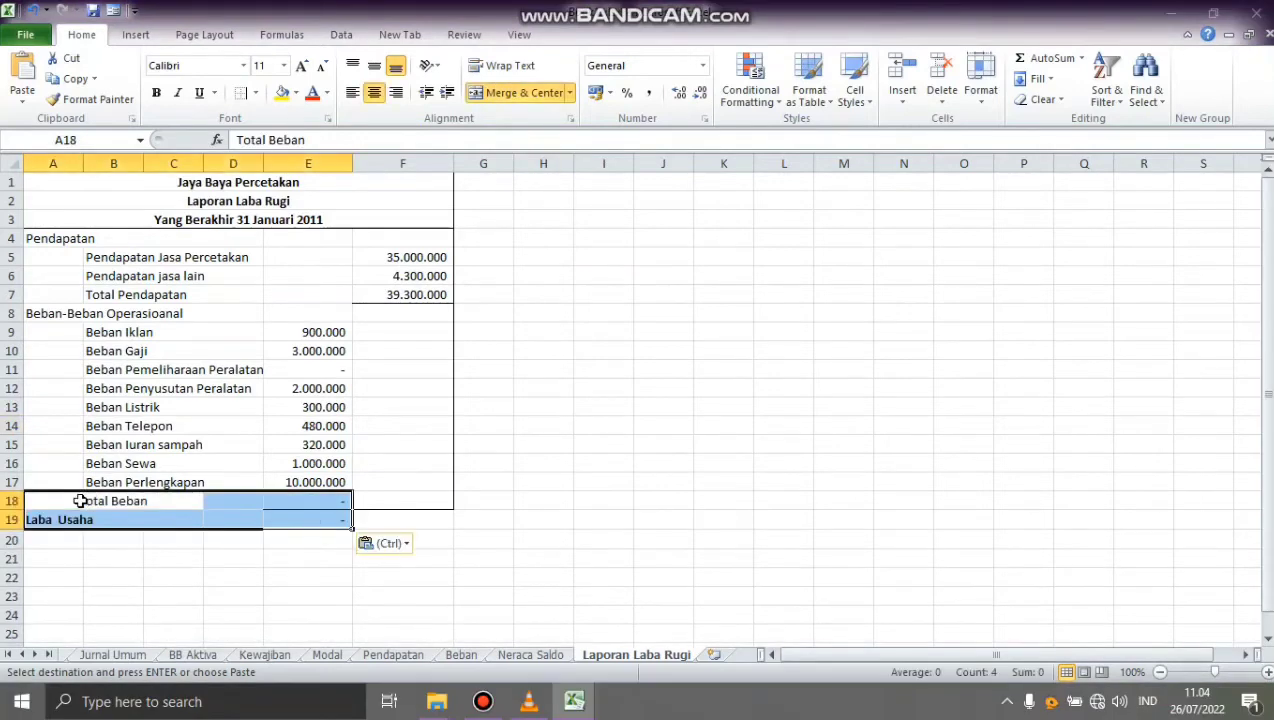
{"action": "left_click", "coordinate": [555, 522]}
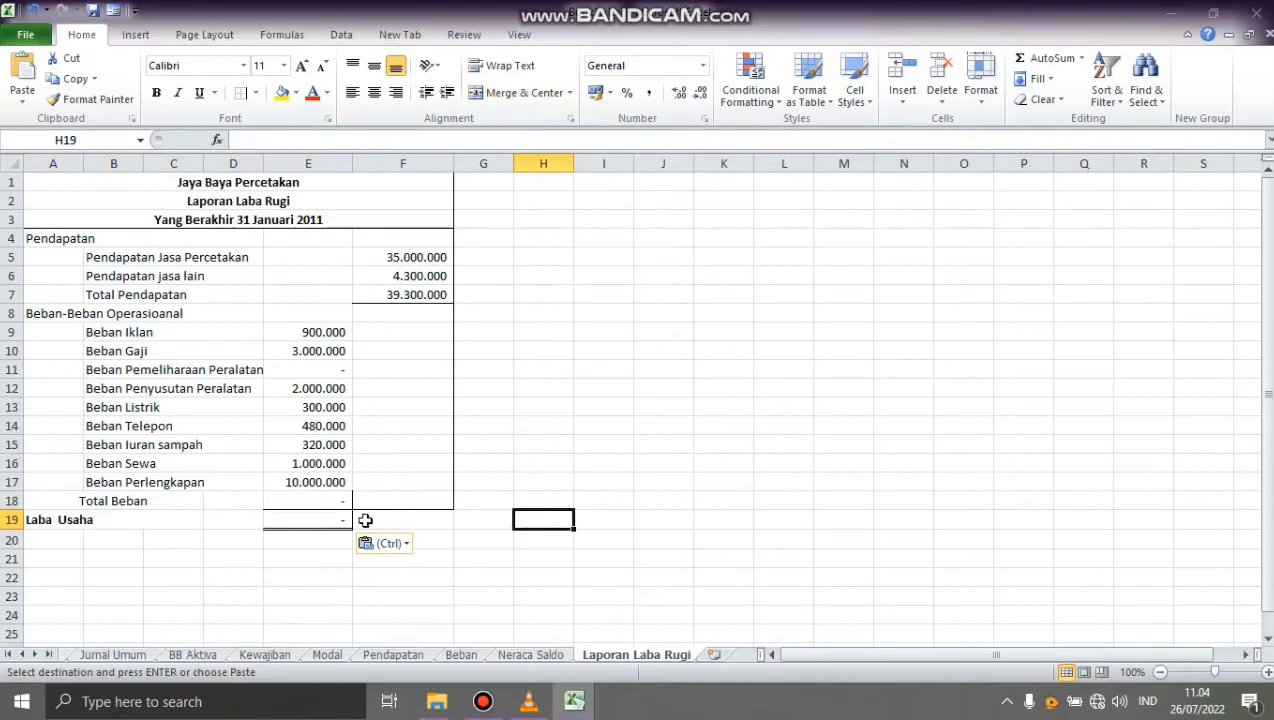
Step: Remove all borders from the Total Beban and Laba Usaha amount cells E18 and E19
{"action": "left_click", "coordinate": [335, 522]}
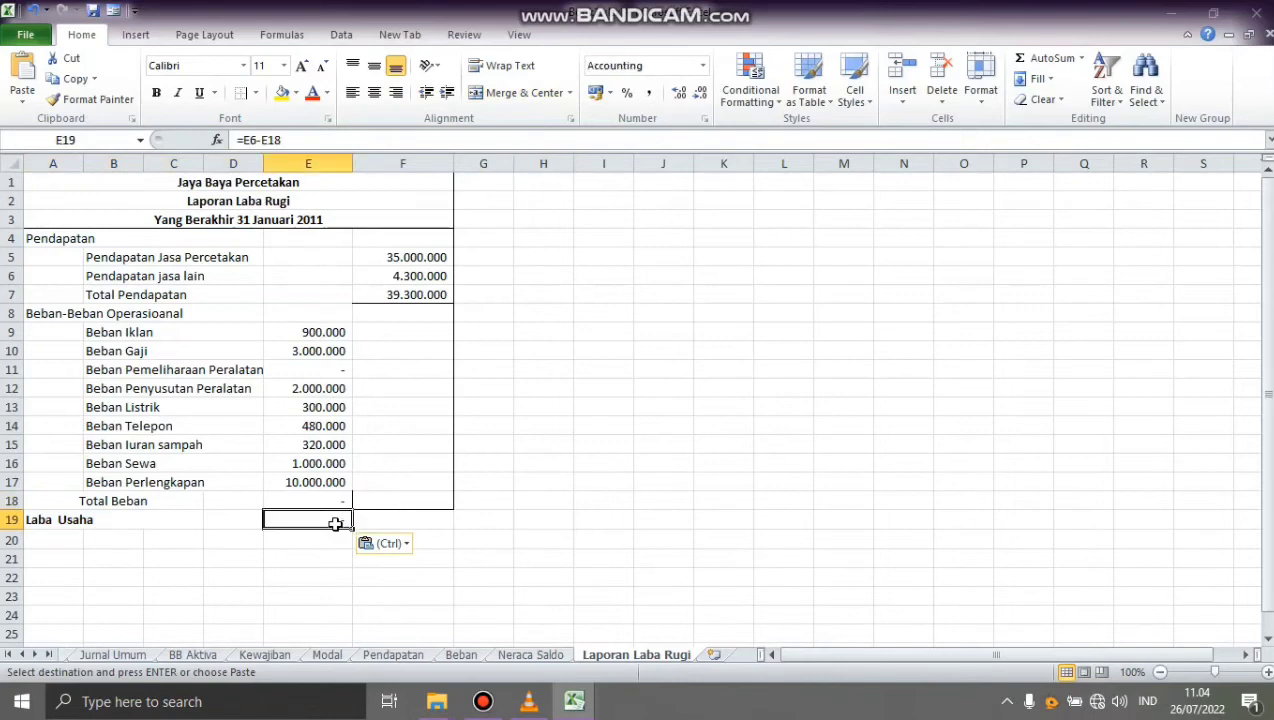
{"action": "double_click", "coordinate": [335, 521]}
{"action": "left_click", "coordinate": [445, 560]}
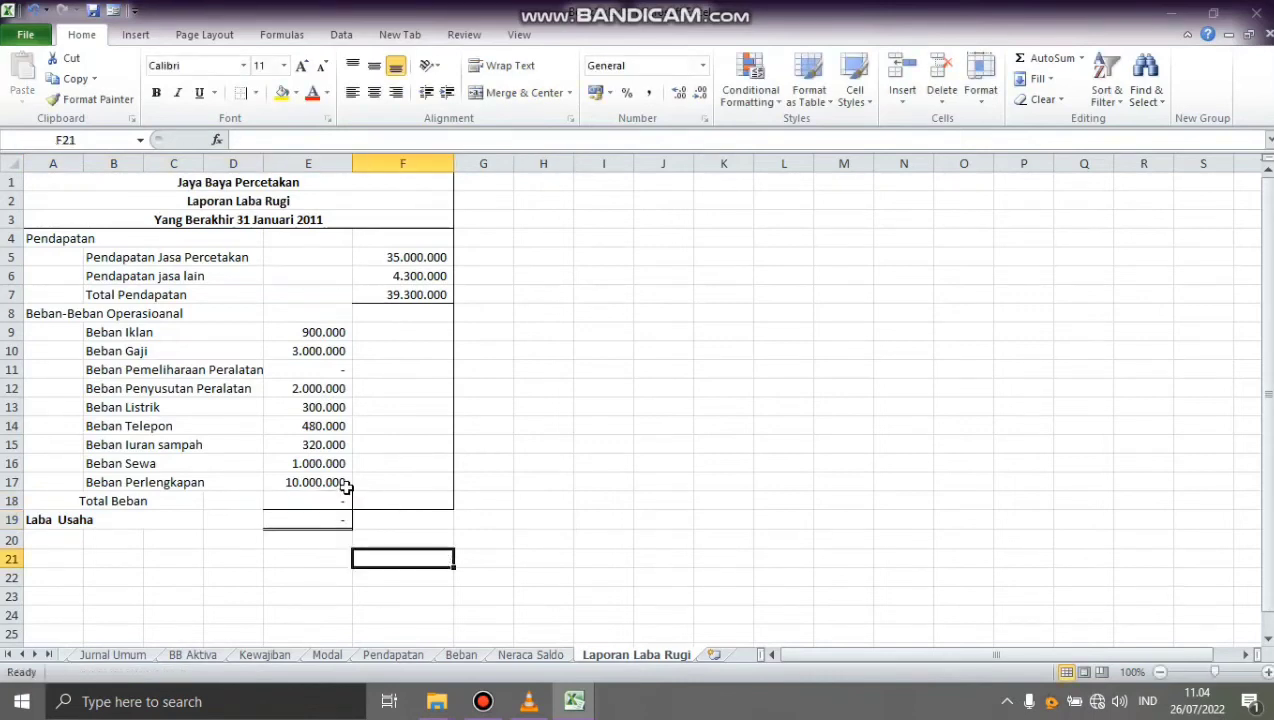
{"action": "left_click", "coordinate": [316, 498]}
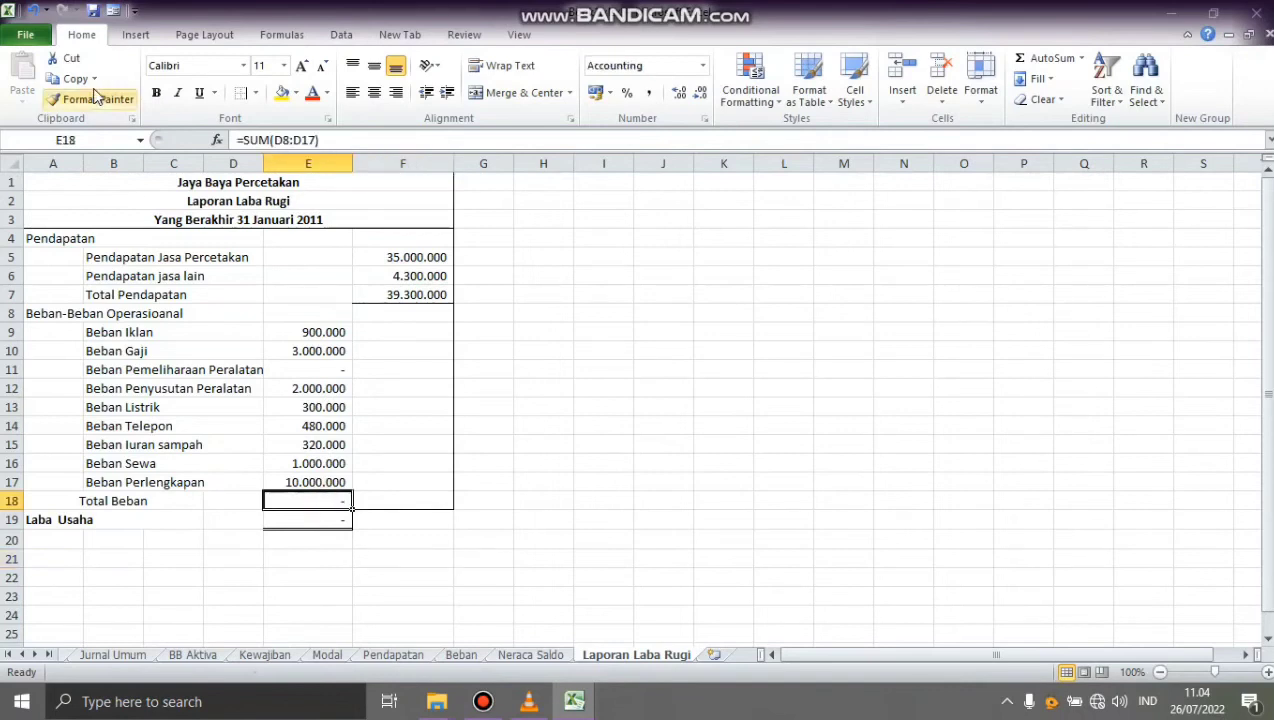
{"action": "left_click", "coordinate": [255, 93]}
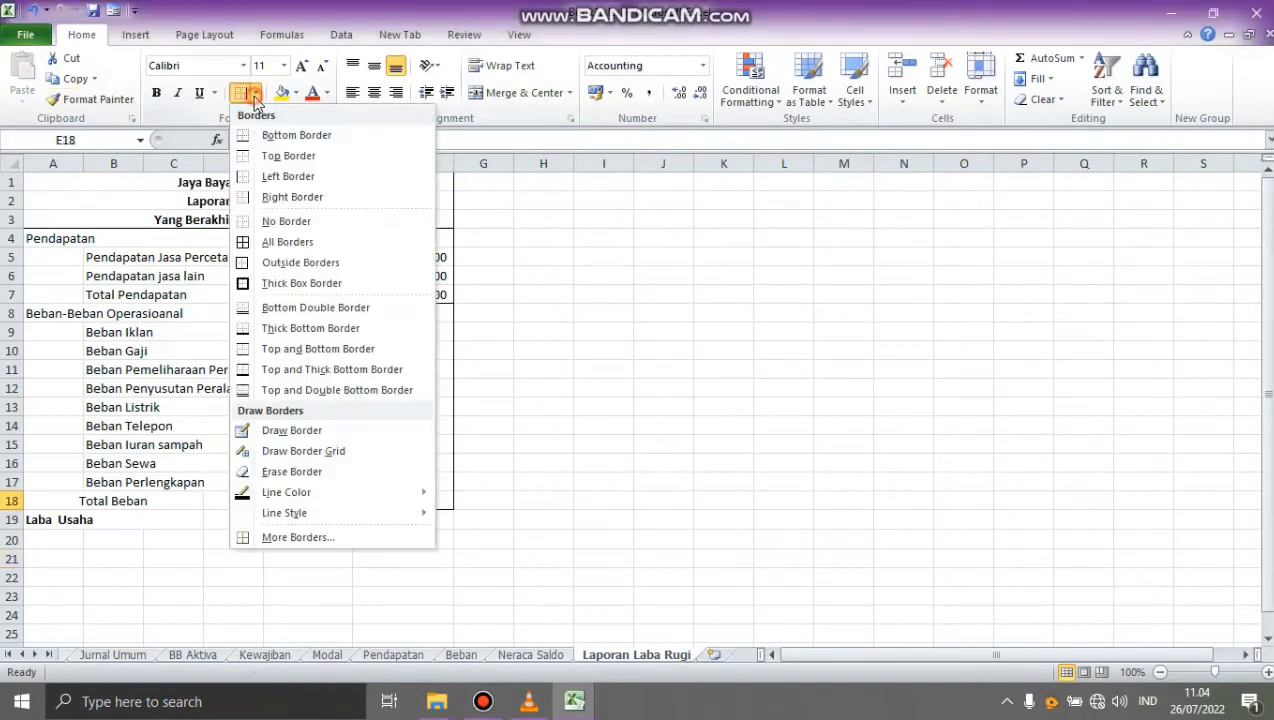
{"action": "left_click", "coordinate": [265, 223]}
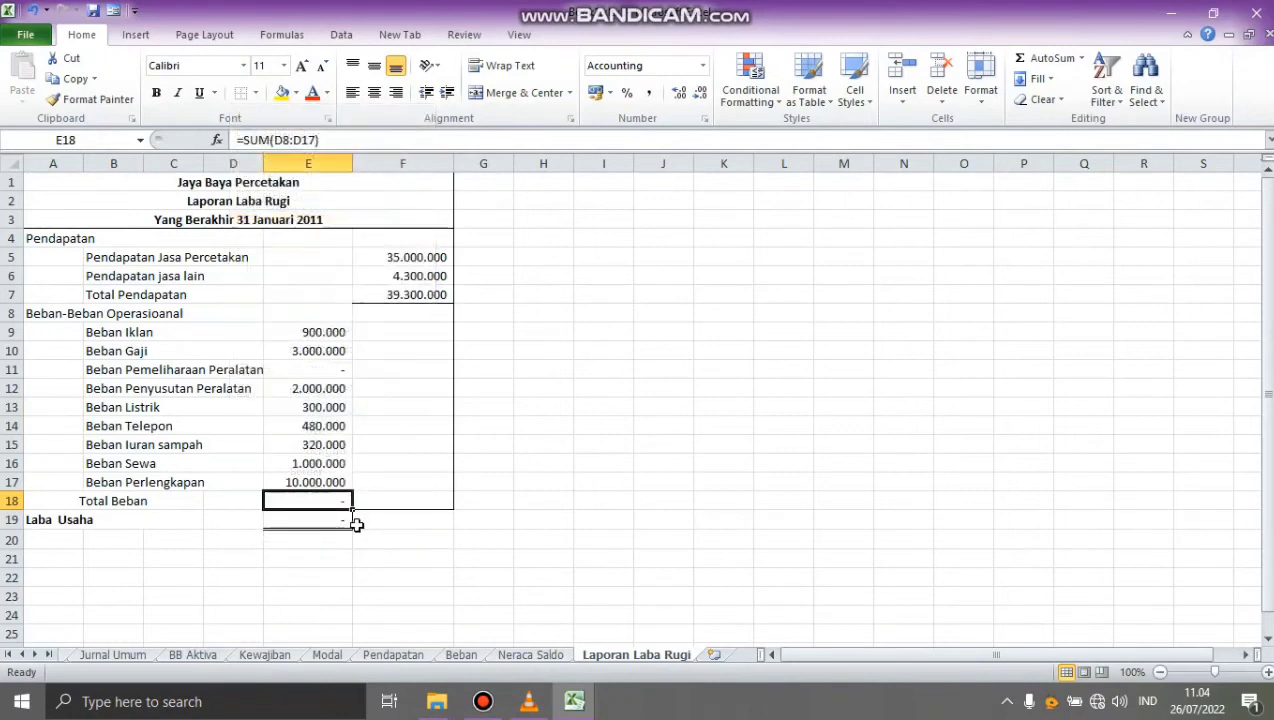
{"action": "left_click", "coordinate": [331, 524]}
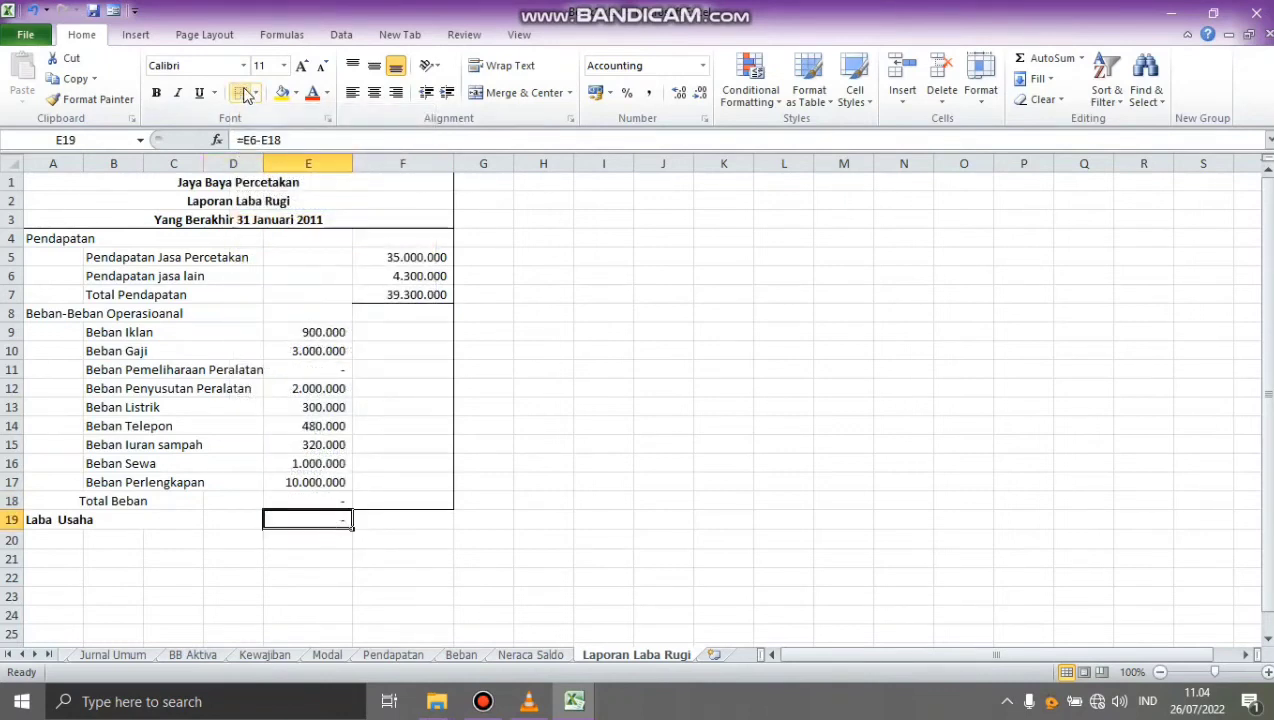
{"action": "left_click", "coordinate": [527, 515]}
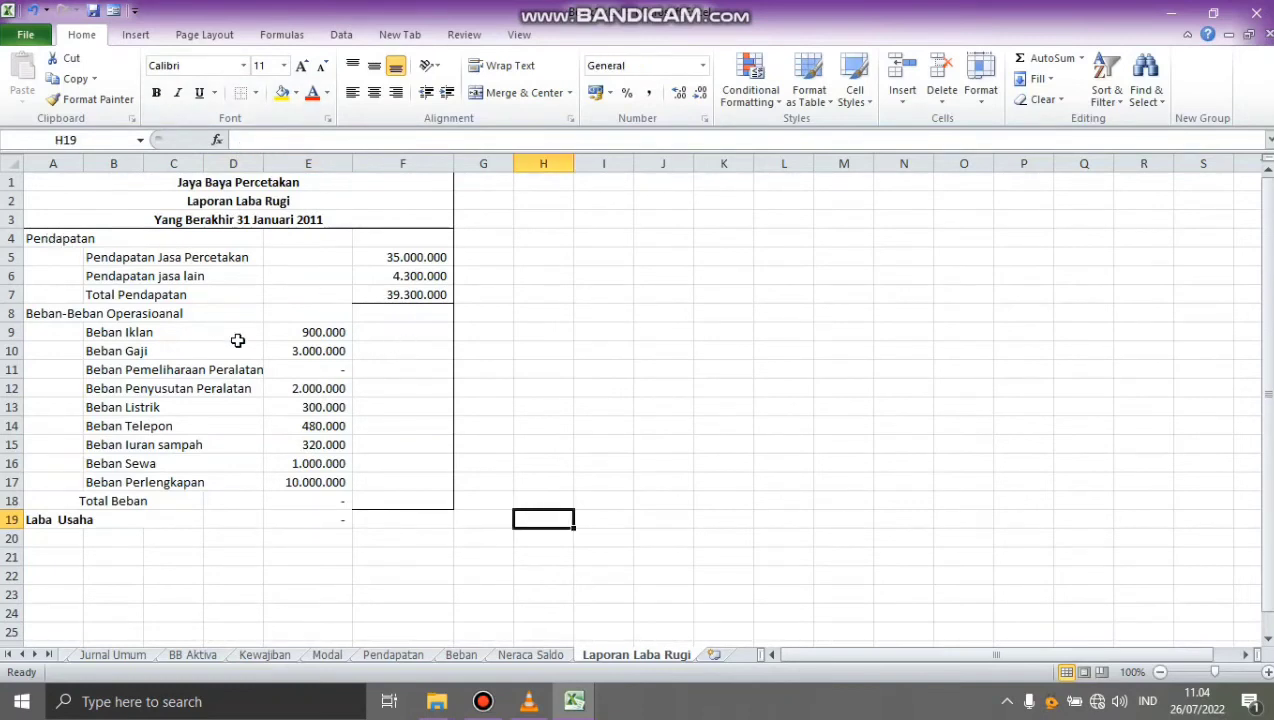
Step: Apply outside borders around the statement body A4:F20
{"action": "left_click_drag", "start_coordinate": [62, 236], "coordinate": [406, 534]}
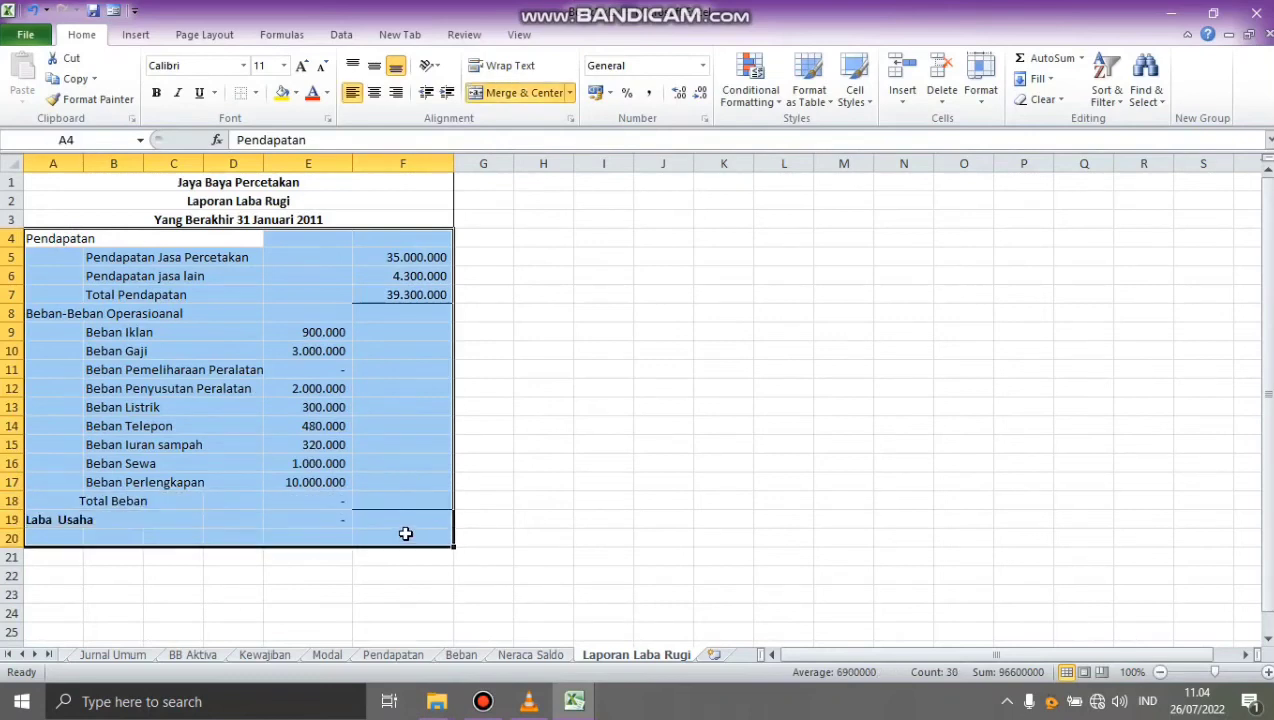
{"action": "left_click", "coordinate": [255, 93]}
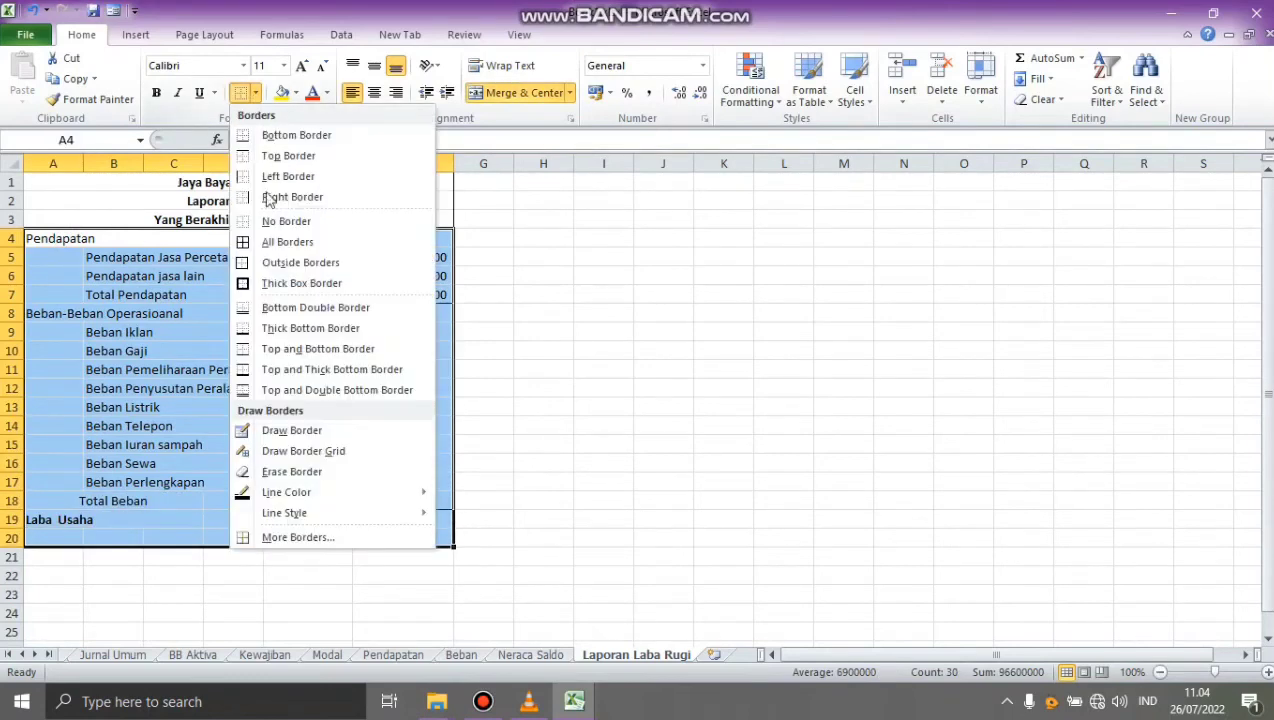
{"action": "left_click", "coordinate": [281, 262]}
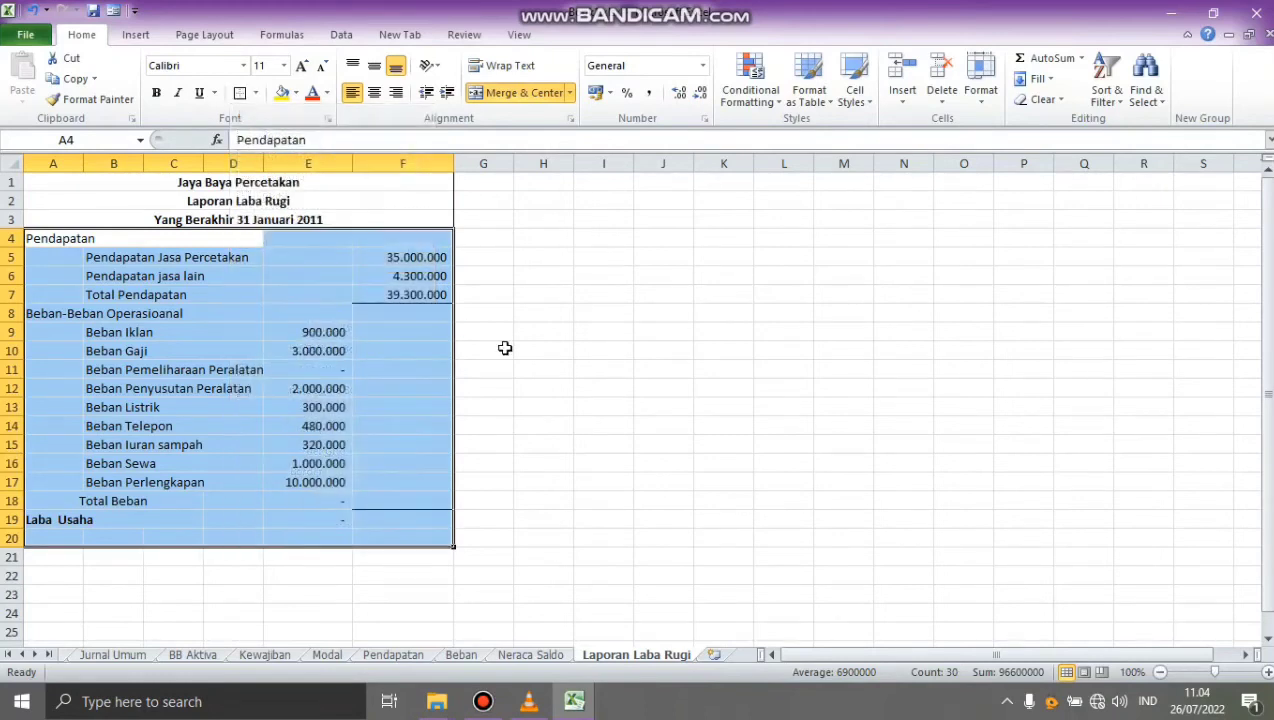
{"action": "left_click", "coordinate": [624, 407]}
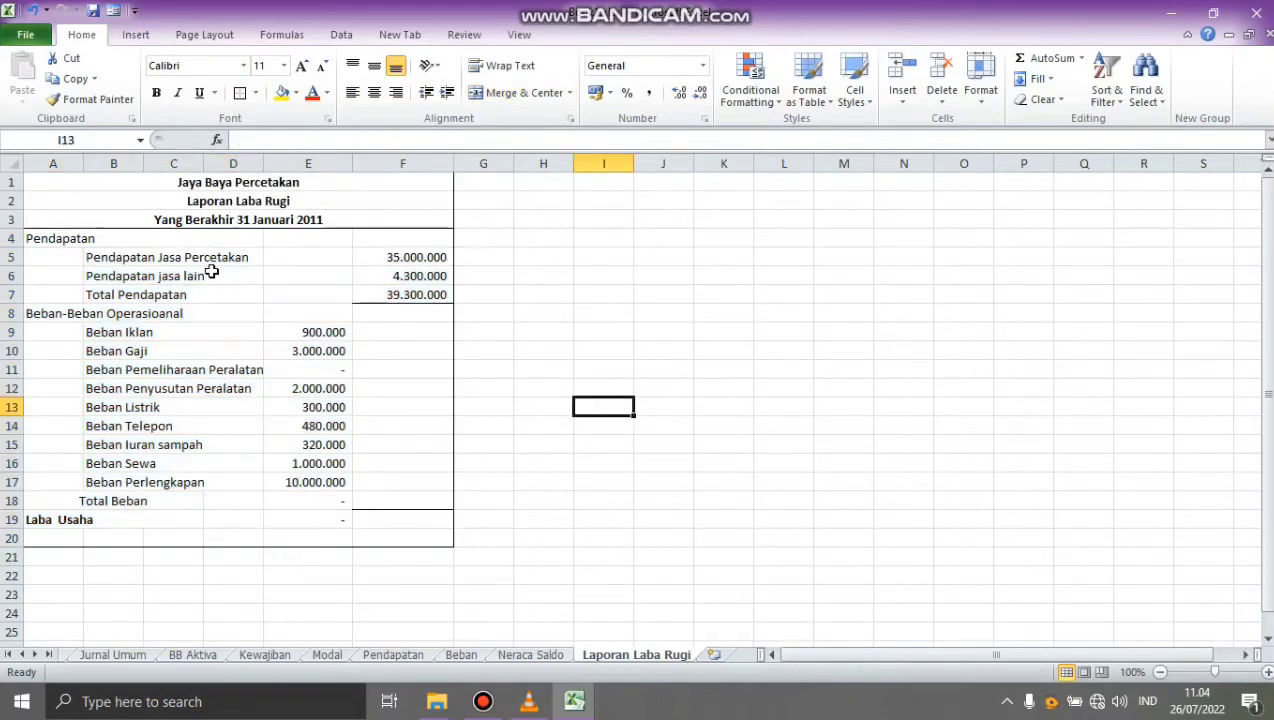
Step: Clear the external workbook link from the Pendapatan Jasa Percetakan amount in F5 and start a new formula there
{"action": "left_click", "coordinate": [444, 257]}
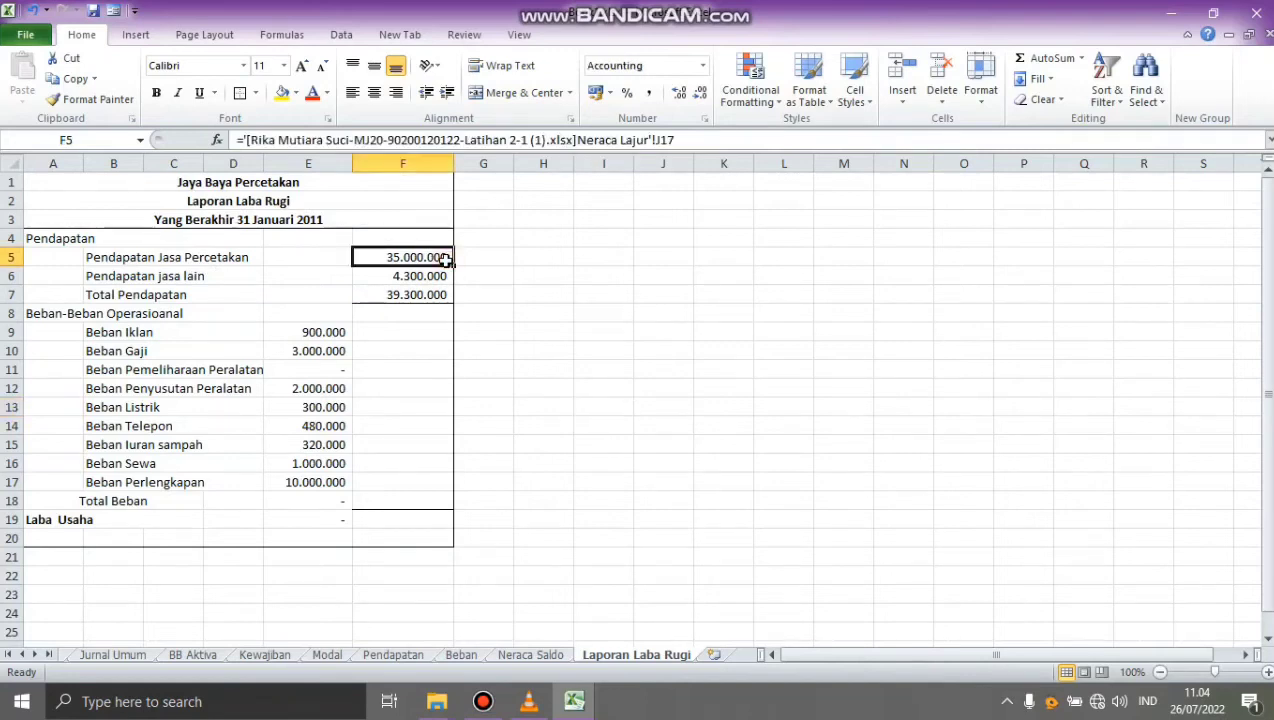
{"action": "key", "text": "BackSpace"}
{"action": "type", "text": "="}
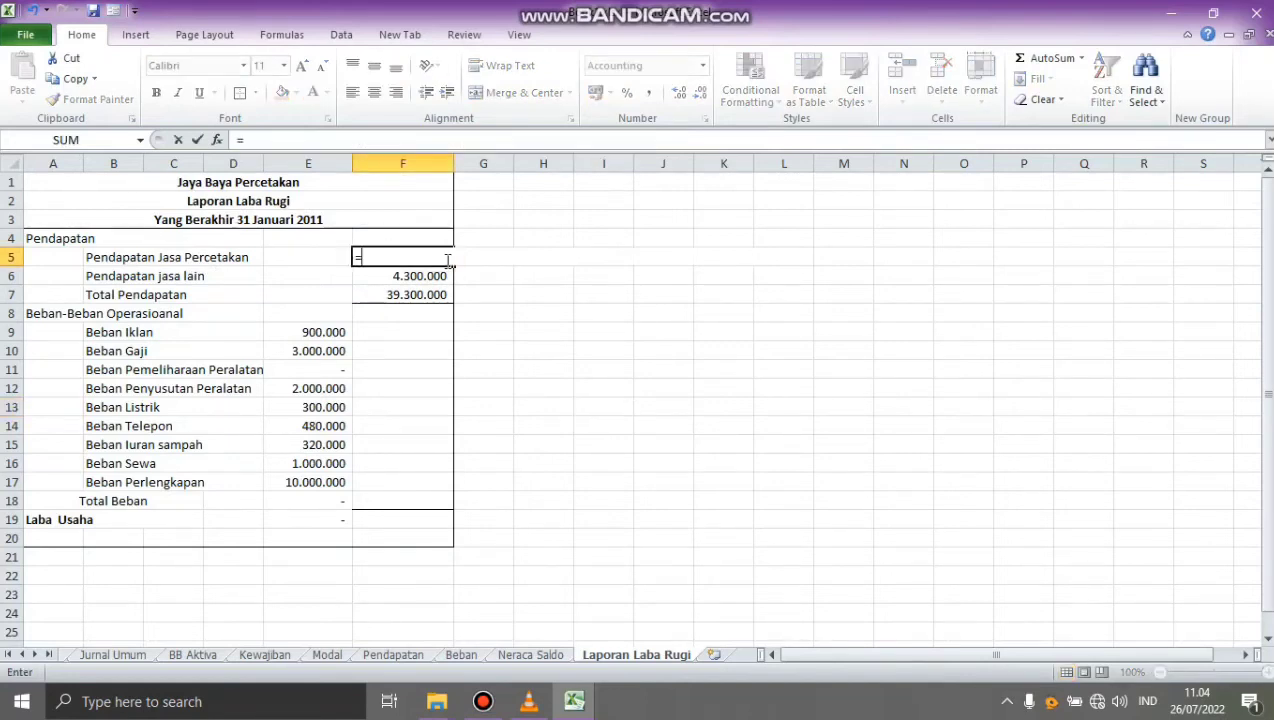
{"action": "left_click", "coordinate": [548, 654]}
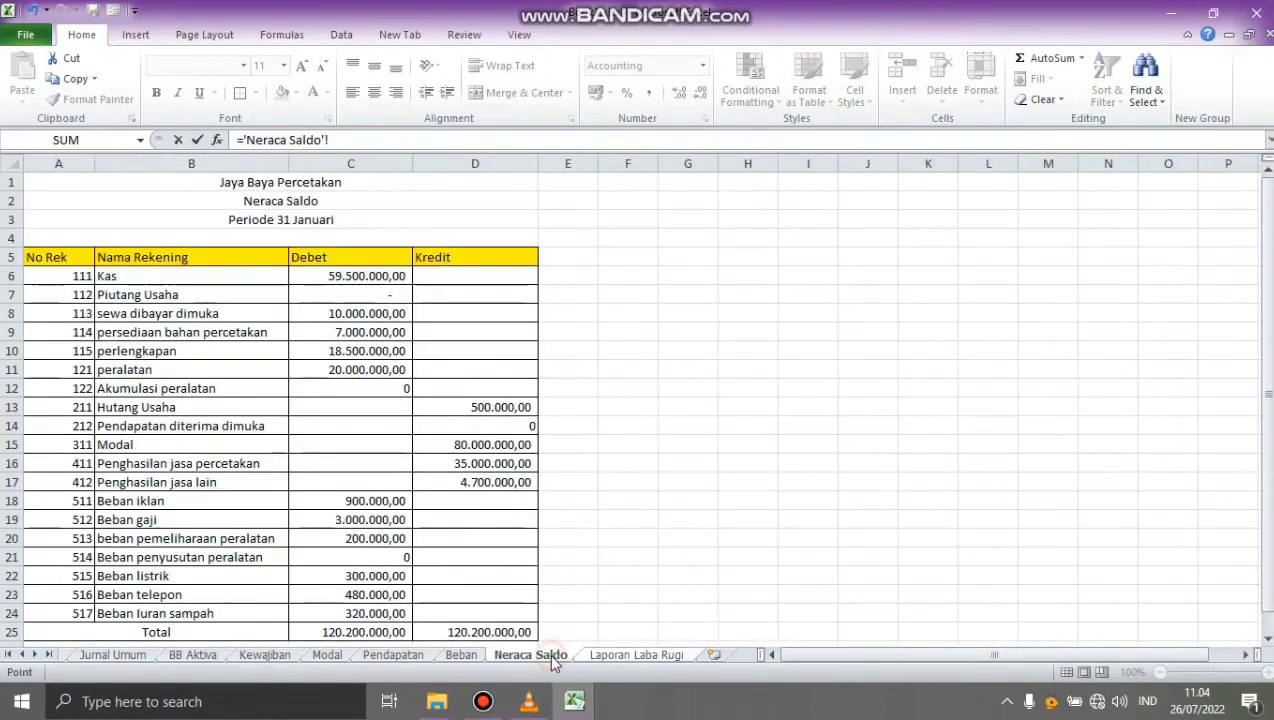
{"action": "left_click", "coordinate": [626, 658]}
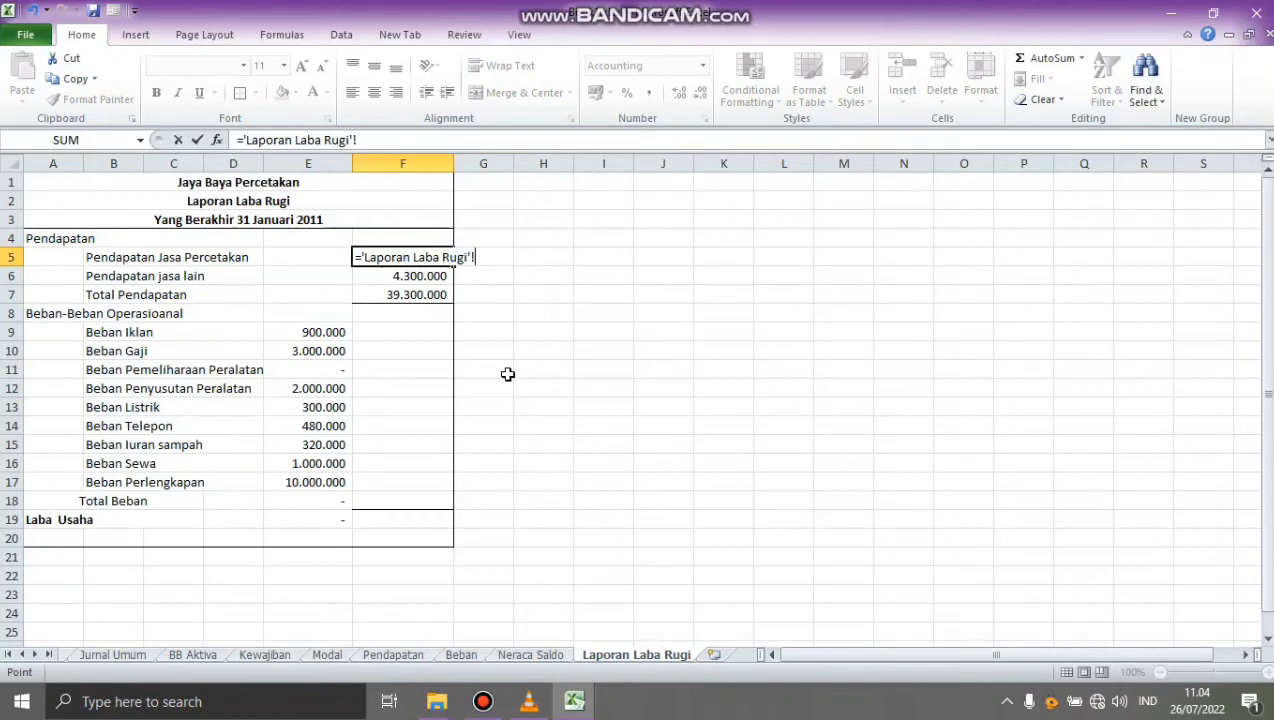
{"action": "key", "text": "BackSpace"}
{"action": "key", "text": "BackSpace"}
{"action": "key", "text": "BackSpace"}
{"action": "key", "text": "BackSpace"}
{"action": "key", "text": "BackSpace"}
{"action": "key", "text": "BackSpace"}
{"action": "key", "text": "BackSpace"}
{"action": "key", "text": "BackSpace"}
{"action": "key", "text": "BackSpace"}
{"action": "key", "text": "BackSpace"}
{"action": "key", "text": "BackSpace"}
{"action": "key", "text": "BackSpace"}
{"action": "key", "text": "BackSpace"}
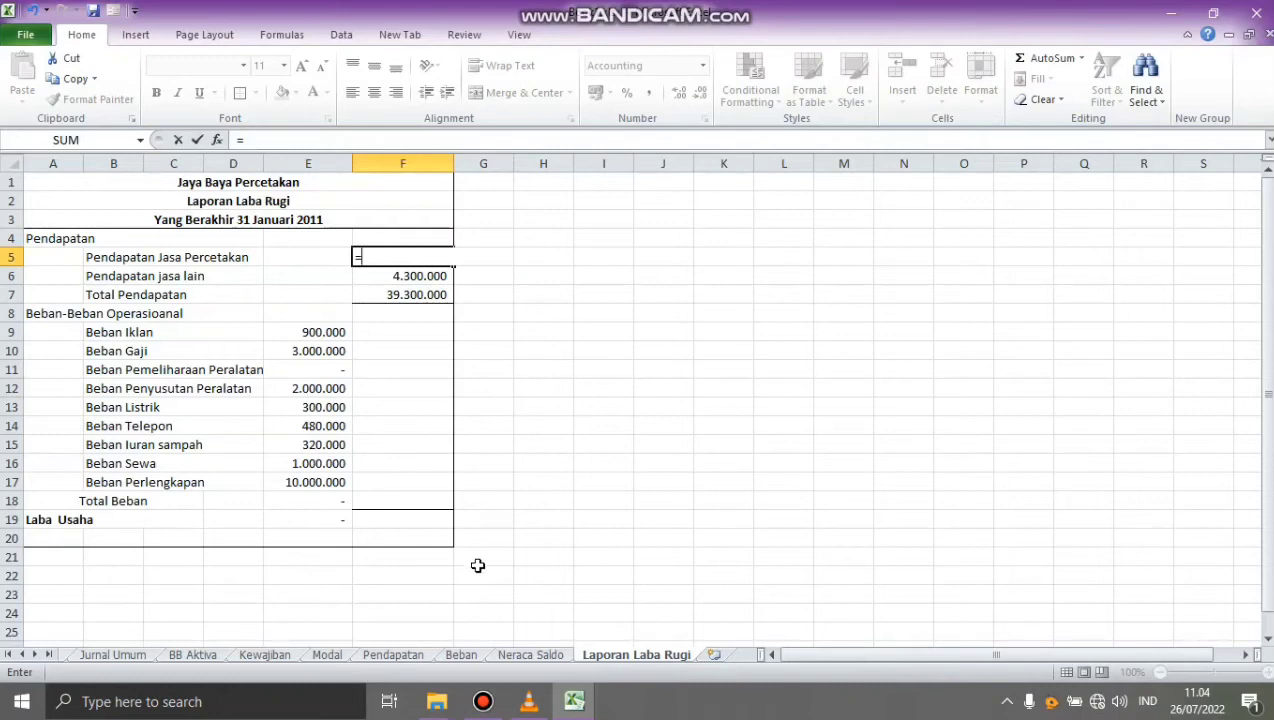
Step: Complete the F5 formula with a reference to the Penghasilan jasa percetakan credit, cell D16 of the Neraca Saldo sheet
{"action": "left_click", "coordinate": [530, 655]}
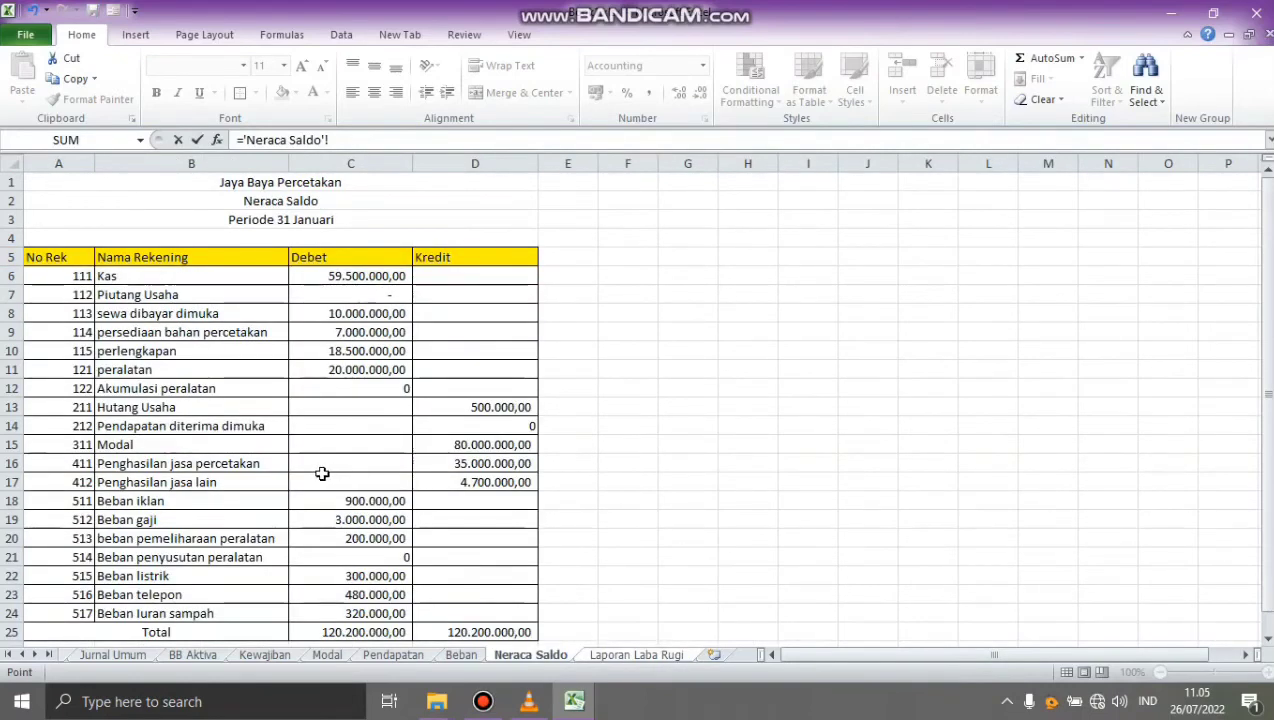
{"action": "left_click", "coordinate": [444, 470]}
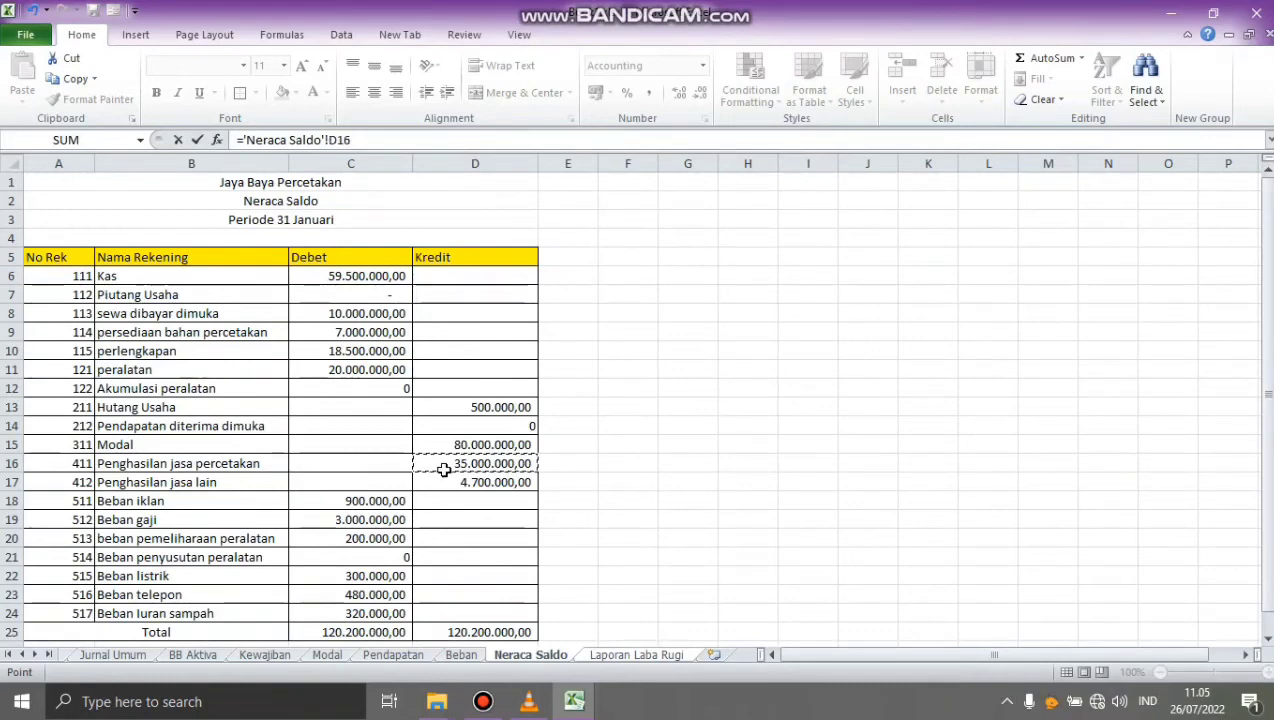
{"action": "key", "text": "Return"}
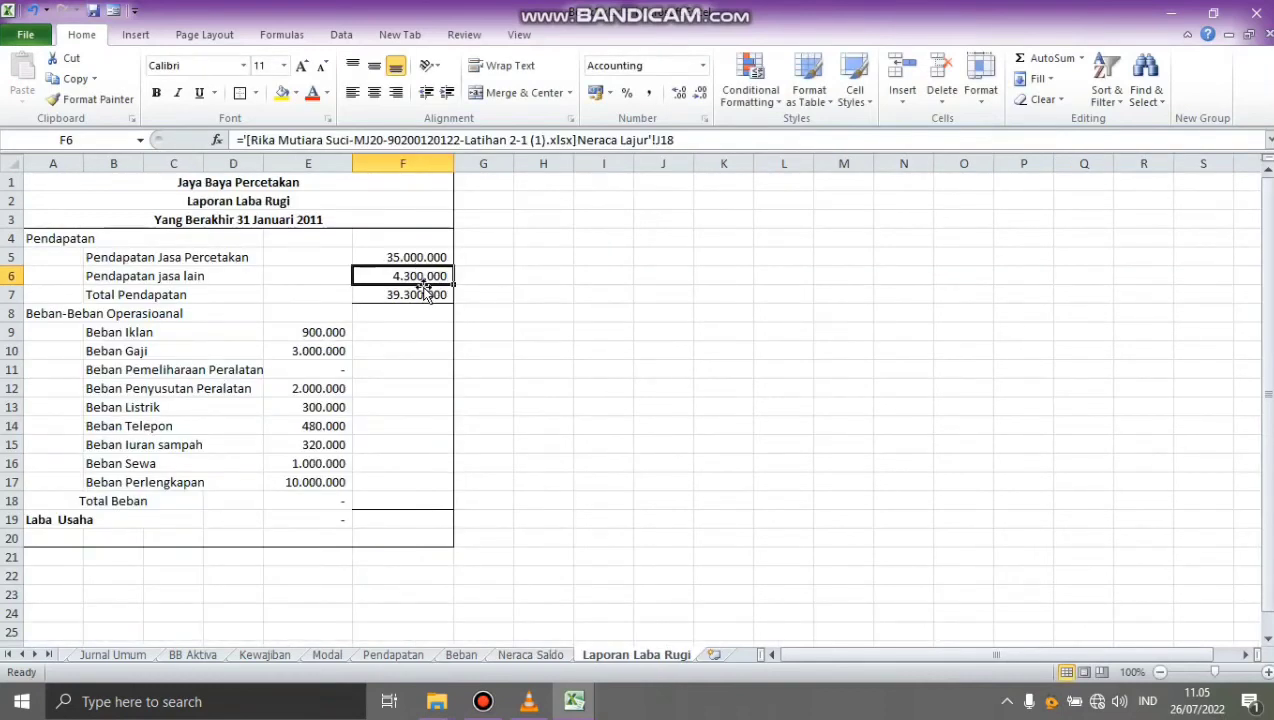
Step: Replace the Pendapatan jasa lain amount in F6 with a link to cell D17 of the Neraca Saldo sheet
{"action": "key", "text": "BackSpace"}
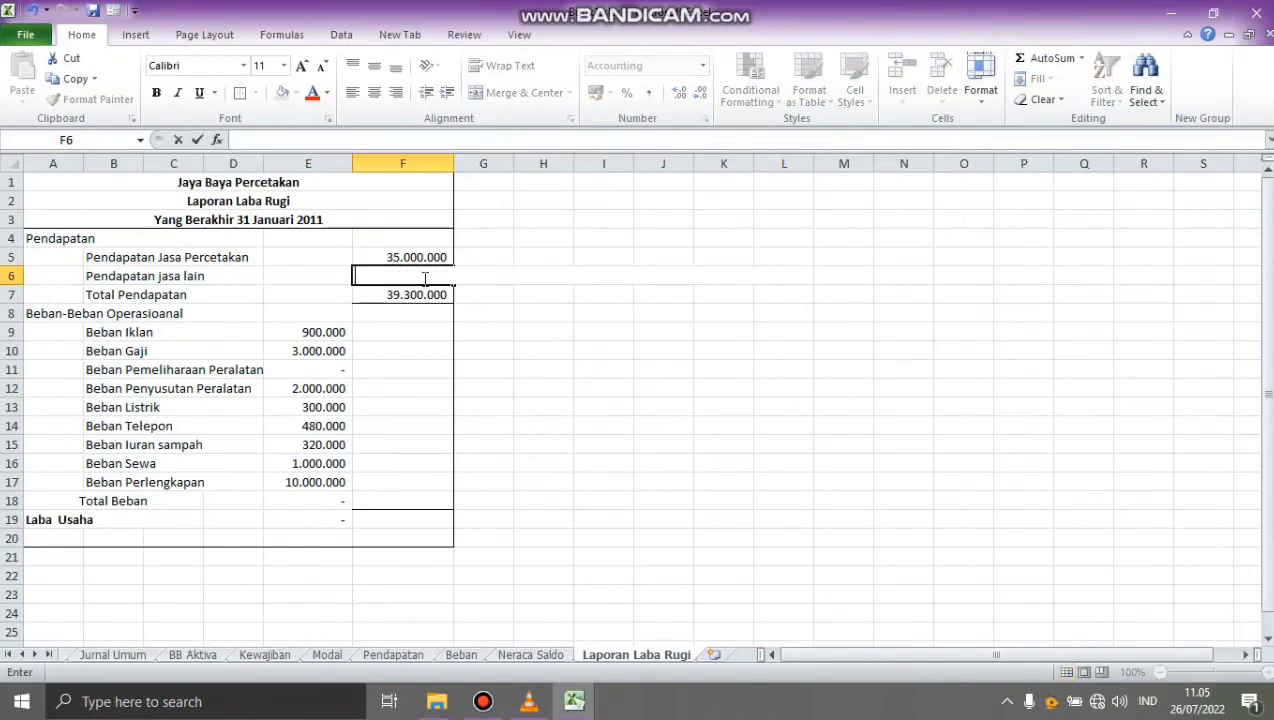
{"action": "type", "text": "="}
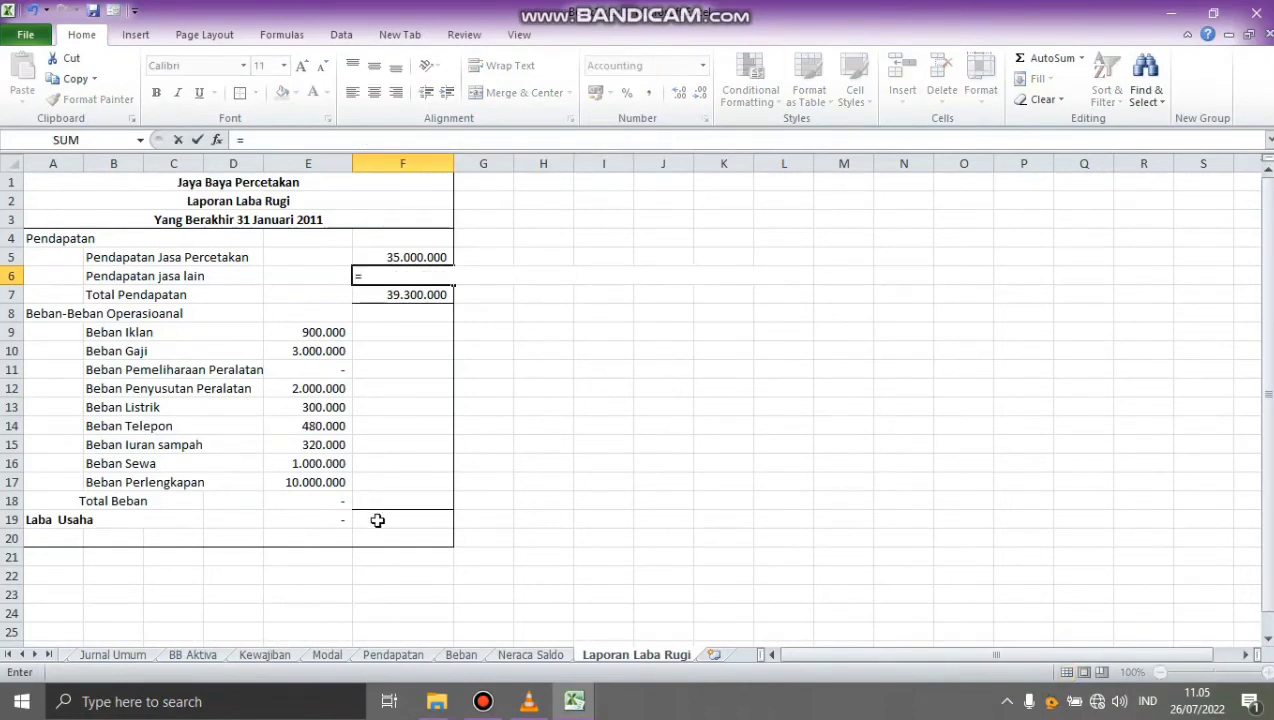
{"action": "left_click", "coordinate": [531, 655]}
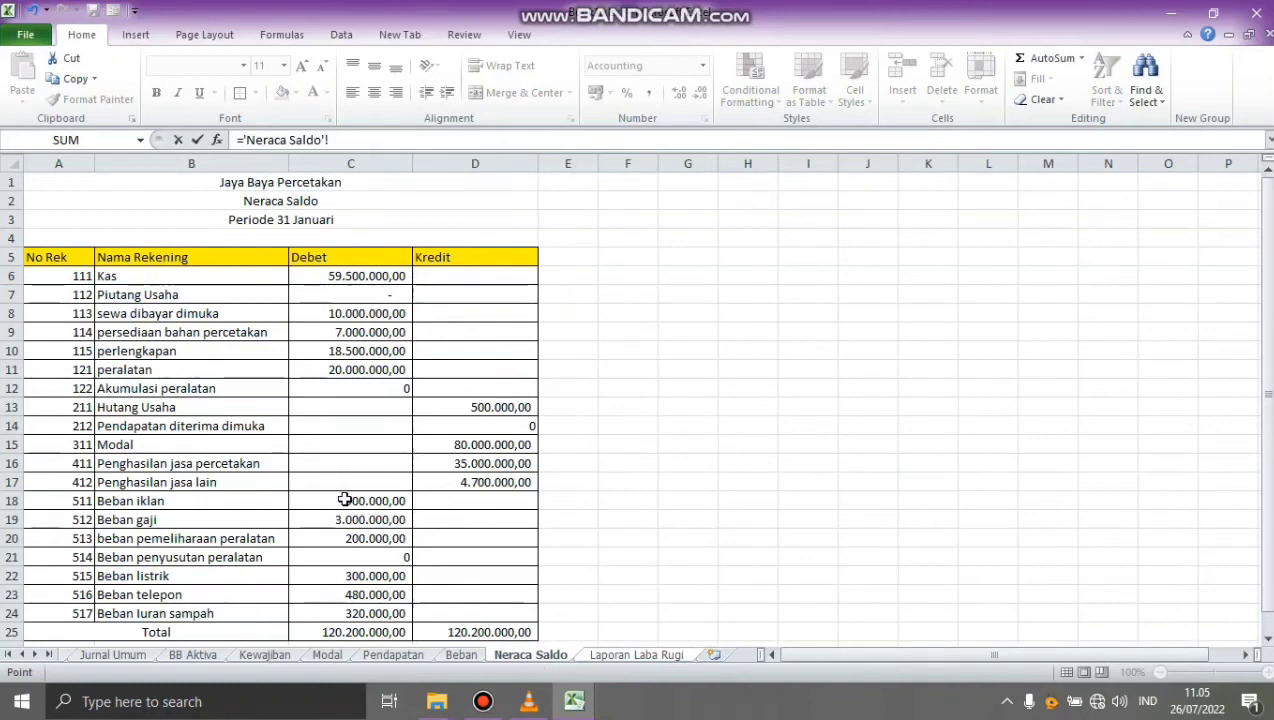
{"action": "left_click", "coordinate": [456, 485]}
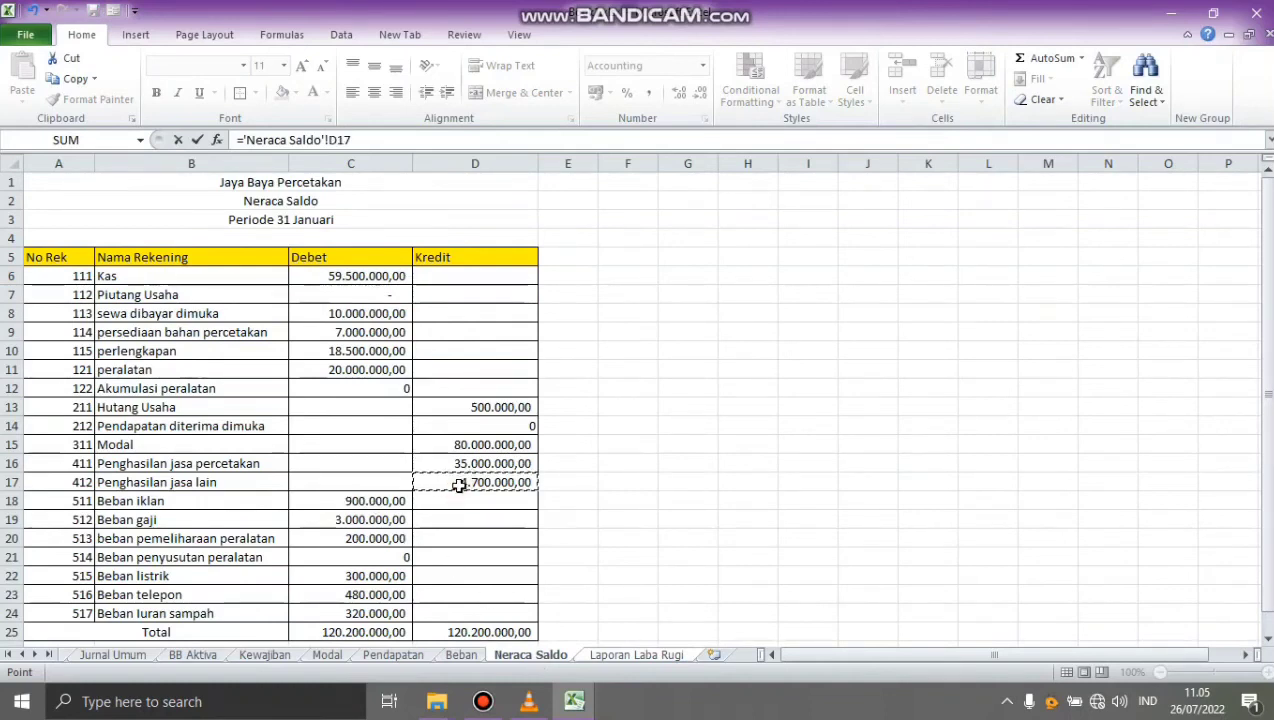
{"action": "key", "text": "Return"}
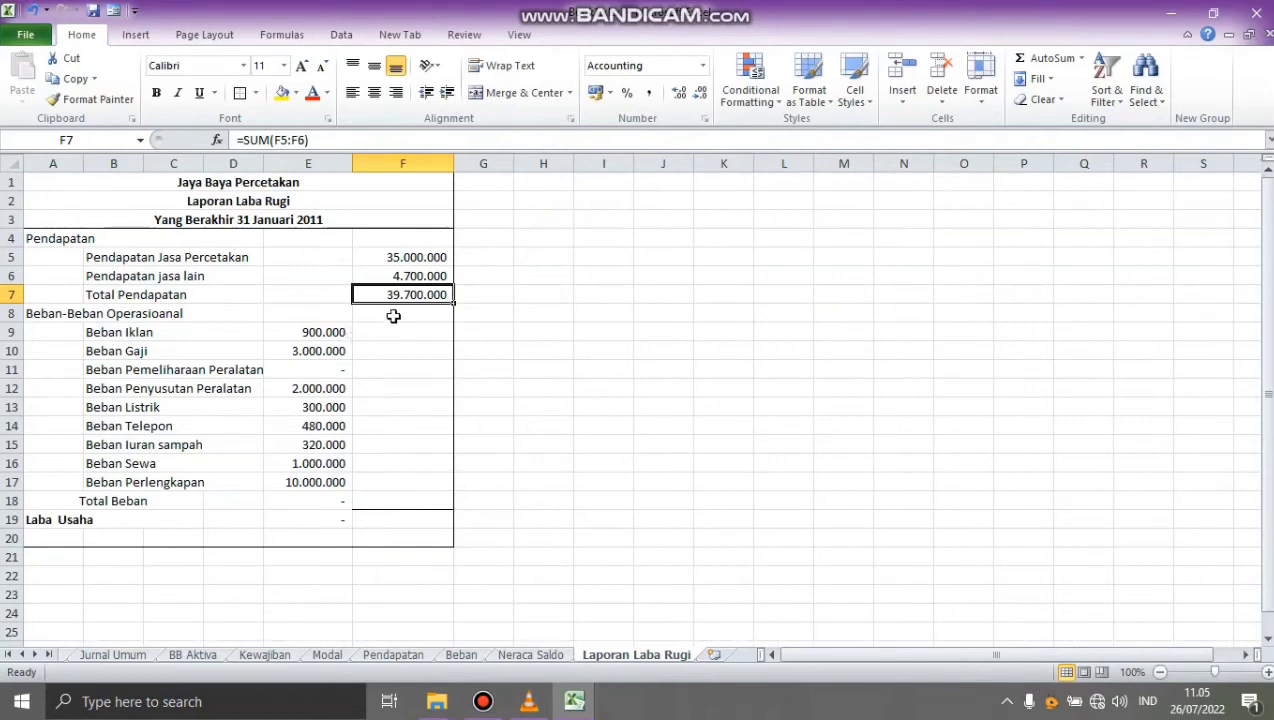
Step: Replace the Total Pendapatan formula in F7 with =F5+F6
{"action": "key", "text": "BackSpace"}
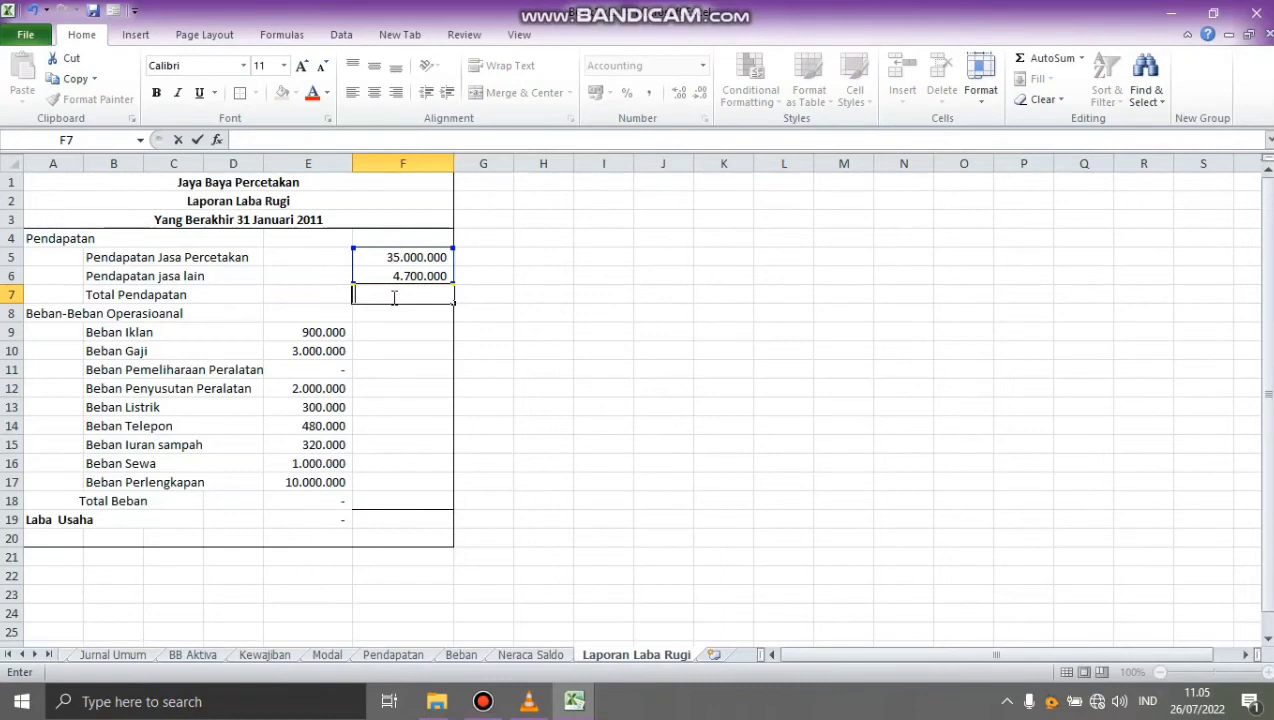
{"action": "type", "text": "="}
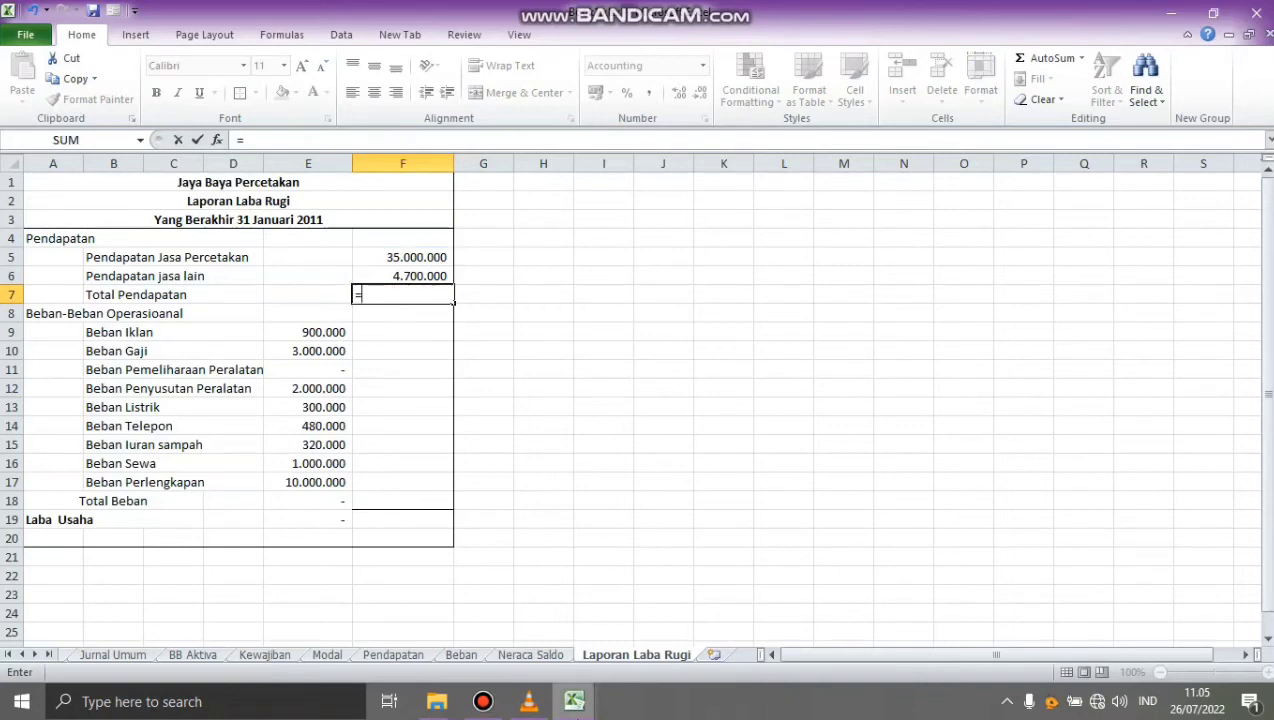
{"action": "mouse_move", "coordinate": [583, 699]}
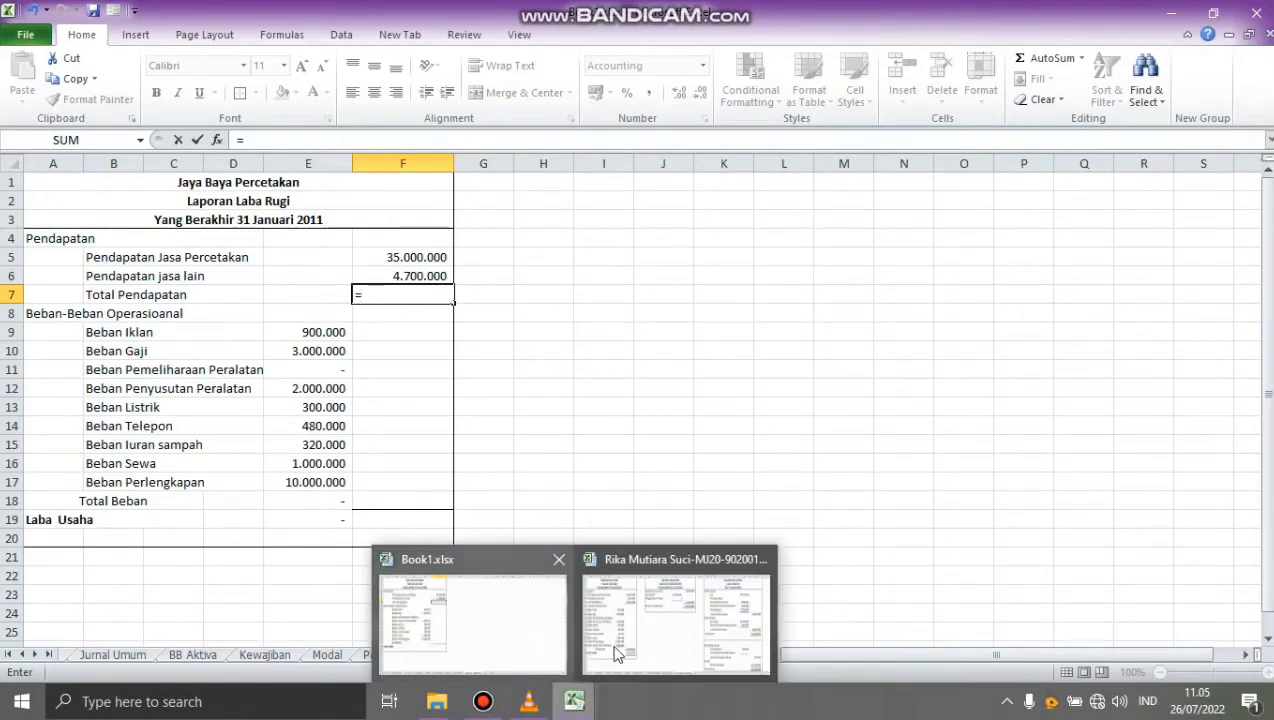
{"action": "mouse_move", "coordinate": [618, 652]}
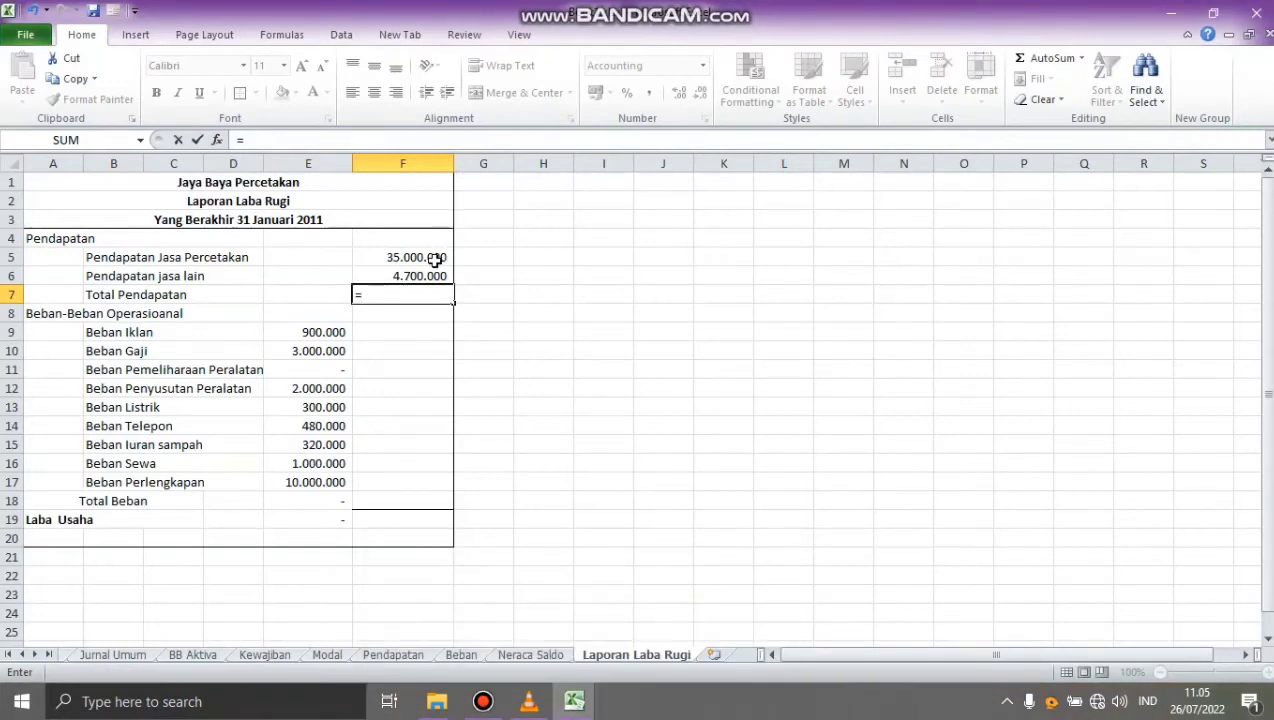
{"action": "left_click", "coordinate": [436, 263]}
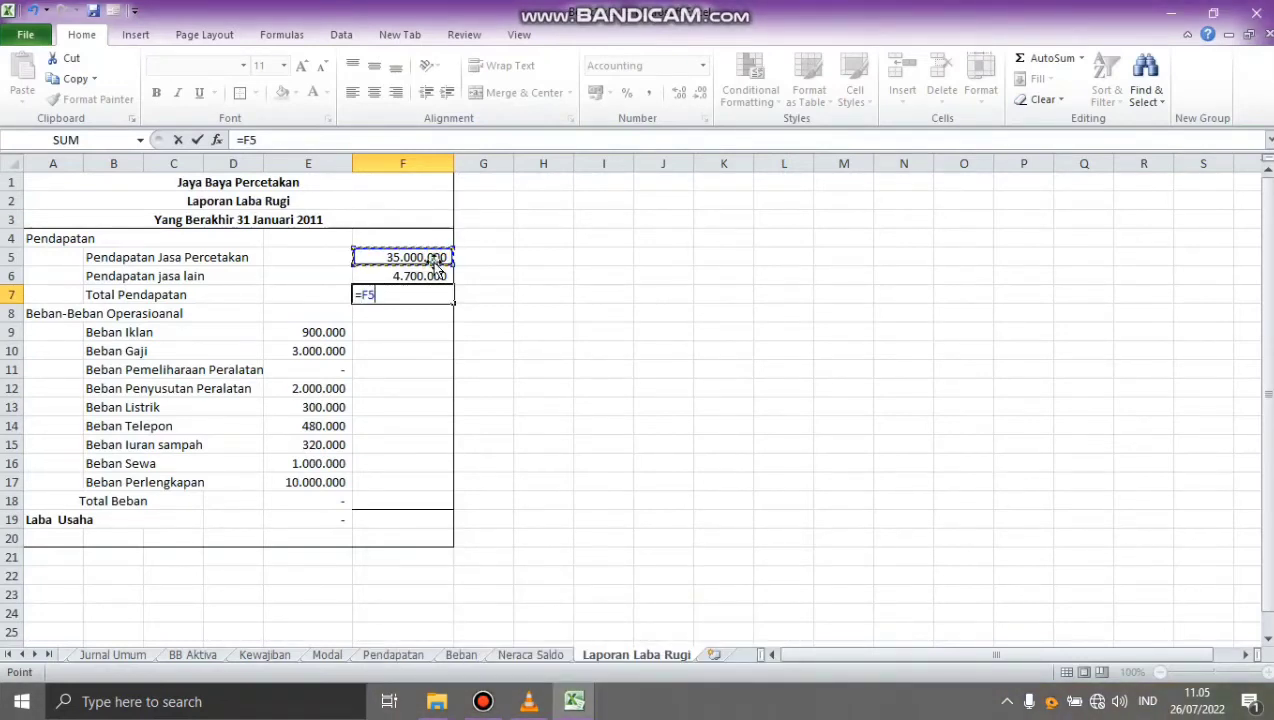
{"action": "type", "text": "+"}
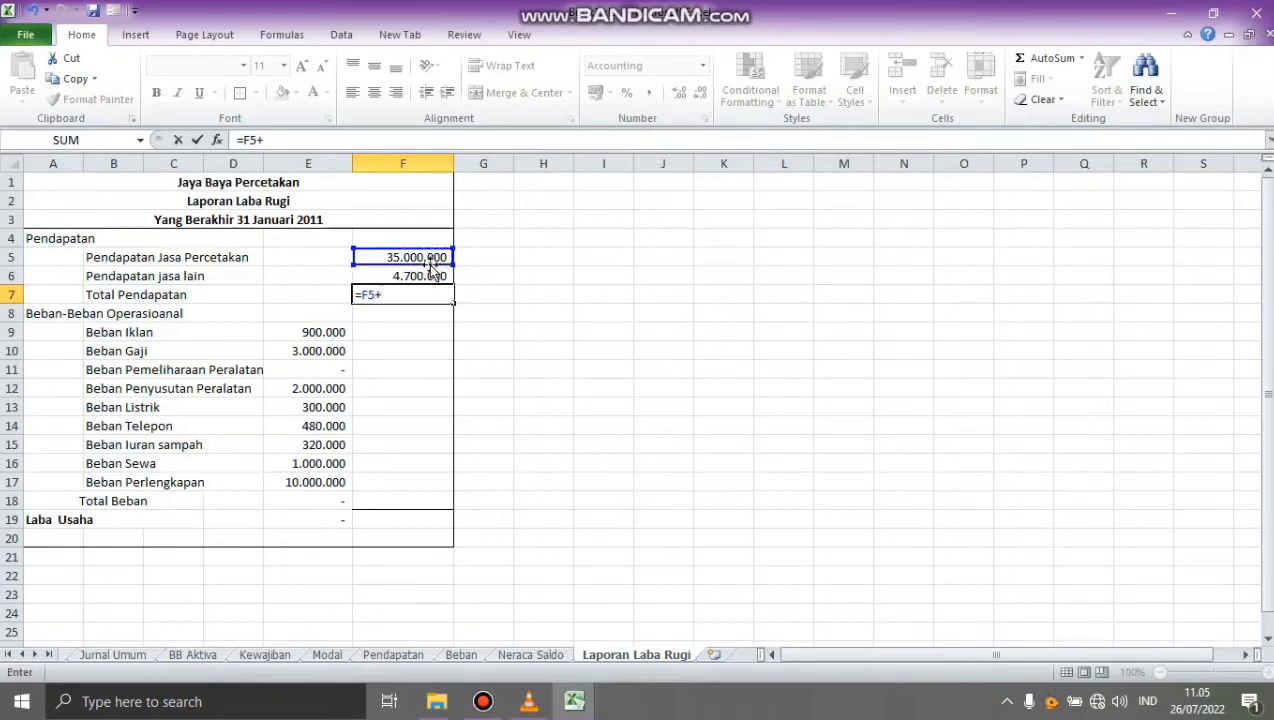
{"action": "left_click", "coordinate": [431, 275]}
{"action": "key", "text": "Return"}
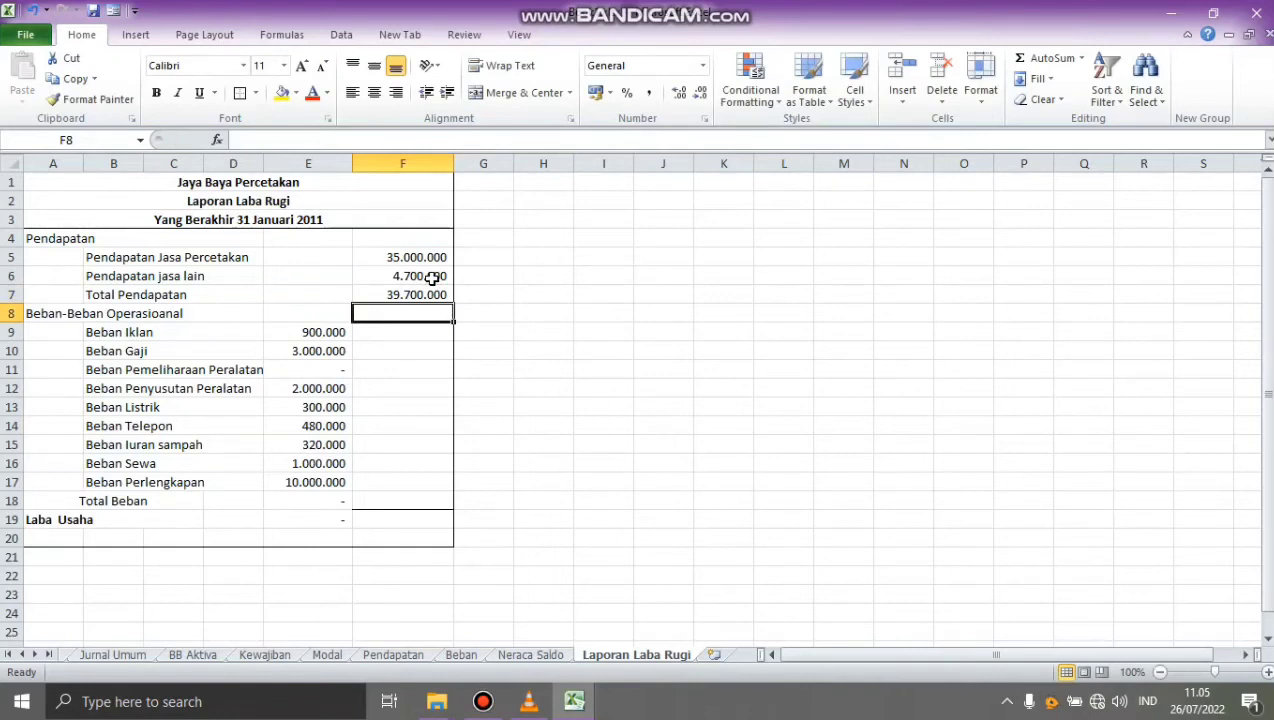
Step: Link the Beban Iklan amount in E9 and the Beban Gaji amount in E10 to cells C18 and C19 of the Neraca Saldo sheet
{"action": "left_click", "coordinate": [338, 336]}
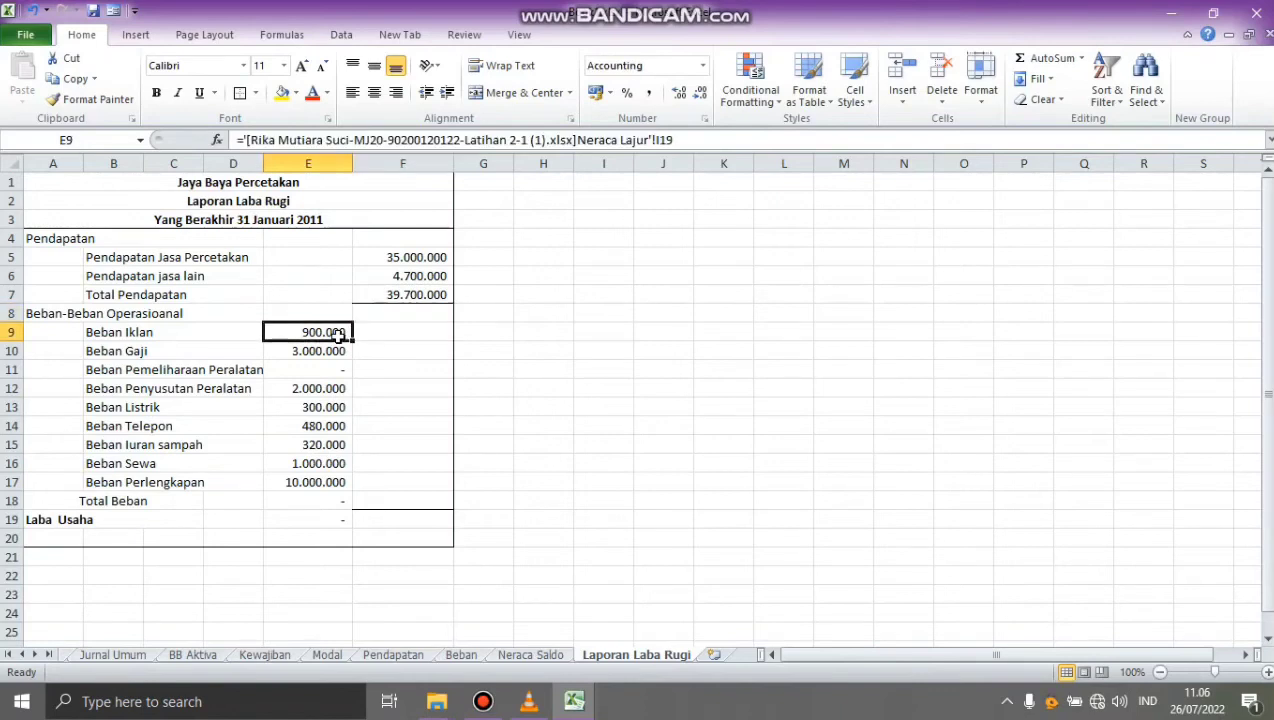
{"action": "type", "text": "="}
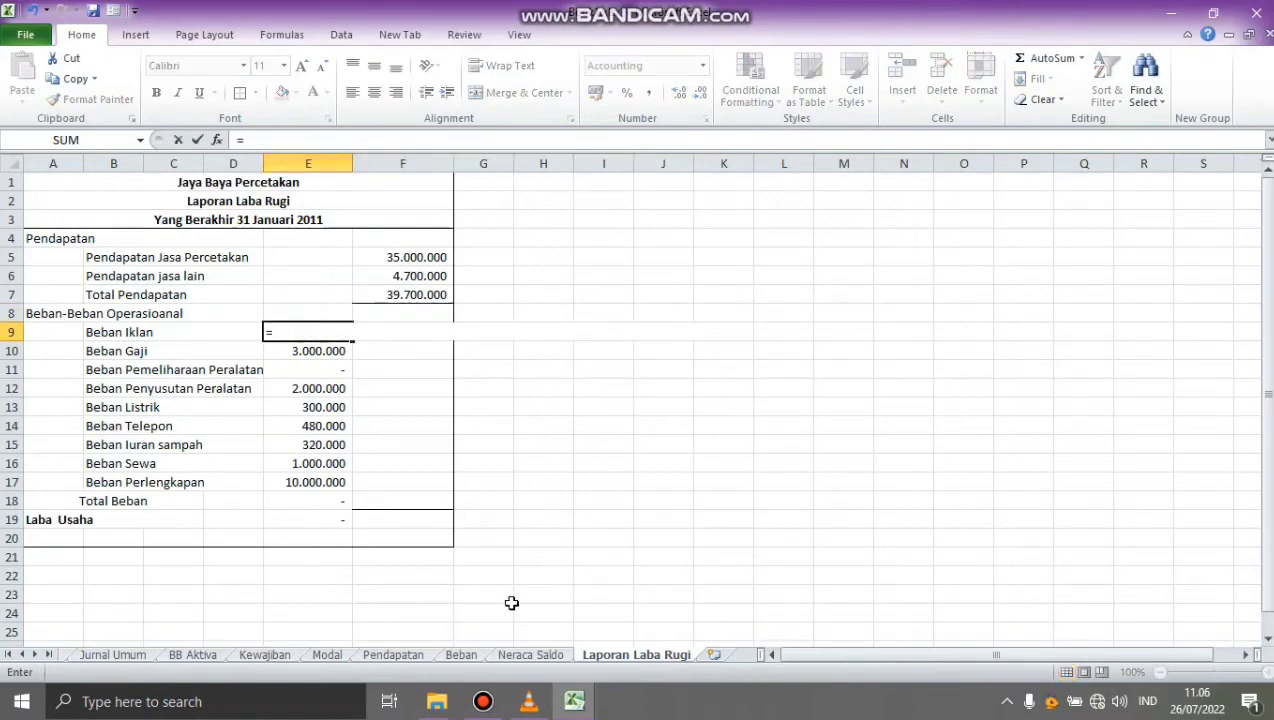
{"action": "left_click", "coordinate": [532, 655]}
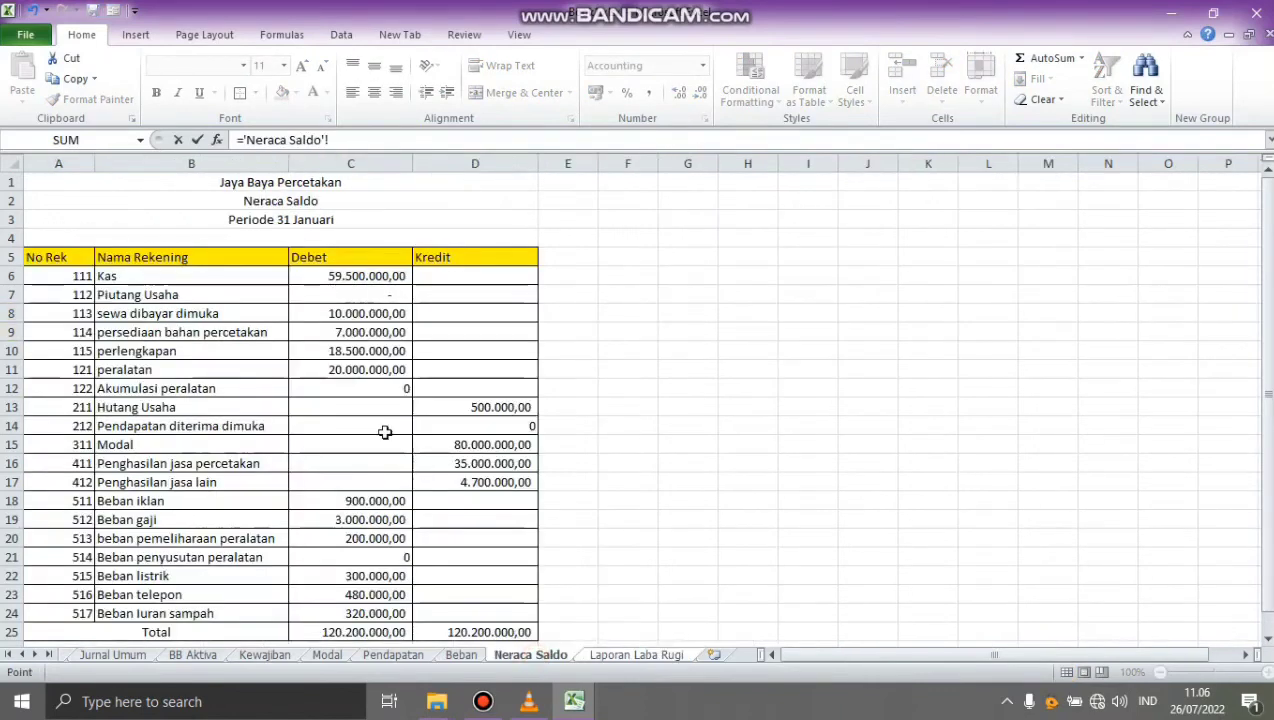
{"action": "left_click", "coordinate": [356, 500]}
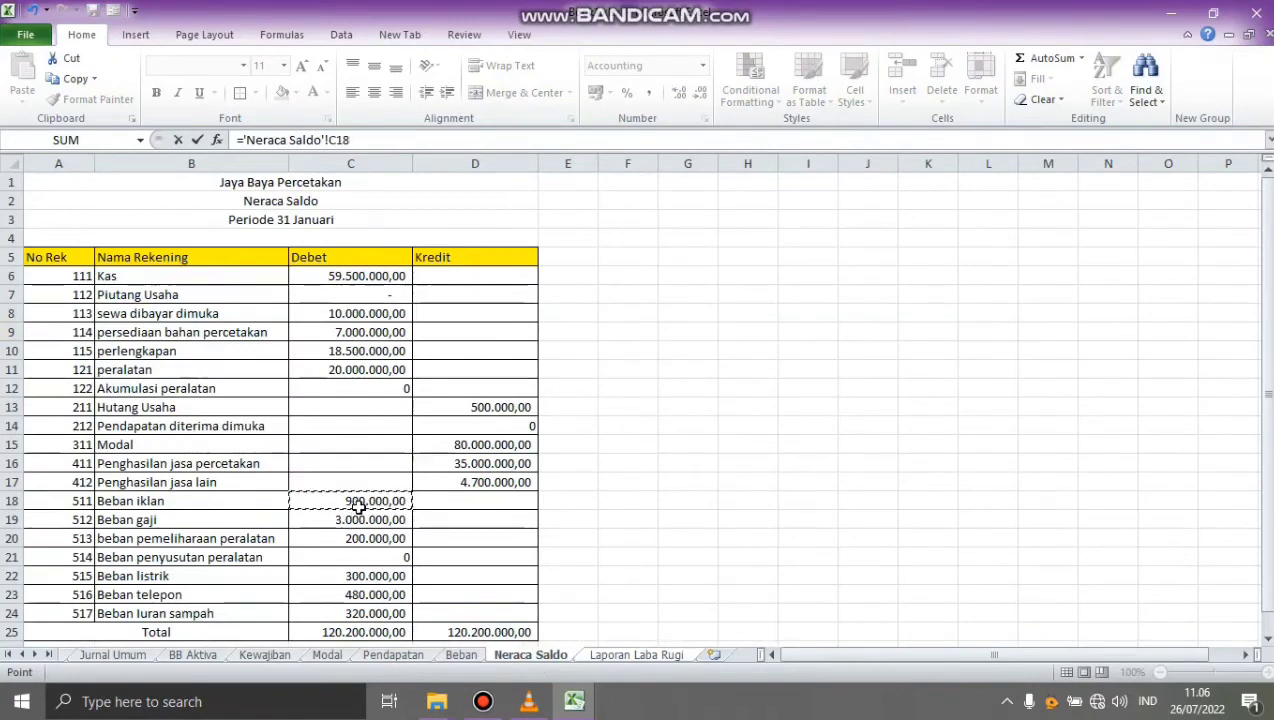
{"action": "key", "text": "Return"}
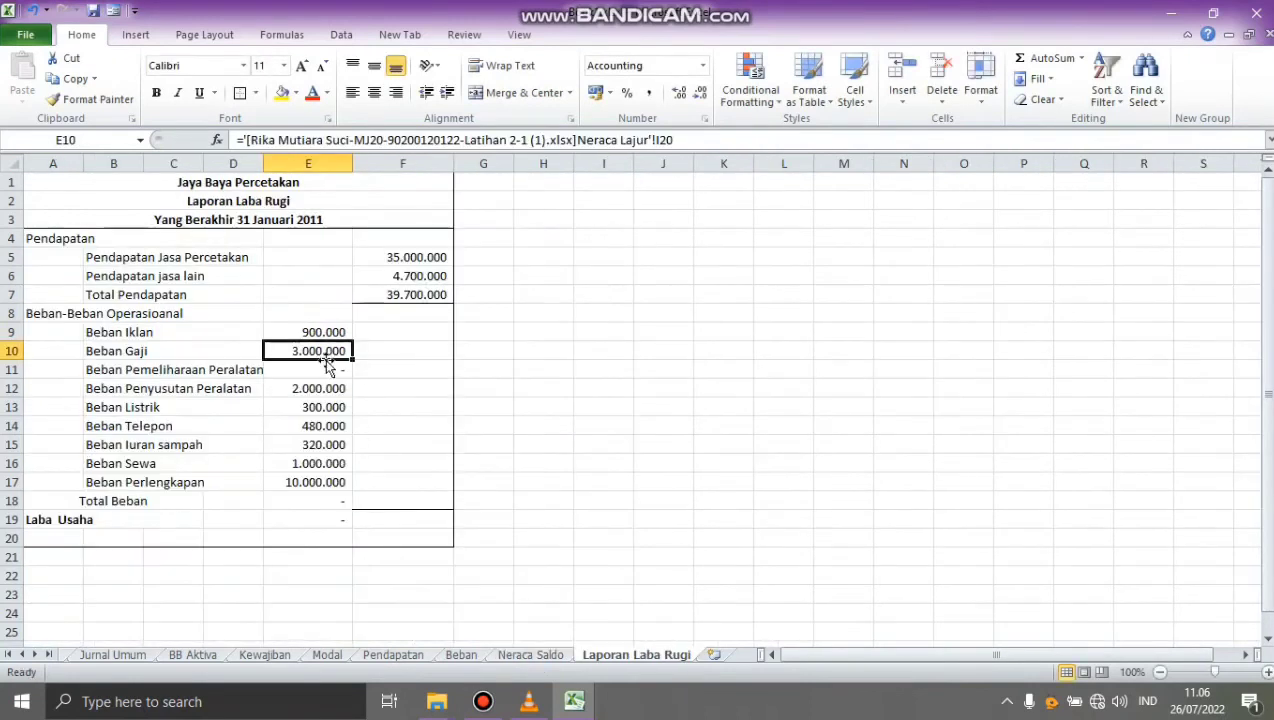
{"action": "type", "text": "="}
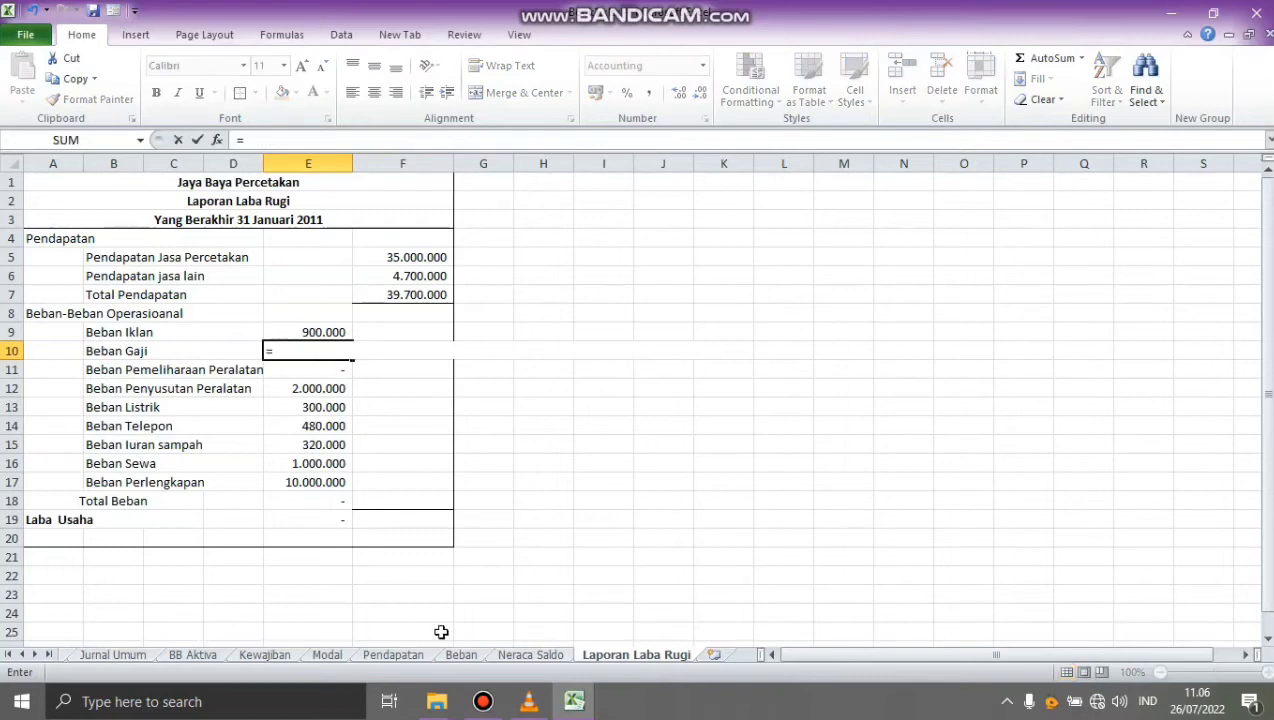
{"action": "left_click", "coordinate": [508, 656]}
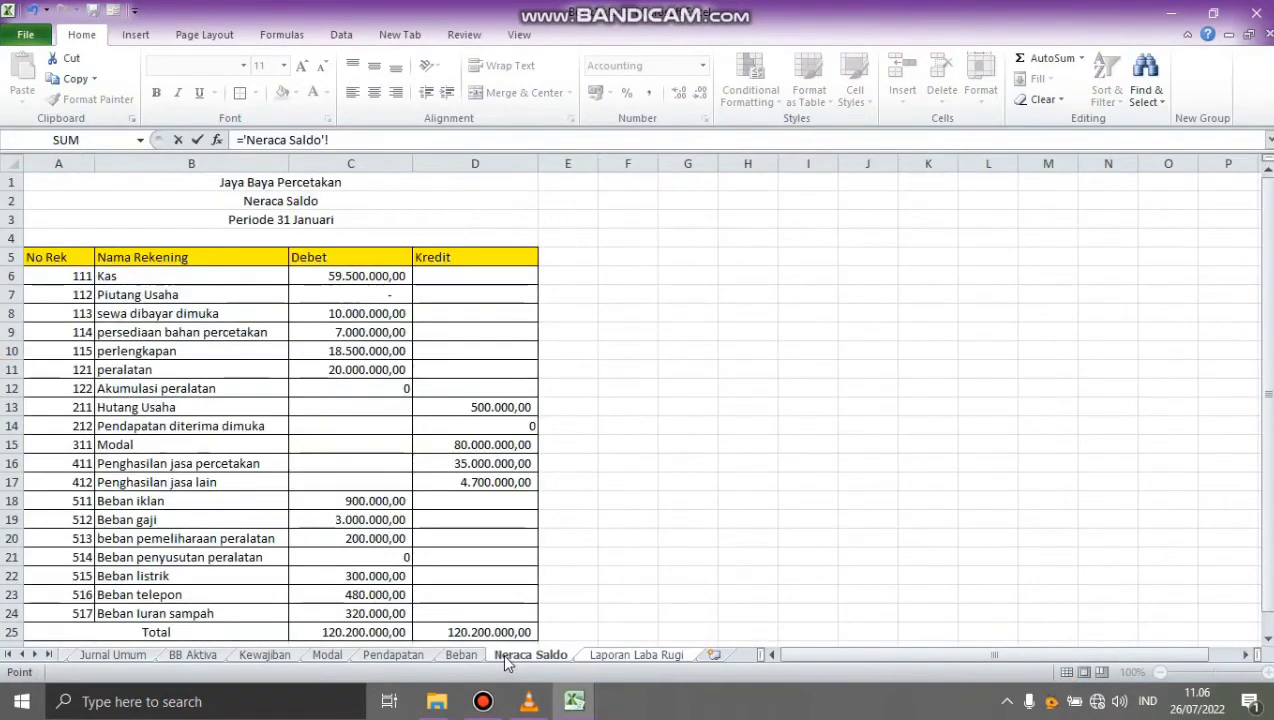
{"action": "left_click", "coordinate": [361, 521]}
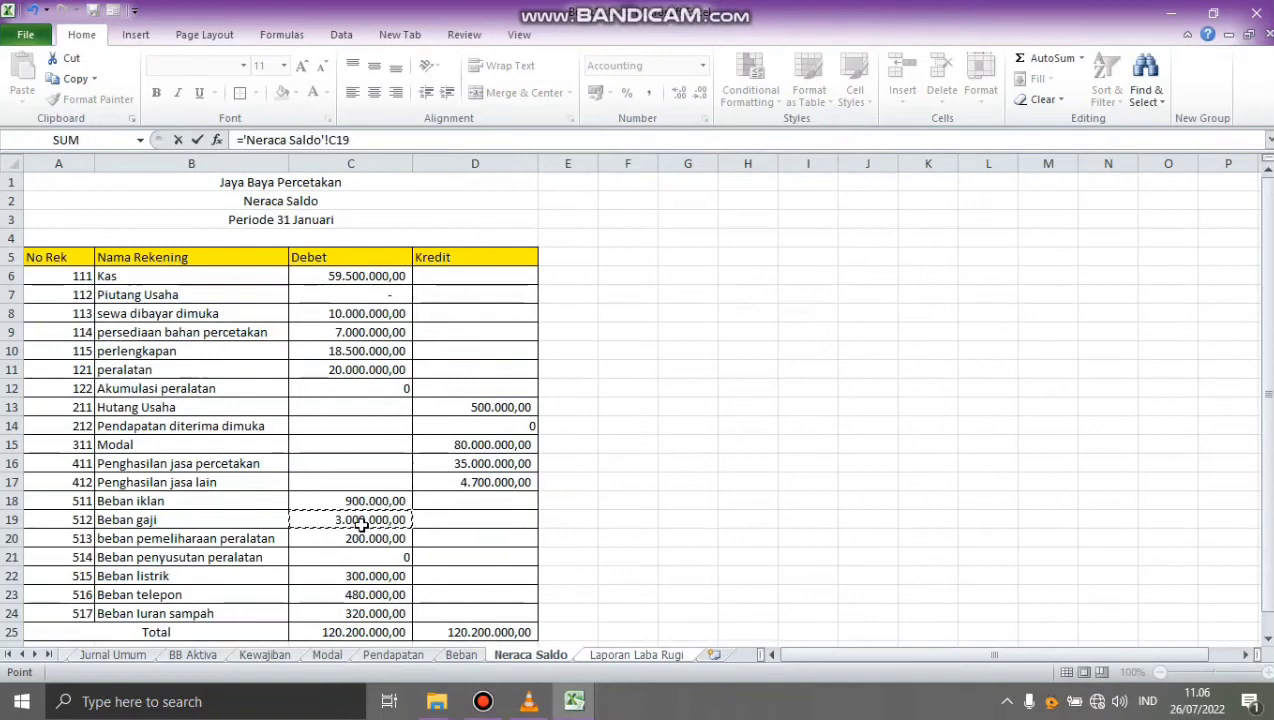
{"action": "key", "text": "Return"}
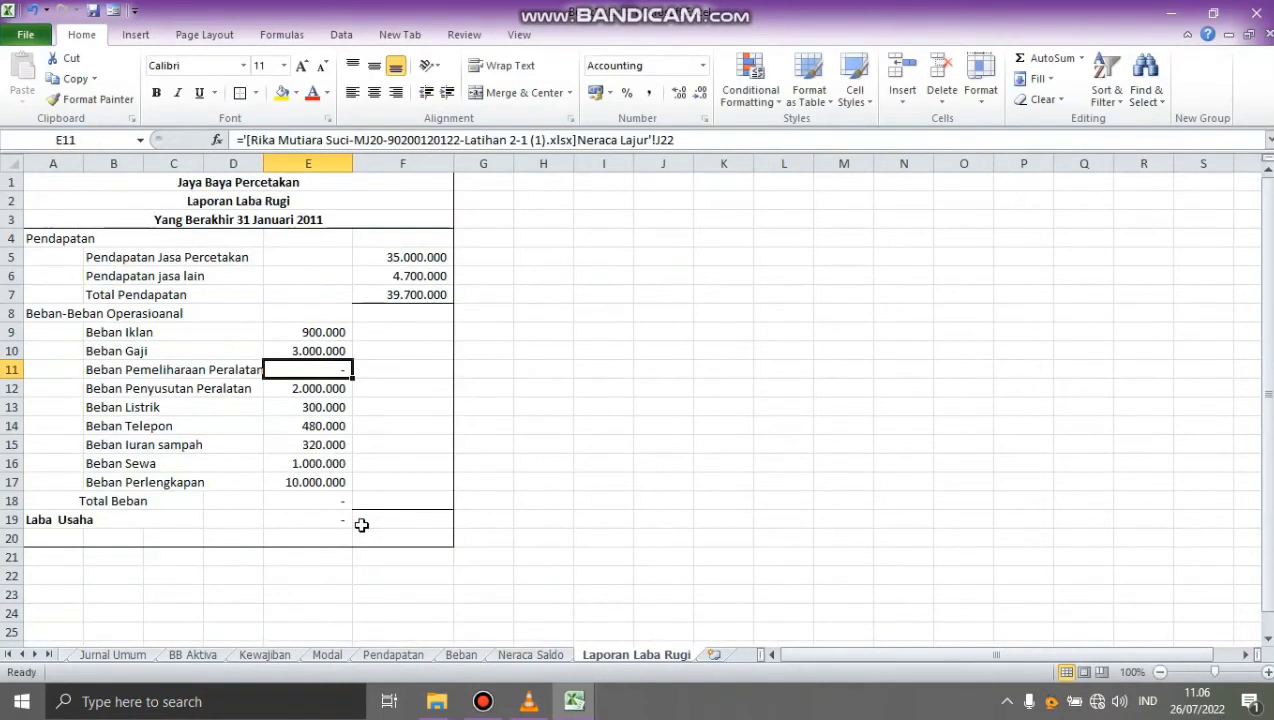
Step: Link Beban Pemeliharaan Peralatan in E11 and Beban Penyusutan Peralatan in E12 to Neraca Saldo cells C20 and C21
{"action": "type", "text": "="}
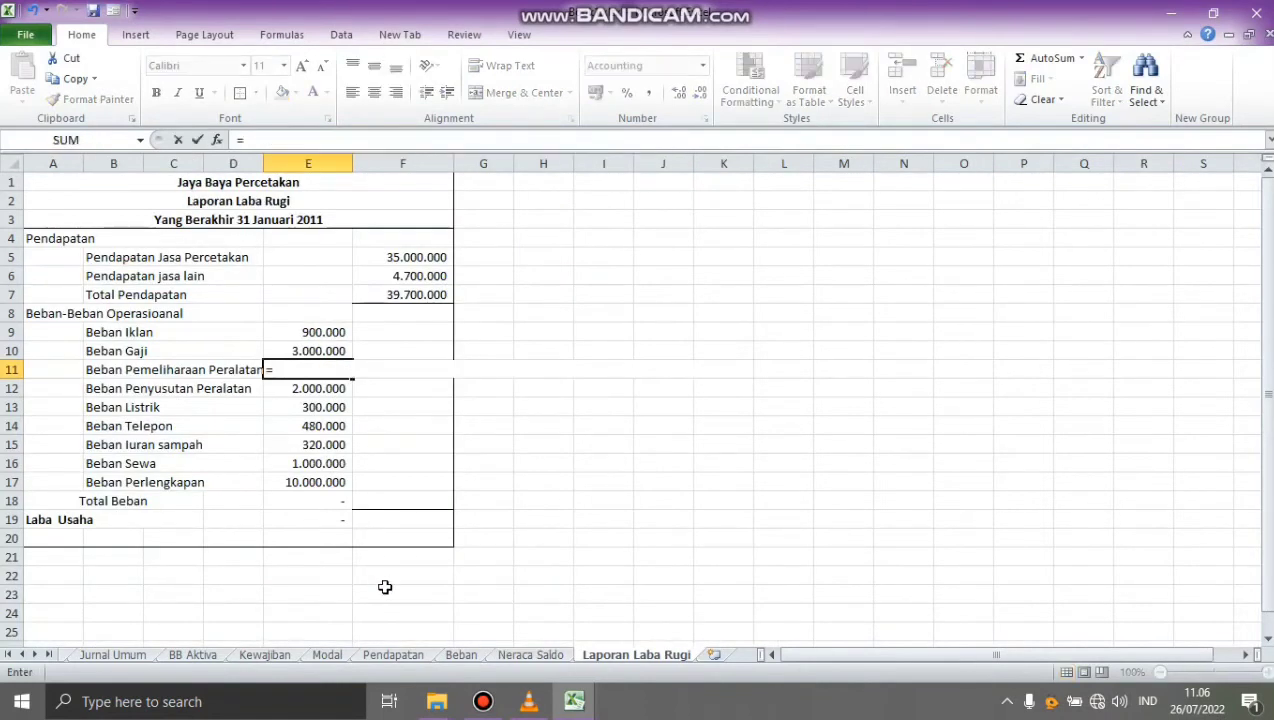
{"action": "left_click", "coordinate": [505, 656]}
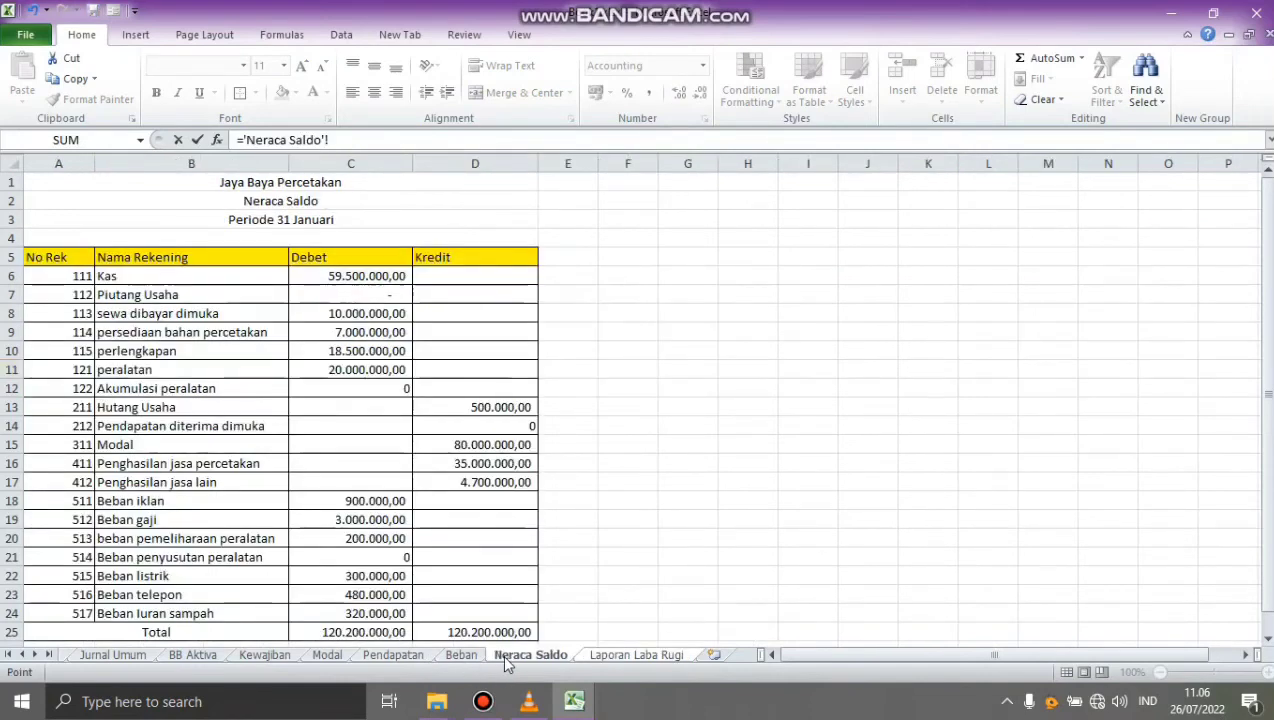
{"action": "left_click", "coordinate": [383, 542]}
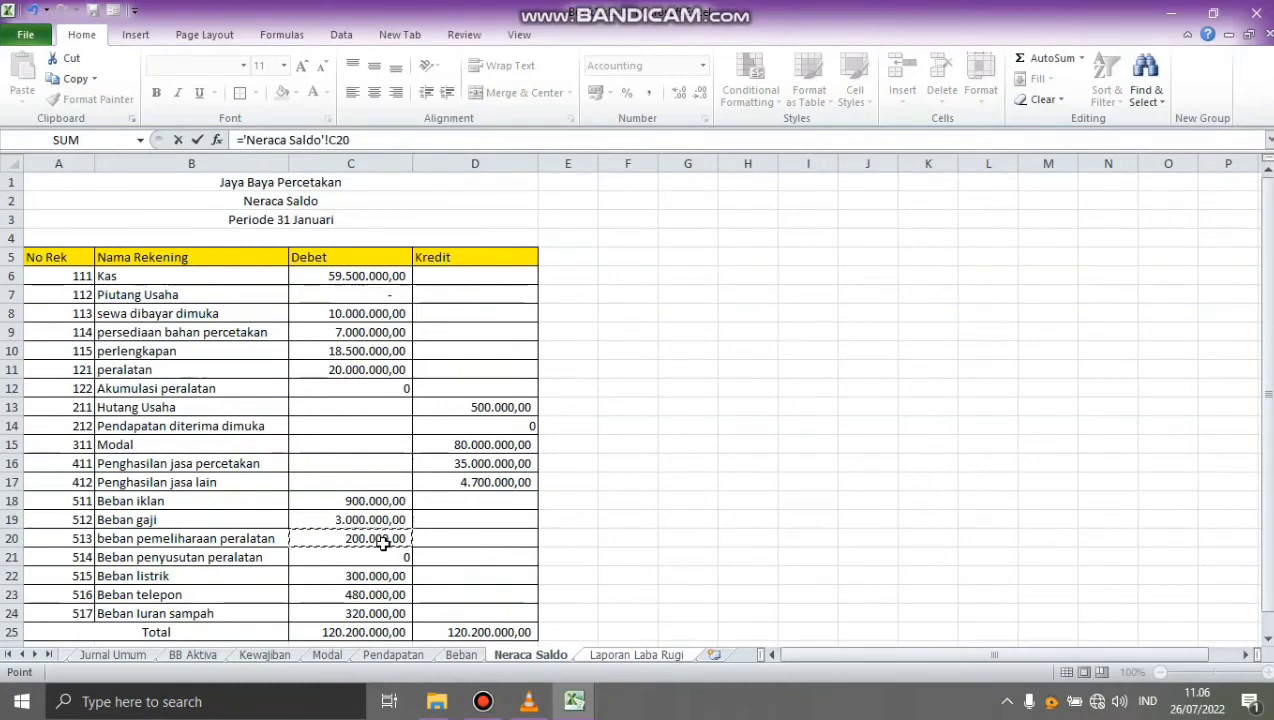
{"action": "key", "text": "Escape"}
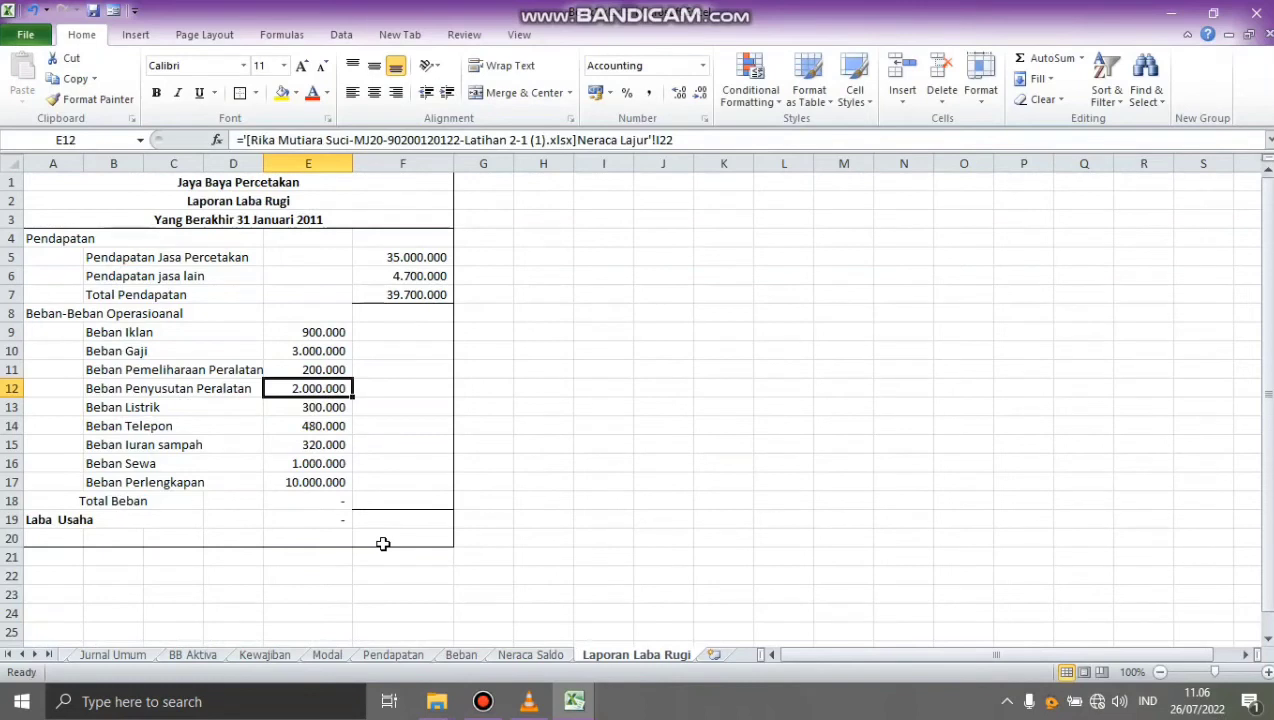
{"action": "type", "text": "="}
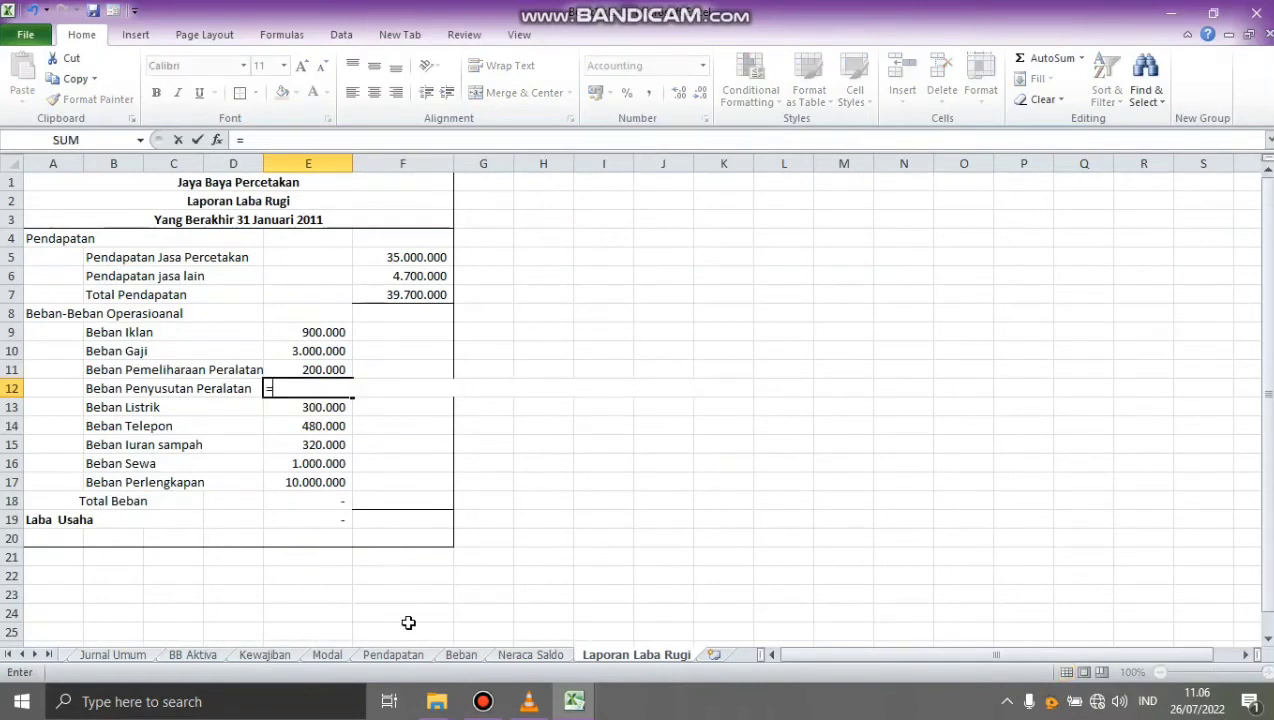
{"action": "left_click", "coordinate": [510, 651]}
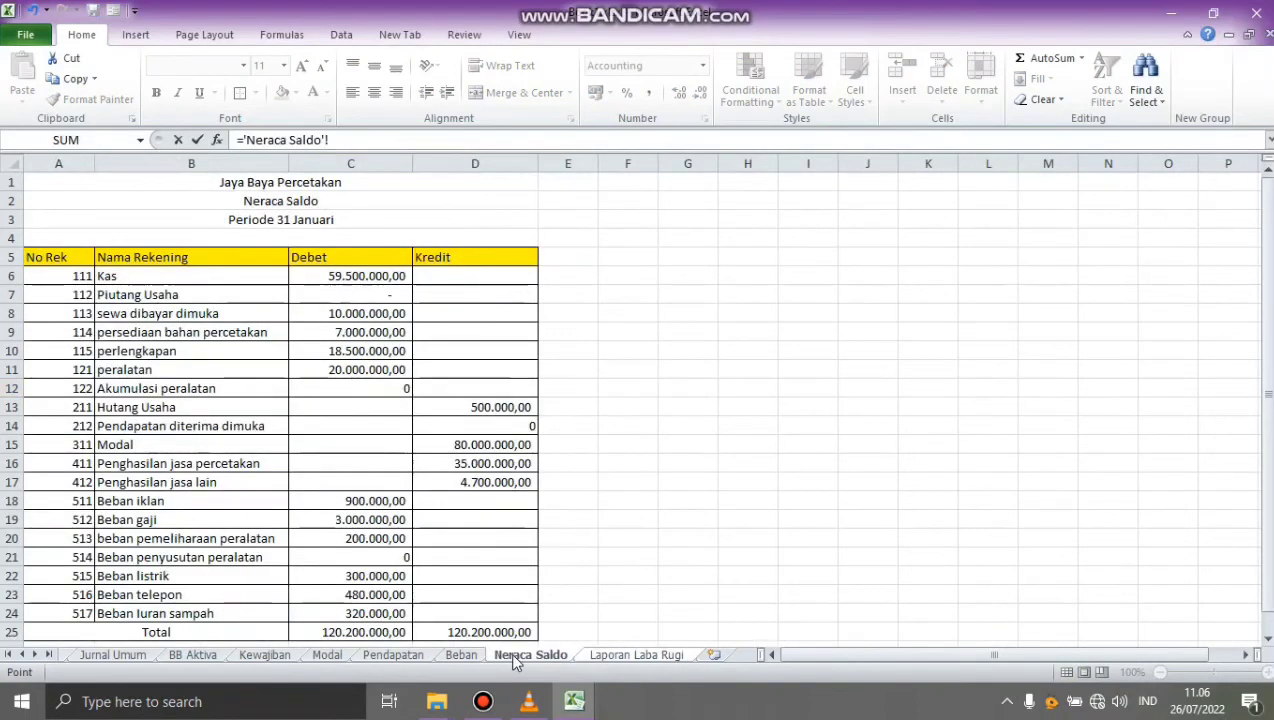
{"action": "left_click", "coordinate": [351, 559]}
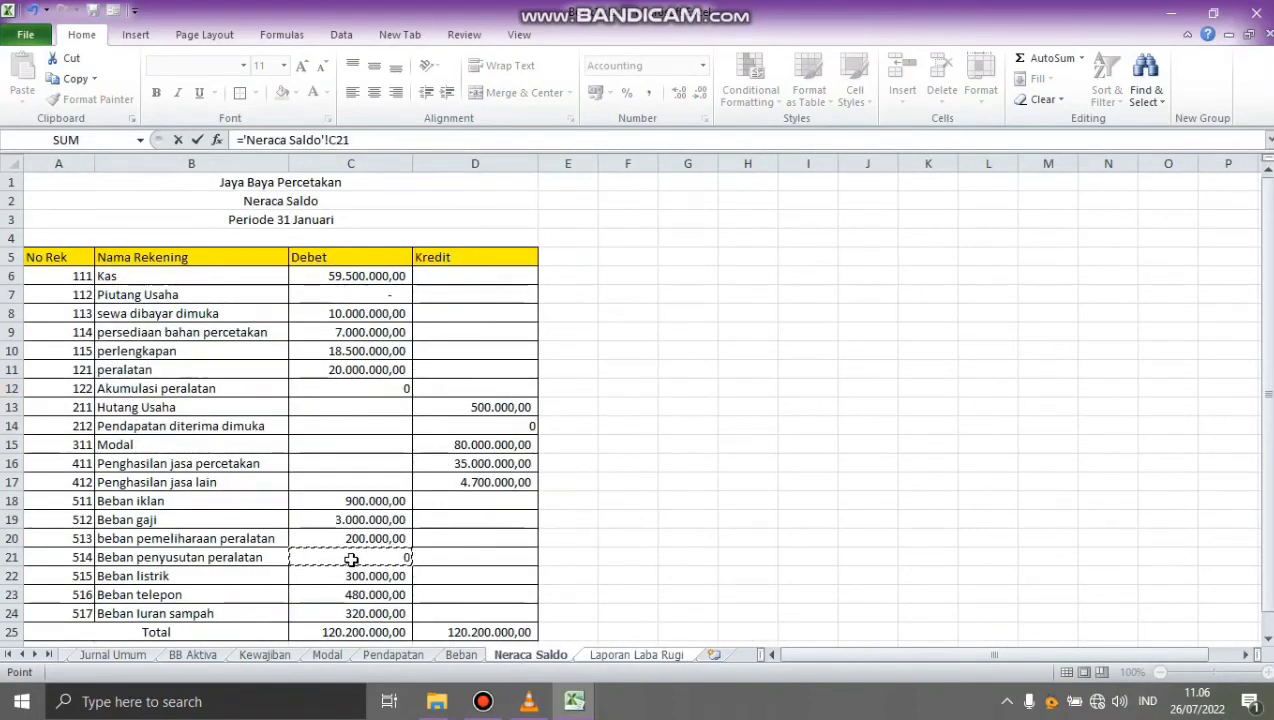
{"action": "key", "text": "Return"}
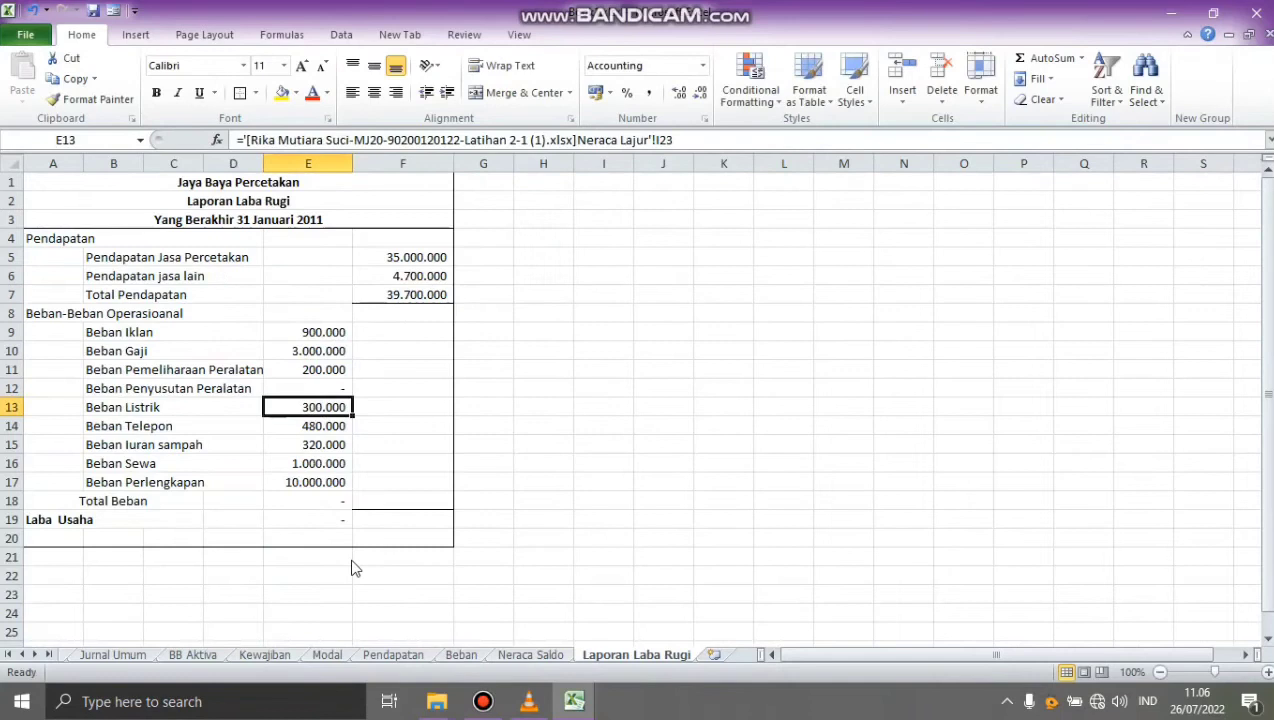
Step: Replace the Beban Listrik amount in E13 with a link to cell C22 of the Neraca Saldo sheet
{"action": "left_click", "coordinate": [328, 433]}
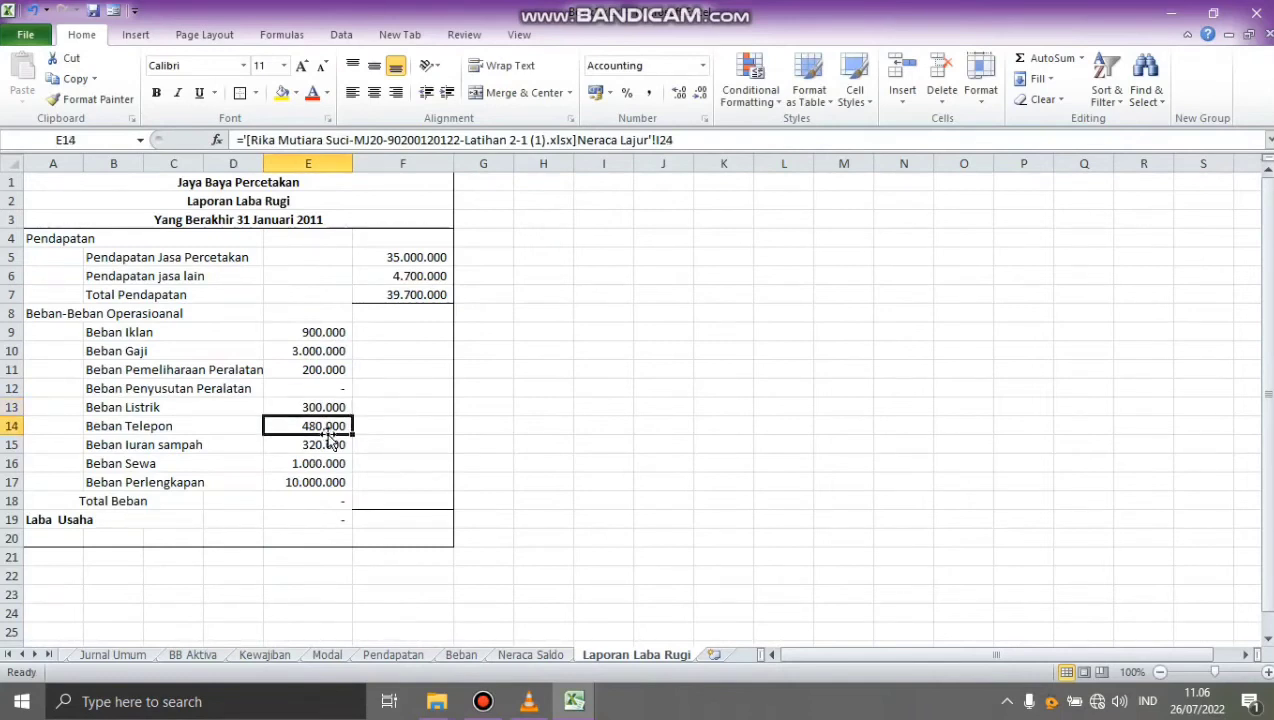
{"action": "left_click", "coordinate": [328, 410]}
{"action": "type", "text": "="}
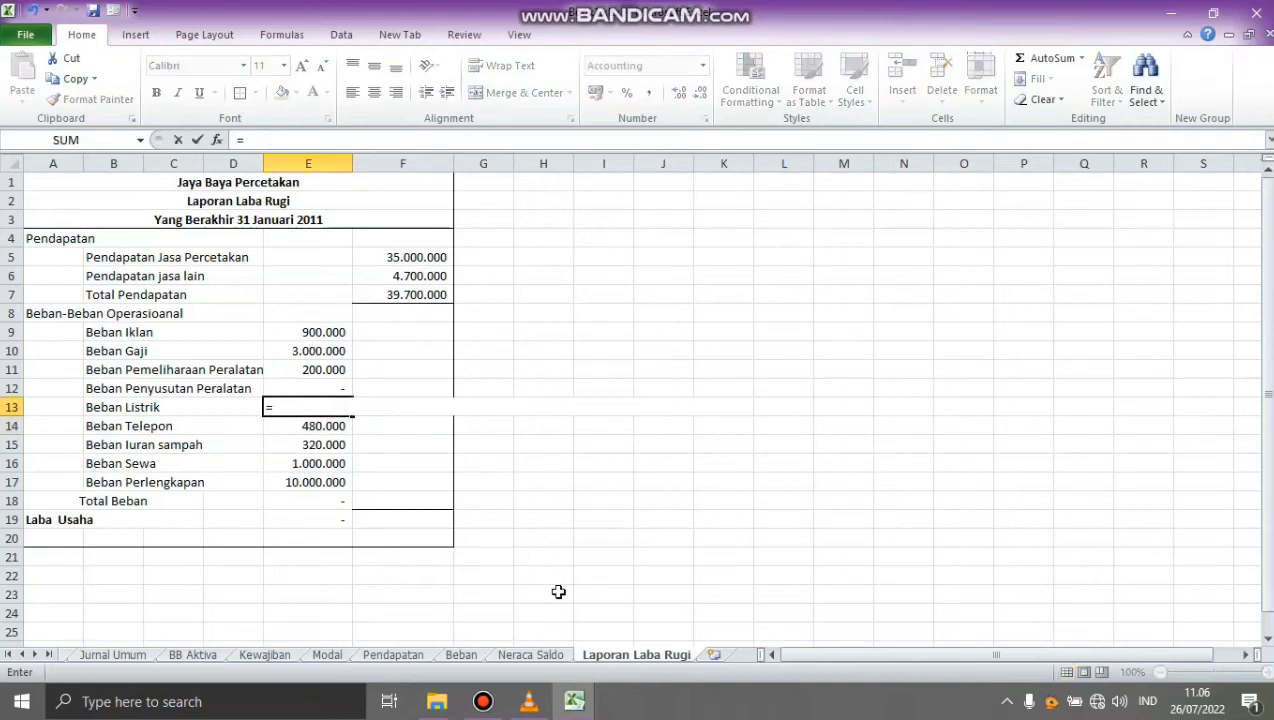
{"action": "left_click", "coordinate": [540, 655]}
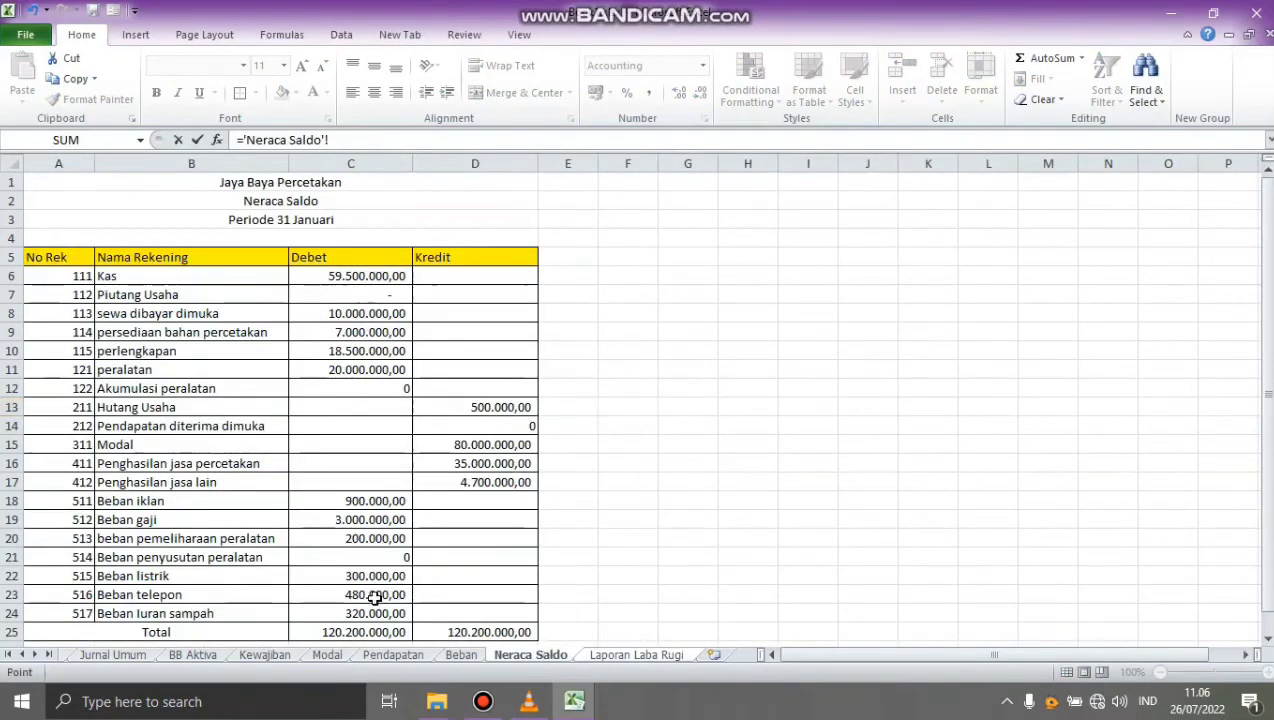
{"action": "left_click", "coordinate": [348, 583]}
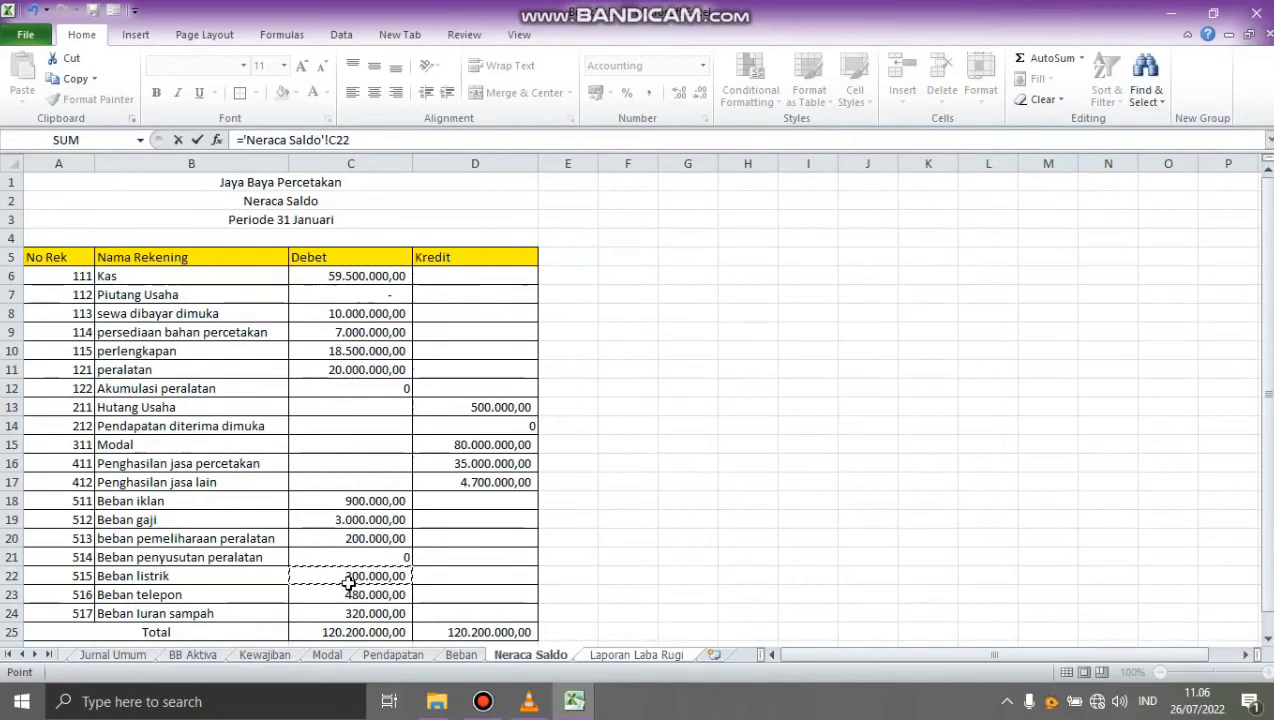
{"action": "key", "text": "Return"}
Step: Link the Beban Telepon amount in E14 and the Beban Iuran sampah amount in E15 to Neraca Saldo cells C23 and C24
{"action": "type", "text": "="}
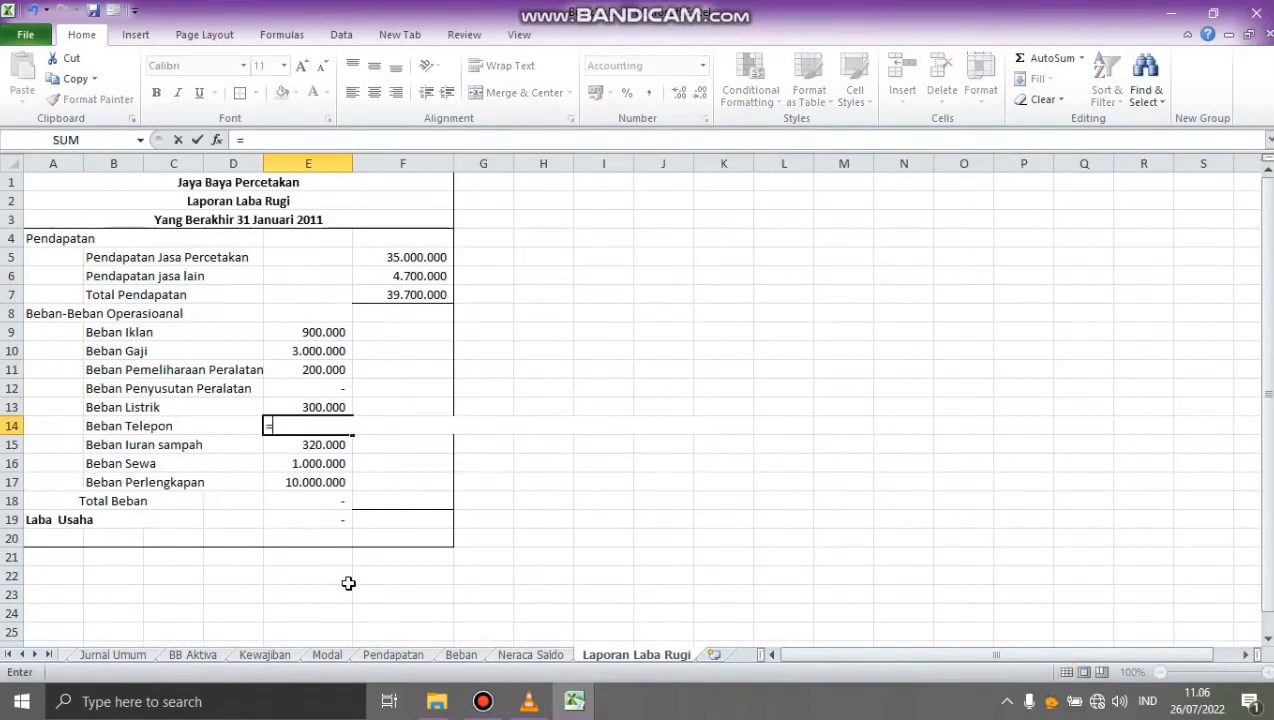
{"action": "left_click", "coordinate": [535, 656]}
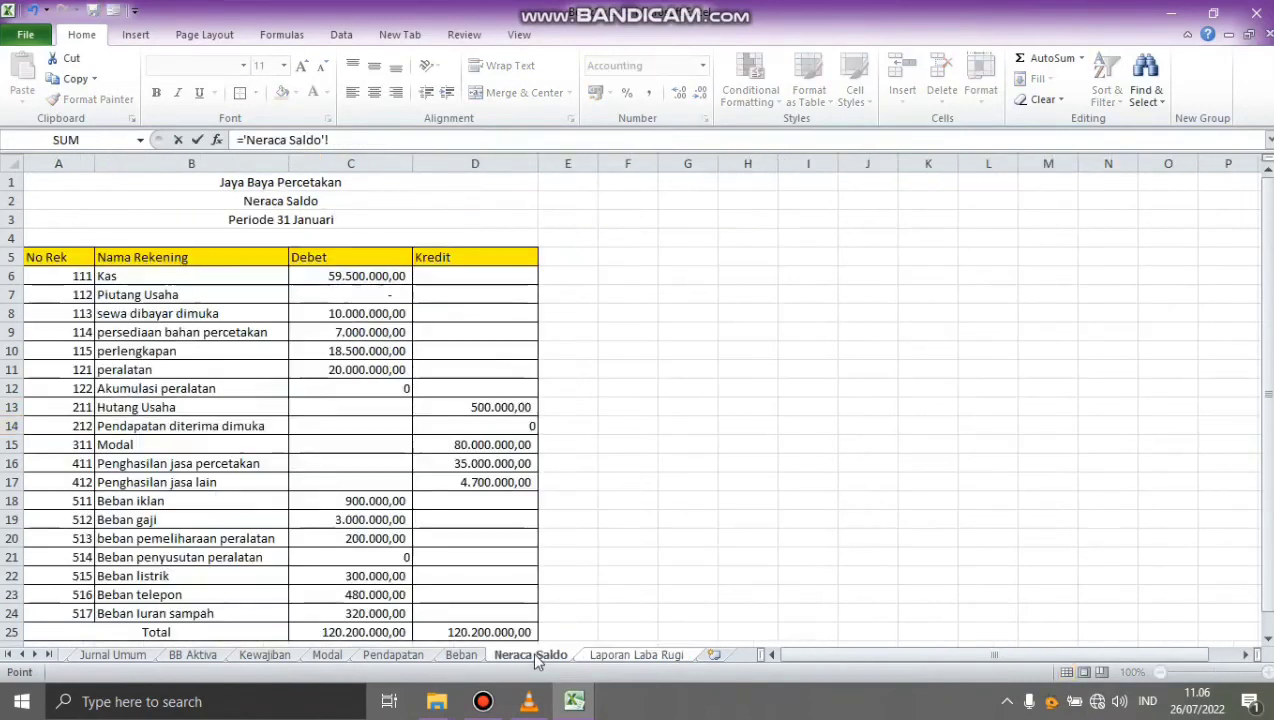
{"action": "left_click", "coordinate": [347, 596]}
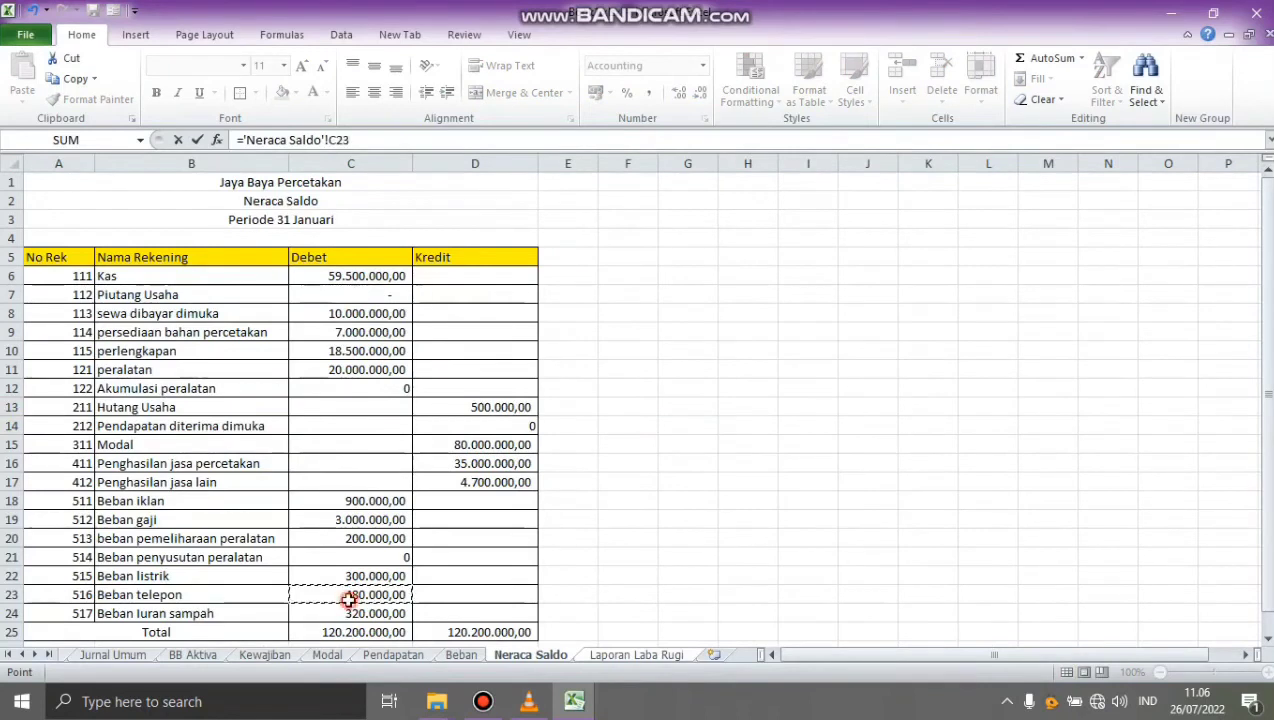
{"action": "key", "text": "Return"}
{"action": "type", "text": "="}
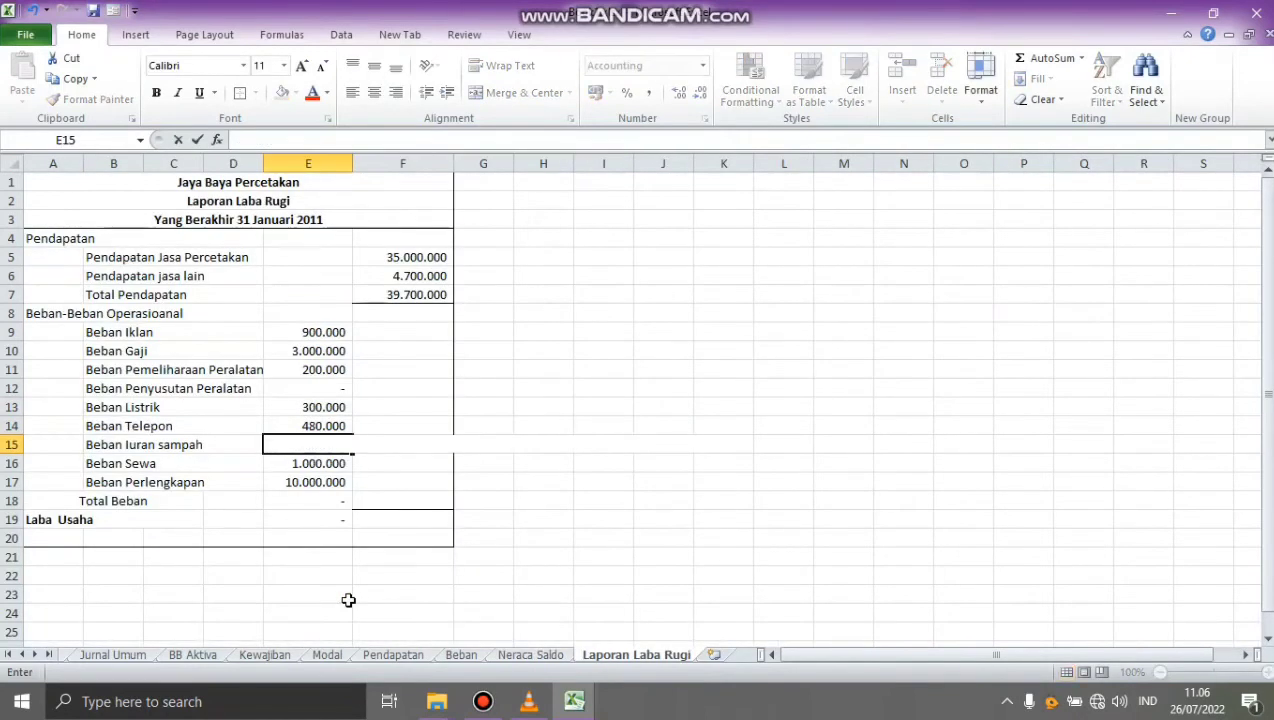
{"action": "left_click", "coordinate": [514, 658]}
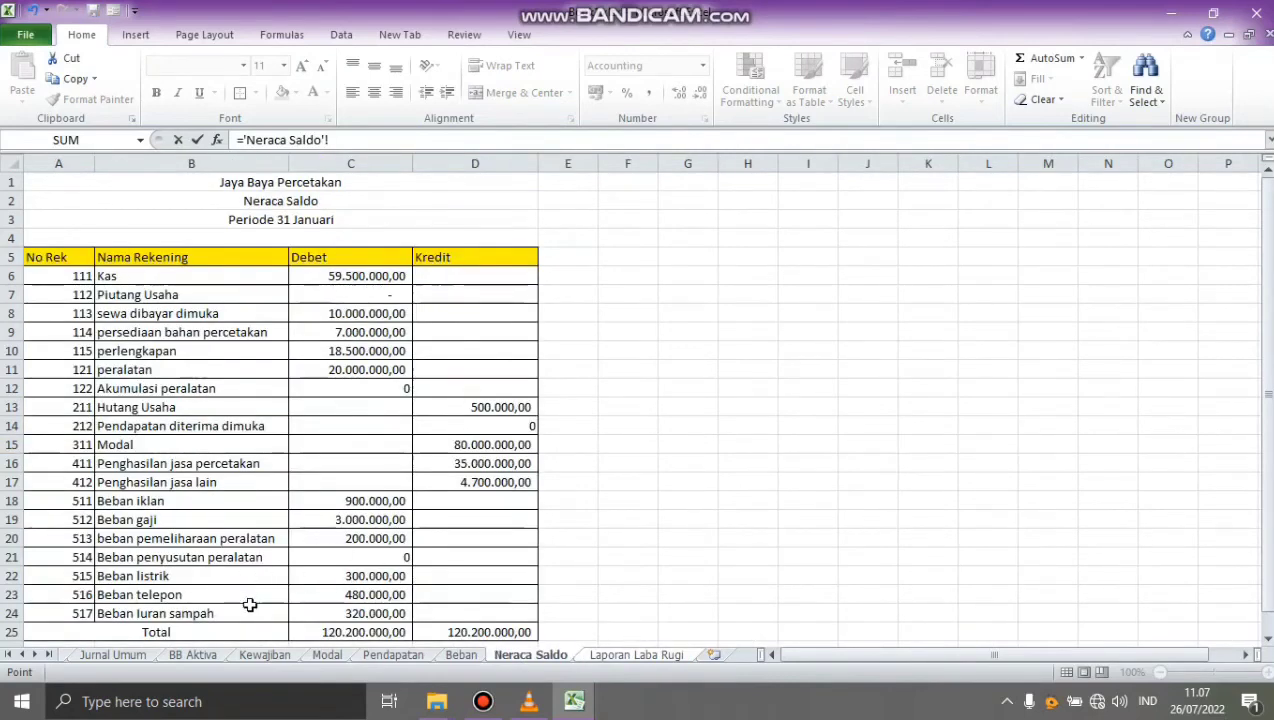
{"action": "left_click", "coordinate": [335, 614]}
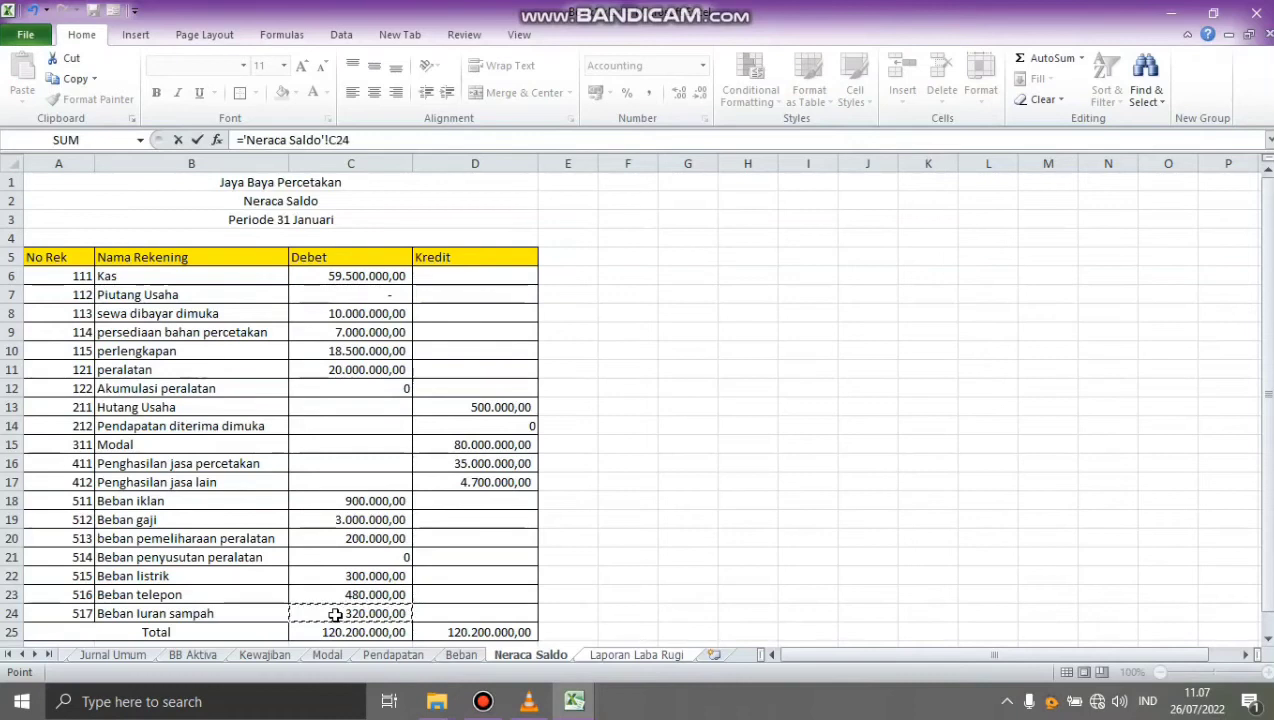
{"action": "key", "text": "Return"}
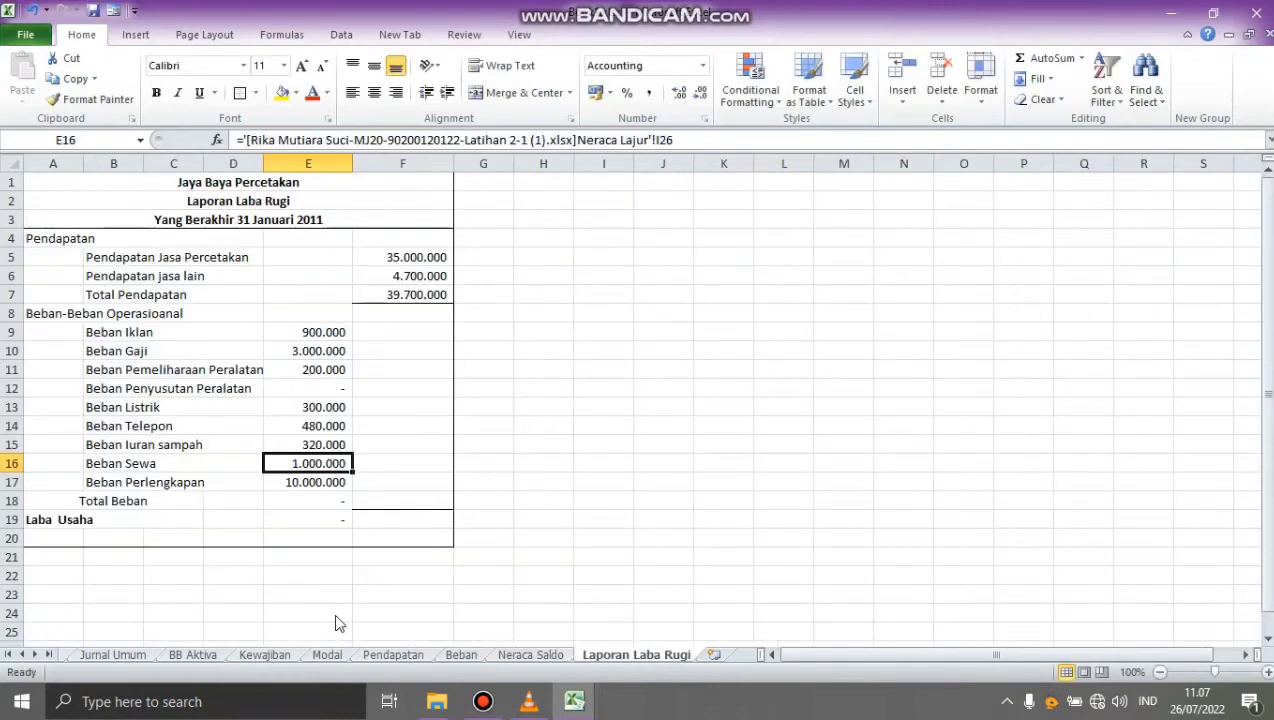
Step: Replace the external link for the Beban Sewa amount in E16 with a zero amount
{"action": "type", "text": "="}
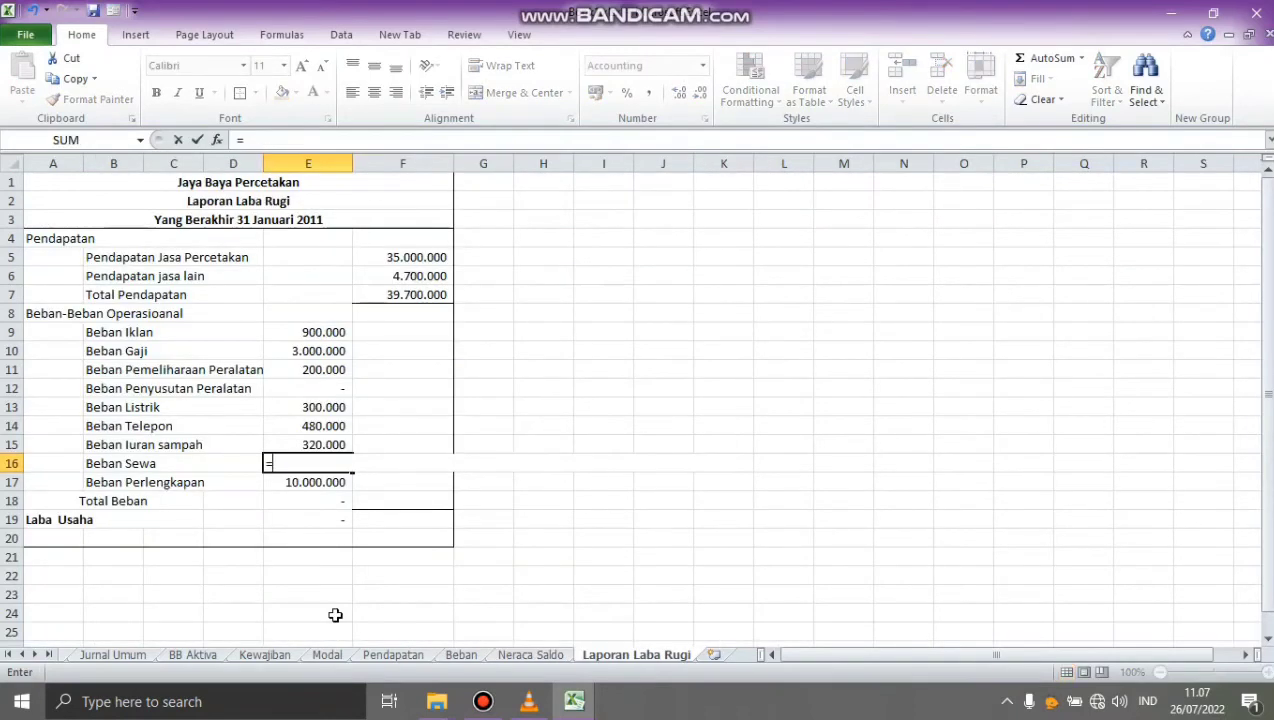
{"action": "left_click", "coordinate": [530, 658]}
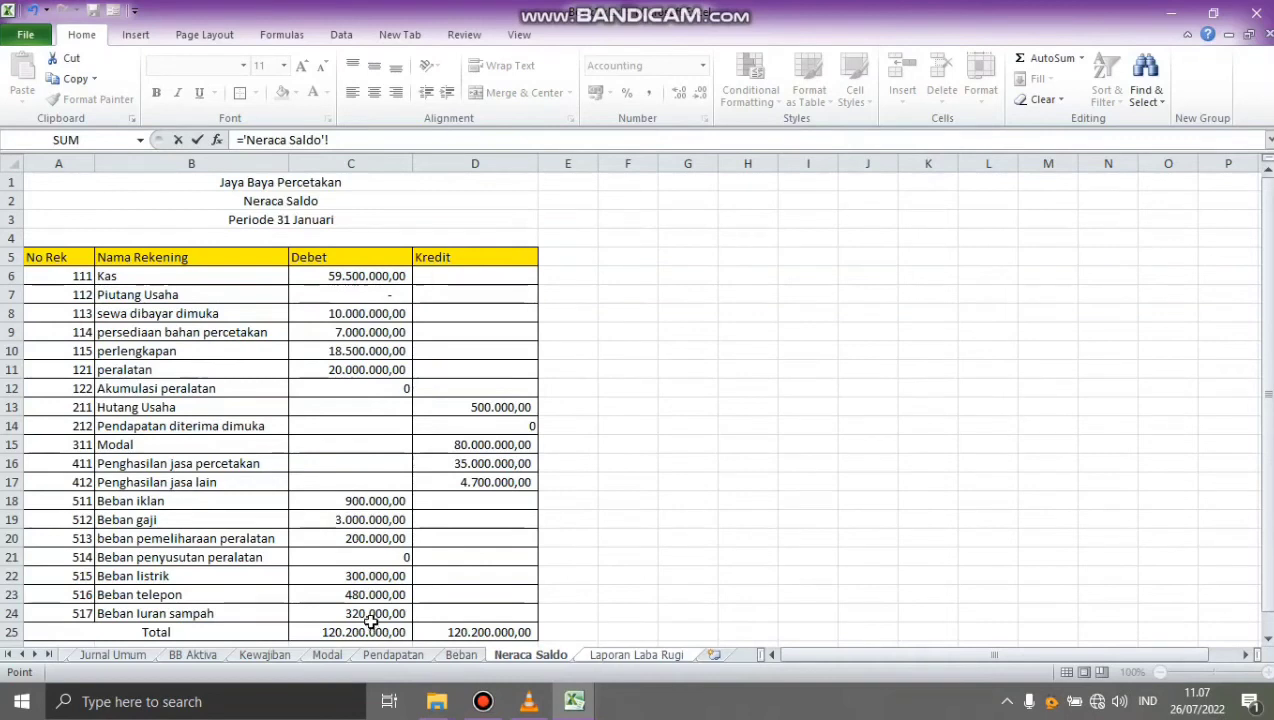
{"action": "left_click", "coordinate": [634, 656]}
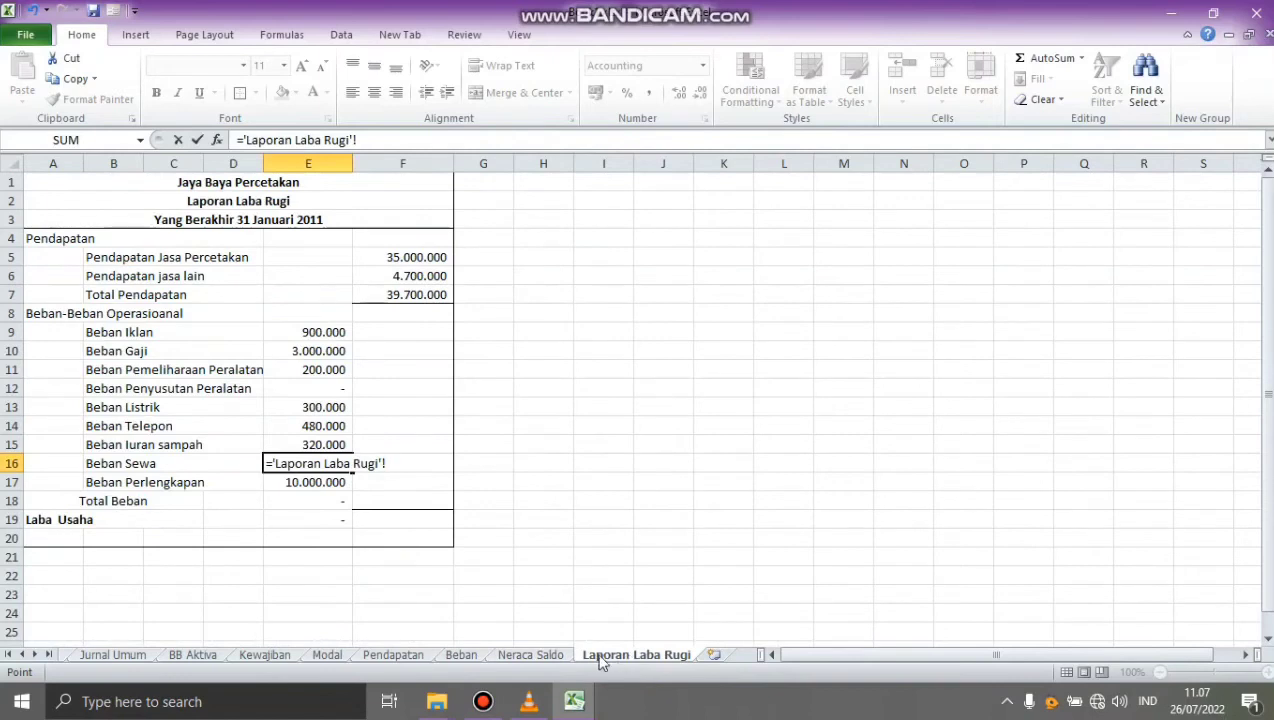
{"action": "left_click", "coordinate": [535, 654]}
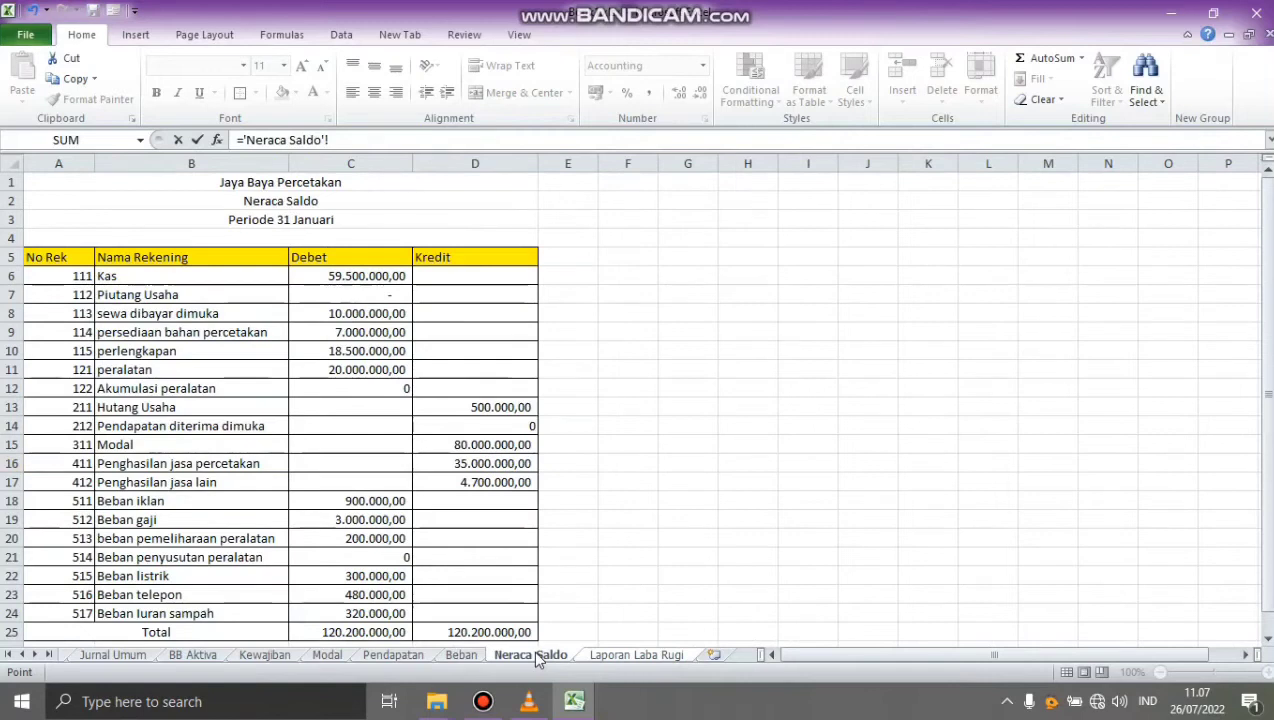
{"action": "left_click", "coordinate": [634, 656]}
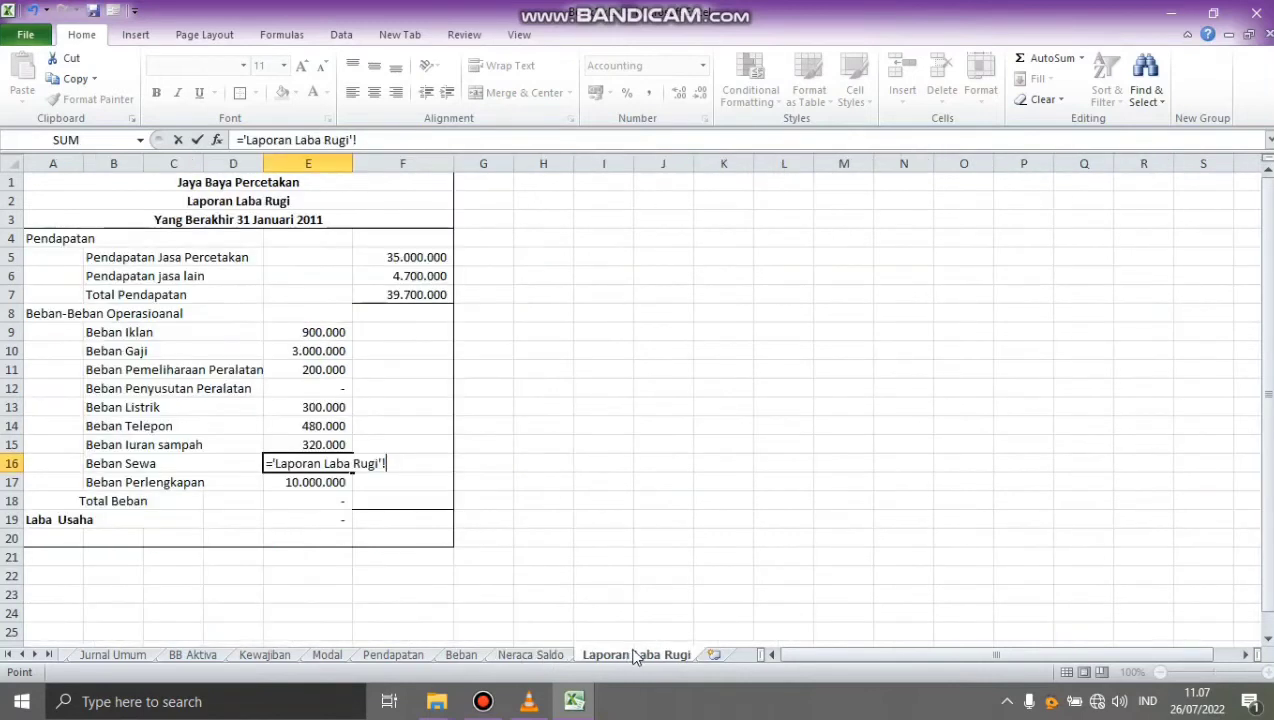
{"action": "left_click", "coordinate": [558, 655]}
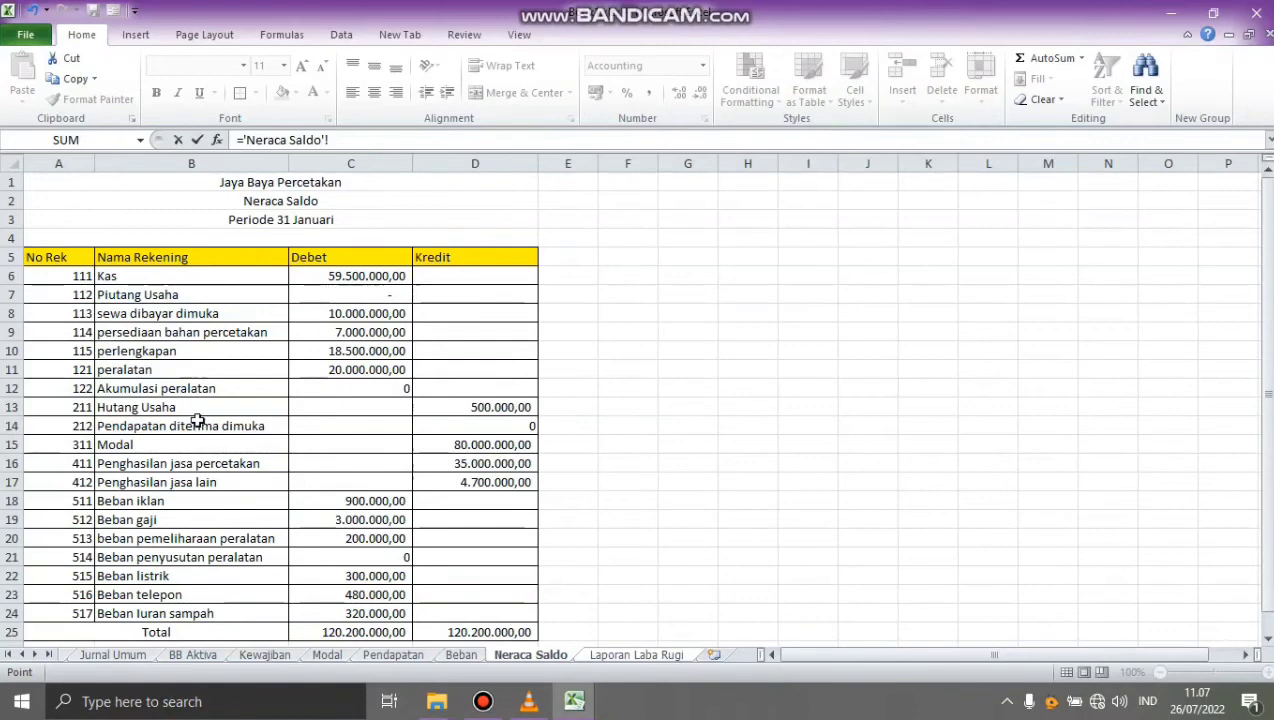
{"action": "left_click", "coordinate": [644, 656]}
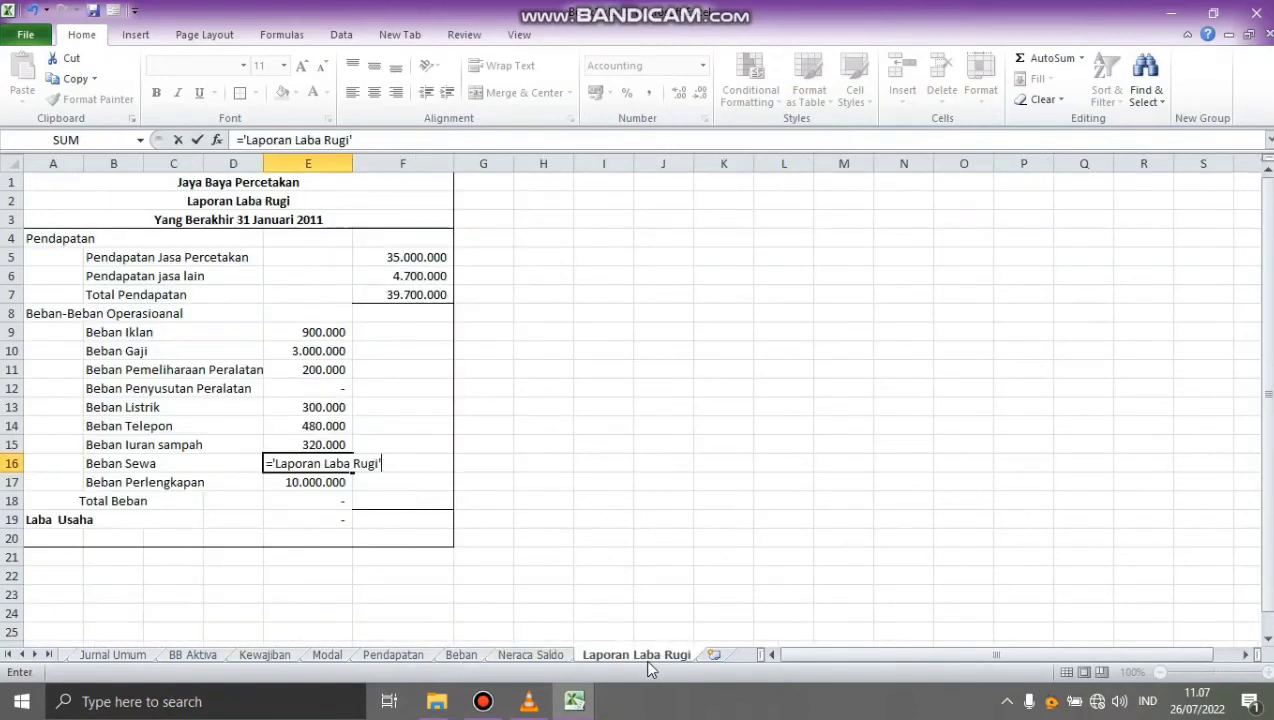
{"action": "key", "text": "BackSpace"}
{"action": "key", "text": "BackSpace"}
{"action": "key", "text": "BackSpace"}
{"action": "key", "text": "BackSpace"}
{"action": "key", "text": "BackSpace"}
{"action": "key", "text": "BackSpace"}
{"action": "key", "text": "BackSpace"}
{"action": "key", "text": "BackSpace"}
{"action": "key", "text": "BackSpace"}
{"action": "key", "text": "BackSpace"}
{"action": "key", "text": "BackSpace"}
{"action": "key", "text": "BackSpace"}
{"action": "key", "text": "BackSpace"}
{"action": "key", "text": "BackSpace"}
{"action": "key", "text": "BackSpace"}
{"action": "key", "text": "BackSpace"}
{"action": "key", "text": "BackSpace"}
{"action": "key", "text": "BackSpace"}
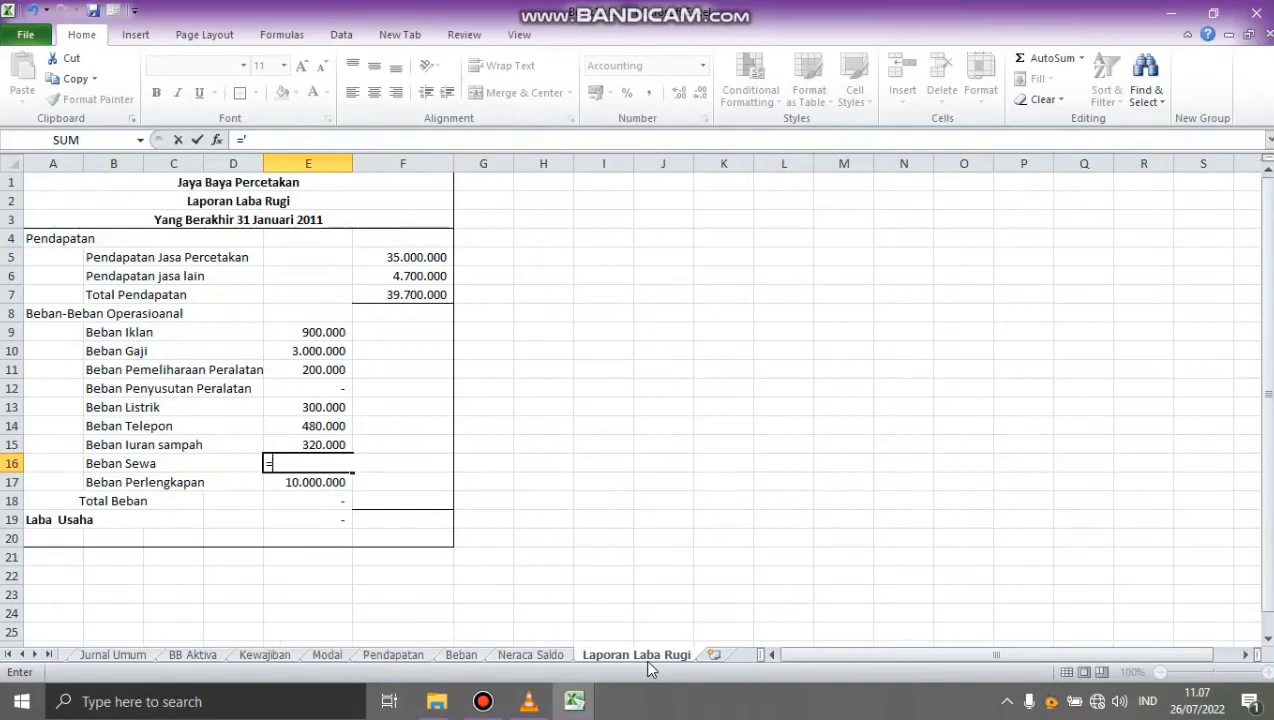
{"action": "key", "text": "Return"}
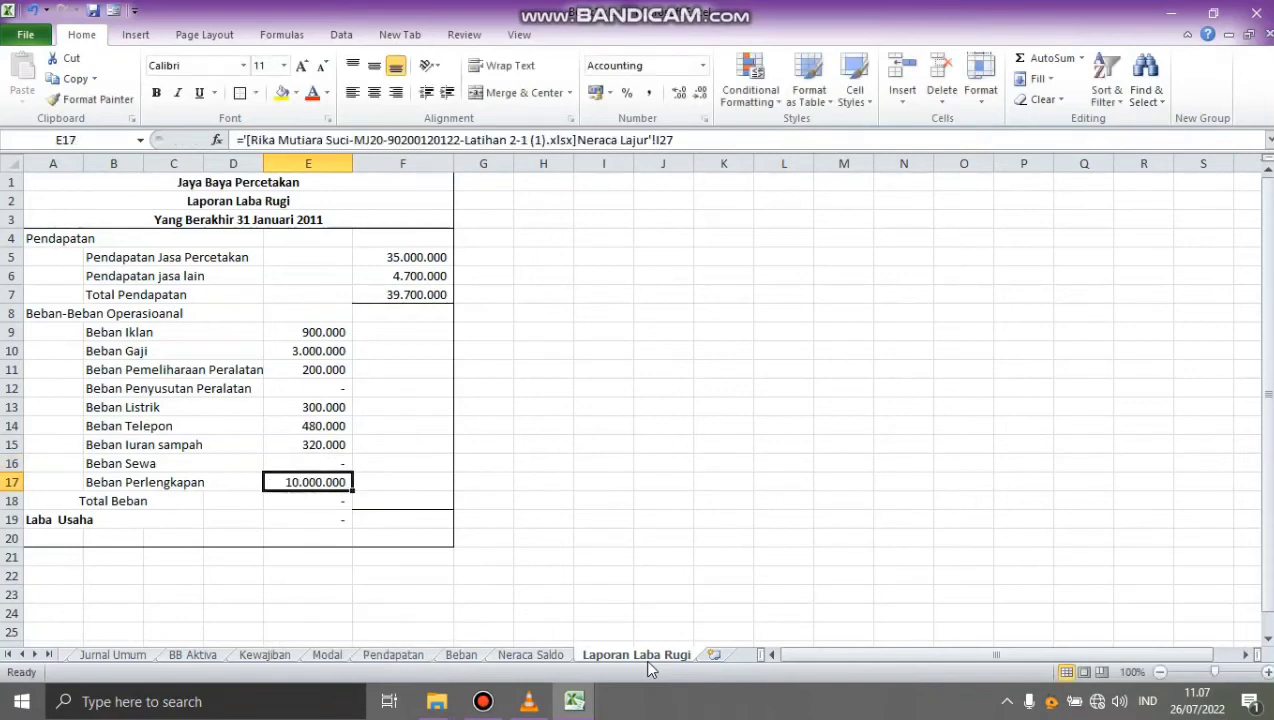
Step: Replace the external link for the Beban Perlengkapan amount in E17 with a zero amount
{"action": "type", "text": "="}
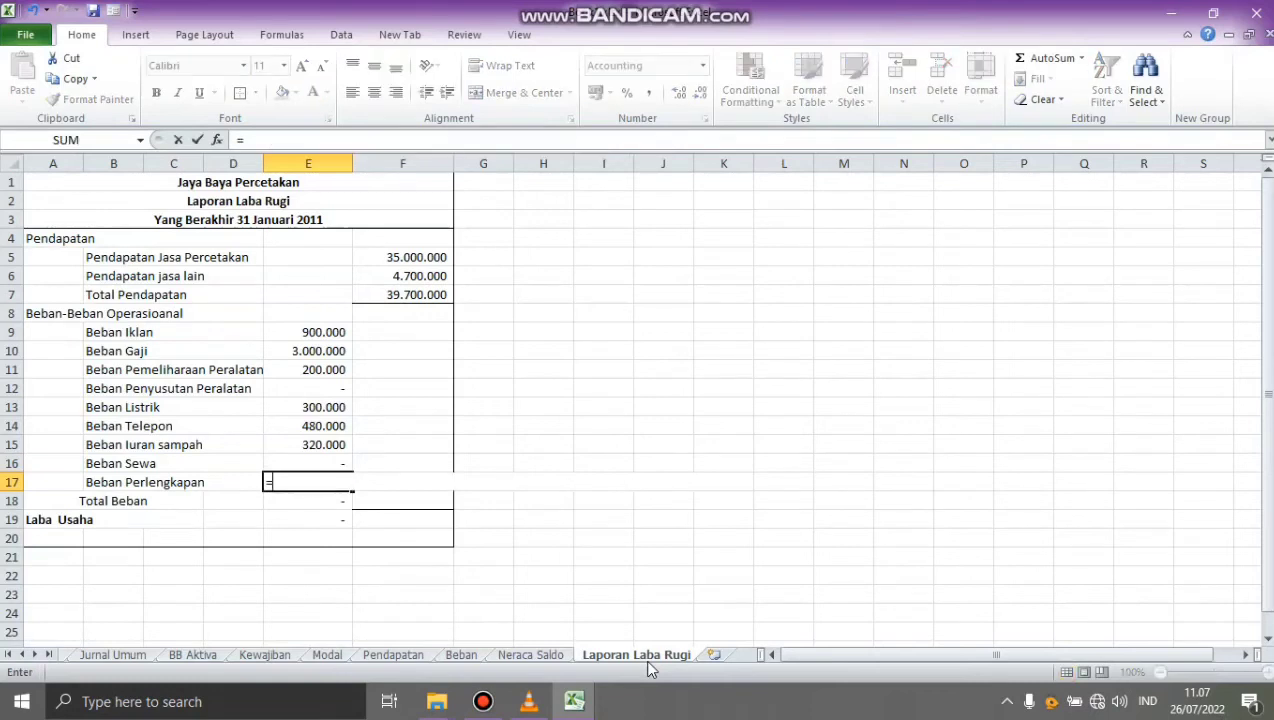
{"action": "left_click", "coordinate": [553, 657]}
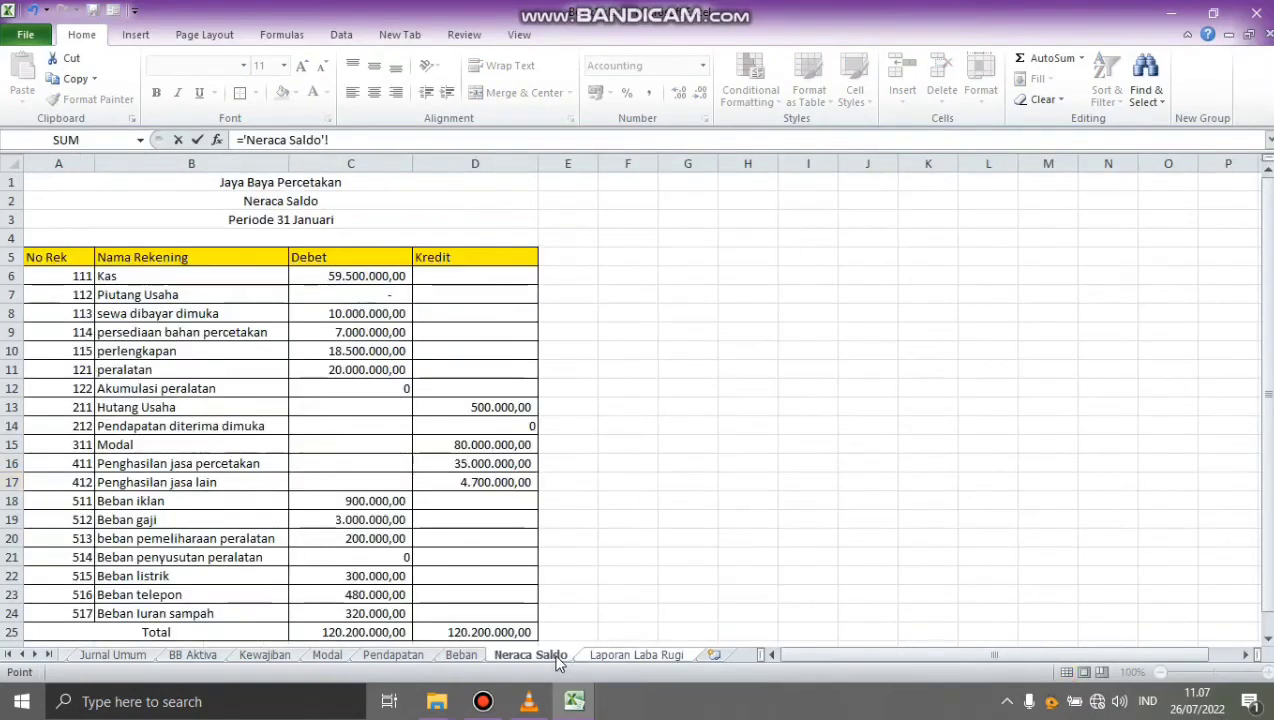
{"action": "left_click", "coordinate": [647, 656]}
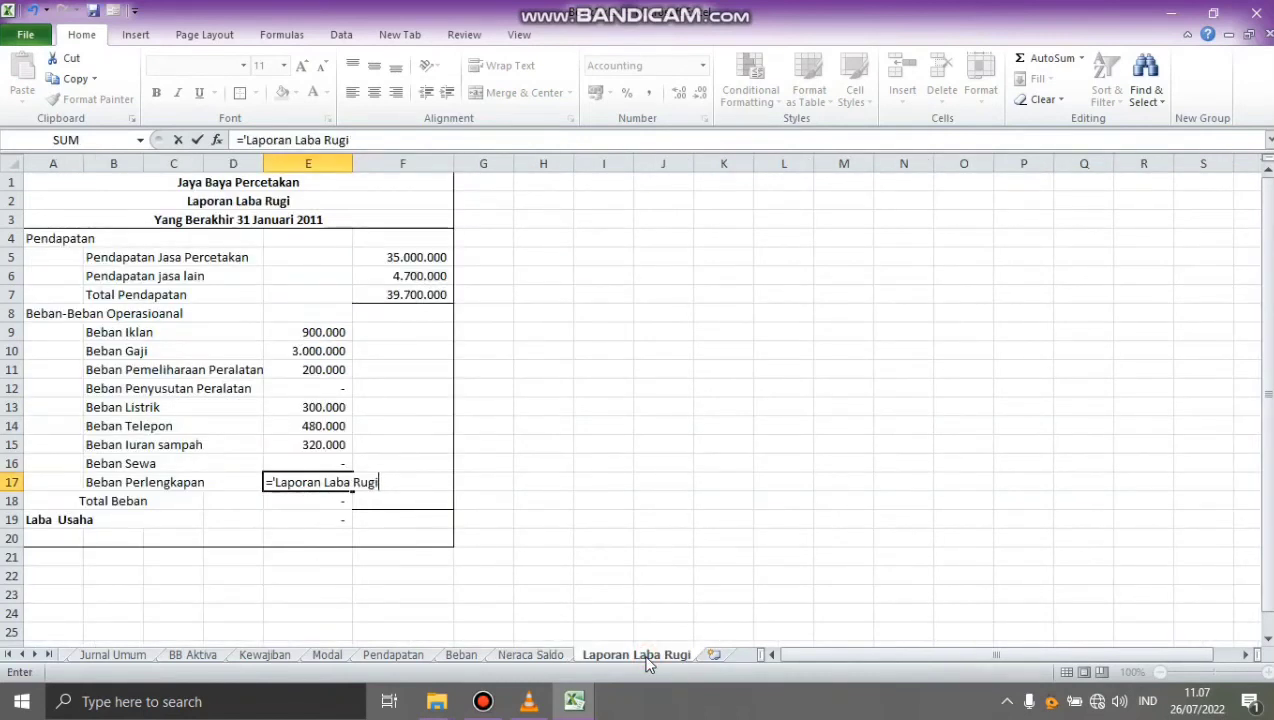
{"action": "key", "text": "BackSpace"}
{"action": "key", "text": "BackSpace"}
{"action": "key", "text": "BackSpace"}
{"action": "key", "text": "BackSpace"}
{"action": "key", "text": "BackSpace"}
{"action": "key", "text": "BackSpace"}
{"action": "key", "text": "BackSpace"}
{"action": "key", "text": "BackSpace"}
{"action": "key", "text": "BackSpace"}
{"action": "key", "text": "BackSpace"}
{"action": "key", "text": "BackSpace"}
{"action": "key", "text": "BackSpace"}
{"action": "key", "text": "BackSpace"}
{"action": "key", "text": "BackSpace"}
{"action": "key", "text": "BackSpace"}
{"action": "key", "text": "BackSpace"}
{"action": "key", "text": "BackSpace"}
{"action": "key", "text": "BackSpace"}
{"action": "key", "text": "BackSpace"}
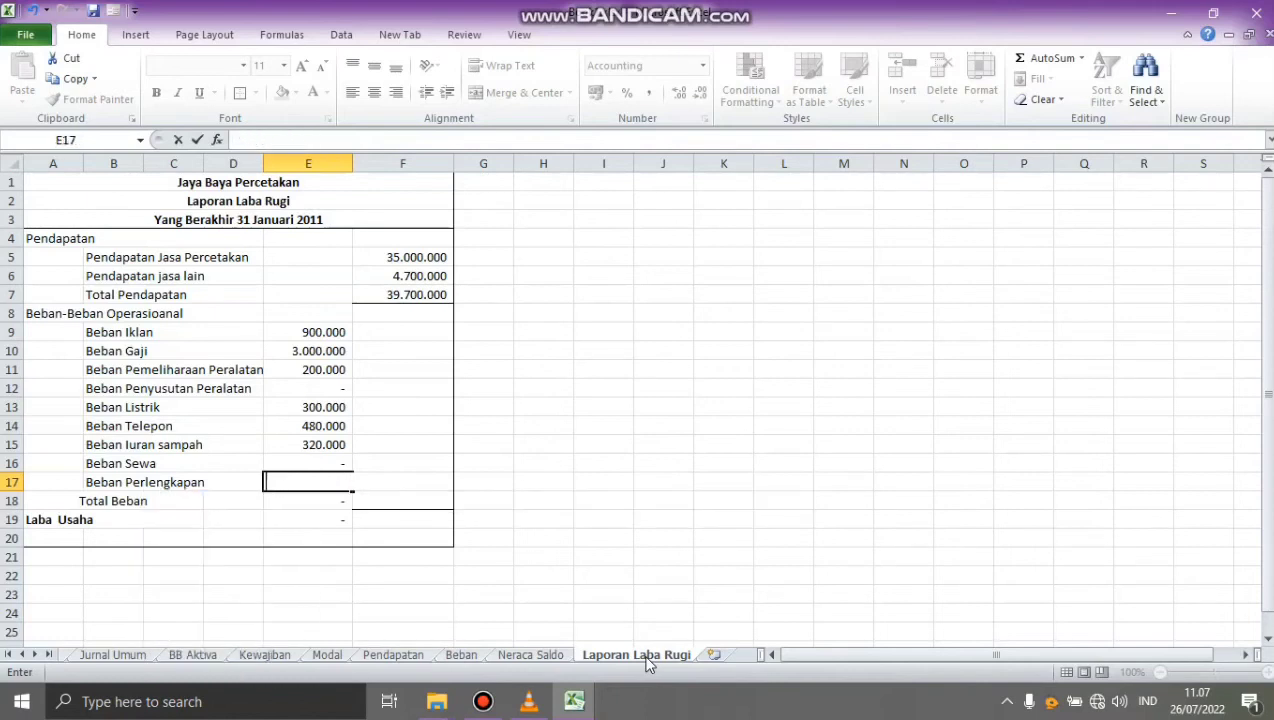
{"action": "key", "text": "Return"}
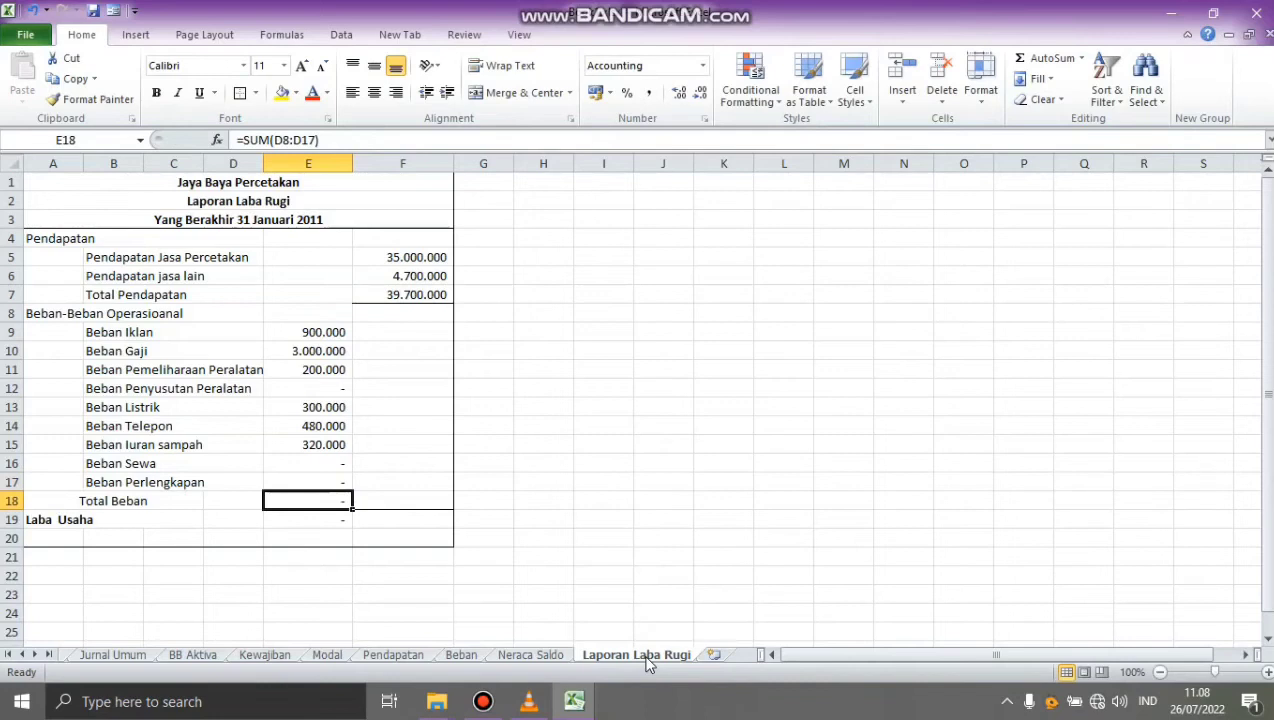
Step: Try totalling the operating expenses in E18 with a SUM of E9:E17 in place of the old formula
{"action": "key", "text": "BackSpace"}
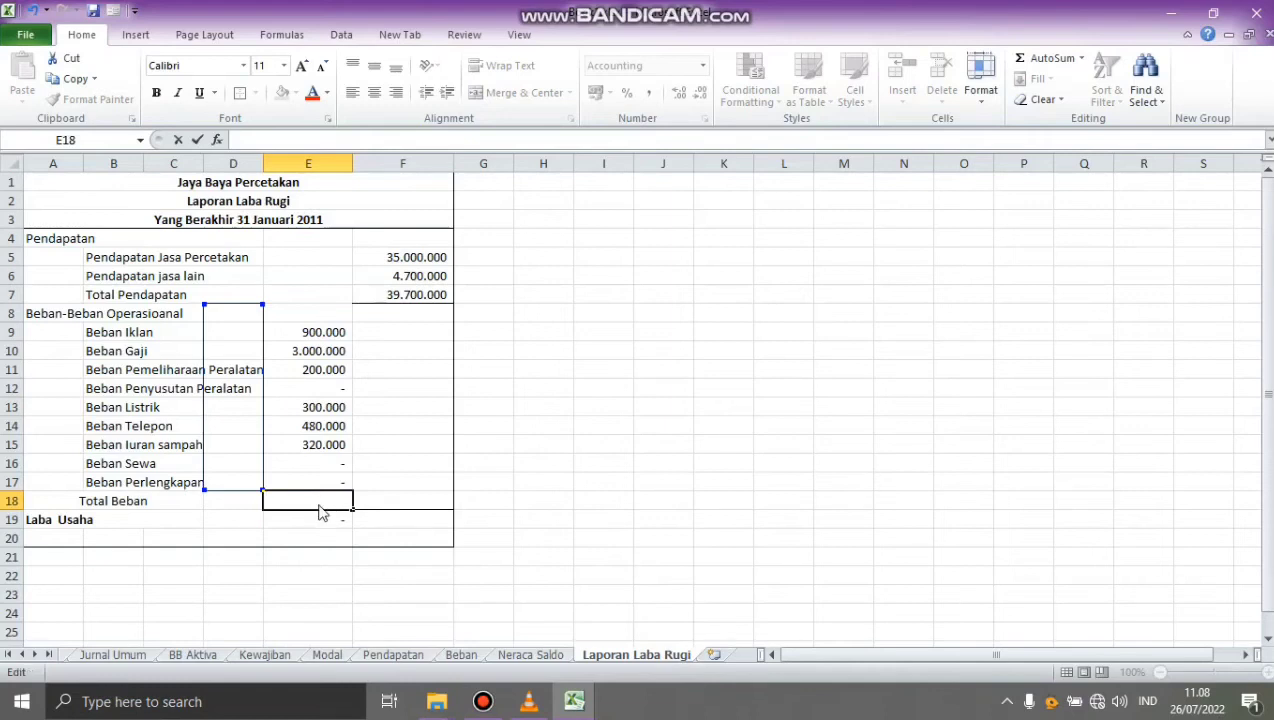
{"action": "type", "text": "="}
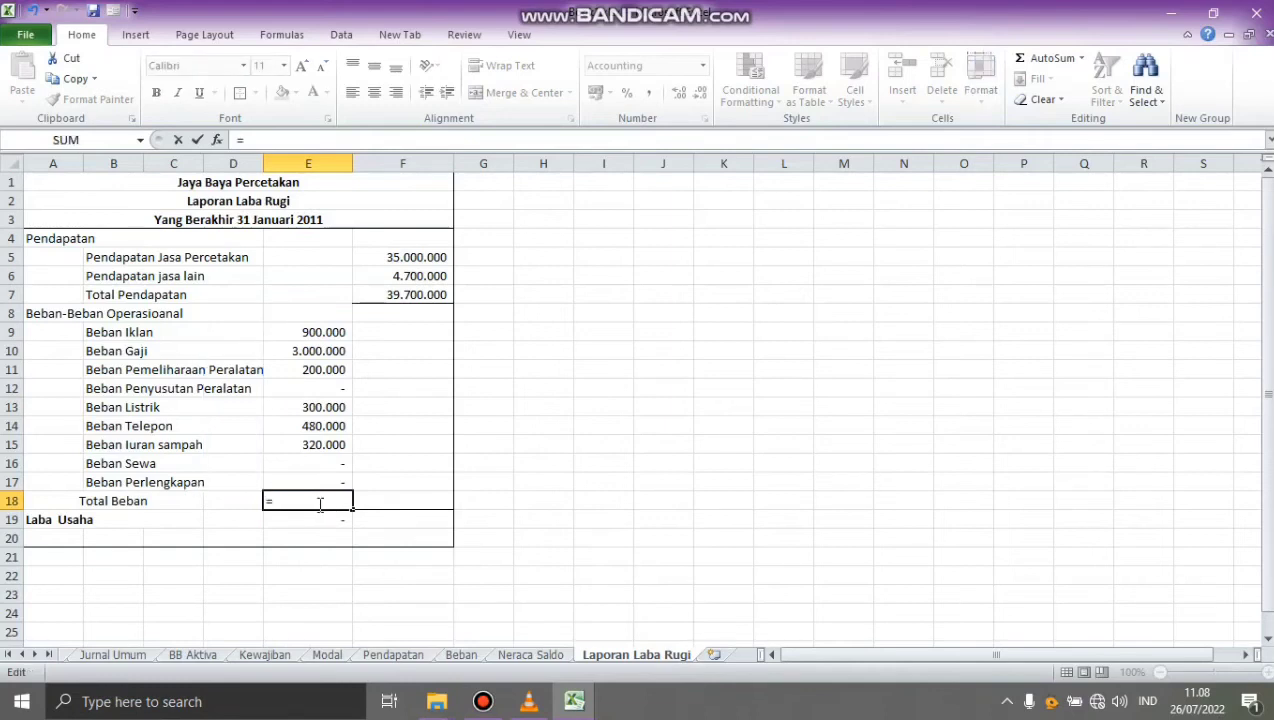
{"action": "type", "text": "(sum"}
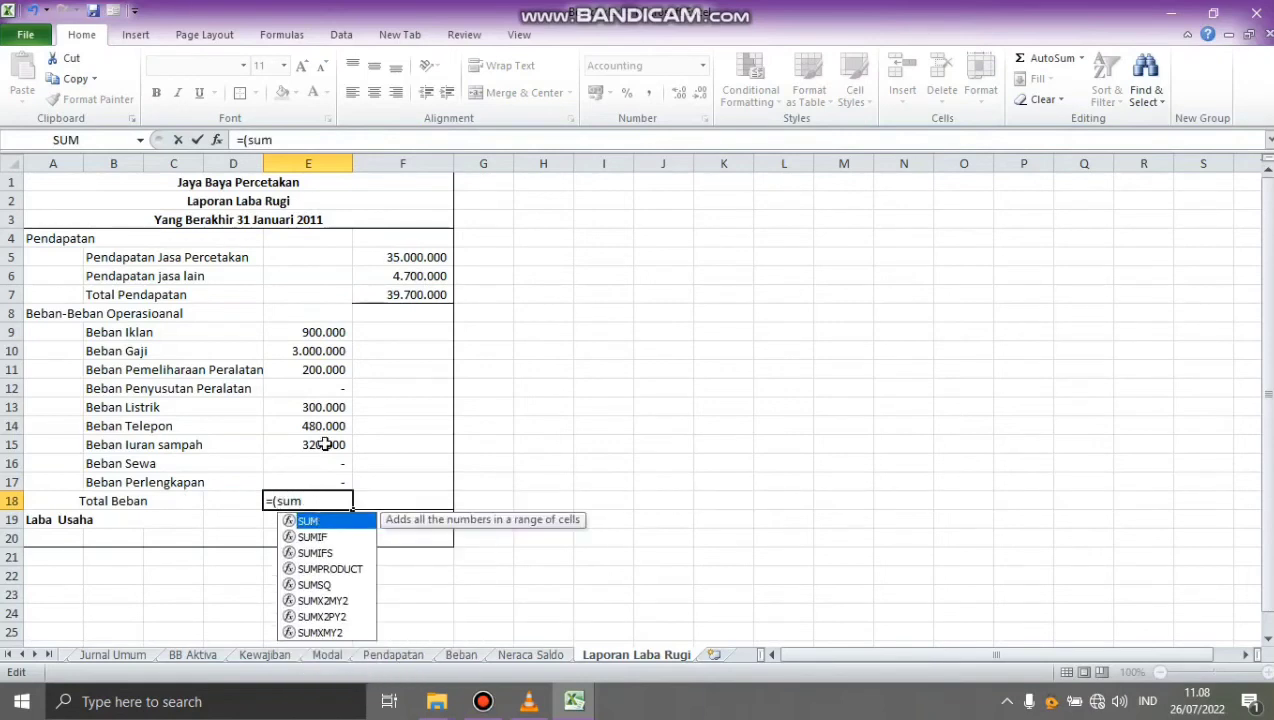
{"action": "left_click", "coordinate": [328, 334]}
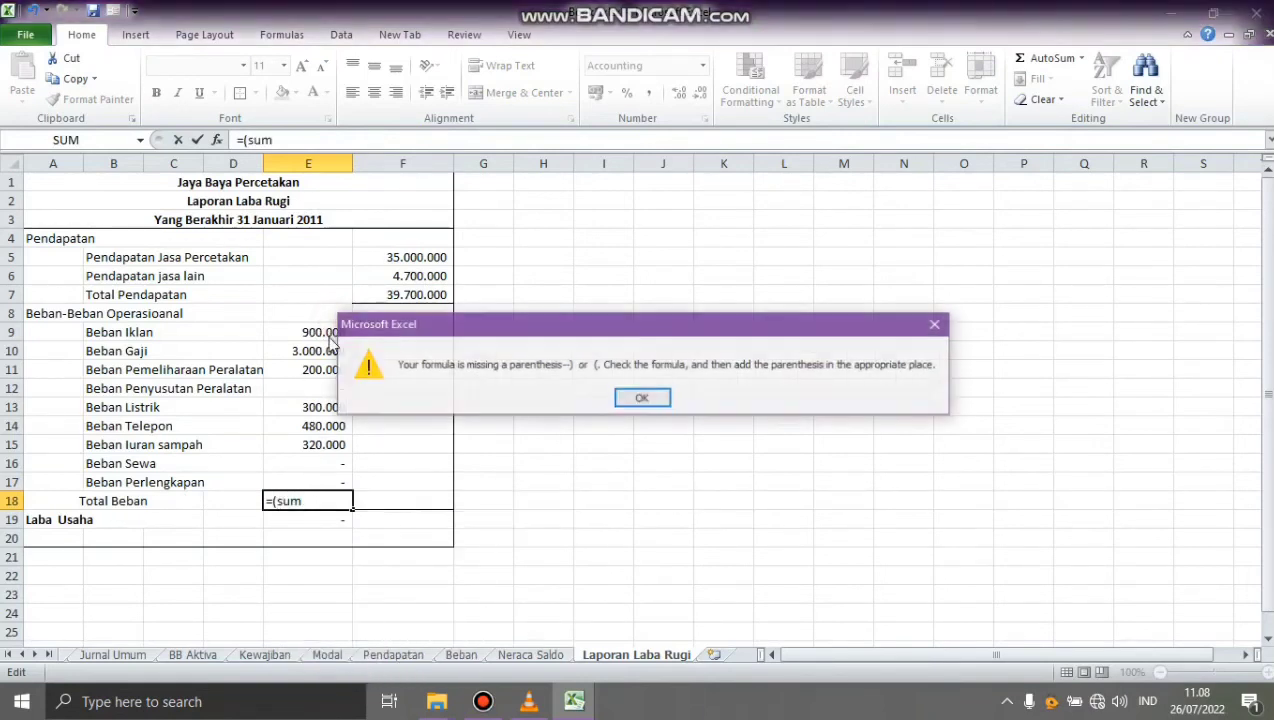
{"action": "left_click", "coordinate": [637, 400]}
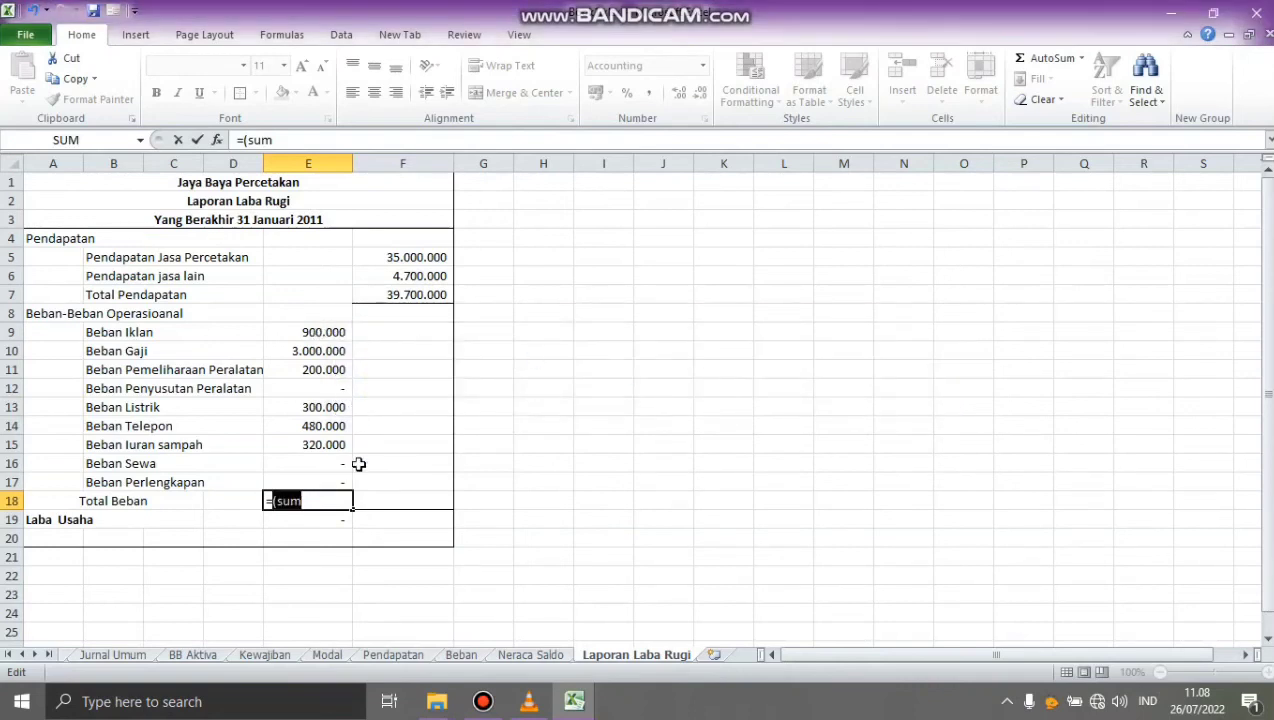
{"action": "key", "text": "BackSpace"}
{"action": "type", "text": "=sum"}
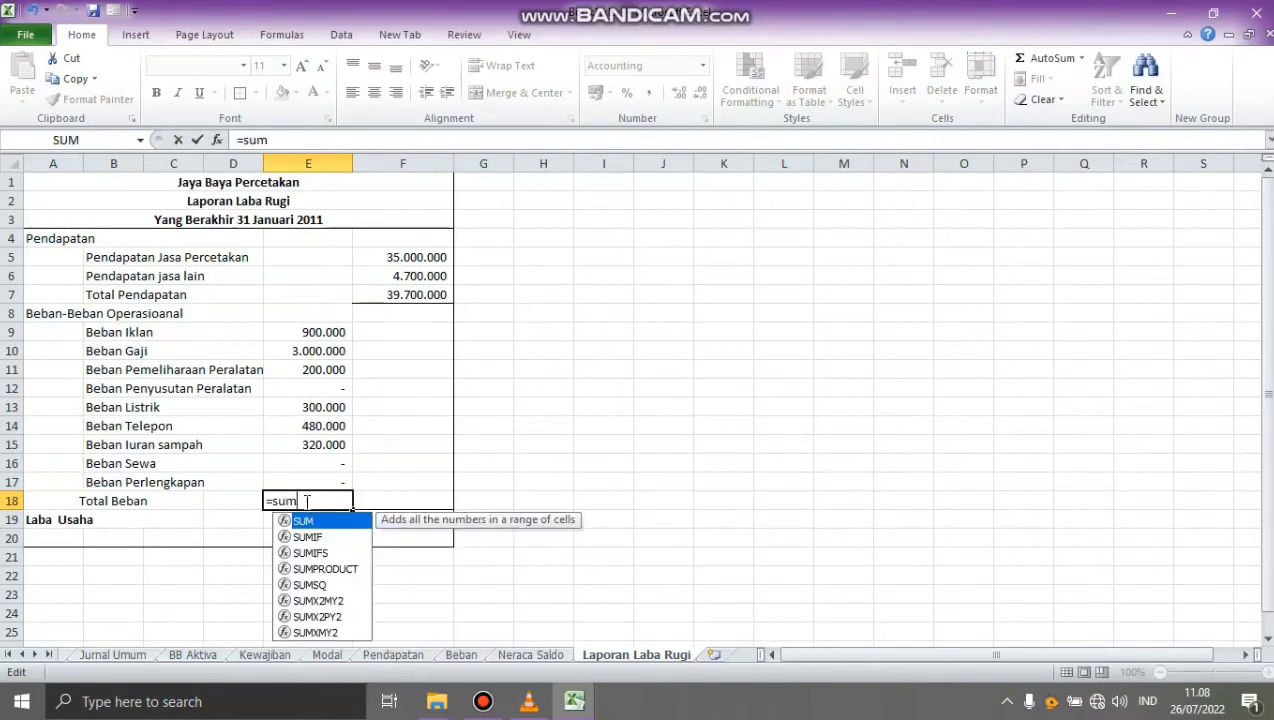
{"action": "type", "text": "("}
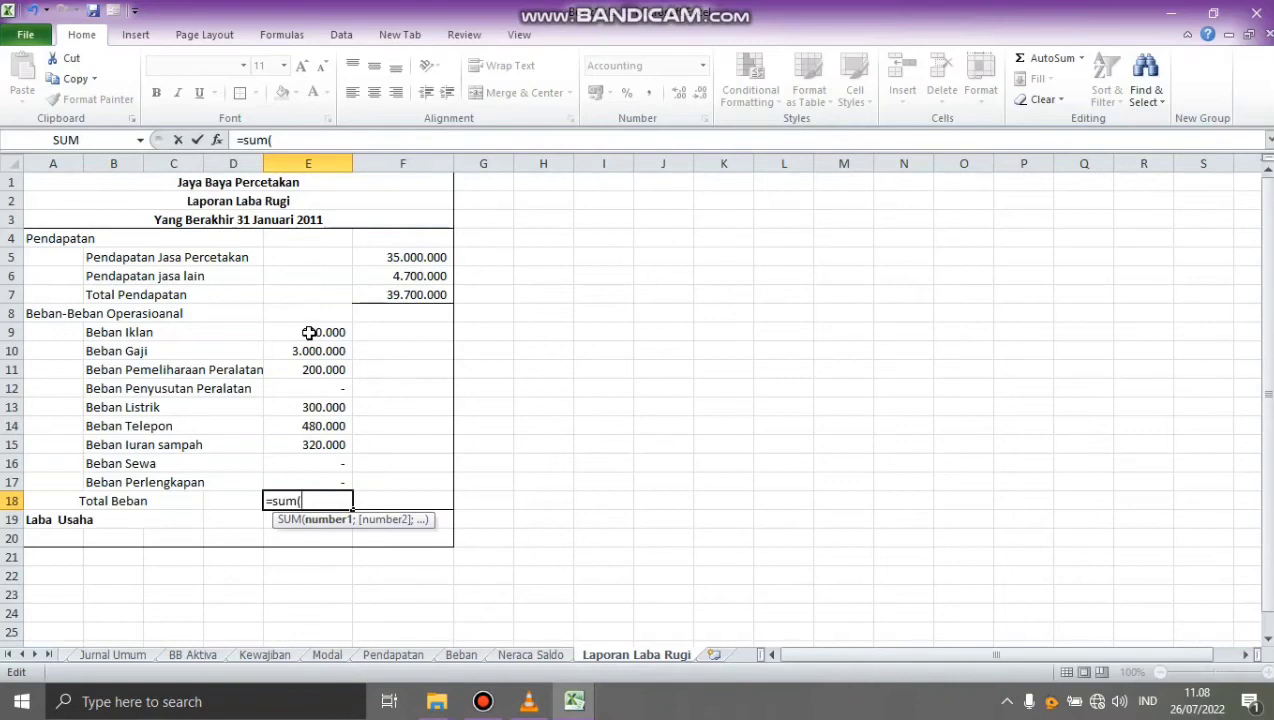
{"action": "left_click_drag", "start_coordinate": [309, 332], "coordinate": [322, 483]}
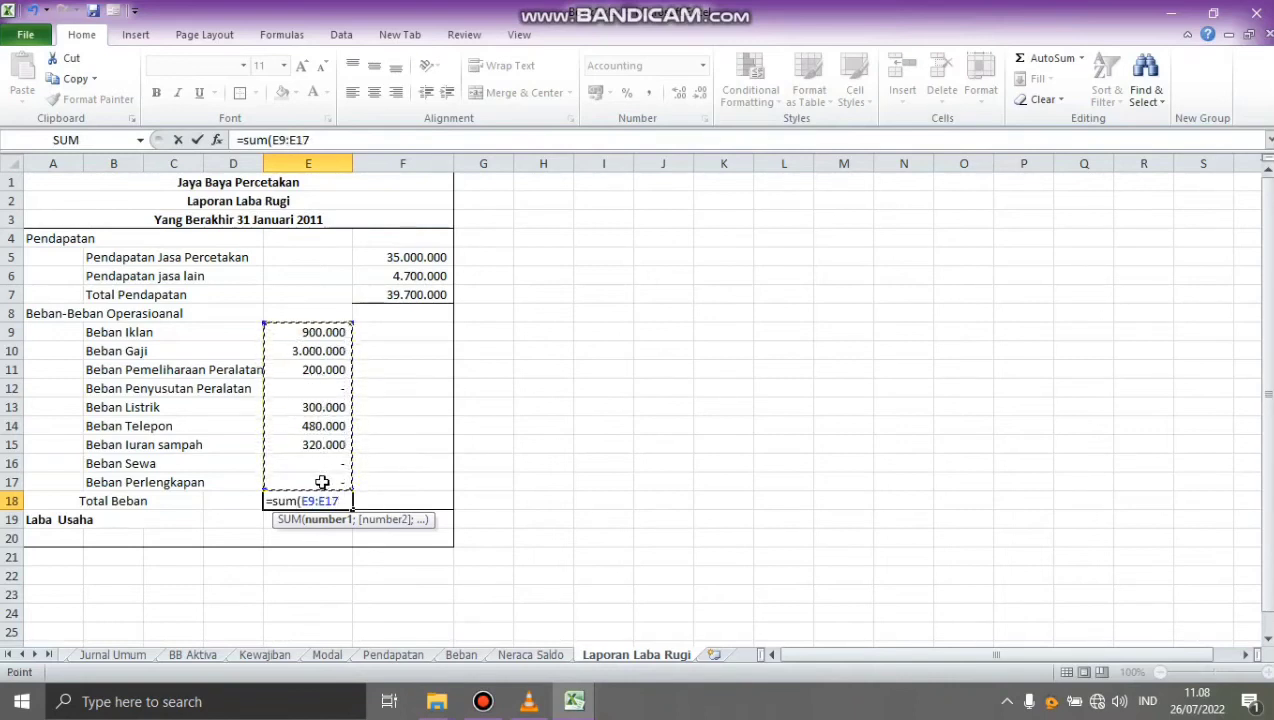
{"action": "type", "text": ")"}
{"action": "key", "text": "Return"}
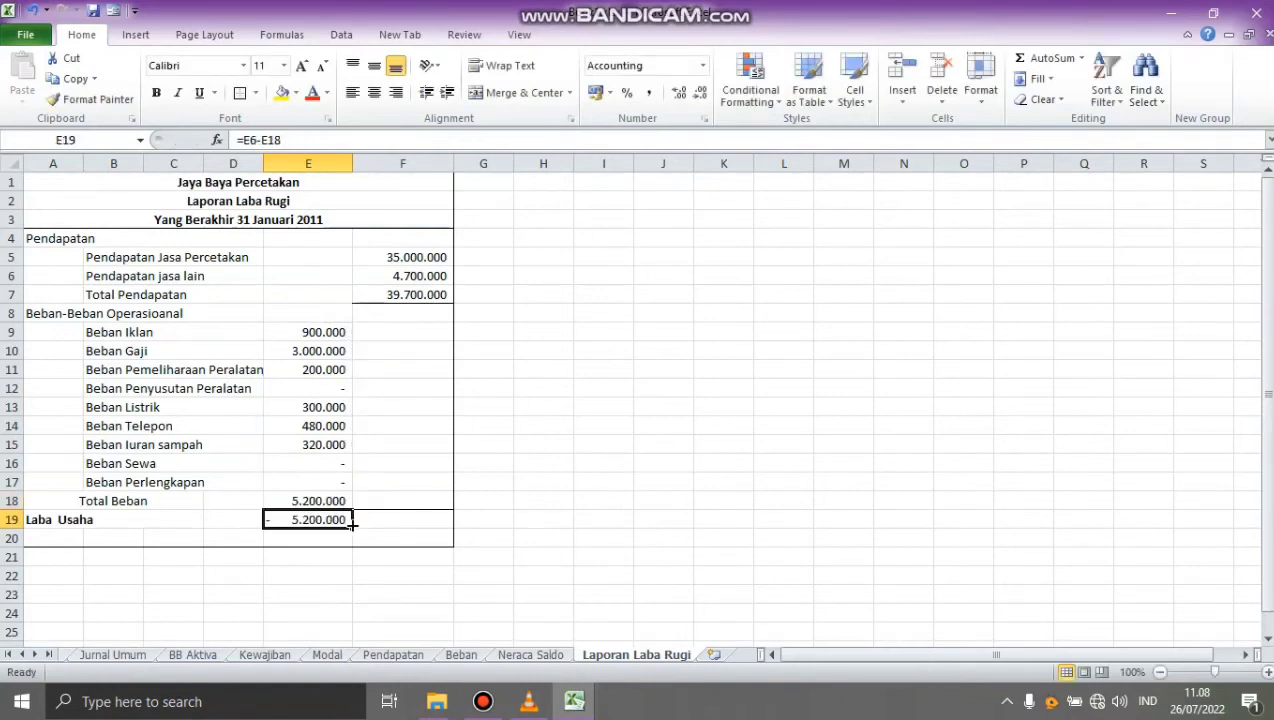
Step: Clear the Laba Usaha formula in E19 and the Total Beban formula in E18
{"action": "key", "text": "BackSpace"}
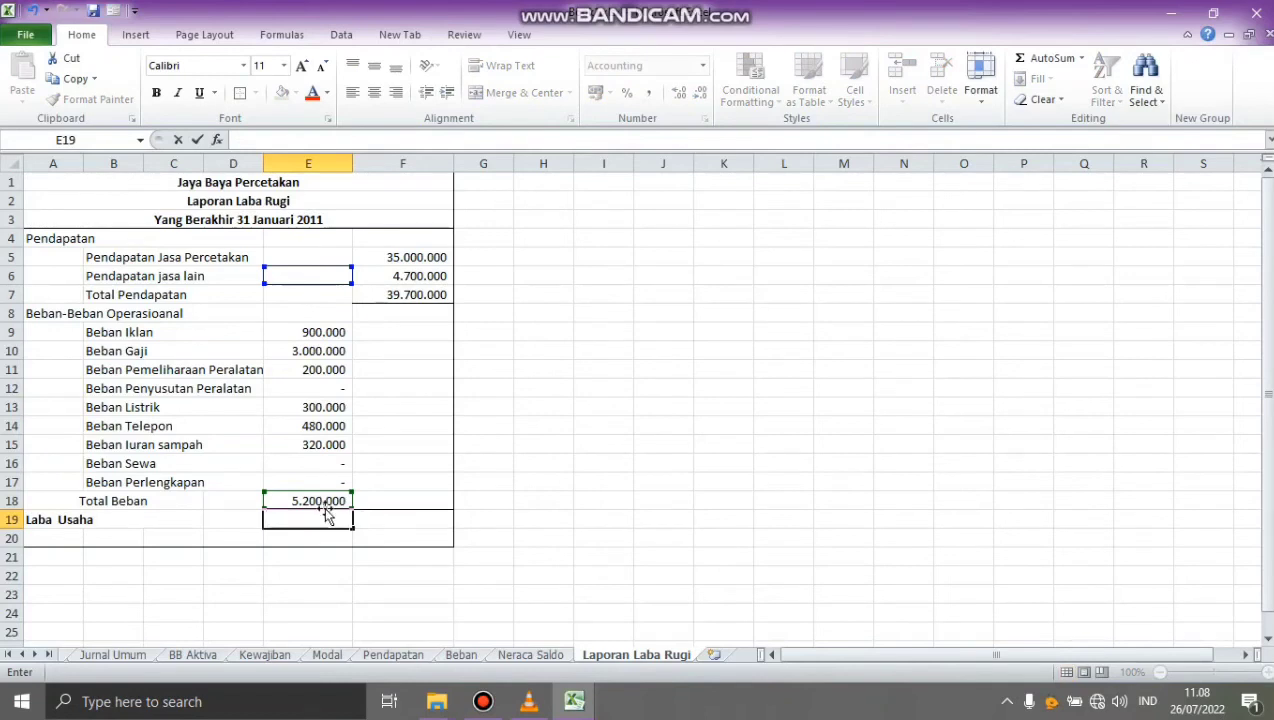
{"action": "left_click", "coordinate": [323, 505]}
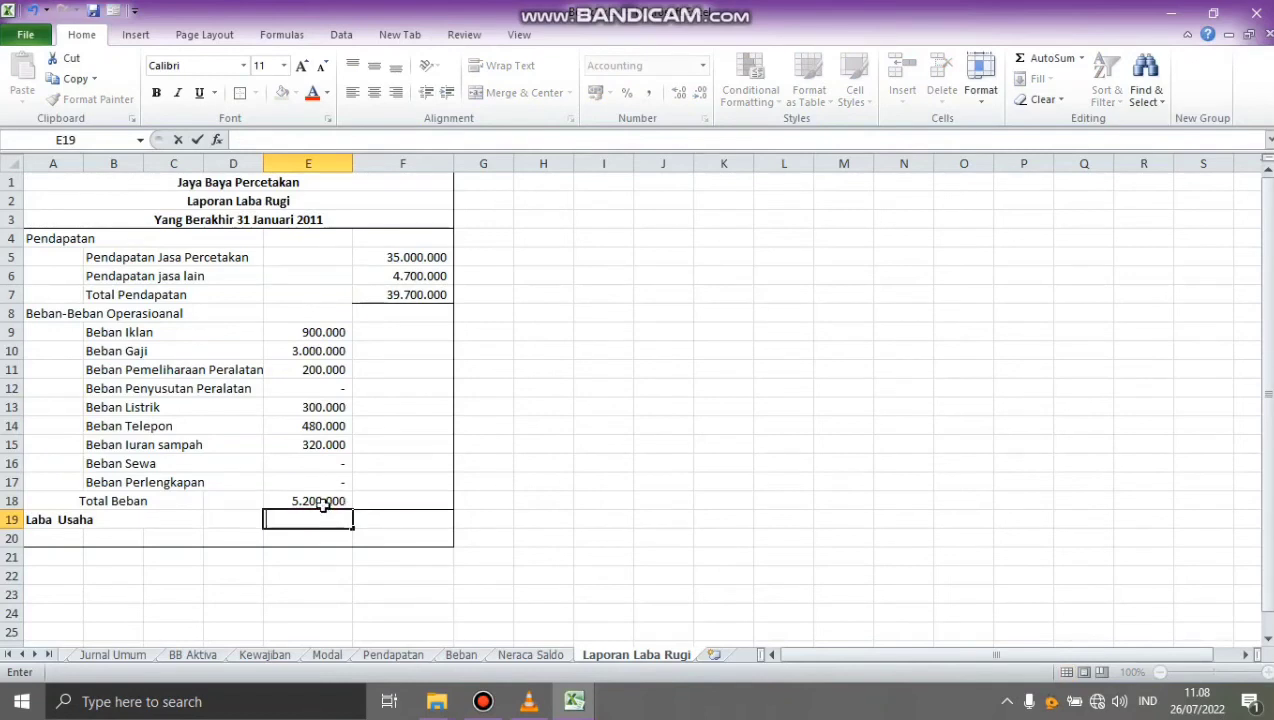
{"action": "left_click", "coordinate": [323, 503]}
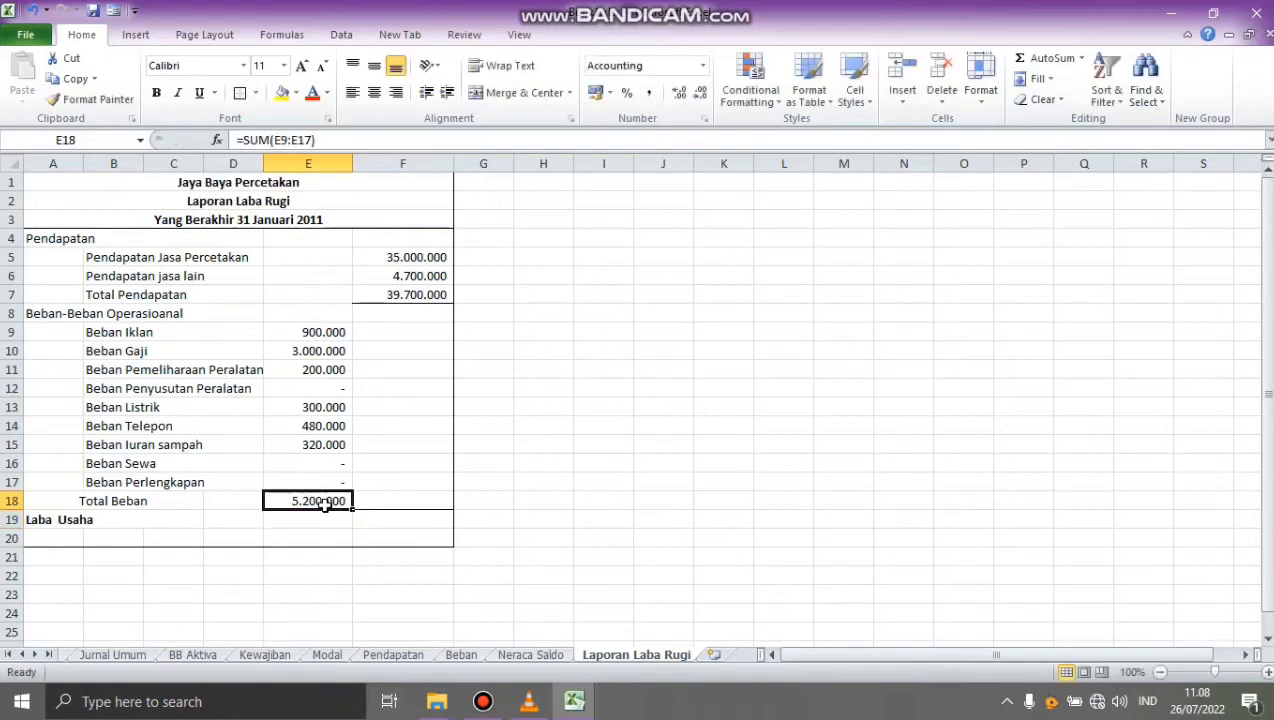
{"action": "key", "text": "ctrl+z"}
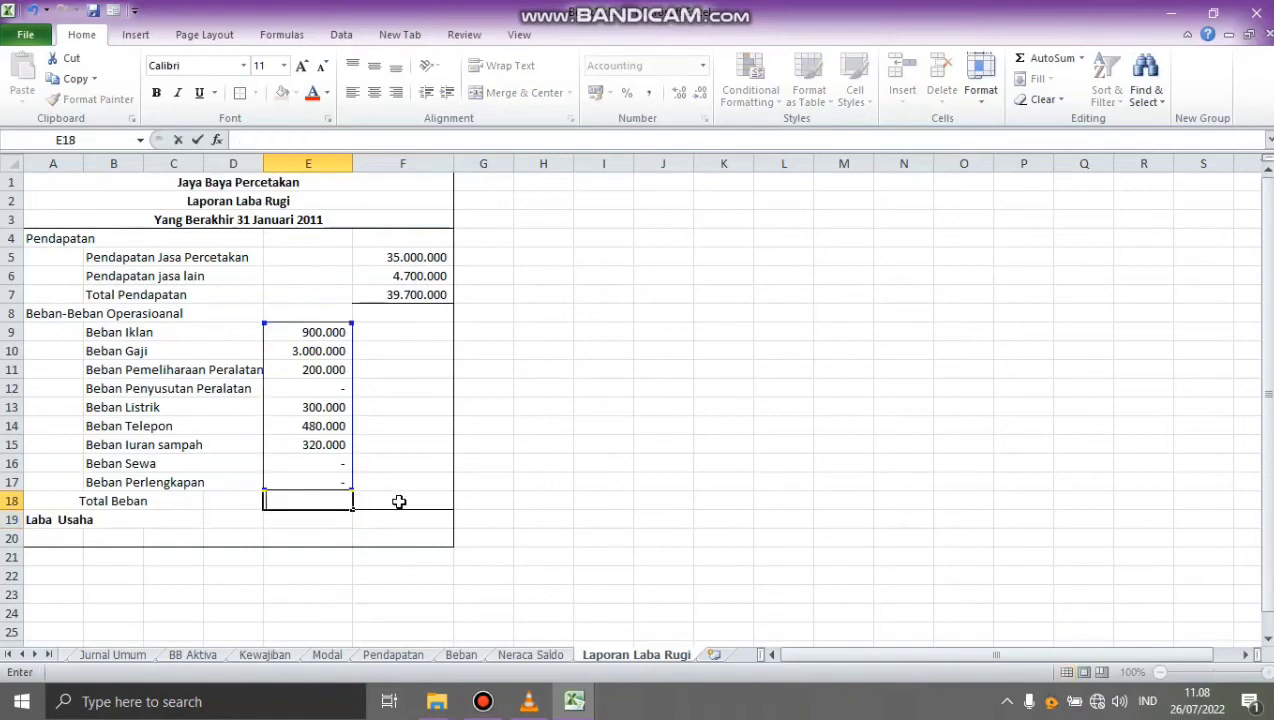
Step: Enter the Total Beban in F18 as the sum of the expense amounts, =SUM(E9:E17)
{"action": "left_click", "coordinate": [399, 501]}
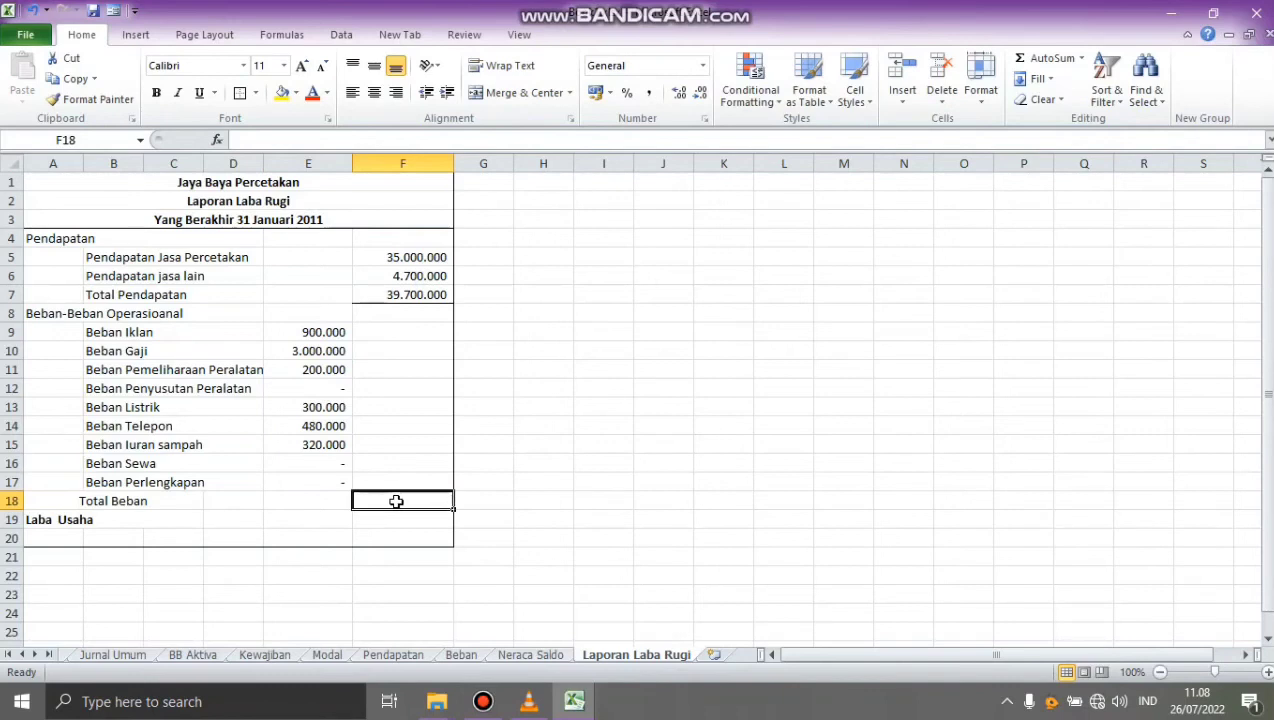
{"action": "type", "text": "="}
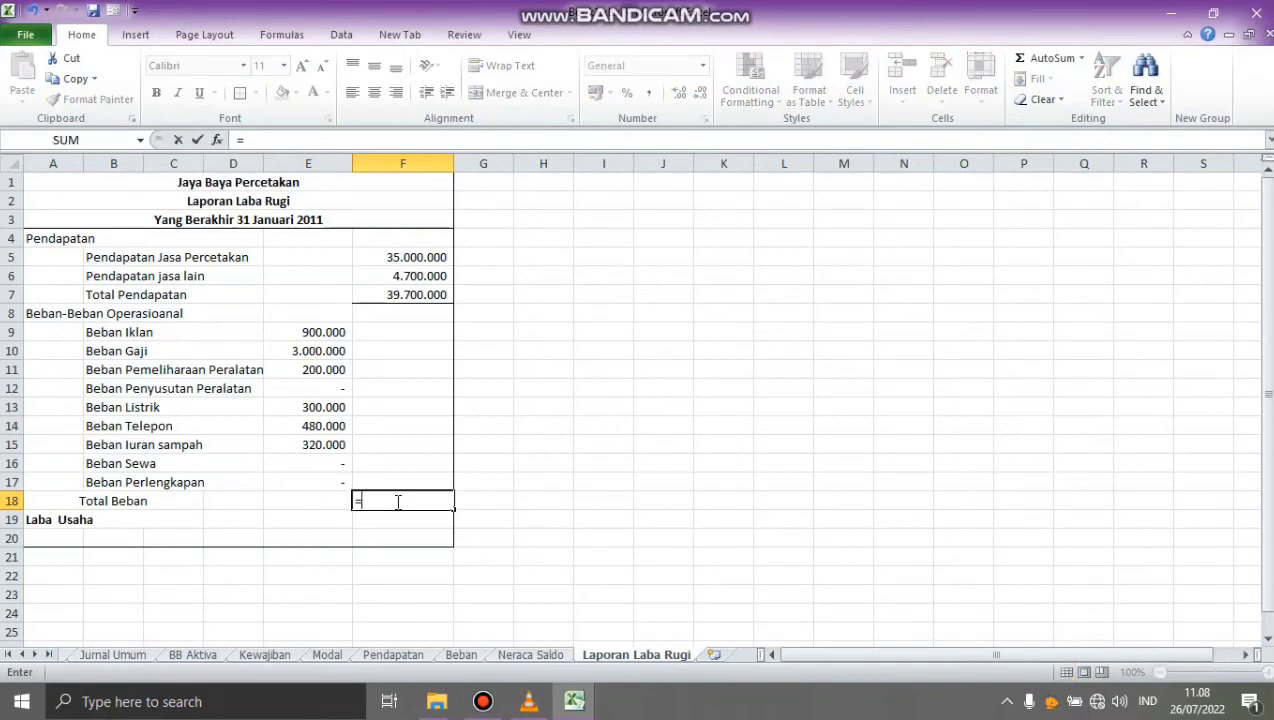
{"action": "type", "text": "sum("}
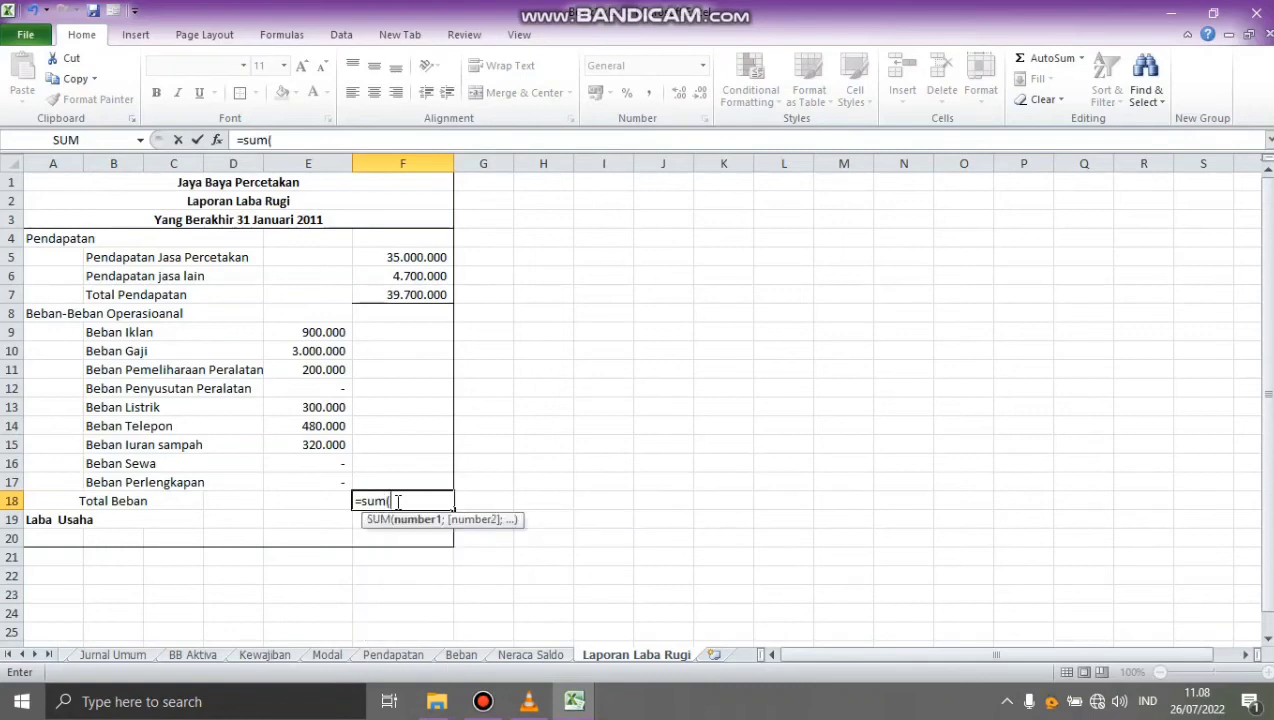
{"action": "left_click_drag", "start_coordinate": [312, 331], "coordinate": [330, 477]}
{"action": "type", "text": ")"}
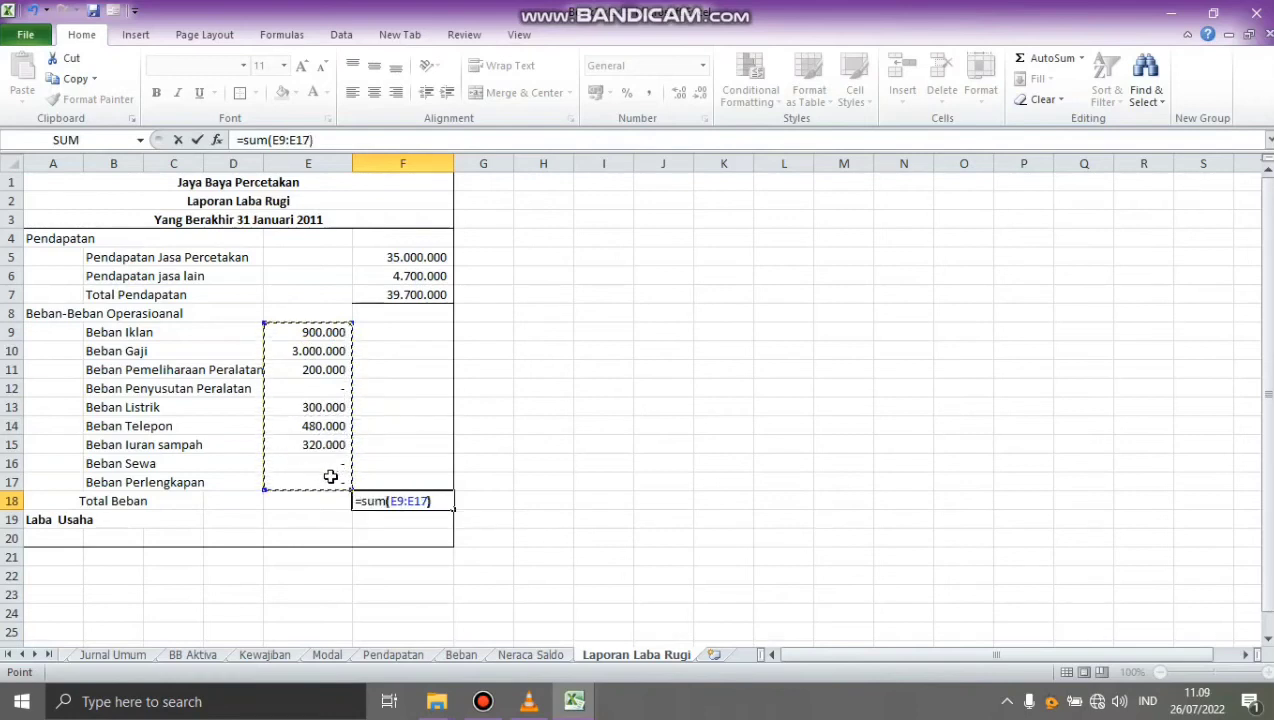
{"action": "key", "text": "Return"}
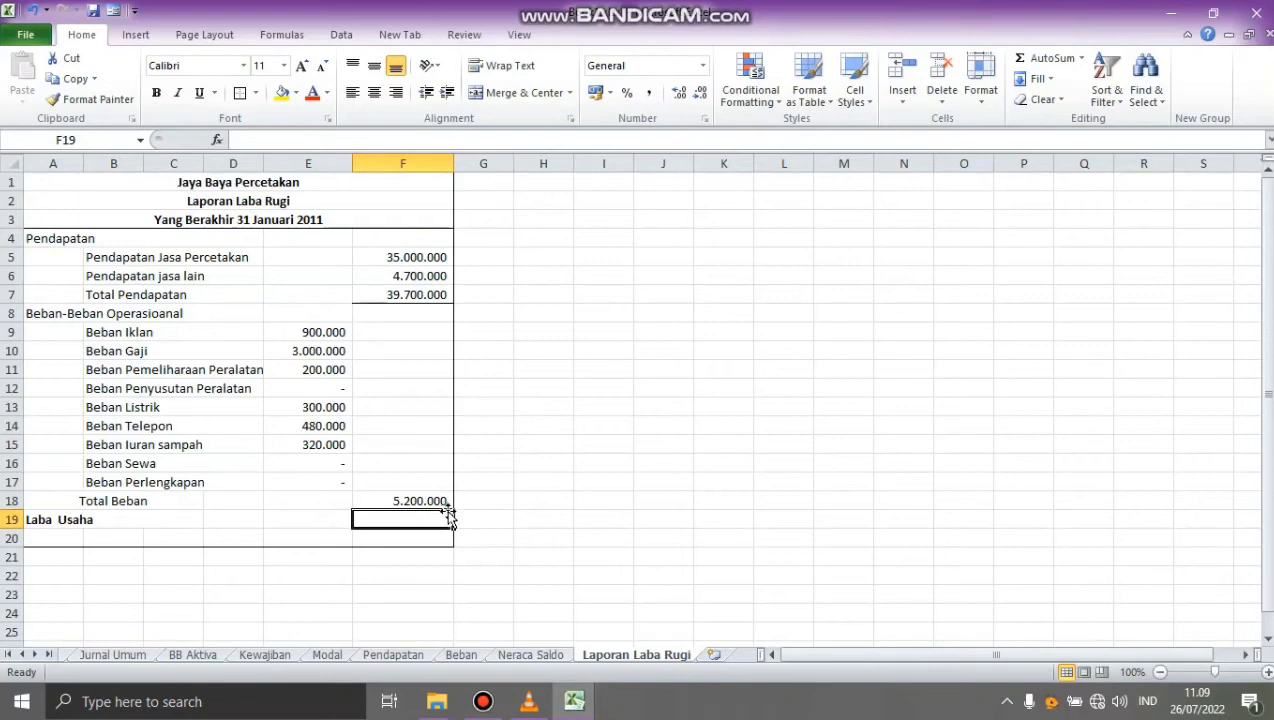
Step: Calculate Laba Usaha in F19 by subtracting Total Beban in F18 from Total Pendapatan in F7
{"action": "type", "text": "="}
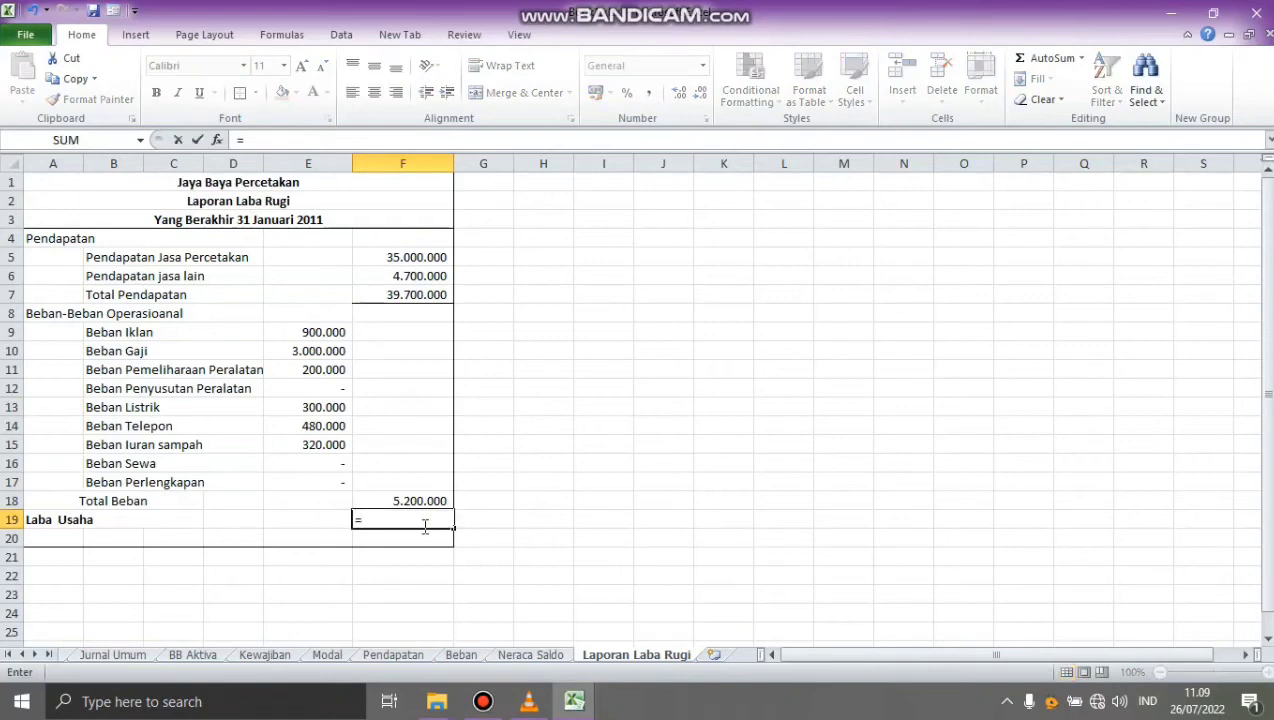
{"action": "left_click", "coordinate": [424, 298]}
{"action": "type", "text": "-"}
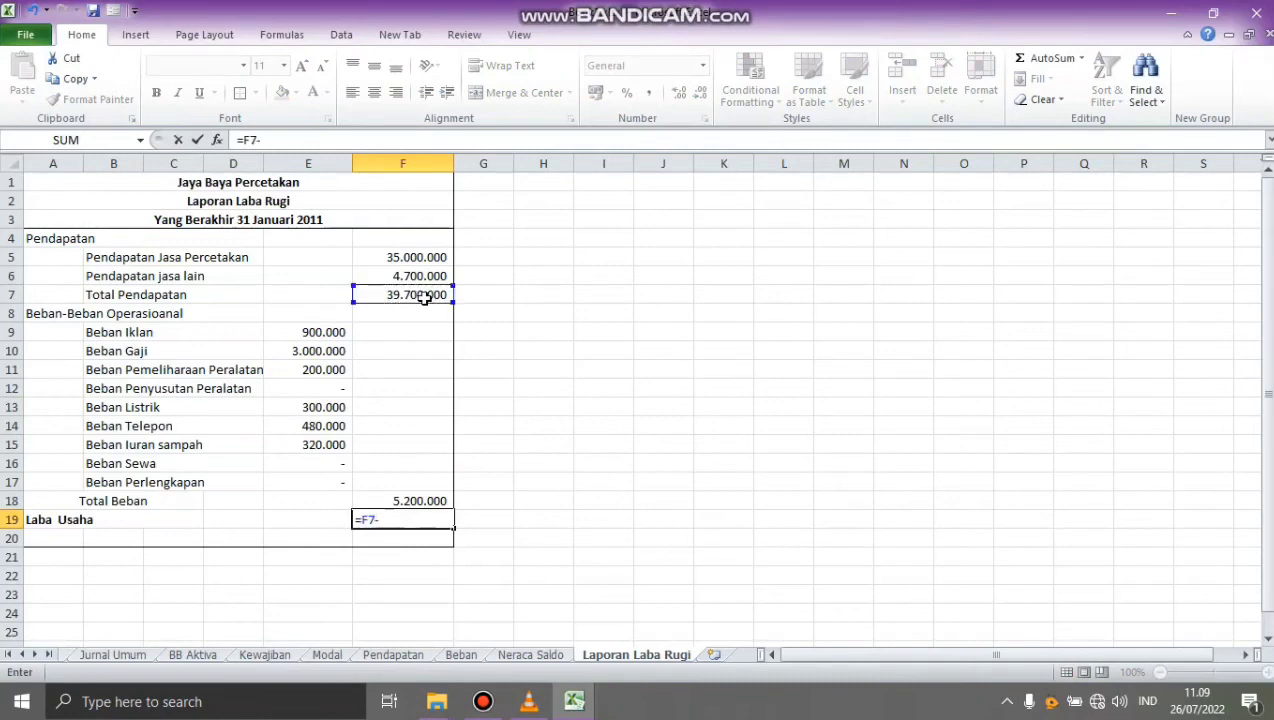
{"action": "left_click", "coordinate": [420, 502]}
{"action": "key", "text": "Return"}
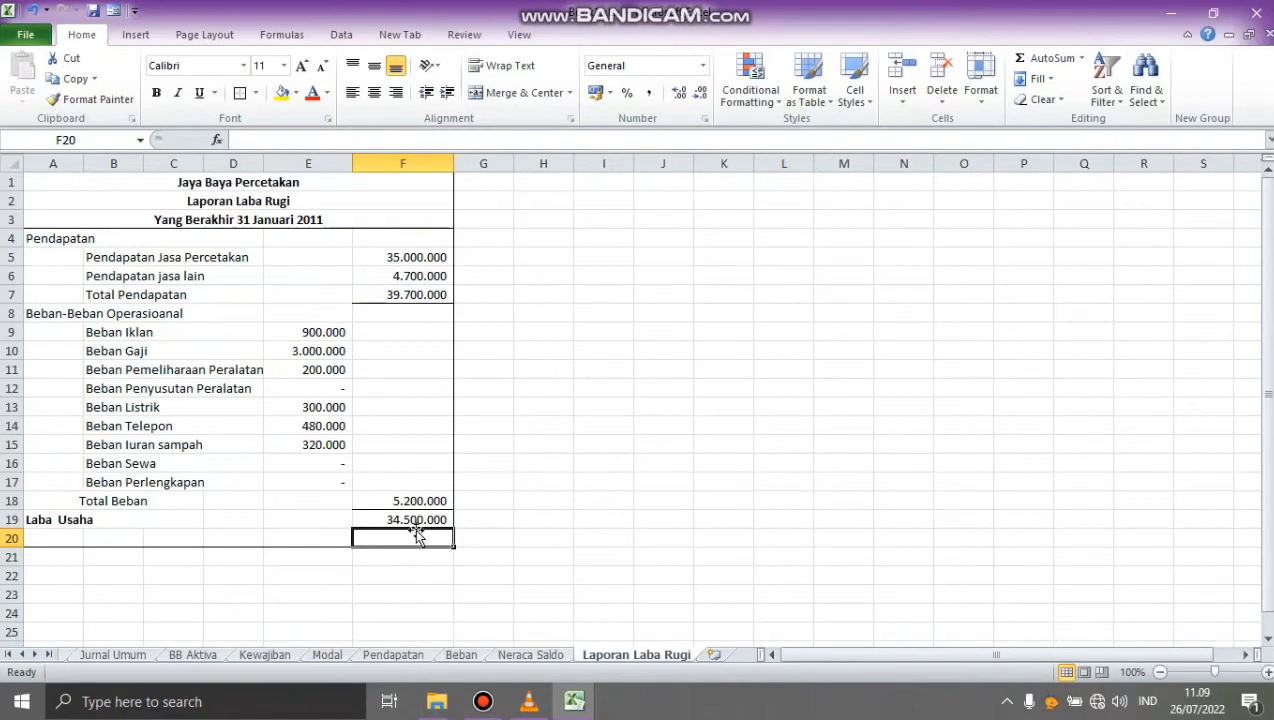
Step: Apply a bottom double border to the Laba Usaha amount in F19
{"action": "left_click", "coordinate": [418, 520]}
{"action": "left_click", "coordinate": [485, 537]}
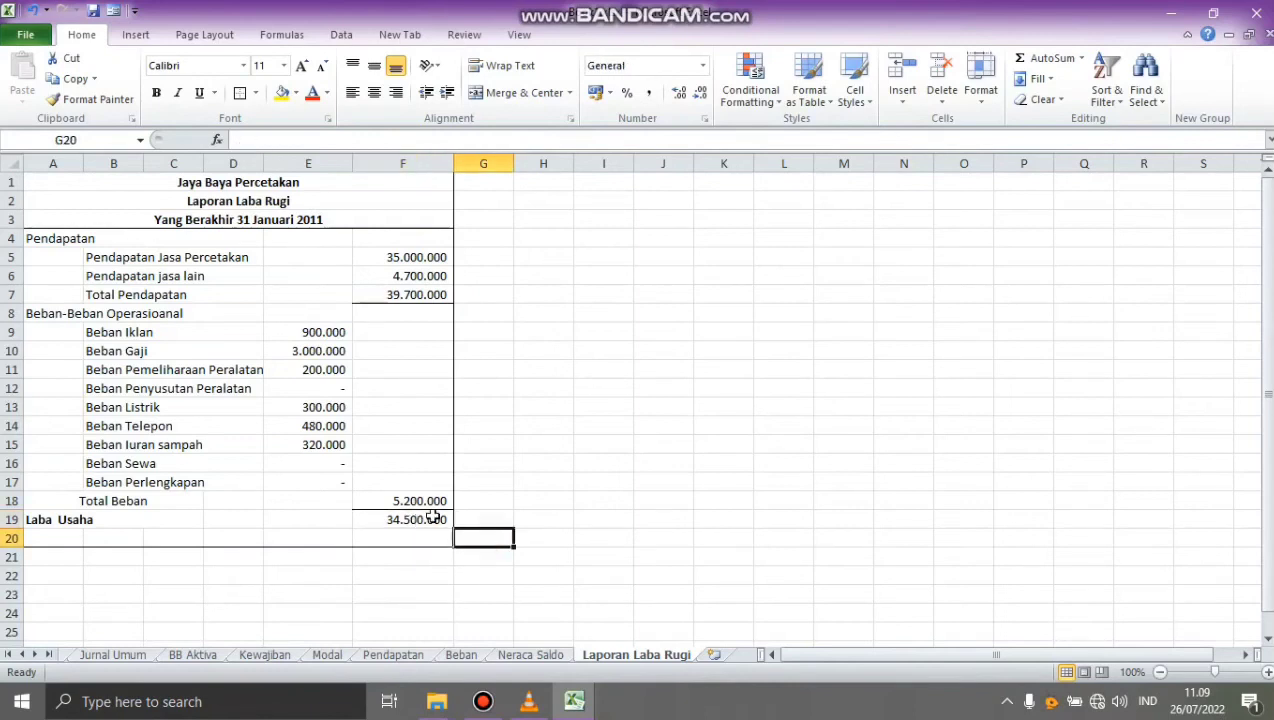
{"action": "left_click", "coordinate": [428, 517]}
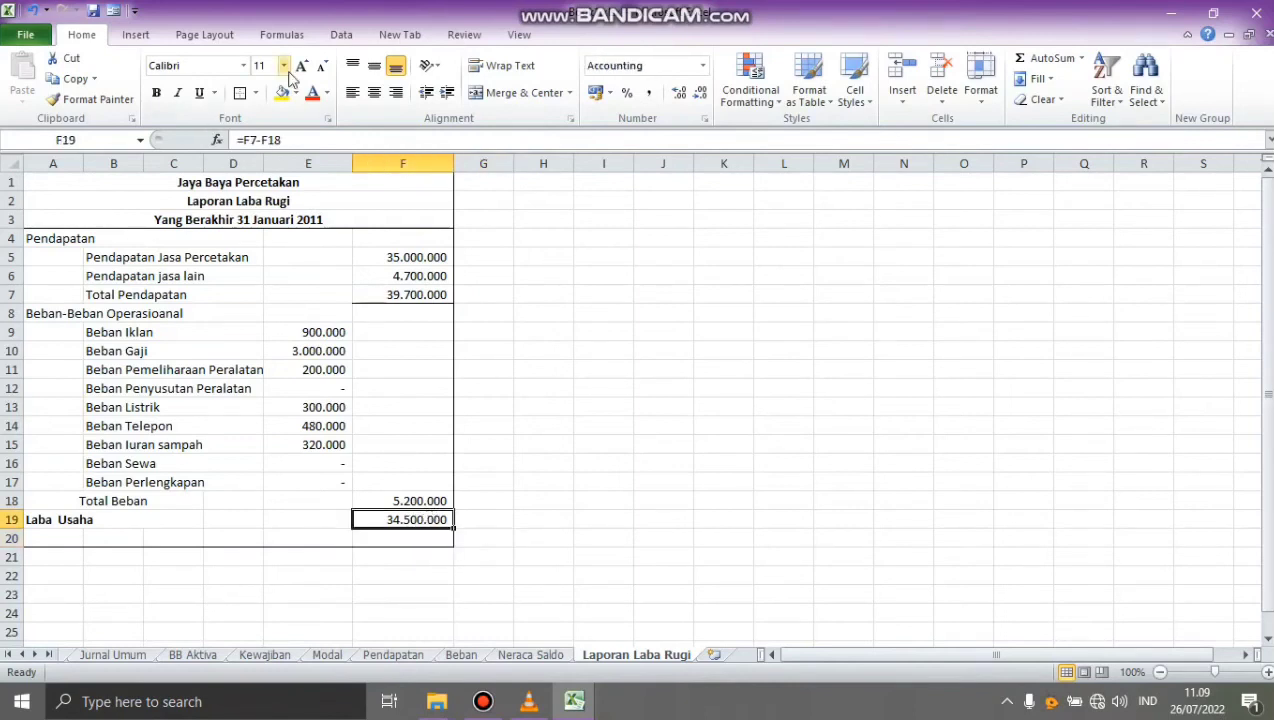
{"action": "left_click", "coordinate": [257, 93]}
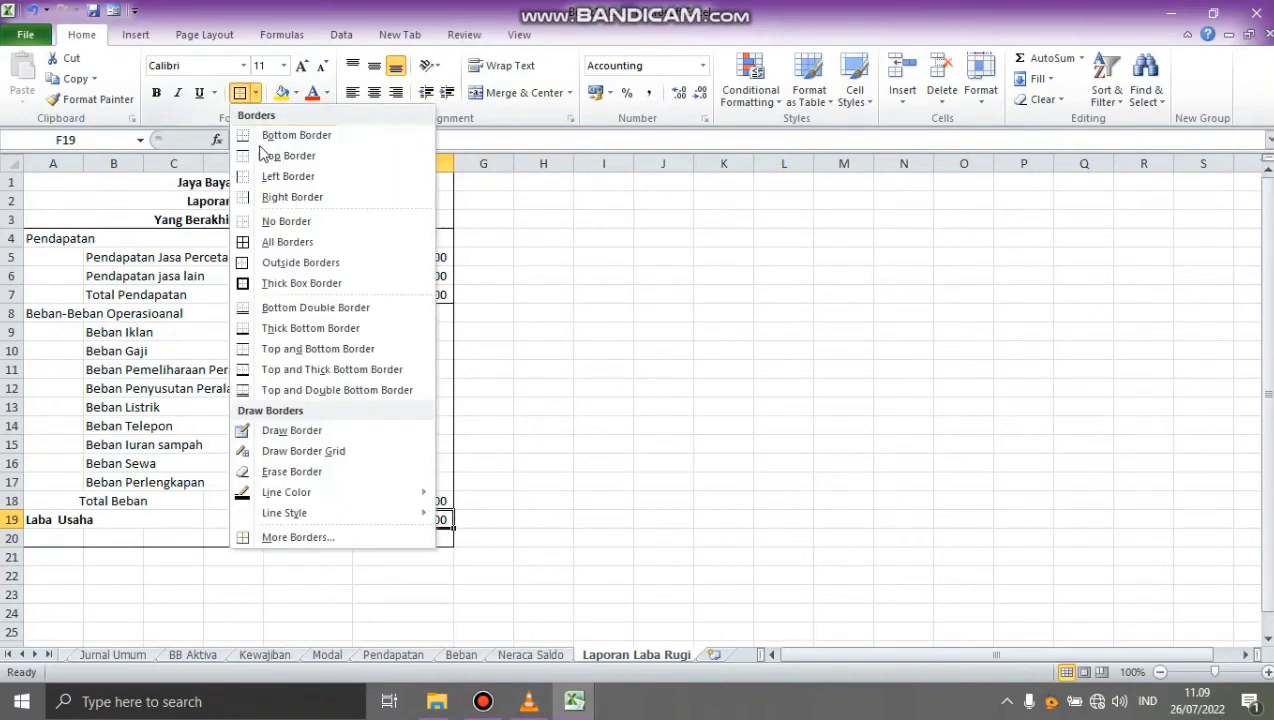
{"action": "left_click", "coordinate": [268, 310]}
{"action": "left_click", "coordinate": [639, 453]}
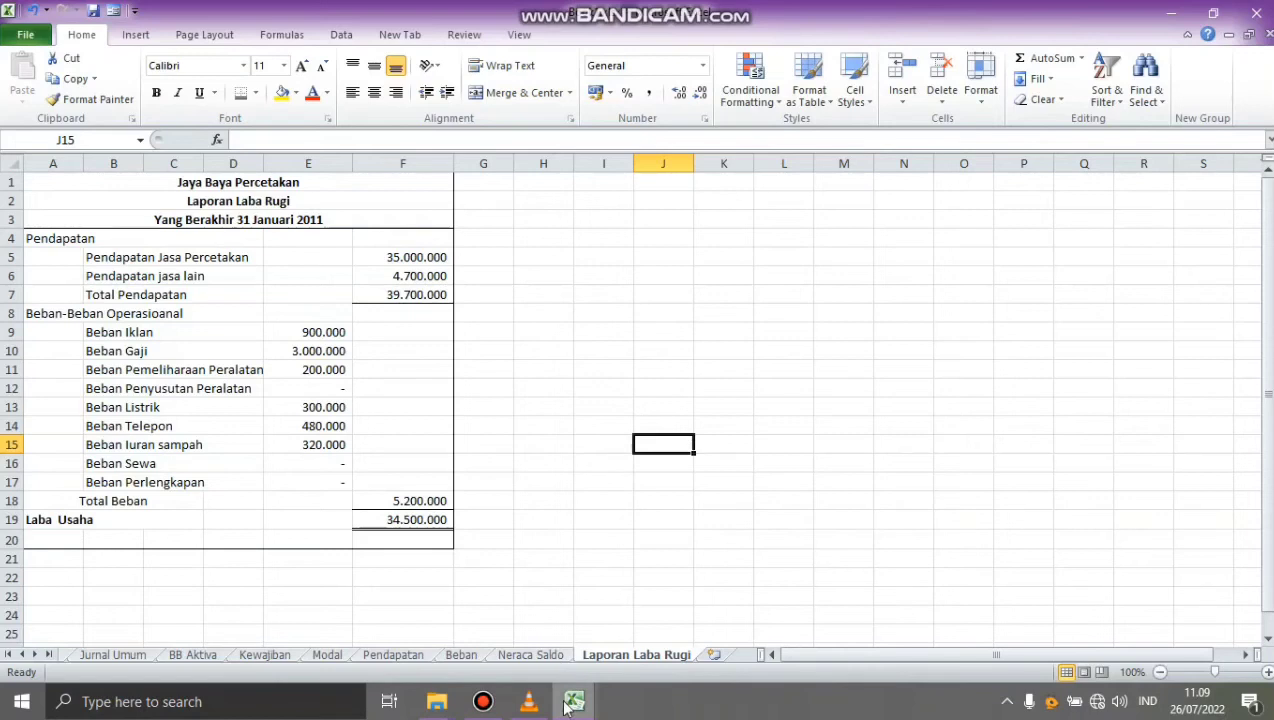
Step: Copy the Laporan Perubahan Modal table (H1:L9) from the other workbook into Book1 at H1 and widen its amount columns K and L
{"action": "mouse_move", "coordinate": [574, 701]}
{"action": "left_click", "coordinate": [627, 614]}
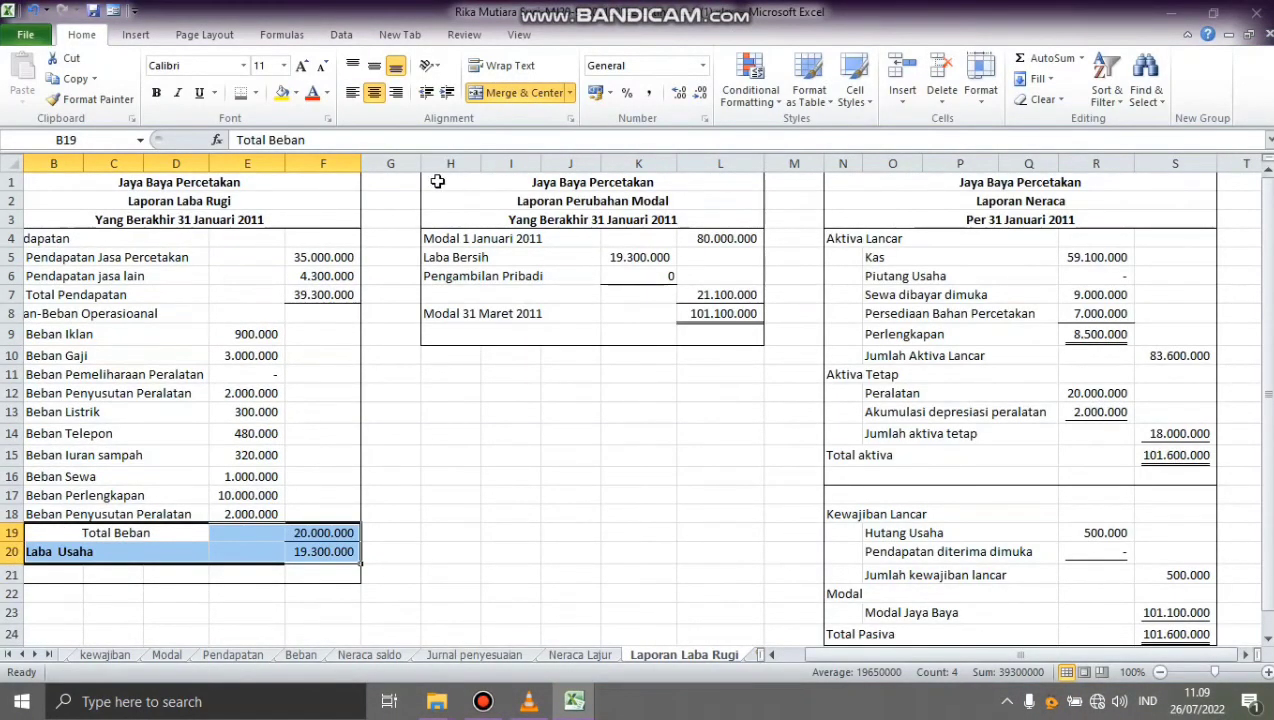
{"action": "left_click_drag", "start_coordinate": [426, 185], "coordinate": [528, 334]}
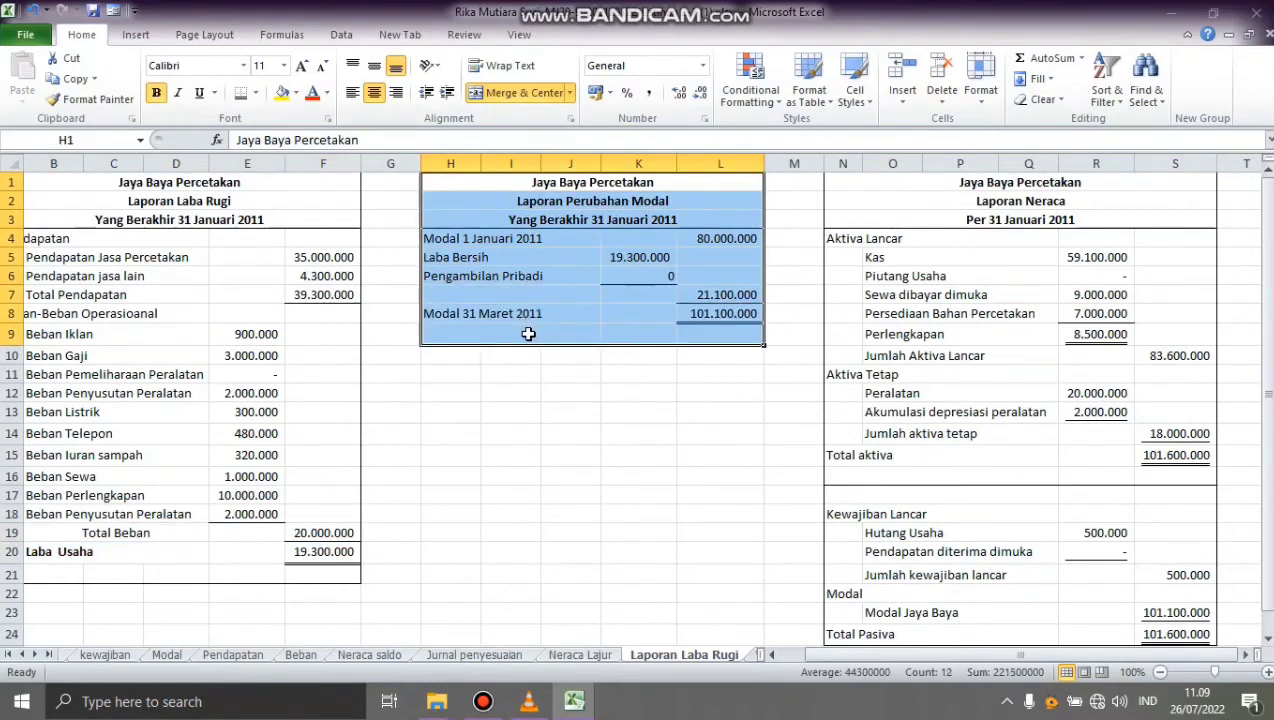
{"action": "key", "text": "ctrl+c"}
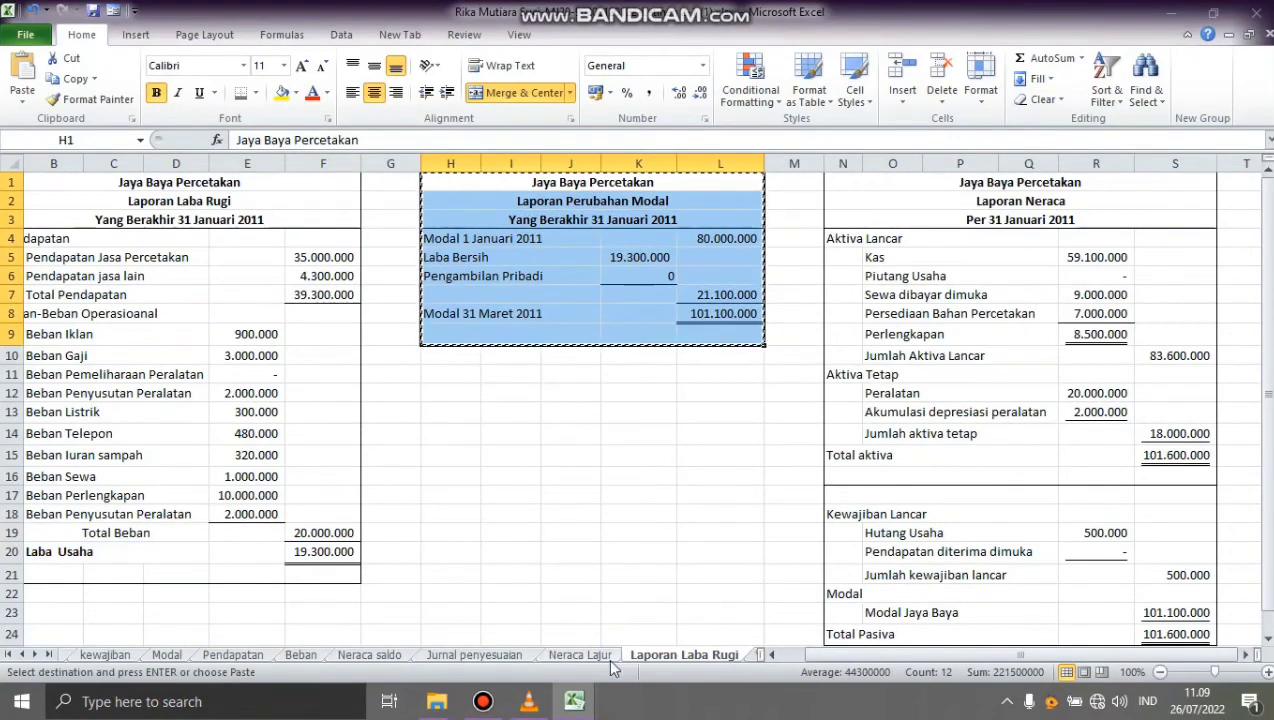
{"action": "mouse_move", "coordinate": [589, 705]}
{"action": "left_click", "coordinate": [506, 663]}
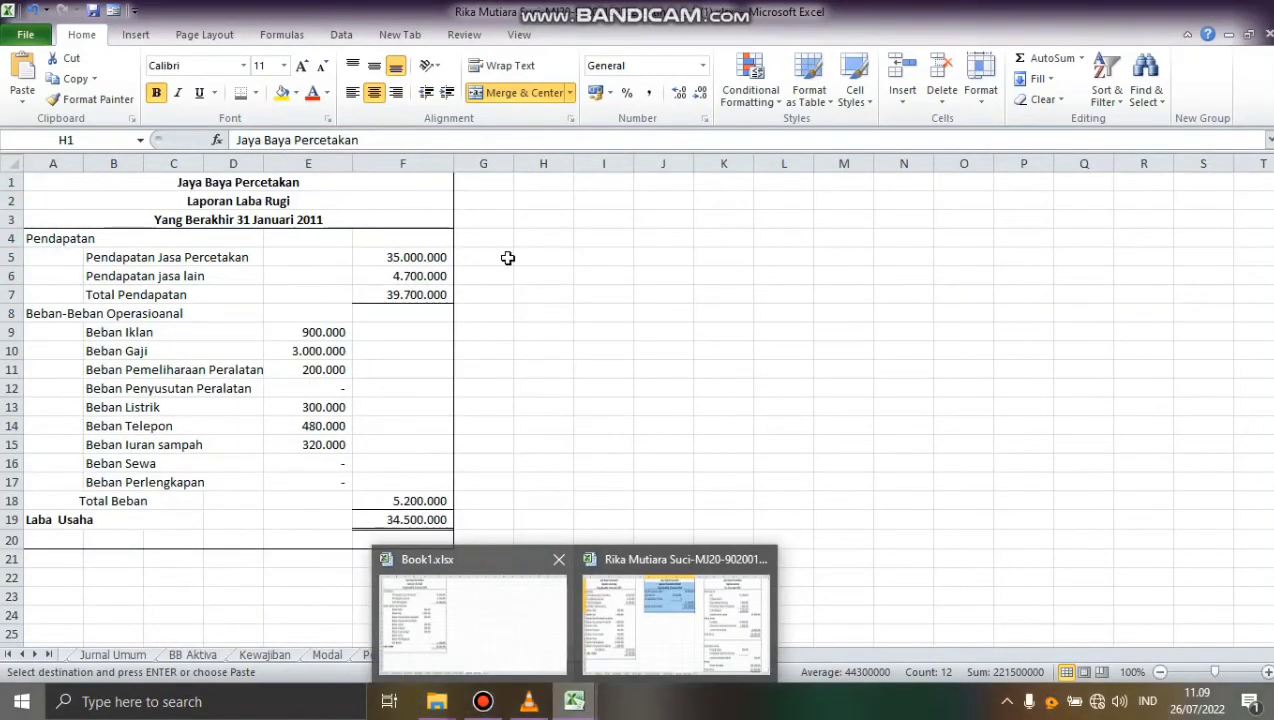
{"action": "left_click", "coordinate": [546, 182]}
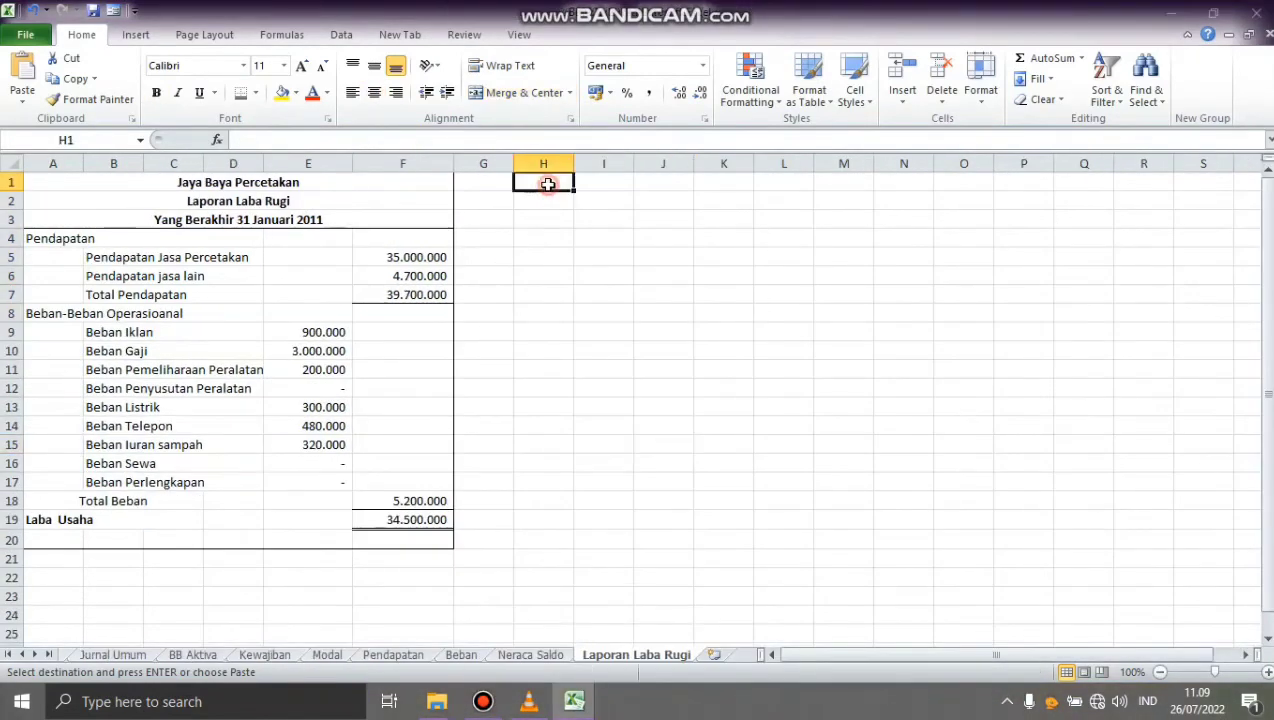
{"action": "key", "text": "ctrl+v"}
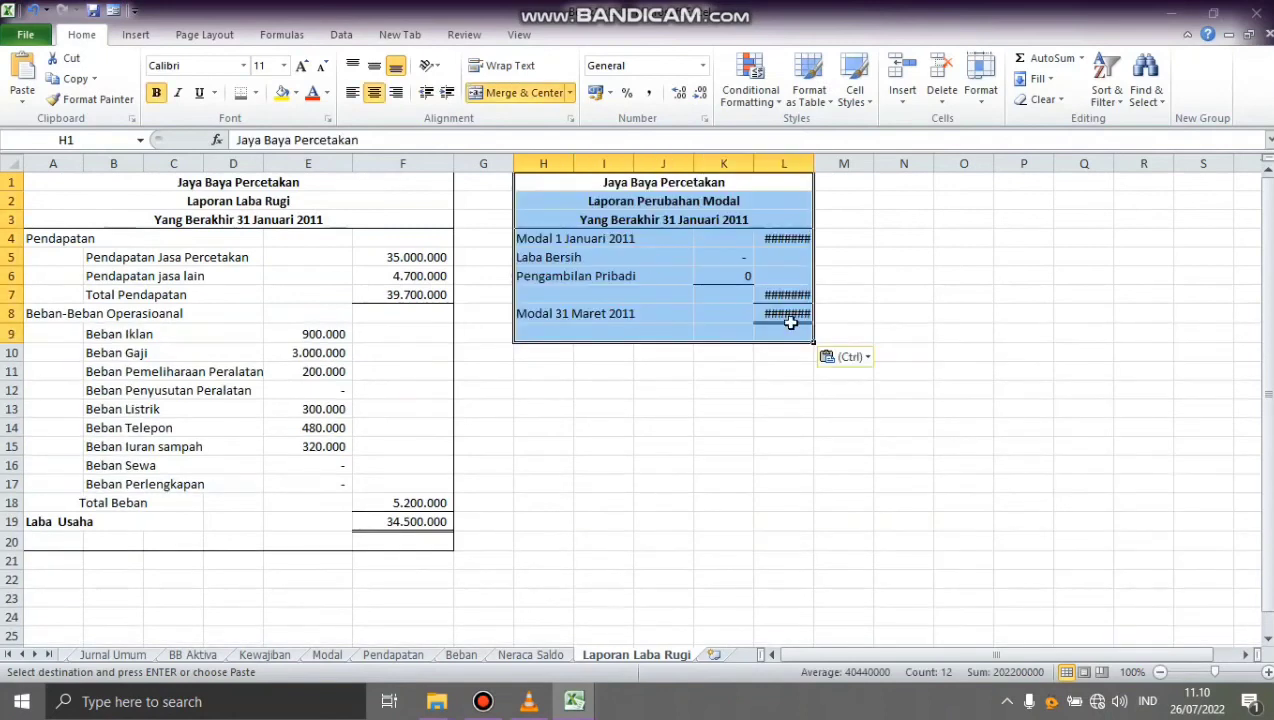
{"action": "left_click", "coordinate": [830, 392]}
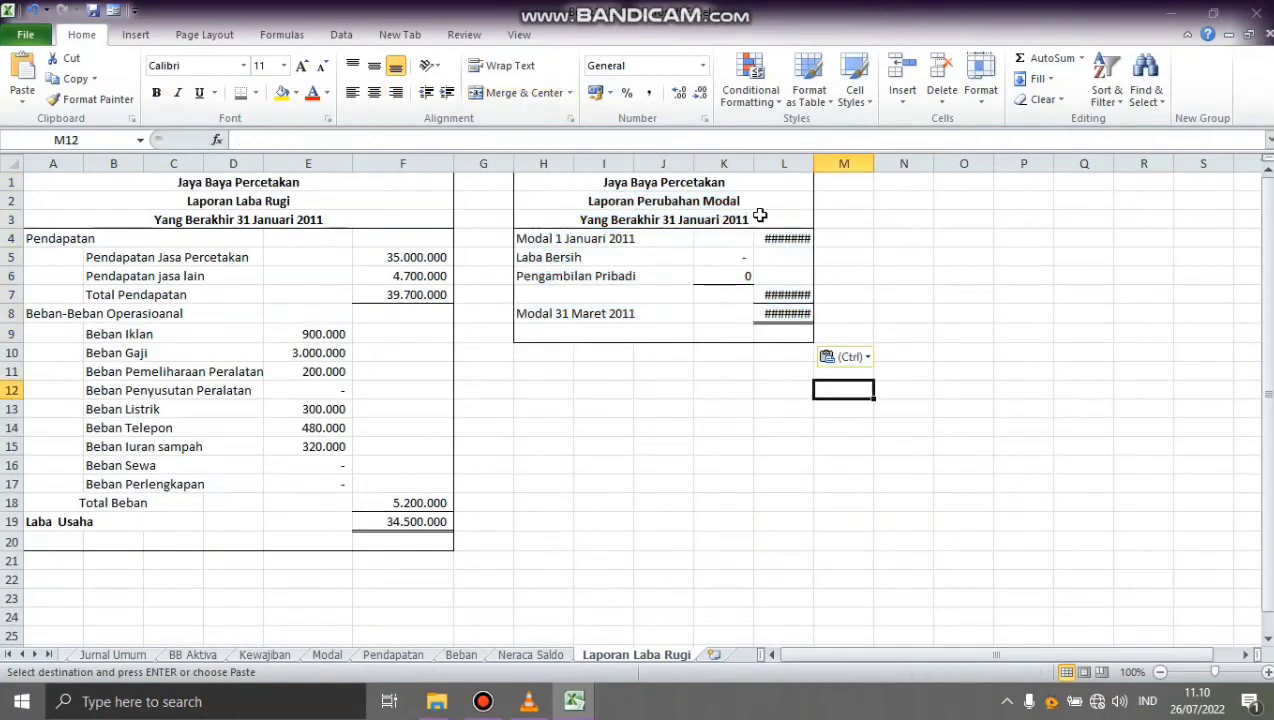
{"action": "left_click_drag", "start_coordinate": [757, 163], "coordinate": [855, 165]}
Step: Relink the Modal 1 Januari 2011 amount in L4 to the Modal credit in D15 of the Neraca Saldo sheet
{"action": "left_click", "coordinate": [820, 239]}
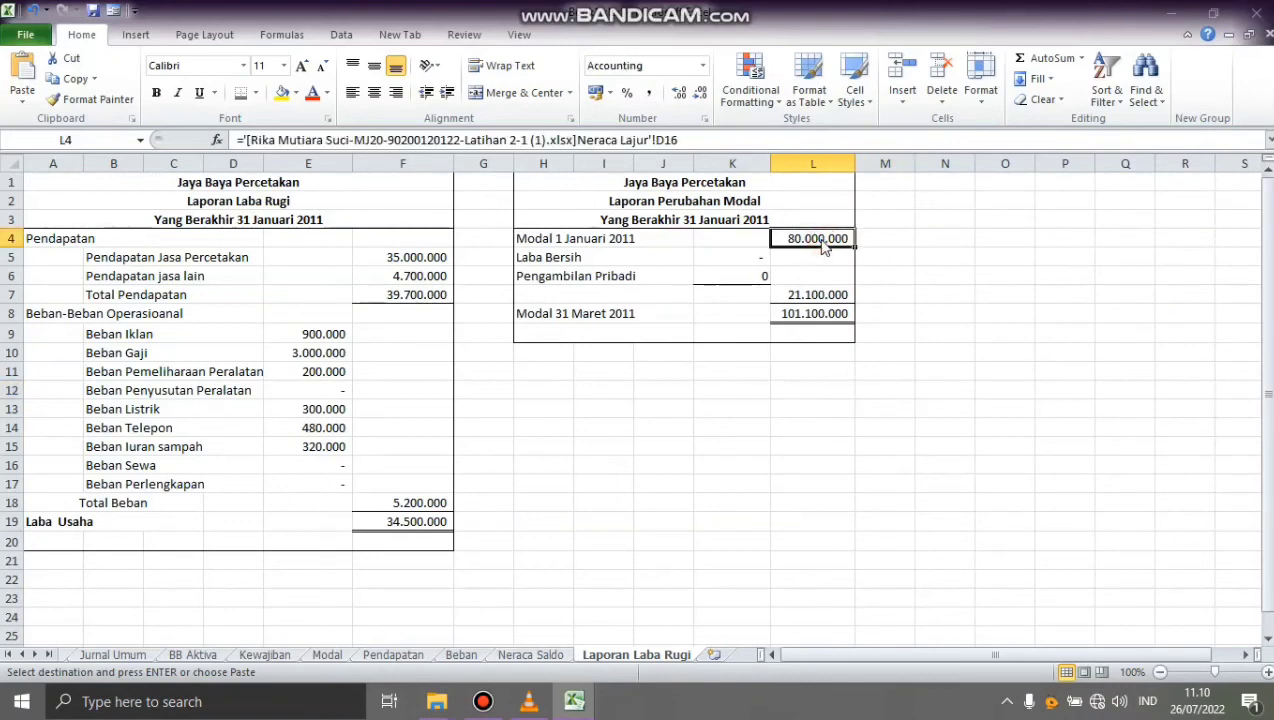
{"action": "key", "text": "BackSpace"}
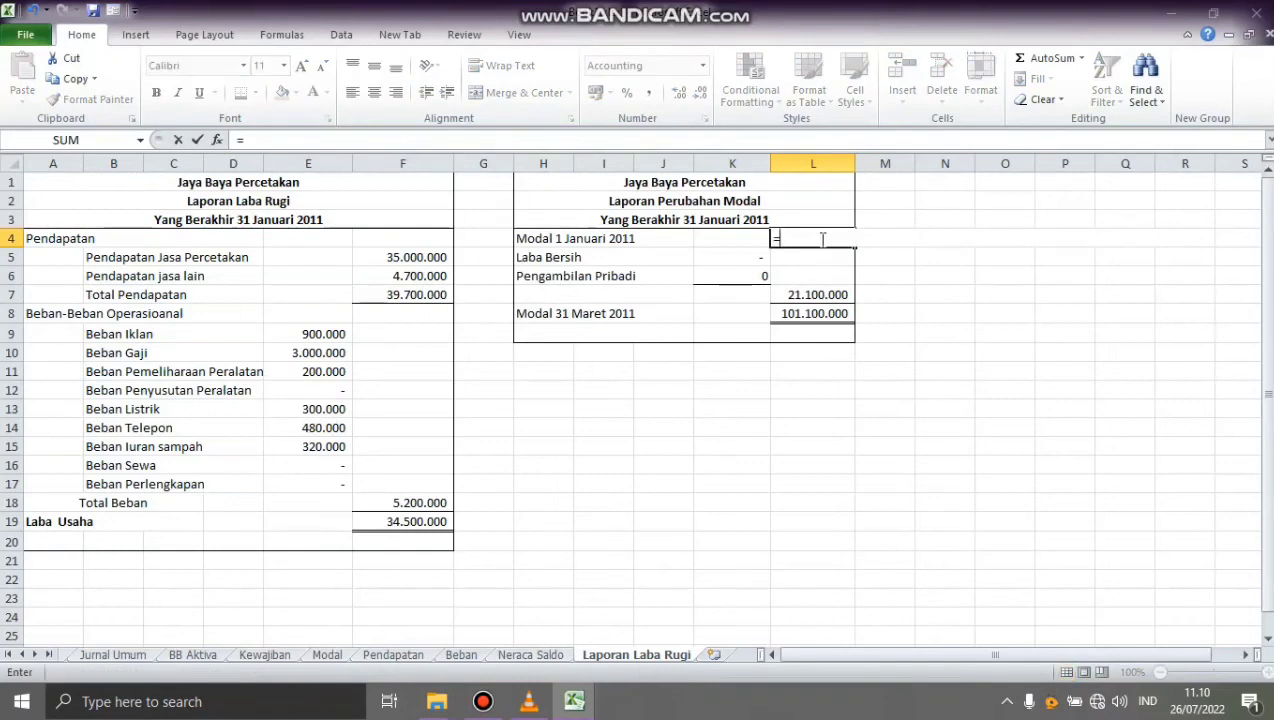
{"action": "type", "text": "="}
{"action": "left_click", "coordinate": [530, 655]}
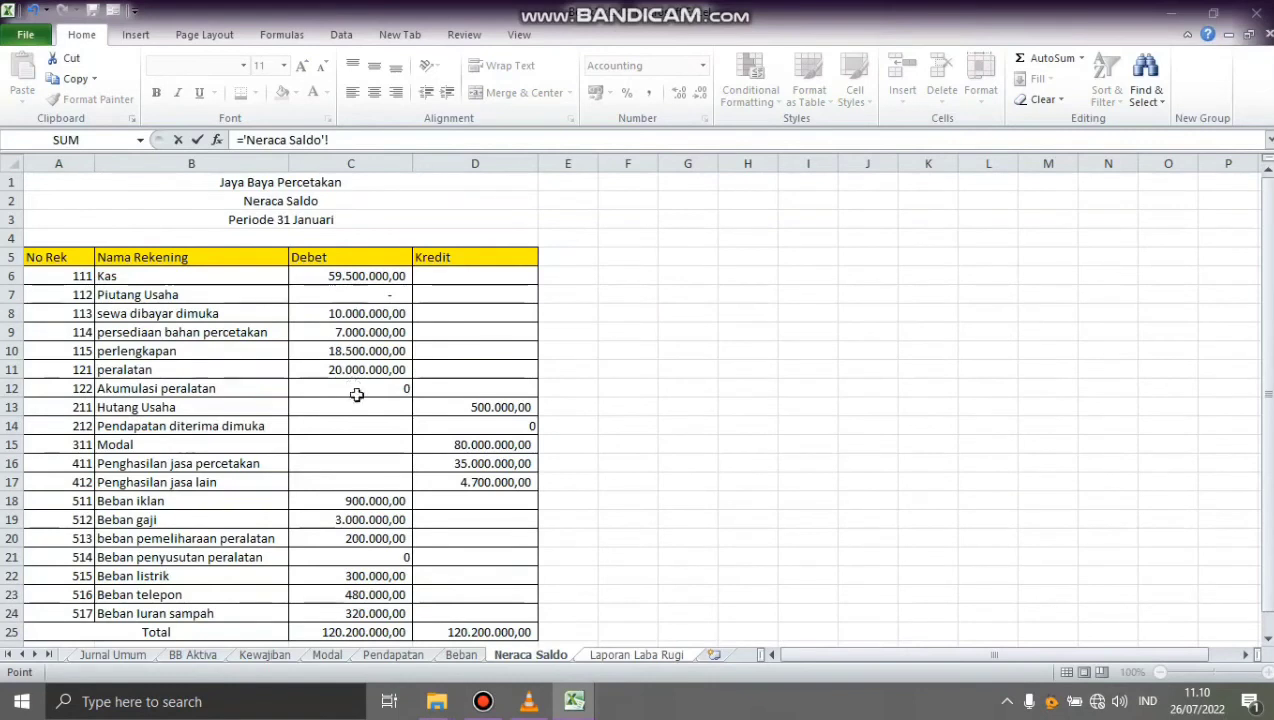
{"action": "left_click", "coordinate": [443, 446]}
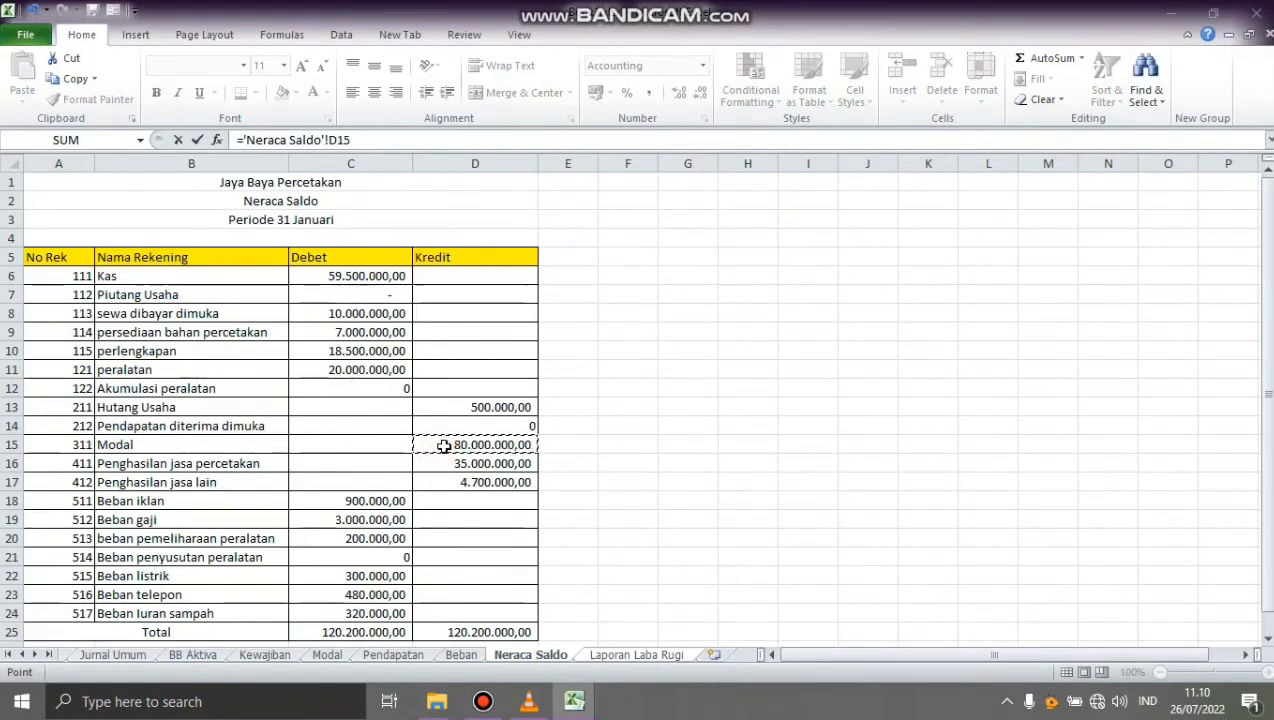
{"action": "key", "text": "Return"}
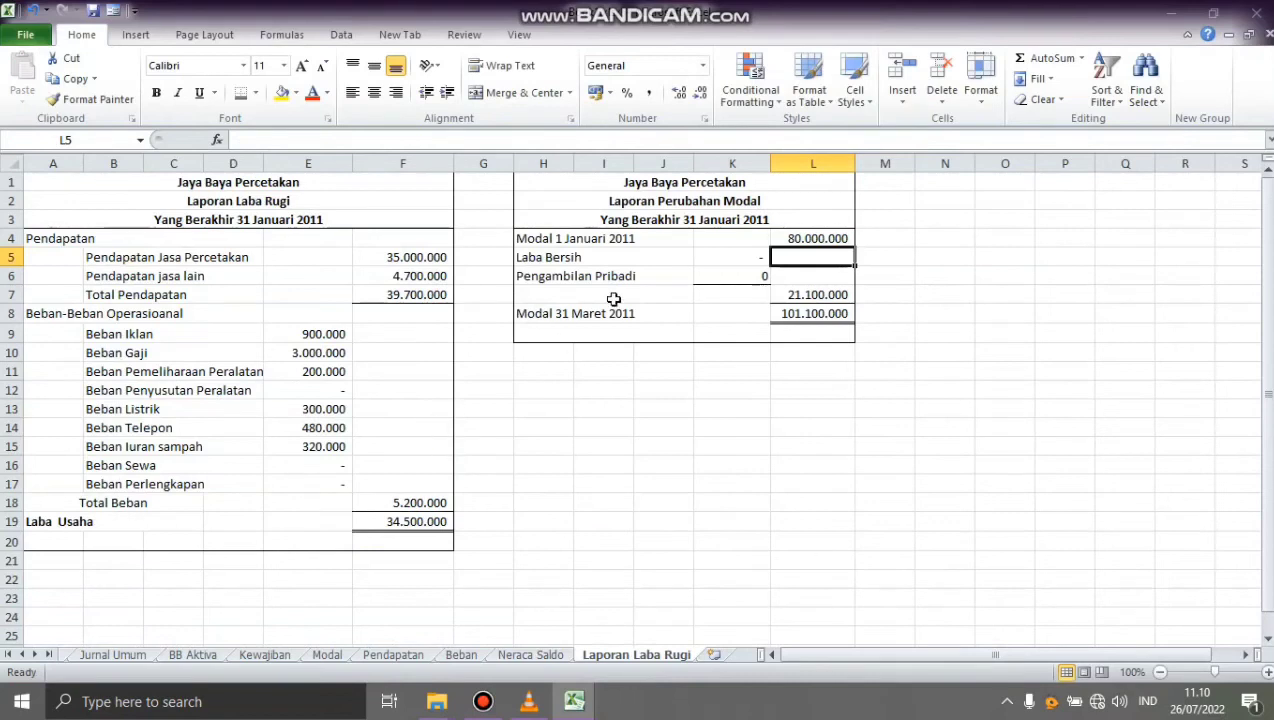
Step: Link Laba Bersih in K5 to Laba Usaha in F19 and enter 0 for Pengambilan Pribadi in K6
{"action": "left_click", "coordinate": [734, 257]}
{"action": "key", "text": "BackSpace"}
{"action": "type", "text": "="}
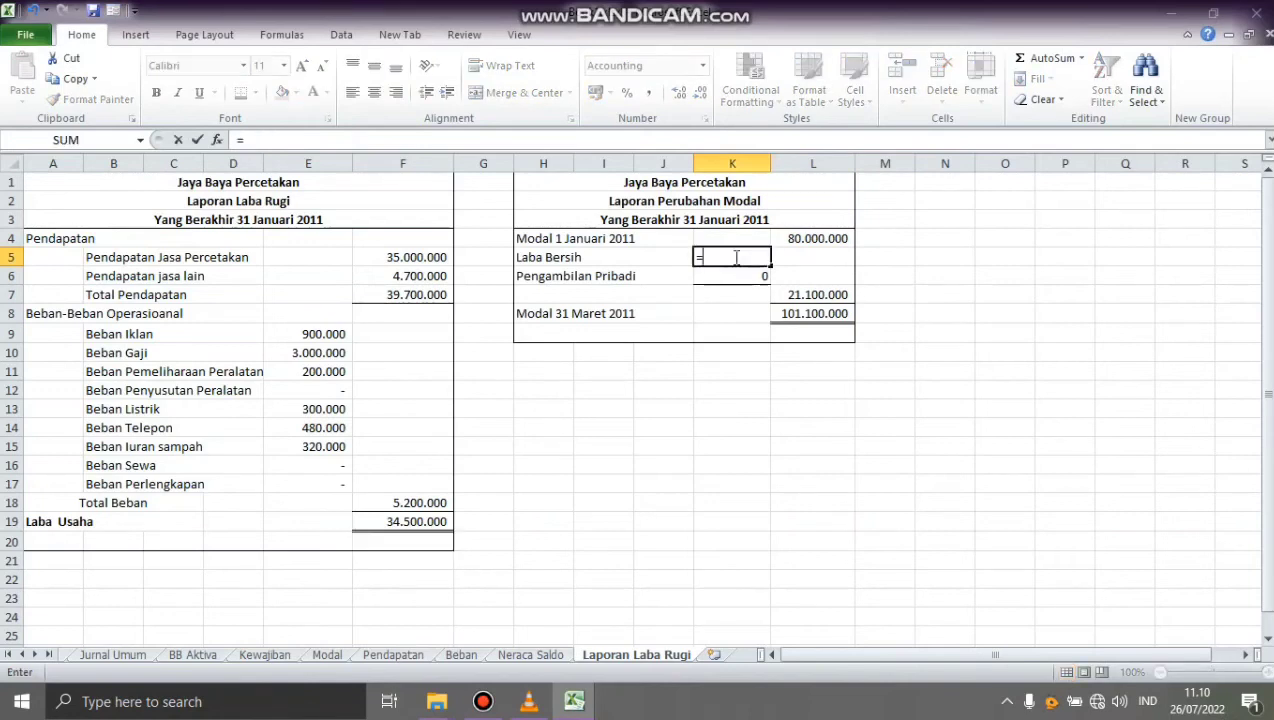
{"action": "left_click", "coordinate": [428, 523]}
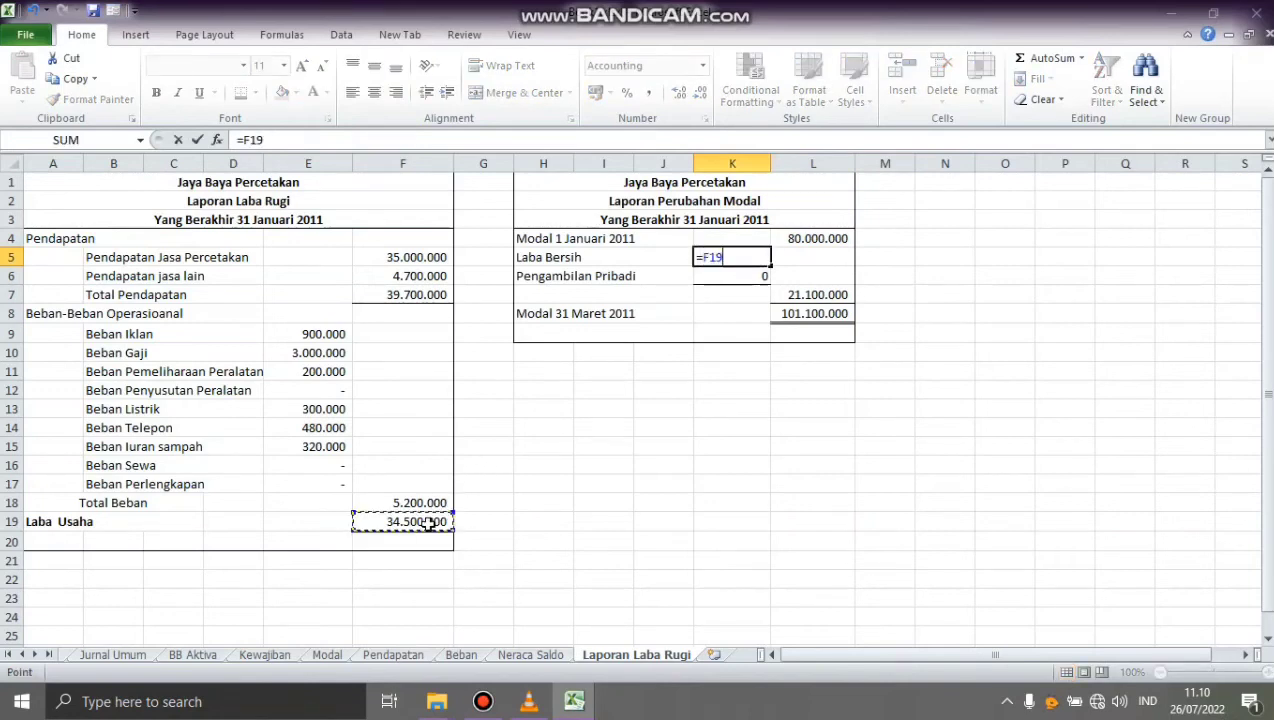
{"action": "key", "text": "Return"}
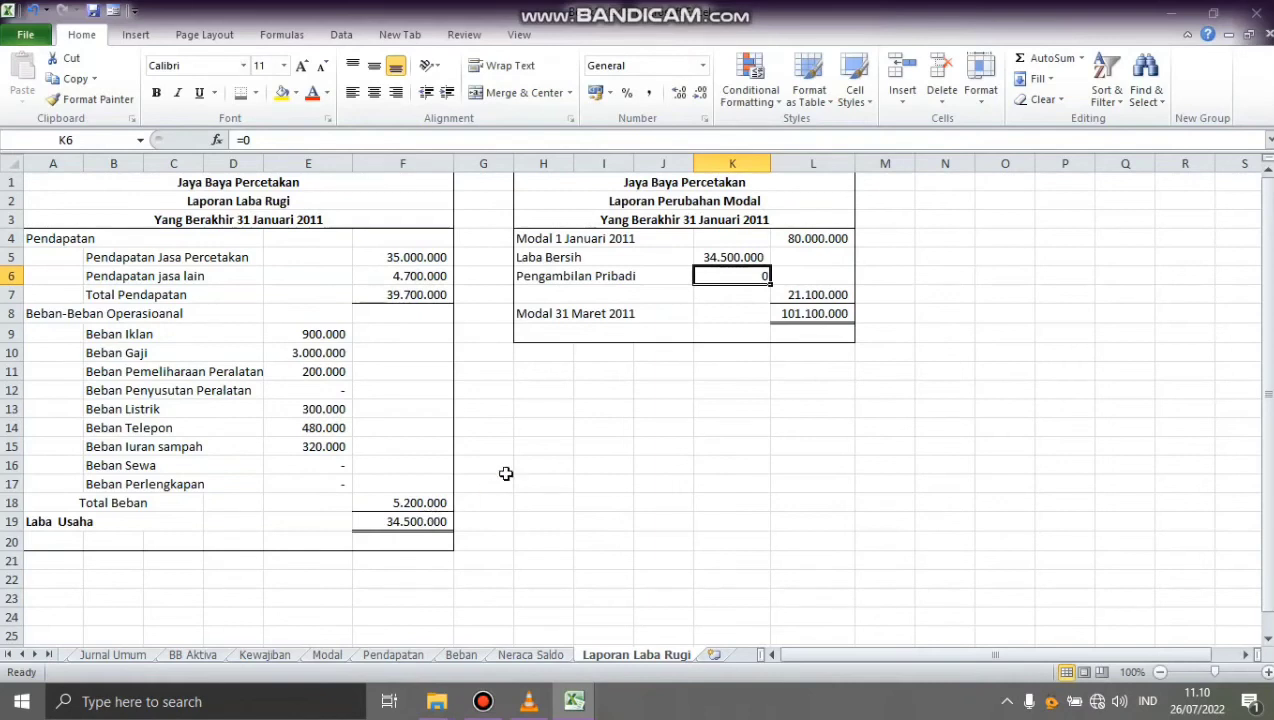
{"action": "key", "text": "BackSpace"}
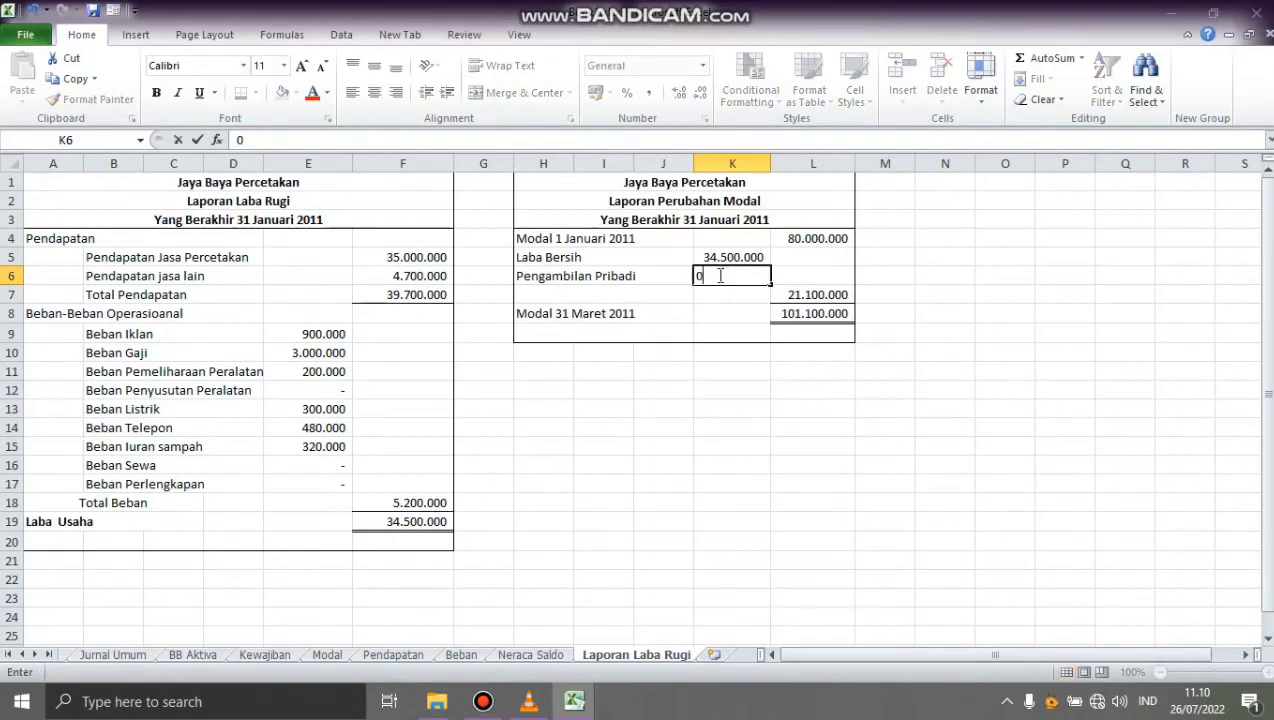
{"action": "key", "text": "Return"}
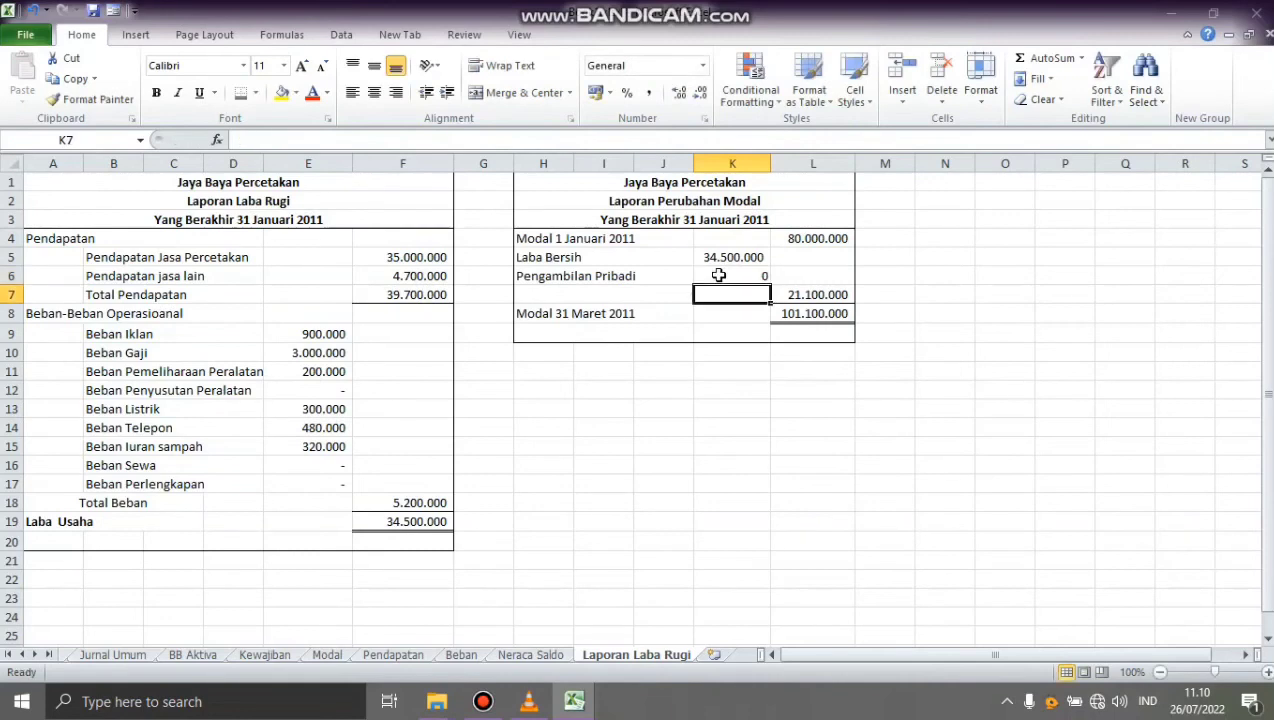
{"action": "left_click", "coordinate": [795, 300]}
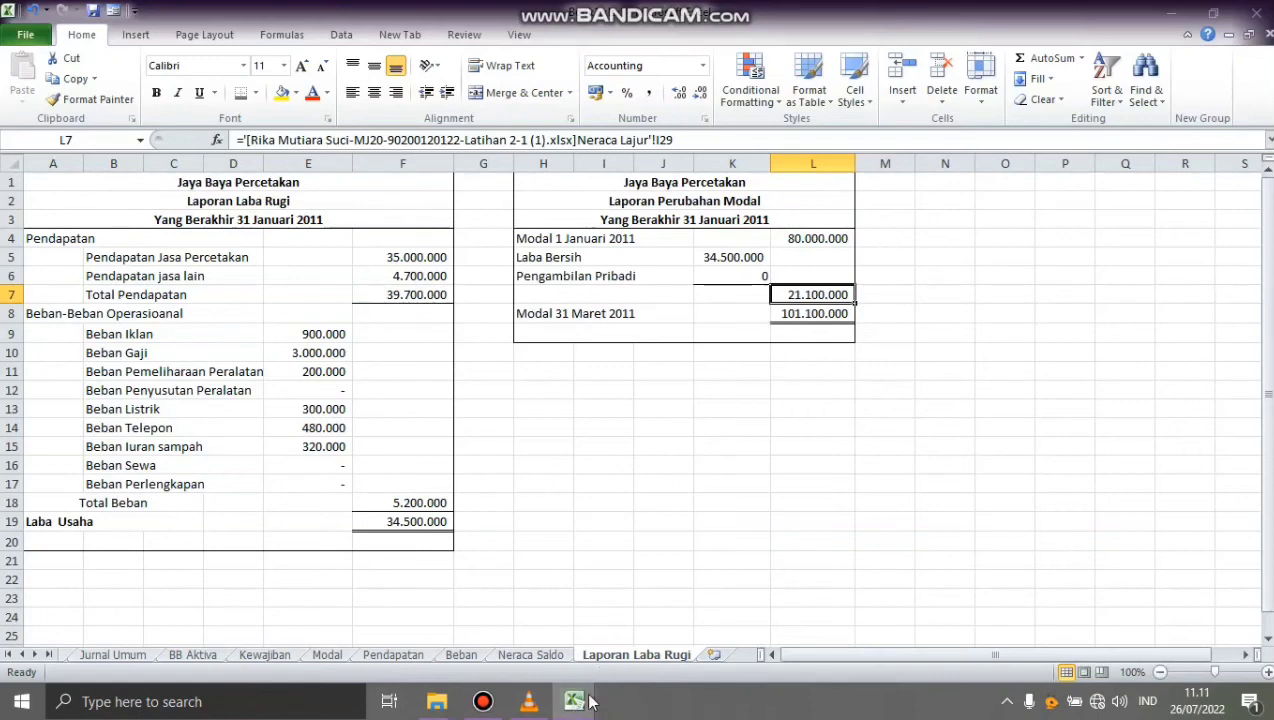
{"action": "mouse_move", "coordinate": [578, 702]}
{"action": "mouse_move", "coordinate": [616, 645]}
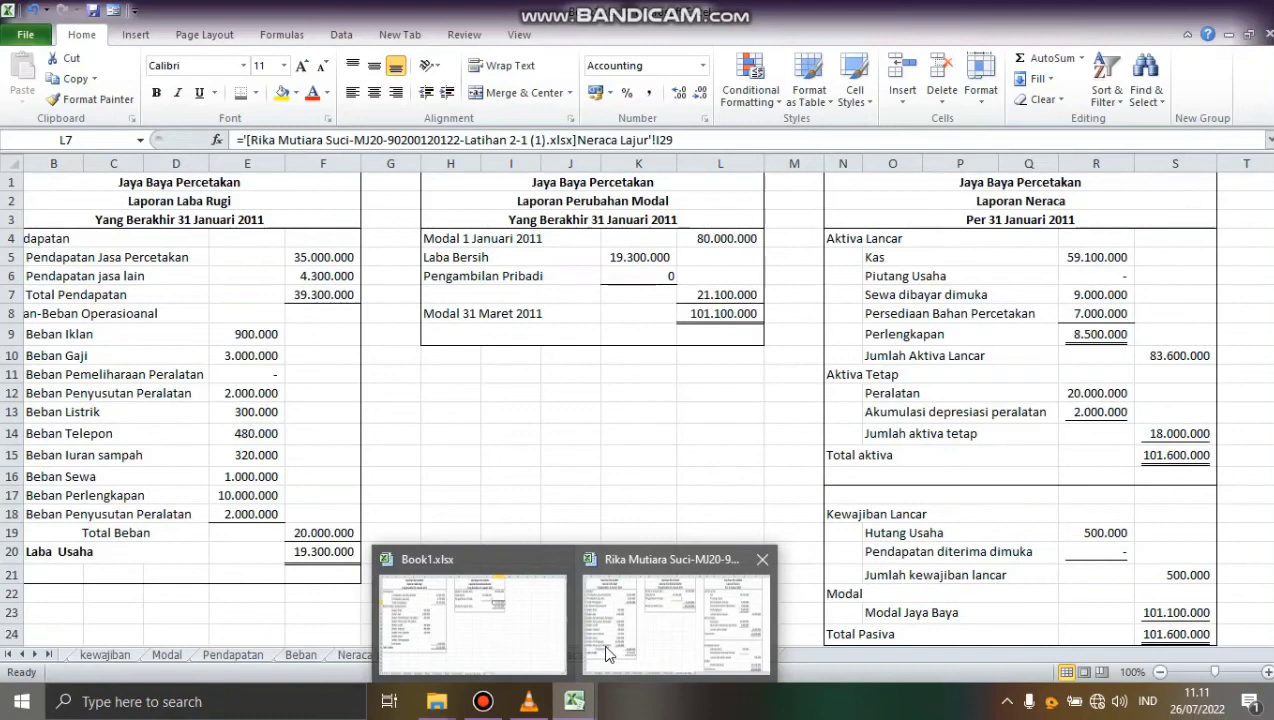
{"action": "left_click", "coordinate": [544, 650]}
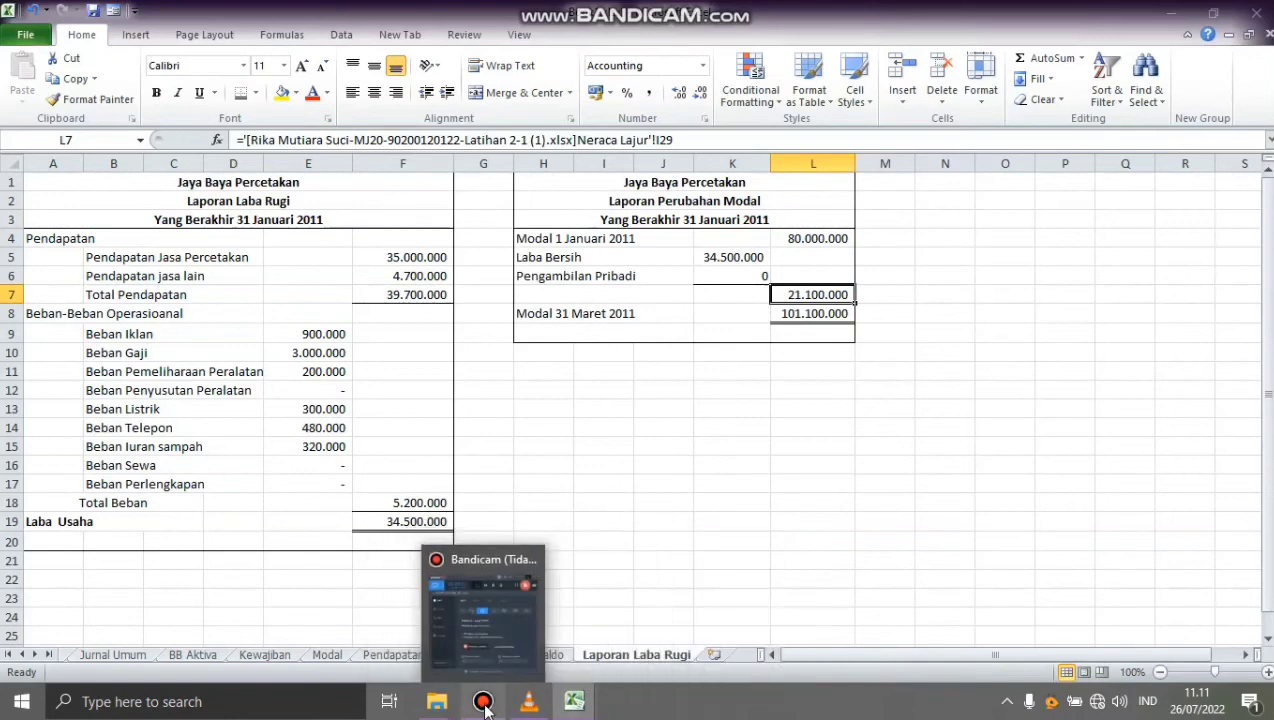
{"action": "left_click", "coordinate": [731, 470]}
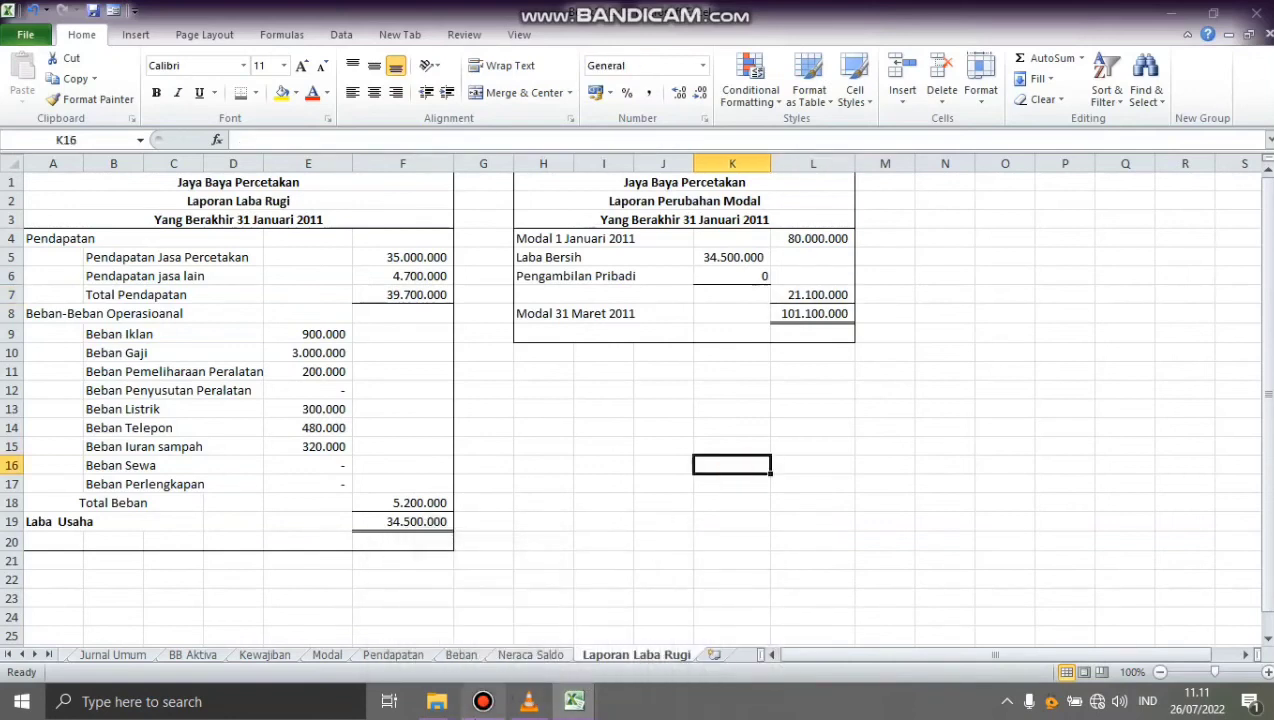
{"action": "mouse_move", "coordinate": [483, 701]}
{"action": "left_click", "coordinate": [507, 660]}
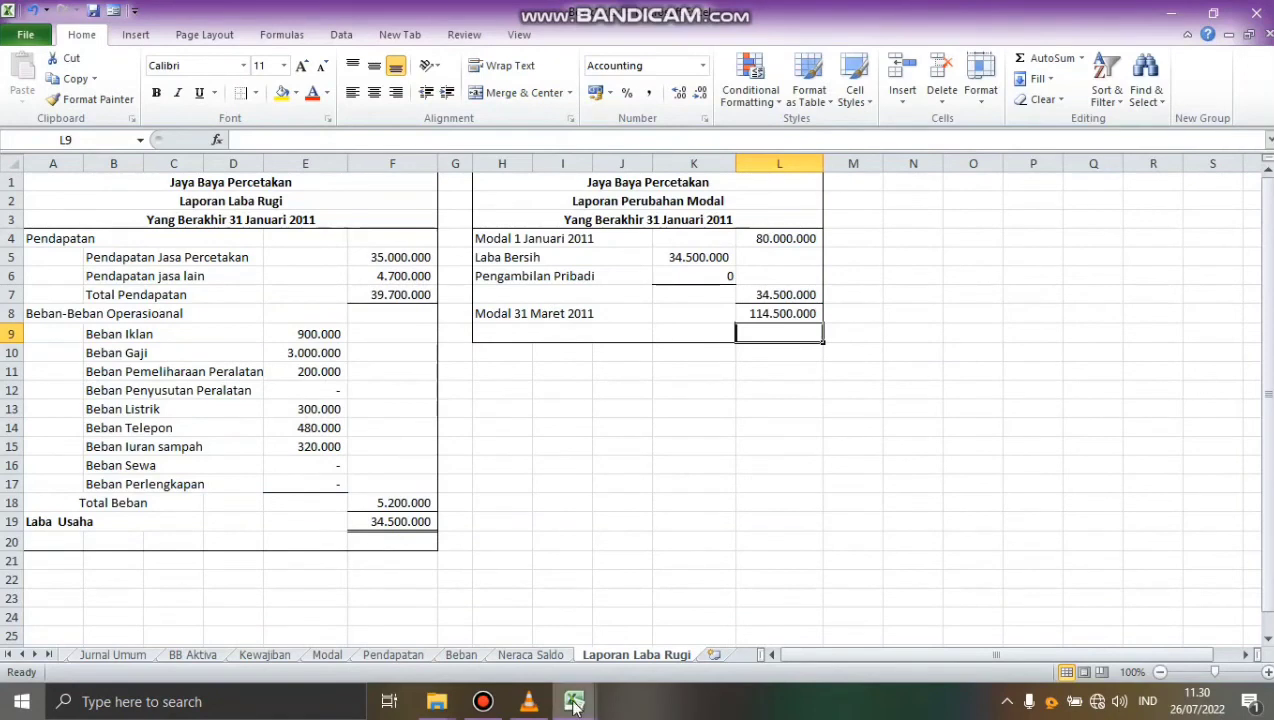
Step: Copy the Laporan Neraca table (N1:S24) from the other workbook into Book1 at N1 and widen its amount column R
{"action": "mouse_move", "coordinate": [574, 705]}
{"action": "left_click", "coordinate": [545, 640]}
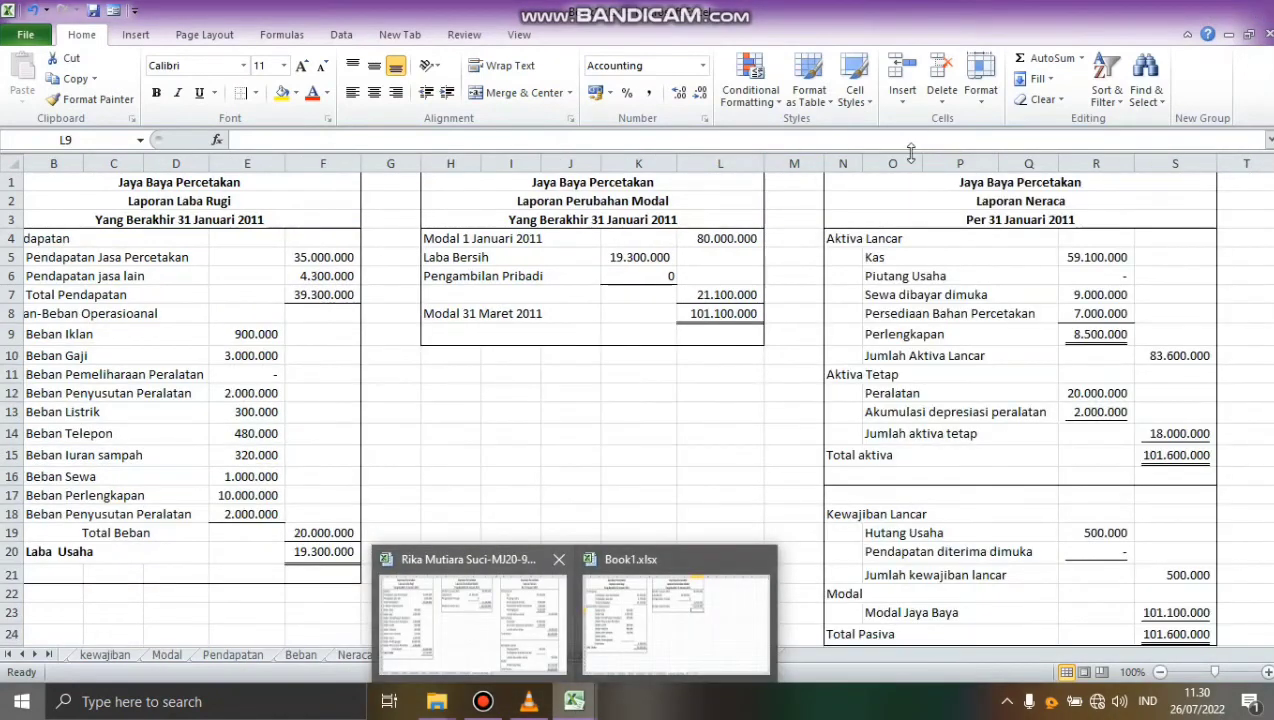
{"action": "left_click", "coordinate": [889, 188]}
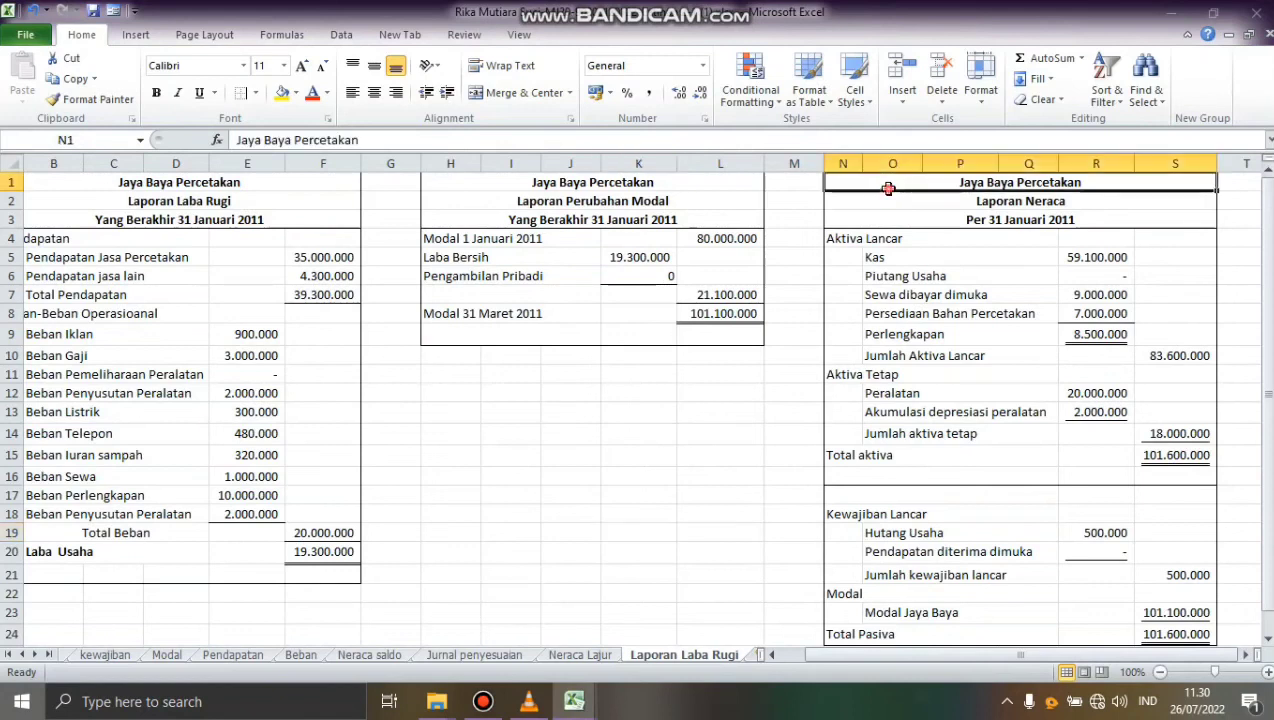
{"action": "left_click_drag", "start_coordinate": [828, 183], "coordinate": [954, 514]}
{"action": "key", "text": "ctrl+c"}
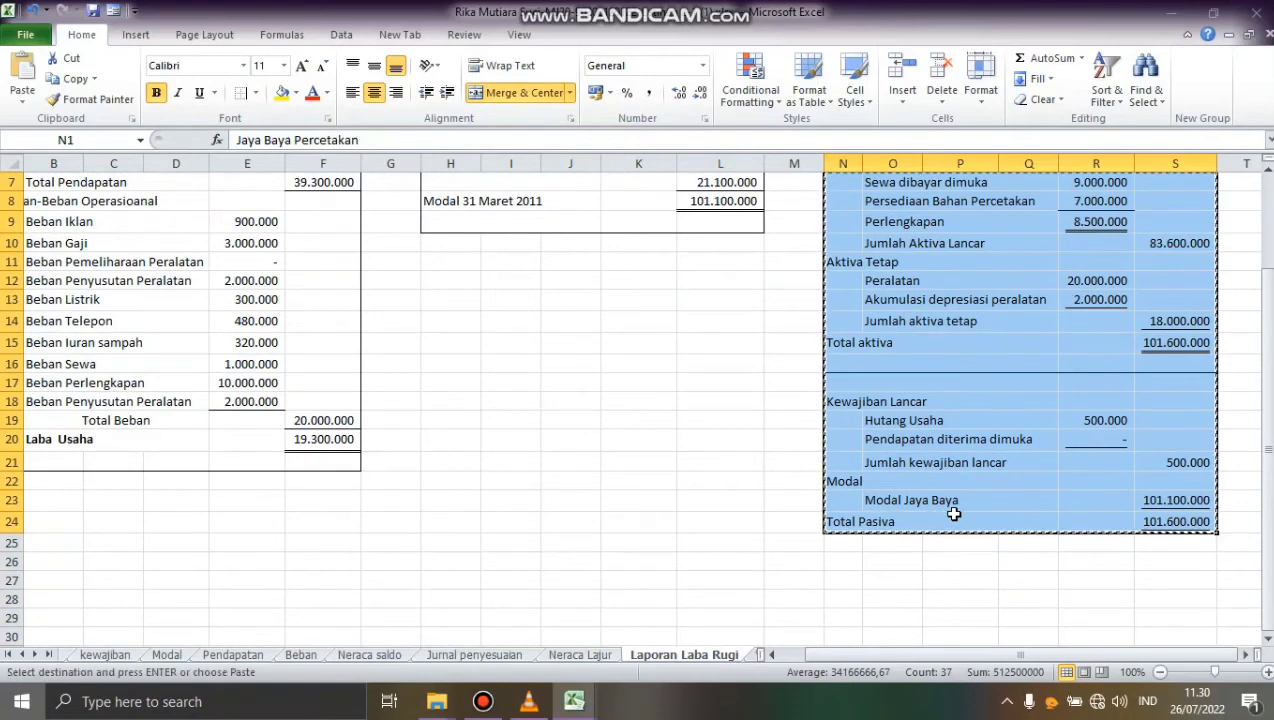
{"action": "mouse_move", "coordinate": [587, 707]}
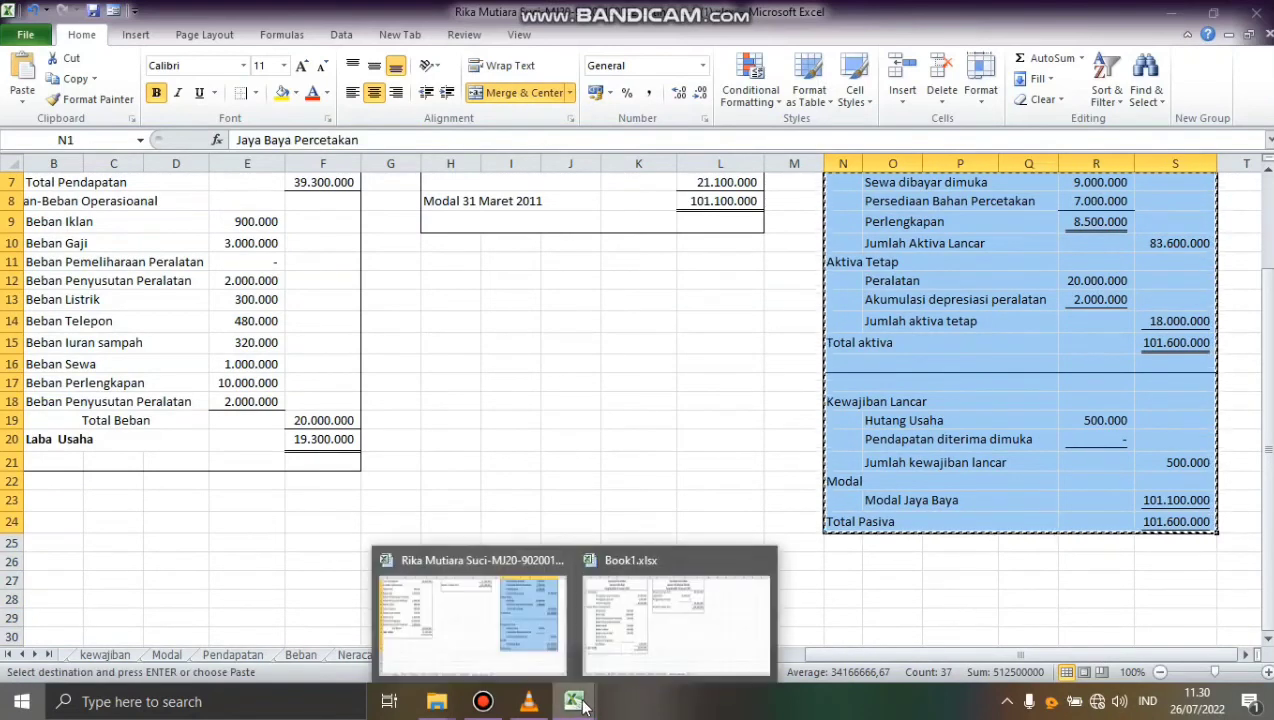
{"action": "left_click", "coordinate": [615, 640]}
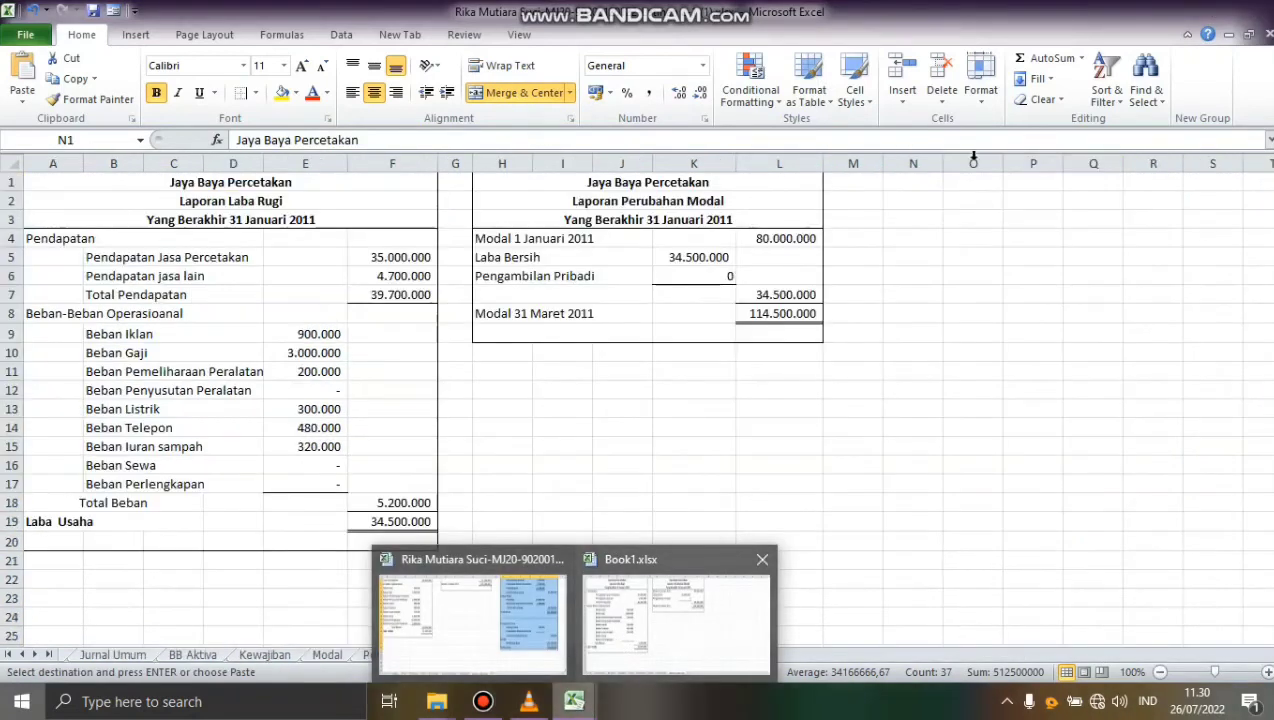
{"action": "left_click", "coordinate": [904, 189]}
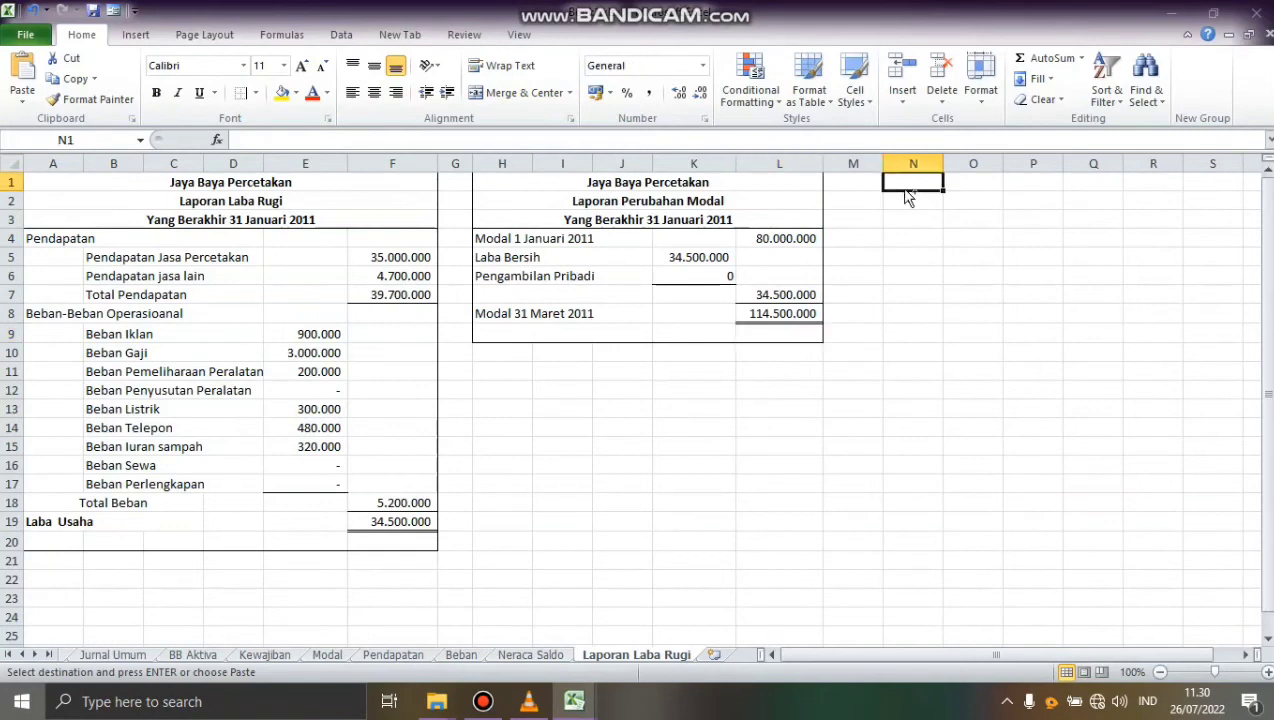
{"action": "key", "text": "ctrl+v"}
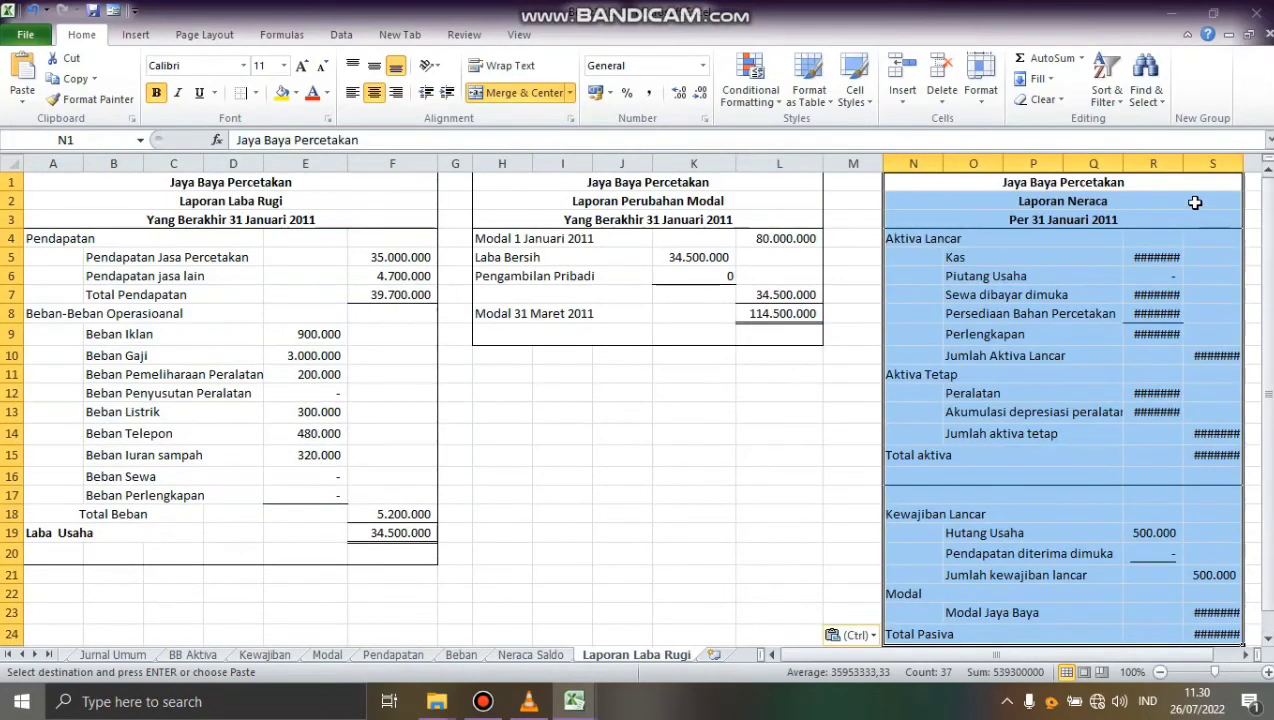
{"action": "left_click", "coordinate": [872, 380]}
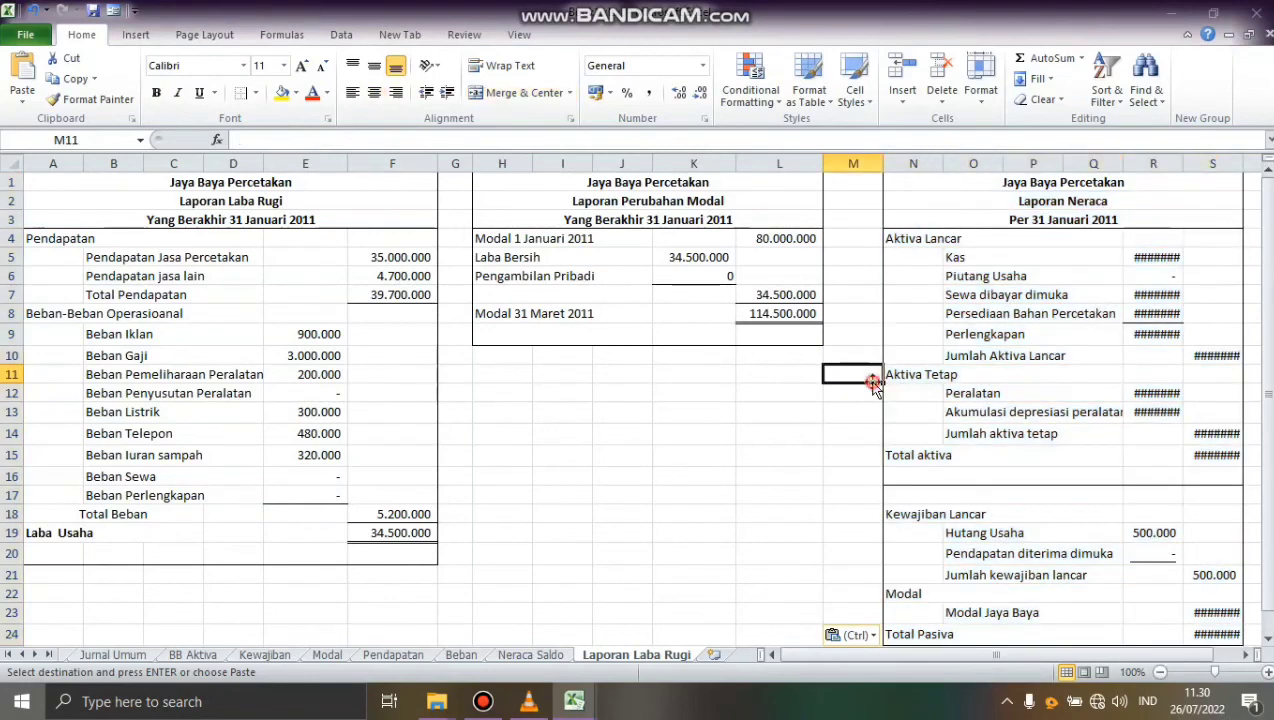
{"action": "left_click_drag", "start_coordinate": [1183, 165], "coordinate": [1208, 162]}
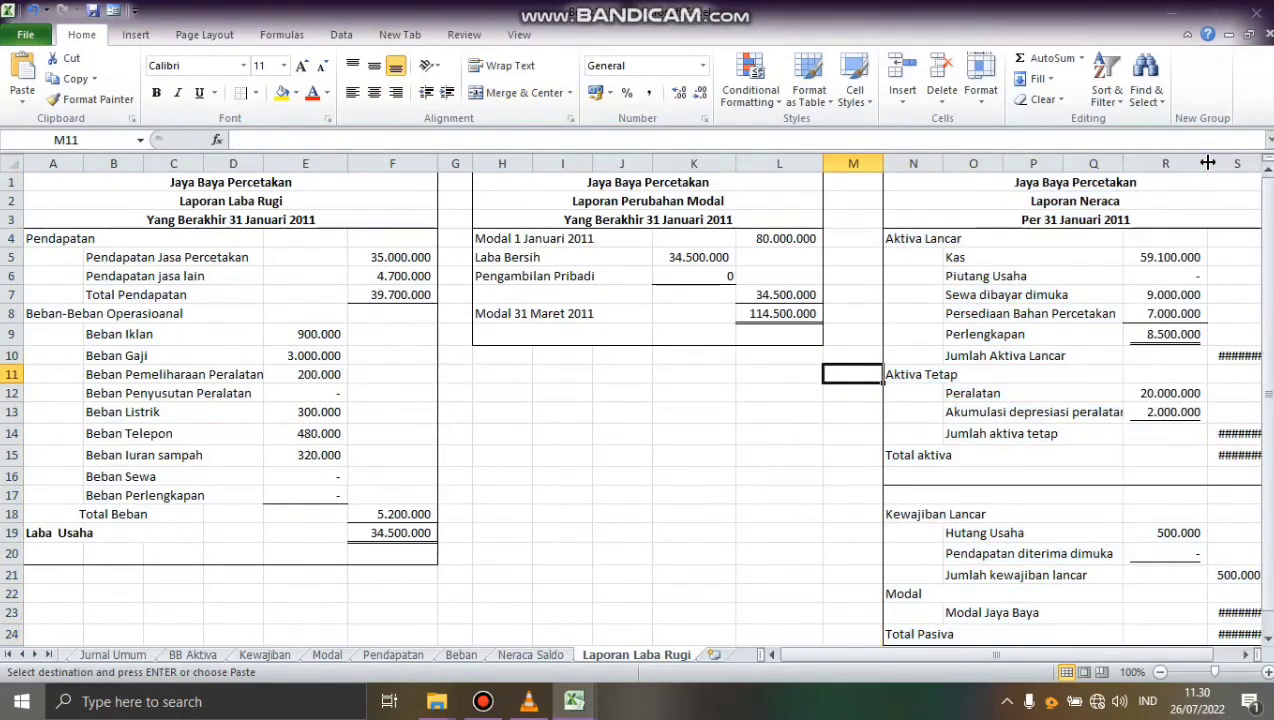
Step: Widen column S of the Laporan Neraca table enough to show its total amounts in full
{"action": "left_click", "coordinate": [1246, 654]}
{"action": "left_click", "coordinate": [1246, 654]}
{"action": "left_click", "coordinate": [1246, 654]}
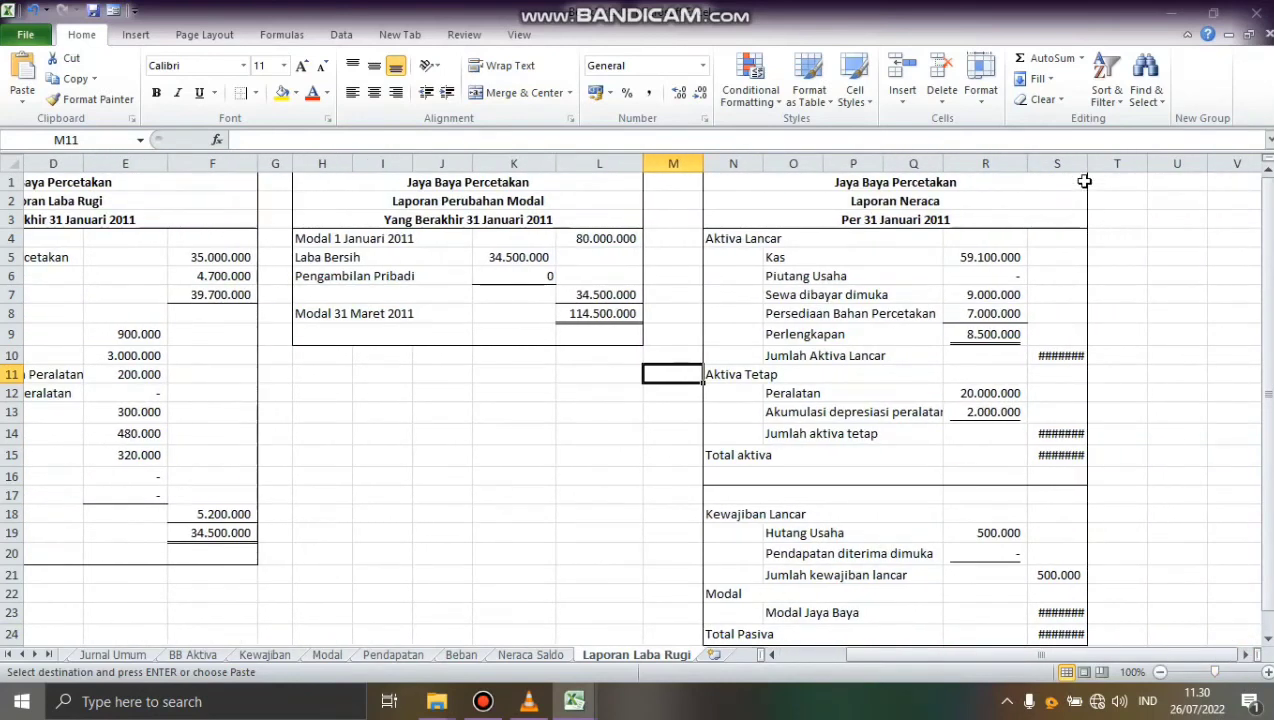
{"action": "left_click_drag", "start_coordinate": [1085, 164], "coordinate": [1125, 164]}
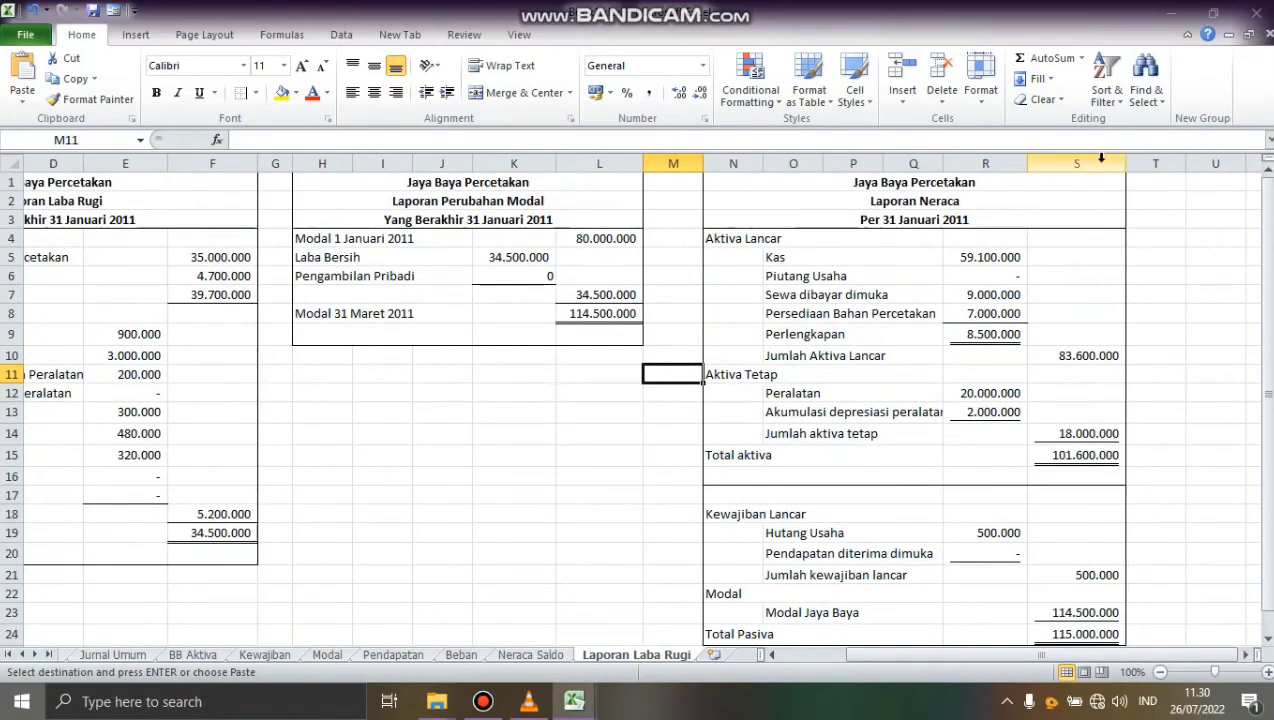
Step: Relink the Kas amount in R5 of Laporan Neraca to the Kas debit in C6 of the Neraca Saldo sheet
{"action": "left_click", "coordinate": [993, 258]}
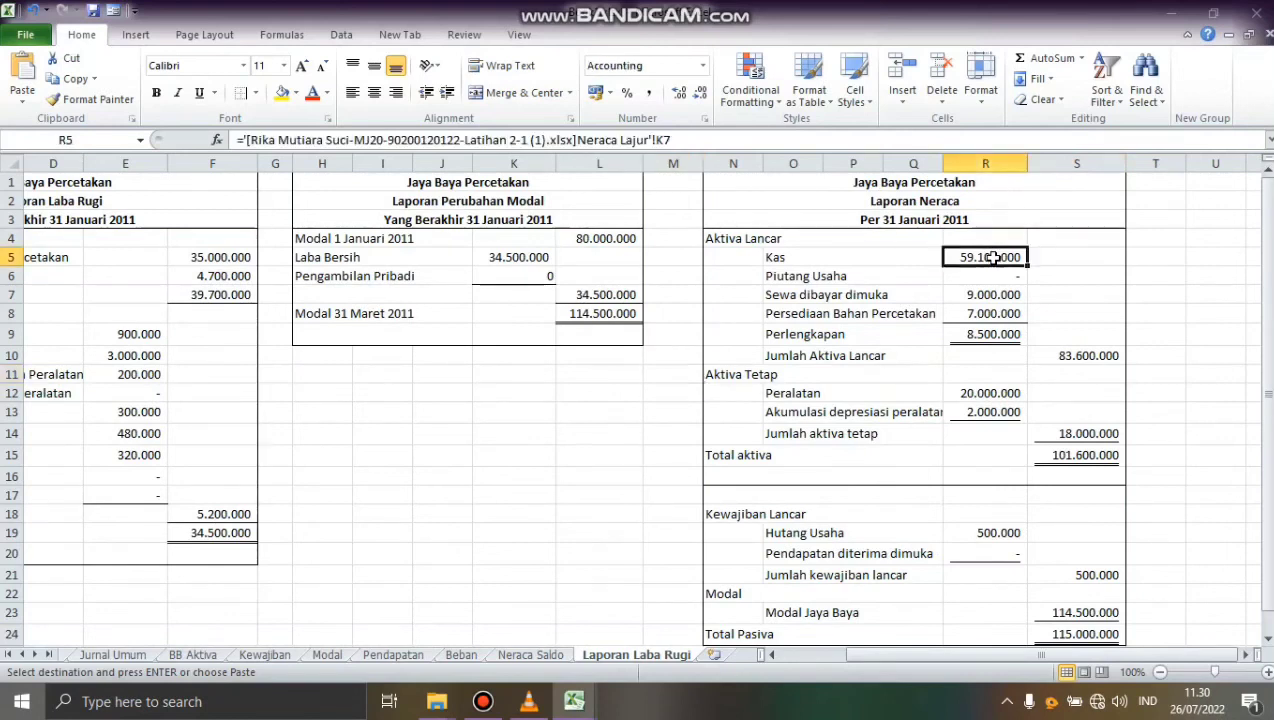
{"action": "type", "text": "="}
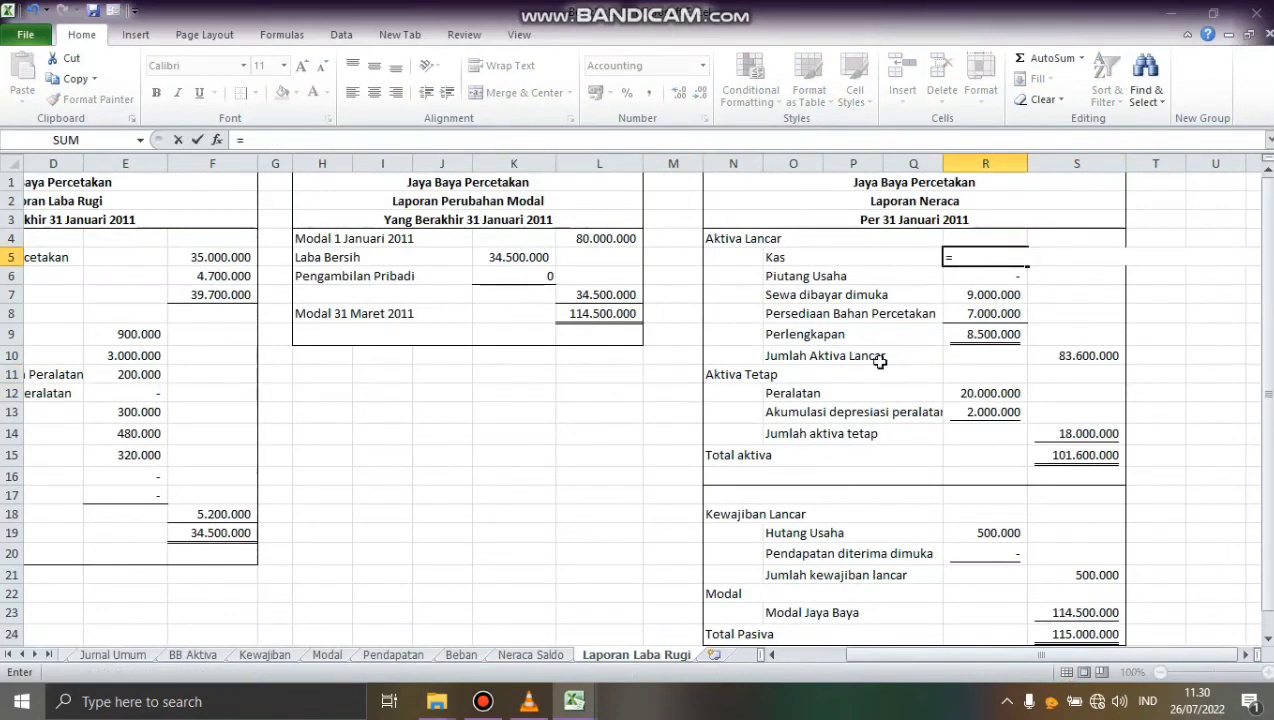
{"action": "left_click", "coordinate": [552, 656]}
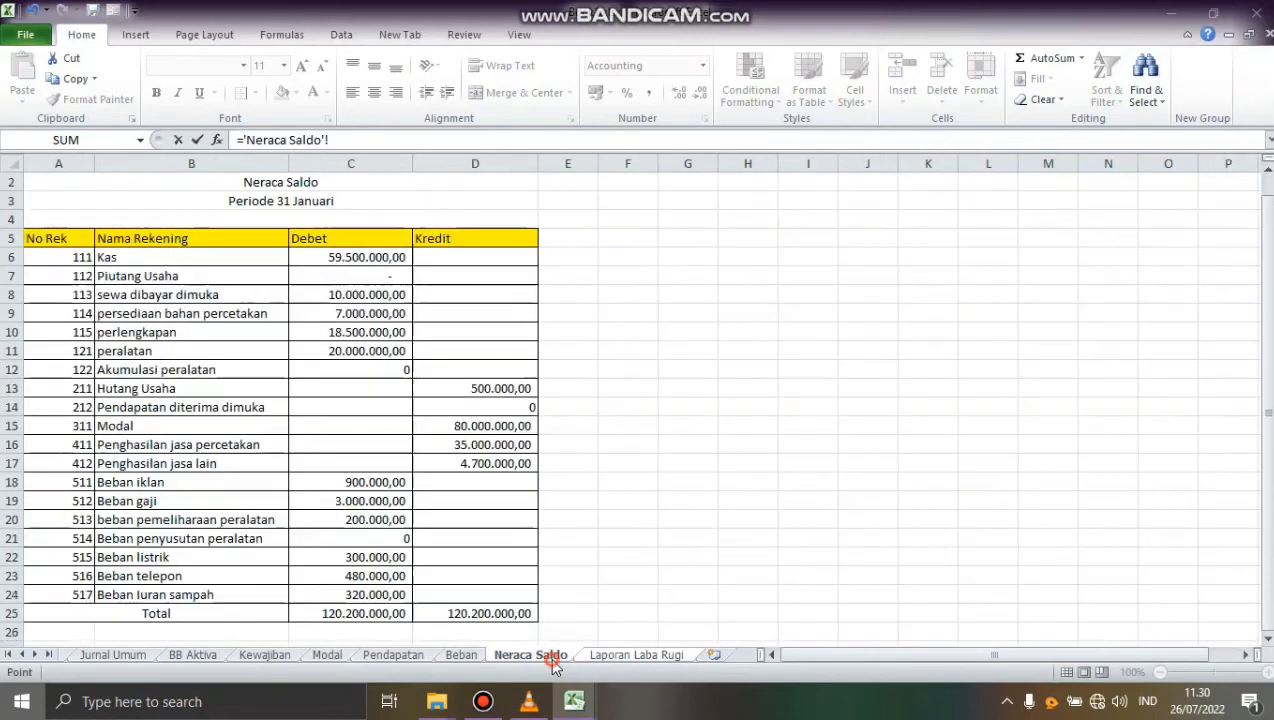
{"action": "left_click", "coordinate": [343, 259]}
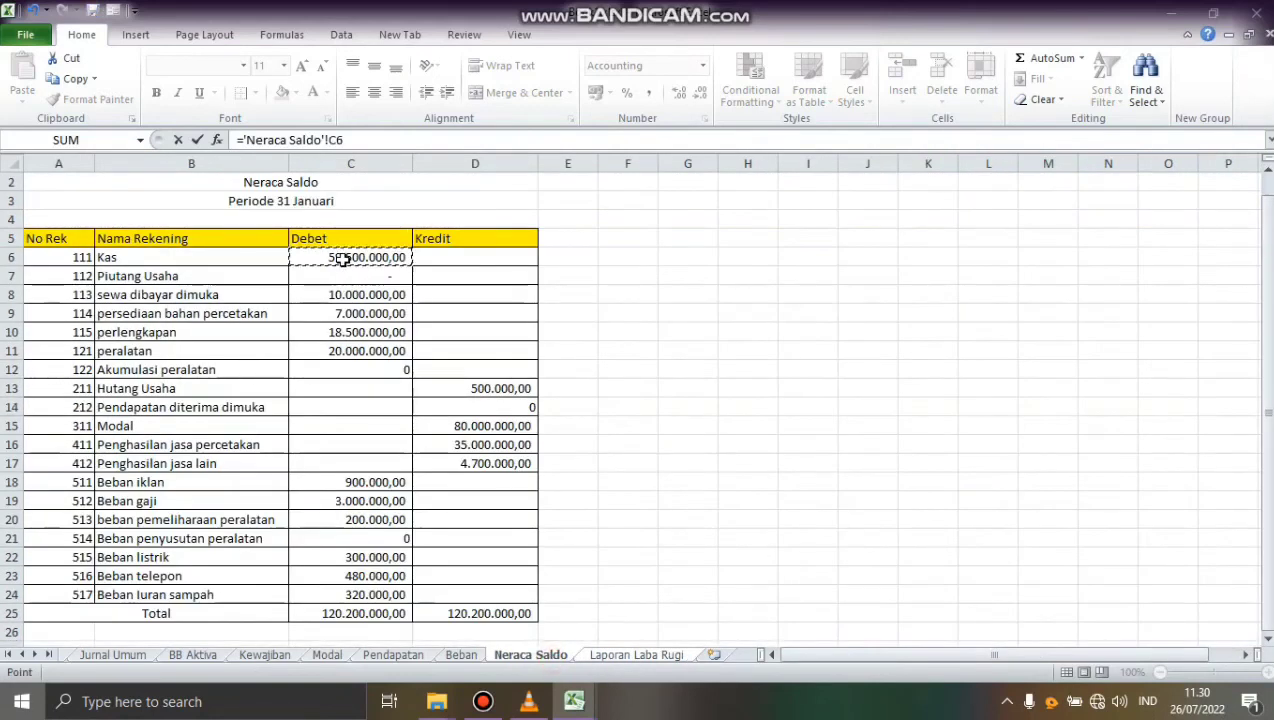
{"action": "key", "text": "Return"}
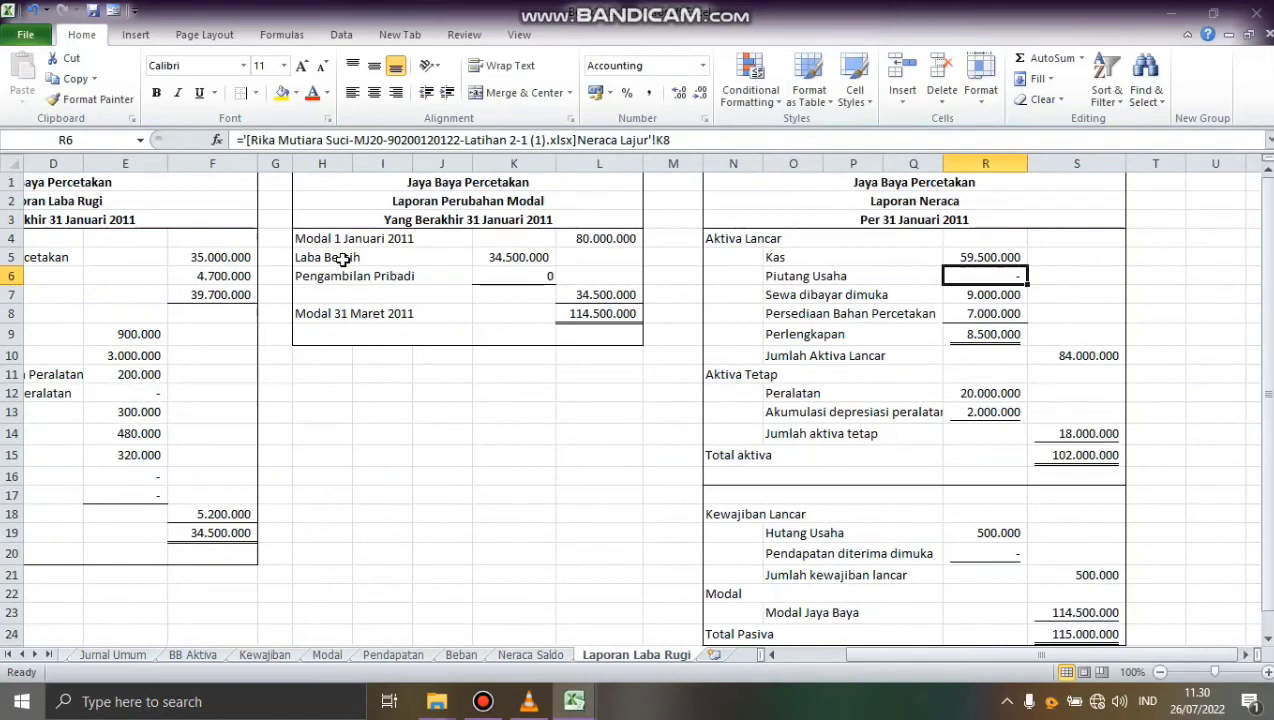
Step: Clear the Piutang Usaha amount in R6 and relink it to the Piutang Usaha debit in C7 of Neraca Saldo
{"action": "key", "text": "BackSpace"}
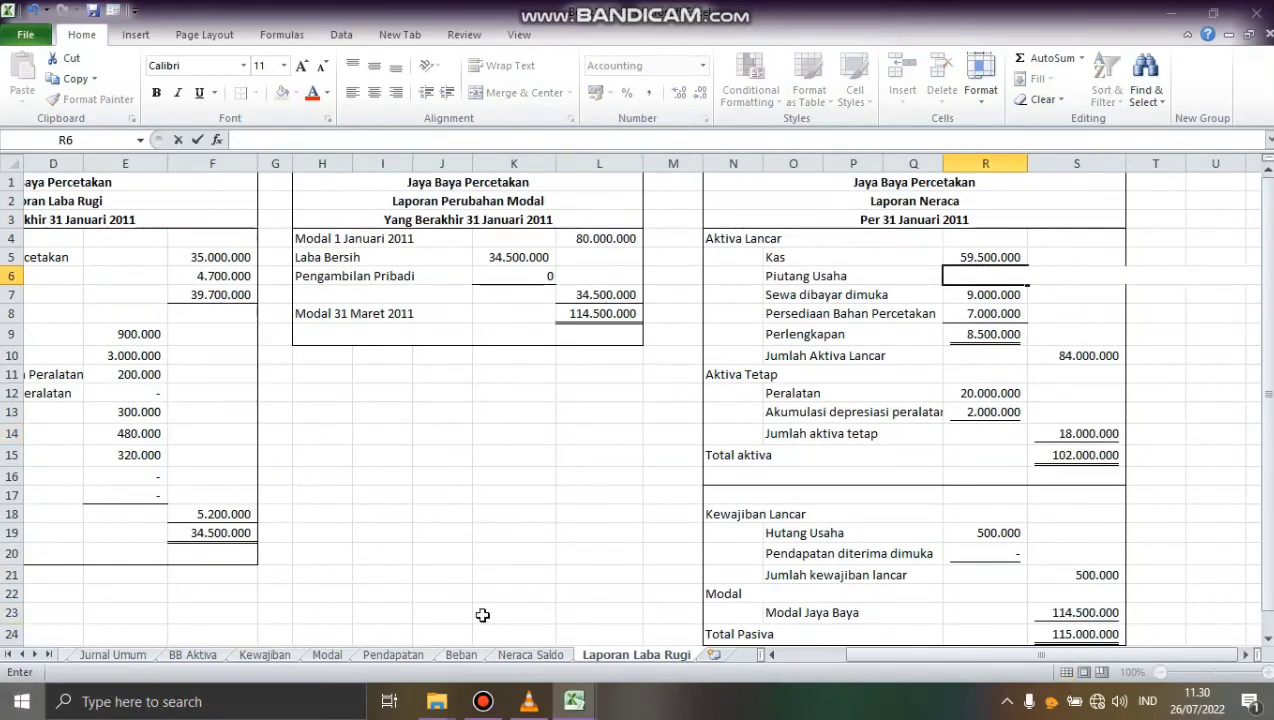
{"action": "left_click", "coordinate": [506, 658]}
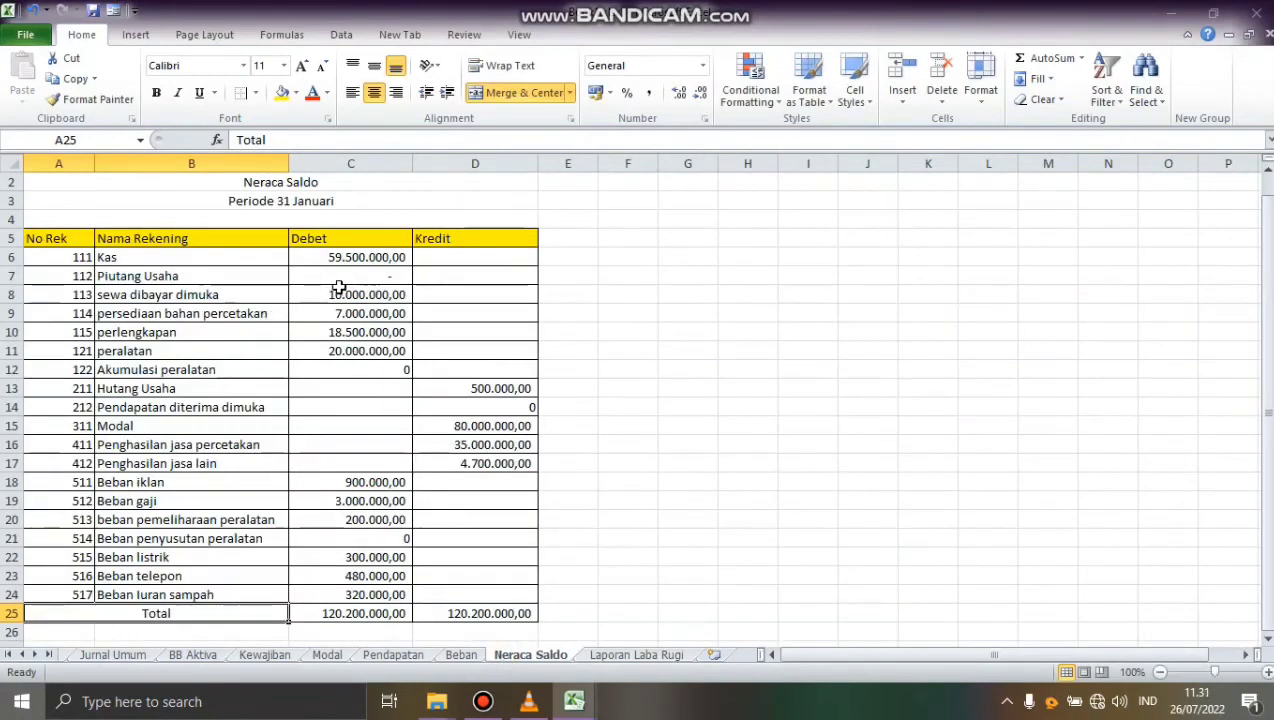
{"action": "left_click", "coordinate": [646, 662]}
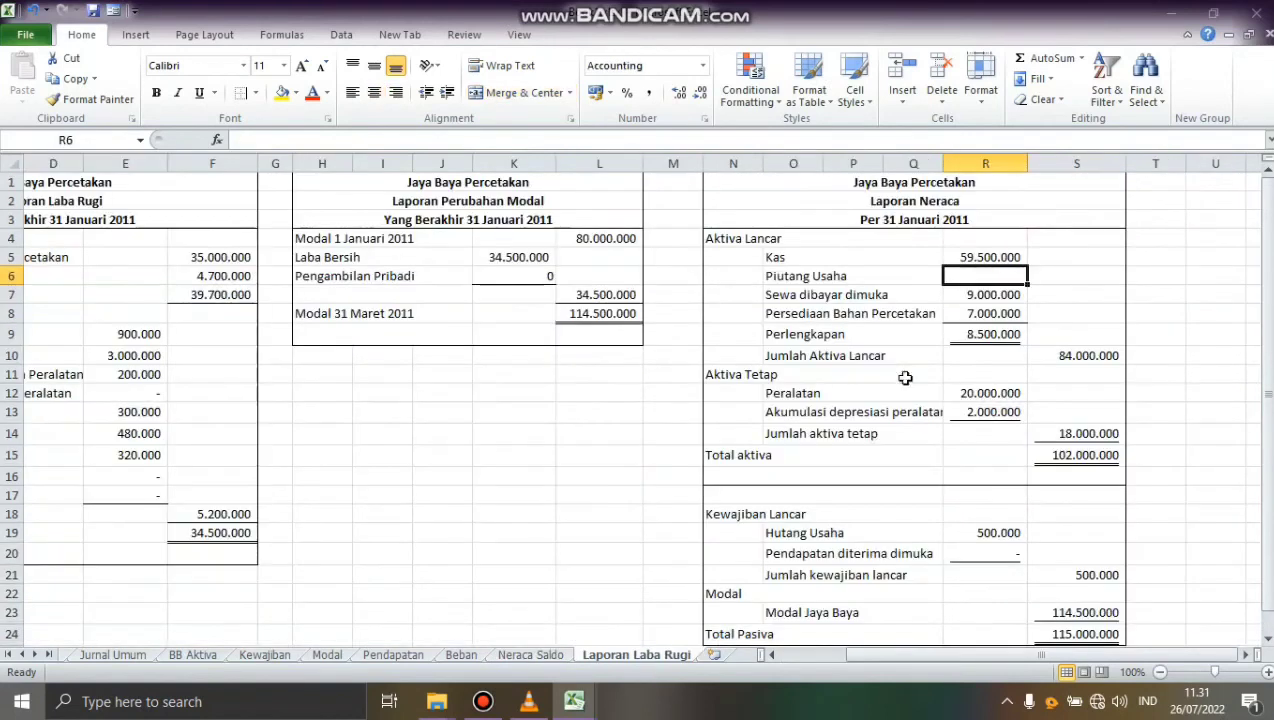
{"action": "type", "text": "="}
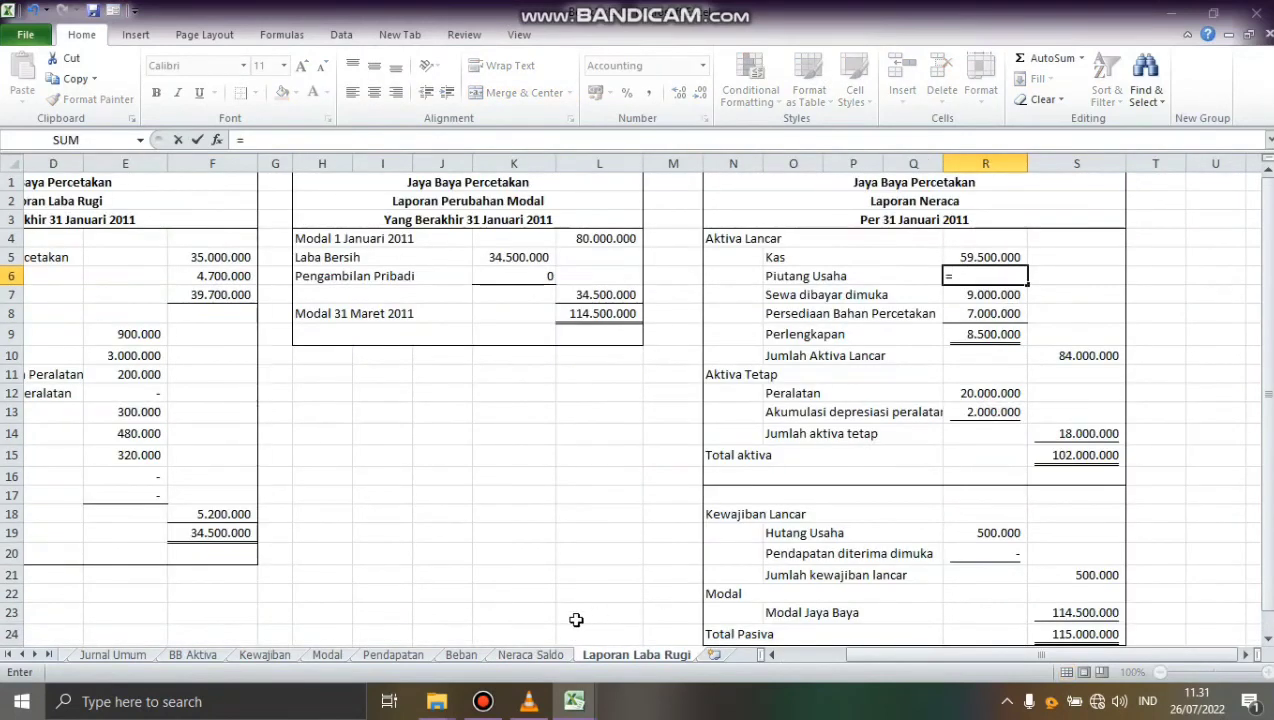
{"action": "left_click", "coordinate": [550, 656]}
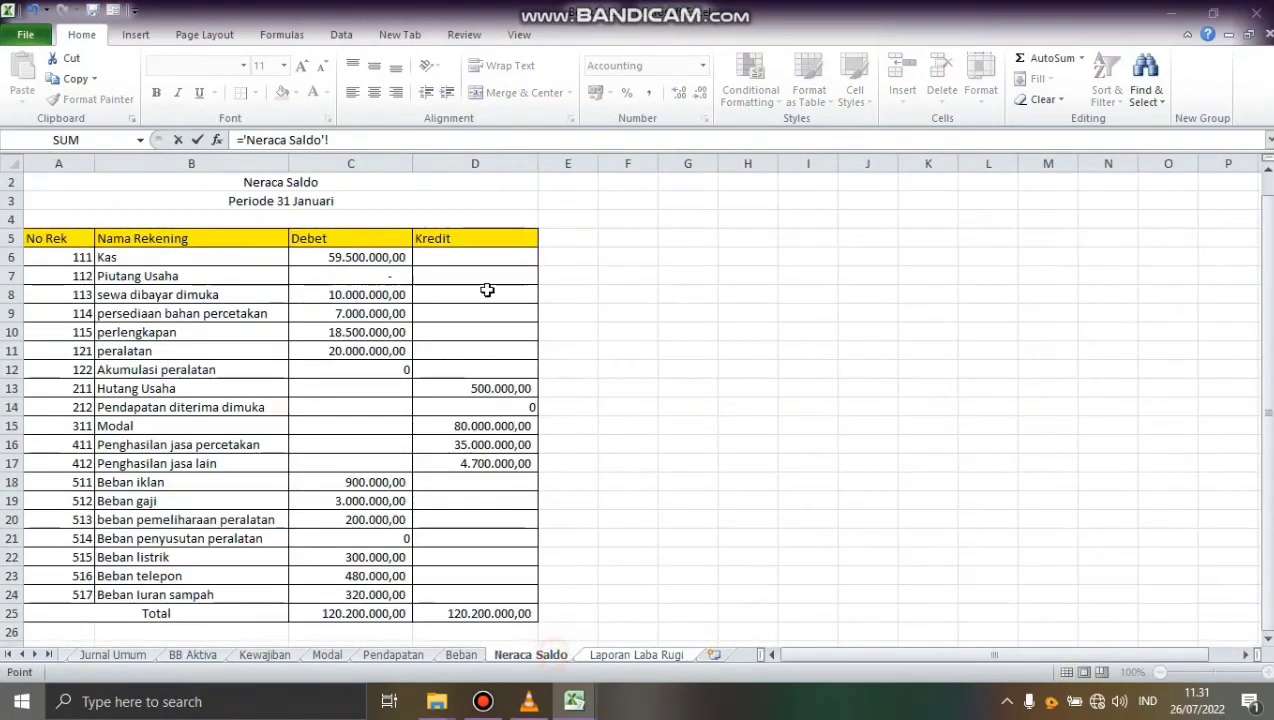
{"action": "left_click", "coordinate": [405, 276]}
{"action": "key", "text": "Return"}
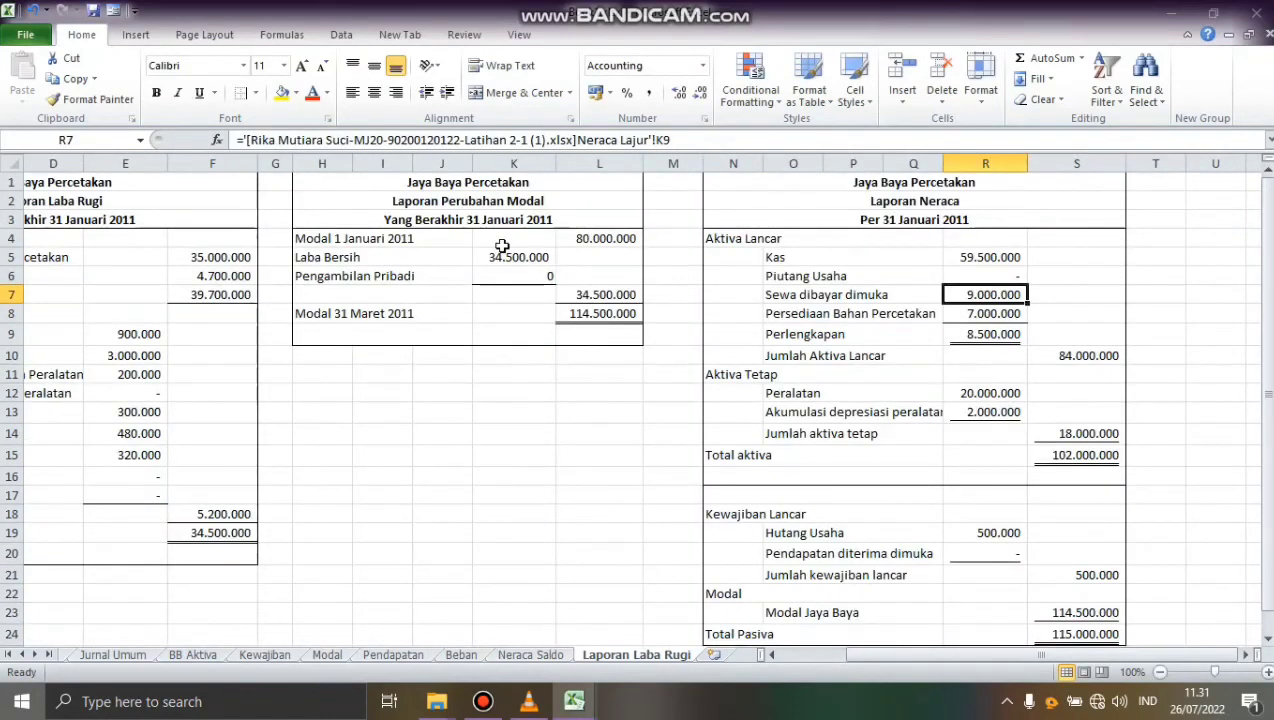
Step: Relink the Sewa dibayar dimuka amount in R7 to its debit in C8 of the Neraca Saldo sheet
{"action": "type", "text": "="}
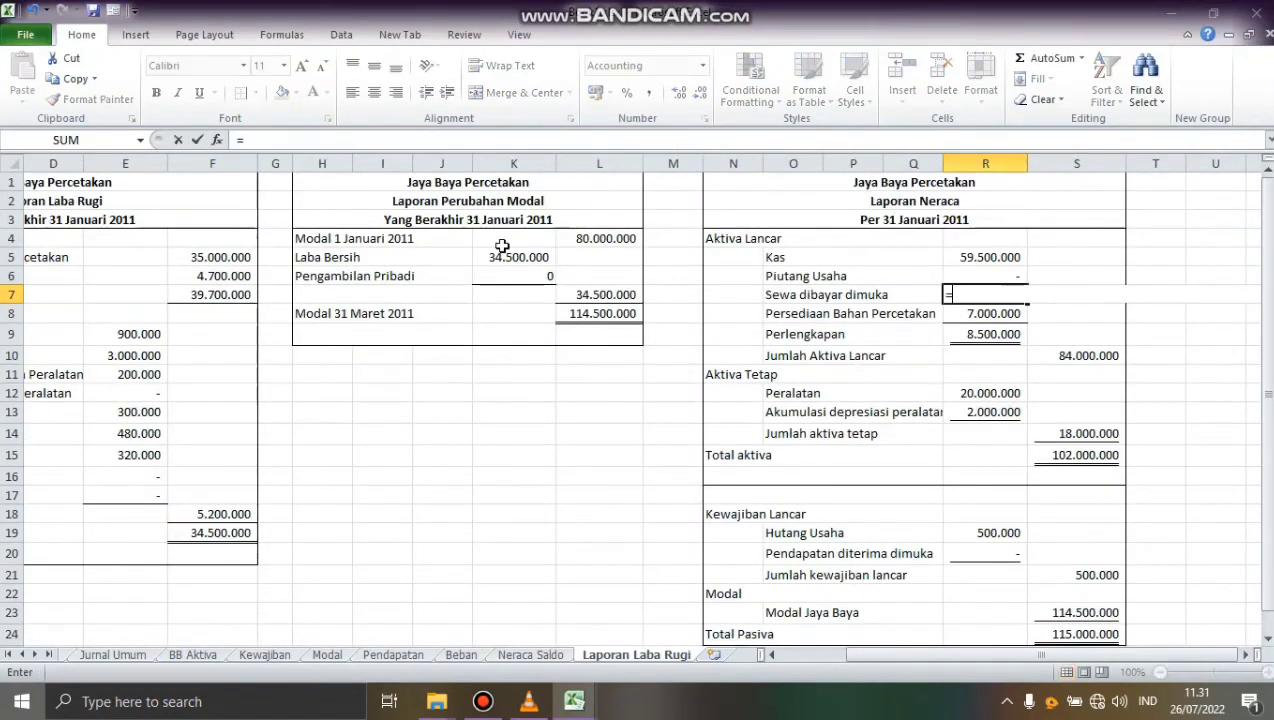
{"action": "left_click", "coordinate": [531, 656]}
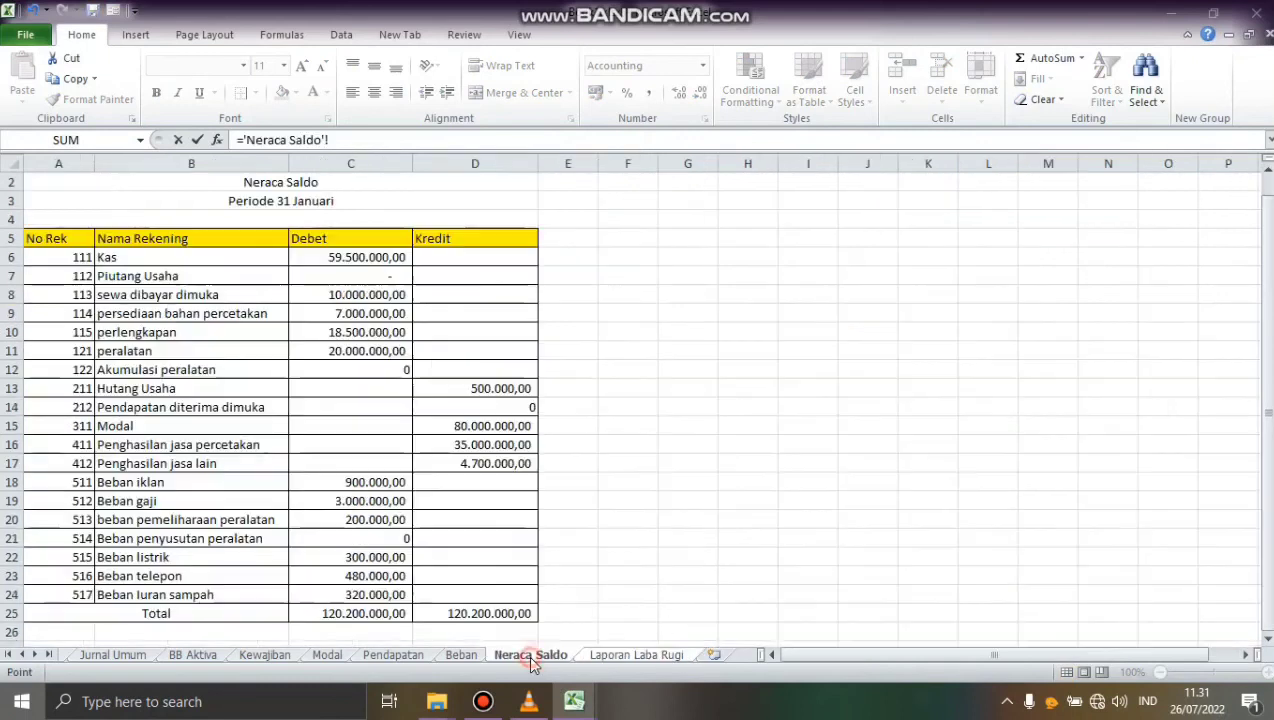
{"action": "left_click", "coordinate": [312, 299]}
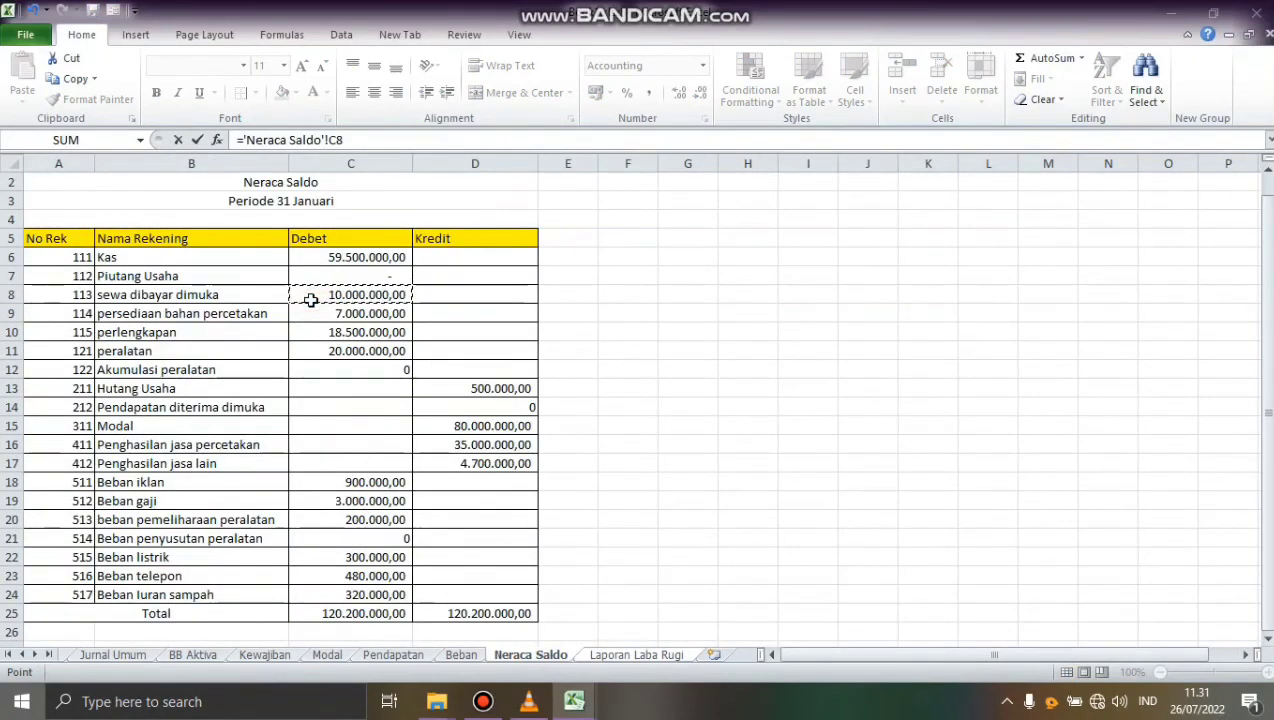
{"action": "key", "text": "Escape"}
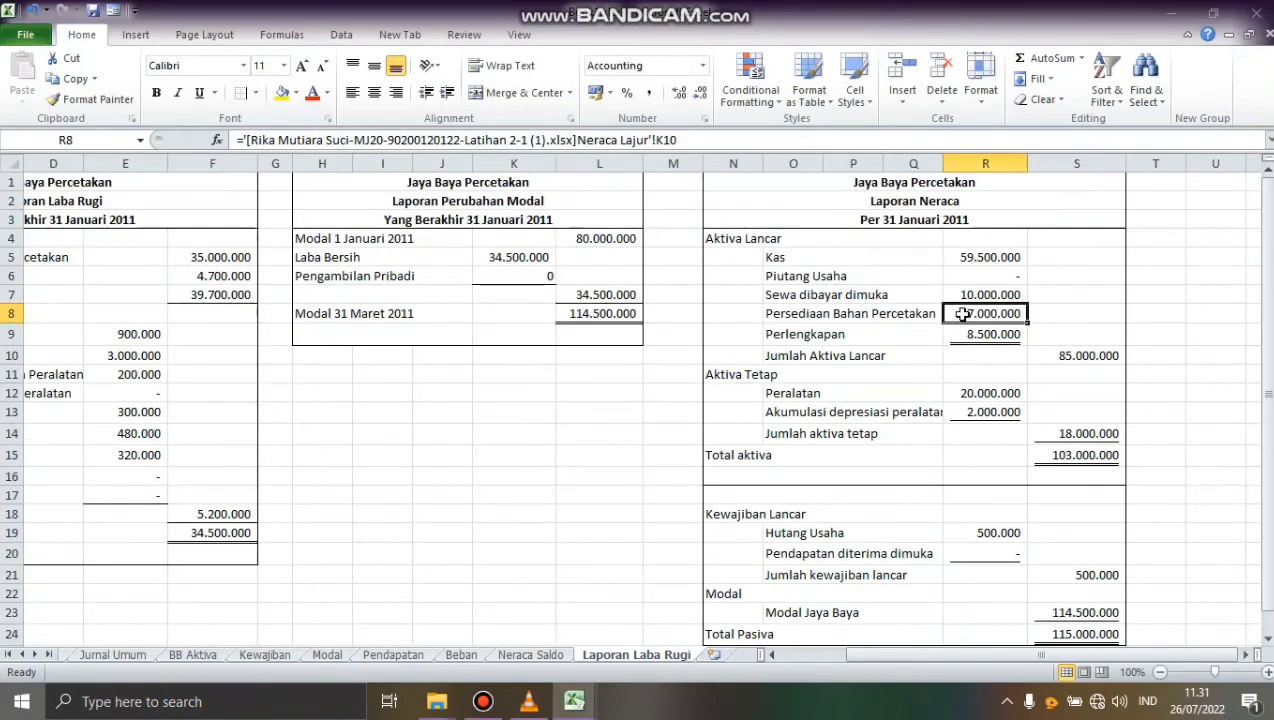
Step: Replace the Persediaan Bahan Percetakan amount in R8 with a link to its debit in C9 of Neraca Saldo
{"action": "key", "text": "Delete"}
{"action": "type", "text": "="}
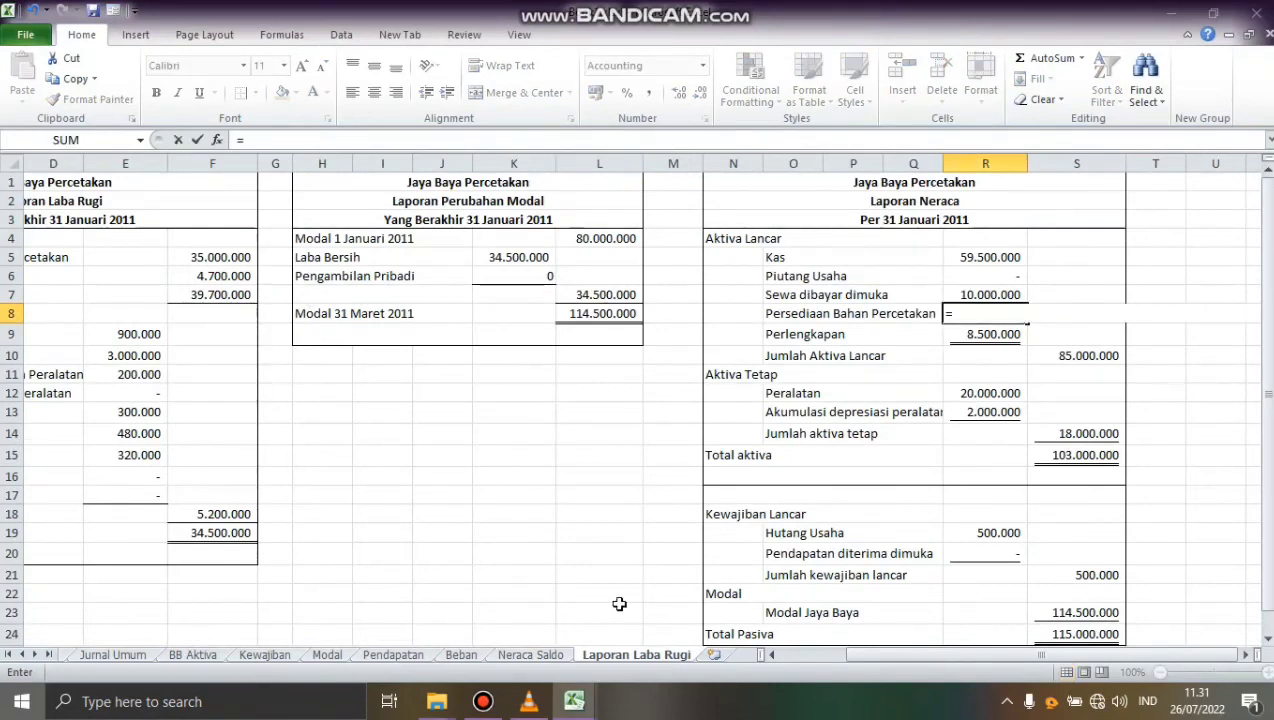
{"action": "left_click", "coordinate": [531, 655]}
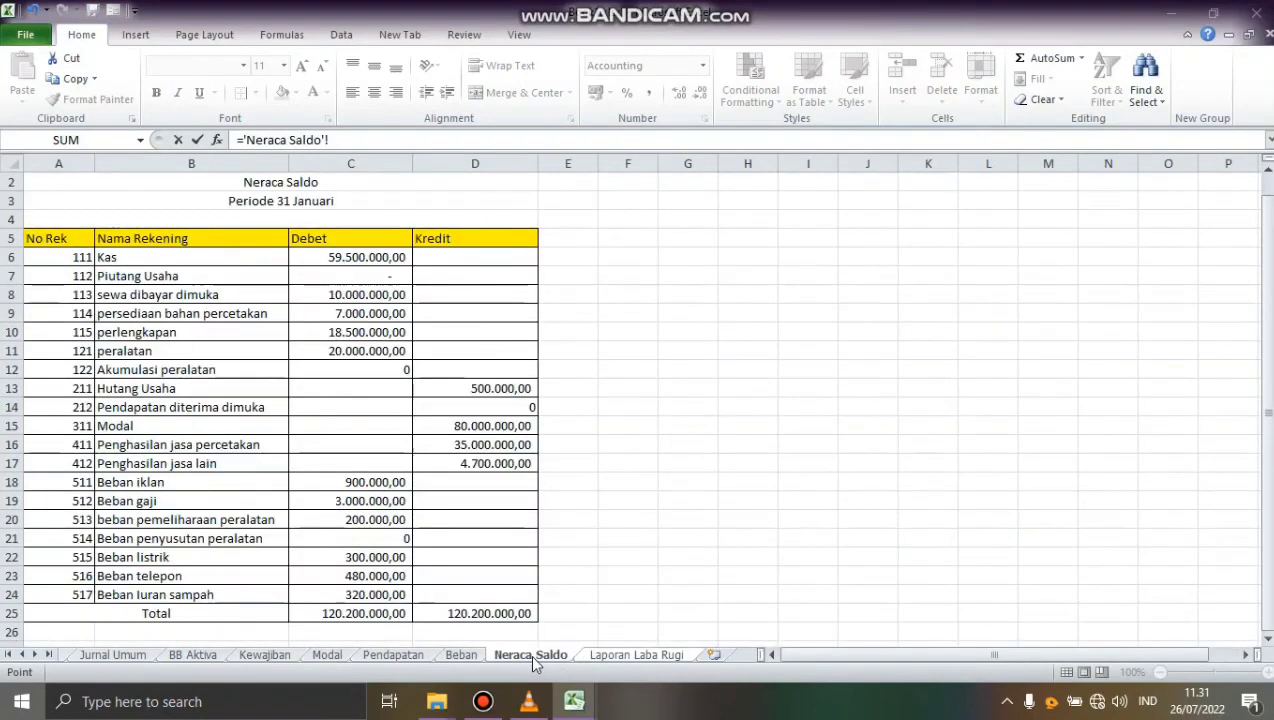
{"action": "left_click", "coordinate": [359, 316]}
{"action": "key", "text": "Return"}
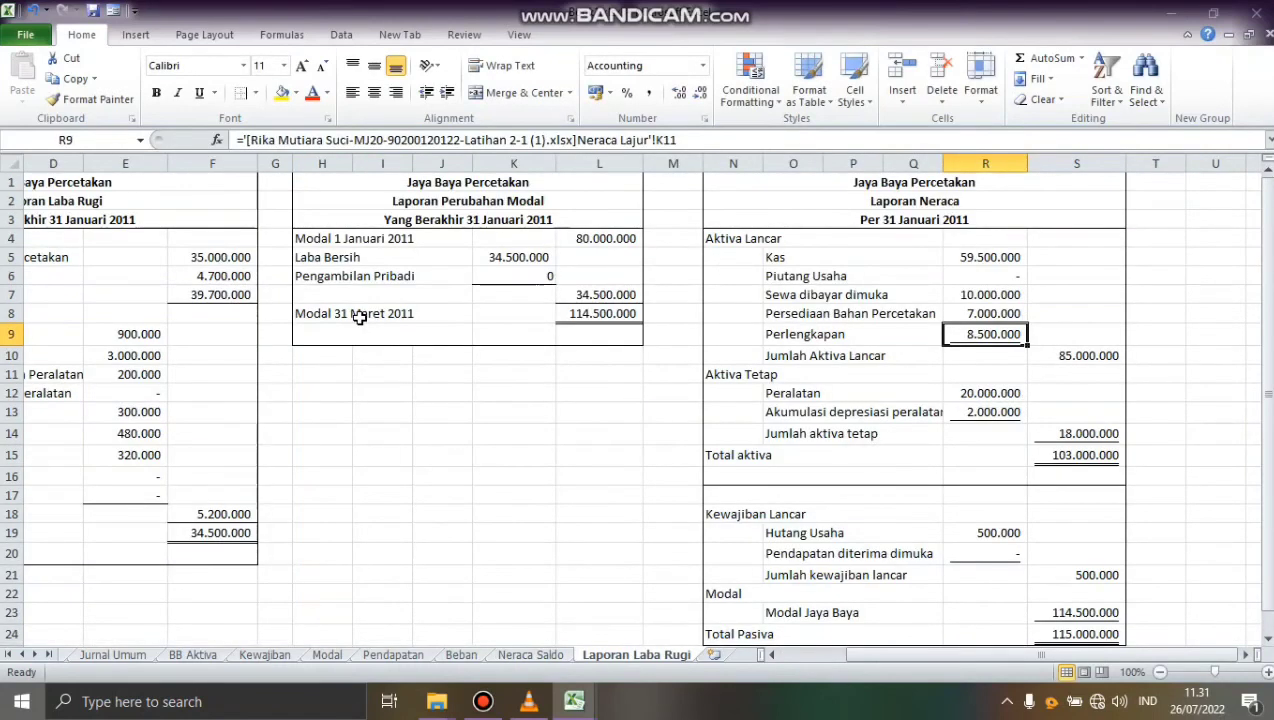
Step: Replace the Perlengkapan amount in R9 with a link to the perlengkapan debit in C10 of Neraca Saldo
{"action": "key", "text": "Delete"}
{"action": "type", "text": "="}
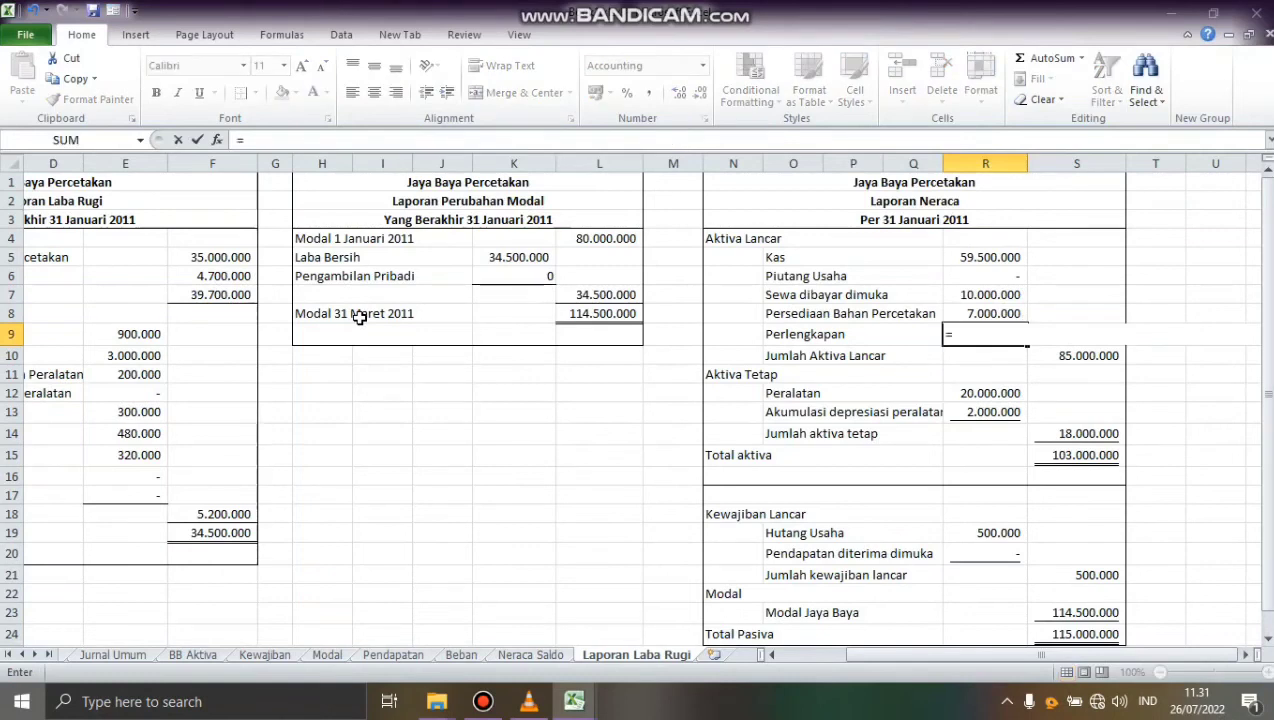
{"action": "left_click", "coordinate": [499, 657]}
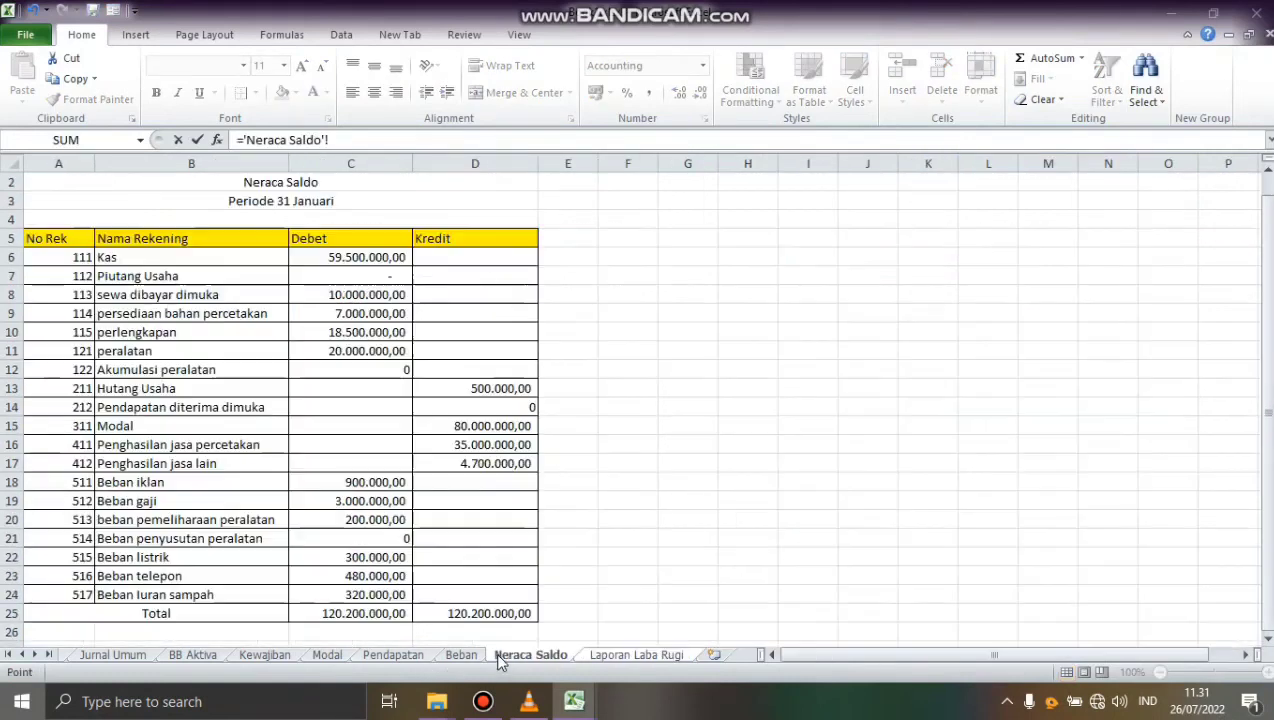
{"action": "left_click", "coordinate": [321, 339]}
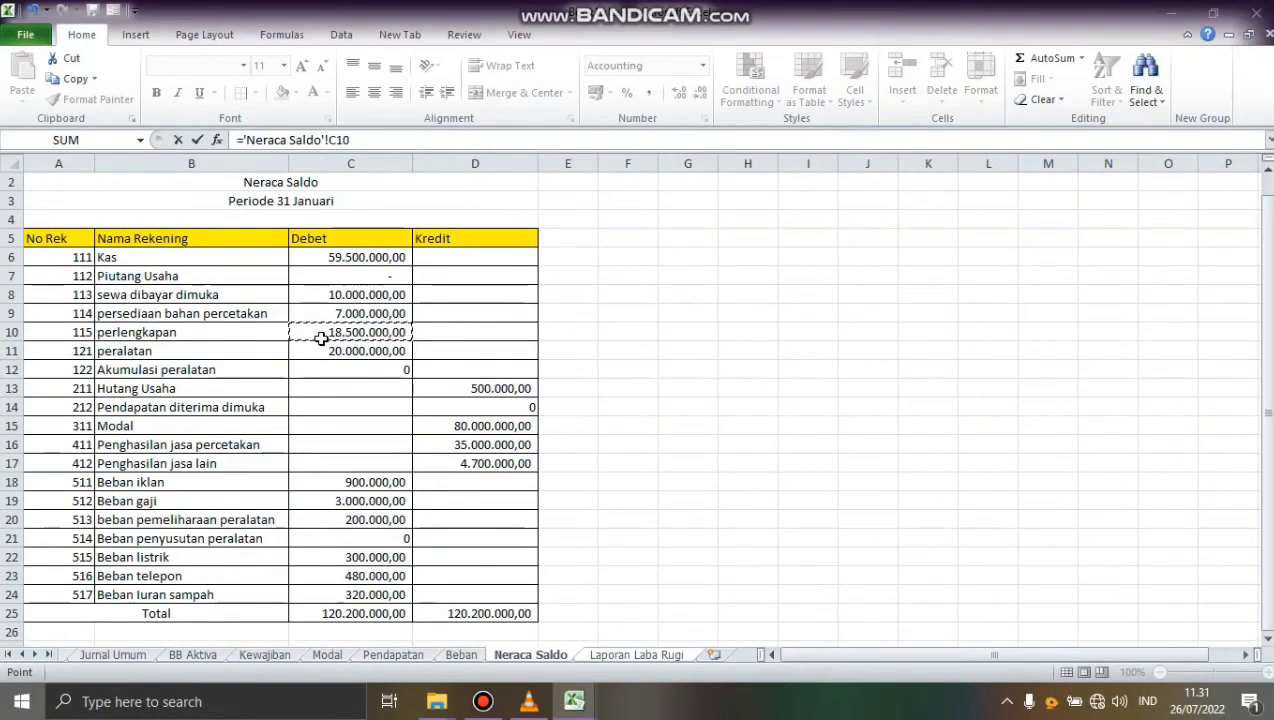
{"action": "key", "text": "Return"}
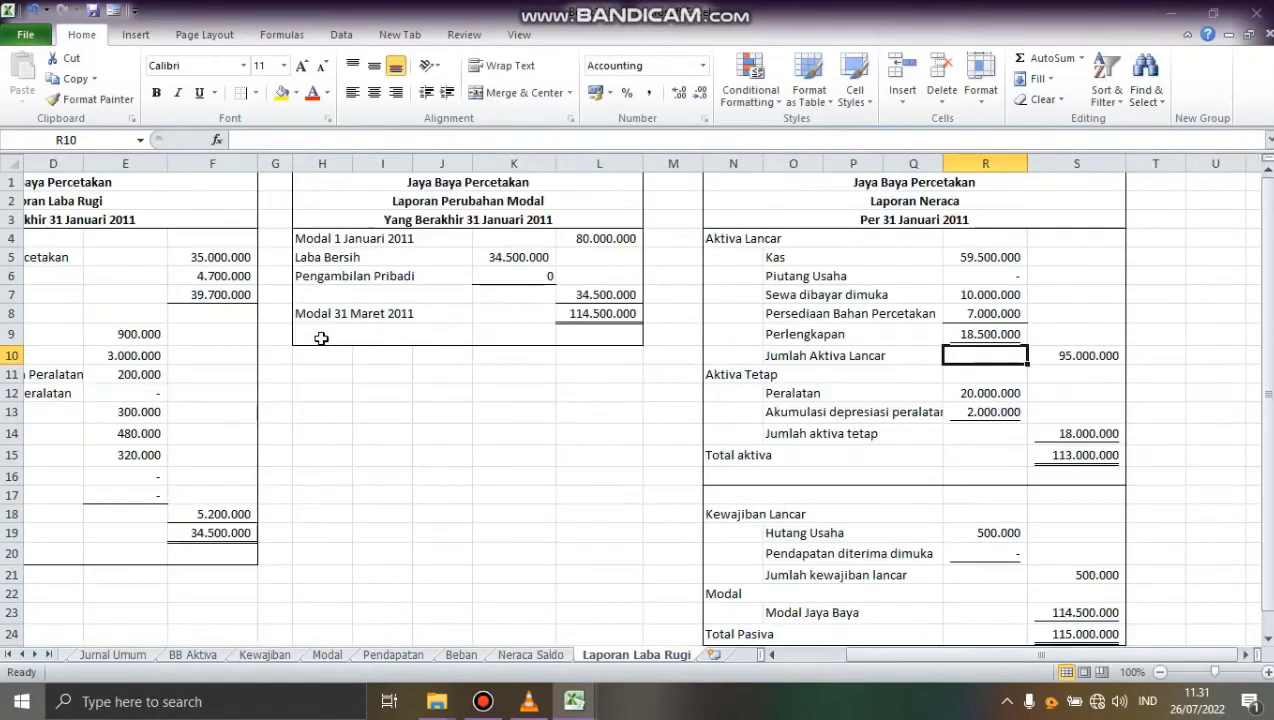
Step: Replace the Jumlah Aktiva Lancar formula in S10 with =sum(R5:R9)
{"action": "left_click", "coordinate": [1050, 355]}
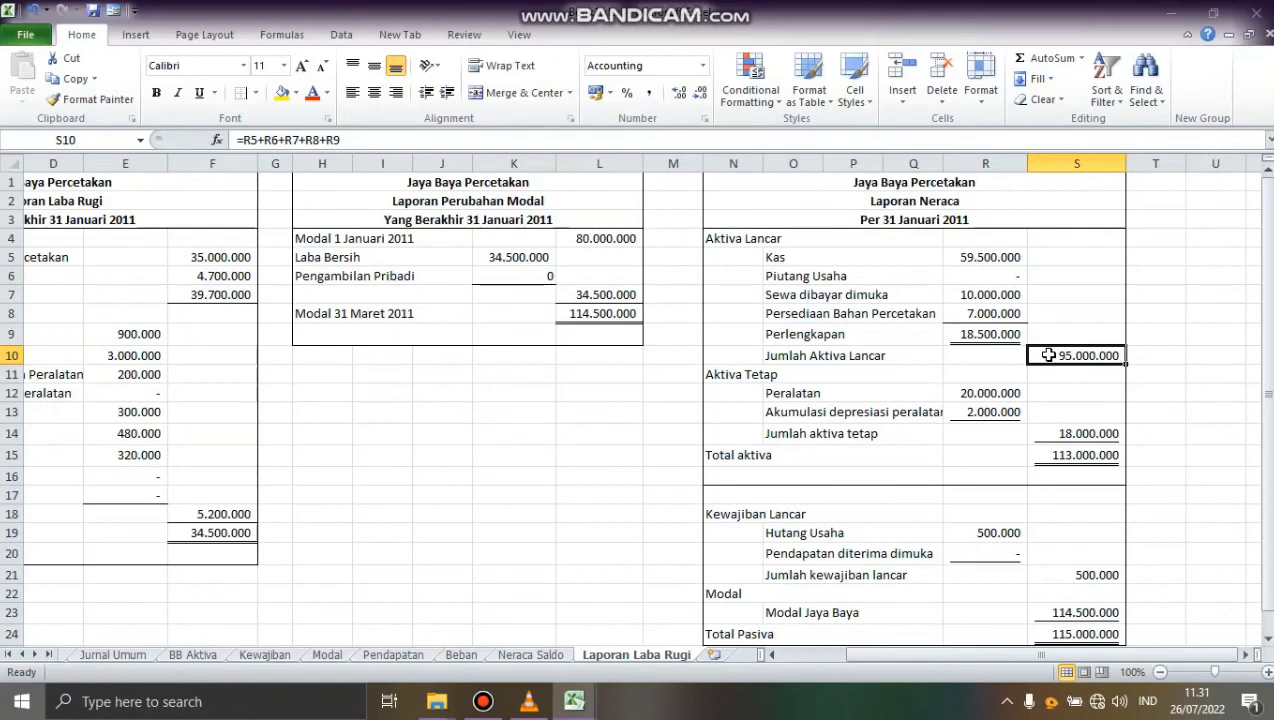
{"action": "key", "text": "BackSpace"}
{"action": "type", "text": "="}
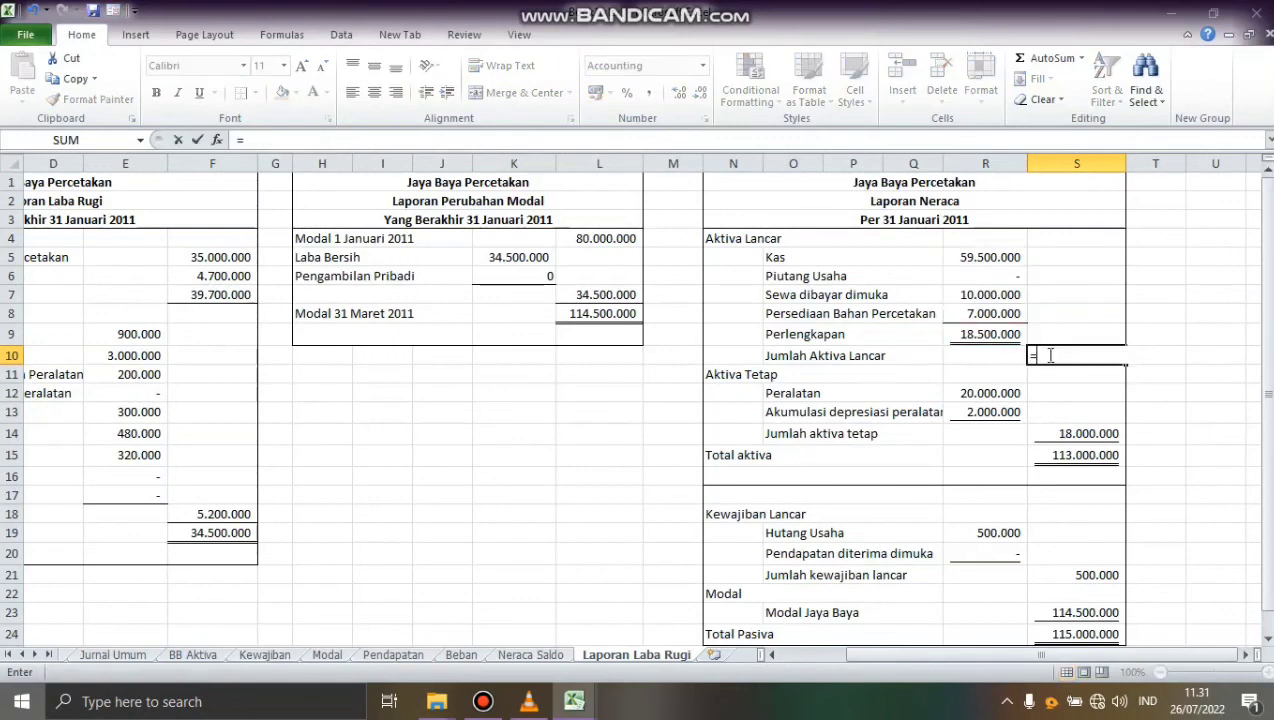
{"action": "type", "text": "sum("}
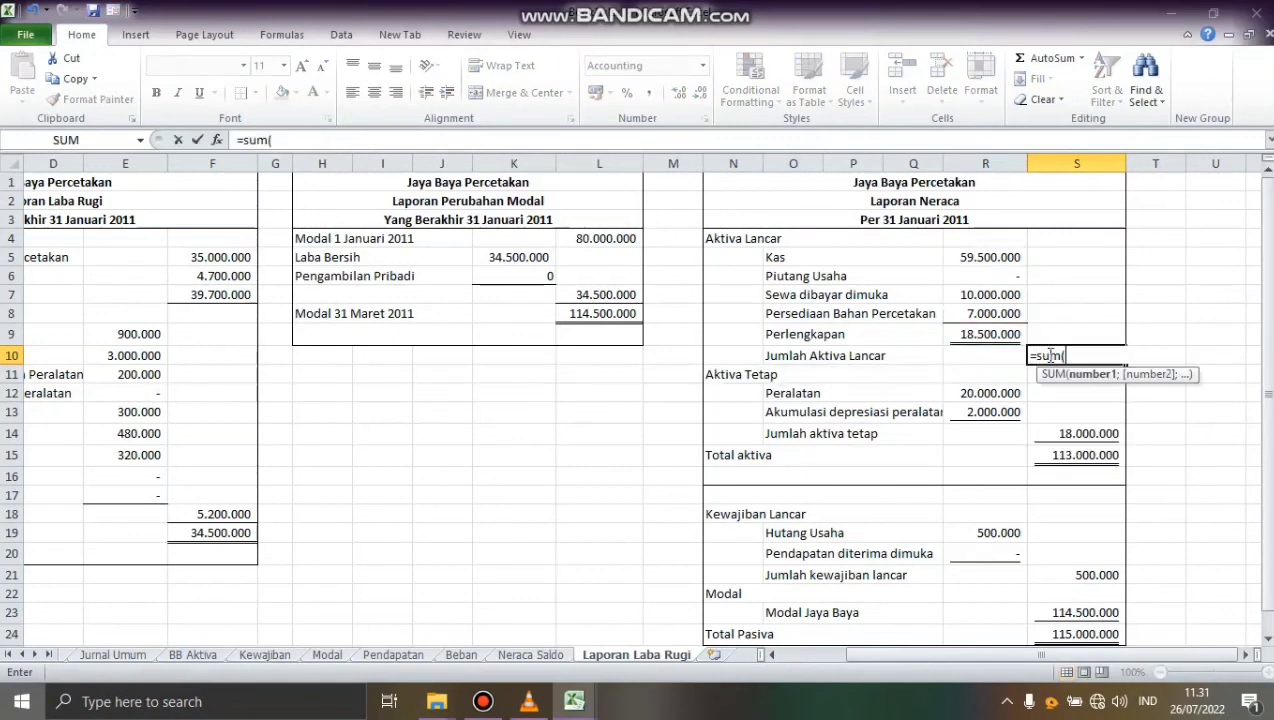
{"action": "left_click_drag", "start_coordinate": [988, 257], "coordinate": [997, 334]}
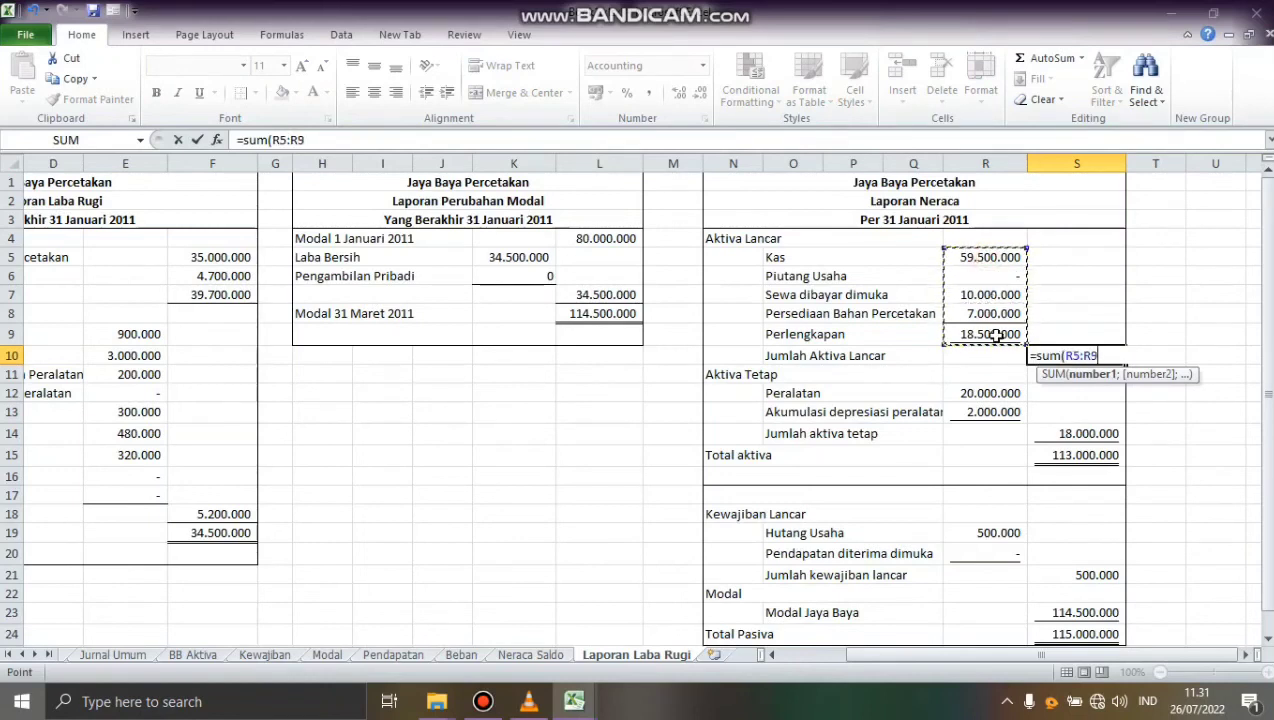
{"action": "type", "text": ")"}
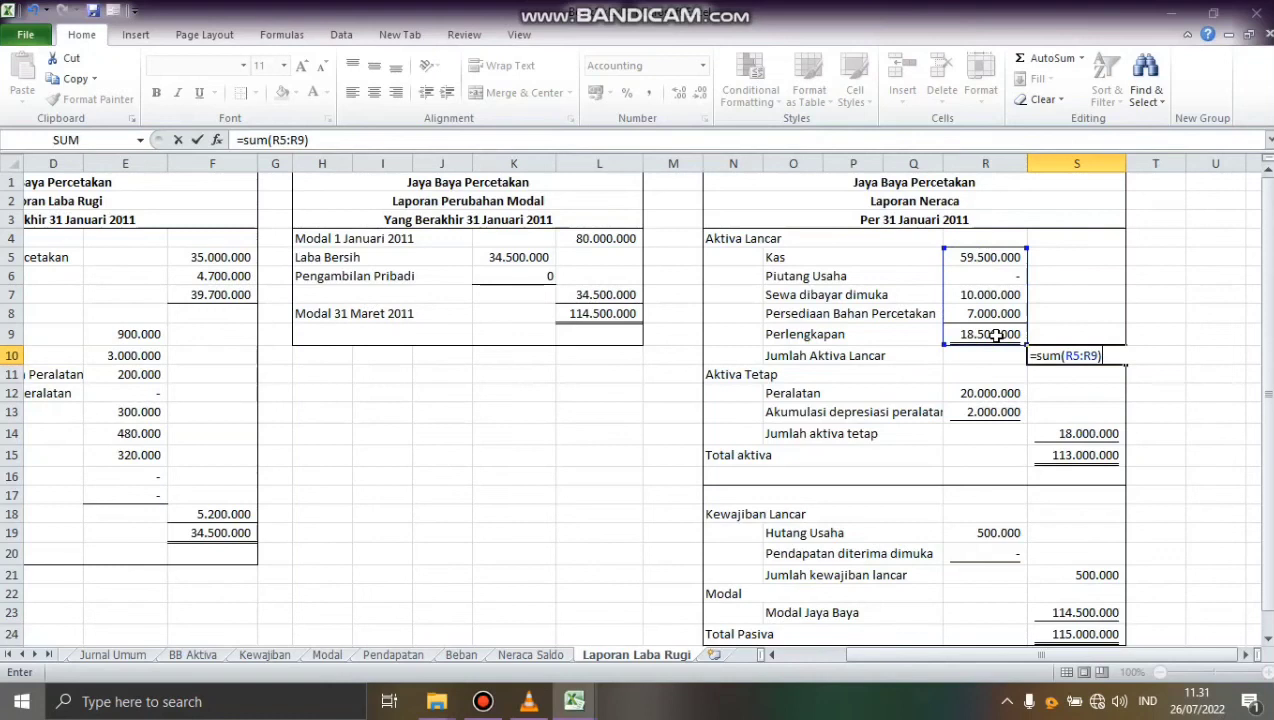
{"action": "key", "text": "Return"}
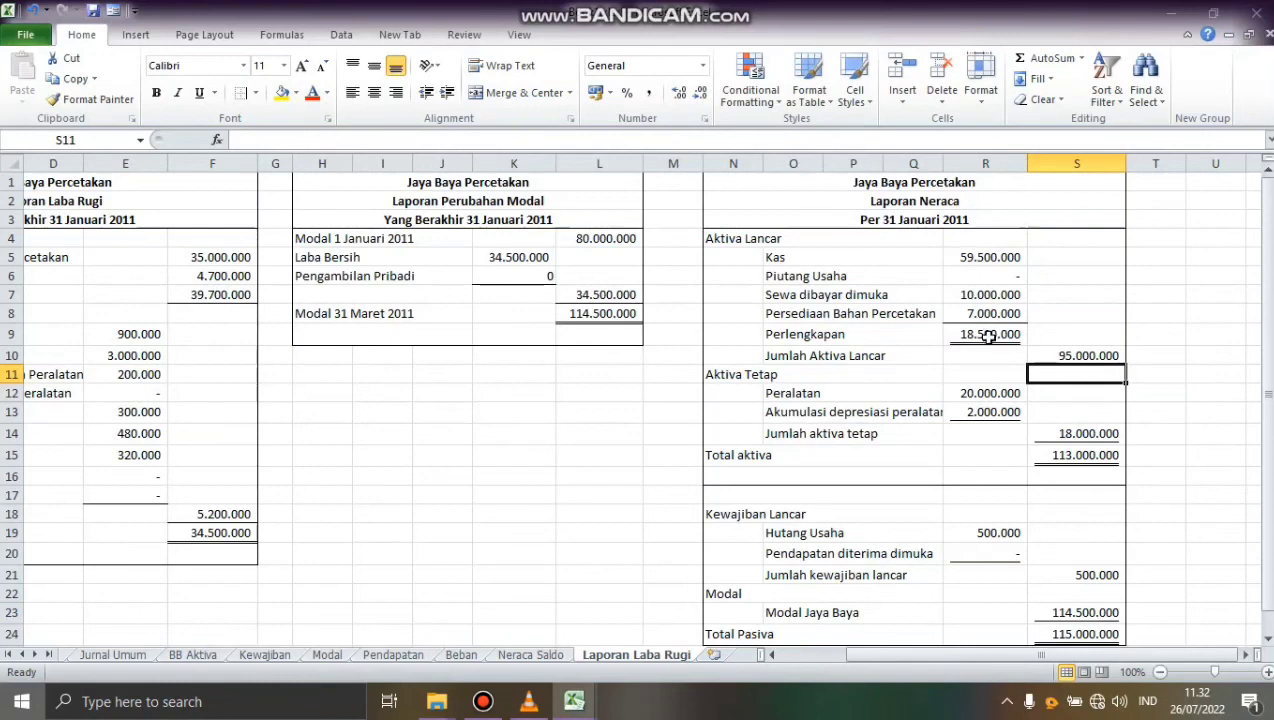
Step: Relink the Peralatan amount in R12 under Aktiva Tetap to the peralatan debit in C11 of the Neraca Saldo sheet
{"action": "left_click", "coordinate": [985, 394]}
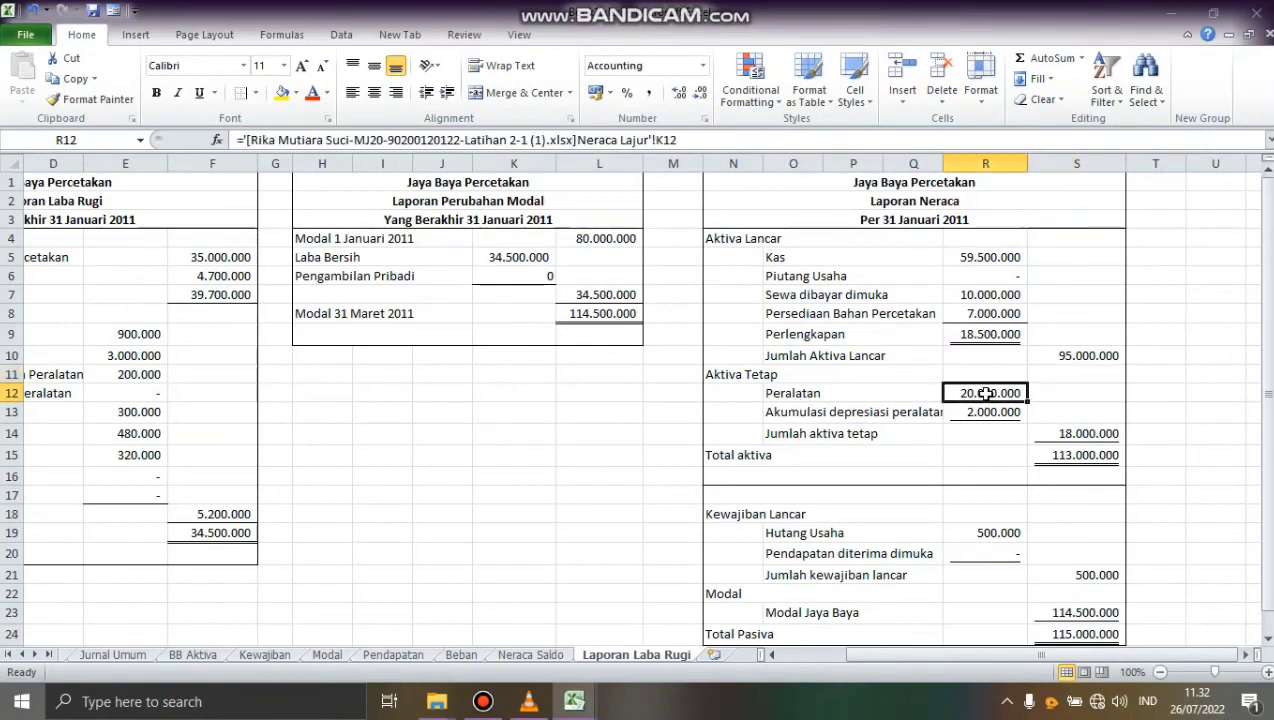
{"action": "type", "text": "="}
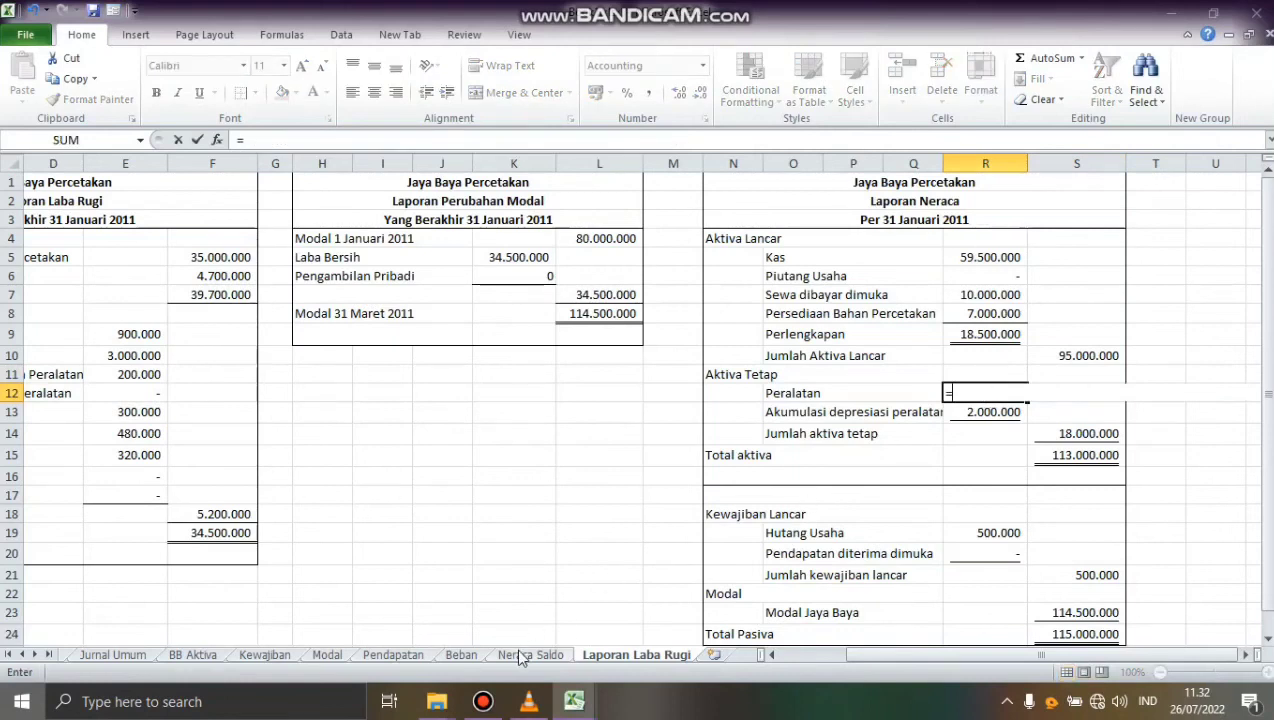
{"action": "left_click", "coordinate": [525, 655]}
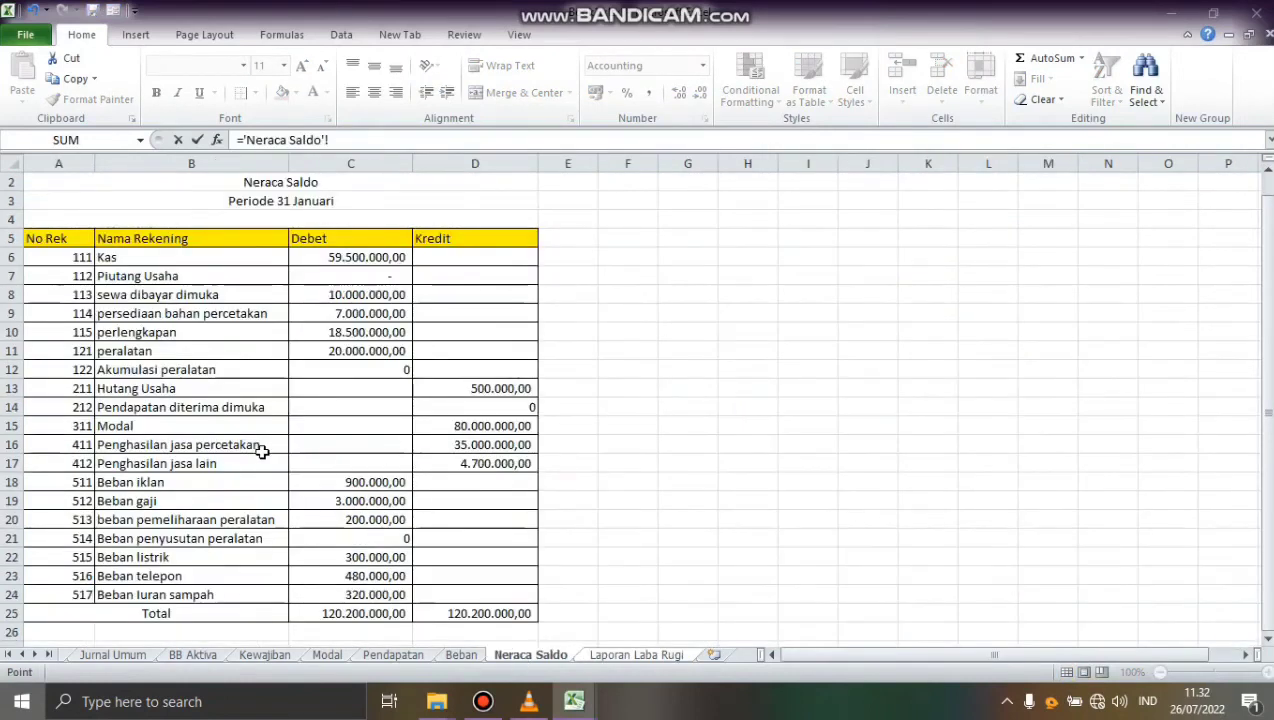
{"action": "left_click", "coordinate": [315, 354]}
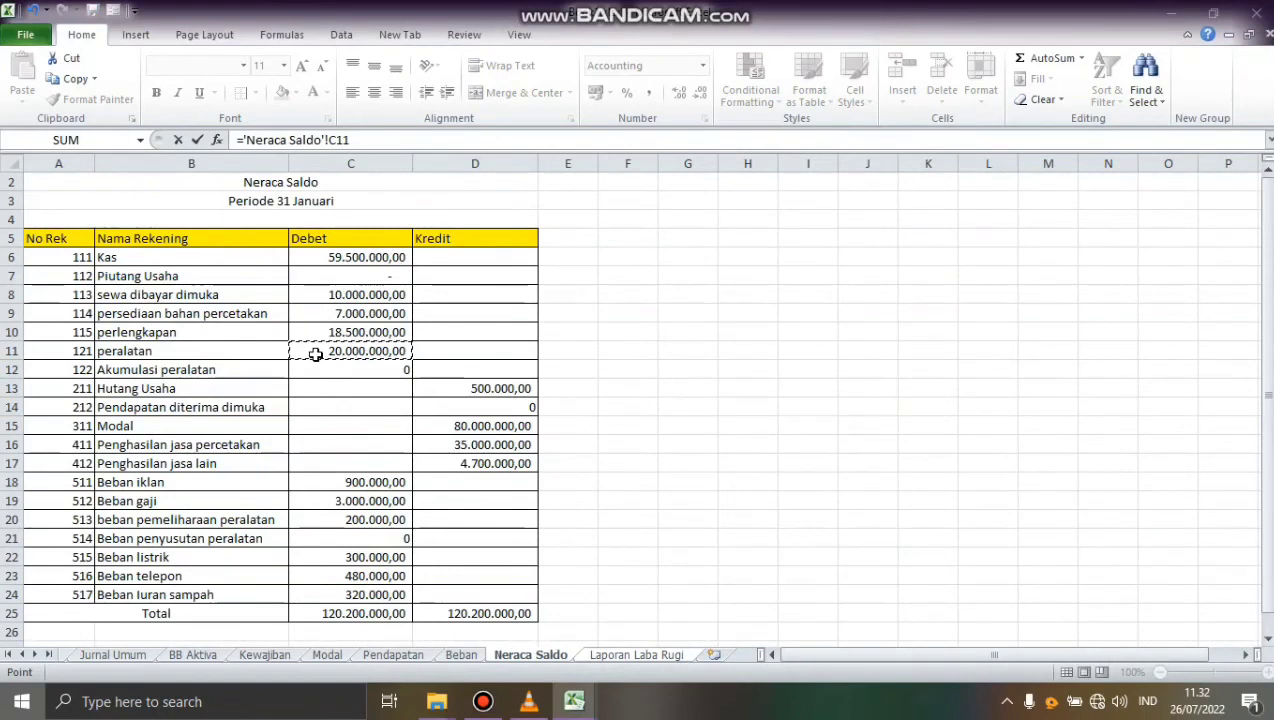
{"action": "key", "text": "Return"}
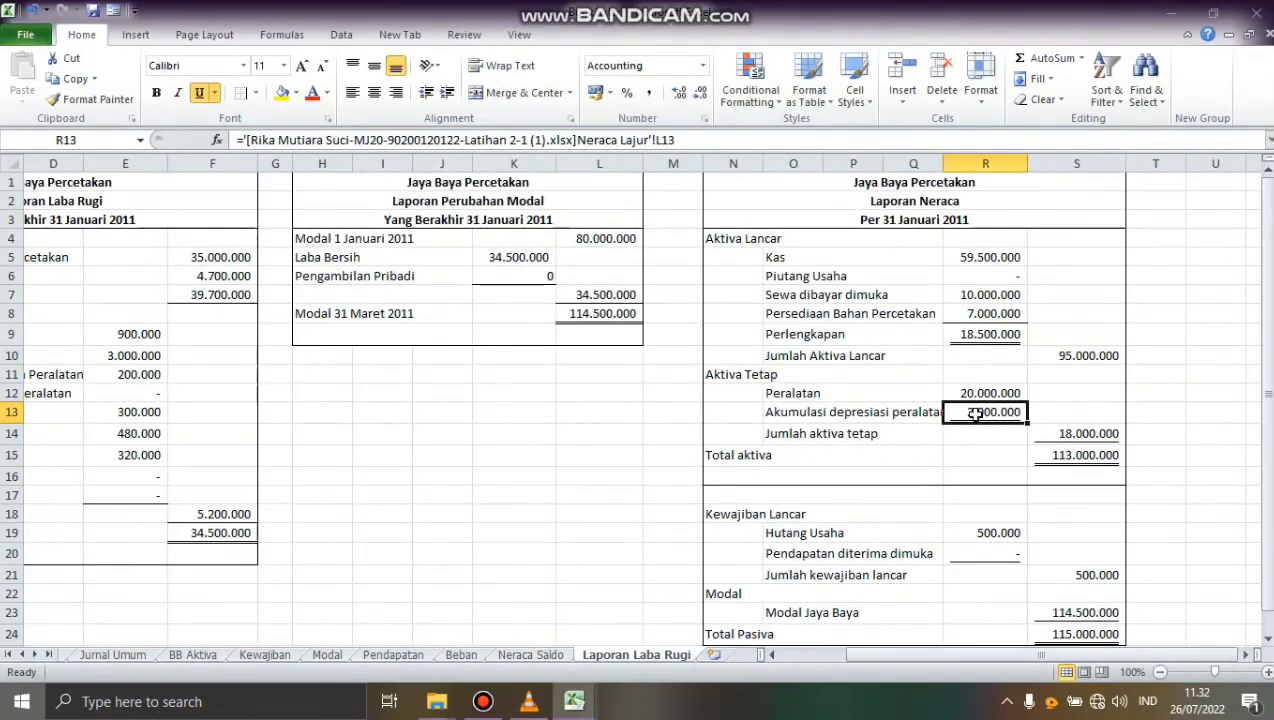
{"action": "key", "text": "BackSpace"}
{"action": "type", "text": "='Neraca Saldo'!"}
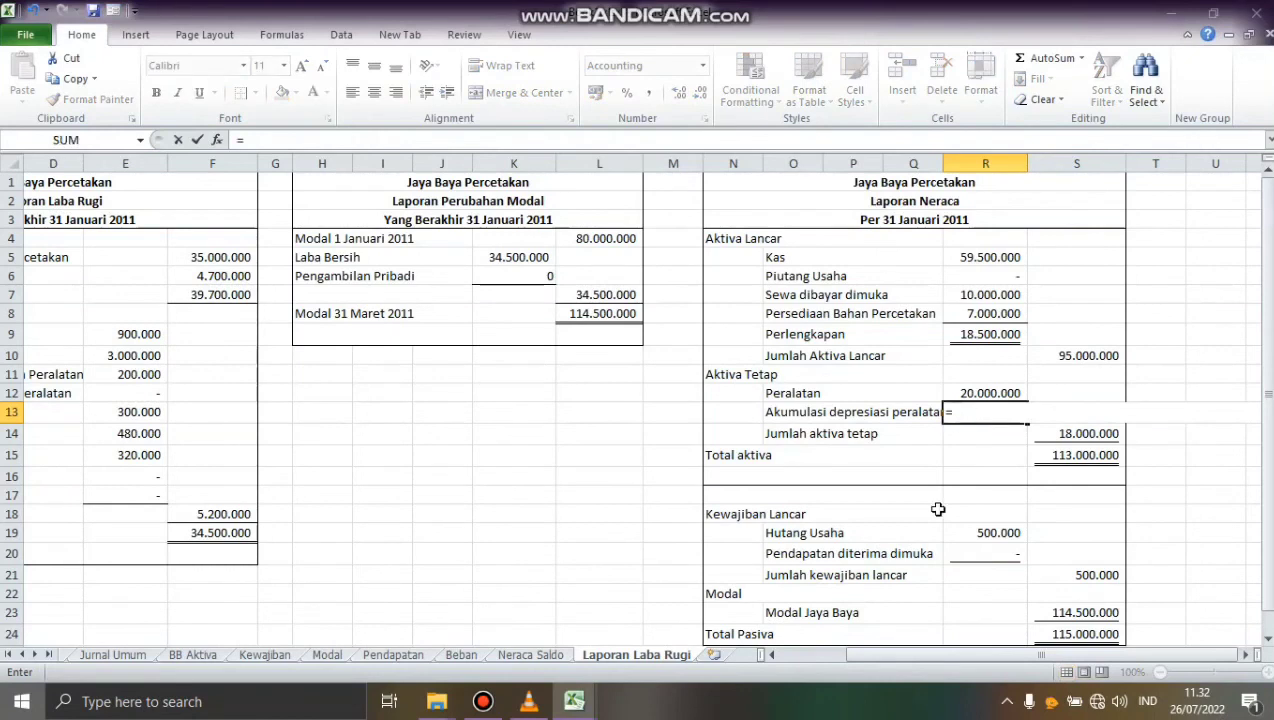
{"action": "left_click", "coordinate": [513, 655]}
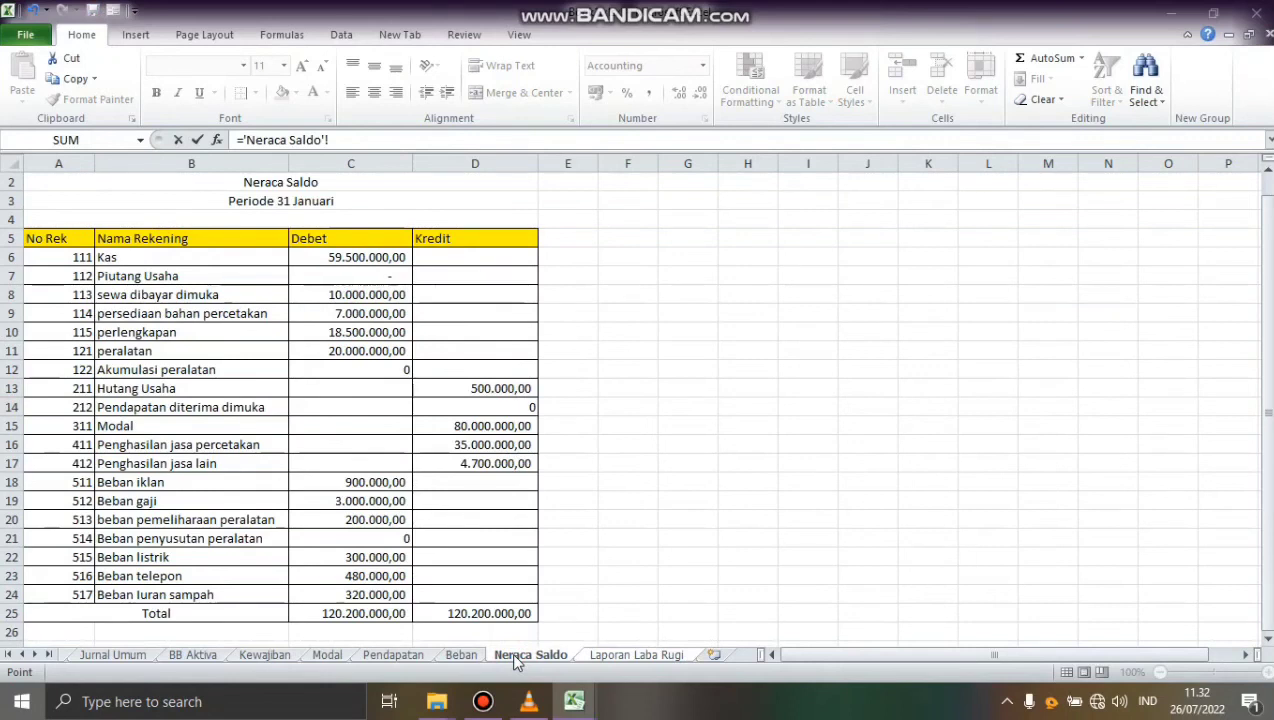
{"action": "left_click", "coordinate": [604, 660]}
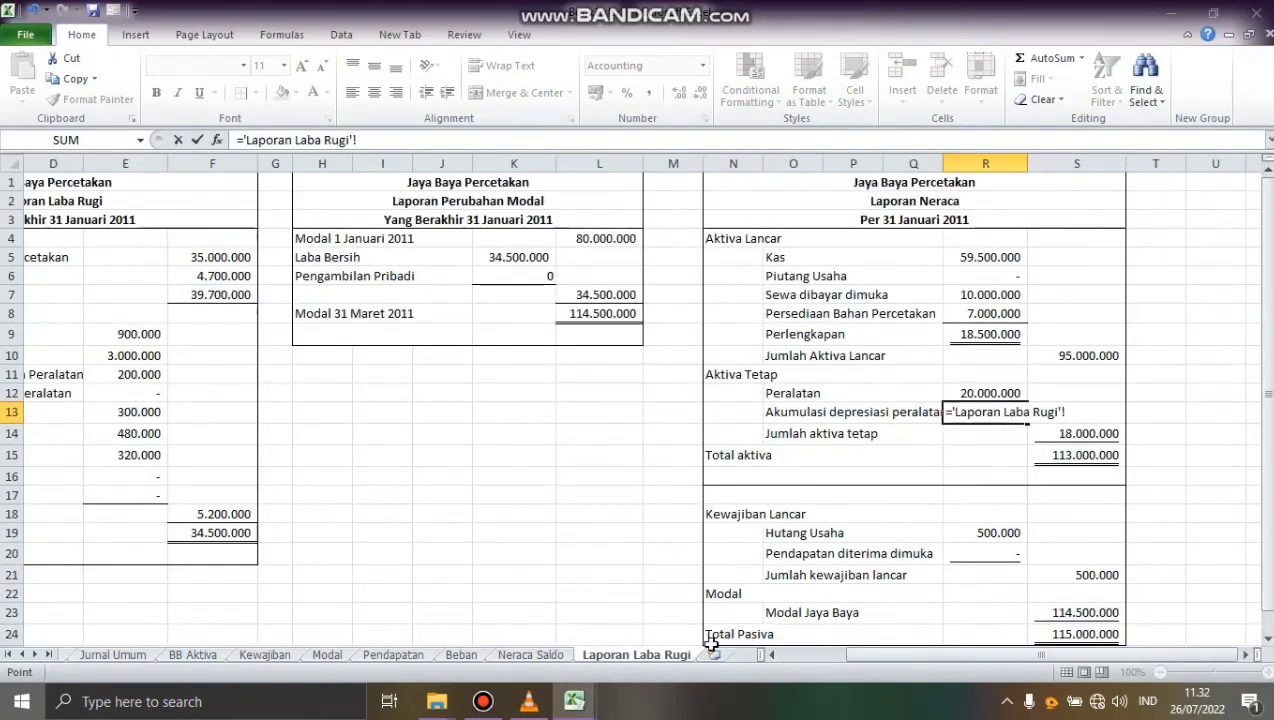
Step: Clear the unfinished sheet reference in R13 and set the Akumulasi depresiasi peralatan amount to zero
{"action": "key", "text": "BackSpace"}
{"action": "key", "text": "BackSpace"}
{"action": "key", "text": "BackSpace"}
{"action": "key", "text": "BackSpace"}
{"action": "key", "text": "BackSpace"}
{"action": "key", "text": "BackSpace"}
{"action": "key", "text": "BackSpace"}
{"action": "key", "text": "BackSpace"}
{"action": "key", "text": "BackSpace"}
{"action": "key", "text": "BackSpace"}
{"action": "key", "text": "BackSpace"}
{"action": "key", "text": "BackSpace"}
{"action": "key", "text": "BackSpace"}
{"action": "key", "text": "BackSpace"}
{"action": "key", "text": "BackSpace"}
{"action": "key", "text": "BackSpace"}
{"action": "key", "text": "BackSpace"}
{"action": "key", "text": "BackSpace"}
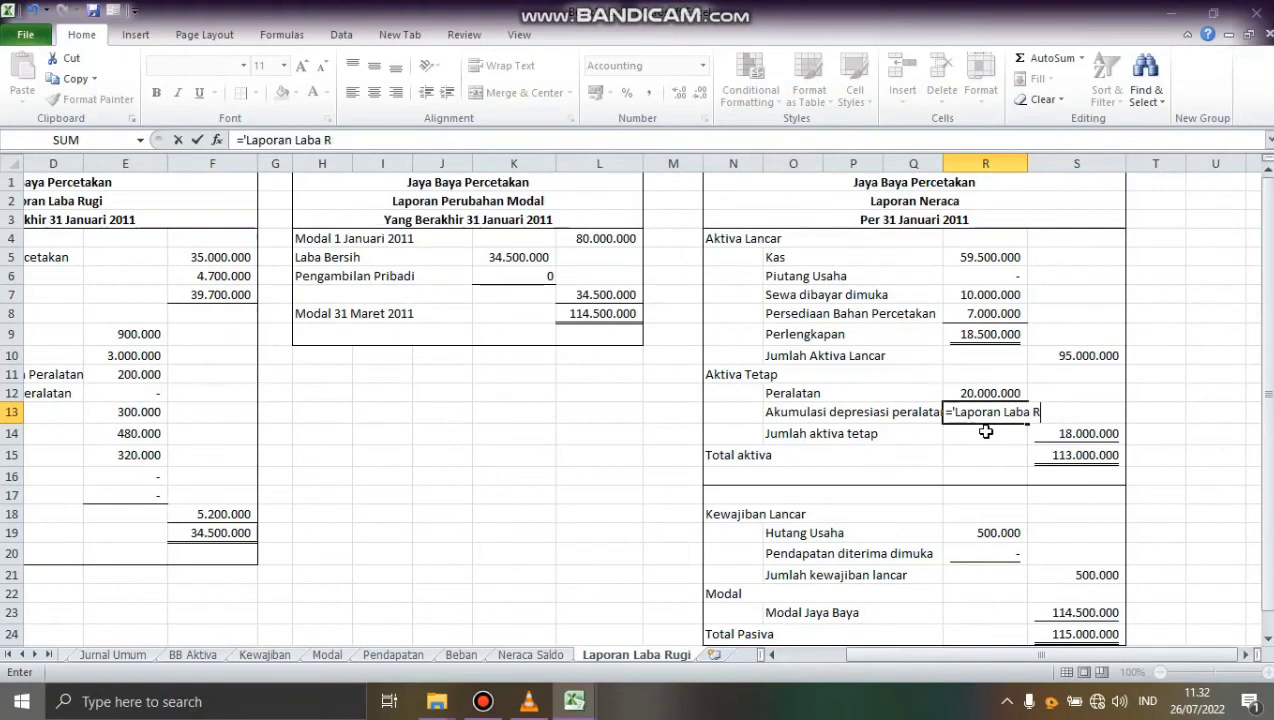
{"action": "key", "text": "BackSpace"}
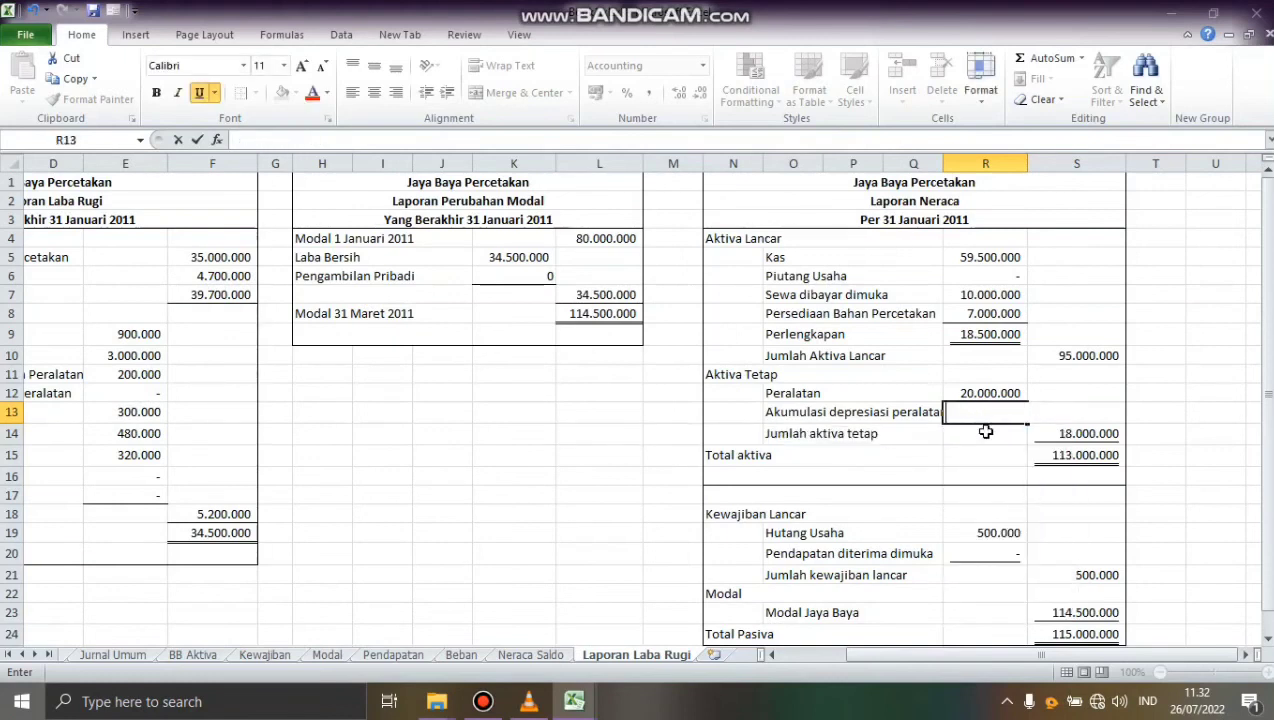
{"action": "key", "text": "Return"}
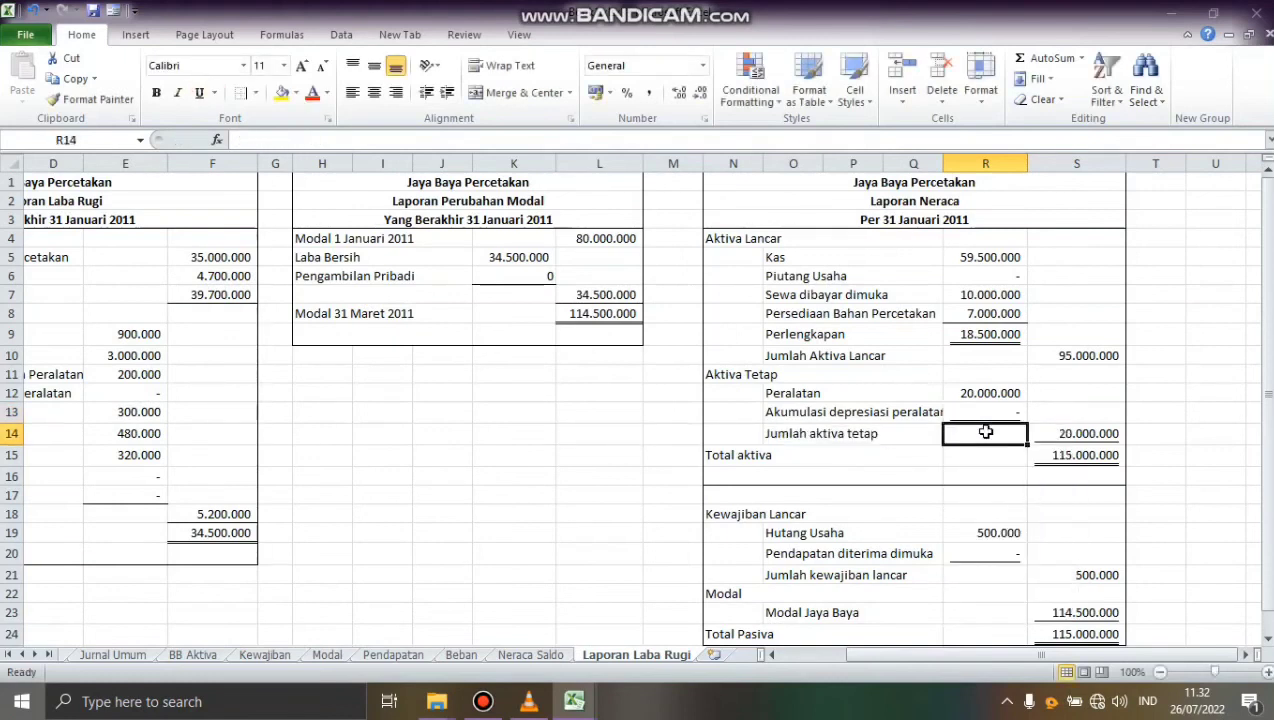
Step: Replace the Jumlah aktiva tetap formula in S14 with =sum(R12:R13)
{"action": "left_click", "coordinate": [1073, 434]}
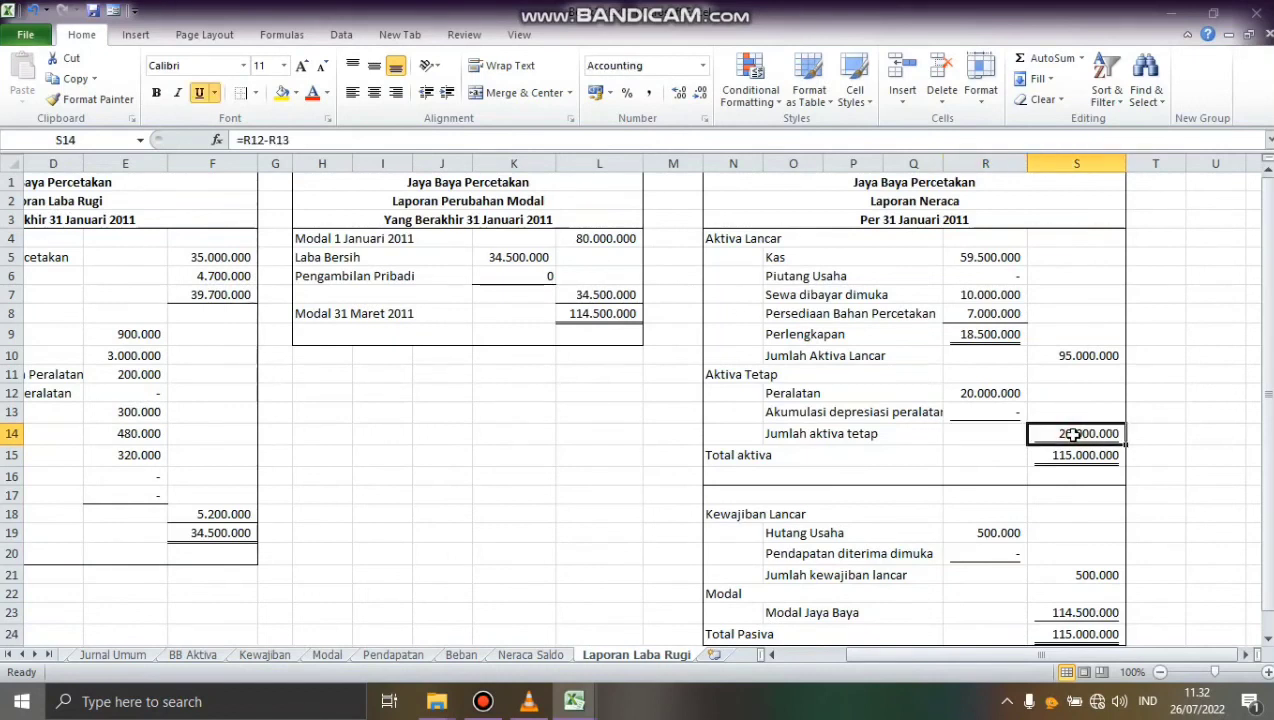
{"action": "key", "text": "BackSpace"}
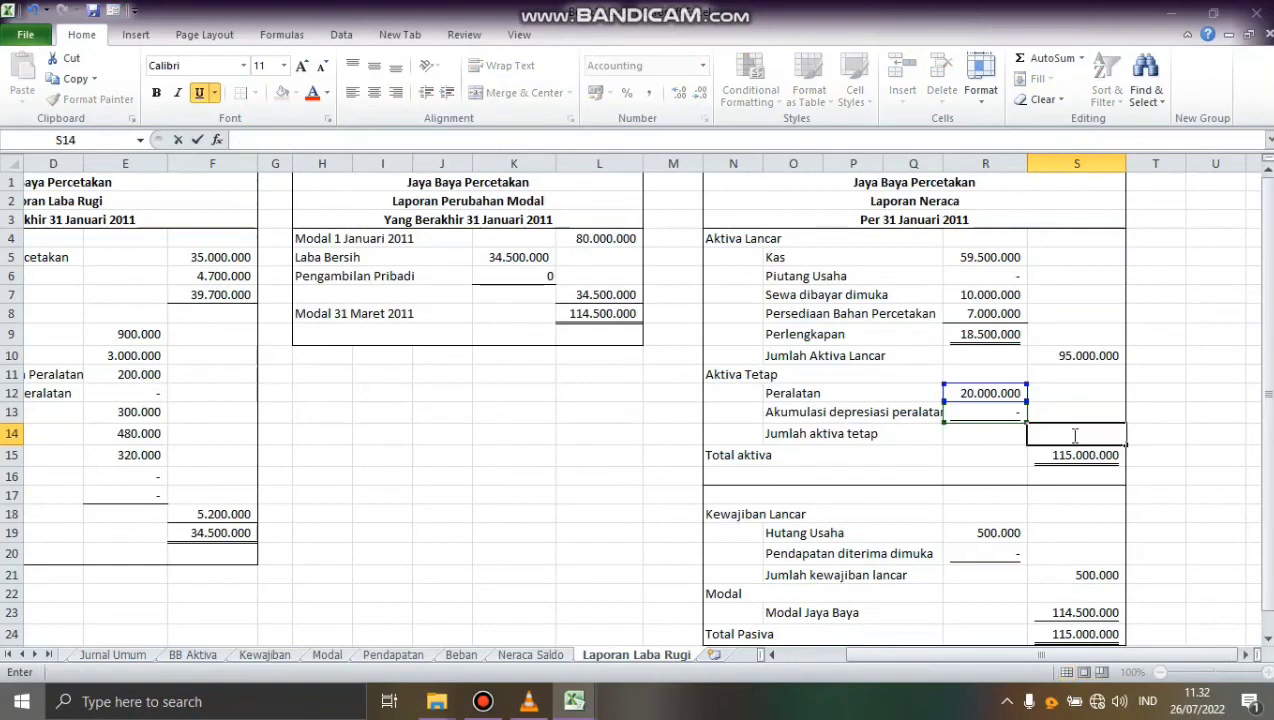
{"action": "type", "text": "=sum"}
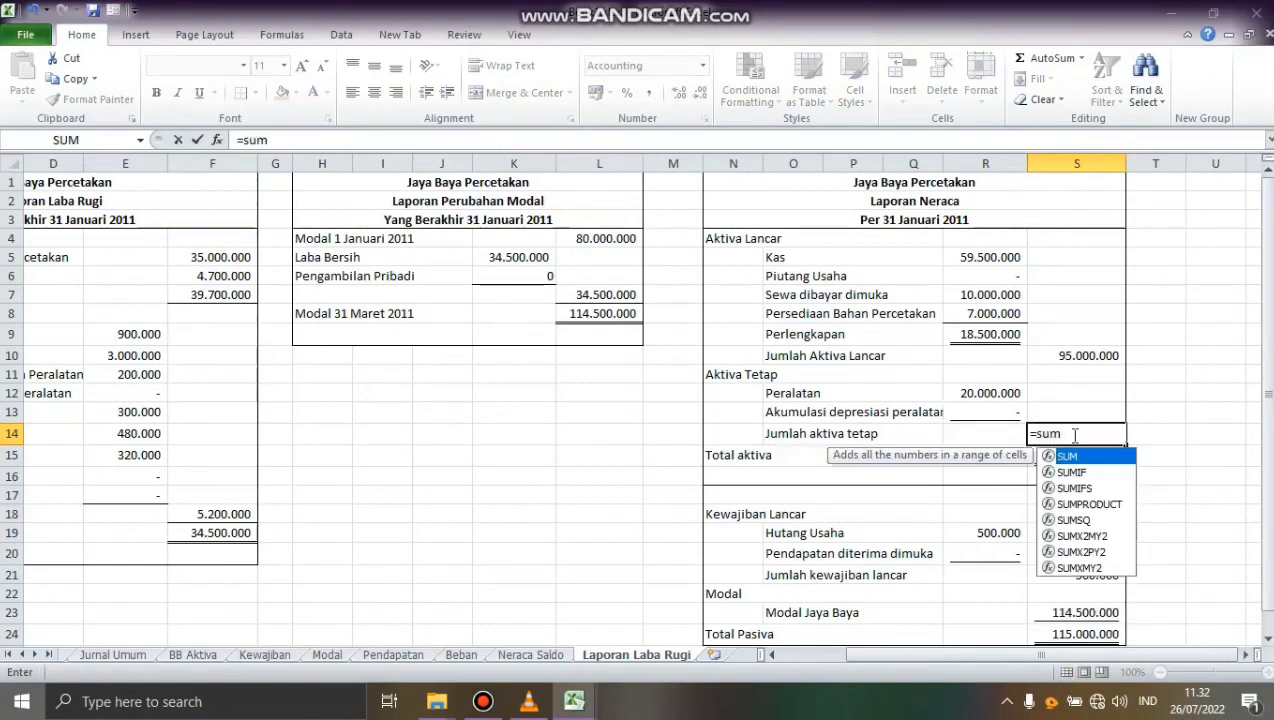
{"action": "type", "text": "("}
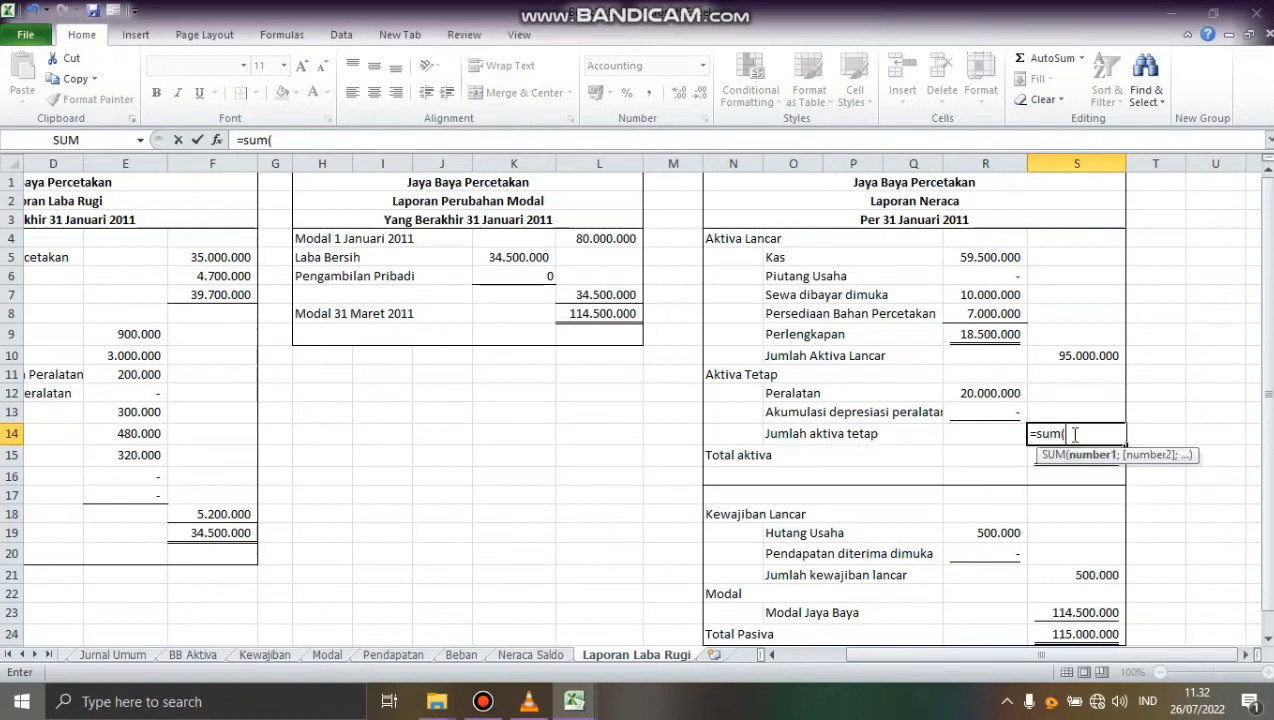
{"action": "left_click_drag", "start_coordinate": [992, 392], "coordinate": [997, 413]}
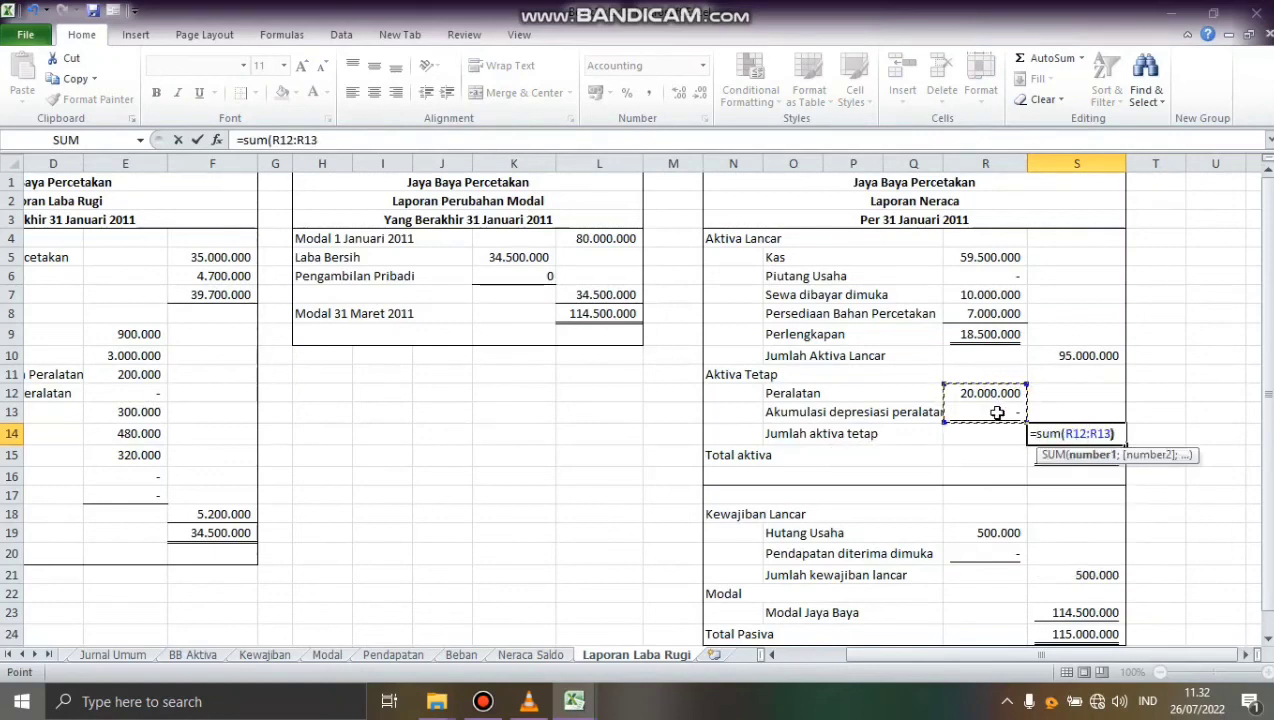
{"action": "type", "text": ")"}
{"action": "key", "text": "Return"}
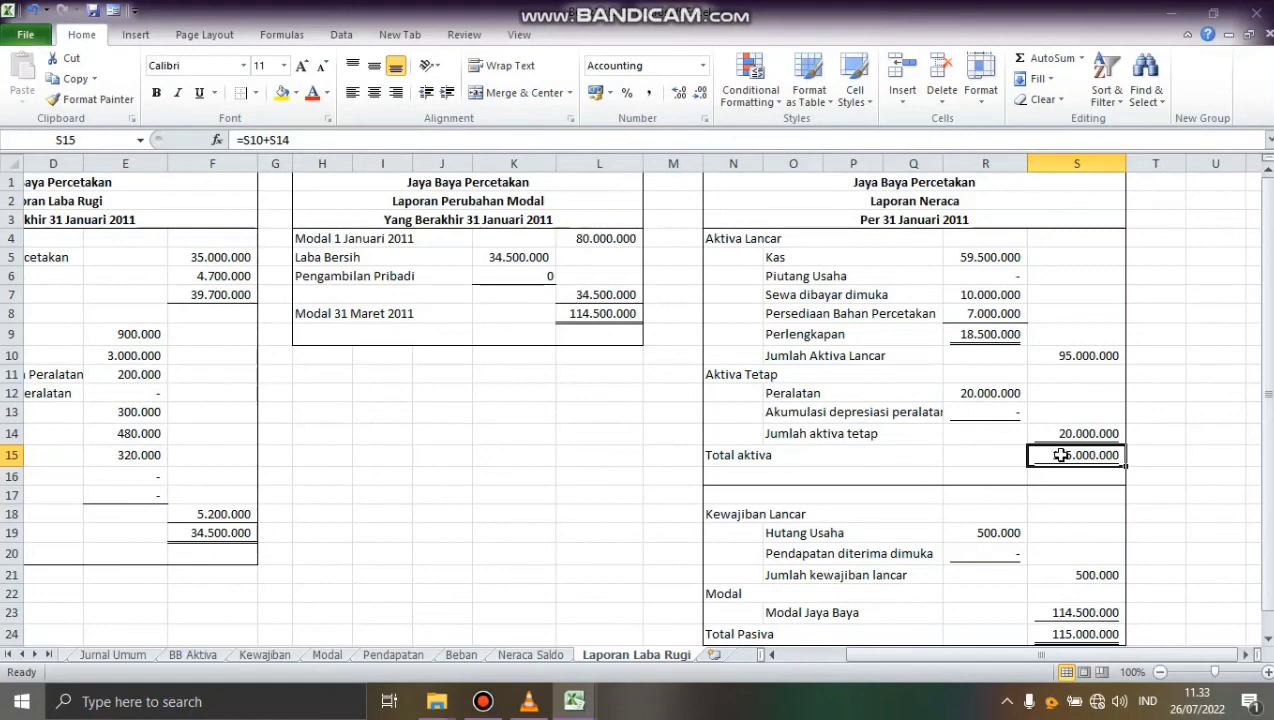
Step: Re-enter the Total aktiva formula in S15 as =S10+S14, adding current and fixed assets
{"action": "key", "text": "Delete"}
{"action": "type", "text": "="}
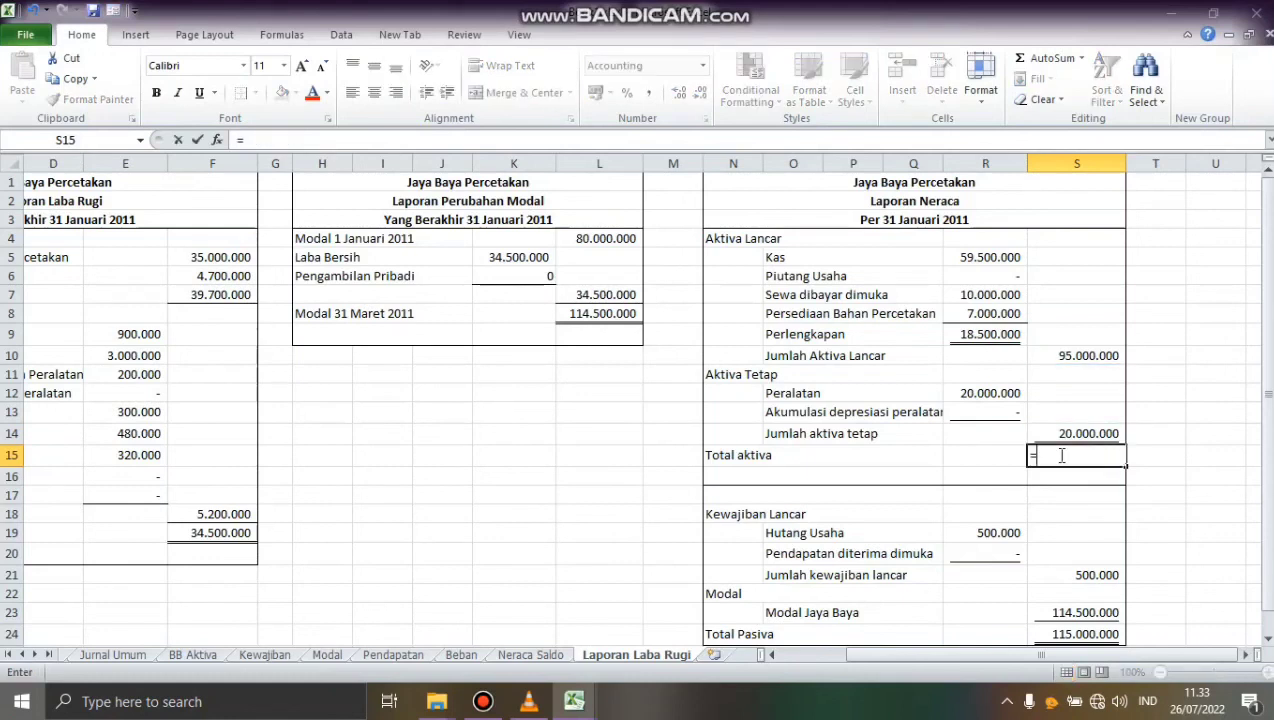
{"action": "left_click", "coordinate": [1067, 358]}
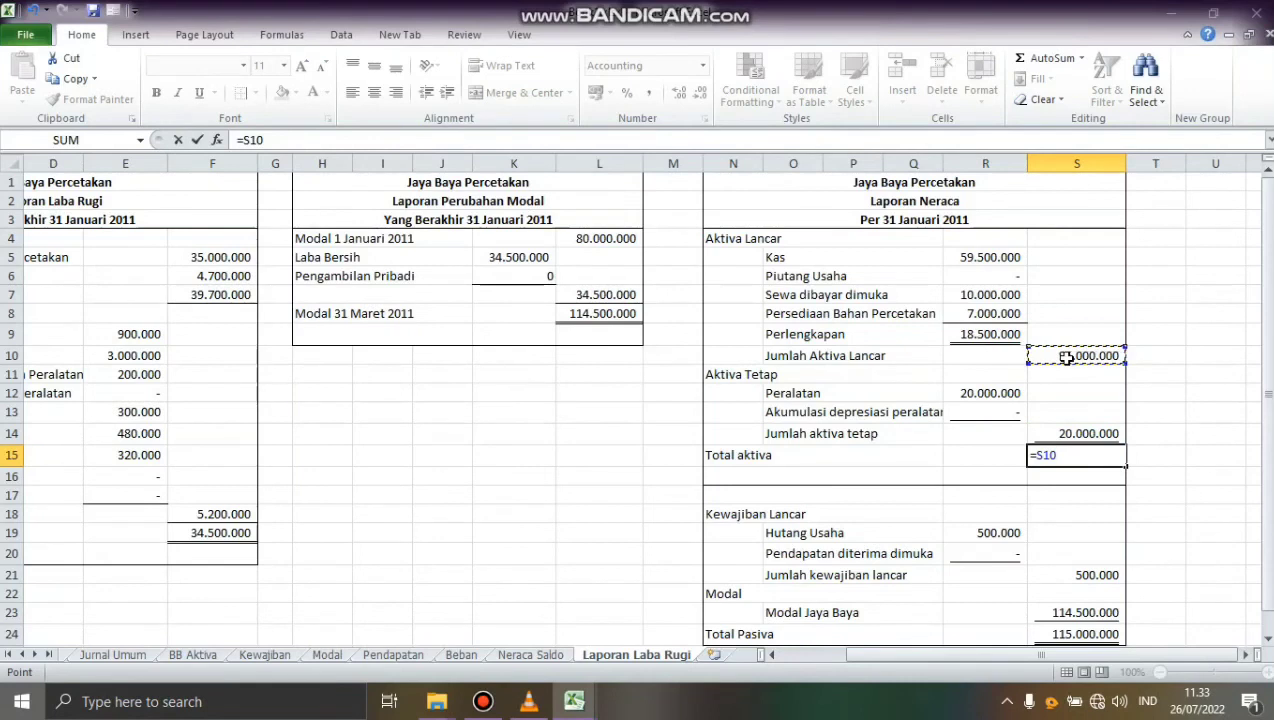
{"action": "type", "text": "+"}
{"action": "left_click", "coordinate": [1060, 437]}
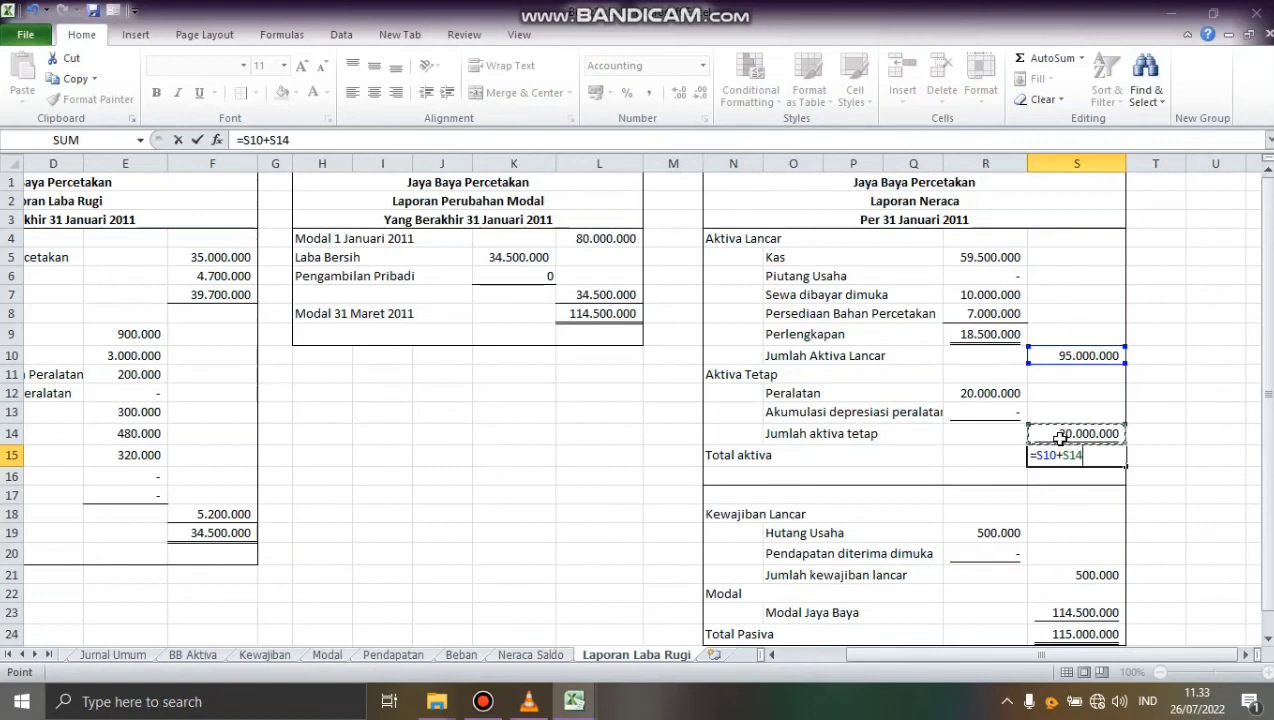
{"action": "key", "text": "Return"}
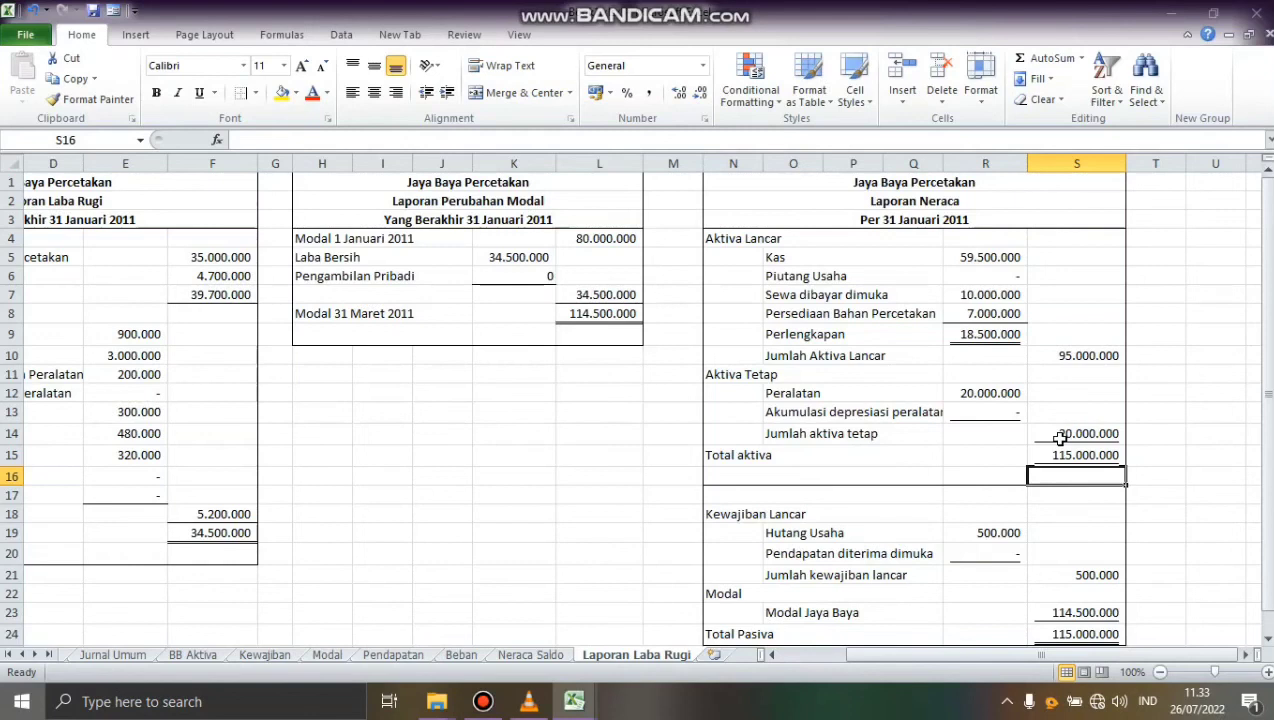
Step: Relink the Hutang Usaha amount in R19 to its credit in D13 of the Neraca Saldo sheet
{"action": "left_click", "coordinate": [971, 535]}
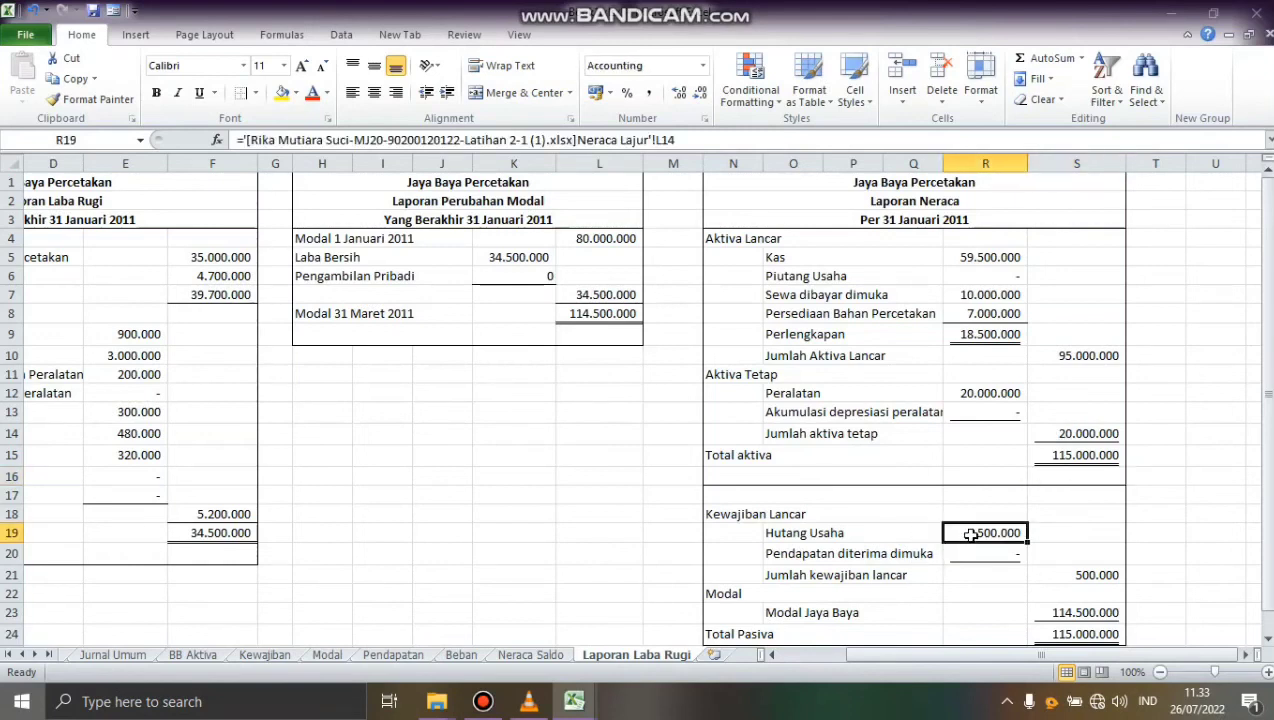
{"action": "key", "text": "Delete"}
{"action": "type", "text": "="}
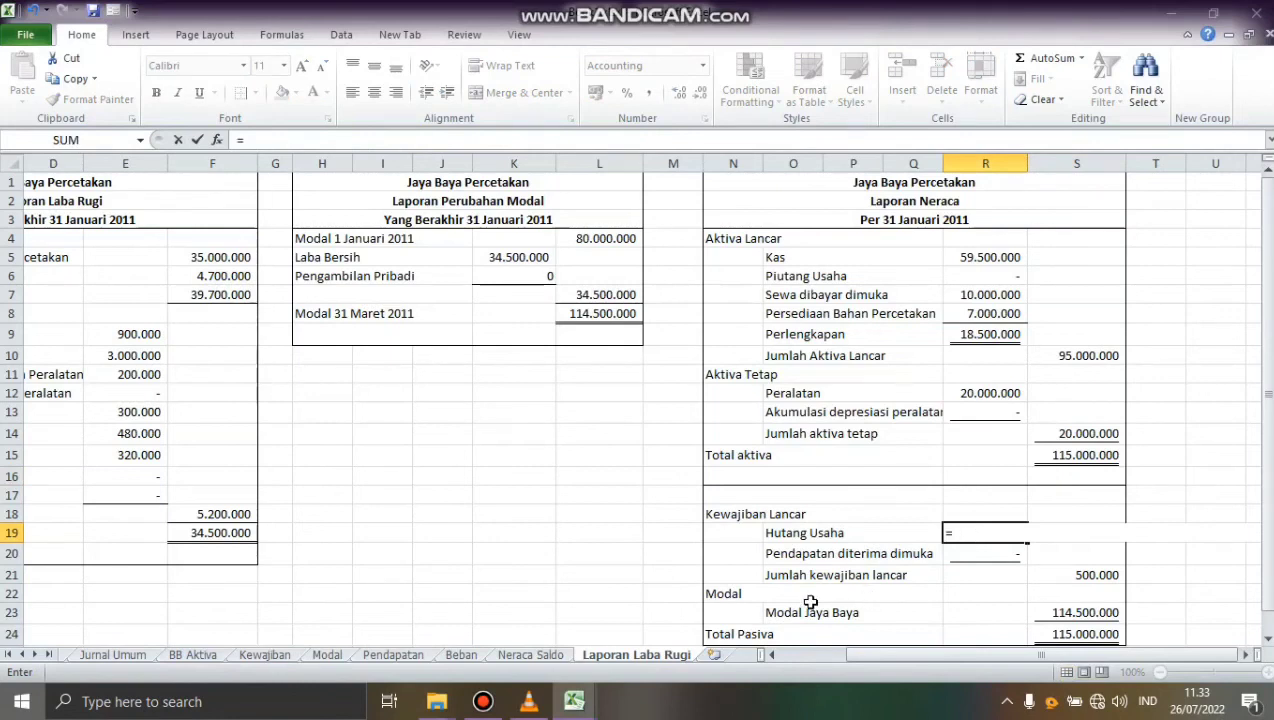
{"action": "left_click", "coordinate": [528, 655]}
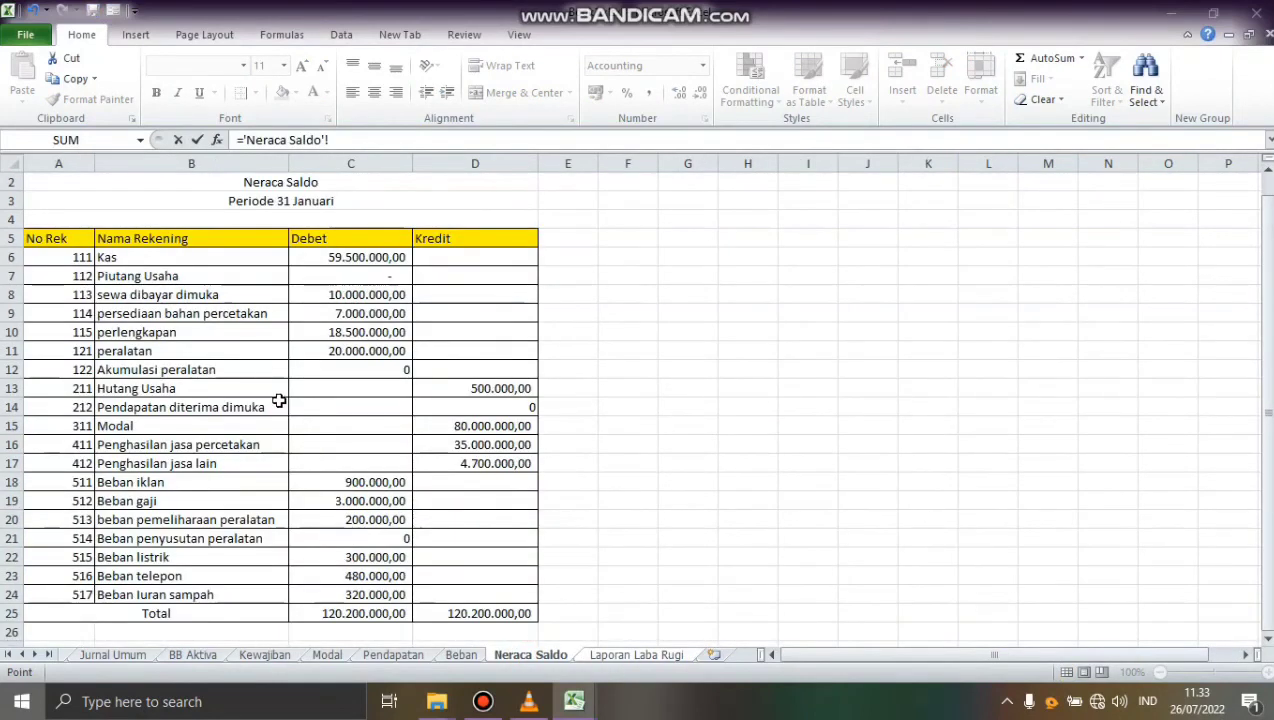
{"action": "left_click", "coordinate": [446, 393]}
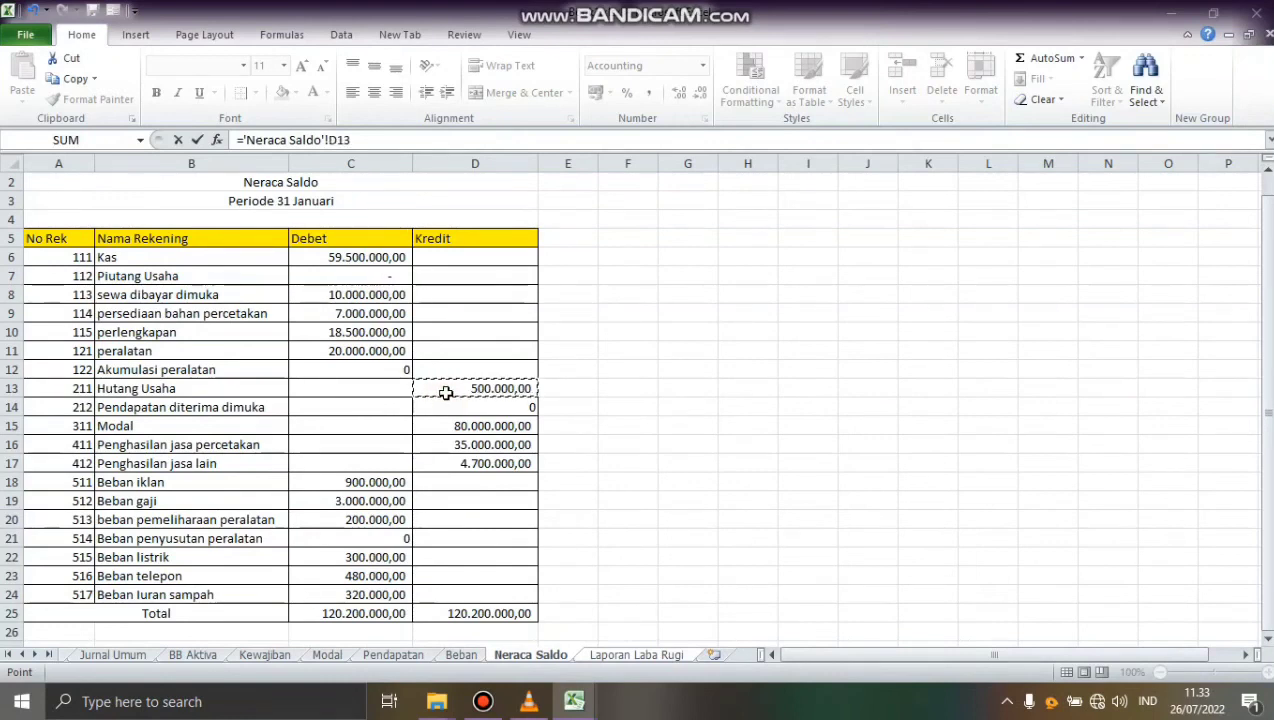
{"action": "key", "text": "Return"}
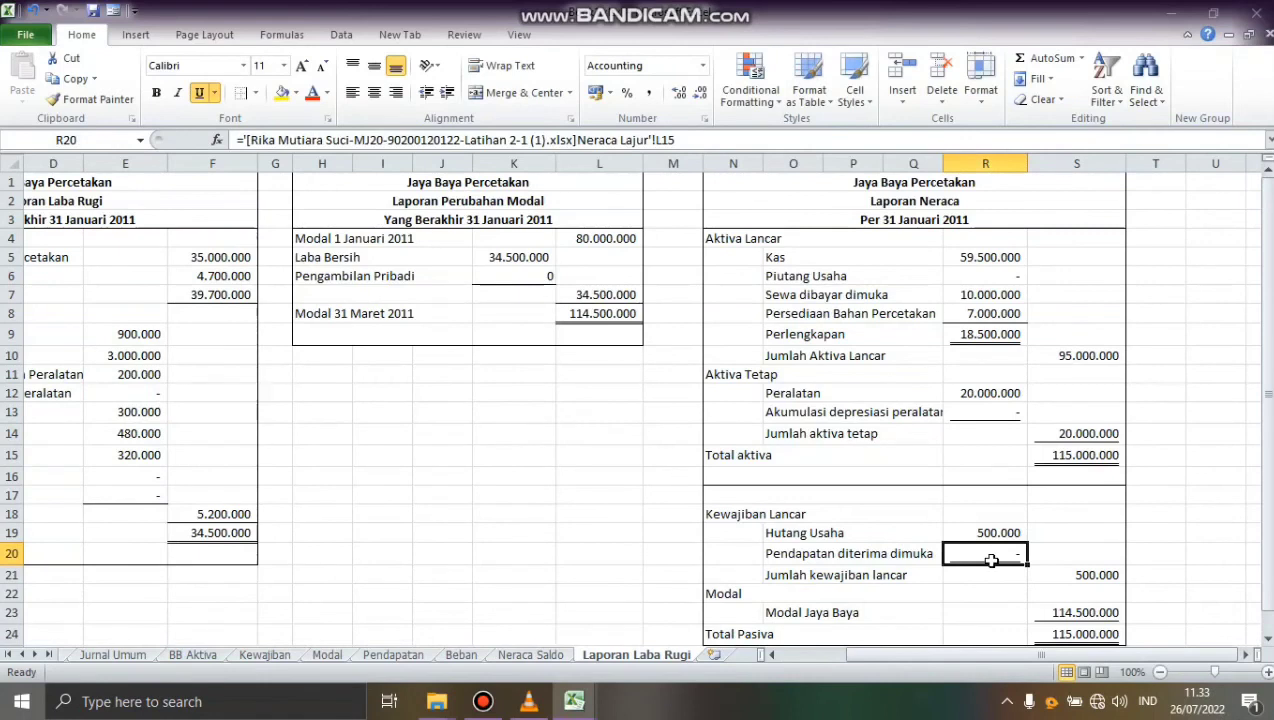
Step: Replace the Pendapatan diterima dimuka amount in R20 with a link to its credit in D14 of Neraca Saldo
{"action": "key", "text": "BackSpace"}
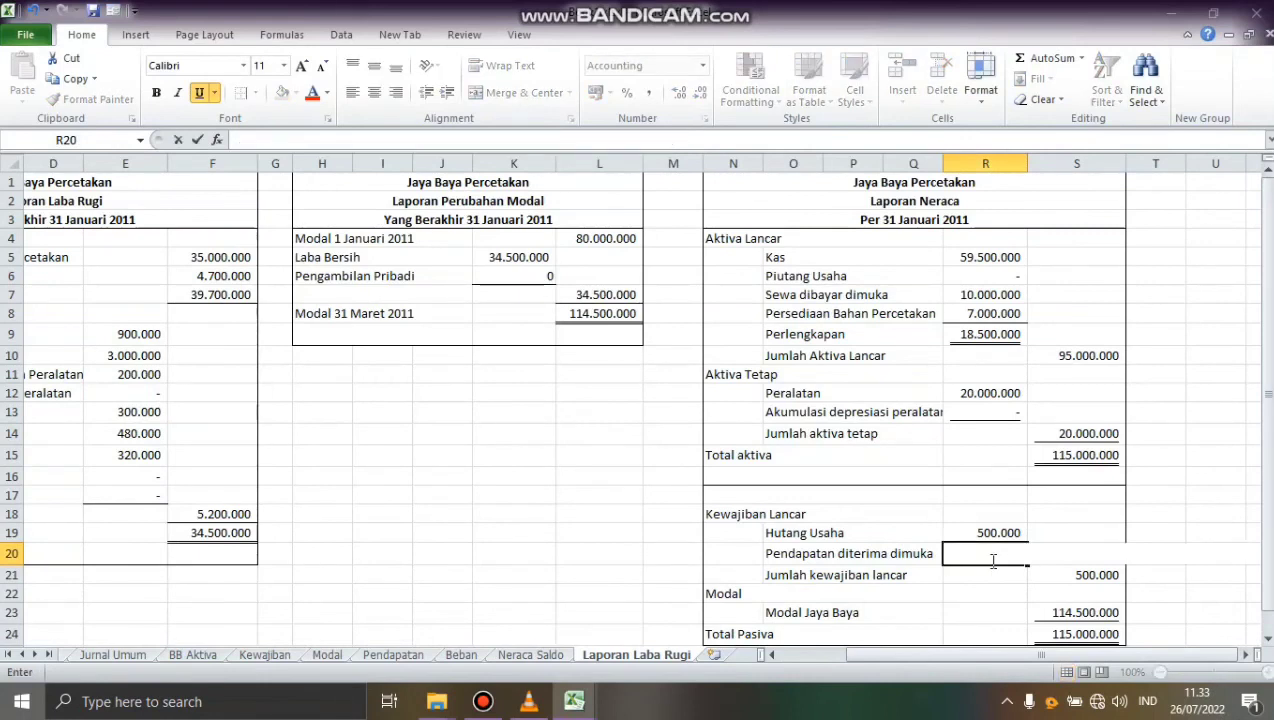
{"action": "type", "text": "="}
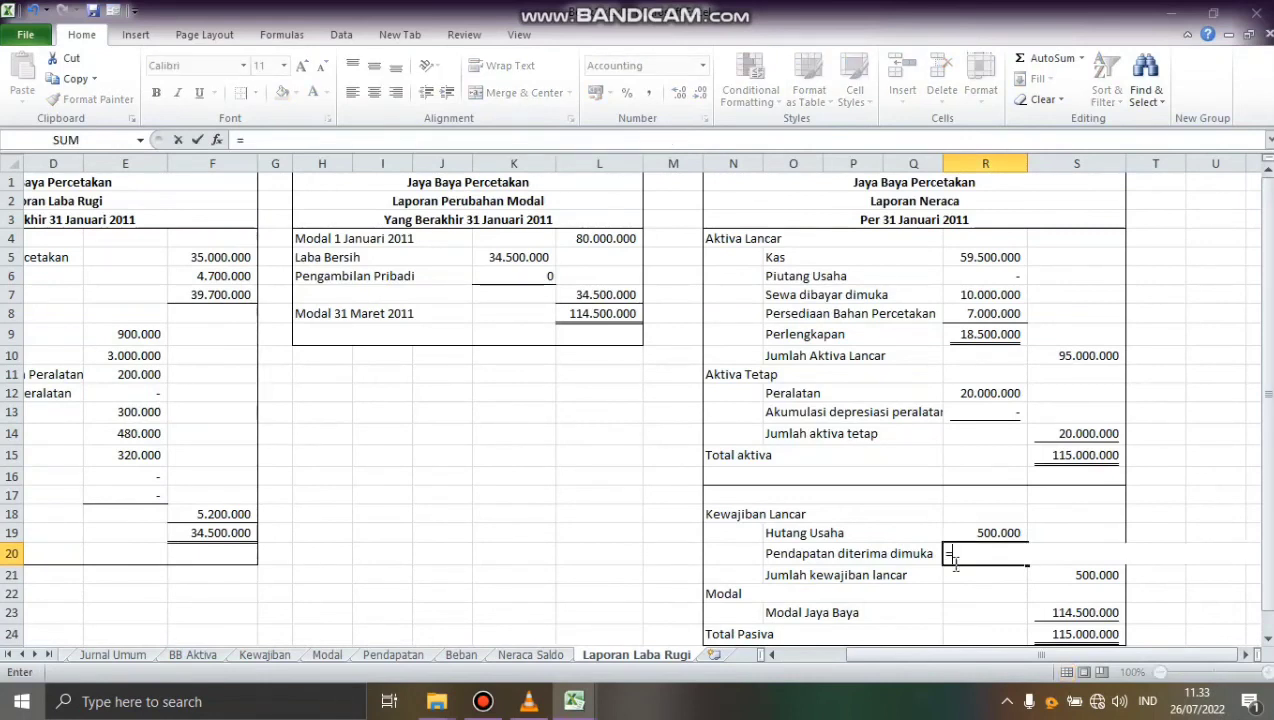
{"action": "left_click", "coordinate": [563, 656]}
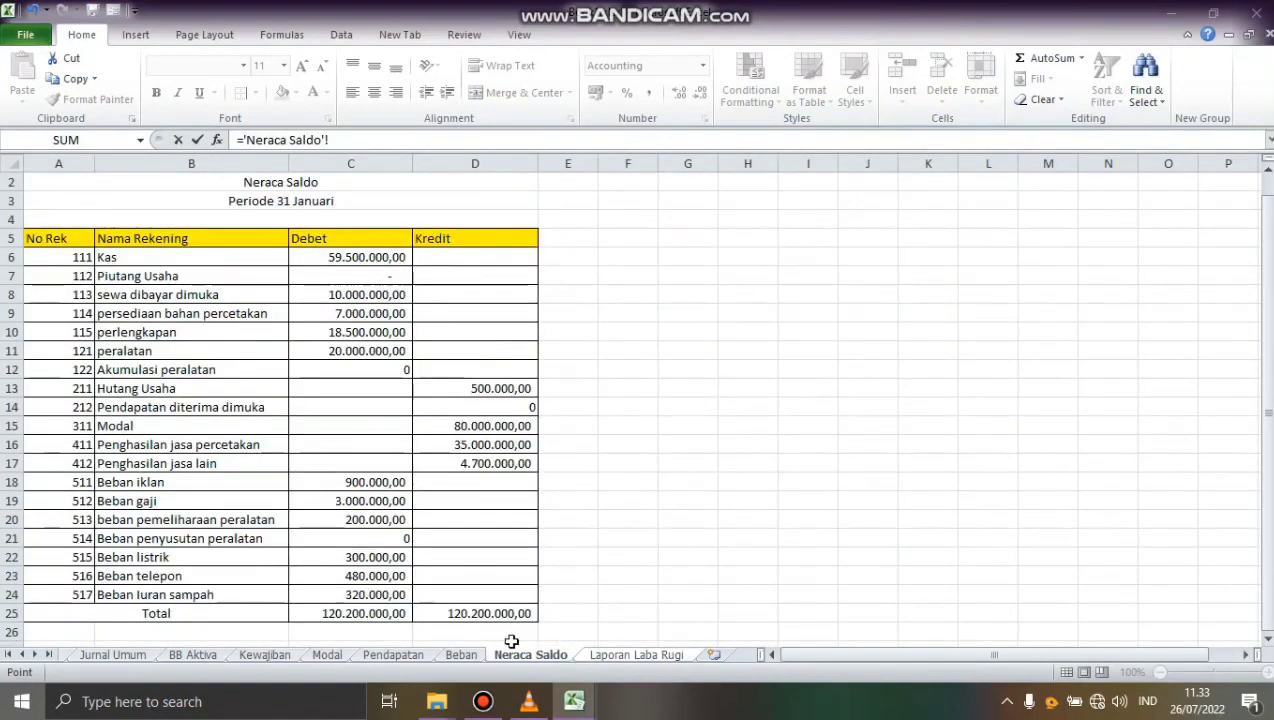
{"action": "left_click", "coordinate": [446, 412]}
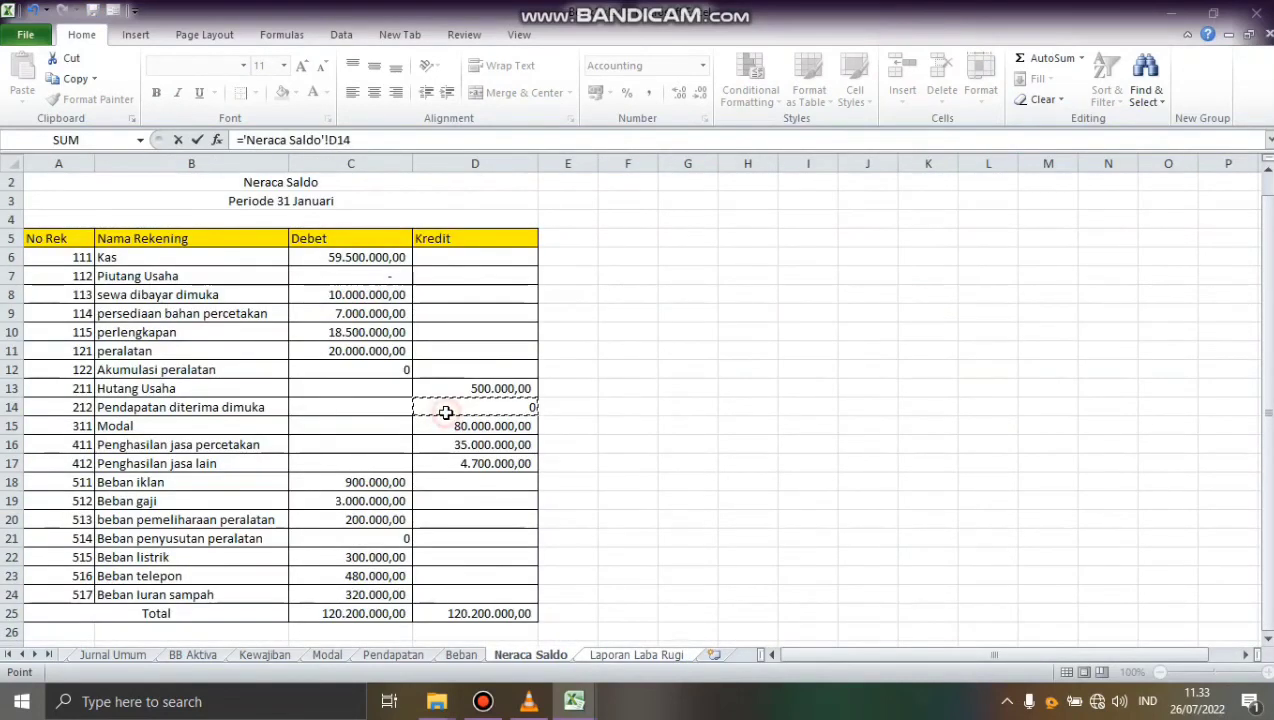
{"action": "key", "text": "Return"}
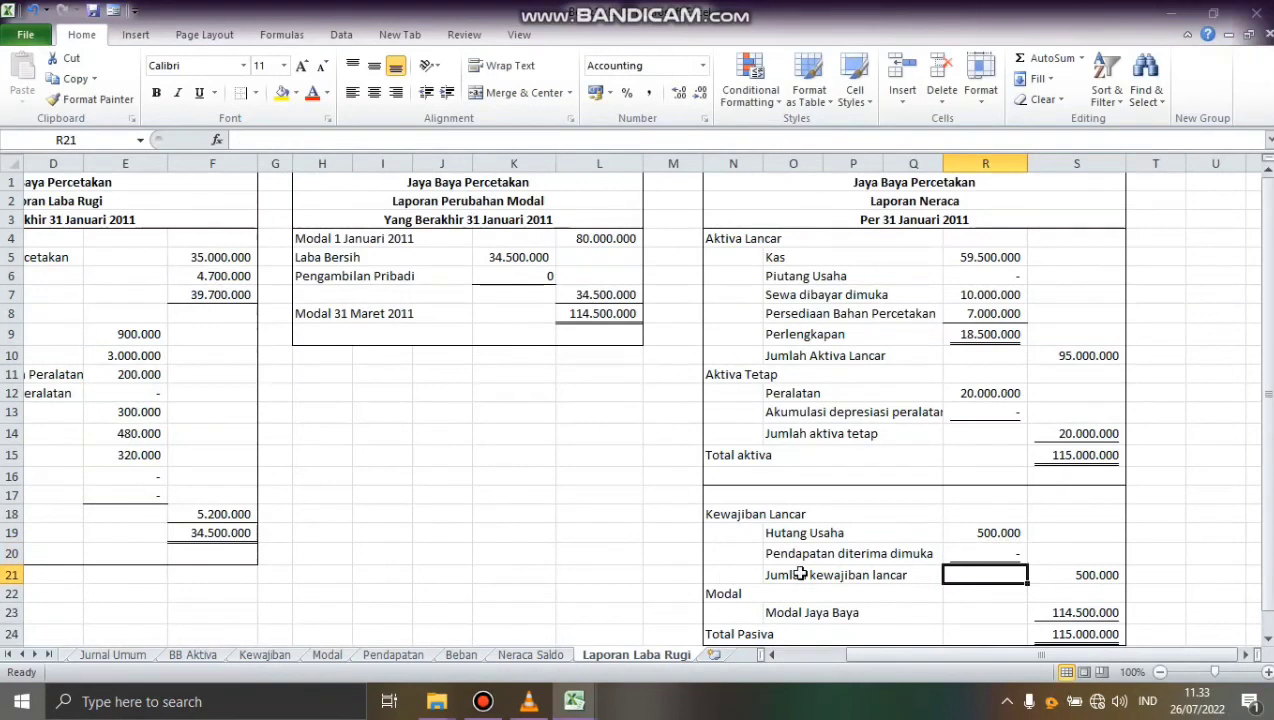
Step: Replace the Jumlah kewajiban lancar formula in S21 with =sum(R19:R20)
{"action": "left_click", "coordinate": [1056, 576]}
{"action": "type", "text": "=sum"}
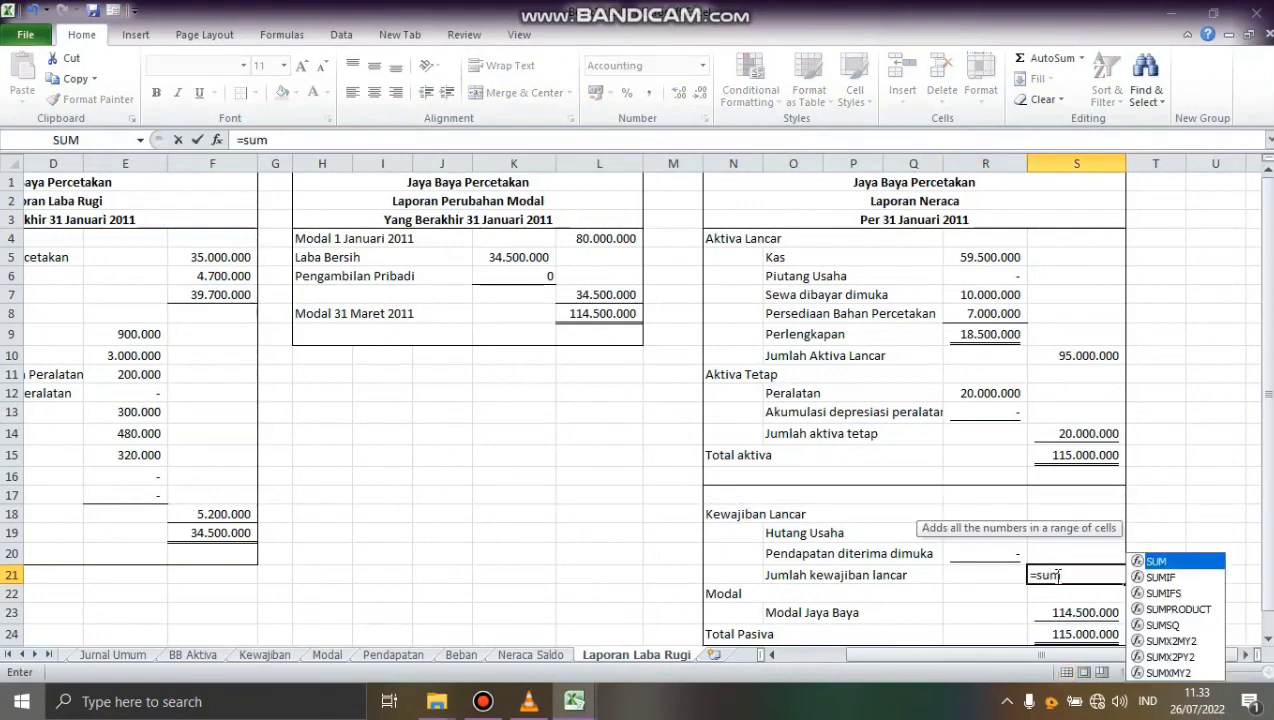
{"action": "type", "text": "("}
{"action": "left_click", "coordinate": [1005, 537]}
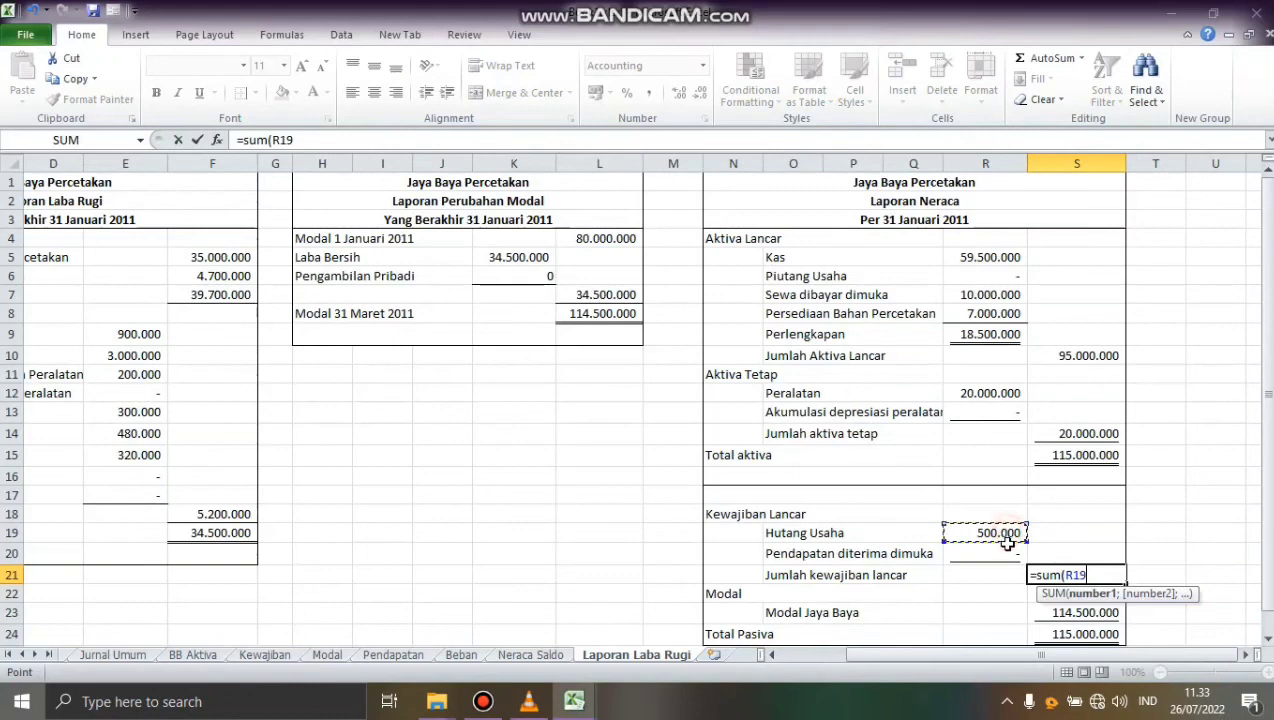
{"action": "left_click_drag", "start_coordinate": [1007, 543], "coordinate": [1006, 556]}
{"action": "type", "text": ")"}
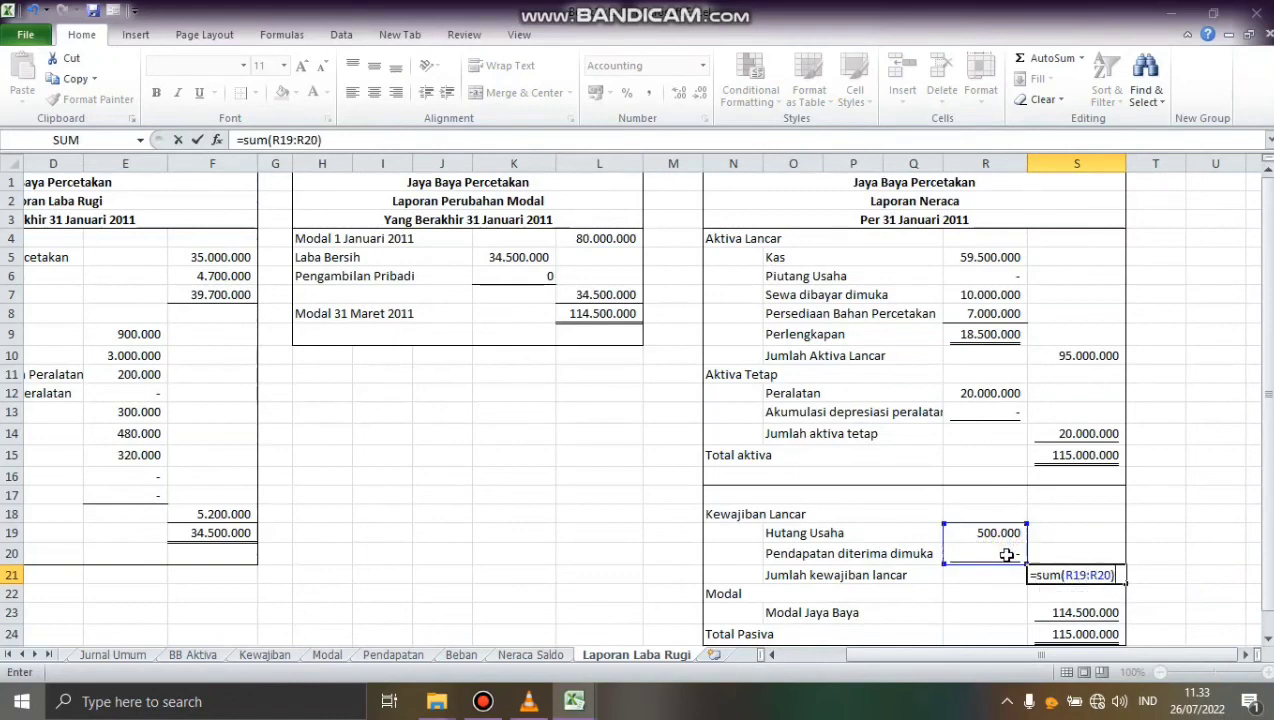
{"action": "key", "text": "Return"}
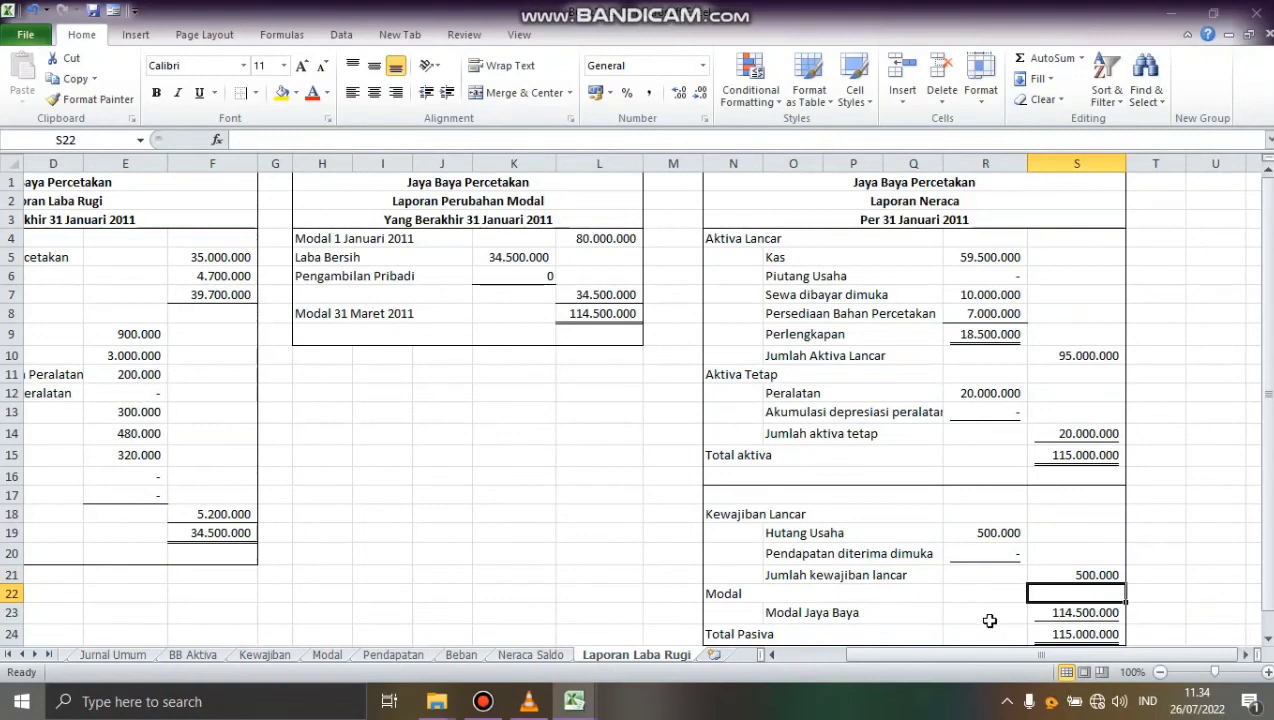
Step: Link the Modal Jaya Baya amount in S23 to the closing capital in L8 of Laporan Perubahan Modal
{"action": "left_click", "coordinate": [1052, 614]}
{"action": "type", "text": "="}
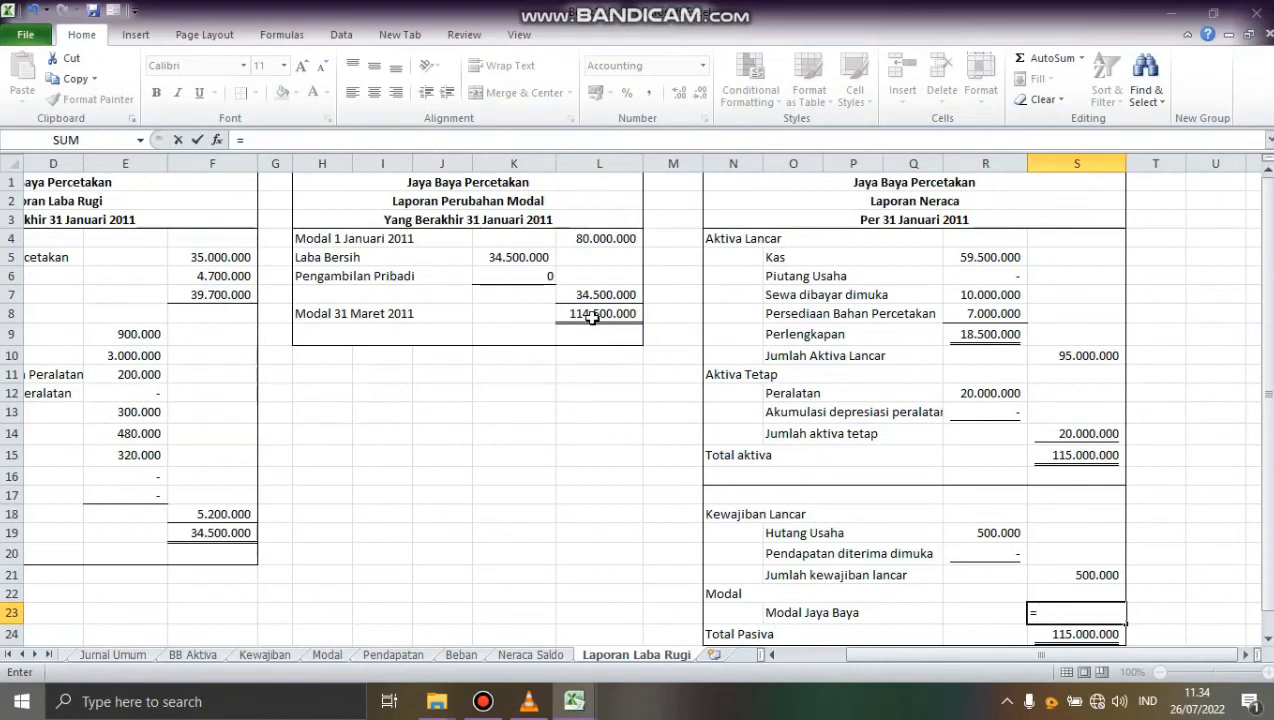
{"action": "left_click", "coordinate": [591, 316]}
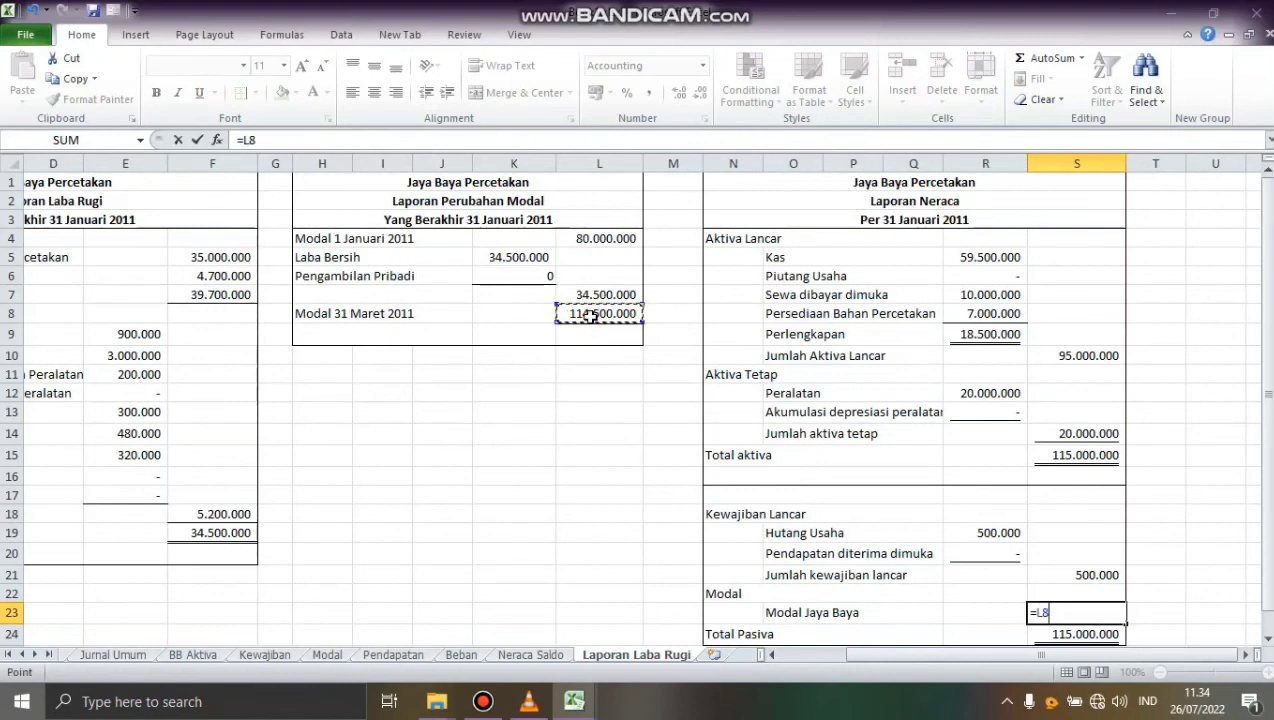
{"action": "key", "text": "Return"}
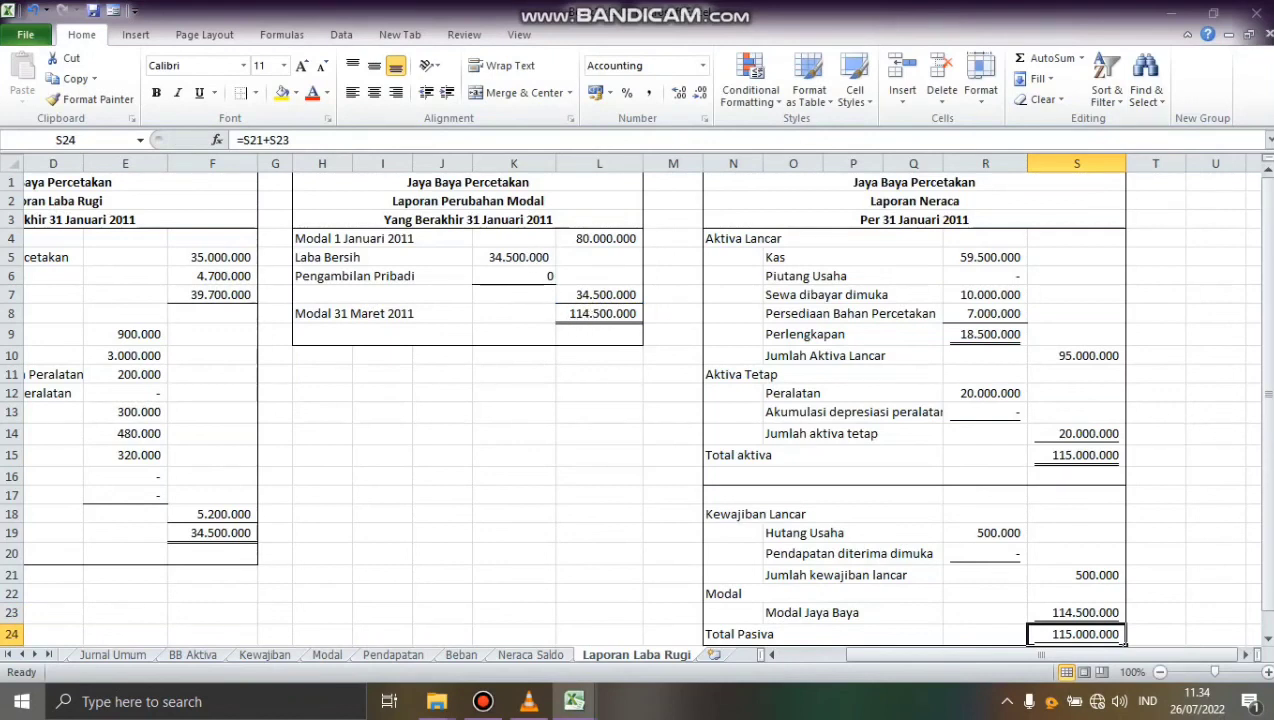
Step: Re-enter the Total Pasiva formula in S24 as =S21+S23, adding current liabilities and capital
{"action": "left_click_drag", "start_coordinate": [1265, 455], "coordinate": [1268, 502]}
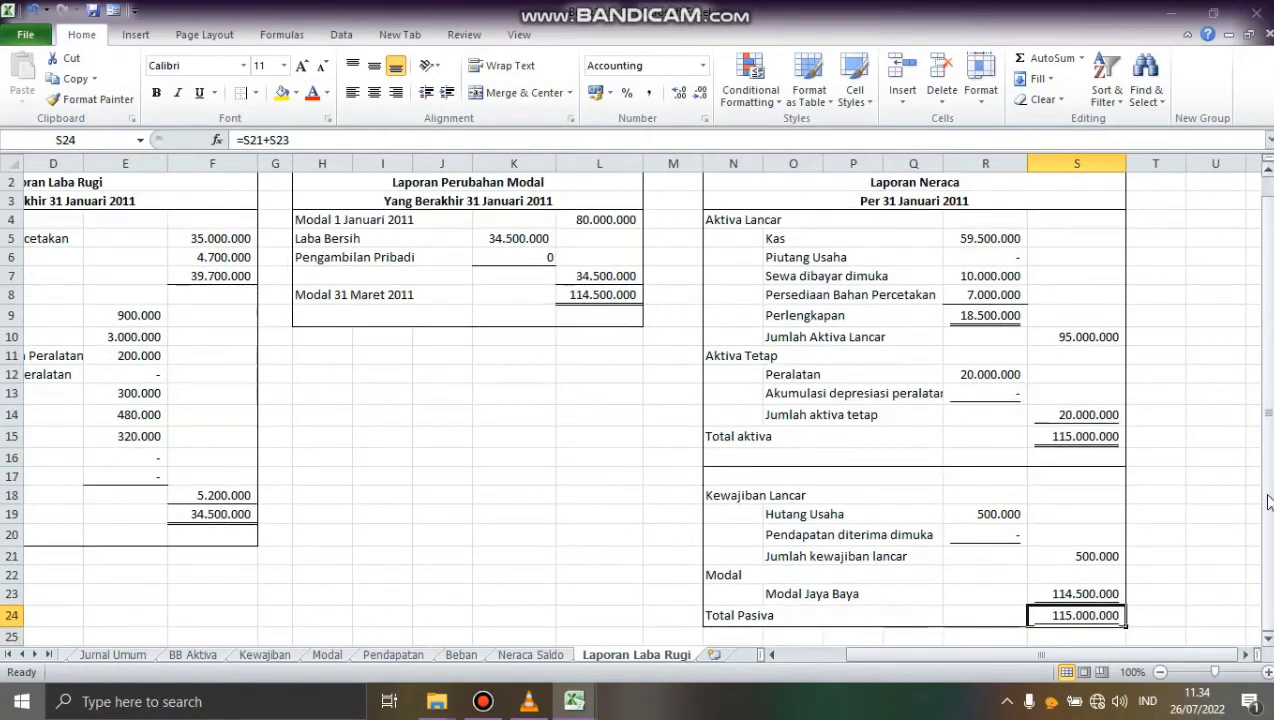
{"action": "key", "text": "F2"}
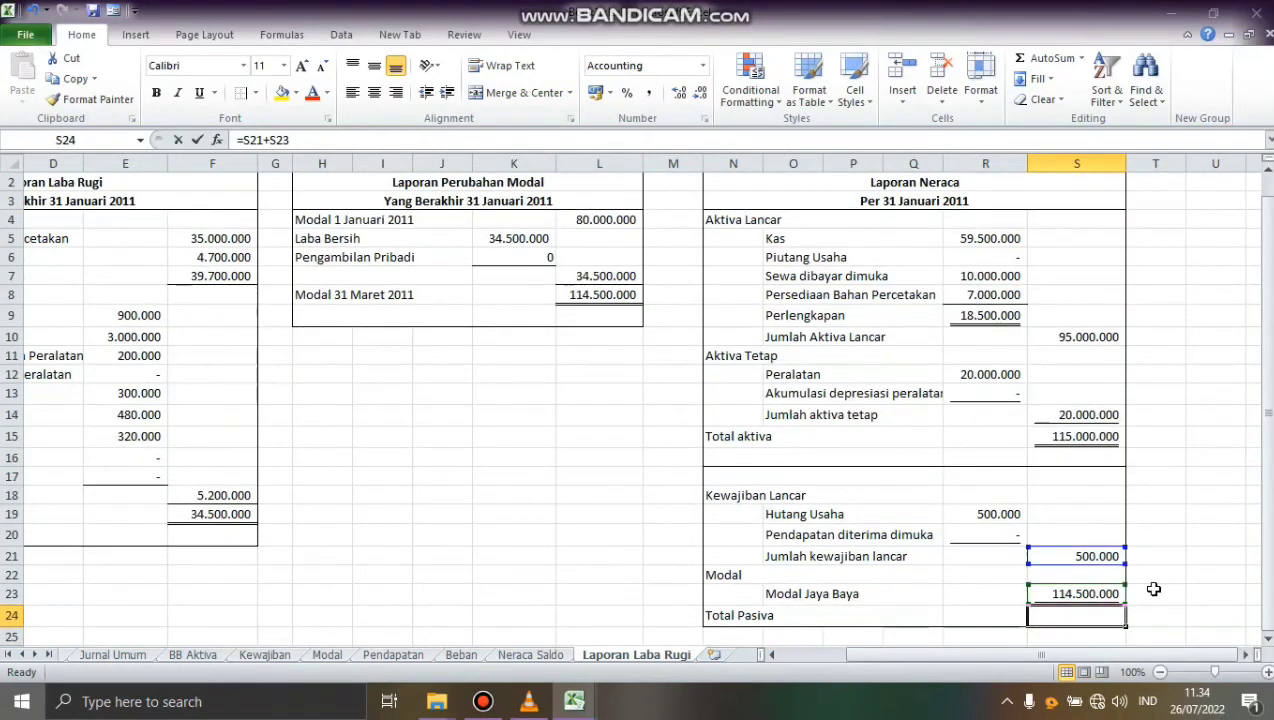
{"action": "type", "text": "="}
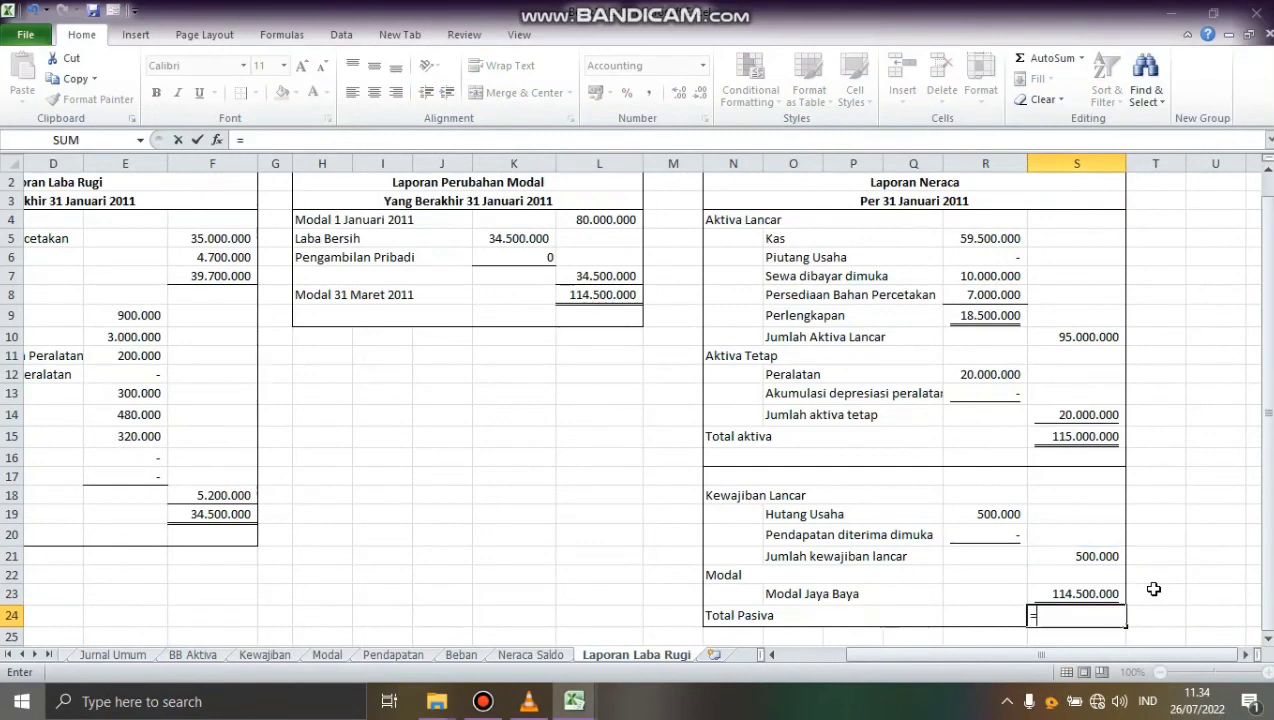
{"action": "left_click", "coordinate": [1108, 557]}
{"action": "type", "text": "="}
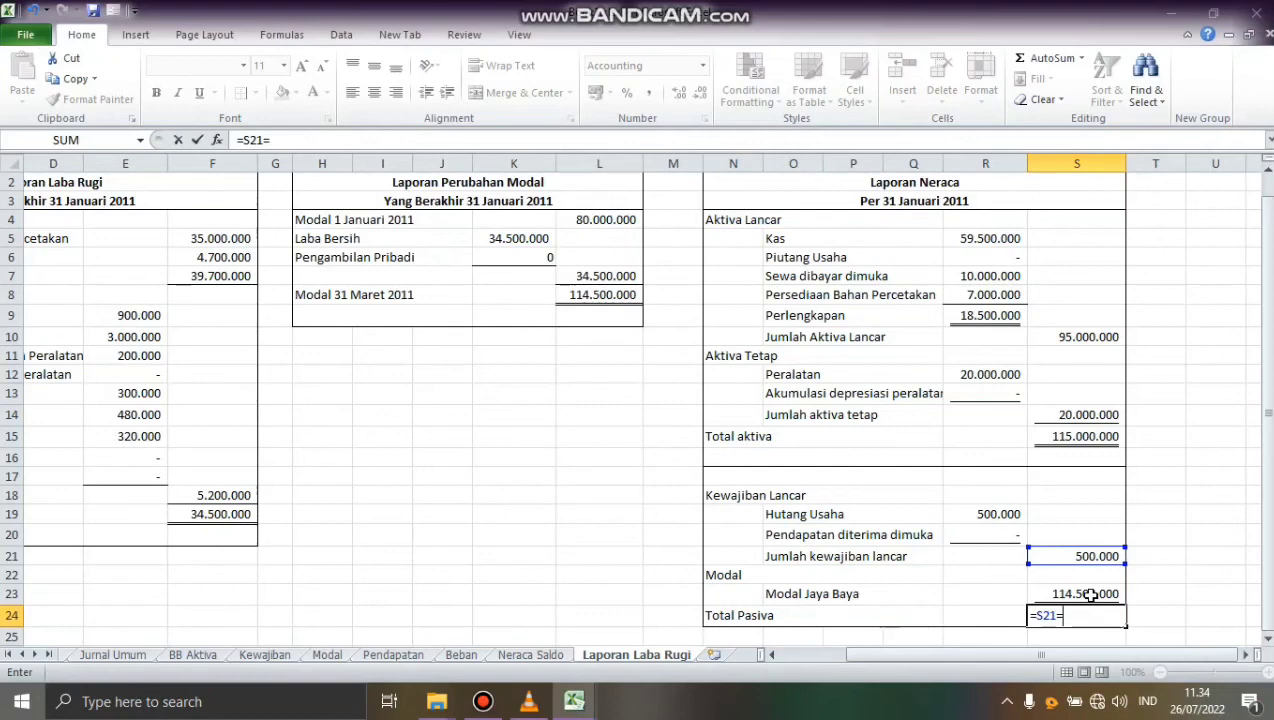
{"action": "key", "text": "BackSpace"}
{"action": "type", "text": "+"}
{"action": "left_click", "coordinate": [1090, 594]}
{"action": "key", "text": "Return"}
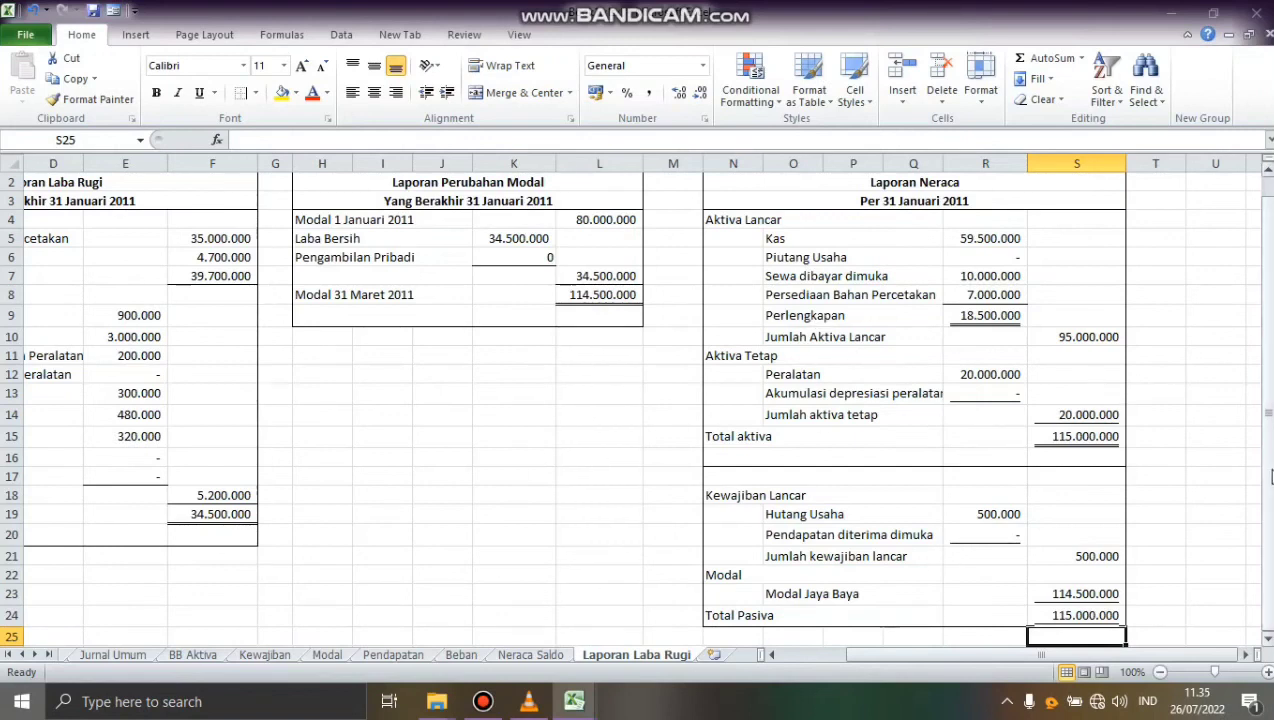
{"action": "left_click_drag", "start_coordinate": [1268, 467], "coordinate": [1268, 358]}
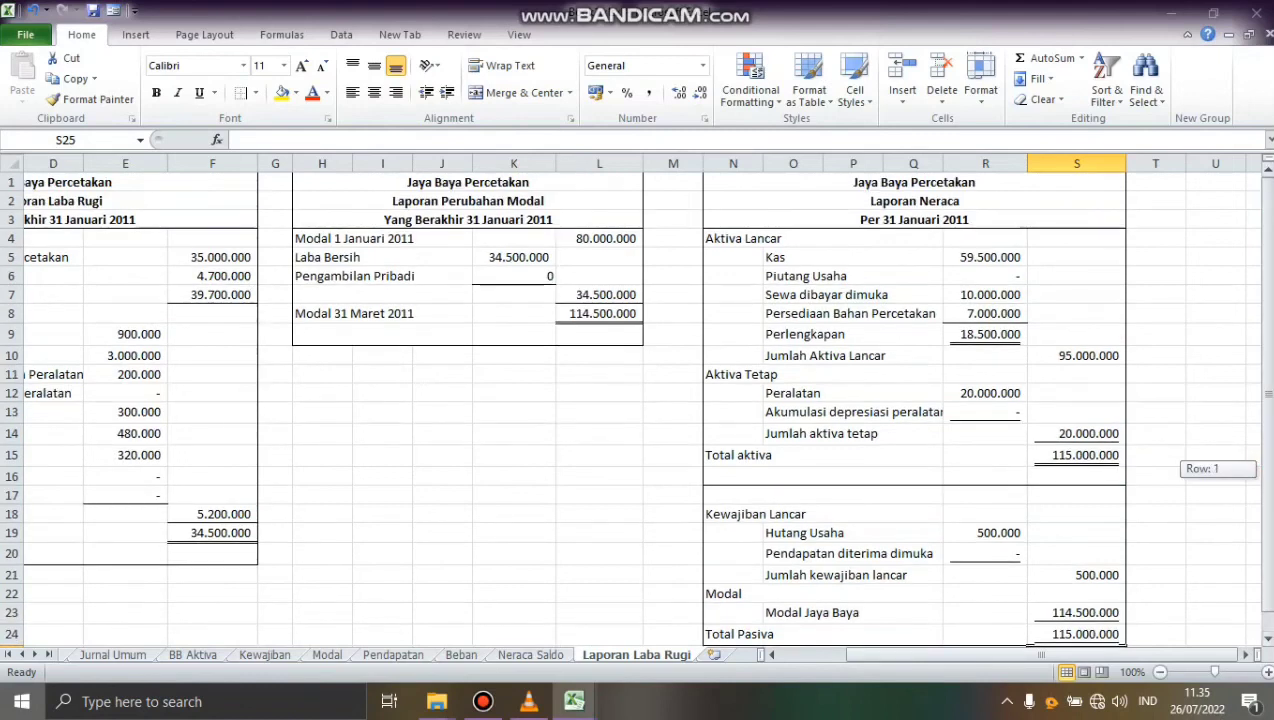